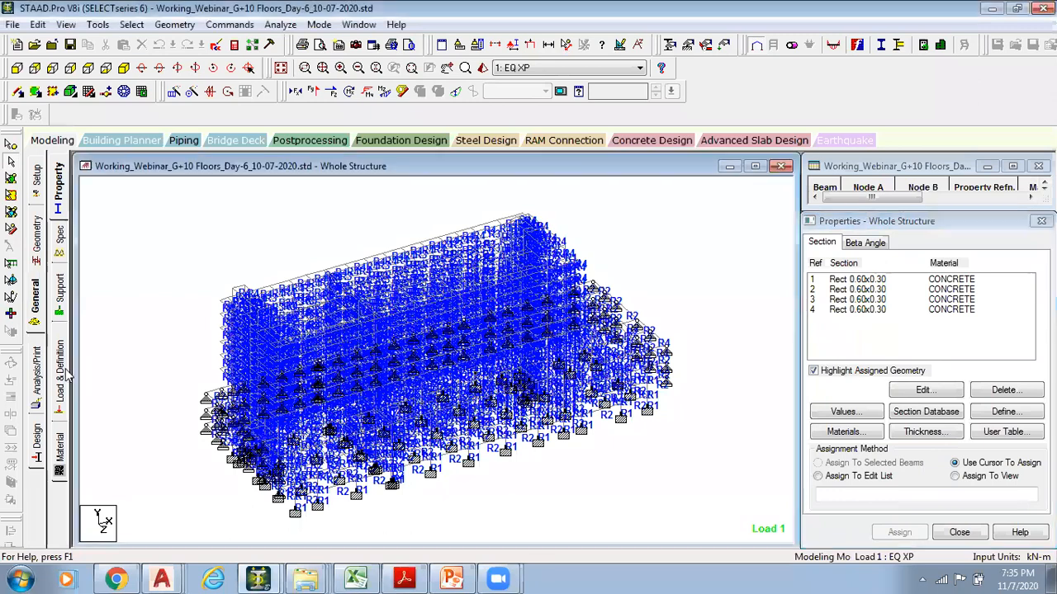
Review the primary load cases and load combinations defined for the structure
click(809, 192)
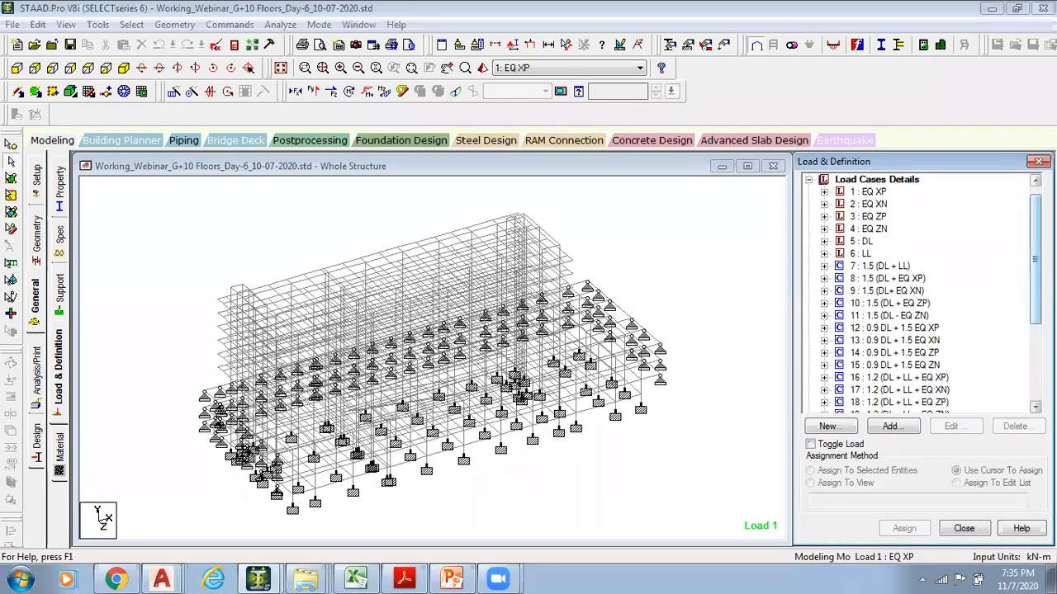
scroll(917, 293, down, 2)
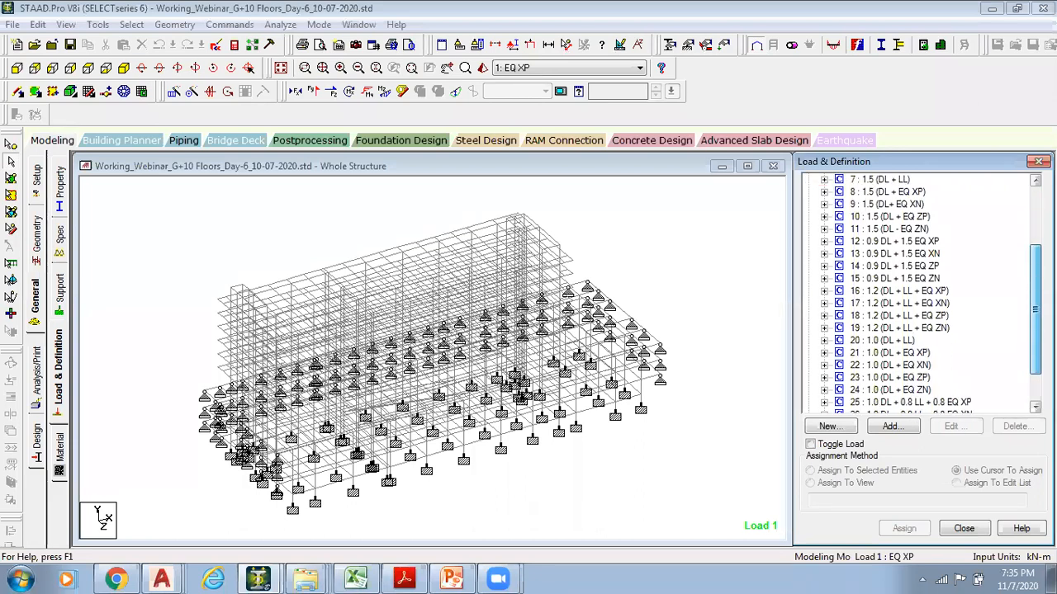
scroll(916, 293, down, 2)
scroll(917, 293, up, 4)
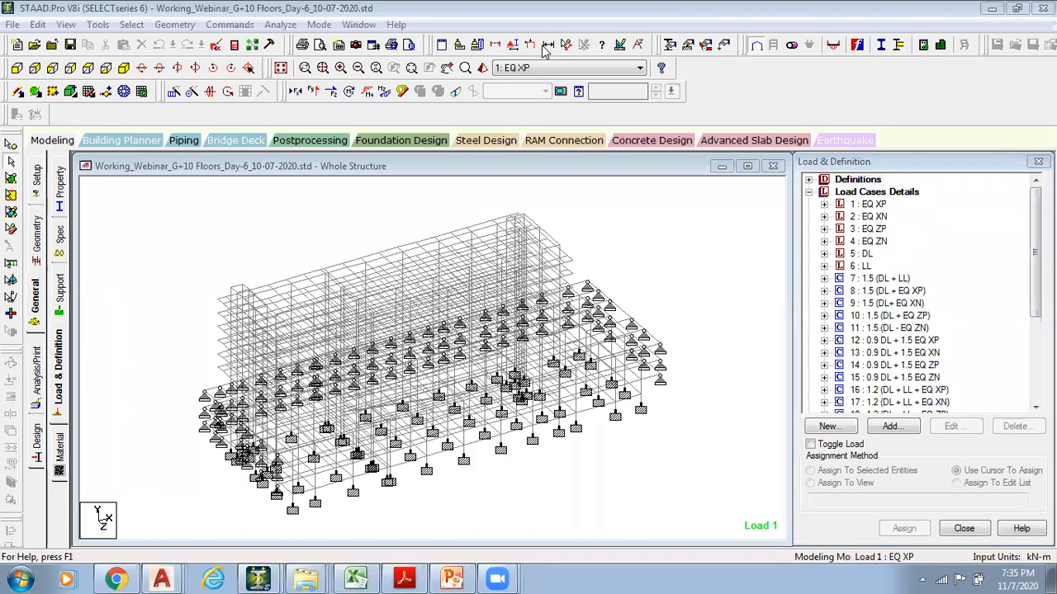
Open the concrete design settings for the whole structure under the IS456 code
drag(24, 414, 61, 420)
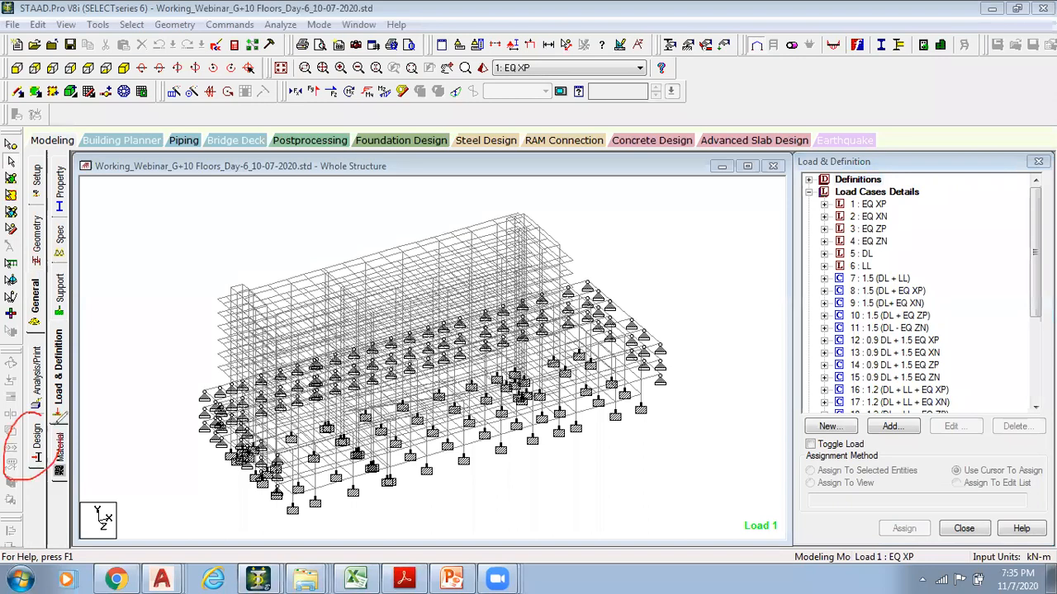
click(36, 444)
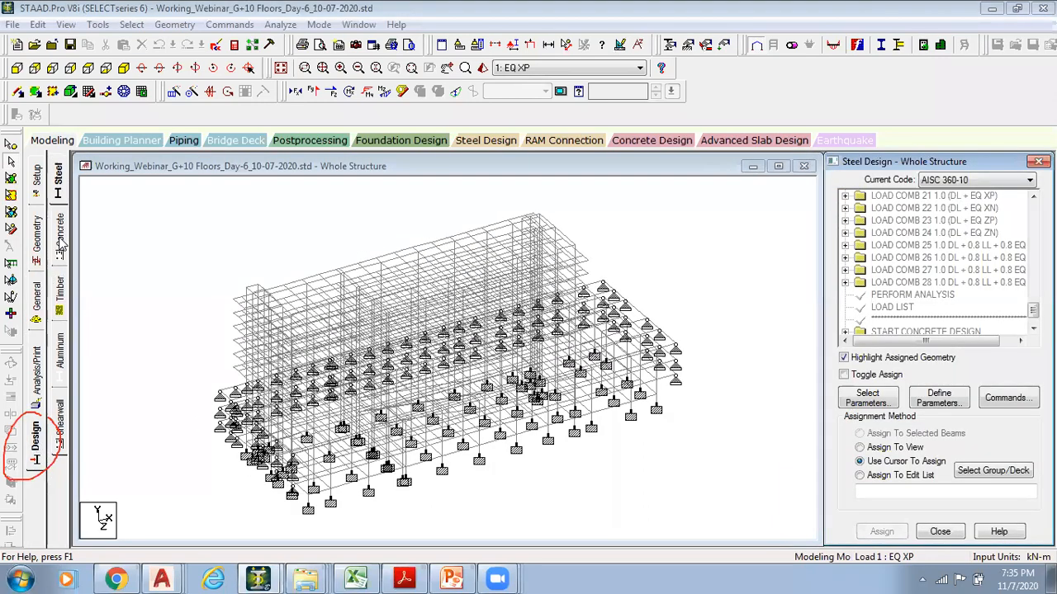
click(60, 239)
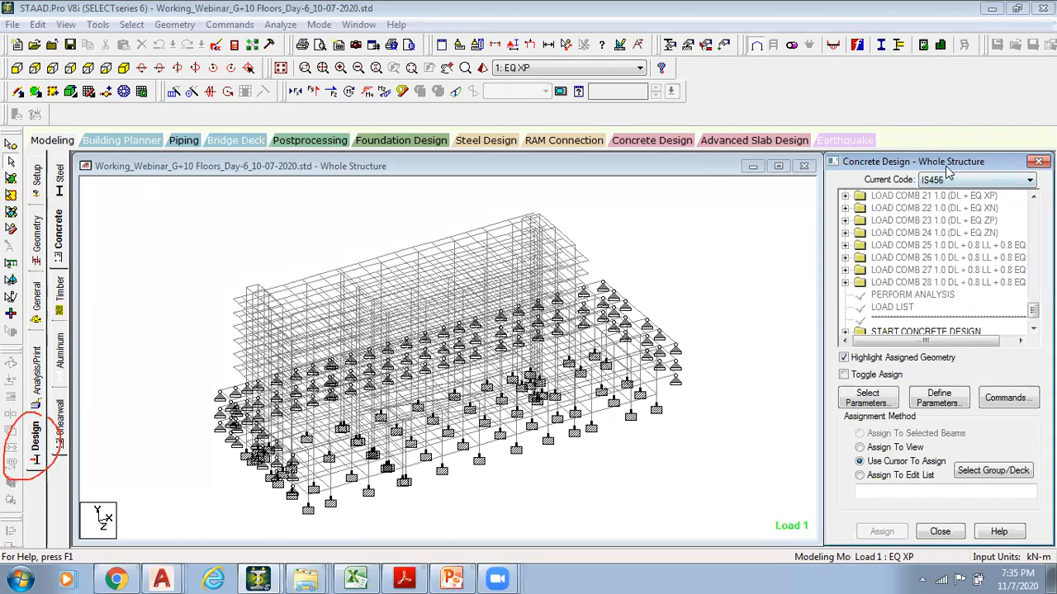
drag(949, 165, 943, 160)
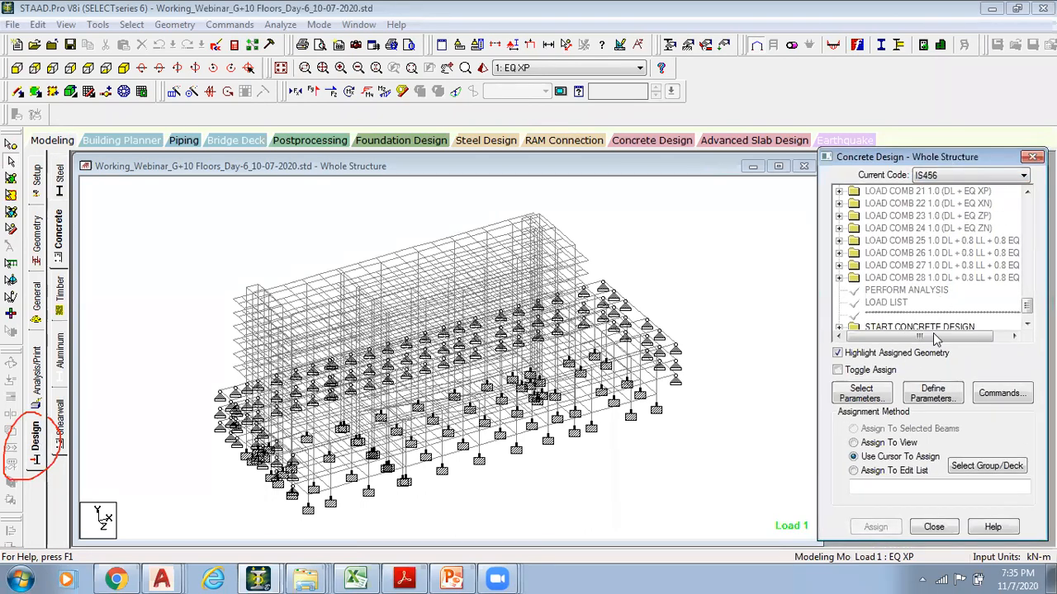
Clear the selected concrete design parameters and keep only Fc and Fymain in the selection
click(885, 389)
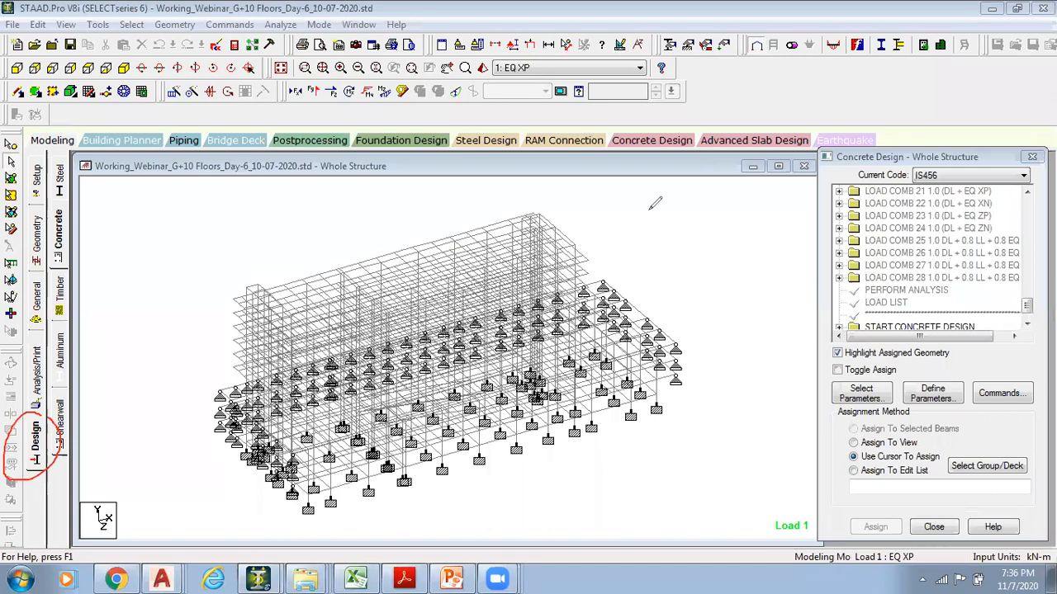
click(885, 403)
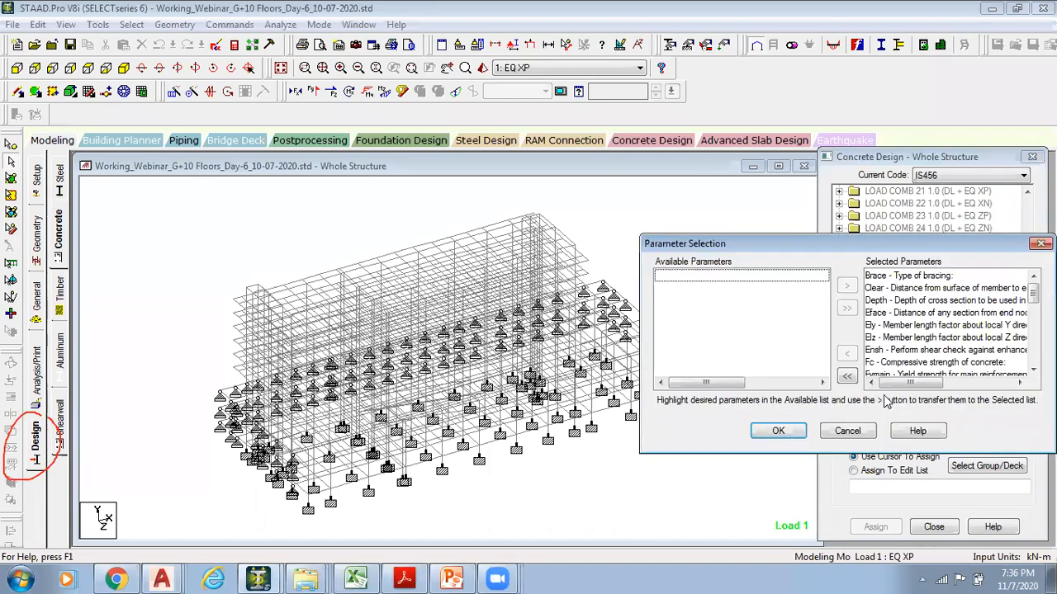
click(847, 375)
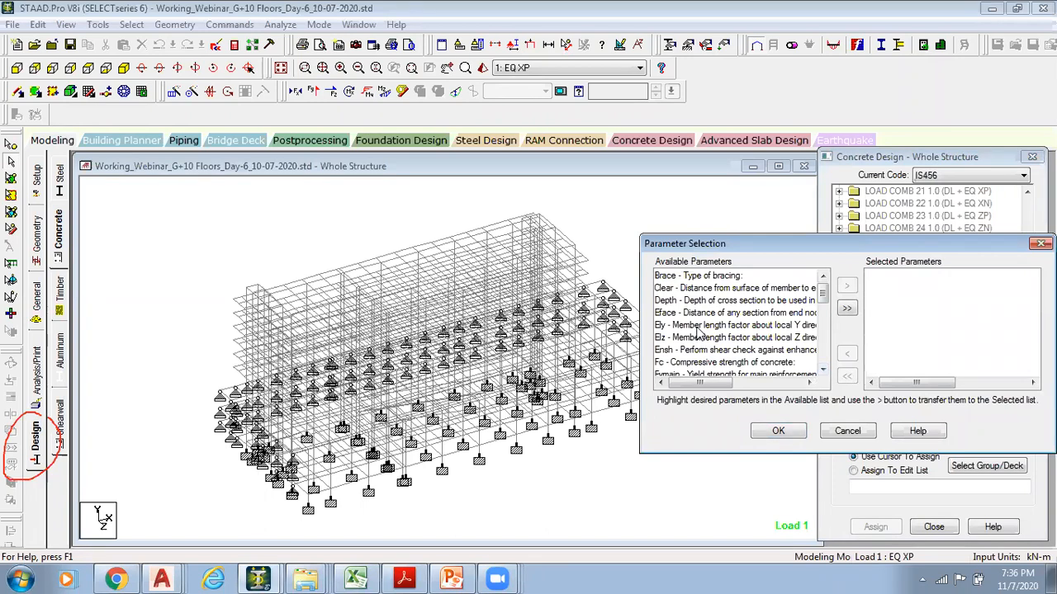
double_click(701, 362)
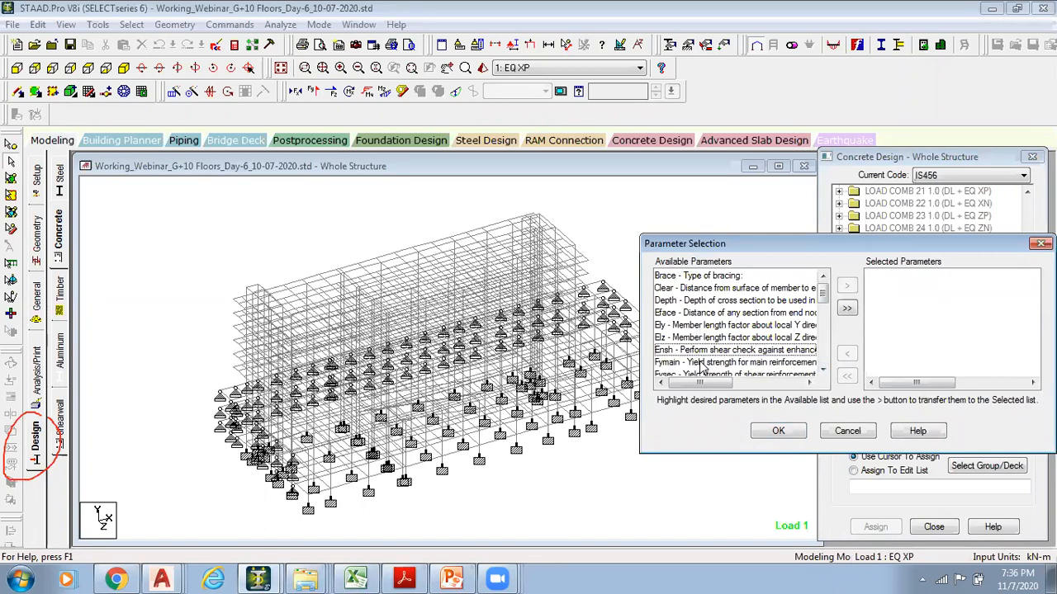
double_click(701, 362)
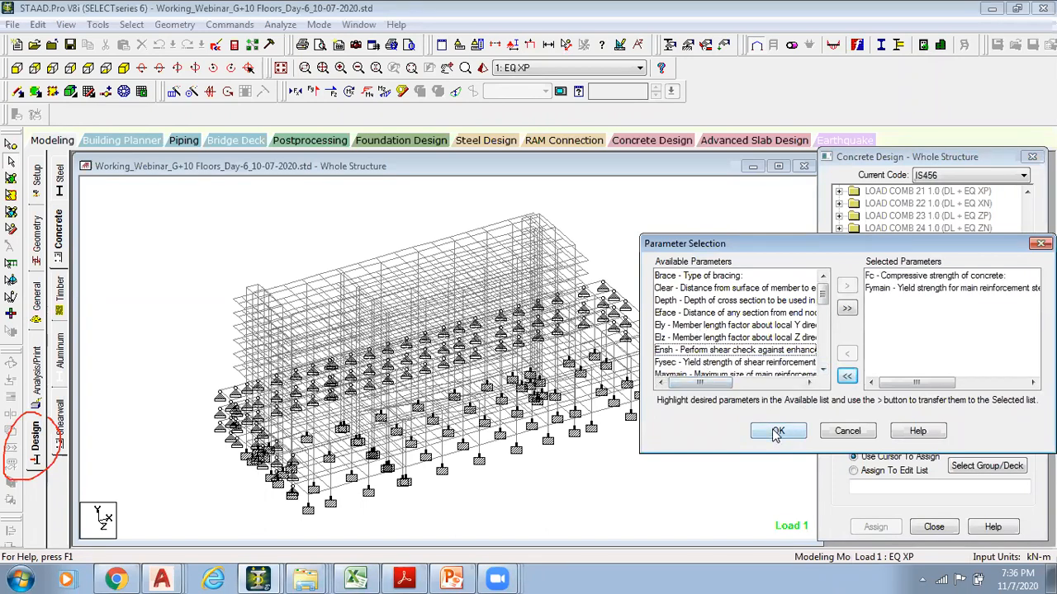
click(777, 433)
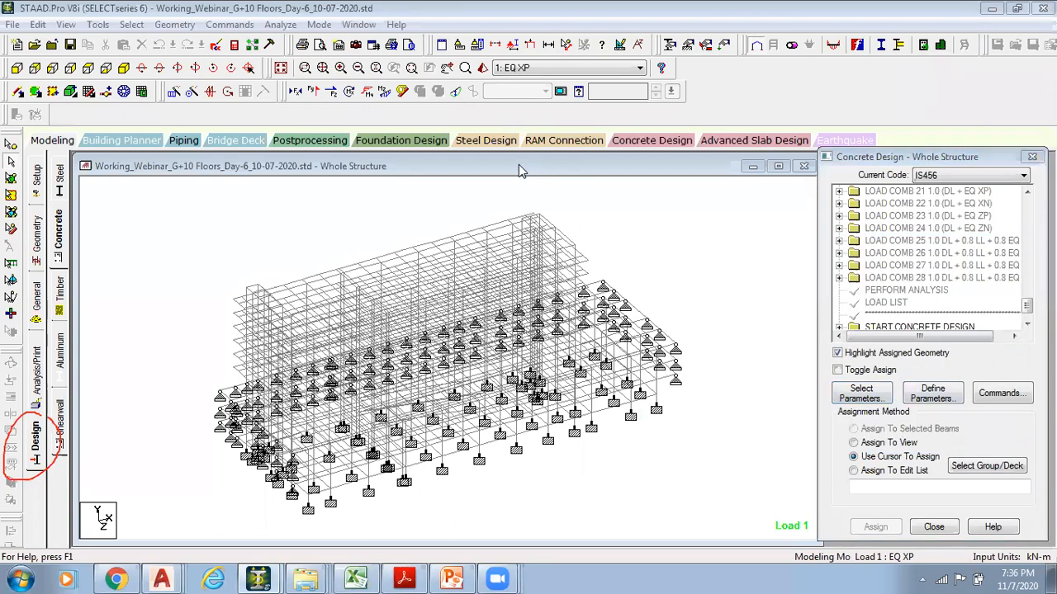
Examine the definitions of the FC concrete strength and FYMAIN reinforcement yield strength parameters without adding them
click(949, 393)
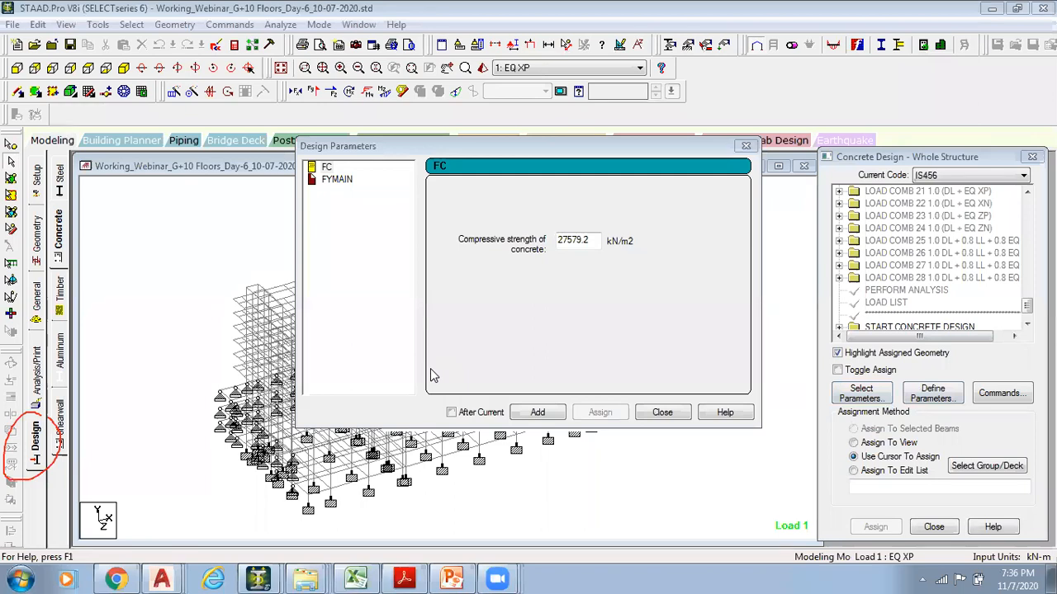
mouse_move(632, 213)
mouse_down()
mouse_move(607, 209)
mouse_move(582, 258)
mouse_move(622, 205)
mouse_up()
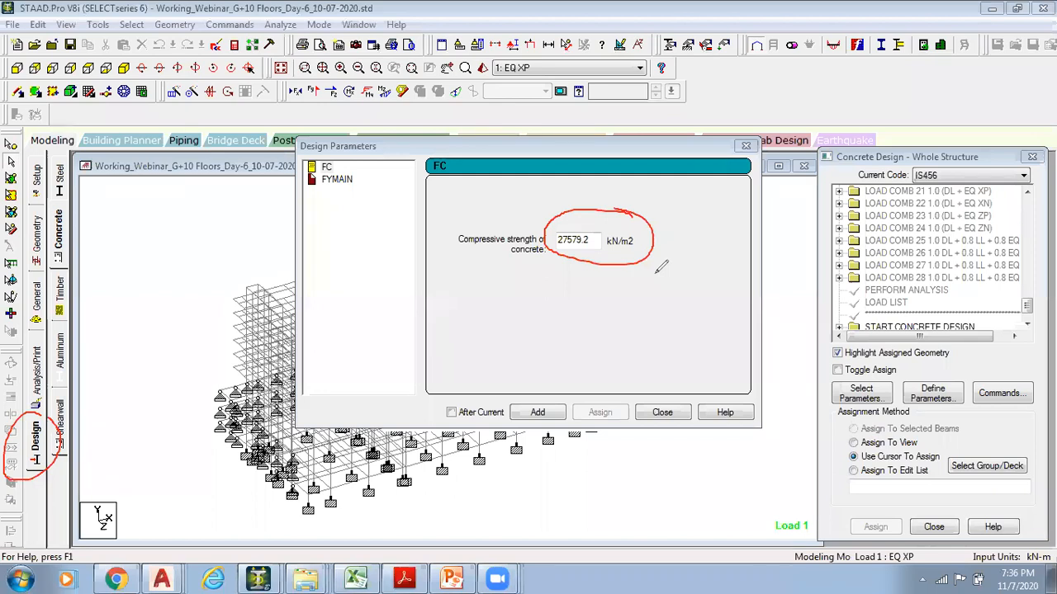
click(335, 180)
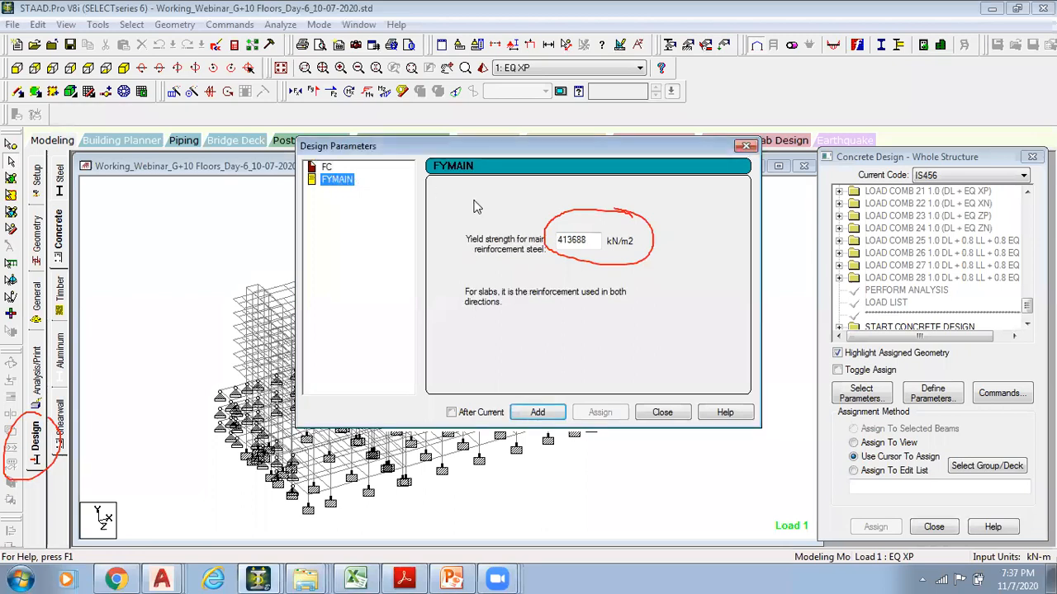
click(528, 126)
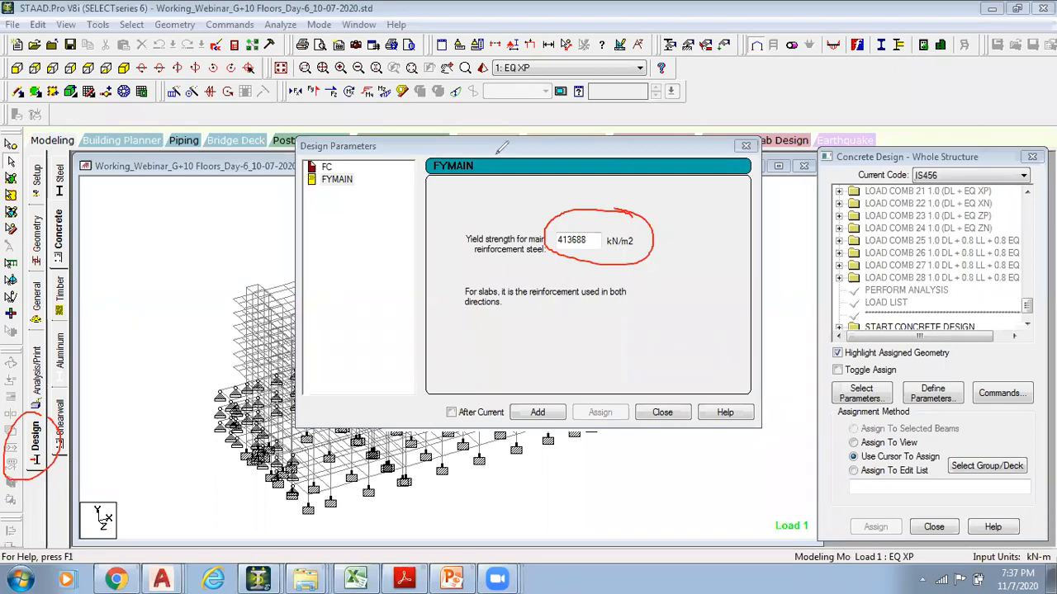
click(653, 413)
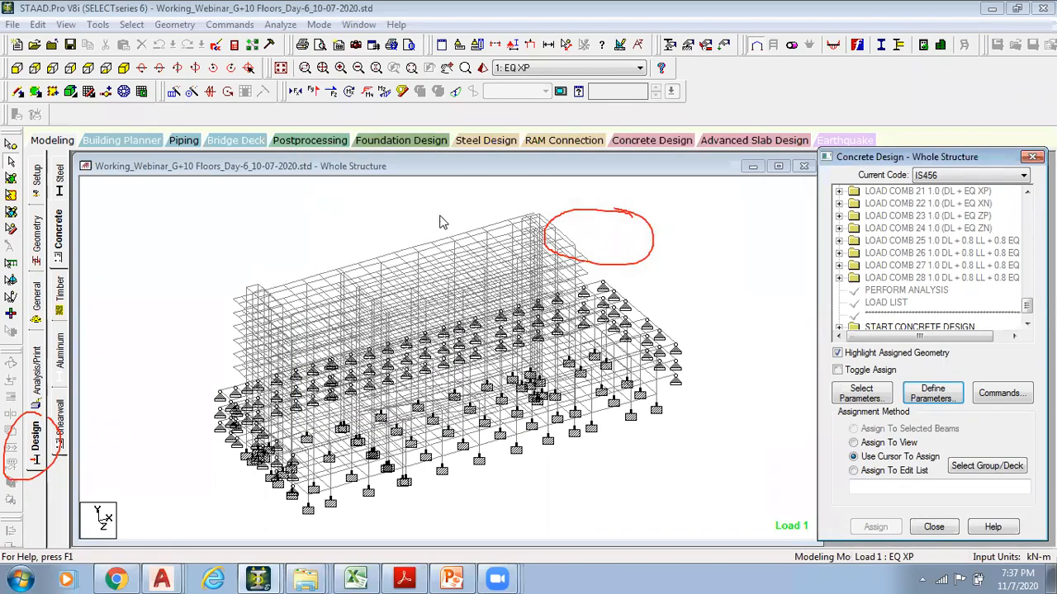
click(523, 107)
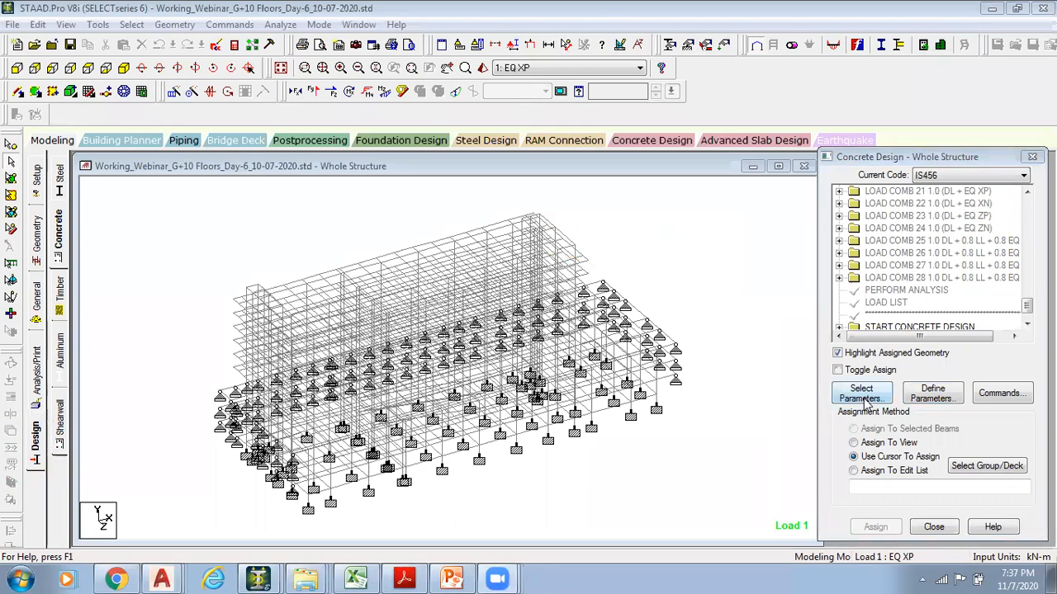
Look through the remaining available design parameters without changing the selection, and check the parameter definitions again
click(861, 394)
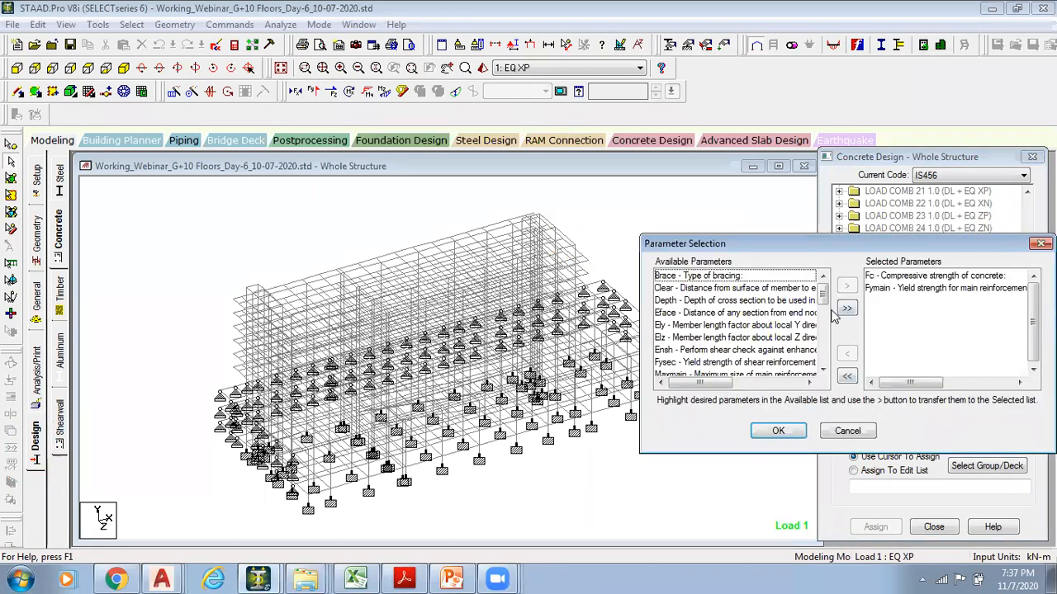
scroll(822, 330, down, 4)
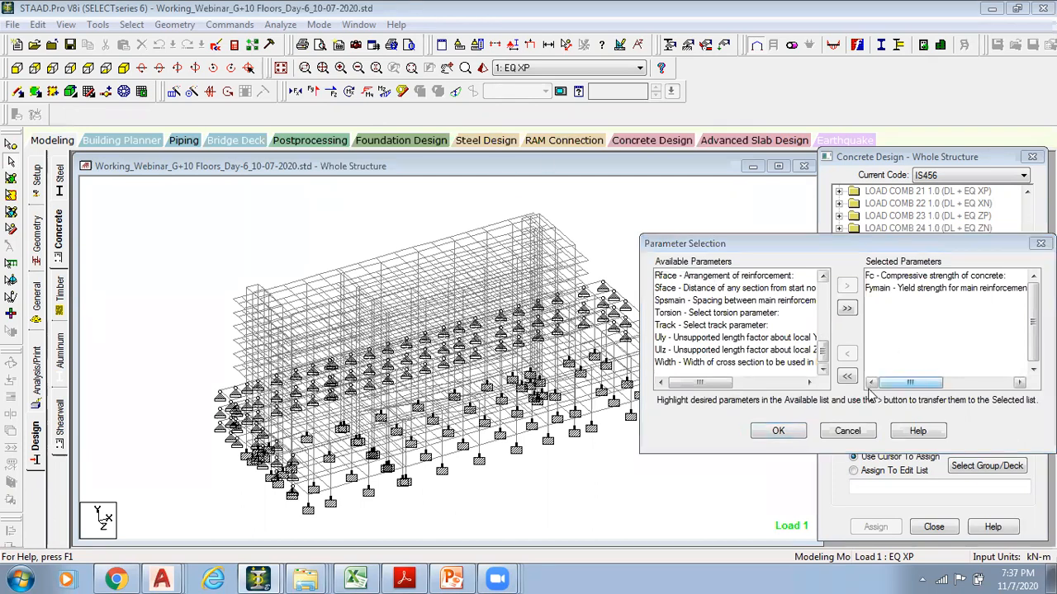
click(847, 430)
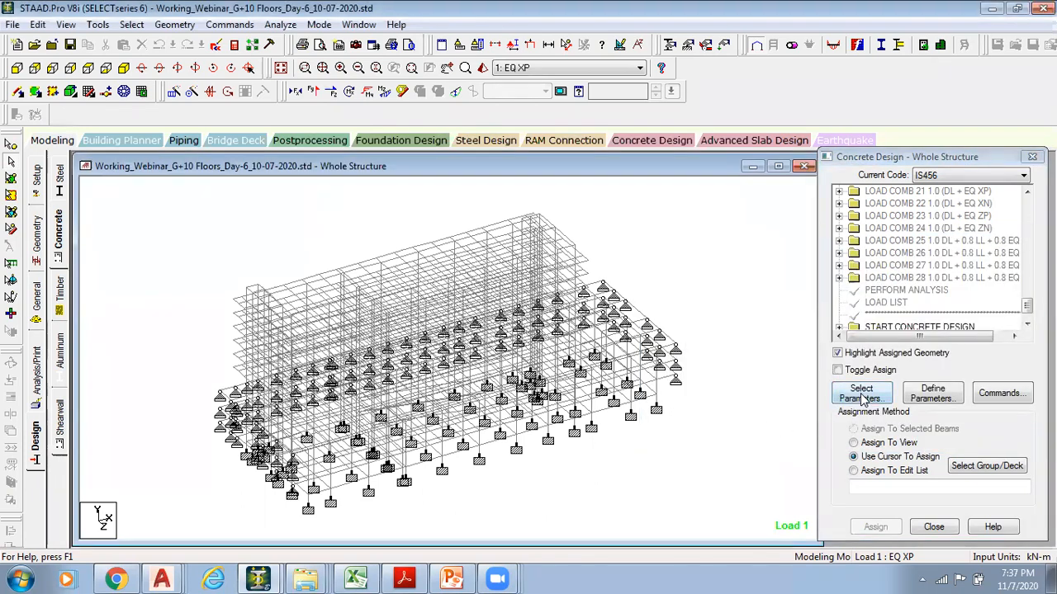
click(923, 399)
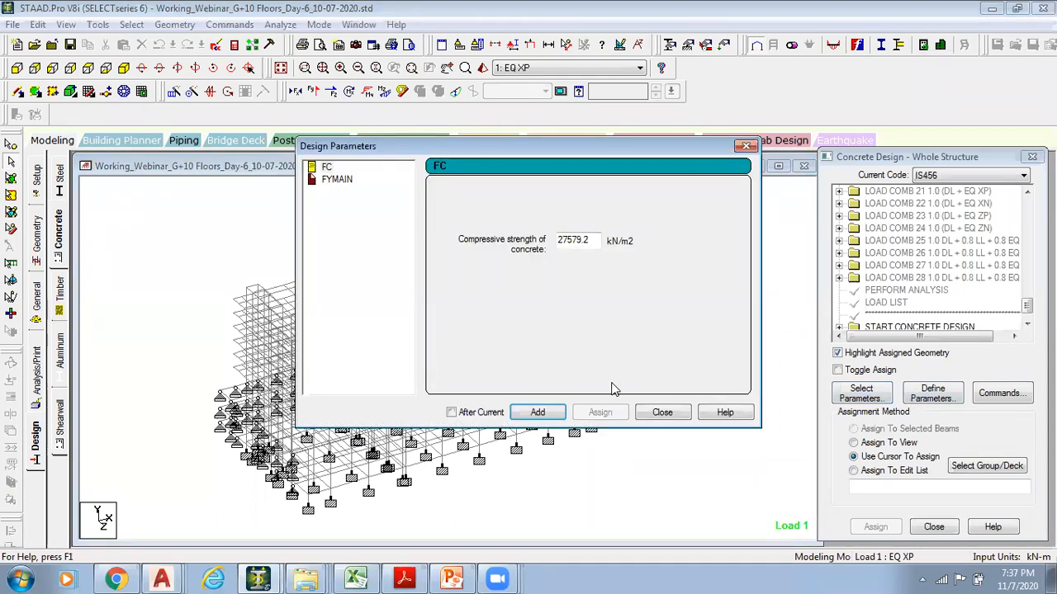
click(662, 412)
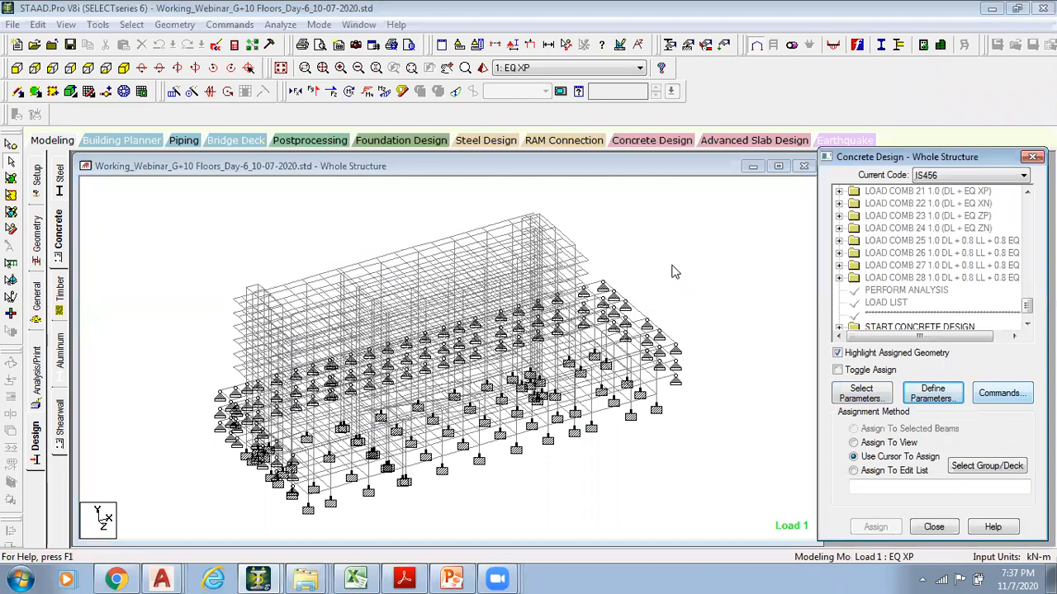
Examine the DESIGN BEAM and DESIGN COLUMN commands without adding either one
click(534, 177)
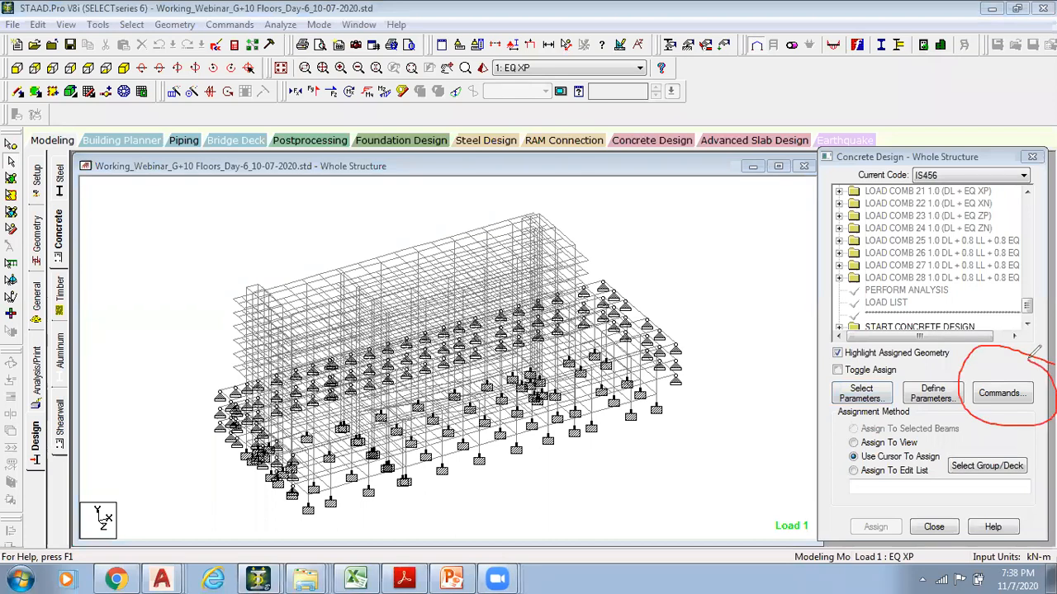
click(1000, 393)
click(648, 232)
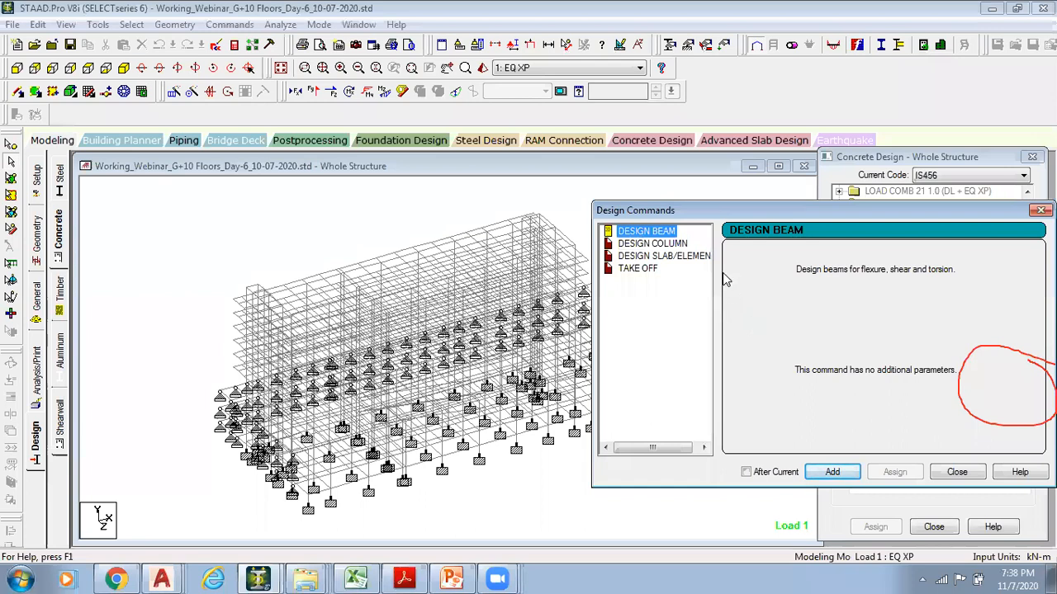
click(671, 245)
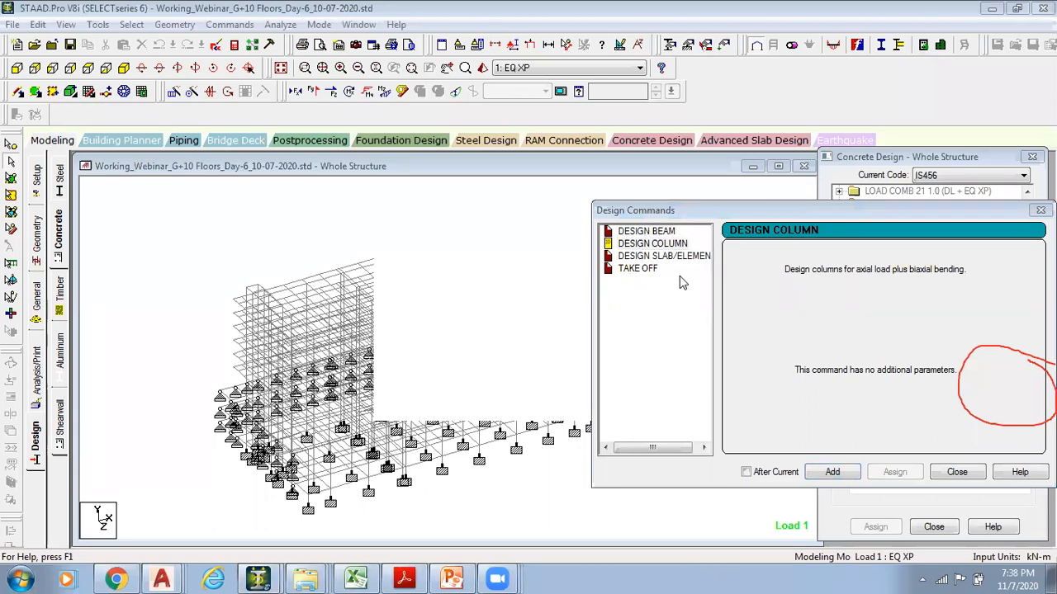
click(958, 472)
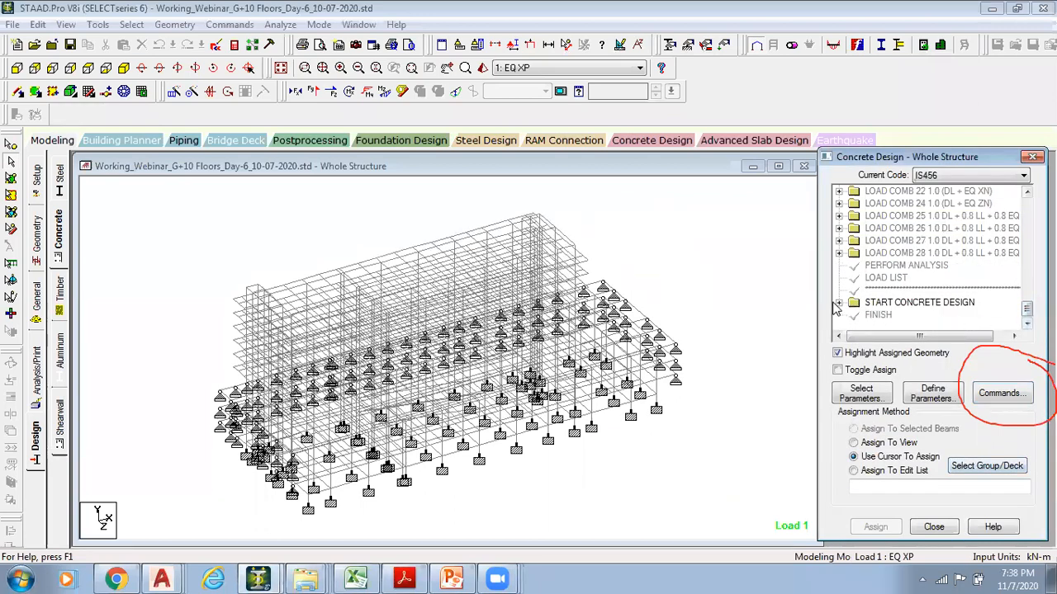
Review which members the FC, FYMAIN, FYSEC, TORSION and ENSH parameters under START CONCRETE DESIGN are assigned to
click(839, 303)
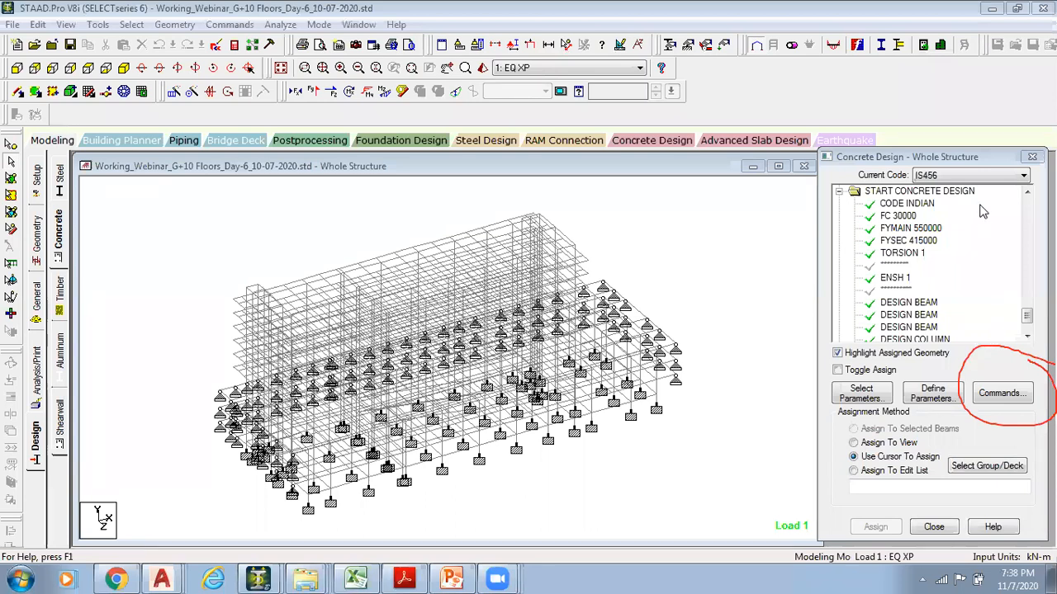
click(908, 218)
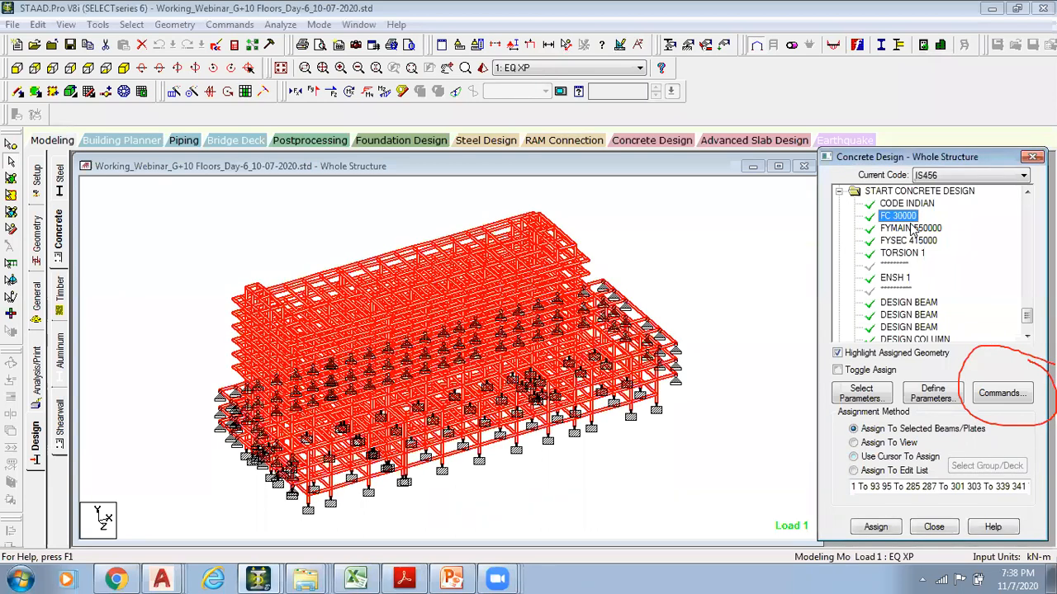
click(911, 229)
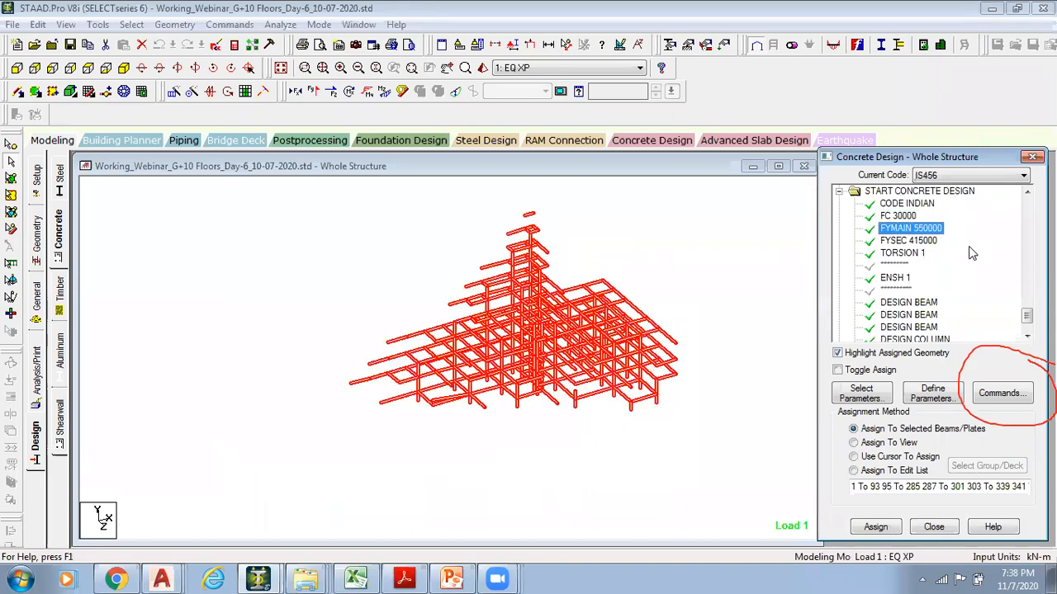
click(920, 244)
click(907, 256)
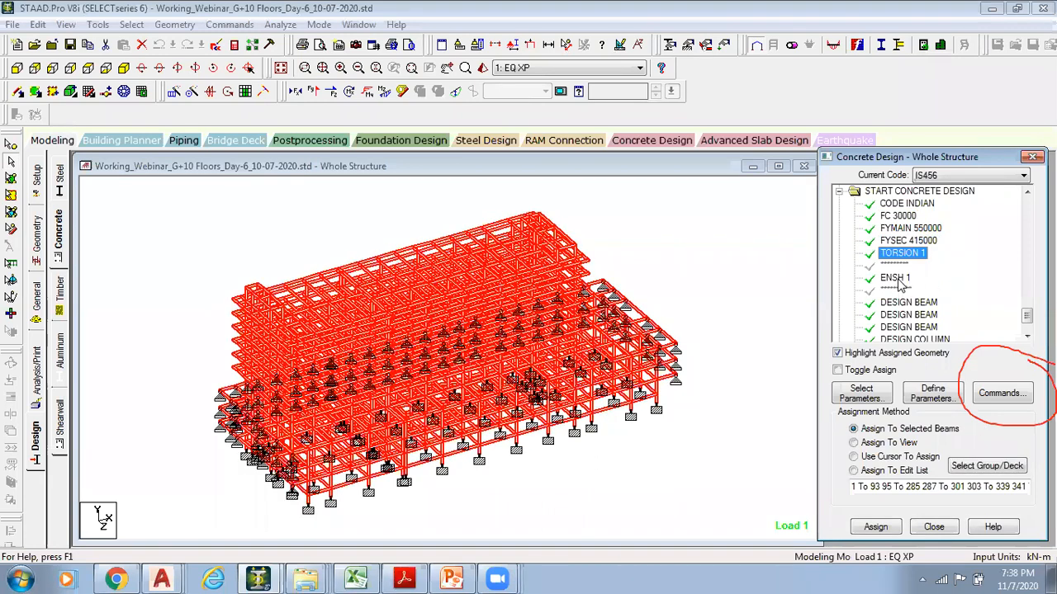
click(896, 278)
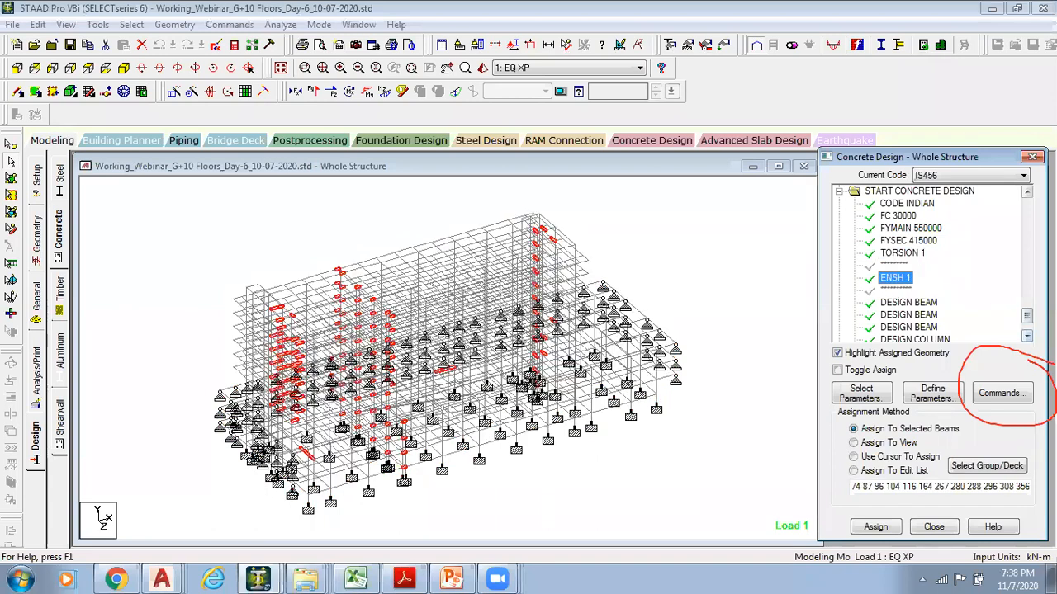
Examine the members assigned to the DESIGN BEAM and DESIGN COLUMN commands, and check the CONCRETE TAKE and END CONCRETE DESIGN entries
click(1027, 336)
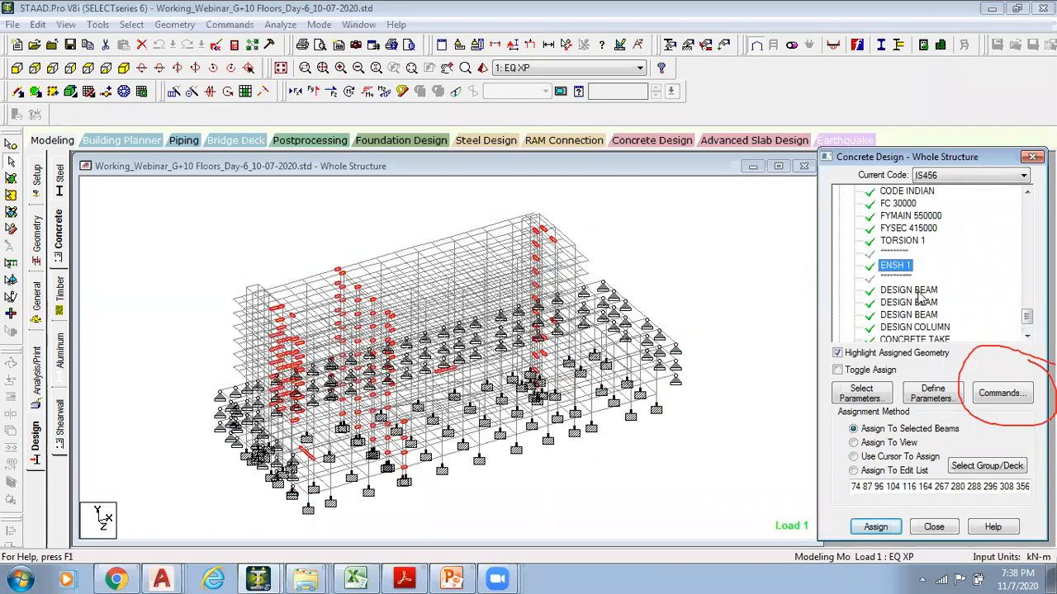
click(917, 291)
click(917, 304)
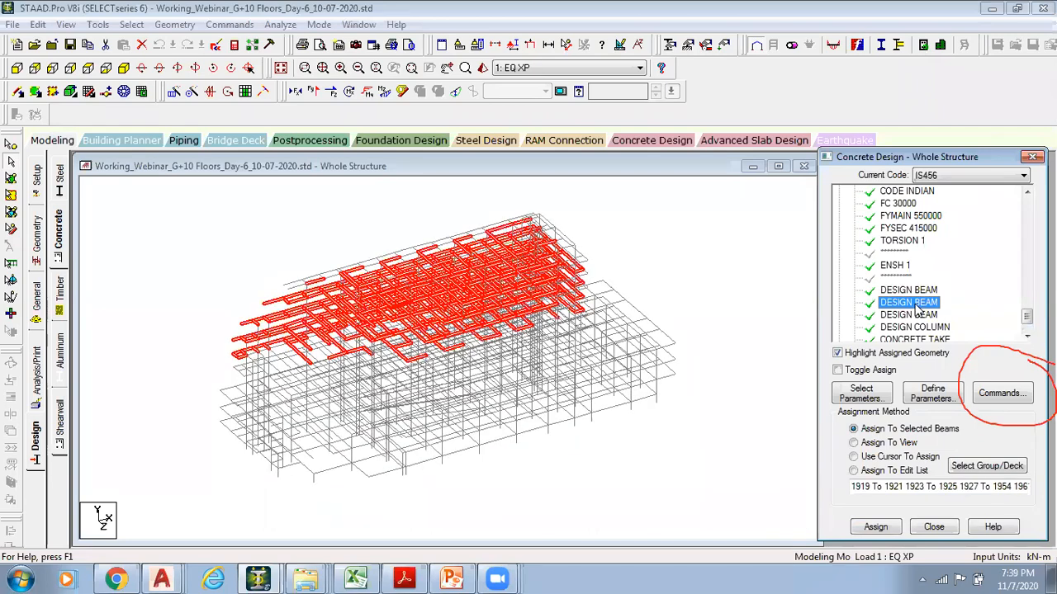
click(918, 292)
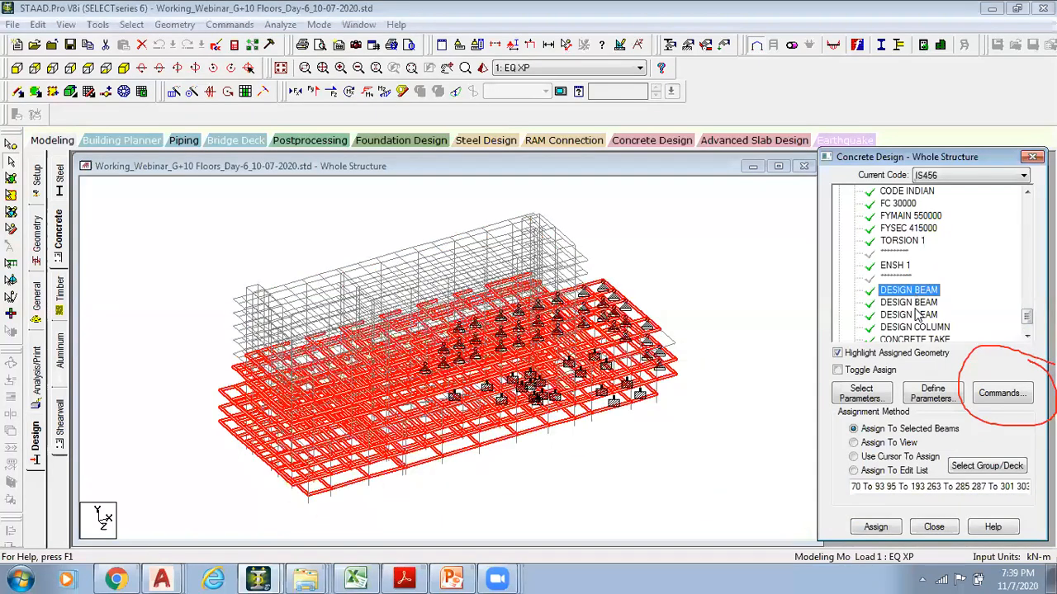
click(921, 317)
click(926, 328)
click(1027, 337)
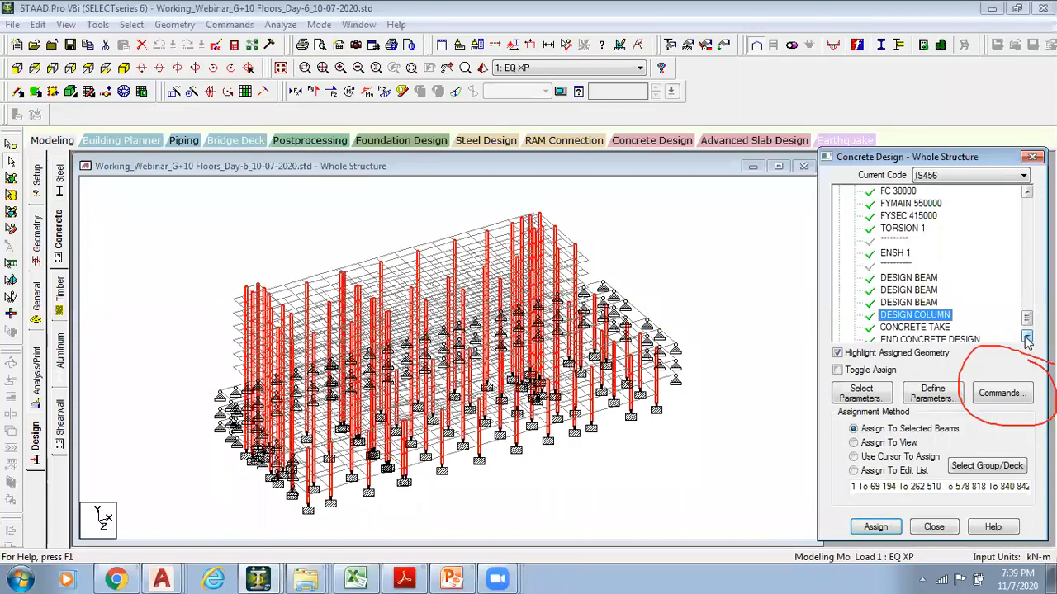
click(1027, 338)
click(1027, 338)
click(918, 303)
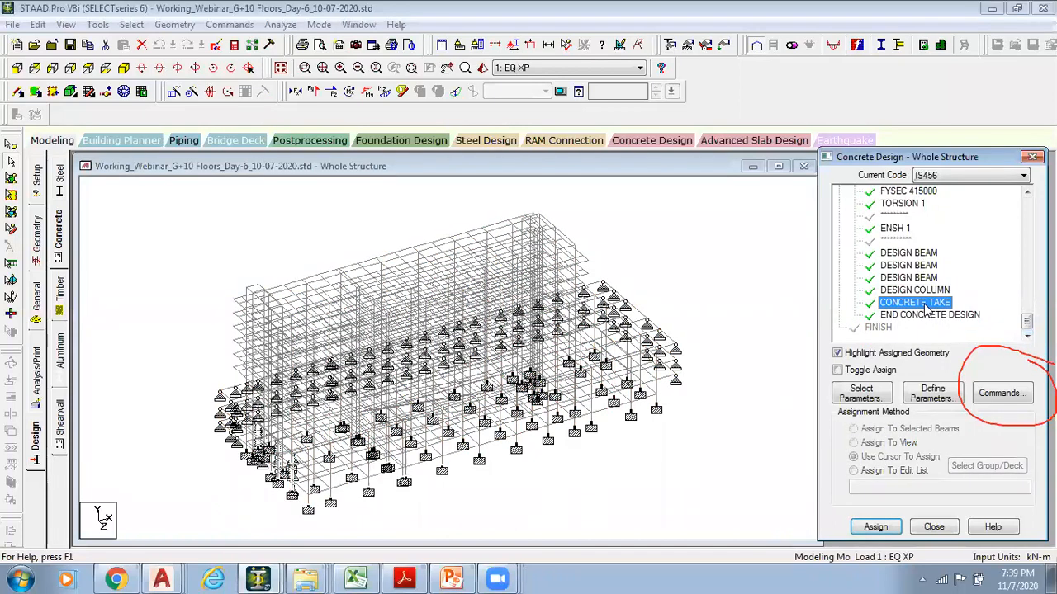
click(930, 317)
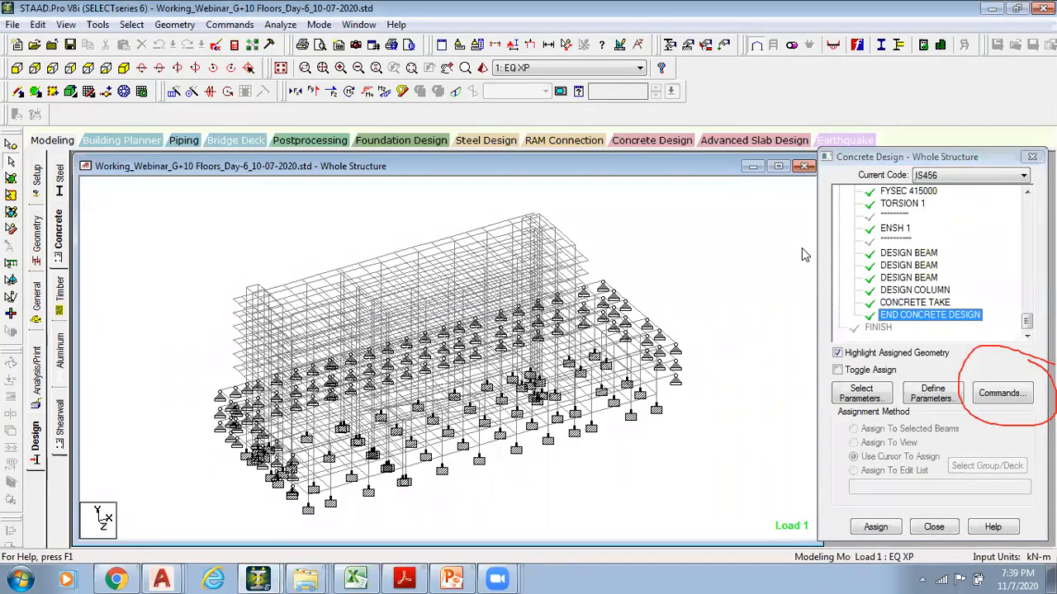
mouse_move(873, 178)
mouse_down()
mouse_move(851, 210)
mouse_move(863, 333)
mouse_move(888, 202)
mouse_move(867, 166)
mouse_move(857, 169)
mouse_move(862, 188)
mouse_up()
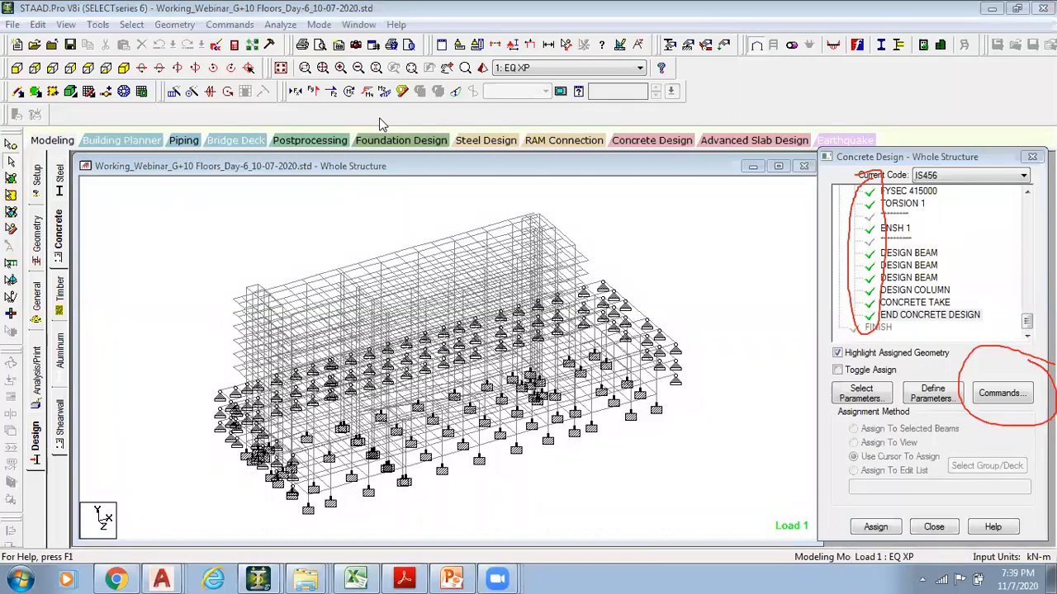
Open the analysis output file and list its warnings, widening the list enough to read the full messages
click(280, 25)
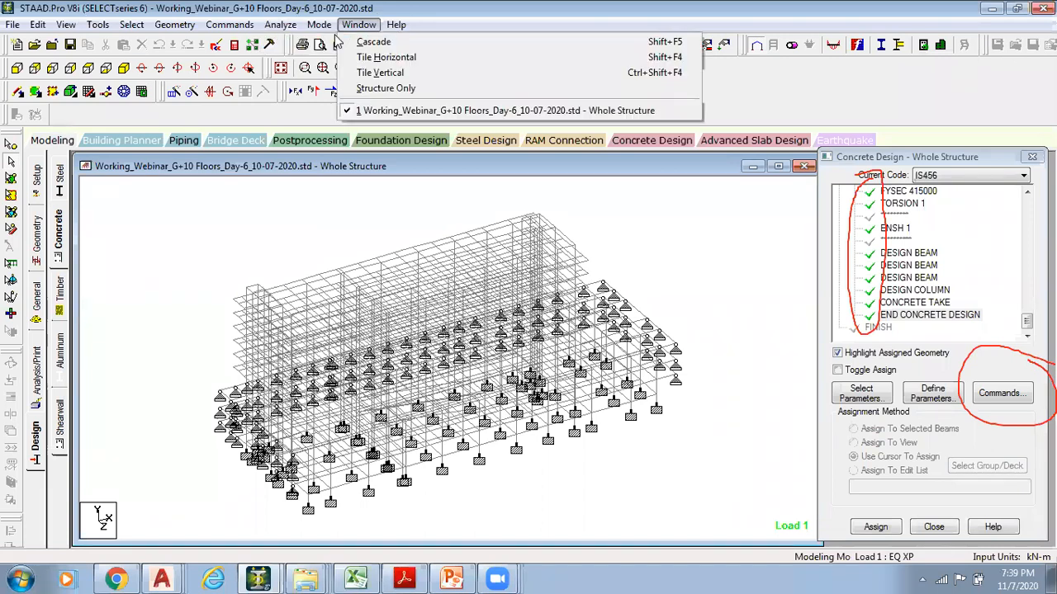
click(271, 45)
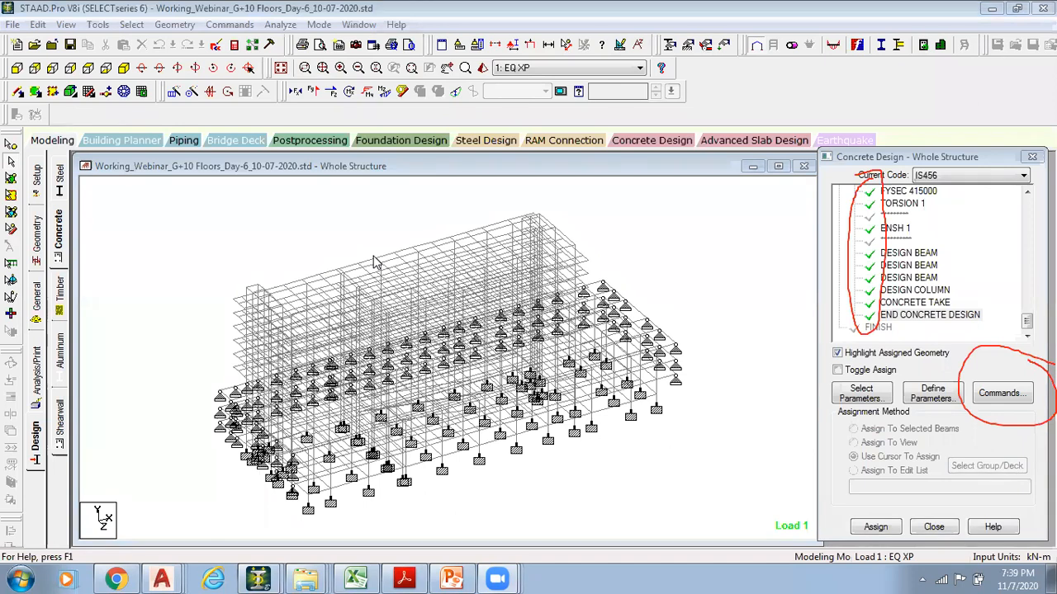
mouse_move(374, 262)
mouse_move(239, 32)
mouse_down()
mouse_move(245, 63)
mouse_move(233, 33)
mouse_up()
click(233, 45)
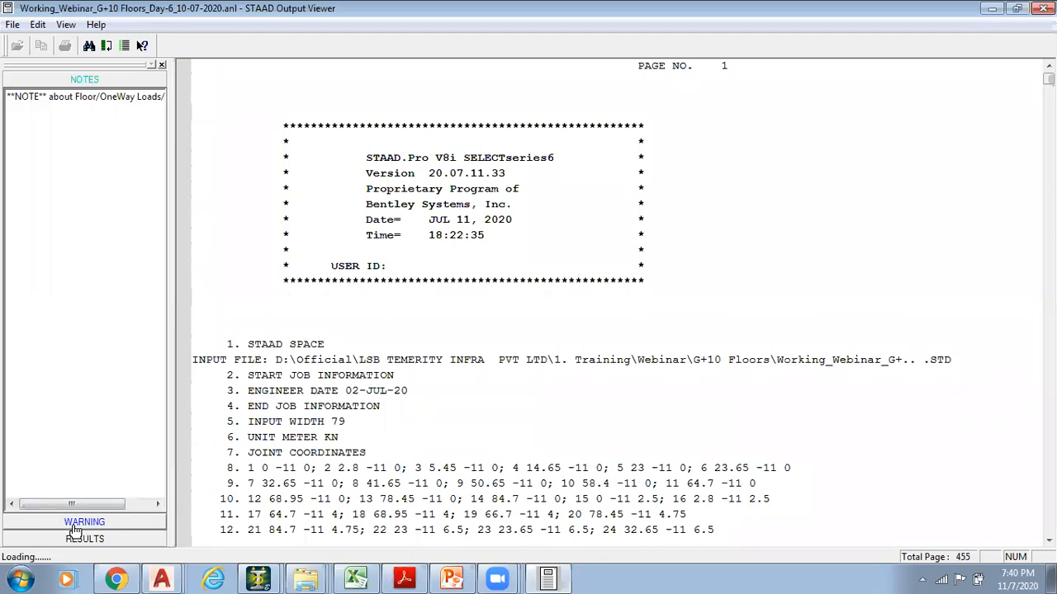
click(74, 525)
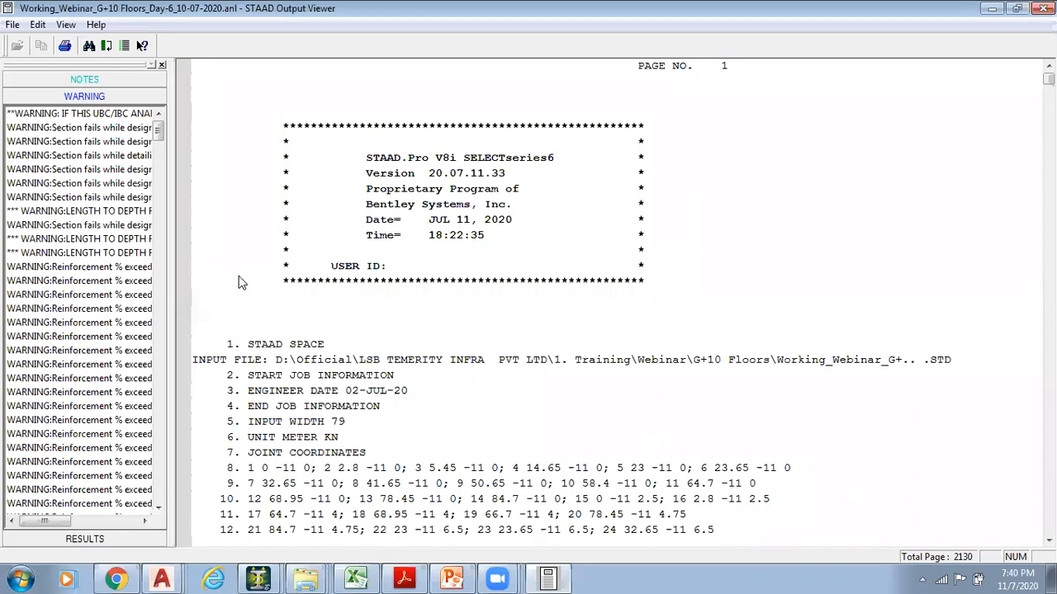
drag(173, 275, 330, 273)
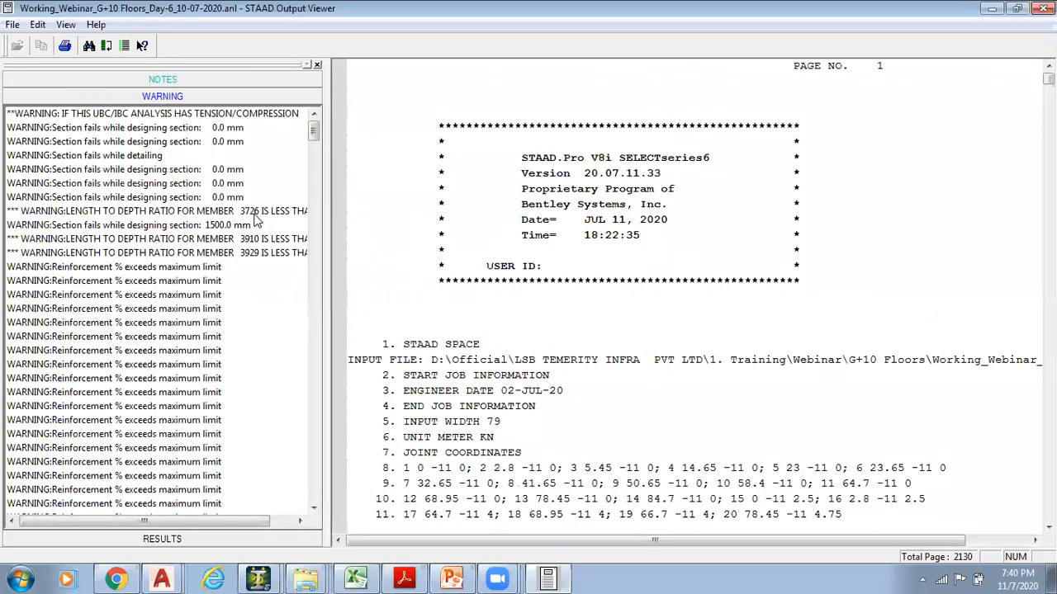
Examine the length-to-depth ratio warnings for members 3726, 3910 and 3929 in the design results
click(258, 215)
click(264, 240)
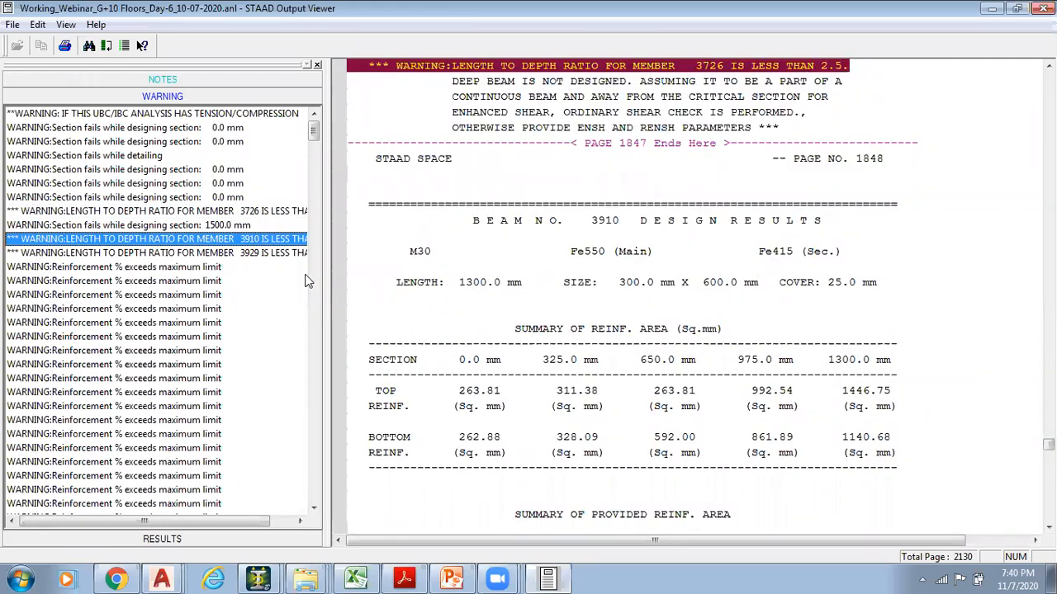
key(Down)
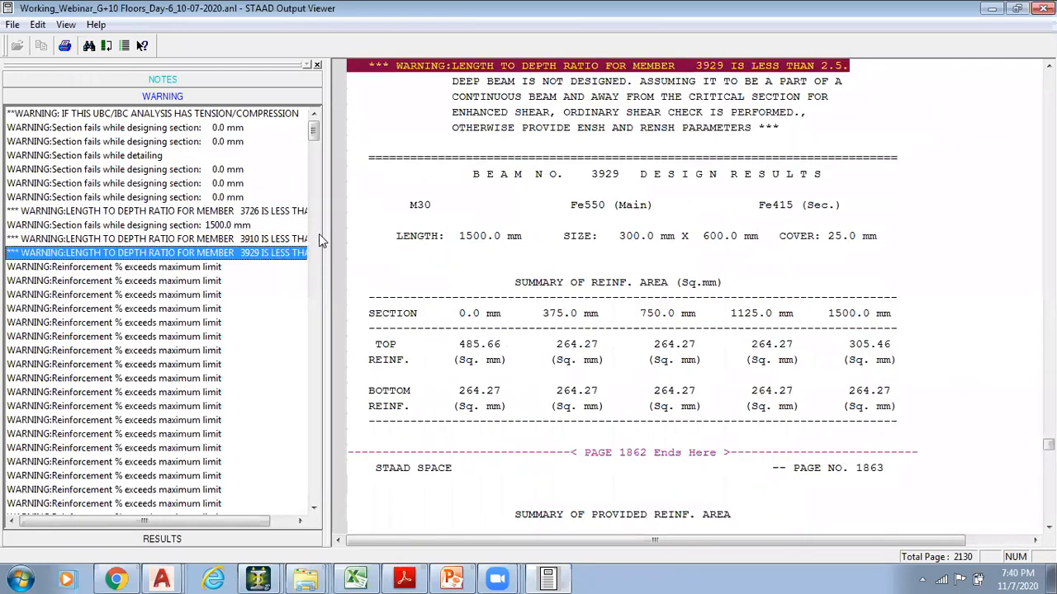
click(258, 253)
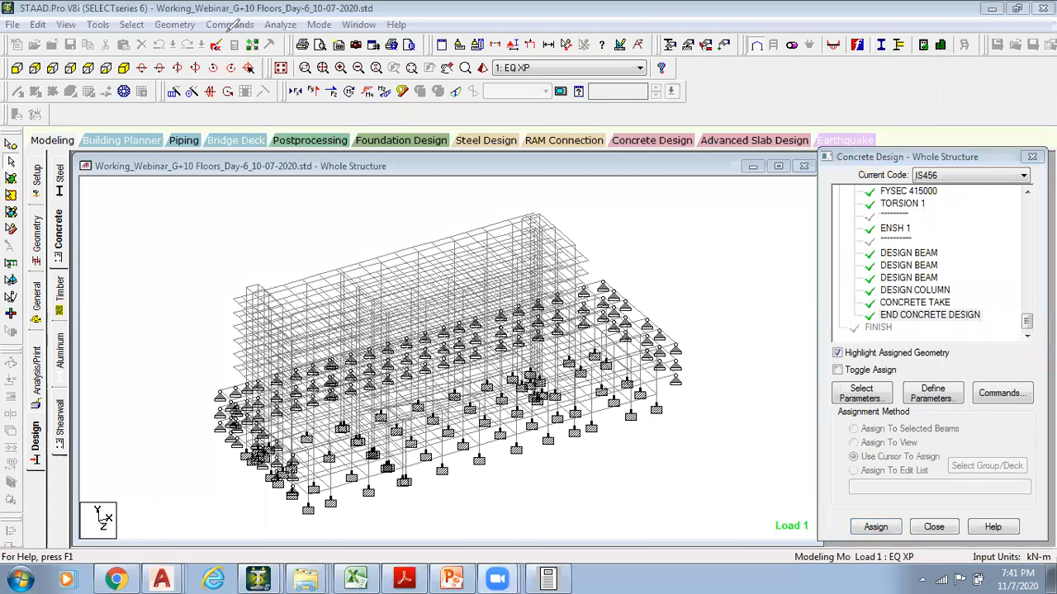
Open the model's input file in the STAAD.Pro Editor and locate the ENSH 1 member list in the concrete design block
mouse_move(225, 33)
mouse_down()
mouse_move(213, 56)
mouse_move(225, 34)
mouse_up()
click(214, 45)
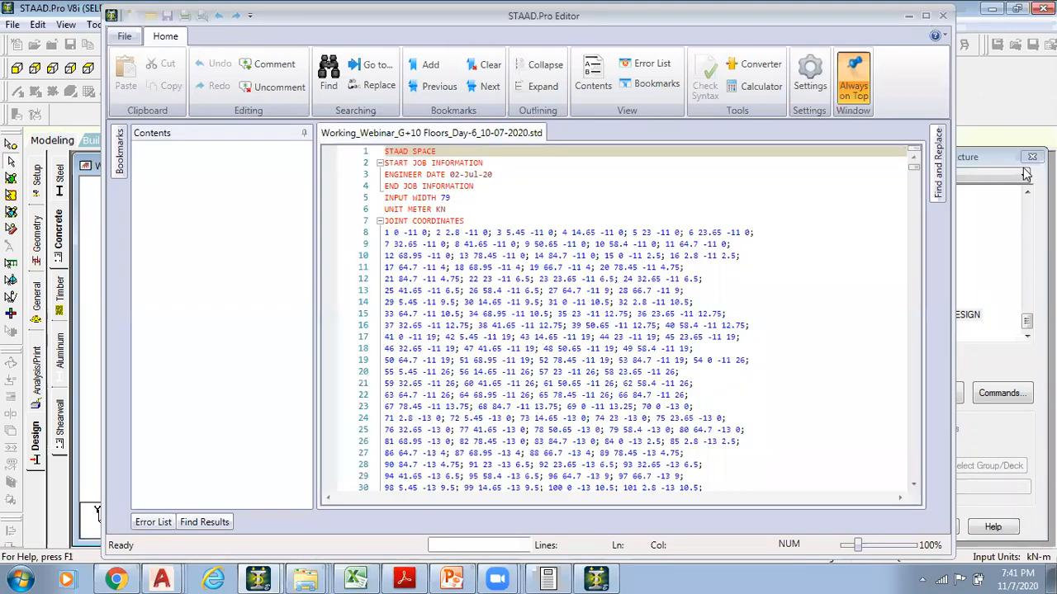
drag(1008, 328, 1006, 471)
scroll(512, 372, down, 7)
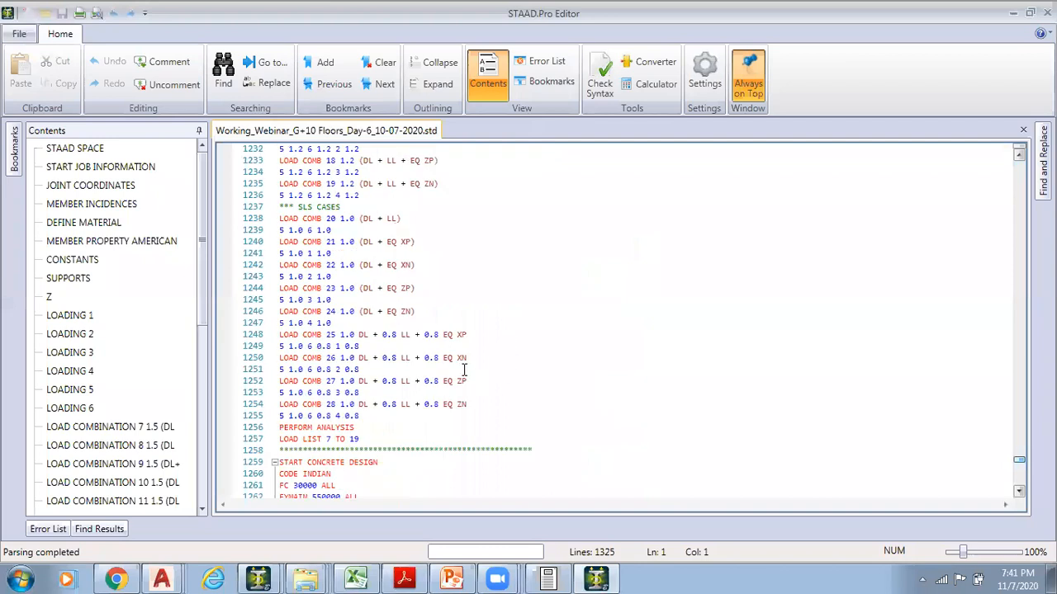
scroll(512, 372, down, 9)
scroll(338, 295, down, 4)
scroll(344, 288, up, 4)
drag(343, 288, 274, 197)
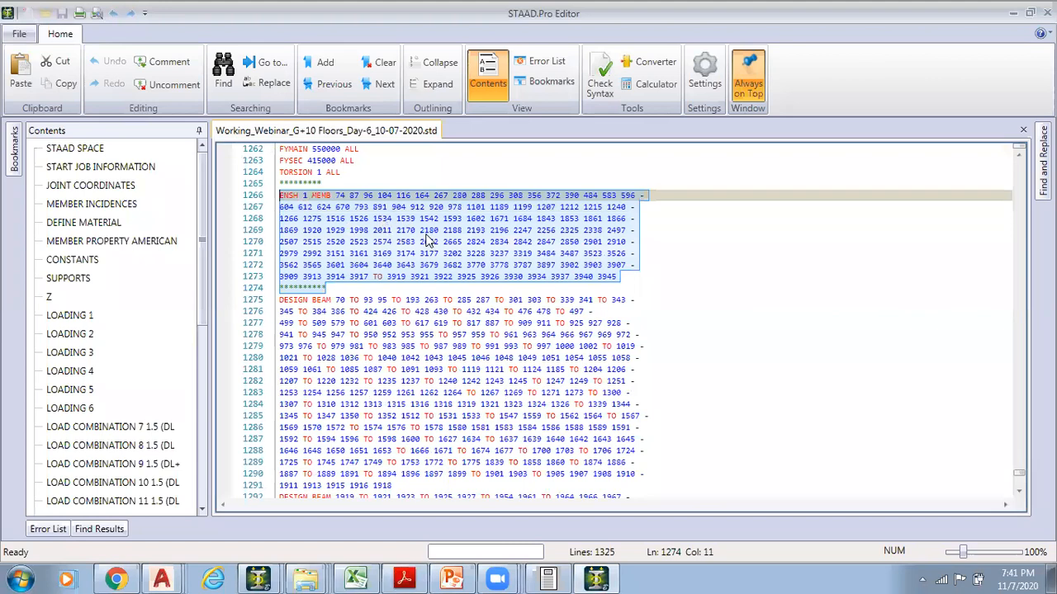
click(305, 195)
click(666, 266)
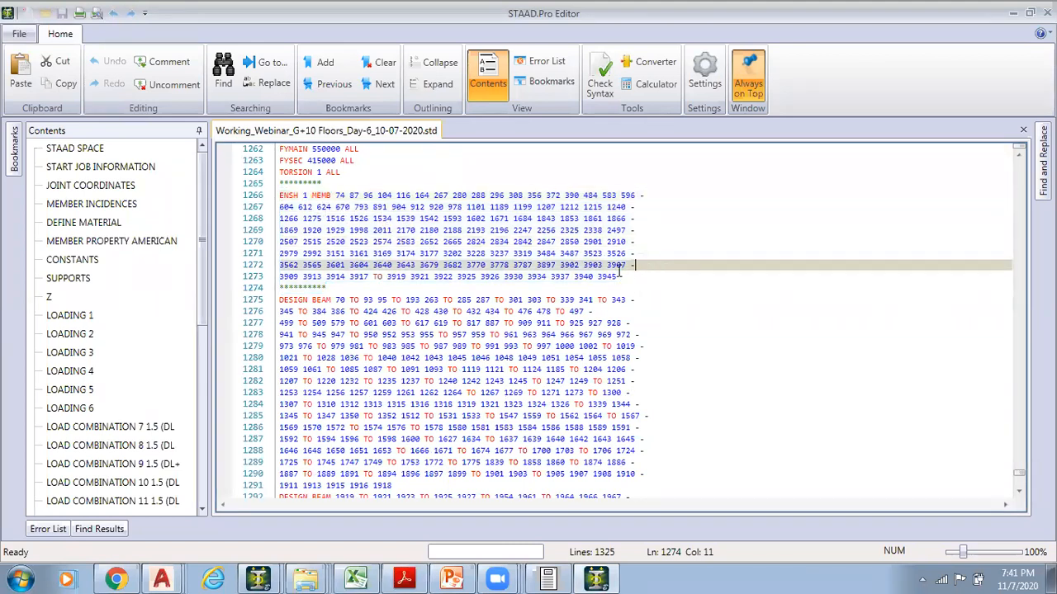
Arrange the input file editor side by side with the analysis output's warning list
drag(570, 14, 607, 67)
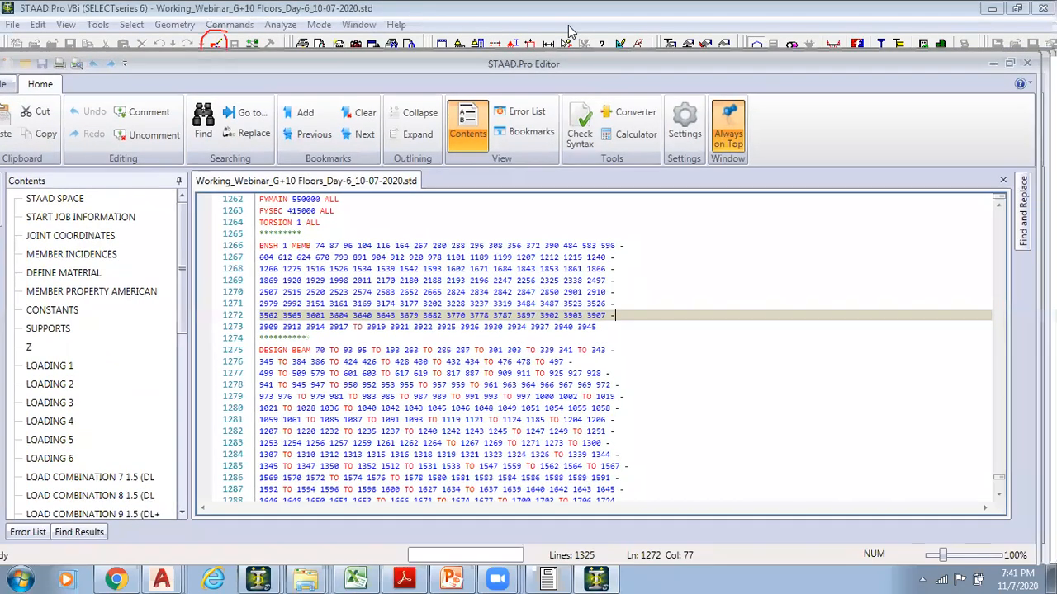
key(super+Left)
key(super+Right)
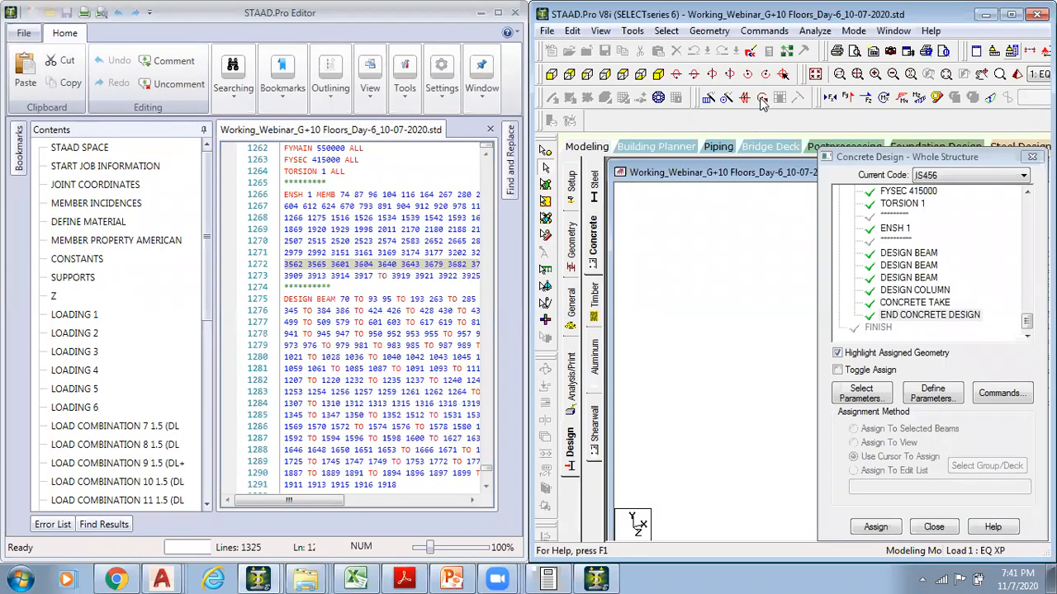
click(550, 578)
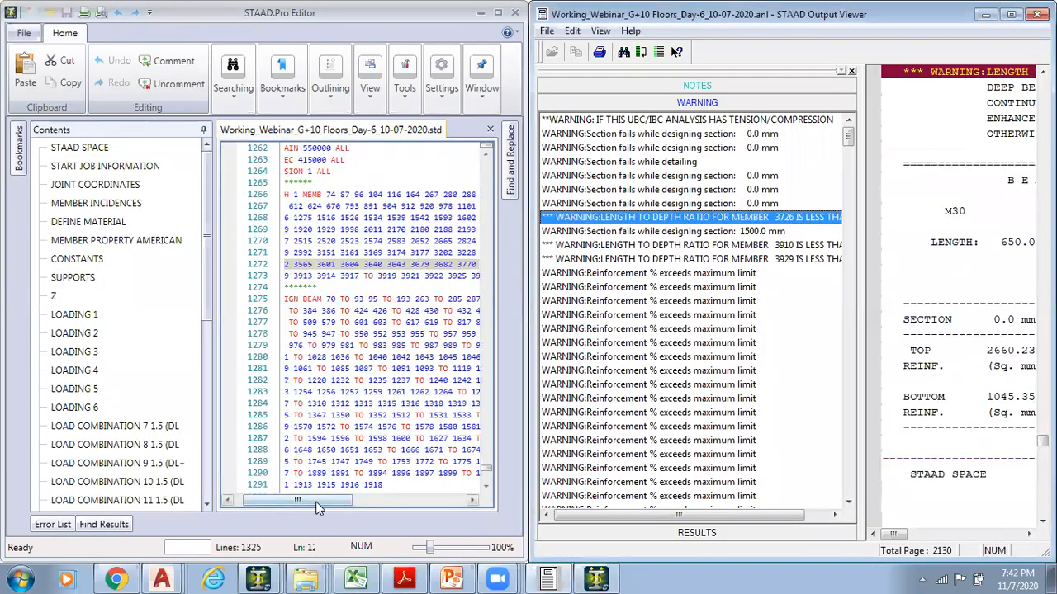
Append members 3726, 3910 and 3929 to the end of the ENSH 1 member list, continuing it on a new line
drag(318, 507, 364, 507)
scroll(405, 505, right, 3)
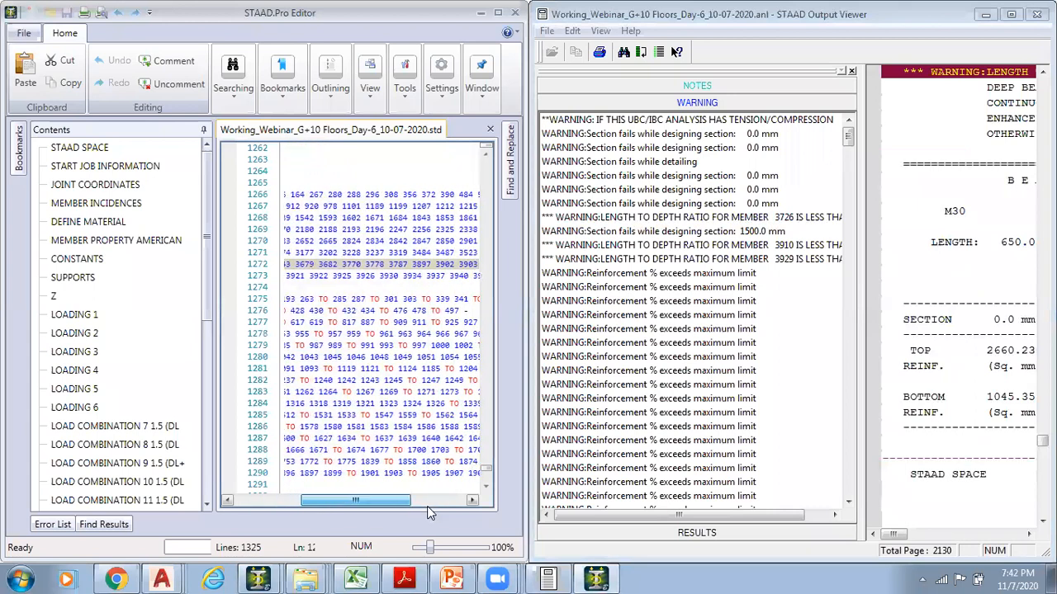
drag(306, 504, 404, 520)
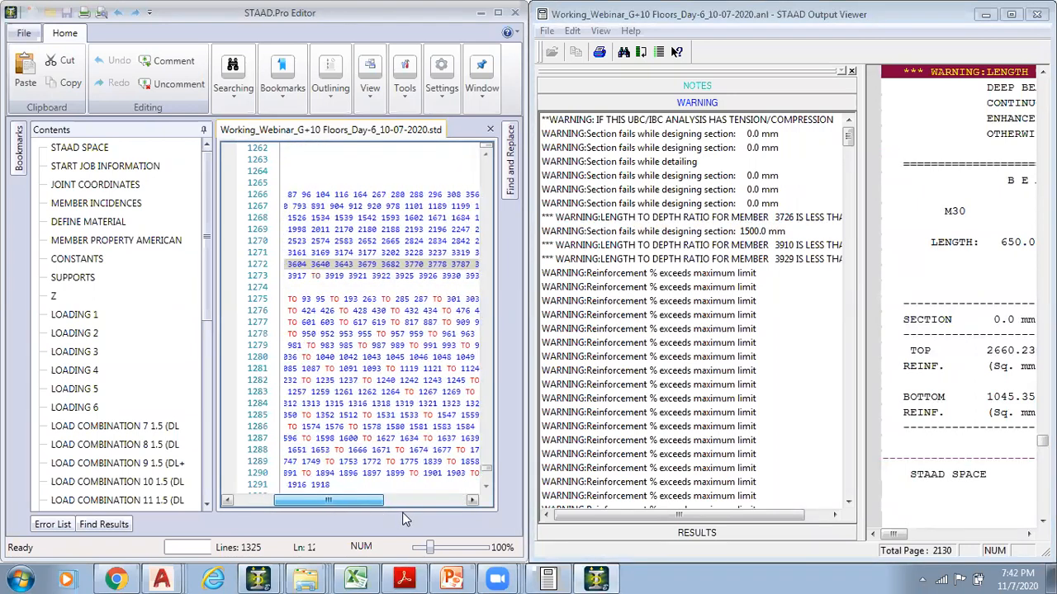
click(466, 276)
text(37 3940 3945 37)
text(26)
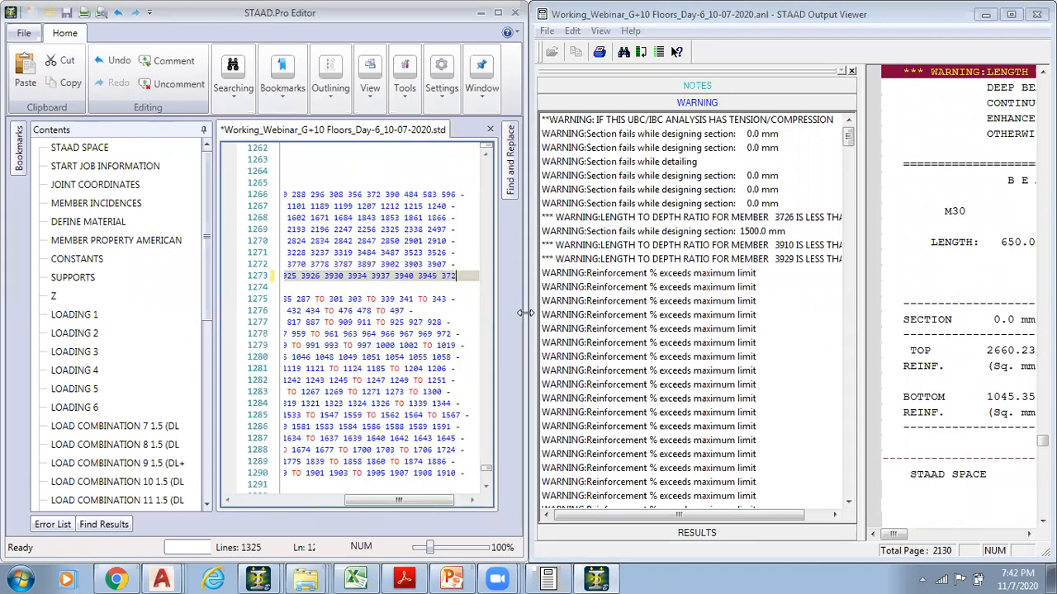
key(Return)
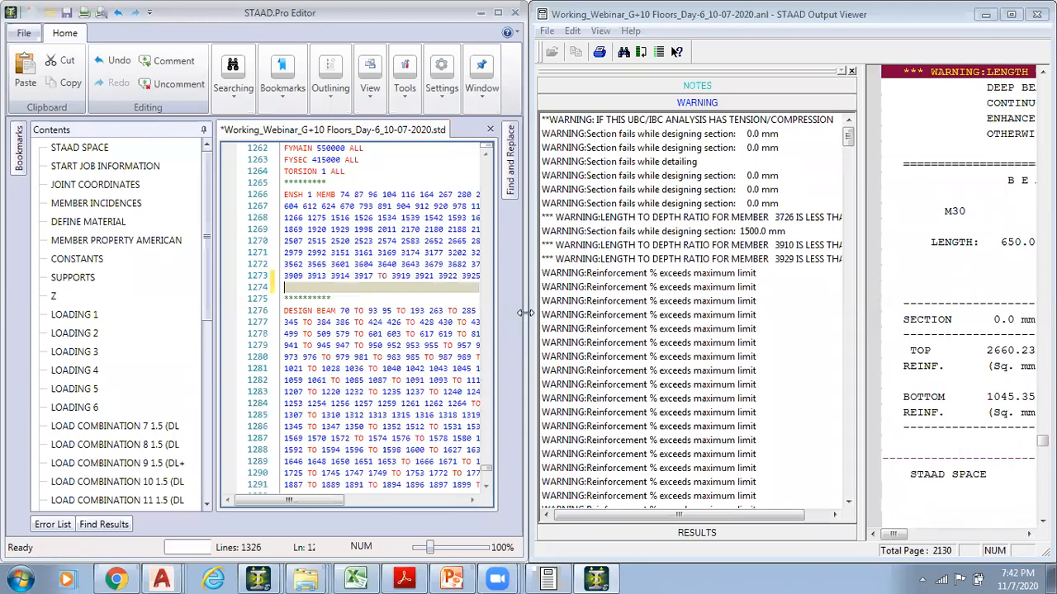
Check the end of the warning list, then close the analysis output and the editor, saving the input file changes
drag(850, 147, 836, 521)
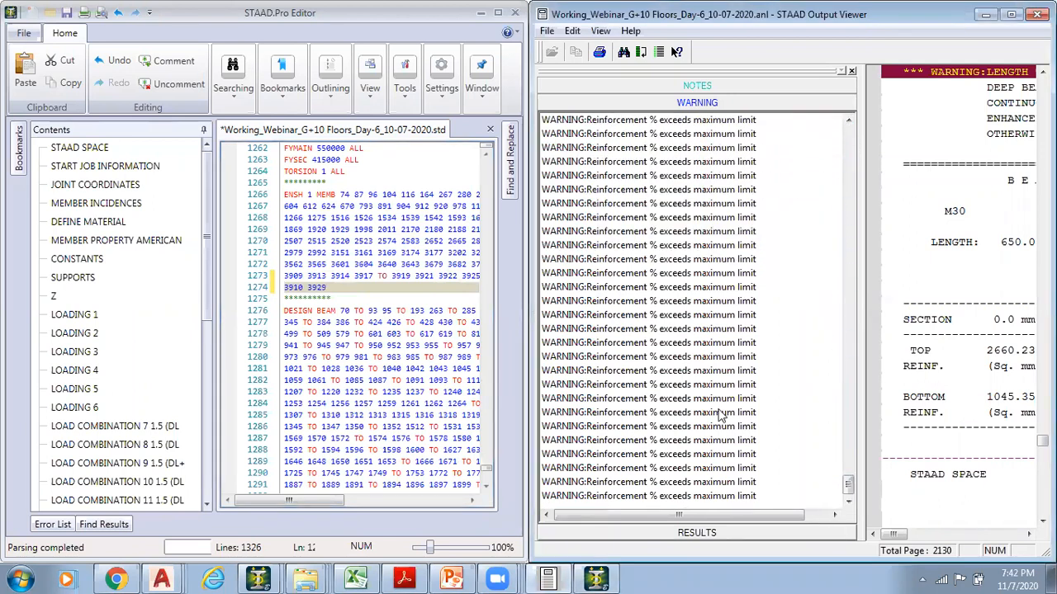
click(852, 71)
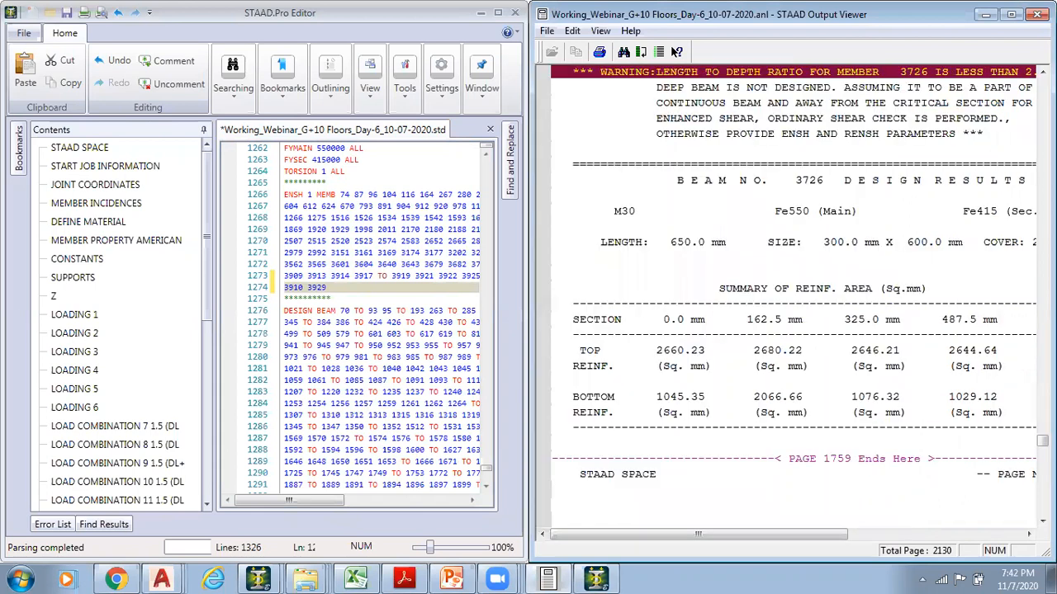
click(1036, 14)
click(515, 13)
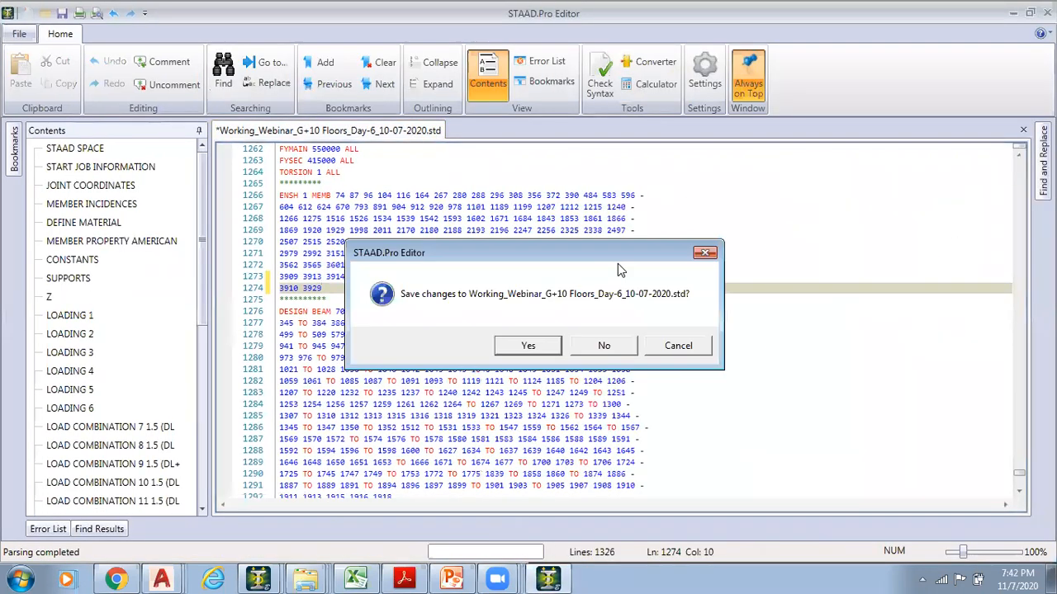
click(545, 349)
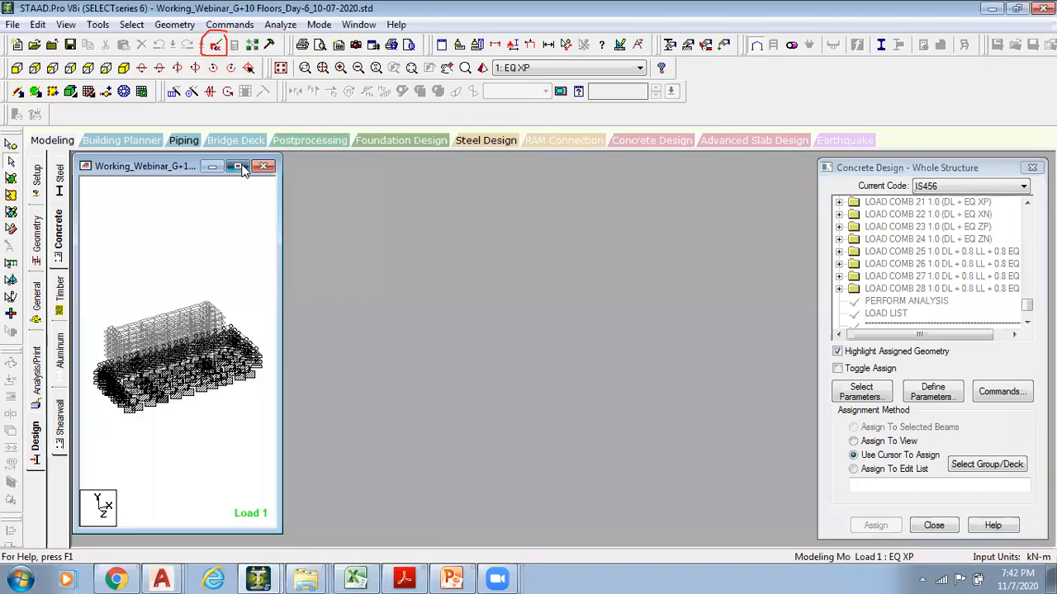
Maximize the model window showing the whole building structure
click(241, 166)
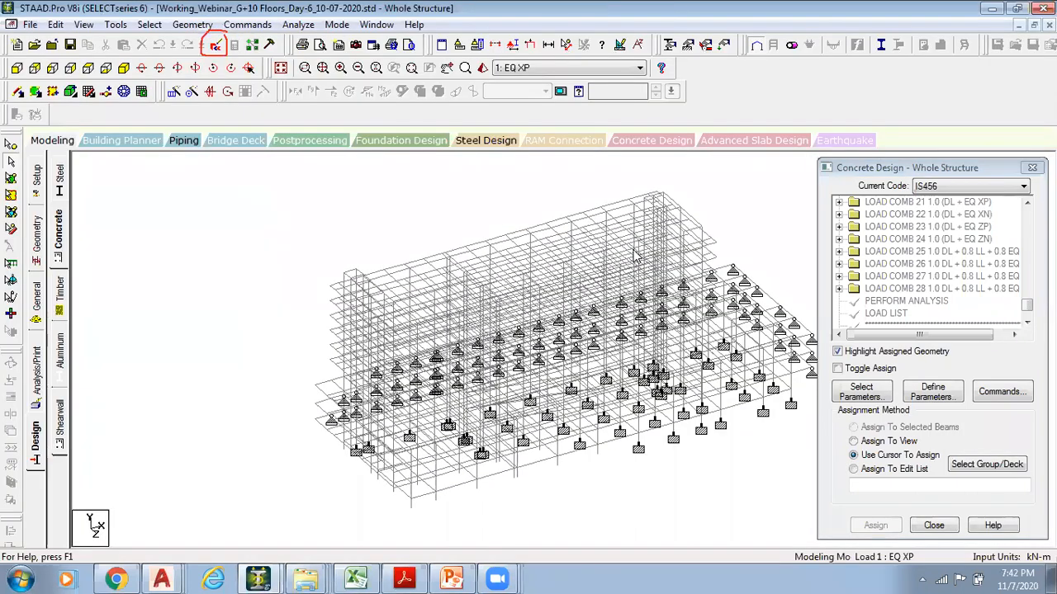
scroll(635, 256, down, 1)
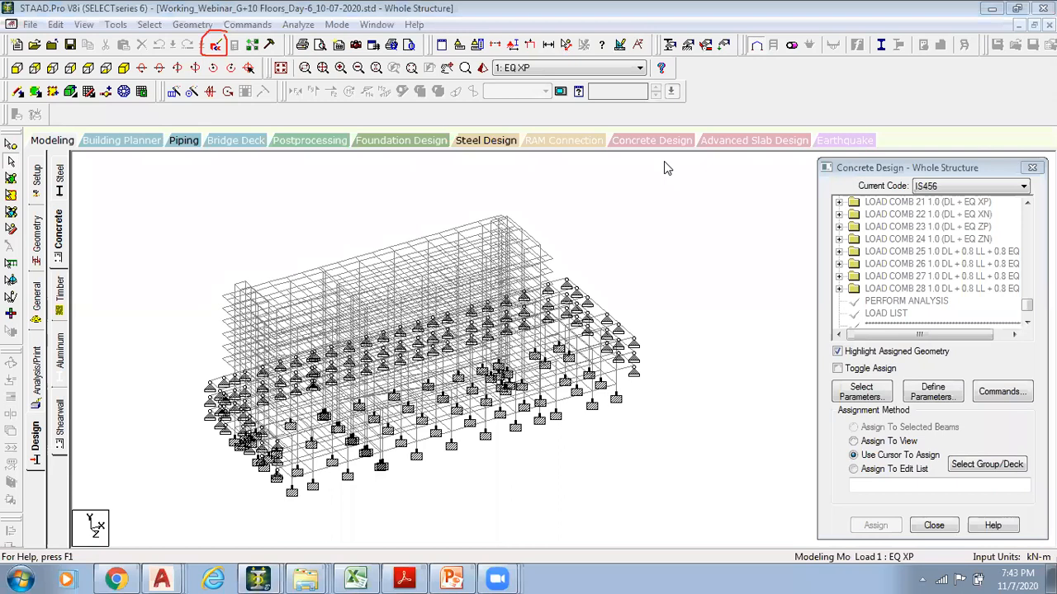
middle_drag(184, 198, 278, 193)
scroll(264, 200, down, 1)
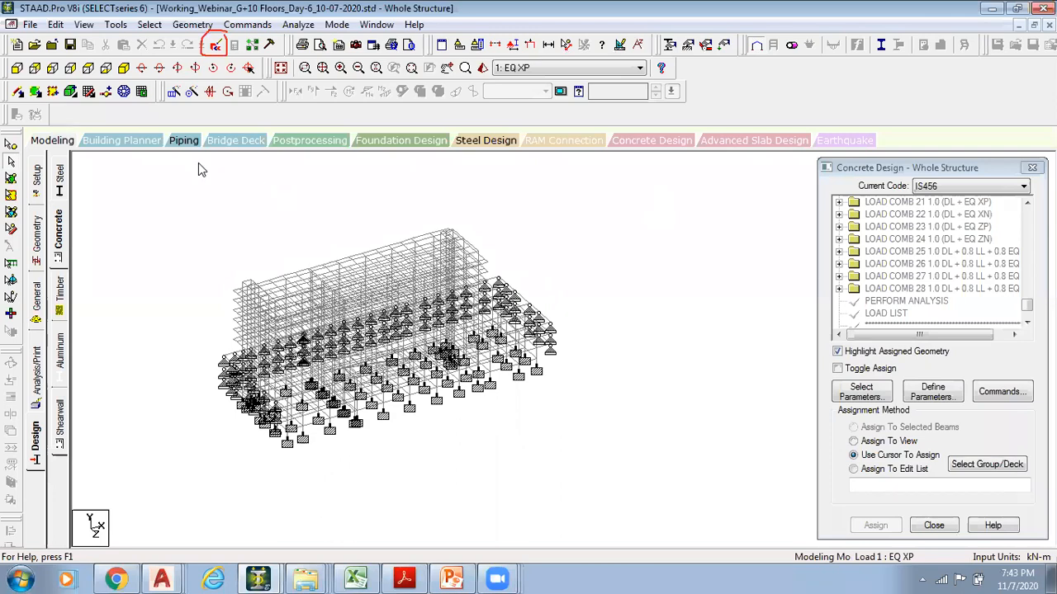
Select all base support nodes in the front elevation and display only them as a new view in the active window
click(16, 69)
click(10, 146)
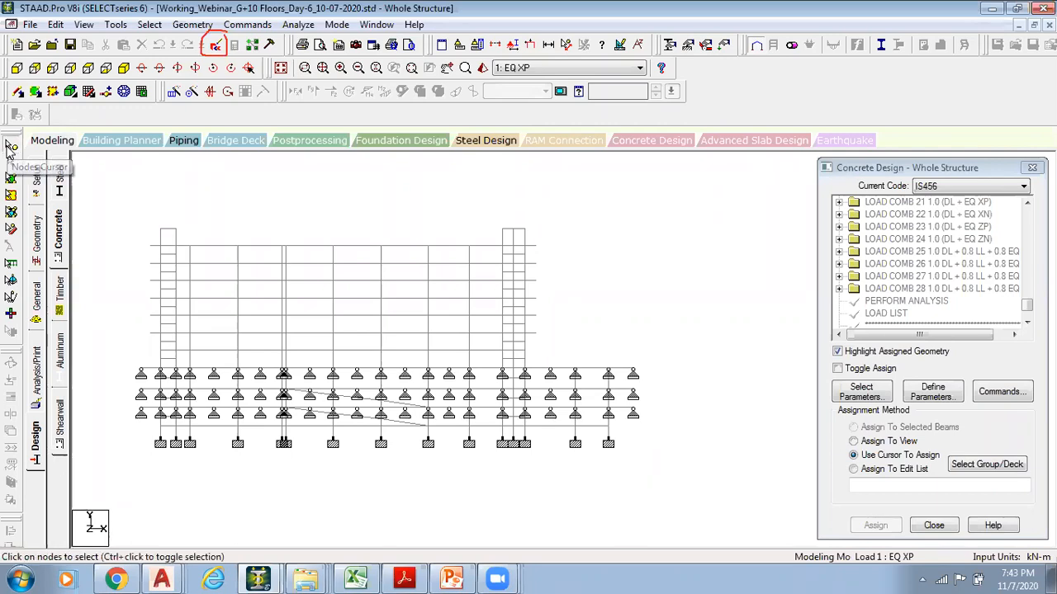
middle_drag(267, 393, 297, 316)
scroll(292, 335, down, 1)
drag(198, 355, 697, 412)
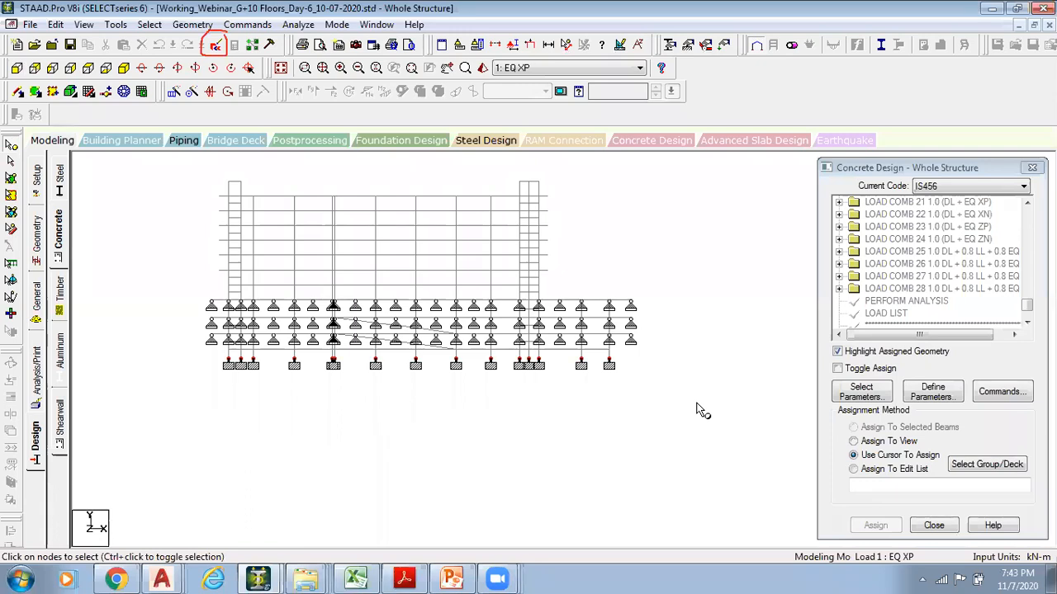
right_click(669, 258)
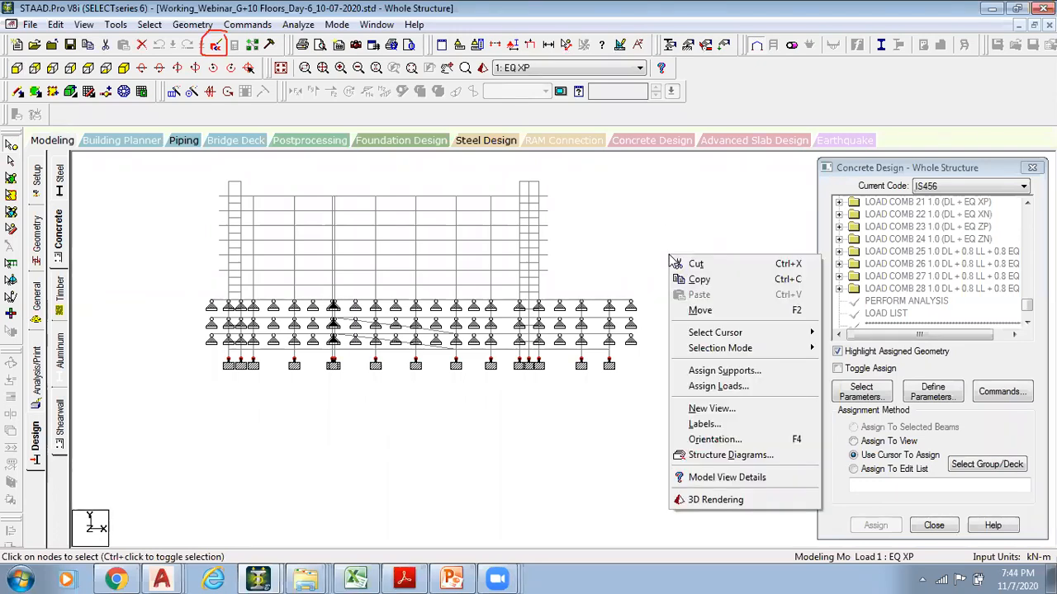
click(711, 409)
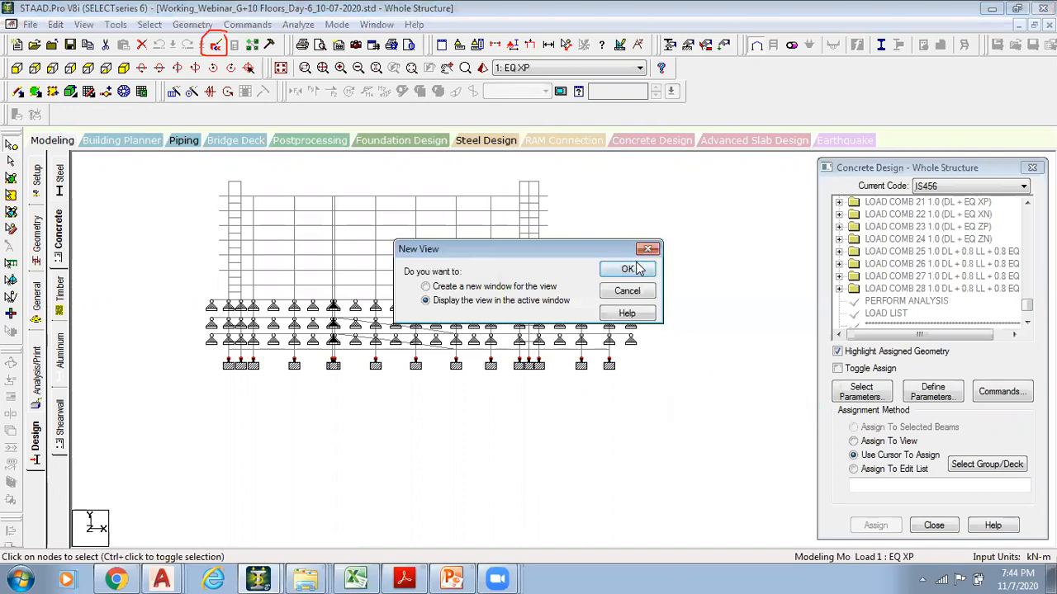
click(630, 270)
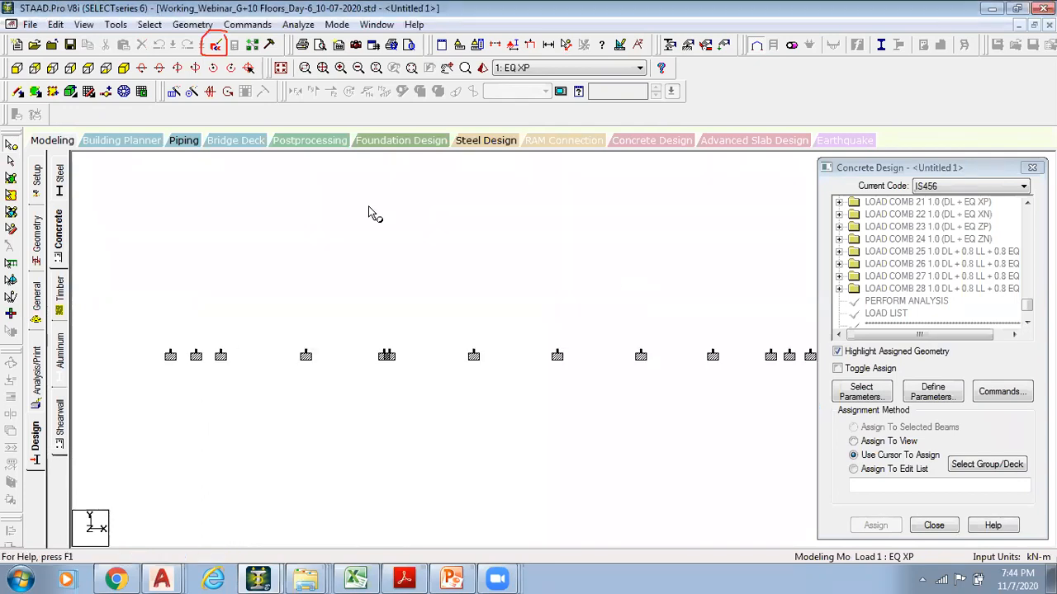
Show the base nodes in plan from above and hide their support symbols
click(88, 69)
middle_drag(377, 255, 267, 215)
scroll(266, 213, down, 4)
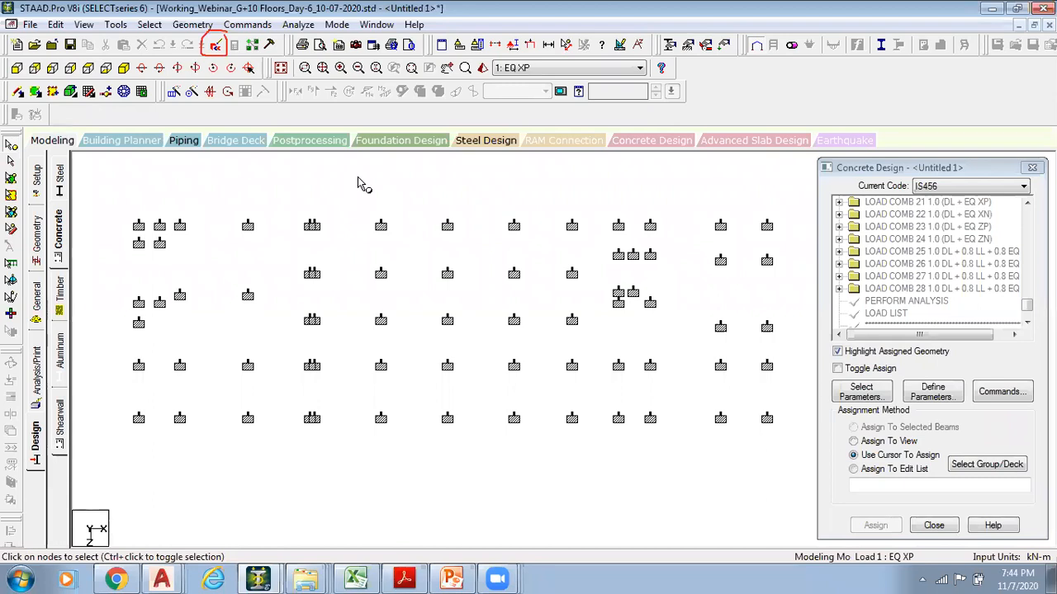
key(shift+s)
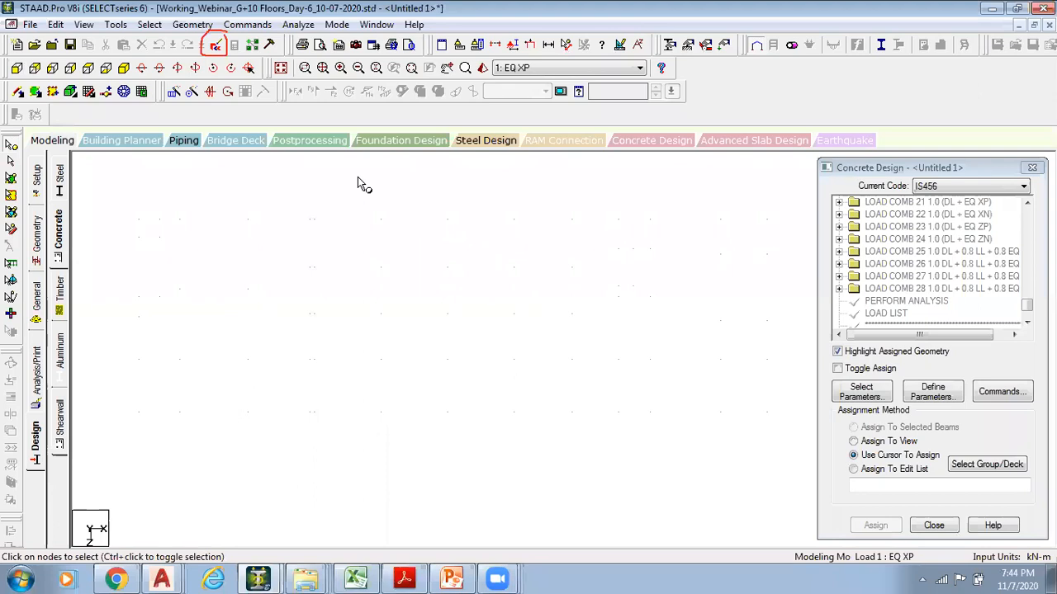
key(shift+s)
key(shift+s)
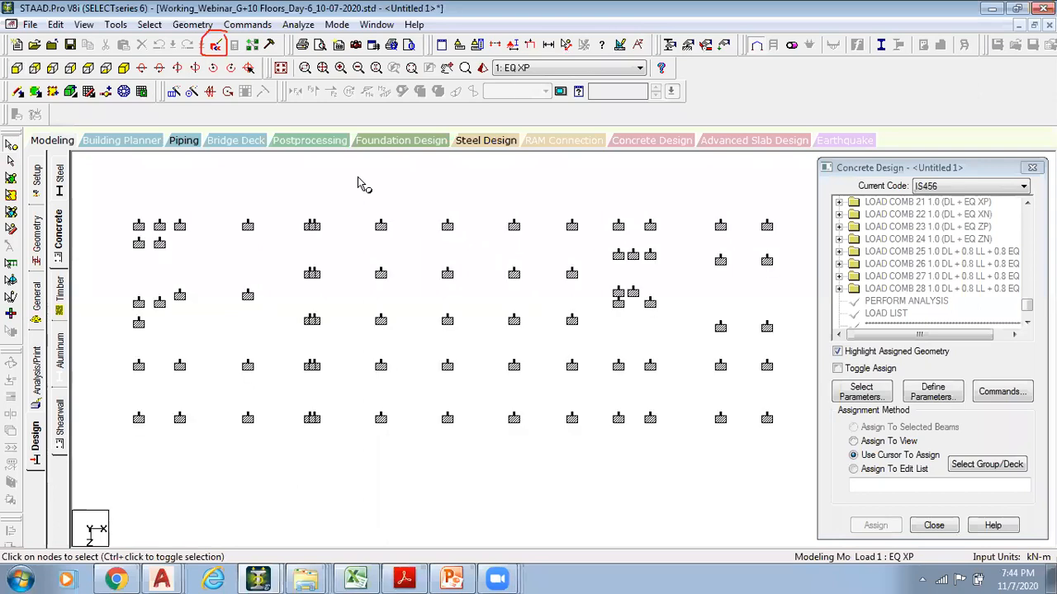
key(shift+s)
key(shift+s)
key(shift+s)
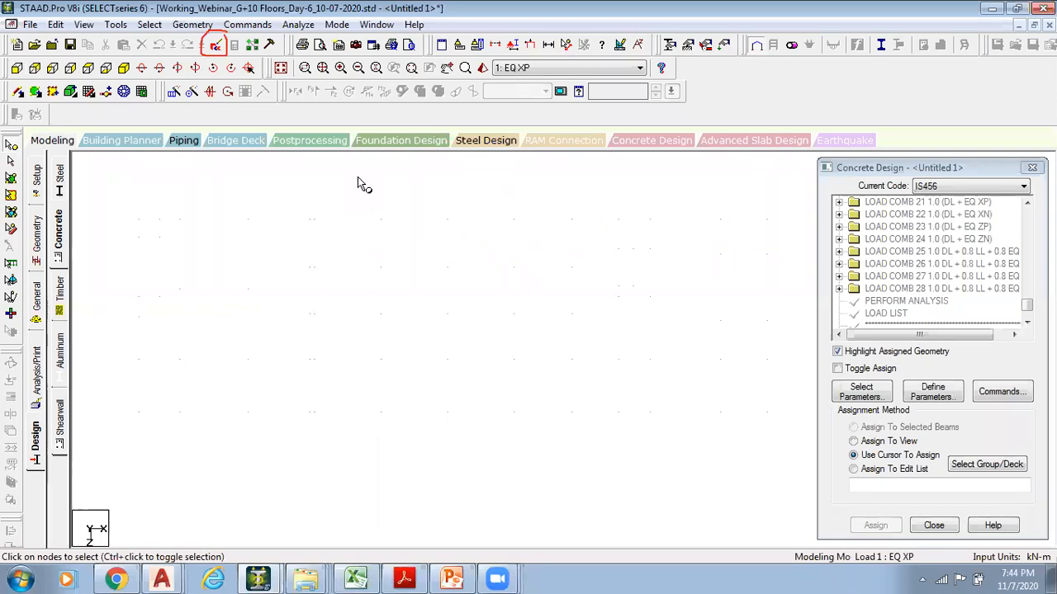
key(shift+s)
Display node numbers together with node points on the base plan
key(shift+n)
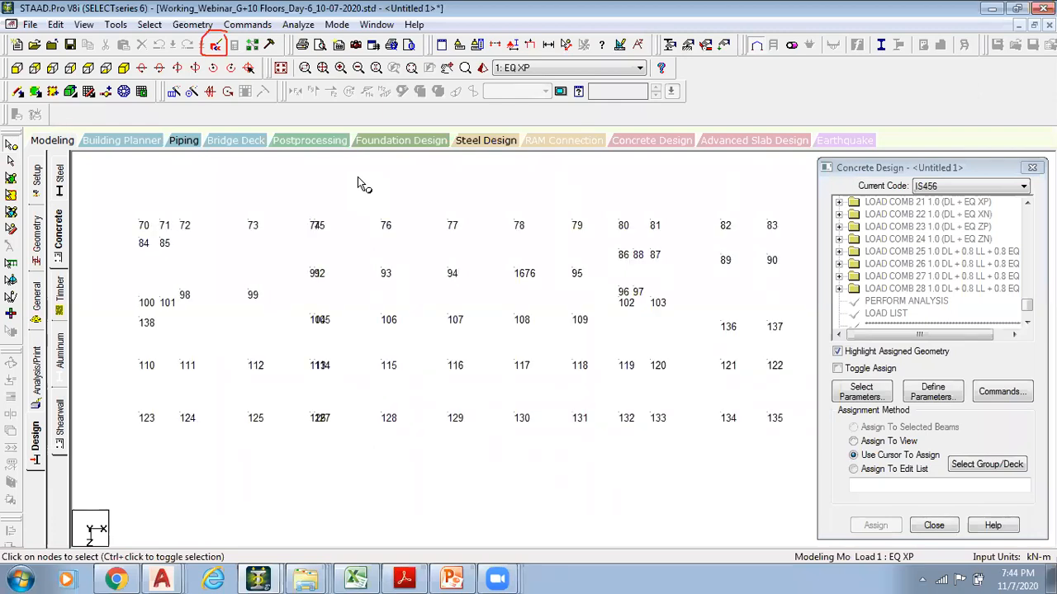
key(shift+n)
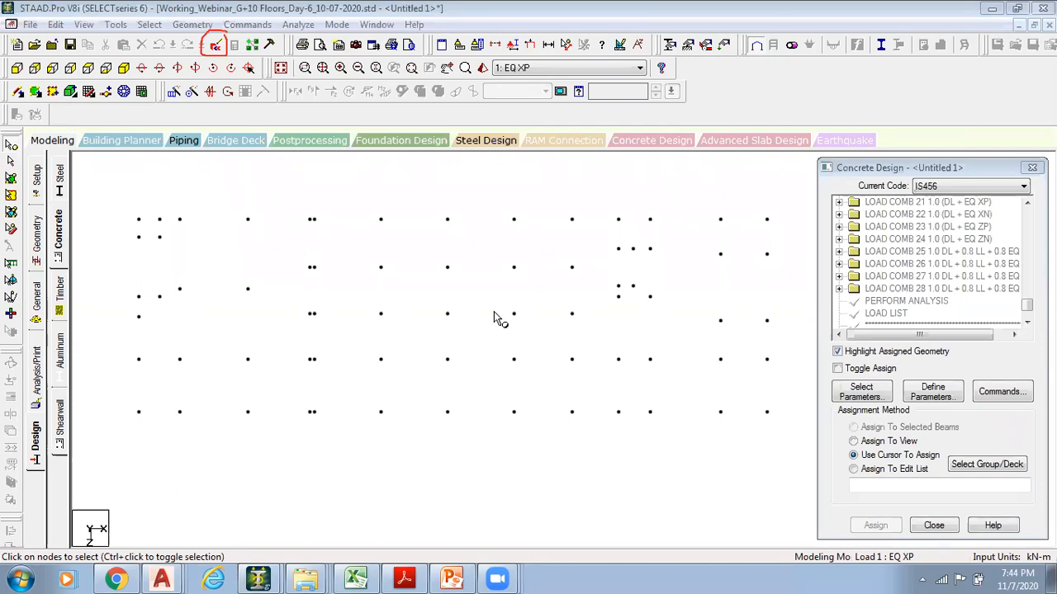
key(shift+n)
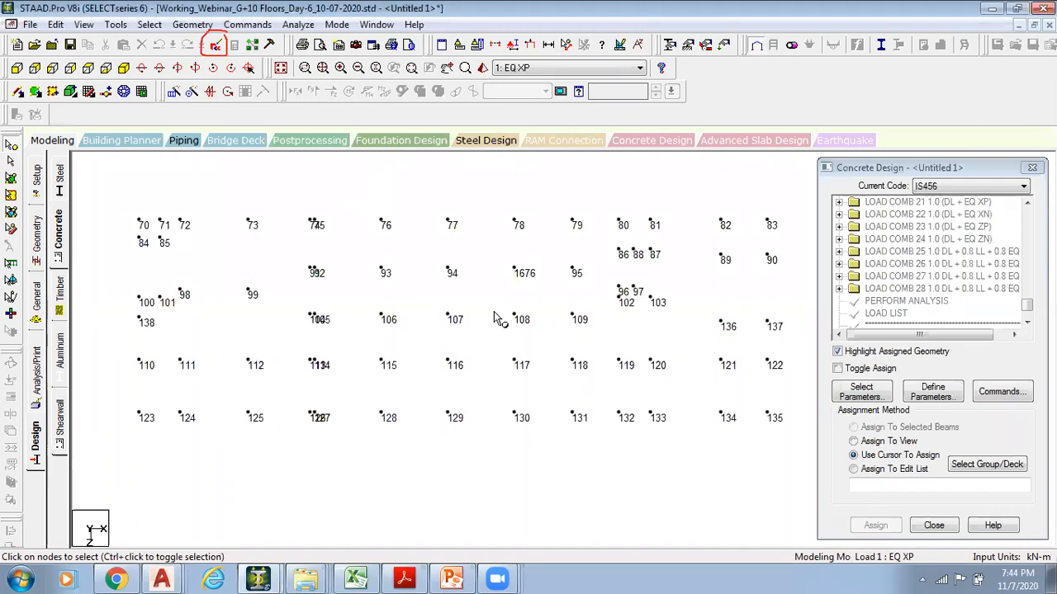
scroll(504, 340, down, 1)
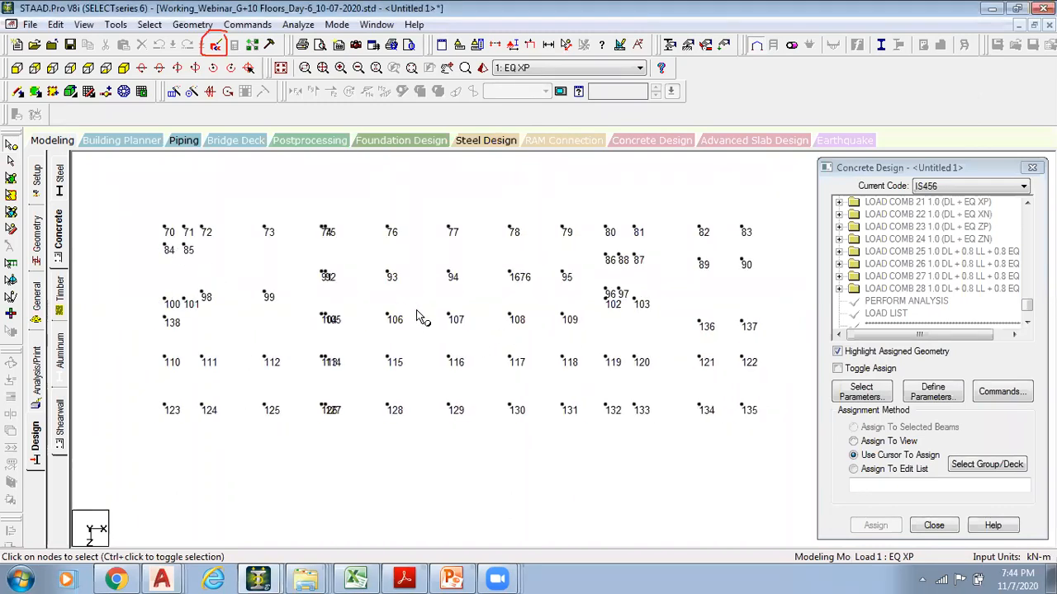
click(180, 232)
click(182, 229)
click(535, 99)
drag(154, 231, 157, 245)
drag(203, 224, 250, 225)
drag(325, 215, 330, 223)
mouse_move(766, 213)
mouse_down()
mouse_move(747, 245)
mouse_move(775, 198)
mouse_move(760, 192)
mouse_move(791, 206)
mouse_move(767, 185)
mouse_move(768, 203)
mouse_up()
click(161, 260)
click(194, 257)
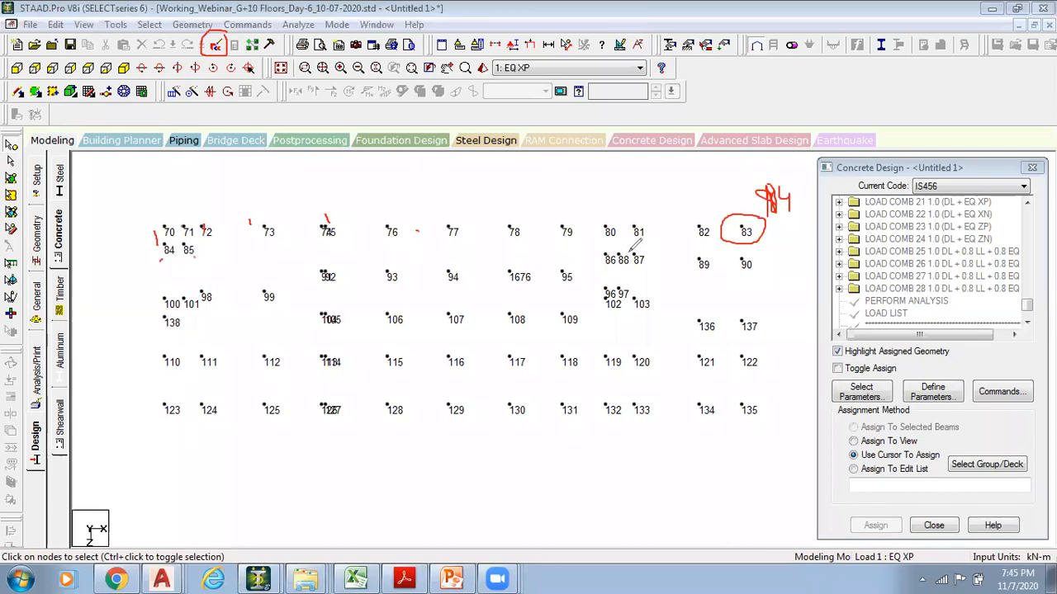
click(747, 258)
click(302, 262)
drag(331, 268, 339, 269)
drag(429, 279, 433, 279)
click(588, 277)
click(688, 267)
mouse_move(760, 392)
mouse_down()
mouse_move(734, 394)
mouse_move(771, 421)
mouse_move(757, 392)
mouse_up()
mouse_move(730, 438)
mouse_down()
mouse_move(752, 451)
mouse_move(769, 436)
mouse_up()
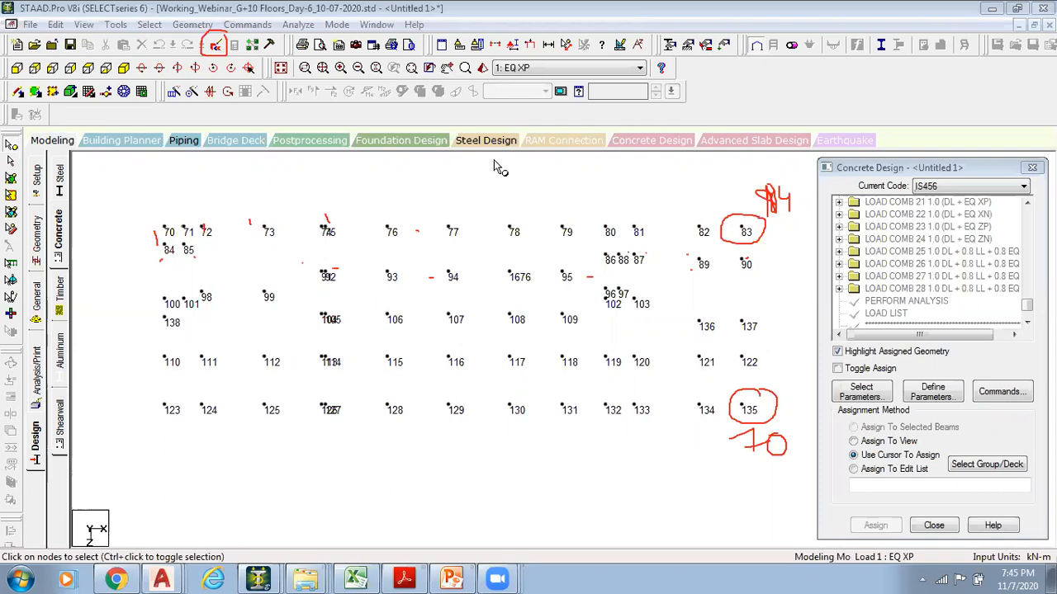
click(649, 93)
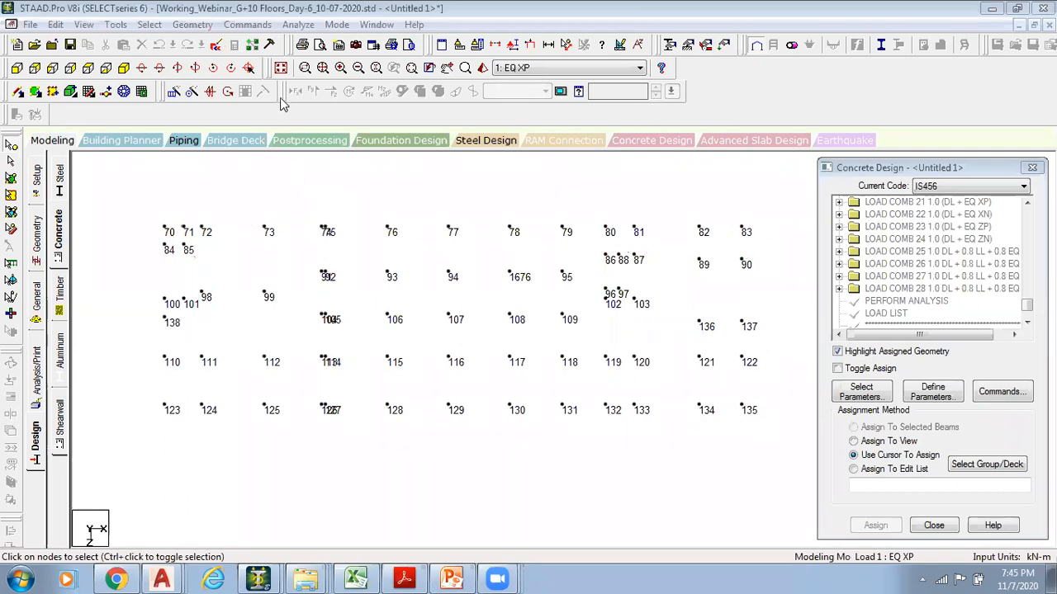
Select every node of the whole structure and start renumbering the nodes, accepting that the operation is irreversible
click(281, 67)
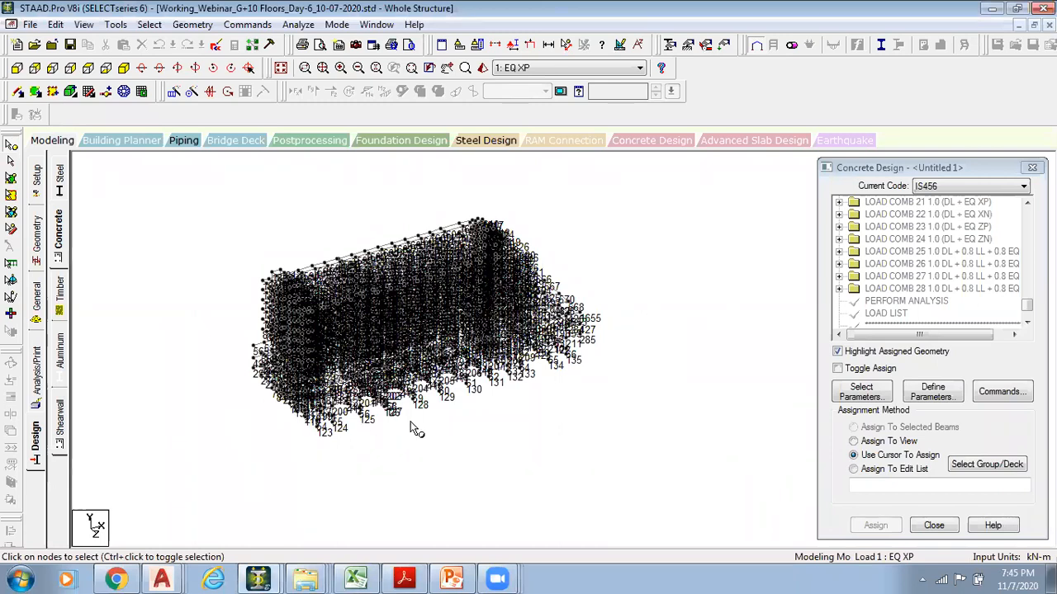
drag(155, 210, 679, 486)
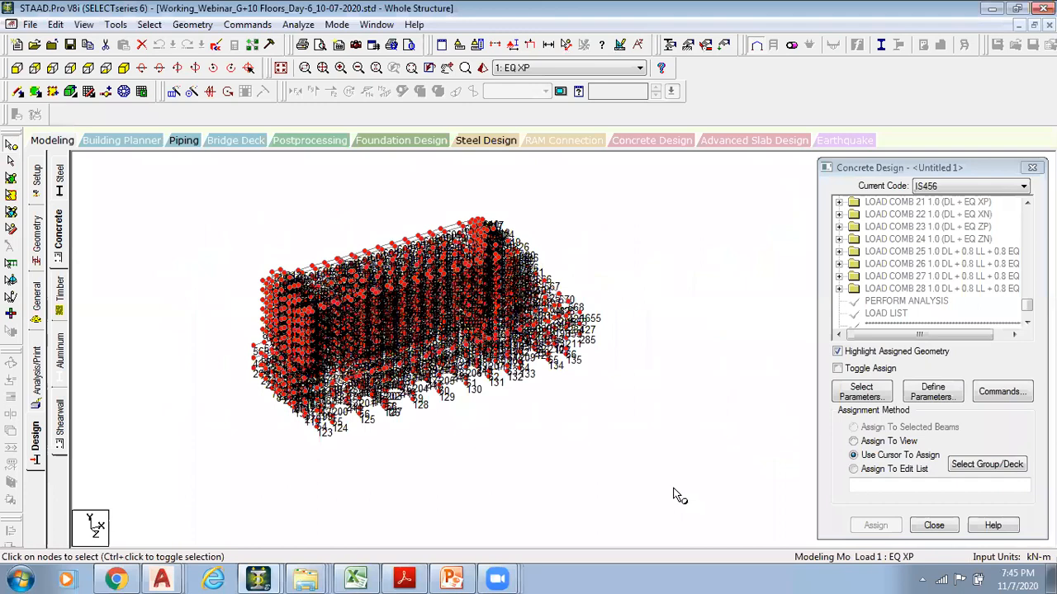
click(193, 25)
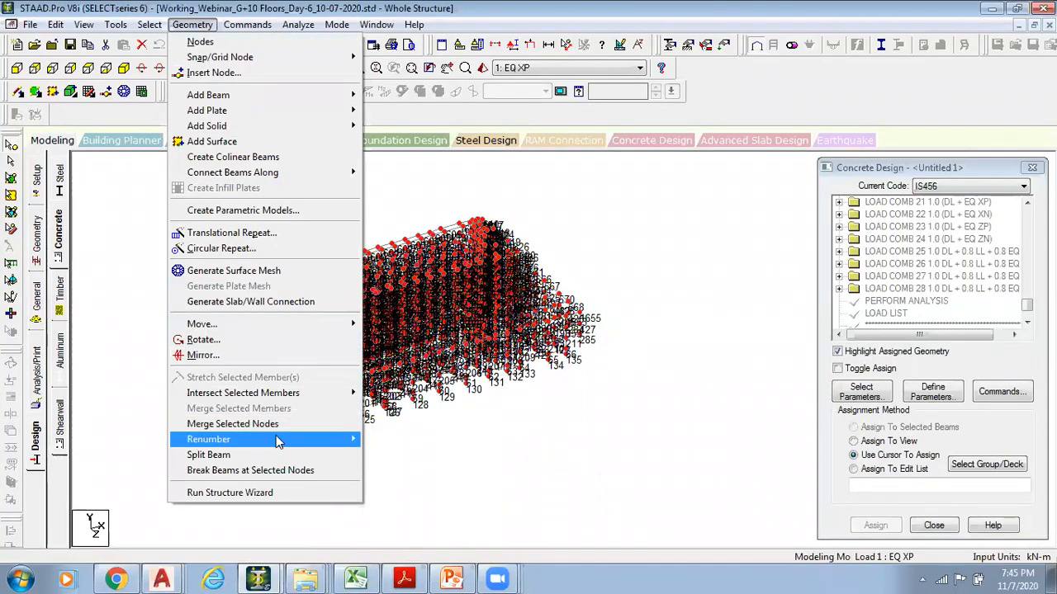
mouse_move(277, 443)
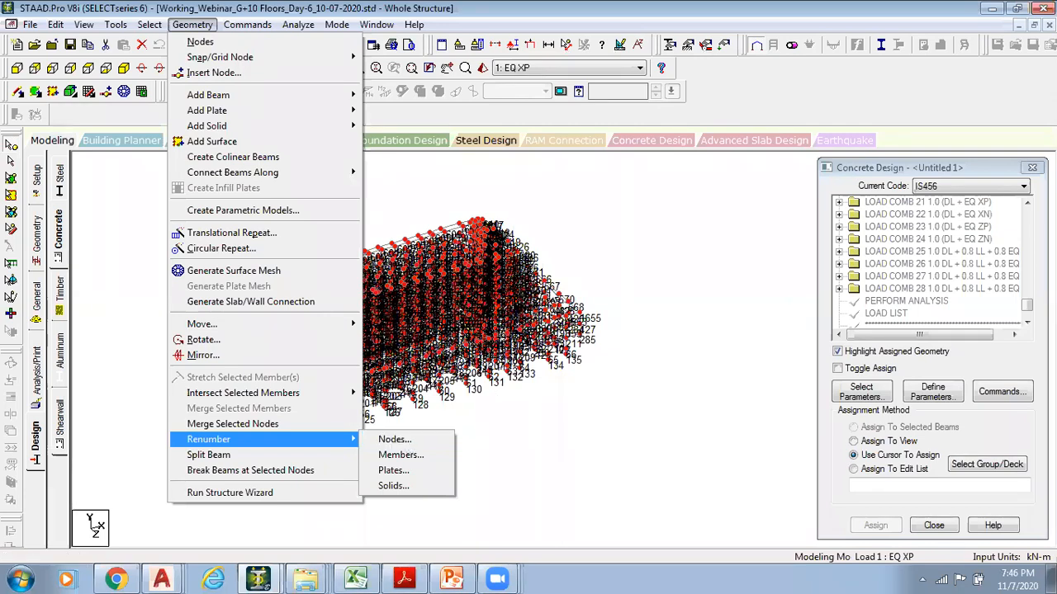
click(557, 187)
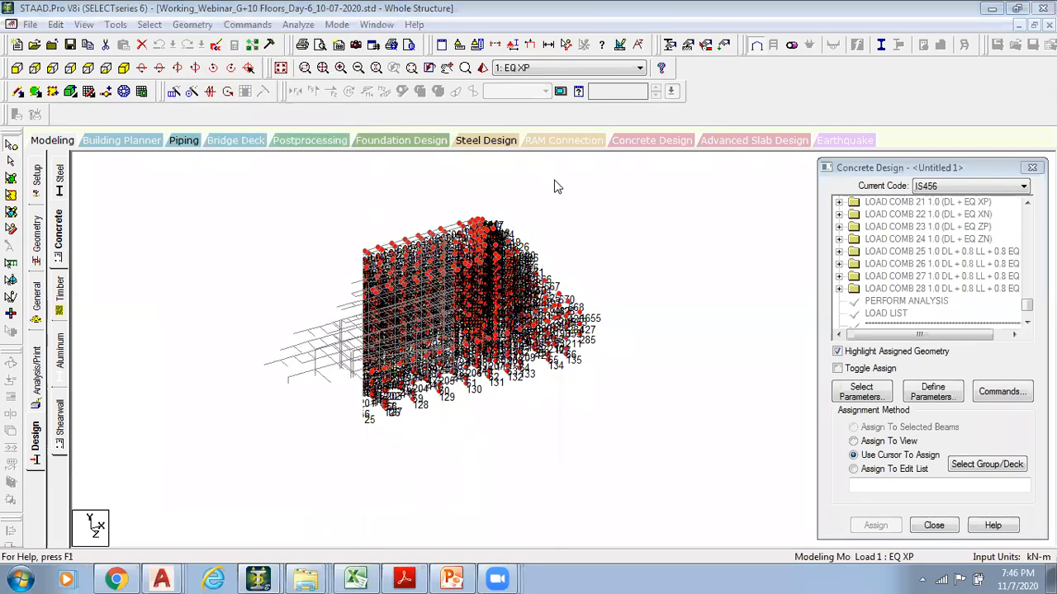
click(194, 24)
mouse_move(223, 440)
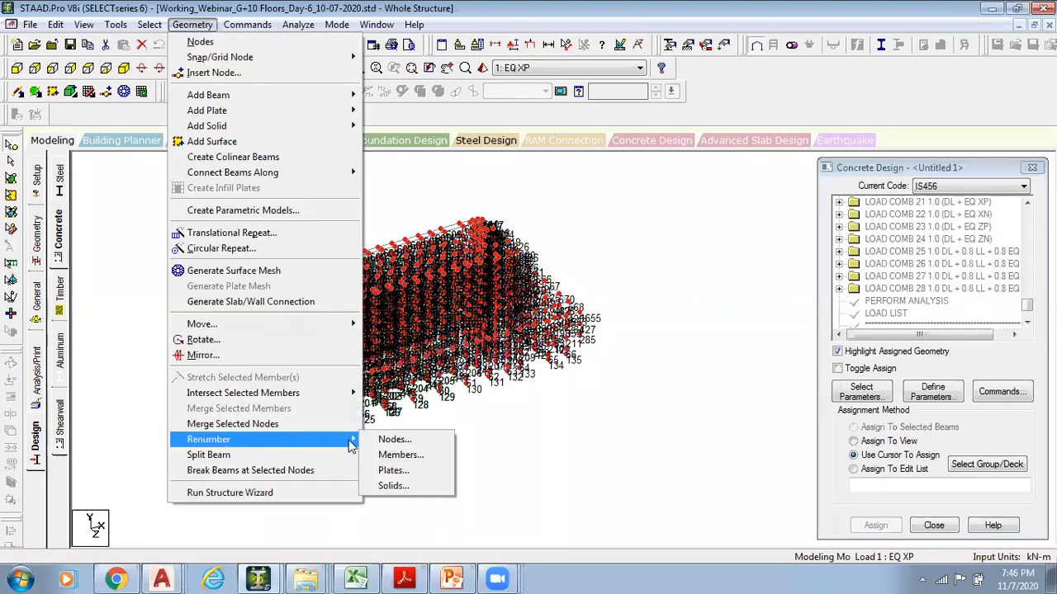
click(388, 440)
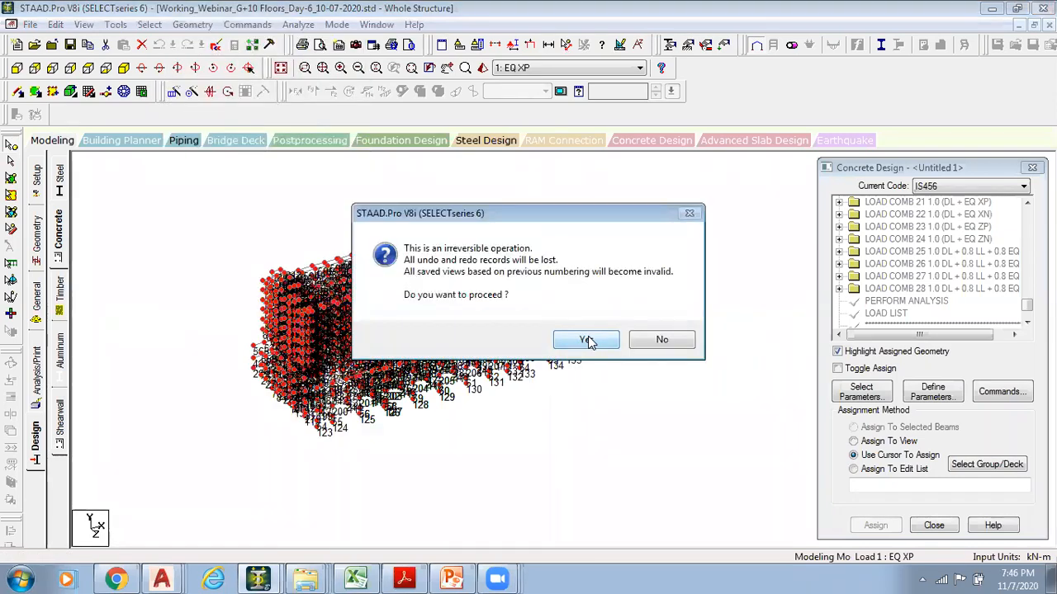
click(588, 336)
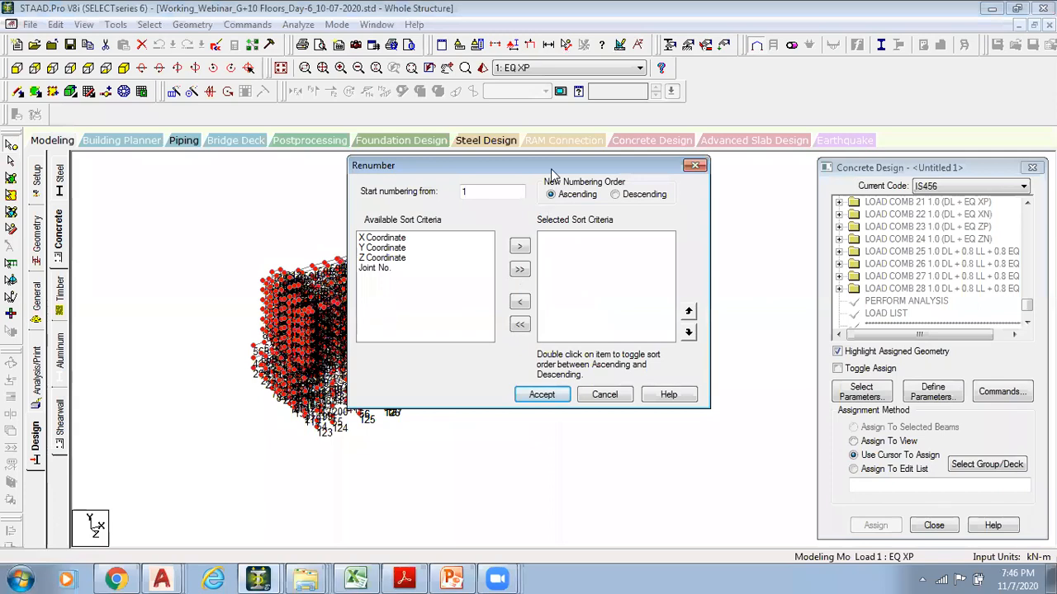
drag(538, 166, 852, 142)
click(209, 224)
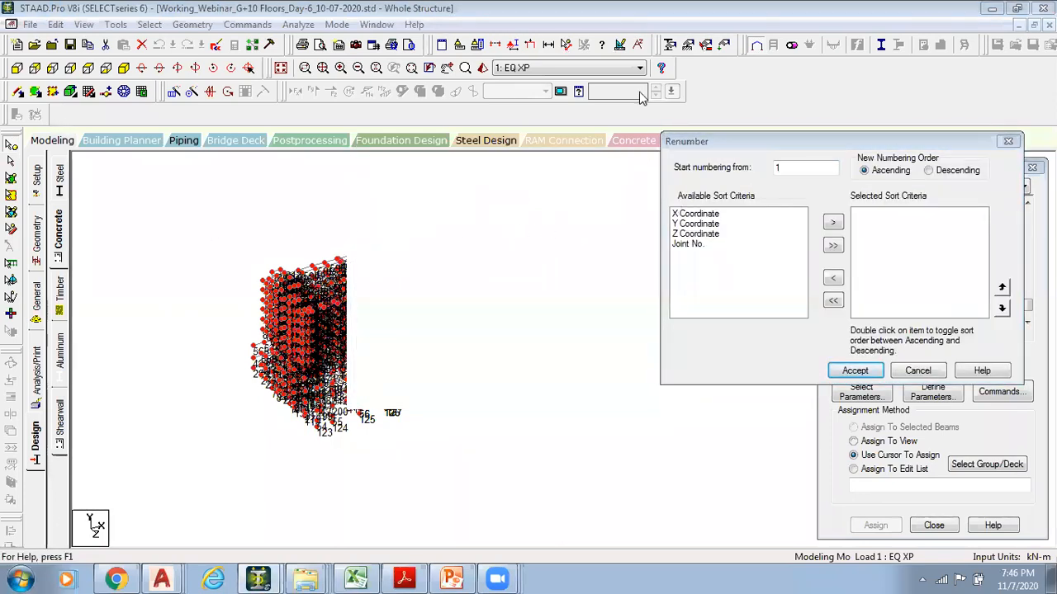
mouse_move(294, 205)
mouse_down()
mouse_move(385, 201)
mouse_move(364, 221)
mouse_move(308, 229)
mouse_move(364, 228)
mouse_up()
mouse_move(407, 214)
mouse_down()
mouse_move(417, 225)
mouse_move(410, 241)
mouse_up()
drag(456, 211, 475, 235)
drag(475, 213, 487, 239)
mouse_move(413, 175)
mouse_down()
mouse_move(397, 200)
mouse_move(435, 196)
mouse_up()
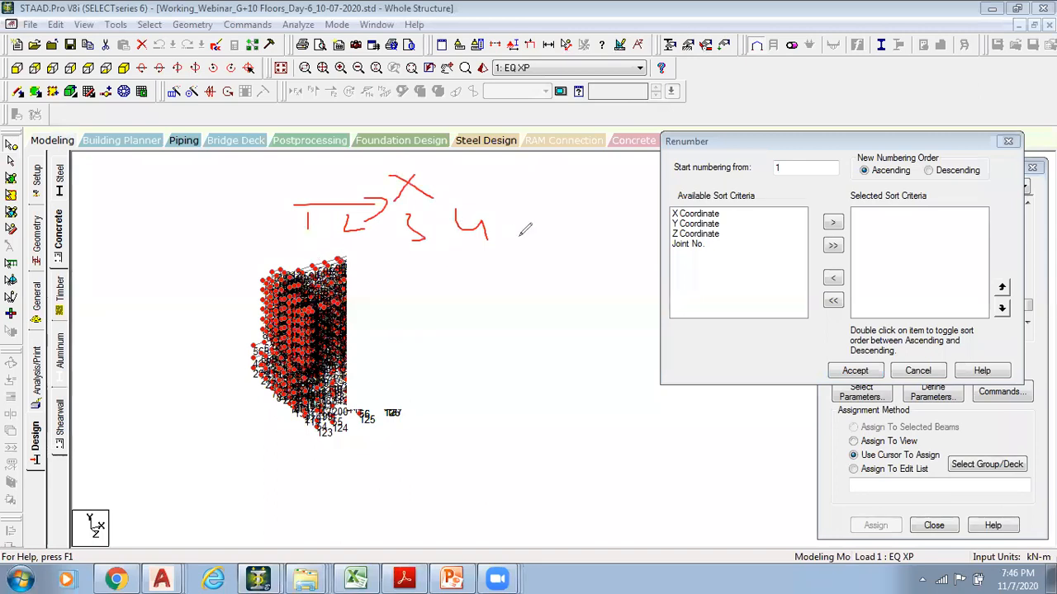
mouse_move(543, 203)
mouse_down()
mouse_move(538, 221)
mouse_move(560, 201)
mouse_move(599, 216)
mouse_move(639, 206)
mouse_up()
drag(630, 190, 631, 218)
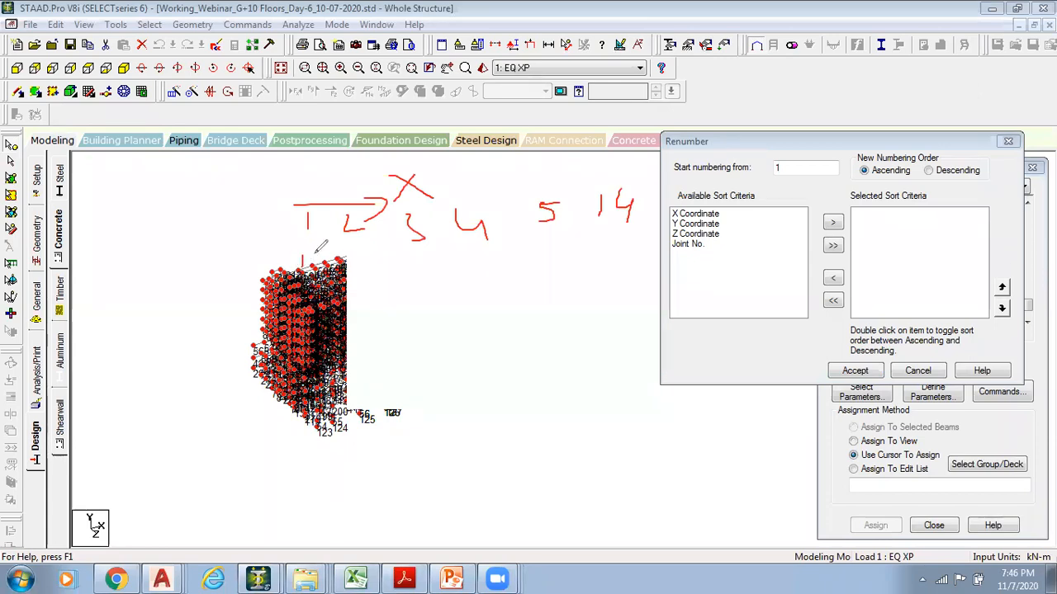
drag(330, 239, 320, 265)
mouse_move(357, 238)
mouse_down()
mouse_move(357, 268)
mouse_move(377, 266)
mouse_up()
drag(450, 190, 433, 151)
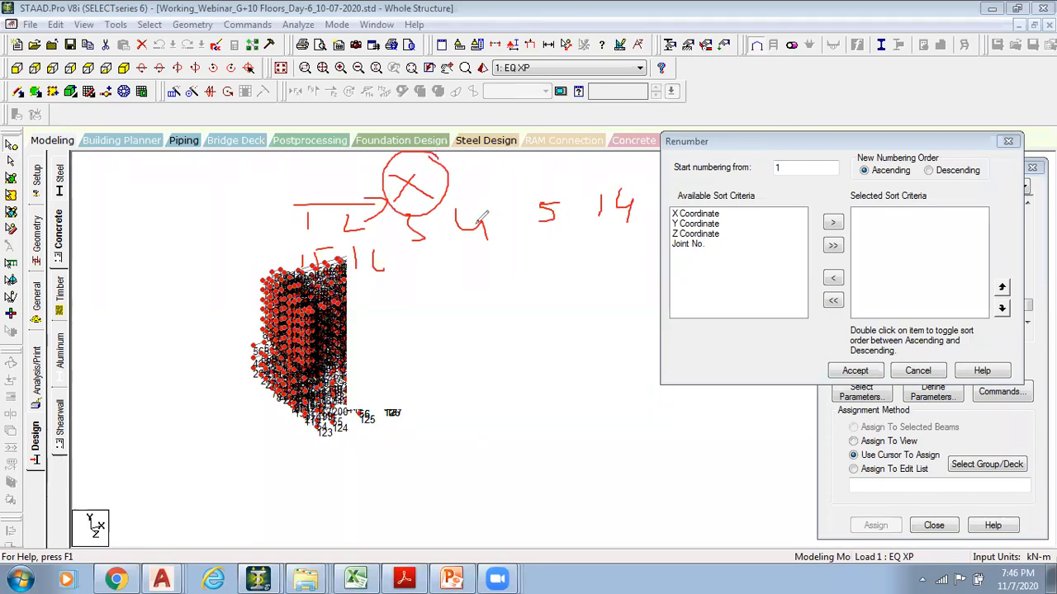
mouse_move(295, 206)
mouse_down()
mouse_move(291, 230)
mouse_move(283, 223)
mouse_move(289, 246)
mouse_up()
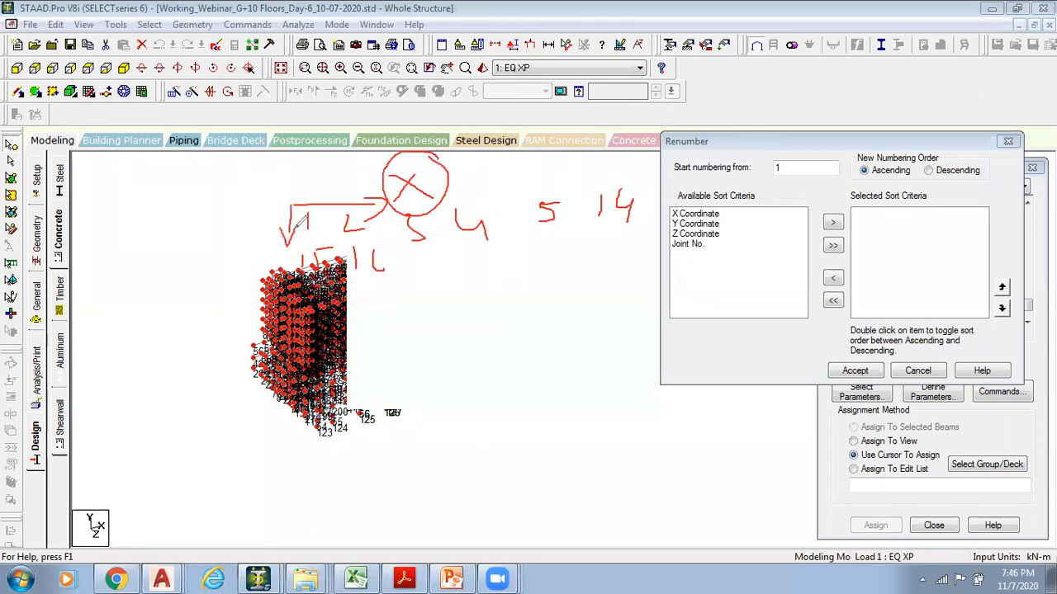
mouse_move(179, 244)
mouse_down()
mouse_move(198, 266)
mouse_move(229, 262)
mouse_up()
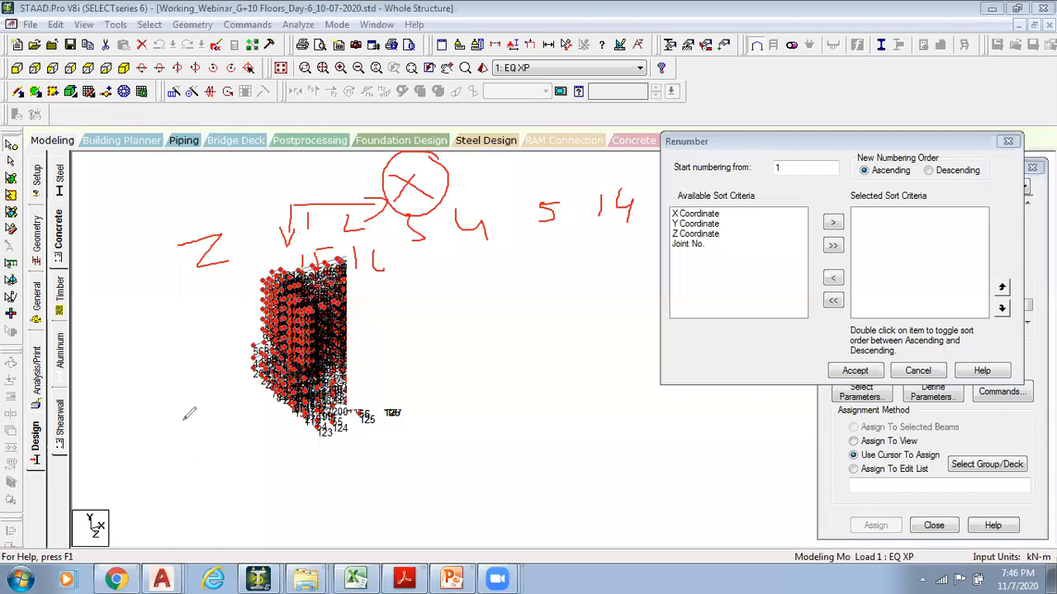
mouse_move(164, 396)
mouse_down()
mouse_move(137, 418)
mouse_move(164, 419)
mouse_move(145, 440)
mouse_move(160, 446)
mouse_move(146, 494)
mouse_up()
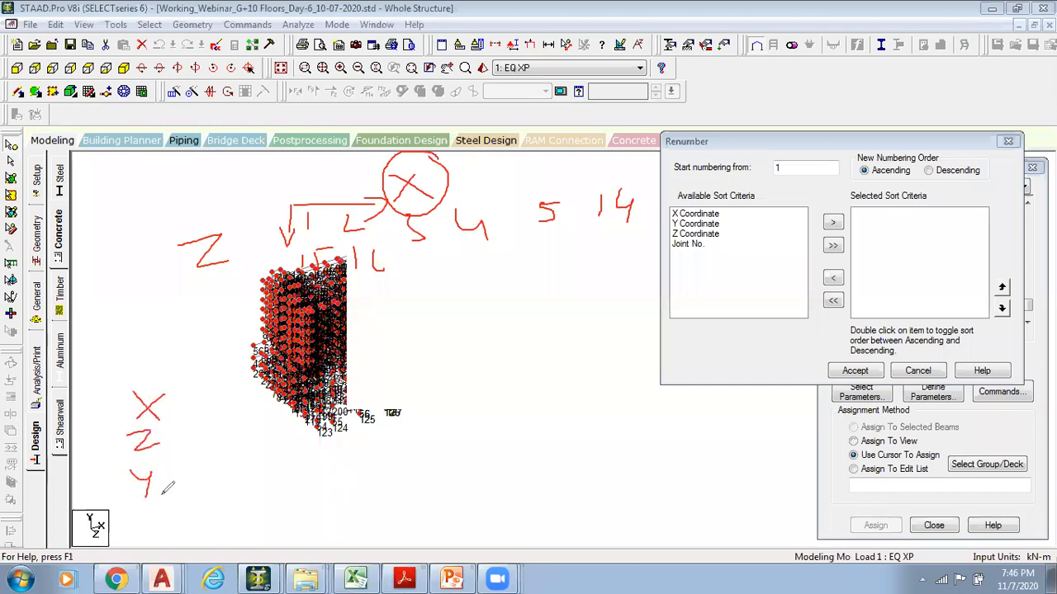
mouse_move(172, 380)
mouse_down()
mouse_move(137, 365)
mouse_move(108, 501)
mouse_move(187, 373)
mouse_move(239, 394)
mouse_up()
mouse_move(251, 369)
mouse_down()
mouse_move(247, 434)
mouse_move(275, 431)
mouse_up()
mouse_move(260, 468)
mouse_down()
mouse_move(243, 496)
mouse_move(269, 494)
mouse_up()
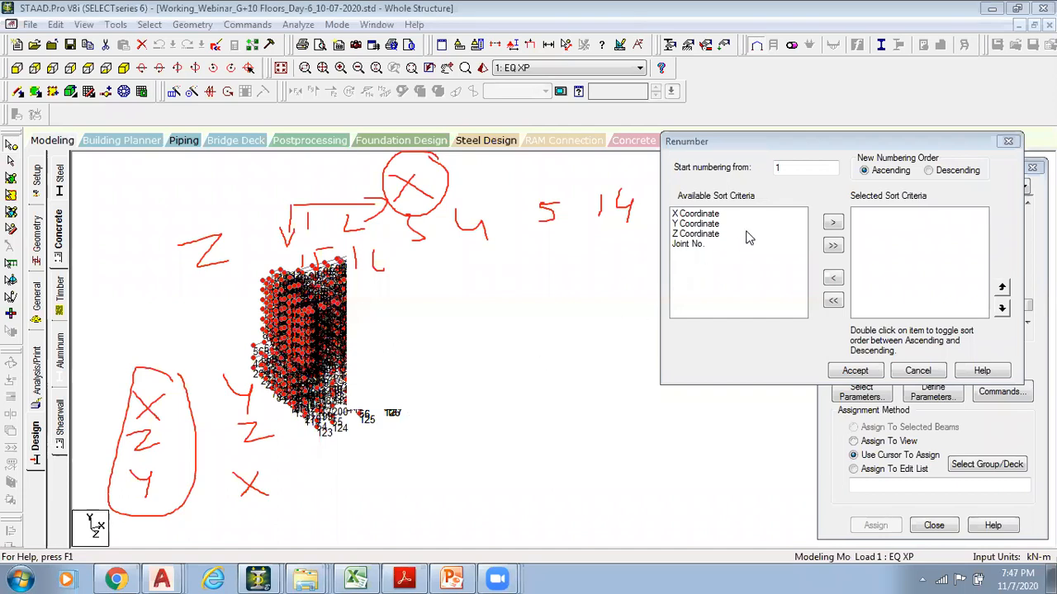
Renumber all selected nodes from 1 in ascending order, sorted by Y coordinate, then Z coordinate, then X coordinate
click(696, 224)
click(709, 225)
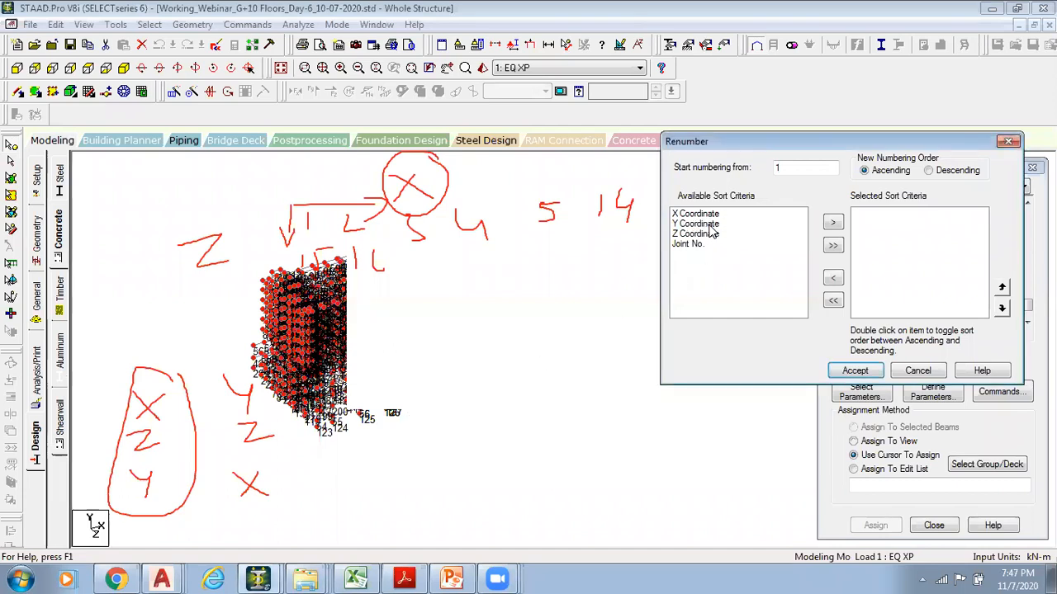
double_click(708, 224)
double_click(707, 224)
click(708, 215)
double_click(707, 214)
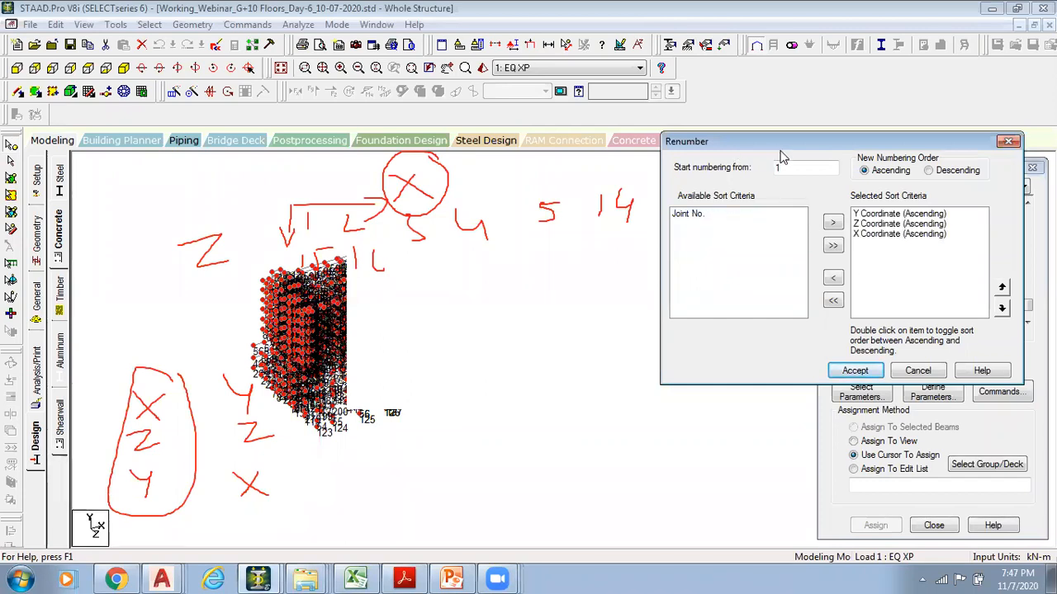
double_click(797, 168)
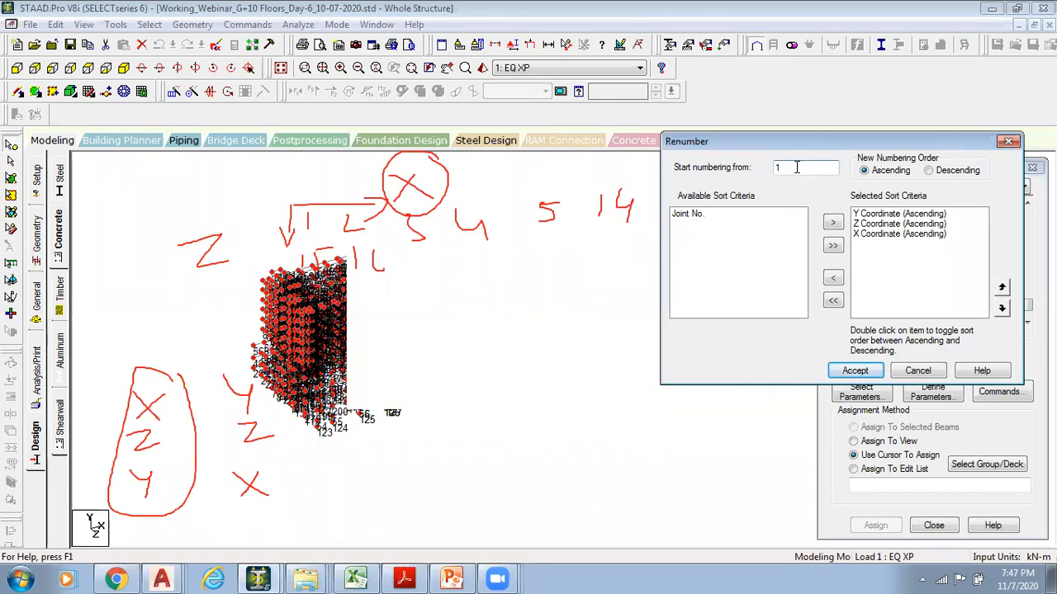
click(855, 371)
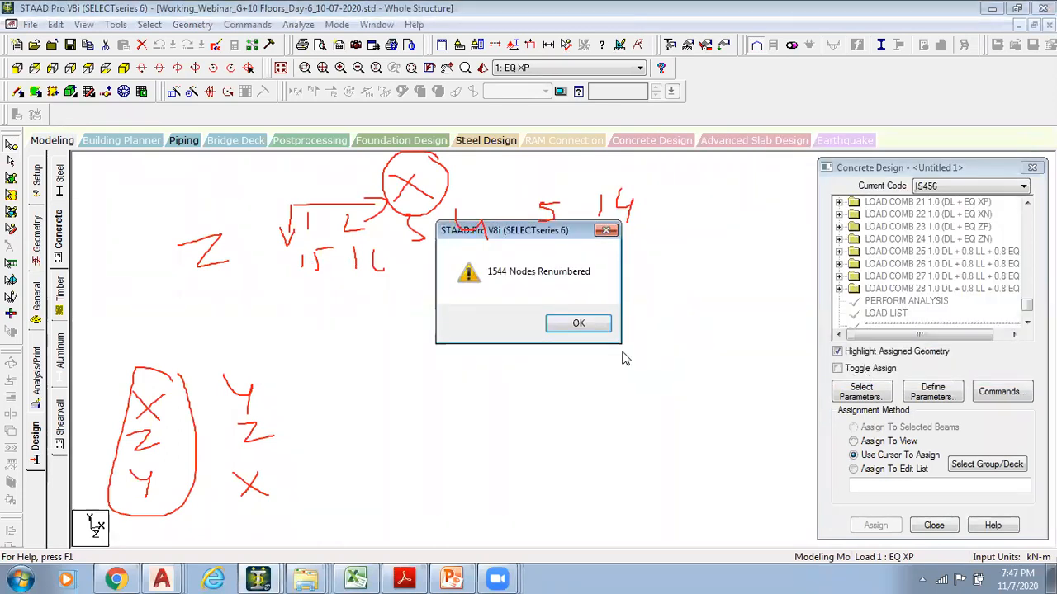
click(579, 325)
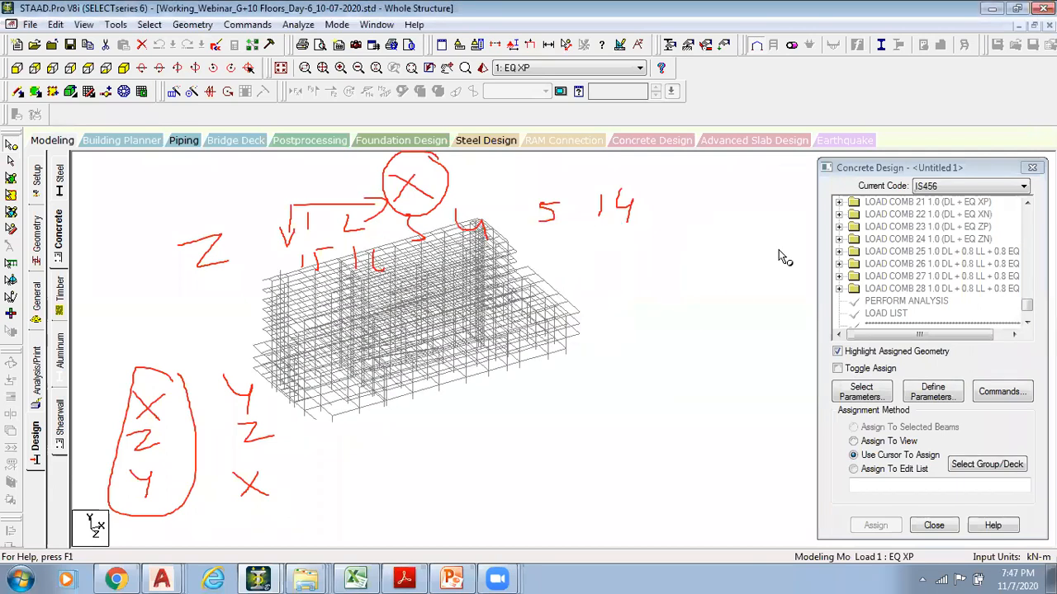
click(917, 105)
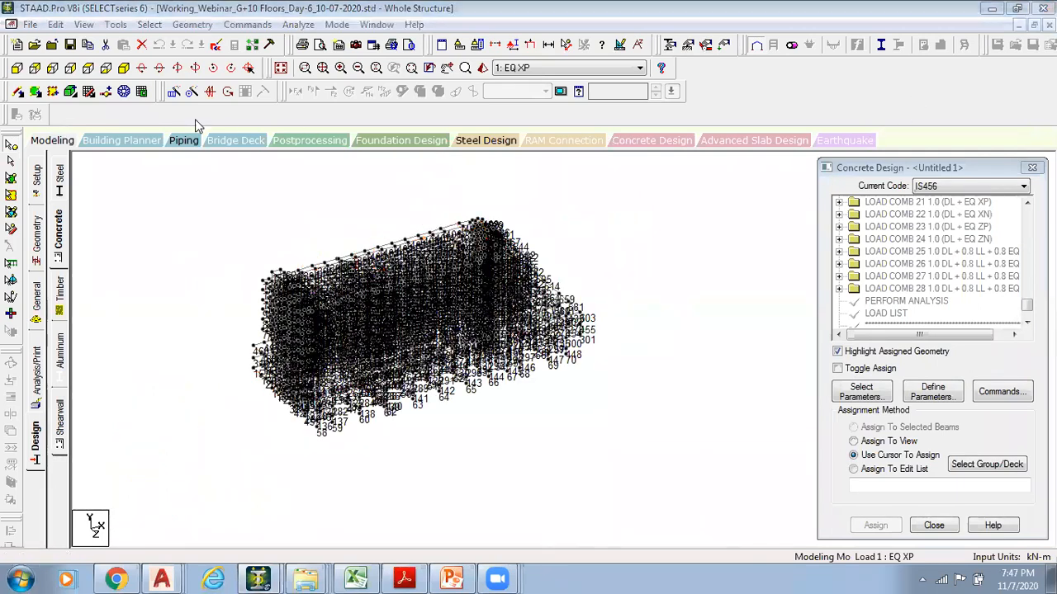
Select the base nodes in the front elevation, allowing auto save, and display only them in plan from above
click(16, 69)
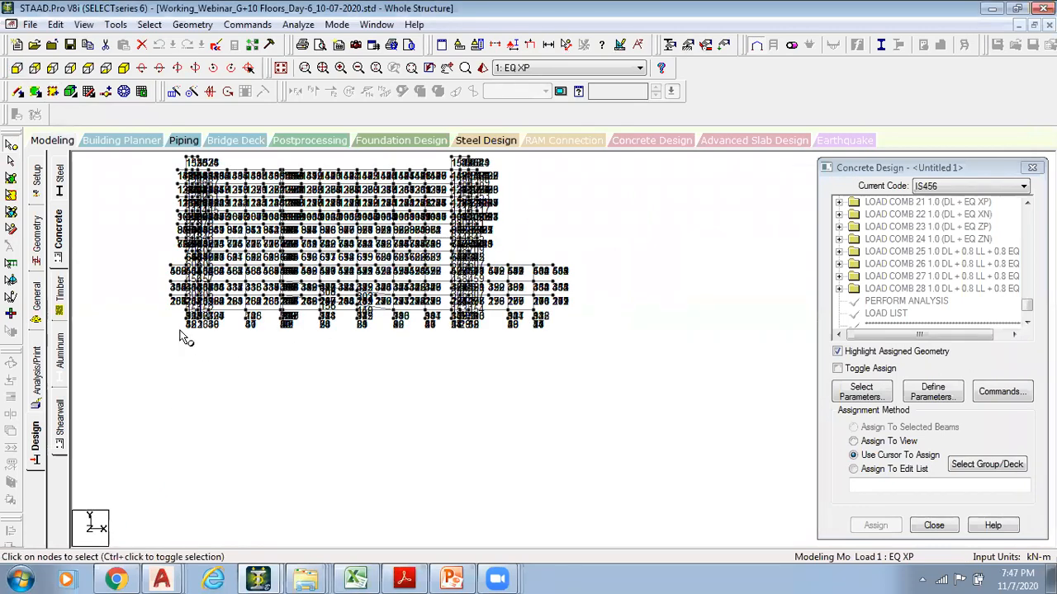
drag(161, 314, 663, 396)
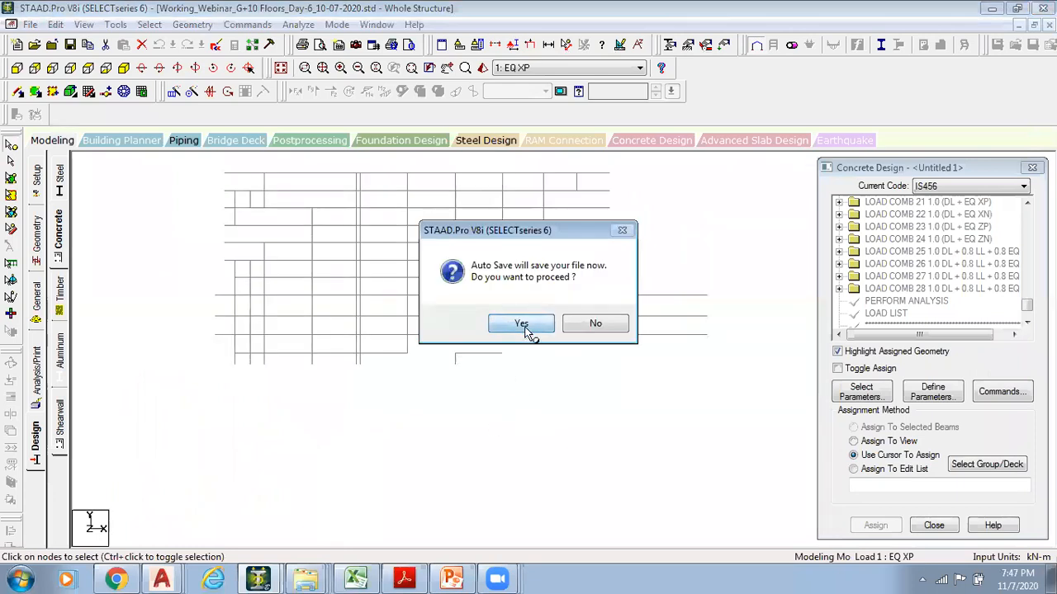
click(523, 326)
click(437, 310)
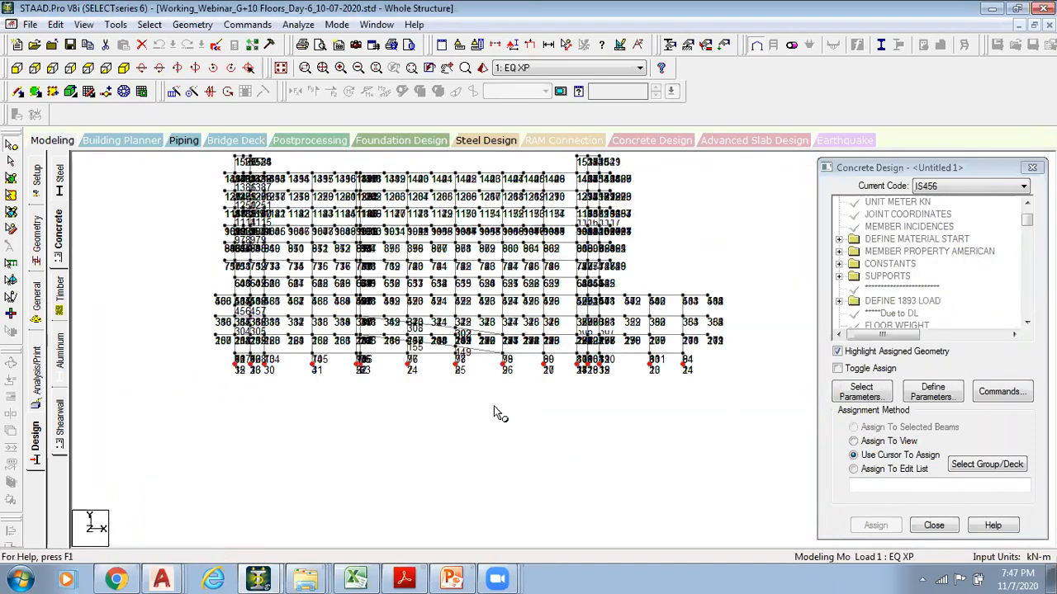
key(alt+v)
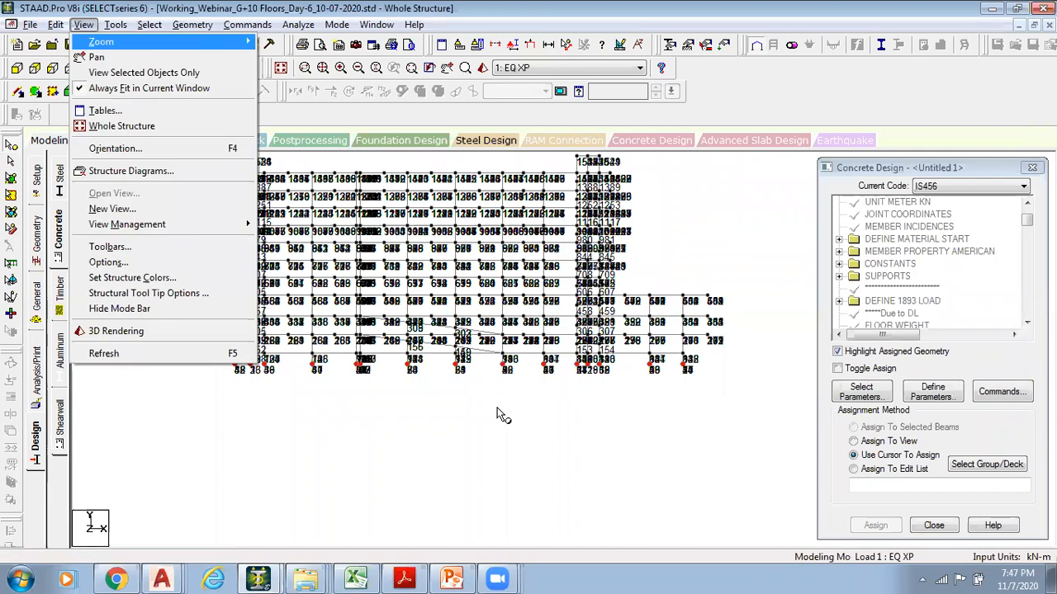
key(v)
right_click(515, 256)
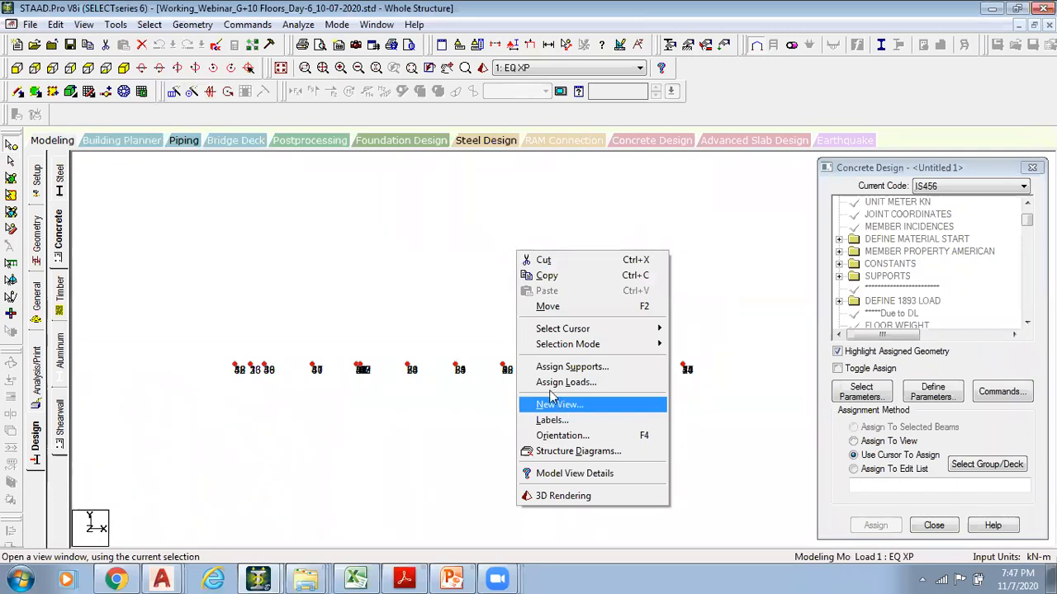
click(331, 246)
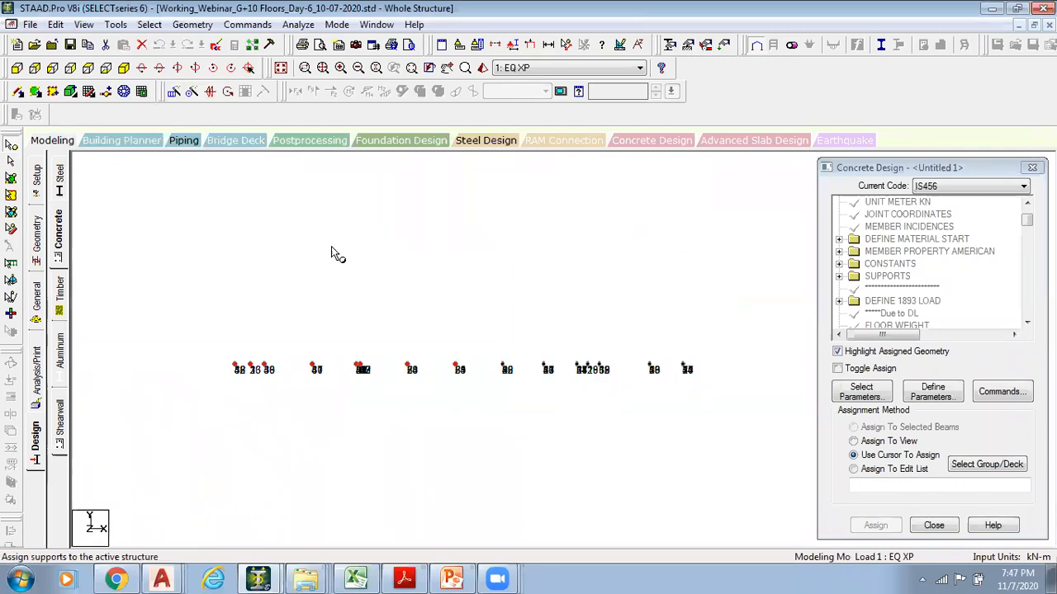
click(89, 67)
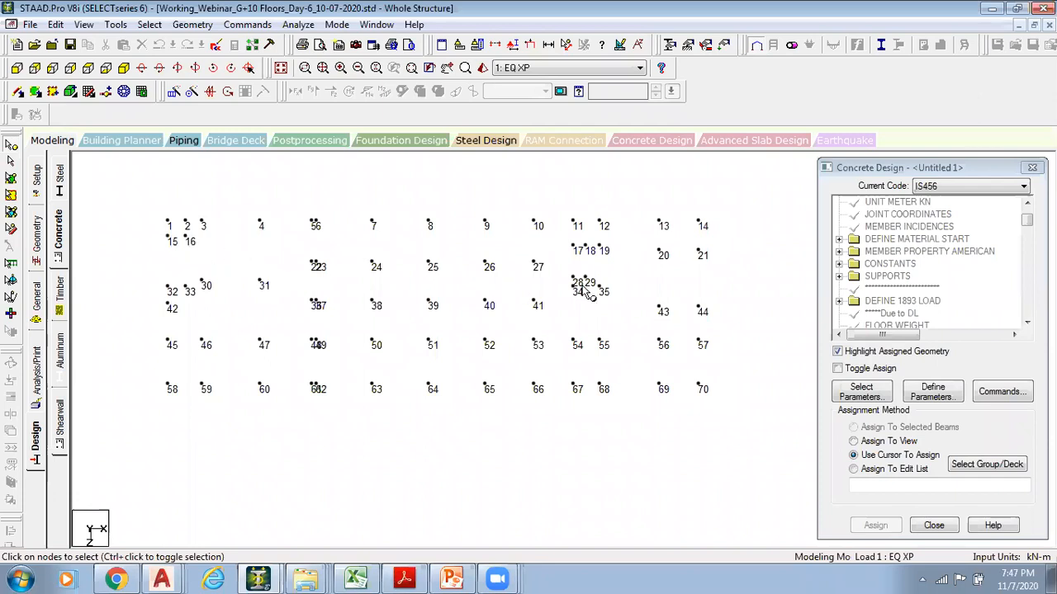
Examine the new node numbering across the rows of the base plan
drag(685, 364, 726, 421)
drag(690, 373, 713, 406)
drag(713, 406, 714, 405)
click(726, 418)
middle_drag(328, 271, 348, 307)
scroll(348, 306, down, 1)
scroll(330, 281, up, 3)
scroll(280, 187, down, 2)
middle_drag(396, 250, 344, 235)
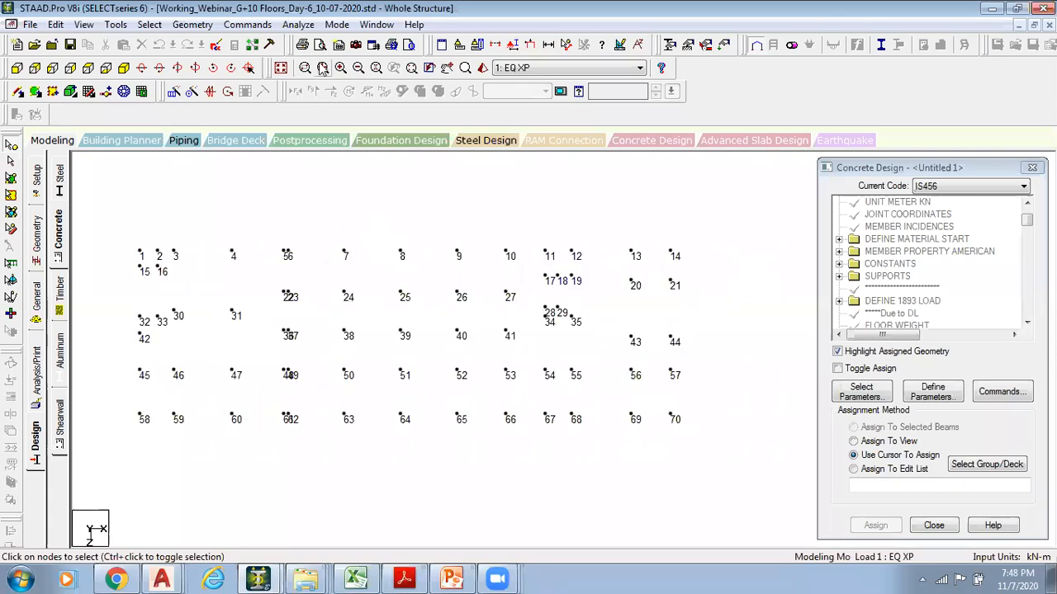
Run the analysis and concrete design, review the error and warning summary, and finish the run staying in modeling mode
click(298, 24)
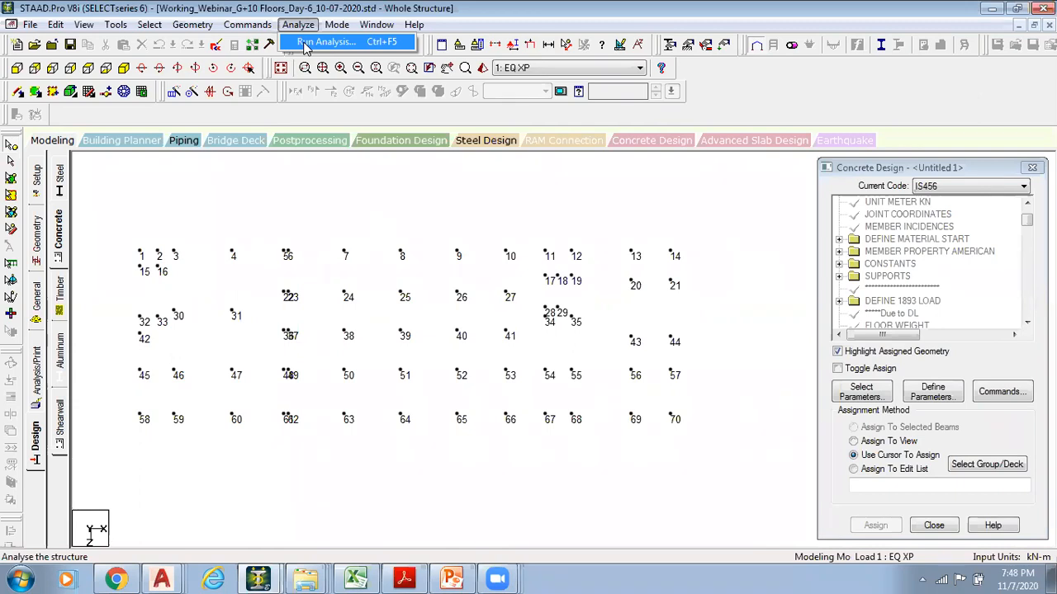
click(304, 45)
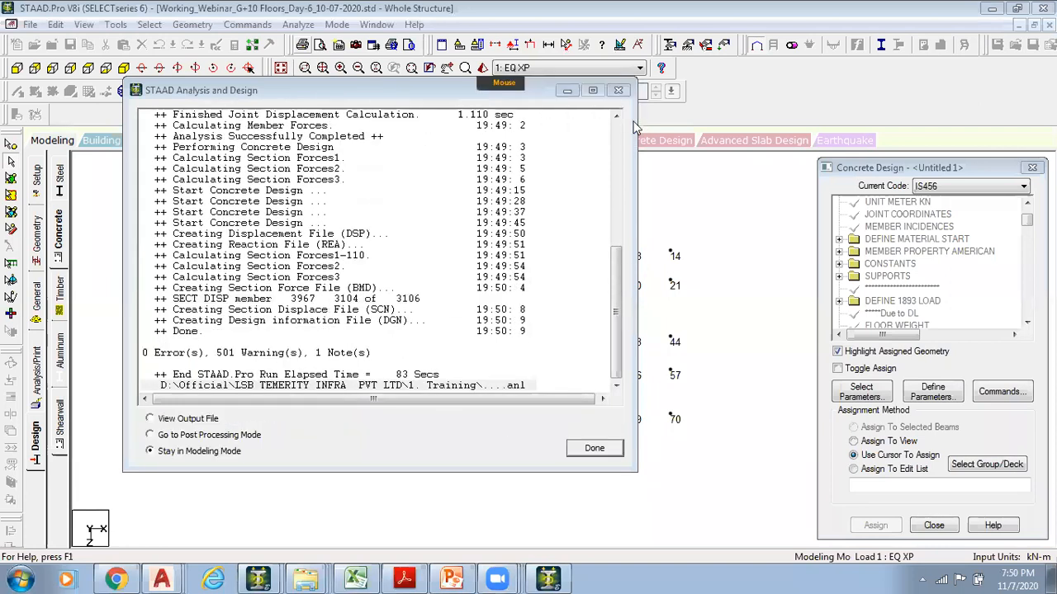
drag(346, 90, 284, 57)
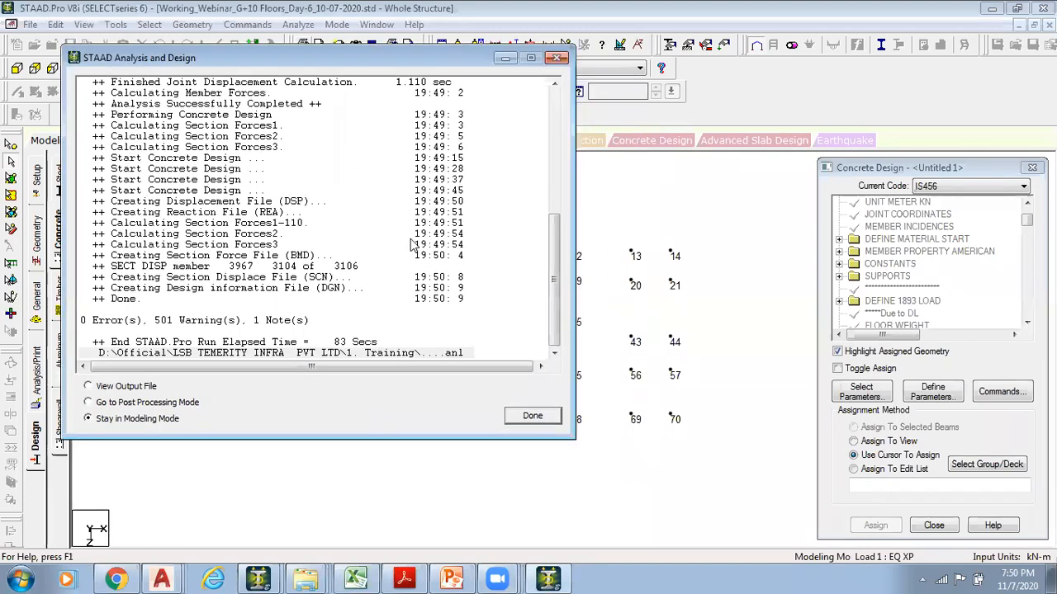
click(169, 322)
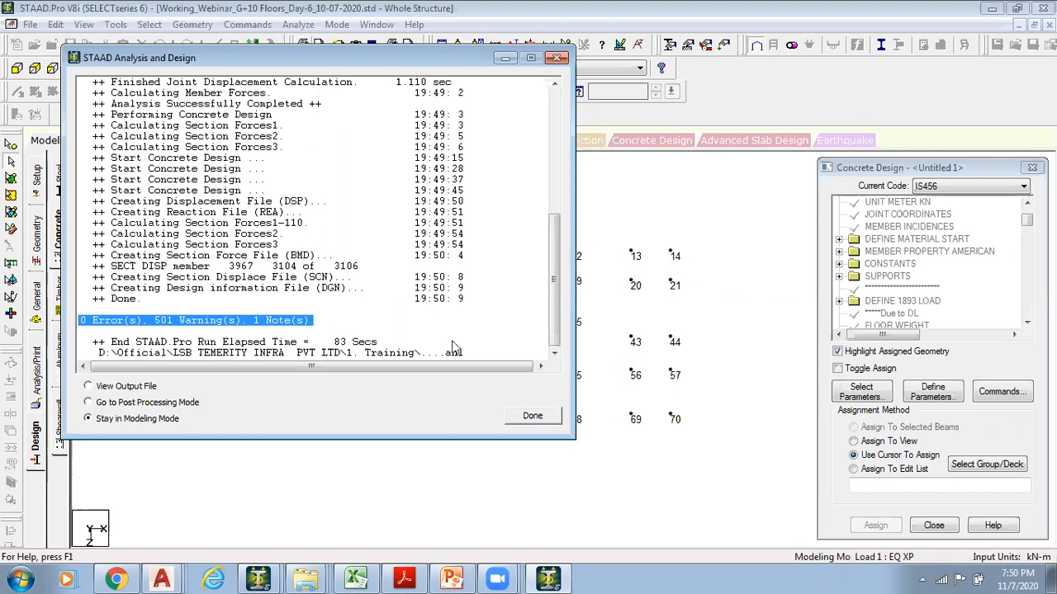
click(533, 417)
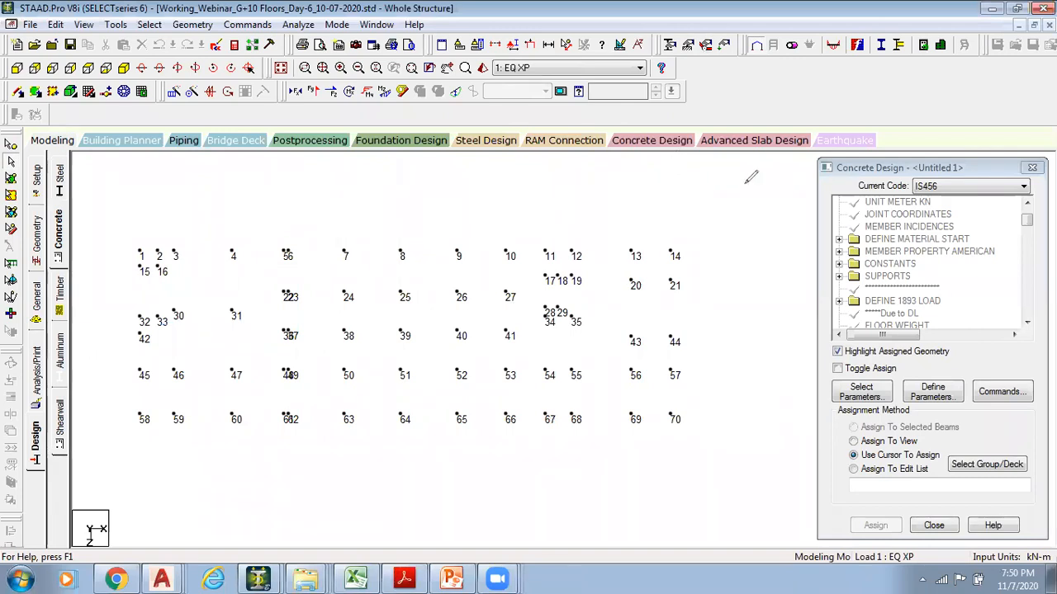
Switch to postprocessing, accept the results setup, and maximize the whole structure view
mouse_move(677, 213)
mouse_down()
mouse_move(78, 202)
mouse_move(565, 532)
mouse_move(769, 270)
mouse_move(651, 249)
mouse_up()
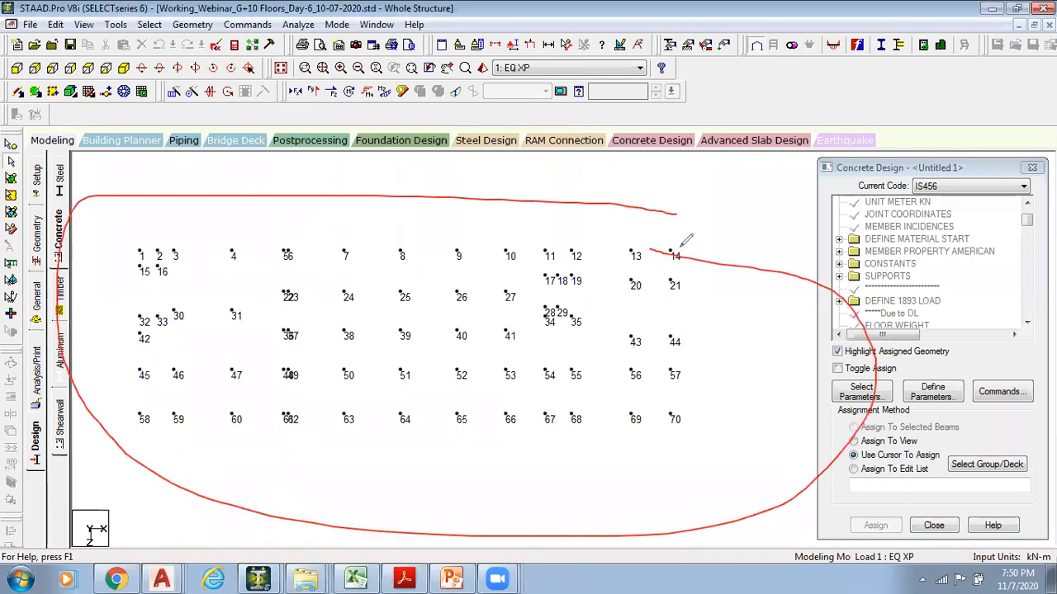
click(941, 62)
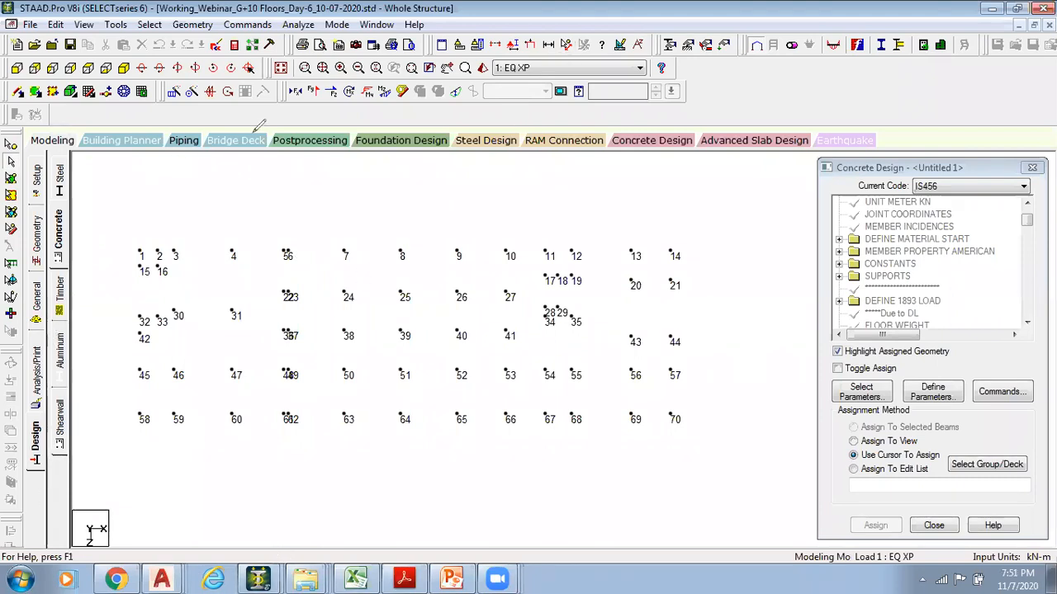
mouse_move(347, 124)
mouse_down()
mouse_move(259, 137)
mouse_move(342, 150)
mouse_up()
click(335, 142)
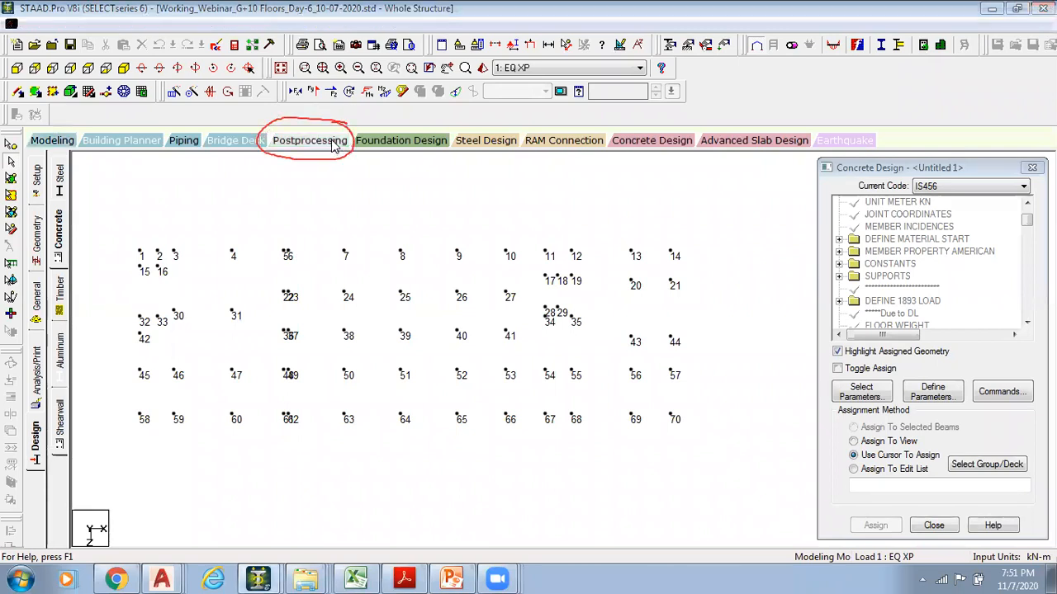
click(552, 408)
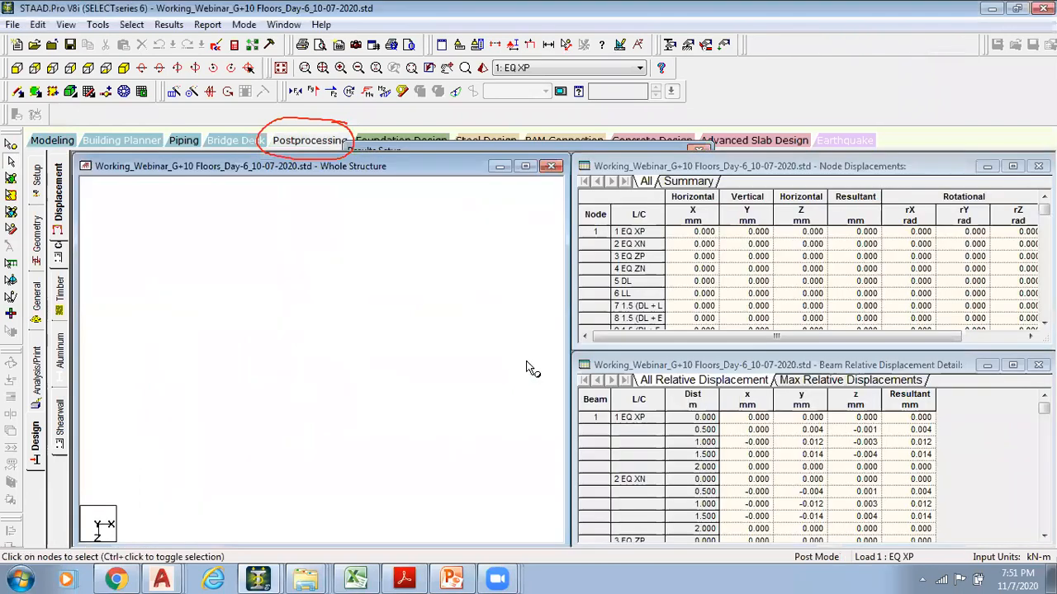
click(526, 167)
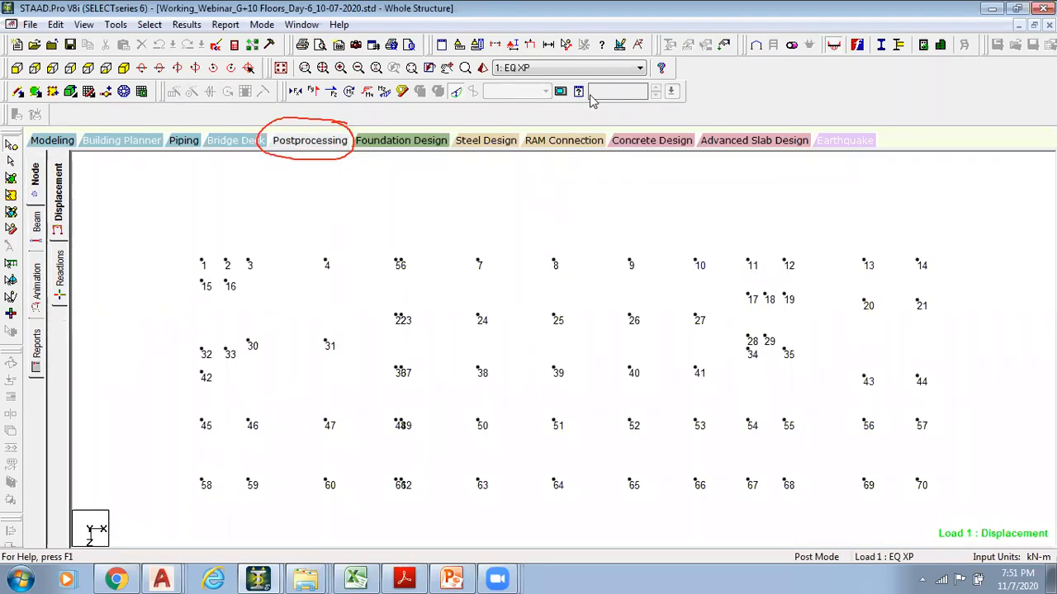
Show the support reactions at the base nodes and maximize the structure view
mouse_move(81, 234)
mouse_down()
mouse_move(42, 296)
mouse_move(88, 272)
mouse_move(77, 243)
mouse_up()
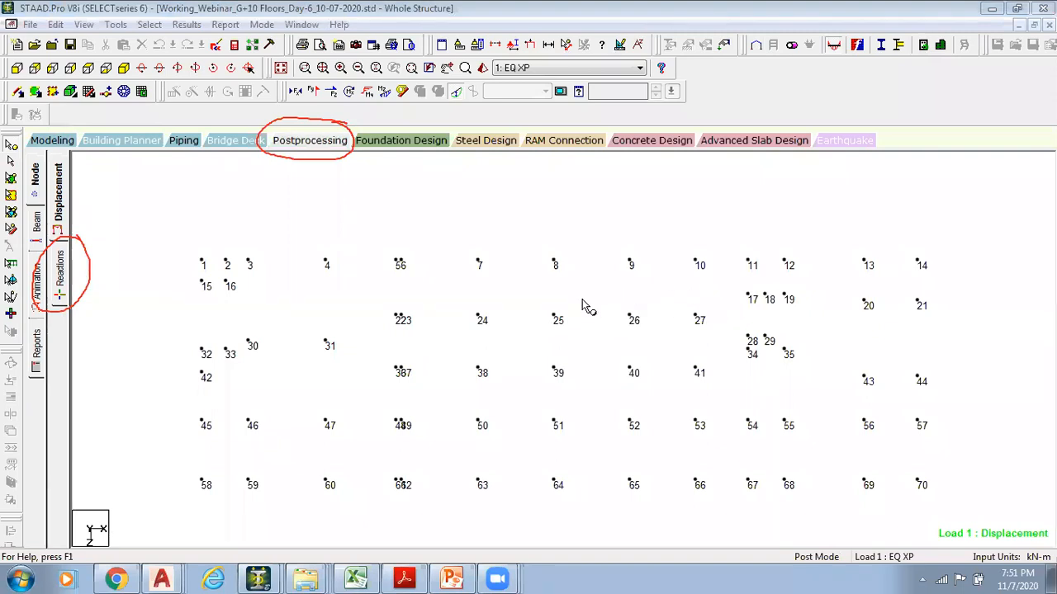
mouse_move(378, 373)
middle_down()
mouse_move(389, 339)
mouse_move(375, 353)
middle_up()
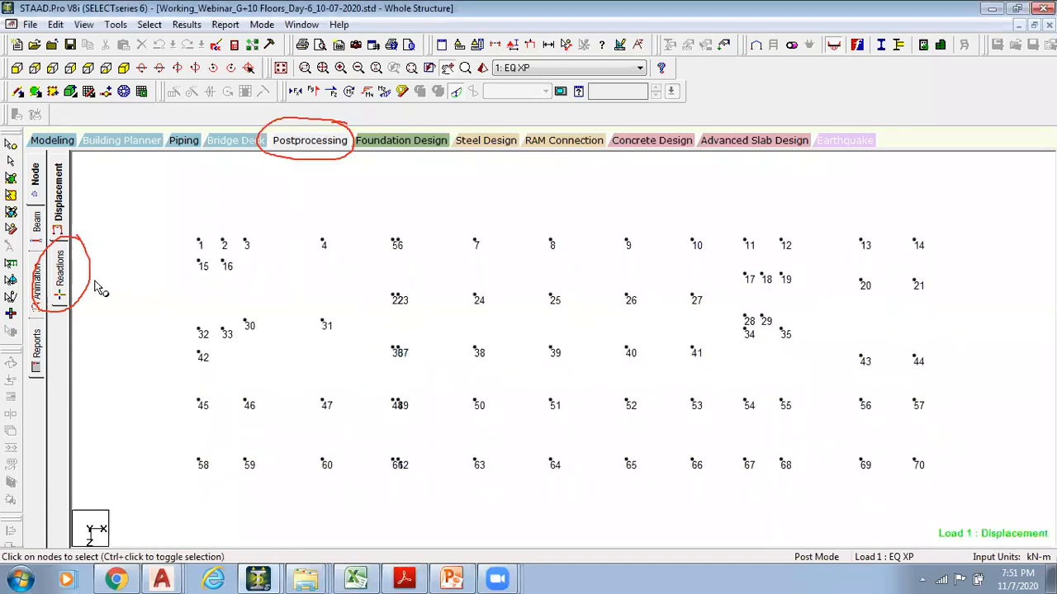
click(66, 274)
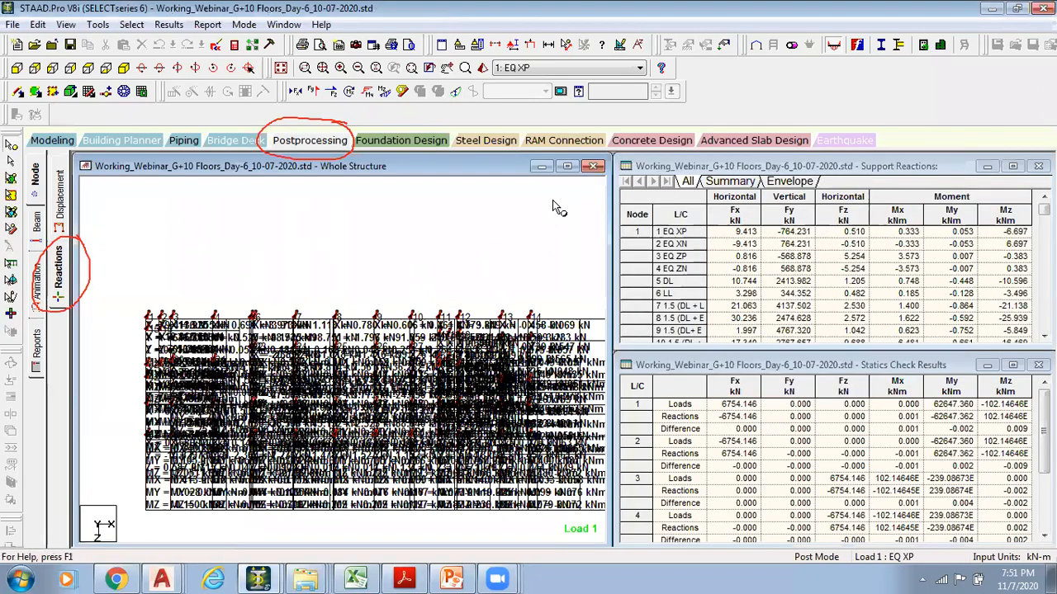
click(566, 166)
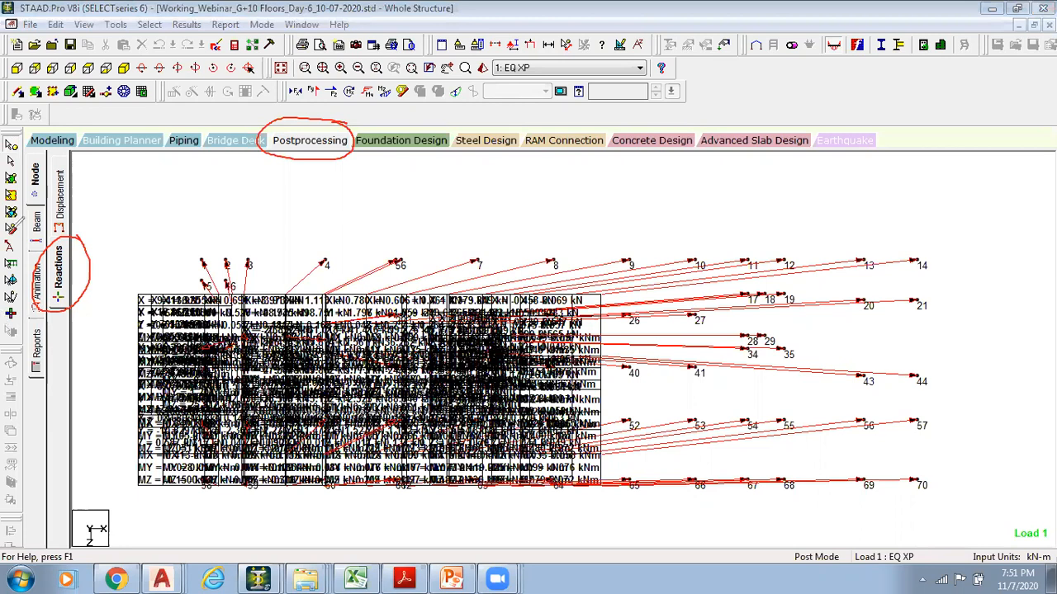
Activate the text label cursor and move the reaction labels of base nodes 13, 12, 21 and 70 clear of the overlapping pile
mouse_move(15, 240)
mouse_down()
mouse_move(31, 239)
mouse_move(29, 283)
mouse_move(15, 249)
mouse_up()
click(12, 246)
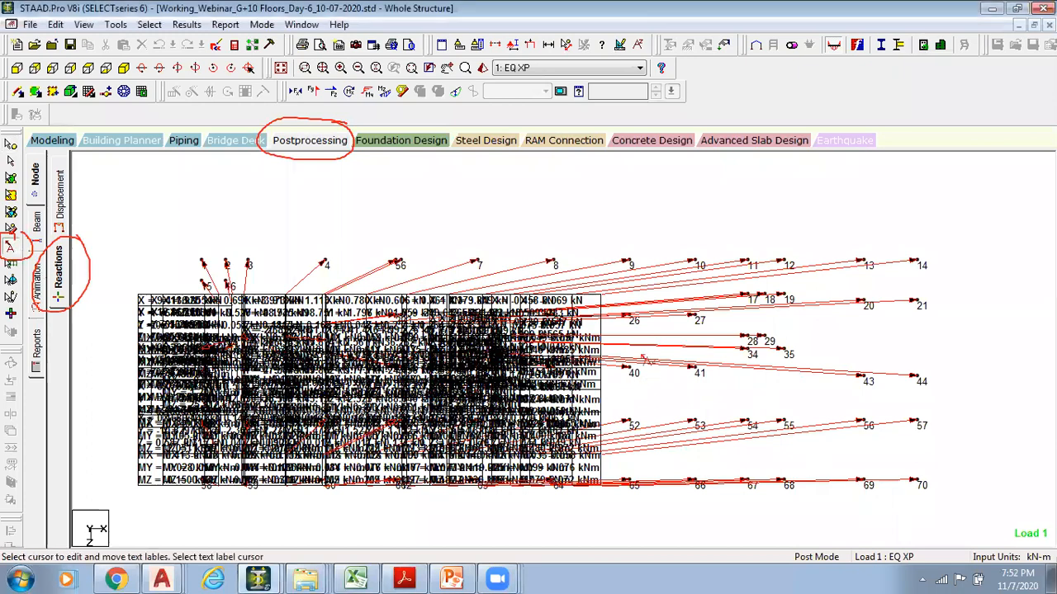
drag(566, 305, 956, 175)
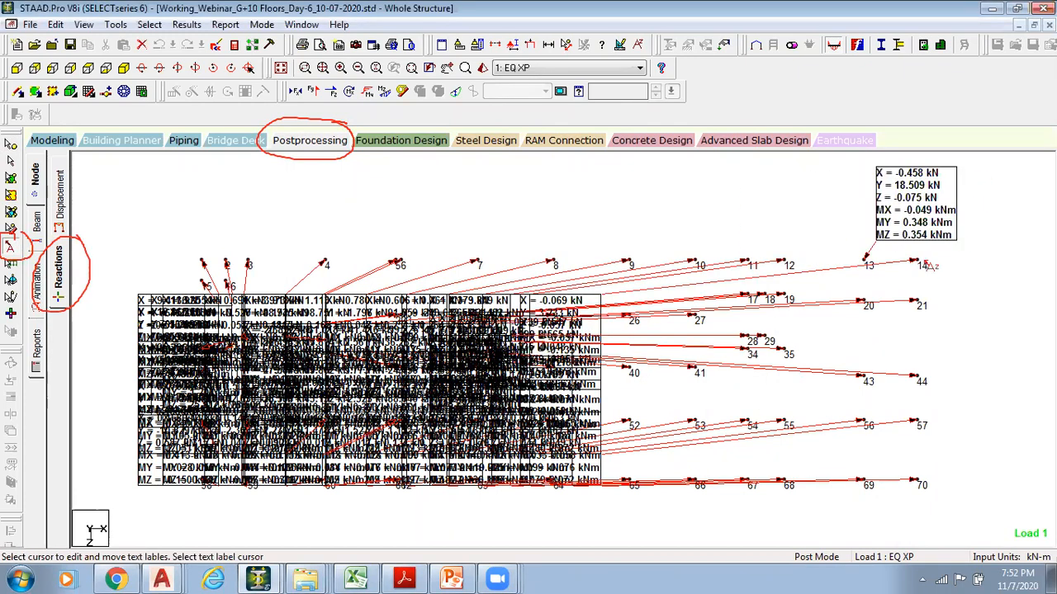
drag(817, 308, 970, 324)
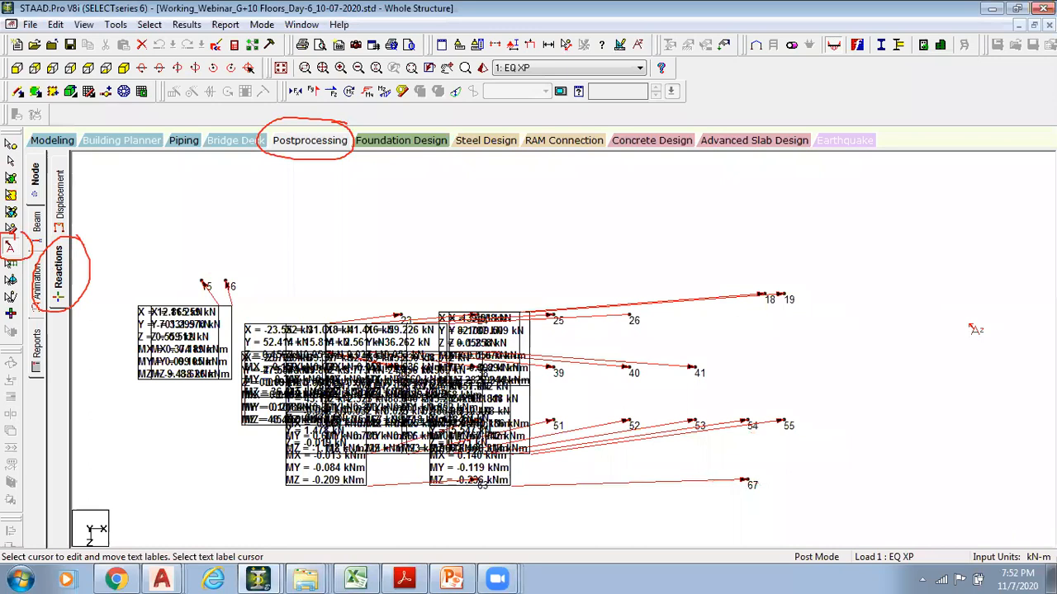
drag(773, 245, 791, 224)
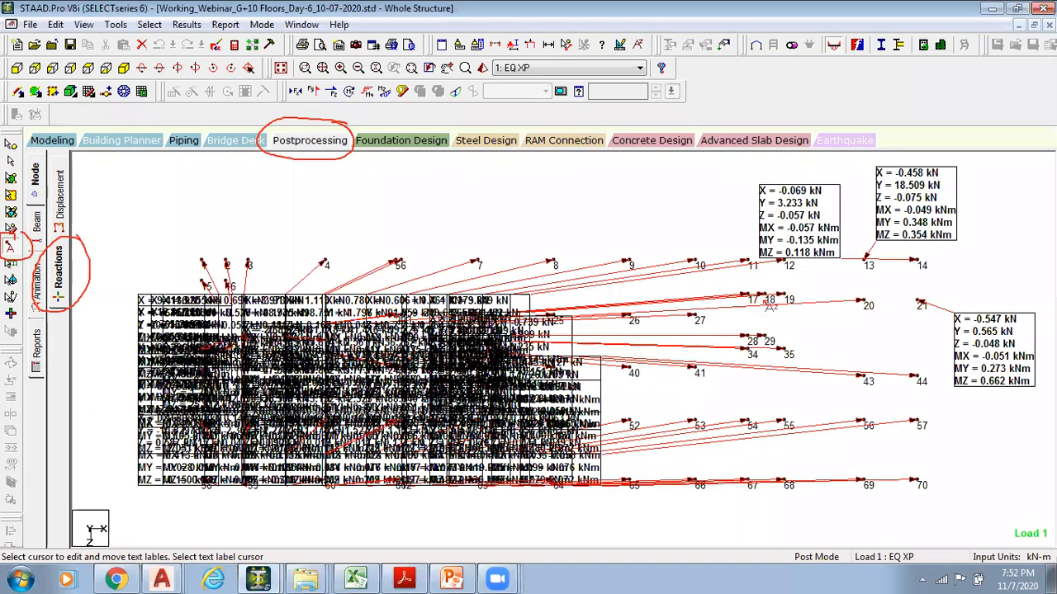
drag(858, 556, 988, 493)
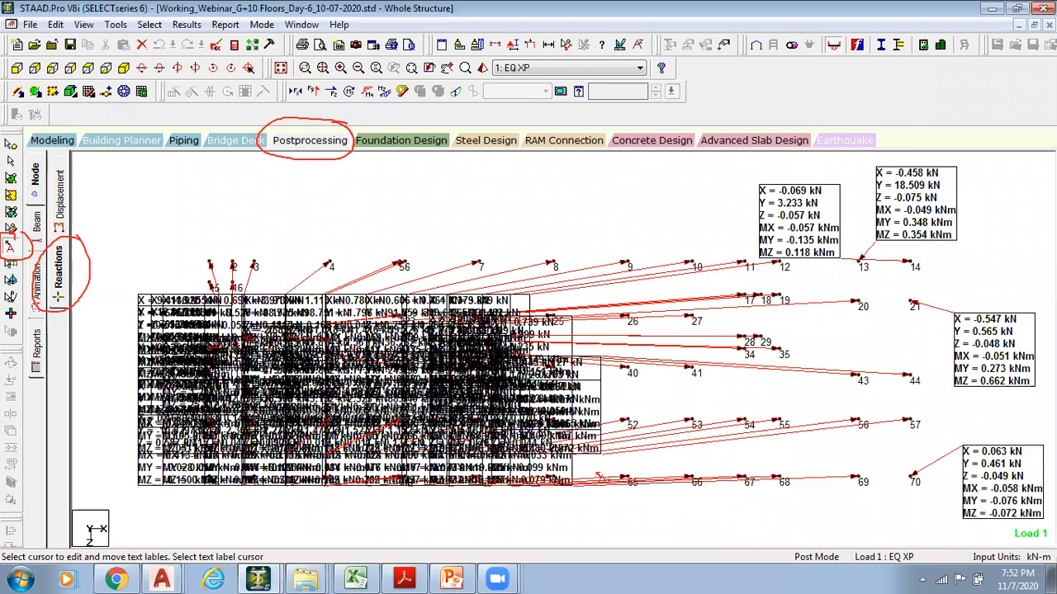
Spread more of the overlapping reaction labels outward around the base plan, including those for nodes 3, 15 and 16
drag(168, 312, 172, 184)
drag(239, 331, 349, 221)
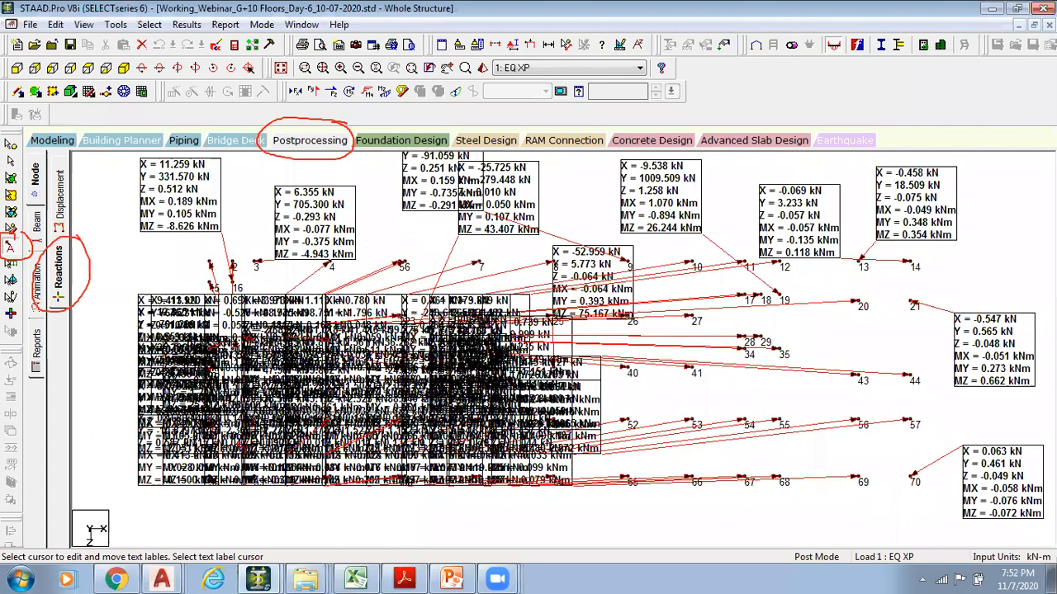
drag(198, 347, 78, 252)
drag(177, 454, 116, 536)
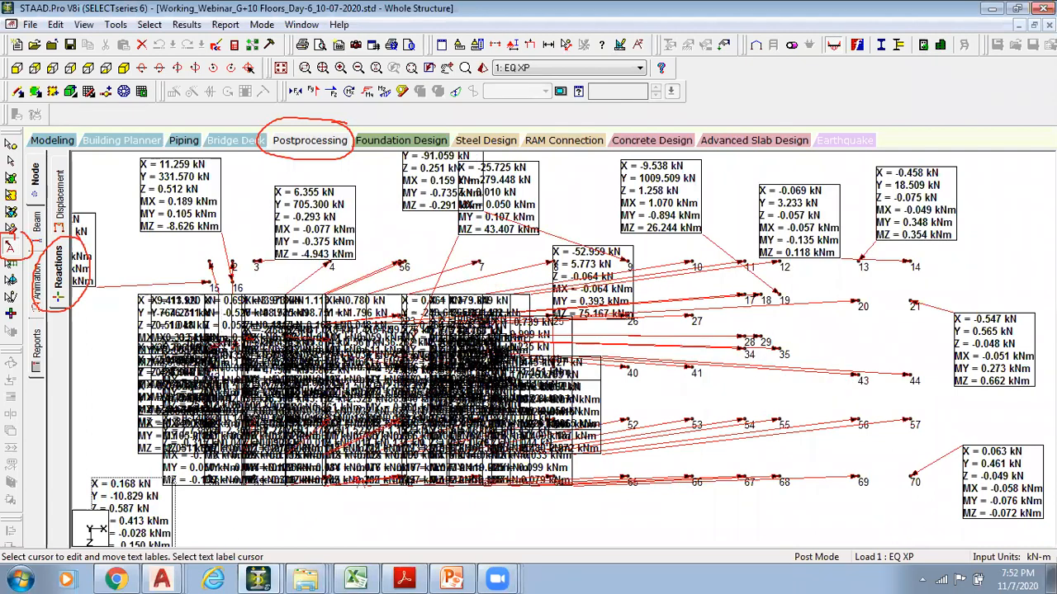
drag(285, 392, 246, 508)
drag(569, 479, 603, 508)
mouse_move(958, 576)
mouse_down()
mouse_move(628, 506)
mouse_move(805, 542)
mouse_up()
drag(545, 424, 649, 522)
drag(496, 419, 419, 502)
drag(186, 327, 93, 428)
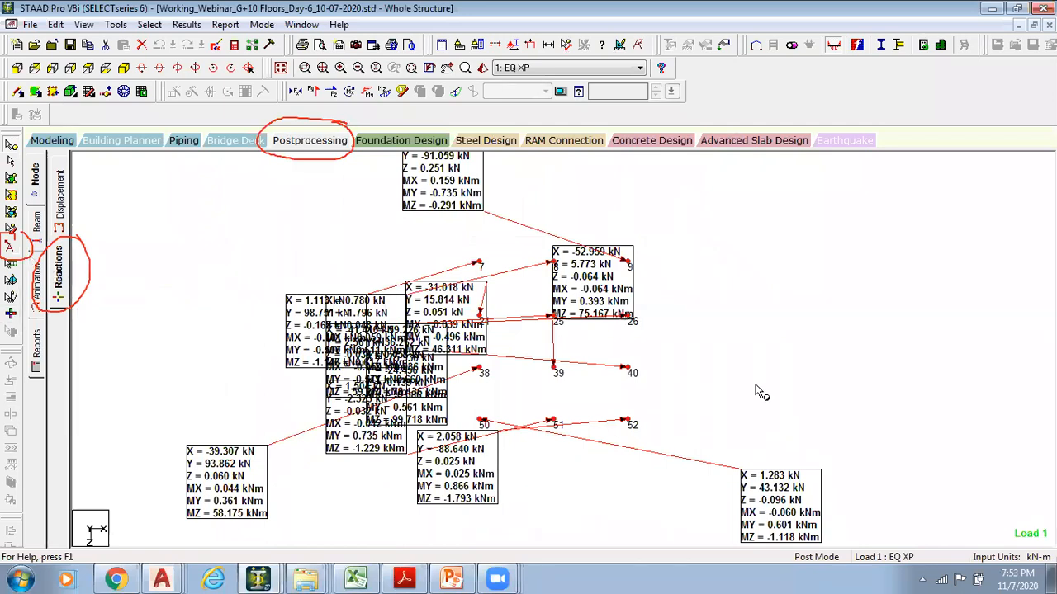
Reposition the reaction labels of nodes 7, 8, 9 and 24 beside their nodes and move node 39's label outside the grid
click(9, 246)
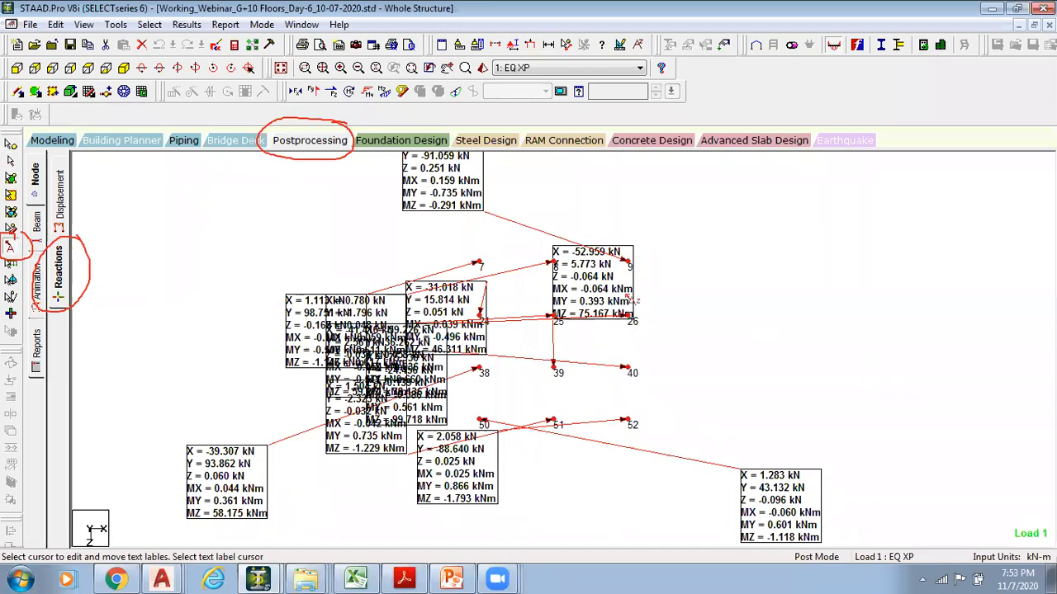
drag(633, 301, 883, 269)
drag(483, 351, 190, 280)
drag(333, 299, 318, 202)
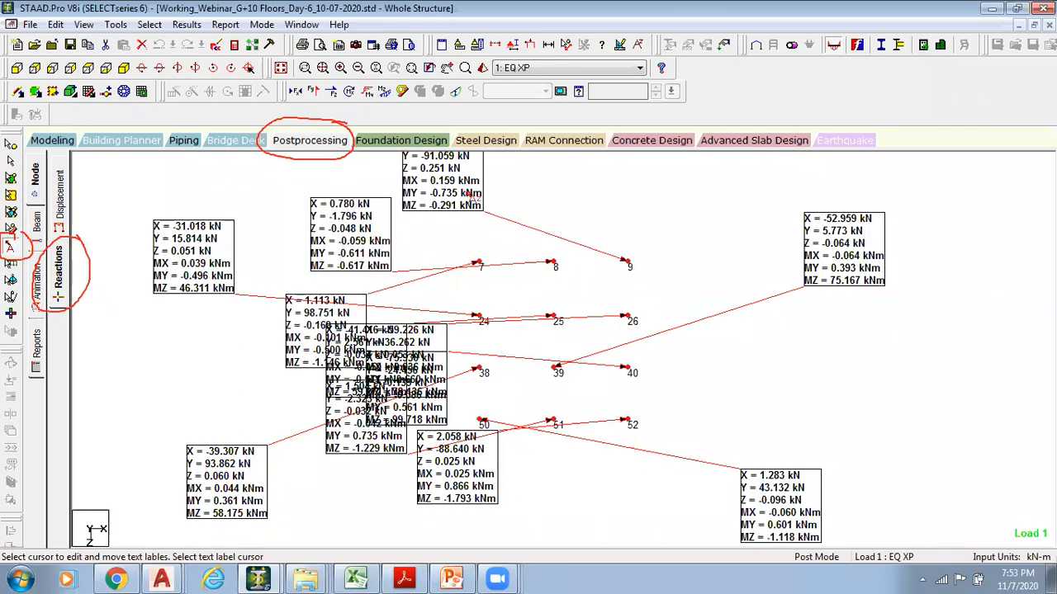
drag(468, 193, 693, 198)
drag(454, 168, 722, 203)
drag(491, 235, 623, 203)
drag(340, 299, 406, 221)
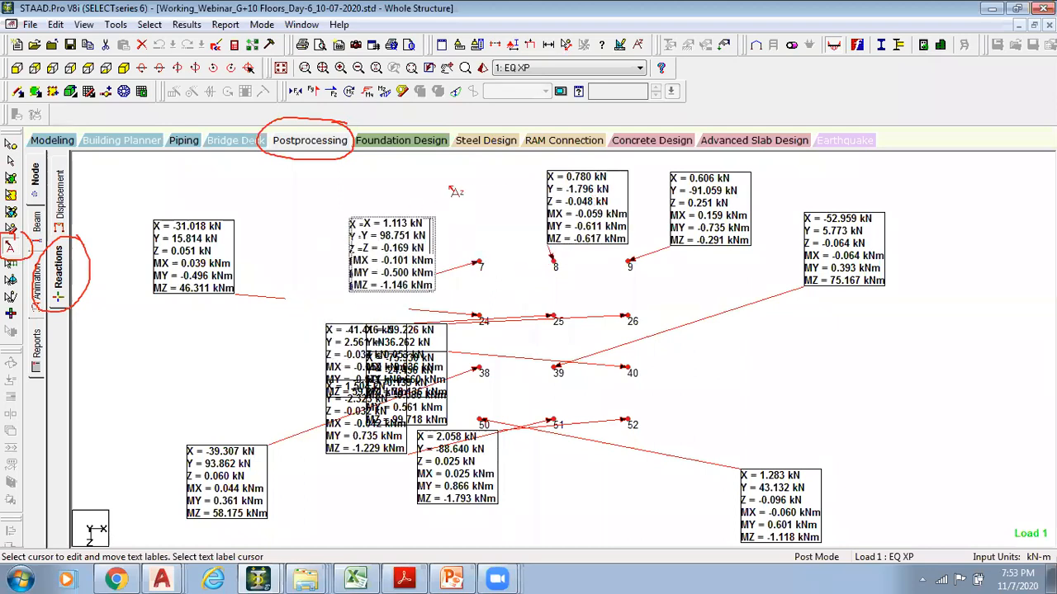
drag(456, 191, 456, 191)
drag(202, 251, 362, 250)
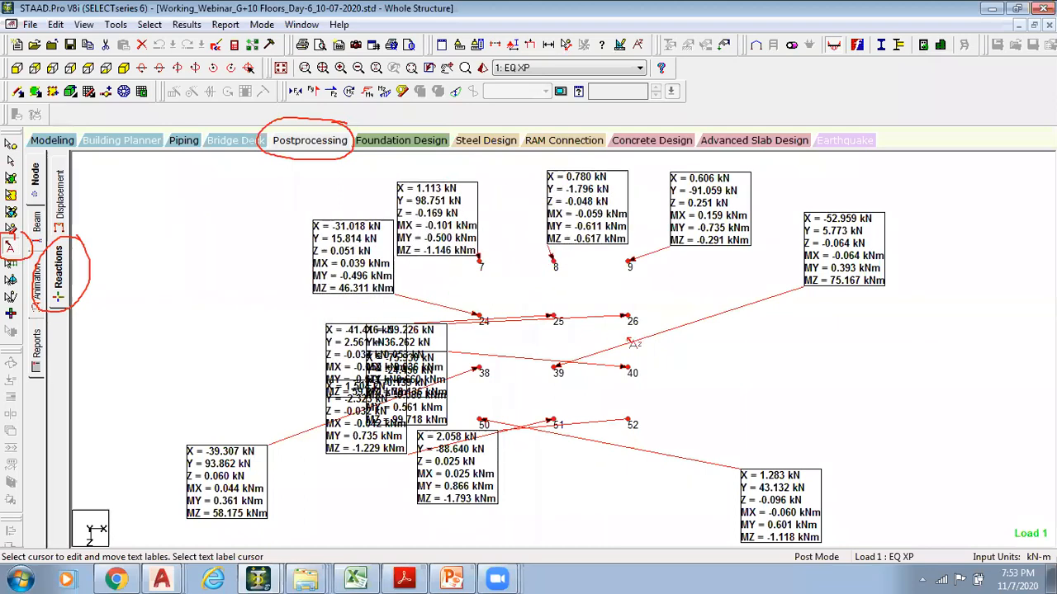
Separate the stacked reaction labels of nodes 40, 26, 25 and 52 and place each one near its node
drag(369, 361, 778, 361)
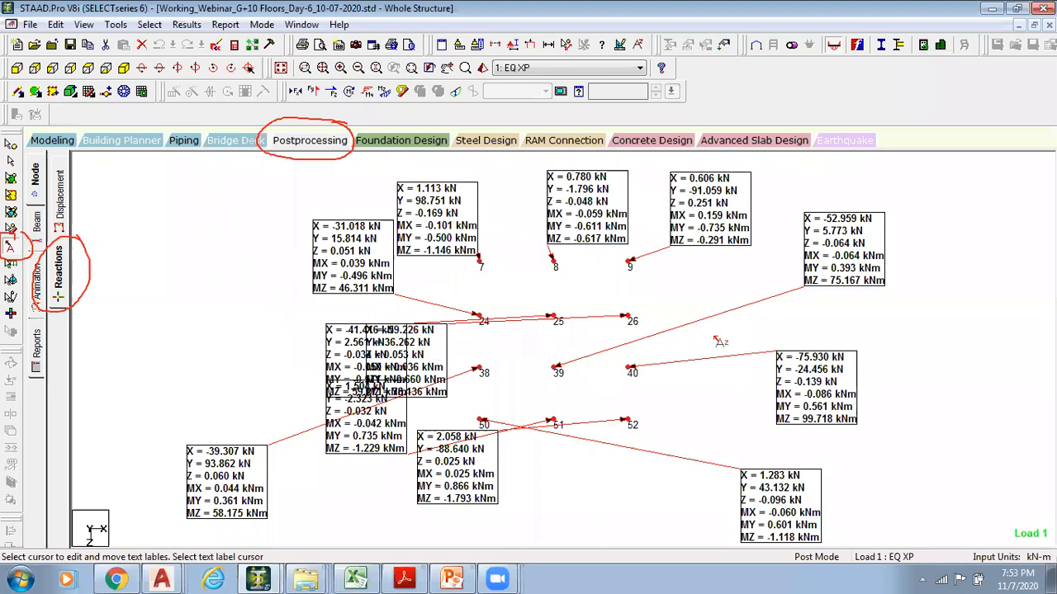
drag(381, 351, 733, 269)
drag(429, 342, 731, 349)
drag(753, 297, 592, 343)
drag(724, 372, 723, 258)
drag(463, 493, 714, 439)
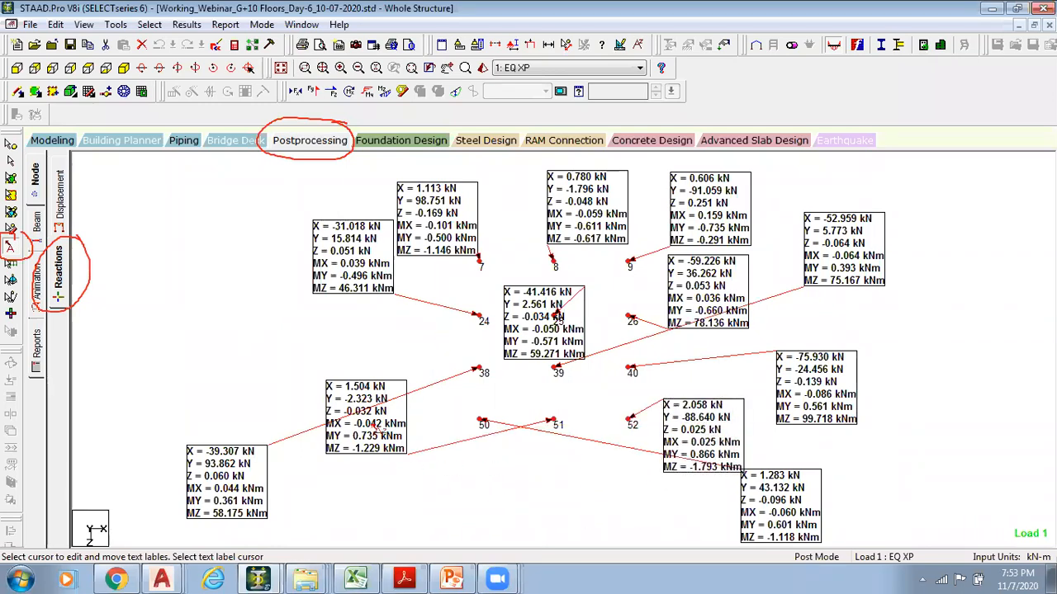
Arrange the reaction labels of nodes 51, 50, 38, 52 and 40 around the grid without overlaps, and return to the nodes cursor
drag(377, 451, 440, 517)
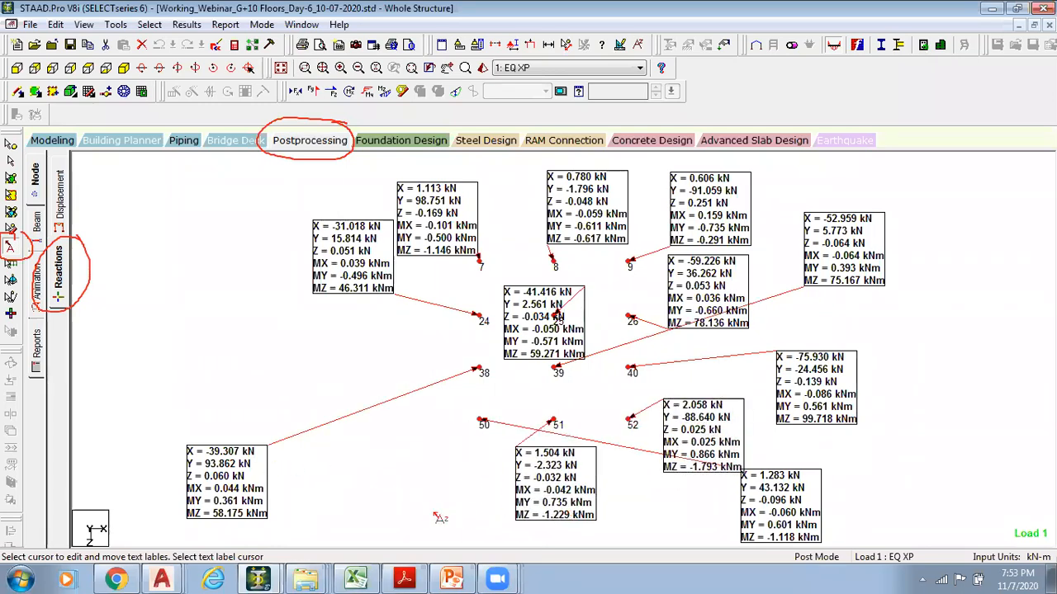
drag(782, 519, 394, 493)
drag(206, 491, 303, 367)
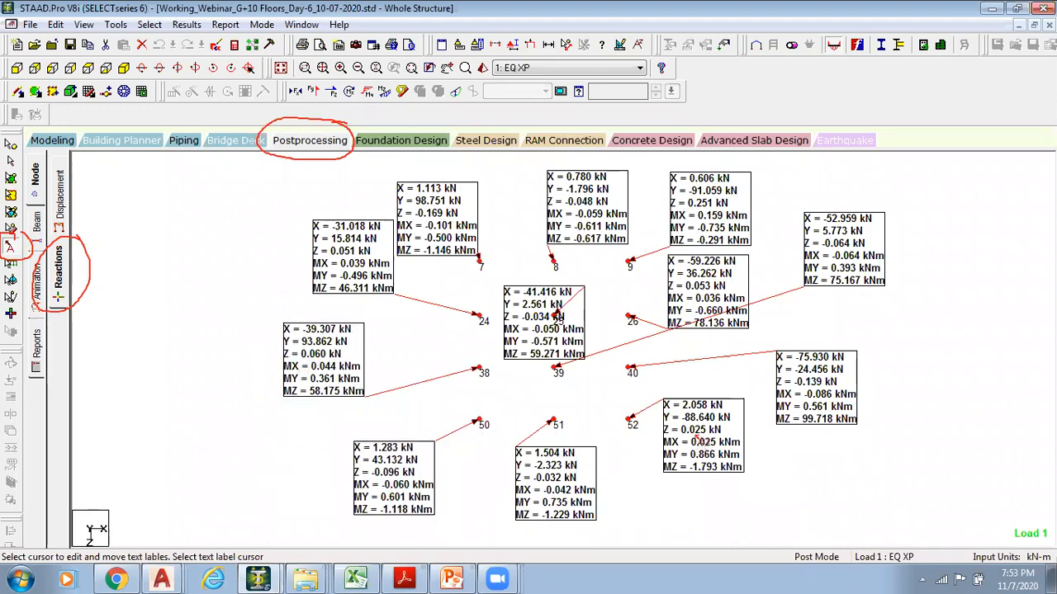
drag(697, 437, 716, 479)
drag(817, 397, 833, 432)
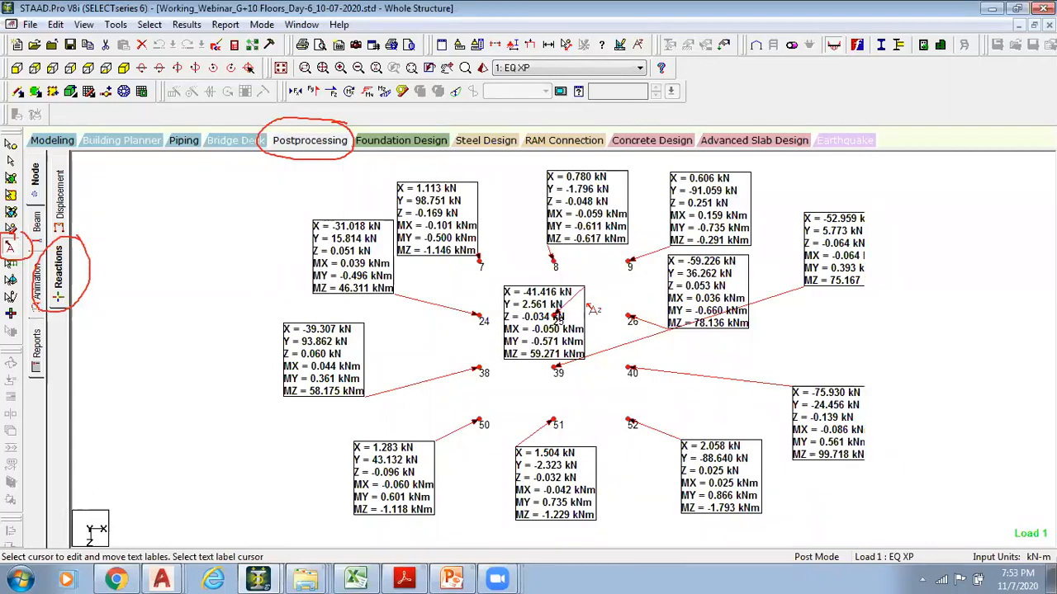
click(10, 148)
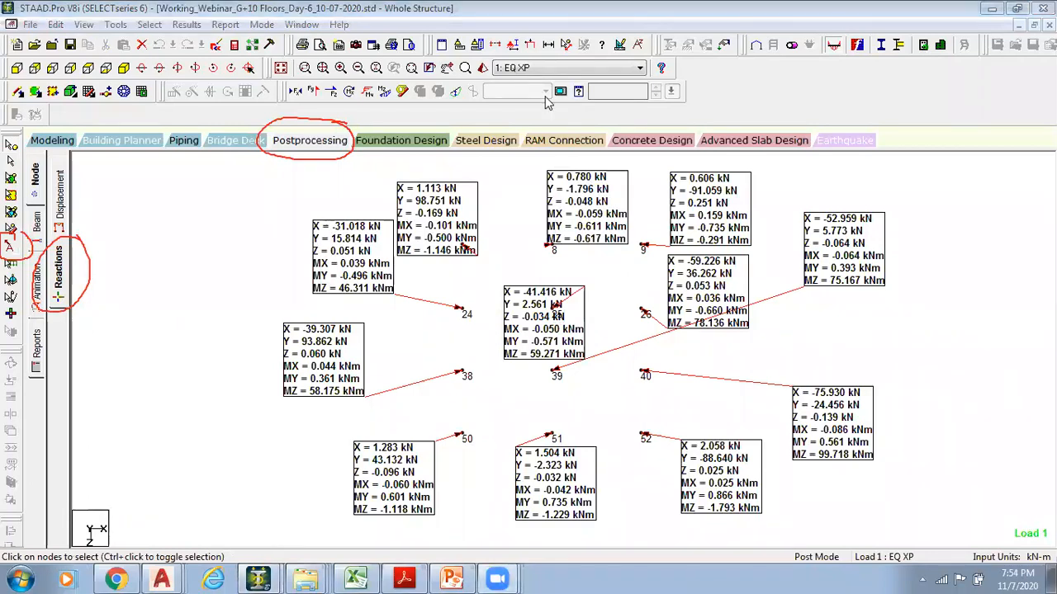
Show the support reactions for load case 7: 1.5 (DL + LL)
mouse_move(638, 48)
mouse_down()
mouse_move(495, 54)
mouse_move(578, 80)
mouse_move(652, 66)
mouse_move(649, 58)
mouse_up()
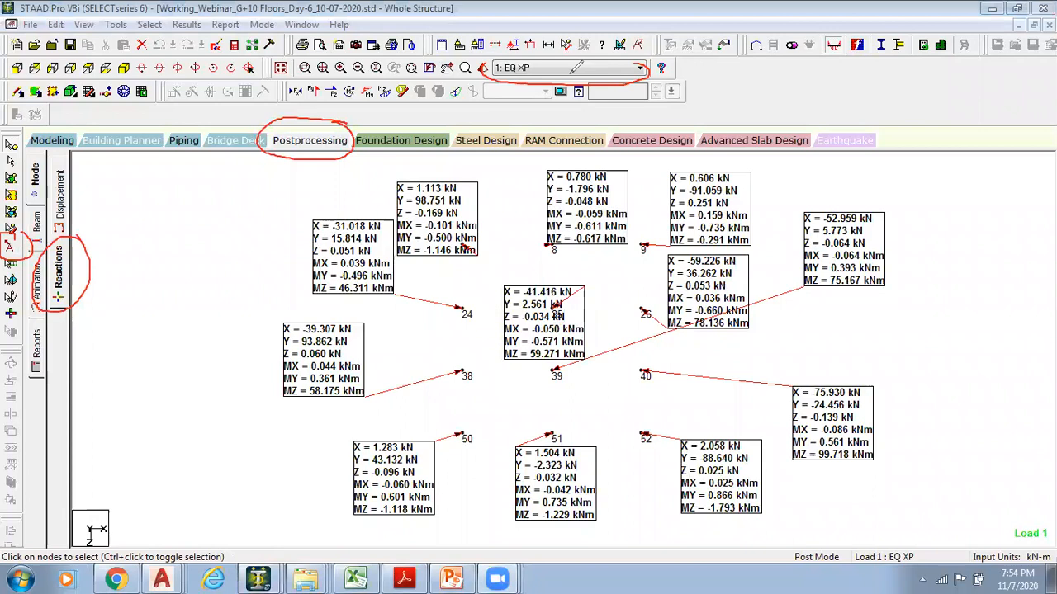
click(576, 68)
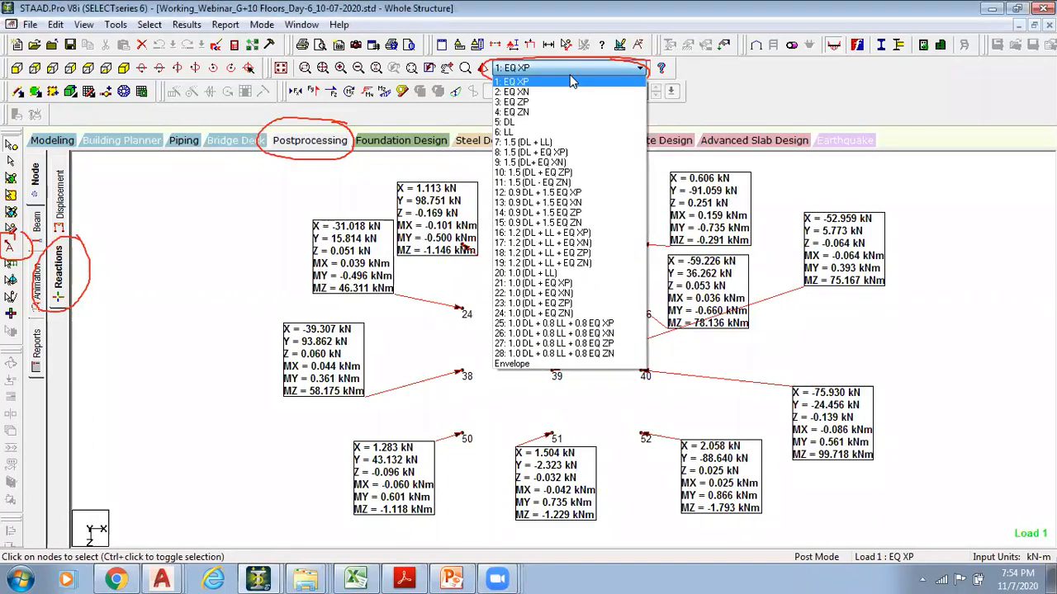
click(569, 143)
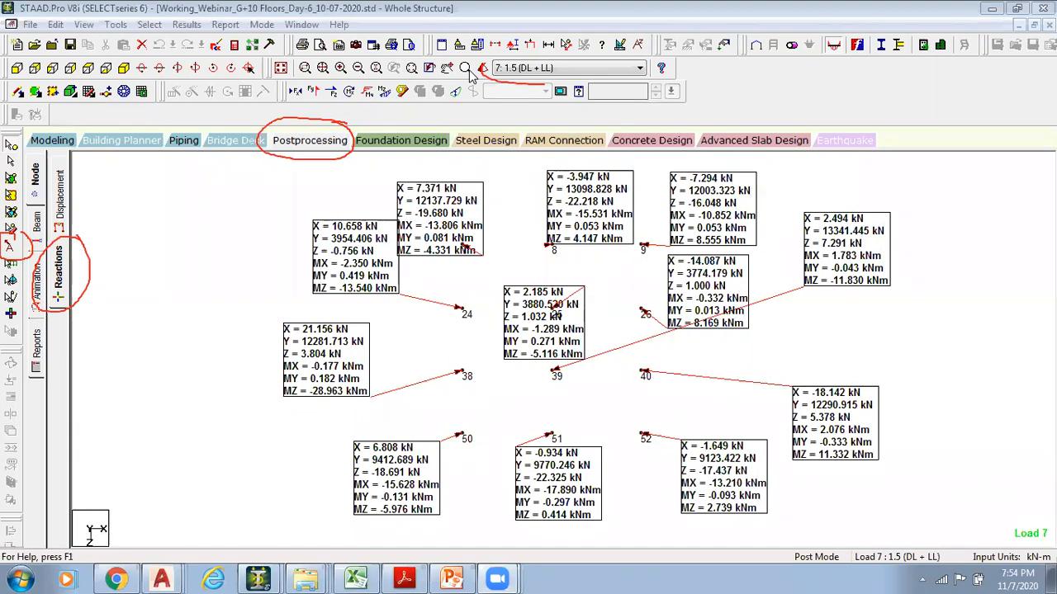
drag(545, 84, 639, 64)
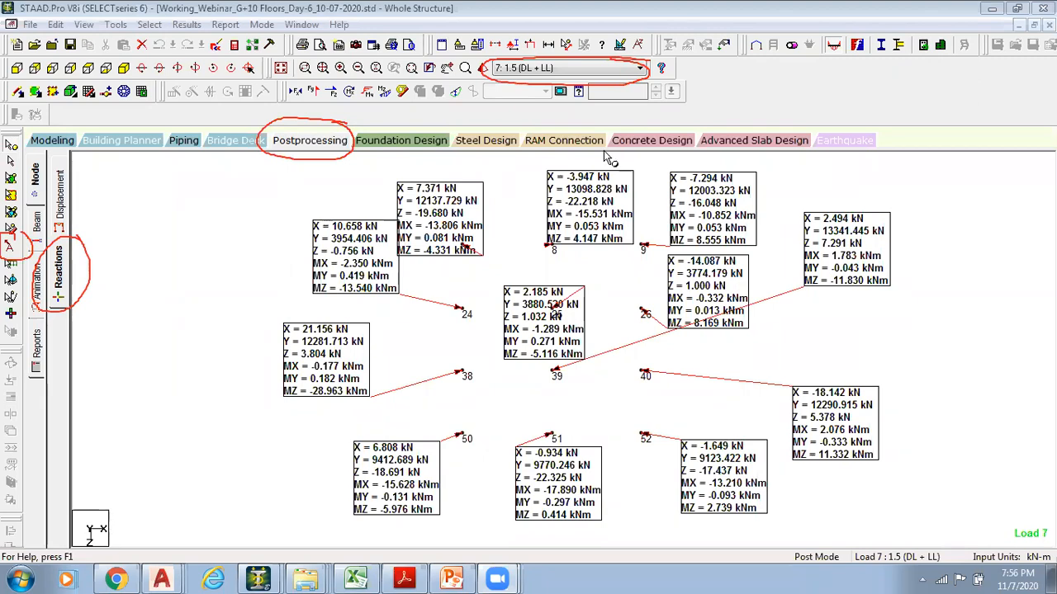
right_click(529, 260)
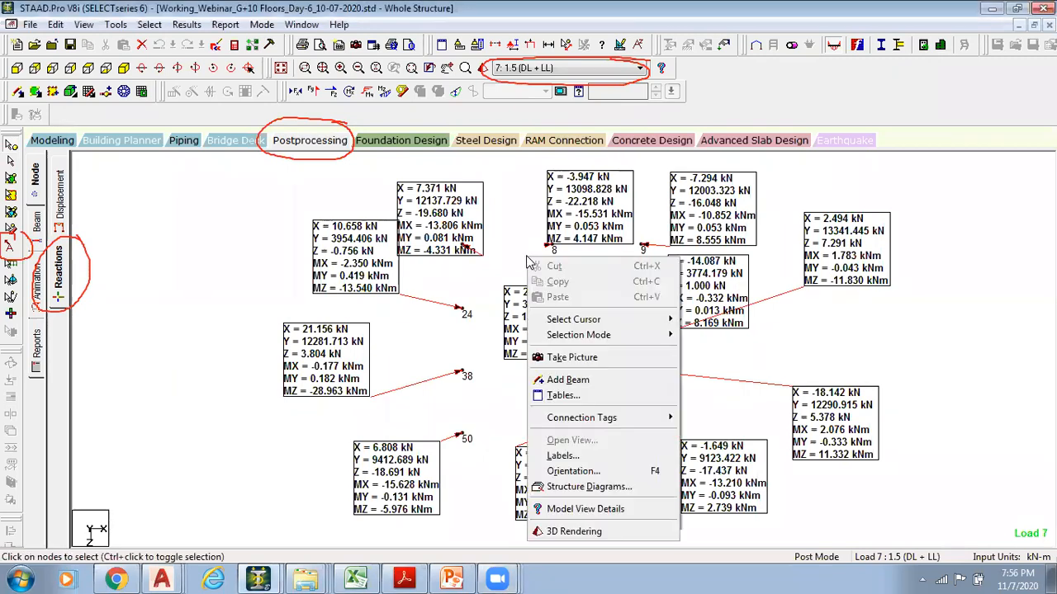
right_click(911, 409)
click(113, 242)
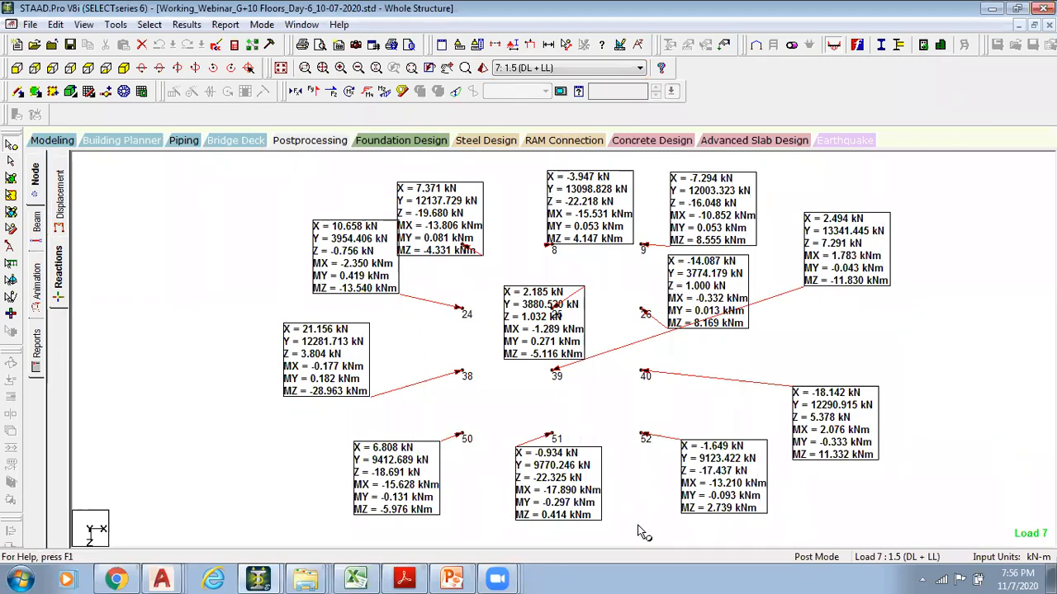
Return to modeling mode, display the whole structure, and maximize its view
mouse_move(51, 111)
mouse_down()
mouse_move(18, 124)
mouse_move(79, 124)
mouse_up()
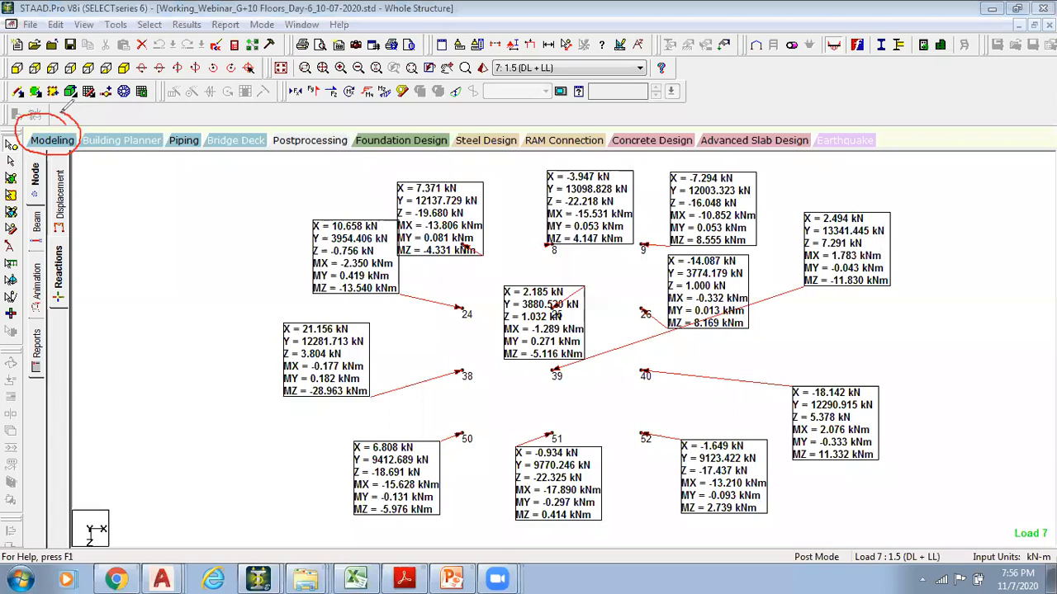
click(54, 140)
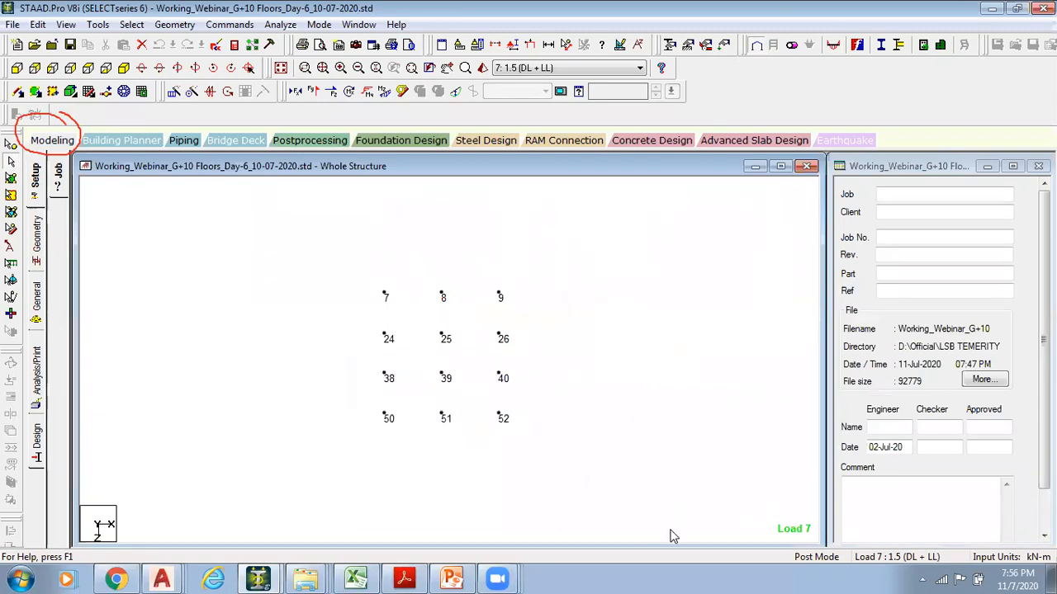
mouse_move(289, 42)
mouse_down()
mouse_move(291, 89)
mouse_move(299, 39)
mouse_up()
click(282, 70)
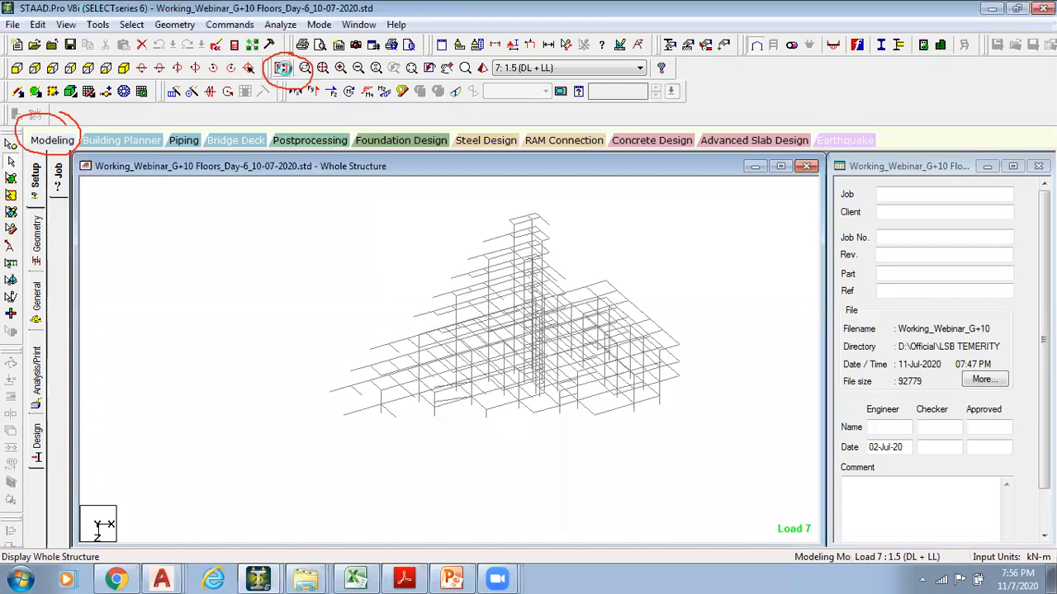
click(781, 165)
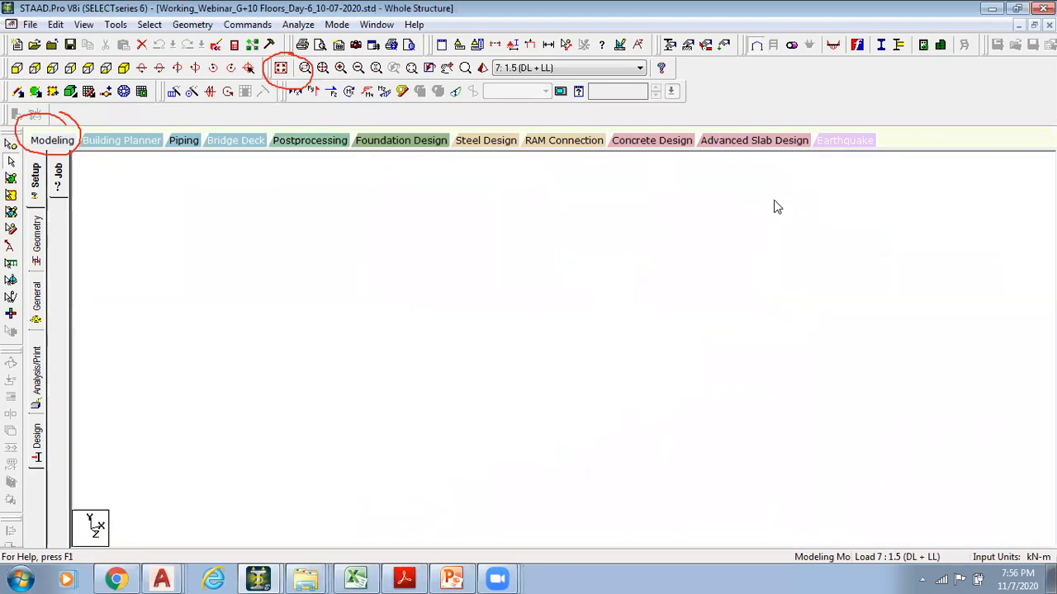
middle_drag(881, 282, 859, 281)
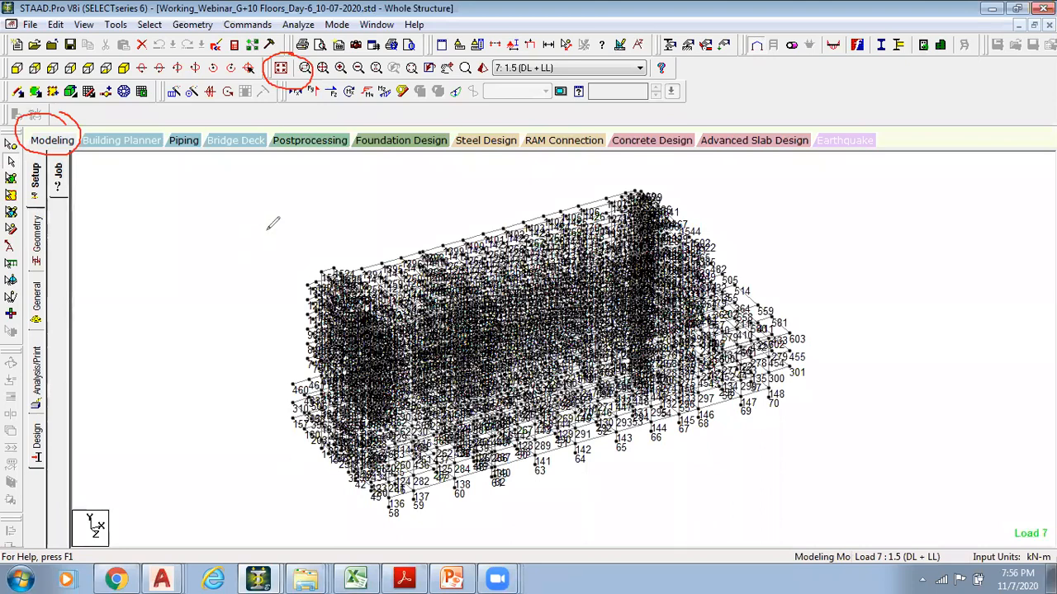
Switch to postprocessing and show the whole structure from the front in a maximized view
drag(339, 120, 336, 124)
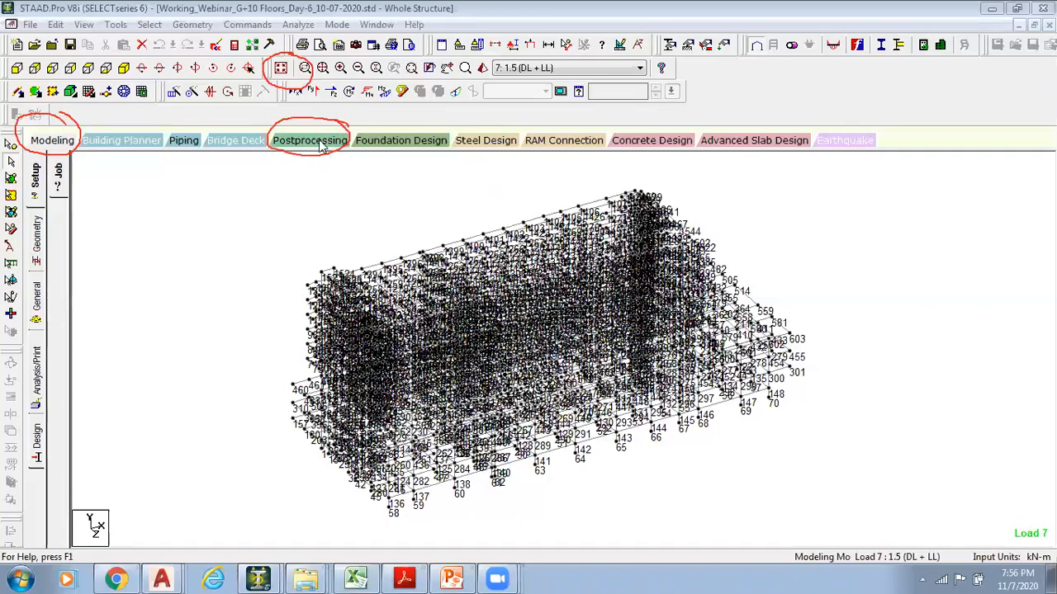
click(310, 141)
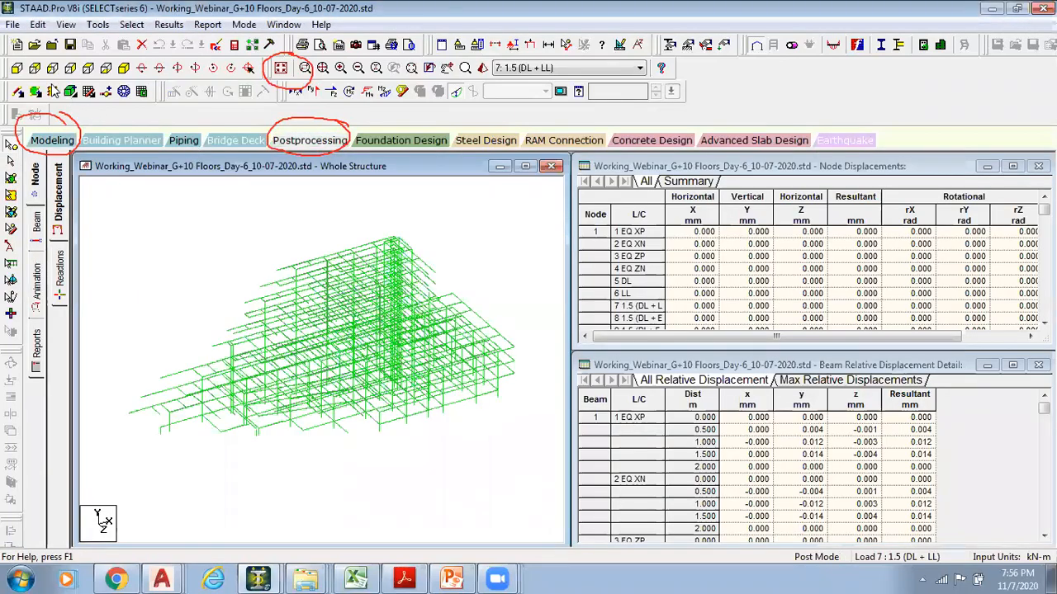
click(17, 69)
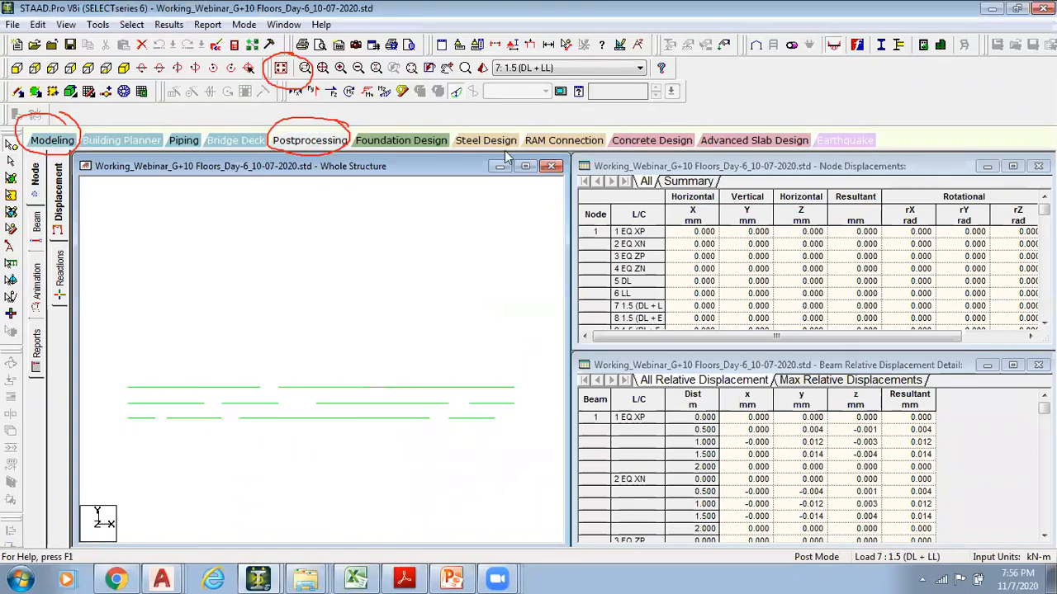
click(529, 167)
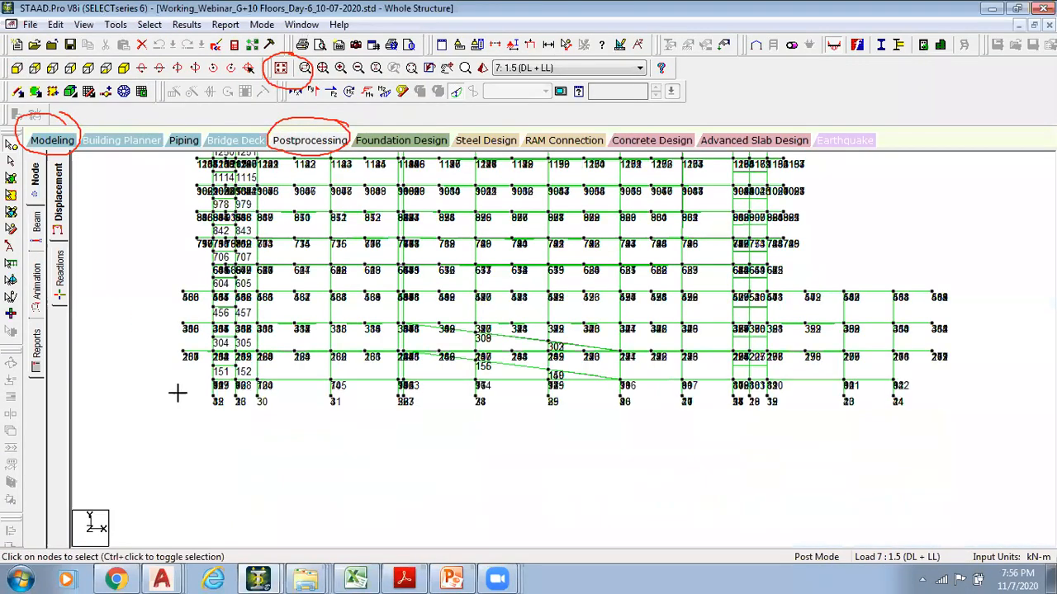
Select all the support nodes along the base of the structure and display only the selected nodes
drag(206, 390, 951, 443)
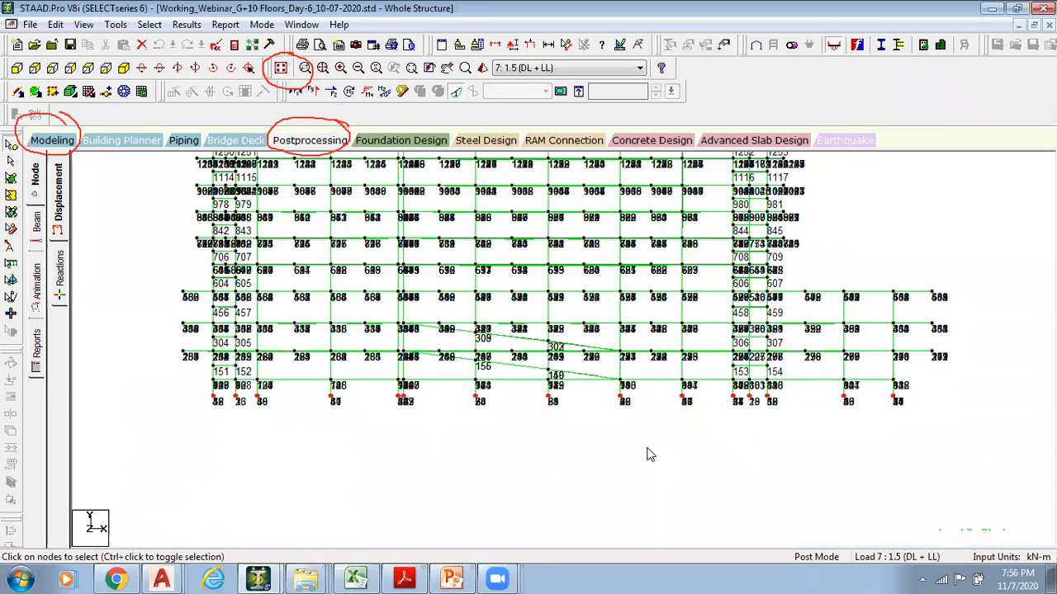
key(alt+v)
key(v)
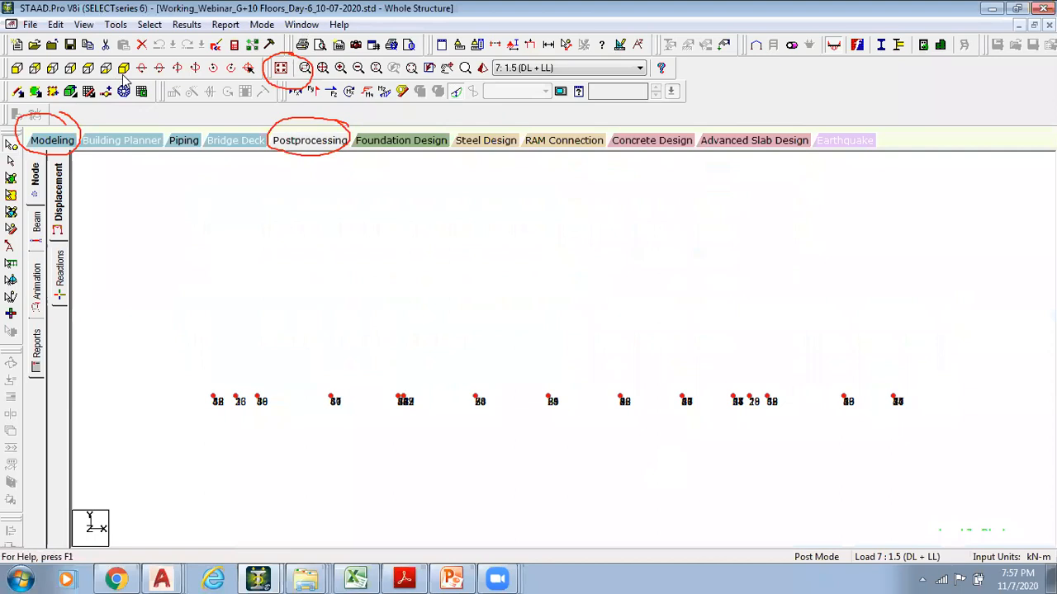
View the isolated support nodes in plan from above and display their support reactions in a maximized structure view
click(92, 68)
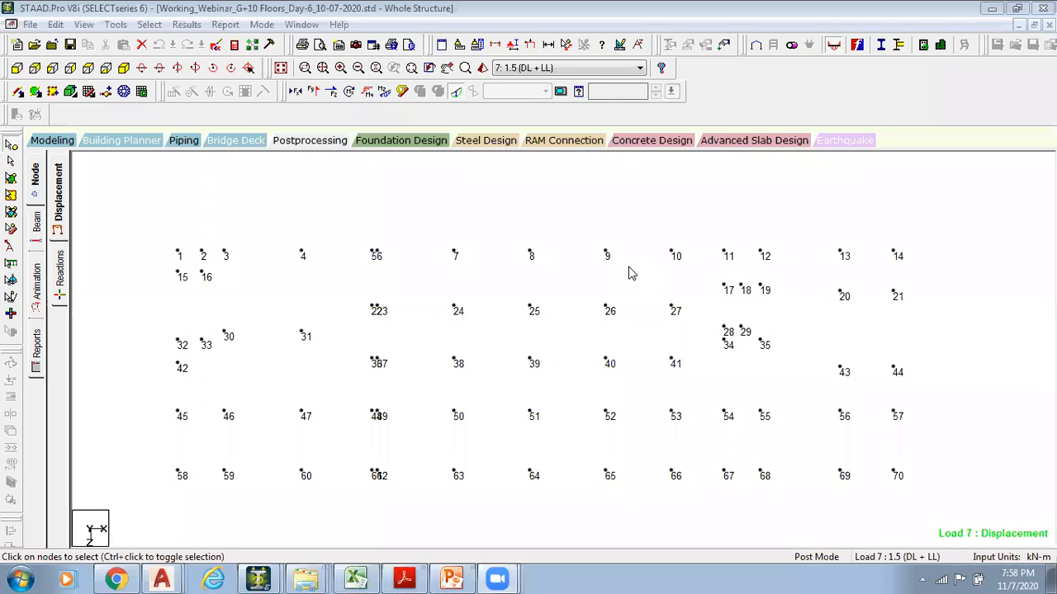
middle_drag(636, 356, 636, 330)
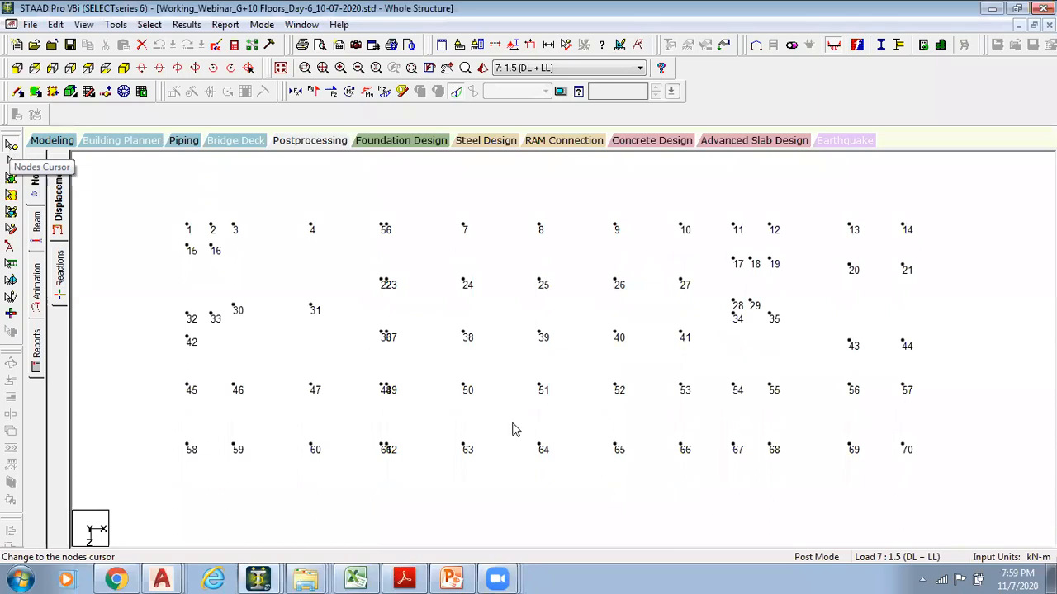
mouse_move(73, 246)
mouse_down()
mouse_move(76, 276)
mouse_move(66, 249)
mouse_up()
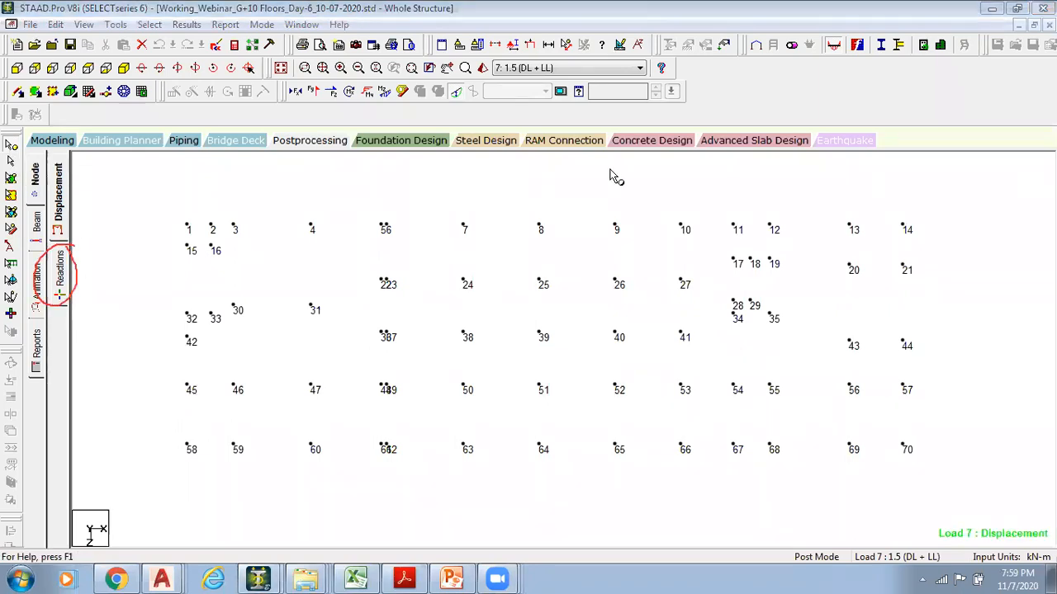
click(60, 270)
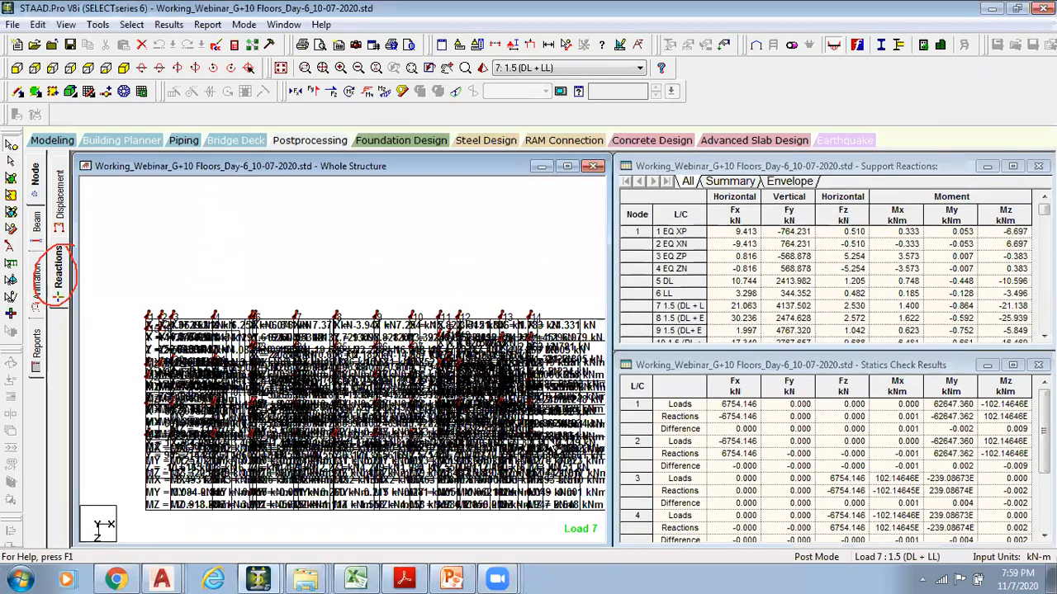
click(567, 167)
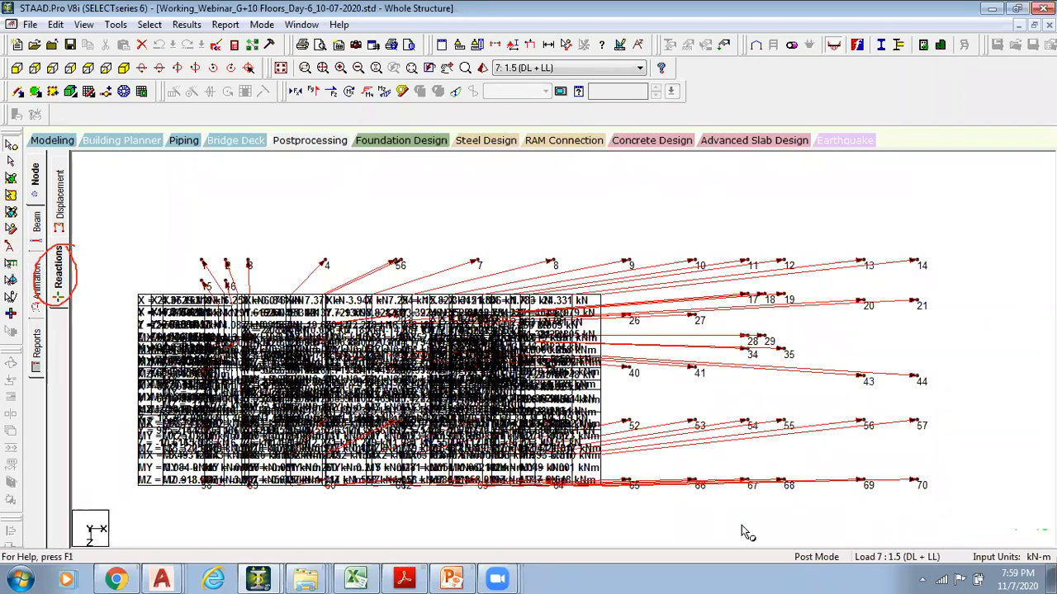
Move several reaction labels out of the overlapping cluster into free space around the base plan with the text label cursor
mouse_move(4, 237)
mouse_down()
mouse_move(23, 255)
mouse_move(10, 239)
mouse_up()
click(11, 246)
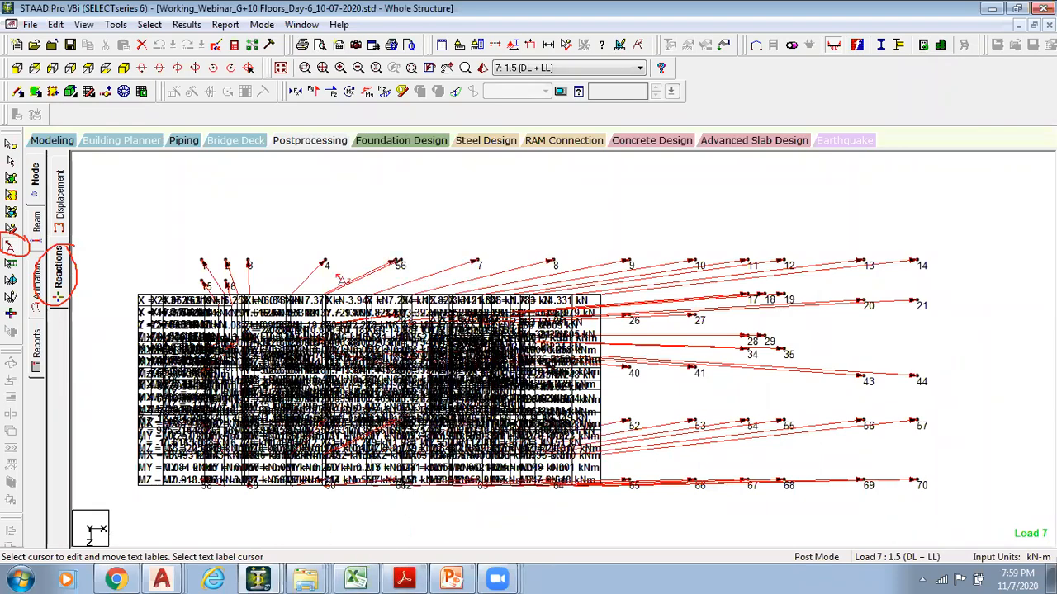
scroll(542, 397, down, 1)
scroll(541, 397, down, 7)
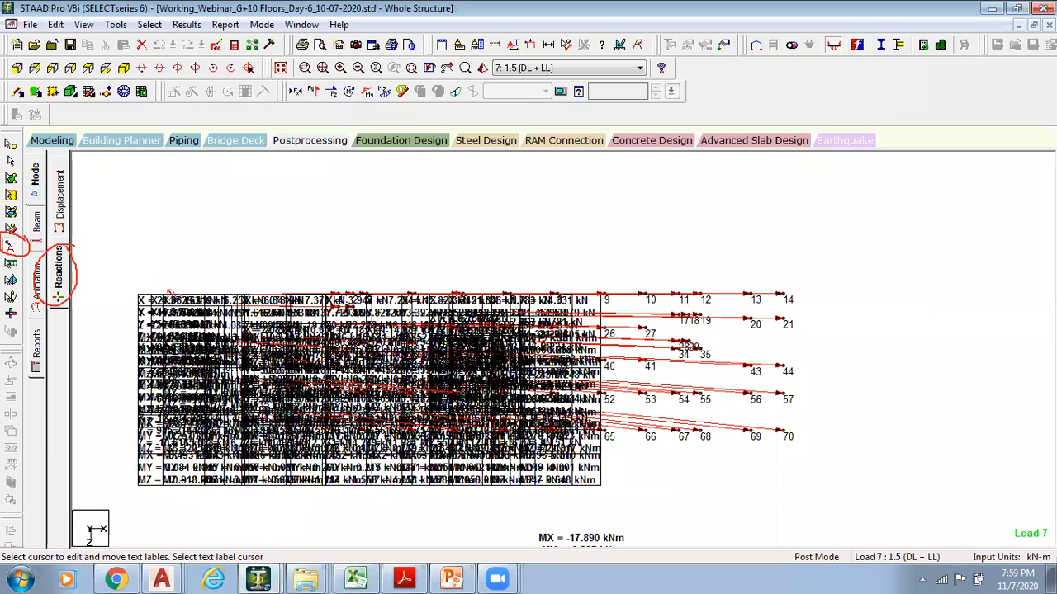
click(12, 247)
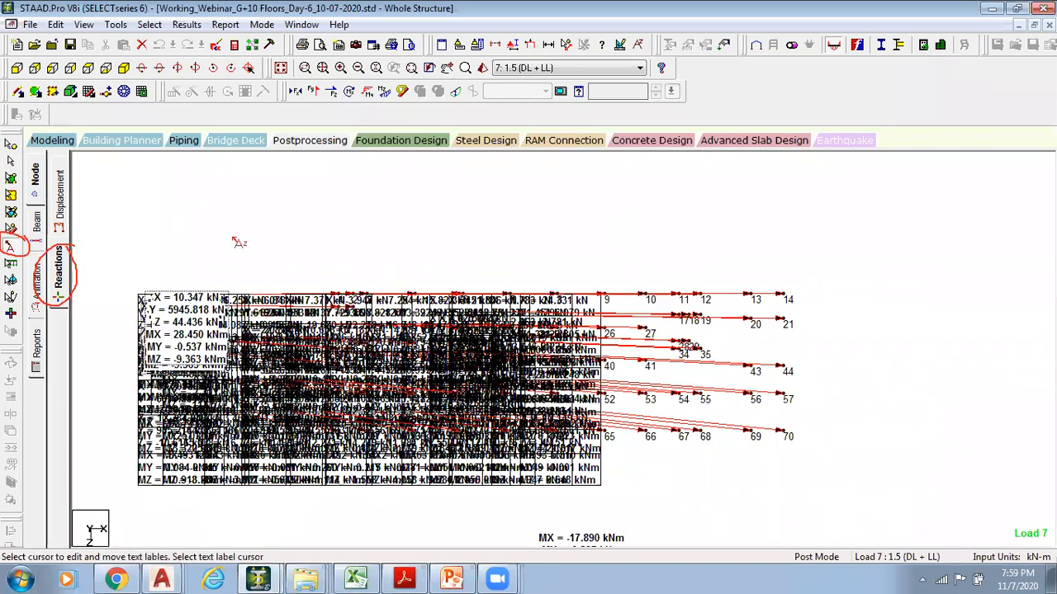
drag(212, 304, 238, 242)
drag(350, 411, 685, 260)
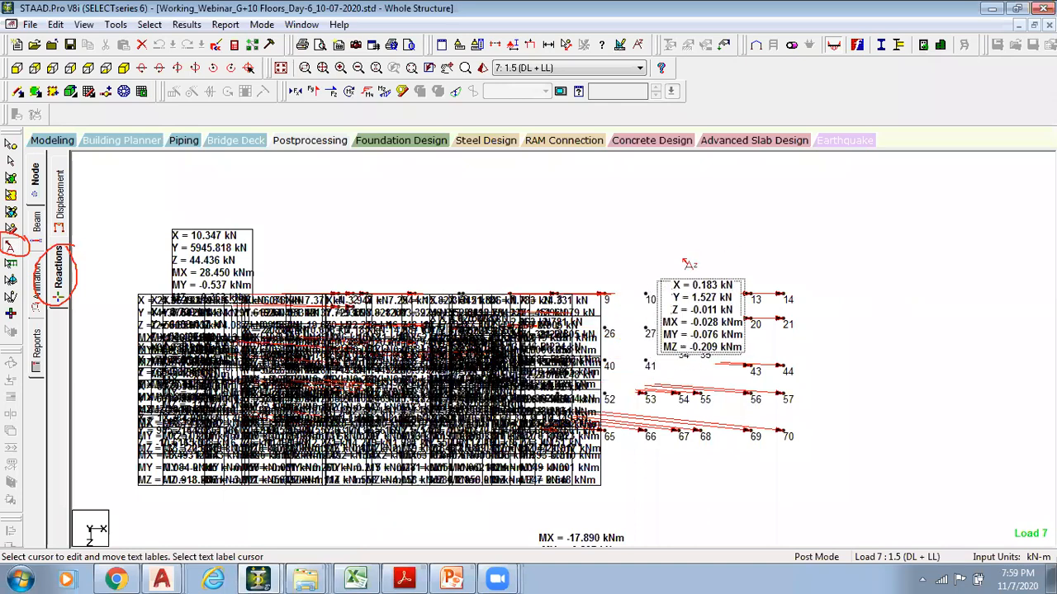
drag(512, 384, 924, 379)
drag(537, 388, 671, 204)
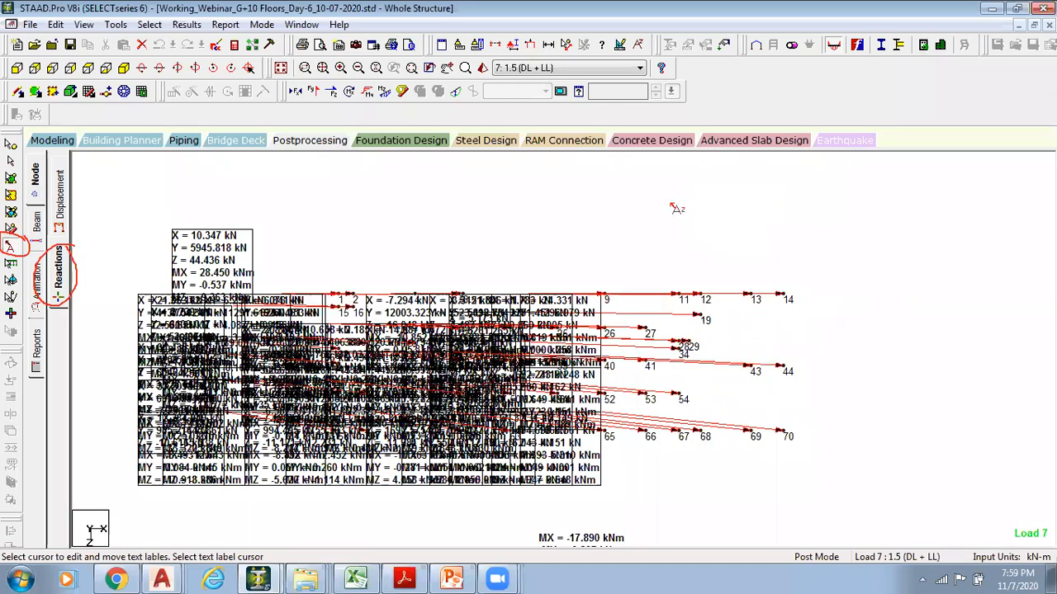
drag(540, 460, 478, 568)
drag(430, 412, 492, 383)
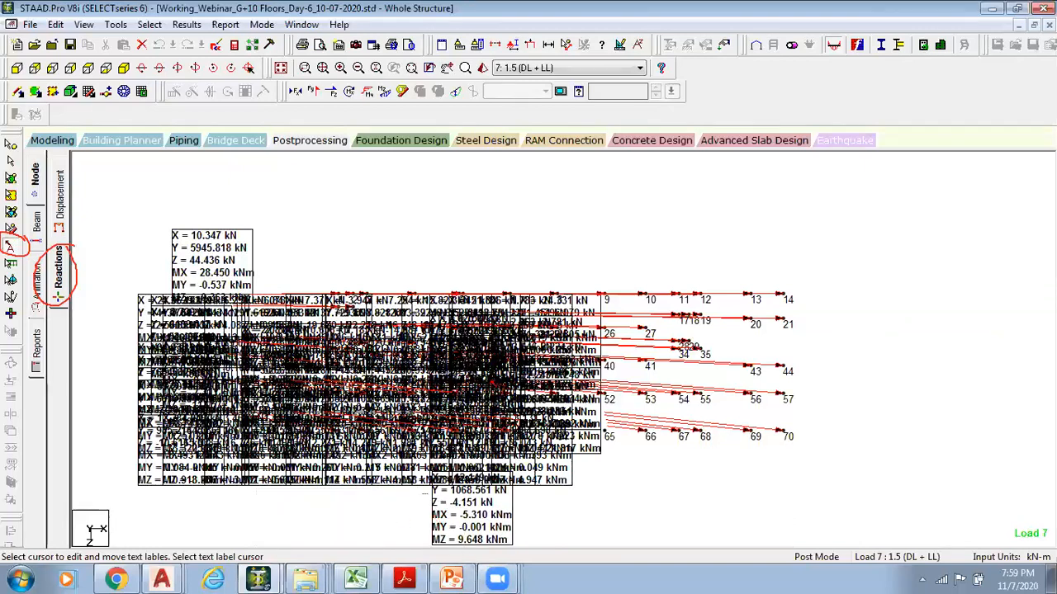
Select the middle group of support nodes, between nodes 5 to 8 and 61 to 64, and display only those nodes
right_click(472, 266)
click(533, 213)
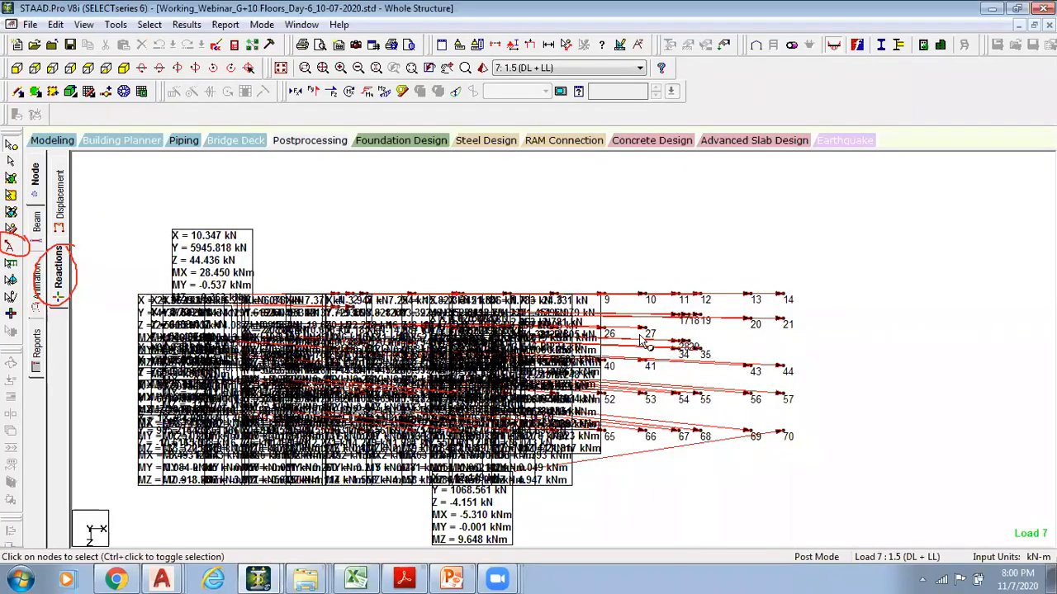
drag(423, 270, 581, 441)
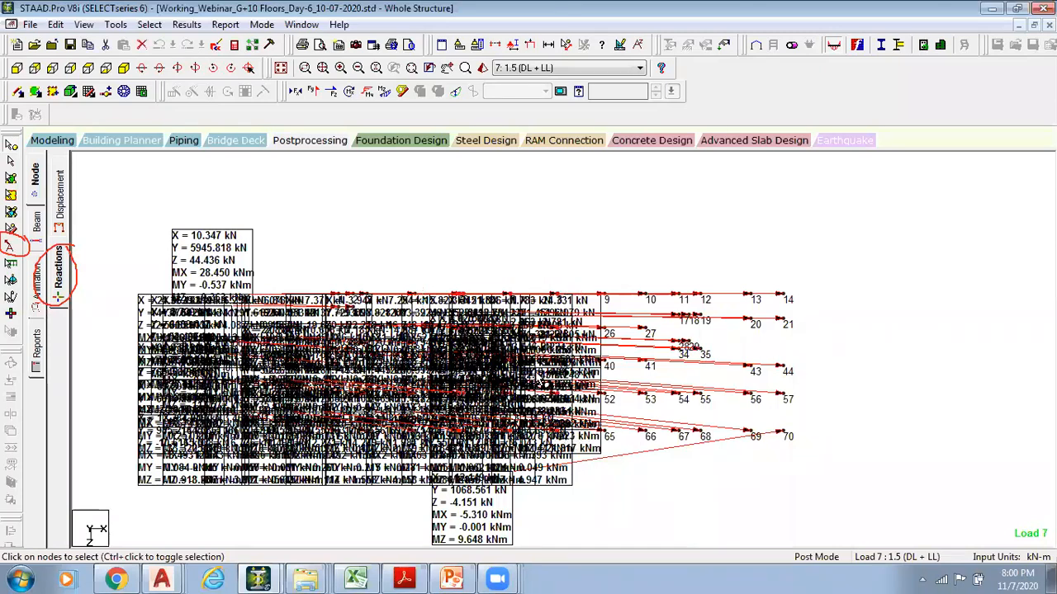
click(84, 24)
click(124, 73)
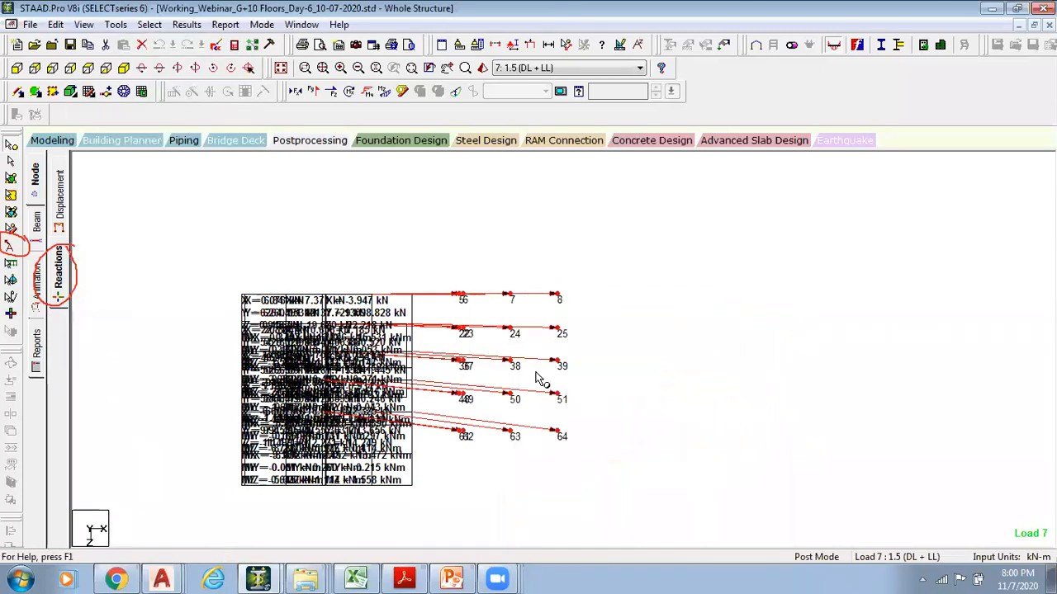
middle_drag(590, 323, 464, 294)
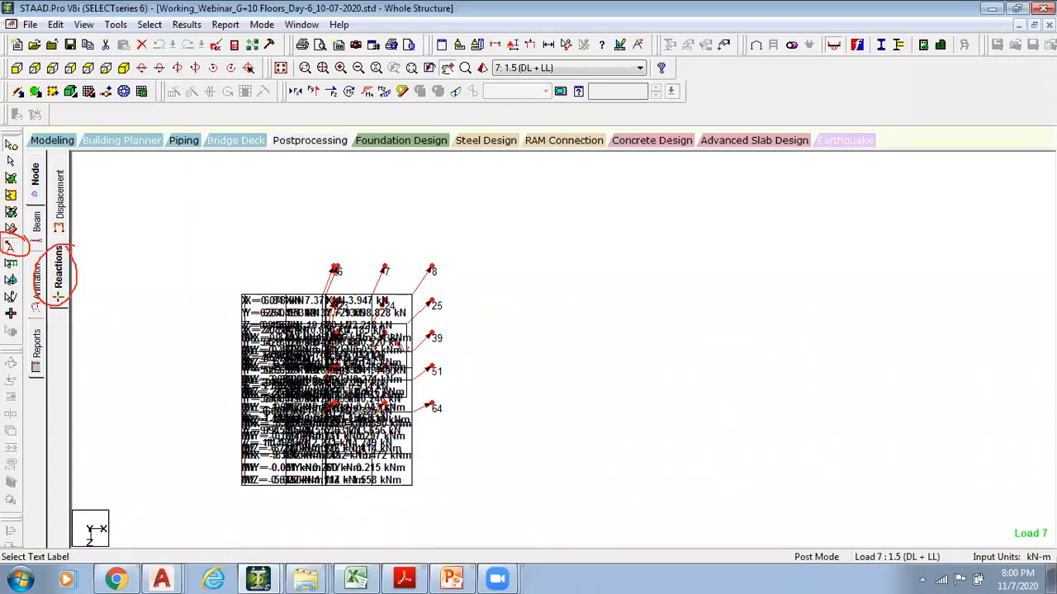
Move overlapping reaction labels, including those of nodes 8, 24, 25 and 51, into free space above and beside the middle nodes
click(10, 246)
drag(356, 304, 347, 139)
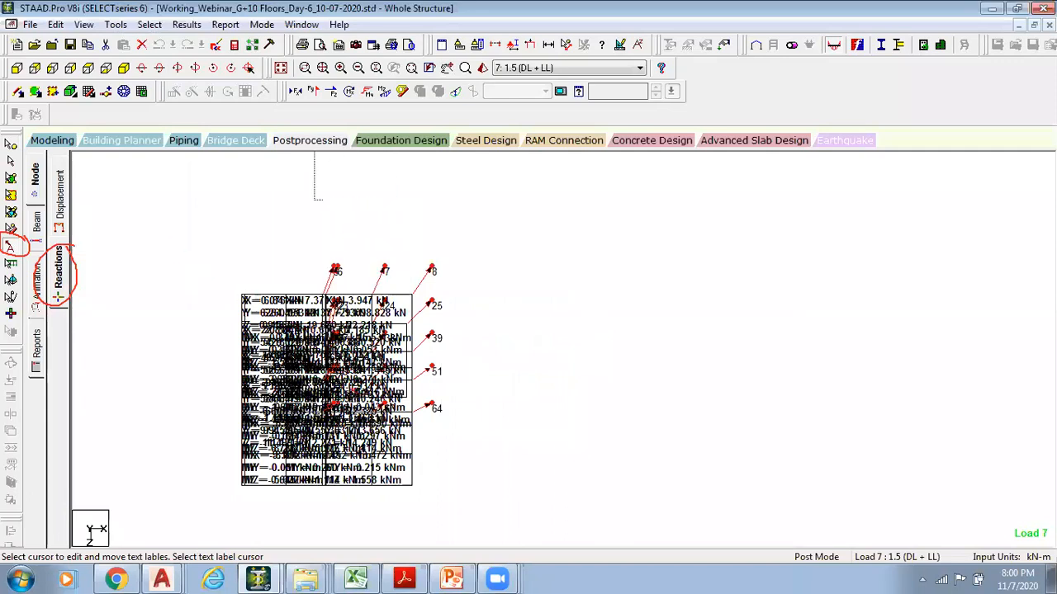
drag(284, 318, 205, 266)
mouse_move(376, 467)
mouse_down()
mouse_move(372, 477)
mouse_move(368, 462)
mouse_up()
drag(557, 234, 629, 231)
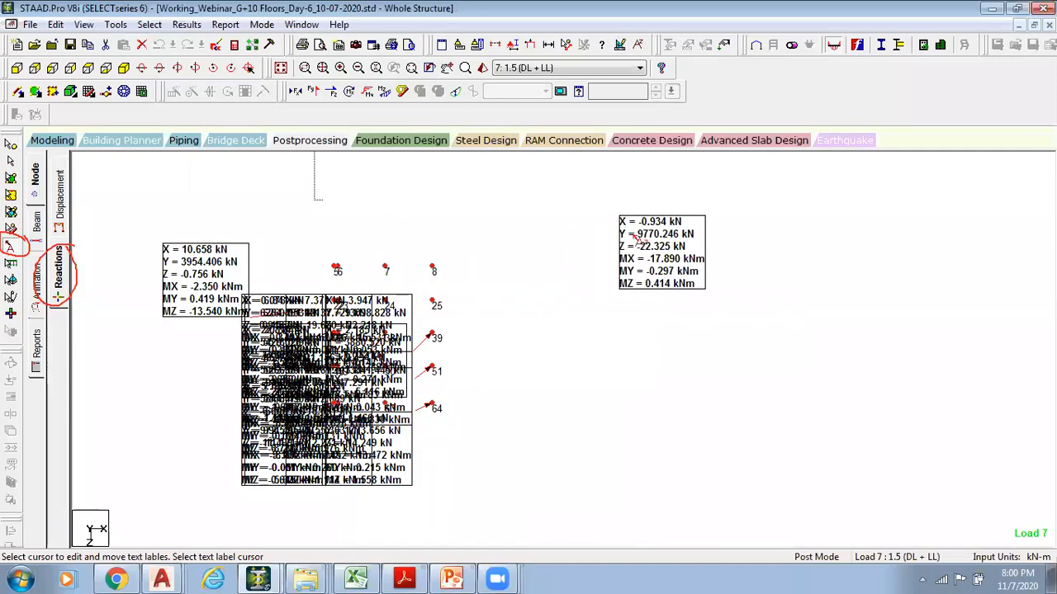
drag(361, 327, 539, 172)
drag(363, 306, 387, 176)
drag(270, 305, 283, 180)
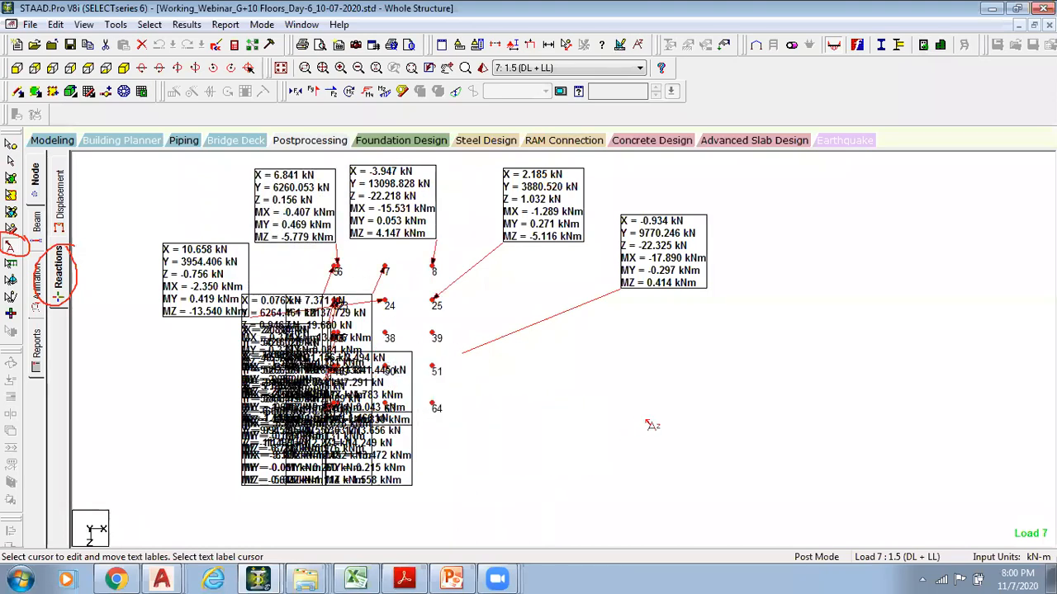
Spread more of the clustered reaction labels, including those of nodes 38, 39 and 50, below and on both sides of the nodes
drag(378, 467, 383, 545)
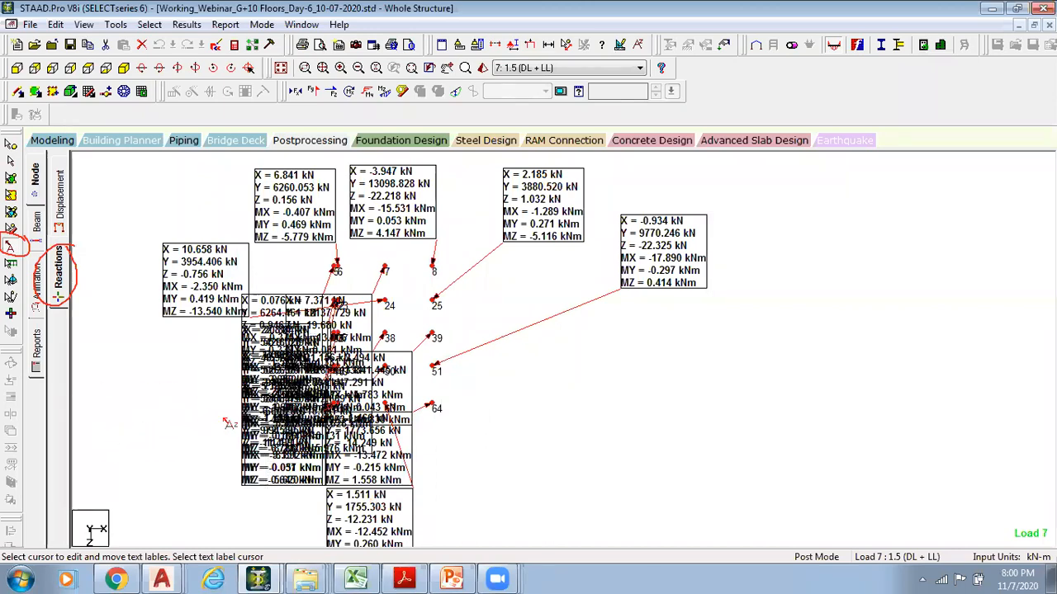
drag(324, 410, 311, 490)
drag(306, 333, 201, 412)
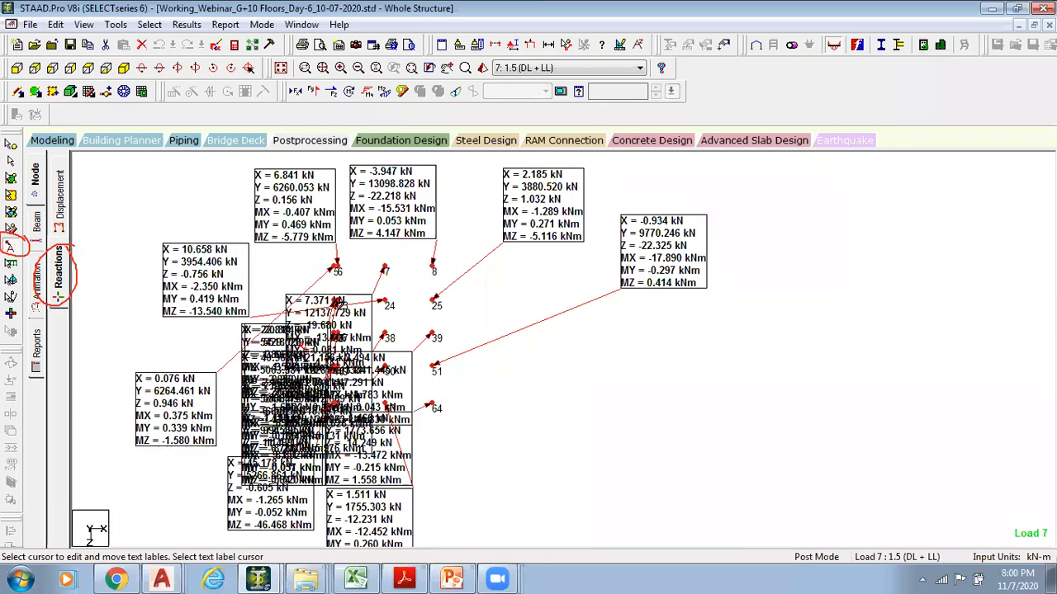
drag(313, 350, 444, 453)
drag(648, 463, 707, 463)
drag(347, 390, 718, 423)
drag(394, 387, 632, 382)
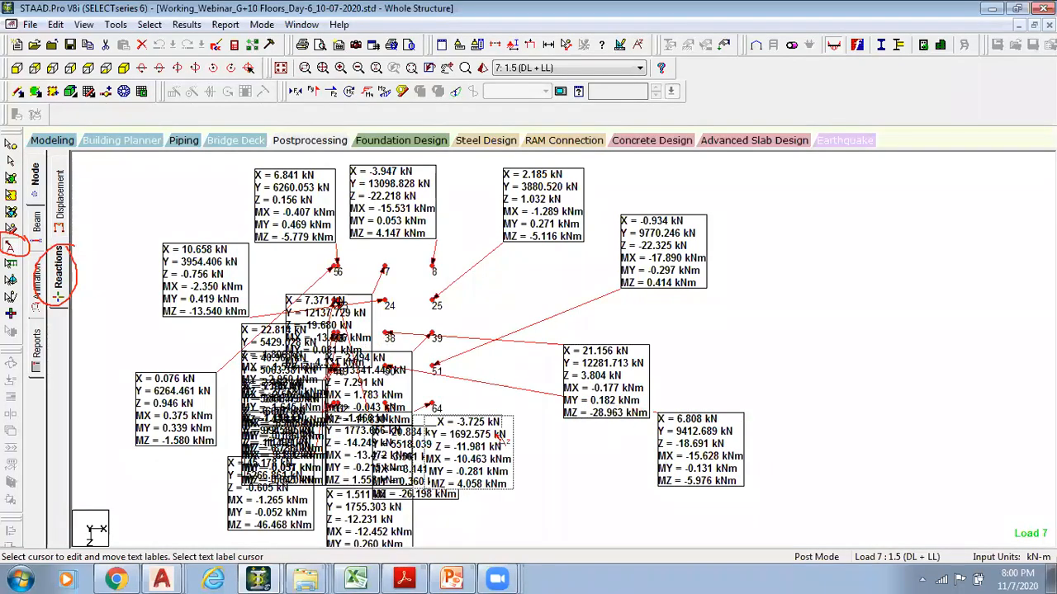
drag(395, 388, 623, 500)
drag(258, 398, 177, 282)
drag(323, 332, 137, 216)
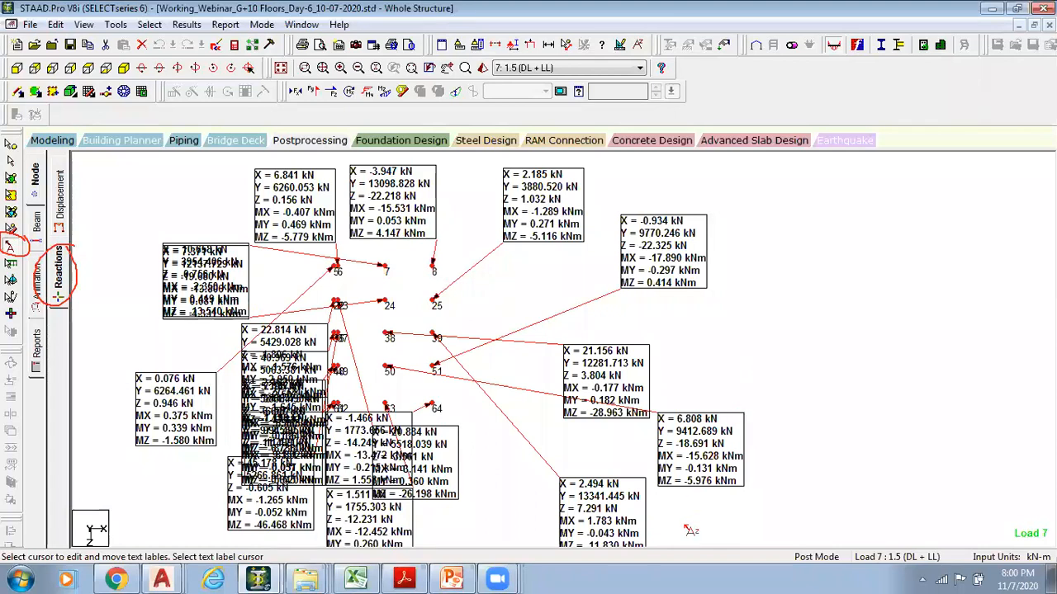
Show the support reactions for load case 10: 1.5 (DL + EQ ZP)
mouse_move(669, 76)
mouse_down()
mouse_move(632, 43)
mouse_move(520, 41)
mouse_move(652, 78)
mouse_move(675, 58)
mouse_up()
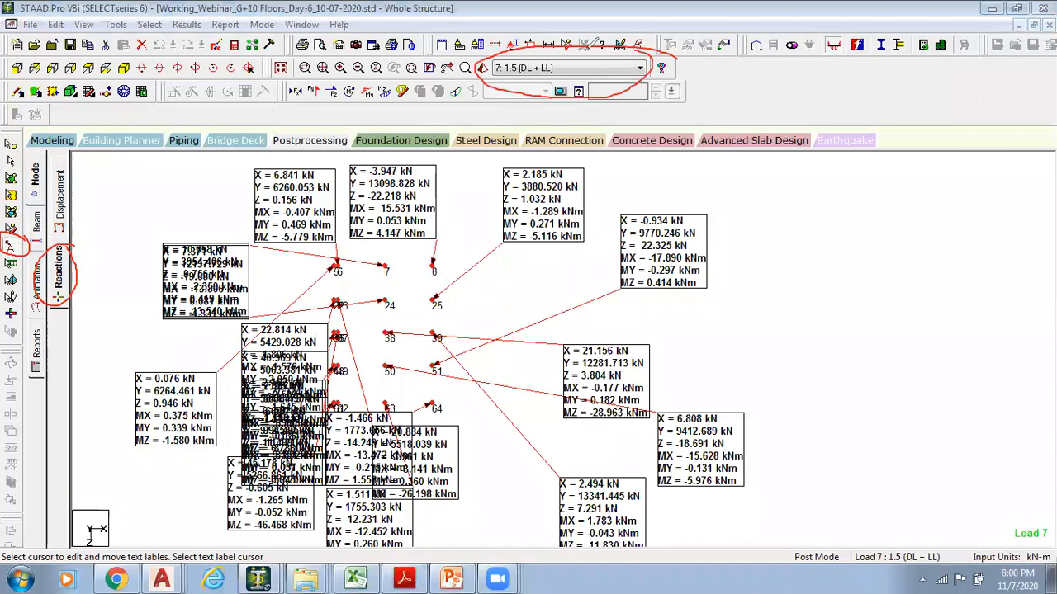
click(538, 67)
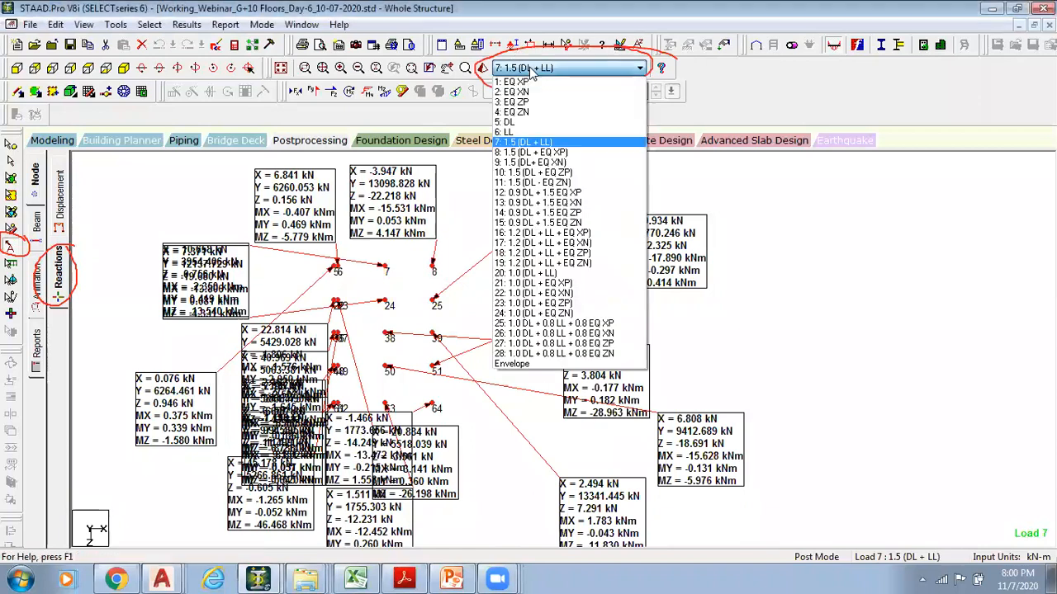
click(567, 173)
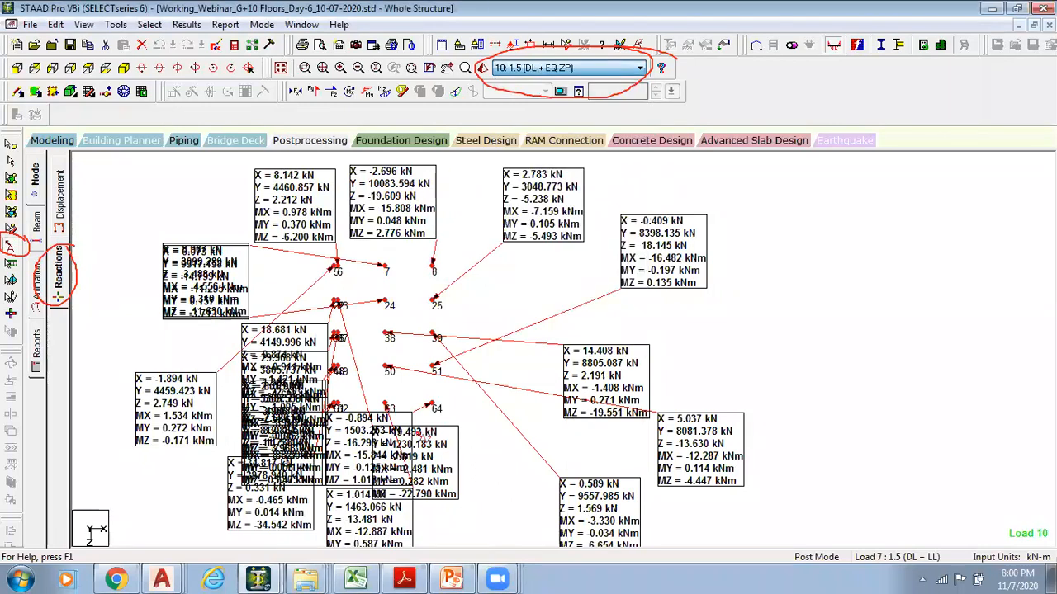
click(726, 374)
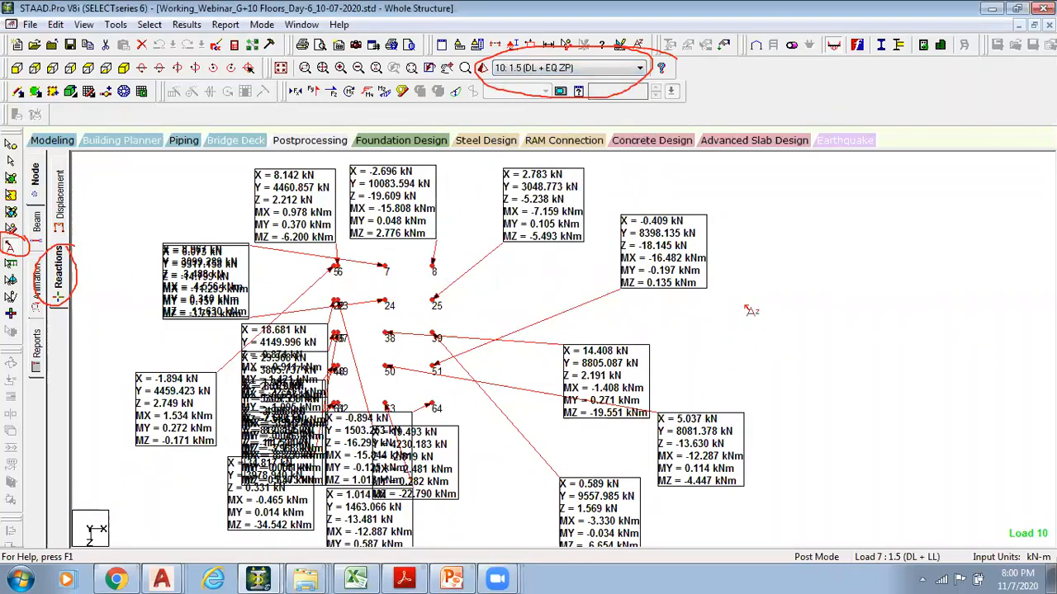
right_click(773, 357)
click(651, 338)
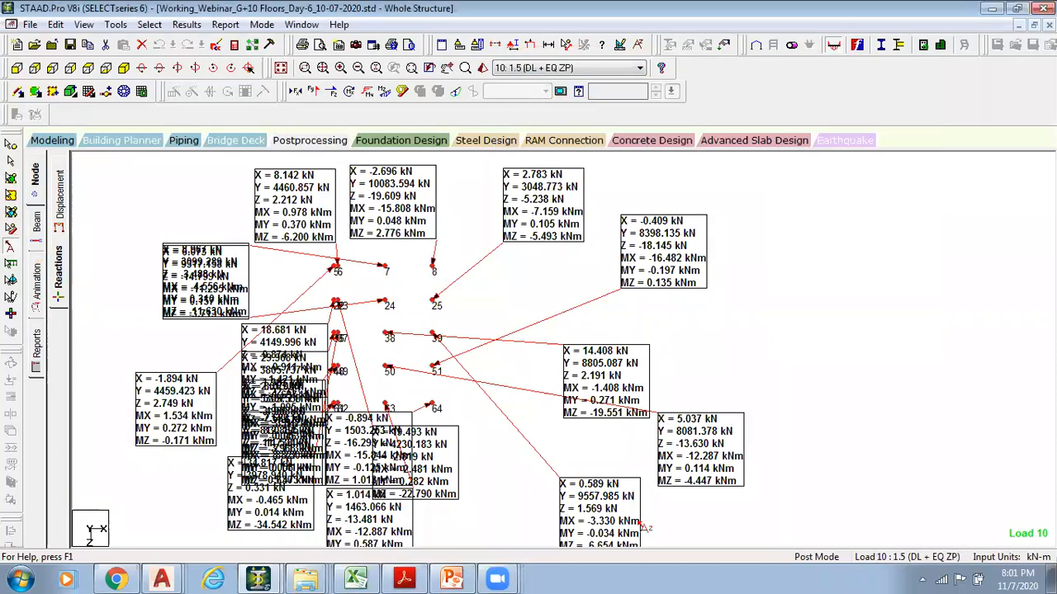
Display the whole structure again instead of only the selected support nodes
mouse_move(73, 124)
mouse_down()
mouse_move(18, 141)
mouse_move(78, 137)
mouse_move(70, 120)
mouse_up()
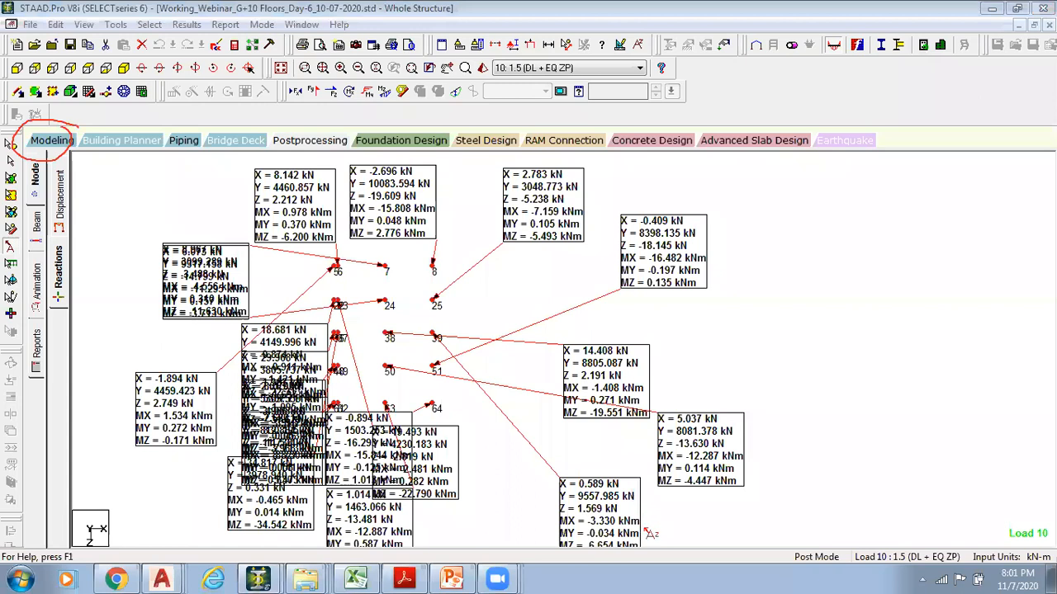
drag(275, 79, 291, 55)
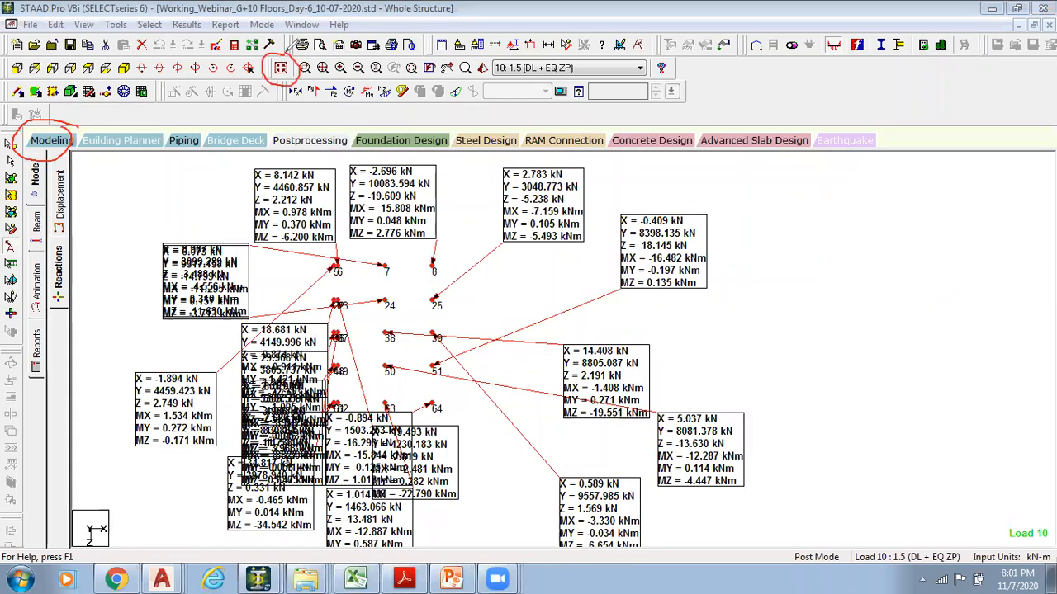
click(281, 68)
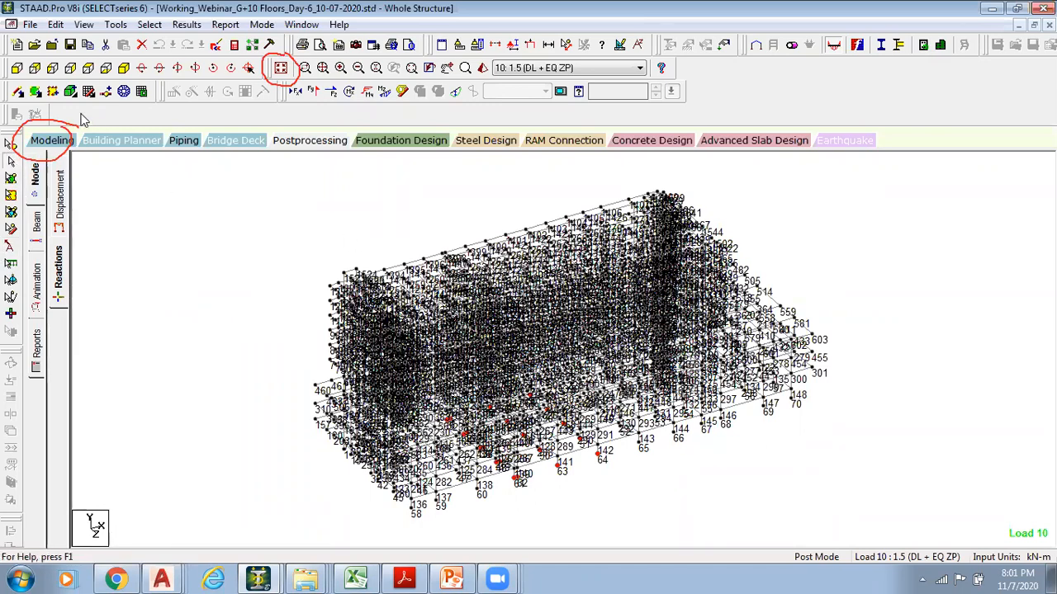
Try selecting the nodes with a window around the whole plan, and check the selection in an isometric view
click(11, 146)
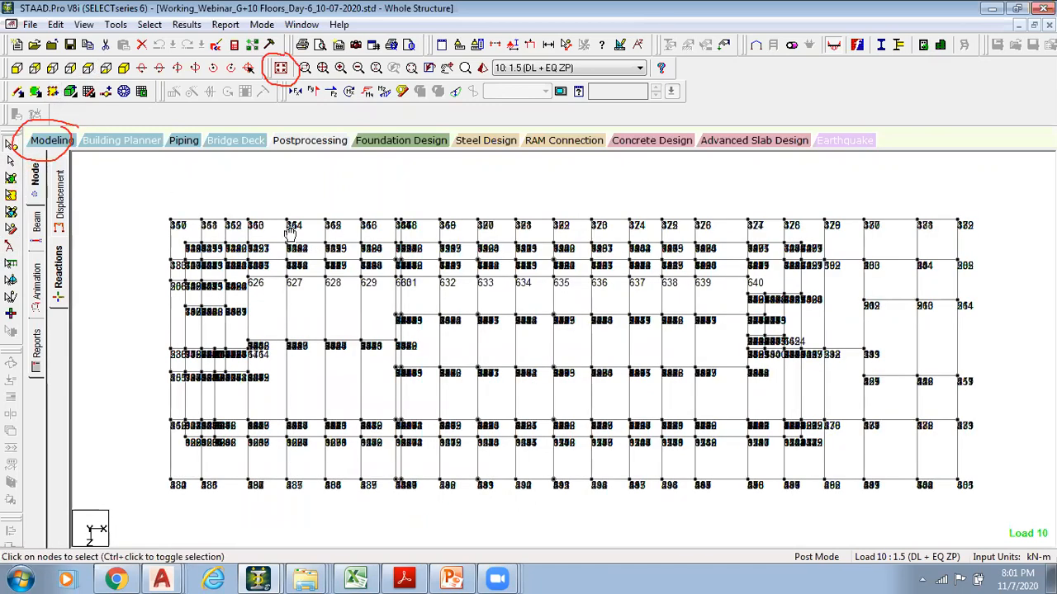
drag(216, 161, 892, 467)
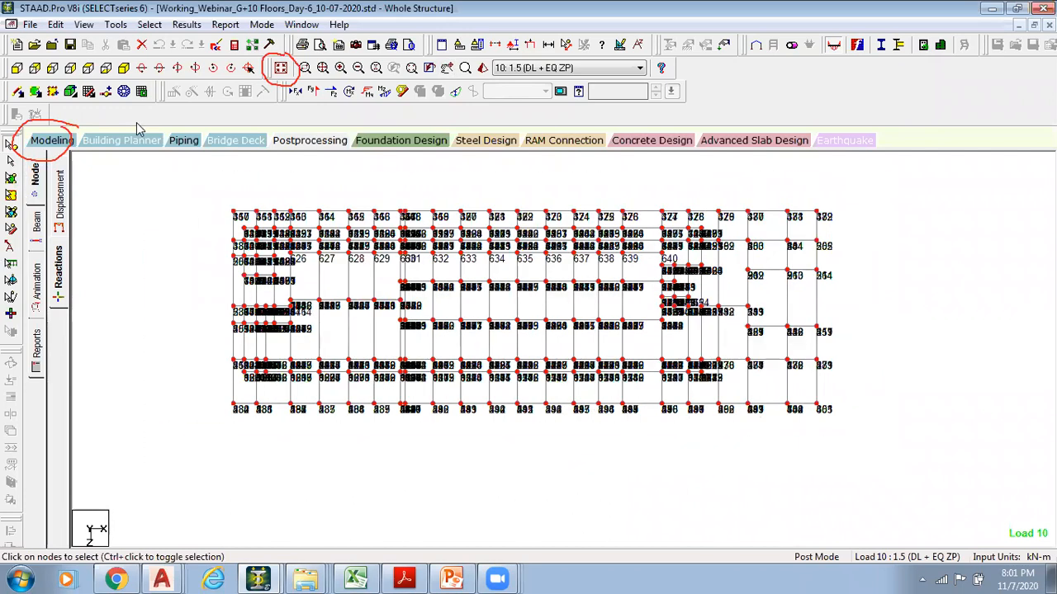
click(123, 68)
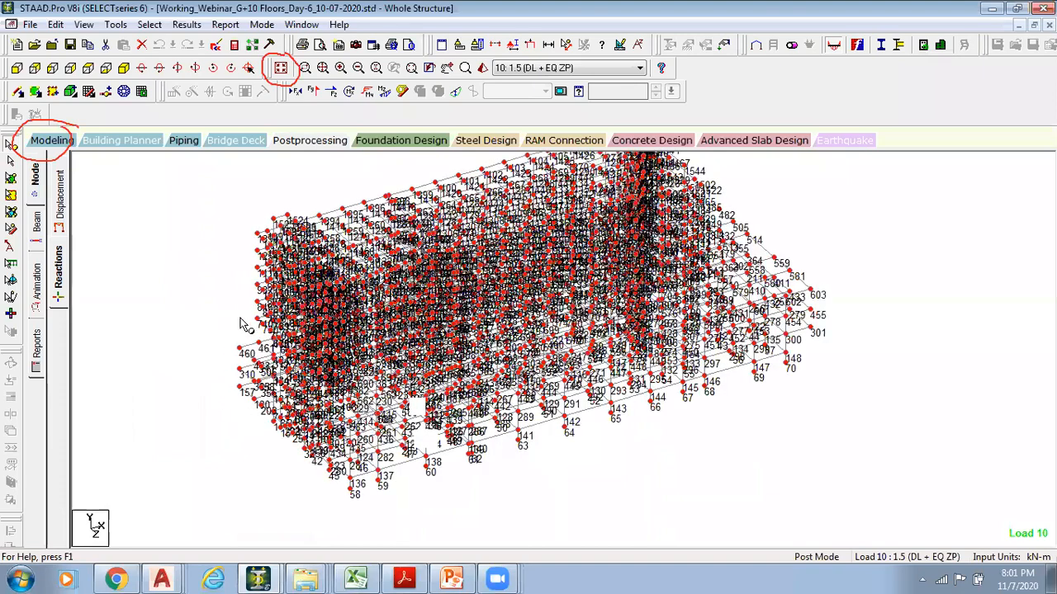
Isolate the lowest row of support nodes using the front view, and show only these nodes in plan
click(16, 67)
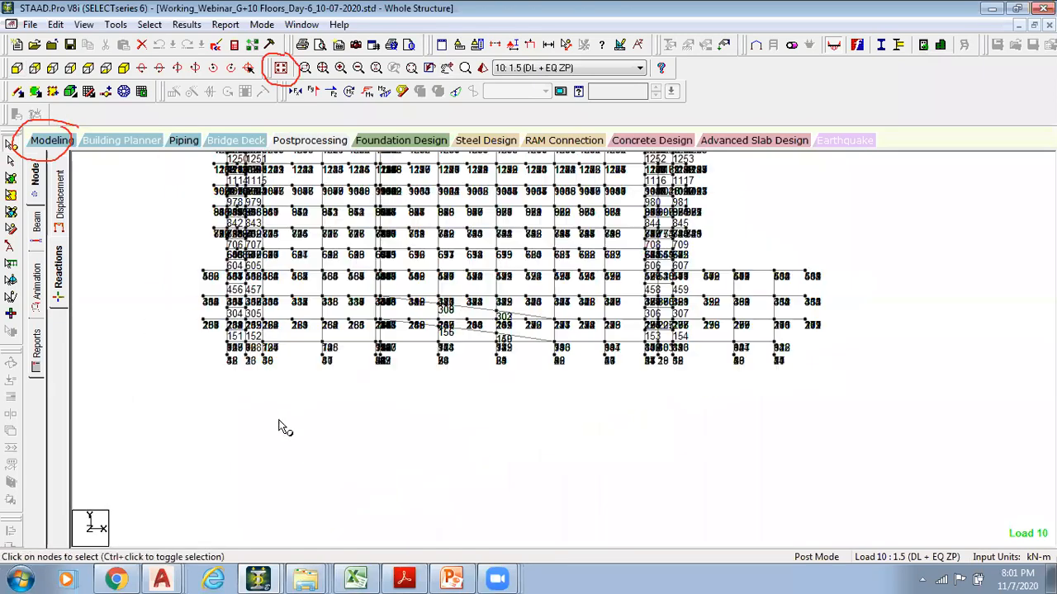
drag(140, 386, 636, 456)
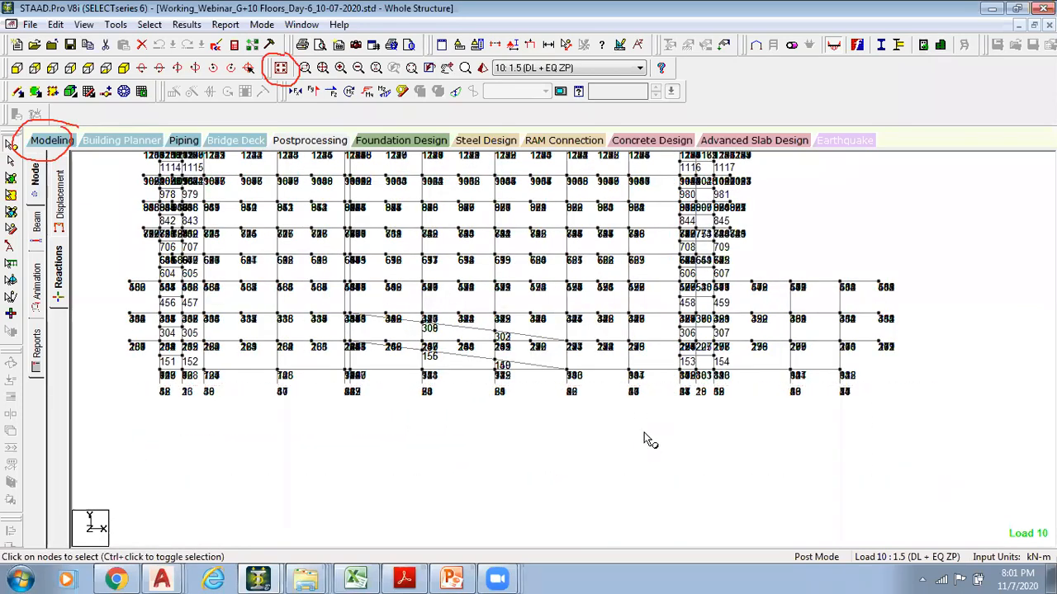
key(alt+v)
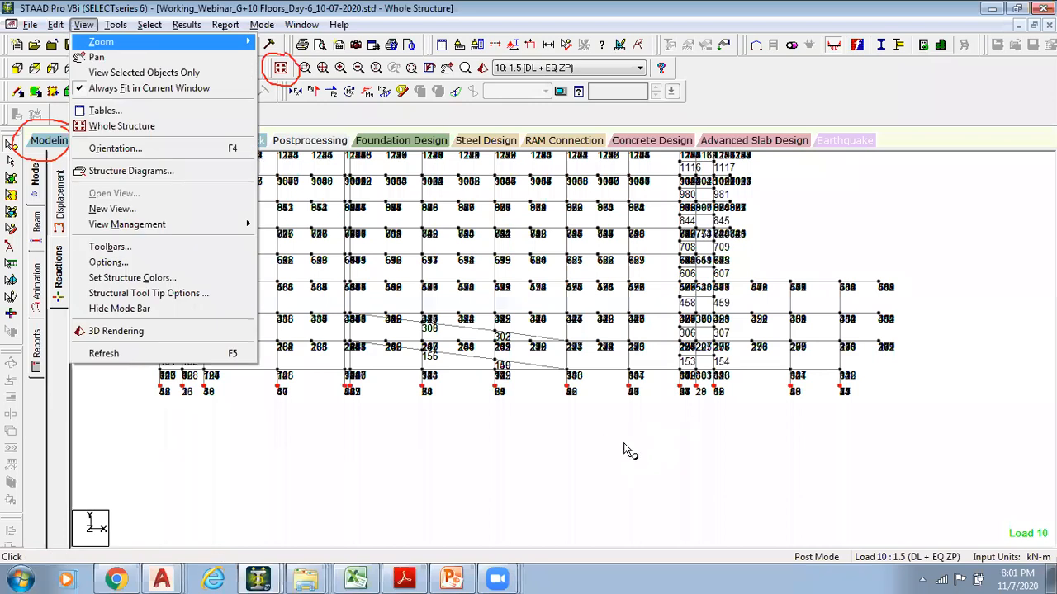
key(v)
click(88, 70)
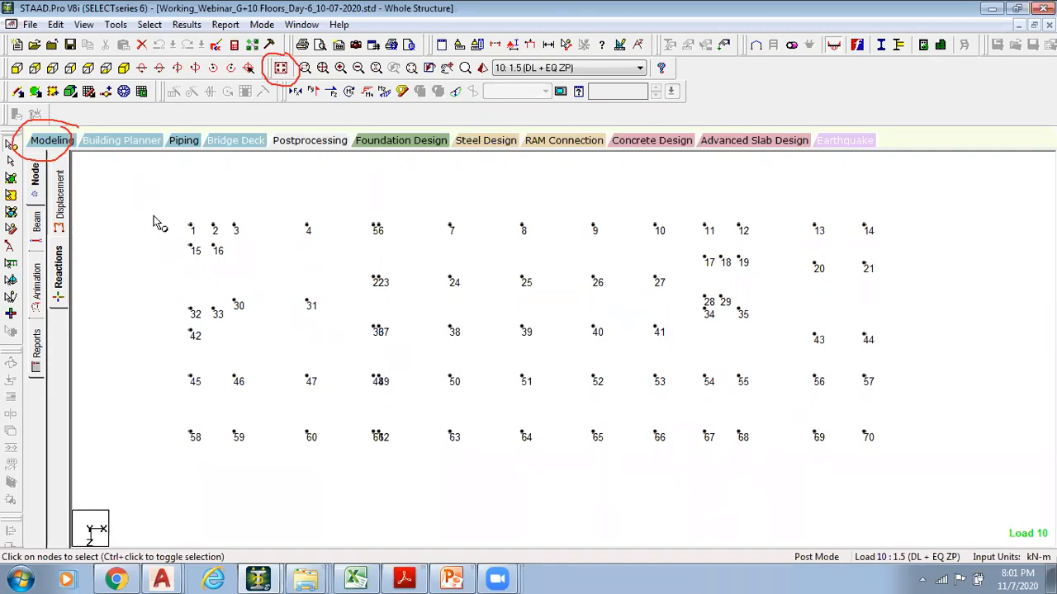
Examine the order of the node numbers on the base plan, along the upper row and at the corner nodes 14 and 70
click(189, 225)
scroll(455, 305, down, 1)
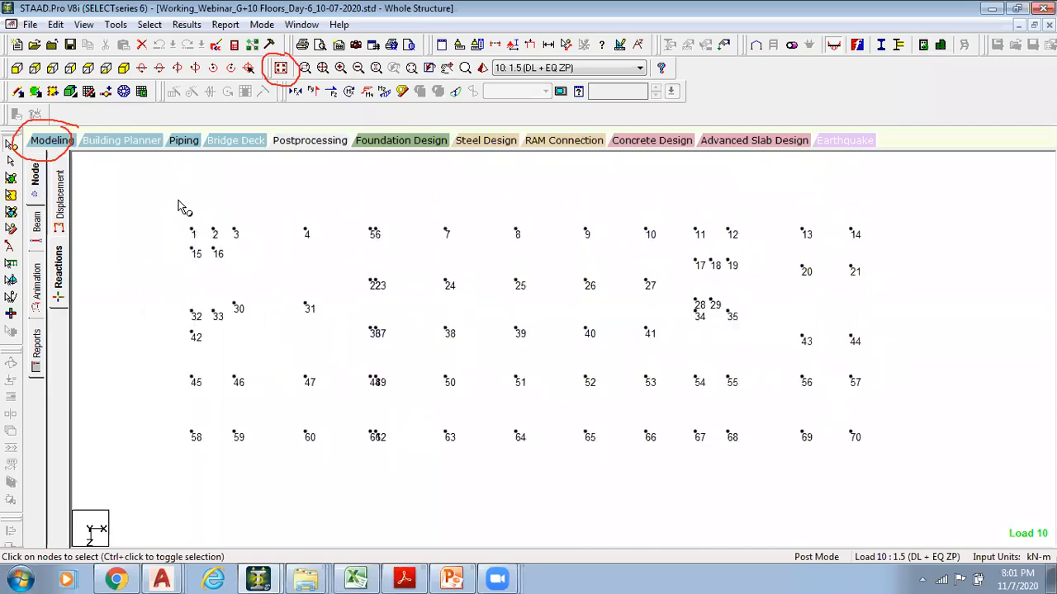
drag(182, 201, 702, 222)
middle_drag(341, 342, 415, 329)
scroll(496, 355, down, 1)
middle_drag(575, 375, 434, 342)
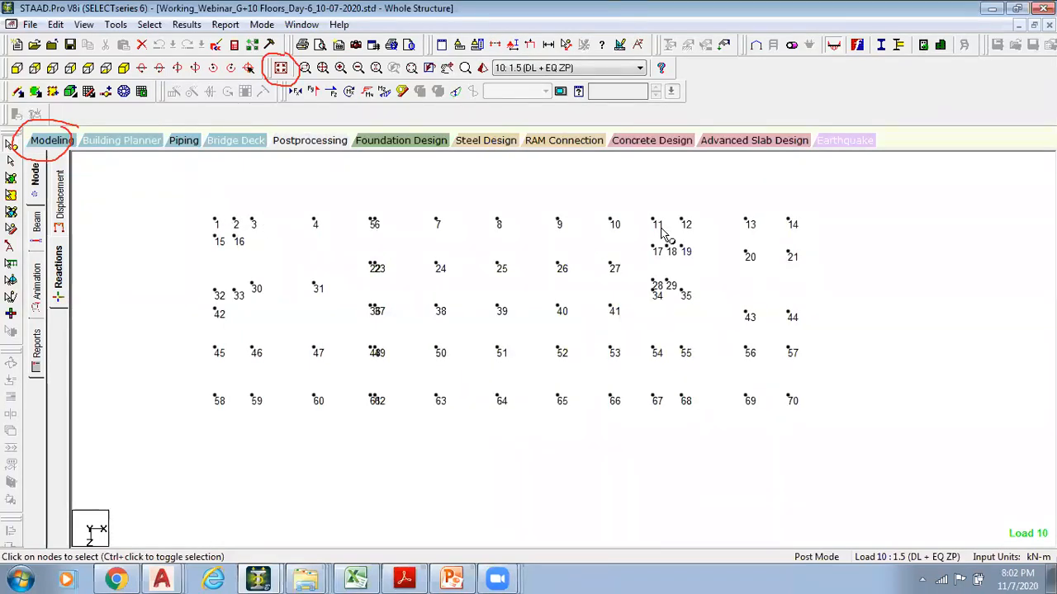
drag(781, 204, 813, 242)
click(208, 251)
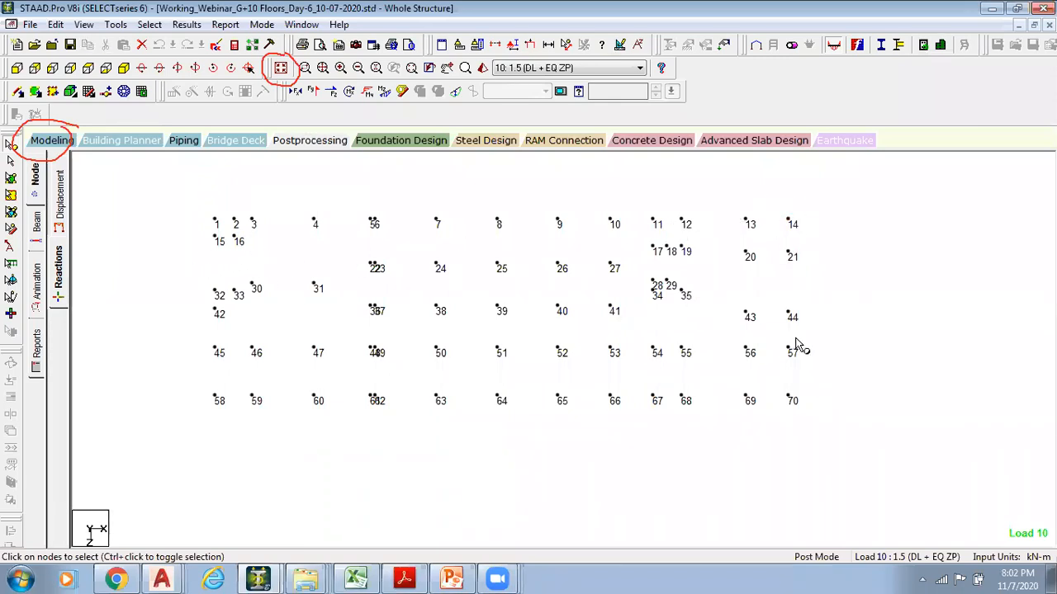
drag(776, 380, 810, 421)
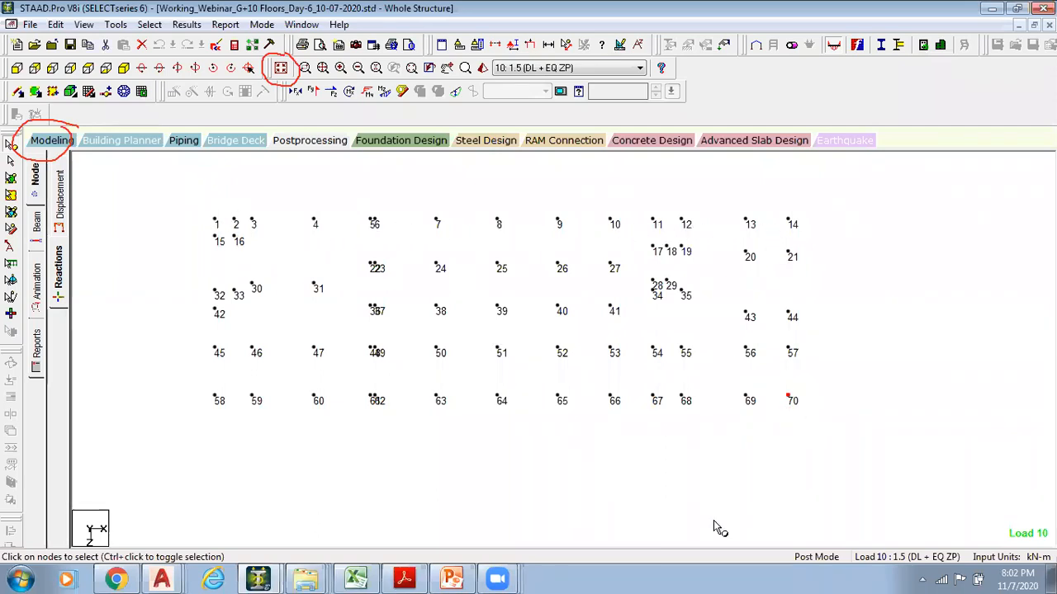
Annotate the base plan with X, Y and Z axis marks, arrows and strokes showing the numbering directions
mouse_move(110, 173)
mouse_down()
mouse_move(268, 173)
mouse_move(241, 196)
mouse_up()
drag(314, 171, 287, 204)
drag(285, 175, 328, 197)
drag(111, 175, 115, 278)
drag(95, 249, 130, 256)
mouse_move(109, 300)
mouse_down()
mouse_move(169, 289)
mouse_move(198, 332)
mouse_up()
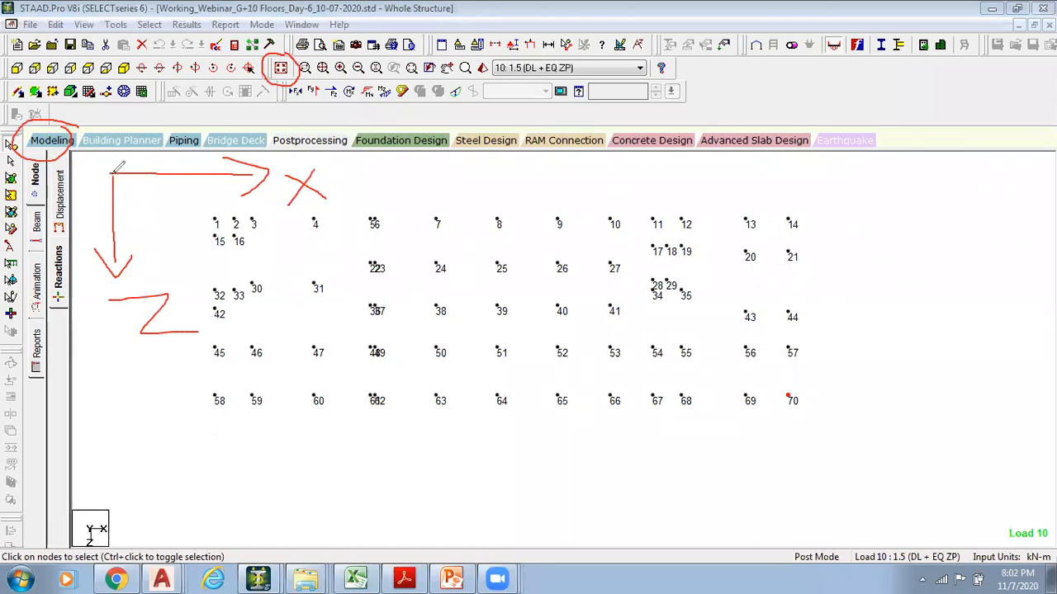
drag(129, 192, 141, 197)
drag(201, 199, 218, 419)
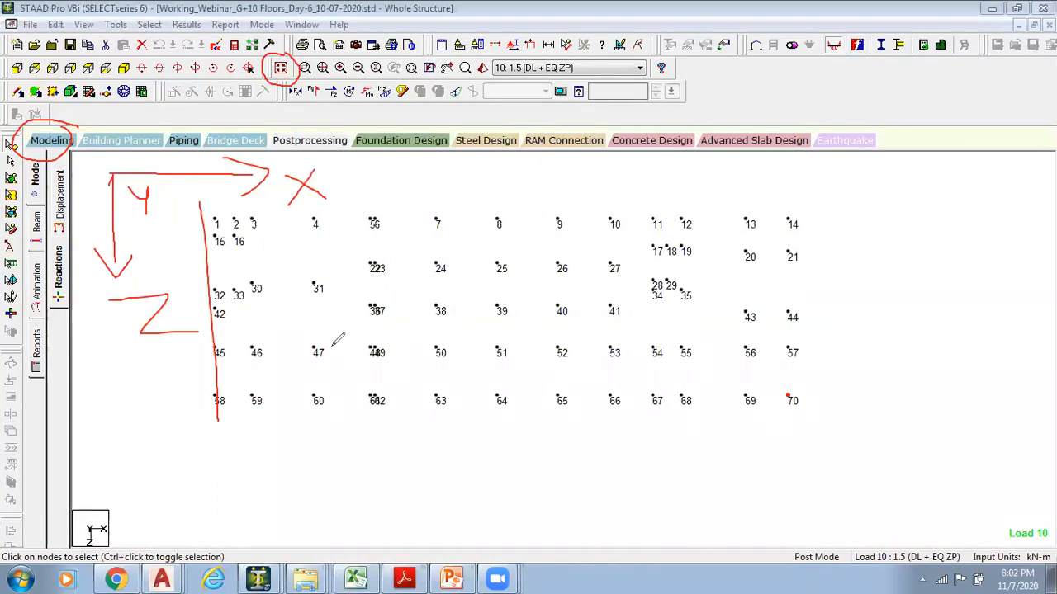
drag(320, 207, 637, 212)
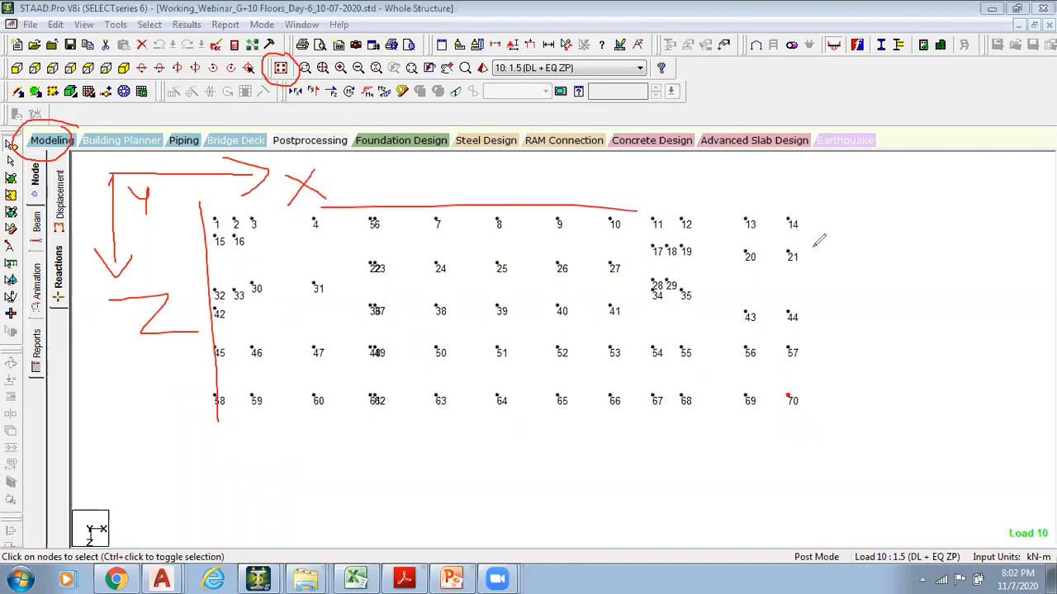
drag(201, 216, 205, 419)
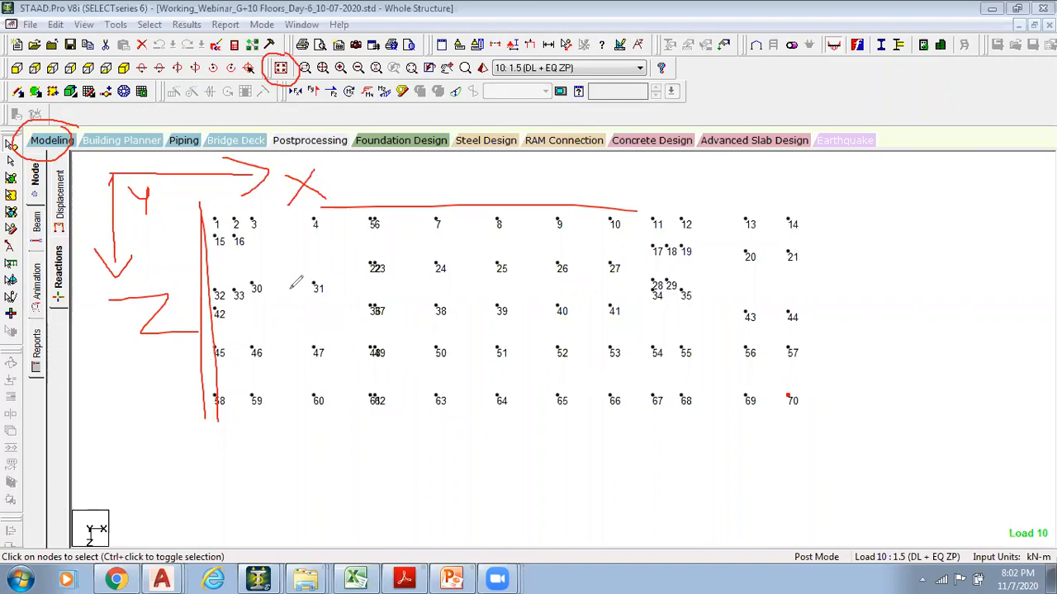
drag(274, 222, 335, 224)
drag(402, 232, 525, 236)
drag(615, 235, 710, 237)
drag(873, 217, 869, 221)
drag(869, 188, 906, 217)
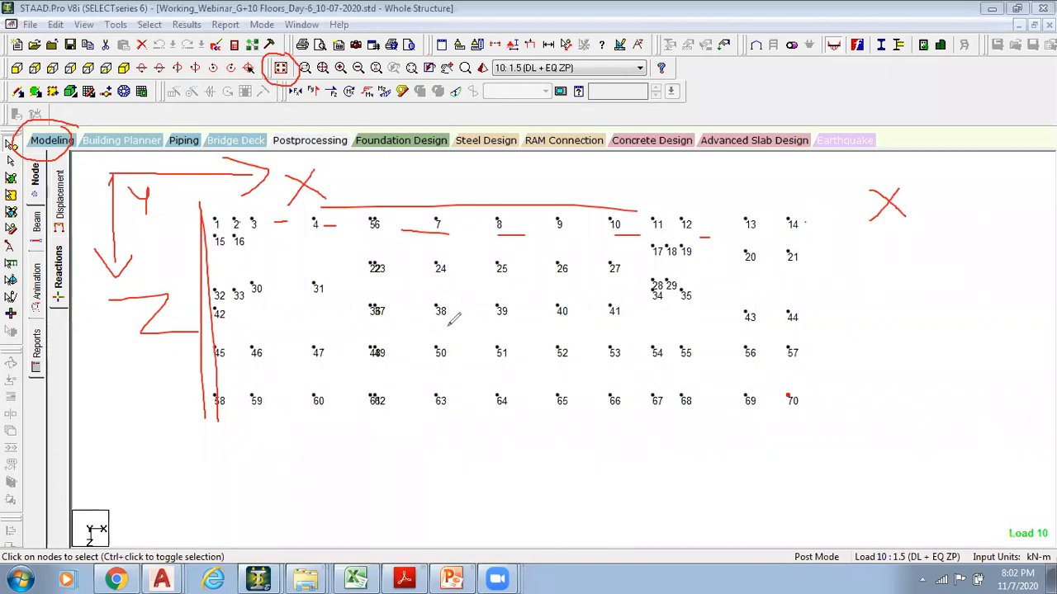
mouse_move(170, 206)
mouse_down()
mouse_move(170, 262)
mouse_move(172, 248)
mouse_up()
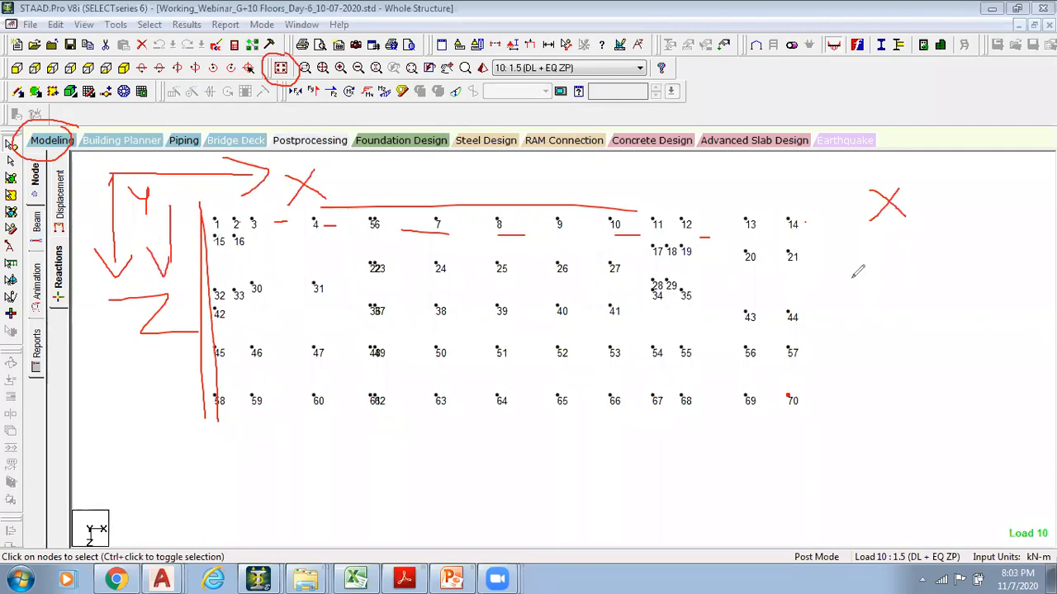
Write the sort order 1 Y, 2 Z, 3 X beside the plan, and clear all the annotations
mouse_move(863, 244)
mouse_down()
mouse_move(911, 239)
mouse_move(895, 265)
mouse_move(925, 265)
mouse_up()
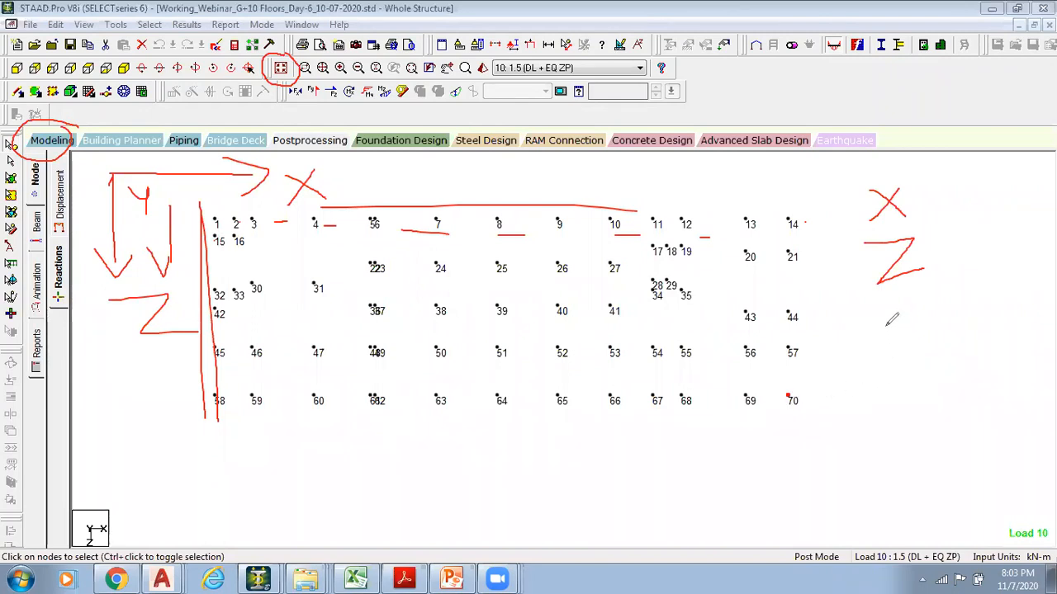
mouse_move(877, 312)
mouse_down()
mouse_move(913, 330)
mouse_move(899, 383)
mouse_up()
mouse_move(917, 175)
mouse_down()
mouse_move(962, 249)
mouse_move(959, 330)
mouse_move(935, 357)
mouse_up()
mouse_move(989, 173)
mouse_down()
mouse_move(1009, 189)
mouse_move(1005, 281)
mouse_move(1030, 277)
mouse_up()
mouse_move(1024, 322)
mouse_down()
mouse_move(1003, 359)
mouse_move(1022, 353)
mouse_up()
mouse_move(846, 355)
mouse_down()
mouse_move(812, 309)
mouse_move(845, 361)
mouse_move(829, 310)
mouse_up()
mouse_move(820, 245)
mouse_down()
mouse_move(842, 263)
mouse_move(802, 277)
mouse_move(835, 240)
mouse_up()
mouse_move(799, 172)
mouse_down()
mouse_move(816, 177)
mouse_move(786, 198)
mouse_move(824, 172)
mouse_up()
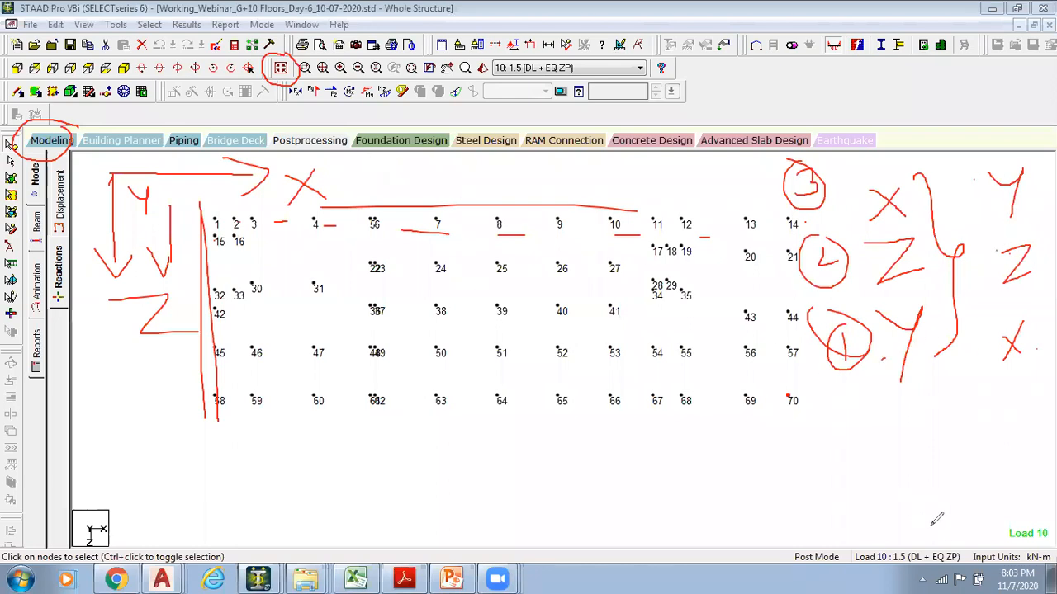
key(Escape)
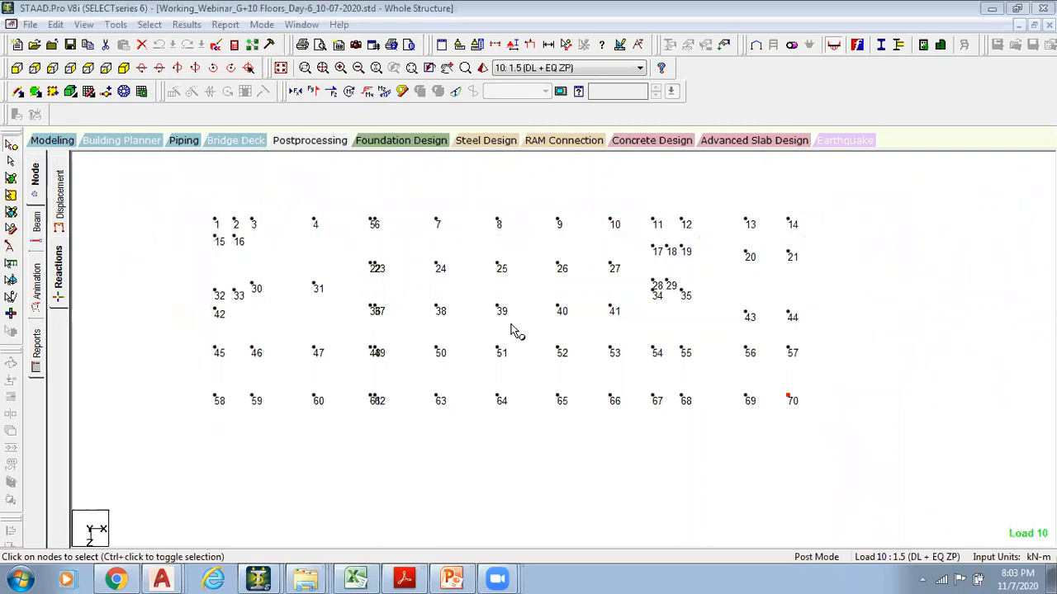
Display the whole structure in an isometric view and select all of its nodes
click(280, 68)
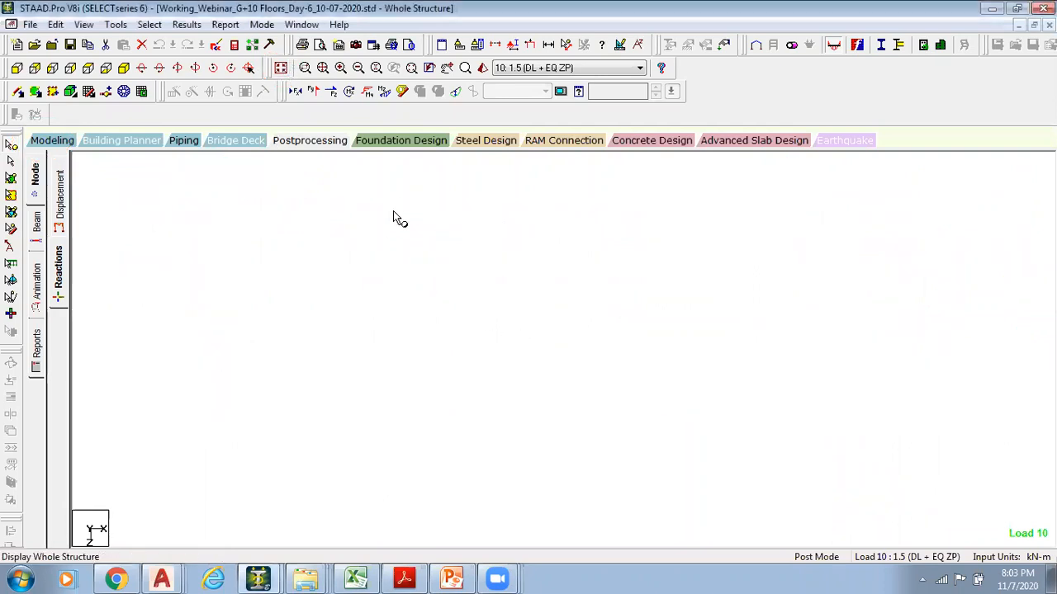
middle_drag(400, 261, 363, 232)
scroll(364, 232, down, 3)
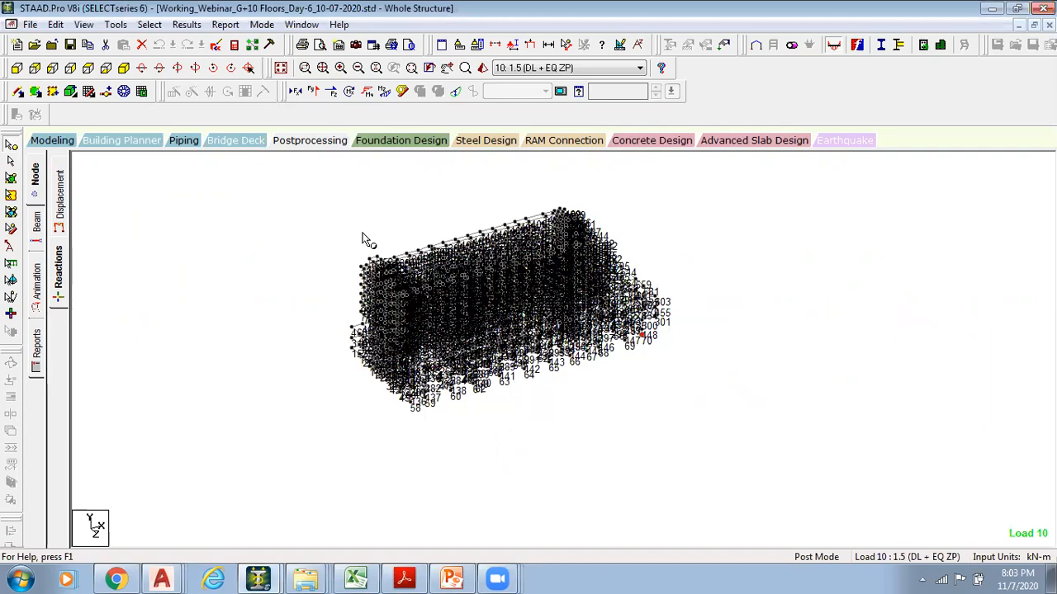
drag(698, 427, 754, 444)
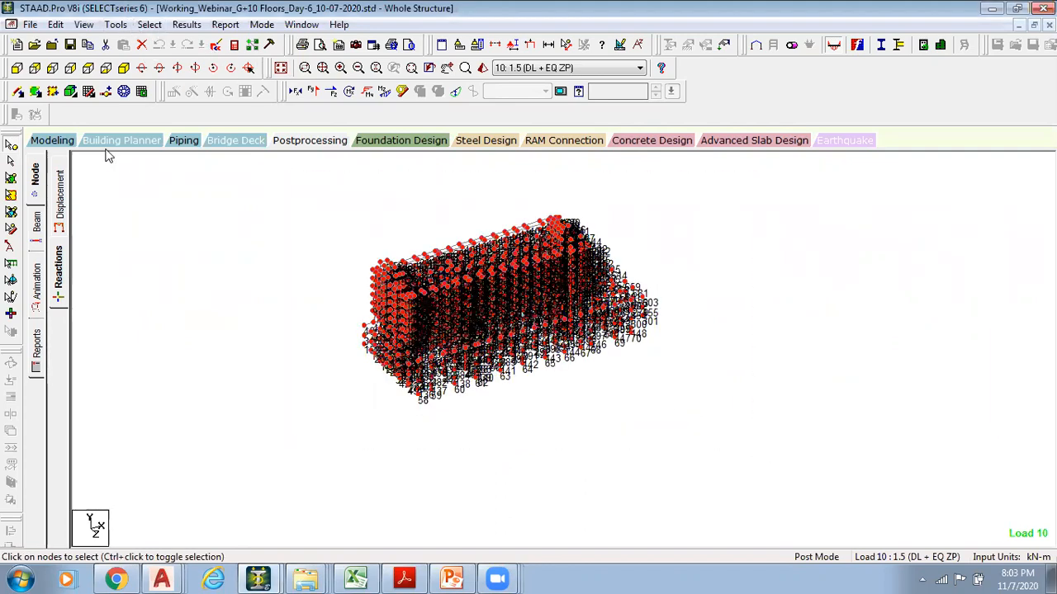
In Modeling mode, renumber the selected nodes ascending from 100, sorted by Y, Z and X coordinate in that order, and delete the result files
click(51, 141)
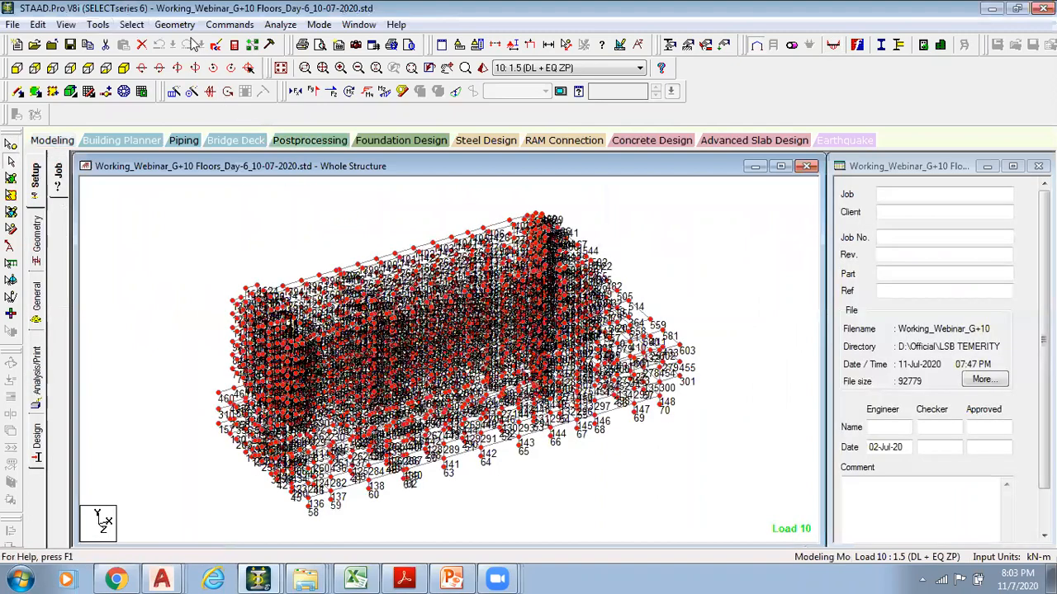
click(175, 25)
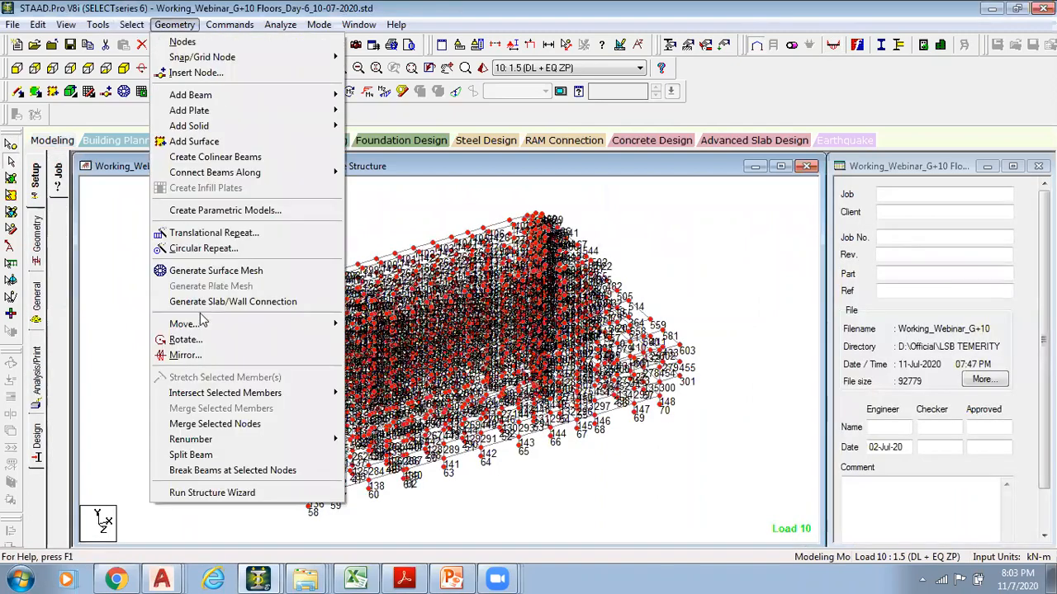
mouse_move(209, 440)
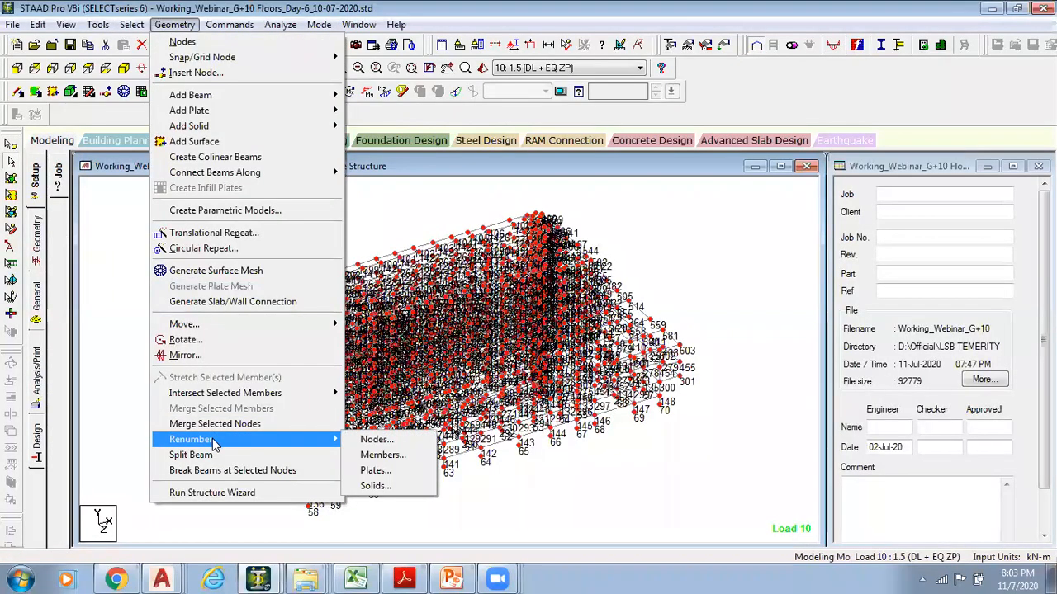
click(392, 442)
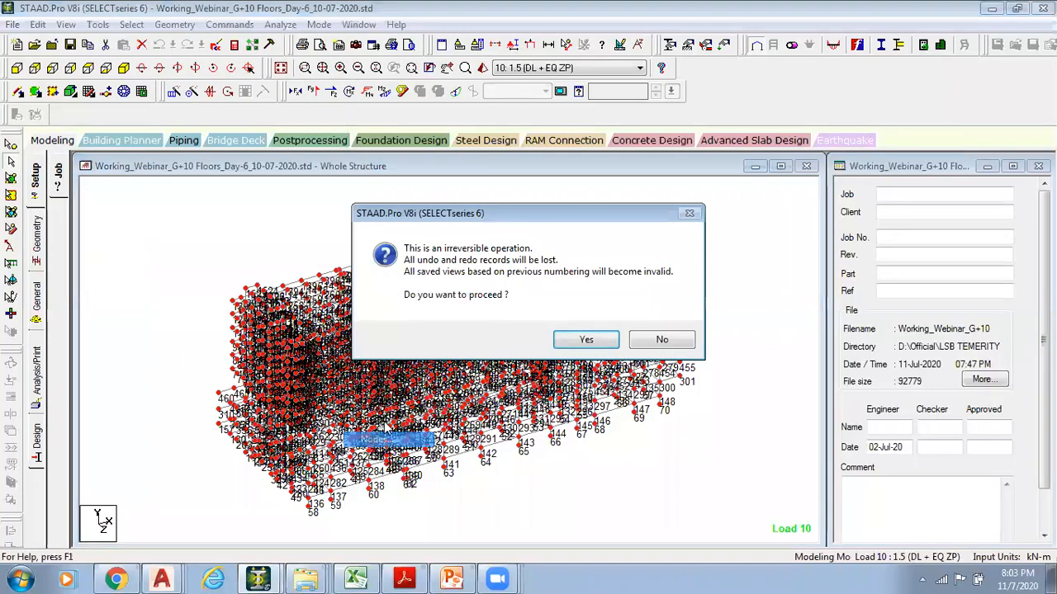
click(589, 340)
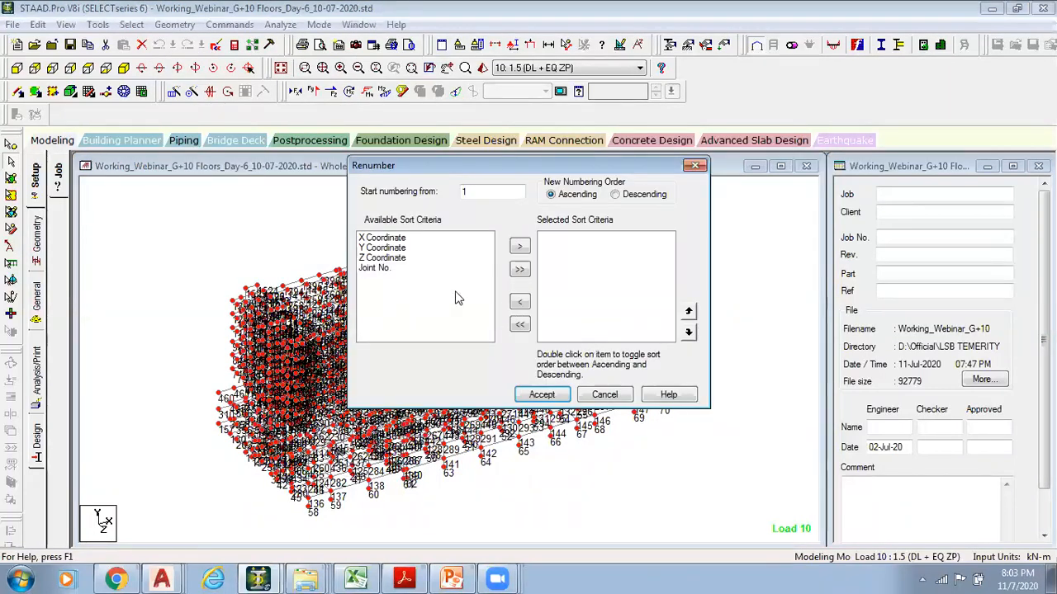
double_click(372, 248)
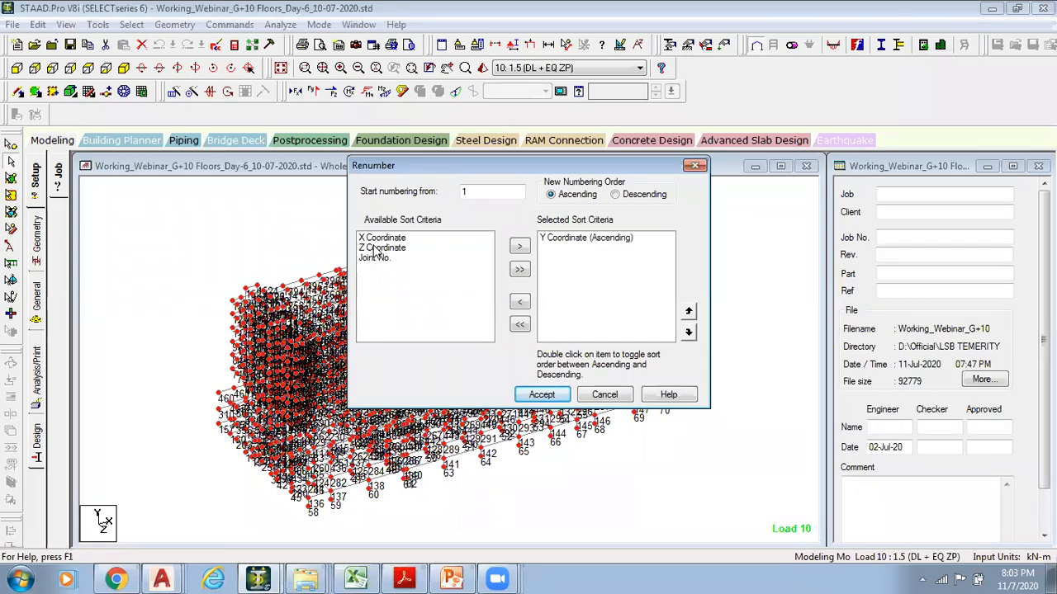
double_click(376, 248)
double_click(382, 238)
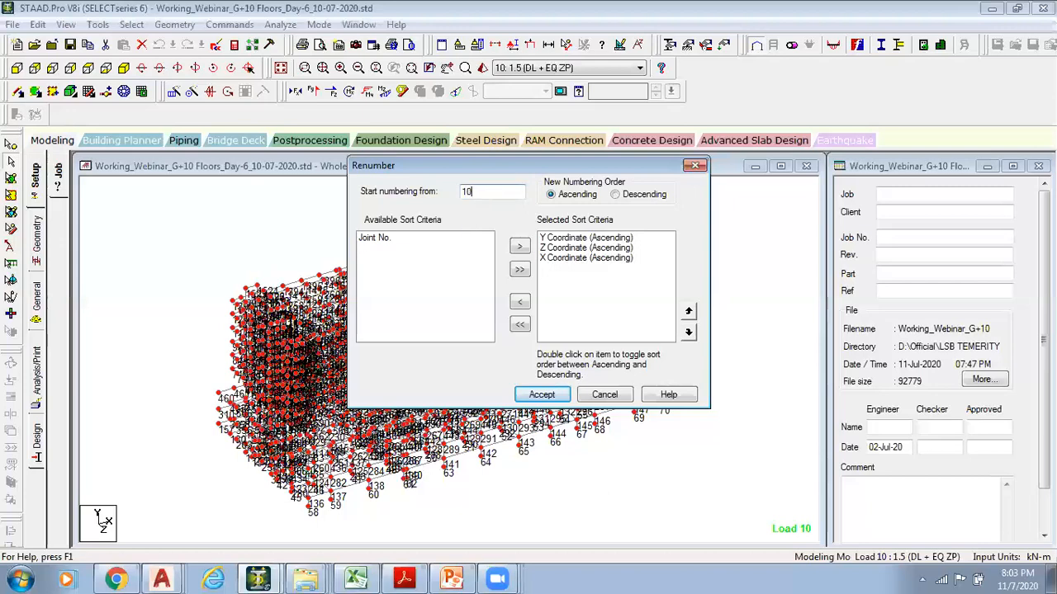
click(539, 394)
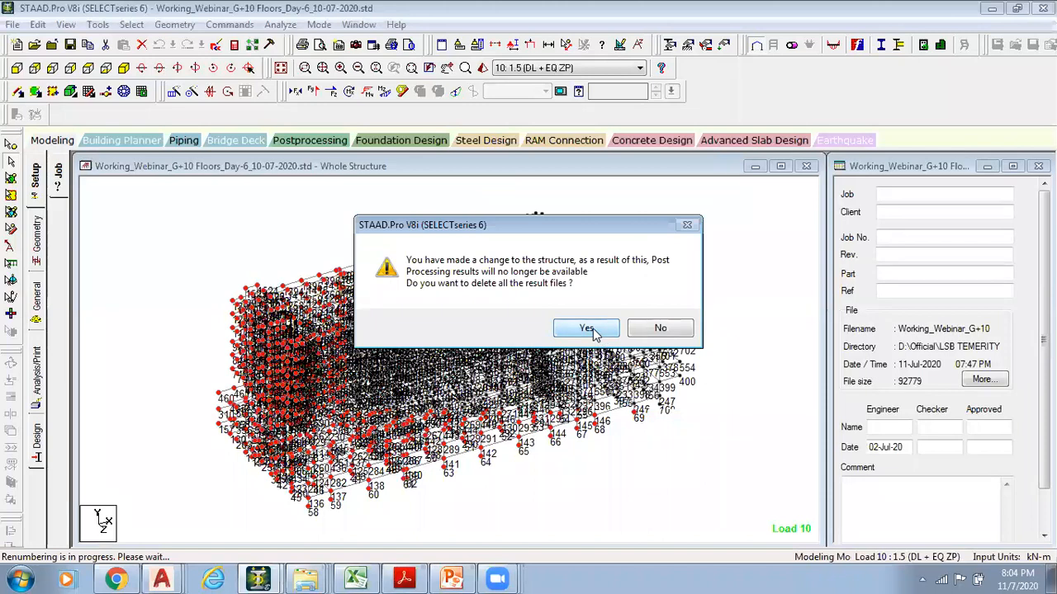
click(588, 328)
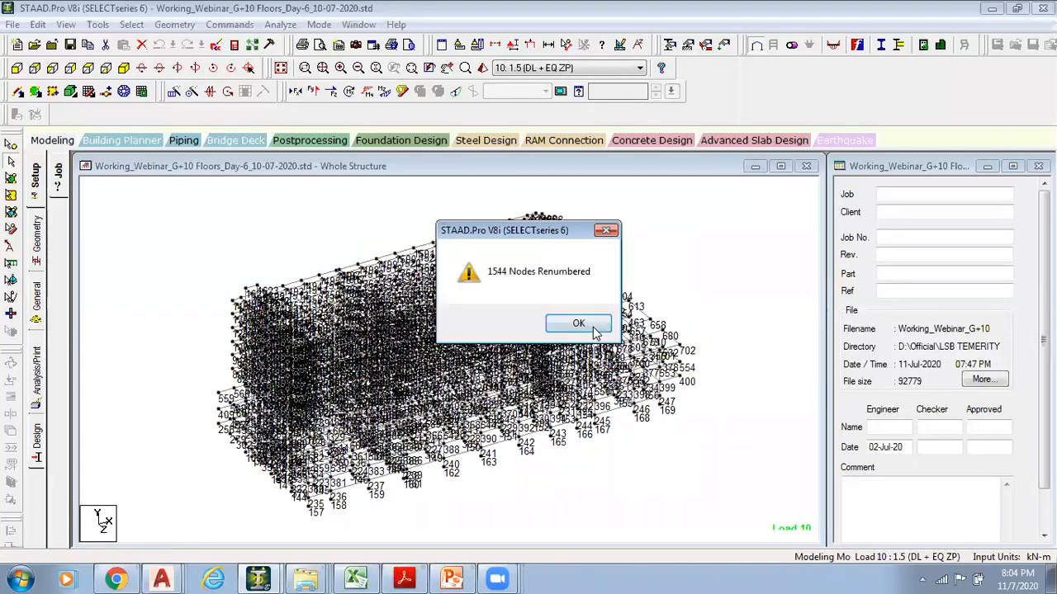
click(591, 329)
Show only the renumbered nodes at the base of the building, selected in front view, and display them in plan
click(17, 68)
middle_drag(264, 304, 237, 229)
scroll(227, 248, down, 2)
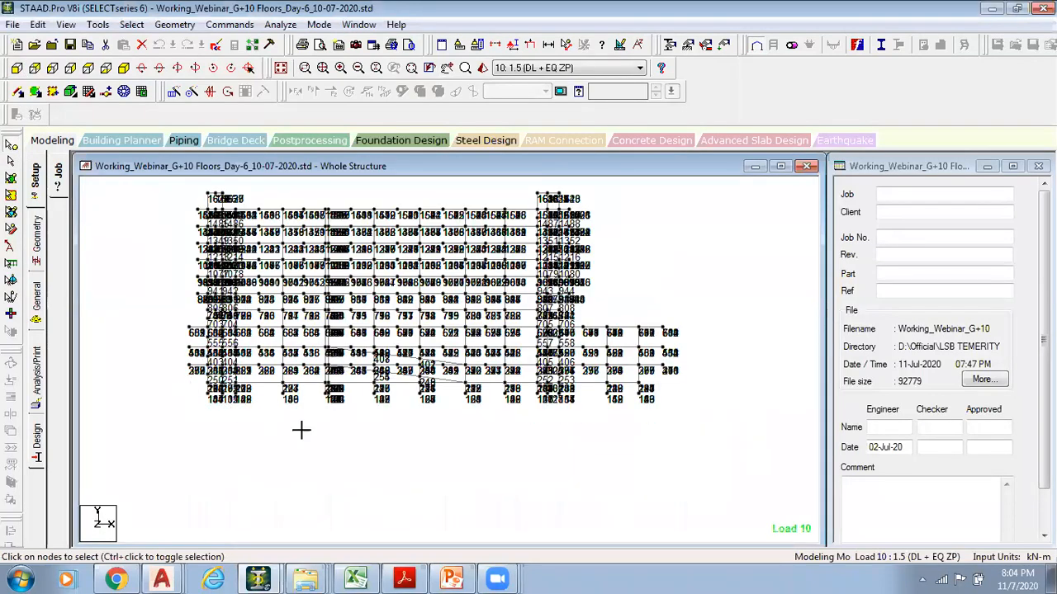
drag(738, 460, 734, 461)
key(alt+v)
key(v)
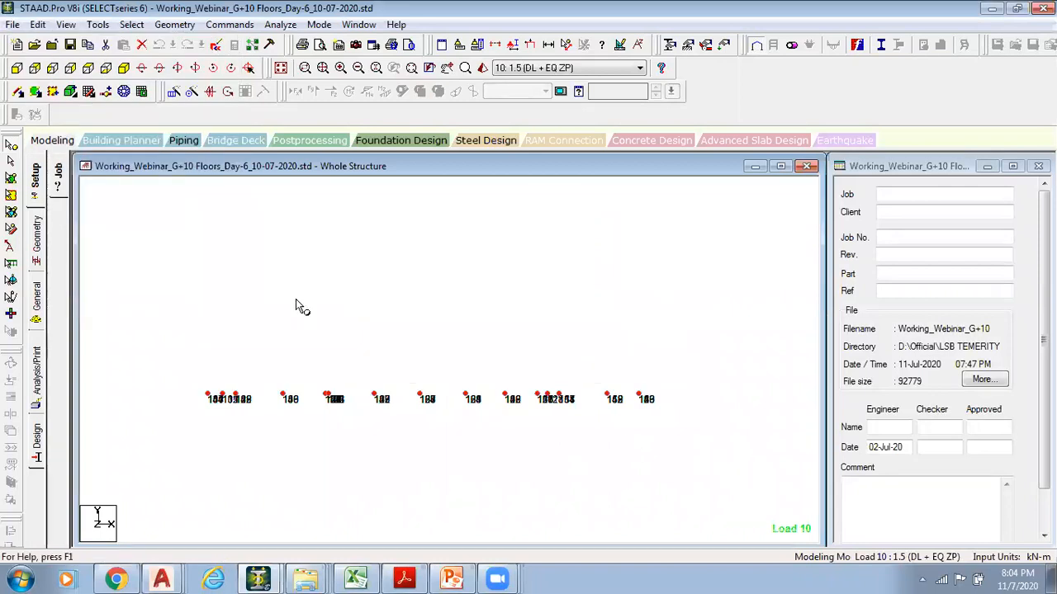
click(89, 68)
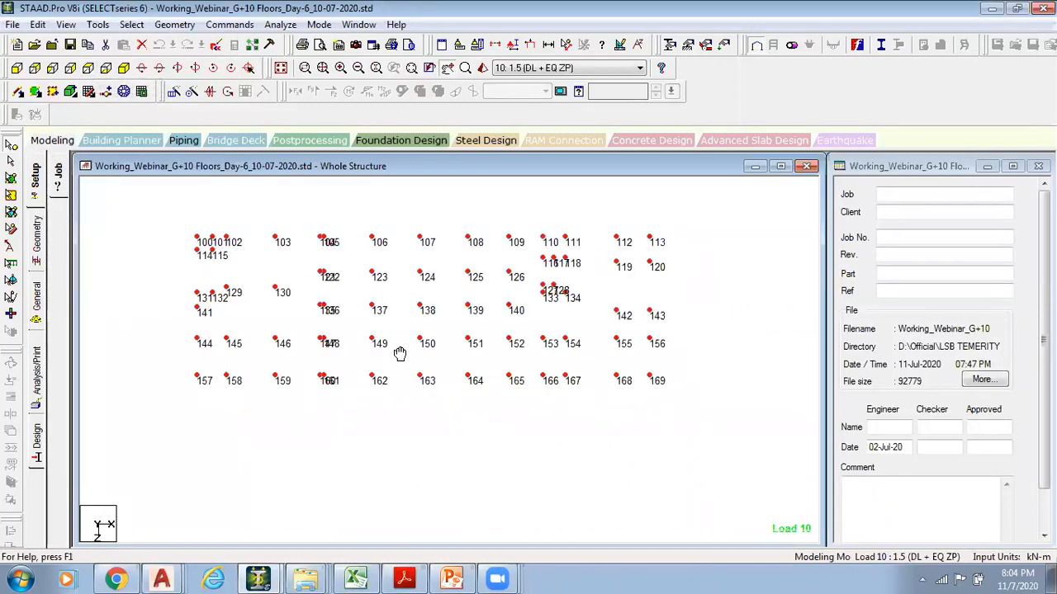
Enlarge the model window and examine the new node numbering across the base plan, from the first node to the last corner
middle_drag(265, 286, 250, 254)
click(315, 275)
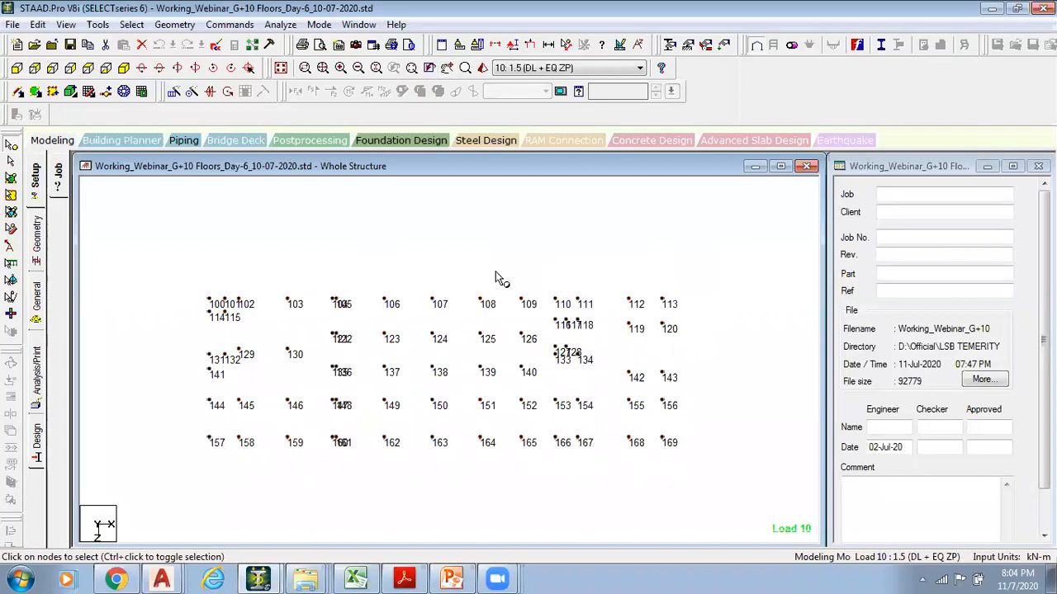
click(782, 167)
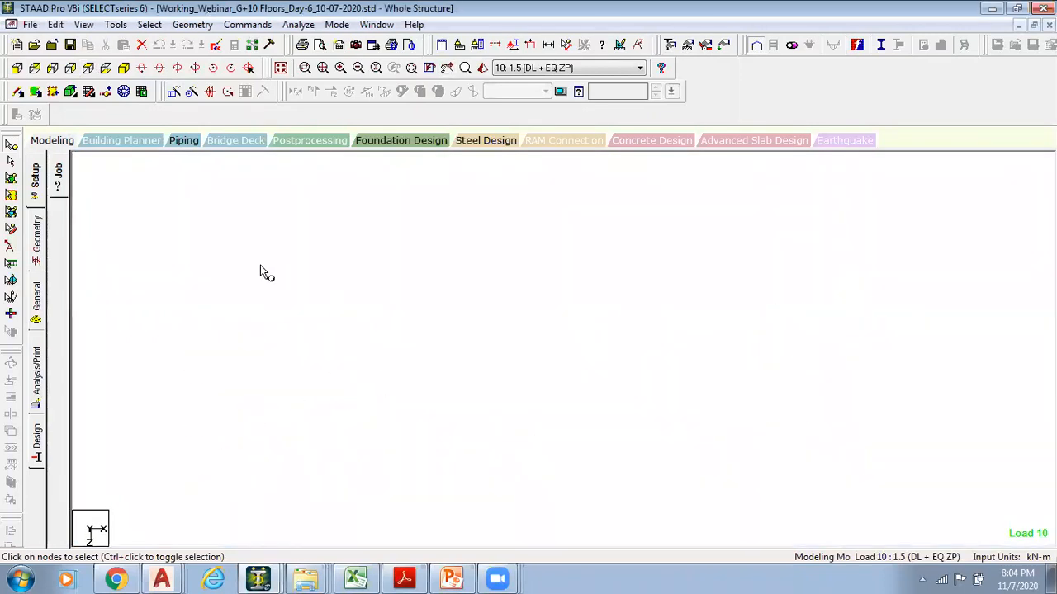
click(923, 188)
click(187, 216)
drag(906, 391, 967, 453)
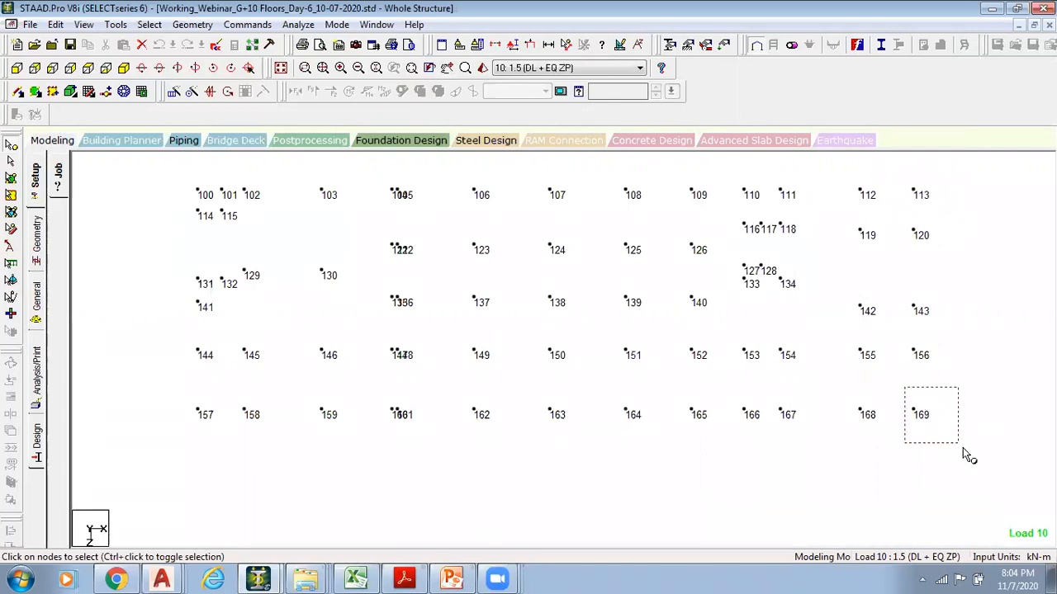
Pick out the last corner node, 169, on the base plan to check where the numbering ends
drag(897, 396, 936, 427)
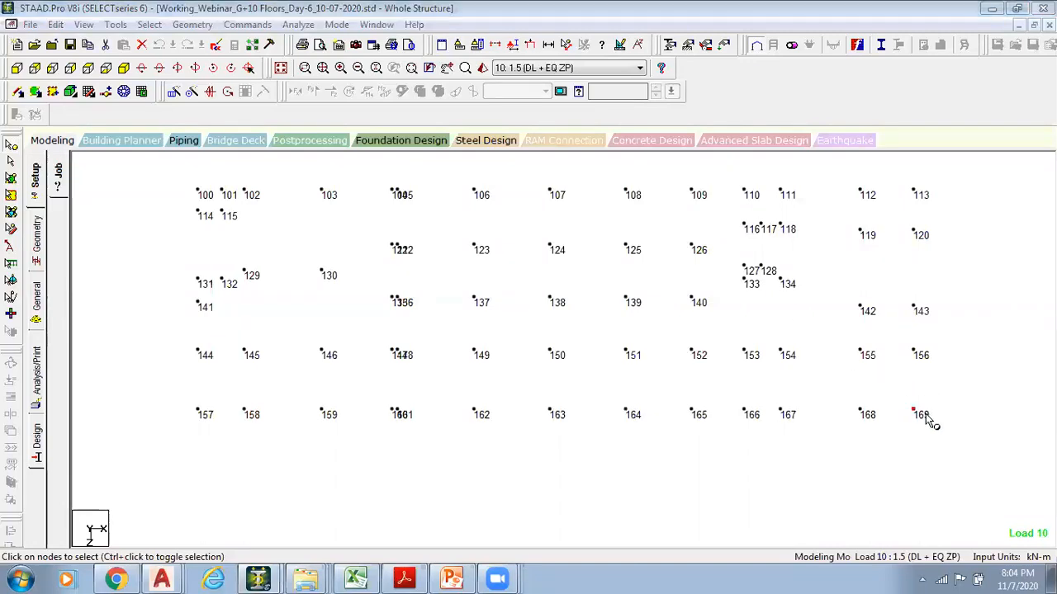
scroll(836, 414, down, 1)
scroll(834, 410, down, 1)
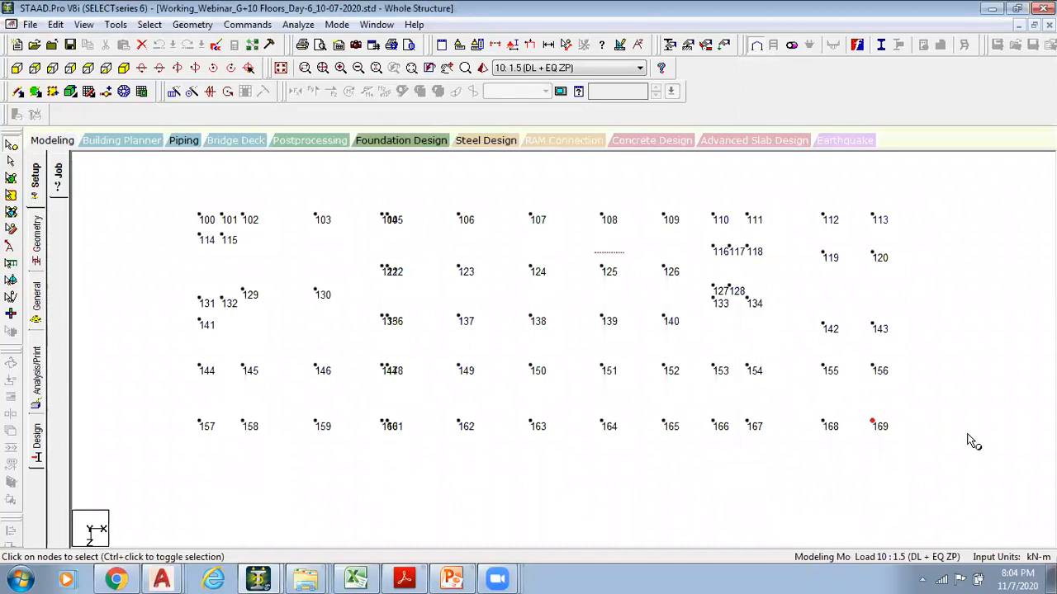
drag(871, 414, 913, 452)
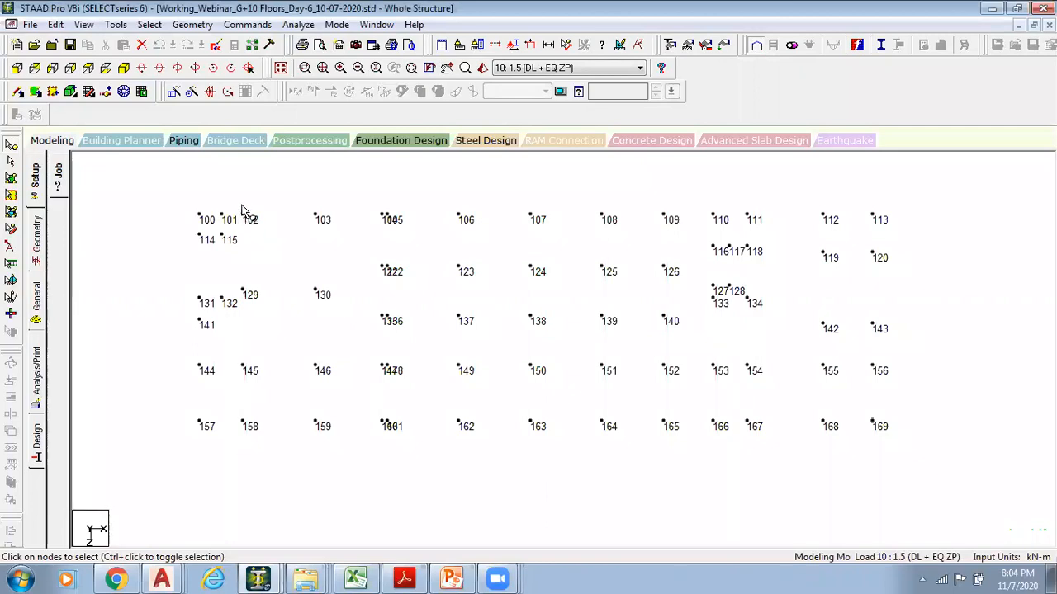
Redisplay the whole structure, select all nodes and renumber them ascending from 1, sorted by Y, Z and X coordinate in that order
click(281, 68)
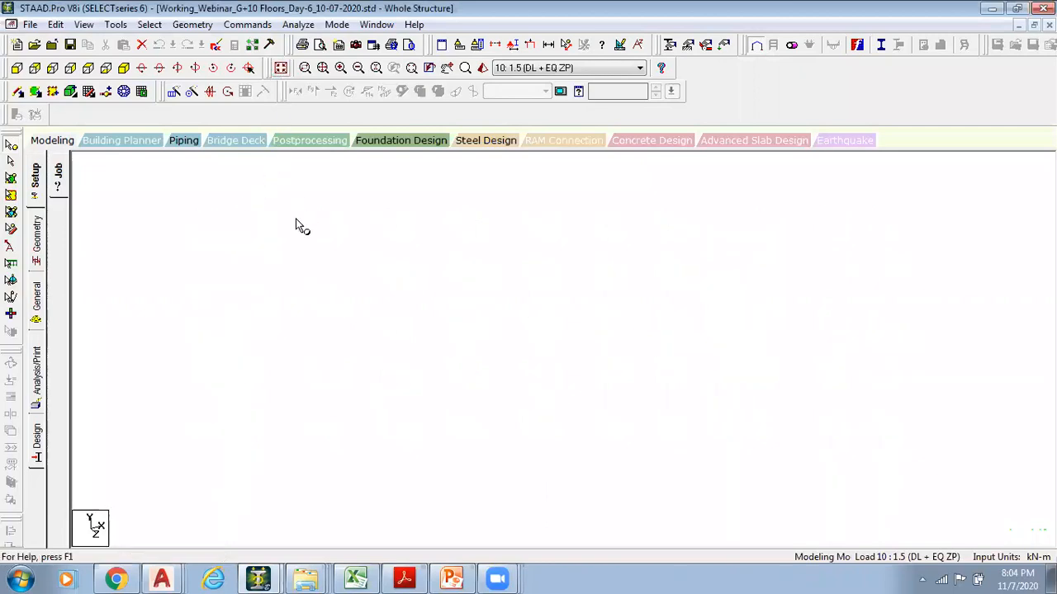
drag(300, 198, 825, 485)
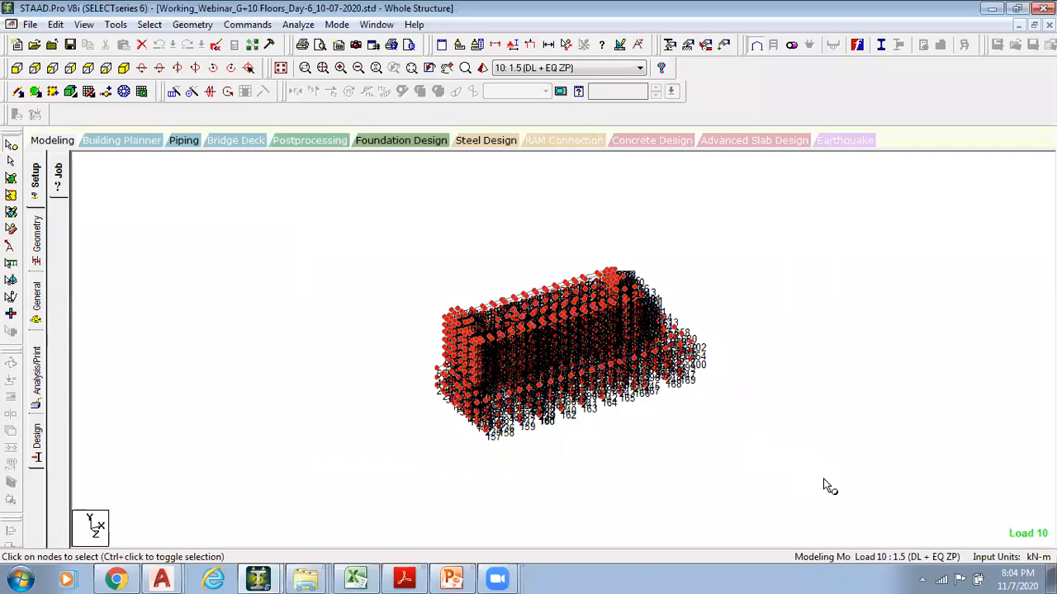
click(193, 24)
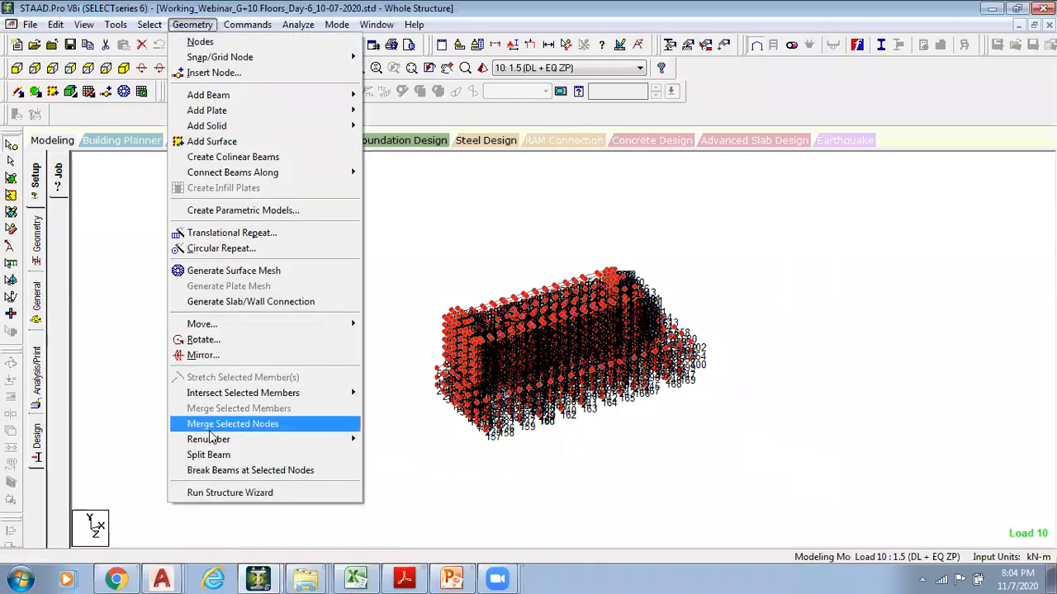
mouse_move(210, 444)
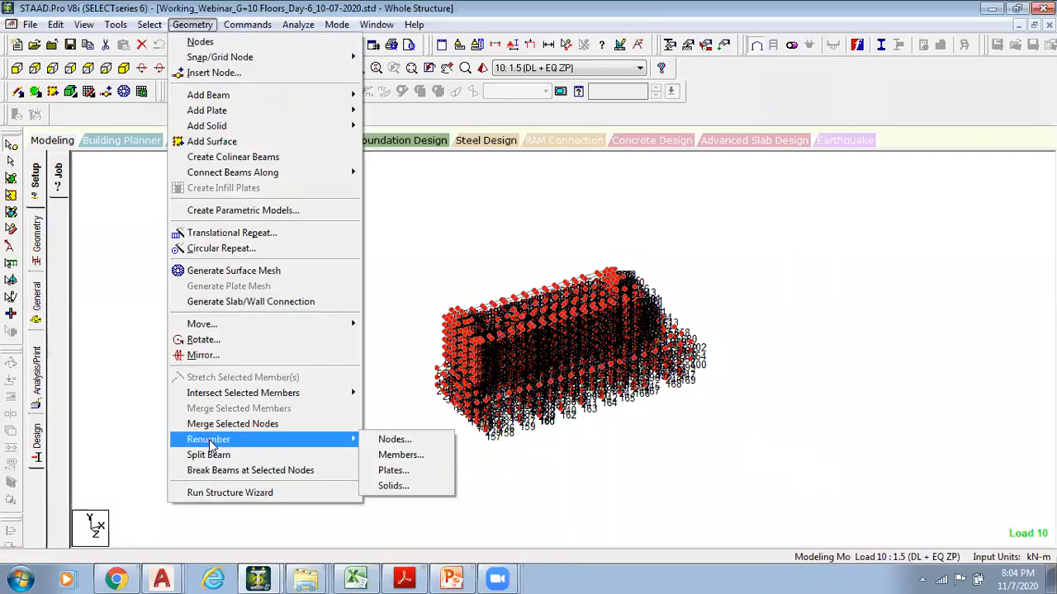
click(399, 440)
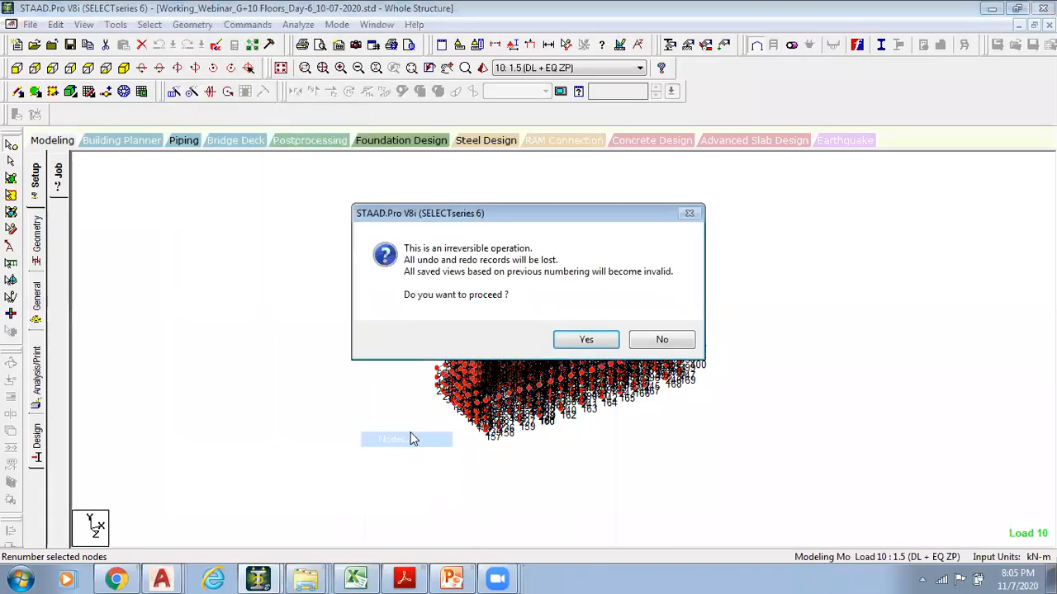
click(588, 344)
double_click(395, 247)
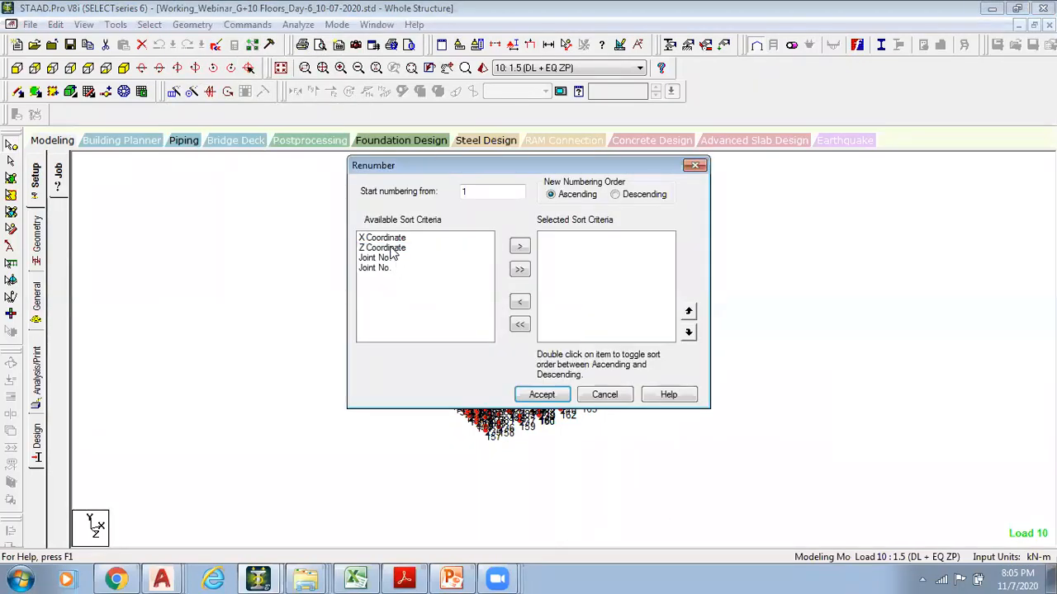
double_click(392, 247)
double_click(388, 239)
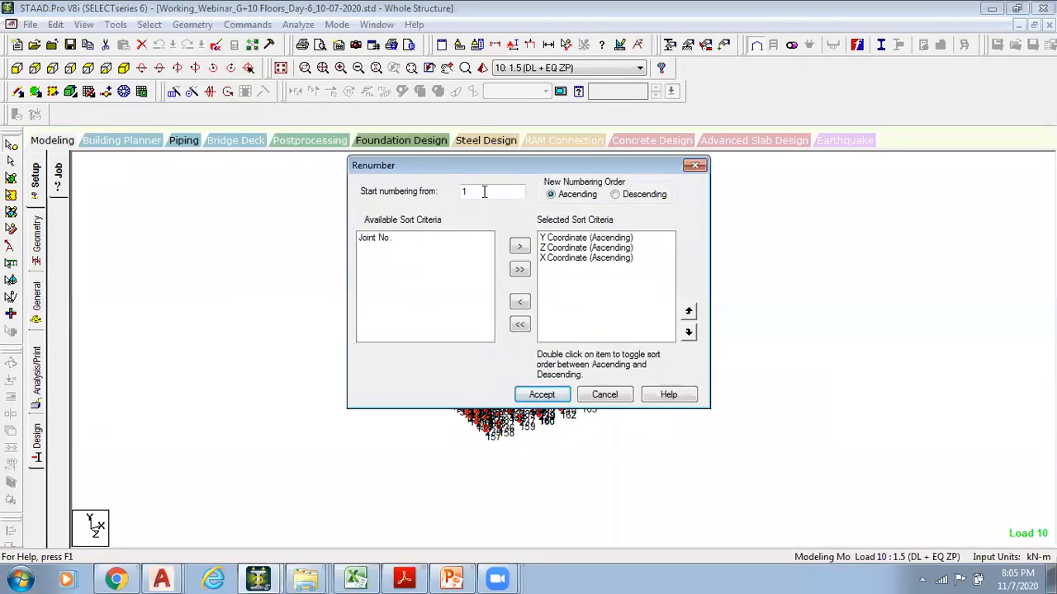
click(541, 395)
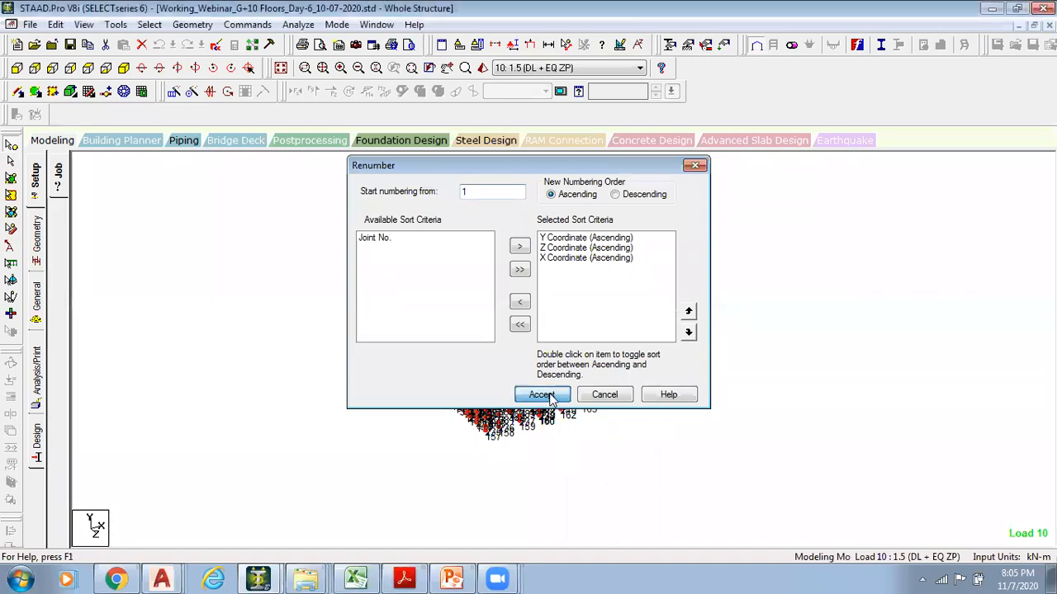
click(576, 323)
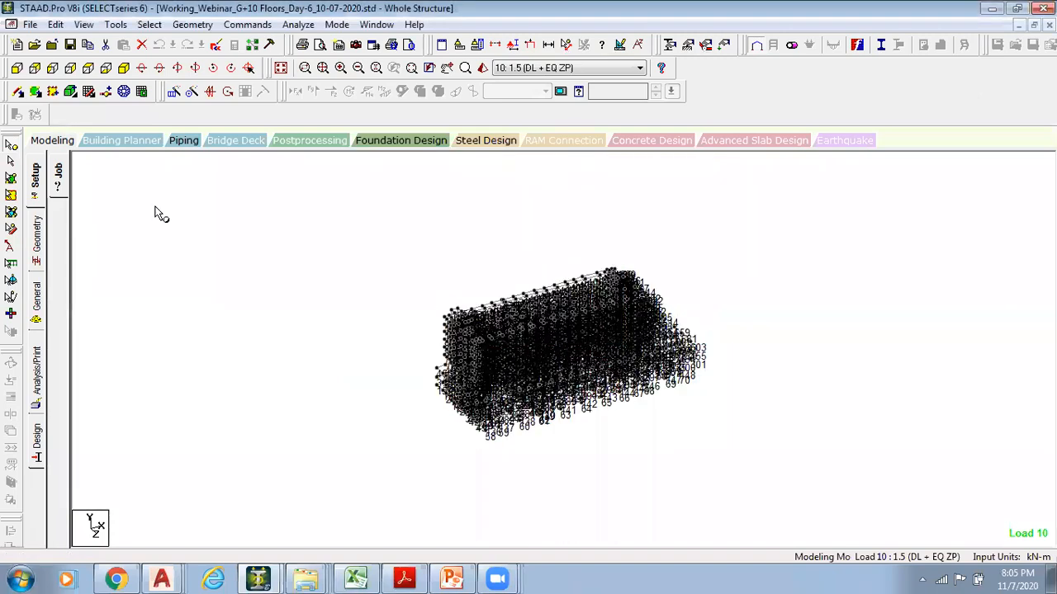
Isolate the lowest row of nodes in front view in the active window and display them in plan
click(15, 69)
middle_drag(433, 337, 358, 303)
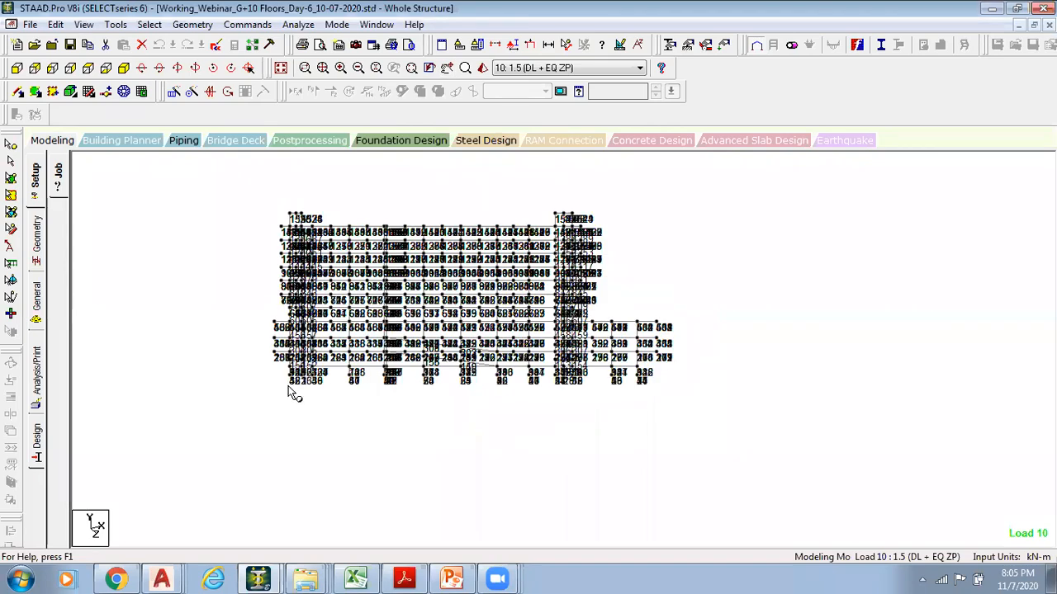
drag(274, 369, 770, 437)
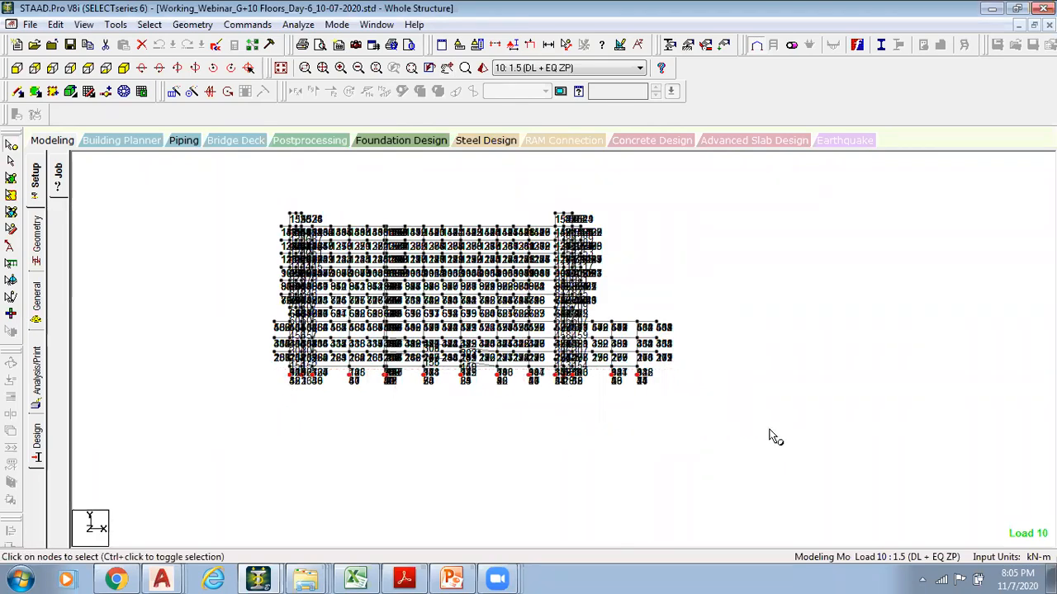
right_click(766, 301)
click(813, 453)
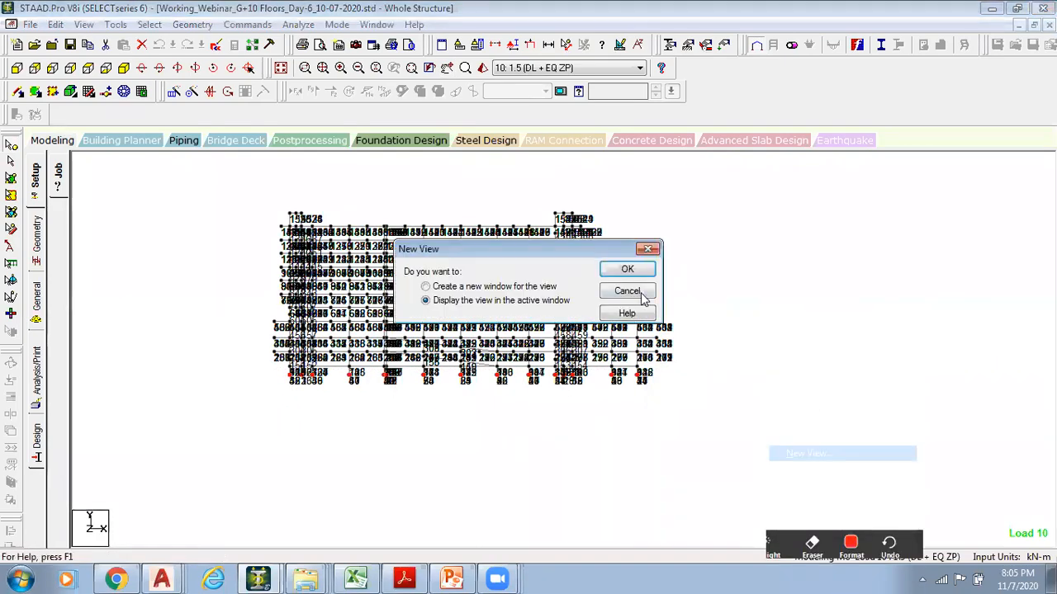
click(625, 266)
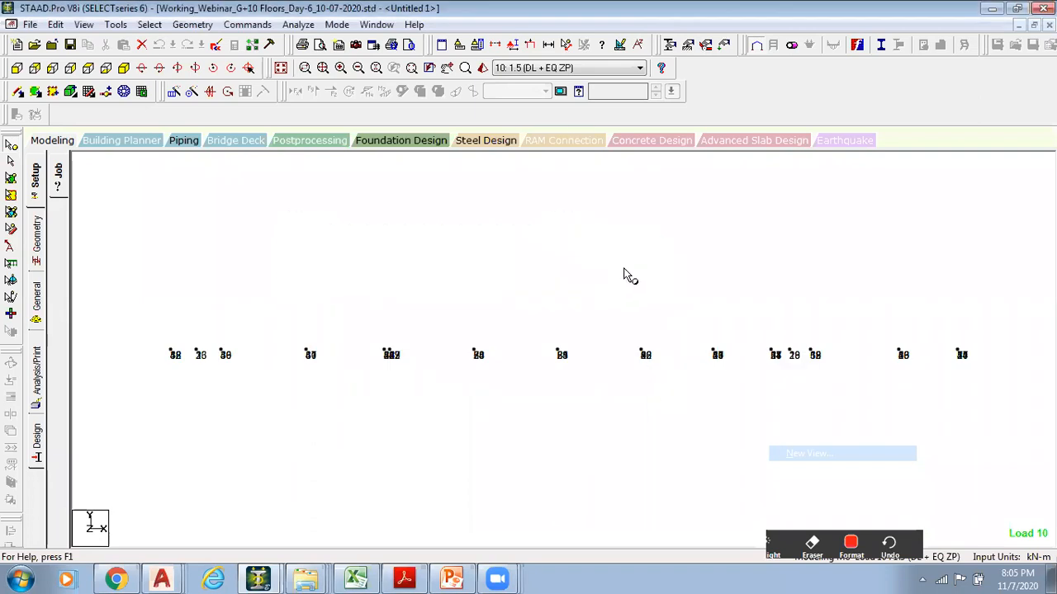
click(87, 68)
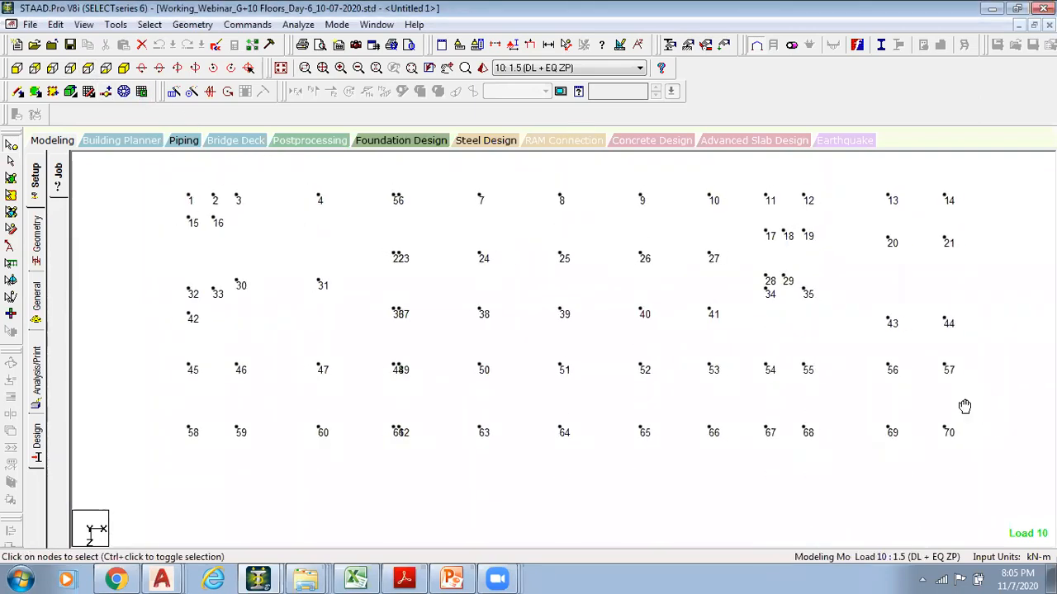
Examine the node numbering starting from 1 across the base plan up to the last corner
drag(880, 408, 922, 453)
drag(866, 405, 939, 438)
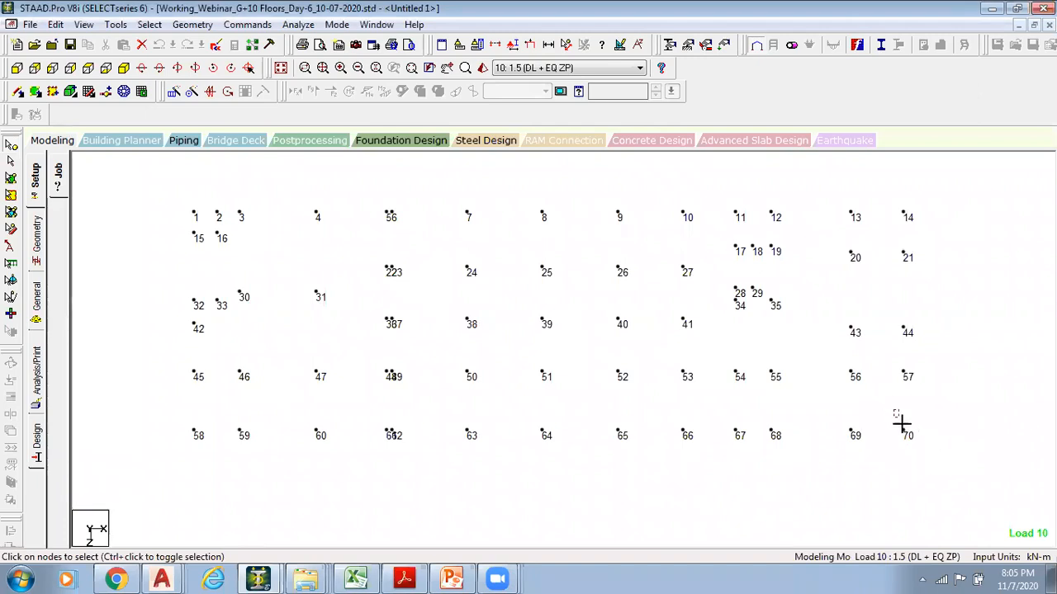
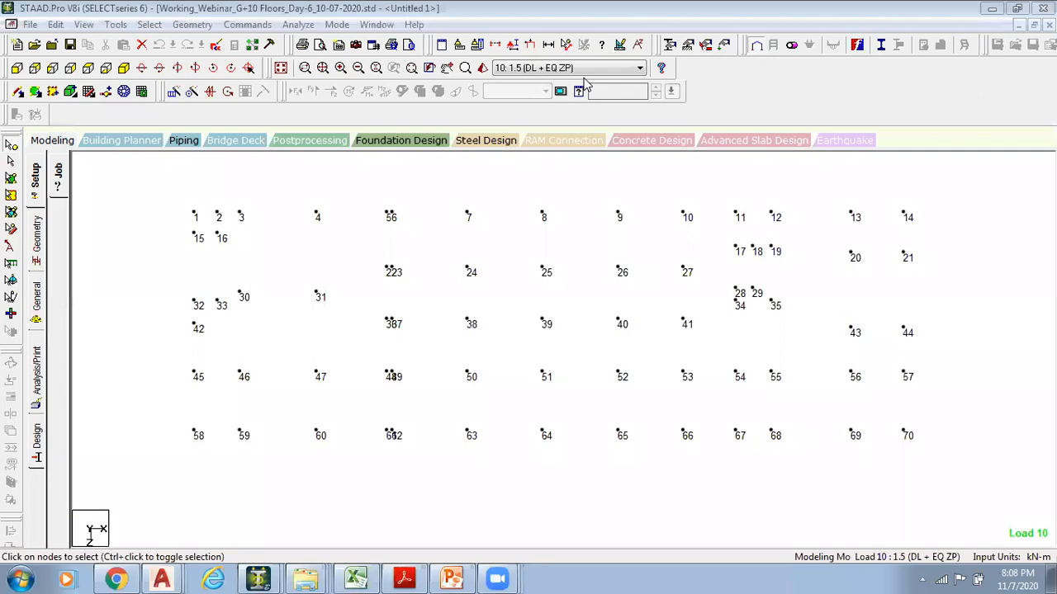
middle_drag(565, 295, 532, 294)
middle_drag(460, 295, 474, 299)
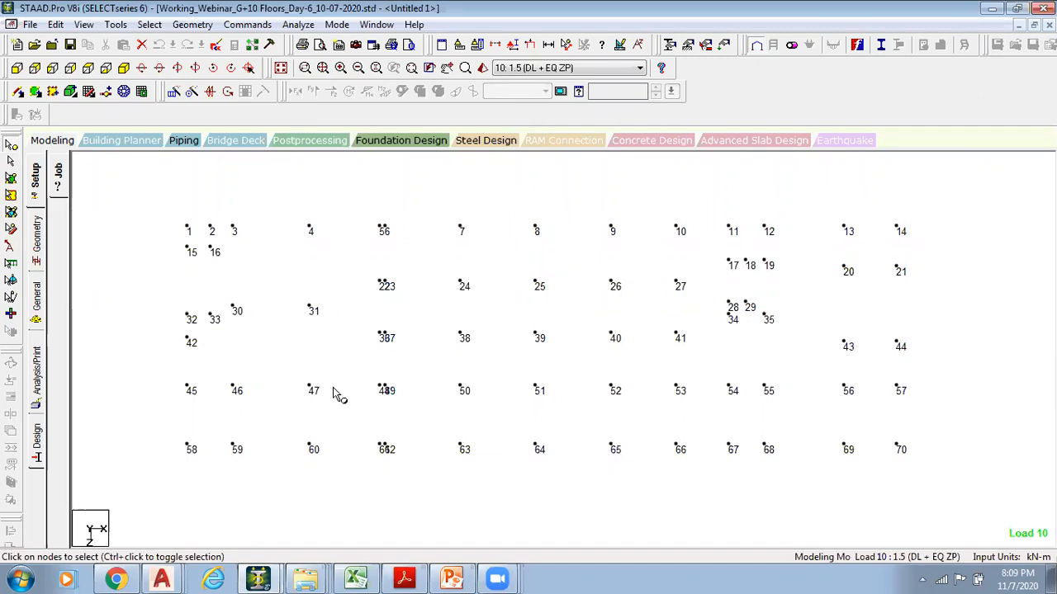
Switch to the Columns & Beams Design Notes PDF in Acrobat Reader and mark the short-column axial load equation and its terms on page 4
click(404, 578)
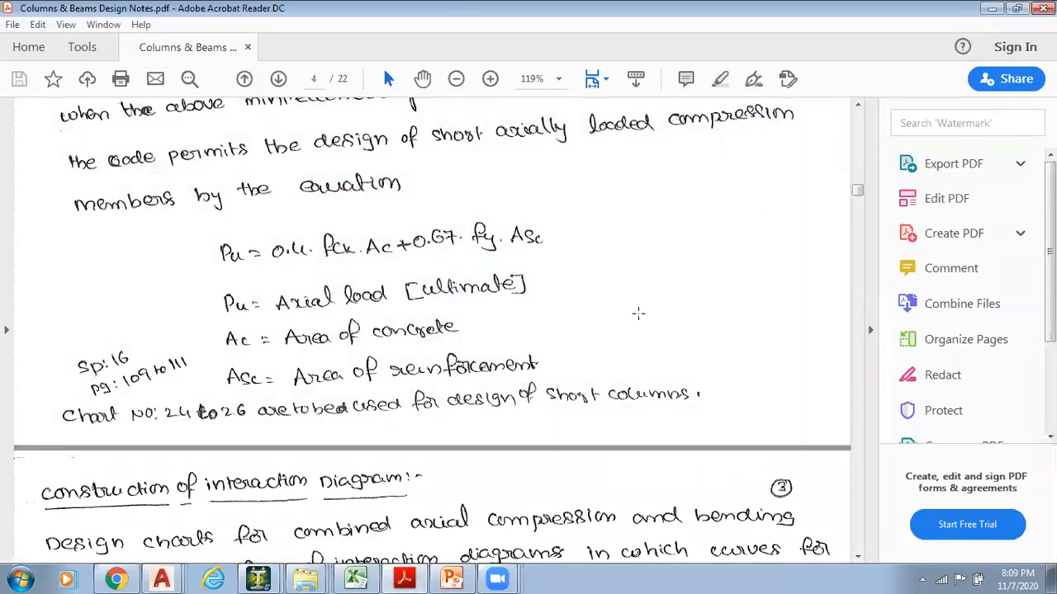
scroll(253, 379, up, 2)
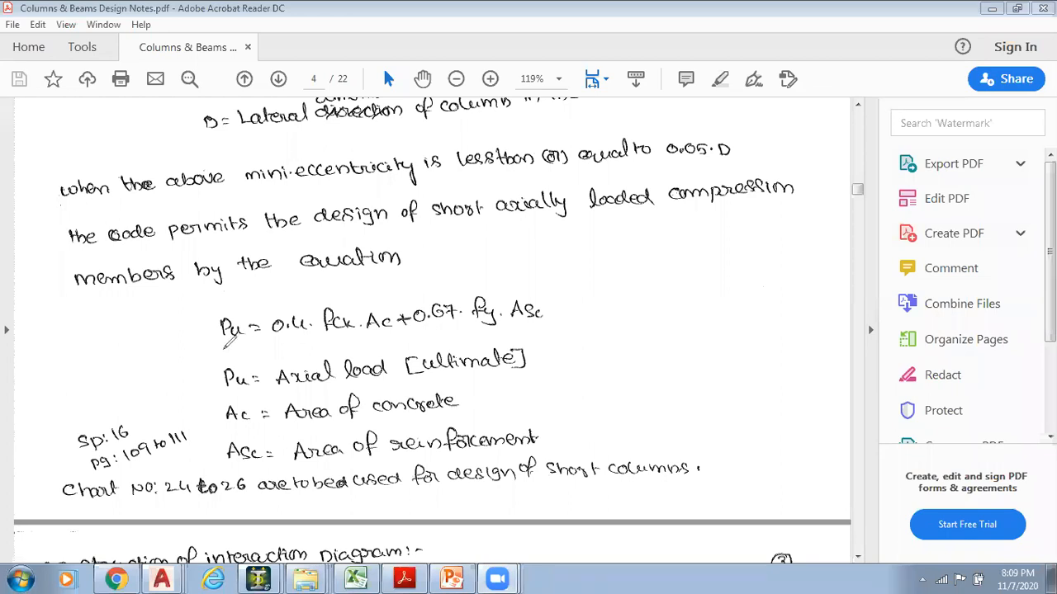
mouse_move(208, 350)
mouse_down()
mouse_move(537, 355)
mouse_move(547, 248)
mouse_move(223, 274)
mouse_move(206, 353)
mouse_up()
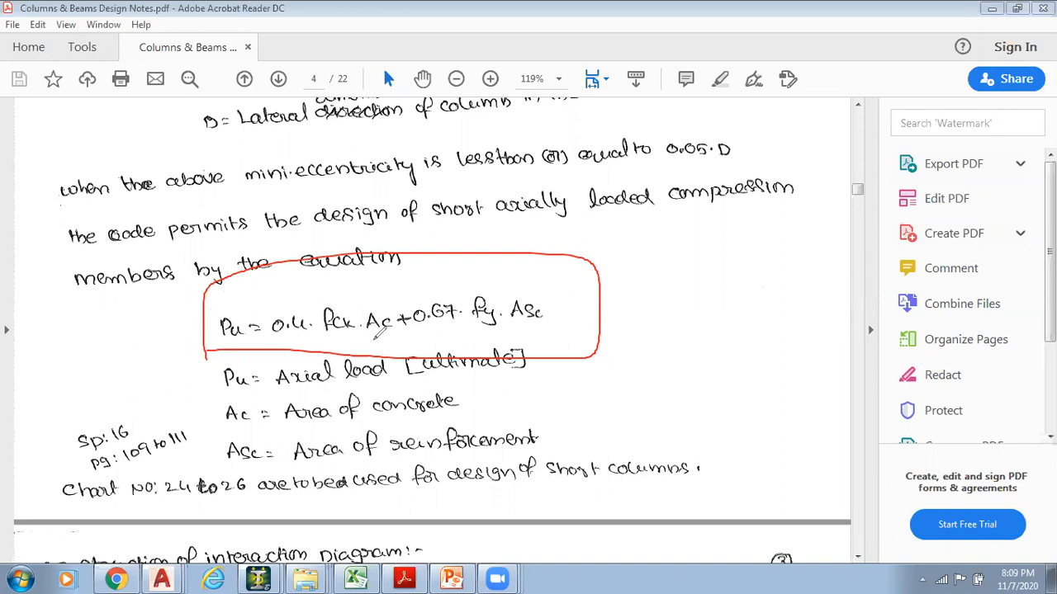
drag(417, 332, 462, 332)
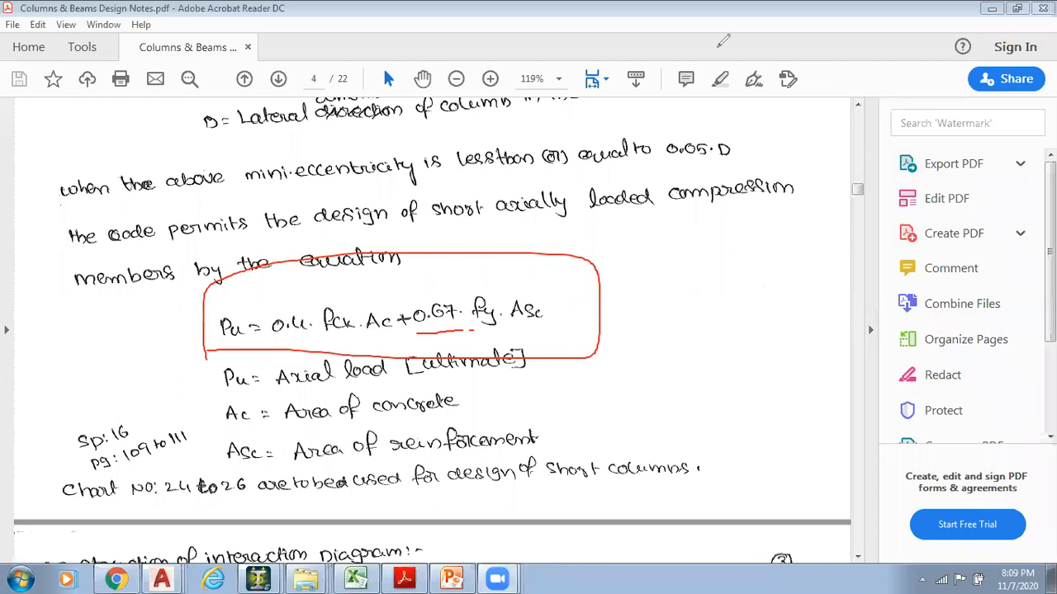
key(ctrl+z)
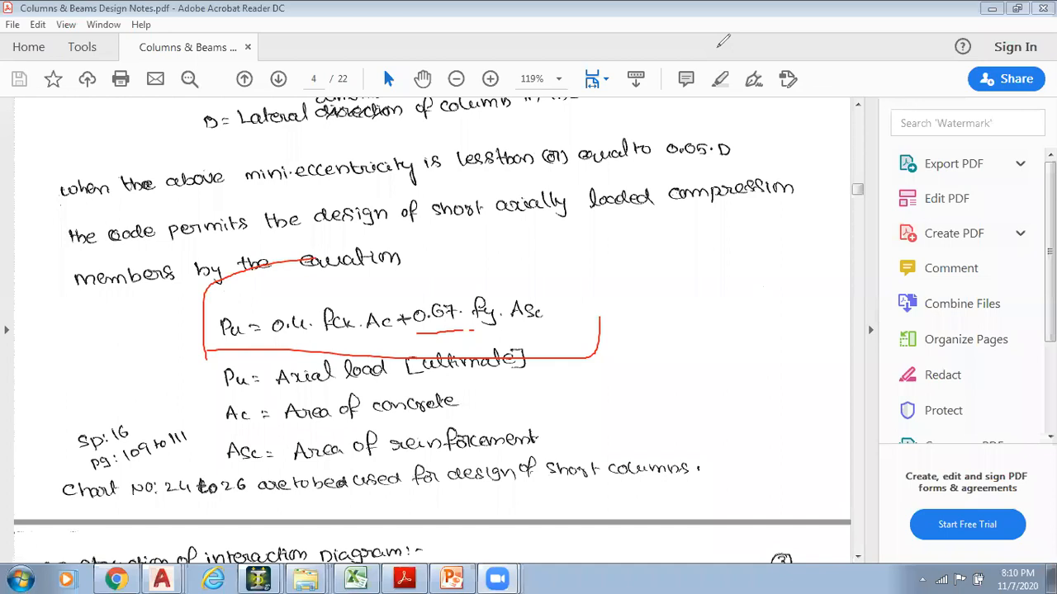
mouse_move(316, 293)
mouse_down()
mouse_move(279, 340)
mouse_move(315, 296)
mouse_move(327, 334)
mouse_move(338, 274)
mouse_move(382, 290)
mouse_move(364, 334)
mouse_move(394, 285)
mouse_move(416, 340)
mouse_move(462, 289)
mouse_move(504, 326)
mouse_move(498, 277)
mouse_move(560, 306)
mouse_move(543, 286)
mouse_move(637, 291)
mouse_up()
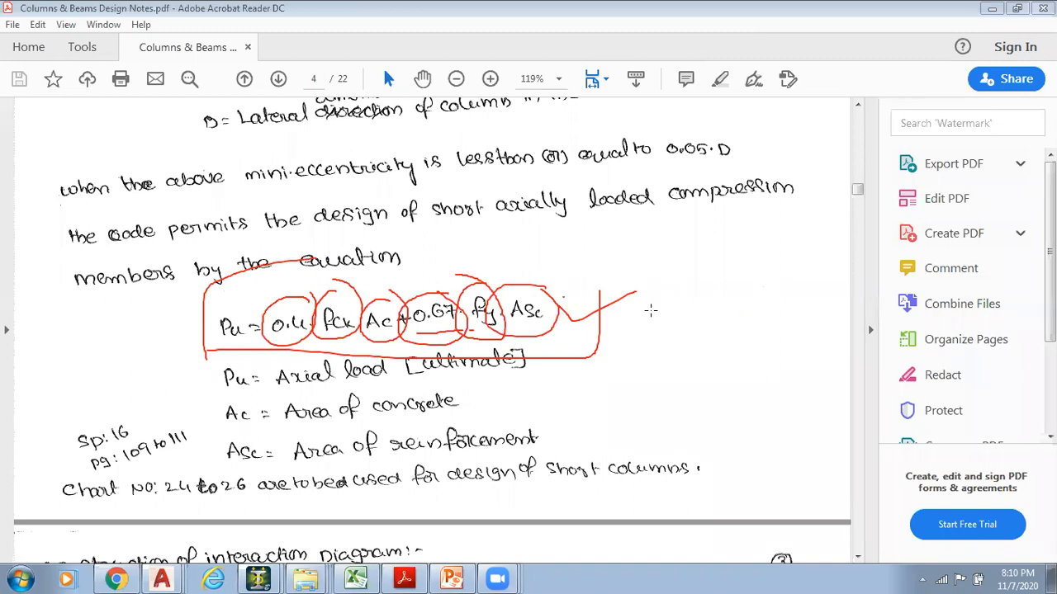
Clear all the drawn marks from the axial load equation on the notes page
key(Escape)
click(609, 314)
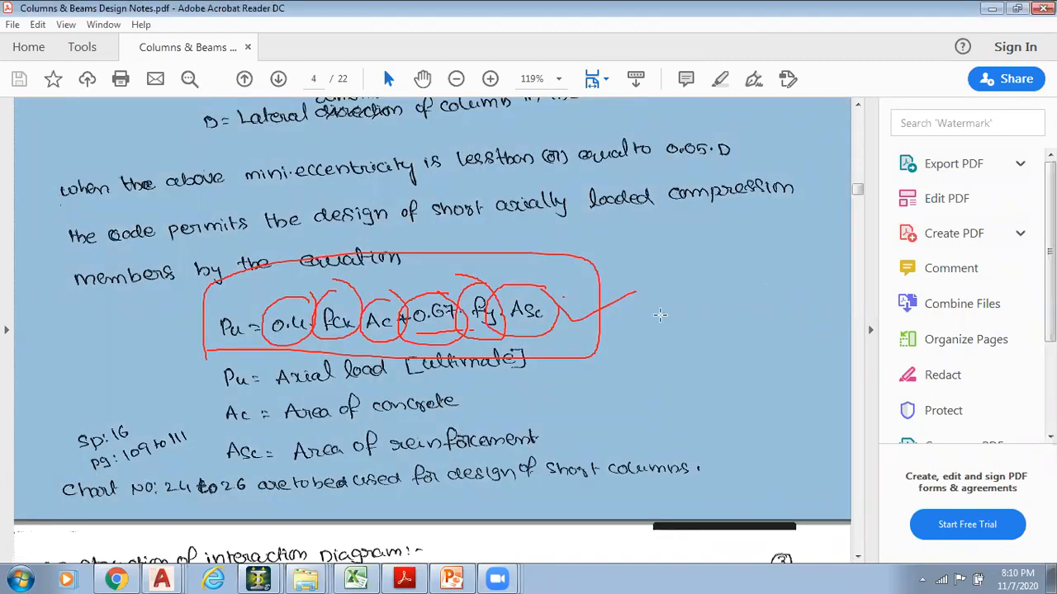
click(659, 316)
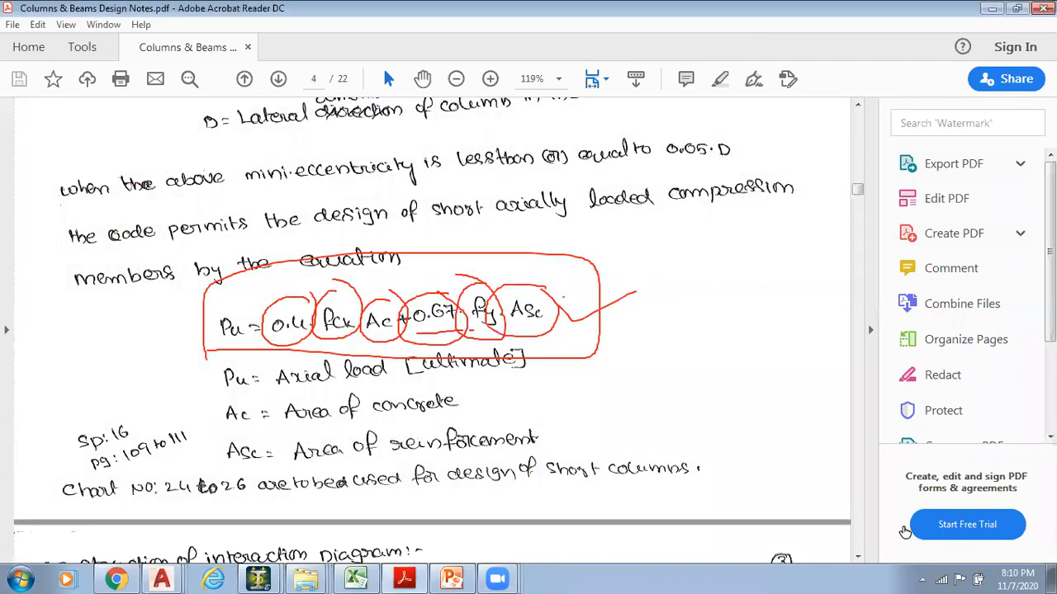
click(904, 529)
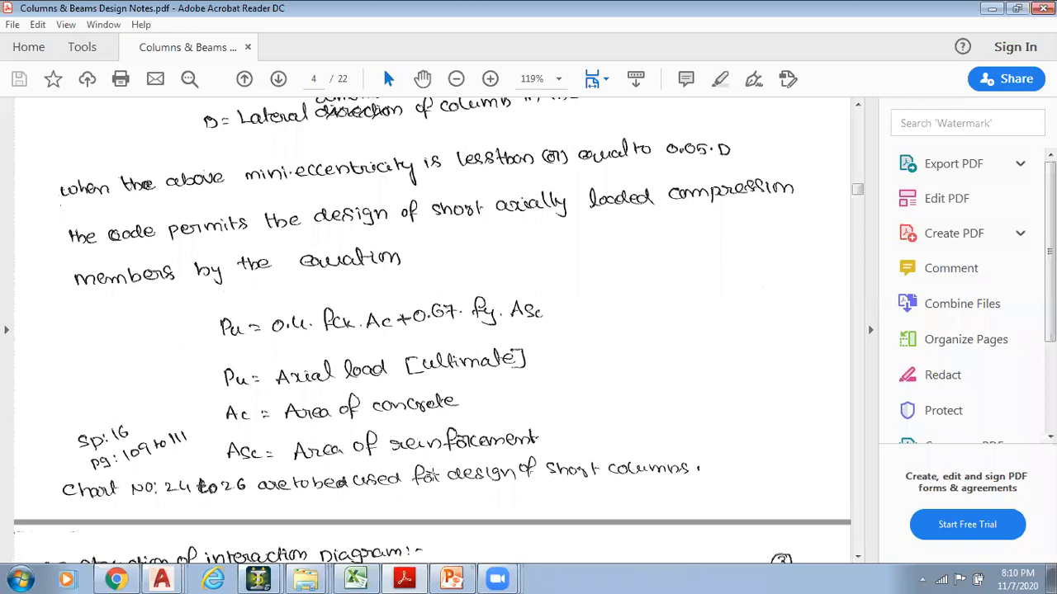
click(238, 353)
click(372, 346)
Switch to the Excel workbook New Microsoft Excel Worksheet (2).xlsx and bring up a blank fourth sheet
mouse_move(356, 580)
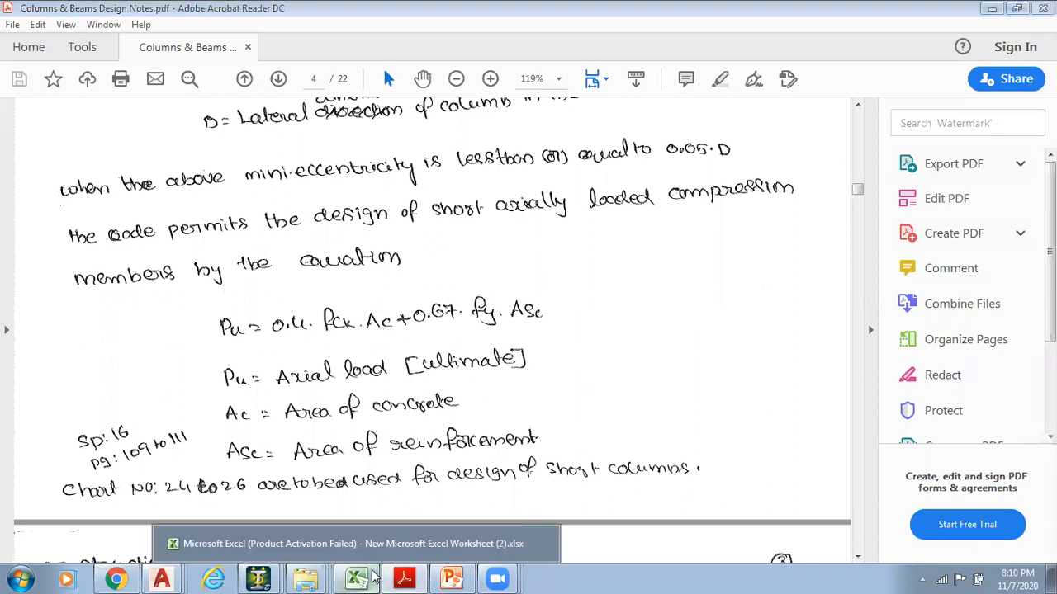
click(276, 533)
click(208, 534)
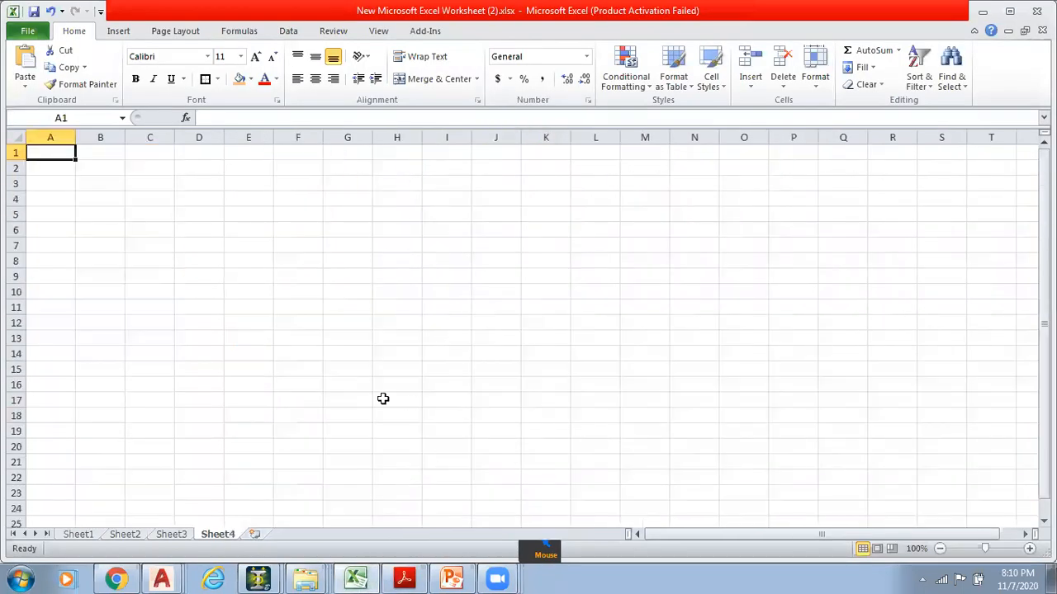
double_click(427, 15)
drag(429, 40, 694, 93)
click(668, 283)
drag(983, 83, 770, 64)
click(782, 42)
click(386, 571)
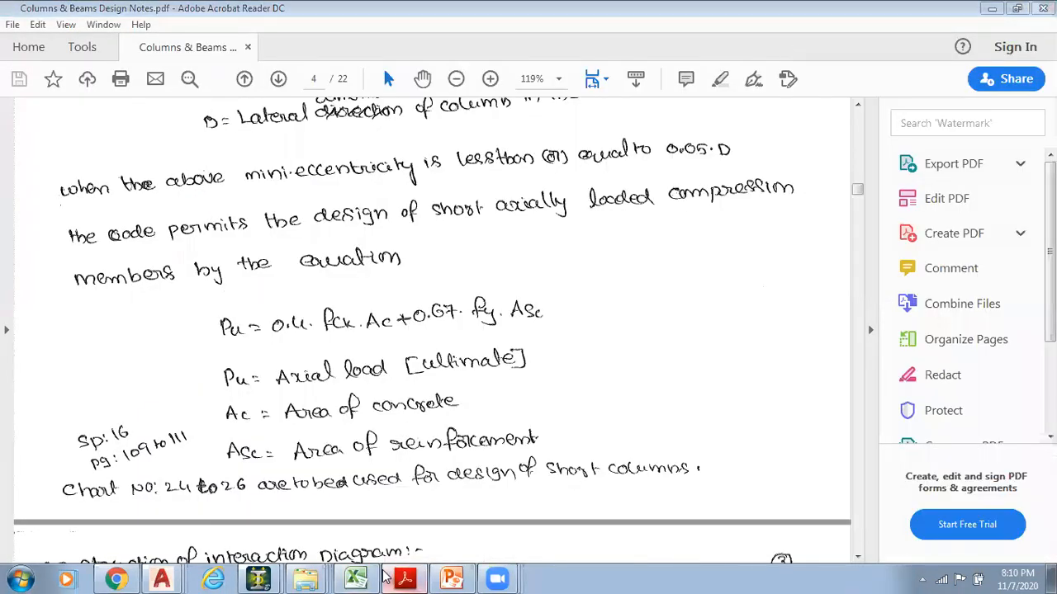
click(359, 573)
click(357, 578)
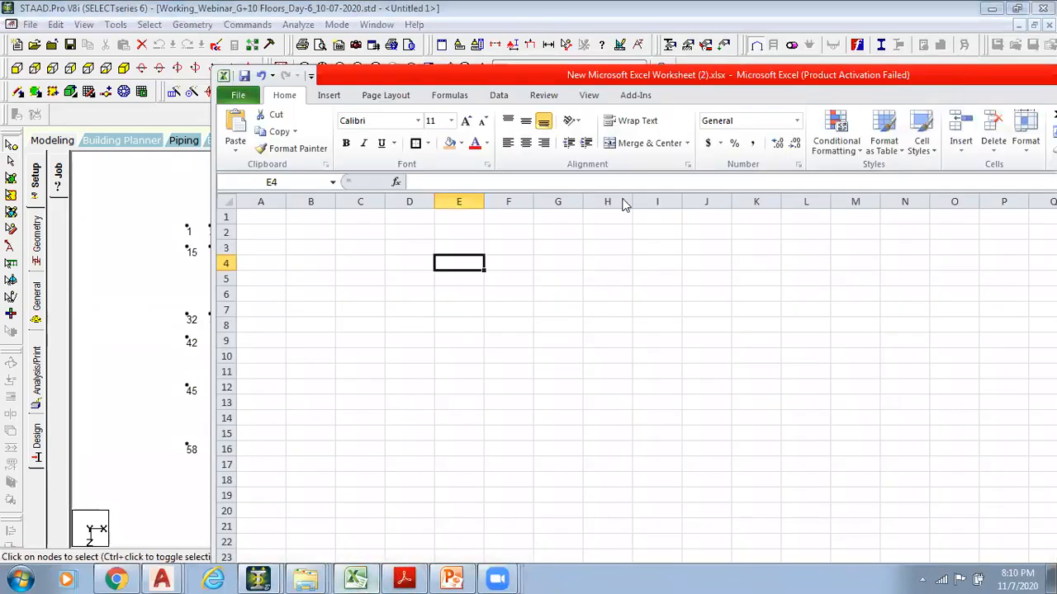
double_click(724, 89)
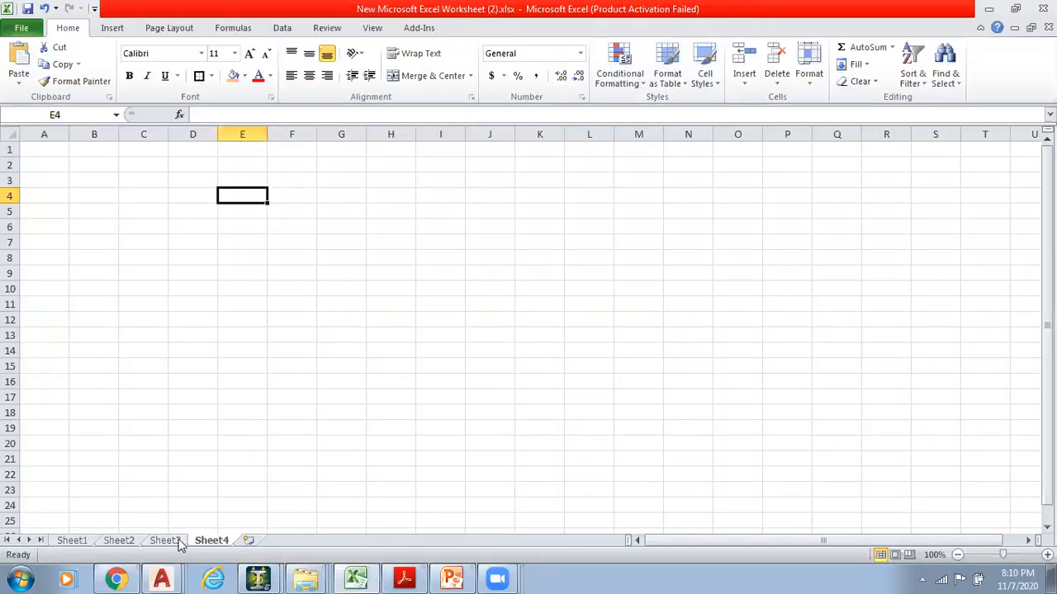
Copy the two column axial load calculation tables from Sheet3 and paste them into Sheet4 starting at cell E4
click(169, 541)
drag(235, 200, 786, 278)
key(ctrl+c)
click(217, 542)
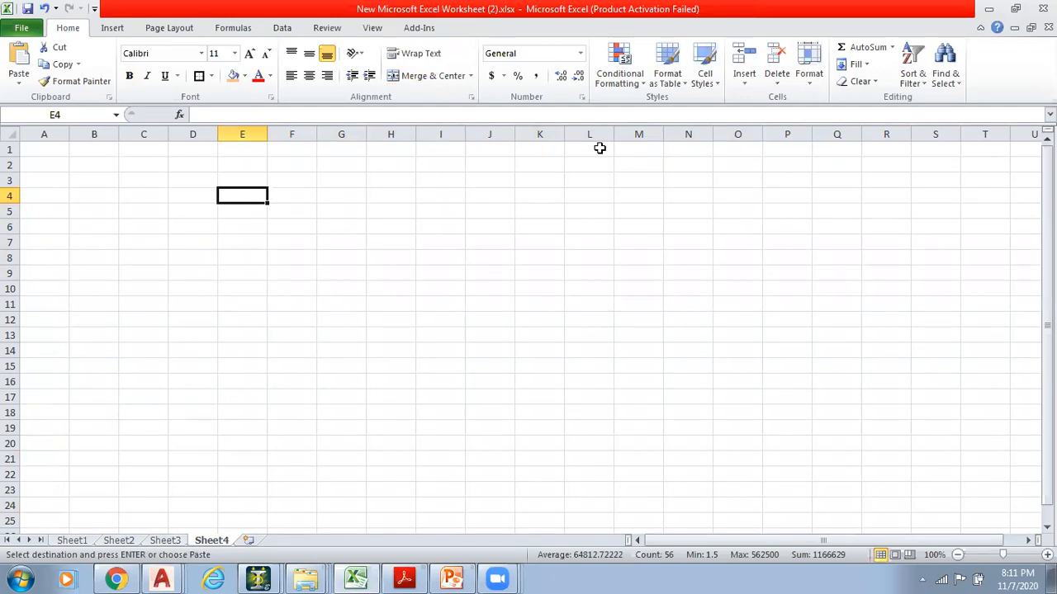
key(ctrl+v)
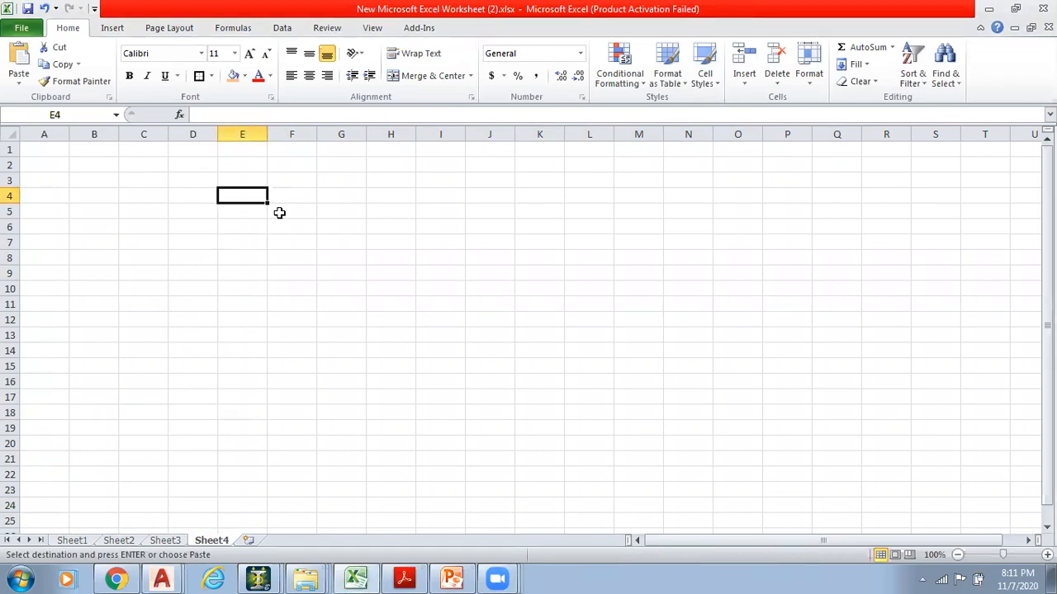
click(638, 383)
click(539, 383)
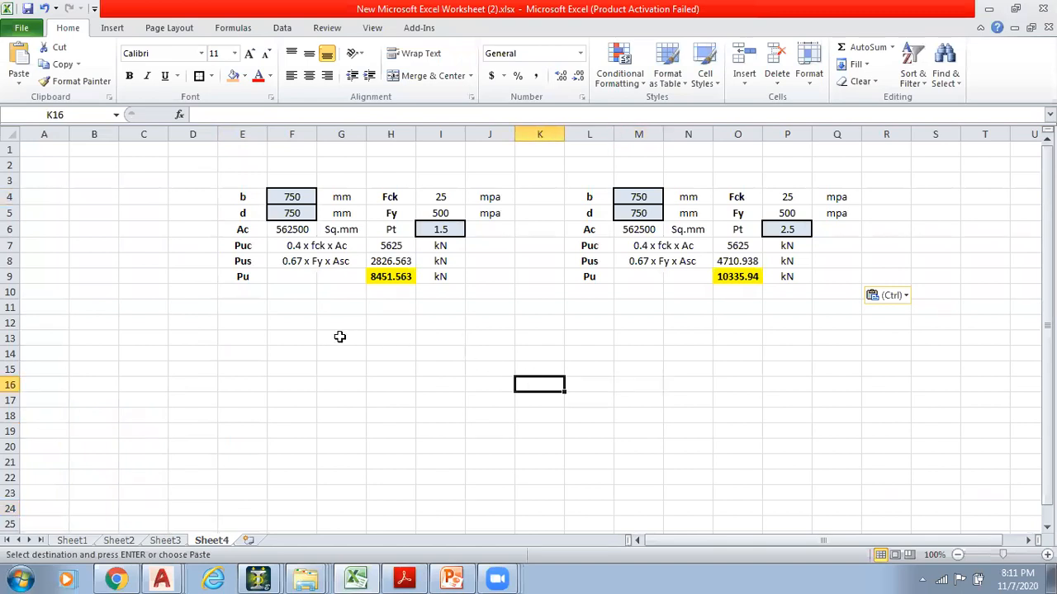
Set the first table's column size to b = 300 mm and d = 450 mm
click(293, 197)
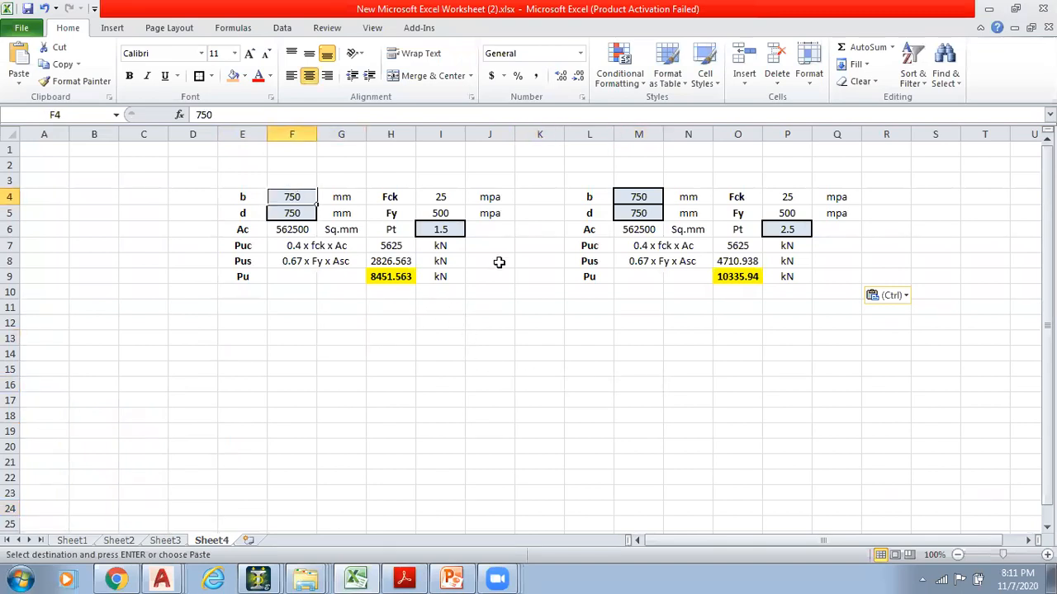
text(300)
key(Return)
text(450)
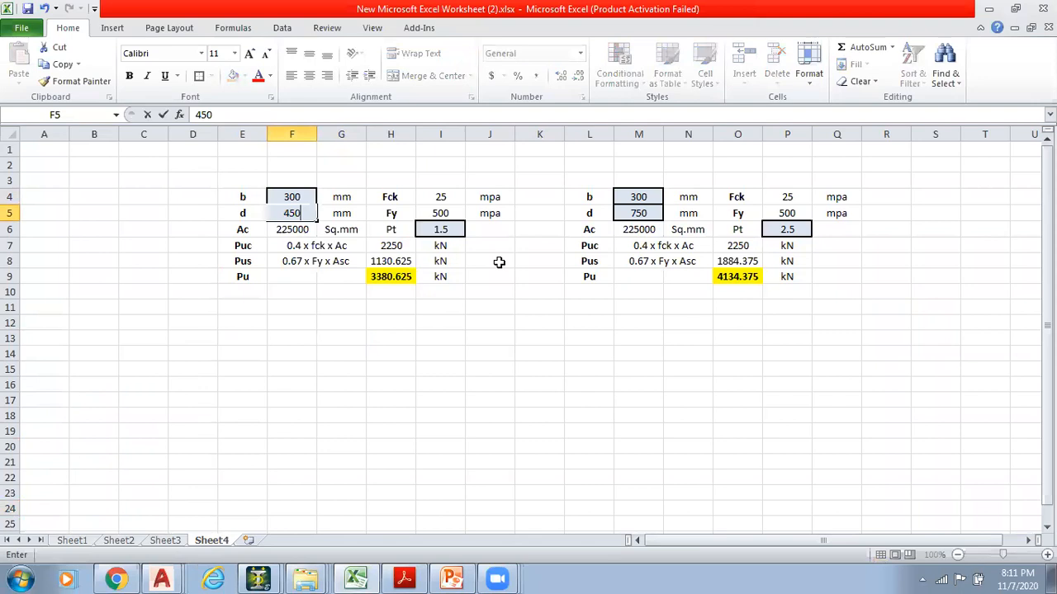
key(Return)
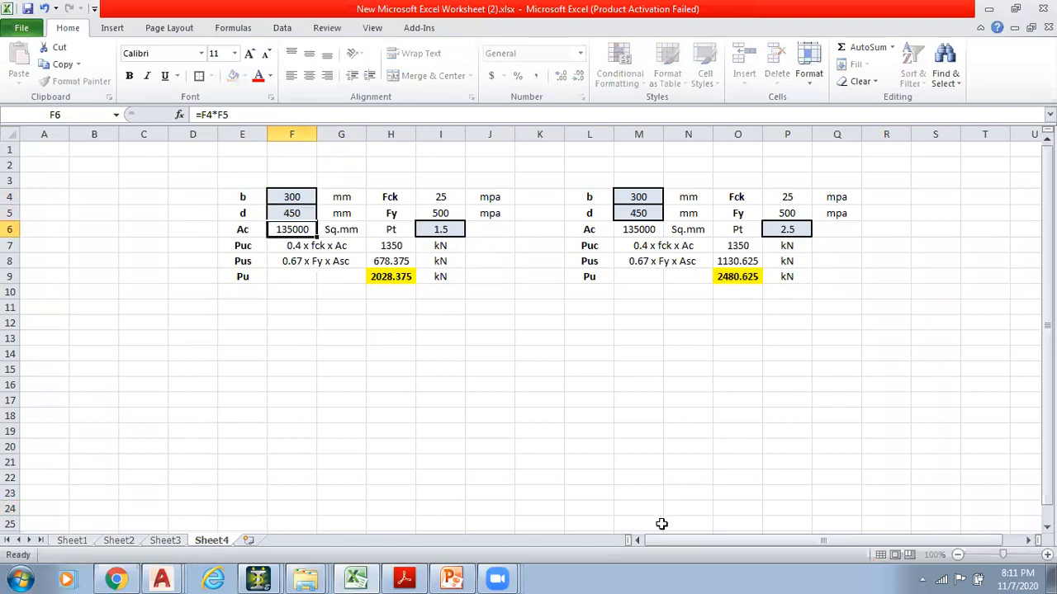
Mark the b, d, Ac, Fck and Fy entries of the first table with the annotation pen
drag(223, 190, 268, 173)
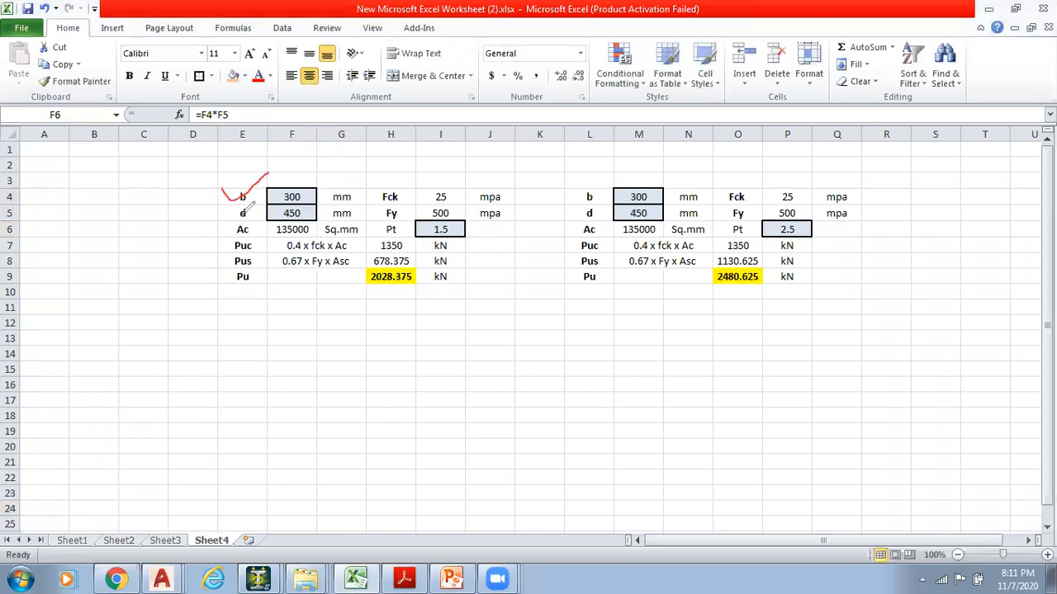
drag(195, 221, 252, 203)
mouse_move(198, 235)
mouse_down()
mouse_move(256, 213)
mouse_move(308, 234)
mouse_up()
click(306, 198)
click(305, 214)
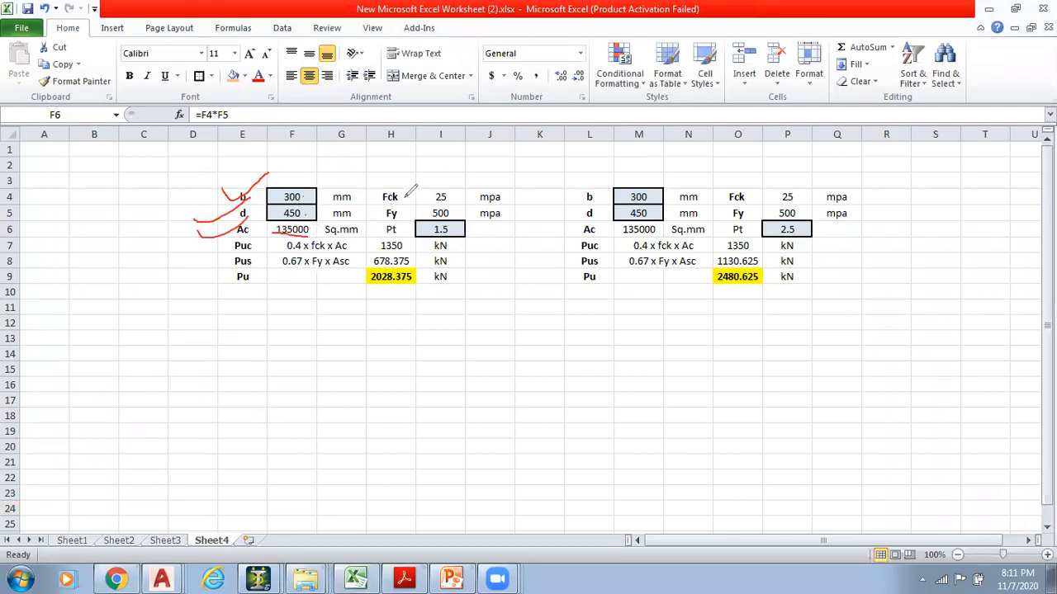
drag(459, 192, 486, 180)
drag(457, 218, 477, 208)
Arrange the Columns & Beams Design Notes PDF and the Excel workbook side by side, showing the first table beside the notes
click(407, 578)
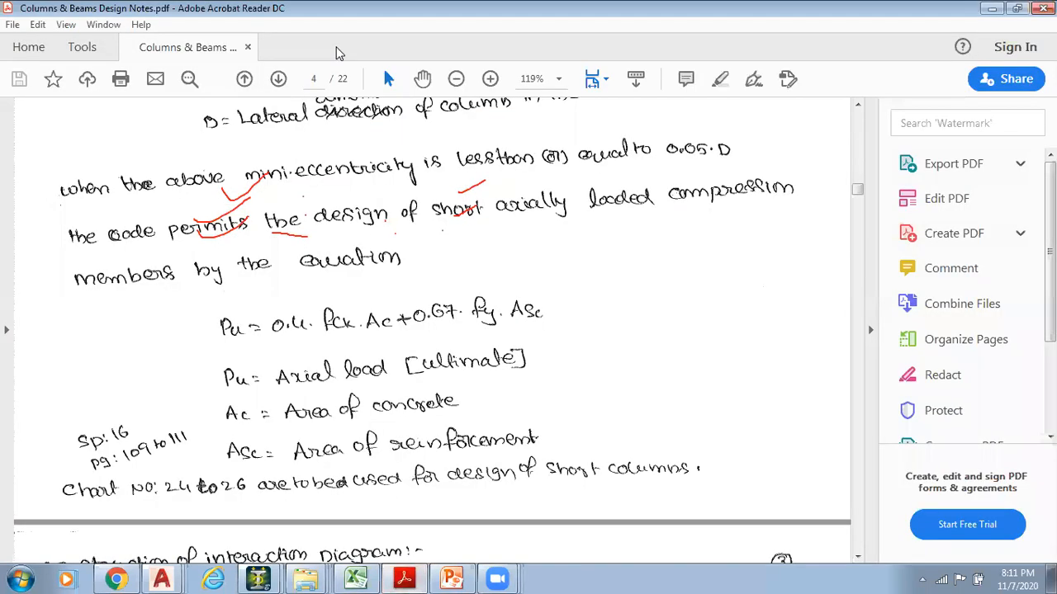
key(super+Right)
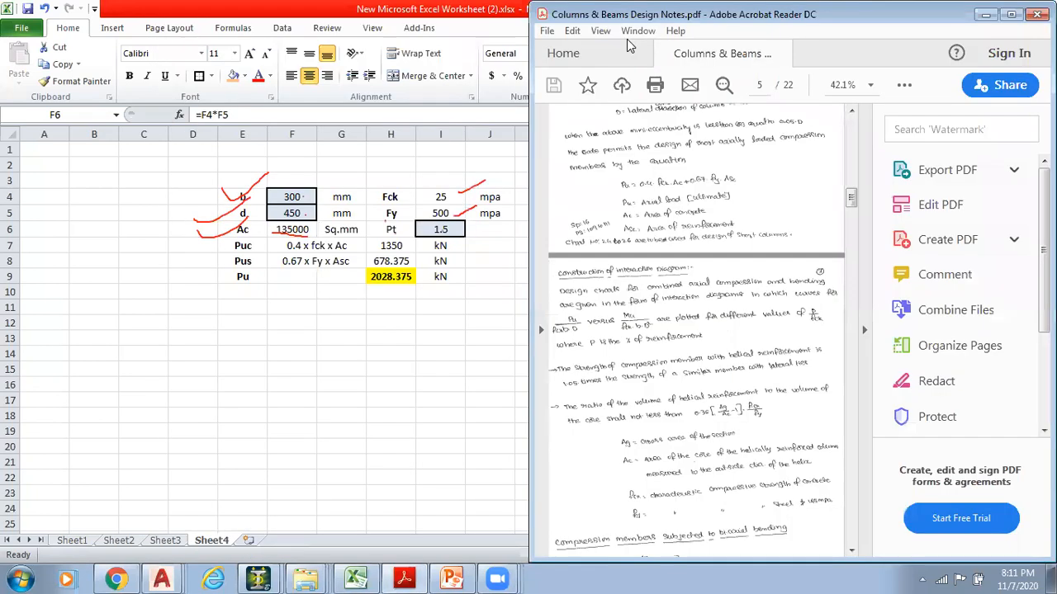
click(356, 578)
key(super+Left)
drag(372, 535, 427, 537)
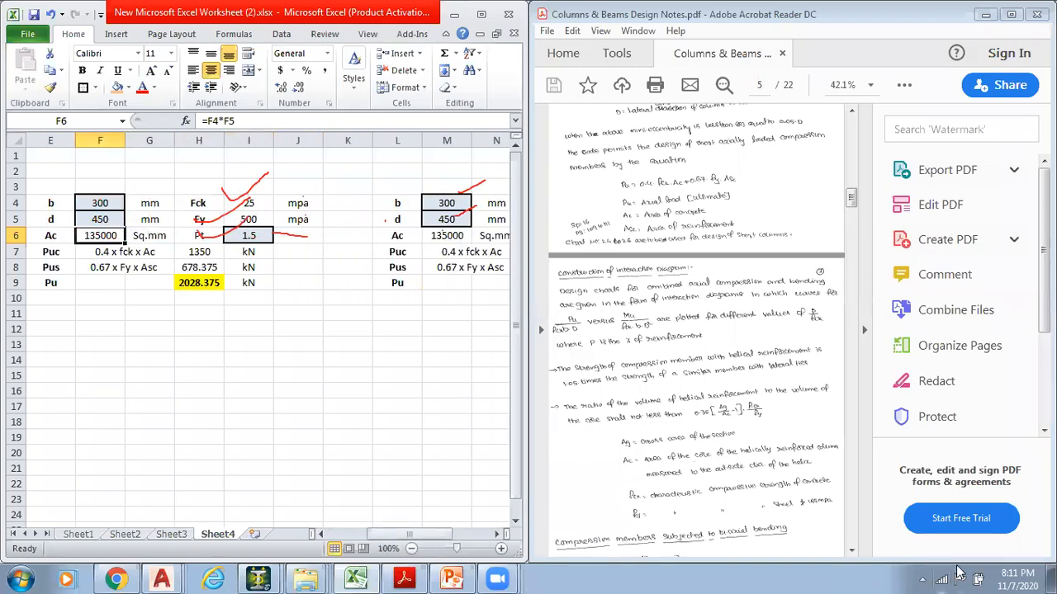
Collapse the PDF's tools pane and enlarge the notes to 125% on the axial load equation
click(865, 330)
click(708, 201)
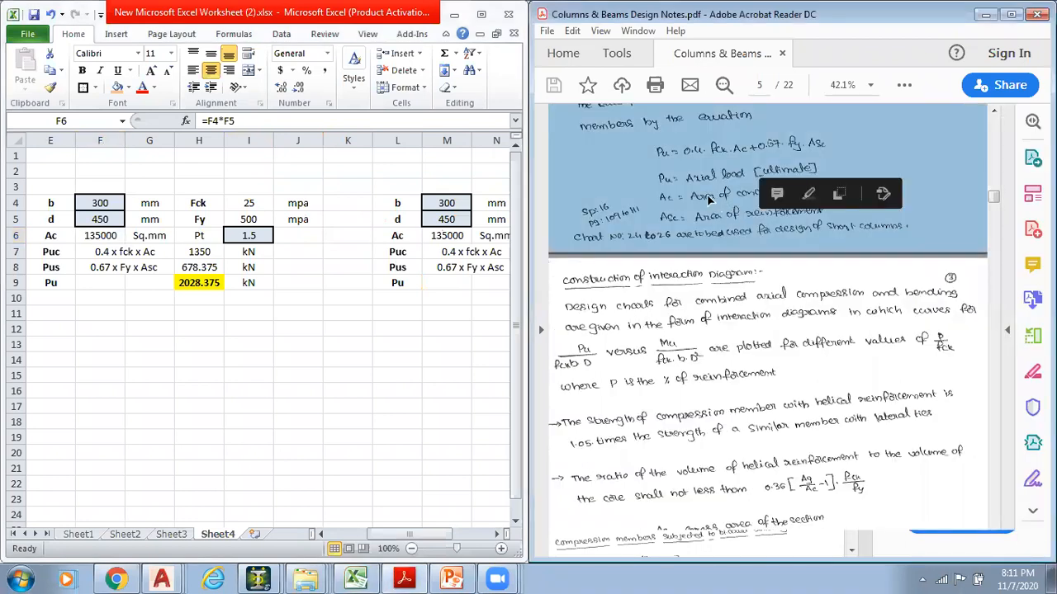
ctrl+scroll(865, 230, up, 5)
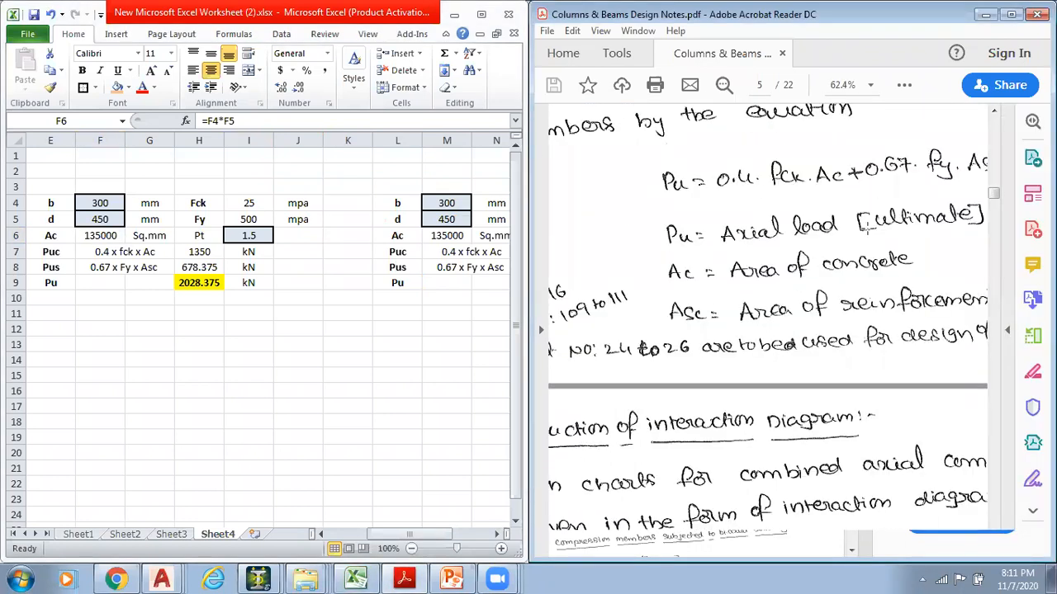
scroll(864, 230, up, 2)
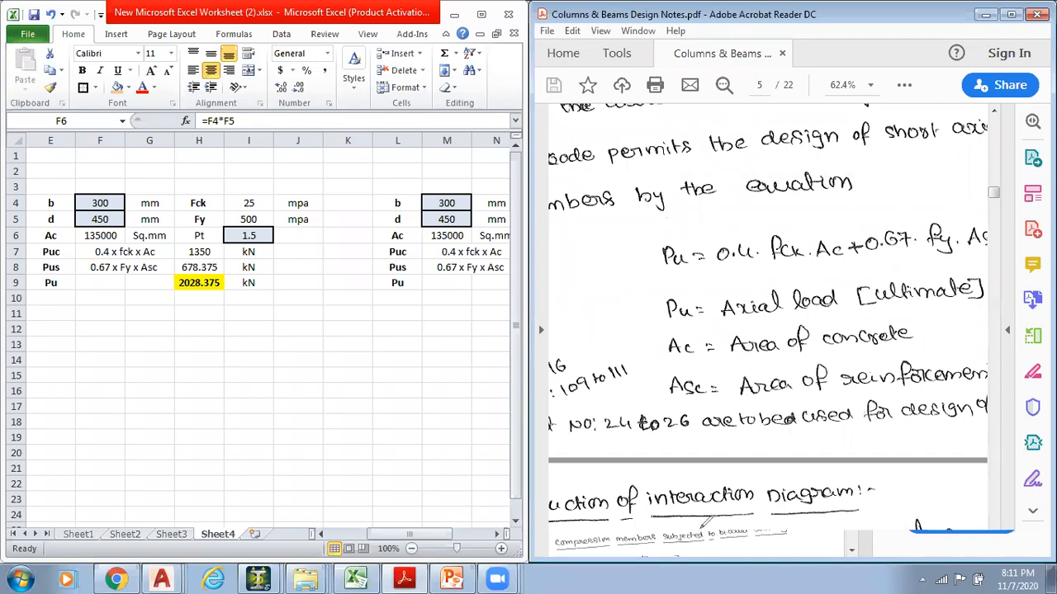
drag(776, 555, 797, 560)
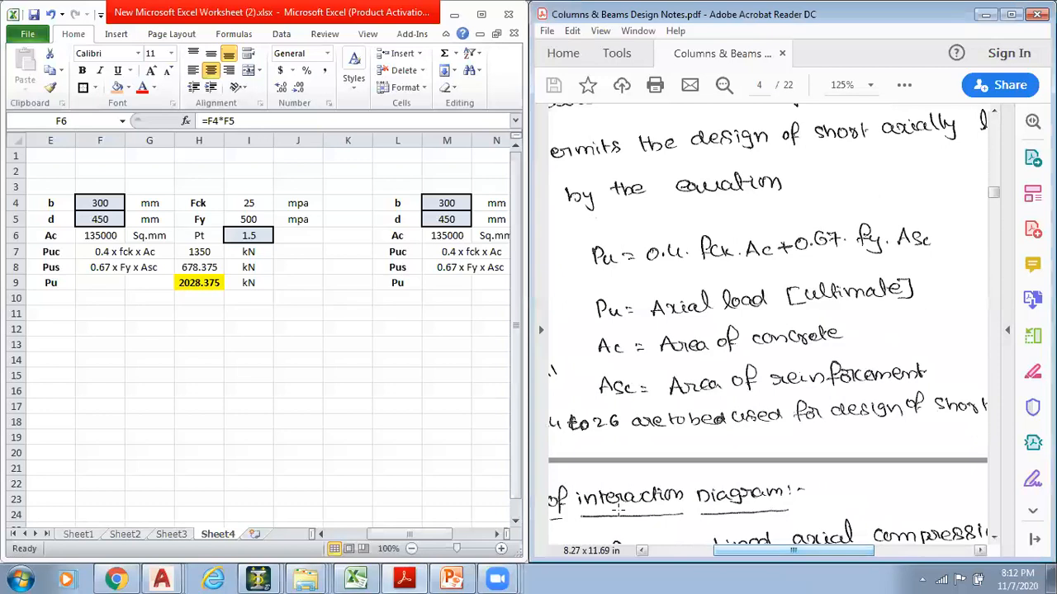
Circle the 0.4·fck·Ac and 0.67·fy·Asc terms of the equation in the notes and draw an arrow from each
mouse_move(773, 221)
mouse_down()
mouse_move(747, 213)
mouse_move(636, 227)
mouse_move(726, 278)
mouse_move(776, 223)
mouse_up()
mouse_move(944, 216)
mouse_down()
mouse_move(798, 205)
mouse_move(867, 275)
mouse_move(915, 202)
mouse_up()
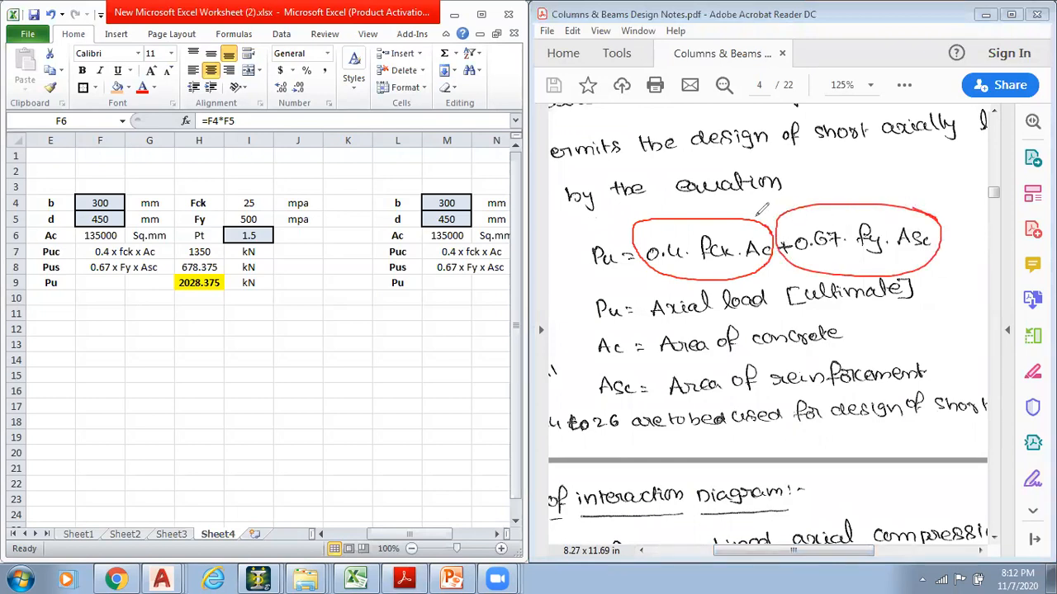
drag(740, 214, 846, 155)
mouse_move(861, 157)
mouse_down()
mouse_move(843, 180)
mouse_move(911, 161)
mouse_move(915, 173)
mouse_up()
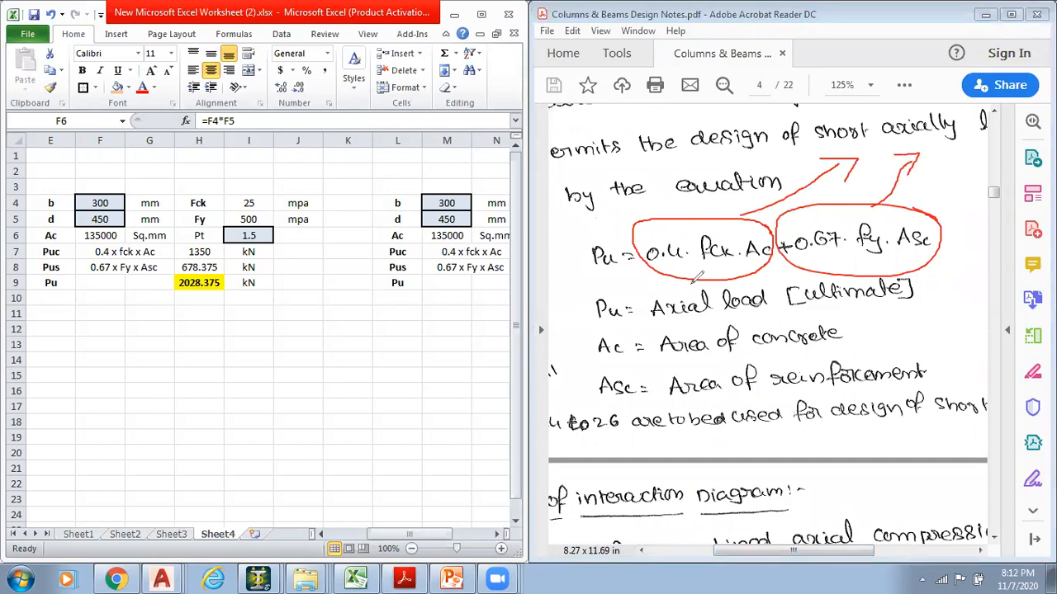
Tick the Puc and Pus rows in the first table and circle its Fck and Ac values
mouse_move(23, 254)
mouse_down()
mouse_move(84, 244)
mouse_move(86, 261)
mouse_up()
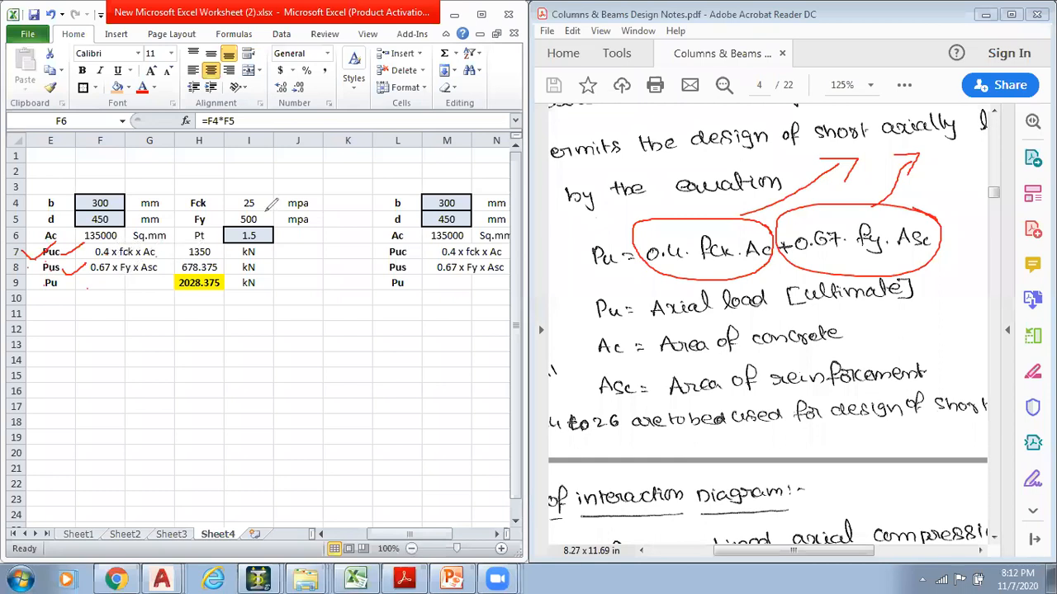
mouse_move(258, 180)
mouse_down()
mouse_move(258, 208)
mouse_move(269, 178)
mouse_up()
mouse_move(157, 254)
mouse_down()
mouse_move(171, 248)
mouse_move(104, 225)
mouse_move(120, 248)
mouse_move(145, 227)
mouse_up()
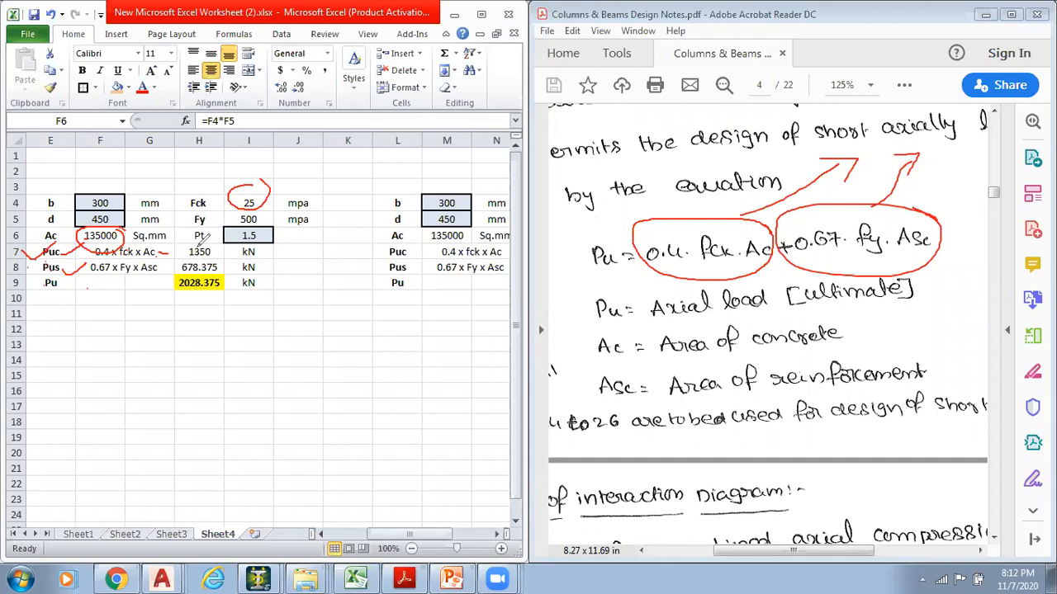
Examine the Puc formula, the steel percentage Pt and the Pus expression in the first table
click(207, 256)
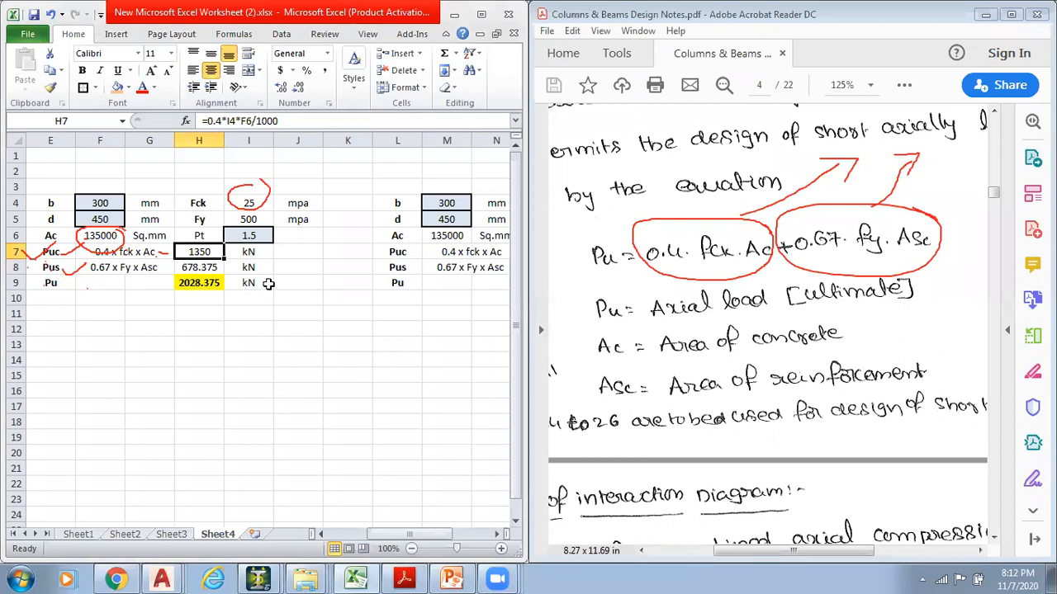
click(252, 233)
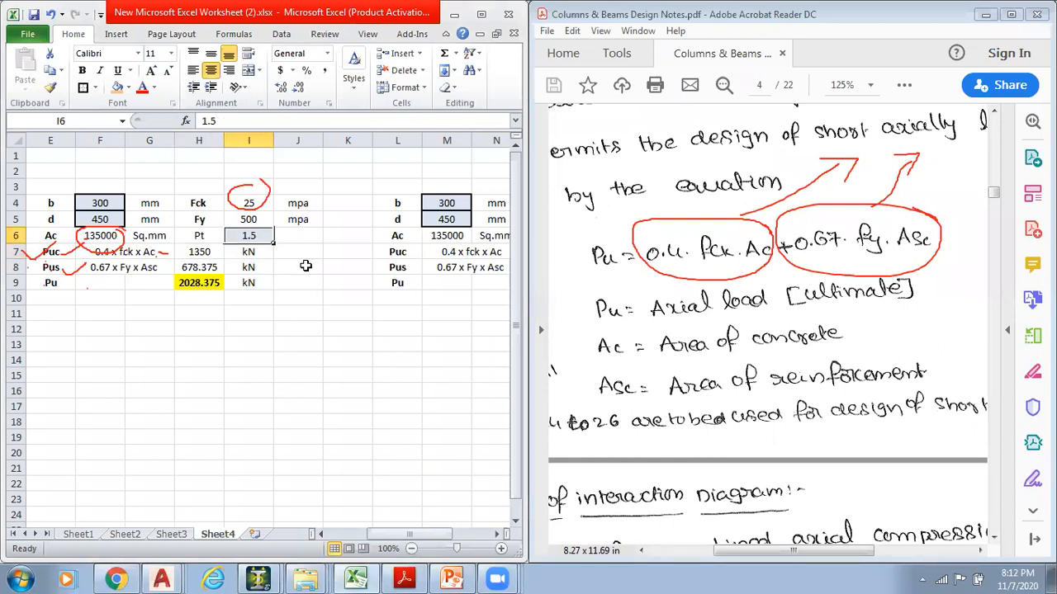
click(265, 347)
click(112, 267)
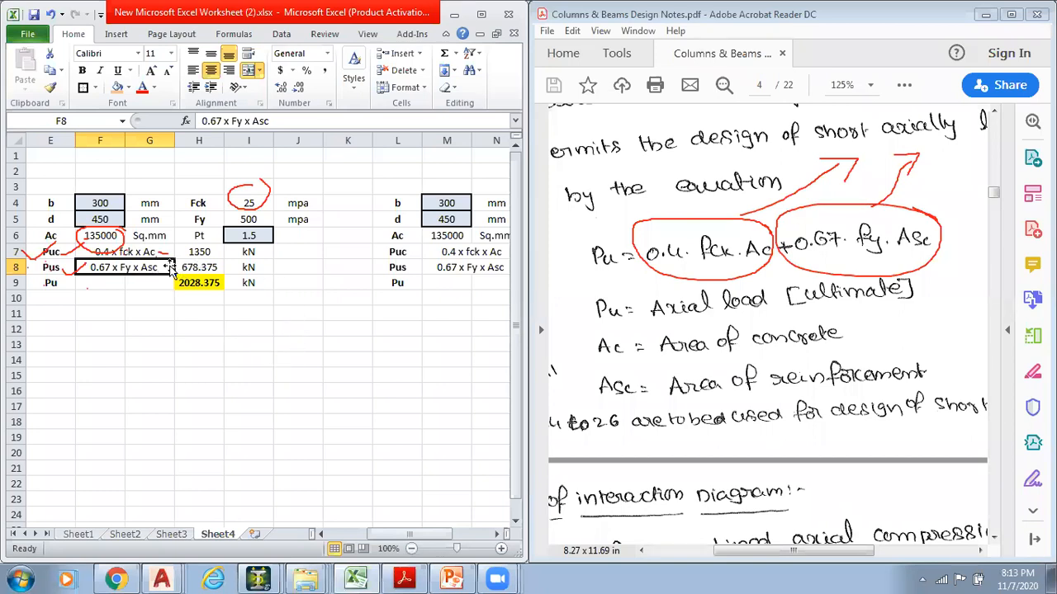
click(260, 235)
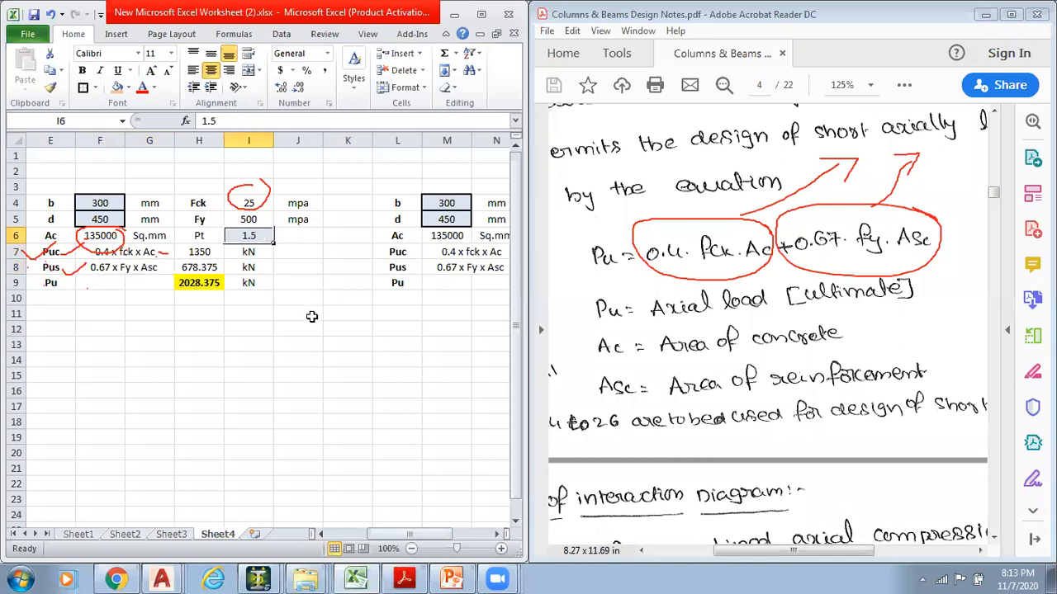
click(239, 316)
click(247, 345)
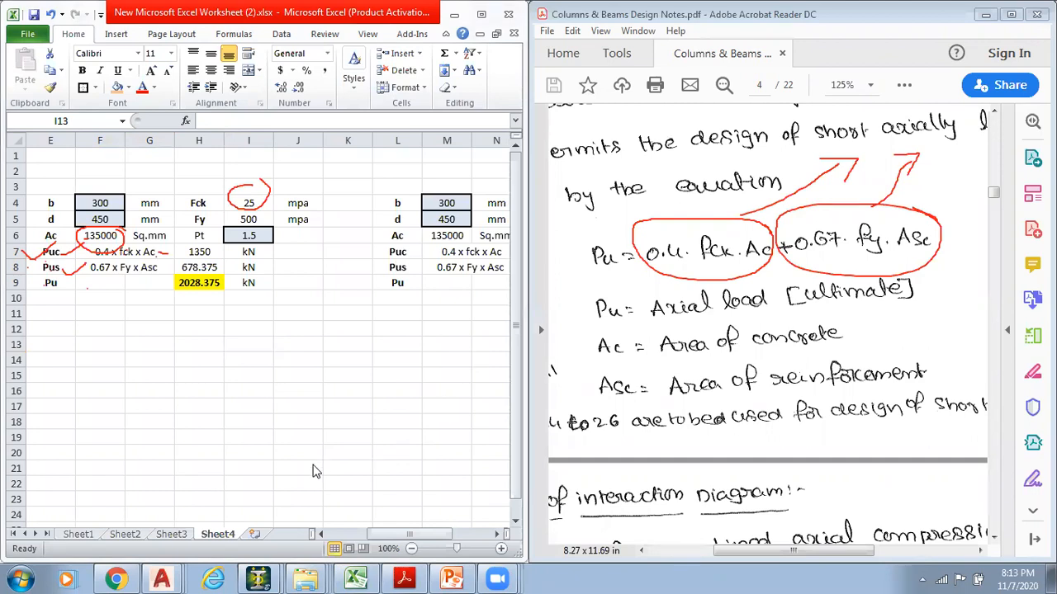
Clear the drawn marks, tick the first table's Puc and Pus results and circle its total Pu
click(313, 465)
mouse_move(266, 253)
mouse_down()
mouse_move(295, 246)
mouse_move(303, 261)
mouse_up()
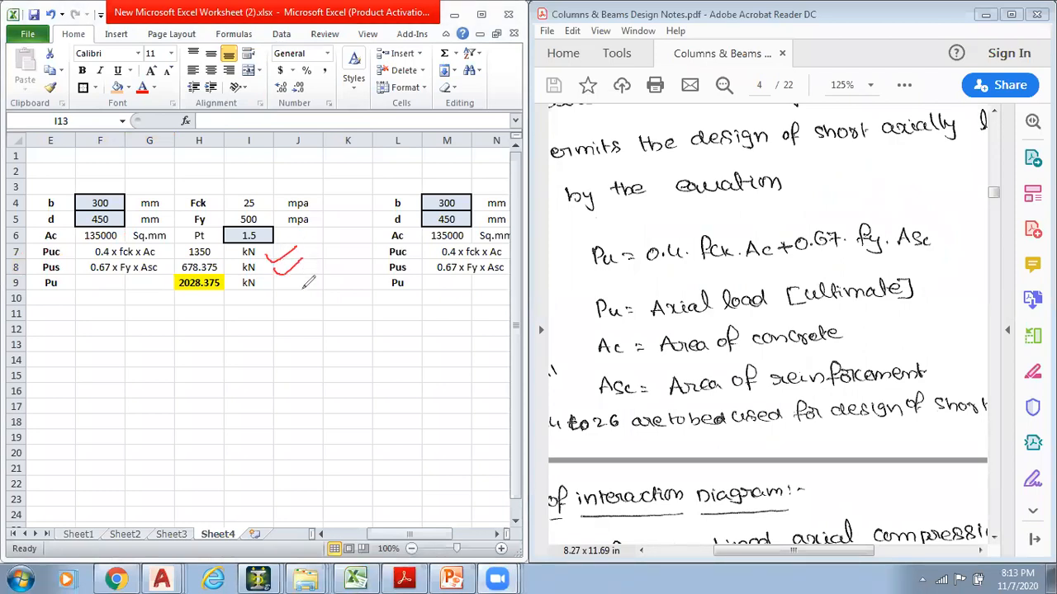
mouse_move(222, 276)
mouse_down()
mouse_move(205, 271)
mouse_move(204, 297)
mouse_move(222, 271)
mouse_up()
Select the first table's Pt cell and widen the Excel window until both calculation tables show
click(260, 240)
click(267, 326)
click(249, 237)
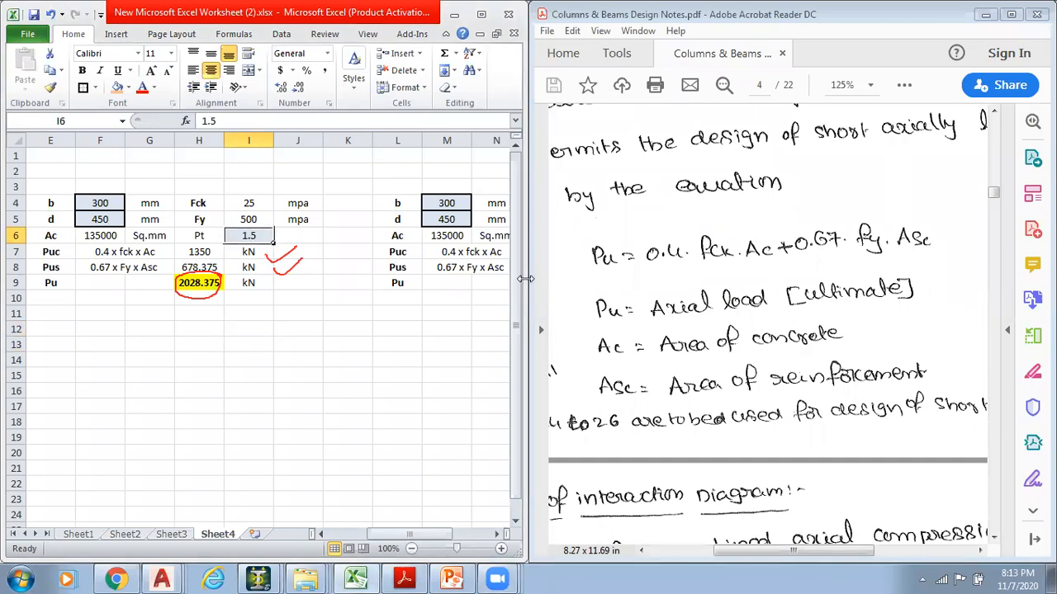
drag(525, 279, 805, 280)
click(495, 327)
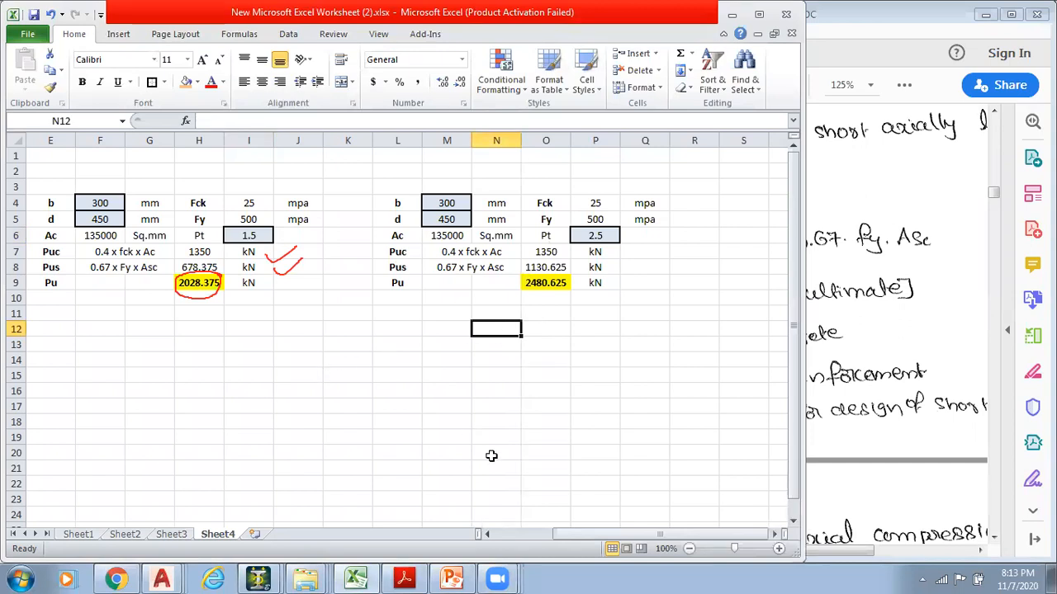
Circle the Pt values and b and d sizes in both tables, and tick each Pt
mouse_move(279, 217)
mouse_down()
mouse_move(225, 214)
mouse_move(281, 237)
mouse_move(262, 211)
mouse_up()
mouse_move(601, 204)
mouse_down()
mouse_move(582, 240)
mouse_move(634, 219)
mouse_move(627, 213)
mouse_up()
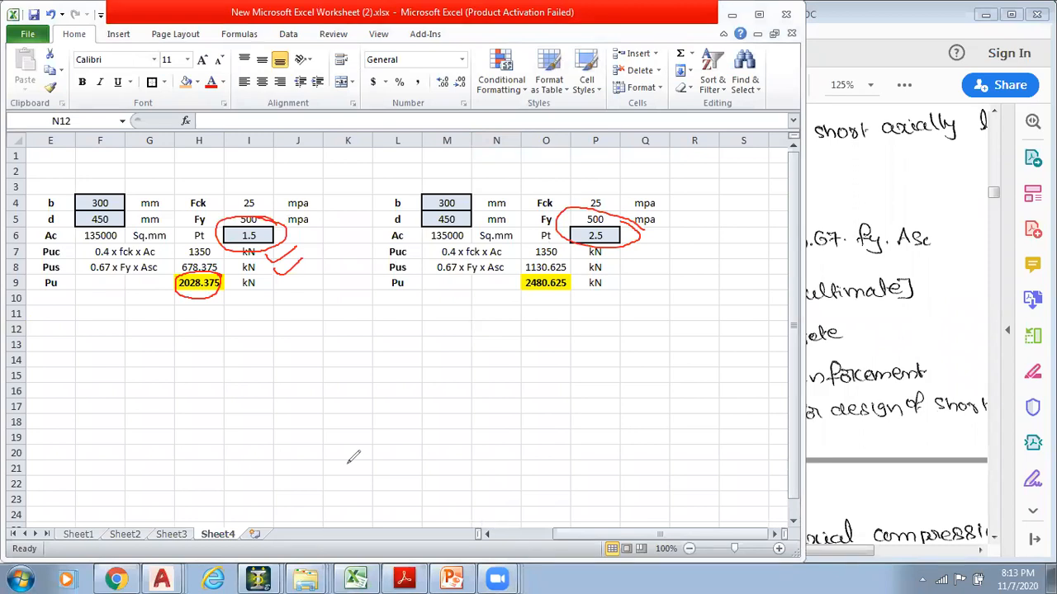
mouse_move(128, 178)
mouse_down()
mouse_move(83, 176)
mouse_move(128, 183)
mouse_move(107, 171)
mouse_up()
mouse_move(467, 189)
mouse_down()
mouse_move(412, 223)
mouse_move(475, 199)
mouse_move(467, 190)
mouse_up()
drag(285, 237, 337, 220)
drag(641, 238, 704, 217)
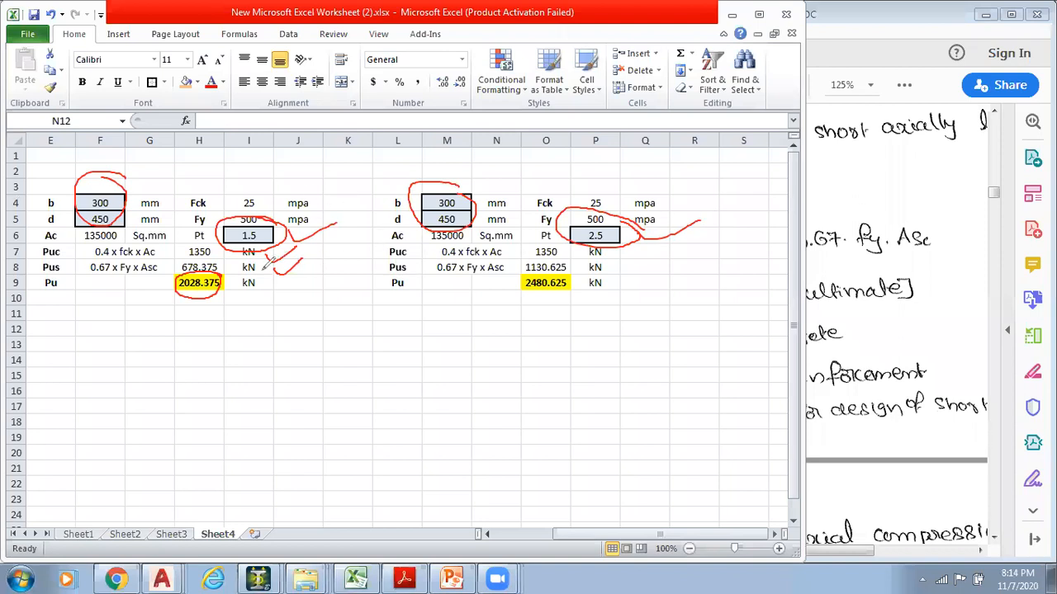
Tick the total load Pu in both tables to compare the two column capacities
drag(200, 307, 247, 290)
click(640, 255)
drag(537, 297, 587, 303)
click(416, 306)
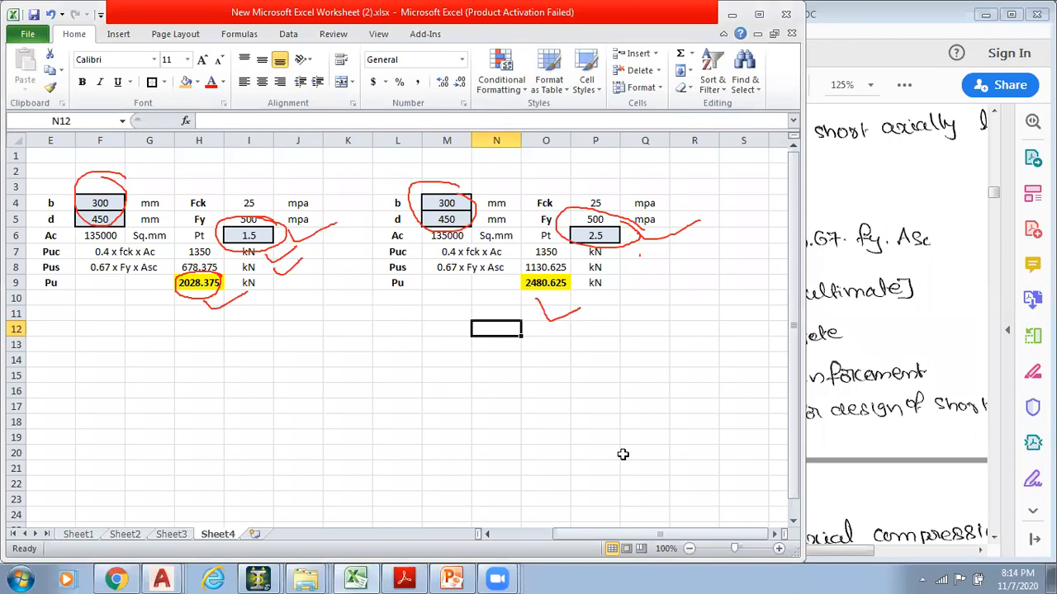
Move the selection to cell M15 and clear all the drawn marks from the sheet
key(Down)
key(Down)
key(Down)
key(Left)
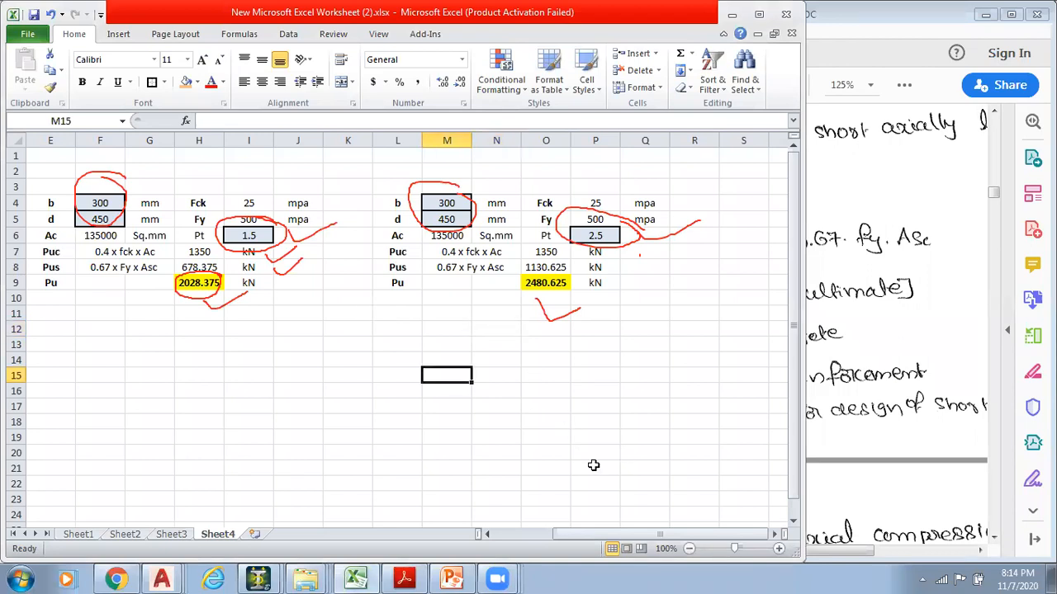
click(638, 505)
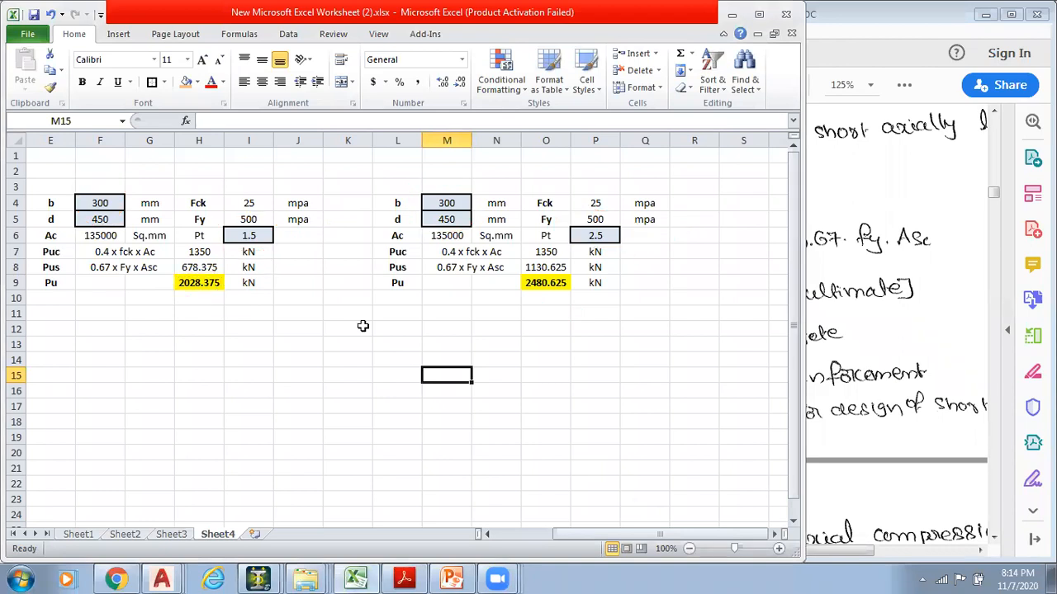
Switch to the PowerPoint presentation and select the second list of sizes on the Recommended Column Sizes slide
click(382, 299)
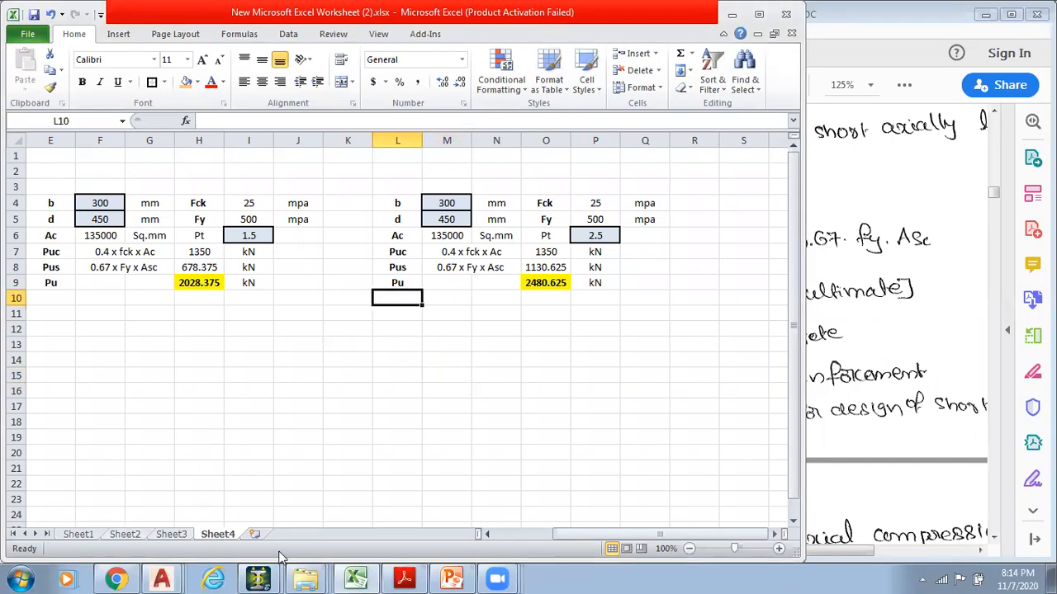
click(451, 579)
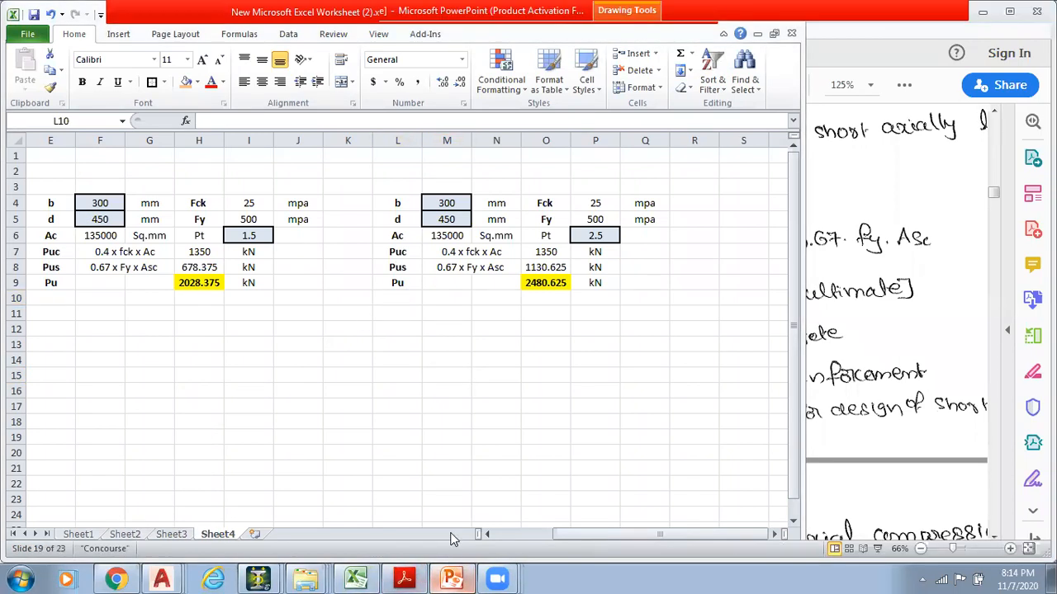
click(871, 368)
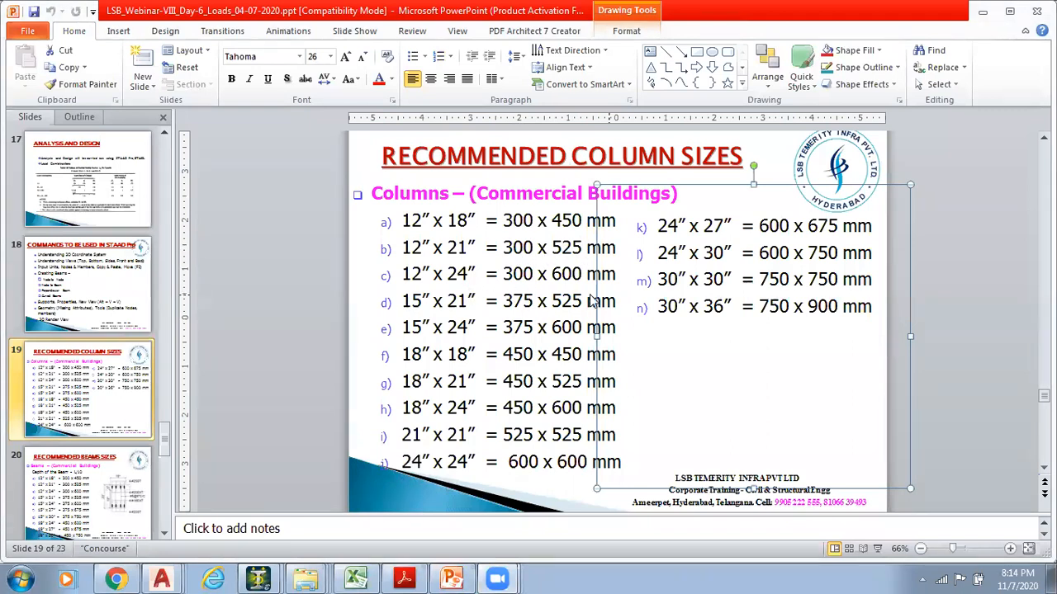
Switch to the Working_Webinar_G+10 Floors model in STAAD.Pro and display only nodes 1, 2, 15 and 16
click(530, 489)
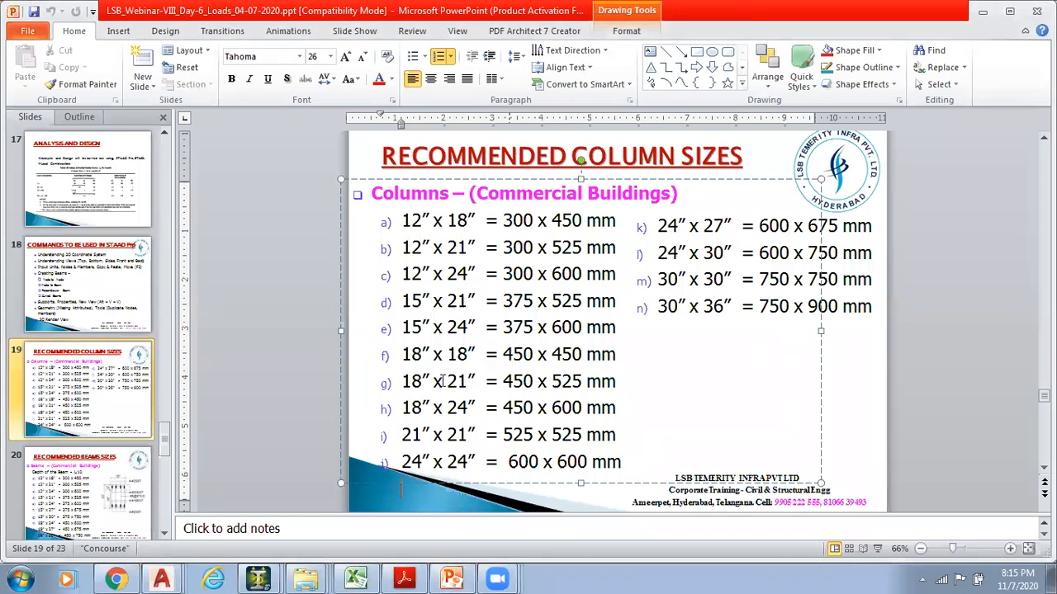
mouse_move(259, 577)
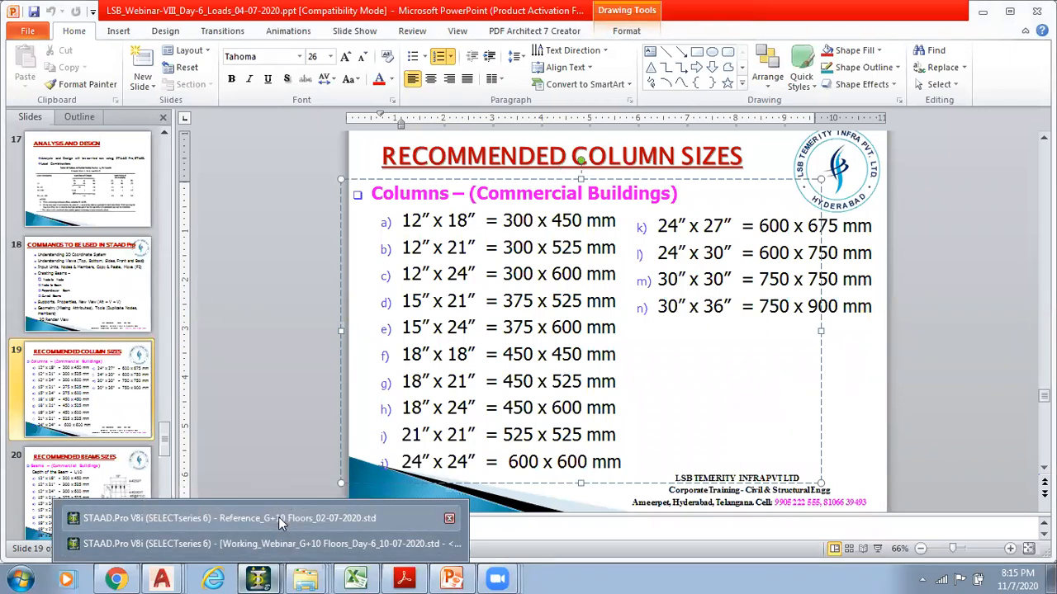
click(275, 545)
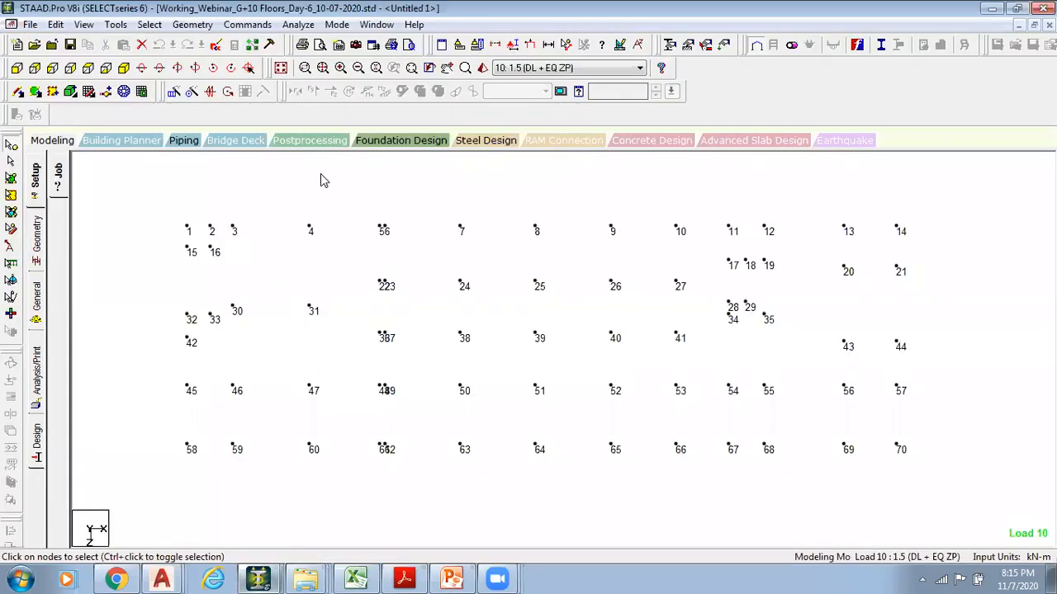
middle_drag(378, 291, 351, 284)
scroll(352, 282, down, 1)
middle_drag(229, 263, 323, 311)
scroll(321, 310, up, 4)
drag(198, 228, 264, 305)
drag(194, 235, 261, 301)
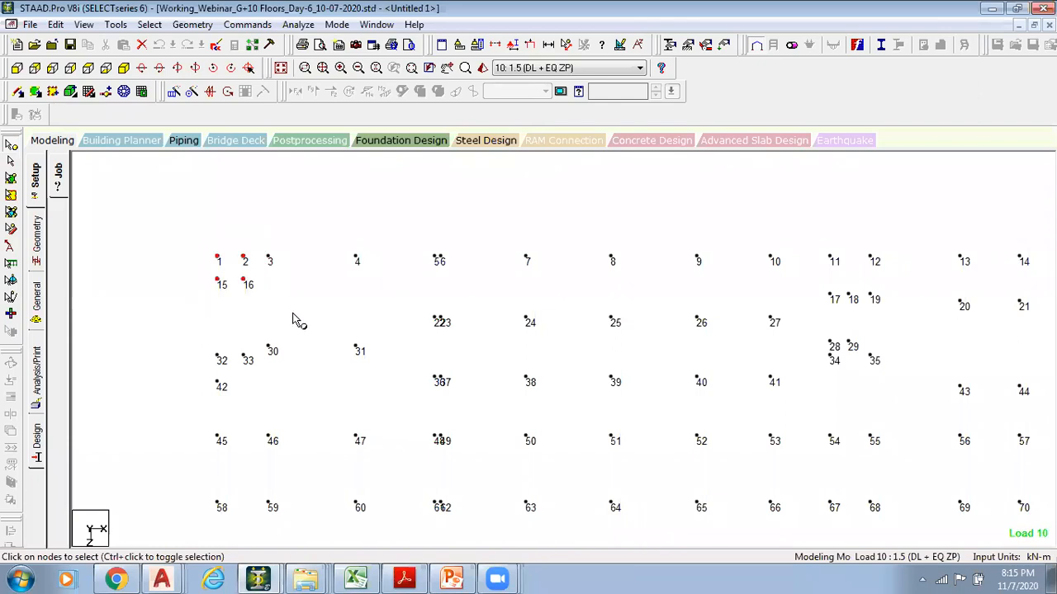
key(Delete)
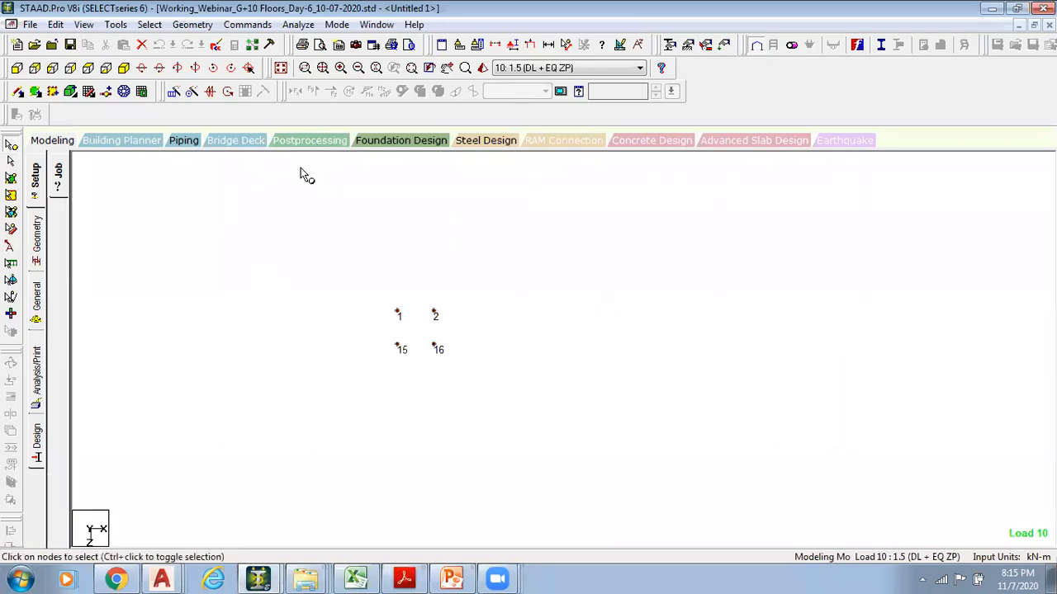
Run the structural analysis in modeling mode, saving the modified structure first
click(378, 142)
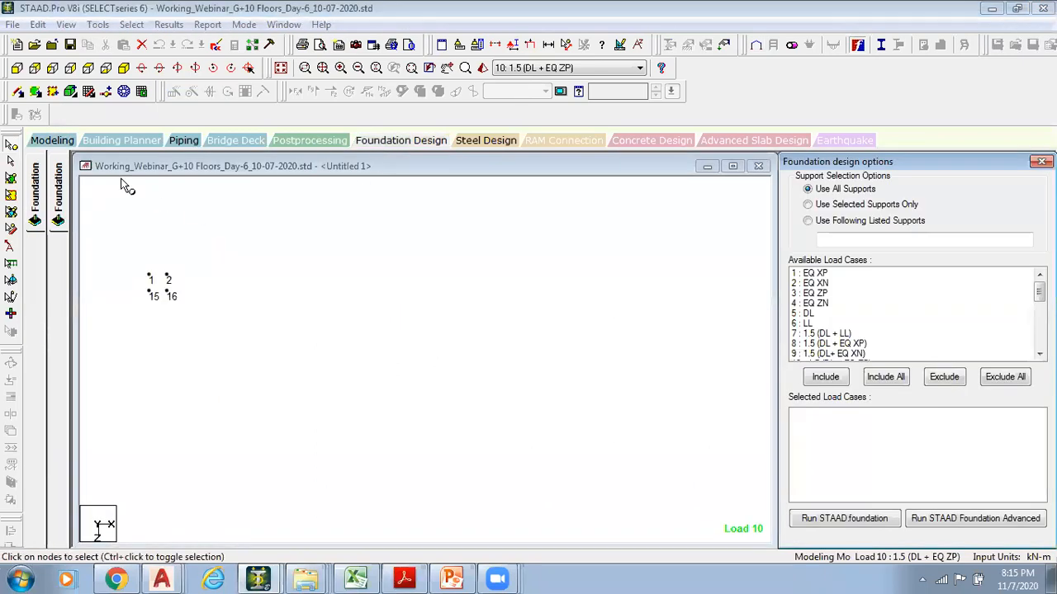
click(64, 141)
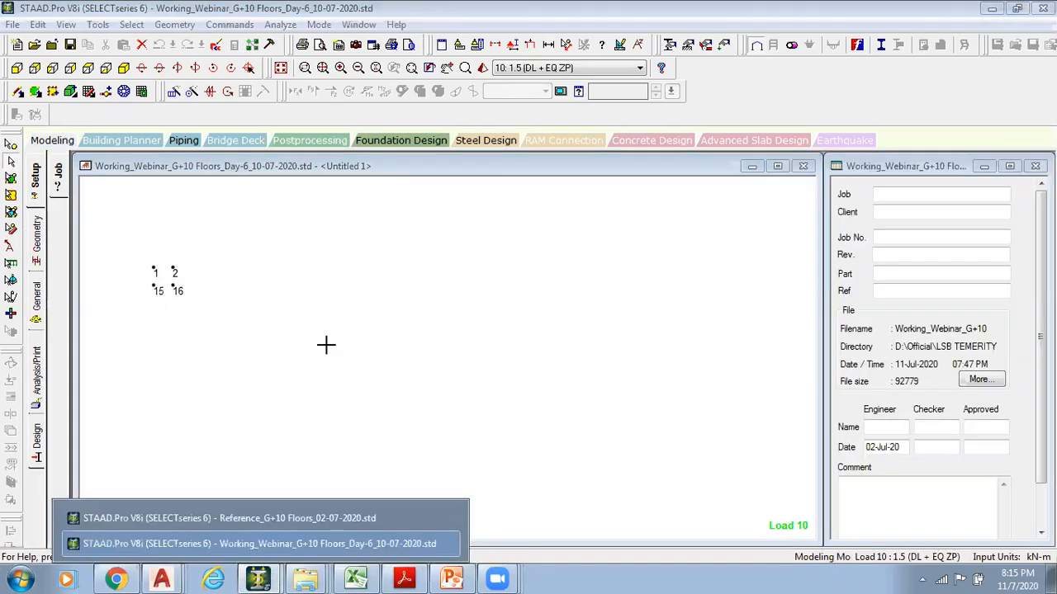
click(280, 26)
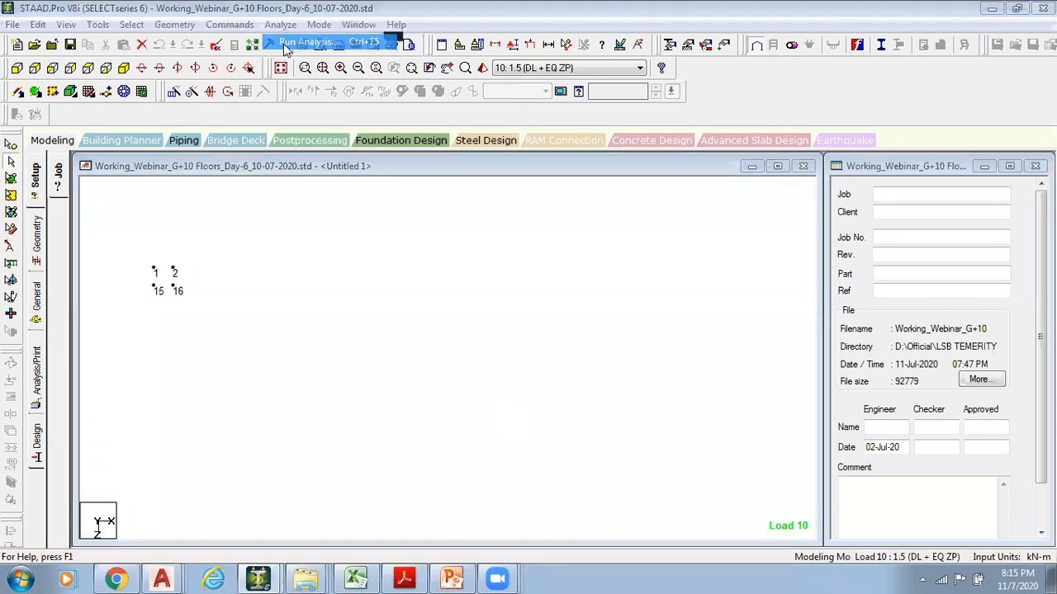
click(285, 46)
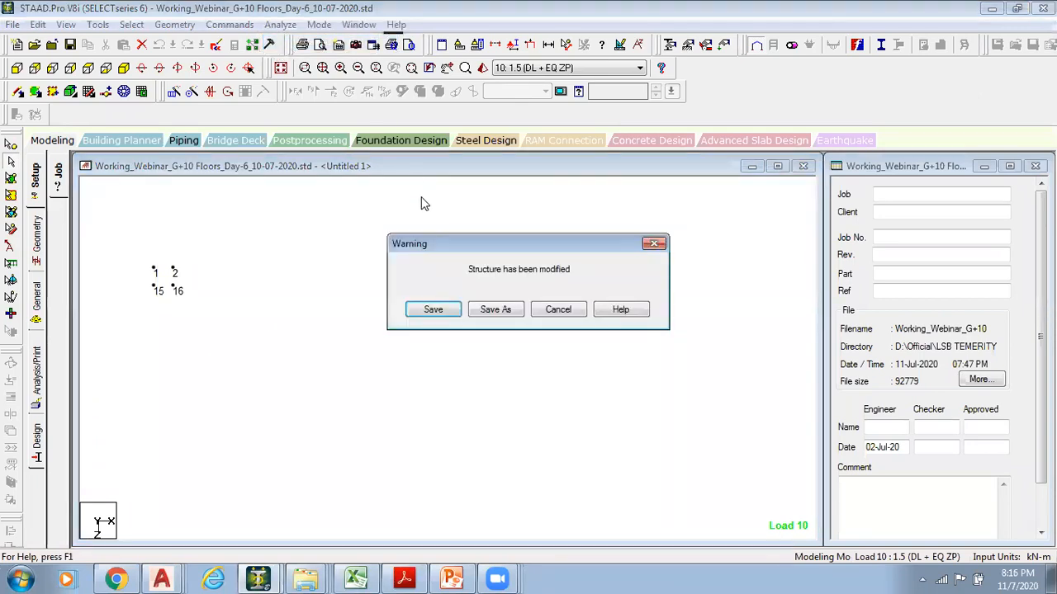
click(433, 310)
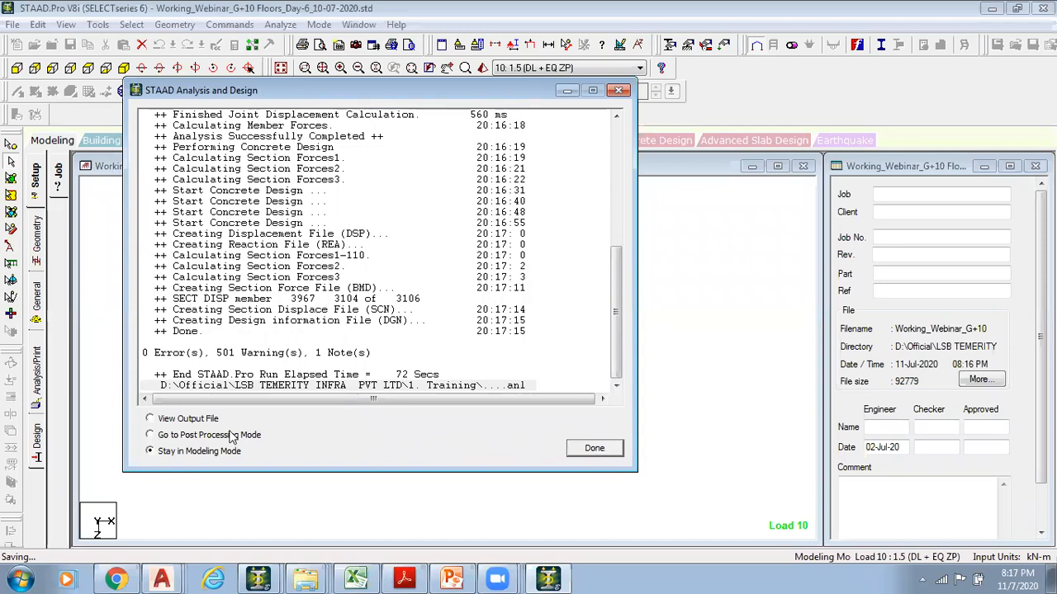
Enter post-processing mode with all load cases selected and display the support reactions in a maximized model view
click(198, 440)
click(594, 449)
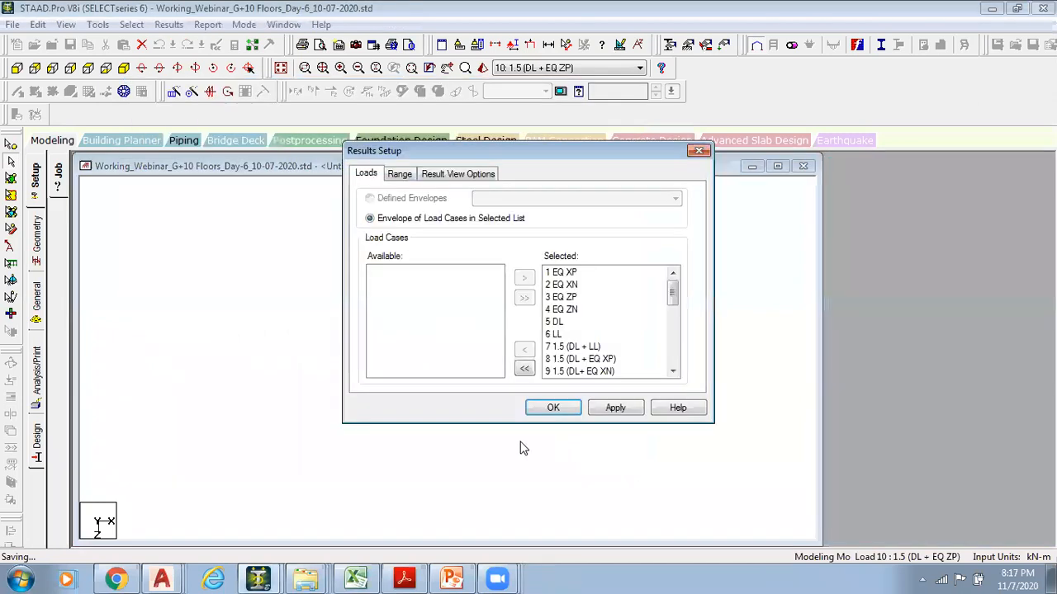
click(553, 408)
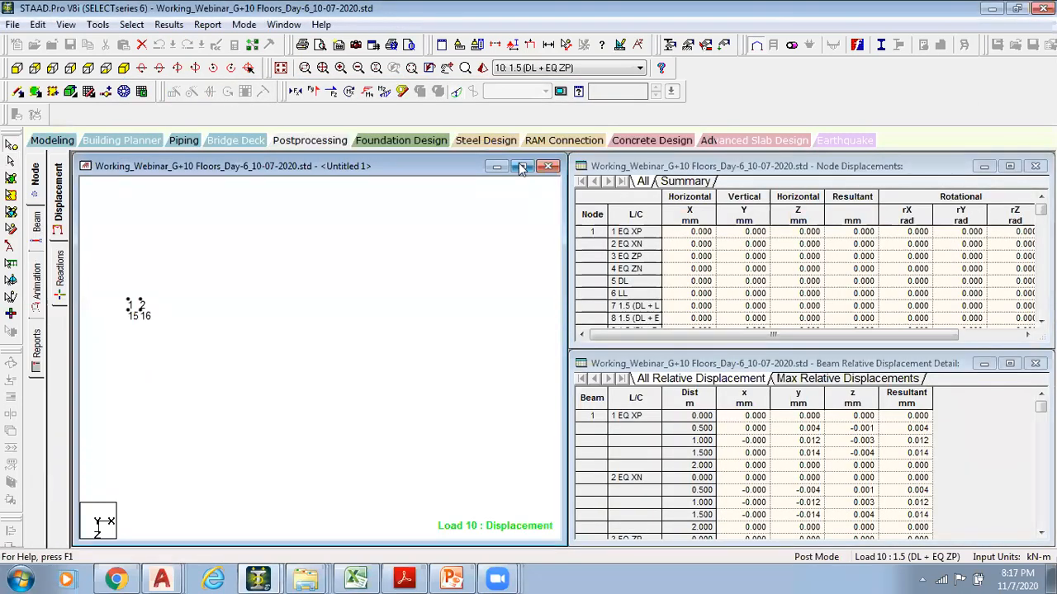
click(521, 168)
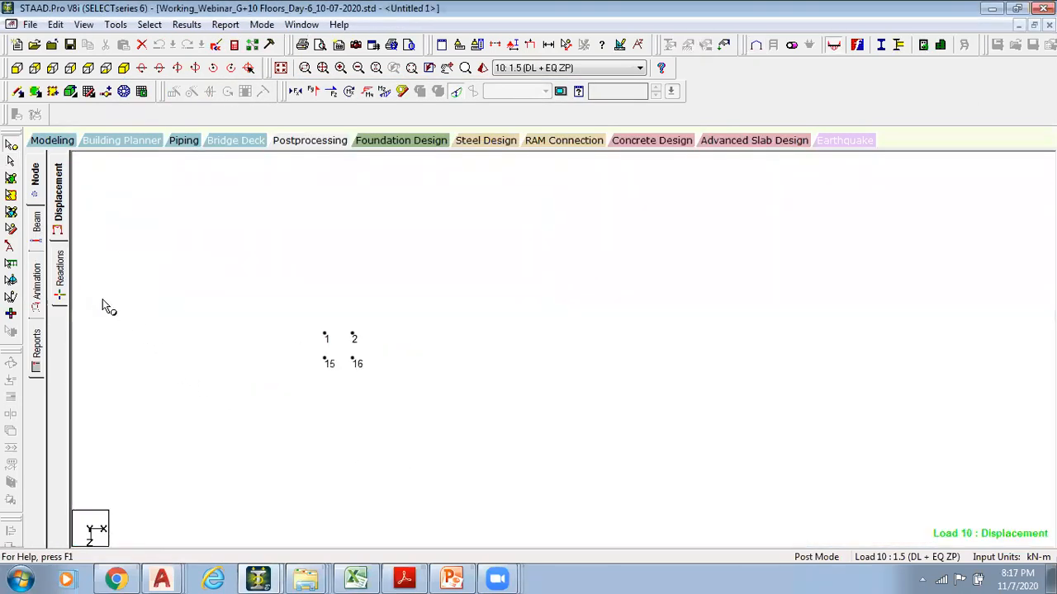
click(65, 272)
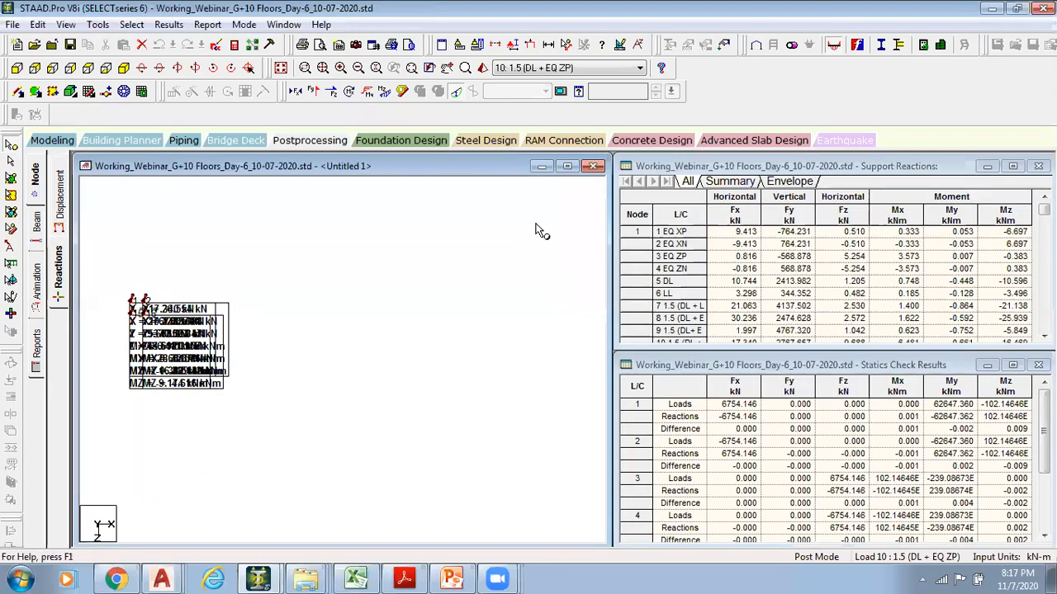
click(568, 166)
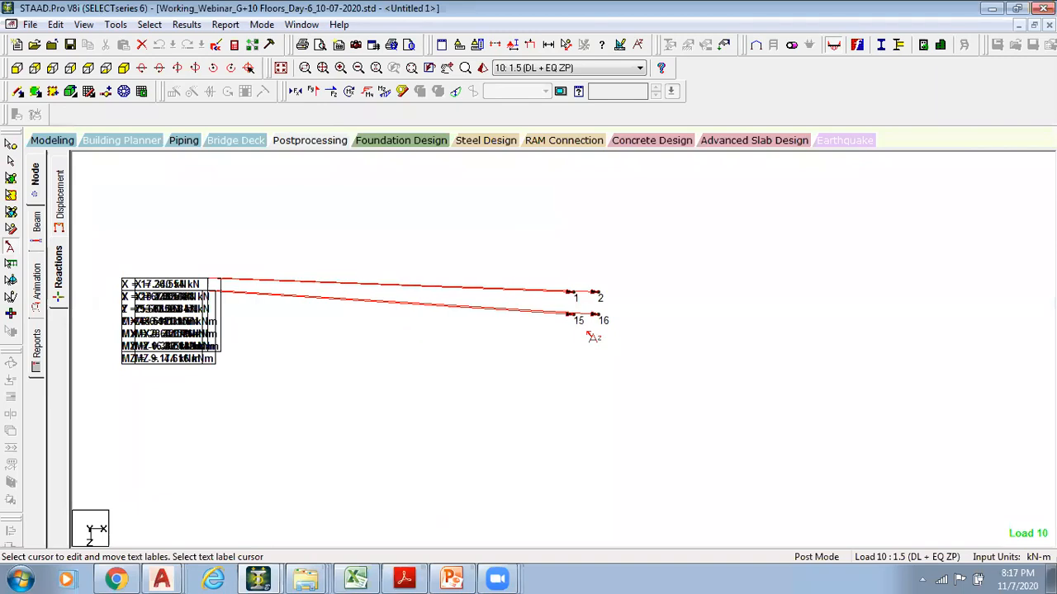
Pull apart the overlapping reaction labels of nodes 1, 2, 15 and 16, placing node 15's label to the left of its node
scroll(393, 338, up, 6)
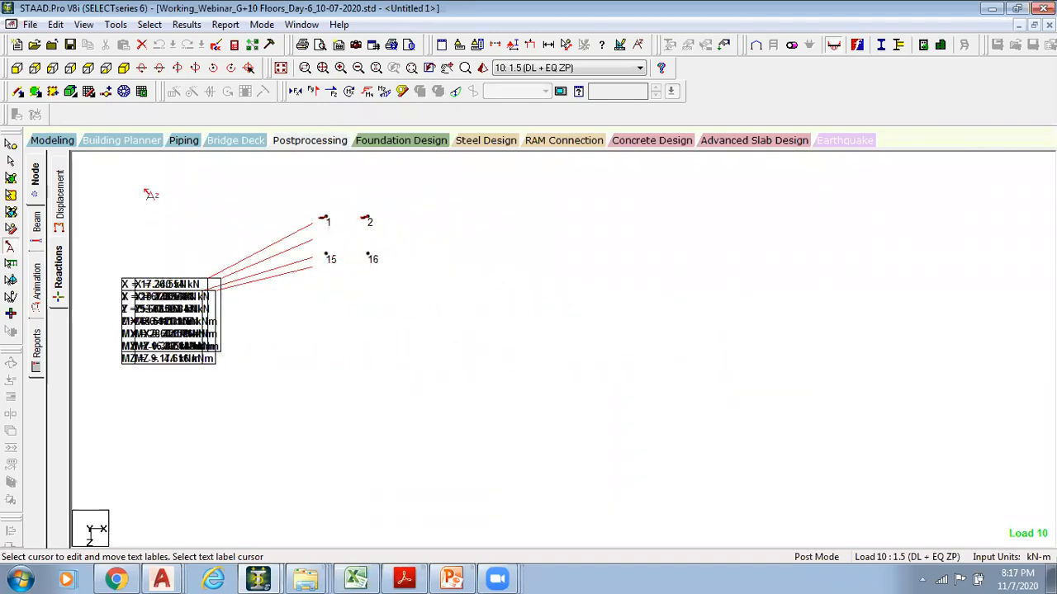
drag(190, 323, 261, 367)
drag(181, 332, 374, 377)
drag(188, 318, 454, 253)
mouse_move(173, 322)
mouse_down()
mouse_move(347, 123)
mouse_move(349, 188)
mouse_move(158, 316)
mouse_move(151, 229)
mouse_up()
middle_drag(450, 348, 462, 386)
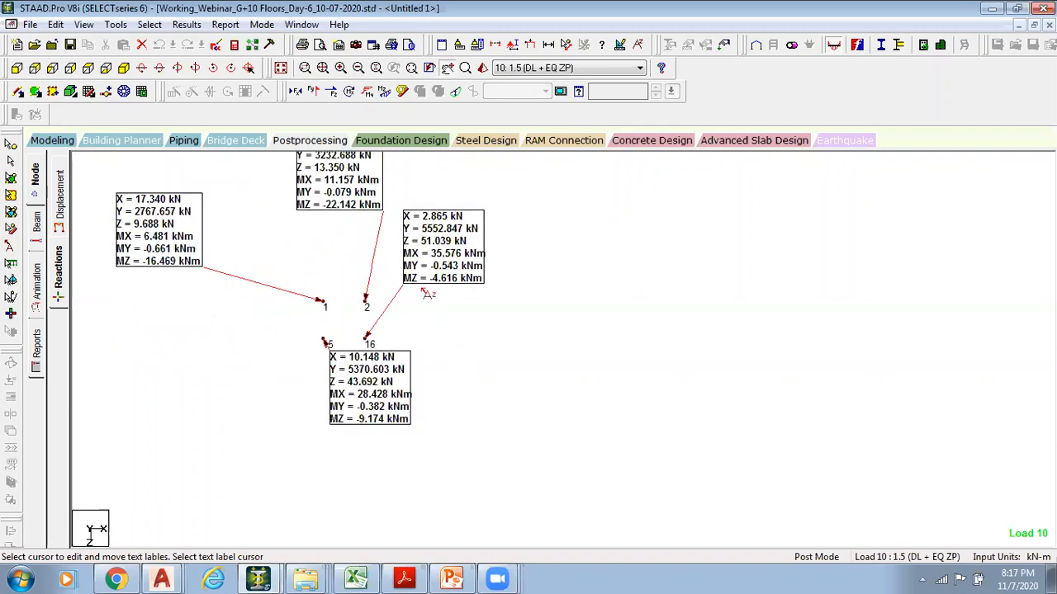
drag(344, 393, 231, 376)
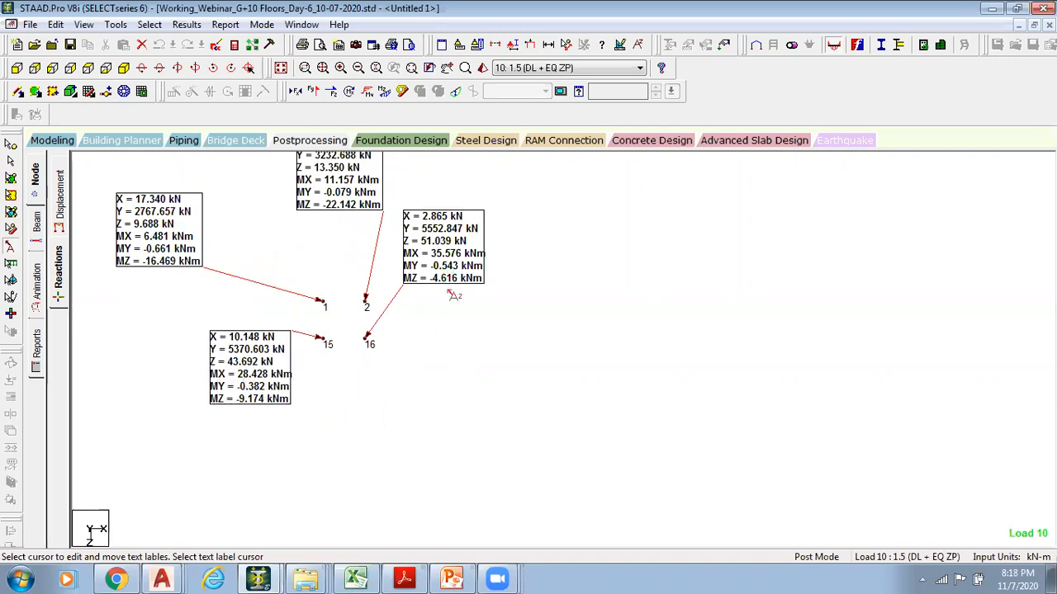
Move node 16's reaction label below and to the right of its node, and bring node 2's label fully into view
drag(442, 246, 470, 409)
drag(363, 182, 355, 224)
drag(436, 244, 459, 379)
drag(353, 189, 386, 218)
click(326, 157)
click(324, 168)
drag(349, 178, 363, 223)
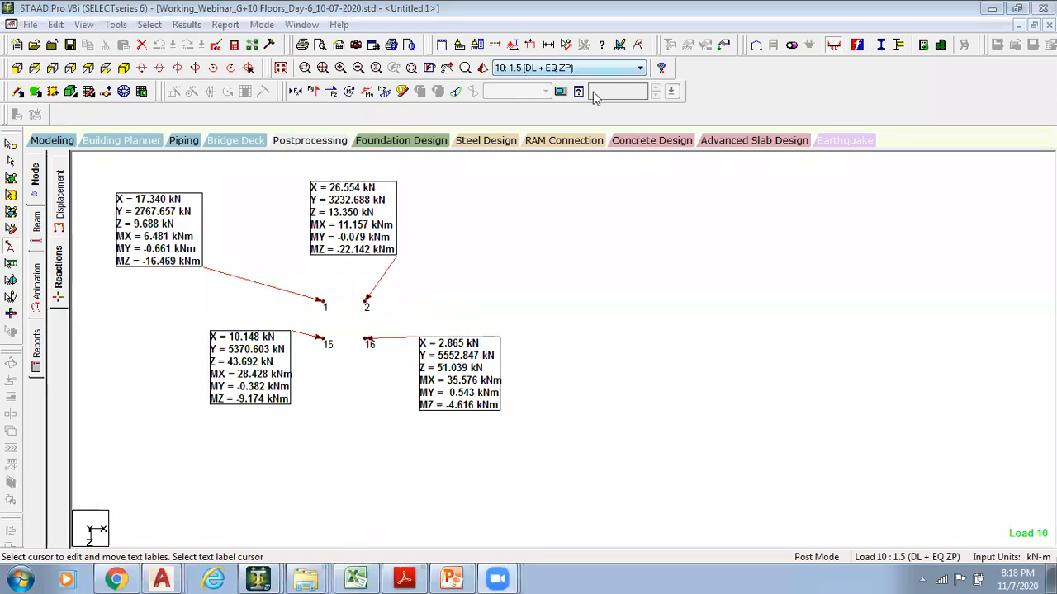
Show the reactions for load case 7: 1.5 (DL + LL) and underline the Y reaction of all four nodes
click(639, 68)
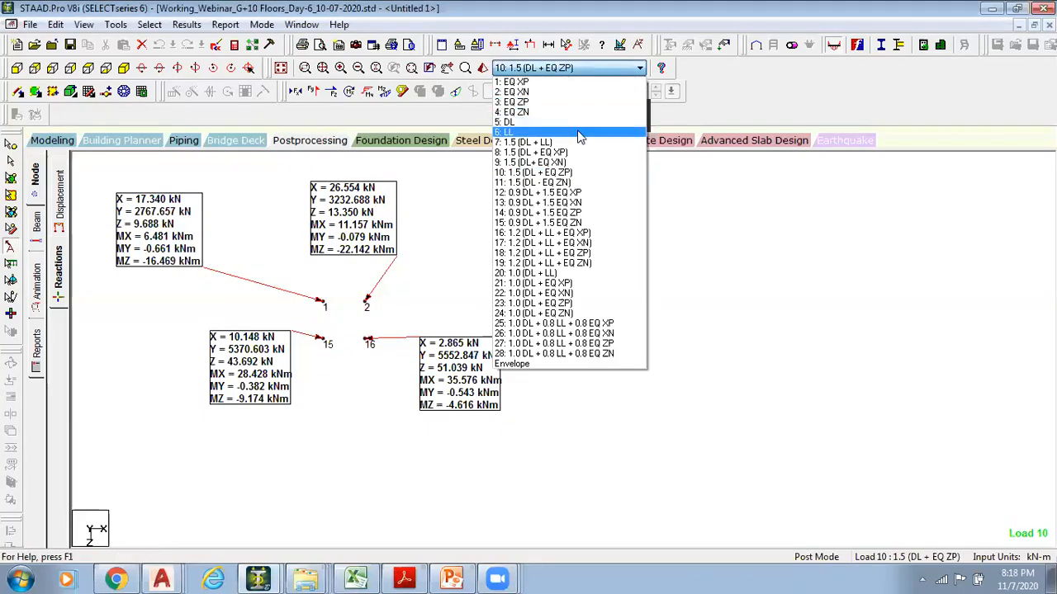
click(579, 146)
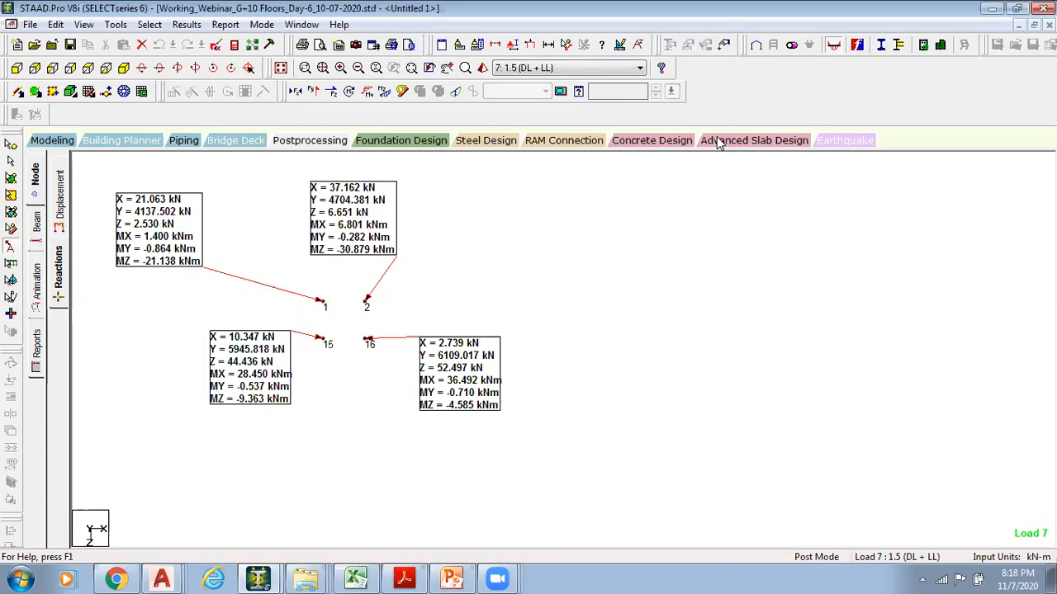
drag(117, 225, 225, 225)
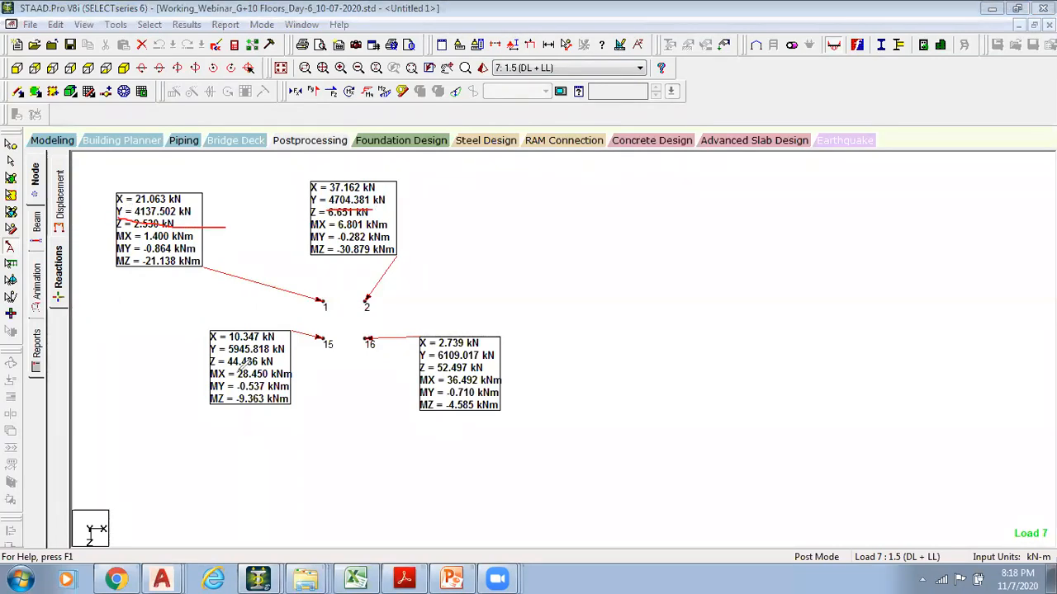
drag(211, 357, 289, 357)
drag(467, 361, 501, 362)
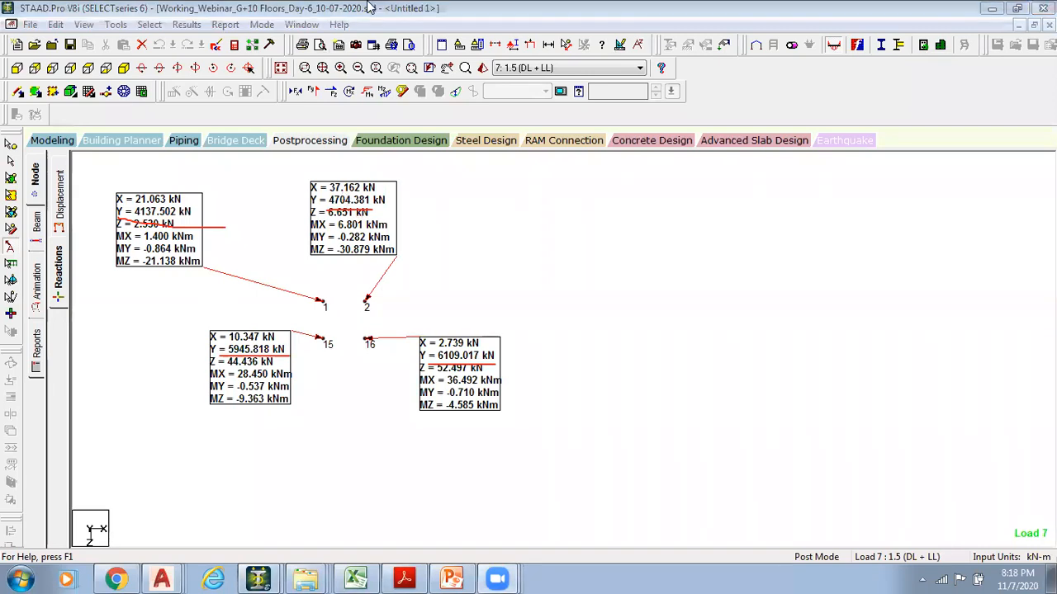
Arrange the STAAD.Pro reactions window and the Excel workbook side by side
drag(7, 21, 2, 23)
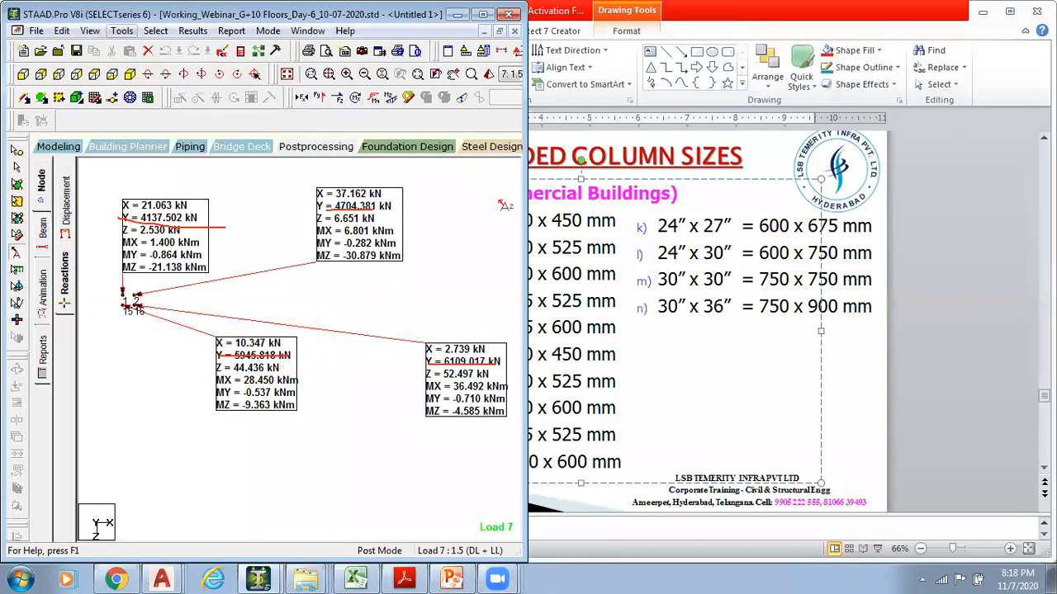
click(356, 579)
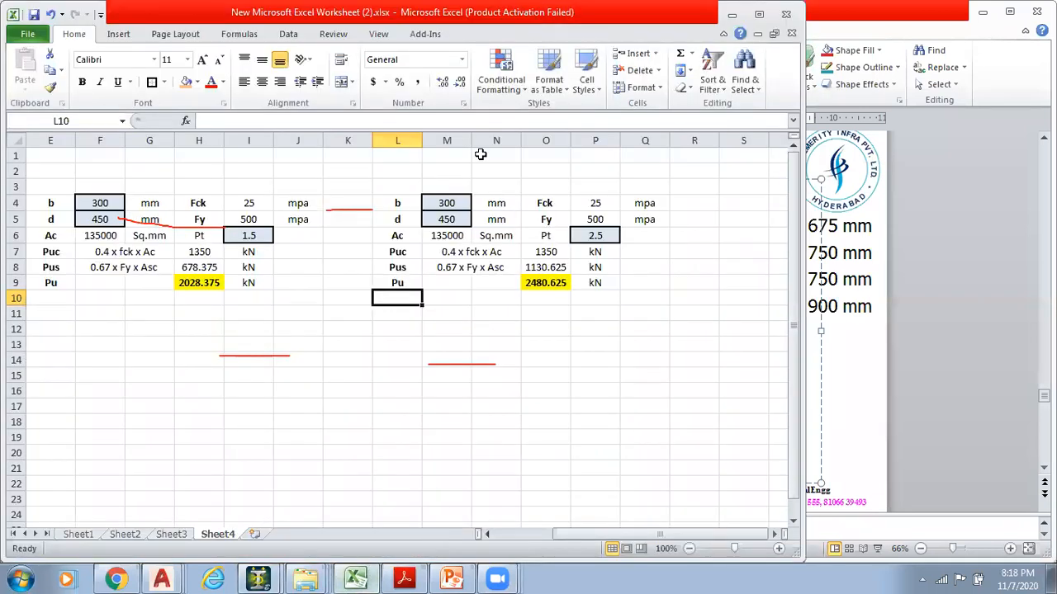
drag(354, 16, 1055, 18)
click(821, 376)
click(809, 406)
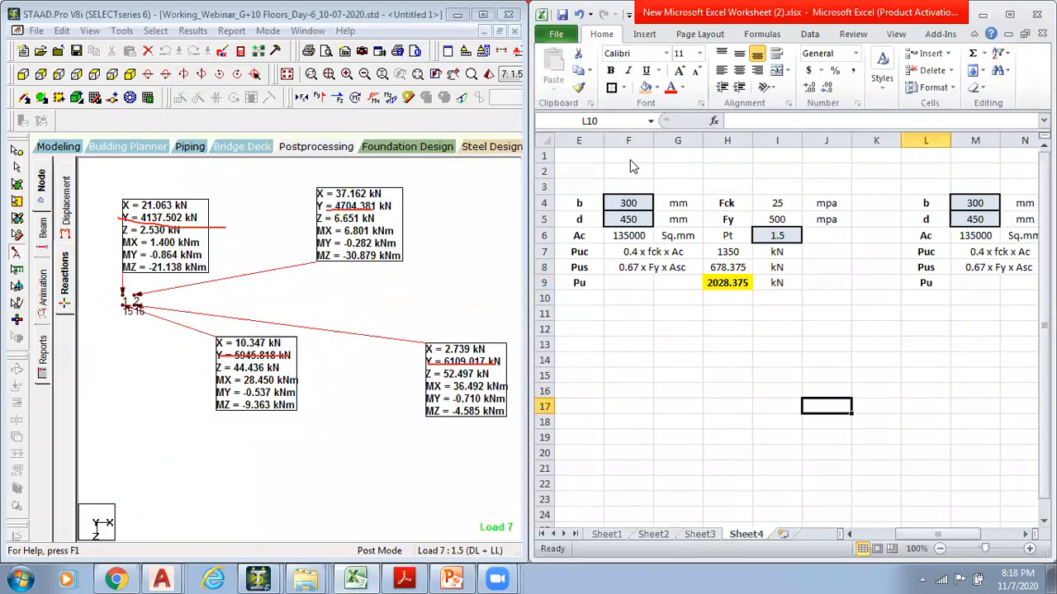
Open Sheet3 and draw a red box around the column sizes from 300 x 450 to 900 x 900
click(700, 534)
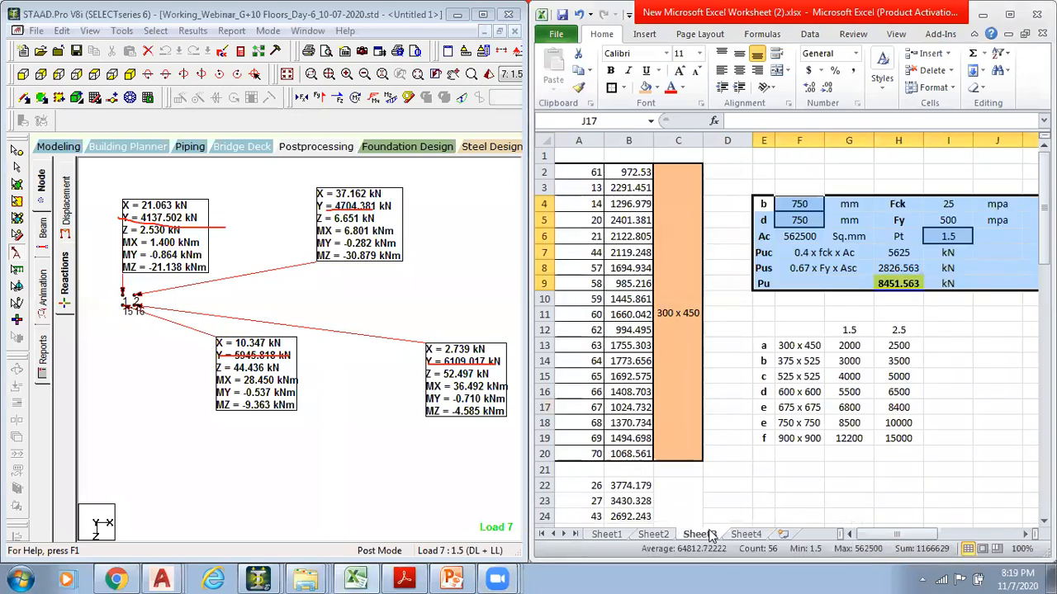
click(990, 455)
scroll(900, 406, down, 1)
scroll(885, 406, up, 1)
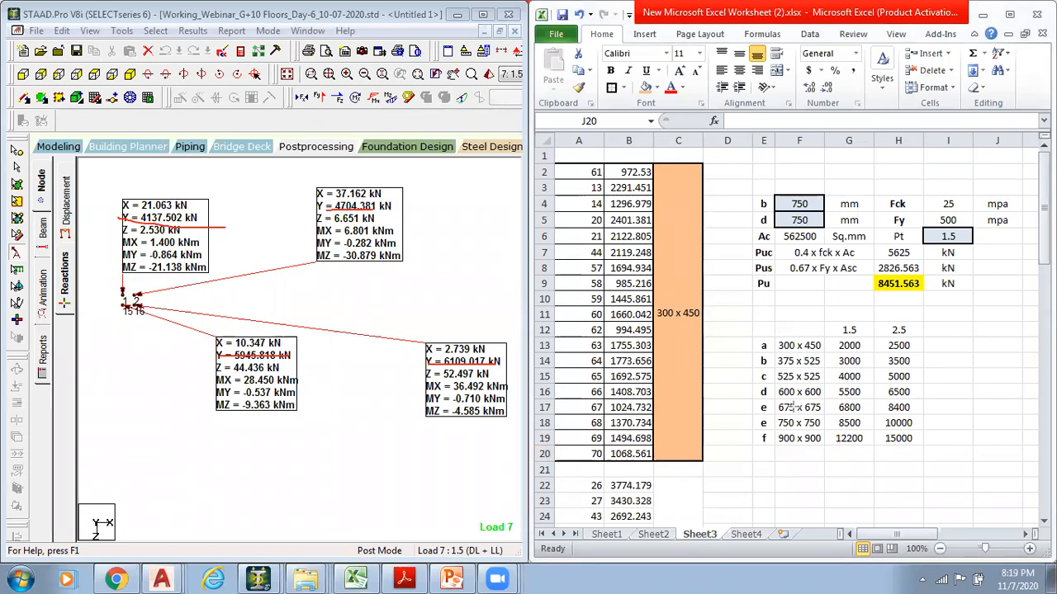
drag(773, 332, 826, 446)
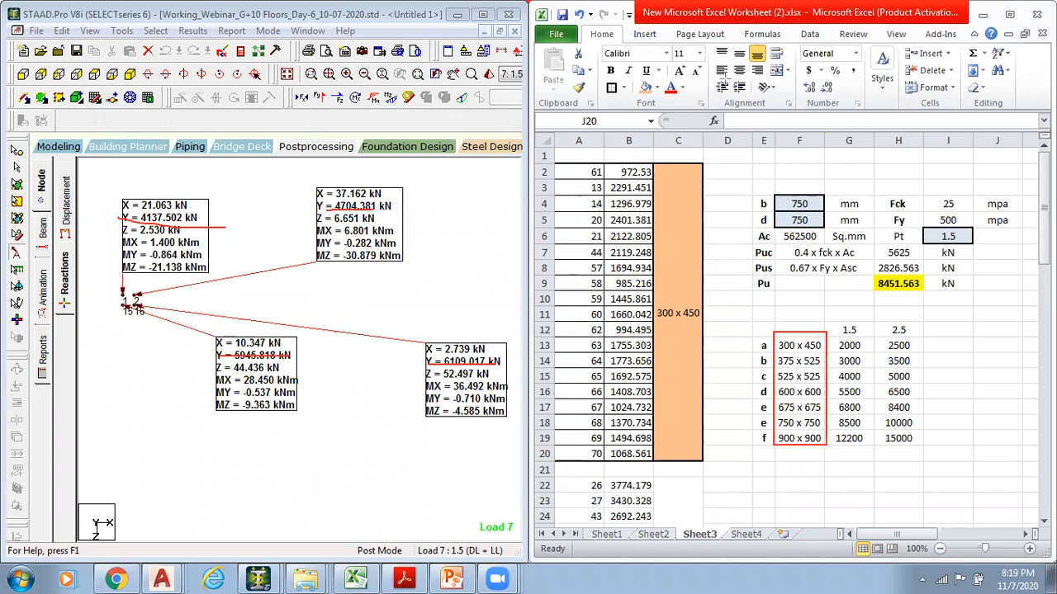
Draw a tick beside each of the boxed column sizes in rows 13 to 19
drag(741, 339, 786, 320)
drag(741, 362, 777, 343)
mouse_move(737, 373)
mouse_down()
mouse_move(774, 361)
mouse_move(776, 372)
mouse_up()
mouse_move(736, 413)
mouse_down()
mouse_move(776, 394)
mouse_move(779, 408)
mouse_up()
drag(740, 441, 781, 418)
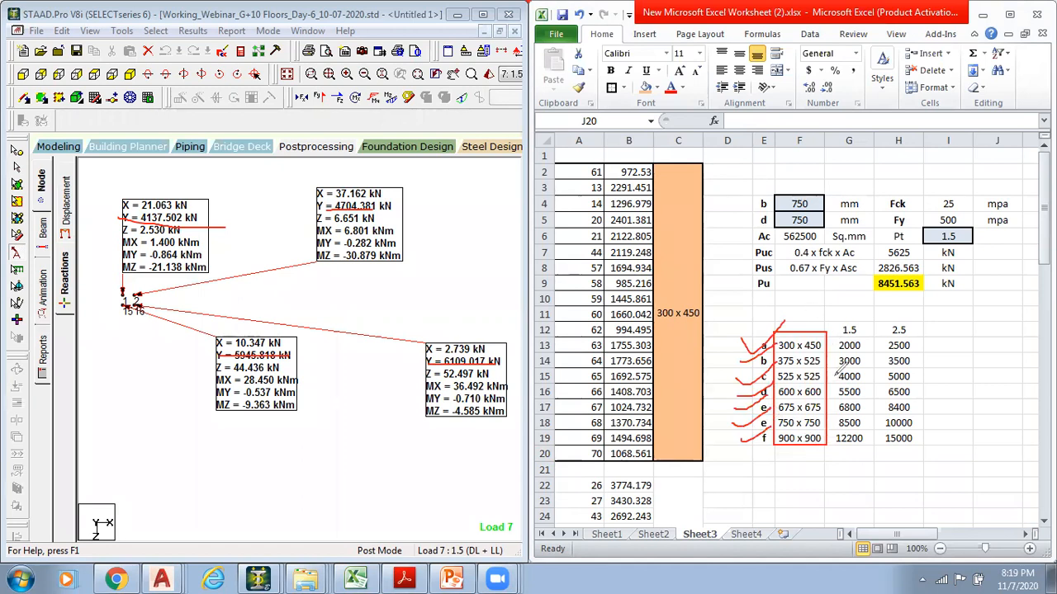
Check the Recommended Column Sizes slide in PowerPoint, and return to STAAD.Pro and Excel side by side
click(451, 579)
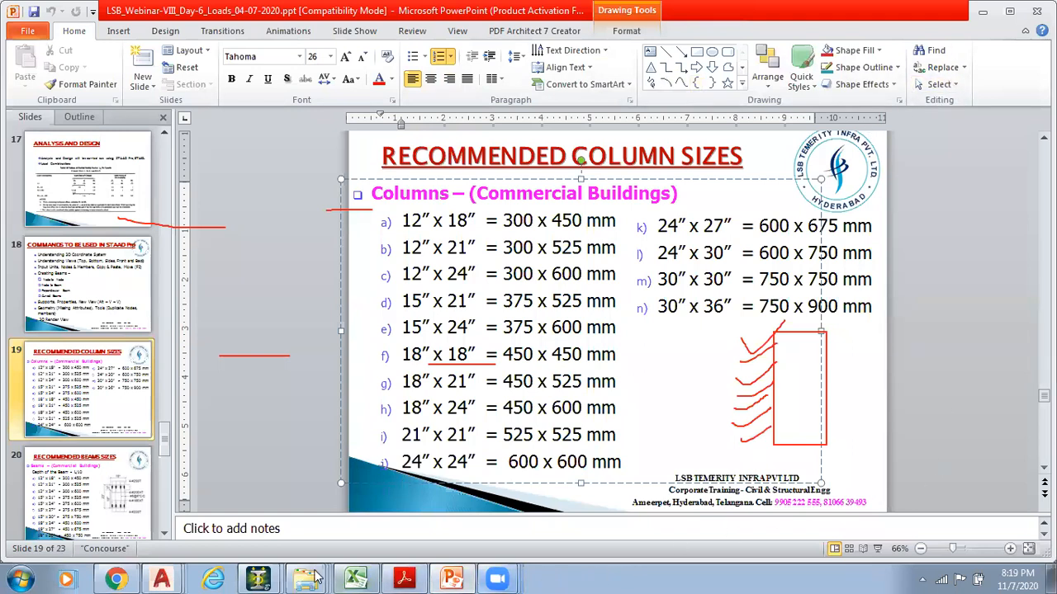
mouse_move(270, 580)
click(316, 544)
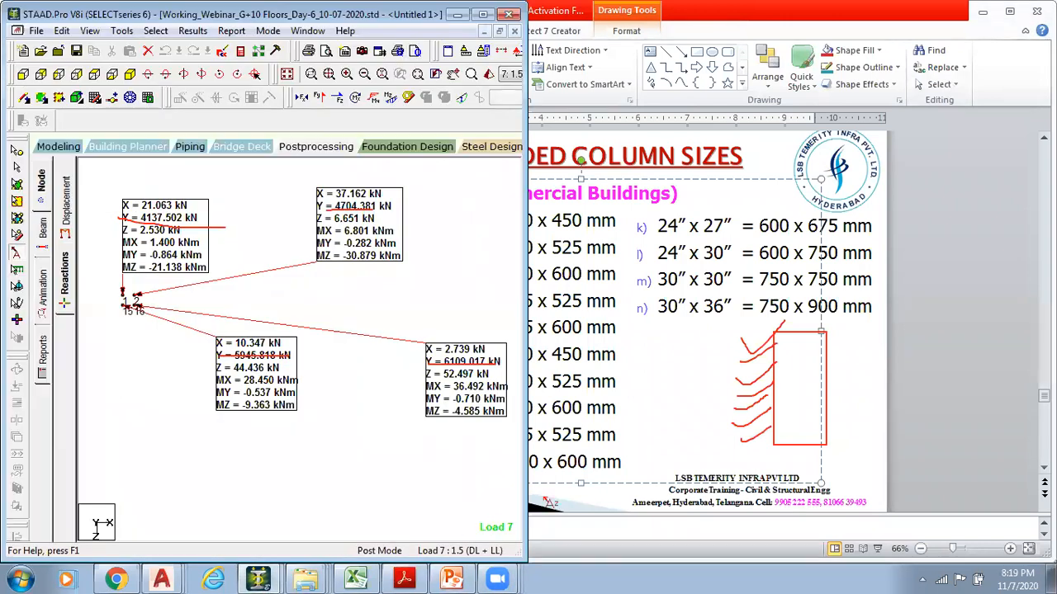
click(355, 580)
click(975, 330)
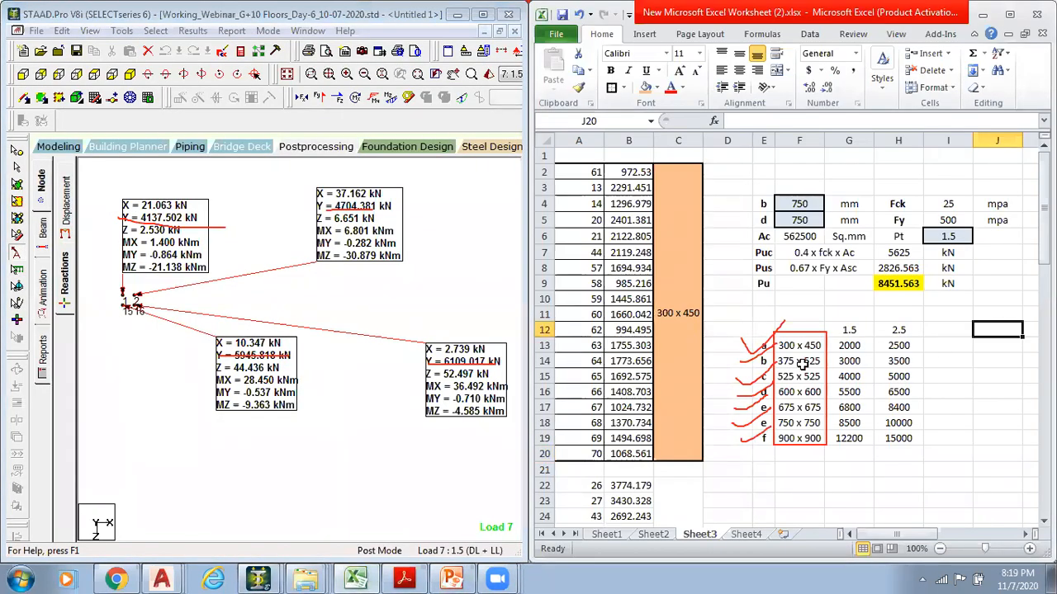
Select cell I13 beside the capacities of the 300 x 450 column
click(927, 363)
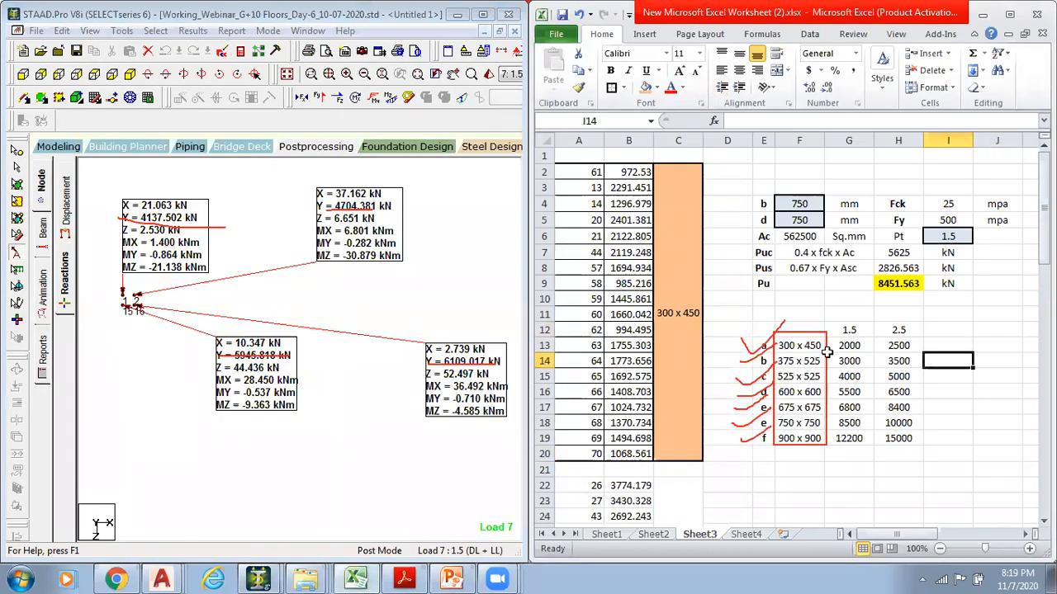
click(977, 347)
click(926, 342)
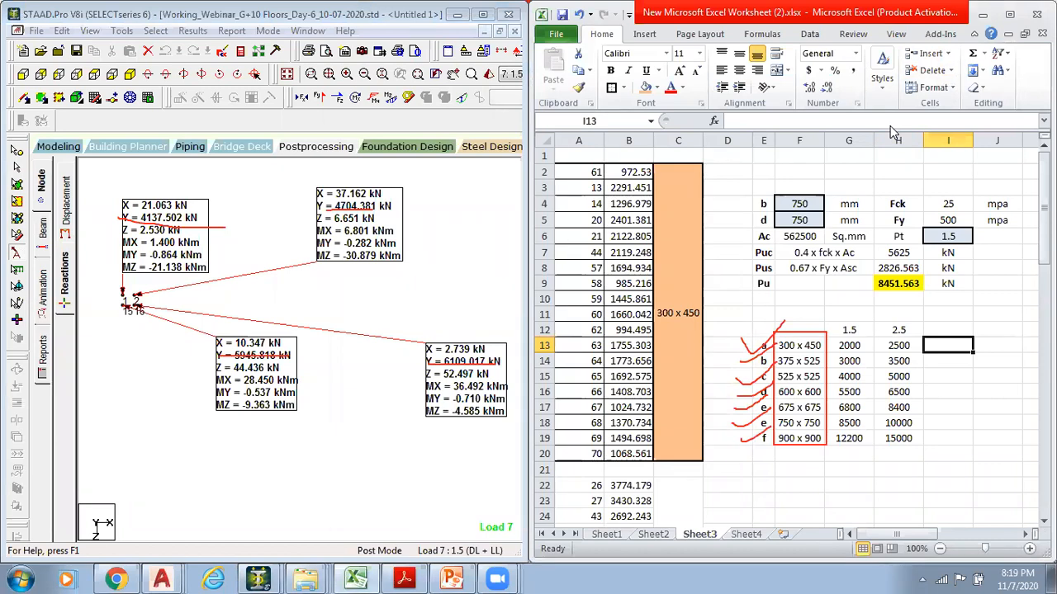
Circle the 300 x 450 size and the 1.5 and 2.5 headings, and tick the two capacities of that size
click(854, 330)
drag(850, 341, 850, 443)
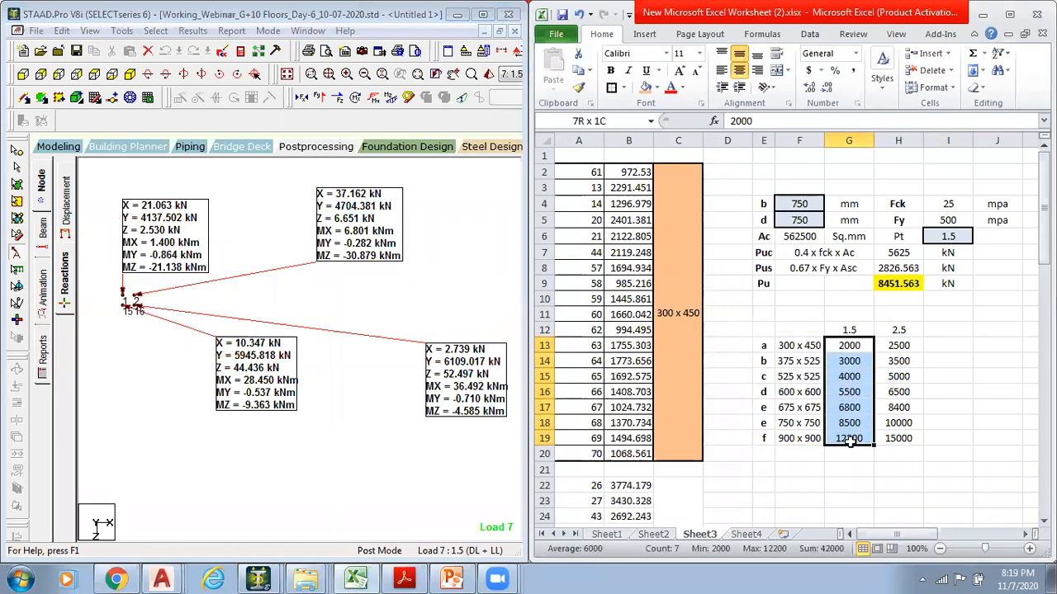
click(949, 377)
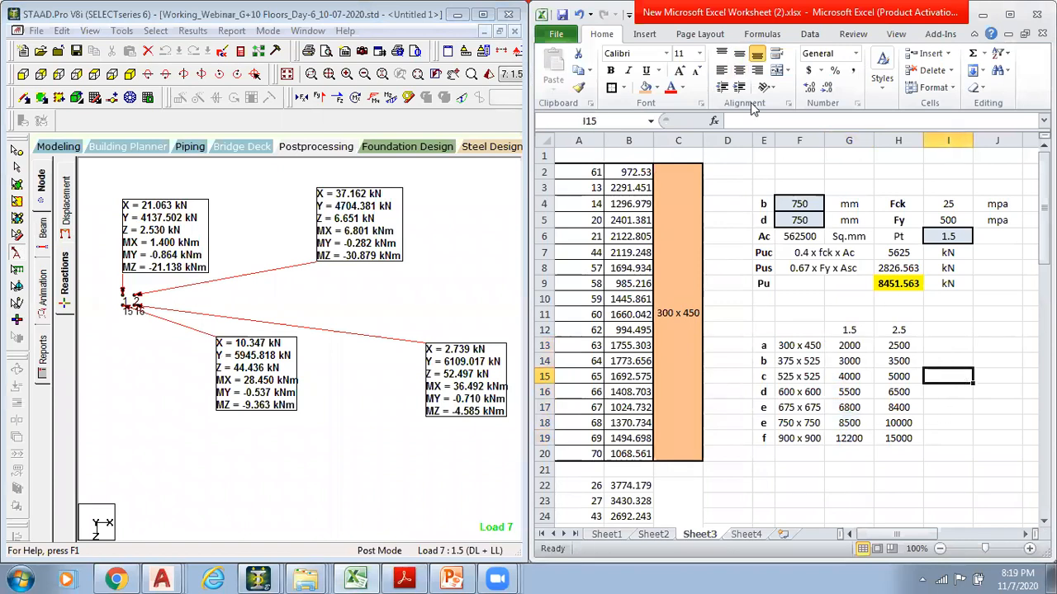
mouse_move(813, 333)
mouse_down()
mouse_move(772, 343)
mouse_move(805, 358)
mouse_move(823, 323)
mouse_move(877, 334)
mouse_move(851, 330)
mouse_move(869, 314)
mouse_up()
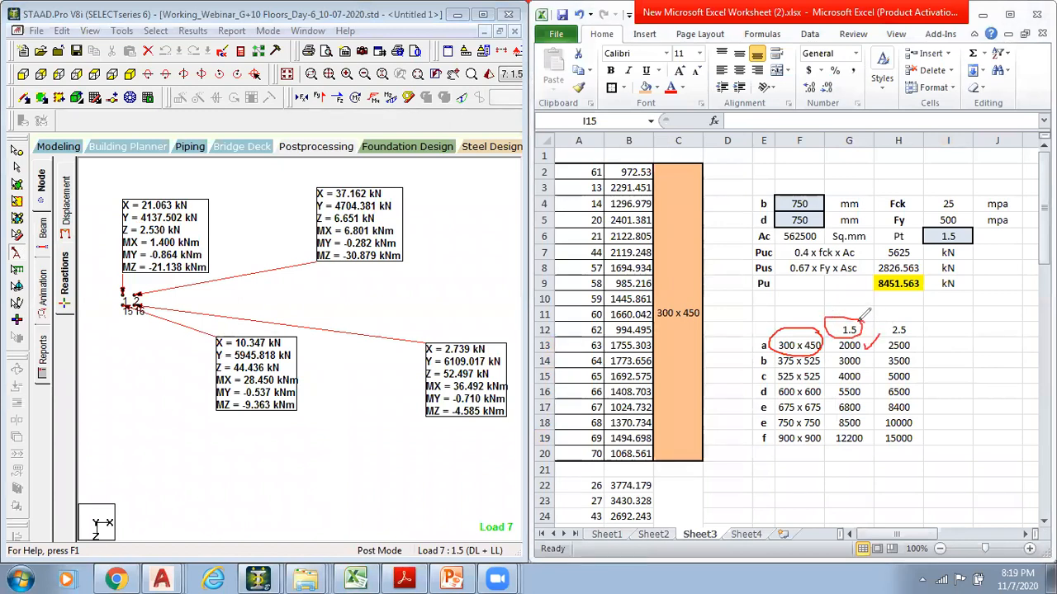
mouse_move(908, 317)
mouse_down()
mouse_move(880, 324)
mouse_move(904, 338)
mouse_move(913, 317)
mouse_move(958, 329)
mouse_up()
click(930, 317)
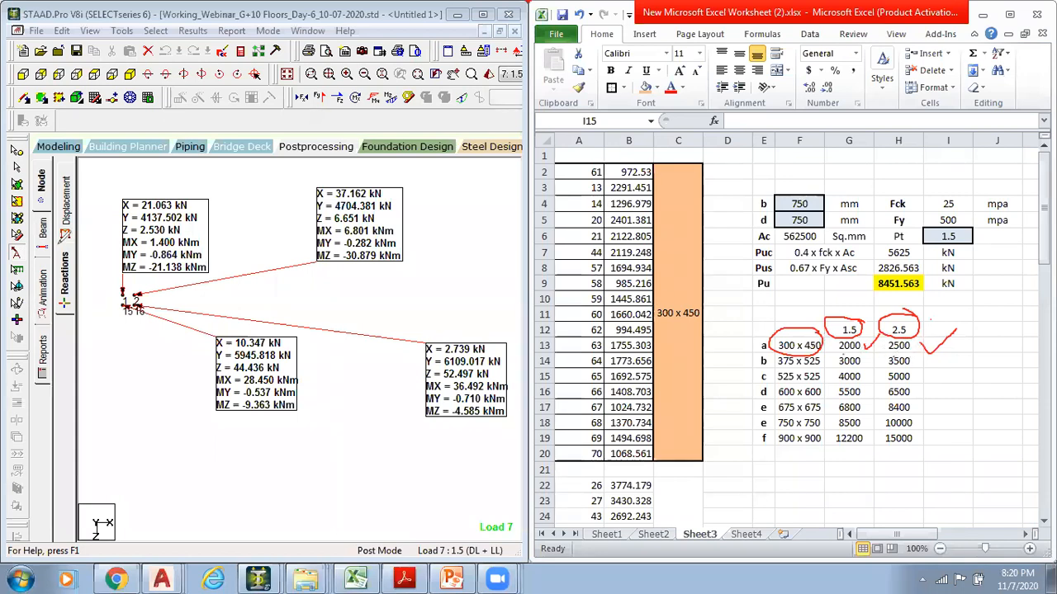
Underline the vertical Y reactions of supports 1, 2, 15 and 16 in red
drag(142, 223, 196, 223)
drag(333, 212, 392, 212)
drag(216, 368, 299, 367)
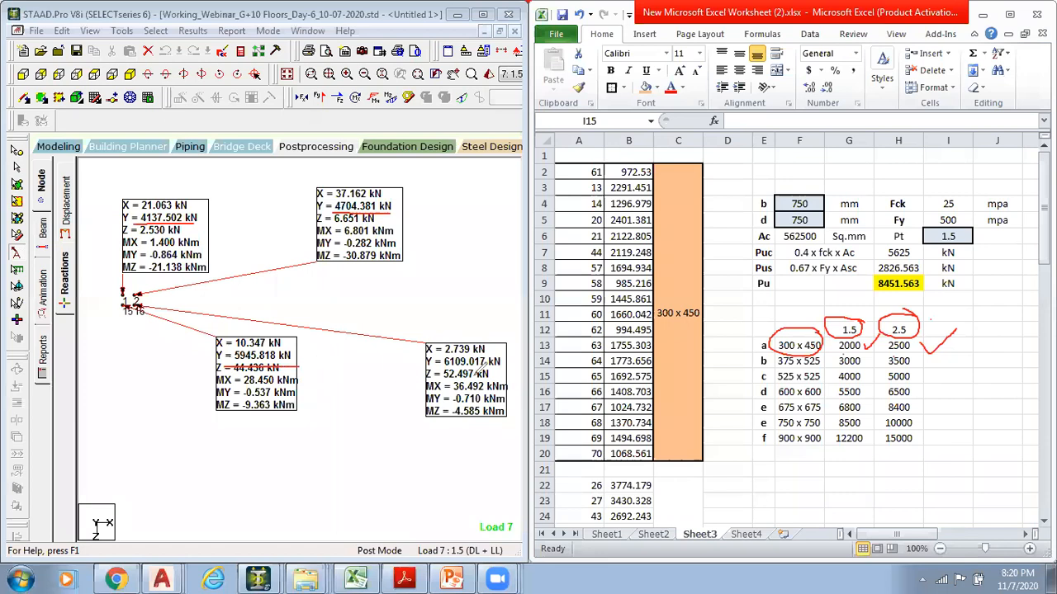
drag(426, 368, 501, 362)
Box the 525 x 525 and 600 x 600 capacity rows, and tick the reaction labels of supports 1 and 2
mouse_move(751, 384)
mouse_down()
mouse_move(920, 371)
mouse_move(781, 368)
mouse_move(752, 379)
mouse_up()
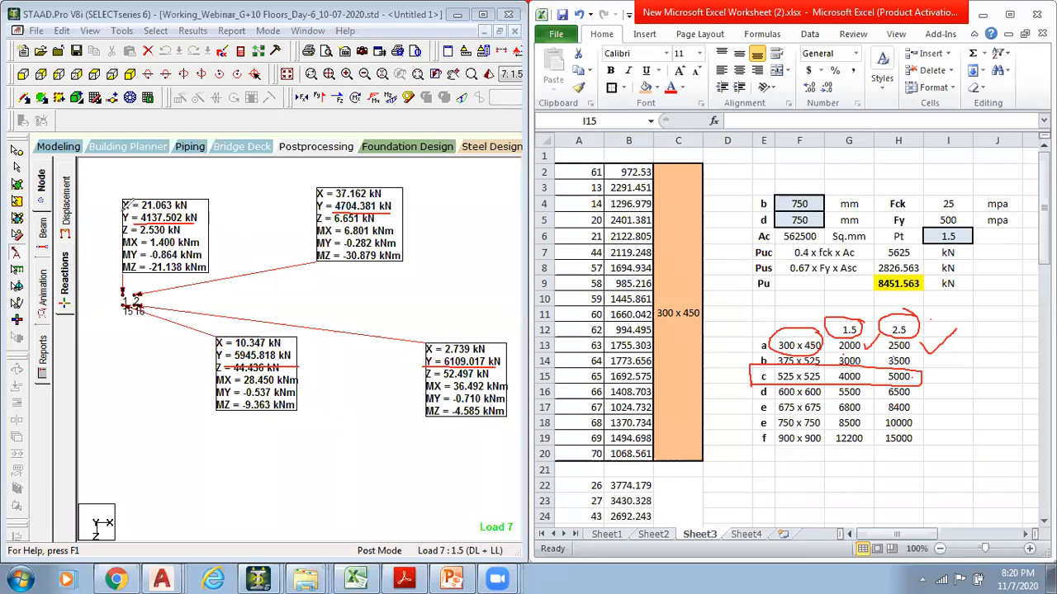
drag(101, 200, 149, 180)
drag(407, 205, 460, 190)
mouse_move(860, 385)
mouse_down()
mouse_move(758, 384)
mouse_move(758, 399)
mouse_move(921, 399)
mouse_move(920, 384)
mouse_up()
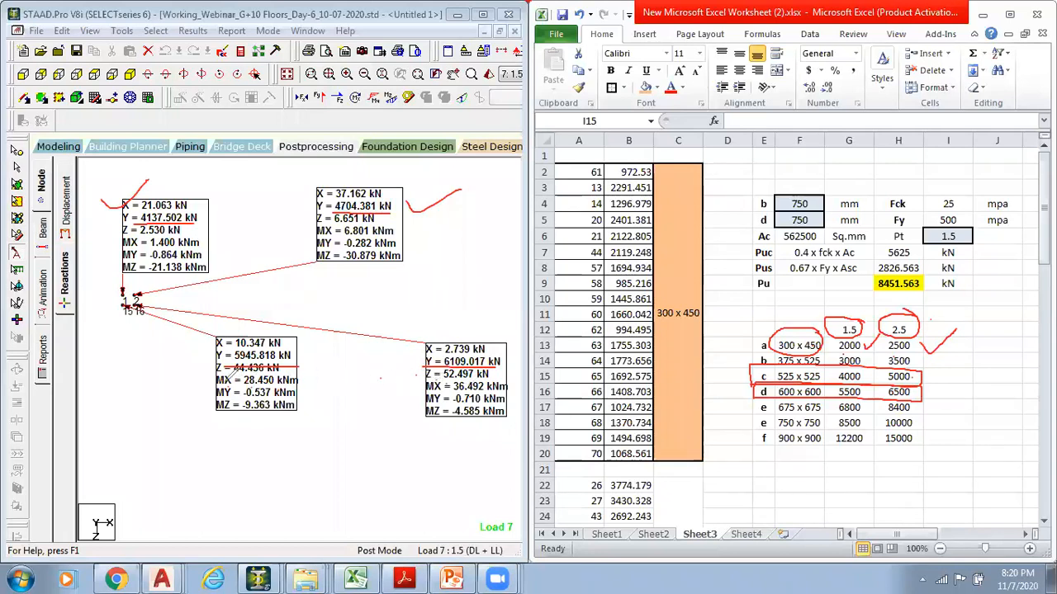
drag(266, 402, 303, 453)
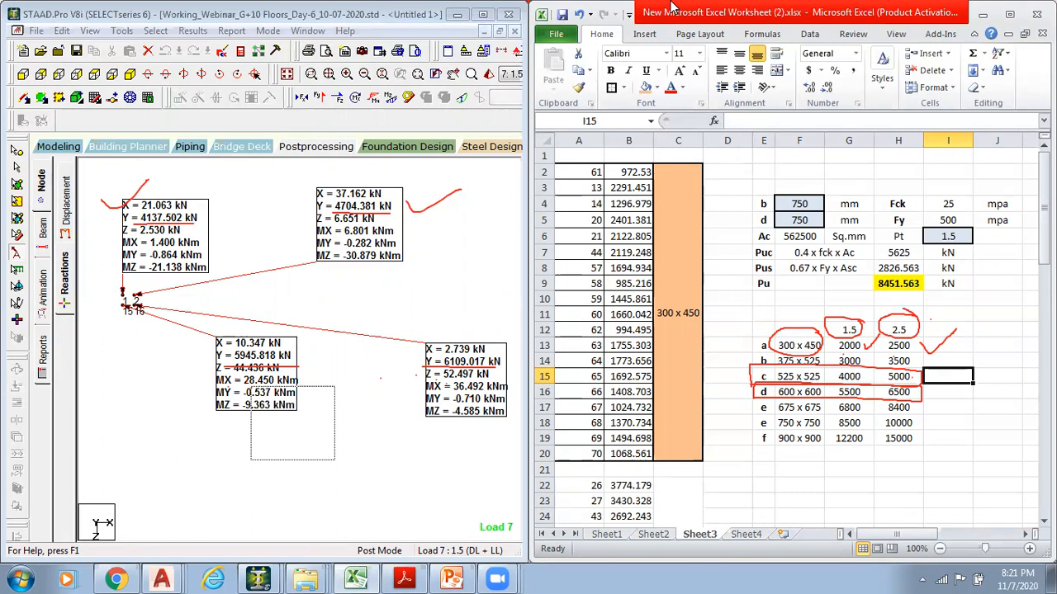
click(672, 6)
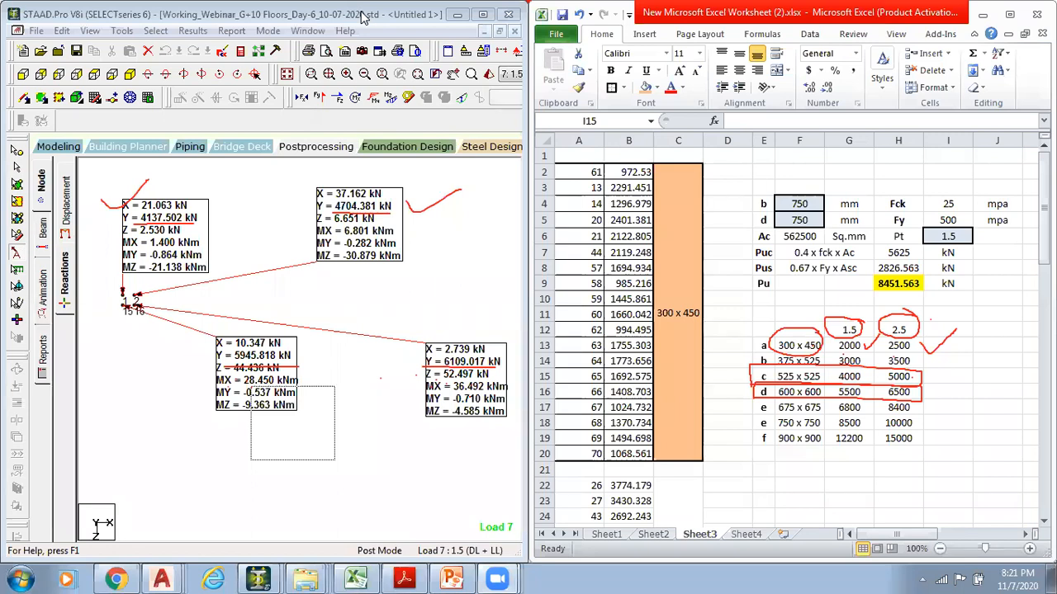
key(ctrl+z)
key(ctrl+z)
key(ctrl+z)
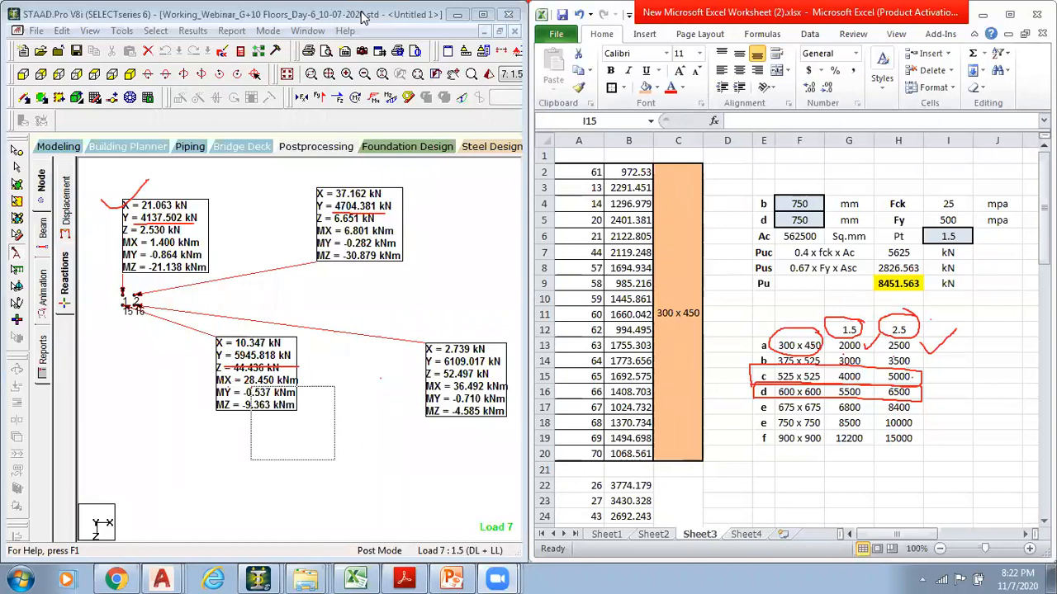
right_click(393, 223)
click(237, 209)
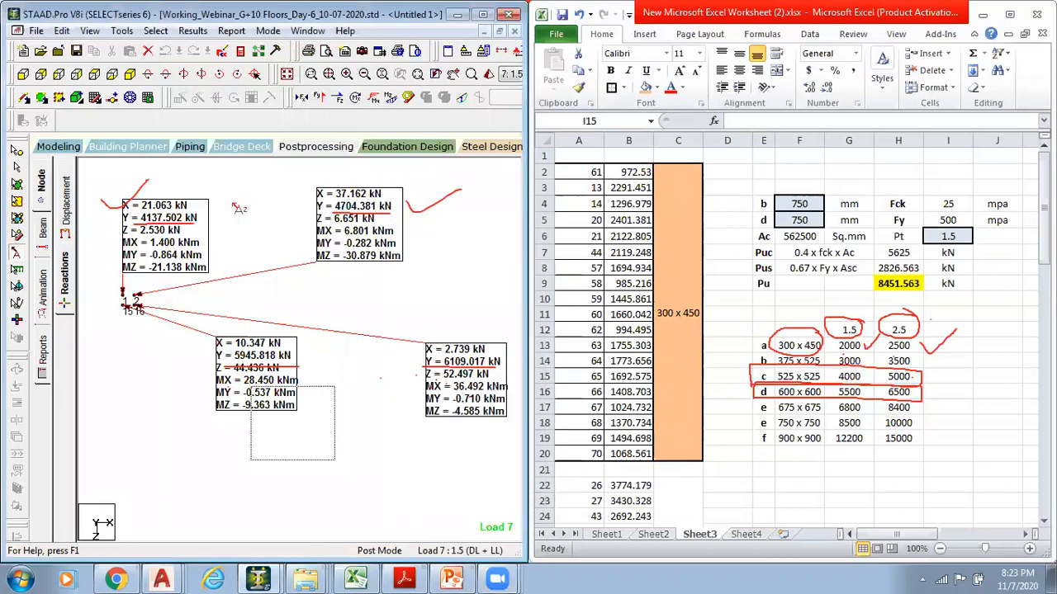
click(738, 300)
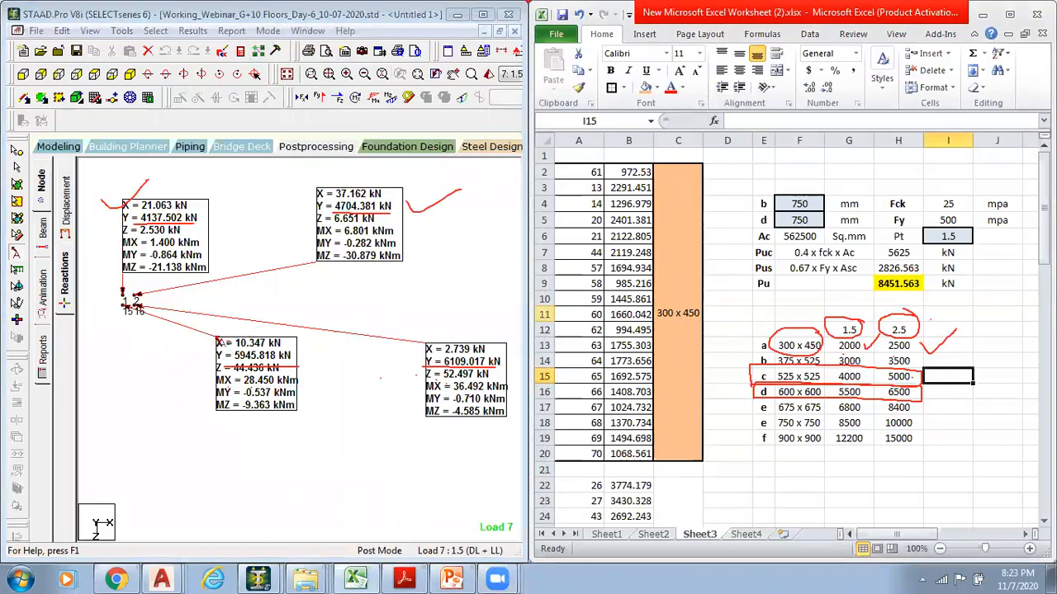
Return STAAD.Pro to Modeling mode and show the Geometry page with the model view filling the window
click(18, 164)
click(59, 147)
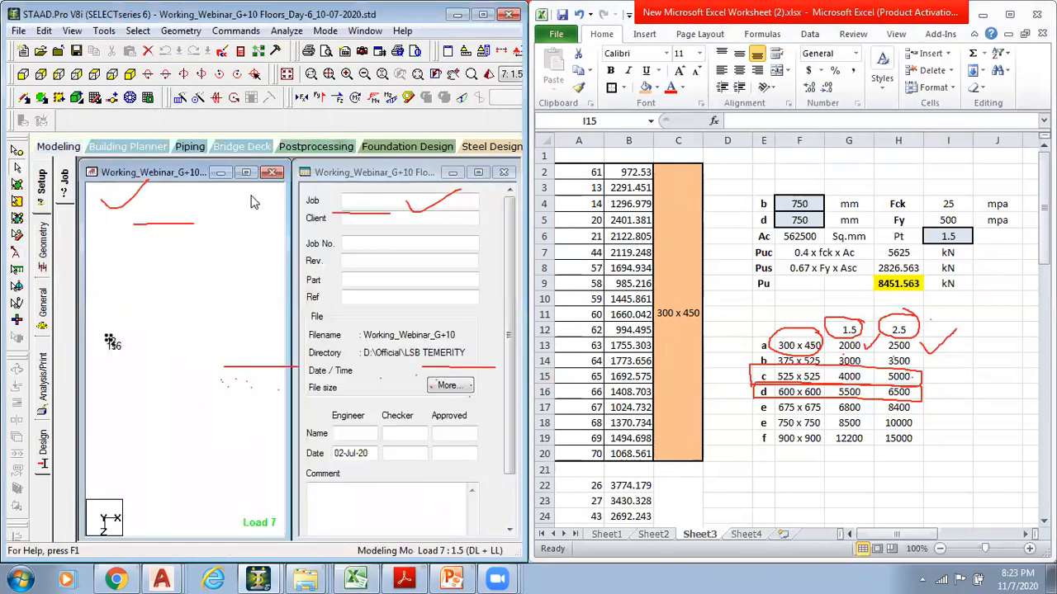
click(222, 173)
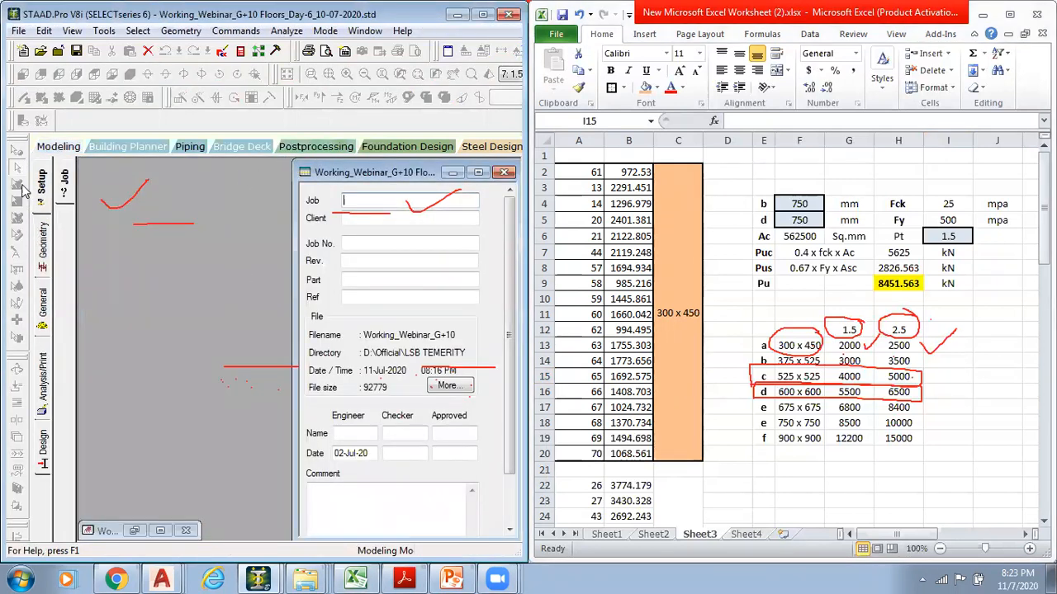
click(45, 241)
click(243, 173)
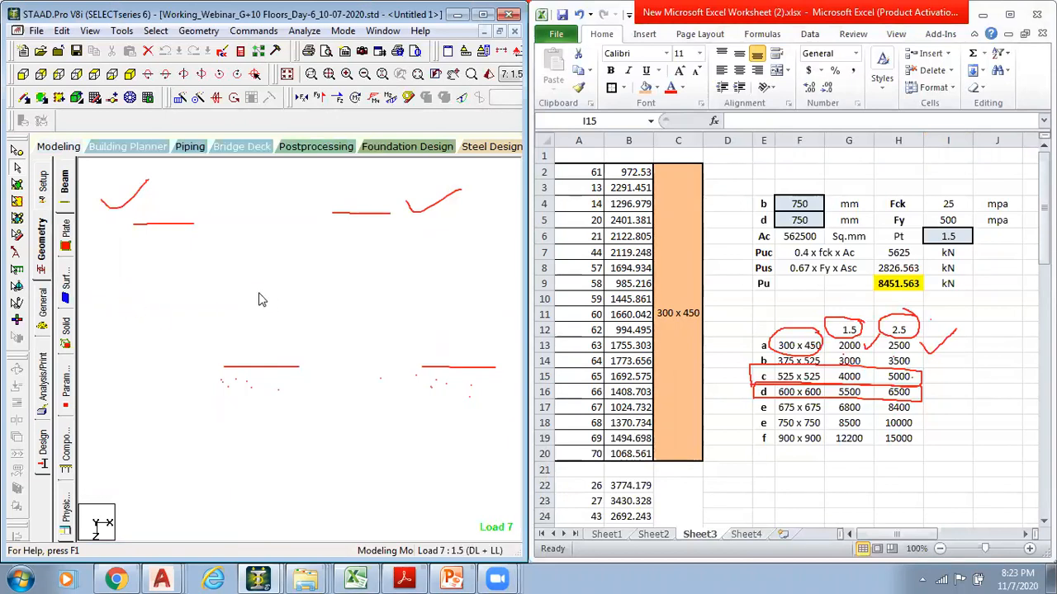
Clear the red annotations and enlarge STAAD.Pro to full screen with the Nodes Cursor active
click(641, 97)
middle_drag(162, 329, 328, 349)
scroll(206, 318, up, 3)
drag(417, 17, 59, 18)
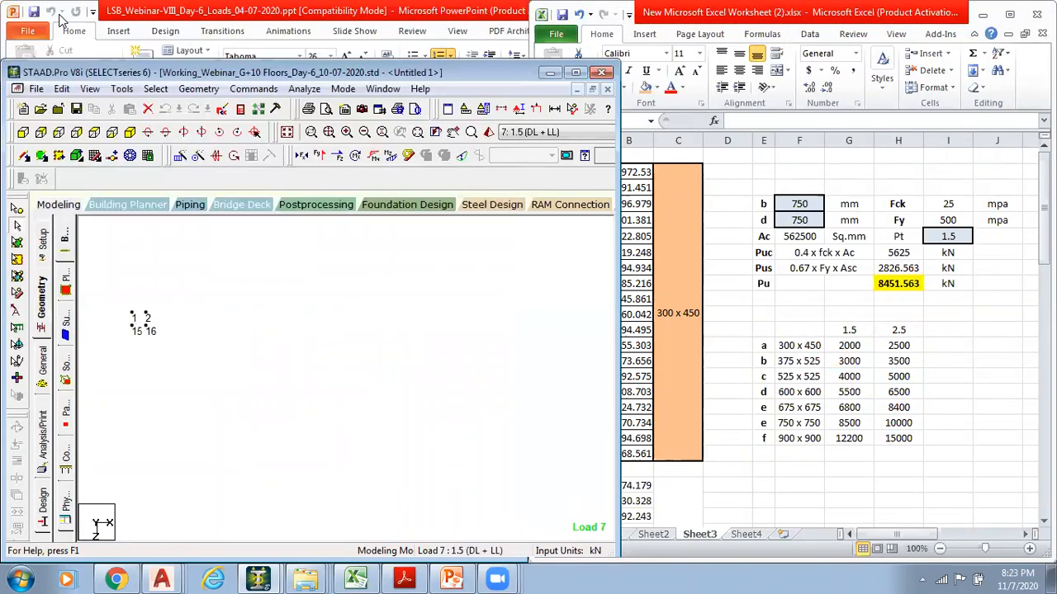
click(576, 72)
click(11, 144)
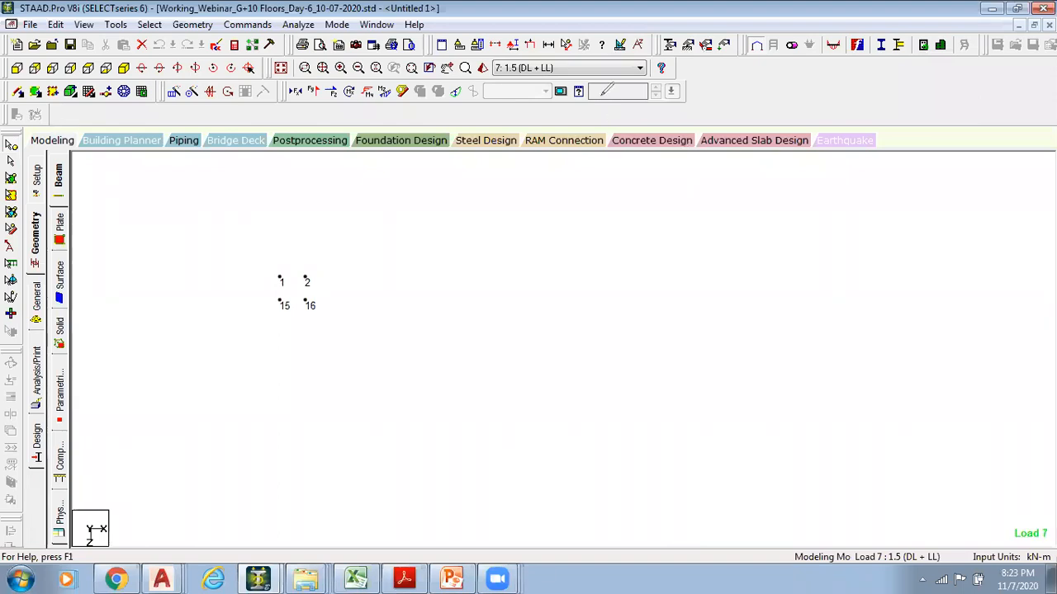
Limit the results setup to load case 7 1.5 (DL + LL) by removing all other load cases from the selected list
mouse_move(581, 79)
mouse_down()
mouse_move(591, 86)
mouse_move(591, 76)
mouse_up()
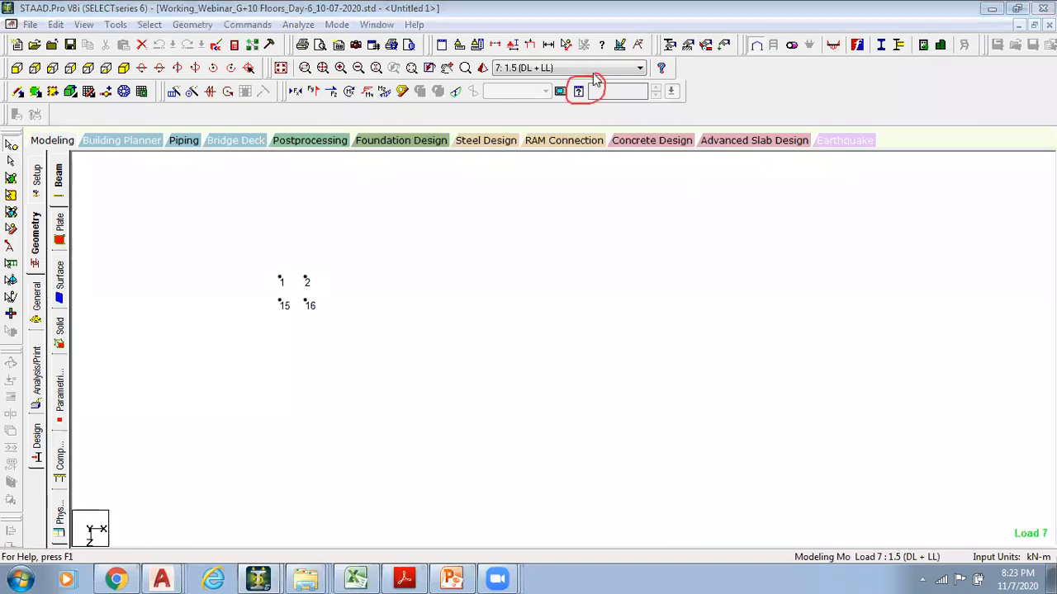
click(580, 92)
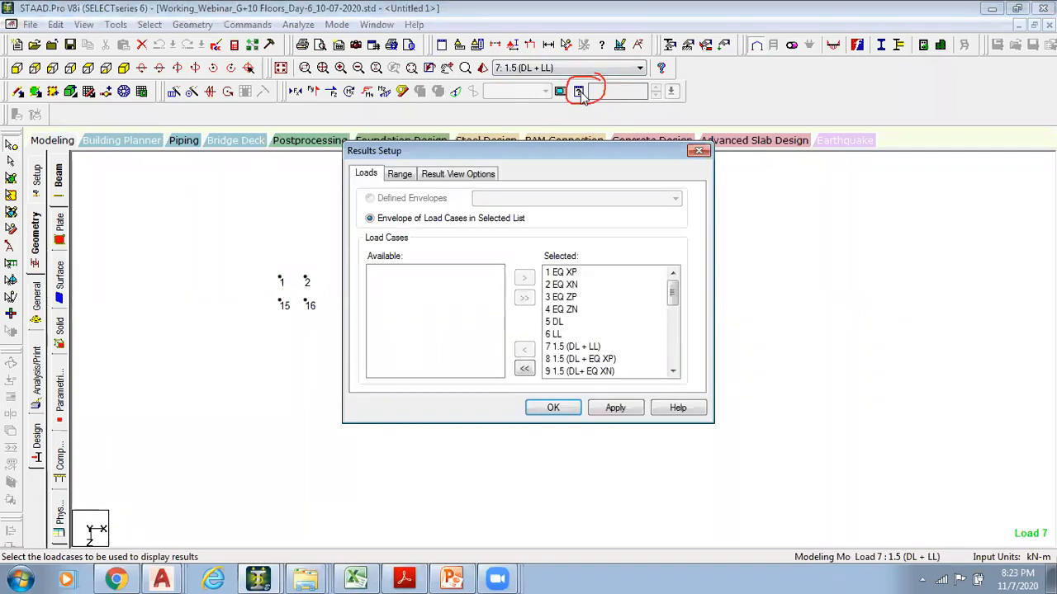
click(525, 368)
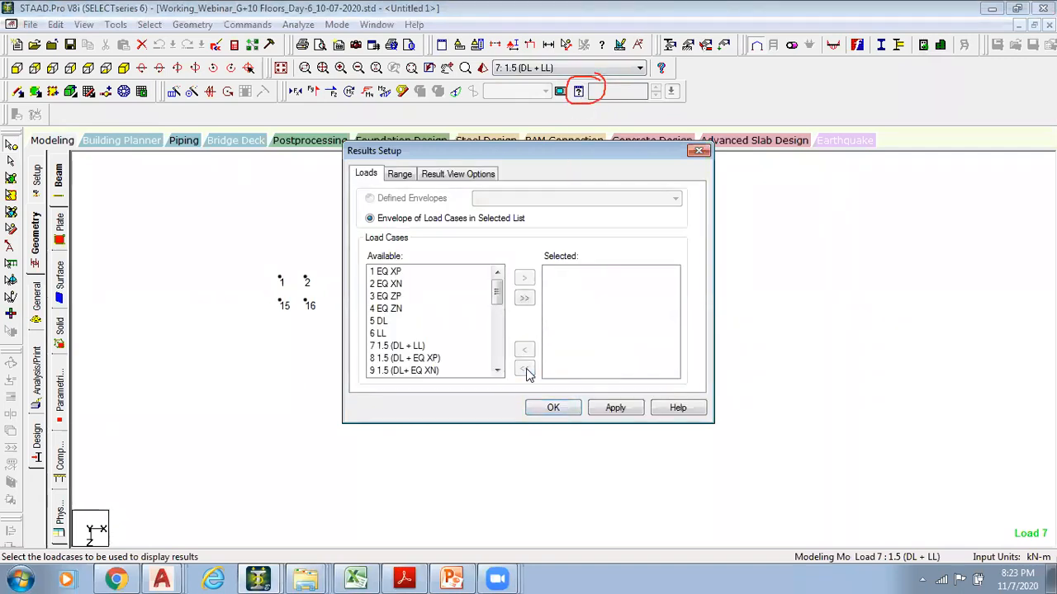
click(421, 347)
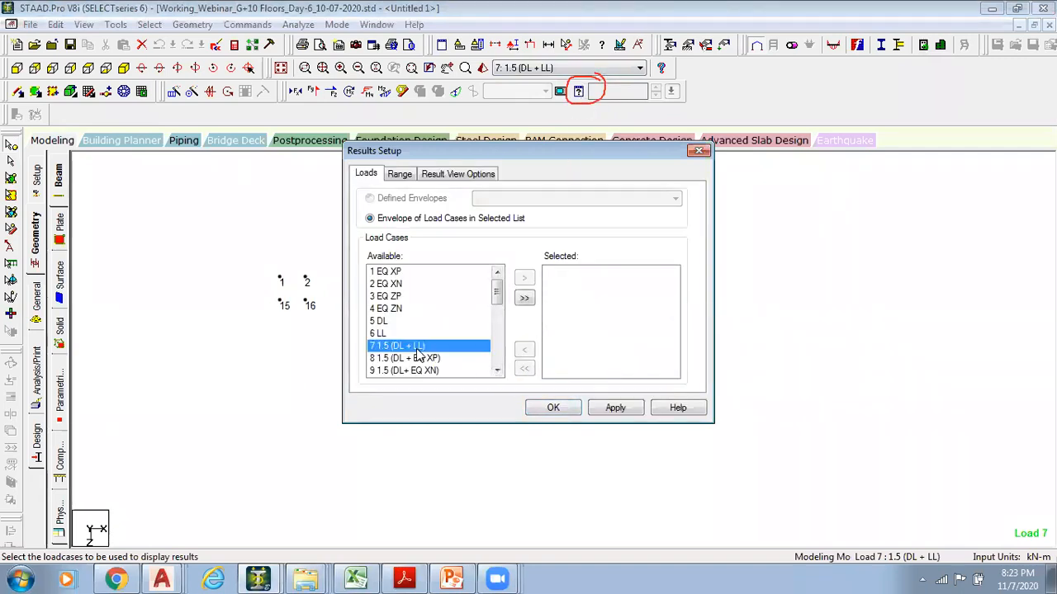
click(527, 281)
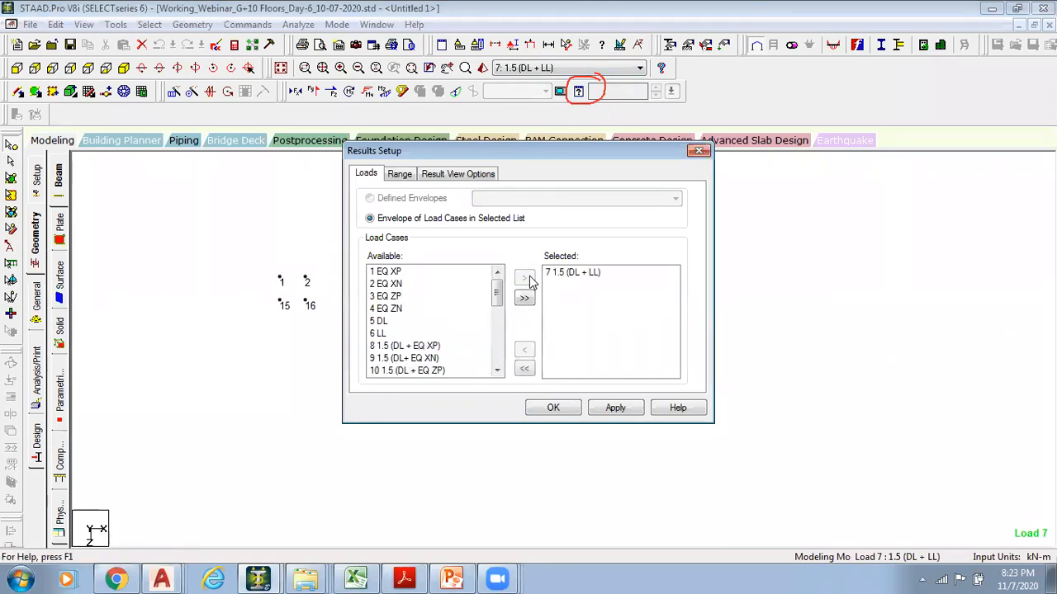
click(553, 409)
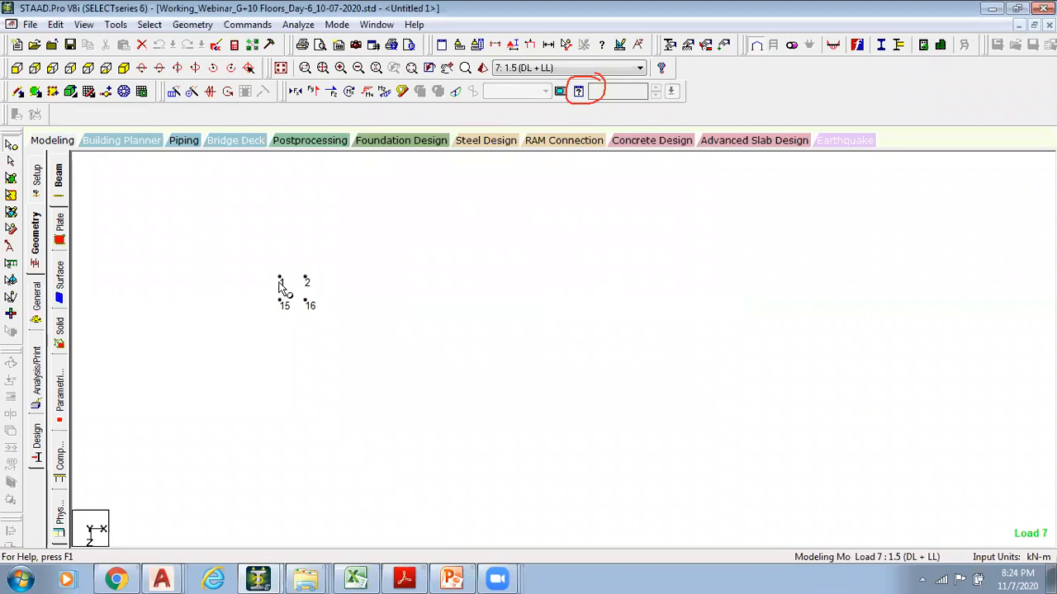
Open the Support Reactions table from the properties of node 1 and maximise it
double_click(280, 279)
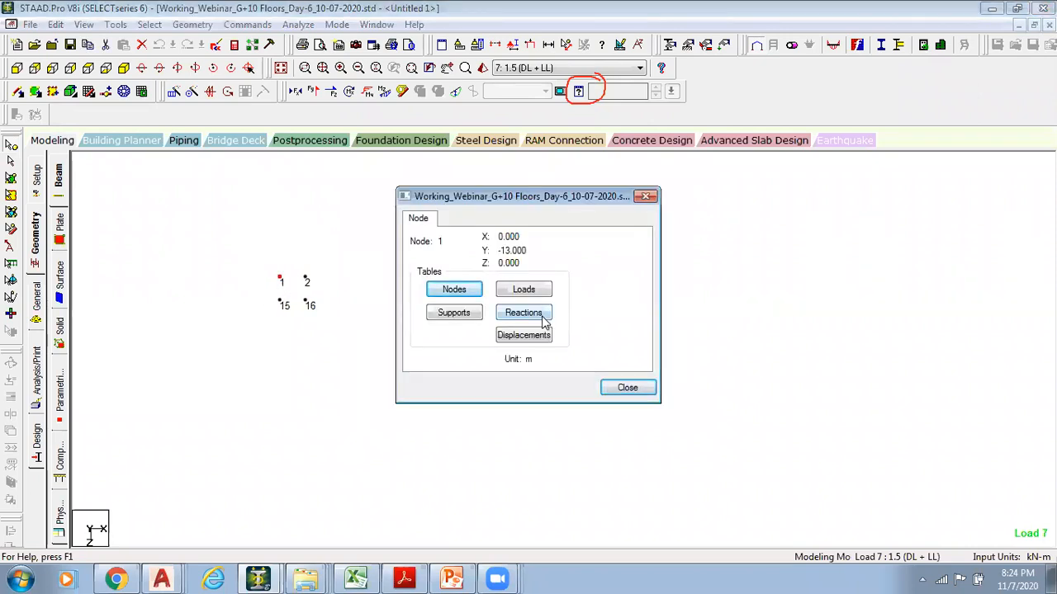
drag(545, 198, 421, 100)
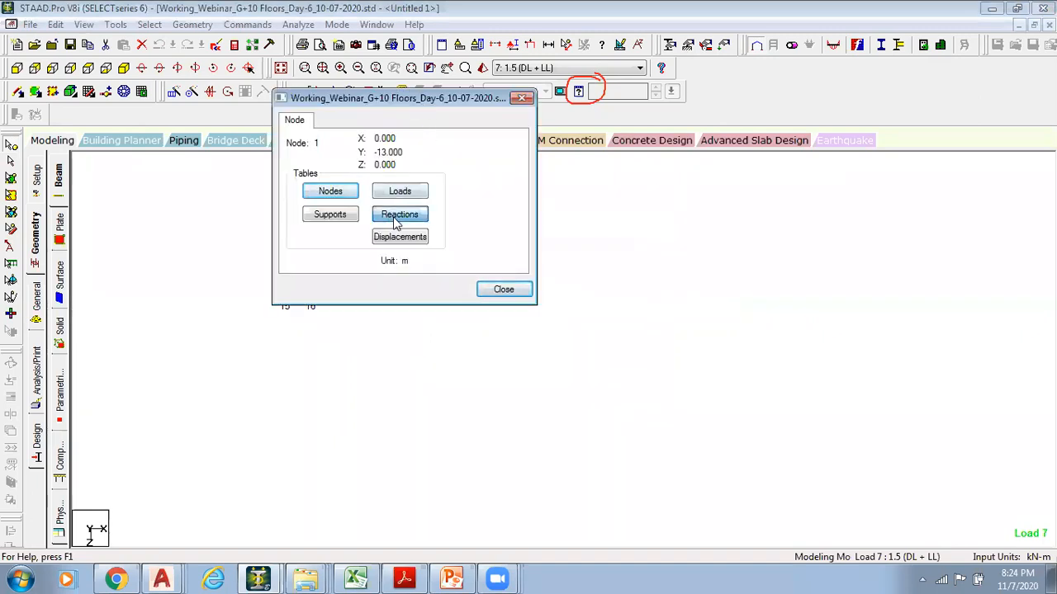
click(399, 215)
click(502, 289)
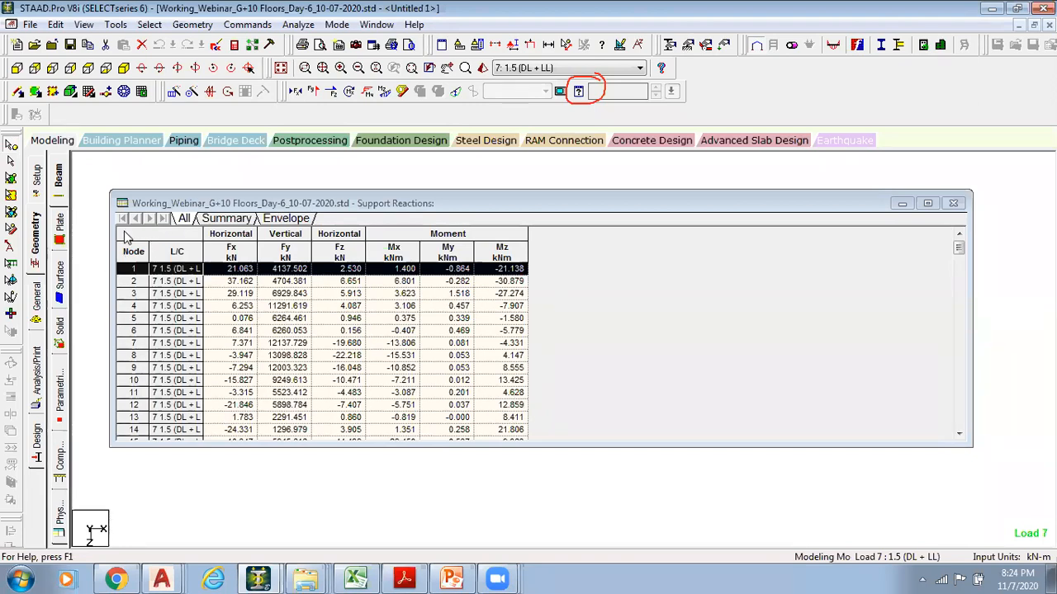
double_click(139, 204)
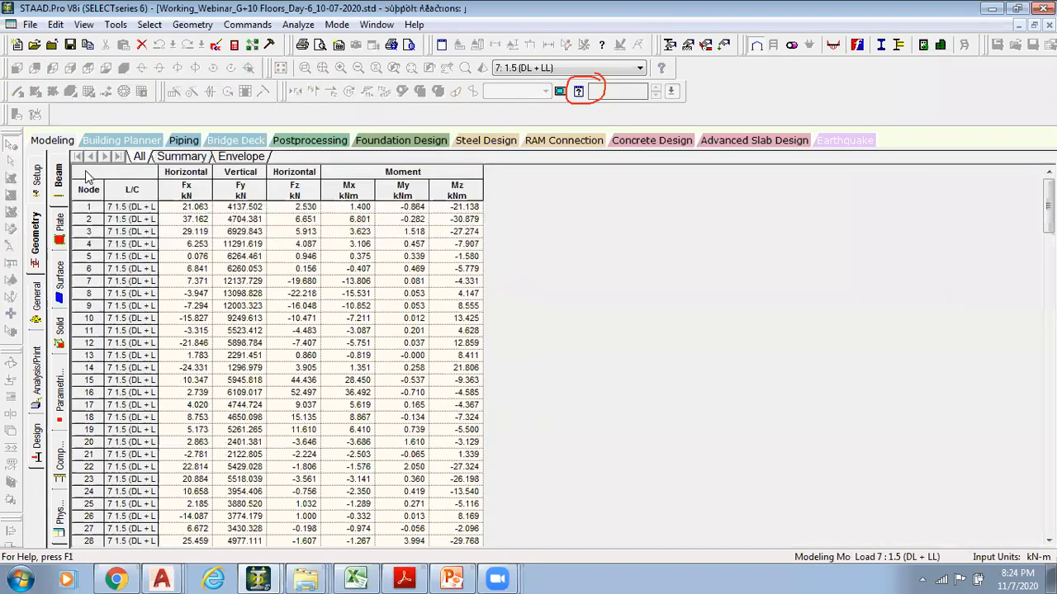
Select the entire Support Reactions table and copy it
click(93, 175)
right_click(98, 173)
click(124, 192)
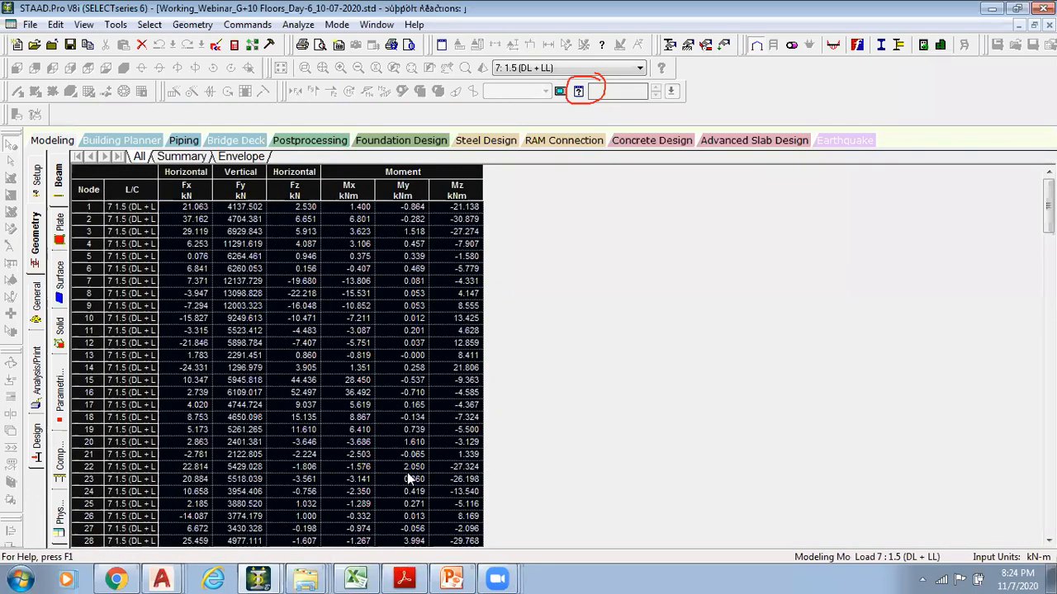
Switch to Excel at full screen, add a new worksheet and paste the copied support reactions at A1
click(356, 578)
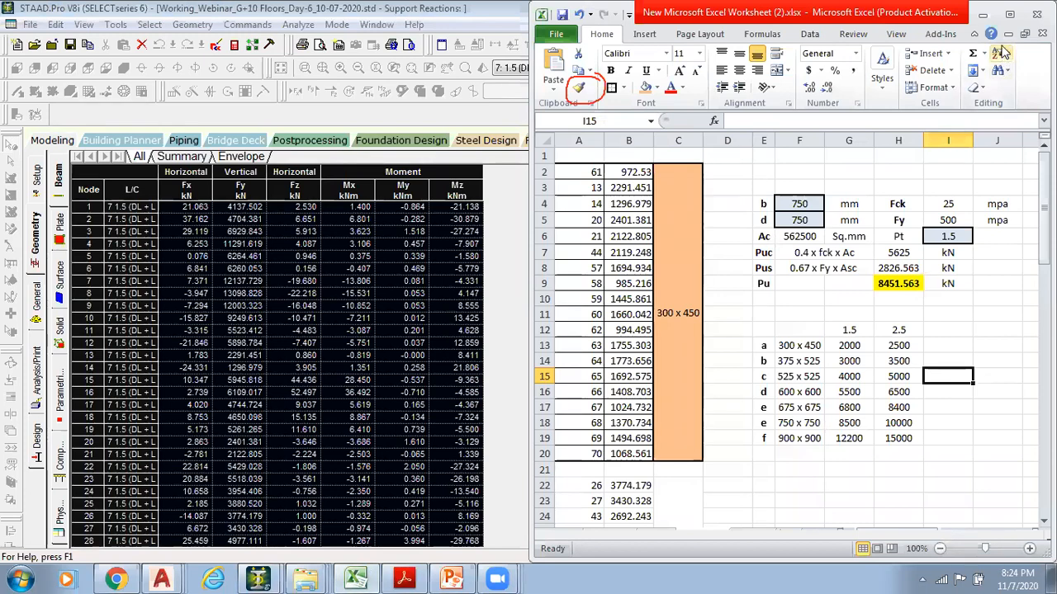
click(1009, 14)
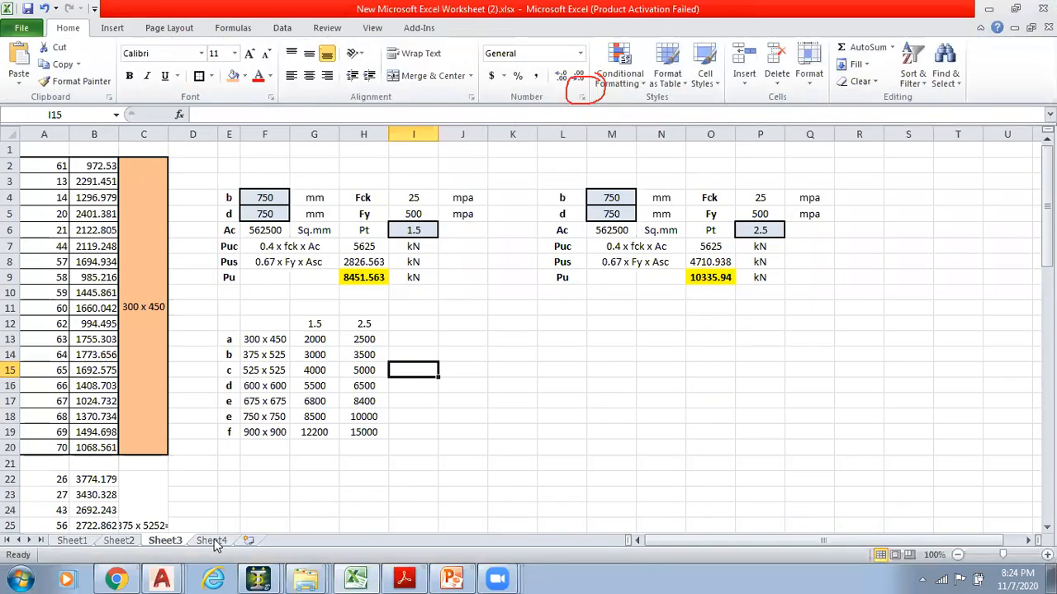
click(213, 540)
click(249, 540)
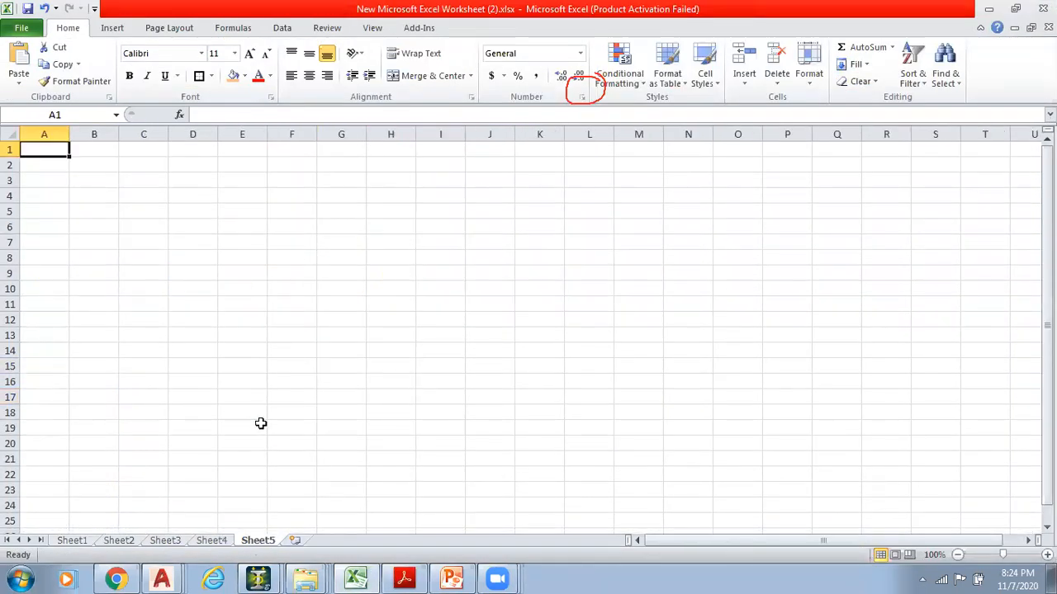
key(ctrl+v)
click(589, 395)
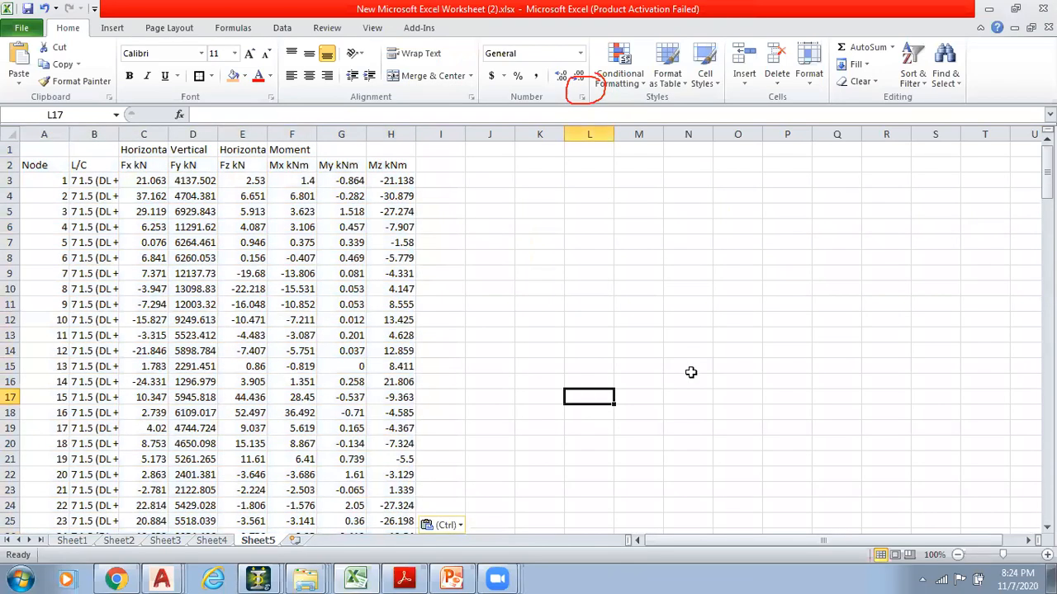
Autofit all column widths of the pasted reactions table and deselect the sheet
click(6, 134)
double_click(69, 138)
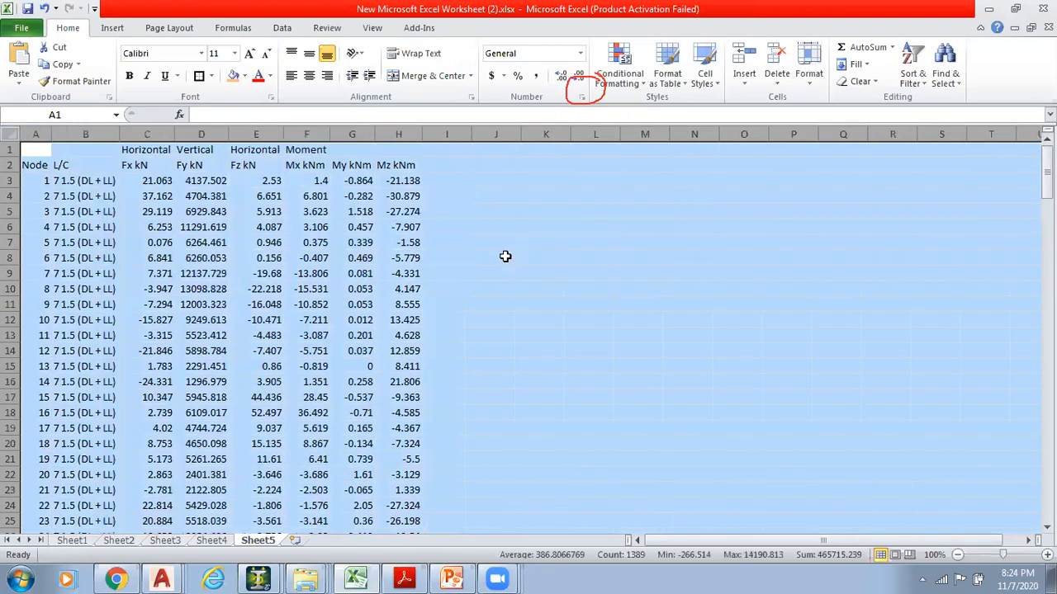
click(504, 257)
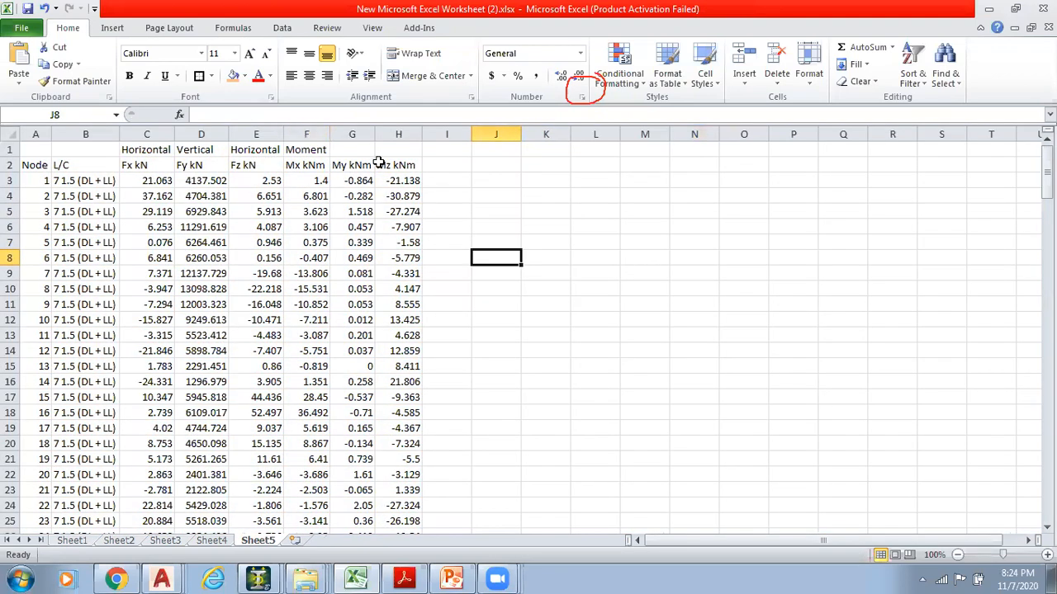
click(481, 191)
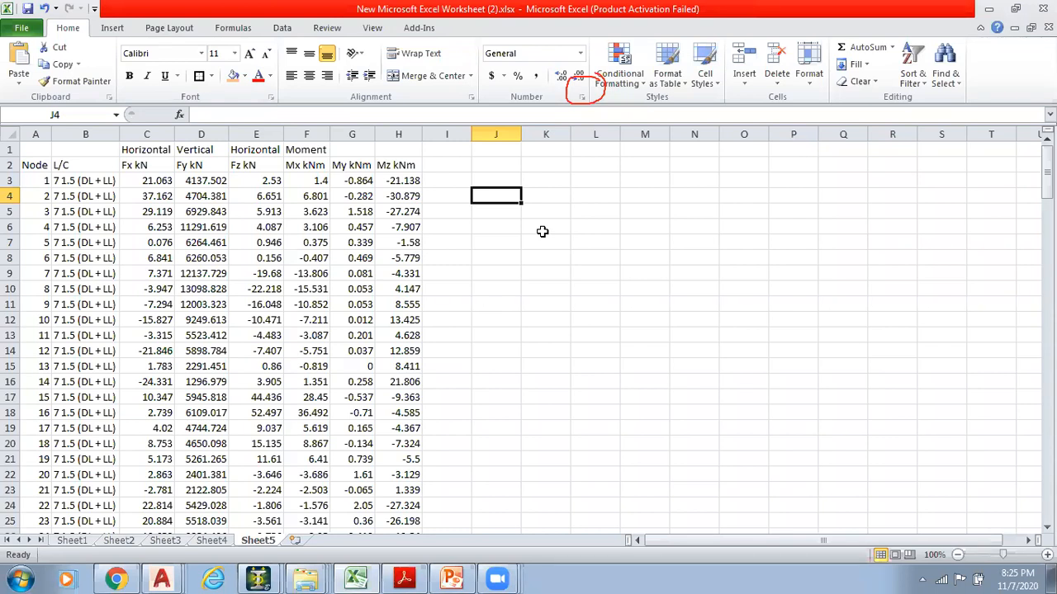
Examine the pasted support reactions down to the last row, checking the vertical force Fy and which nodes have zero Mx, My and Mz moments
click(531, 274)
scroll(461, 258, down, 2)
scroll(460, 259, up, 2)
click(198, 203)
scroll(429, 262, down, 2)
scroll(430, 262, up, 2)
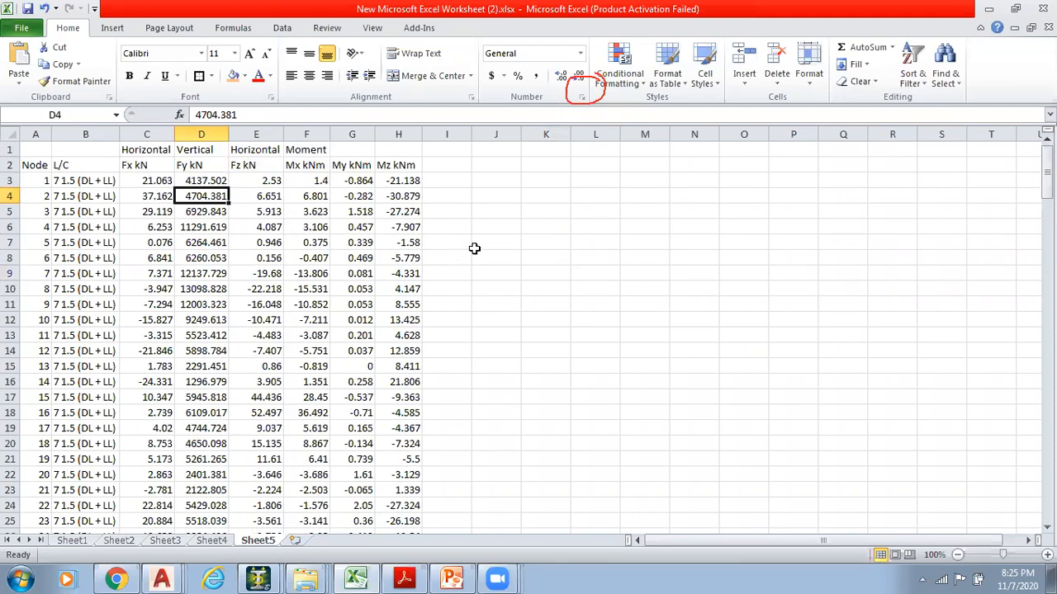
scroll(475, 248, down, 20)
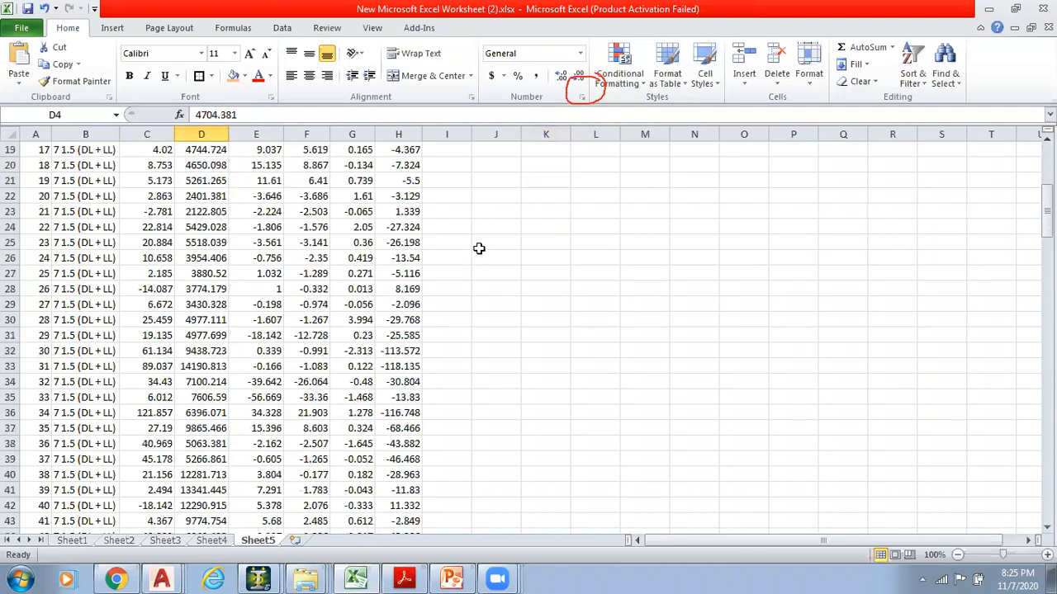
scroll(481, 251, down, 3)
drag(322, 196, 407, 528)
scroll(457, 408, down, 10)
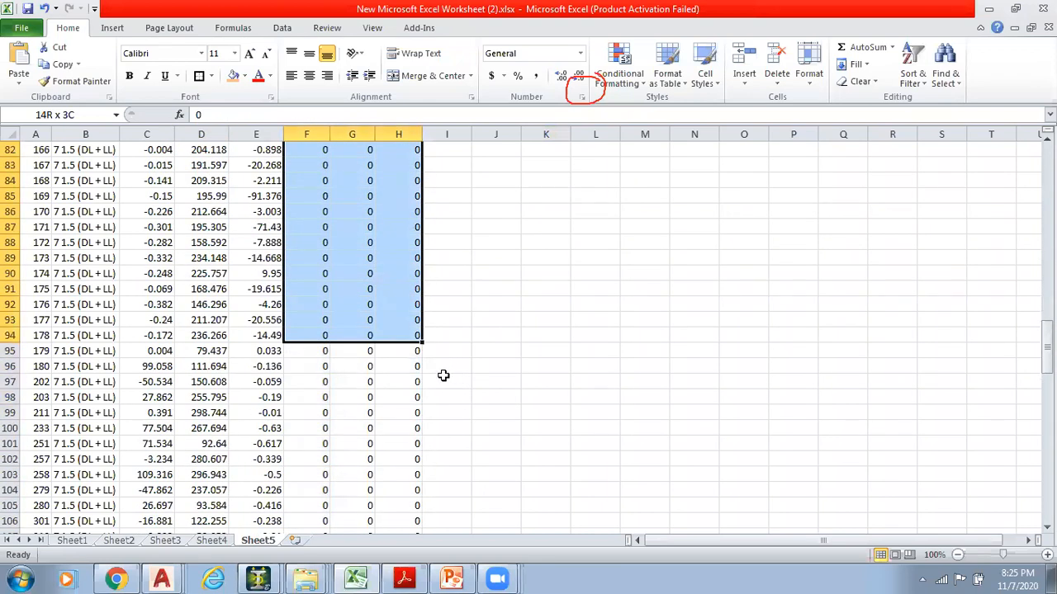
scroll(453, 365, down, 19)
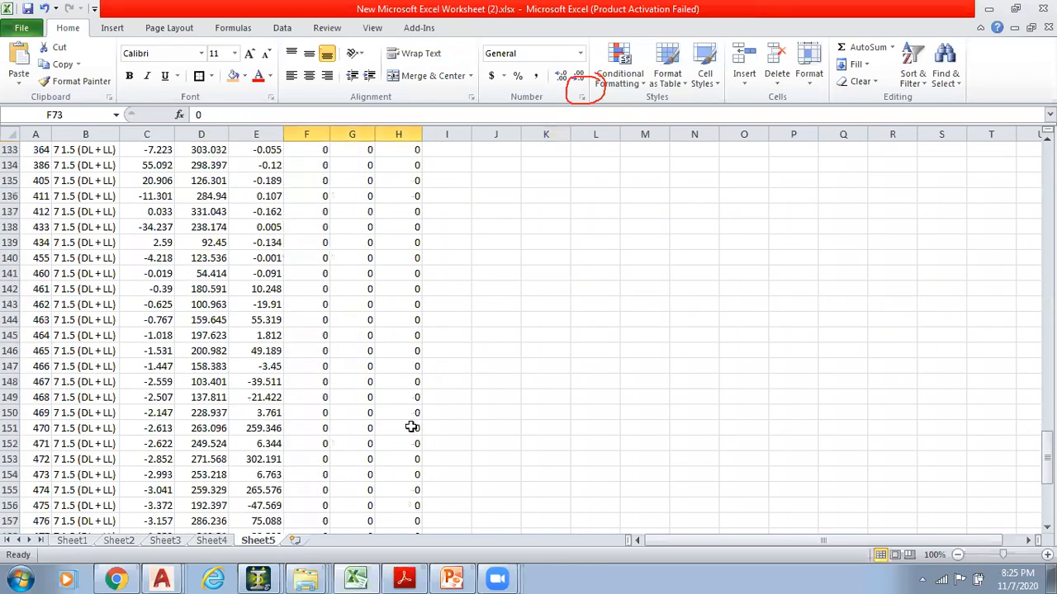
scroll(418, 476, up, 3)
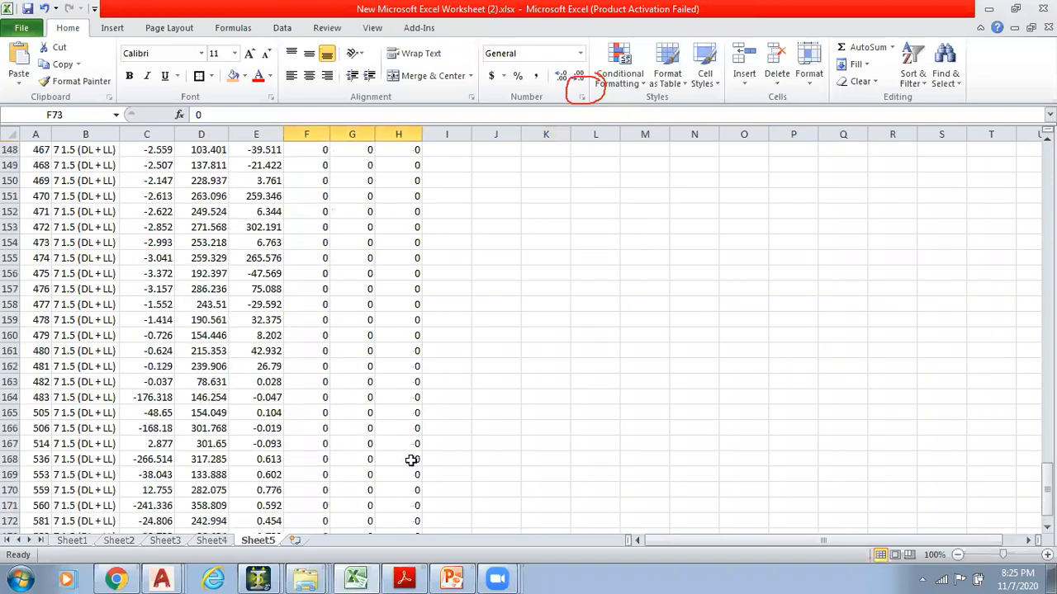
scroll(409, 388, down, 3)
click(409, 370)
scroll(408, 380, up, 20)
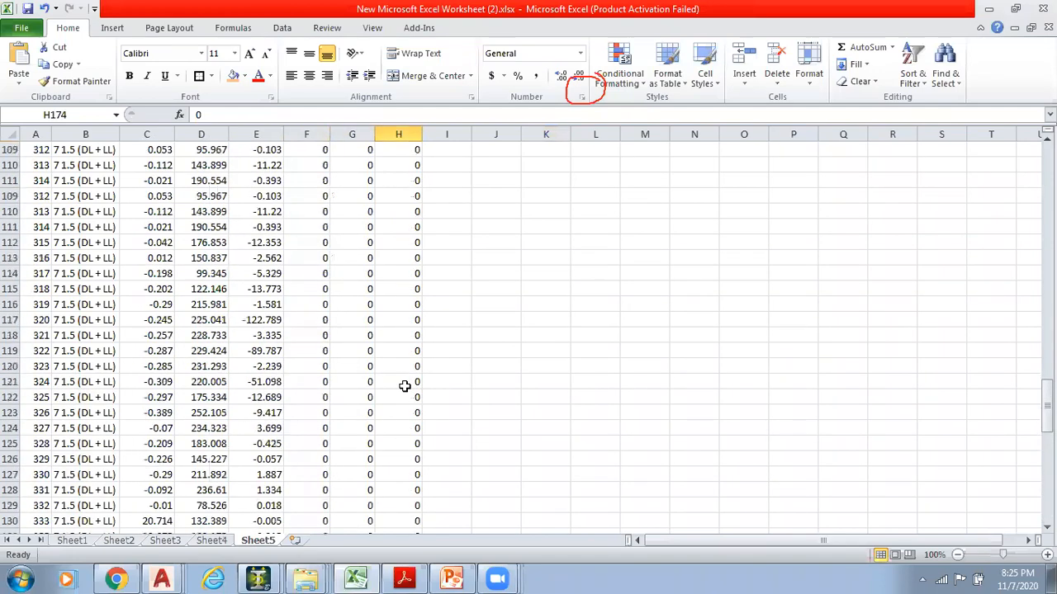
scroll(487, 330, down, 3)
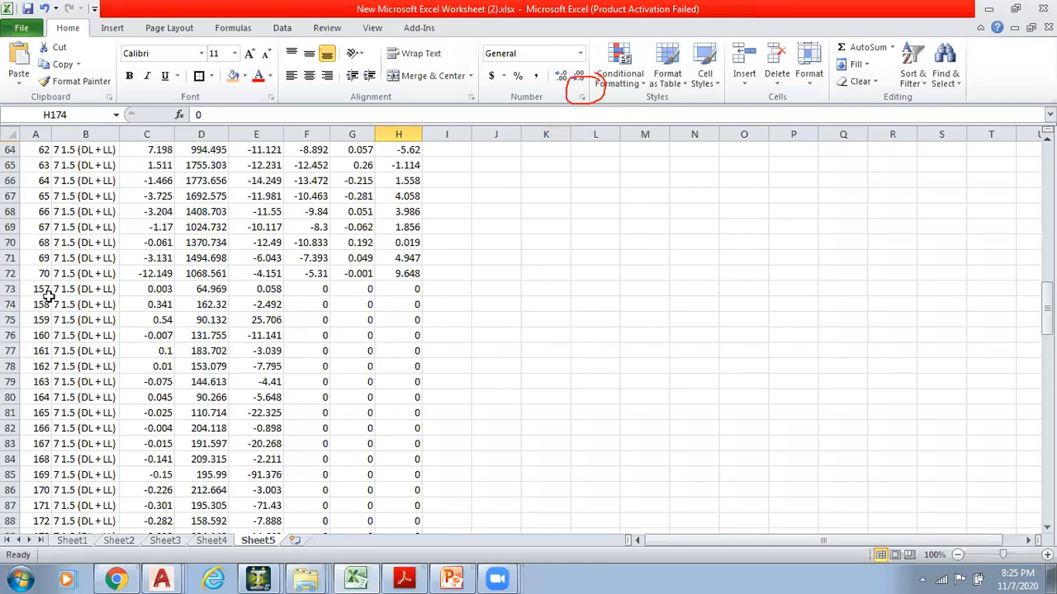
Delete rows 73 to 174 from the reactions table, covering the zero-moment nodes 157 to 603
click(21, 289)
scroll(438, 369, down, 20)
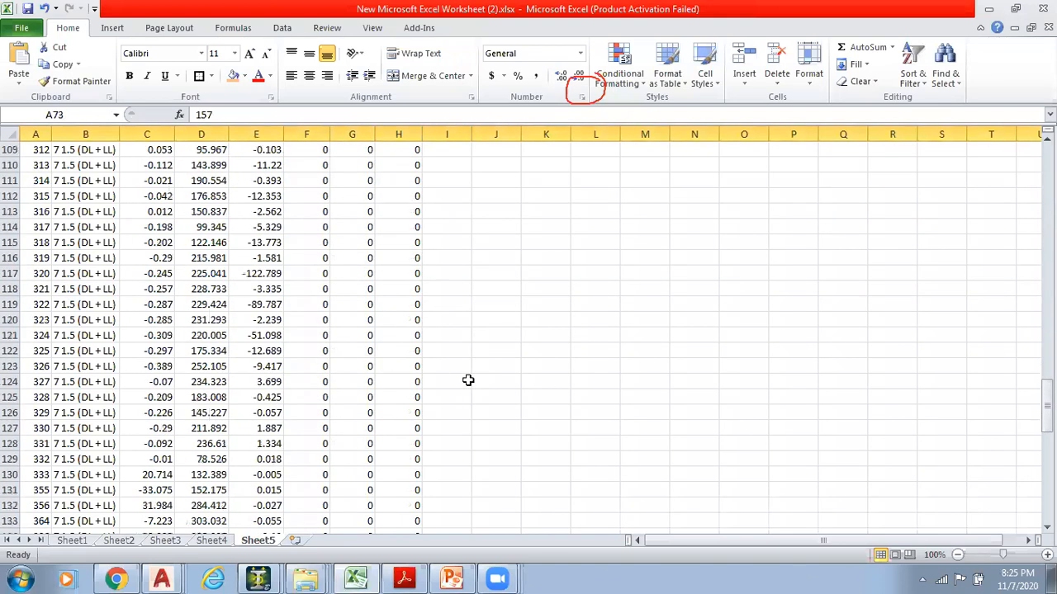
scroll(468, 379, down, 3)
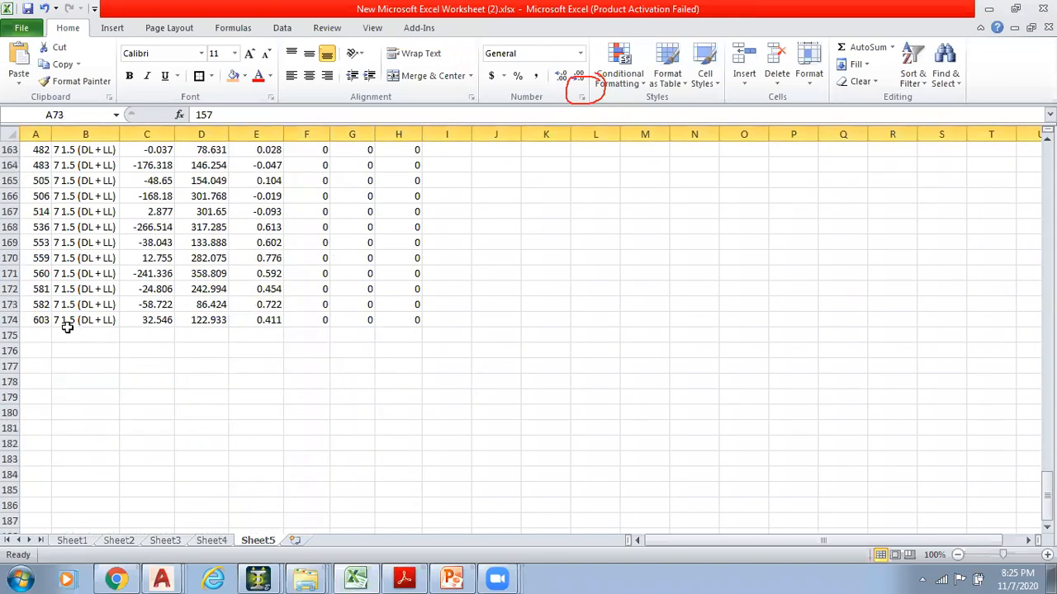
shift+click(15, 319)
right_click(12, 320)
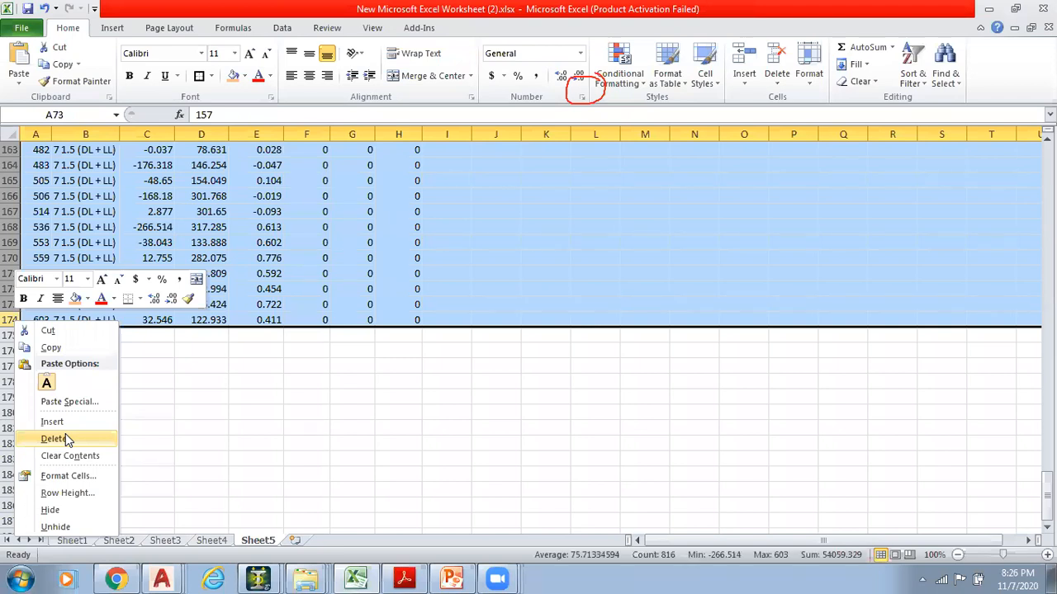
Delete the selected rows 73 to 174, keeping only the data up to node 70
click(68, 440)
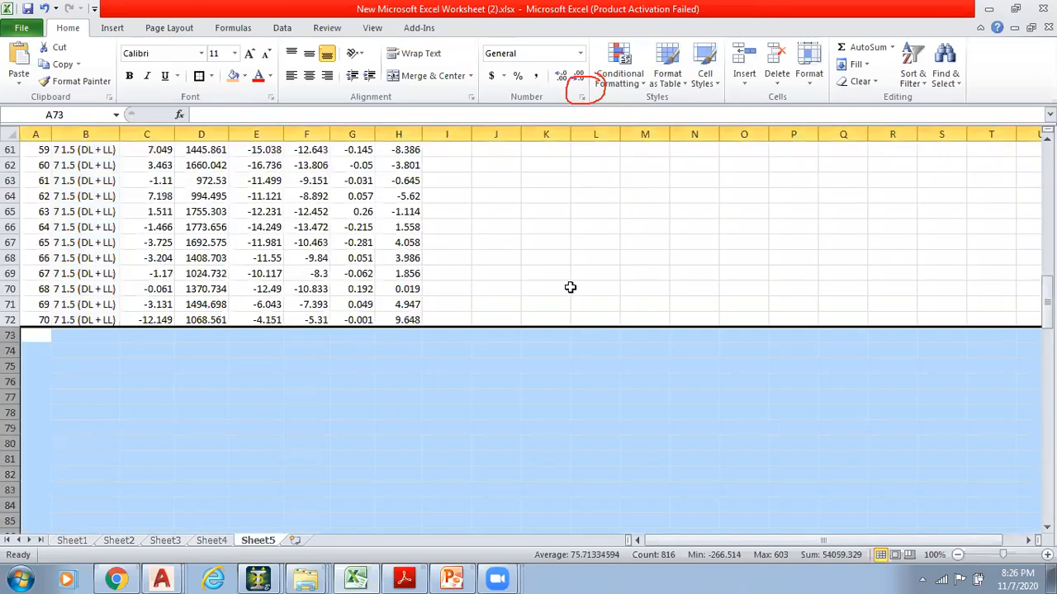
click(578, 291)
scroll(410, 293, up, 8)
scroll(327, 319, up, 11)
scroll(471, 259, down, 9)
scroll(471, 260, down, 9)
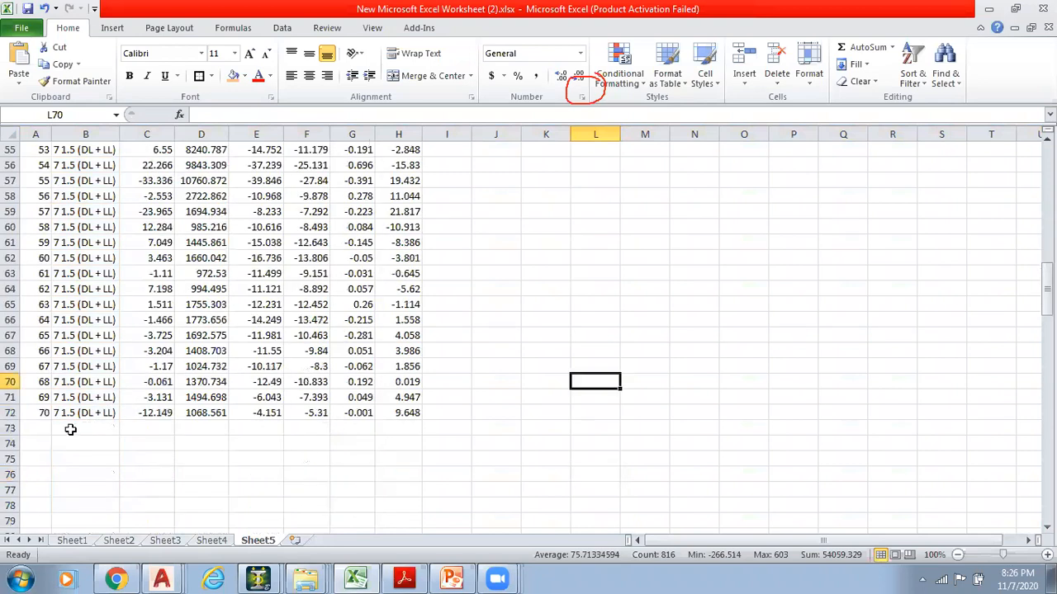
click(33, 412)
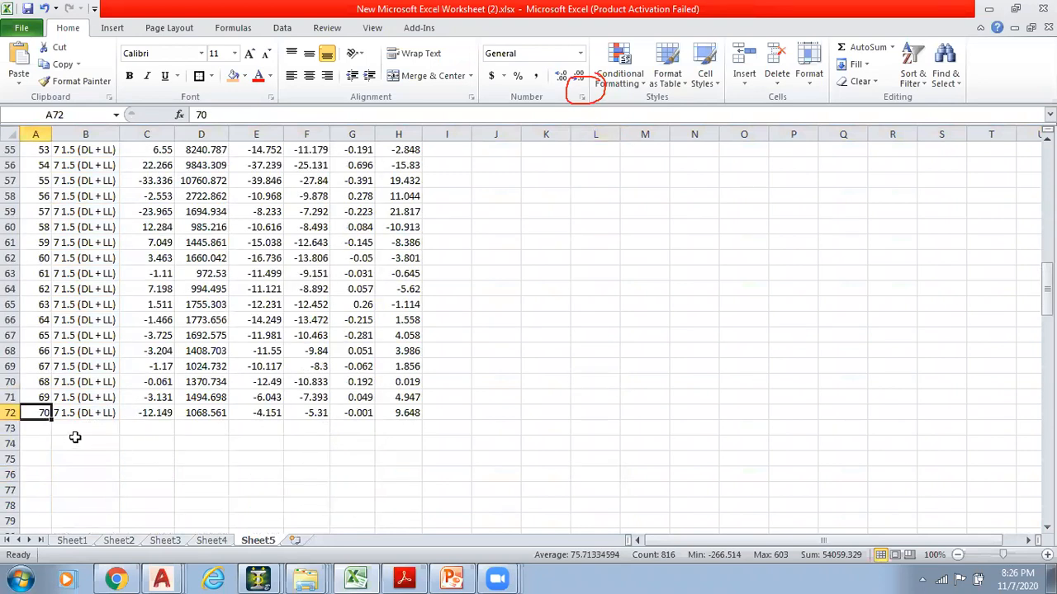
scroll(509, 342, up, 18)
Delete the three moment columns, Mx, My and Mz (F to H)
click(532, 250)
click(501, 165)
click(329, 133)
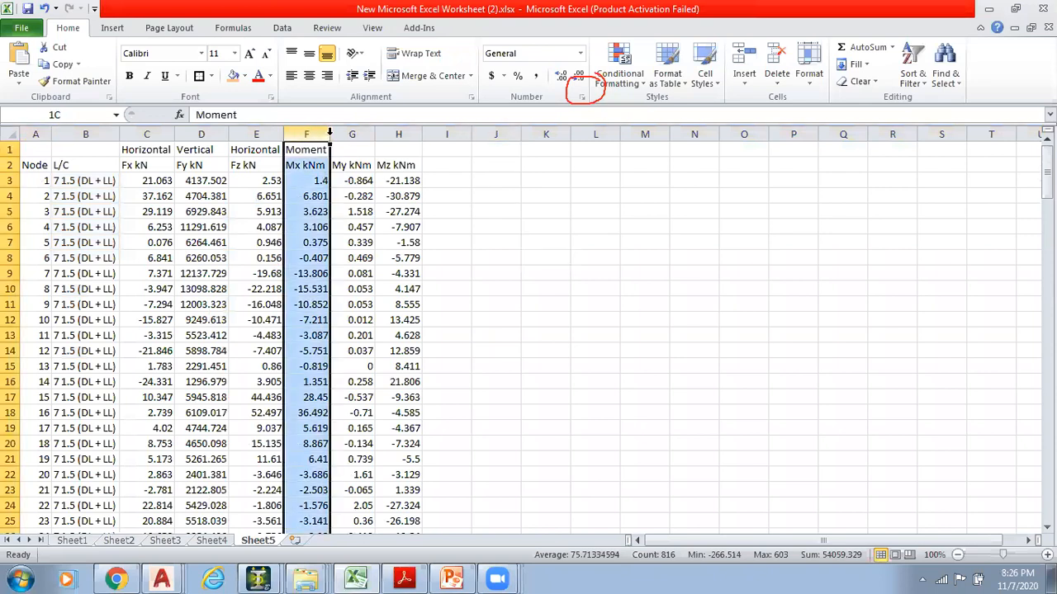
drag(330, 133, 405, 132)
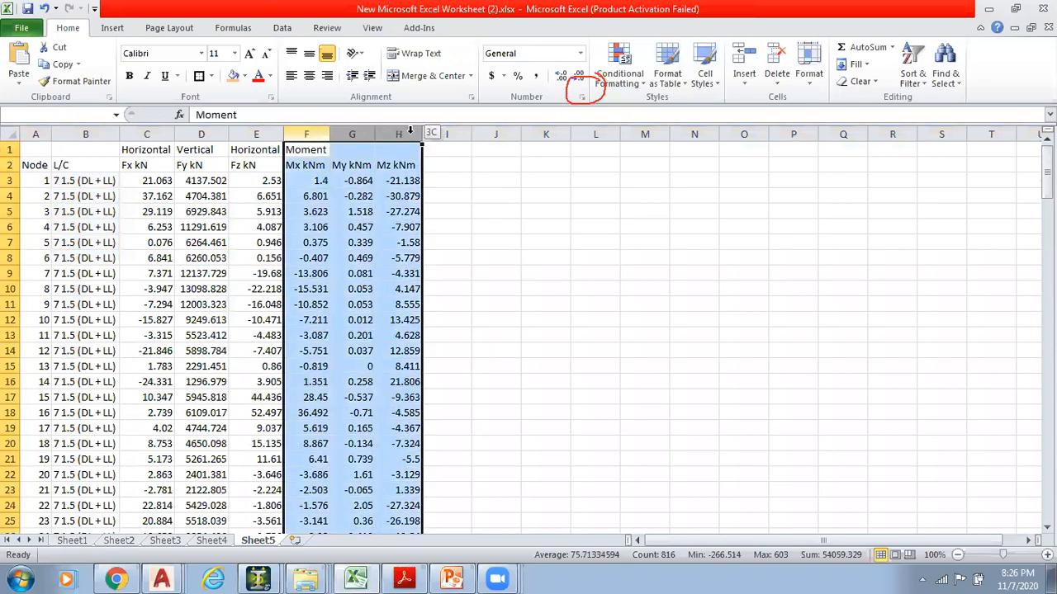
right_click(361, 140)
click(420, 255)
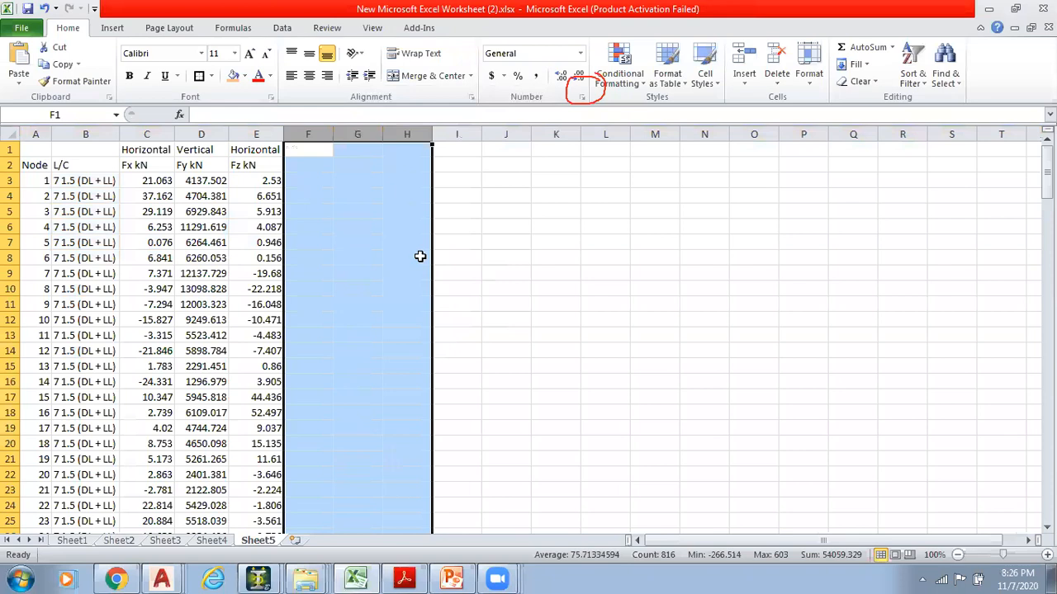
click(547, 256)
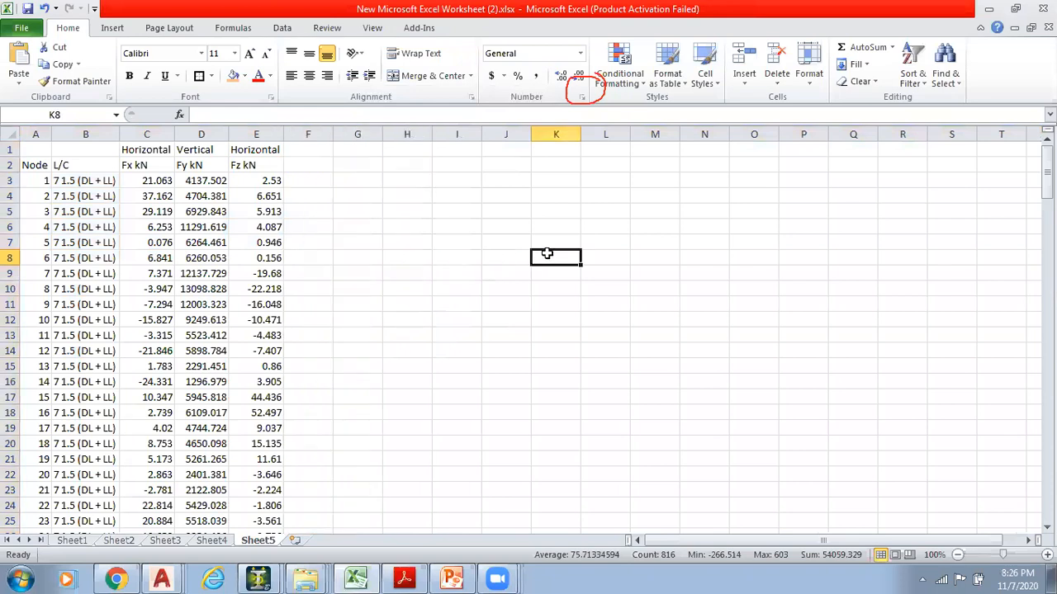
Delete the two horizontal force columns, Fz and Fx, leaving the vertical Fy column
click(256, 134)
right_click(259, 137)
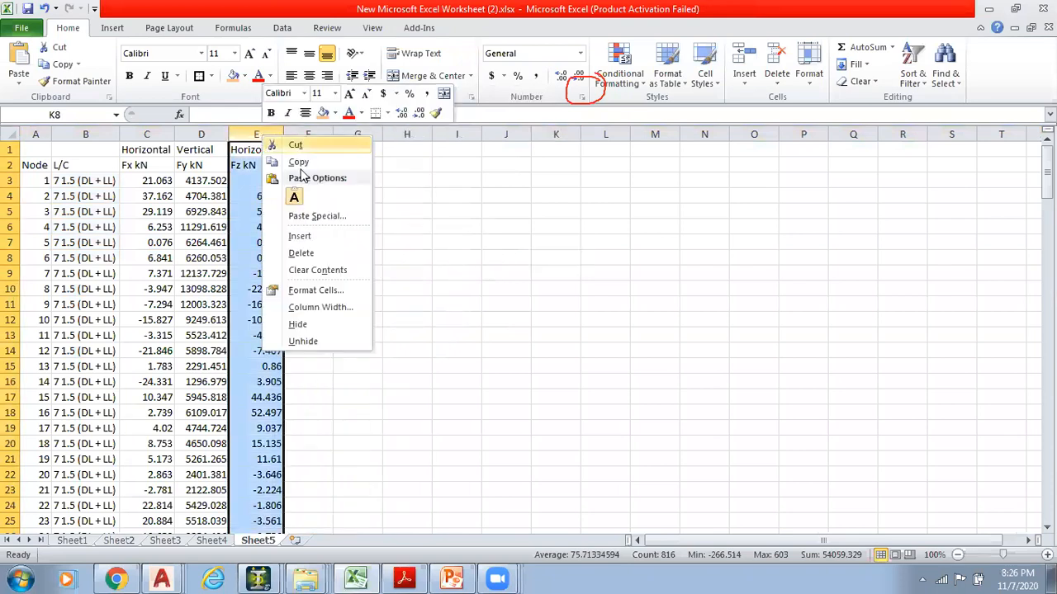
click(322, 254)
click(147, 134)
right_click(150, 137)
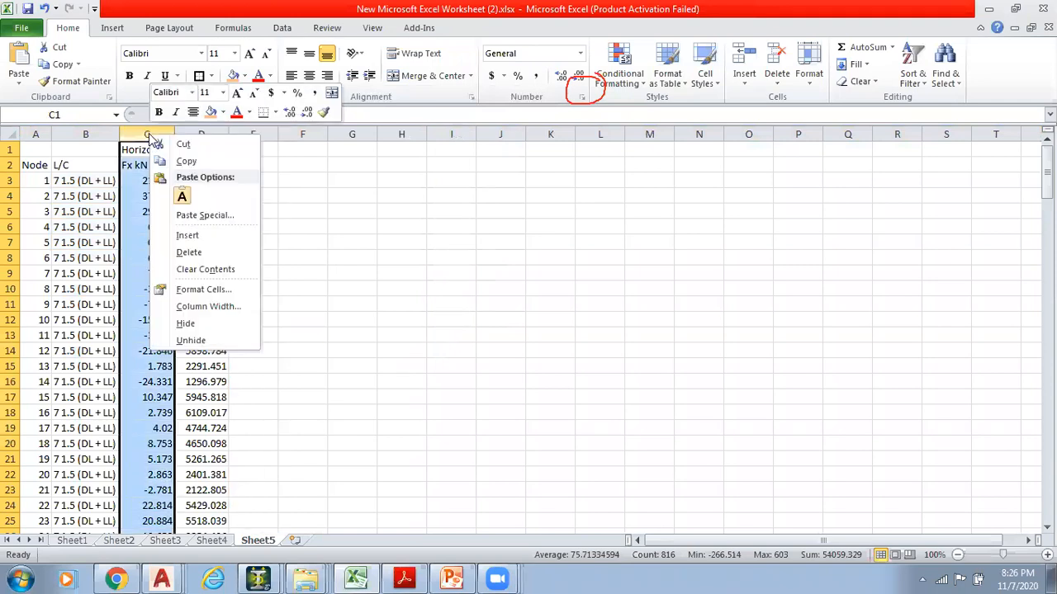
click(189, 251)
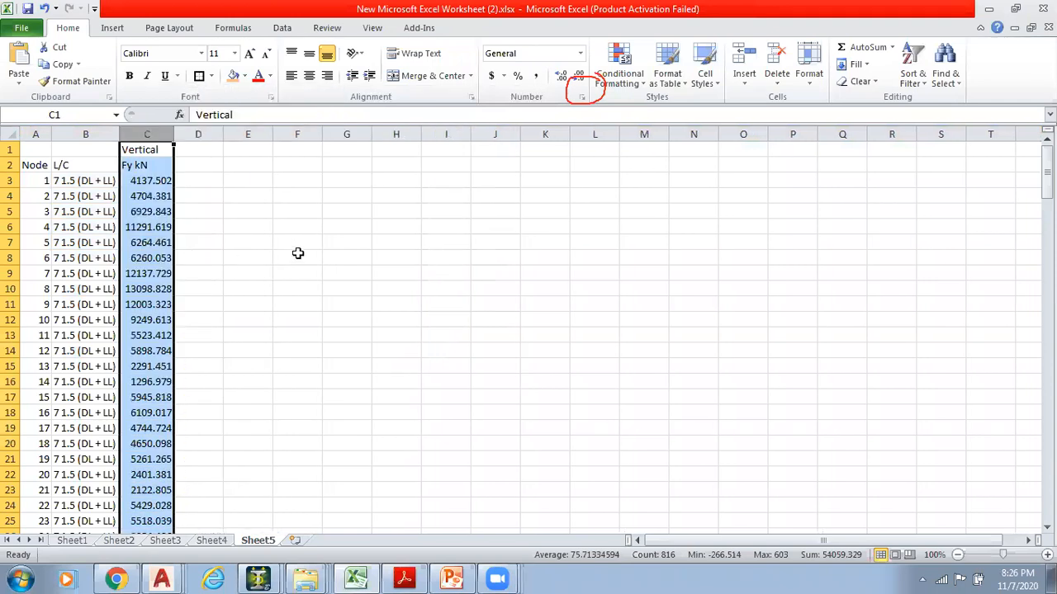
click(298, 253)
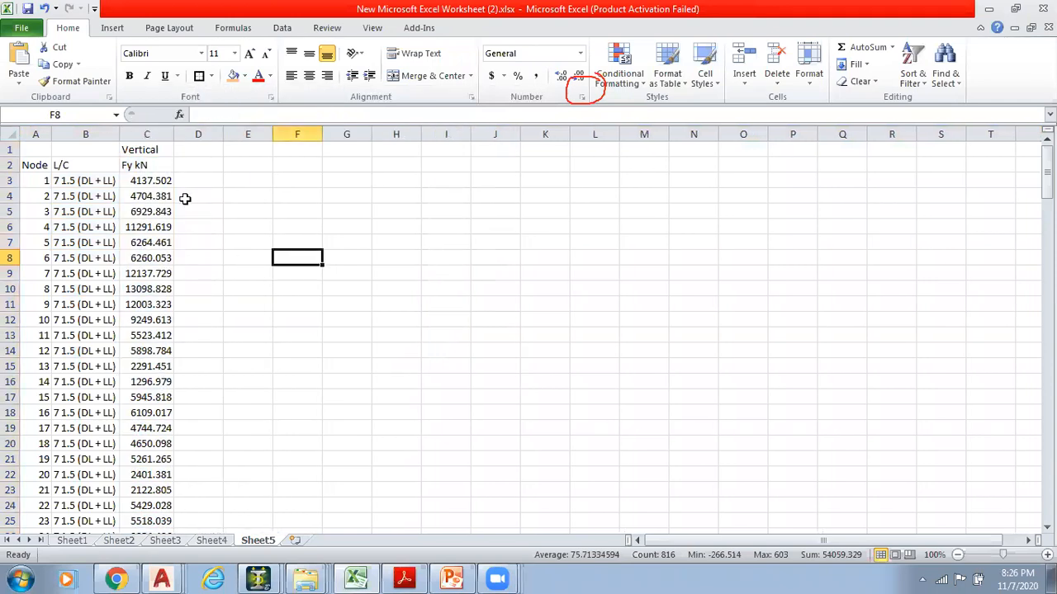
Delete the L/C column and centre-align the Node column
right_click(88, 128)
click(132, 252)
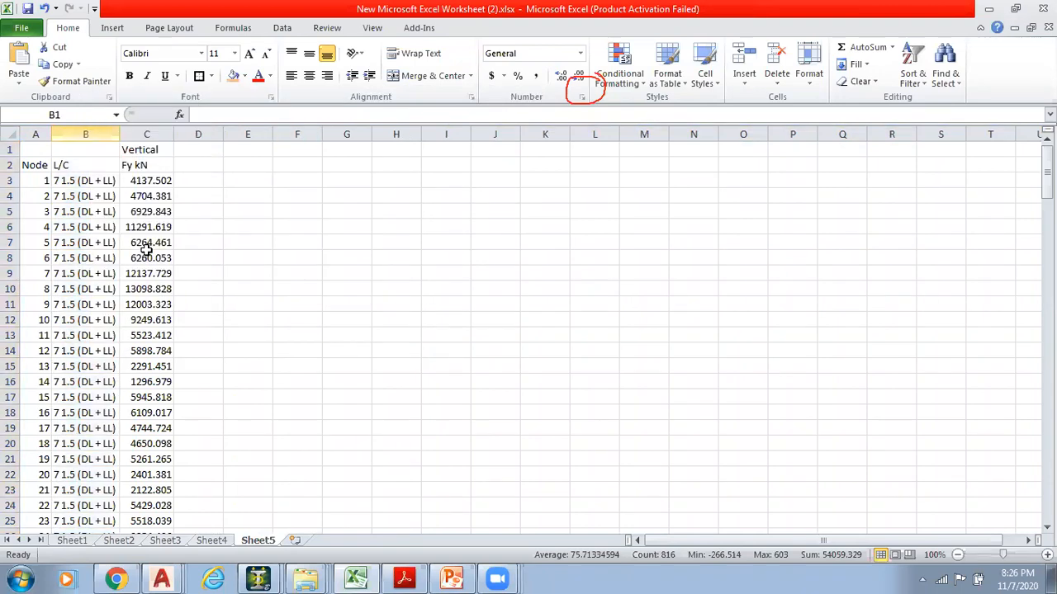
click(34, 132)
click(310, 76)
click(179, 213)
Examine the vertical Fy forces listed for the nodes in column B
drag(80, 181, 78, 443)
click(221, 270)
scroll(137, 248, down, 2)
scroll(140, 258, up, 2)
drag(78, 180, 71, 502)
scroll(163, 355, down, 4)
scroll(174, 342, up, 4)
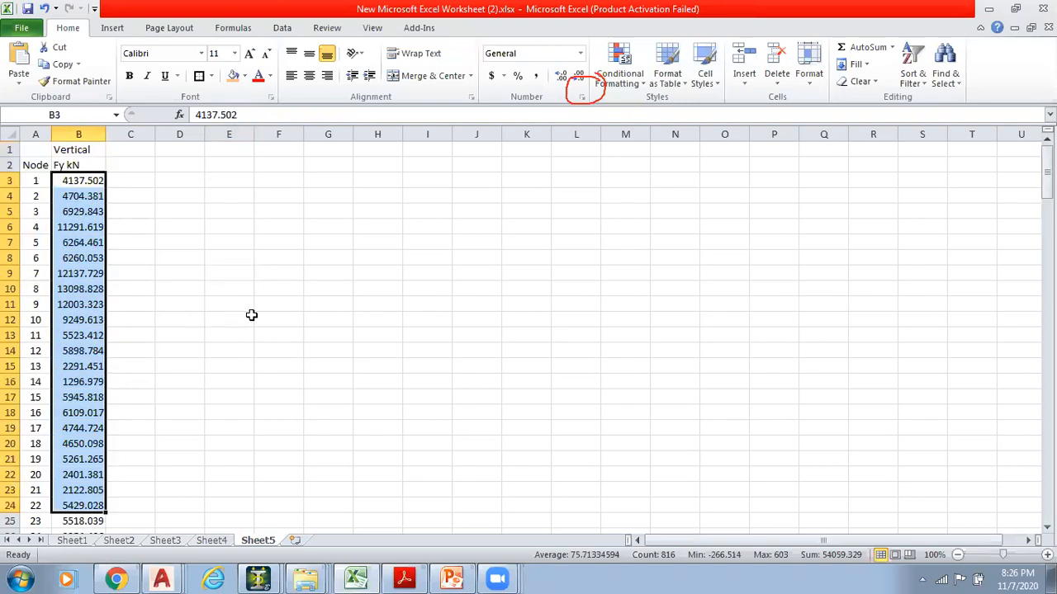
drag(382, 254, 384, 245)
click(288, 229)
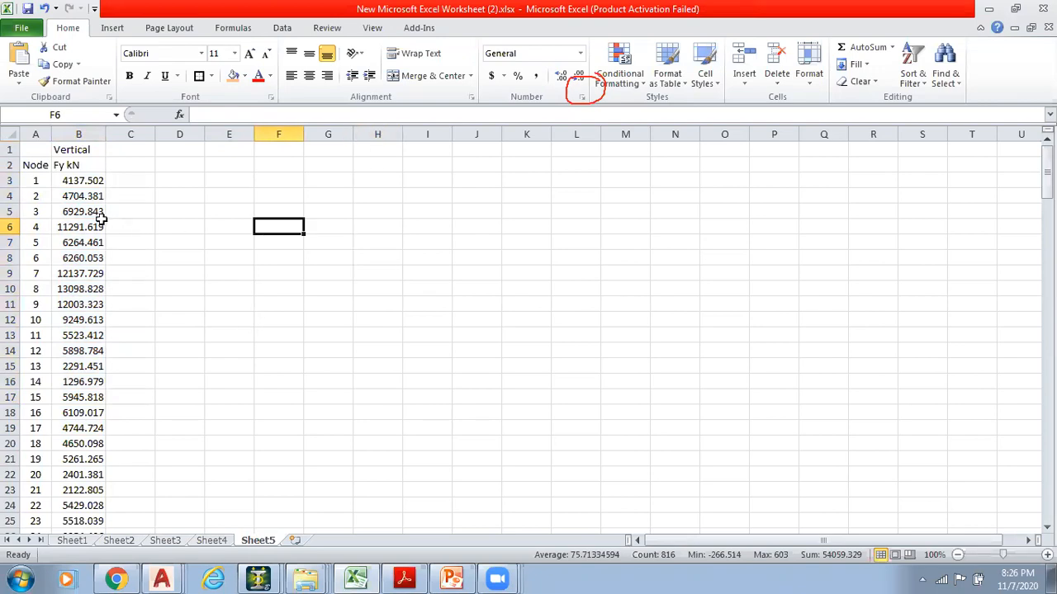
Copy the capacity calculations and column size table in E4:Q19 of Sheet3, and return to Sheet5
click(165, 541)
drag(229, 198, 796, 275)
click(713, 335)
drag(229, 200, 803, 438)
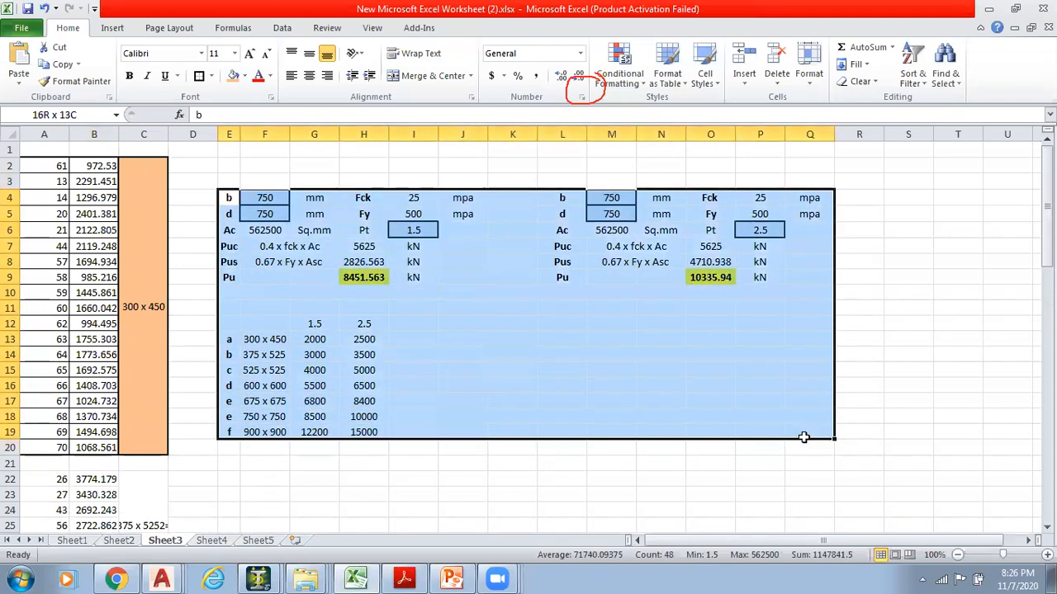
key(ctrl+c)
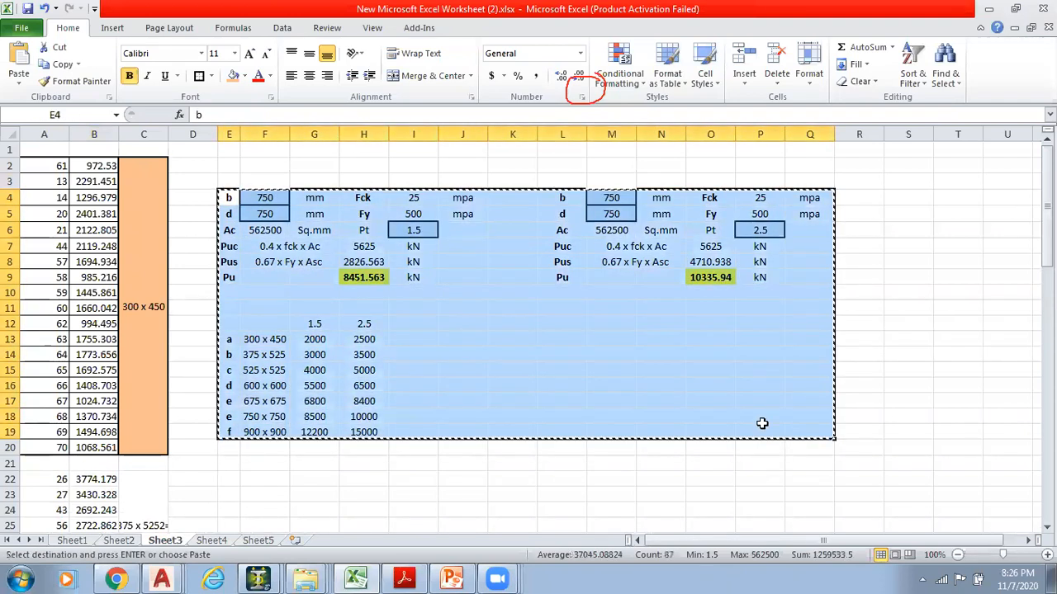
click(275, 541)
click(418, 196)
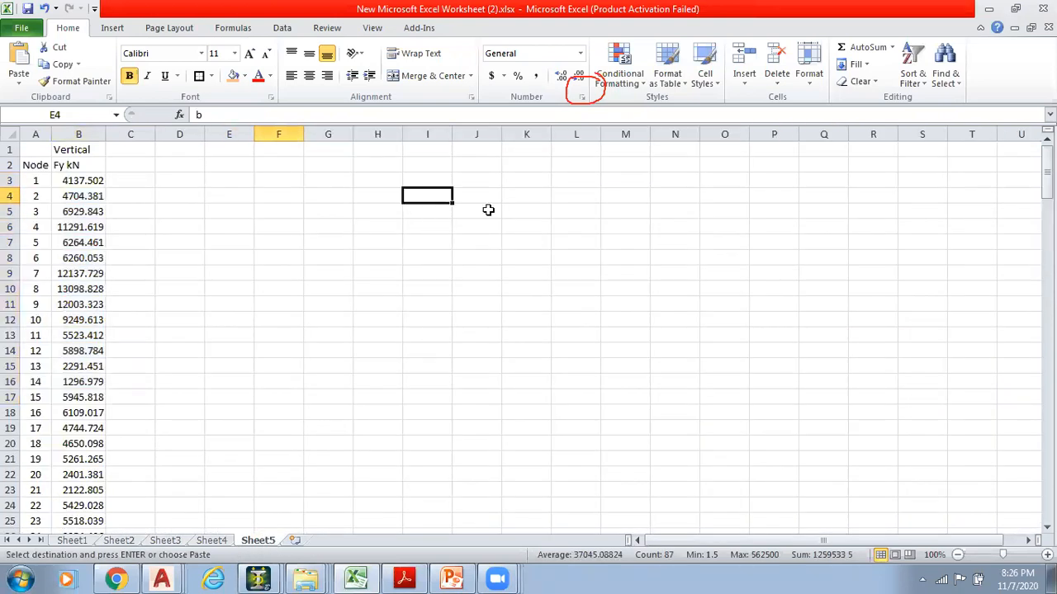
click(435, 182)
key(ctrl+v)
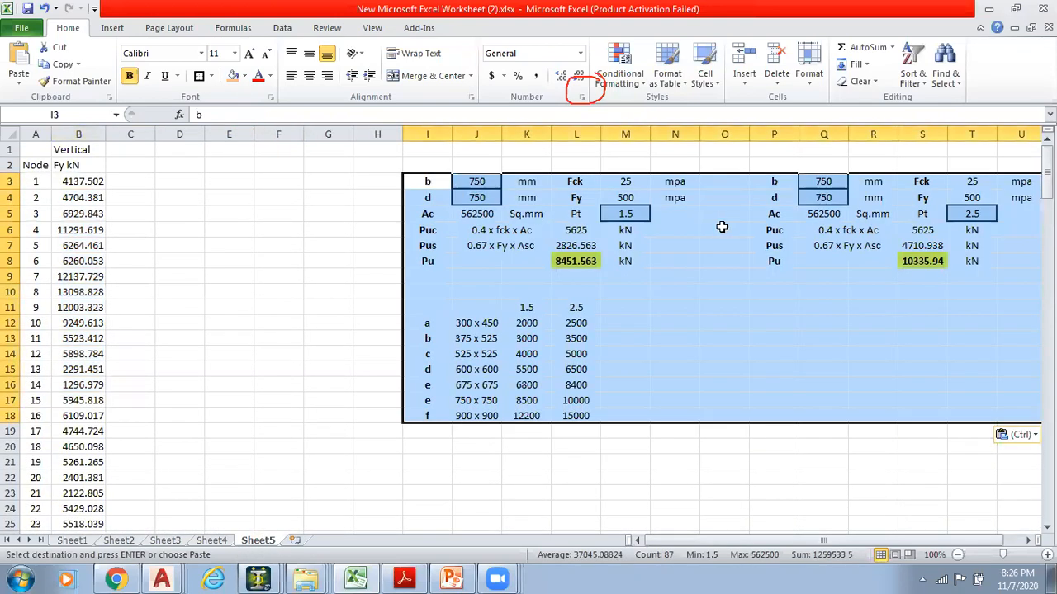
key(ctrl+z)
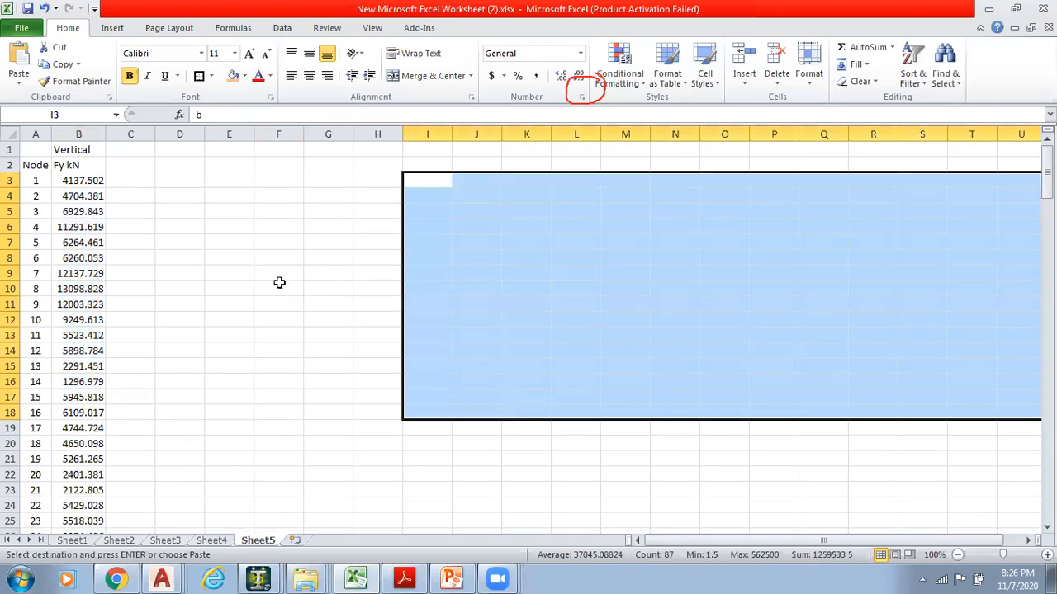
Paste the copied capacity calculations and column size table starting at cell D4
click(193, 195)
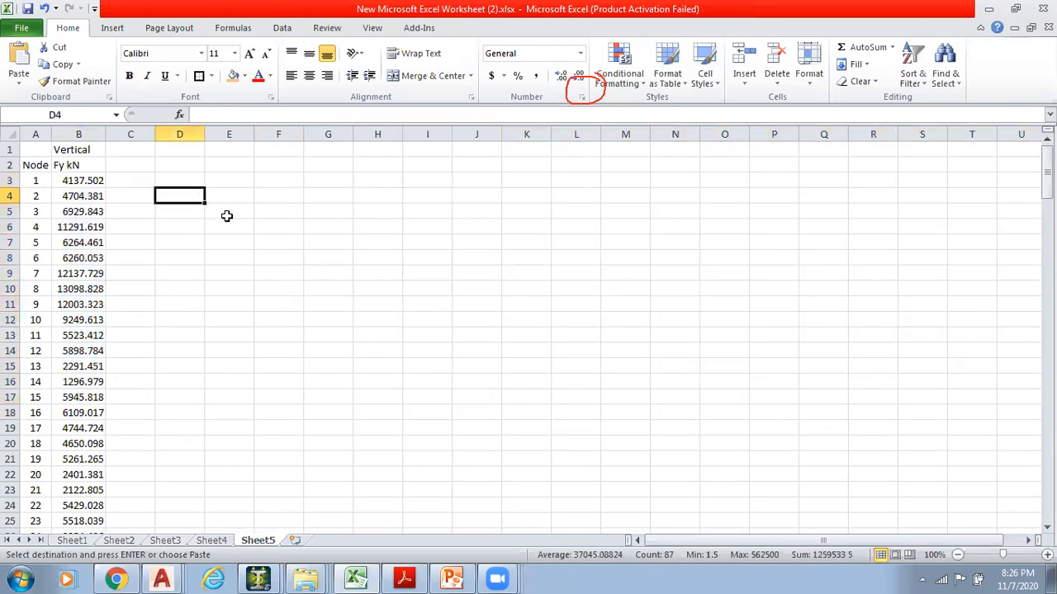
key(ctrl+v)
click(507, 261)
click(471, 337)
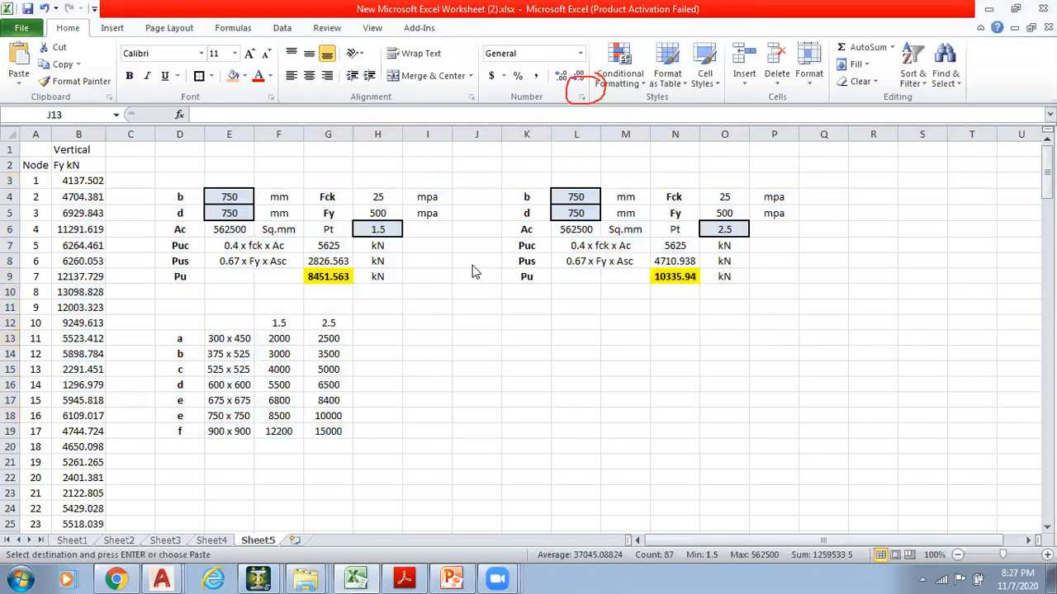
click(526, 354)
scroll(408, 345, down, 1)
scroll(410, 344, up, 1)
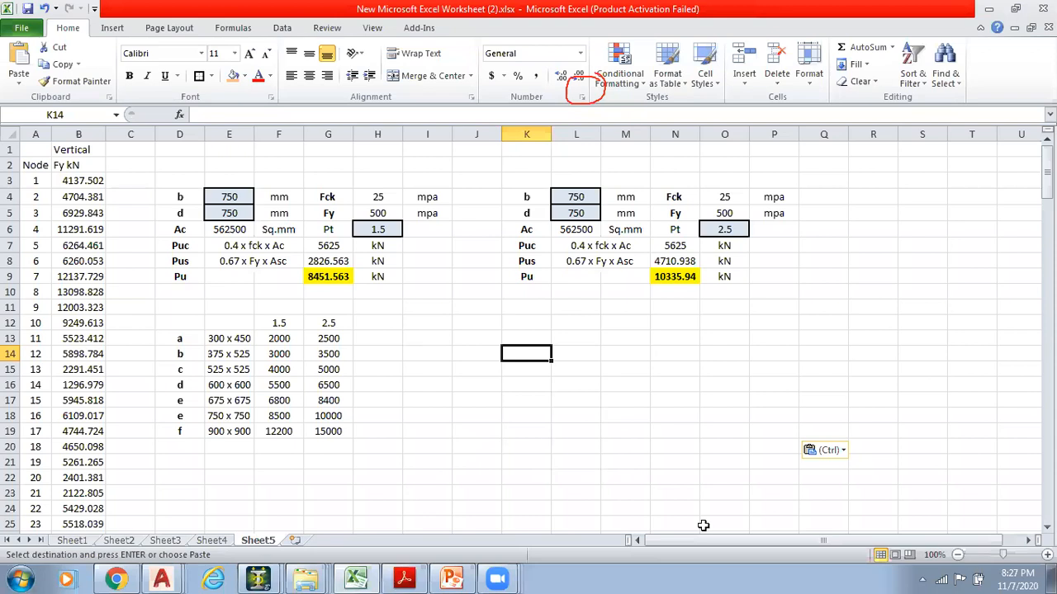
Examine the column size table's capacities for Pt 1.5 and 2.5, from 300 x 450 to 900 x 900
mouse_move(166, 315)
mouse_down()
mouse_move(333, 444)
mouse_move(358, 449)
mouse_up()
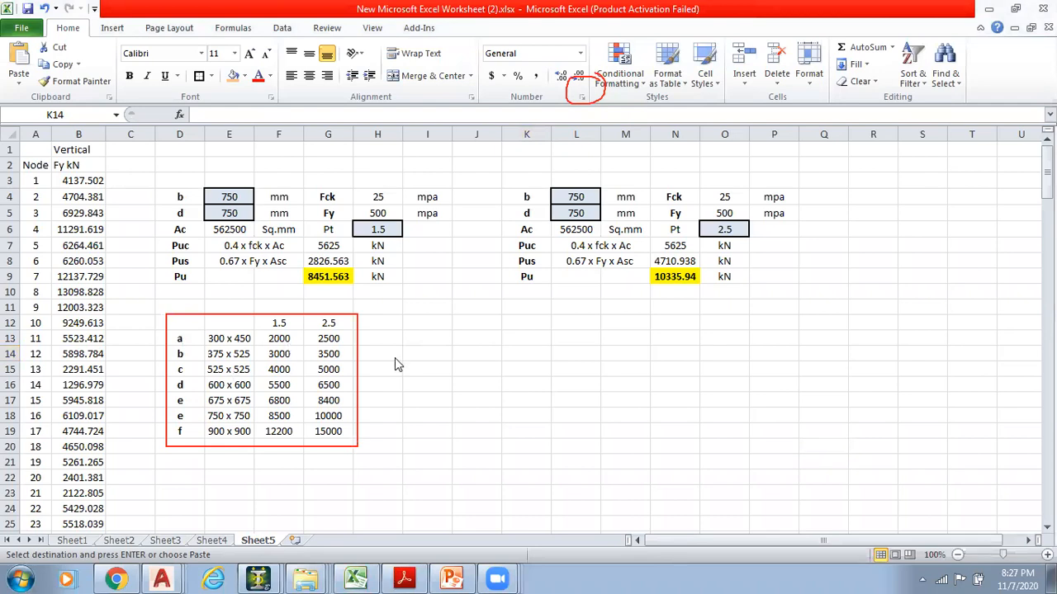
click(278, 344)
click(282, 416)
click(334, 344)
click(368, 434)
click(467, 380)
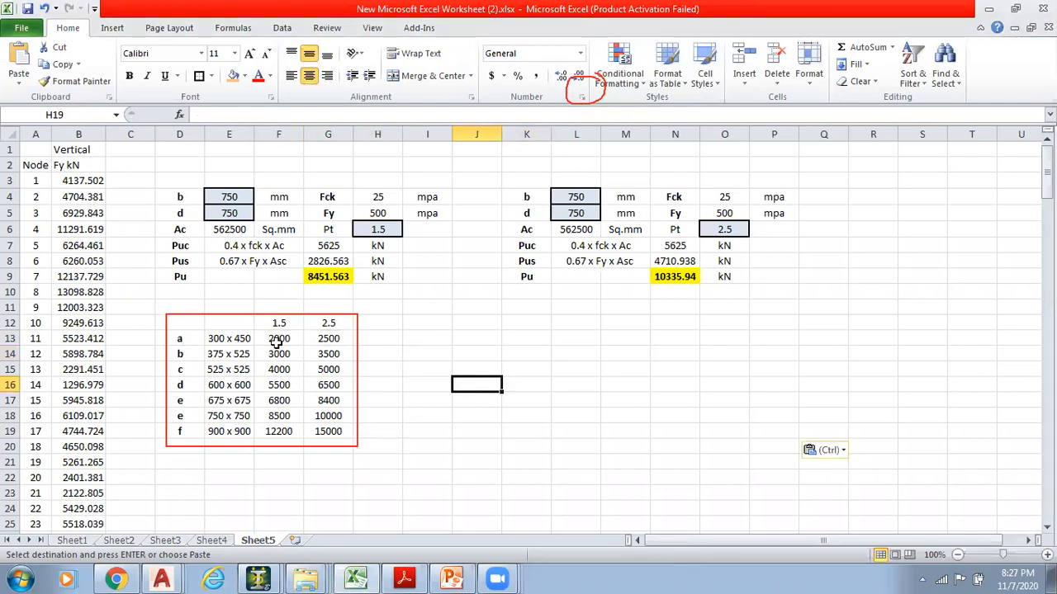
Insert a blank row between the headers and the first node's data
click(18, 180)
right_click(18, 180)
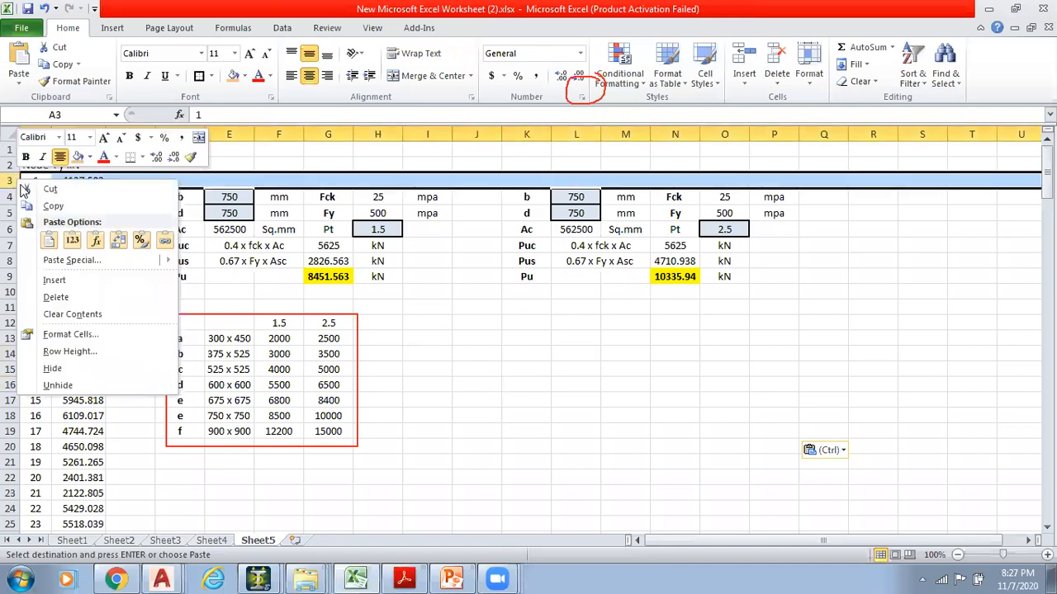
click(72, 280)
click(419, 320)
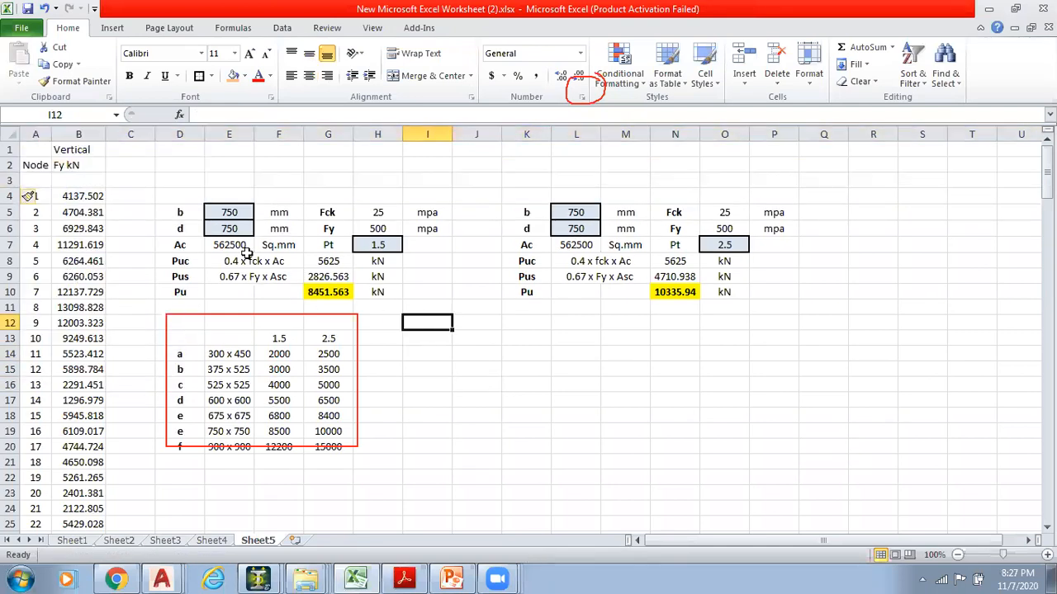
Add filters to the node data and sort the Vertical column from smallest to largest
click(80, 181)
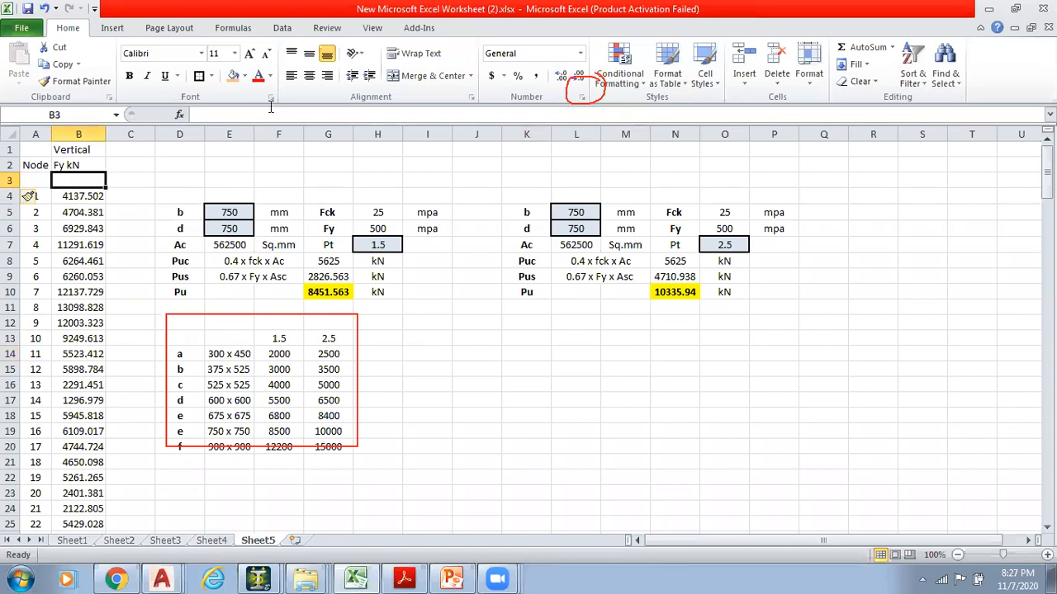
click(289, 31)
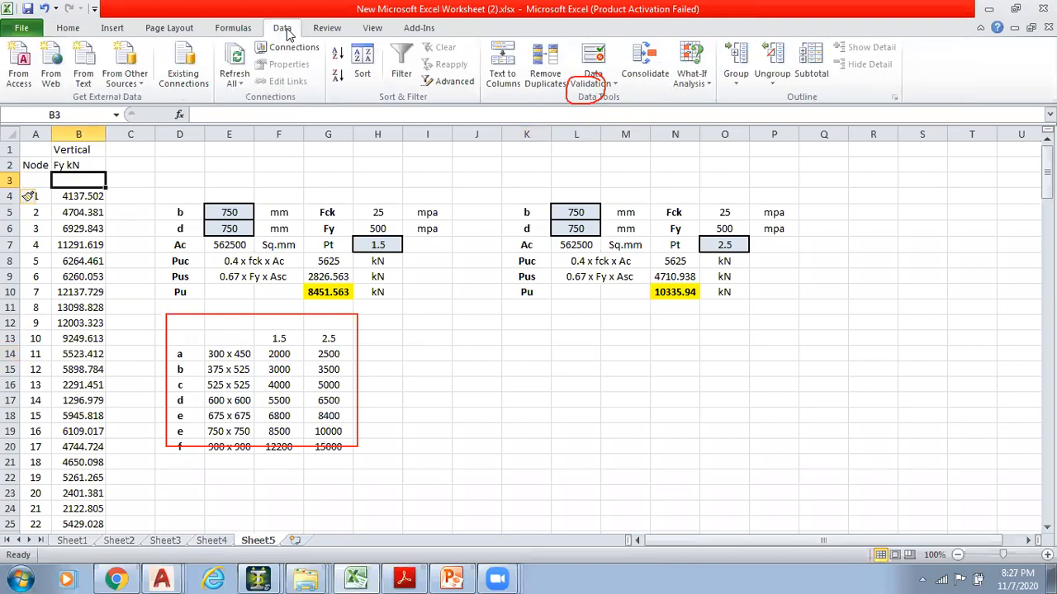
click(401, 74)
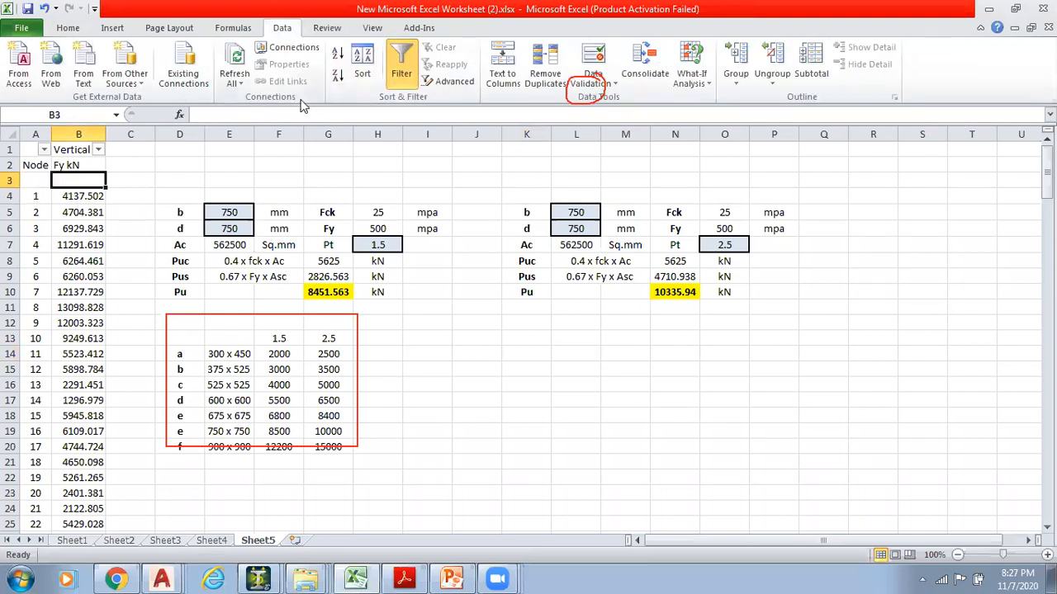
click(98, 149)
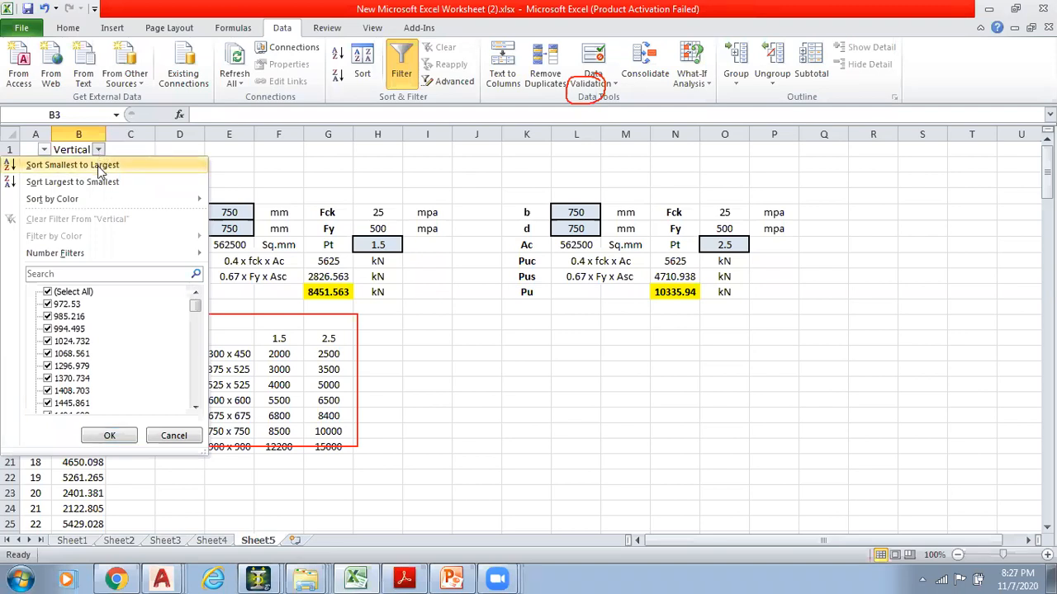
click(98, 165)
click(159, 180)
click(83, 166)
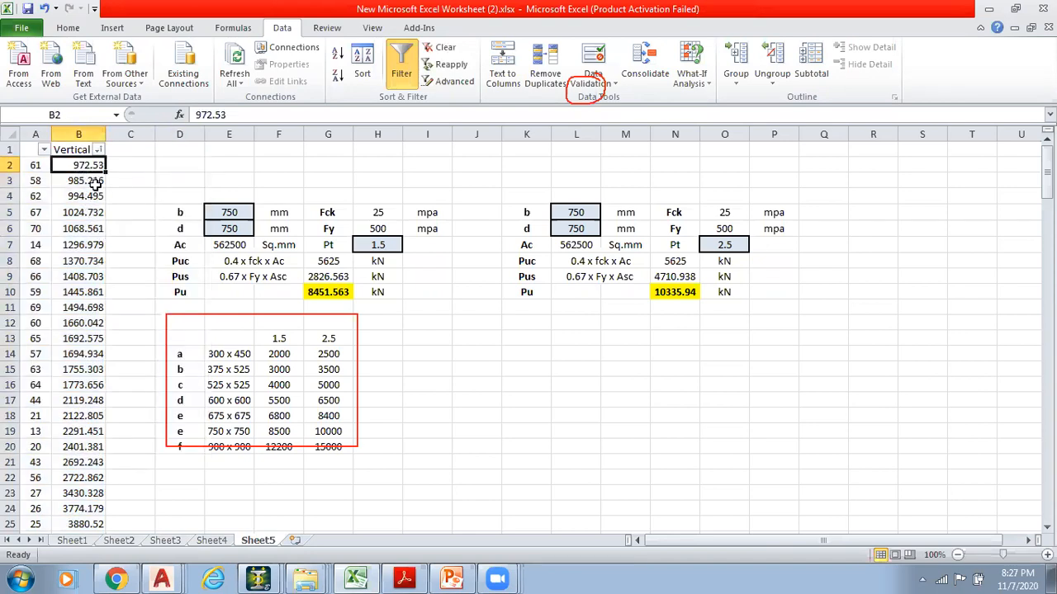
Delete row 72, which holds the Node and Fy kN headings below the sorted data
scroll(104, 309, down, 16)
scroll(116, 296, down, 4)
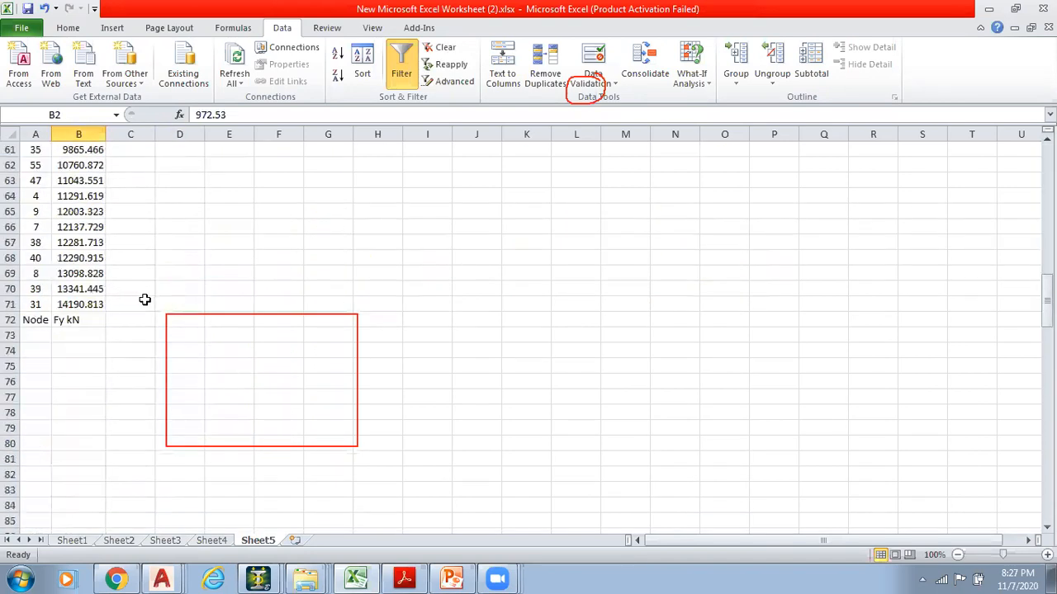
click(364, 324)
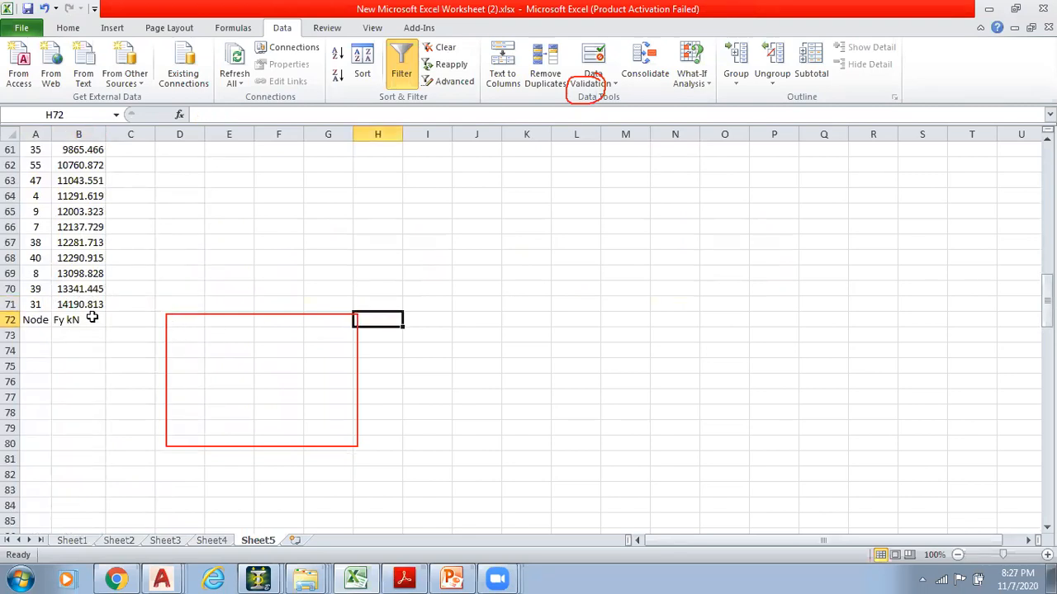
click(10, 321)
right_click(12, 322)
click(46, 438)
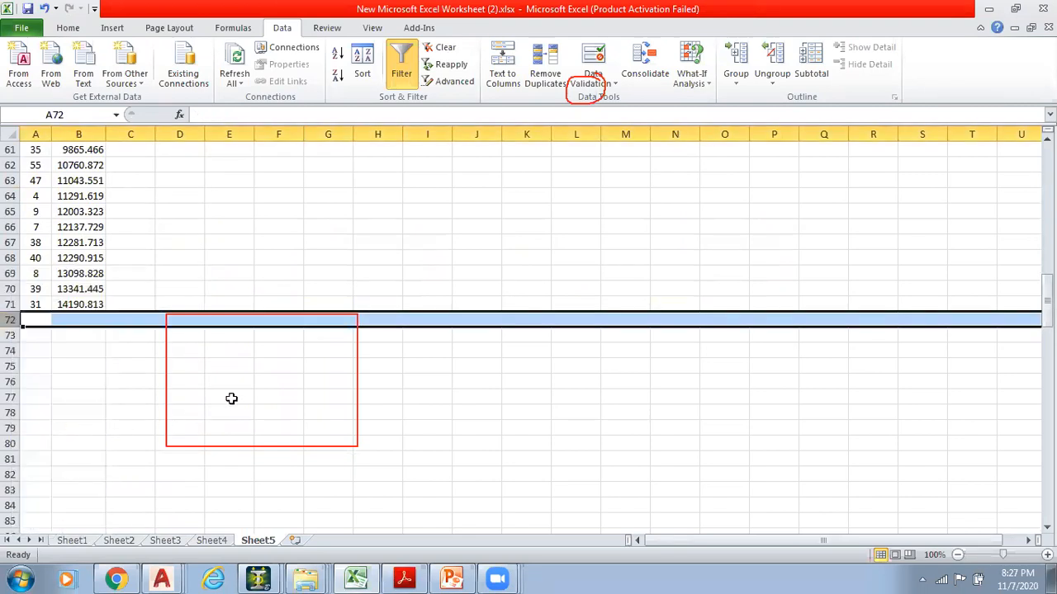
scroll(231, 399, up, 19)
scroll(318, 342, up, 1)
click(400, 324)
click(474, 352)
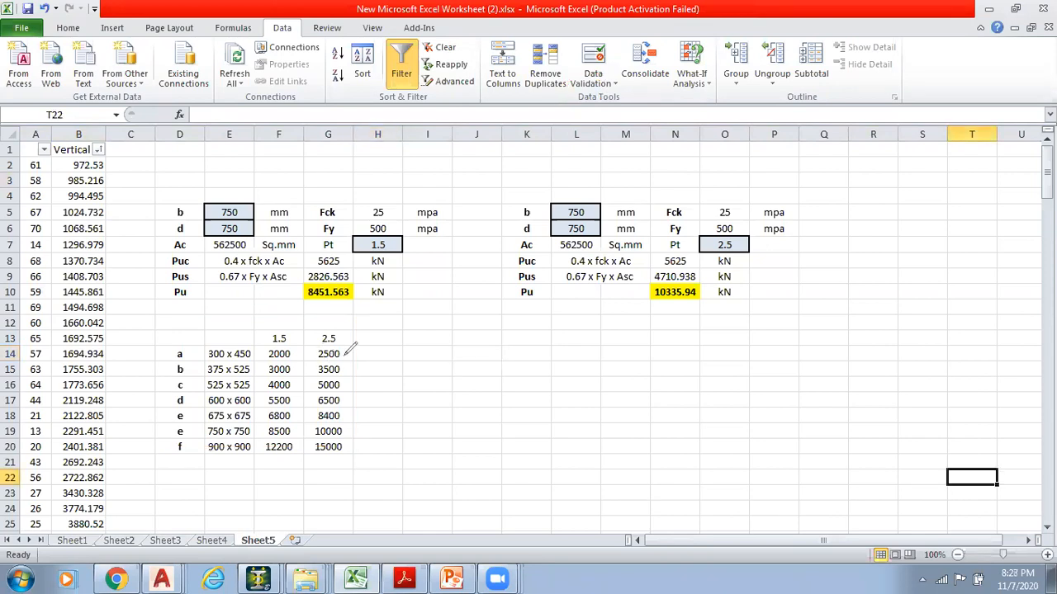
Mark the 2500 capacity, the 300 x 450 size and the node forces in rows 2 to 20 with the pen
mouse_move(345, 356)
mouse_down()
mouse_move(317, 346)
mouse_move(344, 361)
mouse_up()
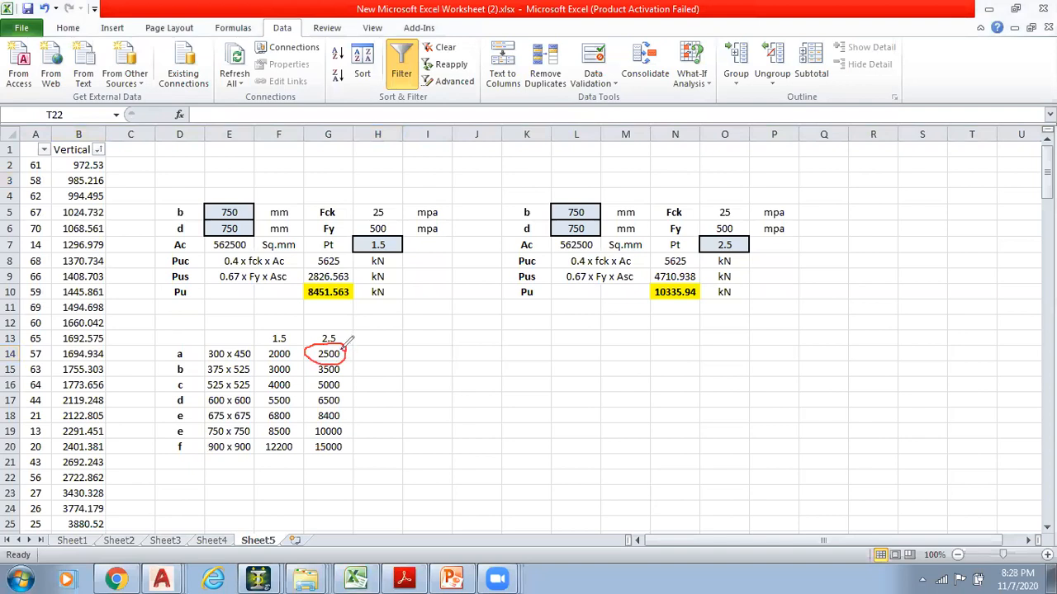
mouse_move(261, 337)
mouse_down()
mouse_move(223, 334)
mouse_move(249, 337)
mouse_up()
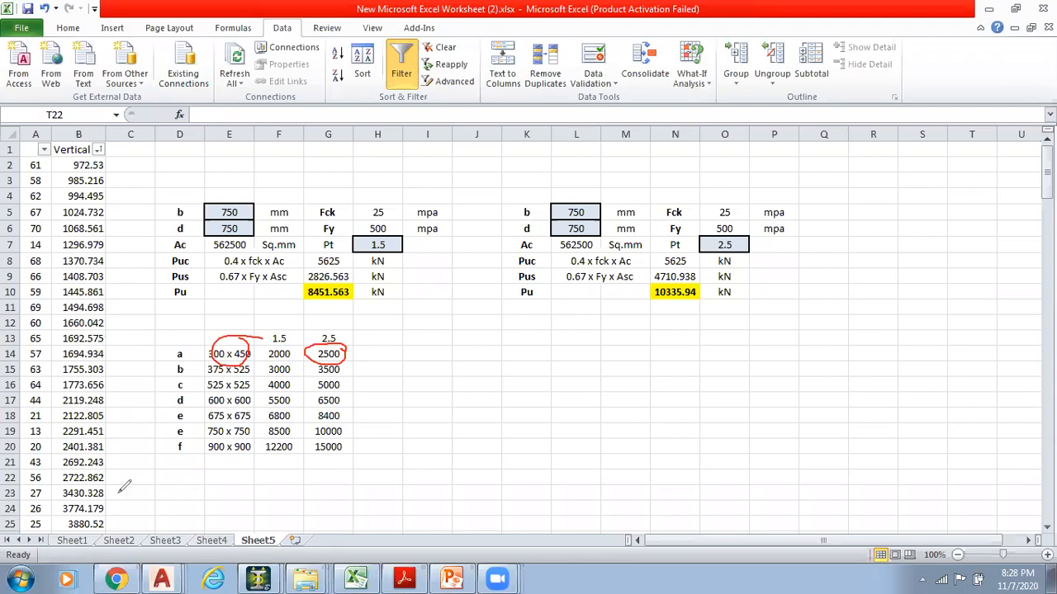
mouse_move(7, 446)
mouse_down()
mouse_move(103, 460)
mouse_move(124, 450)
mouse_move(147, 161)
mouse_move(1, 162)
mouse_move(7, 449)
mouse_up()
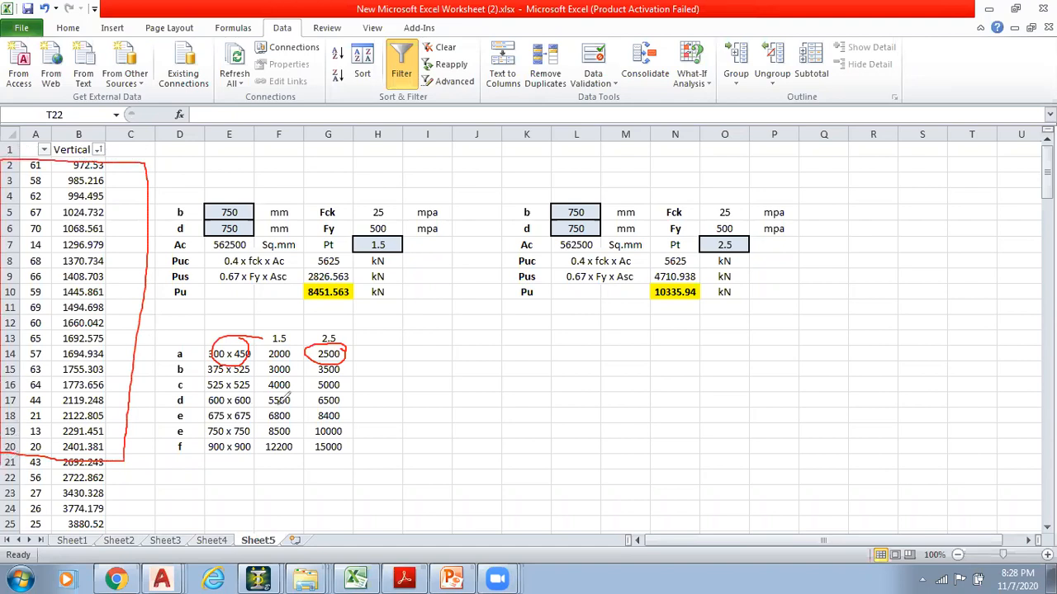
drag(357, 343, 436, 322)
Insert a blank row above row 21 to separate the forces below 2500 from the larger ones
click(129, 463)
click(10, 463)
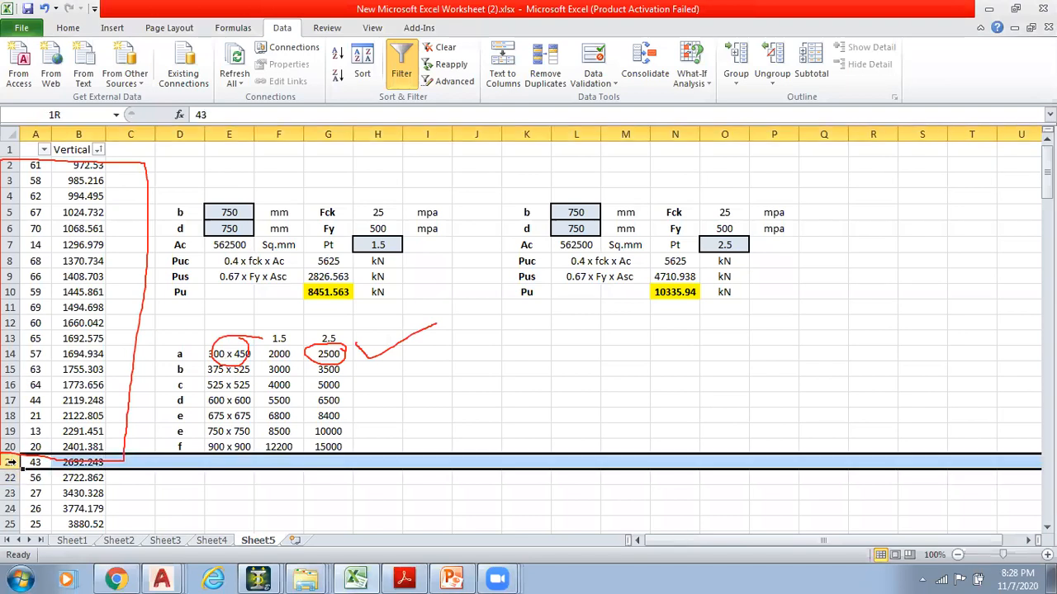
right_click(10, 463)
click(47, 411)
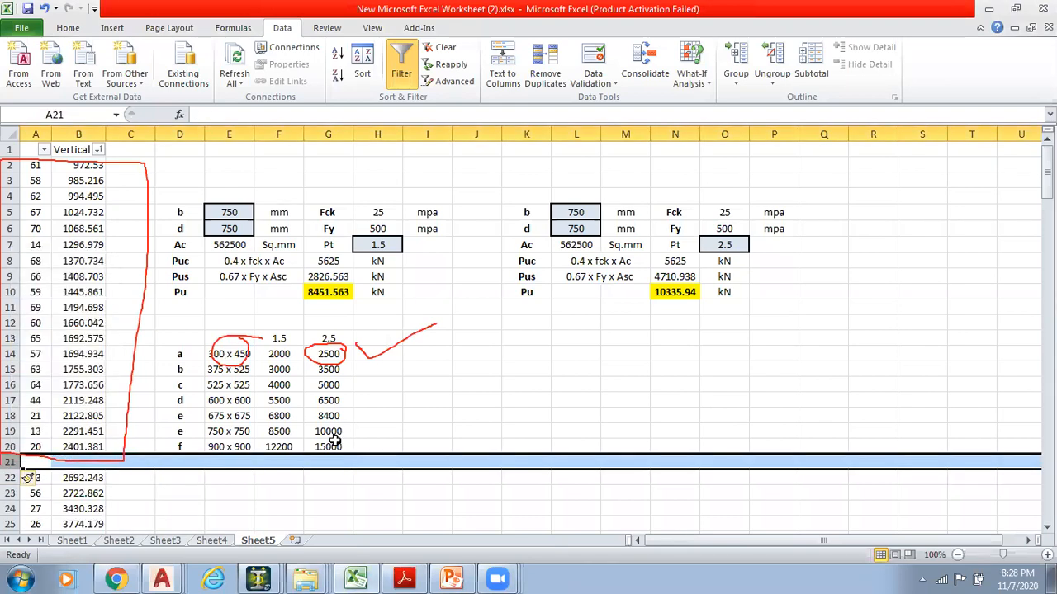
click(513, 415)
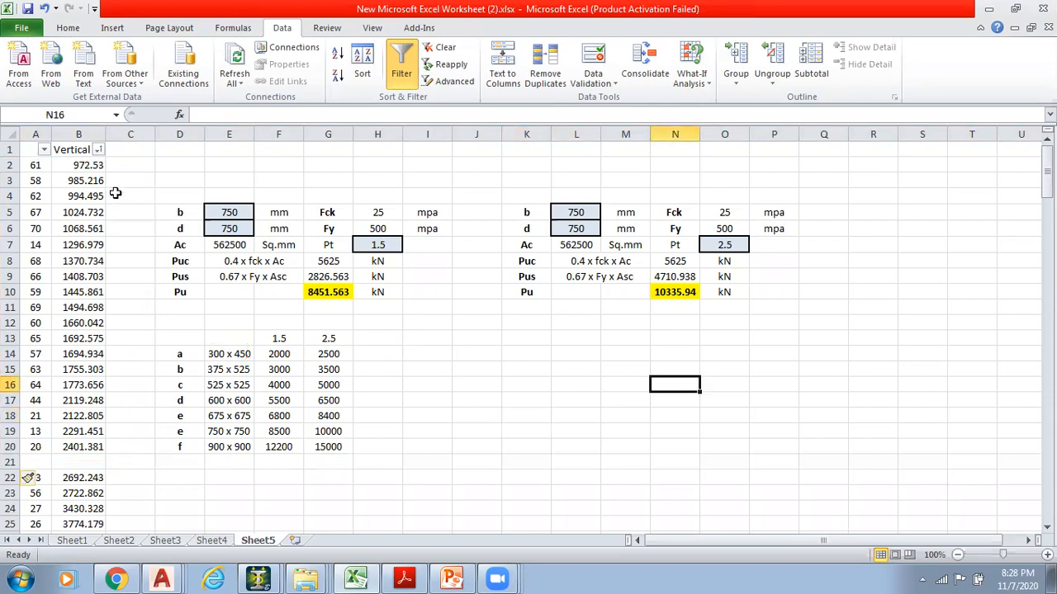
Merge and center cells C2:C20 beside the first force group and enter 300 x 450
drag(125, 165, 124, 442)
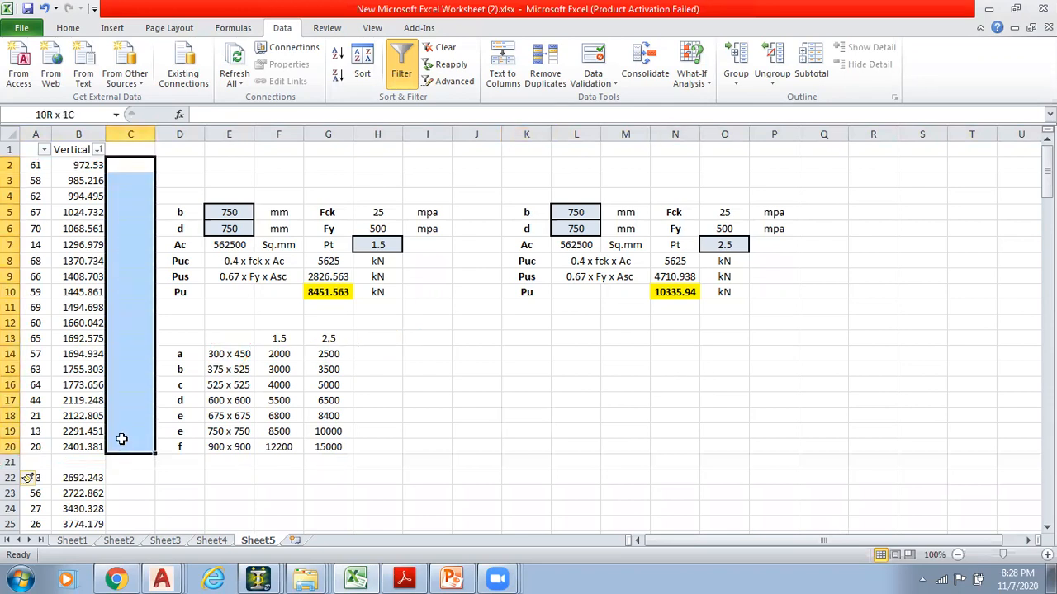
click(322, 162)
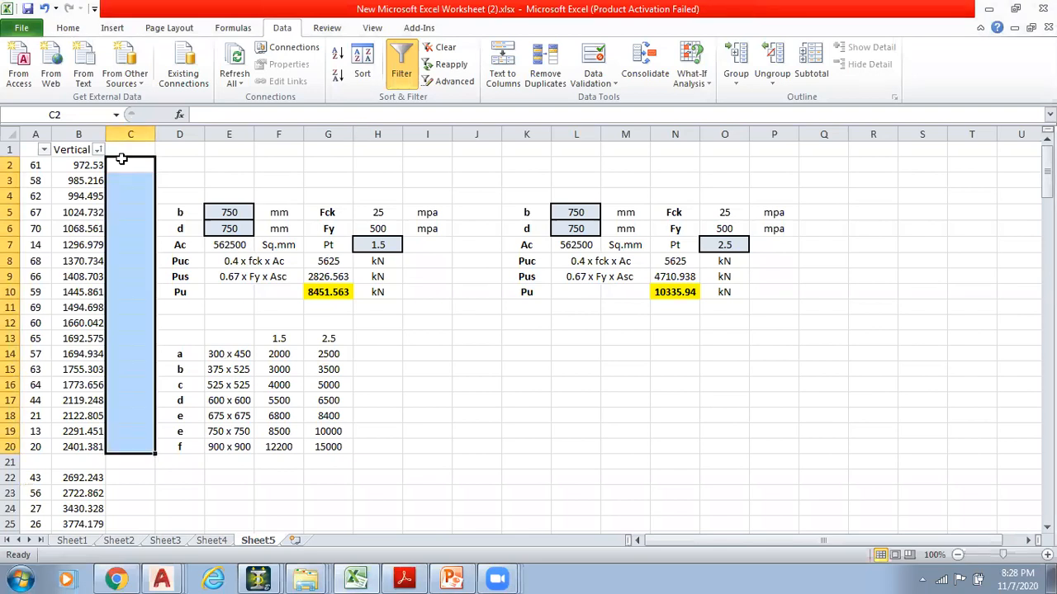
click(69, 28)
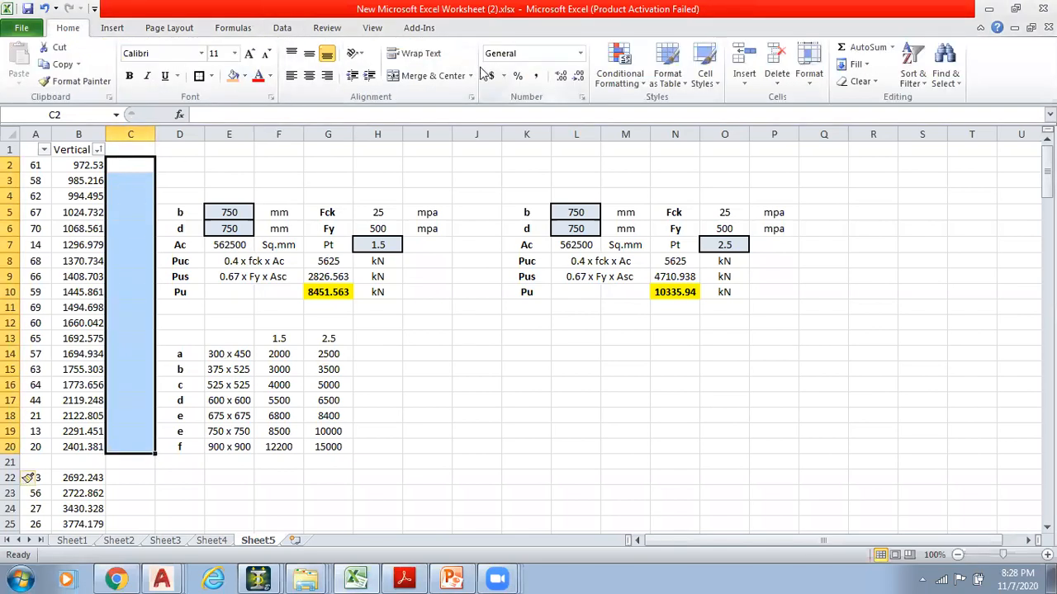
click(428, 75)
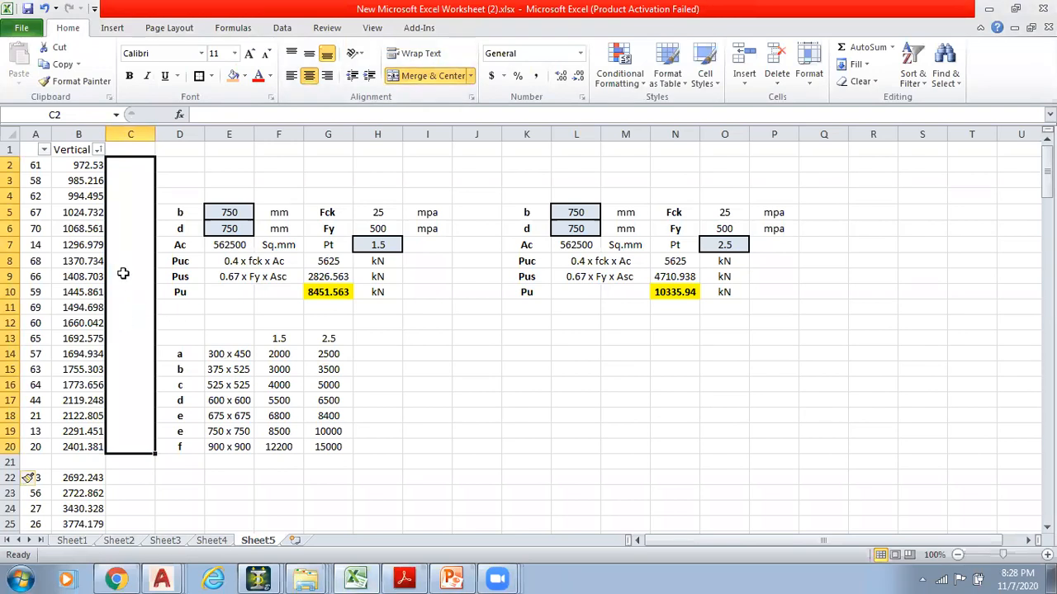
text(300 x 450)
key(Return)
click(477, 354)
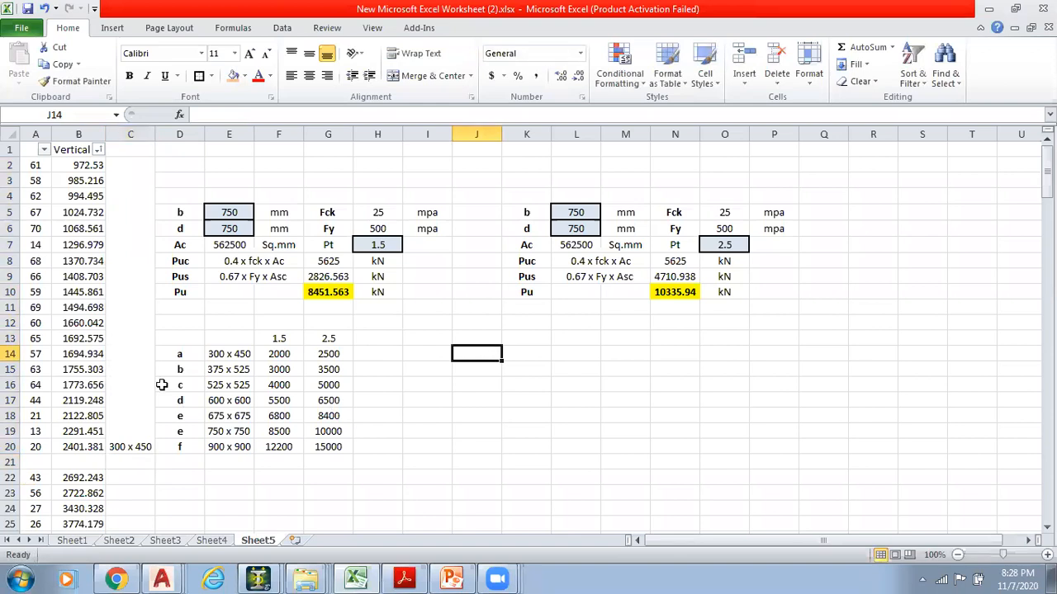
Middle-align the merged 300 x 450 cell vertically and fill it with orange
click(137, 327)
click(310, 54)
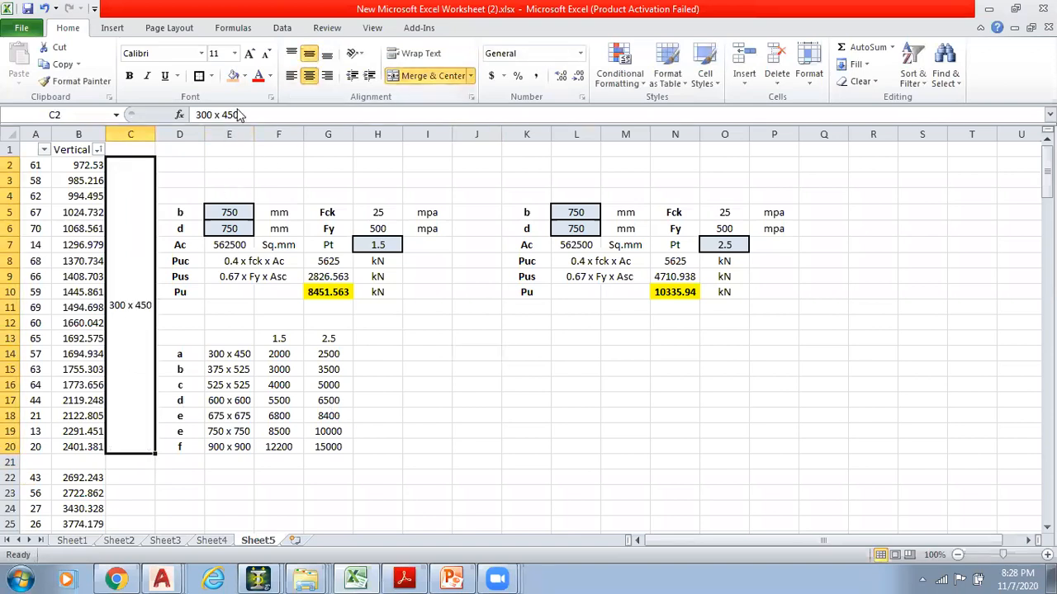
click(234, 75)
click(427, 353)
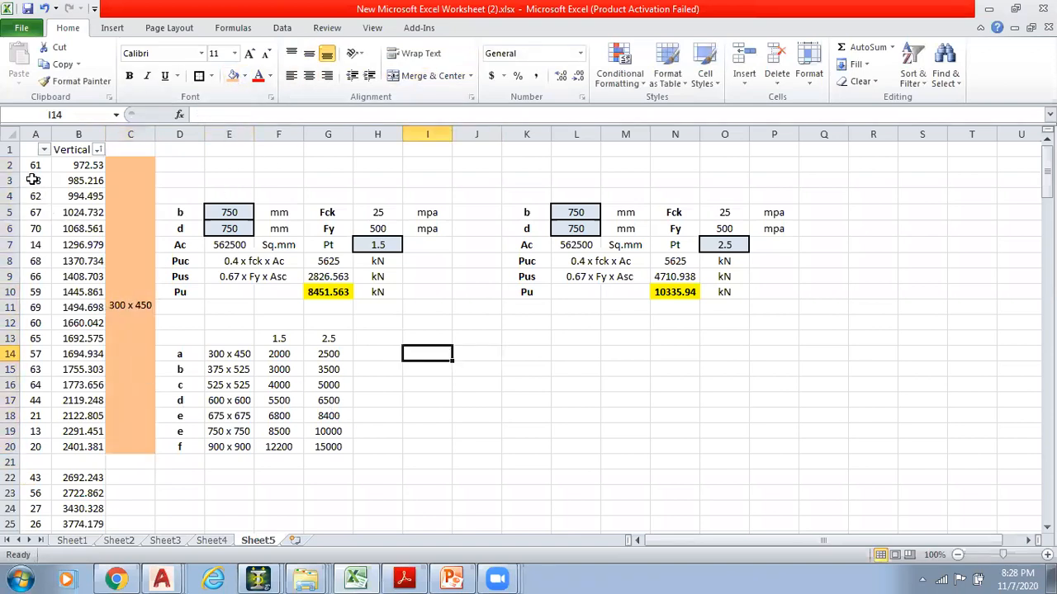
Compare the 375 x 525 column's capacities at Pt 1.5 and 2.5 with the node forces from row 22 down
scroll(415, 381, down, 2)
click(419, 342)
click(285, 275)
click(331, 275)
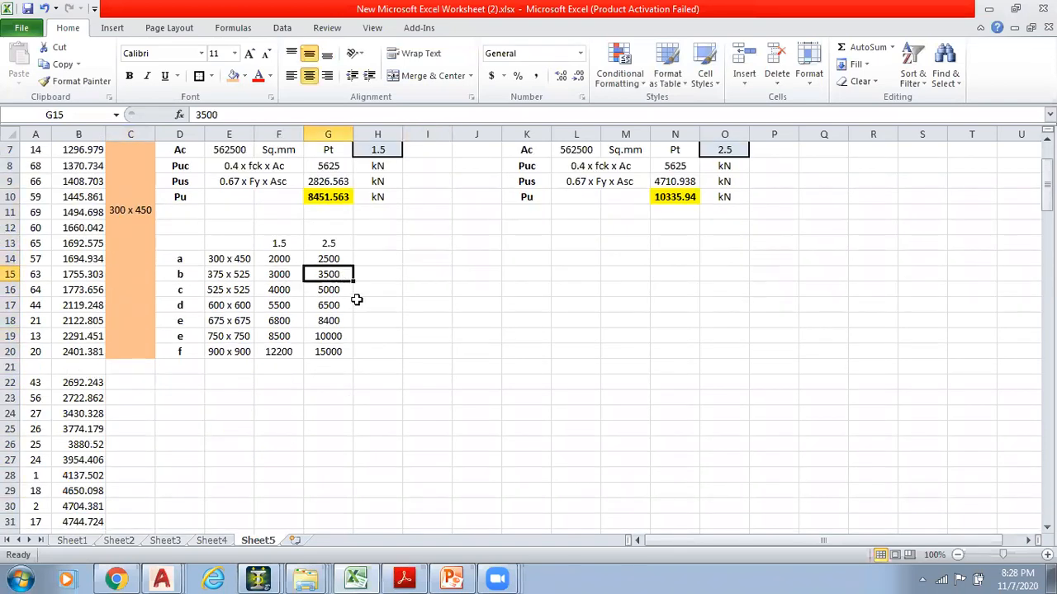
click(327, 259)
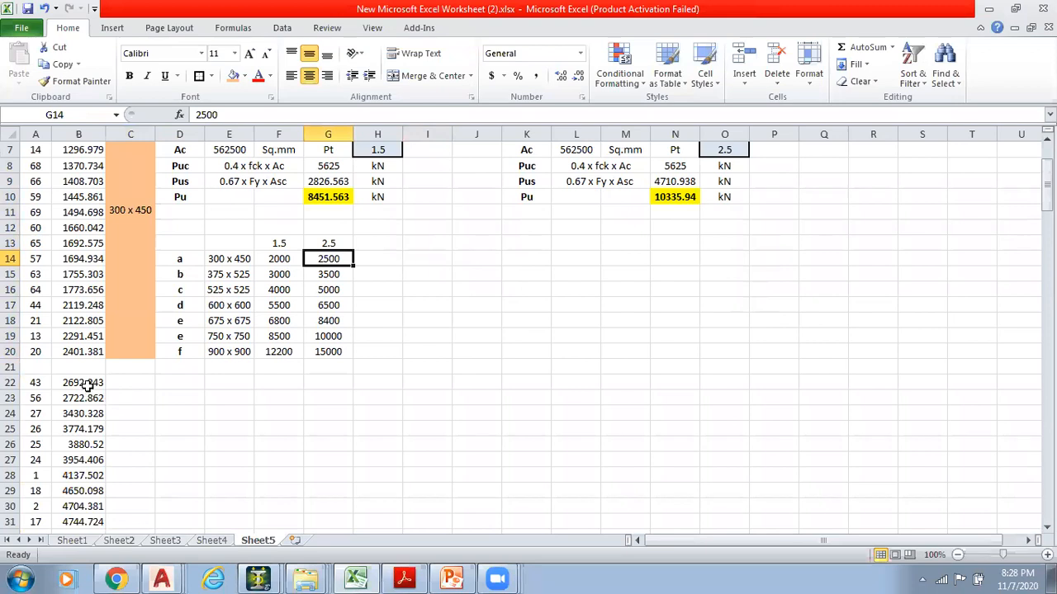
click(88, 382)
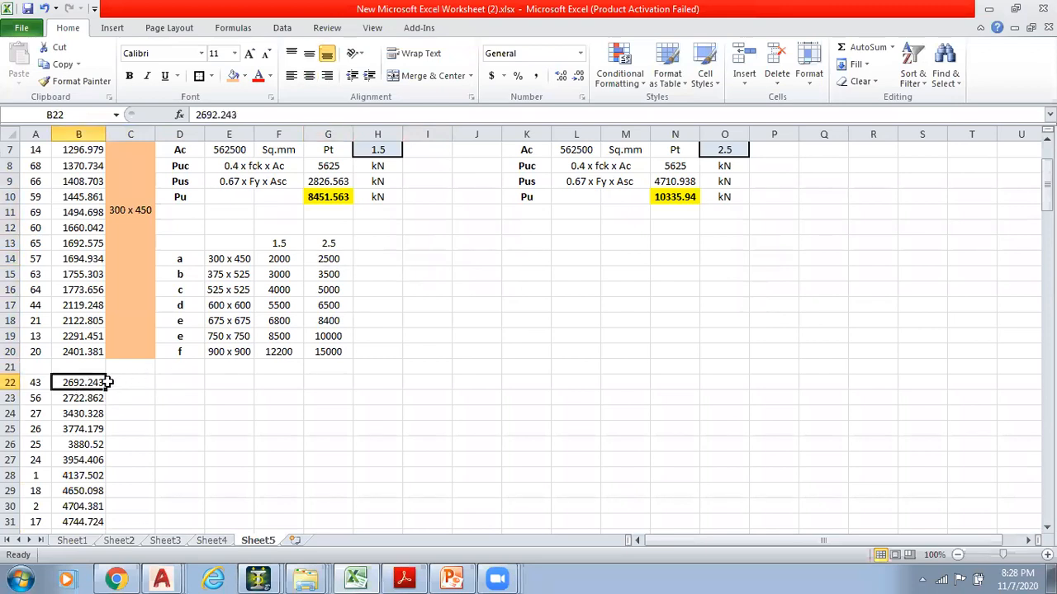
click(239, 275)
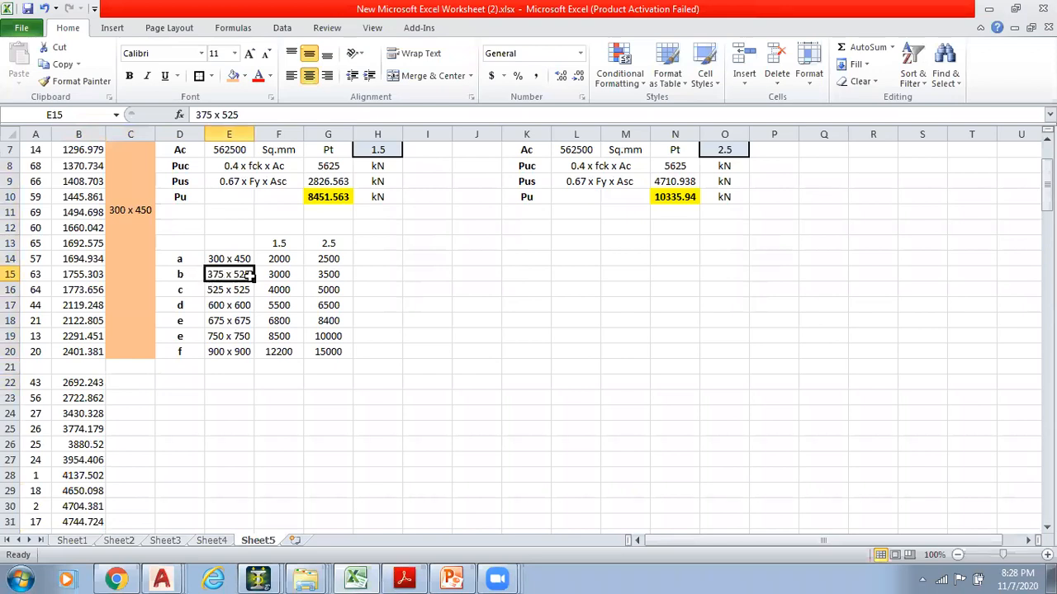
click(398, 278)
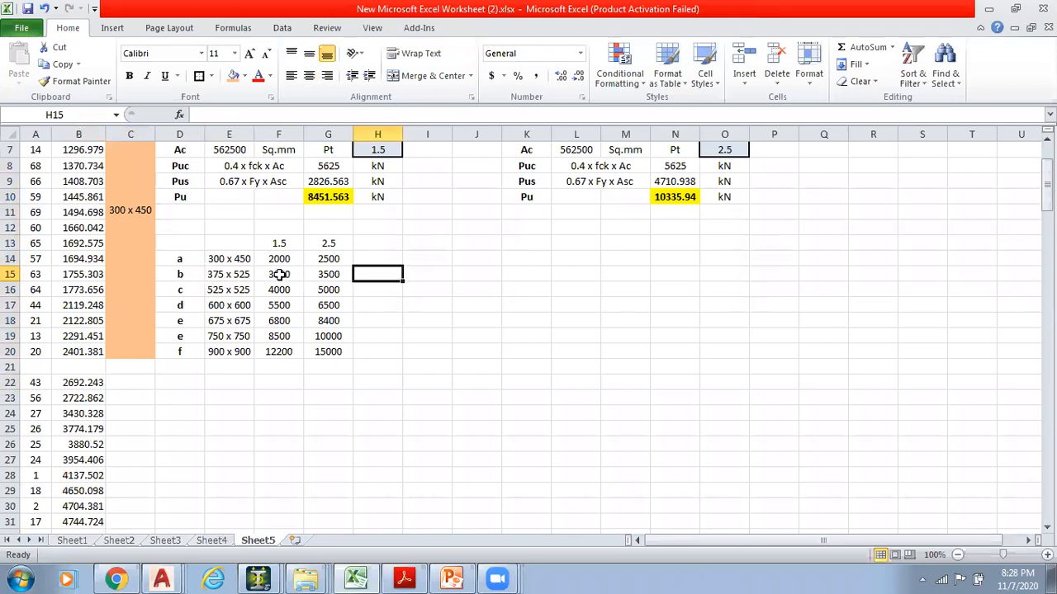
click(281, 275)
click(340, 274)
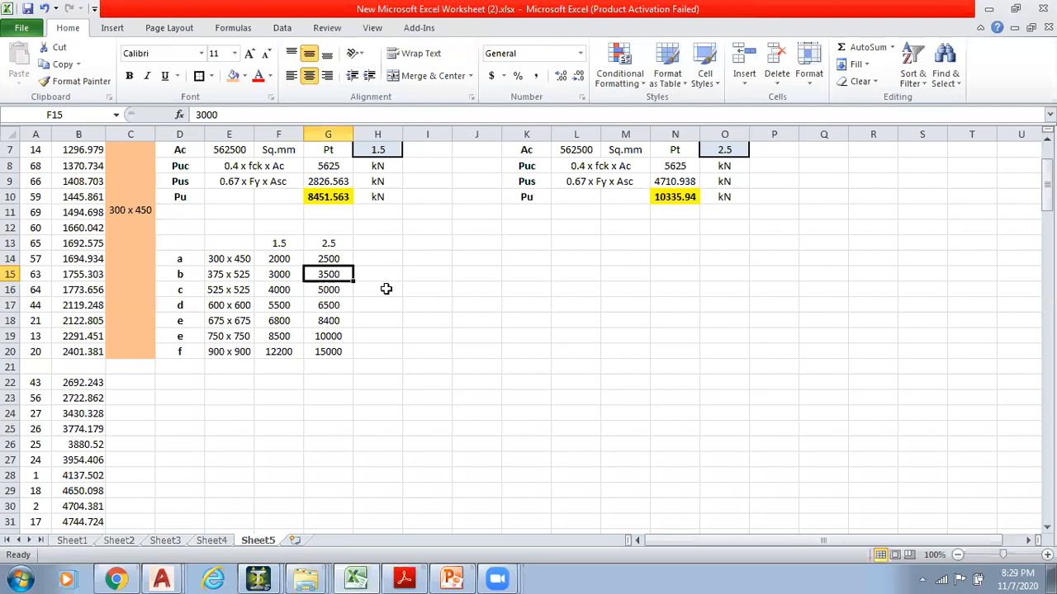
click(293, 279)
click(191, 277)
click(206, 280)
click(279, 275)
click(325, 274)
click(379, 277)
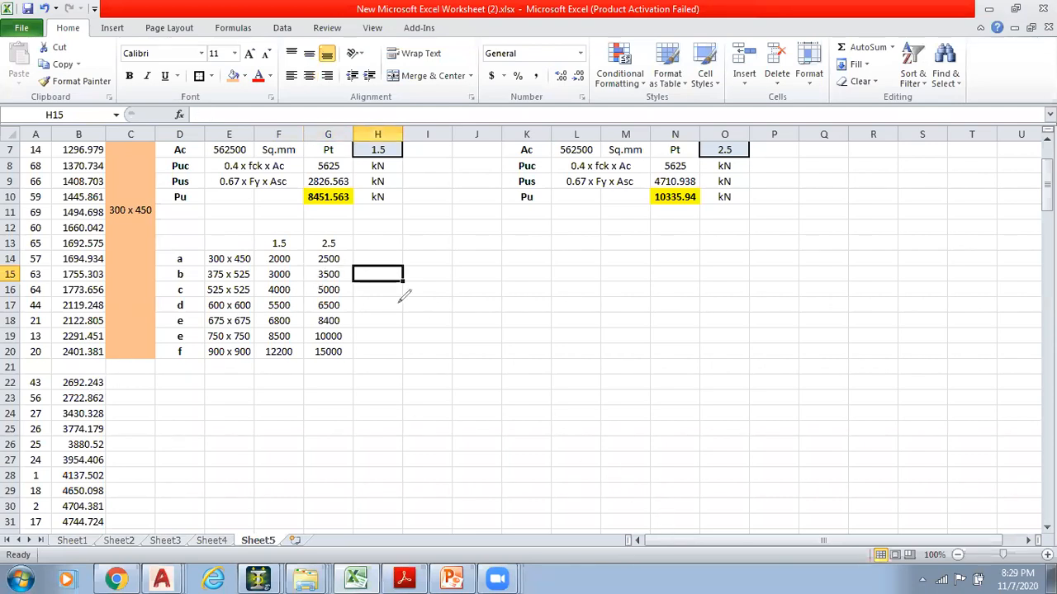
mouse_move(347, 270)
mouse_down()
mouse_move(323, 258)
mouse_move(330, 282)
mouse_move(346, 266)
mouse_up()
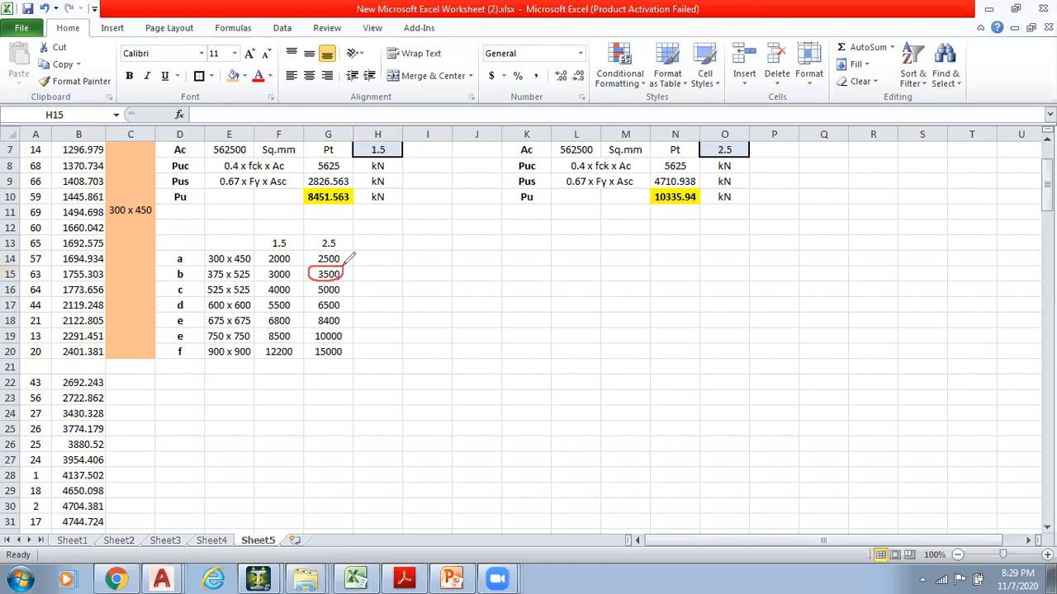
Insert a blank row above row 25 to close the 375 x 525 force group
scroll(132, 355, down, 4)
scroll(132, 380, up, 1)
click(142, 378)
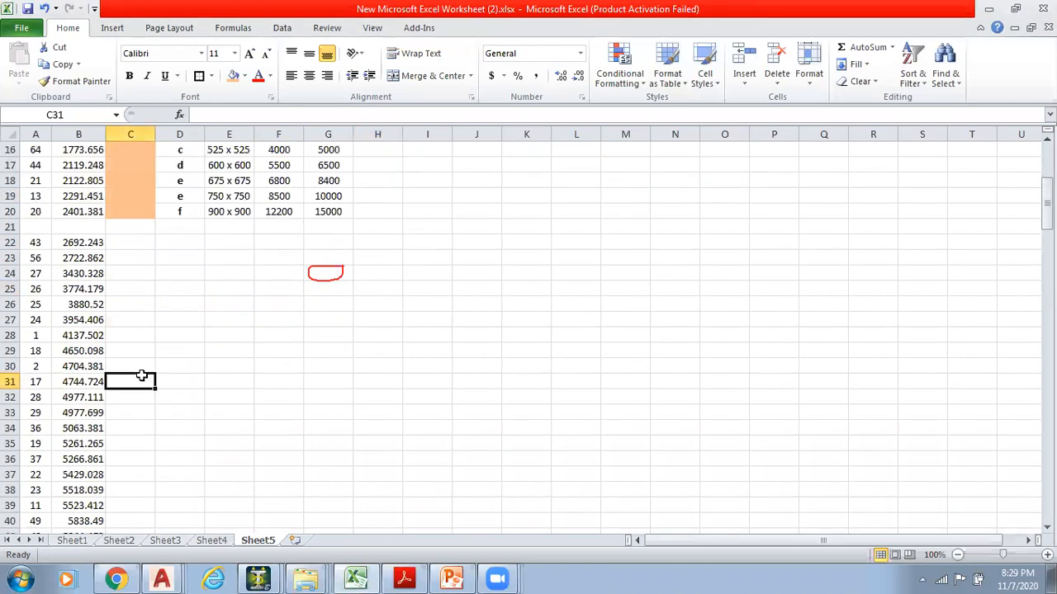
click(12, 290)
right_click(12, 291)
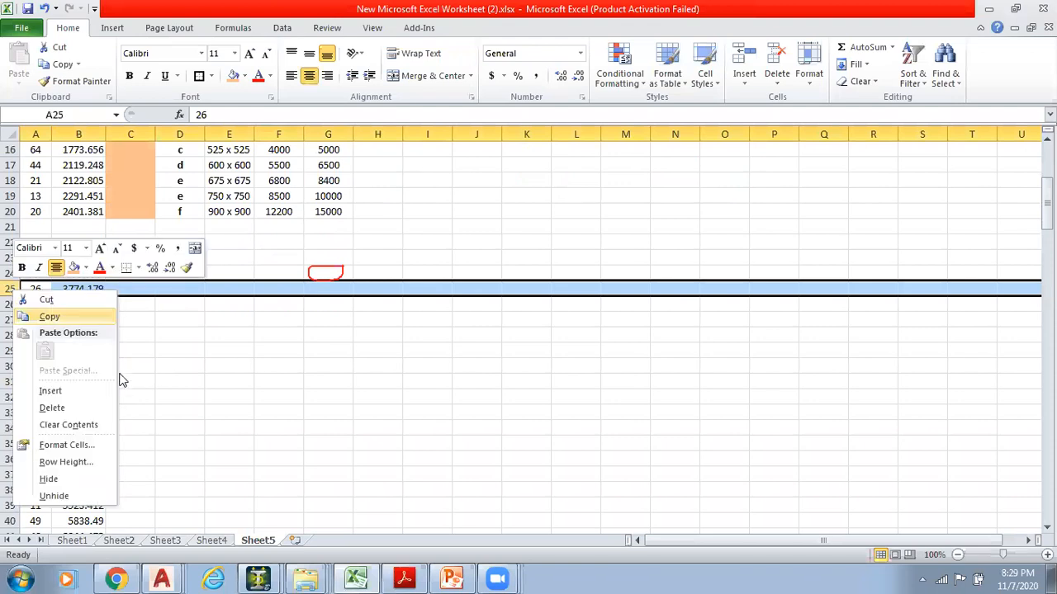
click(68, 390)
click(306, 380)
Merge and center cells C22:C24 beside the second force group and enter 375 x 525
drag(94, 242, 134, 319)
scroll(137, 302, up, 1)
click(429, 76)
click(272, 350)
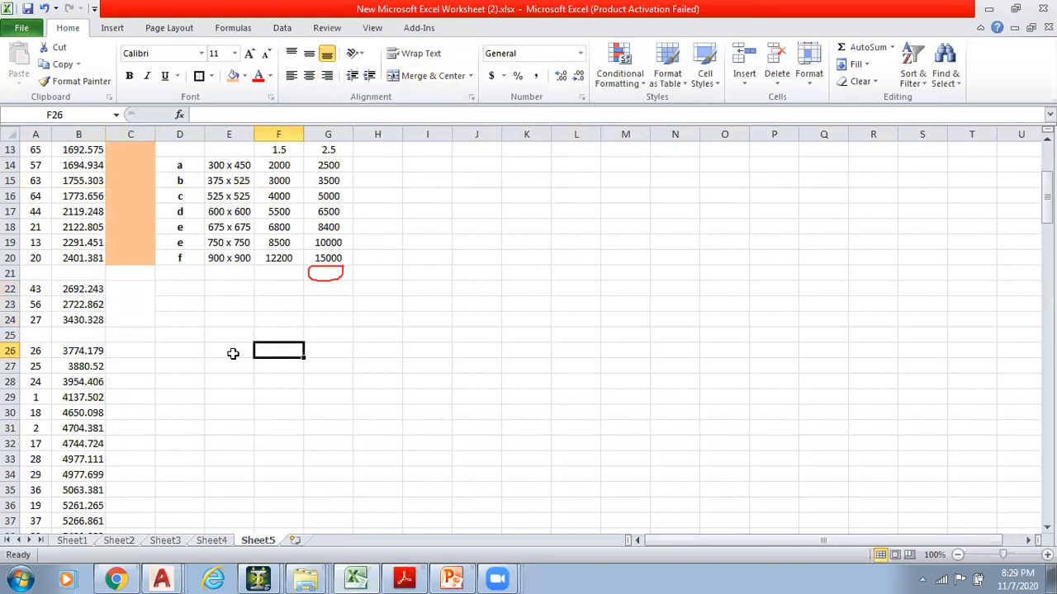
click(120, 293)
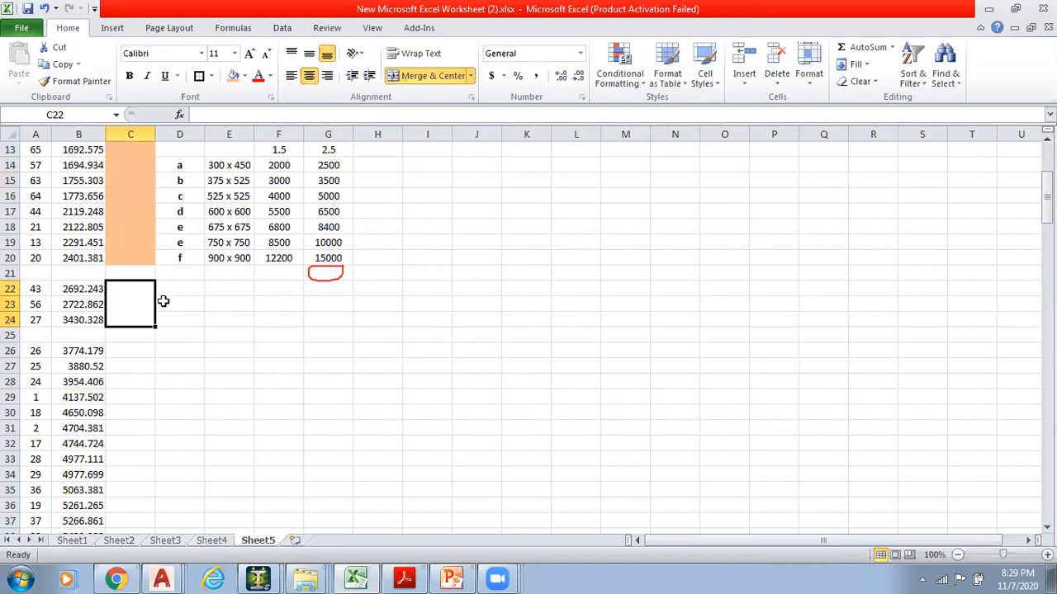
text(375 x 525)
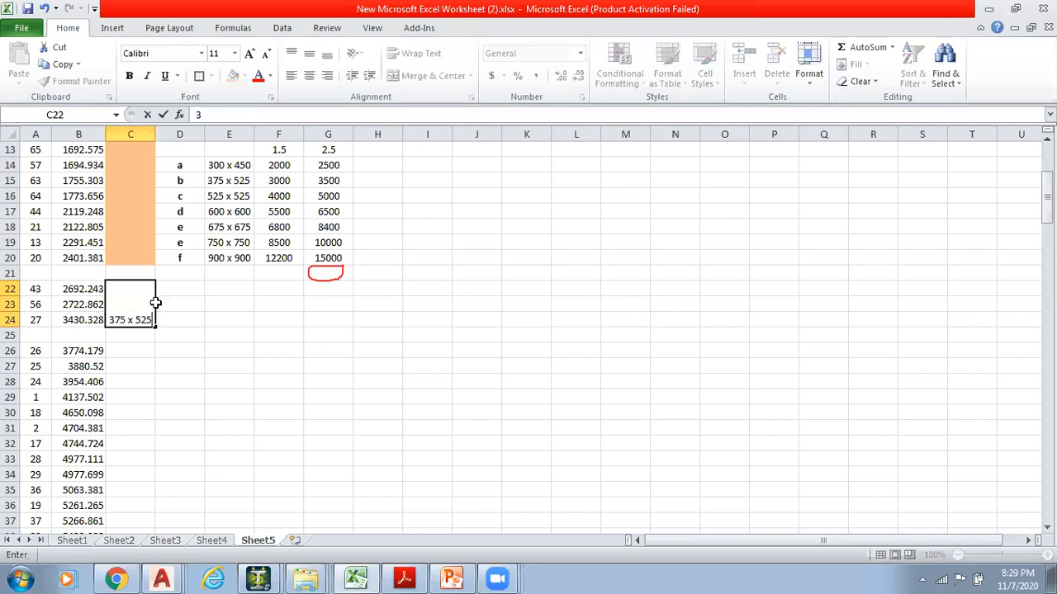
key(Return)
click(285, 321)
Middle-align the merged 375 x 525 cell vertically and fill it with orange
click(130, 303)
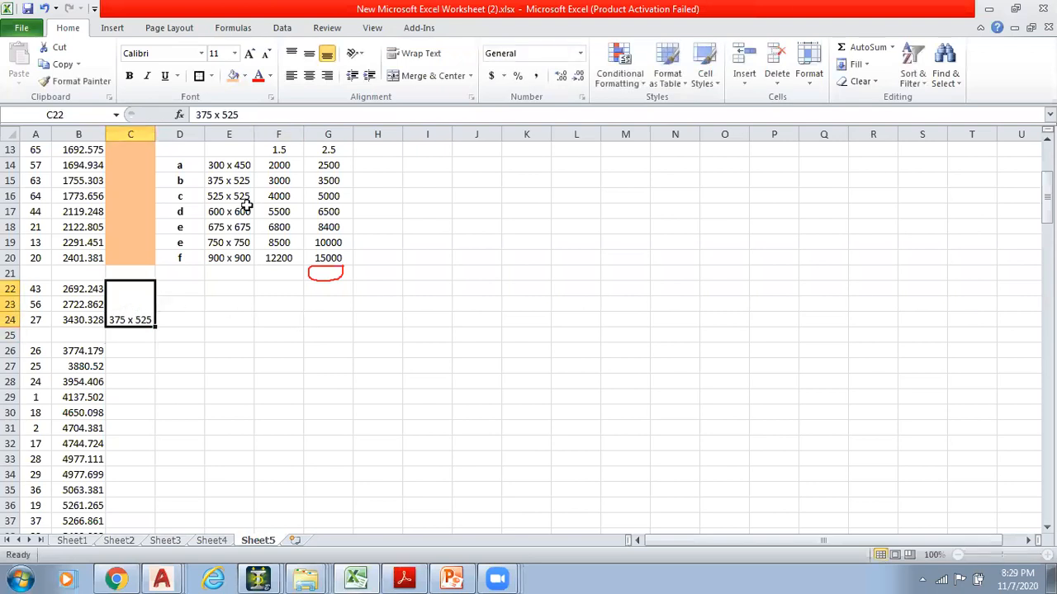
click(309, 52)
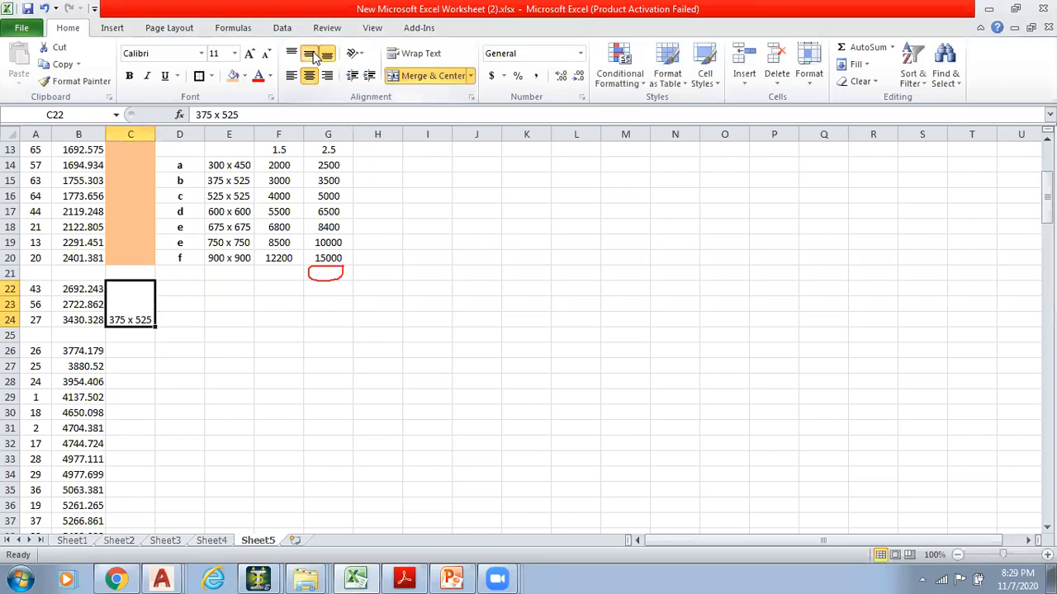
click(234, 76)
click(378, 366)
Examine the 525 x 525 column's capacities at Pt 1.5 and 2.5 in the size table
click(372, 210)
click(346, 187)
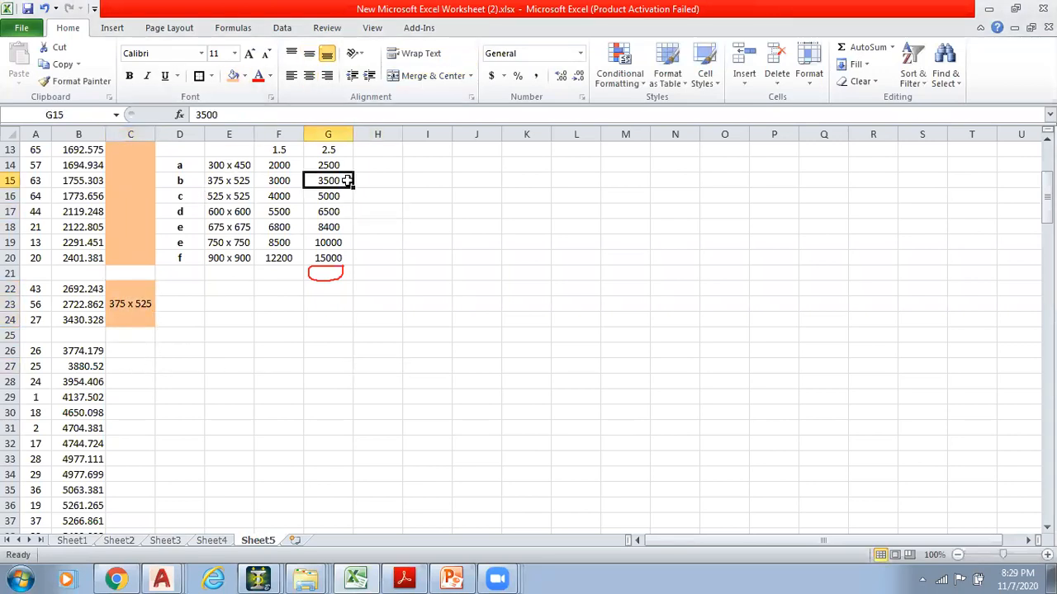
click(286, 197)
click(350, 200)
click(286, 197)
click(345, 199)
click(225, 196)
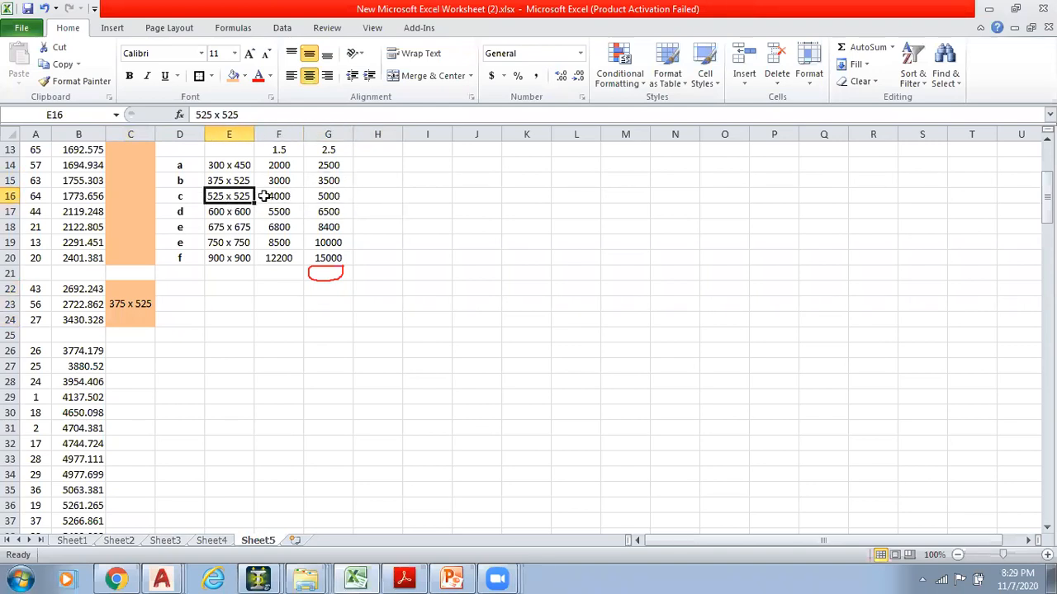
click(347, 199)
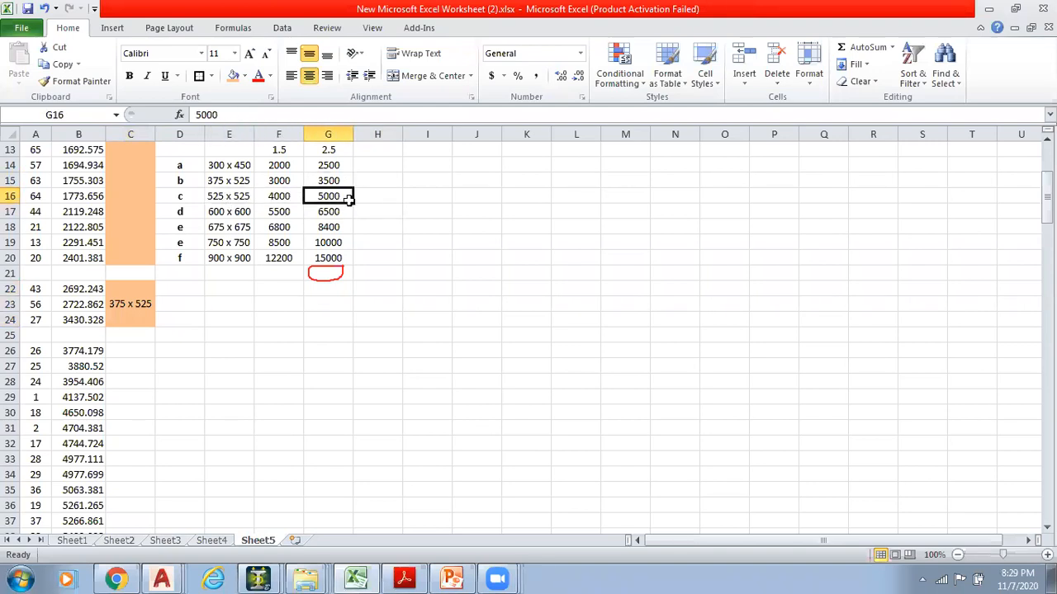
Insert a blank row above row 38, between the nodes 37 and 22, to close the 525 x 525 force group
click(137, 350)
scroll(140, 349, down, 5)
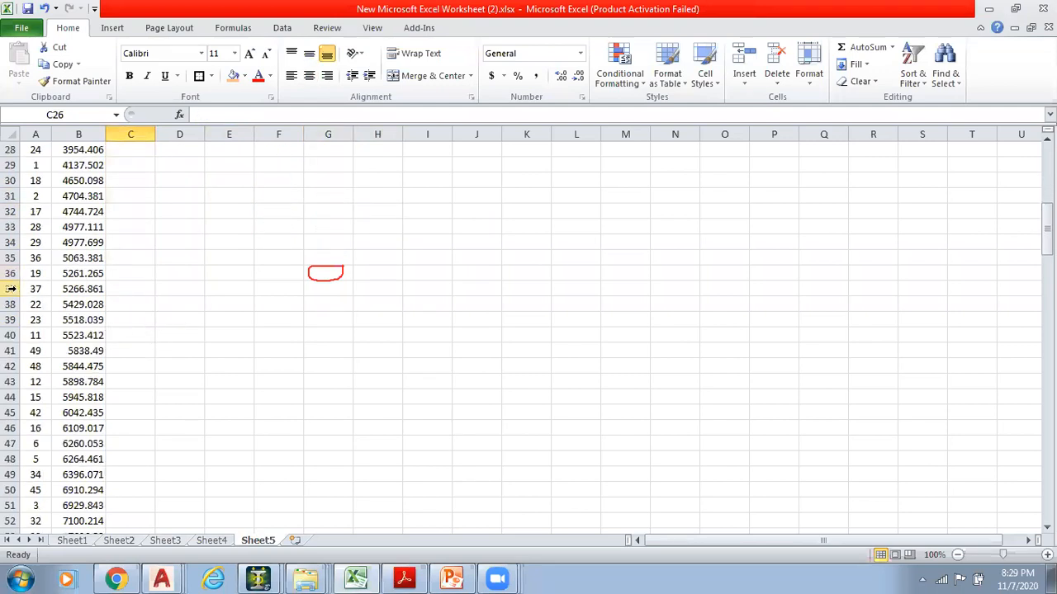
click(142, 288)
click(173, 288)
click(10, 305)
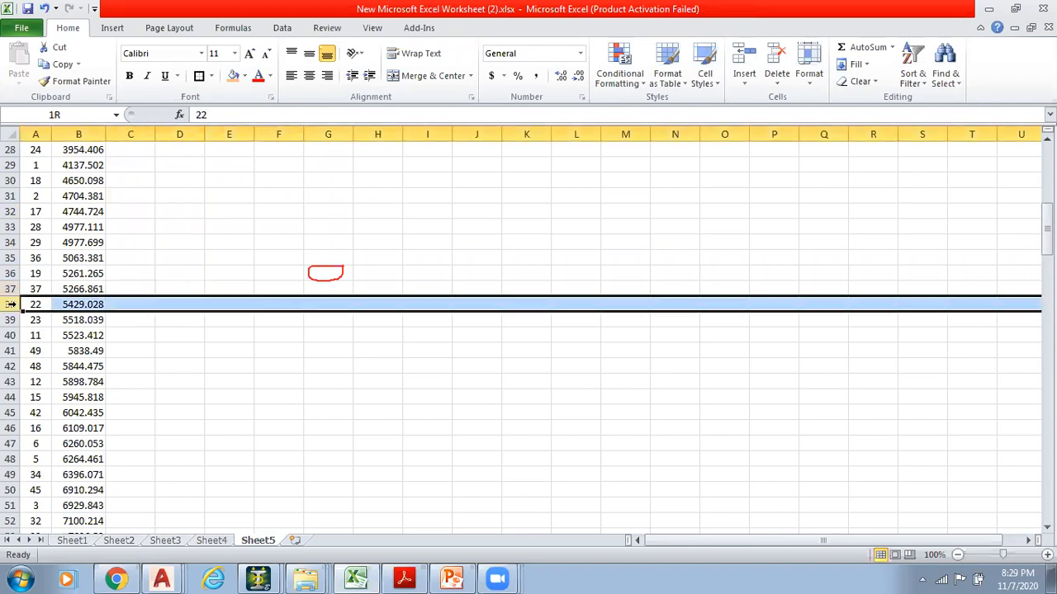
right_click(11, 304)
click(52, 403)
click(268, 348)
scroll(204, 352, up, 1)
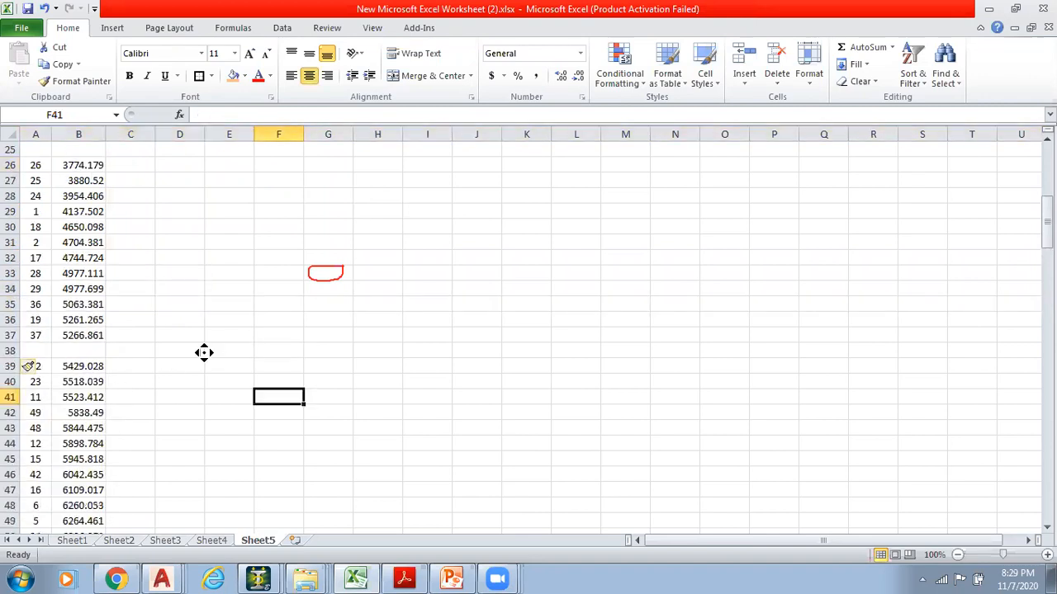
scroll(498, 526, up, 5)
scroll(498, 526, right, 1)
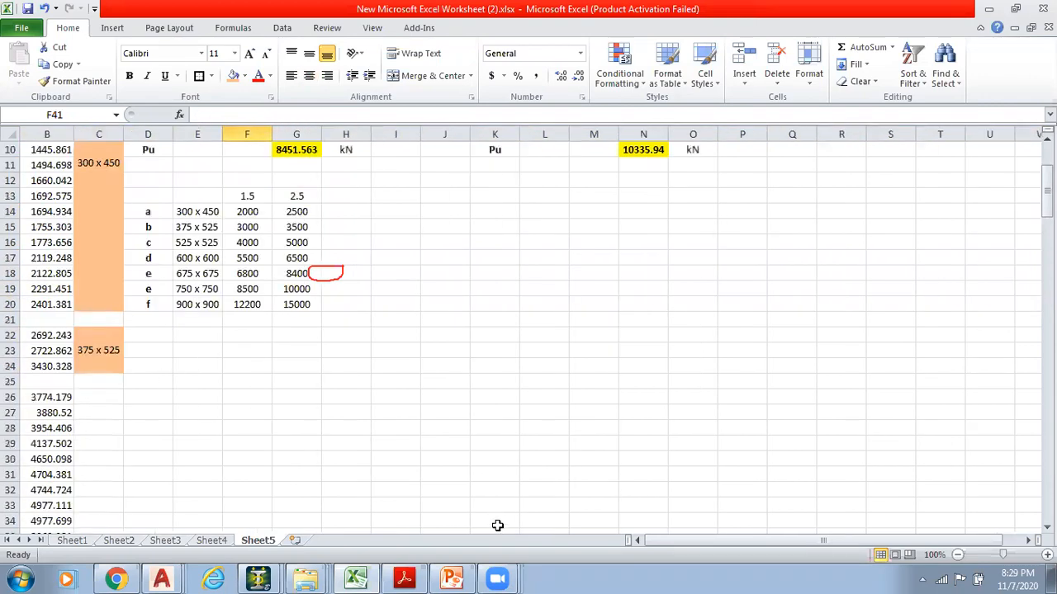
Merge and center cells C26:C37 beside the third force group and enter 525 x 525
scroll(250, 358, down, 4)
drag(94, 211, 94, 379)
scroll(402, 316, up, 4)
scroll(402, 315, up, 3)
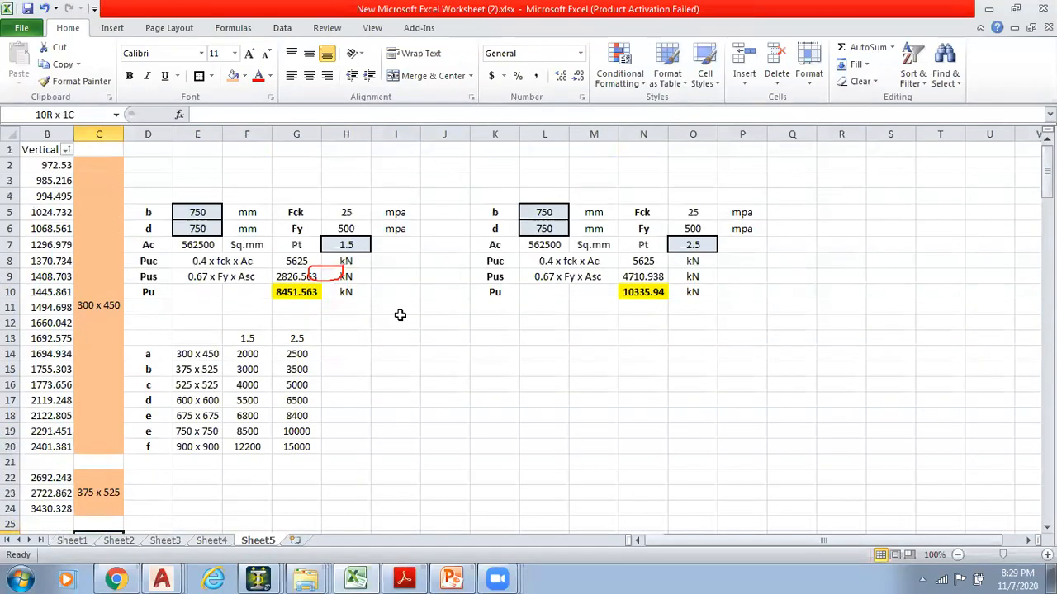
scroll(156, 302, down, 7)
scroll(159, 297, up, 2)
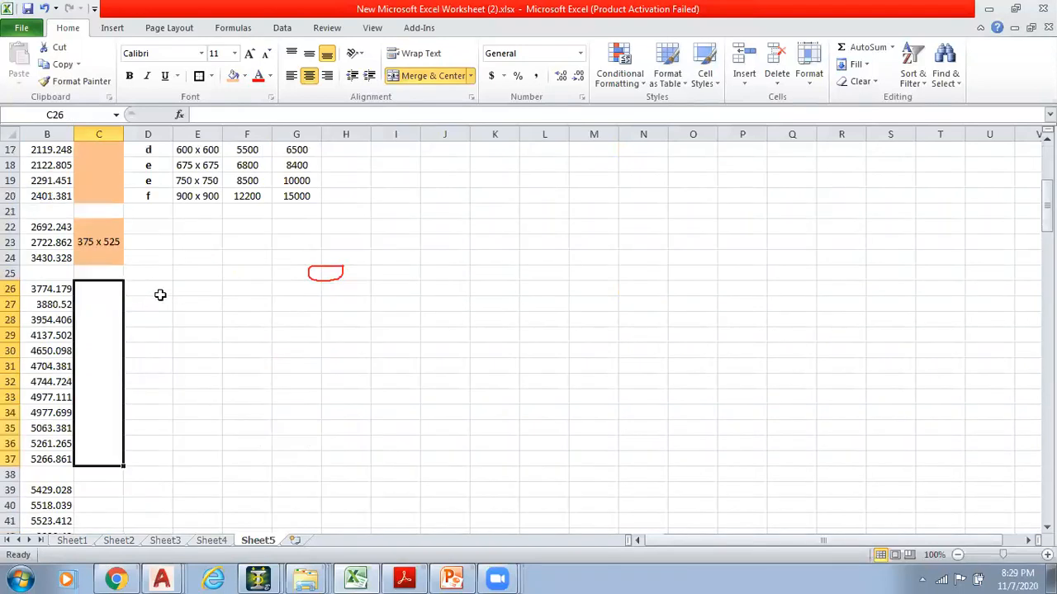
scroll(256, 347, up, 1)
scroll(251, 345, up, 1)
click(202, 231)
click(99, 399)
text(525 x 525)
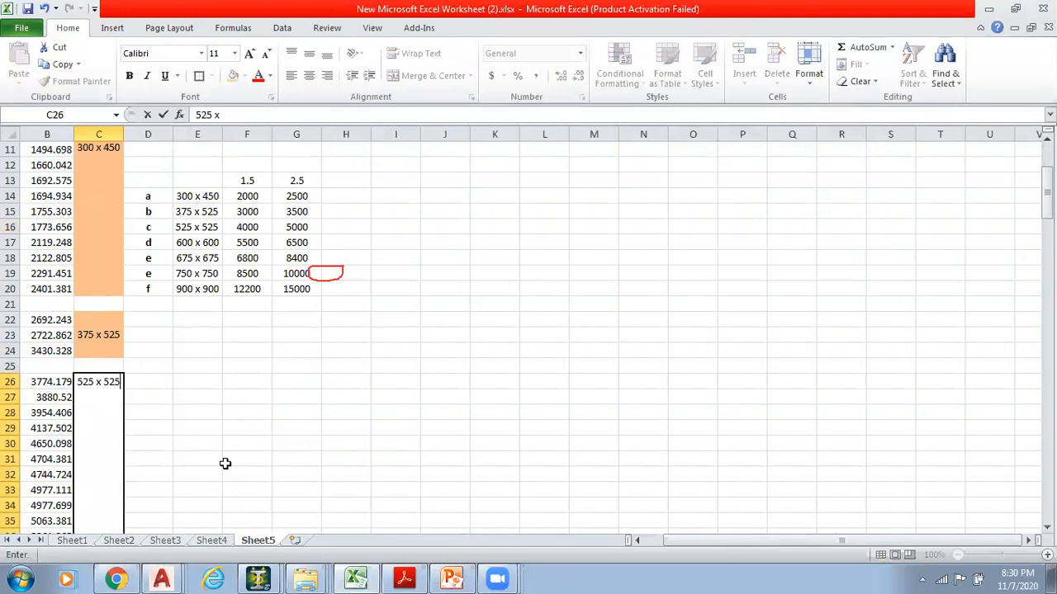
key(Return)
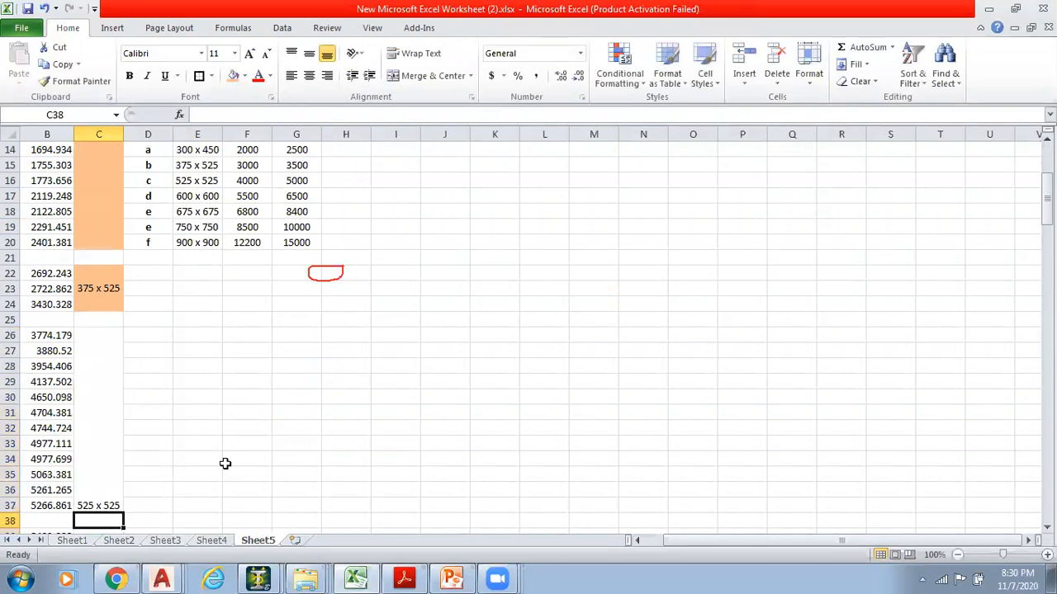
Fill the merged 525 x 525 cell with orange and middle-align it vertically
click(75, 350)
scroll(75, 350, up, 2)
click(234, 75)
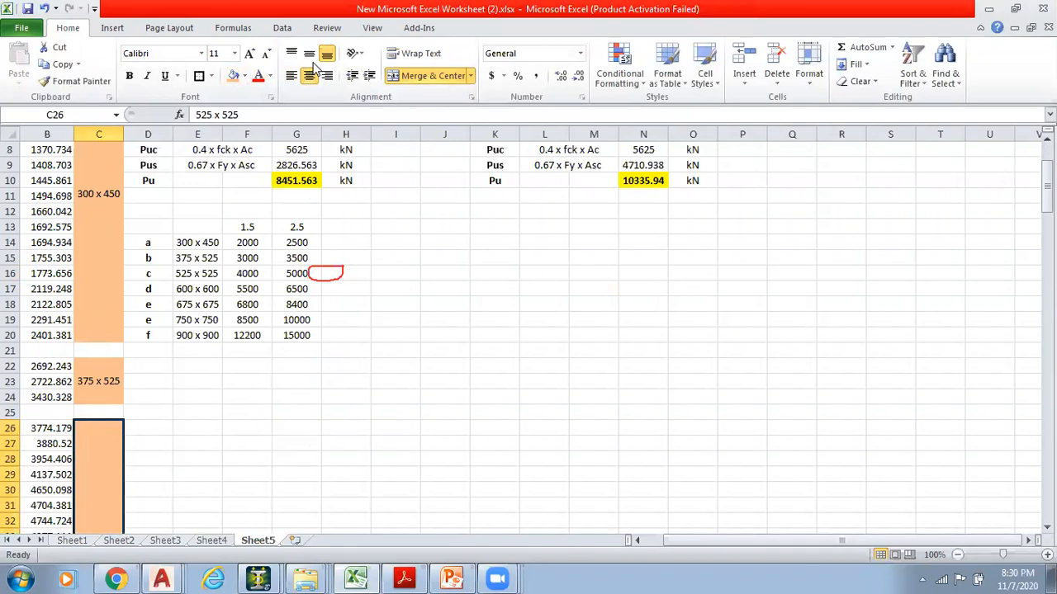
scroll(99, 366, down, 3)
click(95, 367)
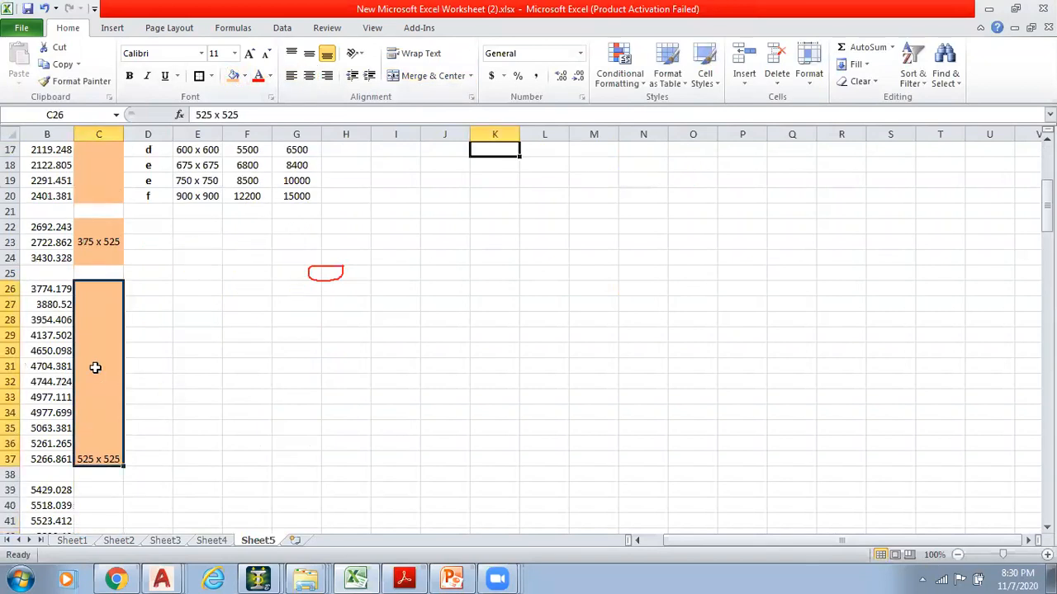
click(411, 260)
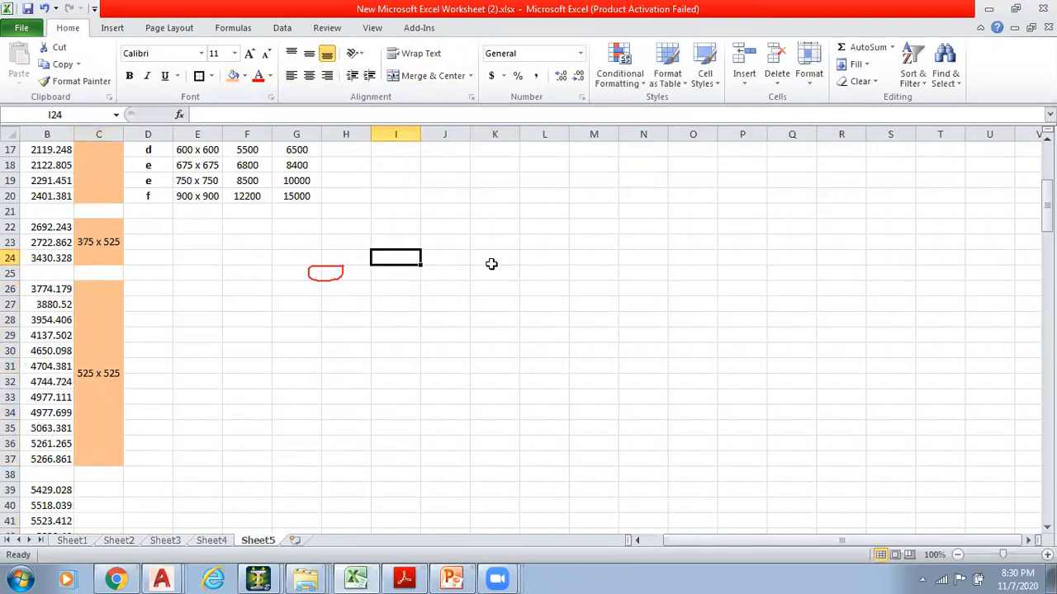
click(291, 395)
scroll(285, 388, up, 5)
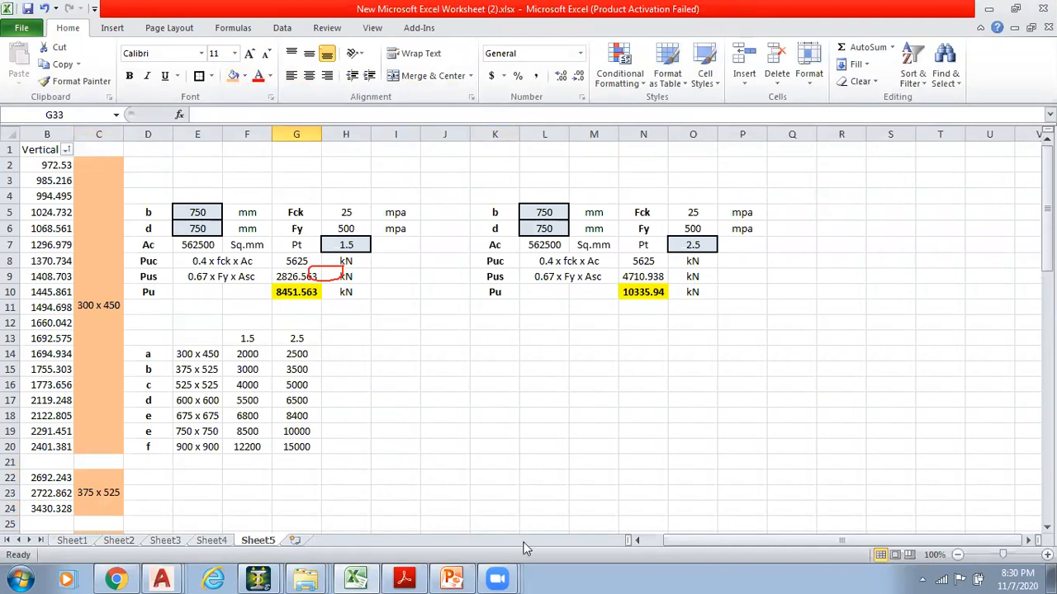
click(637, 540)
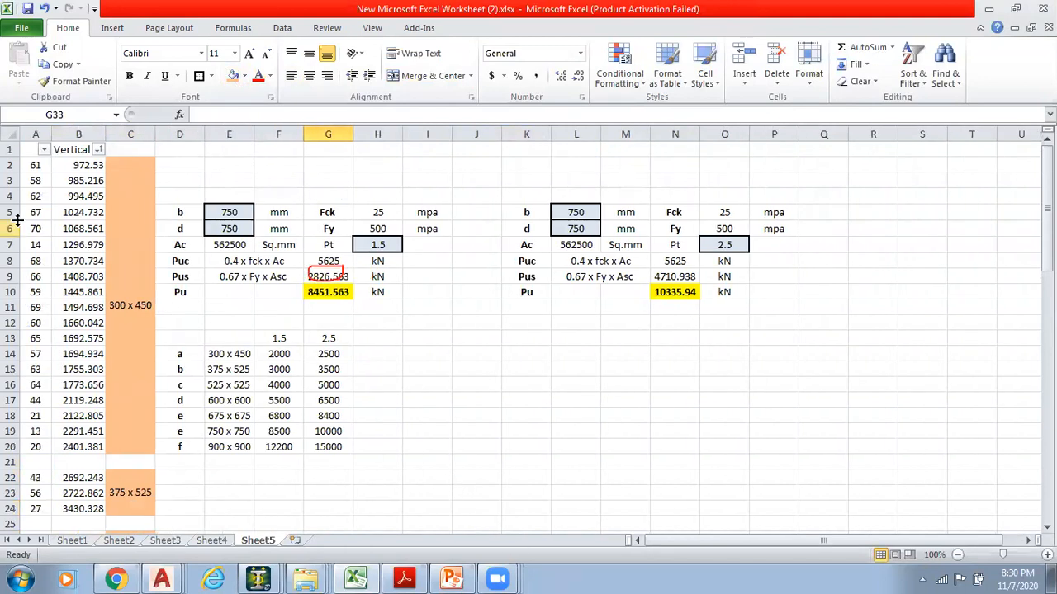
click(44, 150)
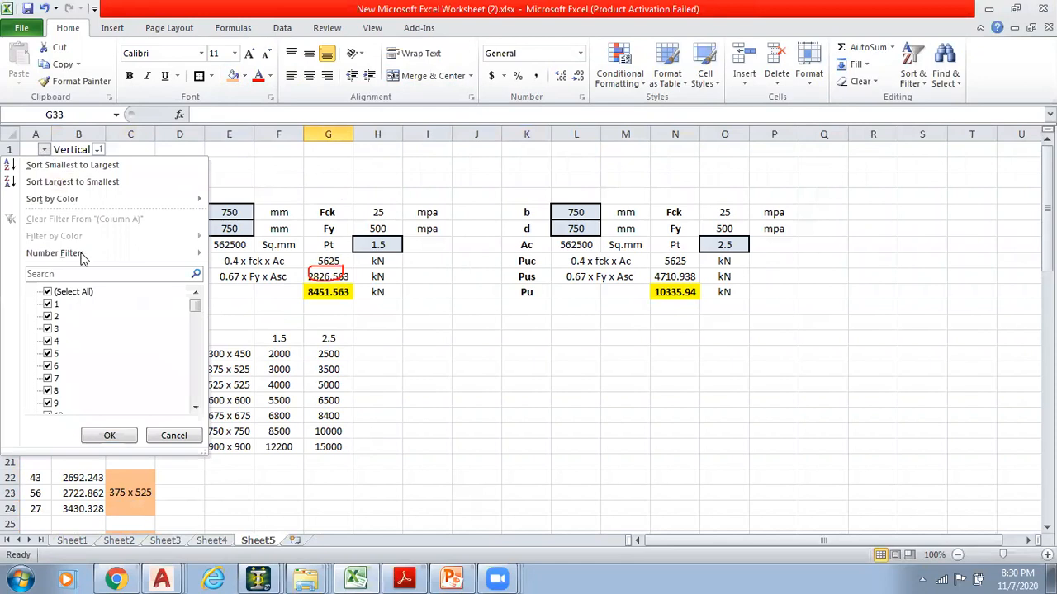
click(193, 438)
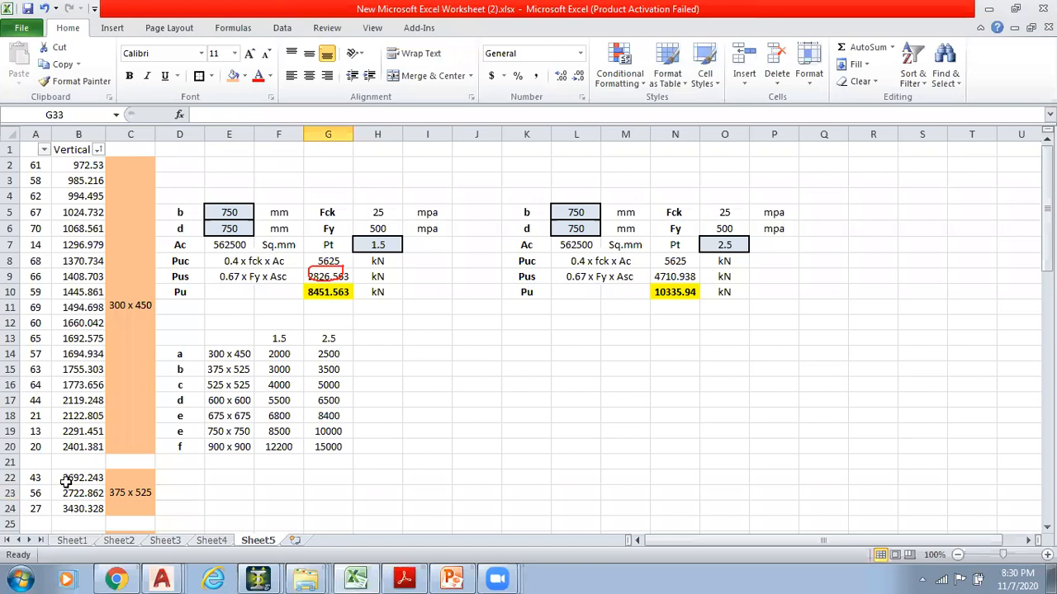
click(130, 304)
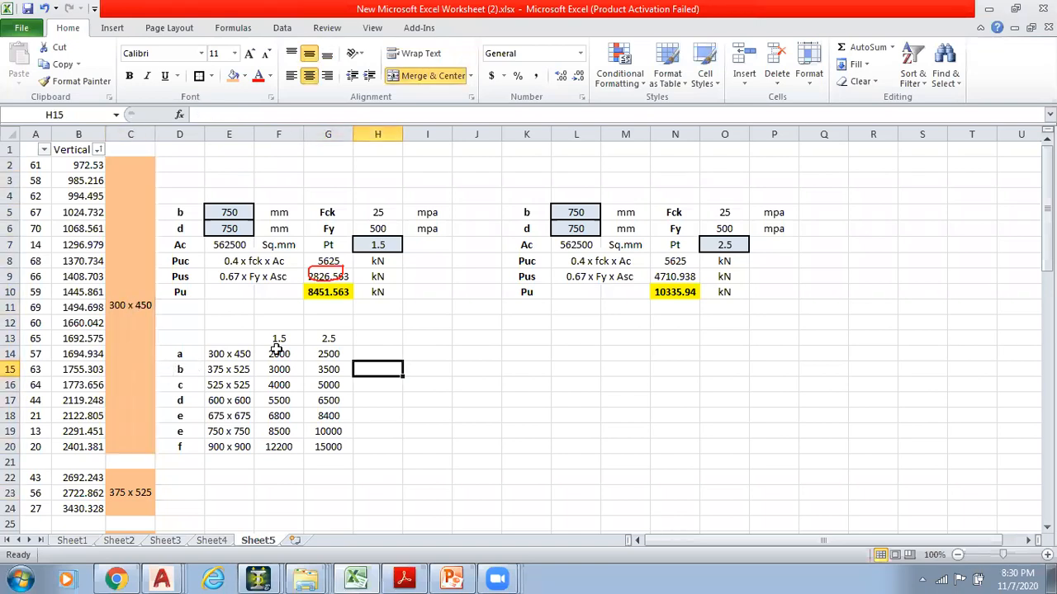
click(904, 72)
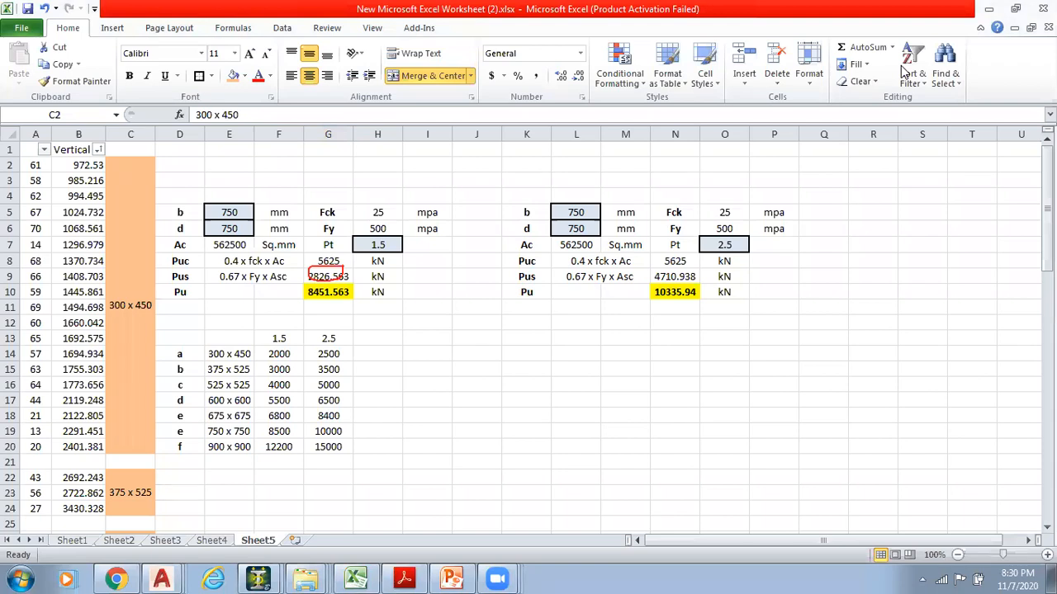
click(476, 313)
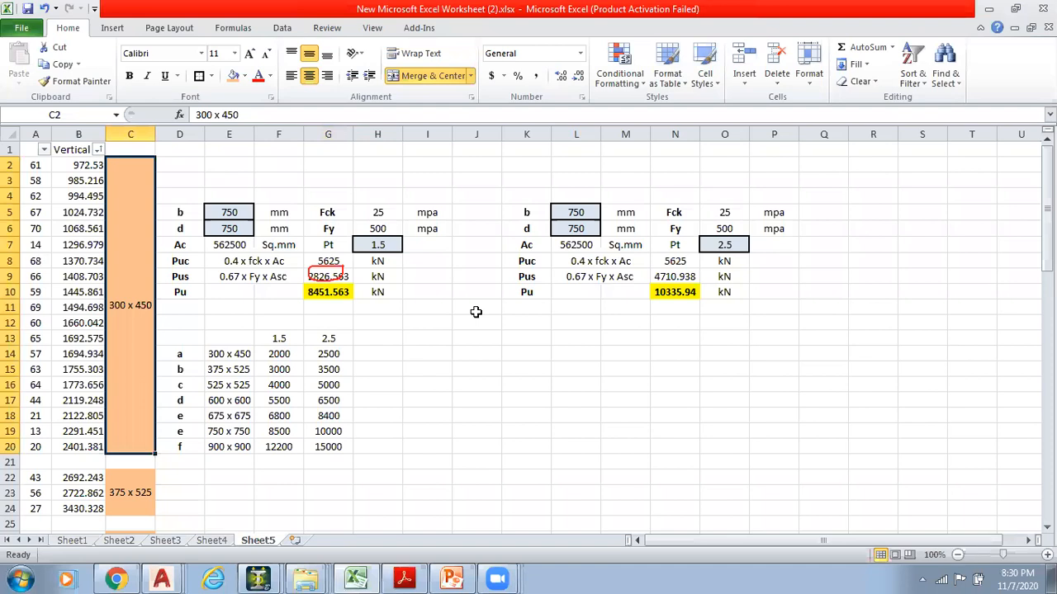
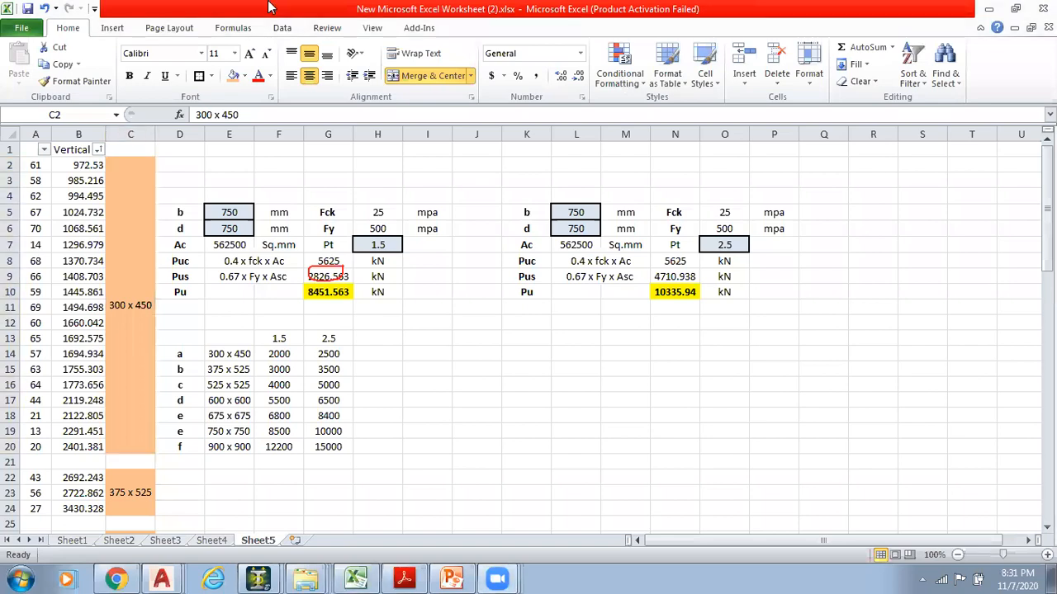
Switch to STAAD.Pro, arrange it side by side with the Excel workbook, and display the whole structure
drag(268, 6, 1055, 95)
click(31, 307)
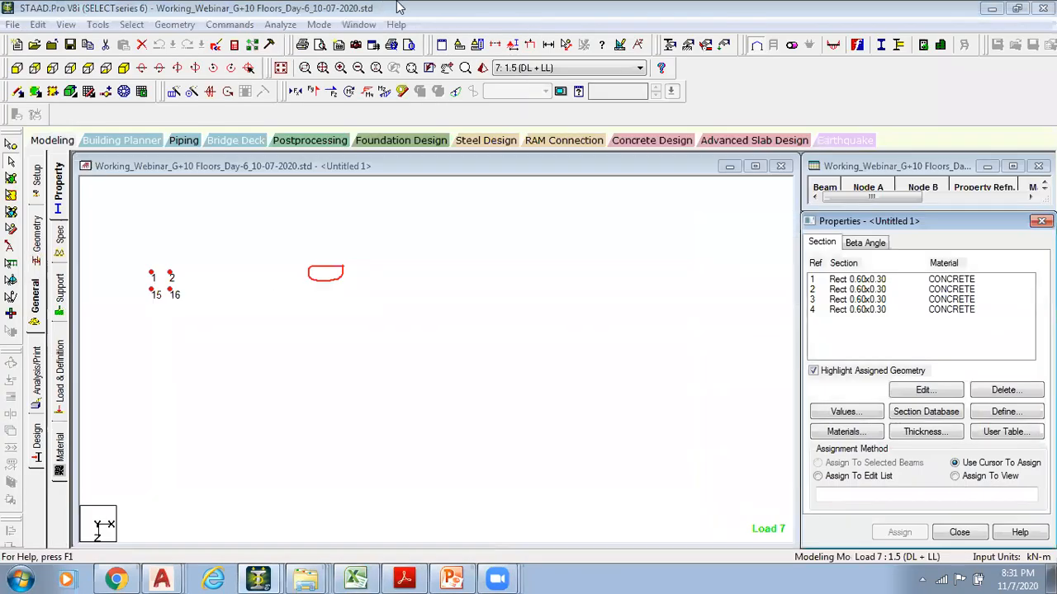
key(super+Left)
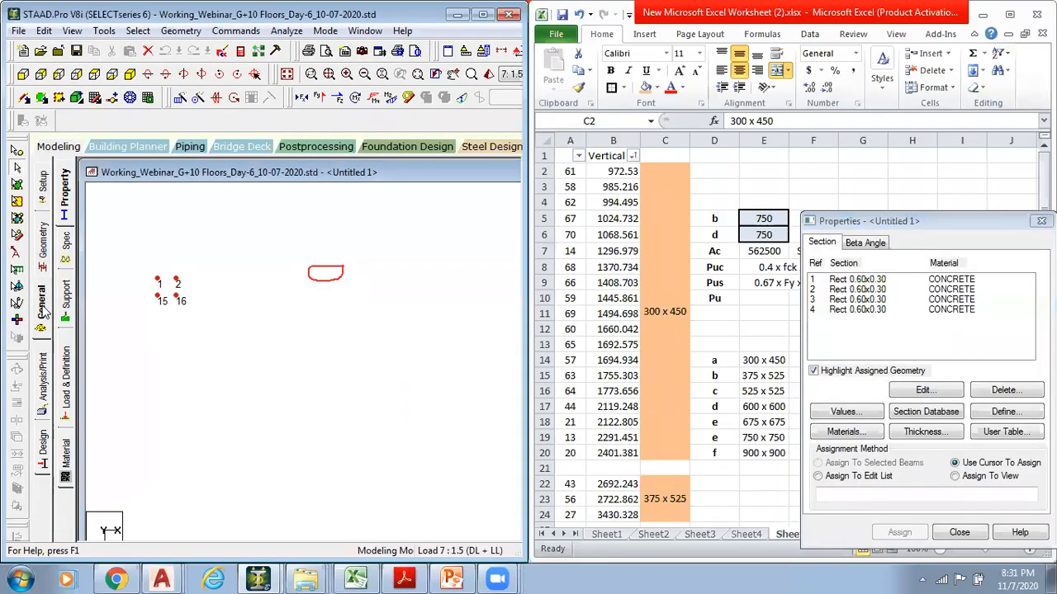
click(43, 306)
click(220, 174)
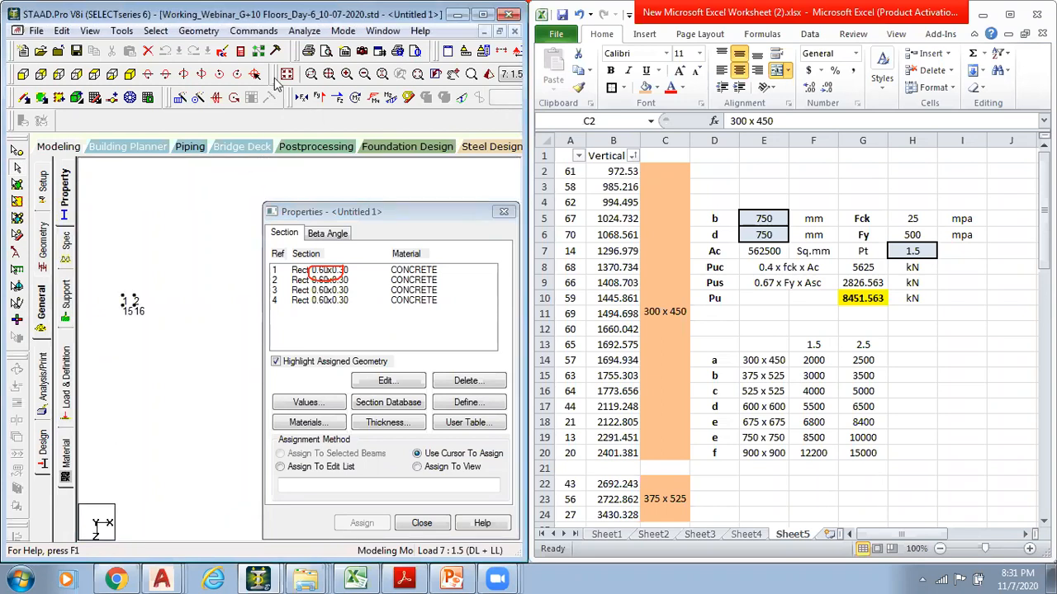
click(291, 78)
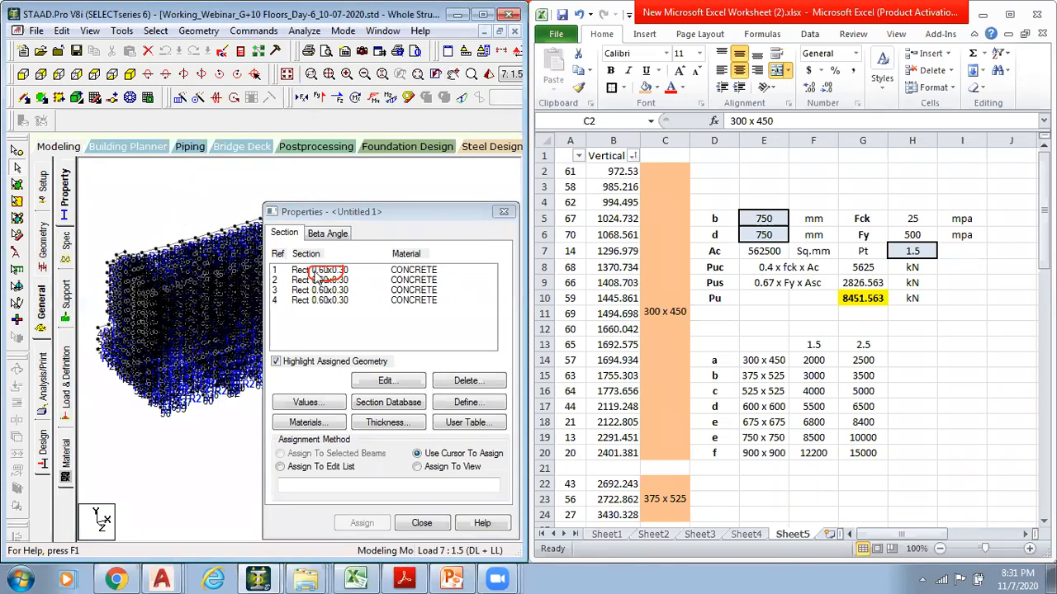
Highlight the members assigned to each of the four Rect 0.60x0.30 sections in turn
click(319, 280)
click(323, 290)
click(330, 269)
click(330, 280)
click(330, 290)
click(330, 300)
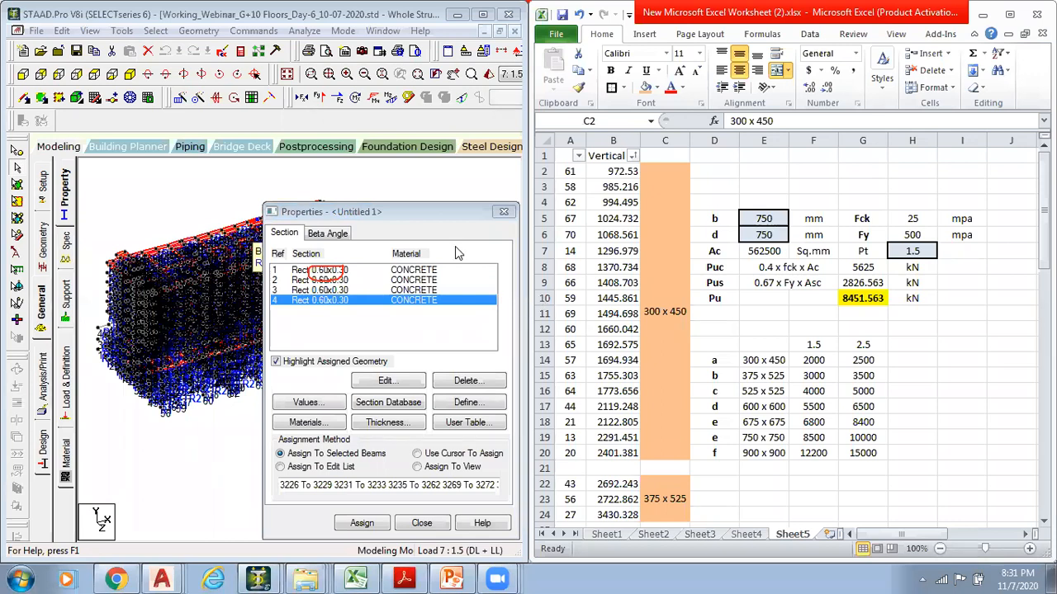
Delete all four Rect 0.60x0.30 concrete sections from the model's properties
drag(402, 206, 430, 172)
click(347, 237)
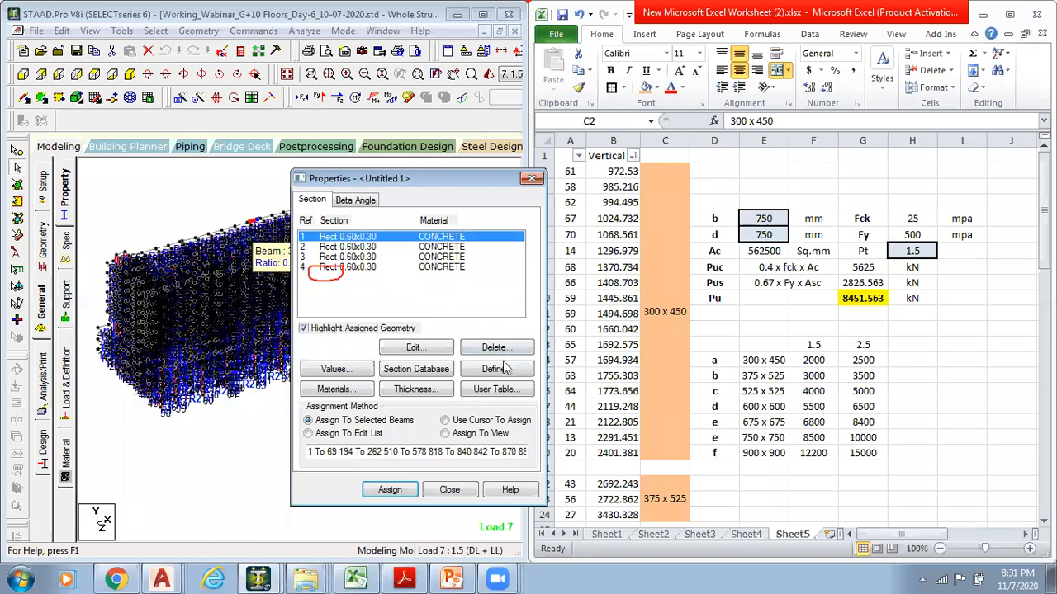
click(503, 347)
click(443, 389)
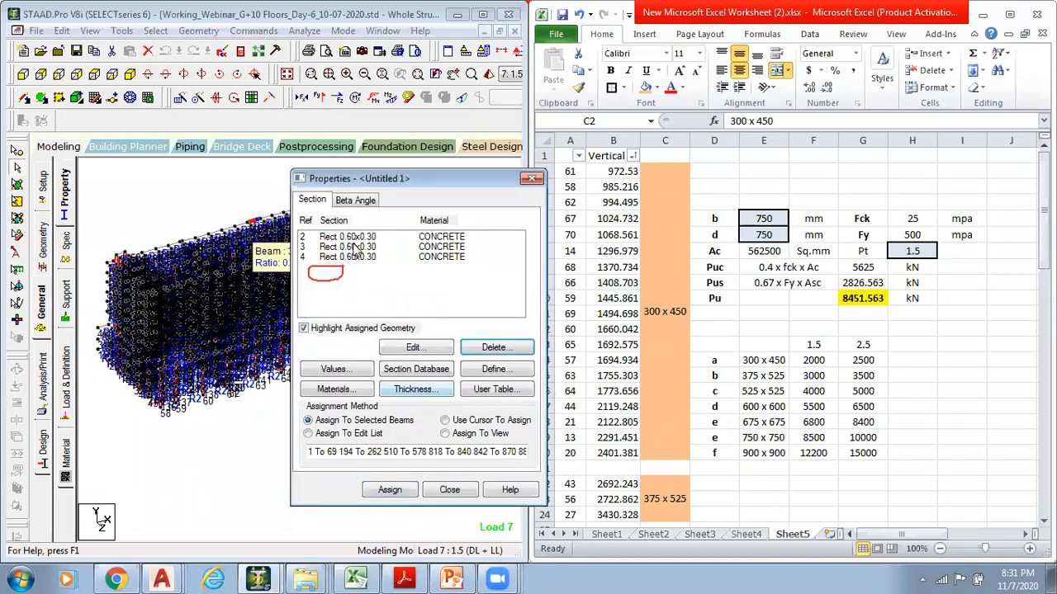
click(351, 237)
key(Delete)
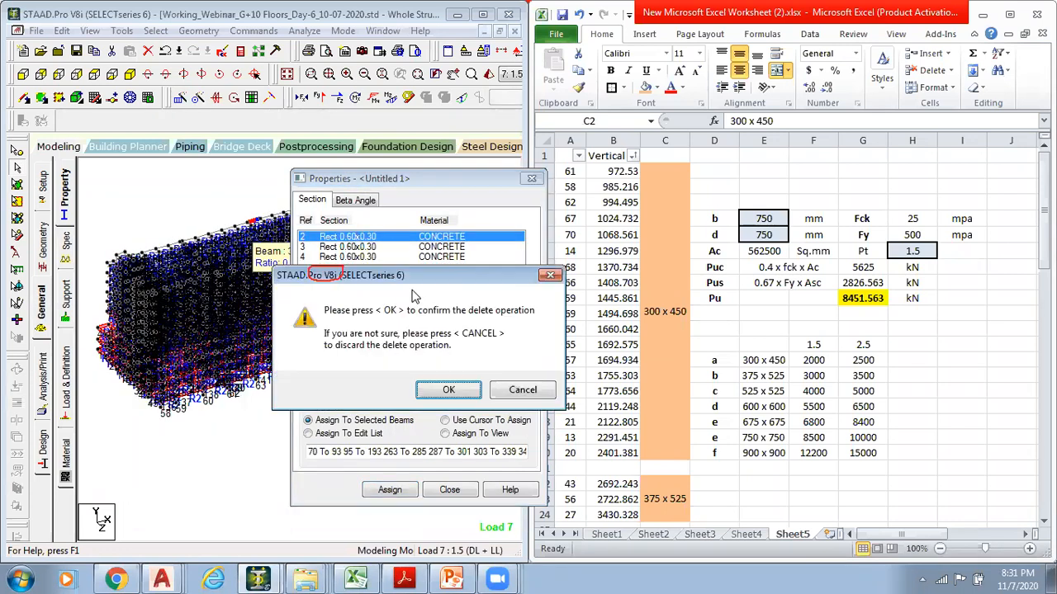
click(448, 388)
key(Delete)
key(Return)
click(355, 238)
key(Delete)
key(Return)
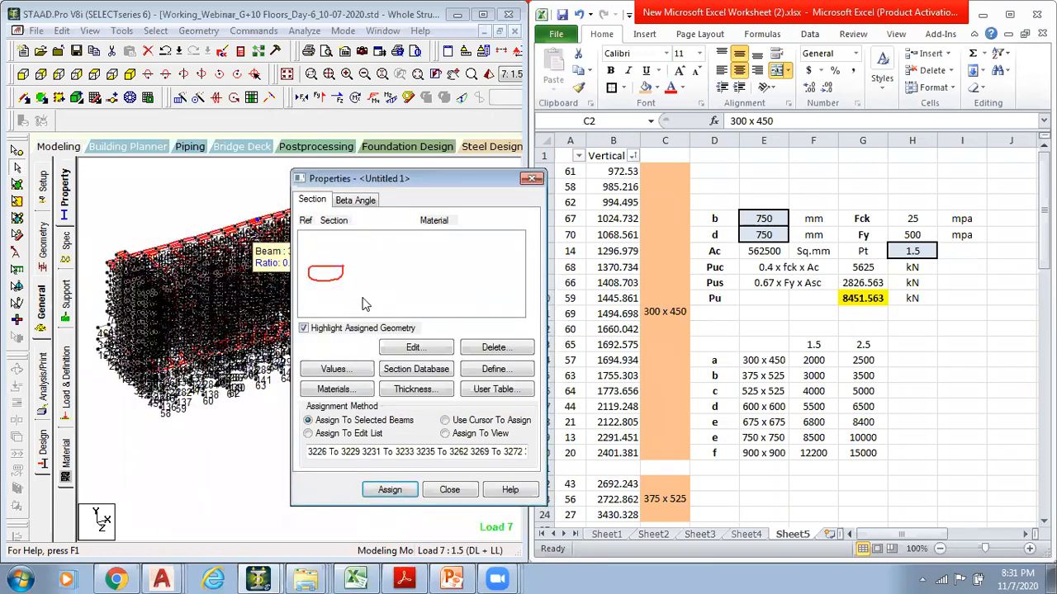
Review the force groups in the Excel workbook and bring up the column size table on Sheet3
click(552, 213)
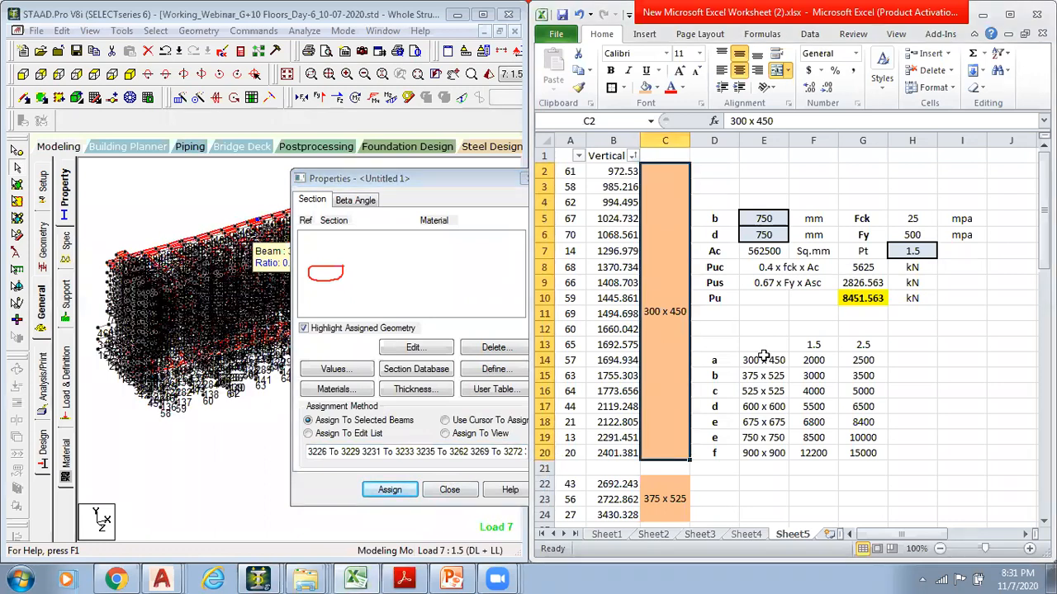
drag(619, 406, 637, 497)
click(724, 431)
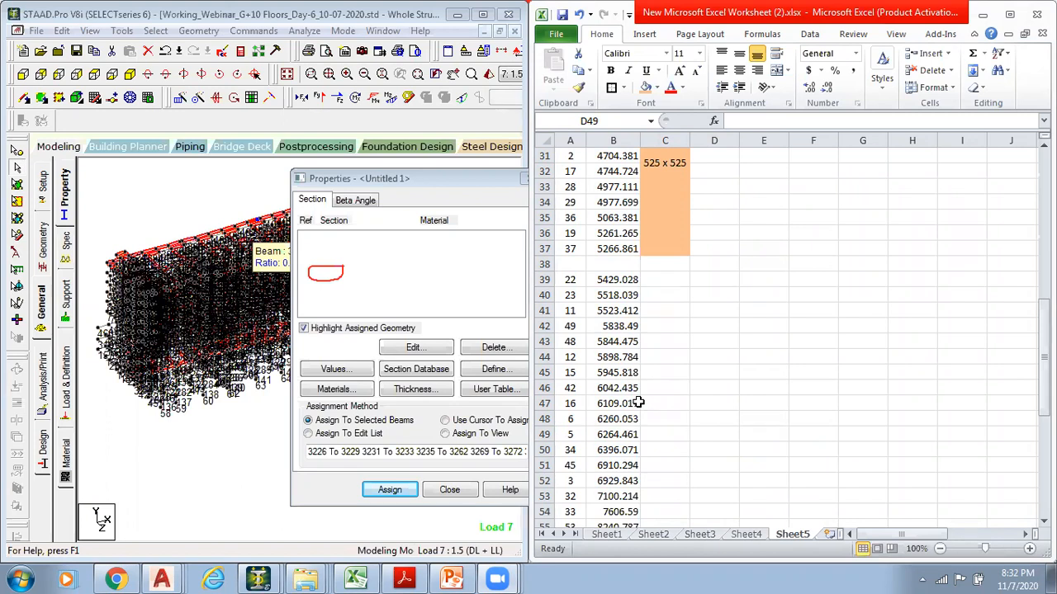
click(745, 534)
click(700, 534)
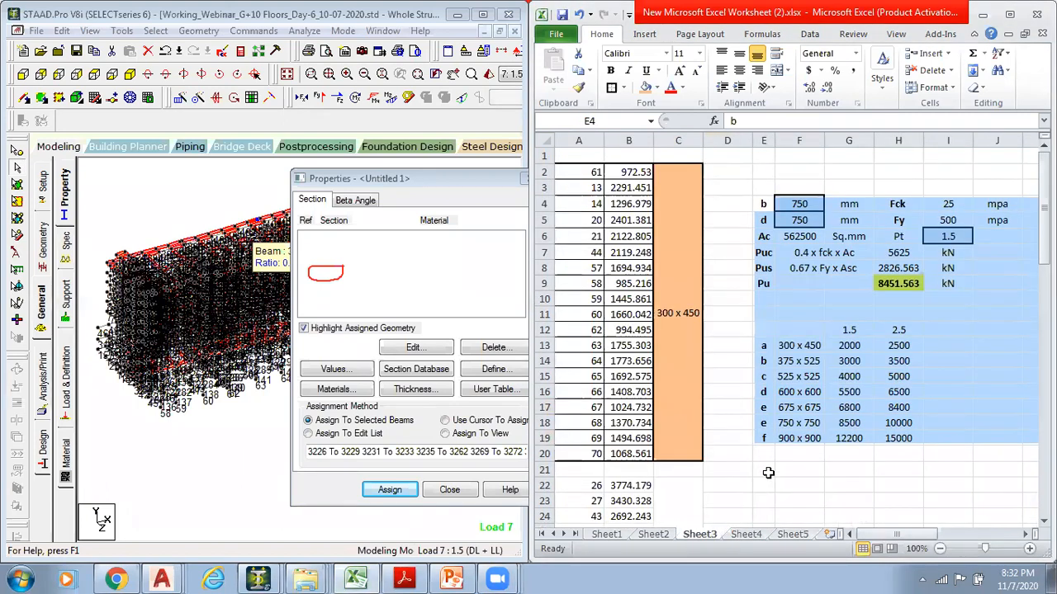
click(814, 455)
Define a rectangular concrete section with YD 0.45 m and ZD 0.3 m in STAAD.Pro
drag(392, 178, 326, 177)
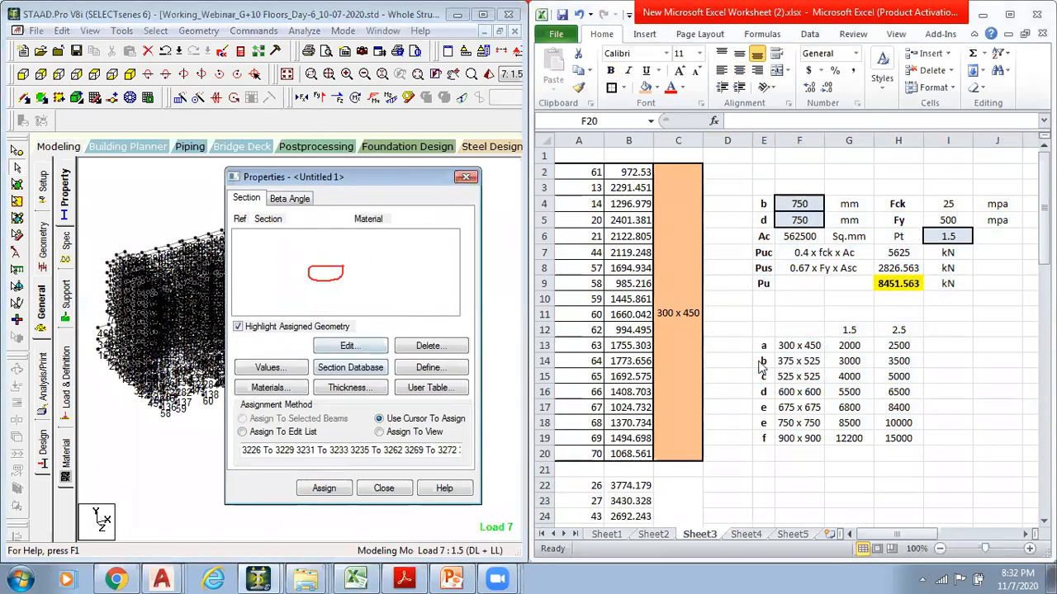
click(431, 367)
key(Down)
click(330, 239)
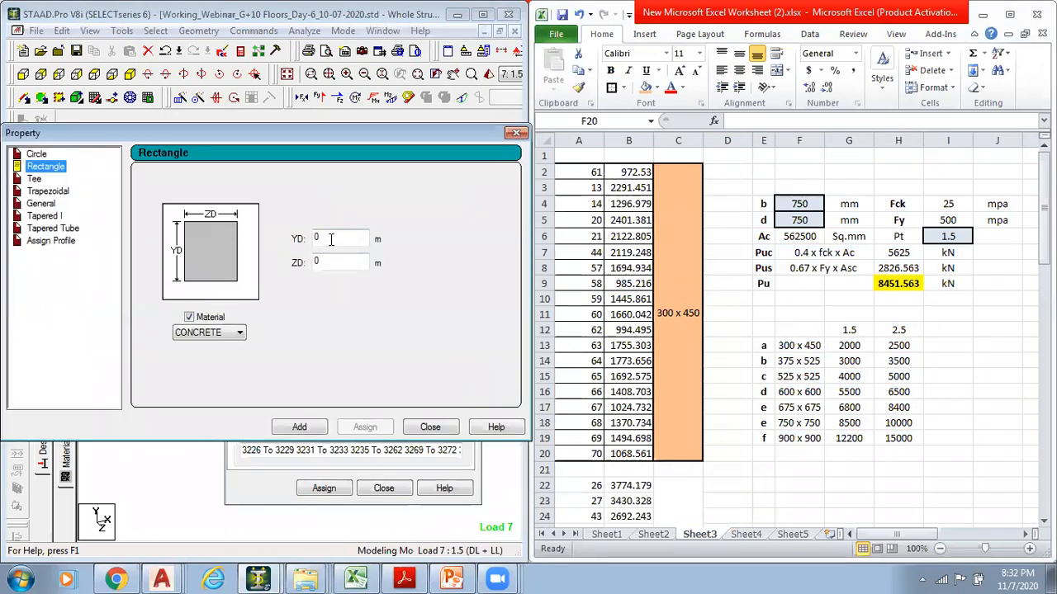
key(Tab)
text(0.3)
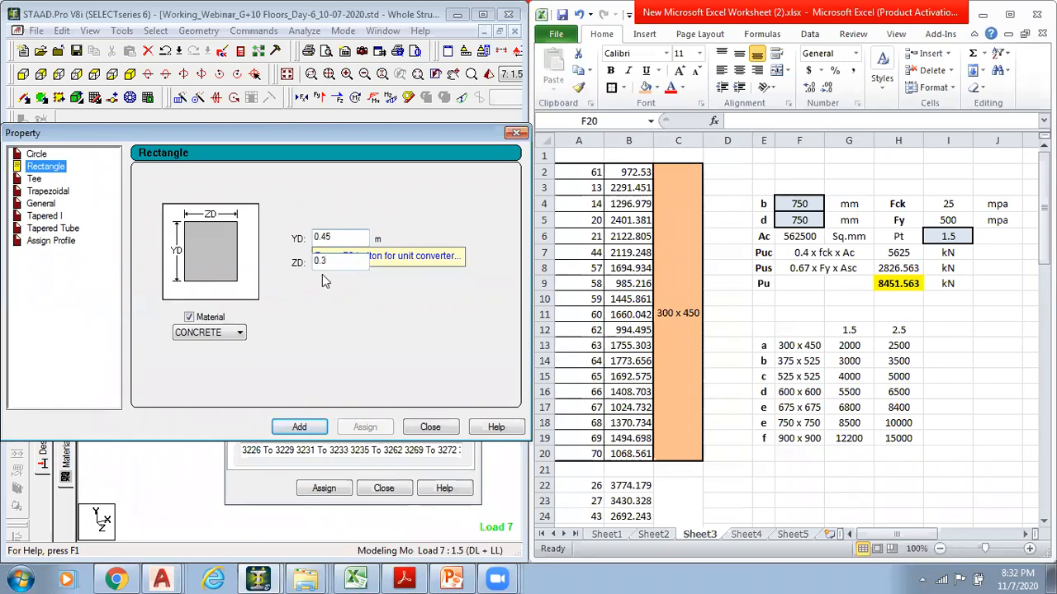
click(299, 427)
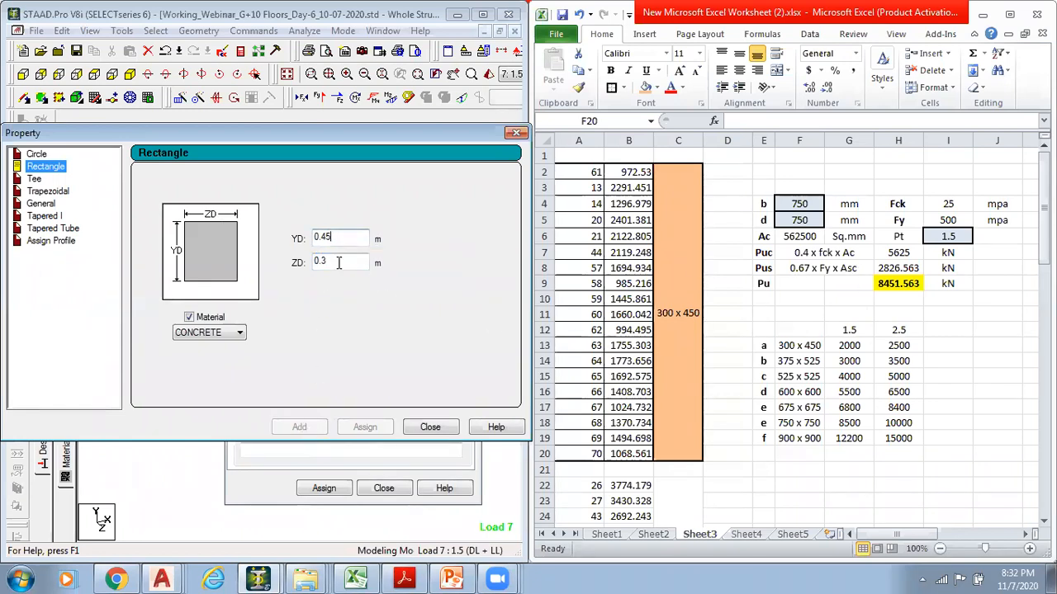
Add two more rectangular concrete sections: YD 0.525 m by ZD 0.375 m, and YD 0.525 m by ZD 0.525 m
text(75)
click(347, 238)
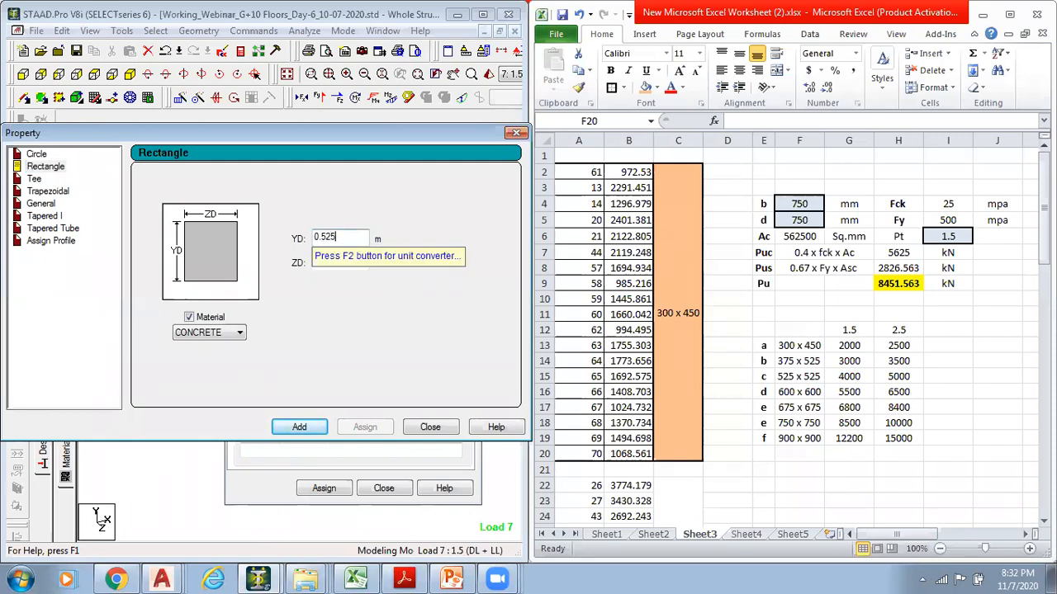
click(307, 427)
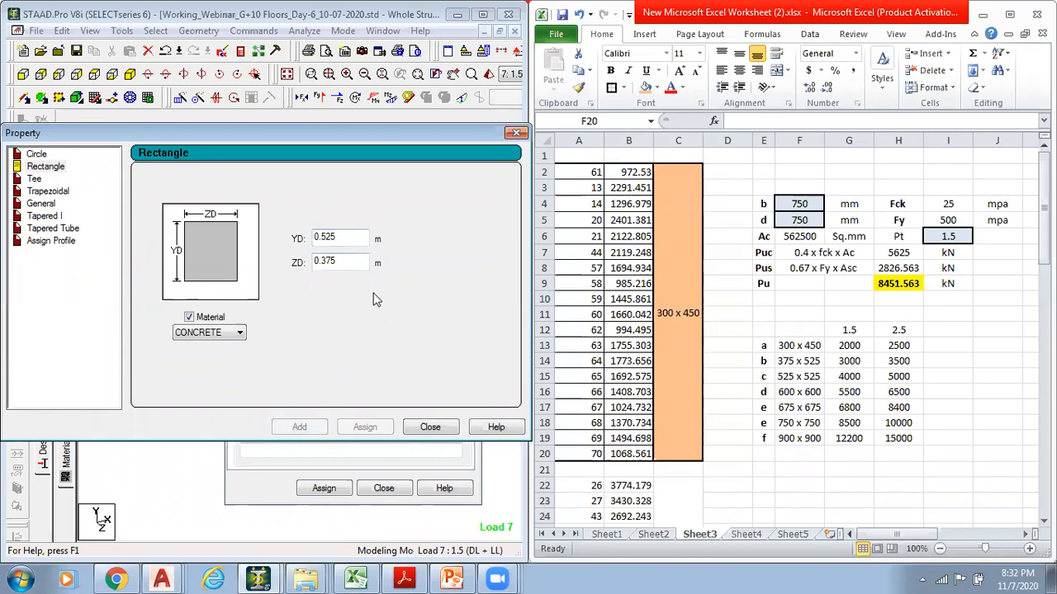
drag(319, 261, 349, 259)
text(.525)
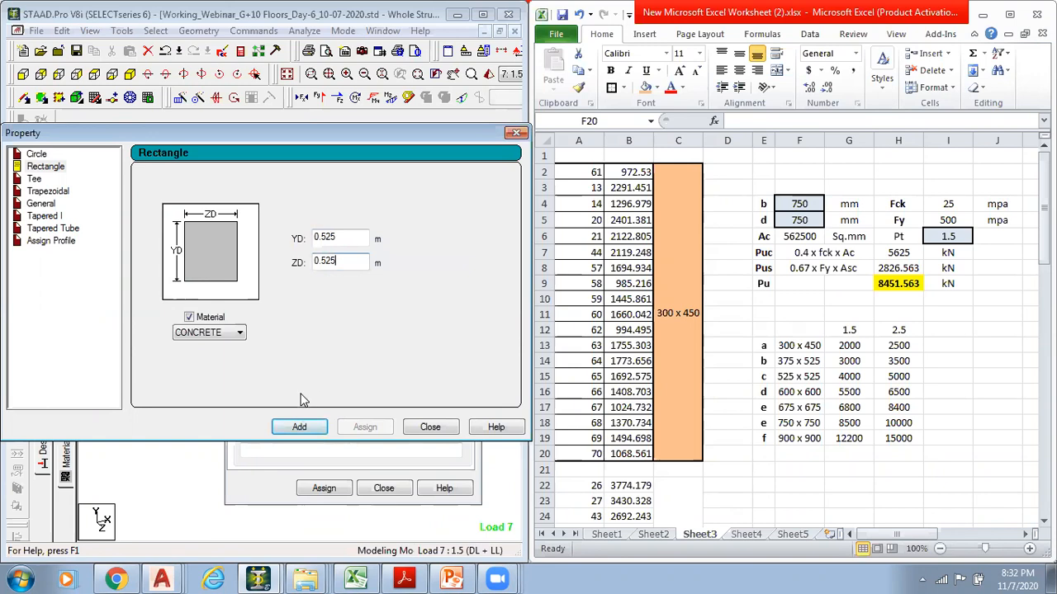
click(299, 425)
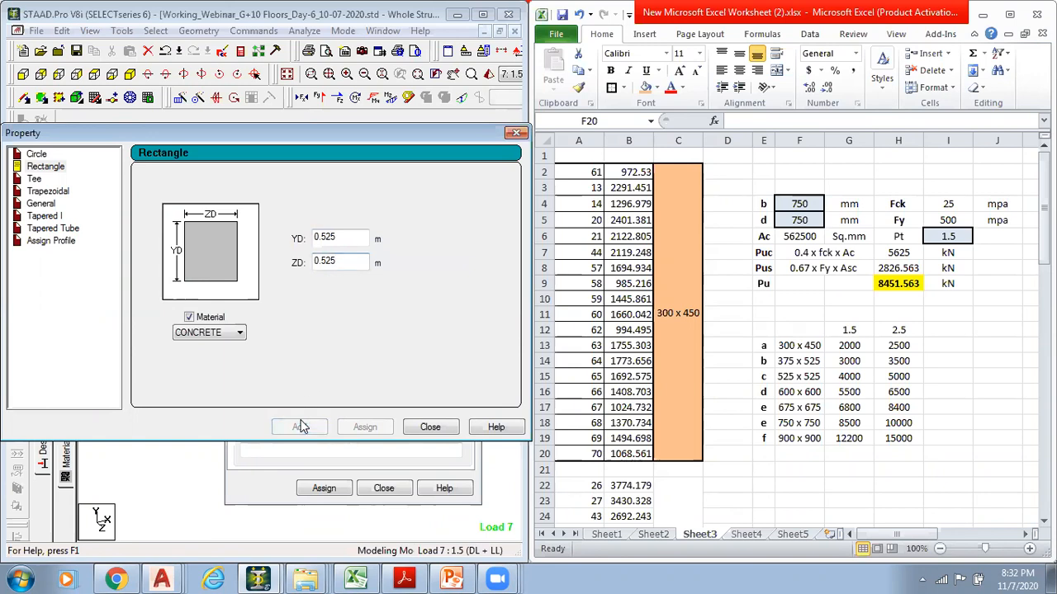
Add two square concrete sections: YD and ZD 0.6 m, and YD and ZD 0.675 m
drag(319, 237, 351, 241)
text(6)
click(351, 263)
text(6)
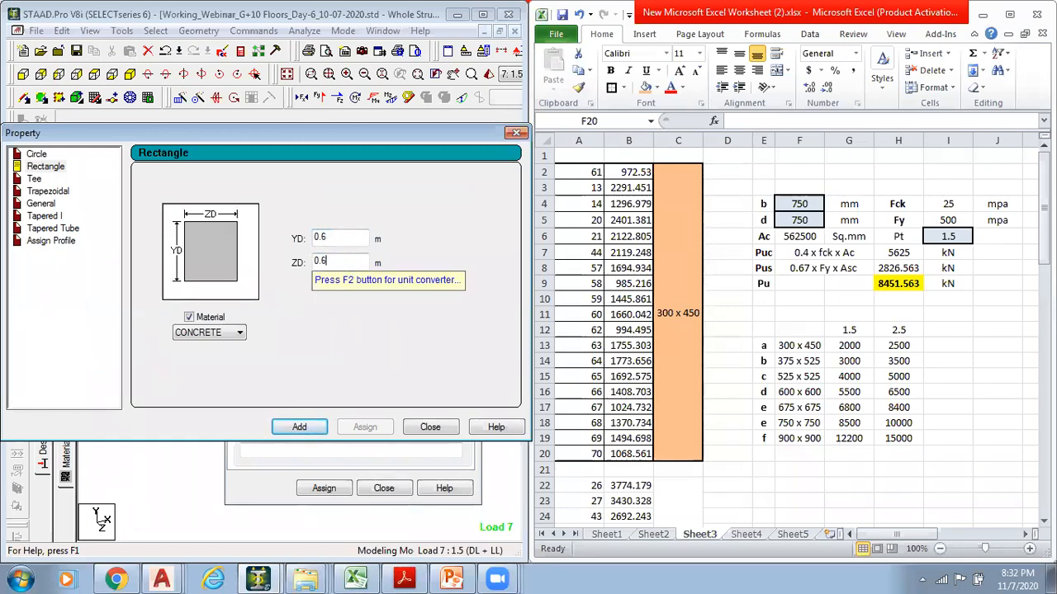
click(300, 425)
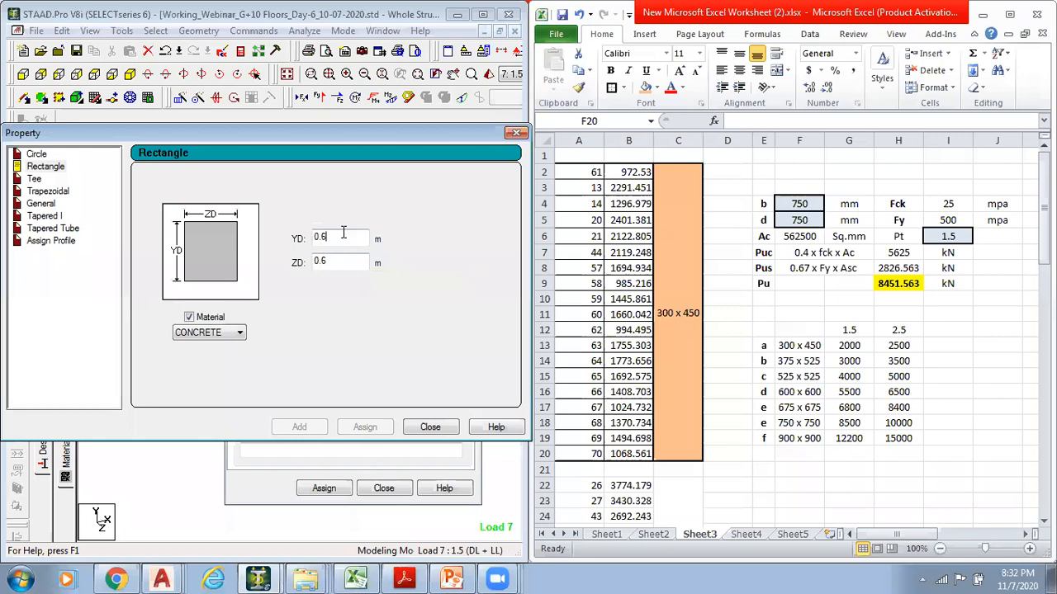
text(75)
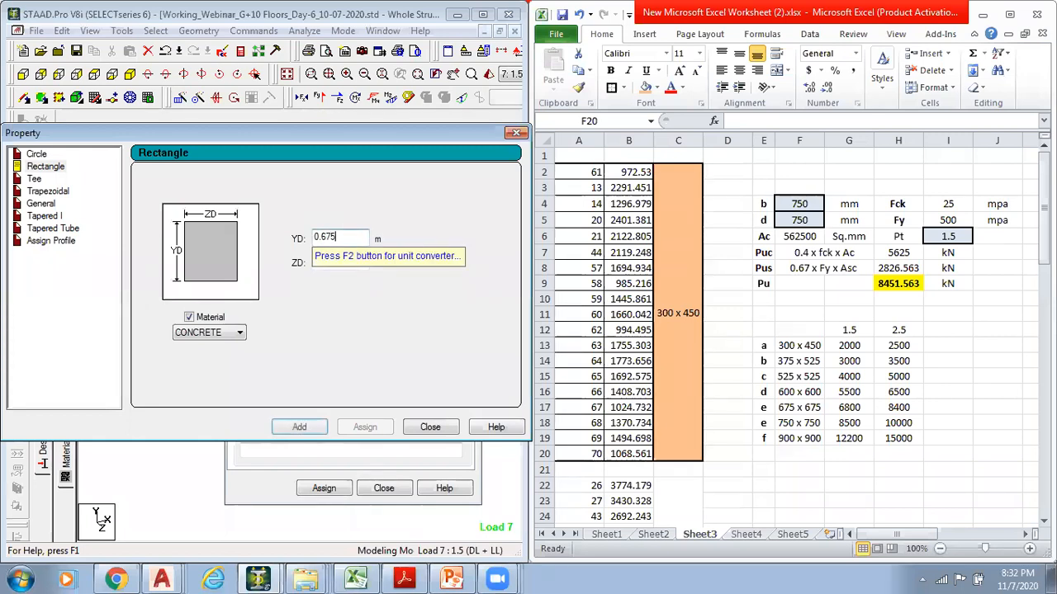
click(337, 262)
text(75)
click(311, 428)
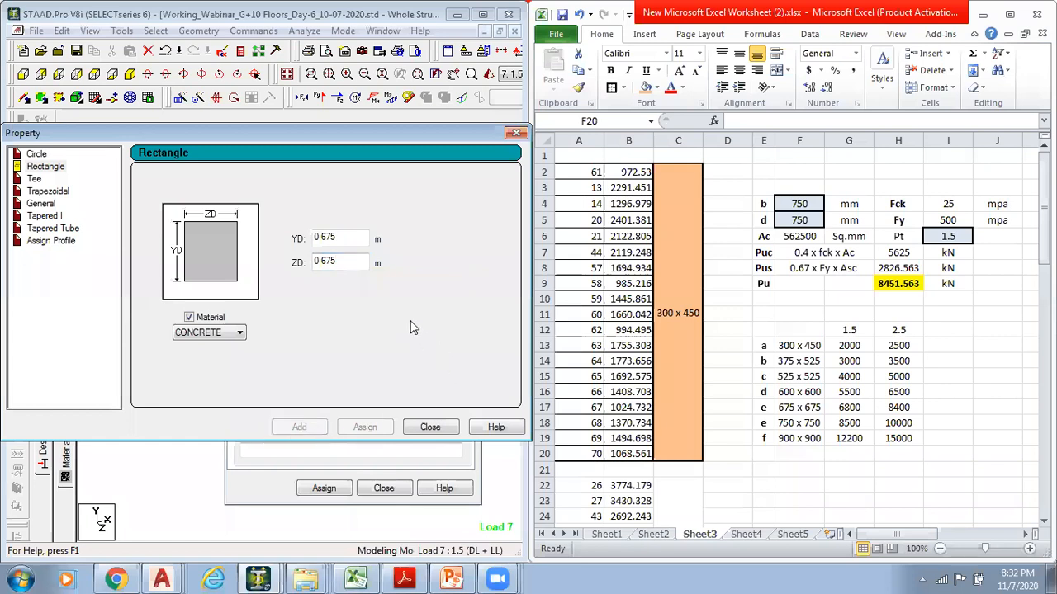
Add the last two square concrete sections, 0.75 m by 0.75 m and 0.9 m by 0.9 m, and finish defining sections
drag(322, 236, 356, 237)
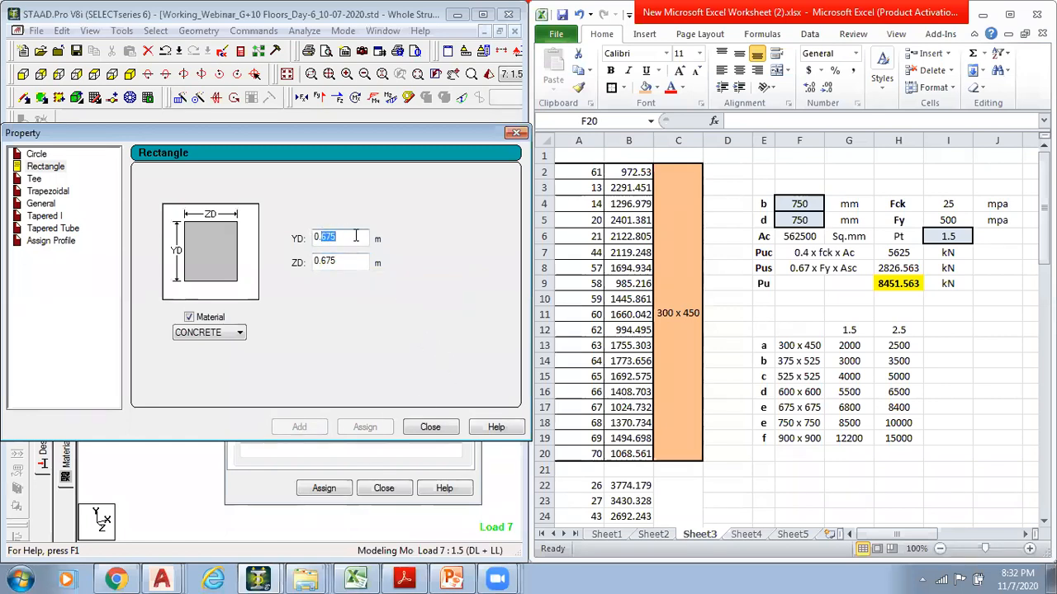
text(75)
drag(322, 261, 357, 264)
click(299, 427)
text(9)
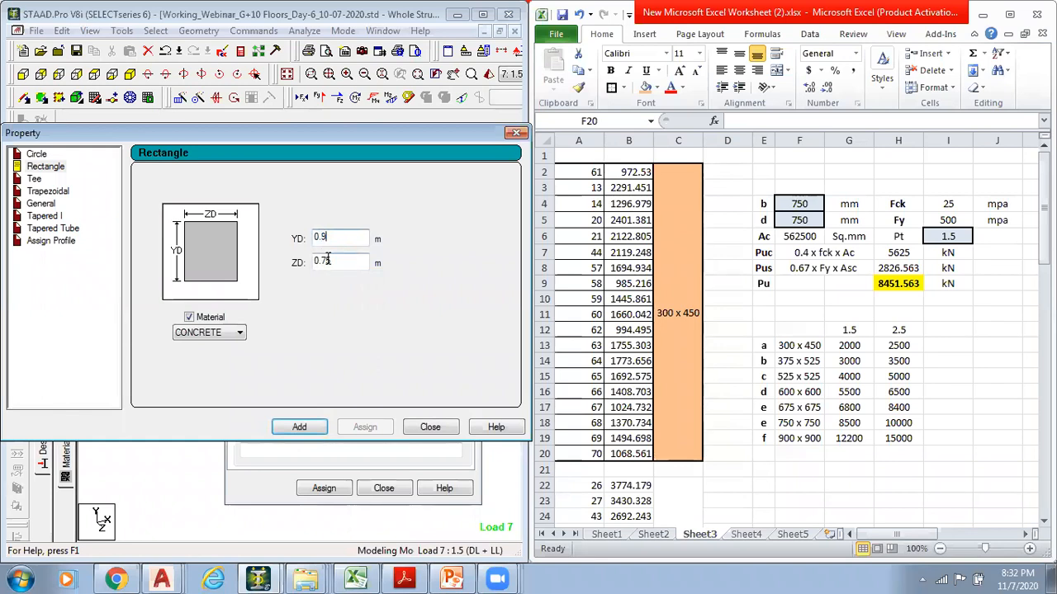
drag(321, 261, 330, 261)
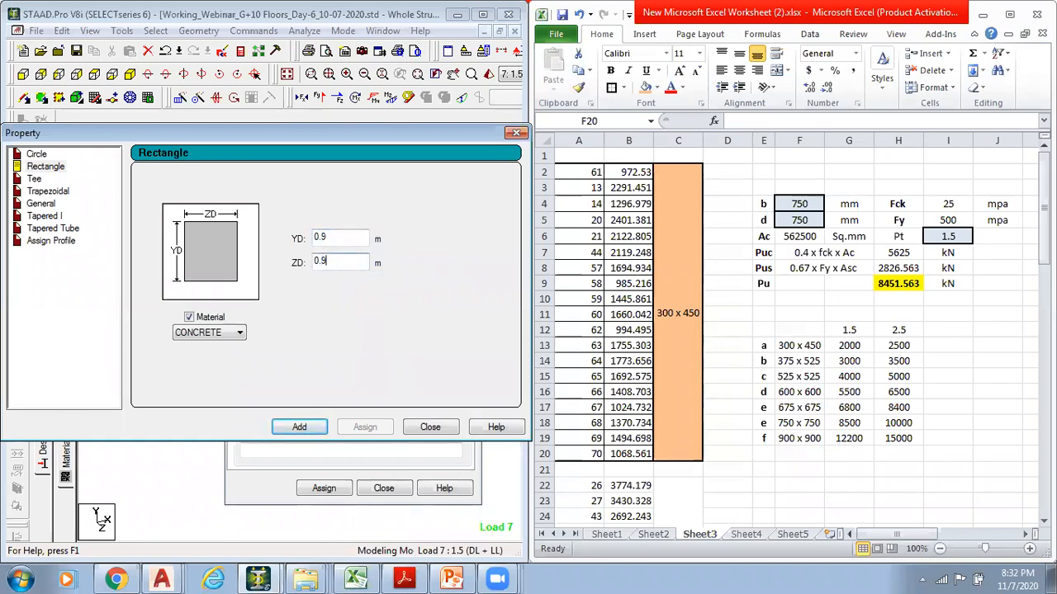
click(299, 427)
click(430, 427)
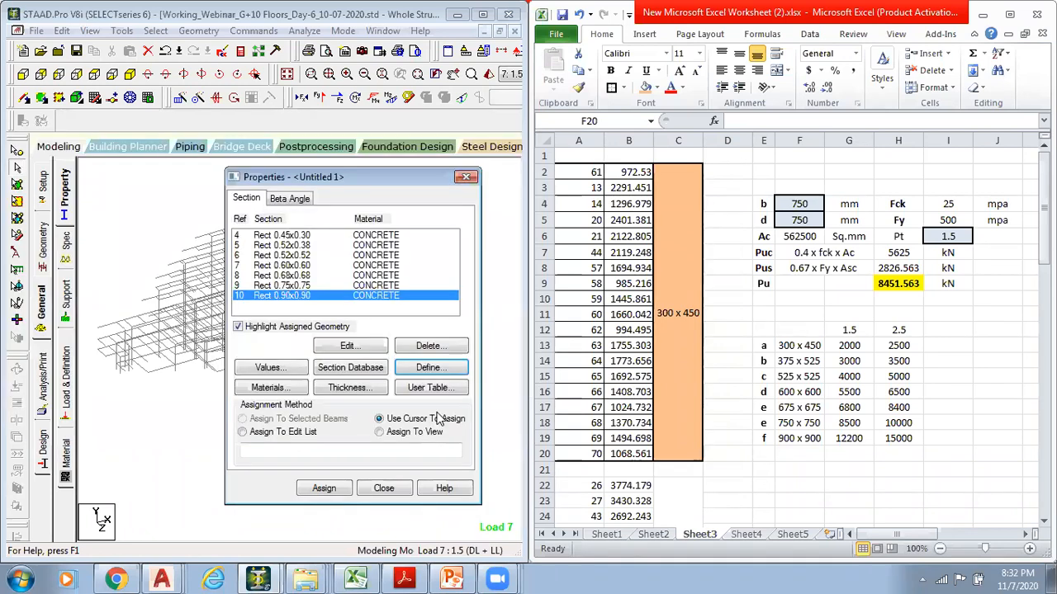
Select all beams parallel to Y and open them in a new view
drag(376, 176, 569, 158)
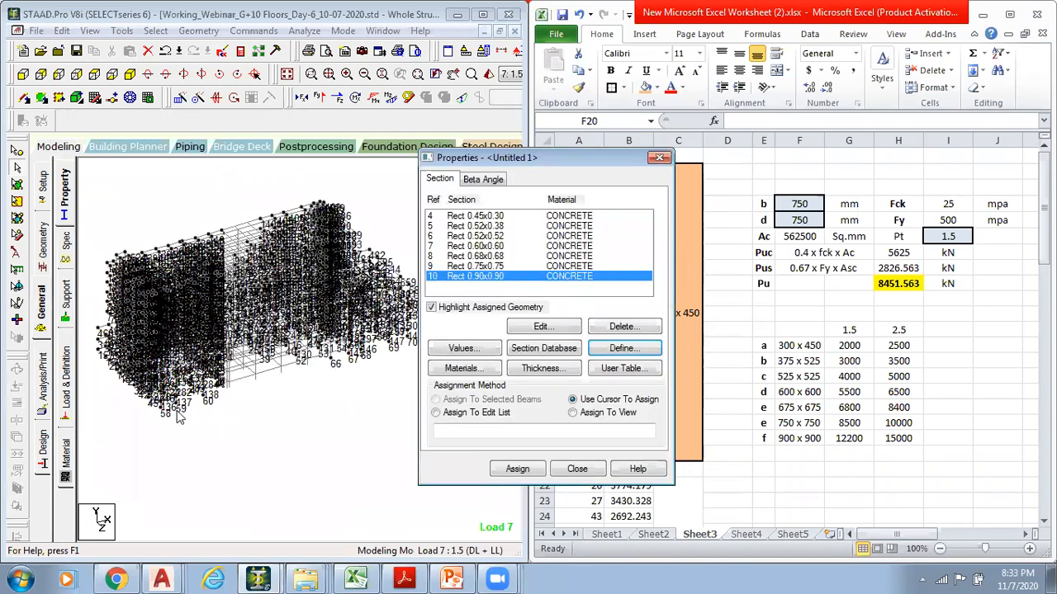
click(156, 30)
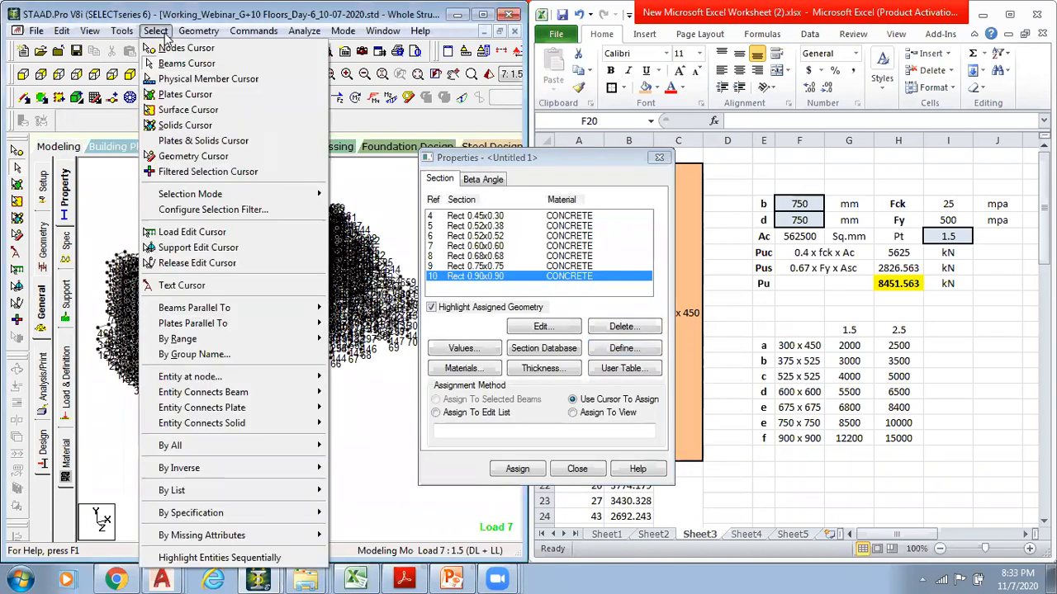
mouse_move(199, 314)
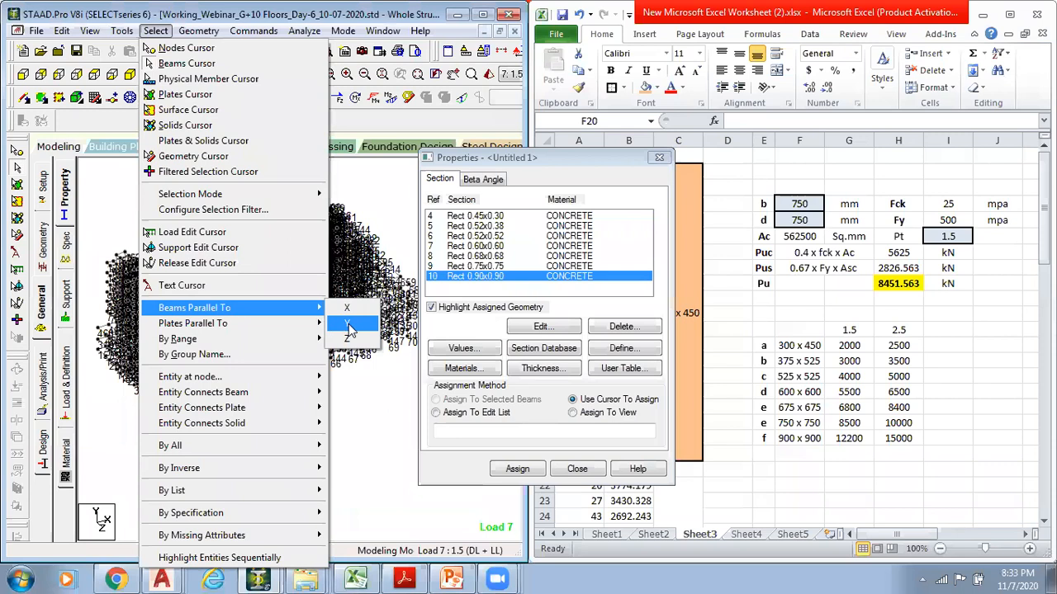
click(350, 329)
right_click(167, 183)
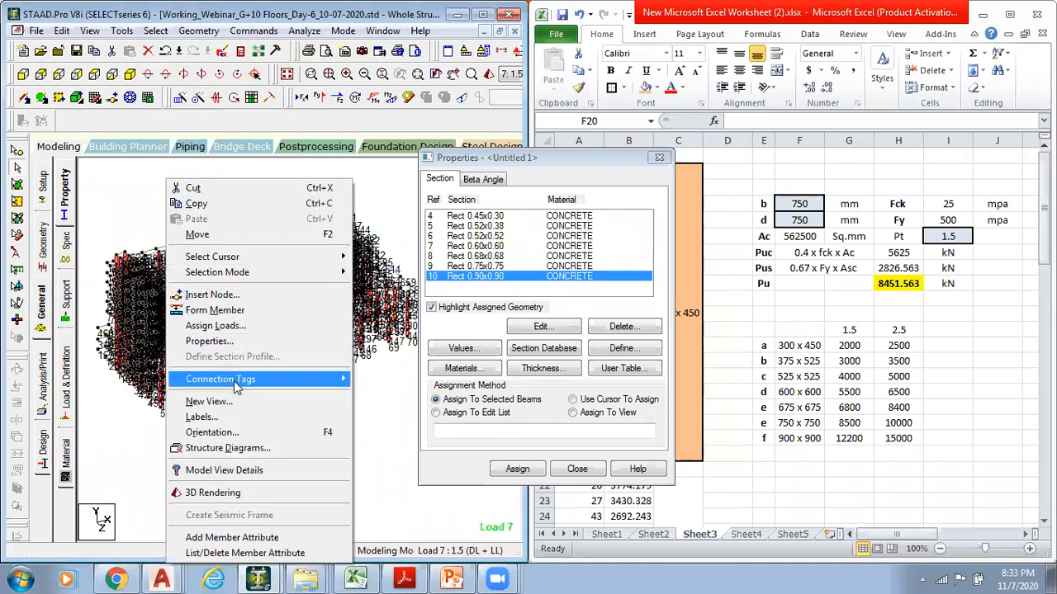
click(223, 401)
key(Return)
Show the columns from the front in the maximized window and turn off the node and beam numbers
mouse_move(244, 259)
middle_down()
mouse_move(242, 221)
mouse_move(243, 240)
middle_up()
scroll(243, 240, up, 3)
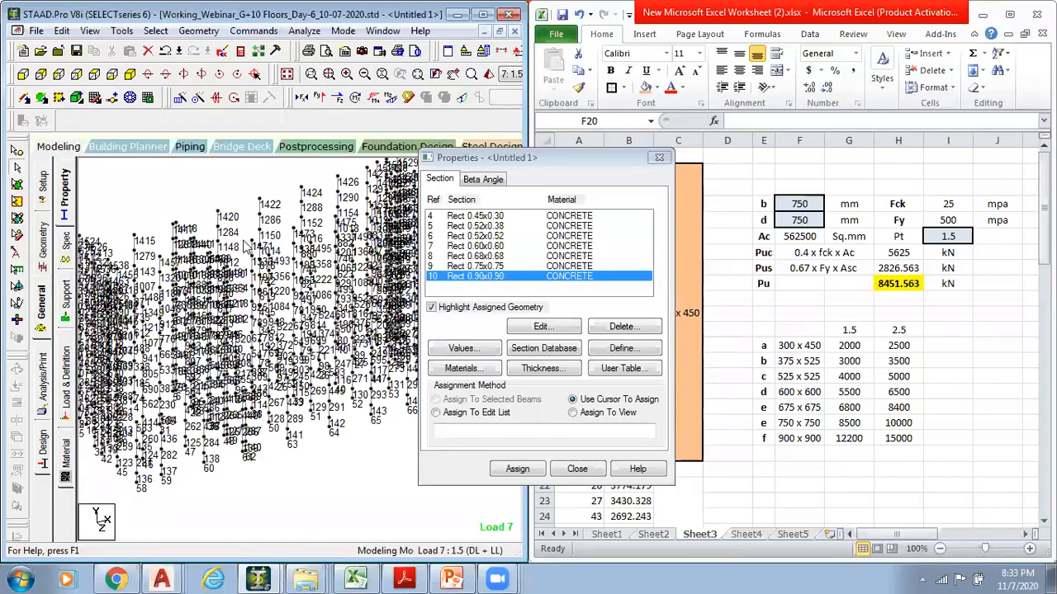
scroll(243, 240, down, 2)
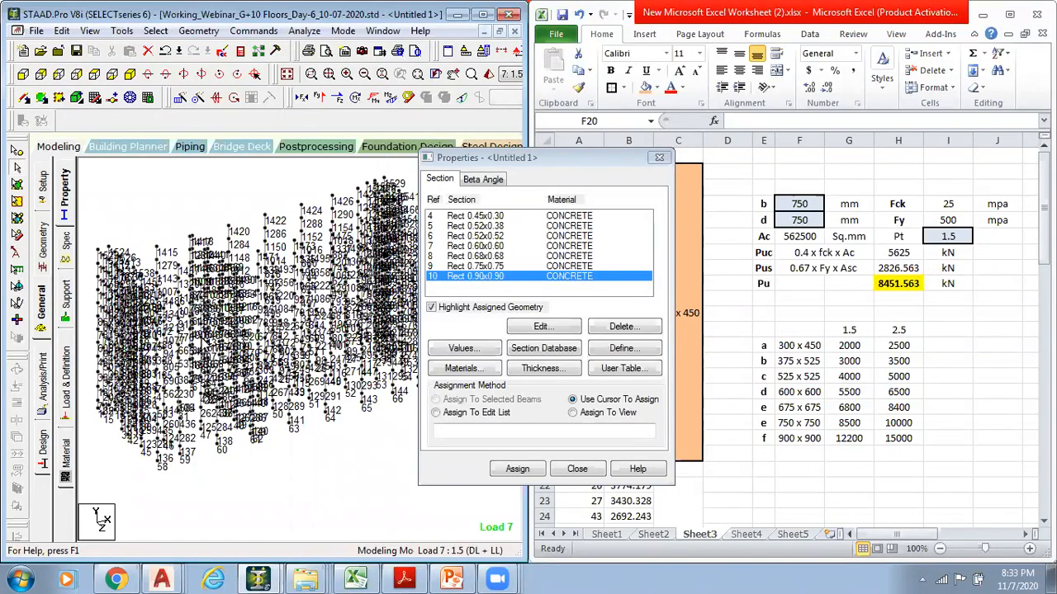
key(Right)
key(Right)
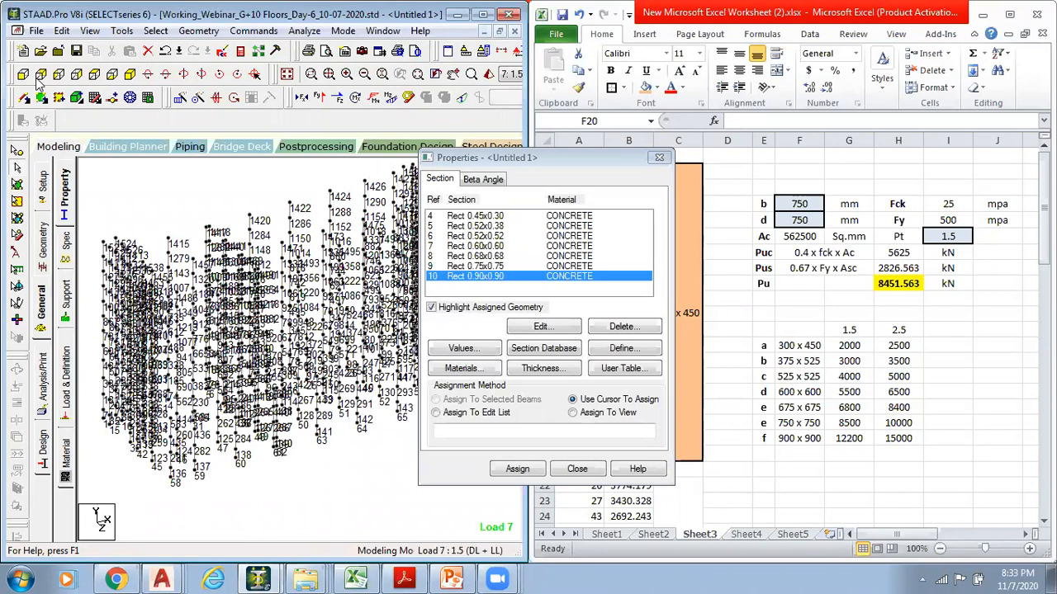
click(24, 76)
middle_drag(252, 362, 209, 279)
middle_drag(245, 368, 206, 343)
scroll(192, 342, down, 2)
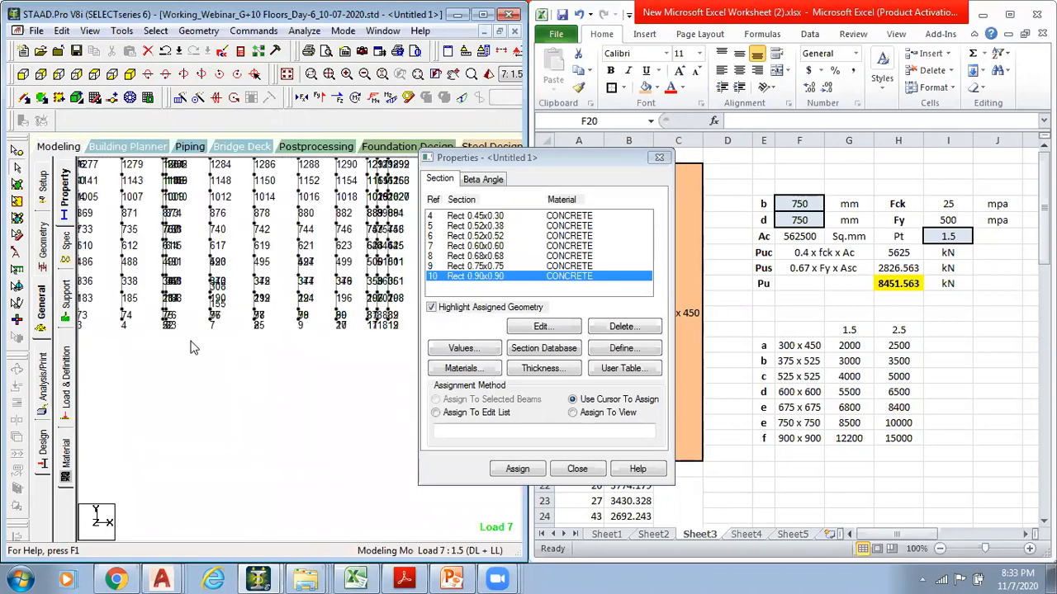
scroll(244, 350, down, 1)
scroll(221, 350, down, 1)
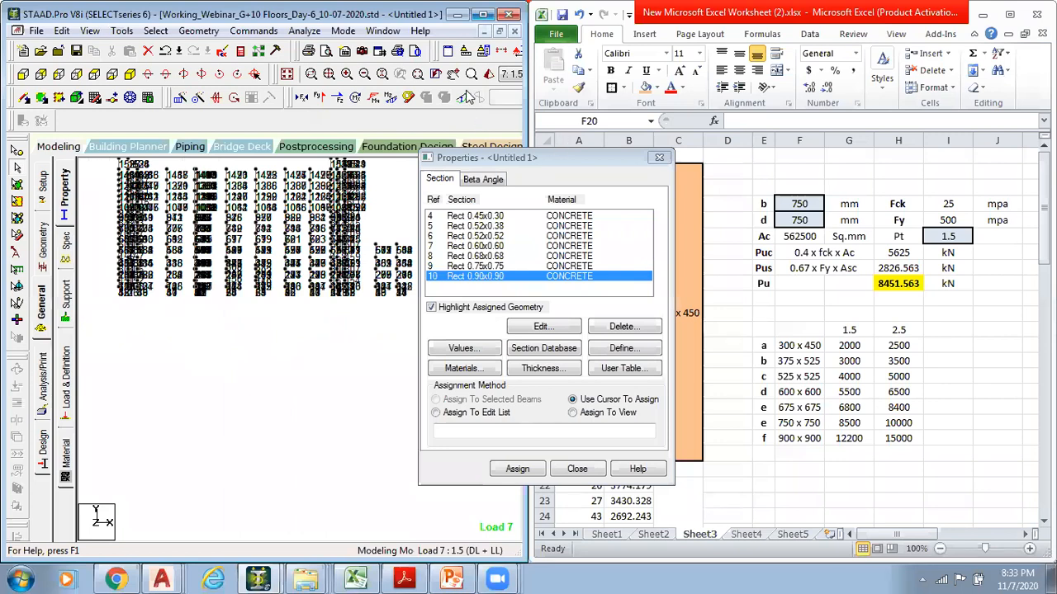
click(483, 14)
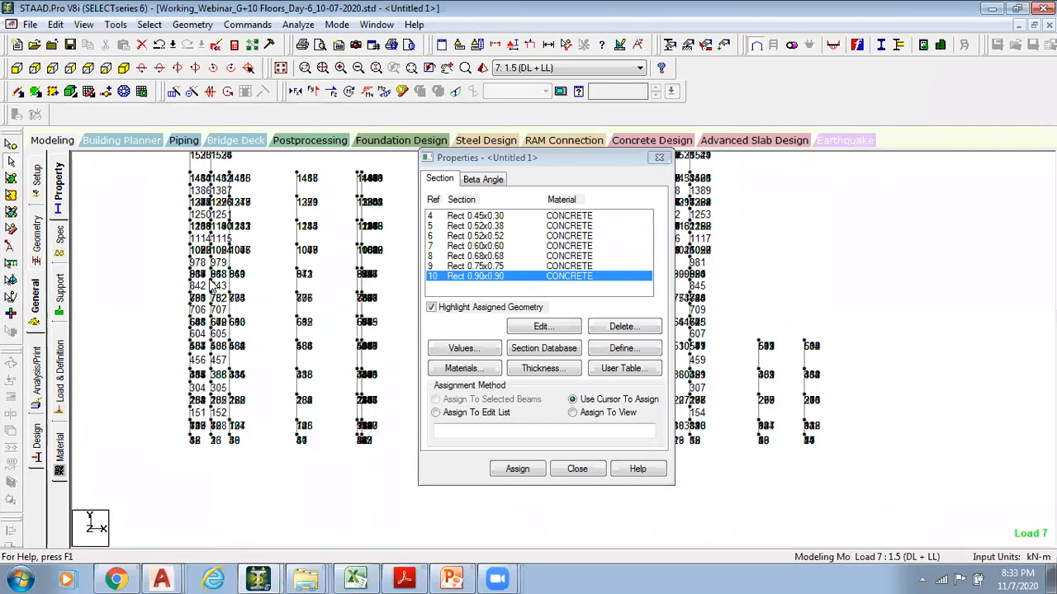
key(shift+b)
key(shift+b)
key(shift+n)
mouse_move(184, 317)
middle_down()
mouse_move(265, 394)
mouse_move(203, 373)
mouse_move(237, 344)
mouse_move(168, 344)
mouse_move(93, 316)
mouse_move(182, 330)
middle_up()
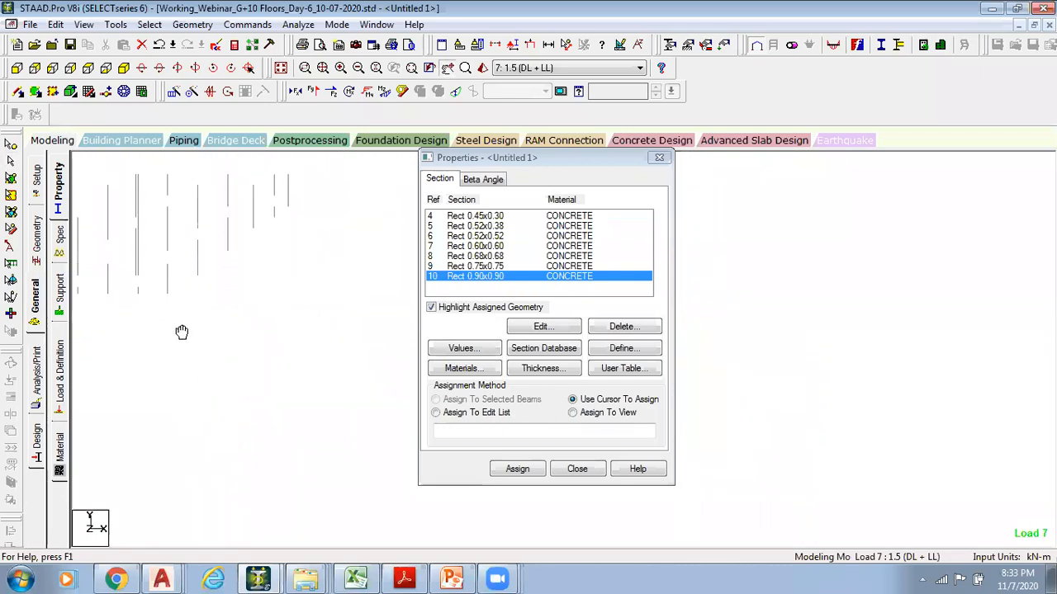
Select the lowest column segments, view only those objects, and show them in isometric view
drag(79, 297, 401, 339)
key(alt+v)
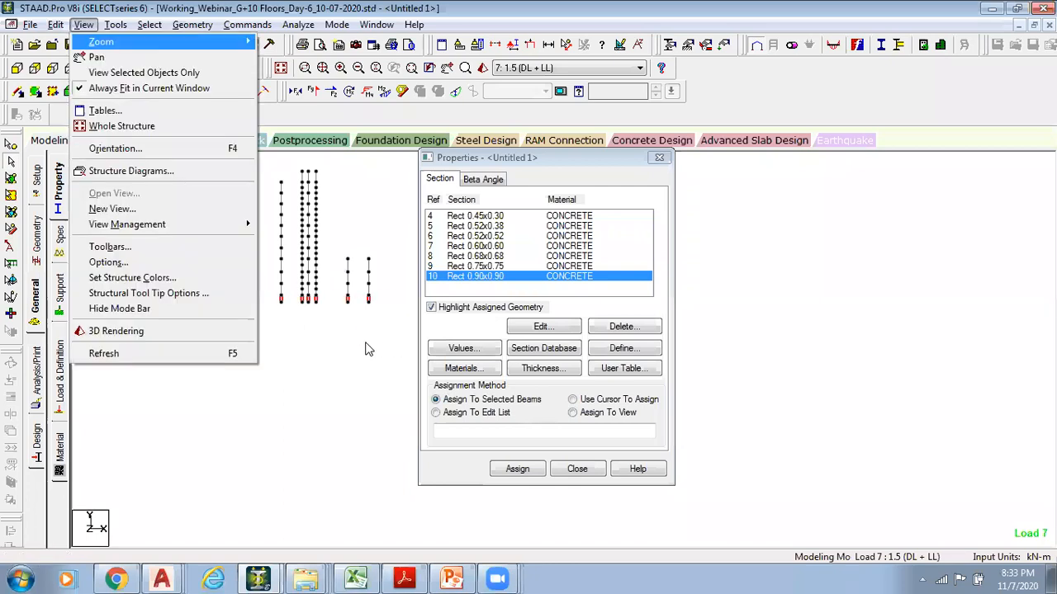
key(v)
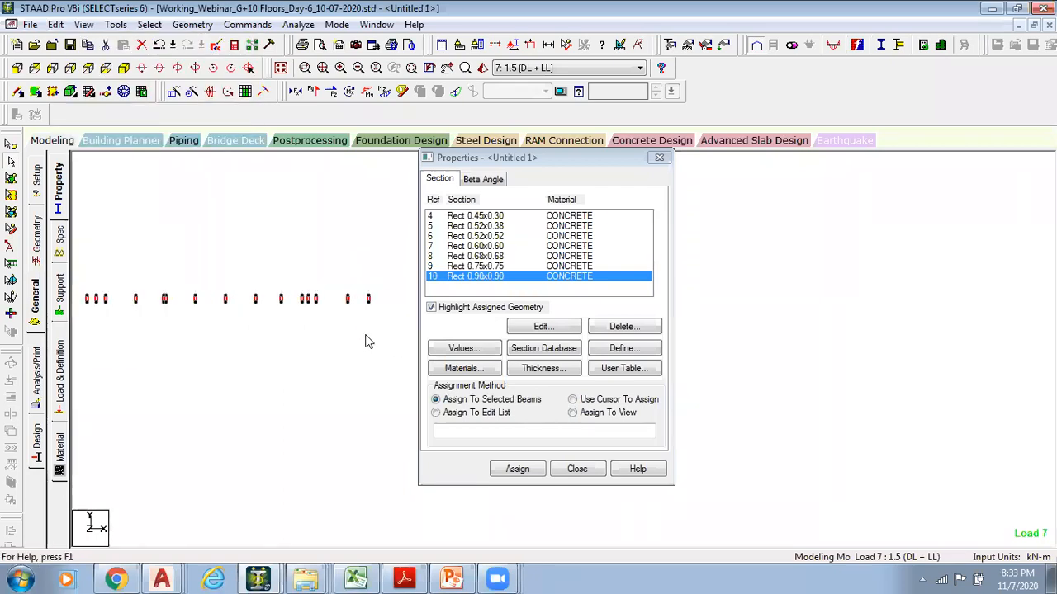
click(125, 69)
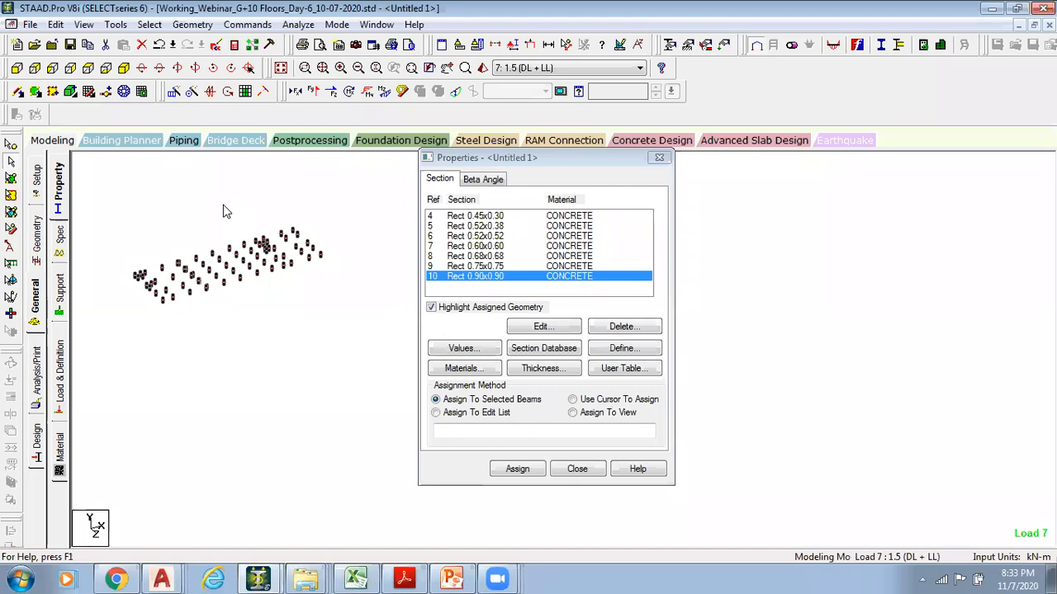
scroll(187, 330, up, 5)
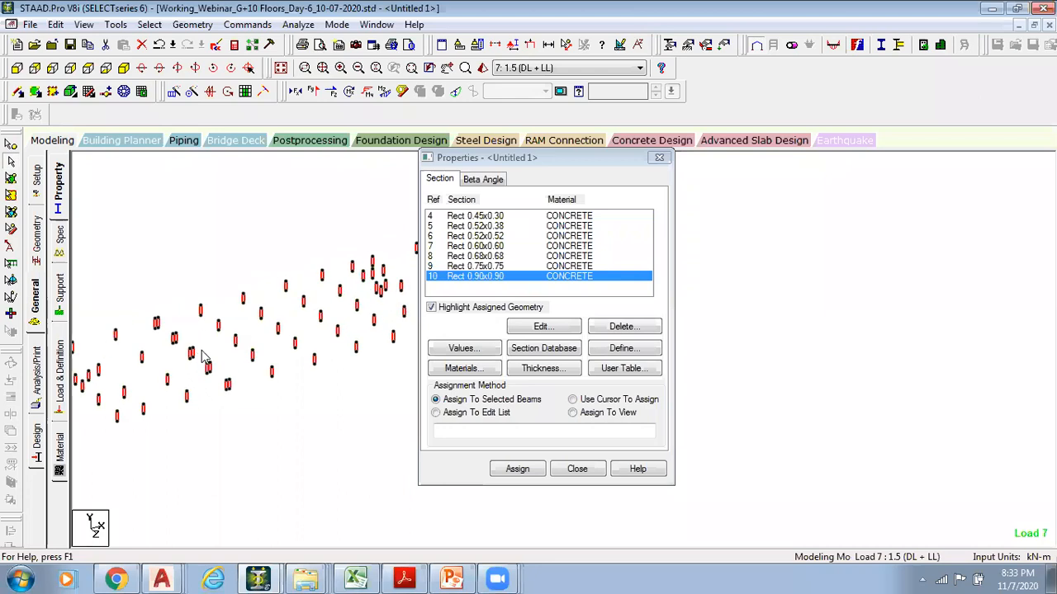
click(218, 283)
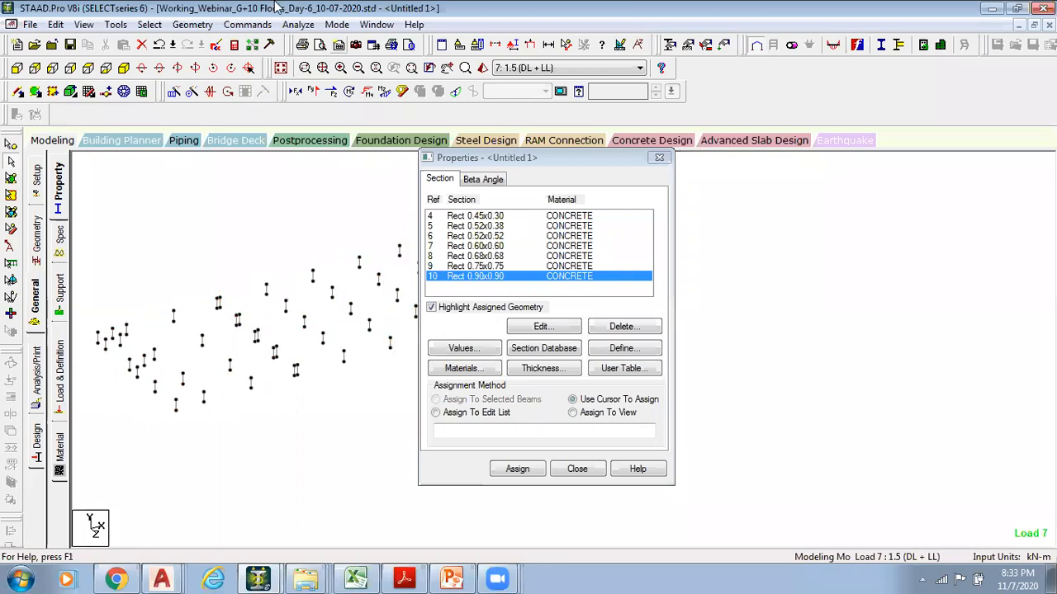
Restore the STAAD.Pro window beside the Excel workbook and mark the 300 x 450 group's node numbers in A3:A20
drag(398, 3, 0, 83)
drag(608, 164, 753, 325)
click(741, 239)
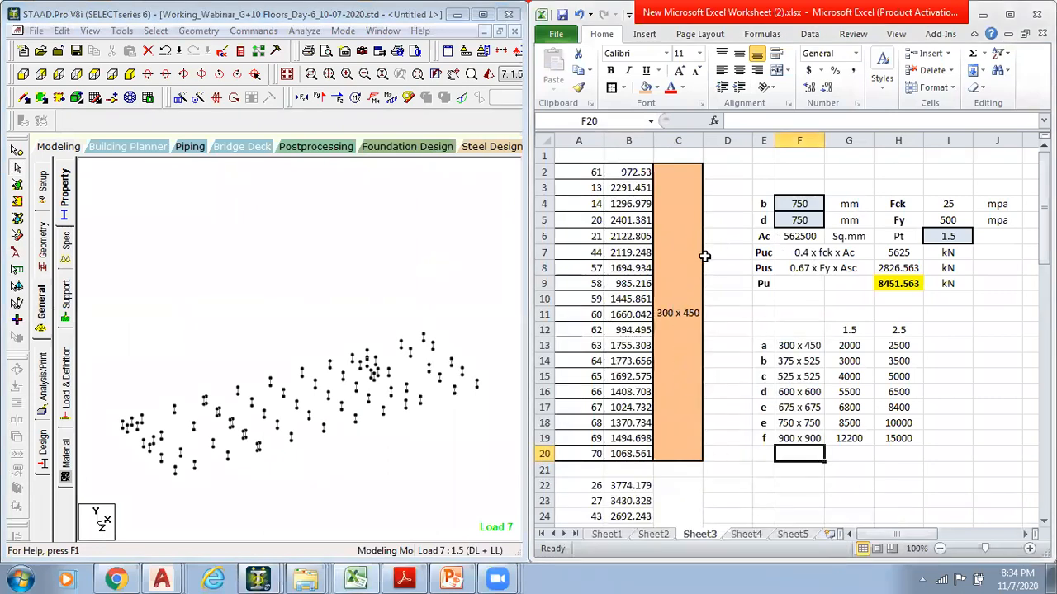
drag(595, 188, 588, 455)
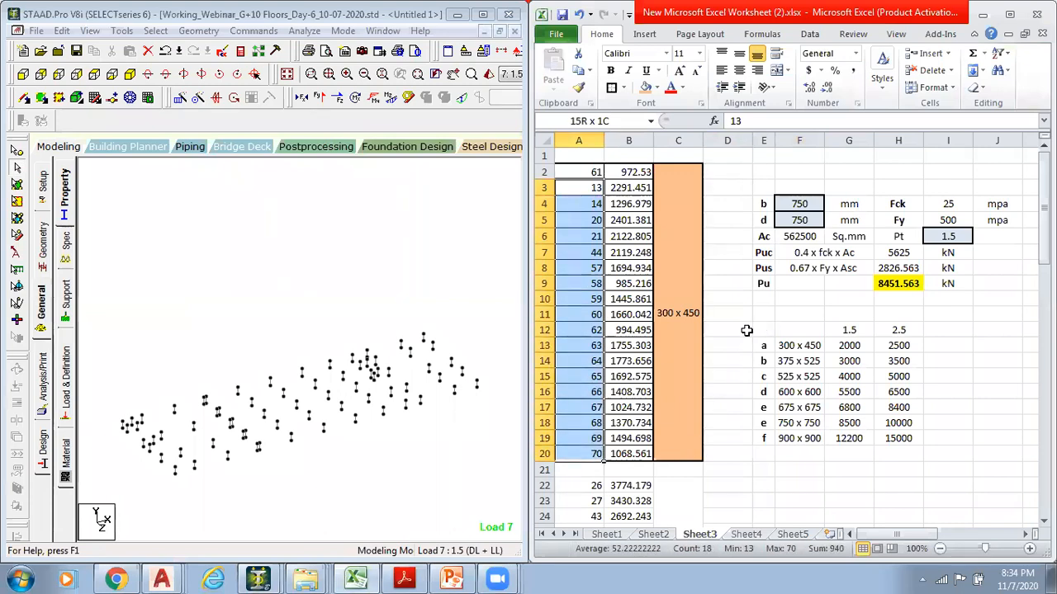
click(331, 315)
drag(669, 331, 789, 331)
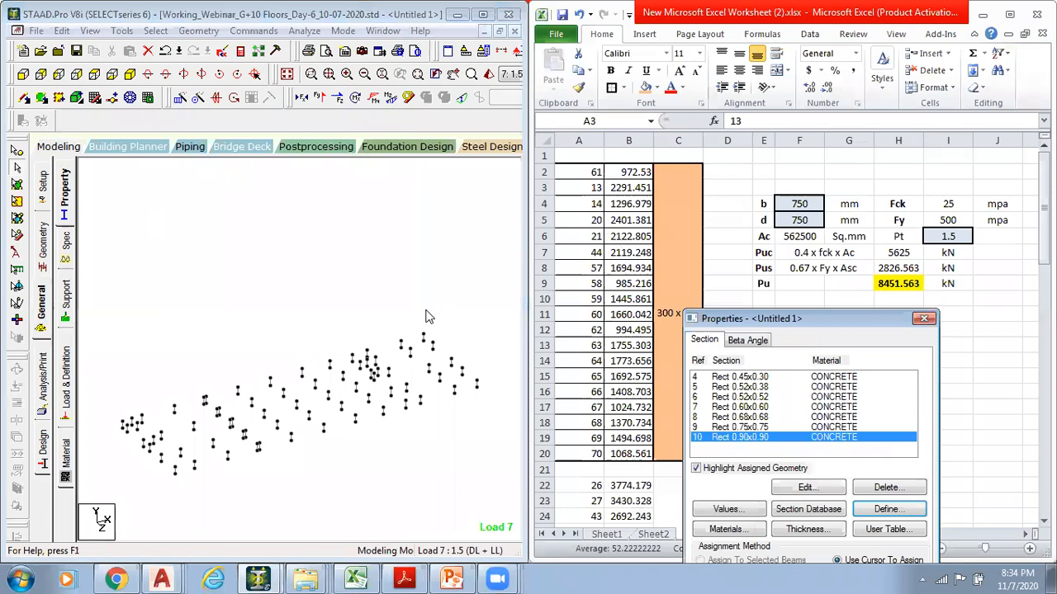
Turn on the node and beam numbers for the isolated columns and compare them with the node list in column A
scroll(384, 292, up, 5)
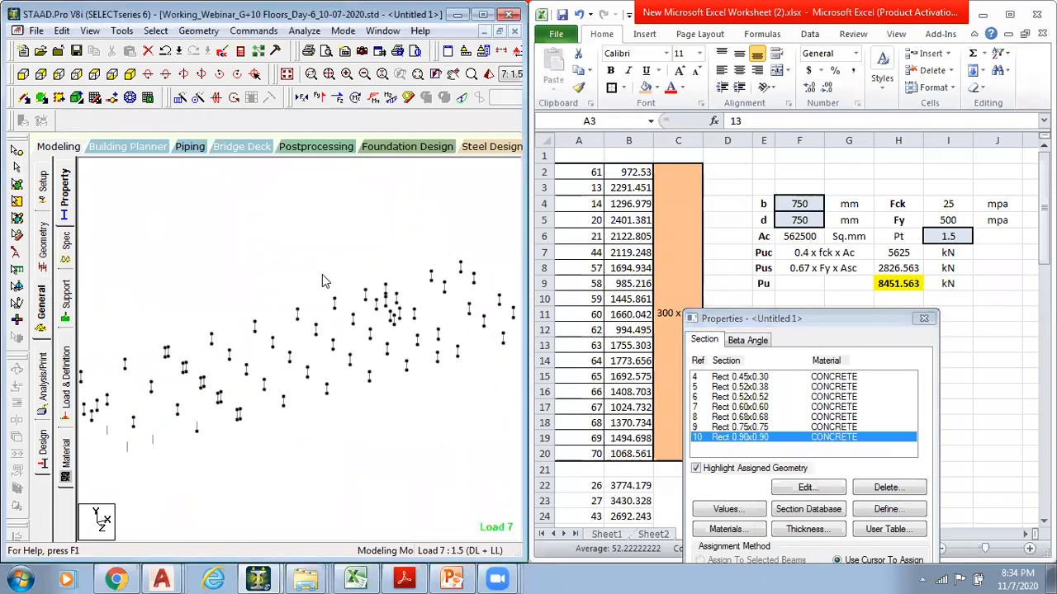
scroll(321, 274, up, 2)
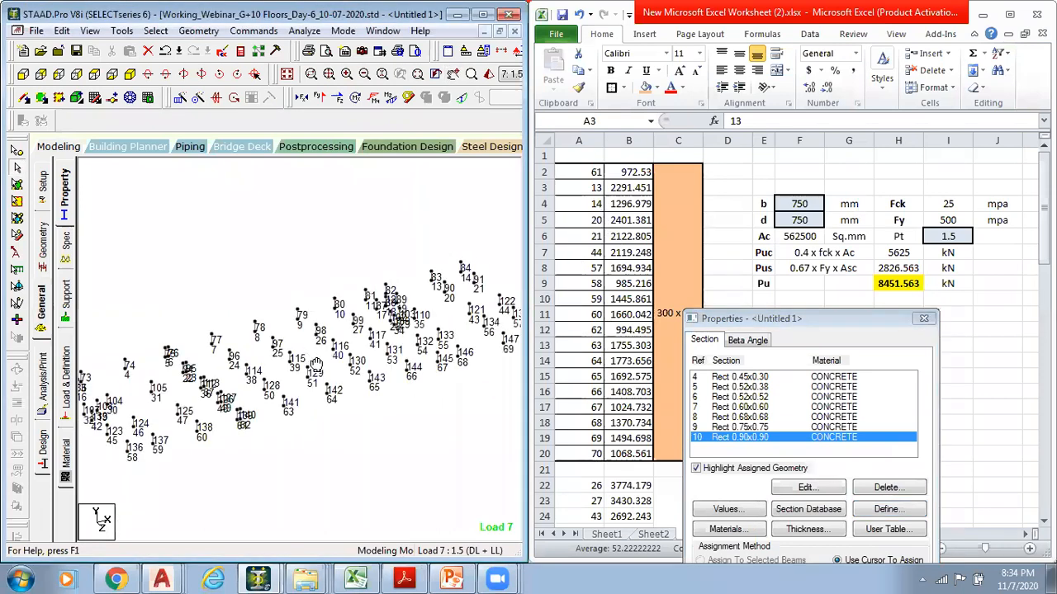
click(671, 170)
click(583, 196)
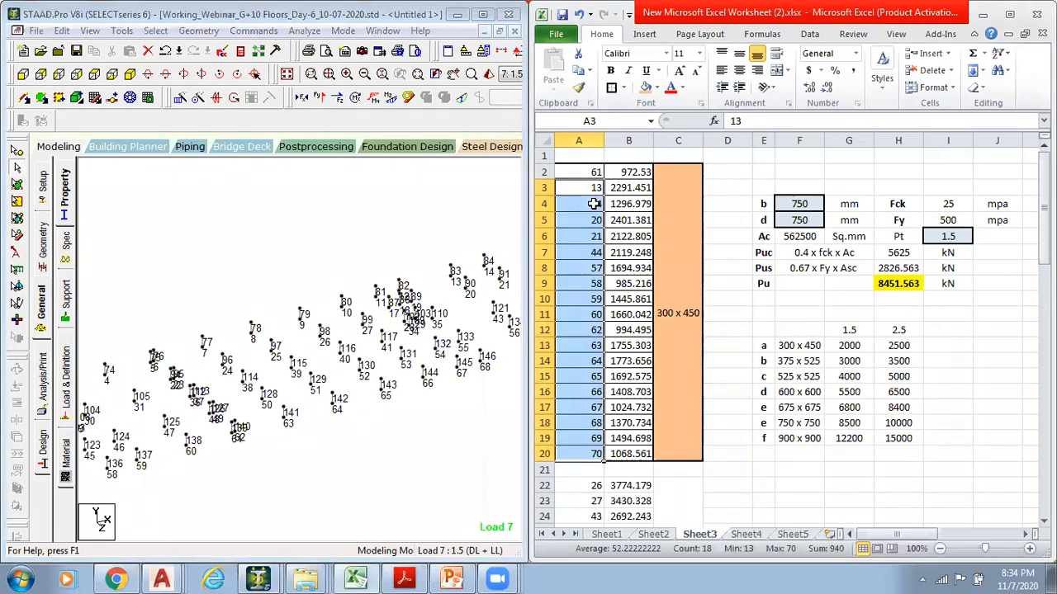
click(339, 261)
middle_drag(397, 318, 291, 323)
scroll(246, 321, up, 2)
click(427, 246)
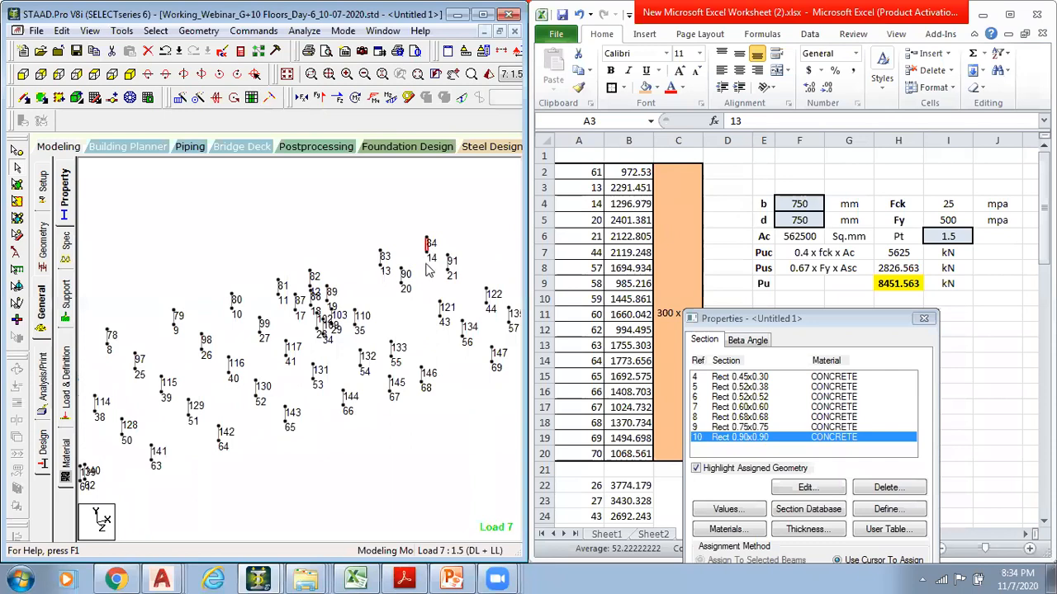
scroll(307, 329, down, 1)
middle_drag(273, 347, 224, 350)
scroll(425, 239, up, 1)
middle_drag(388, 265, 343, 277)
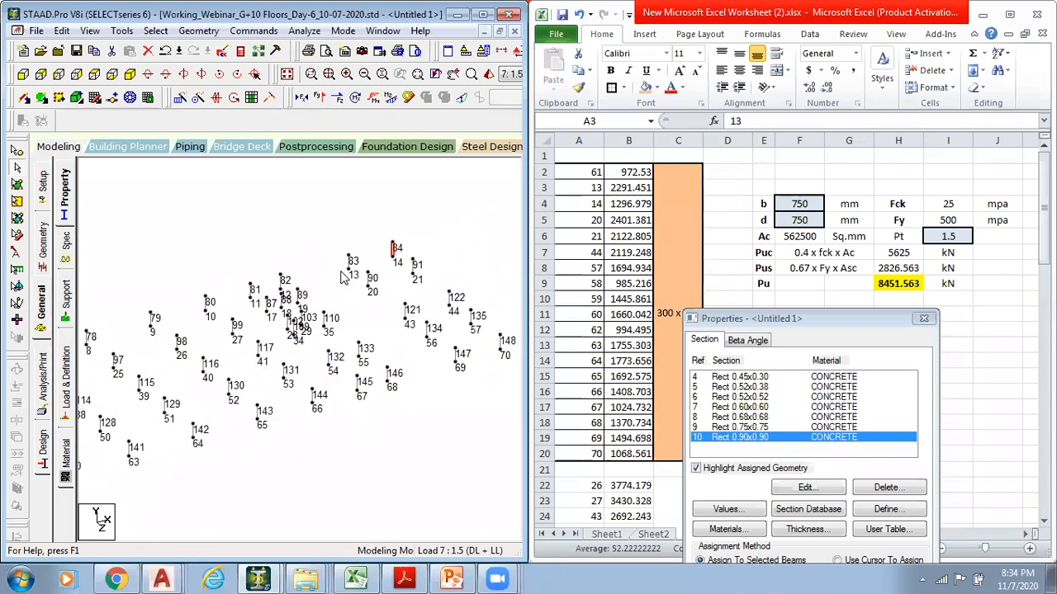
ctrl+click(350, 265)
middle_drag(223, 365, 347, 335)
click(739, 377)
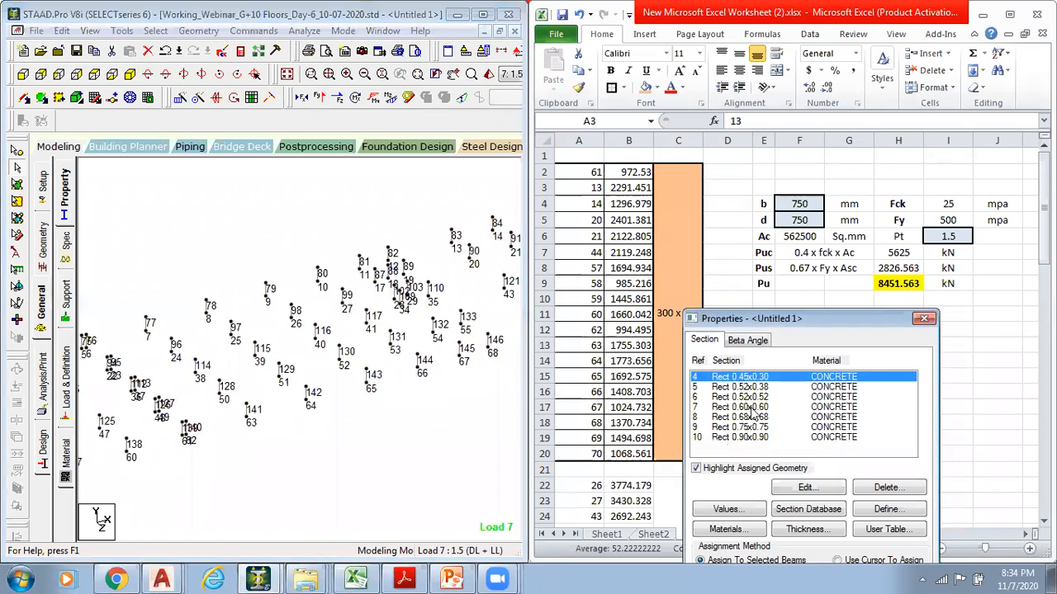
click(747, 428)
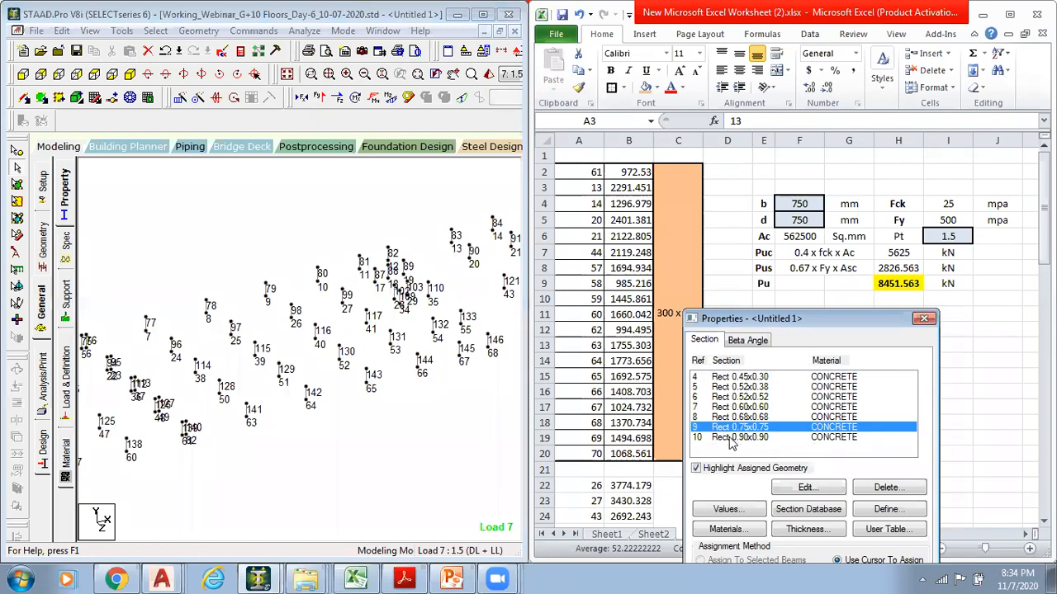
Assign the Rect 0.45x0.30 section to the ground-level columns at nodes 13 and 14
click(740, 377)
middle_drag(477, 255, 427, 265)
click(401, 247)
ctrl+click(442, 233)
middle_drag(485, 335, 449, 275)
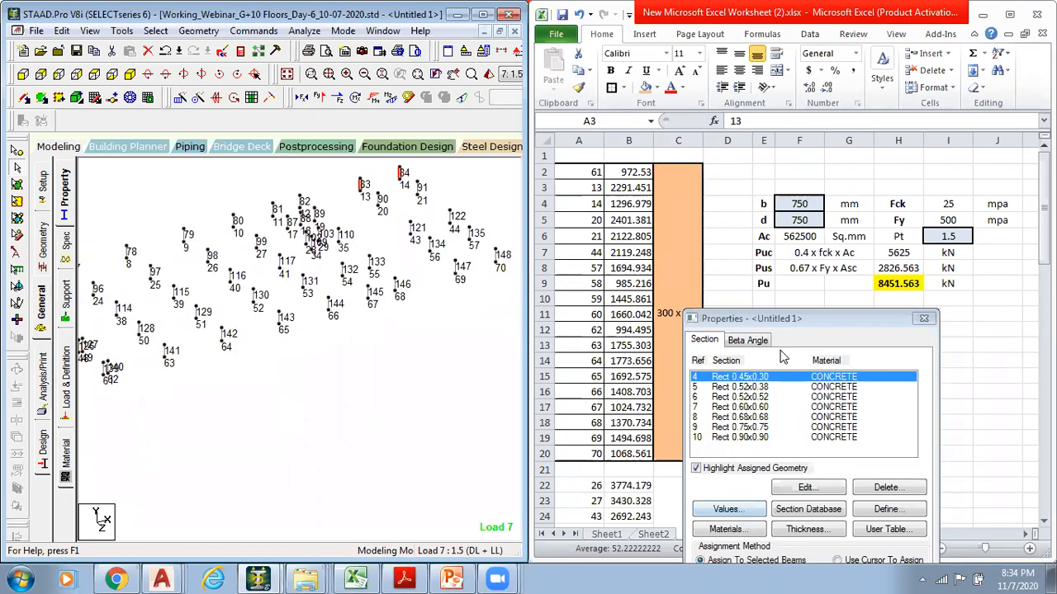
drag(800, 313, 832, 261)
click(841, 506)
click(923, 399)
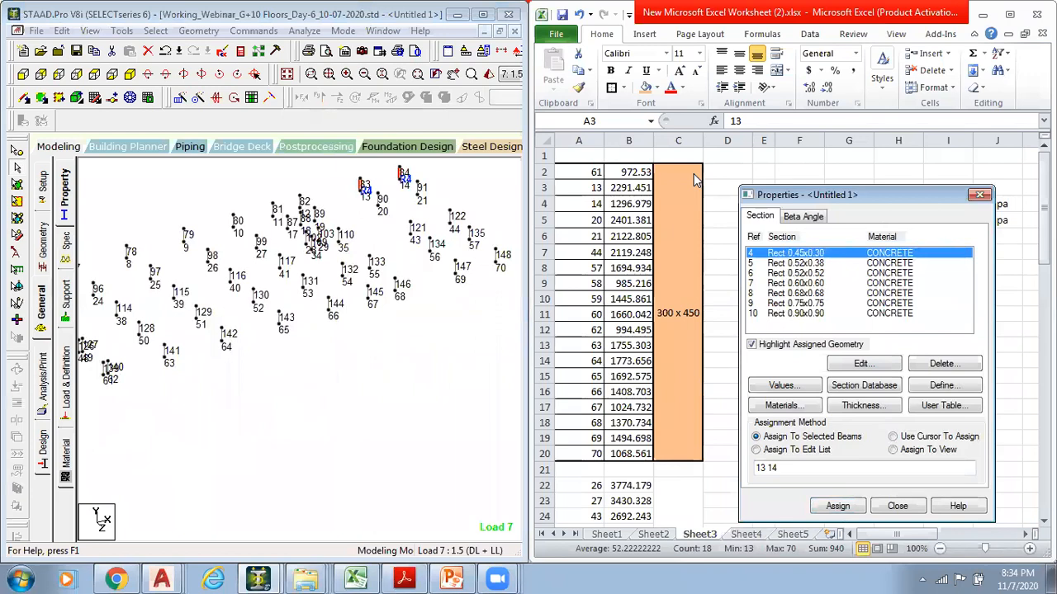
Assign the Rect 0.45x0.30 section to the ground-level columns at nodes 20 and 21 from the 300 x 450 group
click(694, 172)
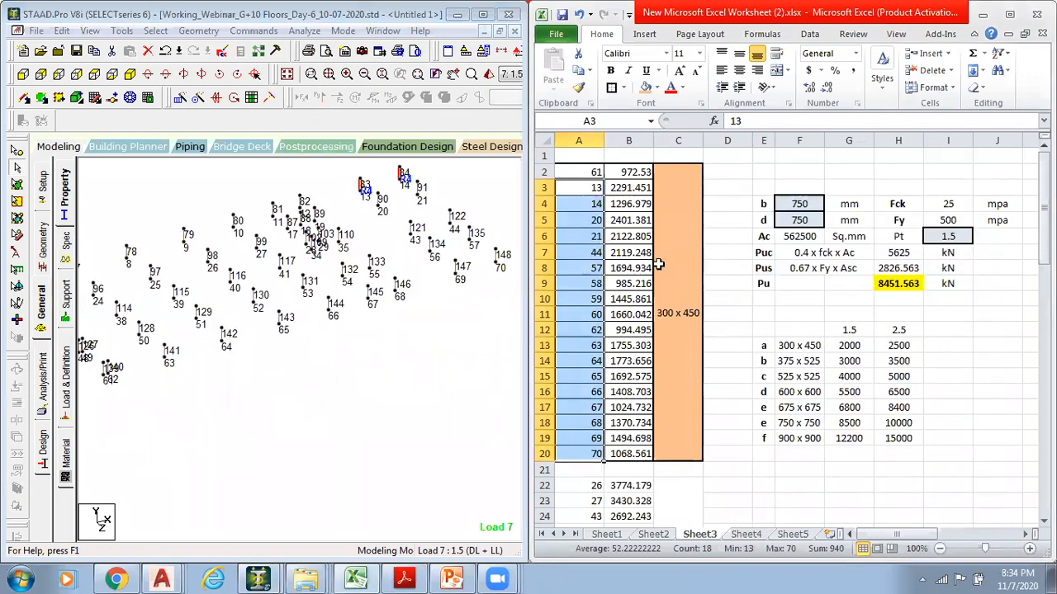
click(689, 280)
click(325, 411)
scroll(394, 405, up, 2)
middle_drag(416, 330, 358, 398)
click(363, 244)
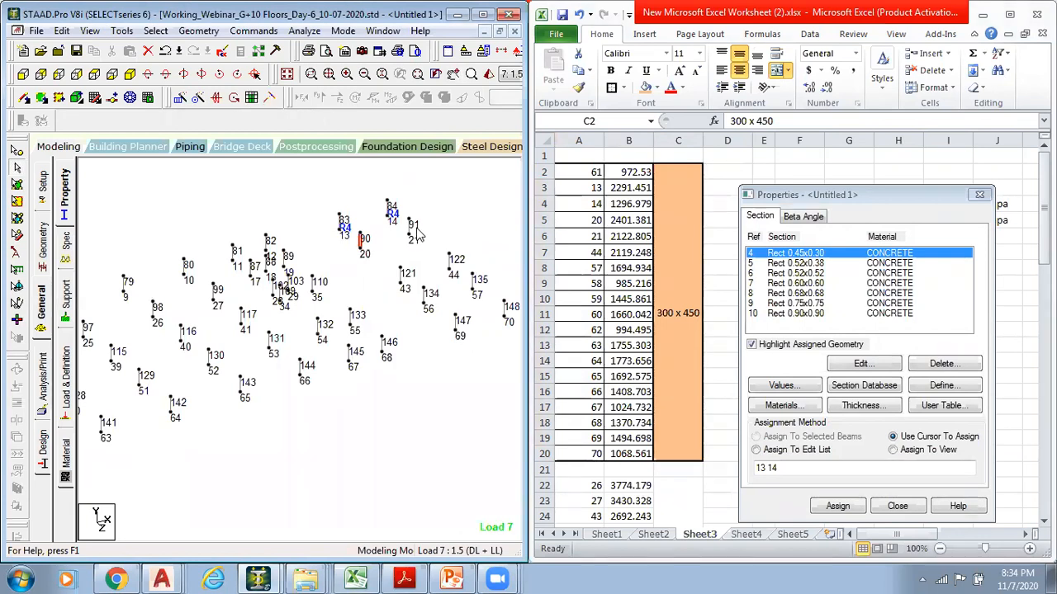
click(411, 232)
click(837, 506)
click(865, 364)
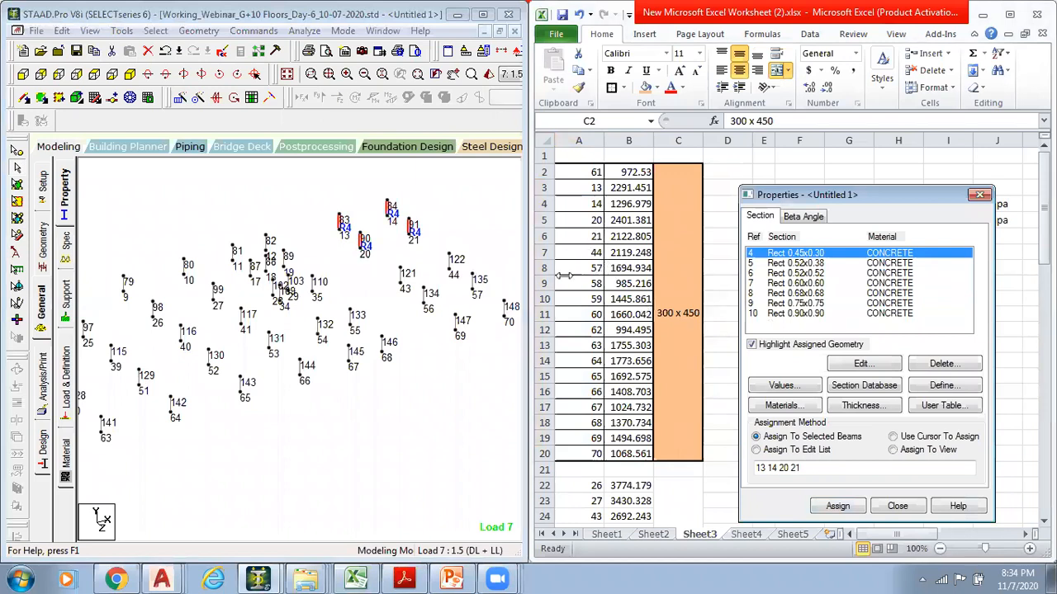
Assign the Rect 0.45x0.30 section to the ground-level columns at nodes 44 and 57
click(394, 391)
middle_drag(444, 382, 364, 392)
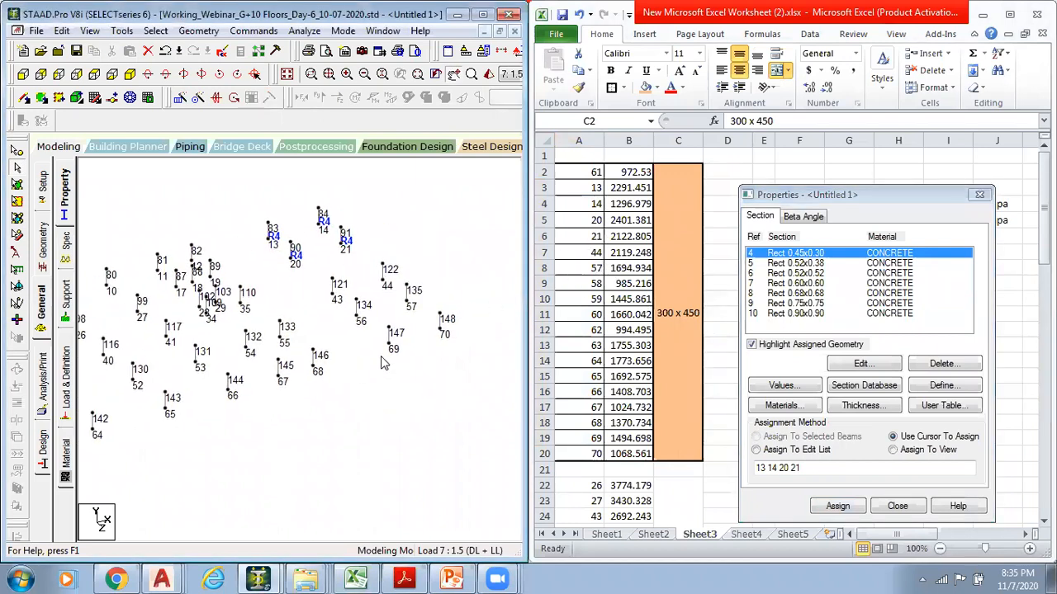
click(383, 275)
ctrl+click(407, 295)
click(838, 506)
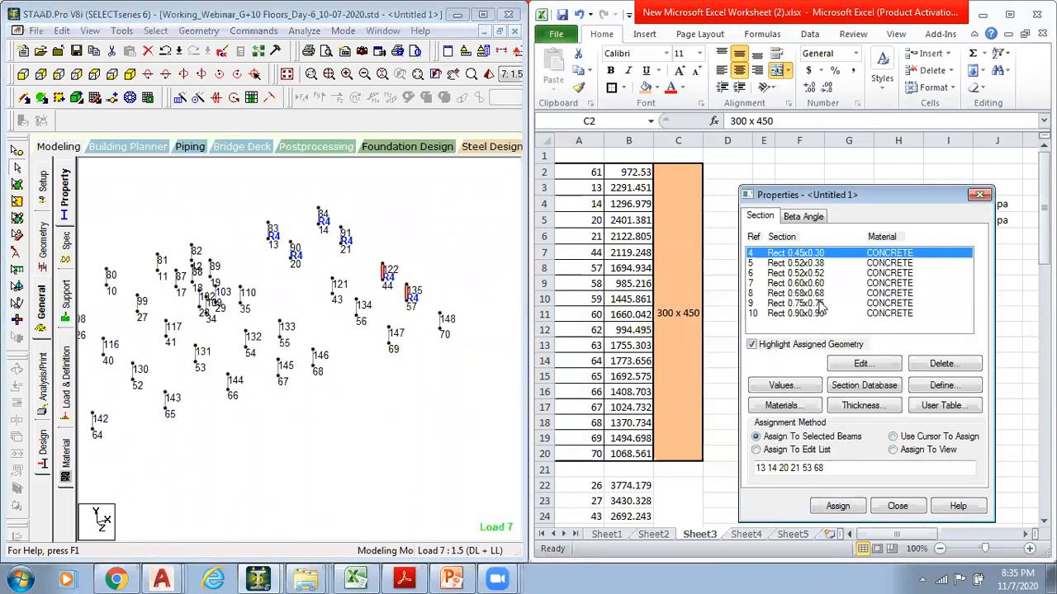
Check the node numbers from 57 onward in column A against the columns already carrying the 300 x 450 section
click(648, 269)
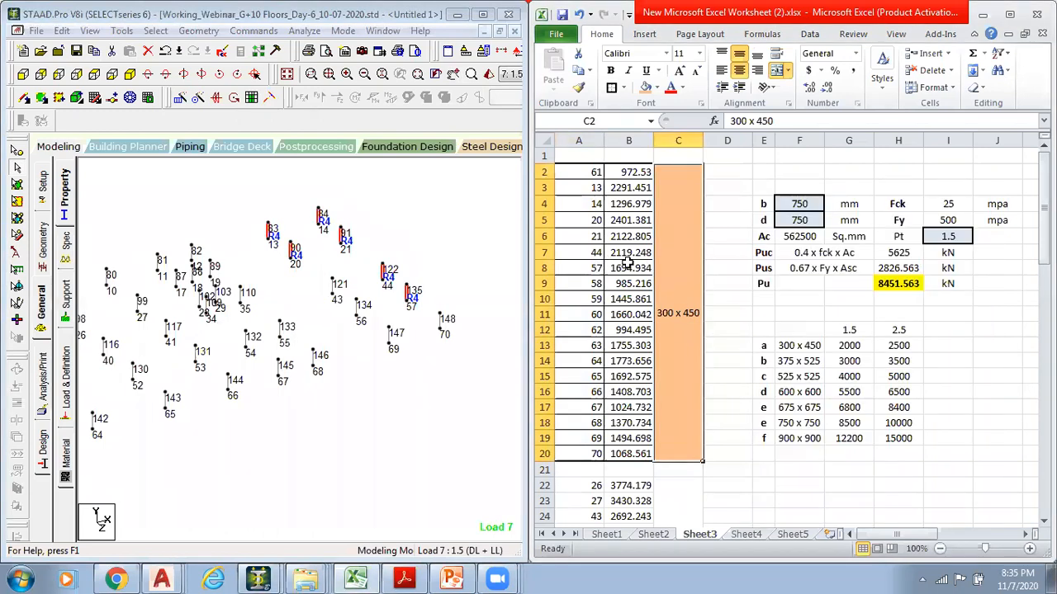
click(587, 269)
drag(598, 253, 639, 257)
click(614, 280)
click(584, 287)
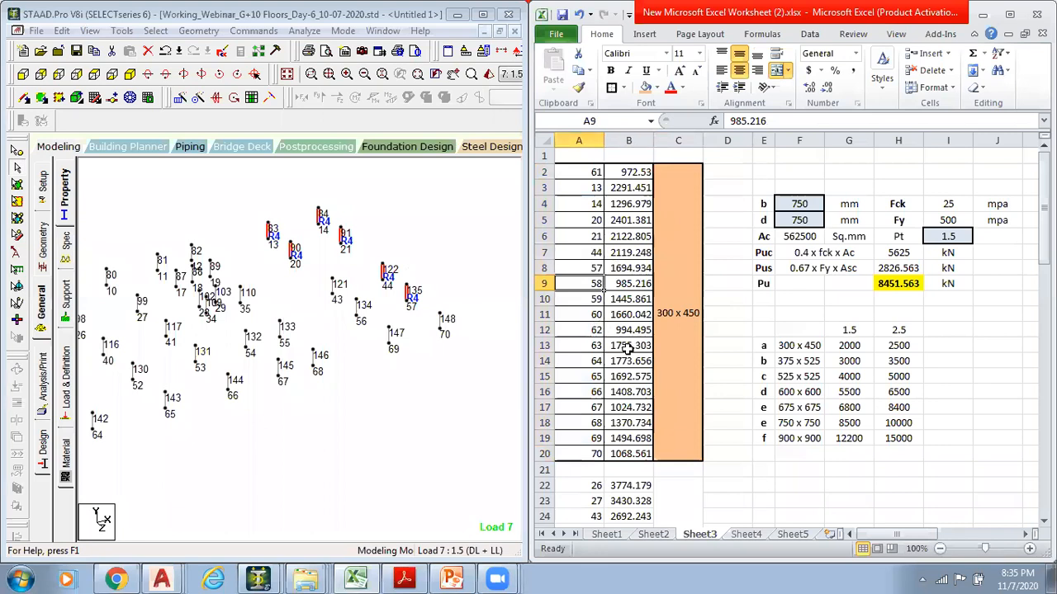
click(450, 389)
middle_drag(452, 391, 379, 359)
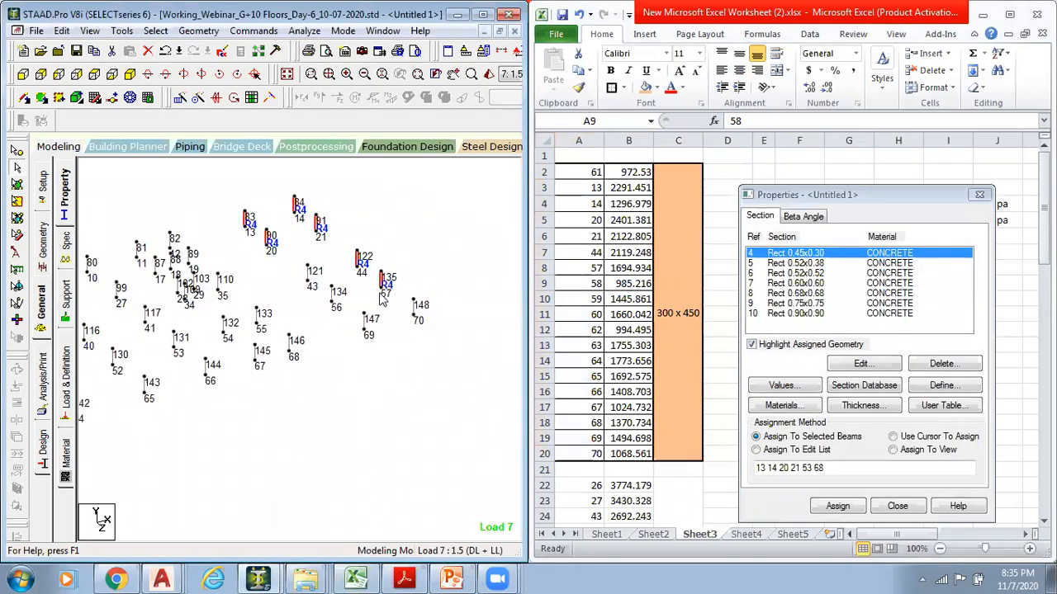
click(602, 284)
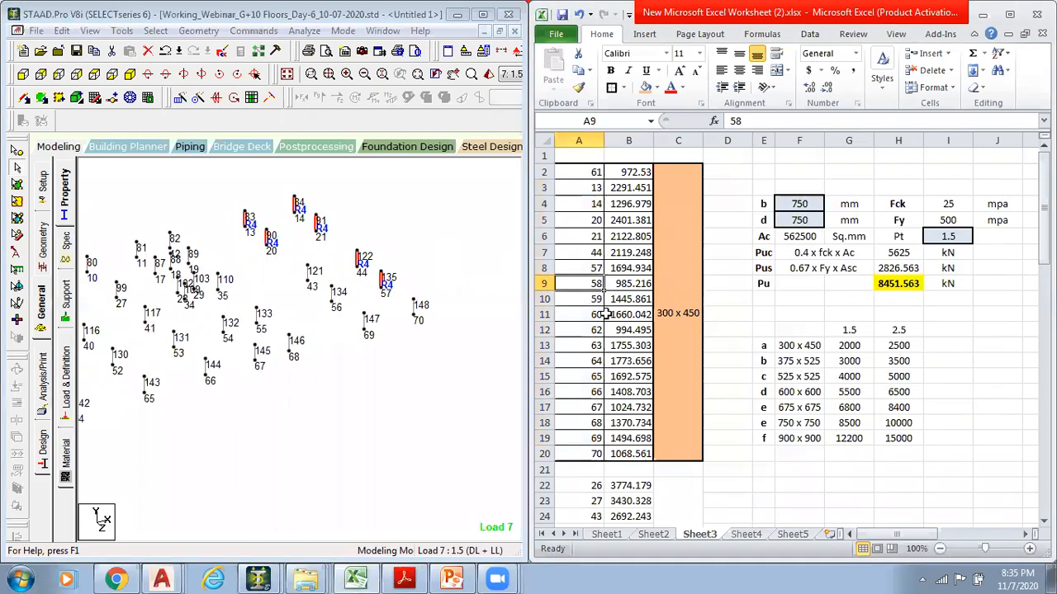
Assign the Rect 0.45x0.30 section to the ground-level columns at nodes 58, 59 and 60
click(355, 363)
middle_drag(355, 361, 382, 345)
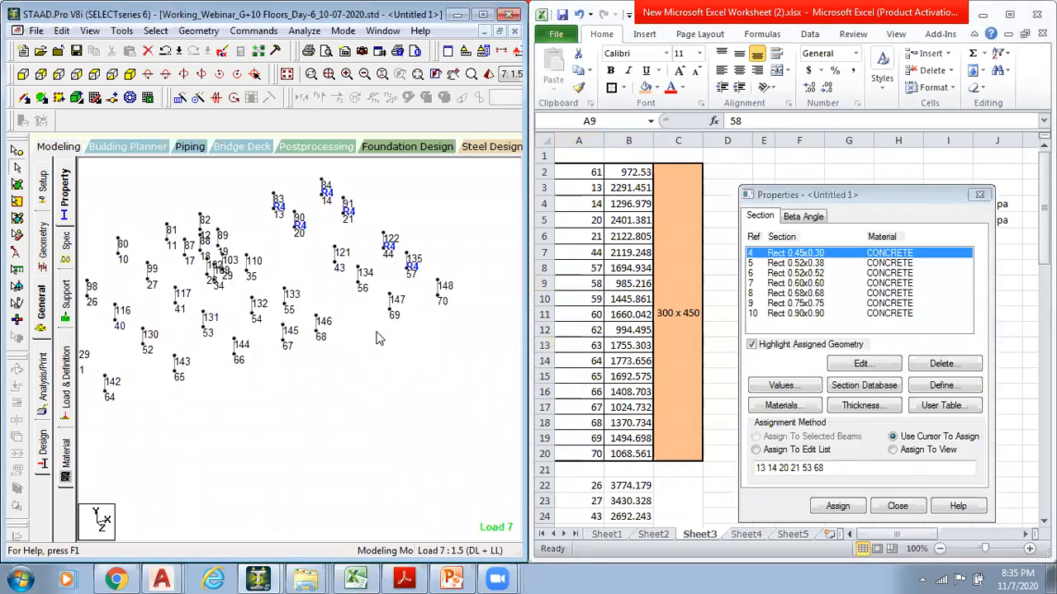
middle_drag(300, 385, 398, 357)
middle_drag(248, 368, 309, 345)
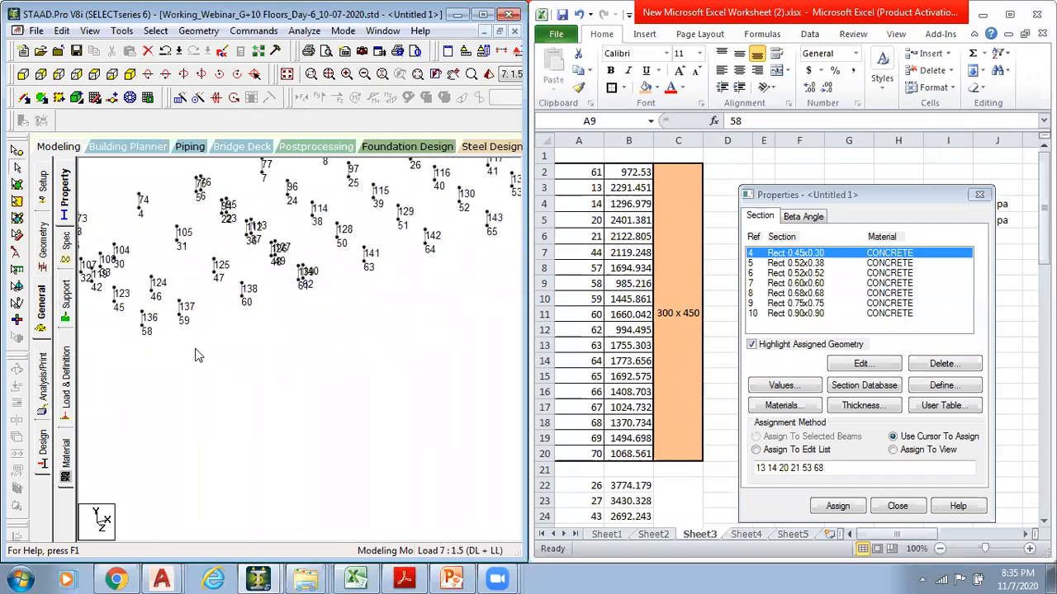
click(142, 320)
click(180, 309)
click(242, 291)
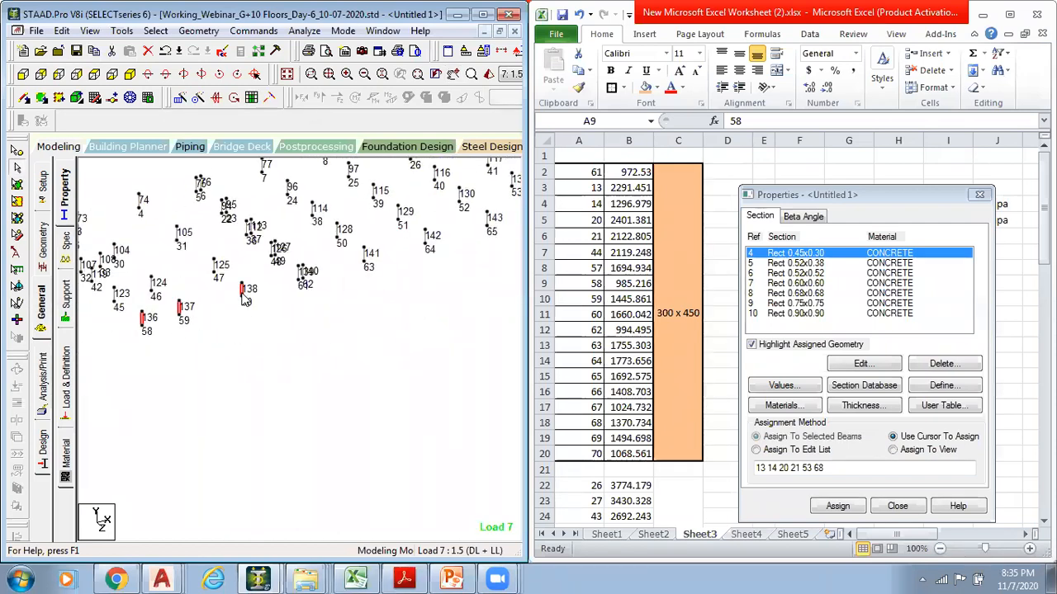
click(836, 506)
click(932, 396)
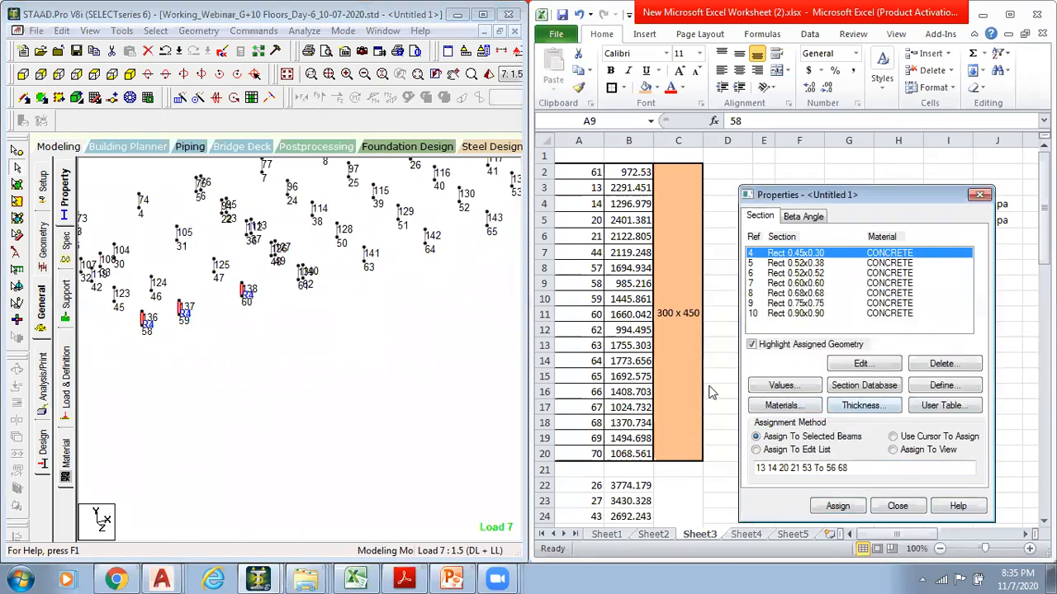
Select the front-row ground-level columns at nodes 61 to 70 and assign the Rect 0.45x0.30 section to them
click(613, 338)
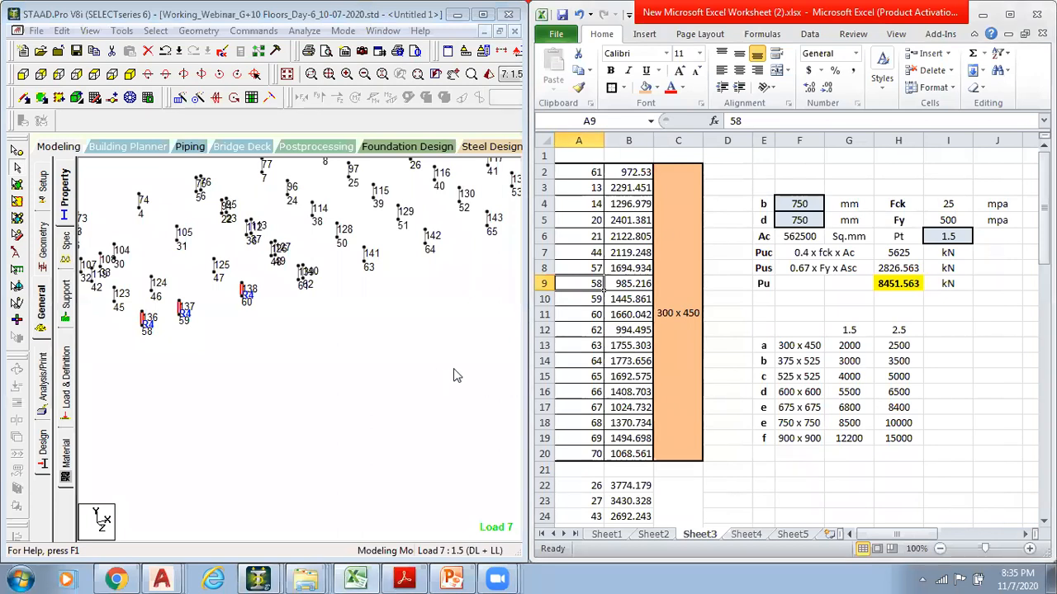
click(599, 316)
middle_drag(383, 377, 319, 432)
scroll(239, 410, up, 2)
scroll(234, 403, up, 2)
middle_drag(260, 367, 292, 442)
scroll(225, 421, down, 1)
drag(243, 362, 287, 413)
middle_drag(353, 403, 250, 410)
ctrl+drag(224, 349, 268, 407)
ctrl+drag(289, 327, 363, 375)
ctrl+drag(361, 319, 415, 357)
ctrl+drag(423, 295, 435, 324)
middle_drag(435, 324, 301, 366)
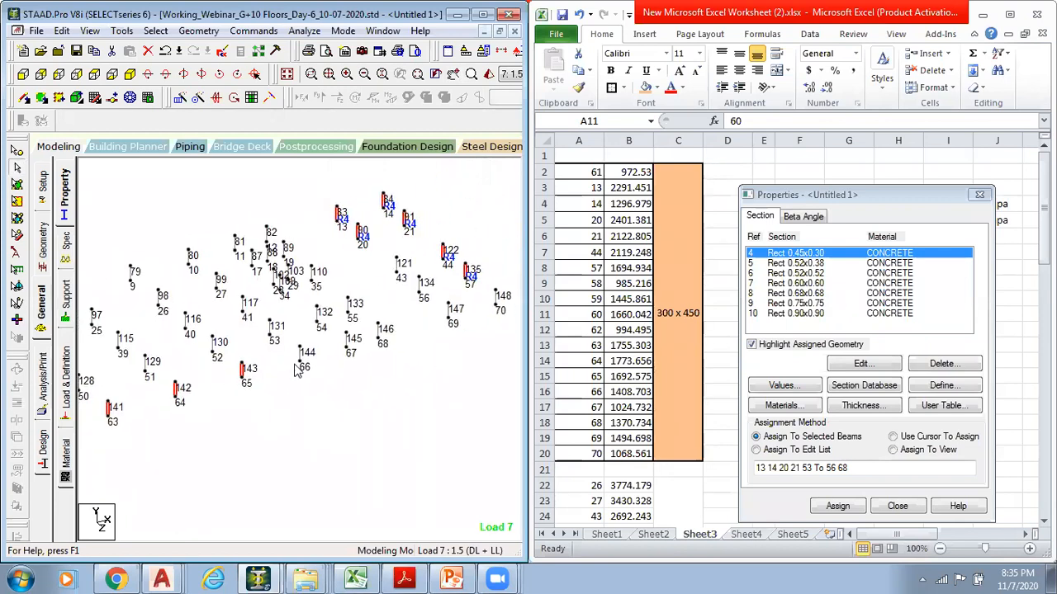
ctrl+click(346, 341)
ctrl+drag(391, 347, 392, 349)
ctrl+drag(439, 287, 459, 342)
mouse_move(462, 368)
middle_down()
mouse_move(456, 382)
mouse_move(348, 399)
mouse_move(452, 349)
middle_up()
ctrl+click(379, 328)
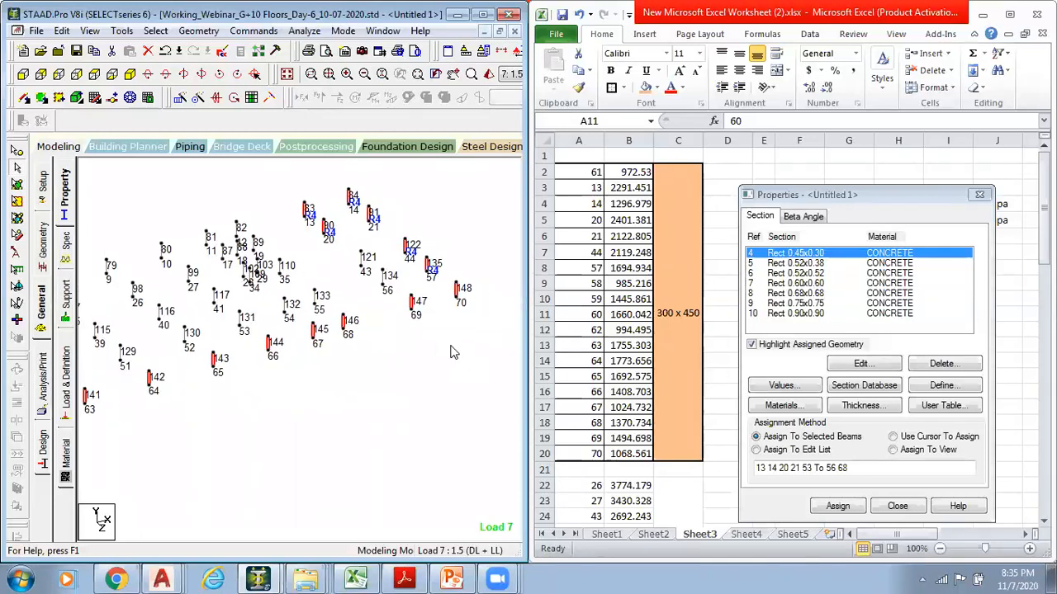
click(851, 504)
Assign the Rect 0.45x0.30 section to the two remaining end-bay columns at nodes 43 and 56
middle_drag(277, 435, 514, 387)
mouse_move(271, 405)
middle_down()
mouse_move(307, 390)
mouse_move(333, 415)
mouse_move(251, 423)
middle_up()
middle_drag(343, 417, 201, 462)
scroll(357, 326, up, 1)
middle_drag(369, 330, 317, 396)
scroll(340, 380, up, 1)
scroll(273, 337, up, 2)
drag(283, 304, 339, 378)
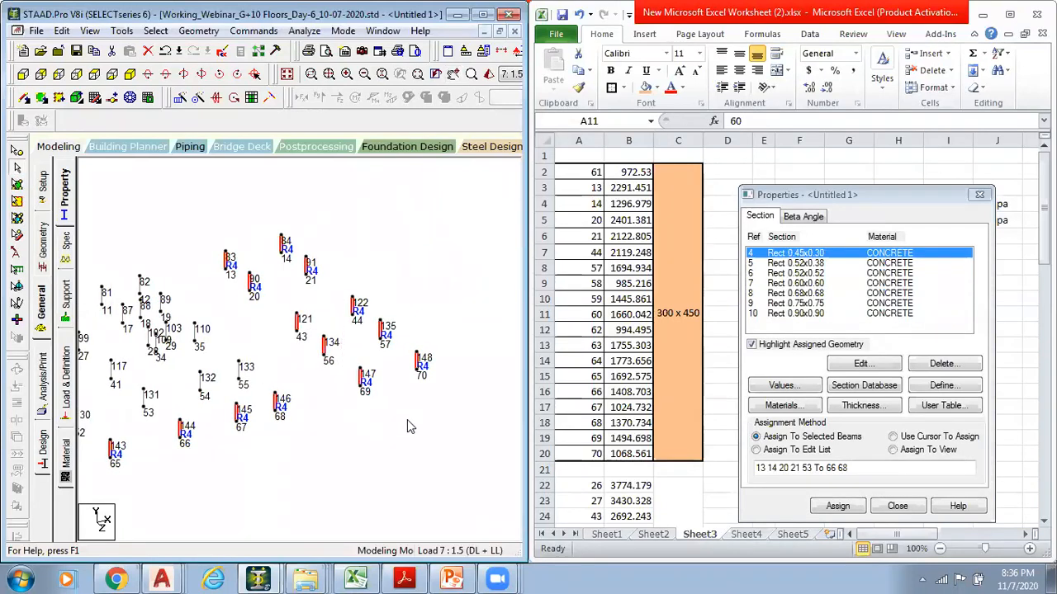
click(340, 406)
drag(281, 289, 337, 379)
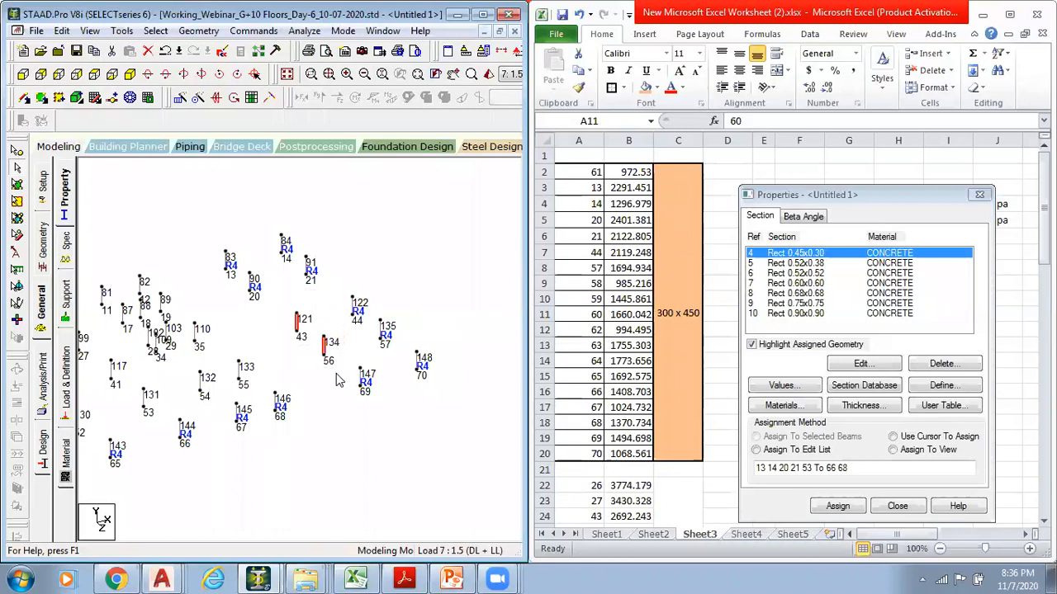
drag(282, 296, 348, 393)
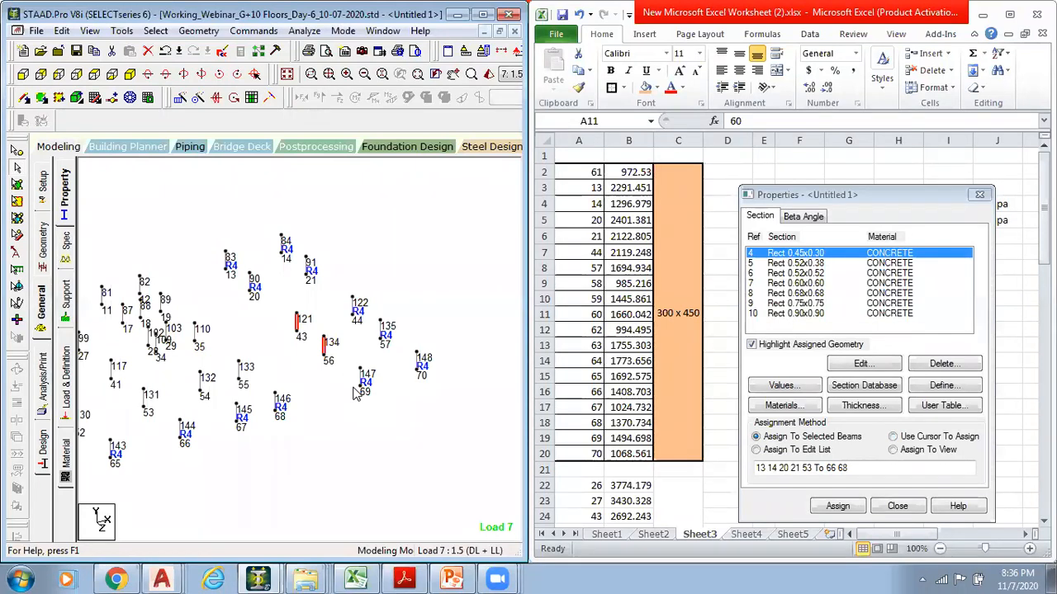
click(842, 512)
click(915, 400)
Display the whole structure in the maximized window, isolate the members parallel to Y, and show them in plan view
middle_drag(257, 473, 451, 406)
middle_drag(240, 456, 400, 399)
scroll(400, 398, down, 2)
middle_drag(165, 450, 135, 419)
middle_drag(293, 427, 87, 497)
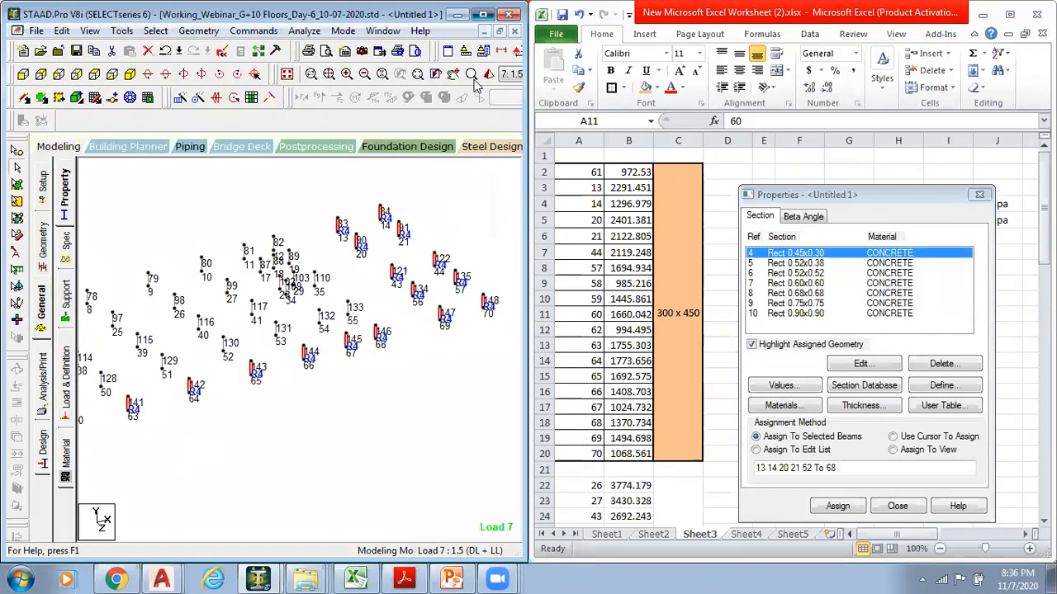
click(483, 14)
middle_drag(518, 344, 301, 273)
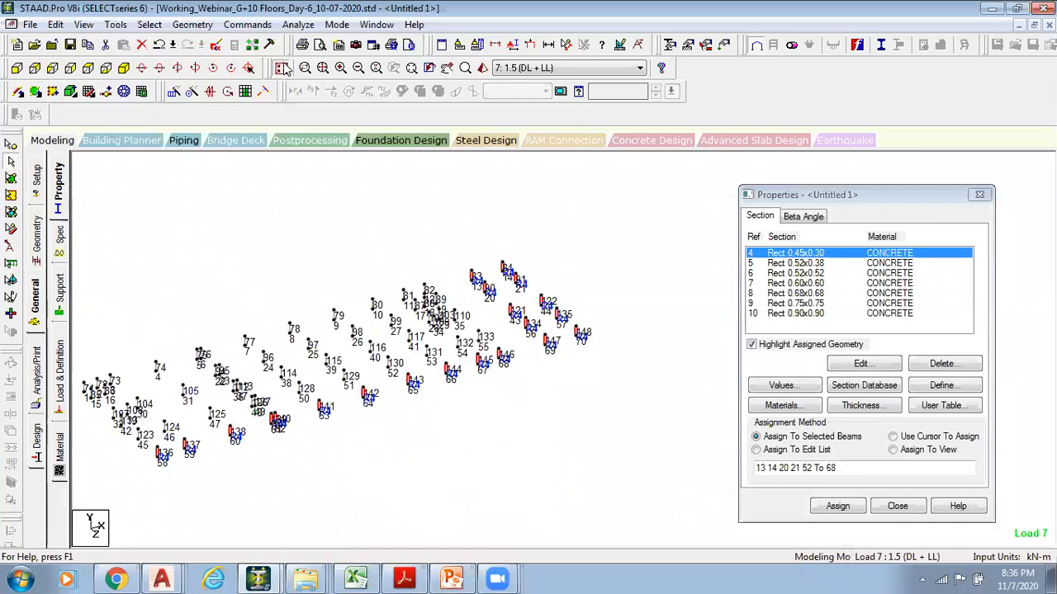
click(282, 70)
click(149, 24)
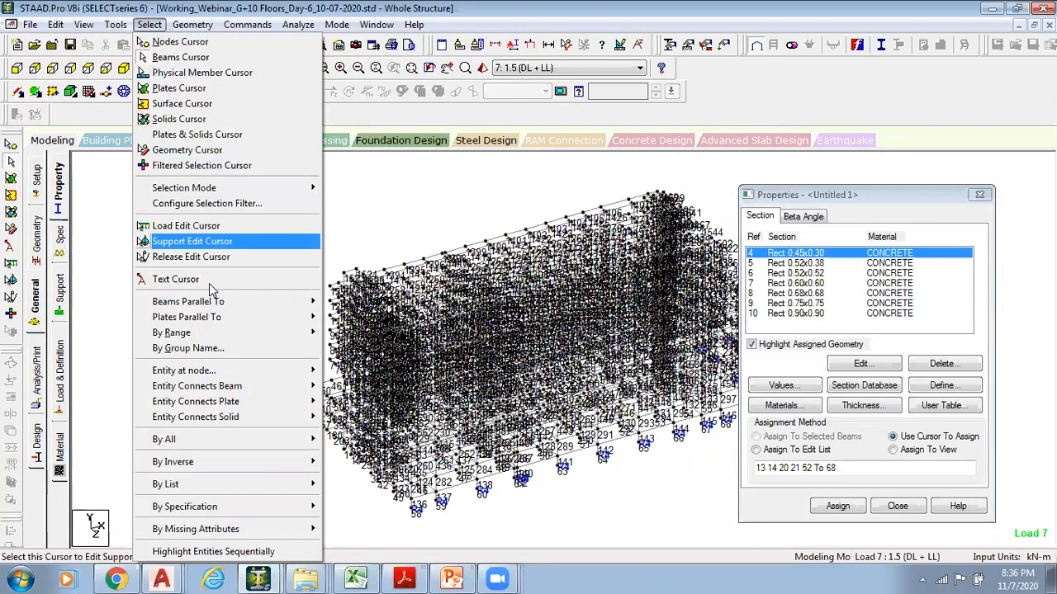
mouse_move(212, 304)
click(342, 317)
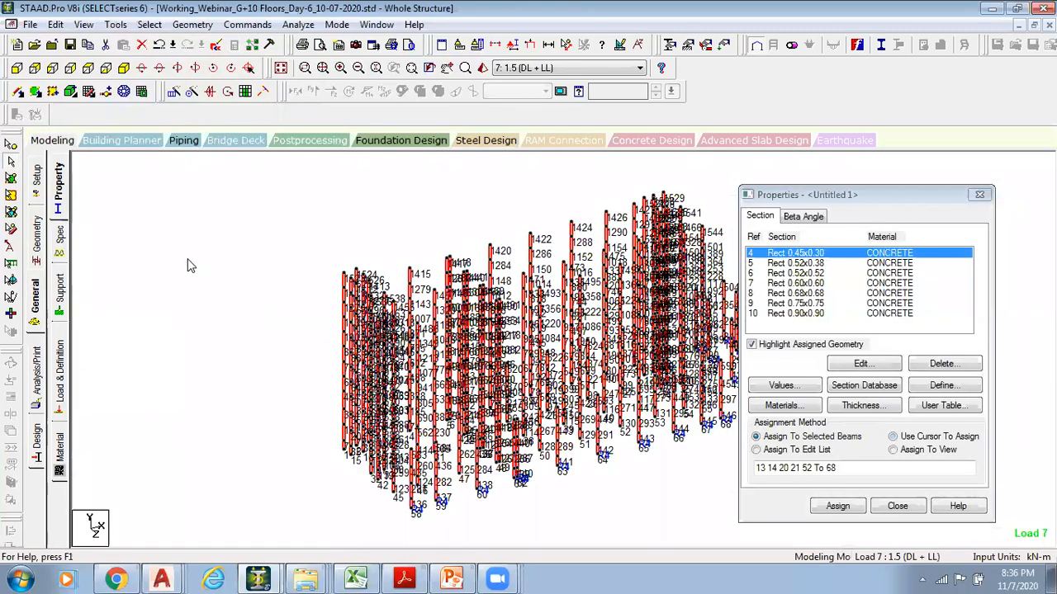
click(102, 69)
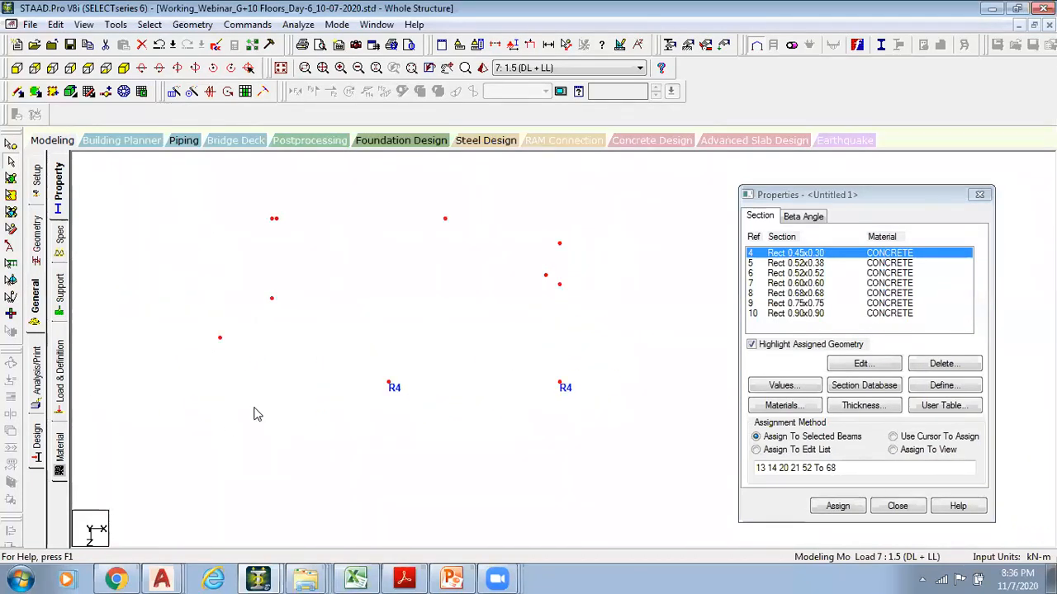
Select the column lines marked R4 along the plan's front row and end bay, and assign Rect 0.45x0.30 through all their storeys
drag(132, 356, 658, 399)
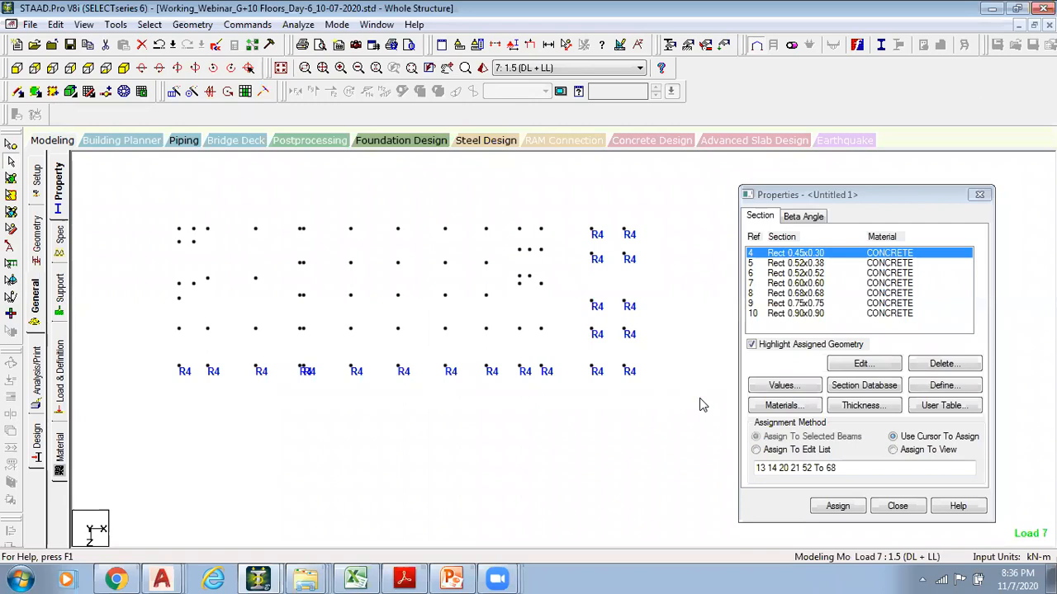
drag(573, 185, 685, 453)
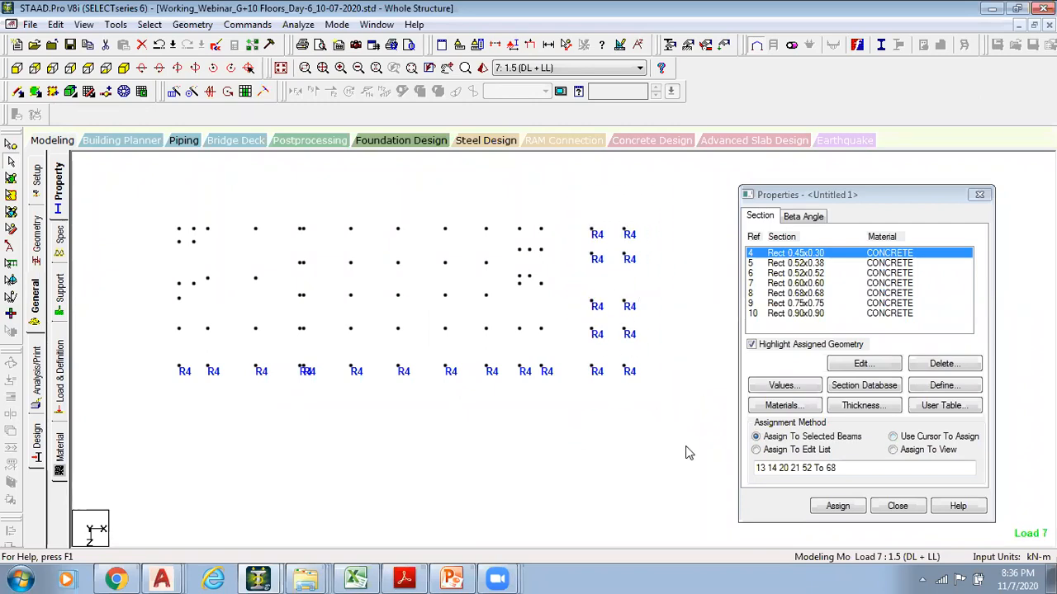
click(821, 501)
key(Return)
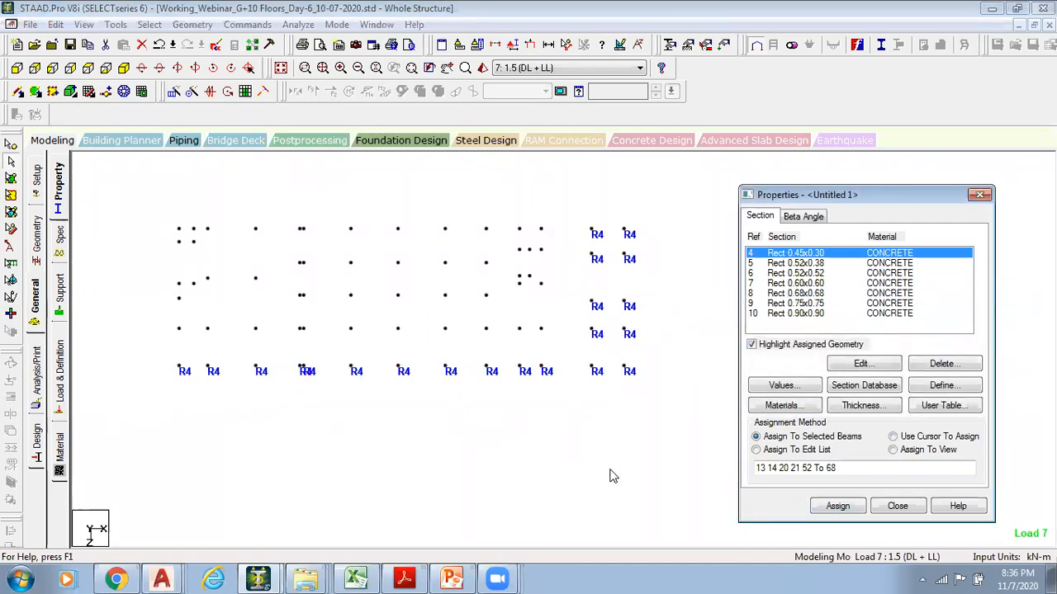
Examine the R4 labels on the column storeys in isometric view, and restore the STAAD.Pro window beside the Excel workbook
click(124, 68)
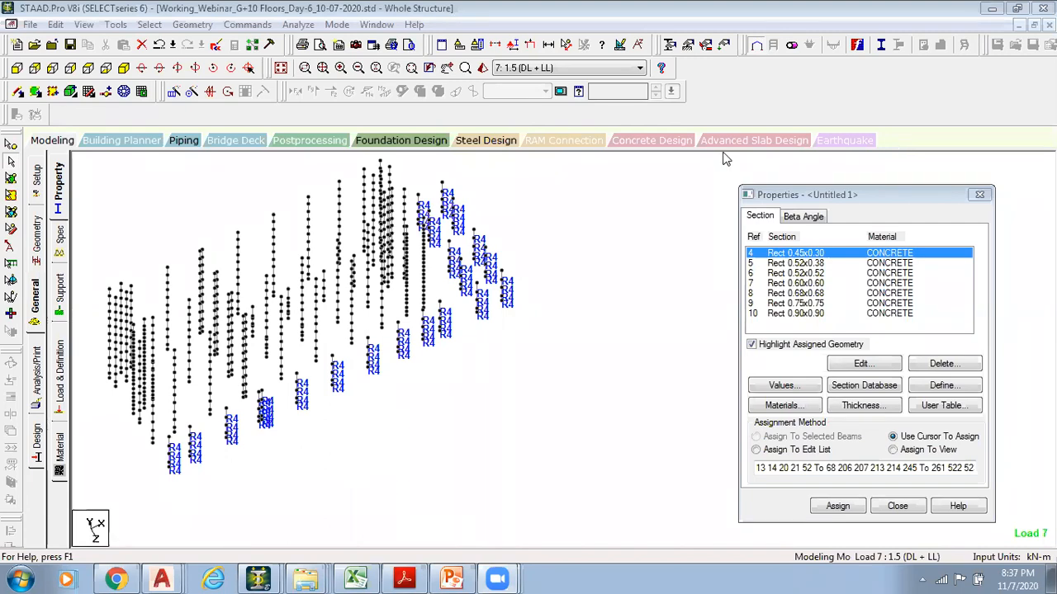
scroll(300, 408, up, 4)
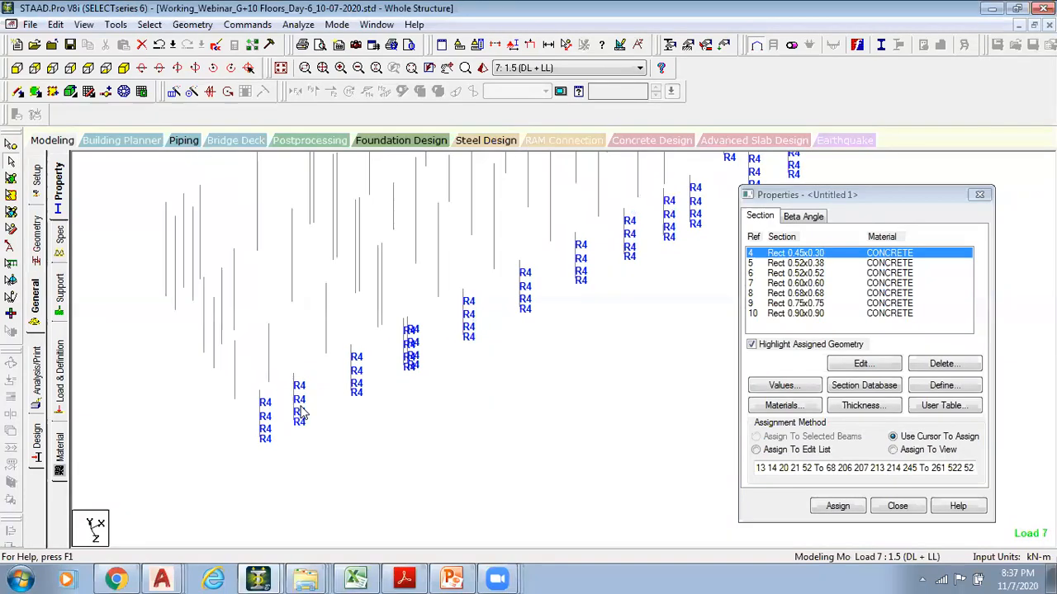
middle_drag(337, 418, 187, 496)
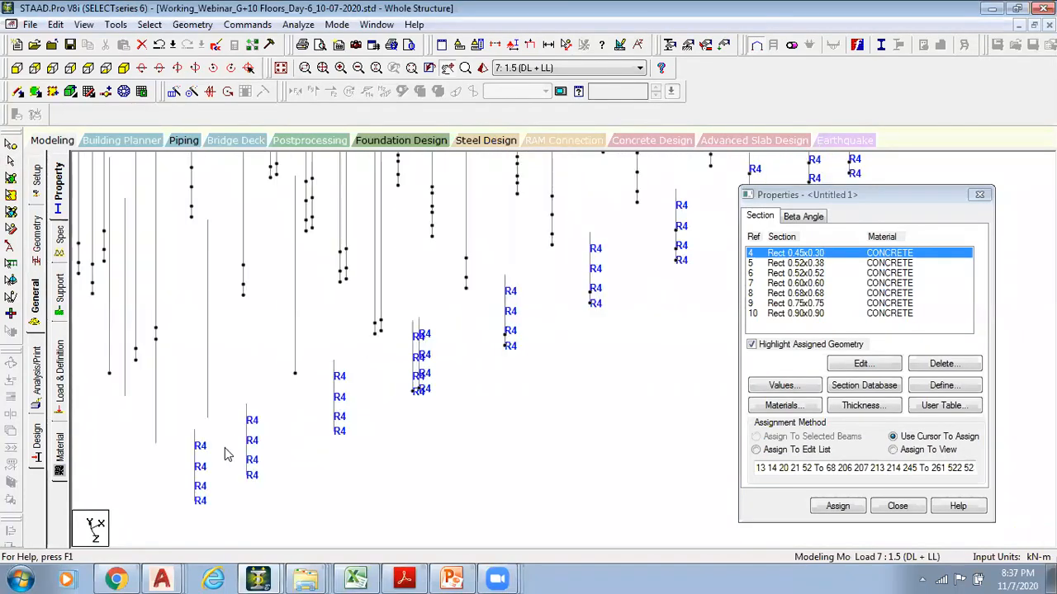
middle_drag(477, 400, 275, 440)
middle_drag(493, 350, 204, 459)
scroll(423, 404, down, 1)
middle_drag(452, 333, 484, 377)
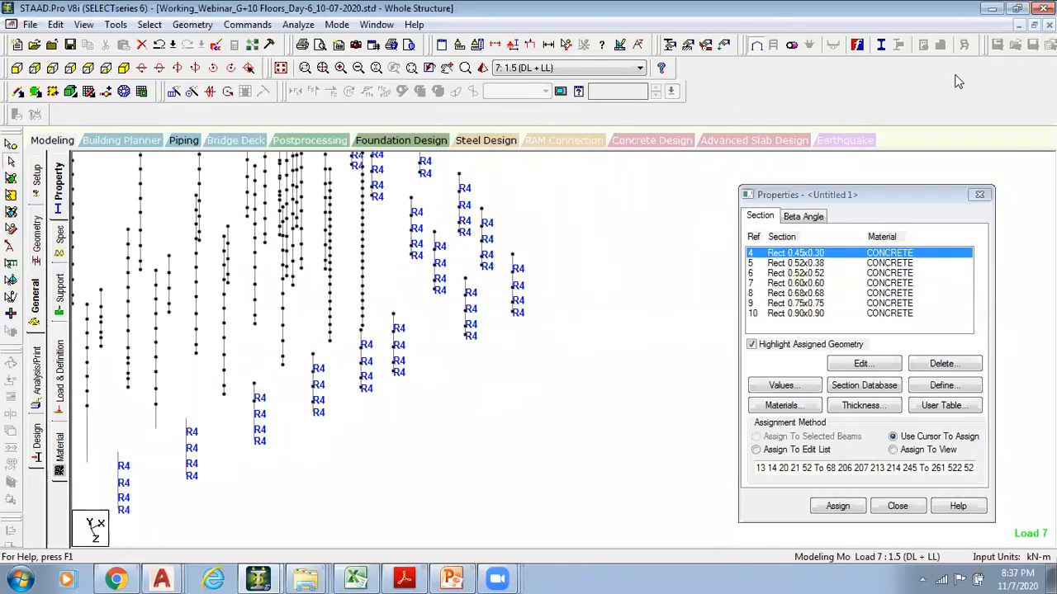
middle_drag(419, 369, 592, 377)
scroll(549, 364, down, 2)
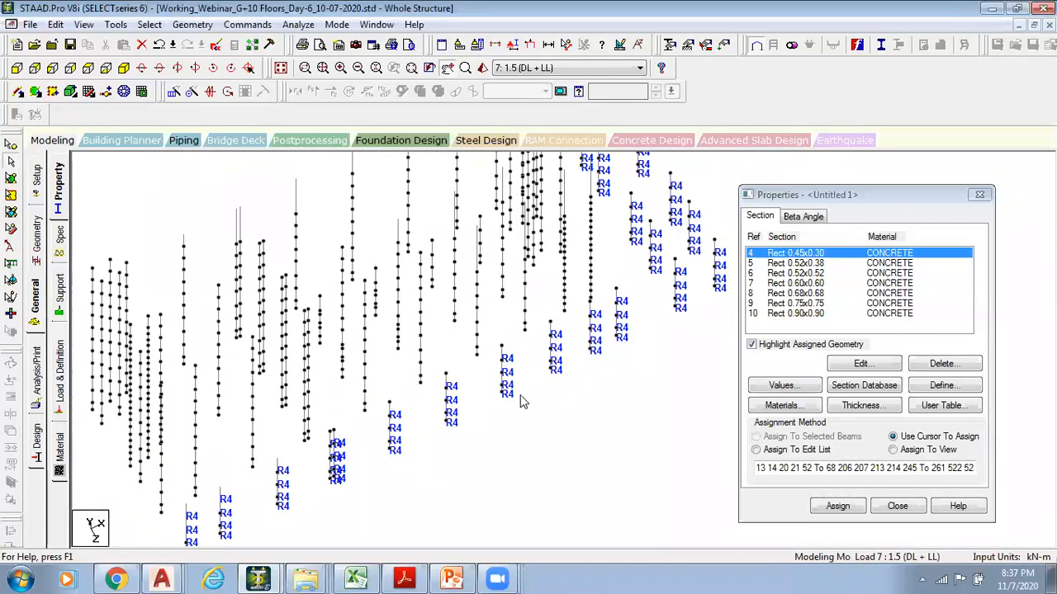
drag(381, 4, 1, 17)
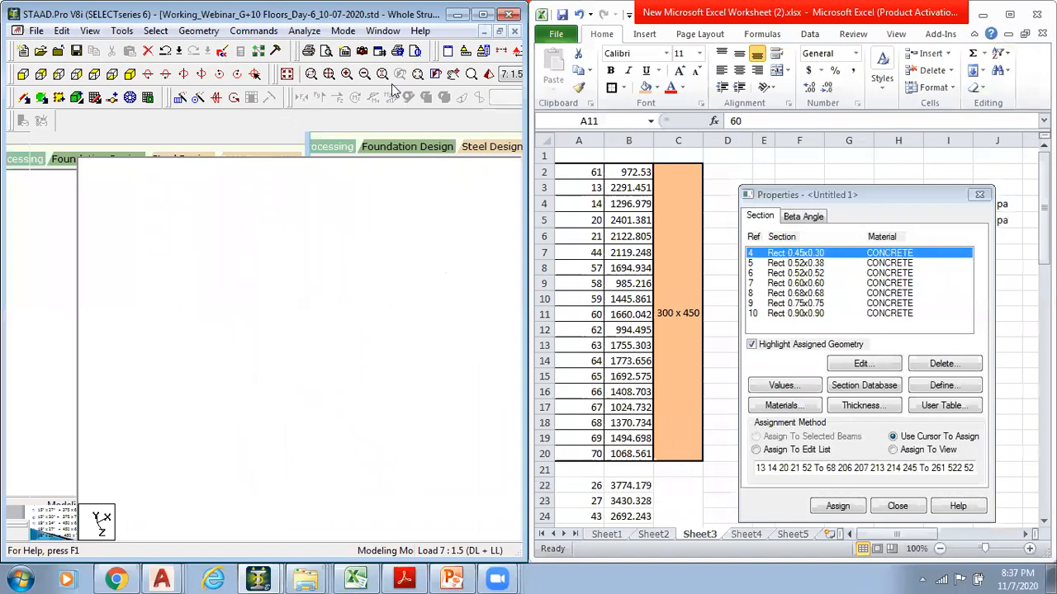
Review the Excel group of nodes 26, 27, 43 and 56 beside its 375 x 525 size entry
click(728, 299)
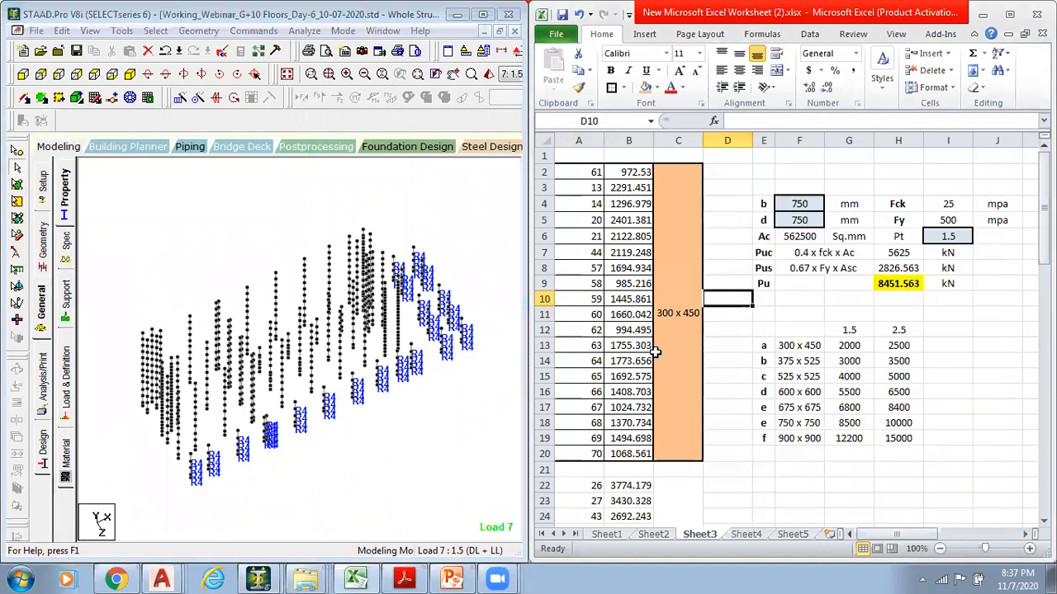
scroll(654, 353, down, 3)
scroll(666, 342, up, 2)
scroll(688, 342, down, 1)
click(648, 391)
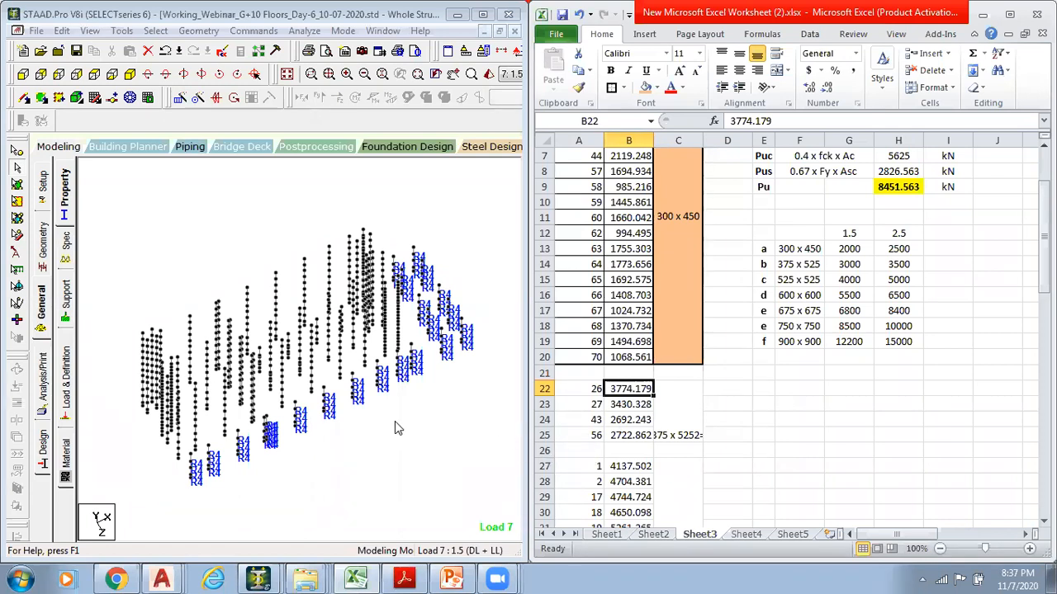
click(382, 403)
middle_drag(442, 399, 362, 388)
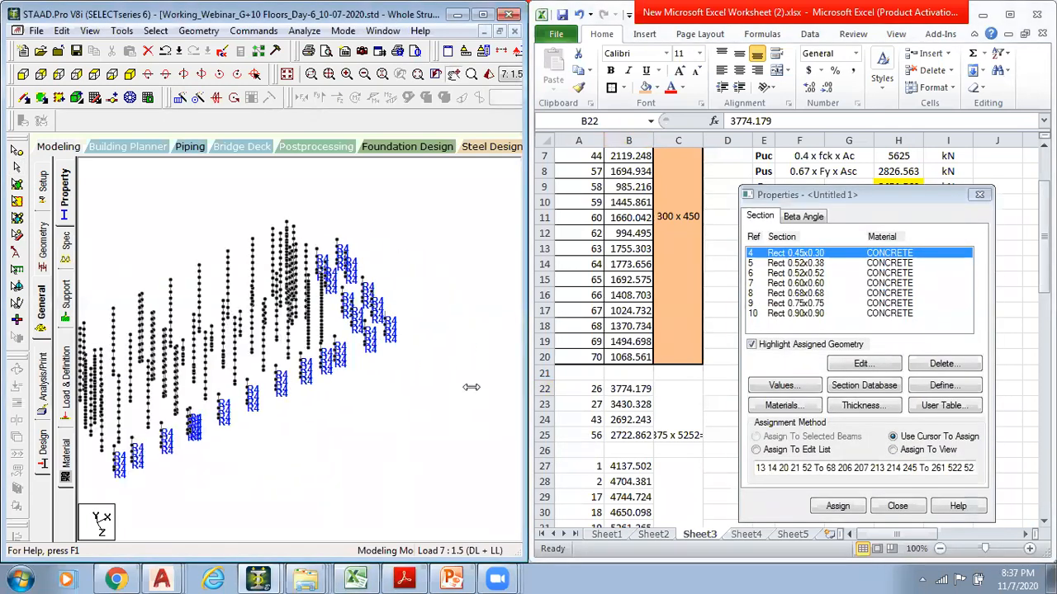
click(620, 393)
click(584, 404)
click(596, 421)
Look for the columns of nodes 26, 27, 43 and 56 in the model with the node numbers displayed
click(382, 319)
scroll(289, 334, up, 3)
scroll(290, 335, up, 3)
middle_drag(293, 336, 203, 385)
mouse_move(333, 361)
middle_down()
mouse_move(237, 375)
mouse_move(204, 397)
middle_up()
scroll(301, 393, up, 1)
middle_drag(246, 353, 317, 382)
middle_drag(289, 289, 326, 366)
mouse_move(359, 319)
middle_down()
mouse_move(344, 323)
mouse_move(369, 283)
middle_up()
scroll(369, 283, down, 1)
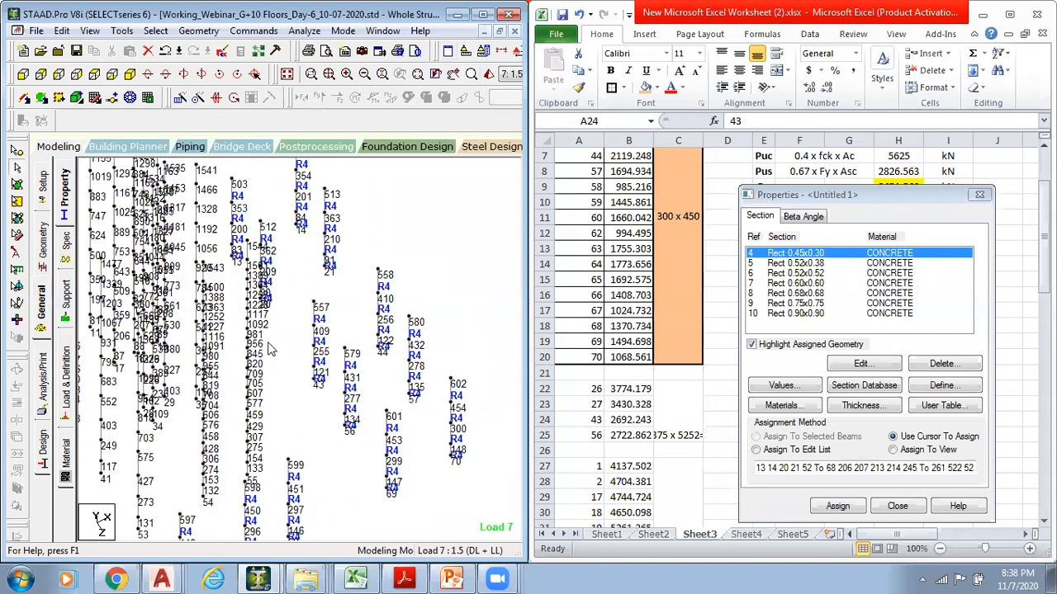
scroll(272, 355, up, 2)
scroll(314, 385, down, 1)
middle_drag(401, 433, 336, 423)
click(573, 415)
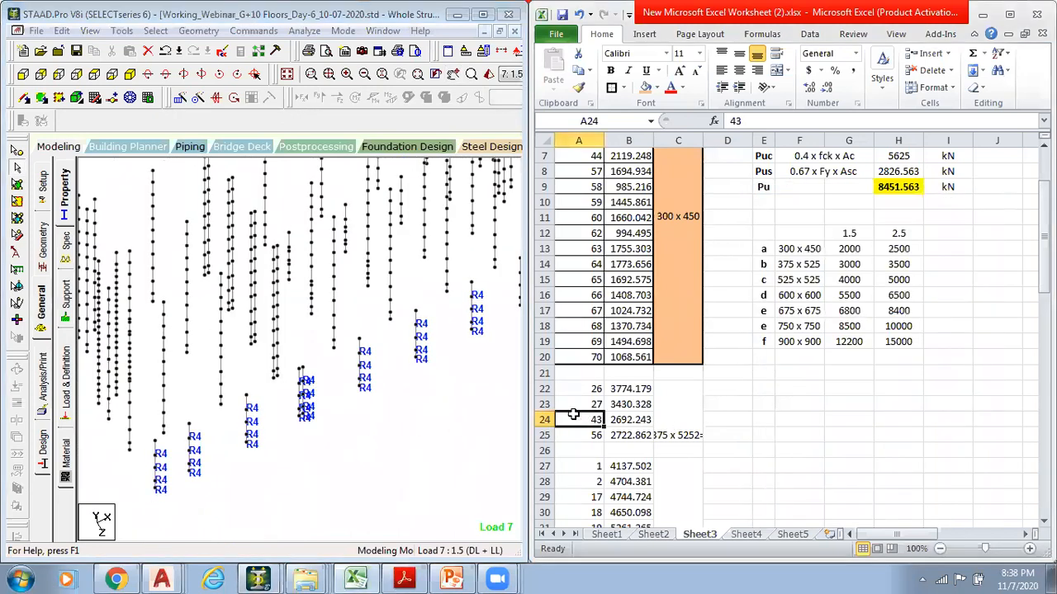
click(378, 434)
scroll(378, 434, down, 1)
click(596, 403)
click(417, 453)
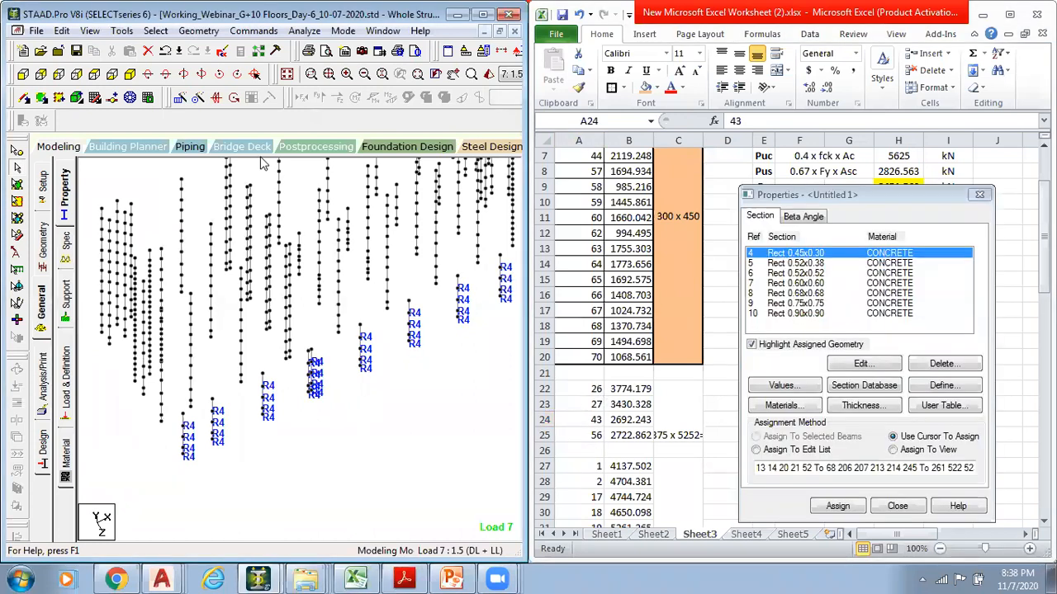
Select nodes 26, 27, 43 and 56 by typed list
click(155, 30)
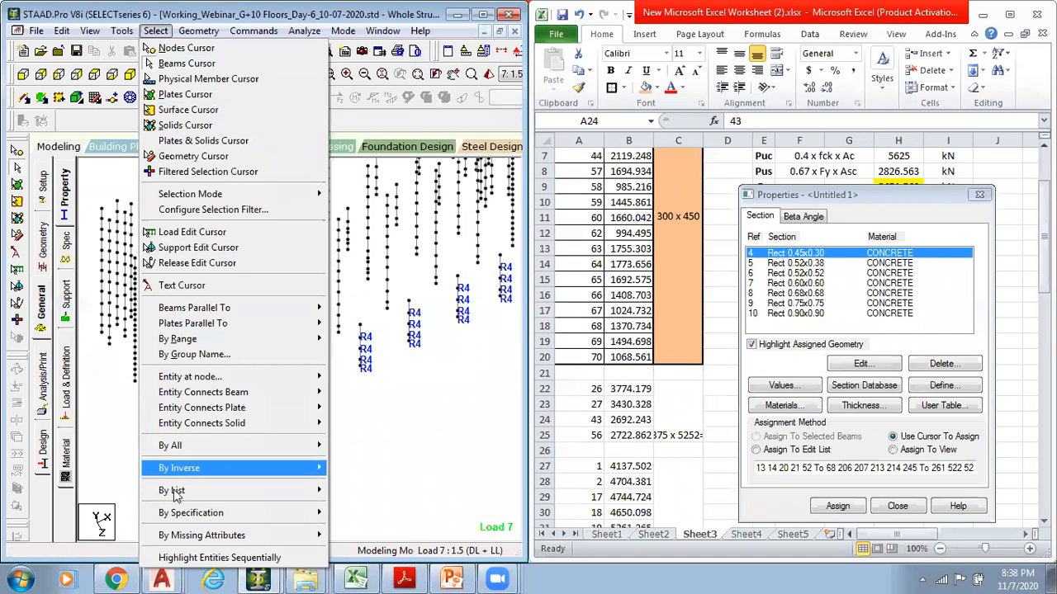
mouse_move(215, 493)
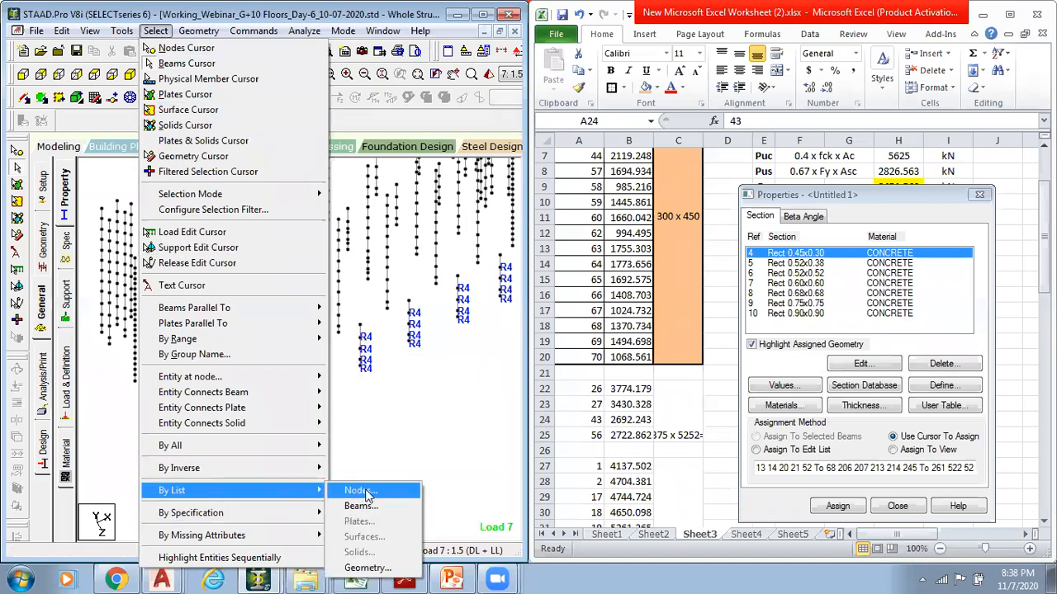
click(360, 492)
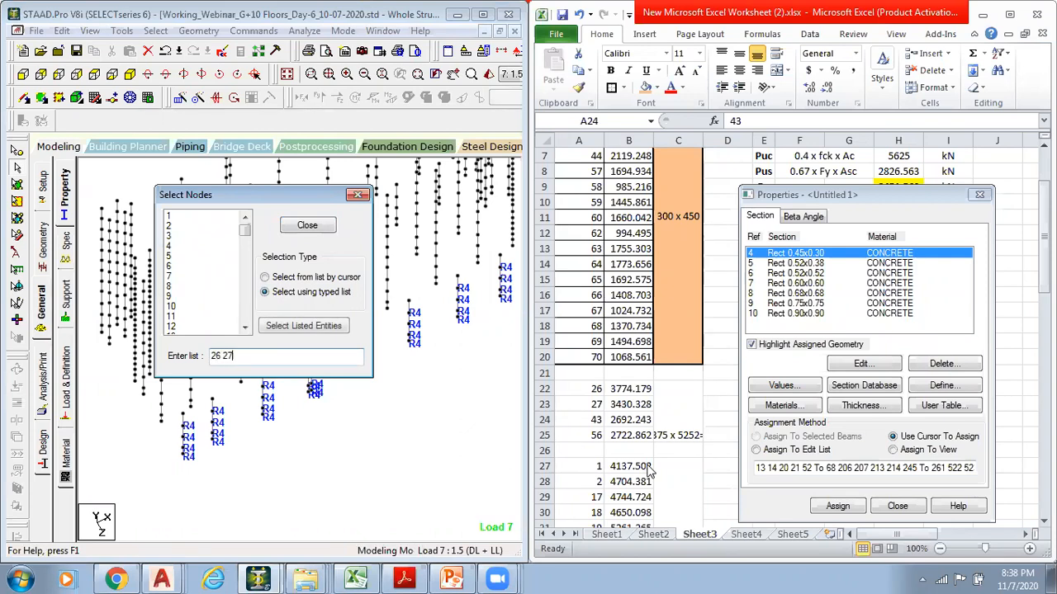
text(26 27 43 56)
click(297, 328)
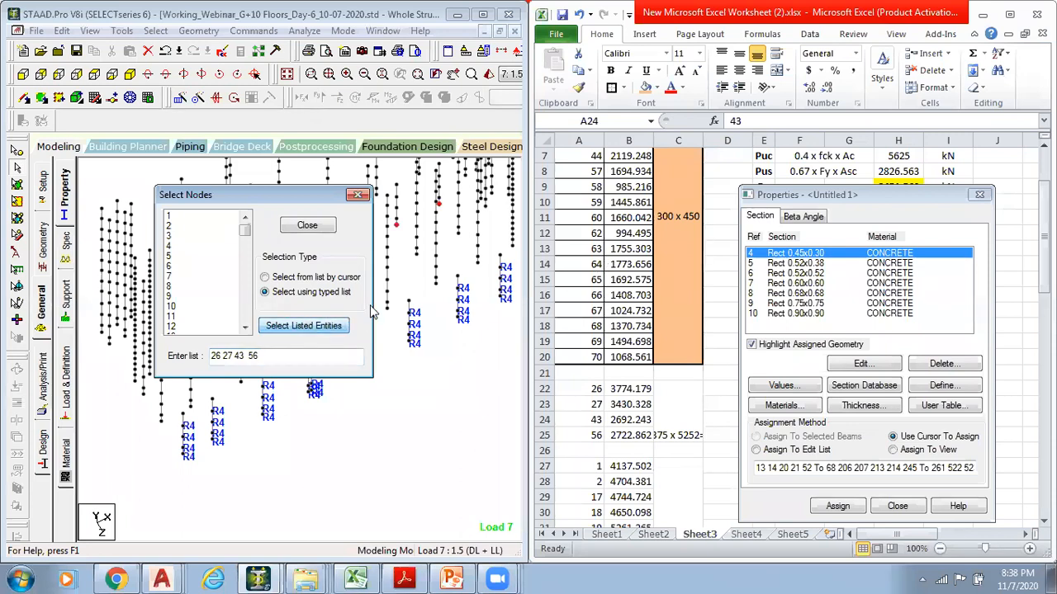
click(311, 226)
Examine the column lines at the highlighted nodes from a steeper view and compare them with the Excel group
middle_drag(427, 253, 323, 361)
middle_drag(396, 362, 307, 362)
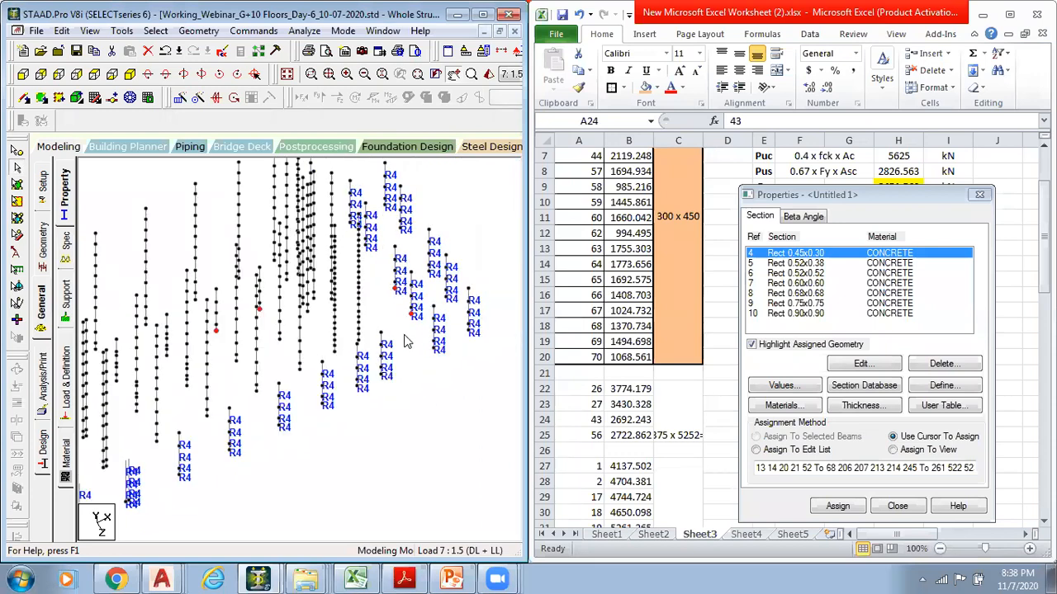
key(Down)
key(Down)
scroll(216, 321, up, 2)
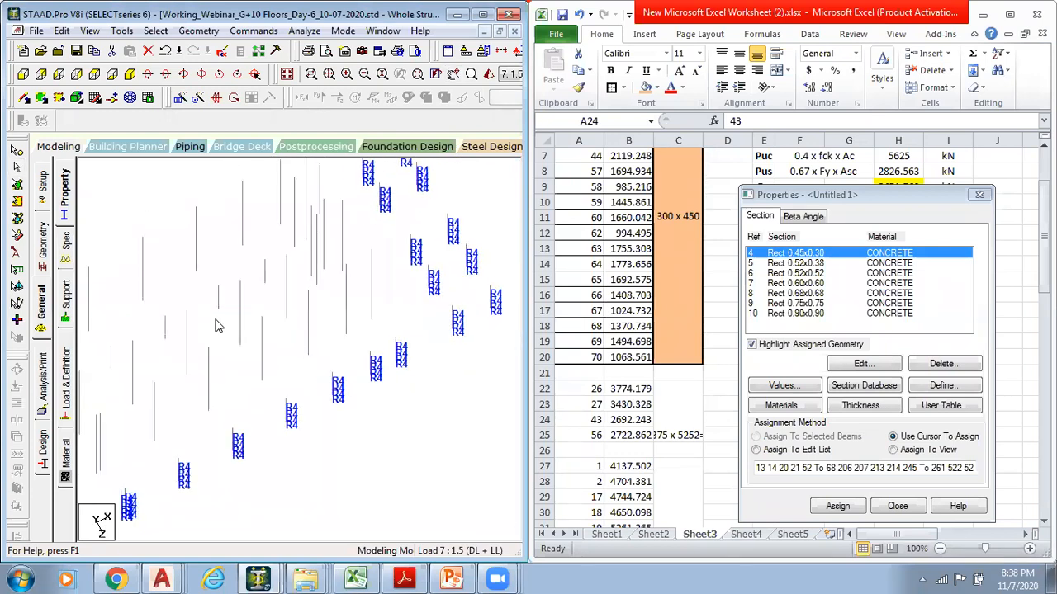
scroll(218, 321, up, 3)
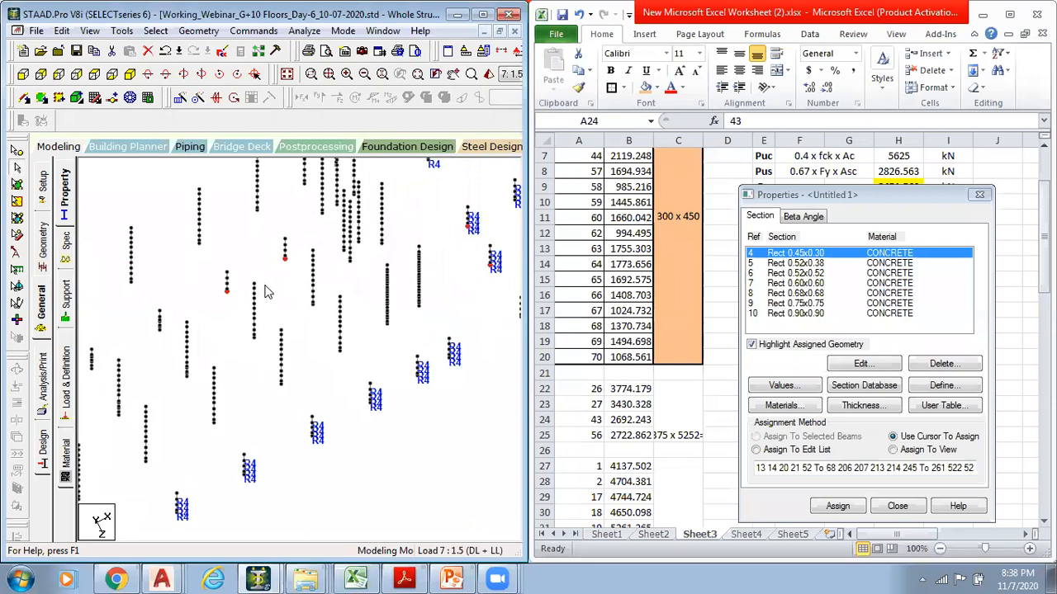
middle_drag(213, 321, 273, 305)
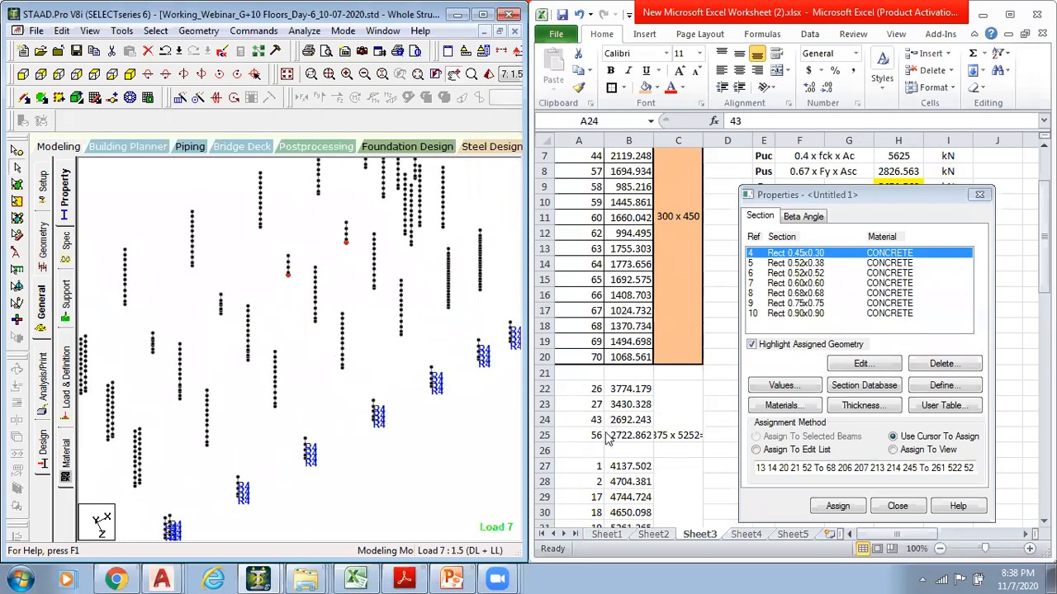
click(700, 393)
click(726, 410)
click(596, 419)
text(43)
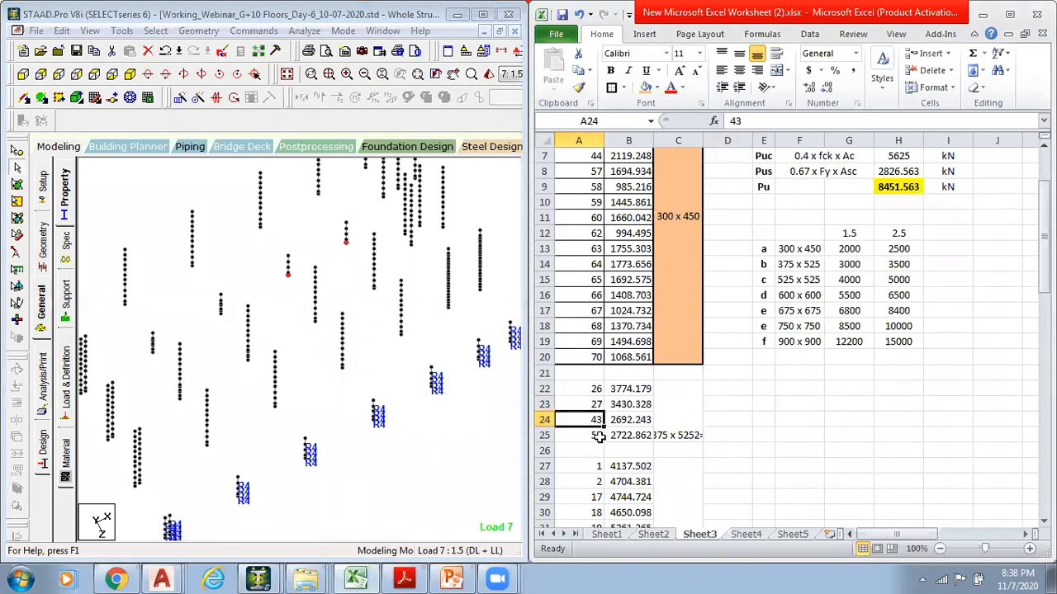
click(301, 318)
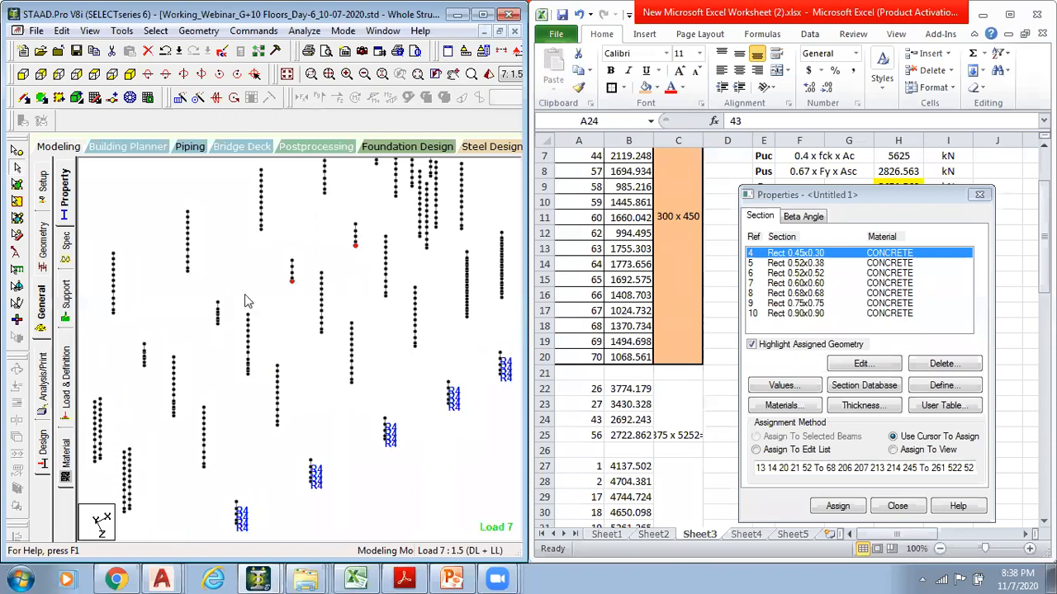
scroll(278, 314, down, 2)
scroll(212, 352, up, 5)
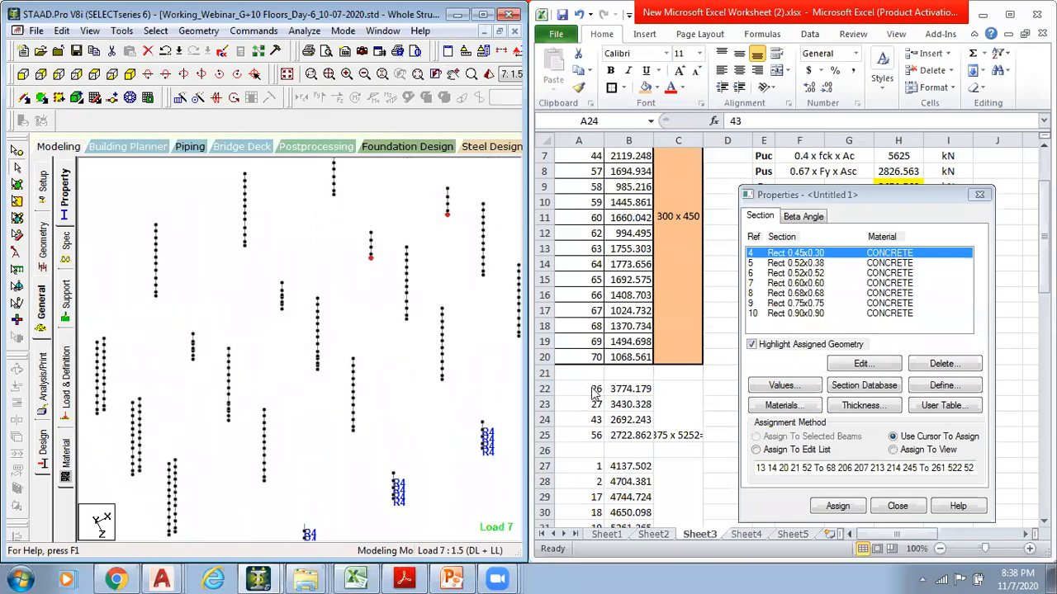
Select the two short column lines at the highlighted interior nodes and the two matching ones in their row, and assign Rect 0.52x0.38
click(790, 264)
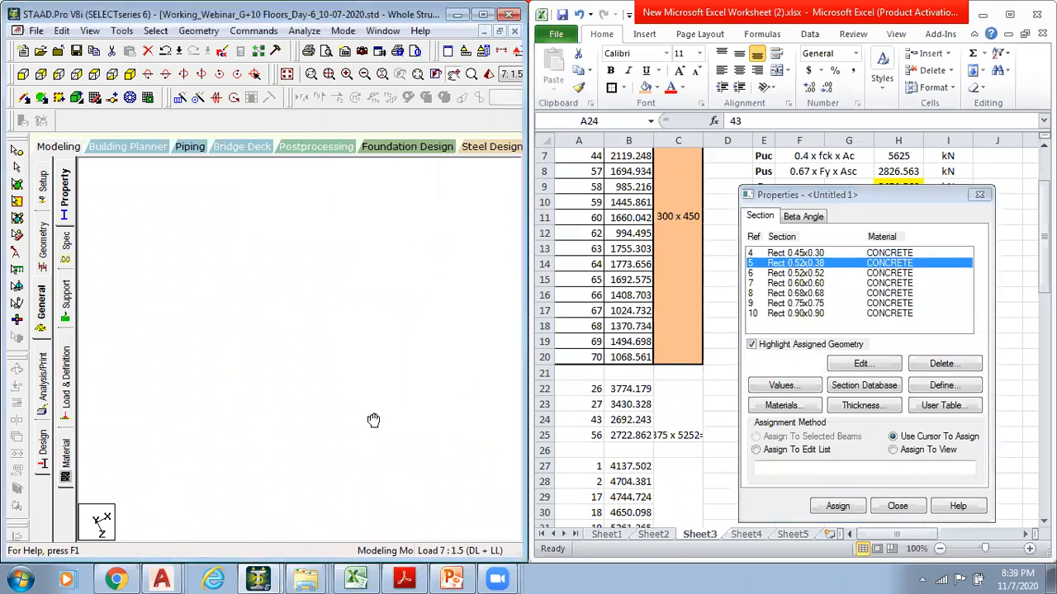
middle_drag(284, 328, 346, 311)
drag(335, 232, 364, 318)
ctrl+drag(417, 188, 441, 267)
ctrl+drag(250, 269, 287, 363)
ctrl+drag(165, 321, 195, 408)
scroll(347, 381, down, 1)
middle_drag(347, 381, 314, 401)
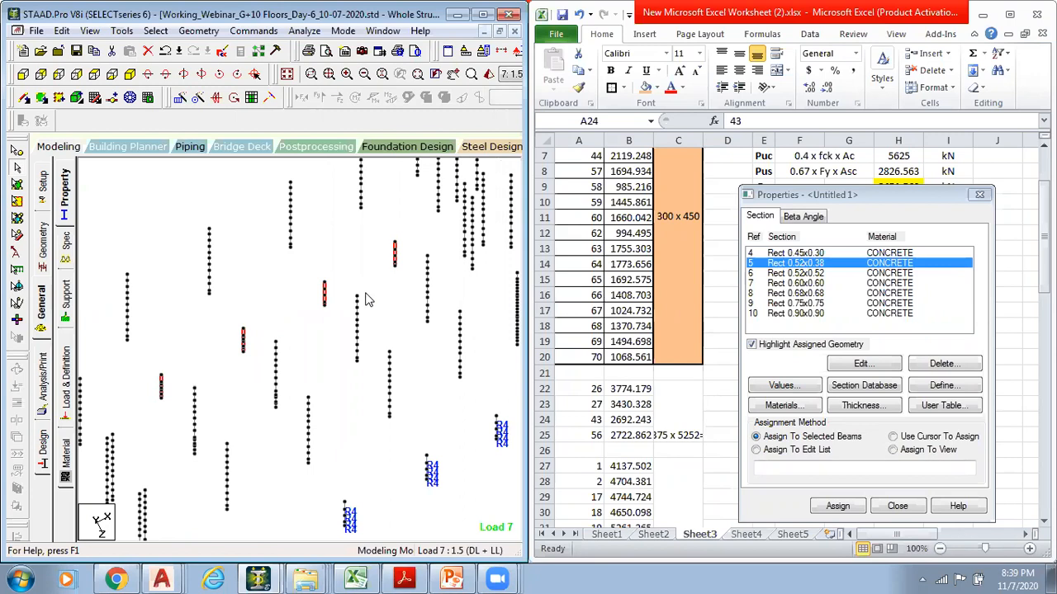
click(837, 506)
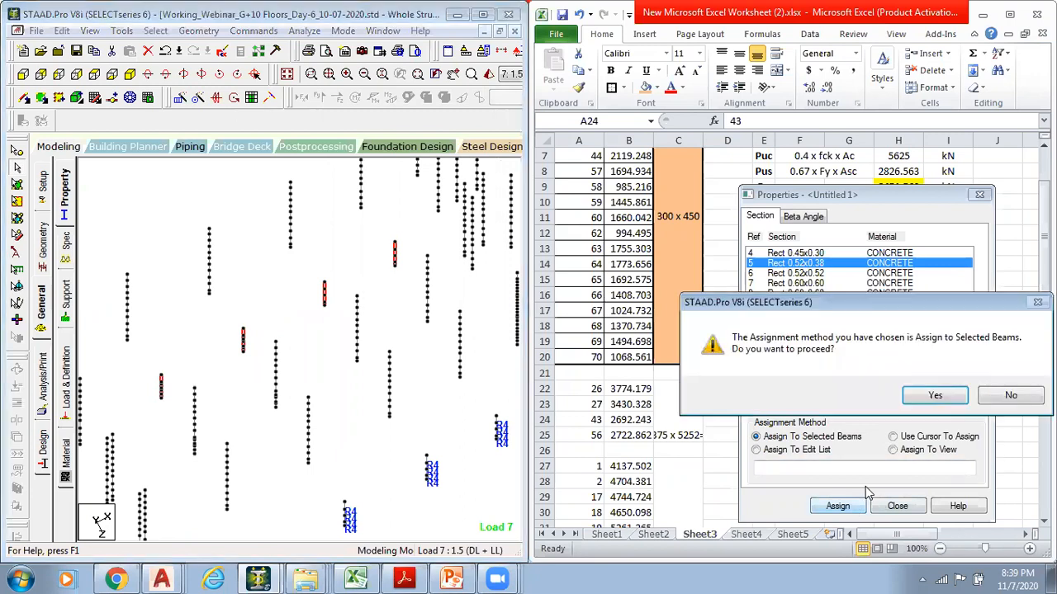
click(931, 403)
middle_drag(429, 418, 377, 404)
scroll(250, 398, down, 2)
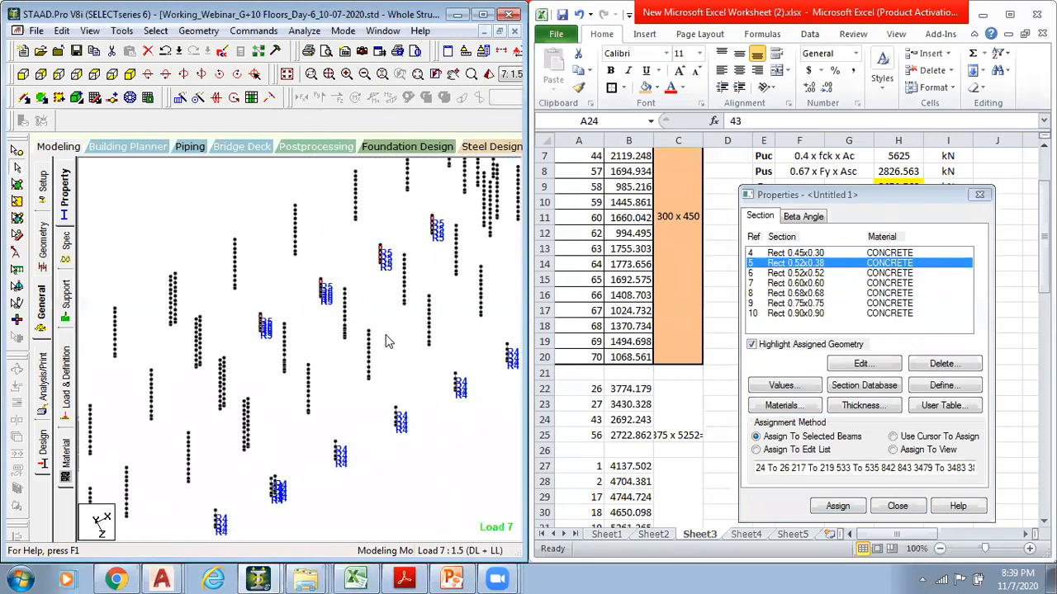
Copy the node numbers of the next Excel group in cells A27:A37
click(706, 404)
scroll(707, 403, down, 2)
scroll(707, 403, down, 3)
key(Down)
key(Down)
key(Down)
key(Down)
key(Down)
click(742, 329)
drag(587, 234, 587, 388)
key(ctrl+c)
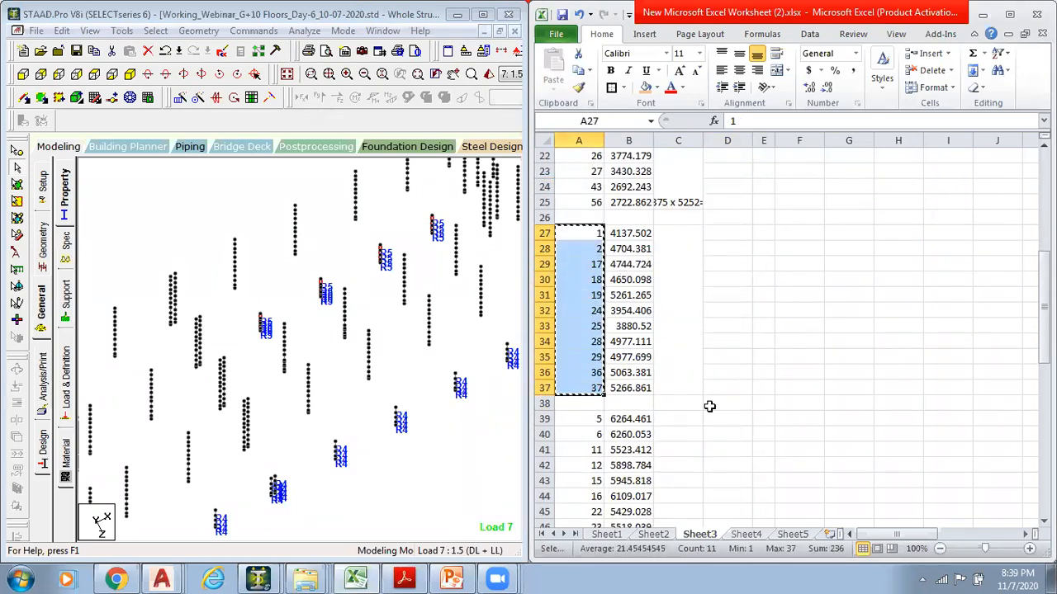
Try to paste the copied numbers into the typed node selection list, and cancel the Excel copy of A27:A37
click(155, 31)
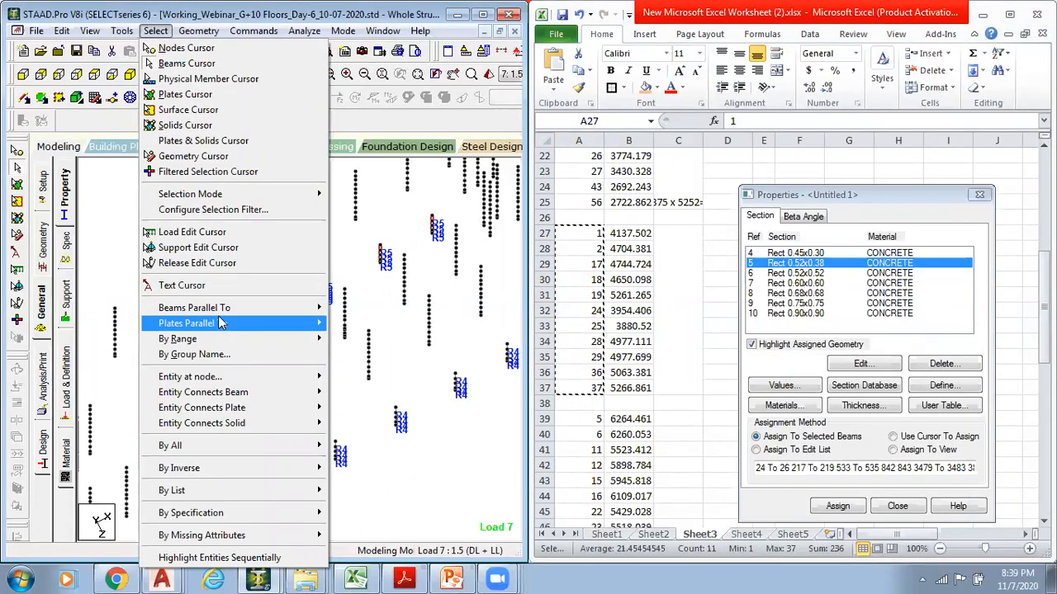
mouse_move(237, 500)
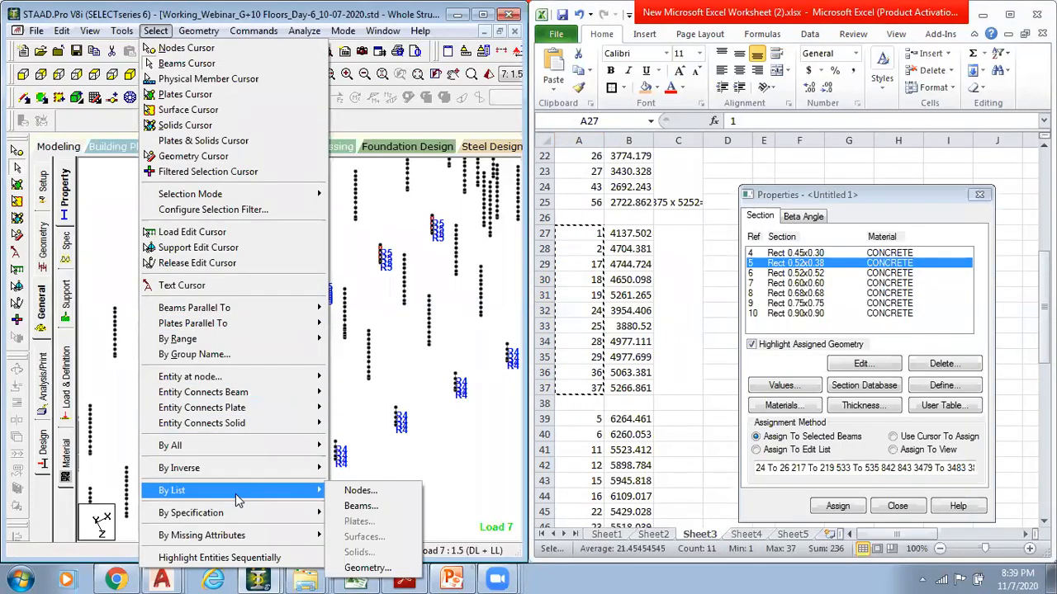
click(369, 492)
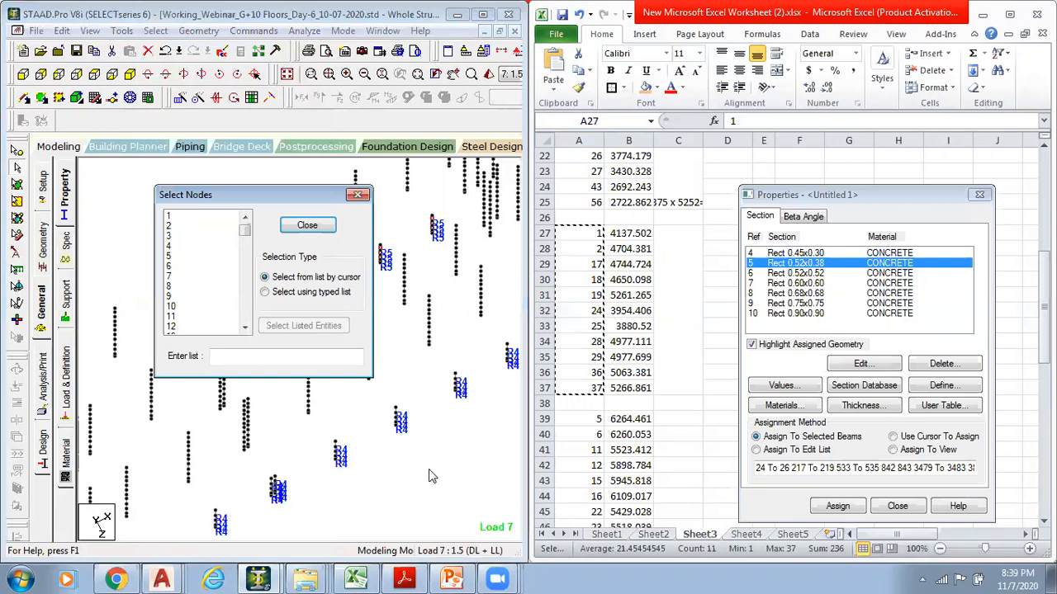
click(278, 355)
drag(224, 353, 204, 356)
click(663, 298)
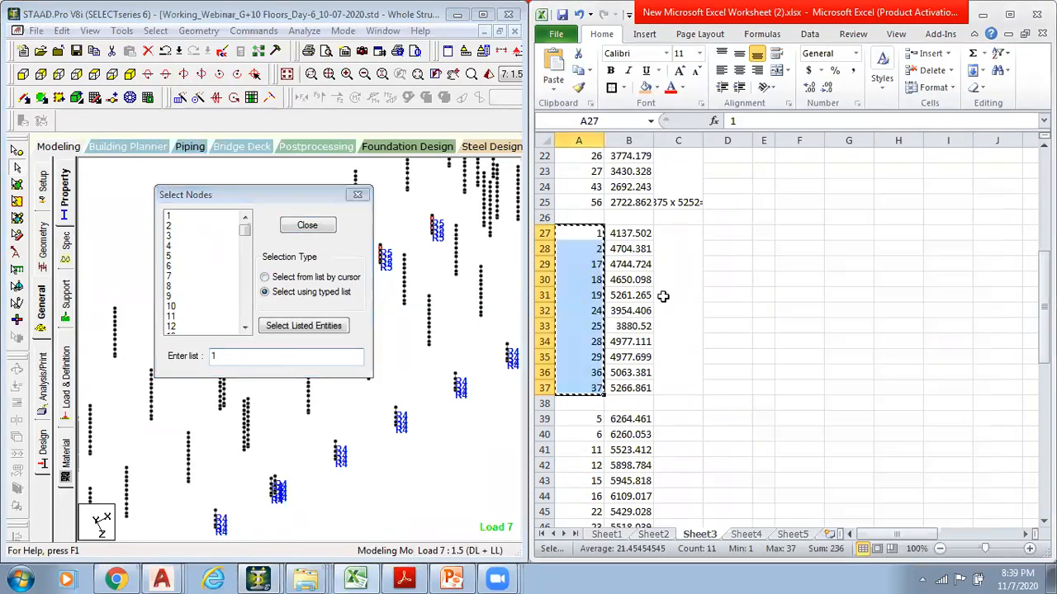
key(Escape)
click(723, 327)
drag(593, 234, 583, 393)
Select nodes 1, 2, 17, 18, 19, 24, 25, 28, 29, 36 and 37 by typed list, and copy the list text
click(294, 356)
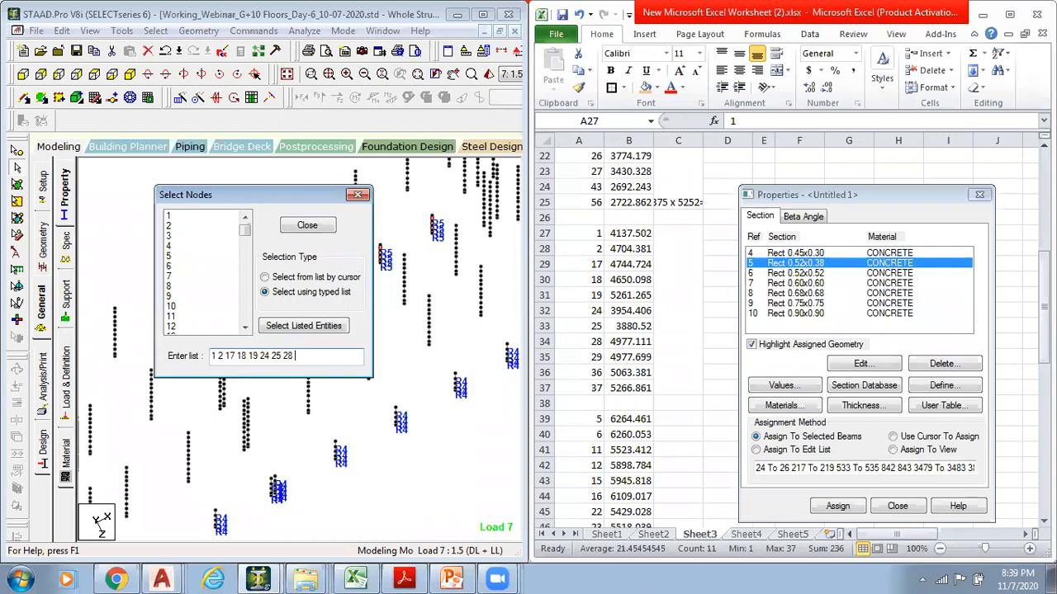
text(37)
key(shift+Home)
key(ctrl+c)
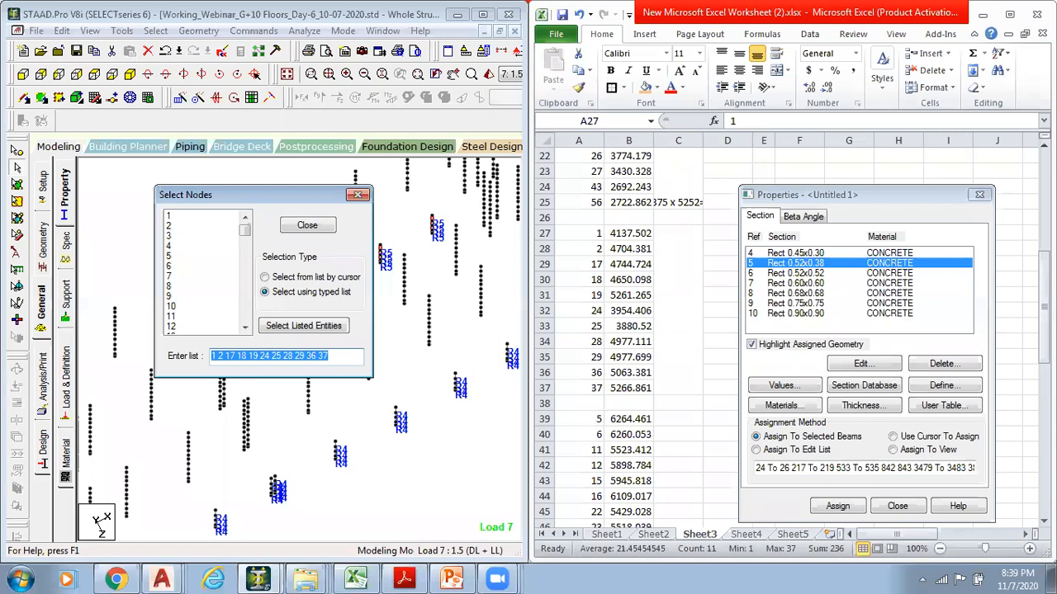
click(305, 327)
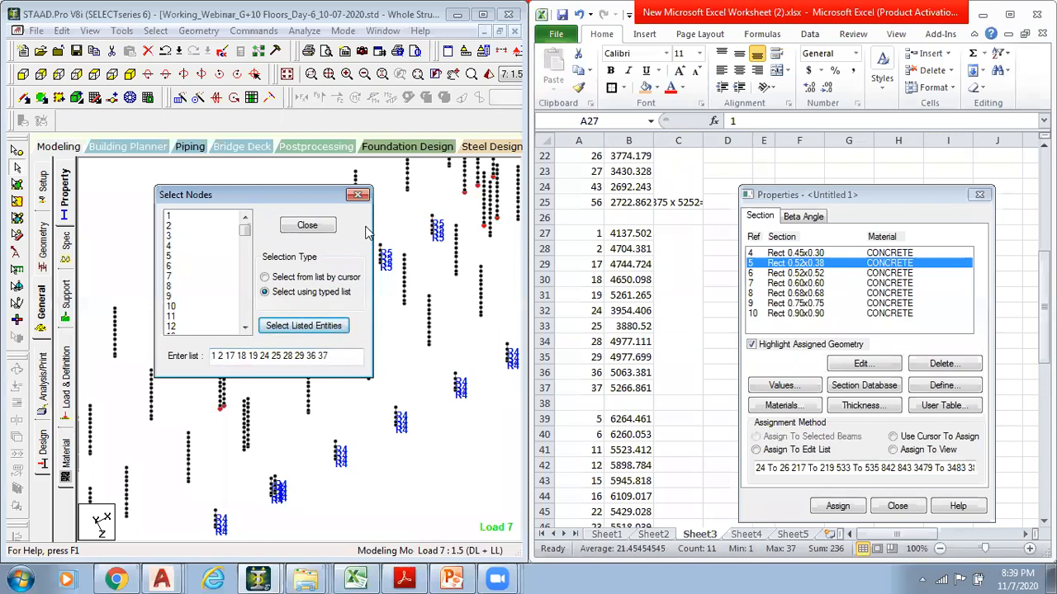
click(357, 195)
Choose the Rect 0.52x0.52 section for assignment and examine where the highlighted nodes lie in the model
scroll(283, 371, up, 2)
middle_drag(335, 367, 231, 378)
middle_drag(283, 370, 255, 380)
mouse_move(346, 375)
middle_down()
mouse_move(328, 417)
mouse_move(244, 473)
middle_up()
scroll(333, 293, up, 3)
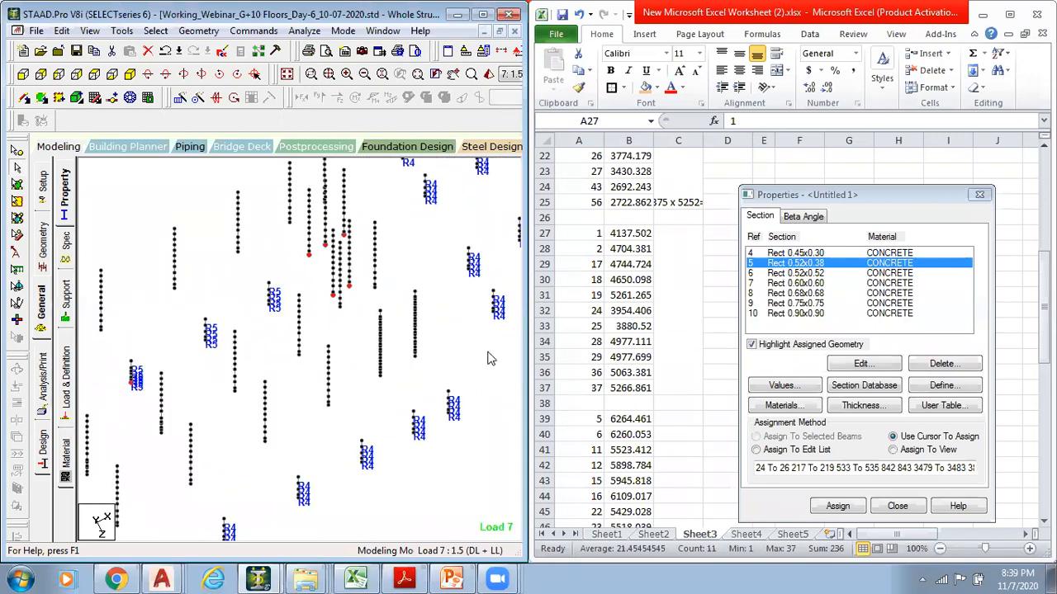
click(801, 274)
middle_drag(265, 405, 316, 378)
scroll(185, 402, down, 1)
middle_drag(184, 400, 333, 339)
scroll(333, 338, down, 1)
middle_drag(332, 441, 242, 418)
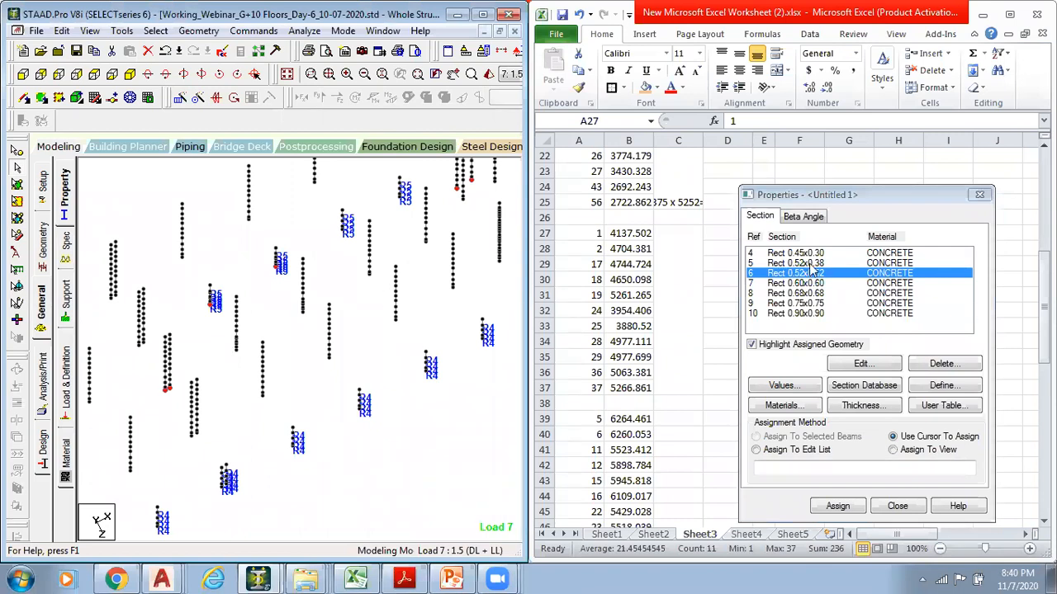
Try to window-select the column lines at the highlighted nodes in the central cluster for Rect 0.52x0.52
middle_drag(206, 370, 177, 418)
scroll(228, 373, up, 2)
middle_drag(307, 366, 206, 445)
middle_drag(320, 337, 297, 396)
scroll(307, 342, up, 2)
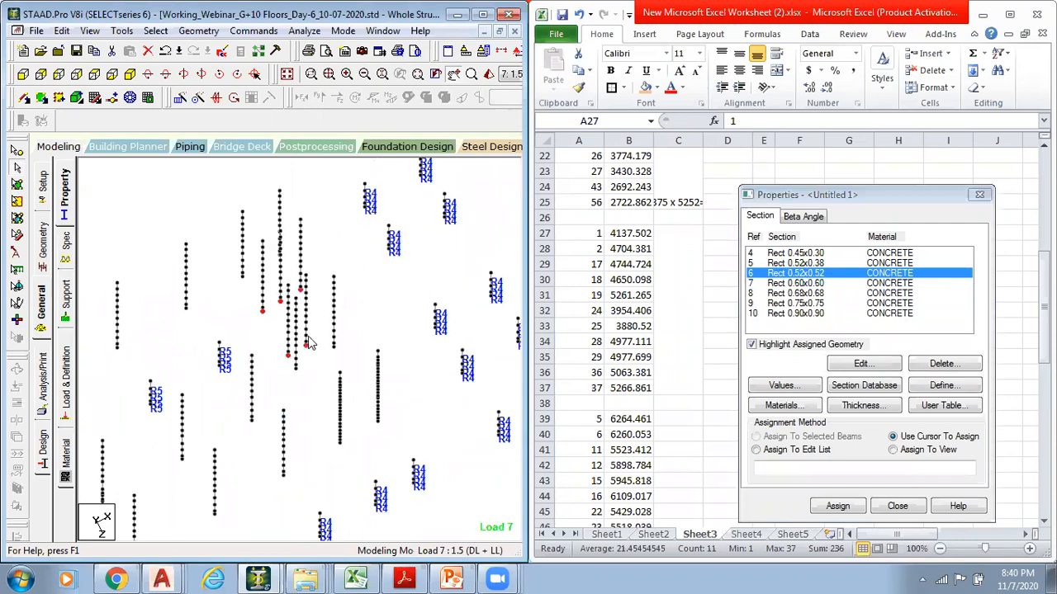
key(Up)
scroll(319, 334, up, 2)
middle_drag(308, 352, 304, 377)
scroll(290, 369, up, 1)
middle_drag(336, 311, 357, 298)
click(355, 289)
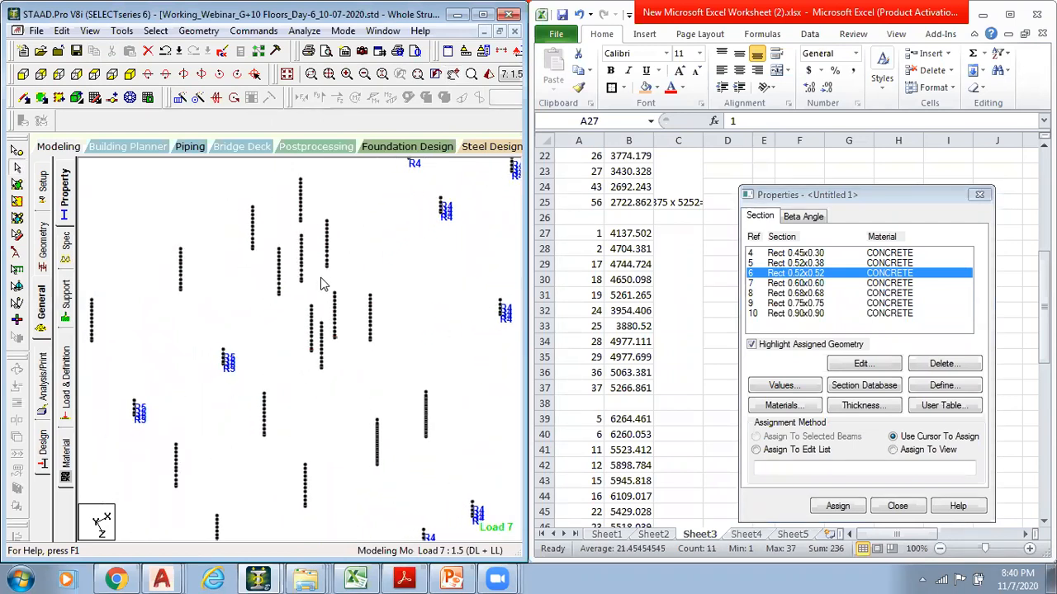
drag(316, 271, 357, 353)
scroll(343, 245, up, 1)
drag(324, 190, 356, 271)
drag(273, 221, 351, 373)
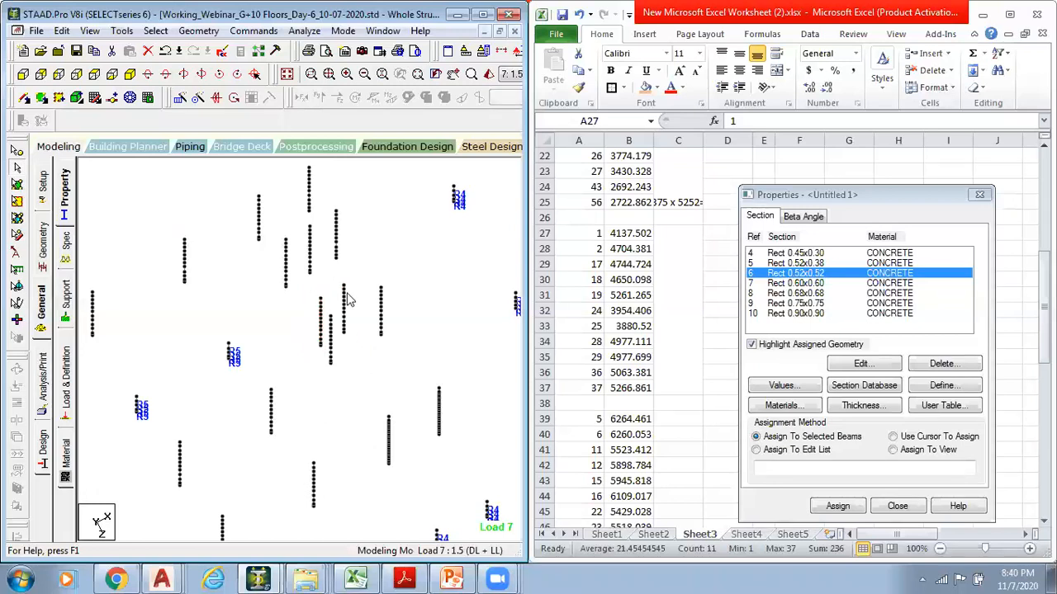
Highlight nodes 1, 2, 17, 18, 19, 24, 25, 28, 29, 36 and 37 again using the copied node list
click(155, 30)
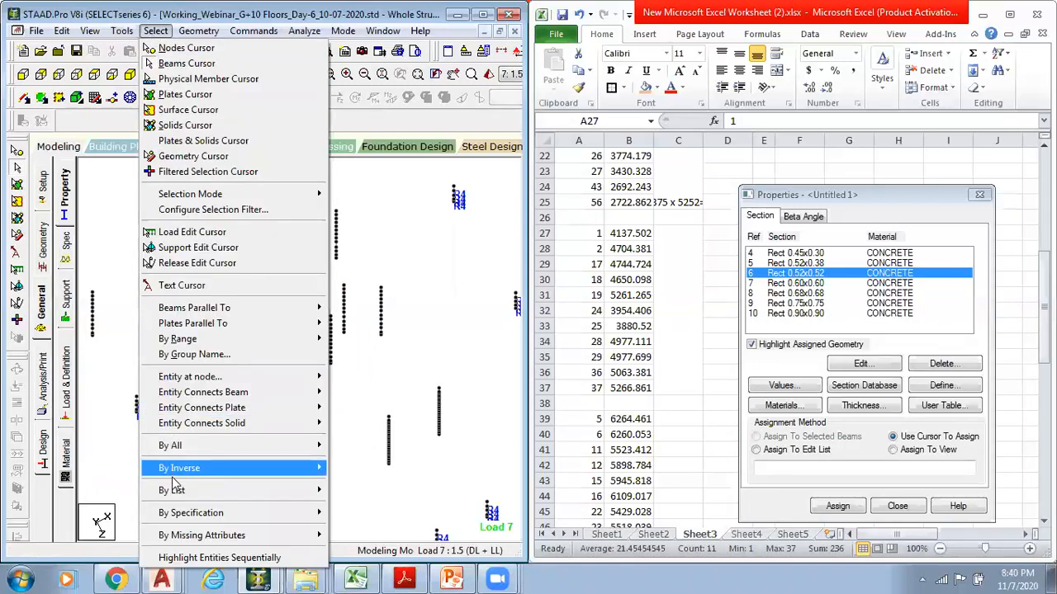
mouse_move(272, 490)
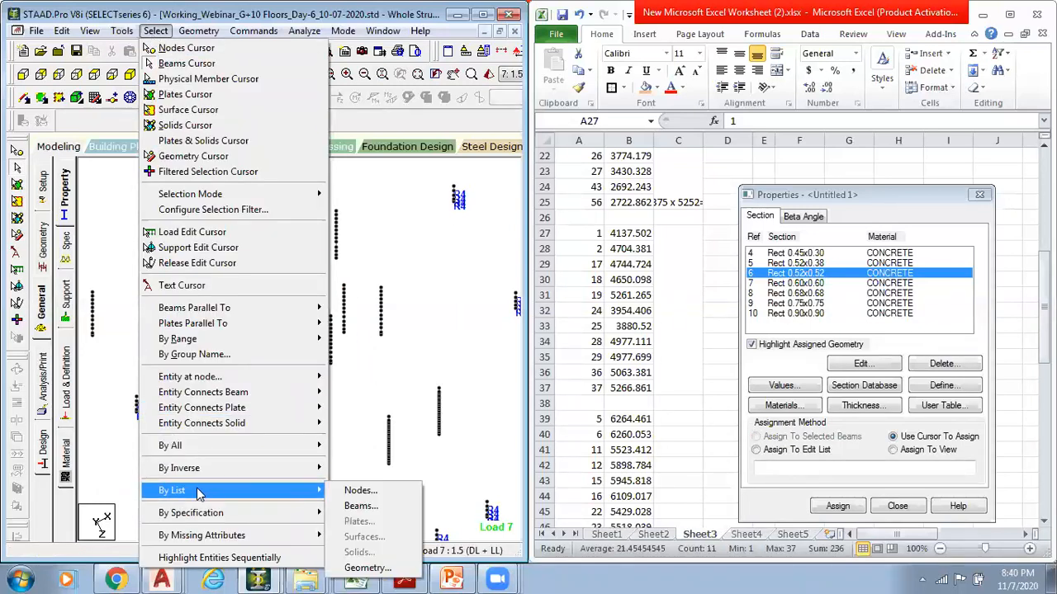
click(401, 493)
click(272, 356)
key(ctrl+v)
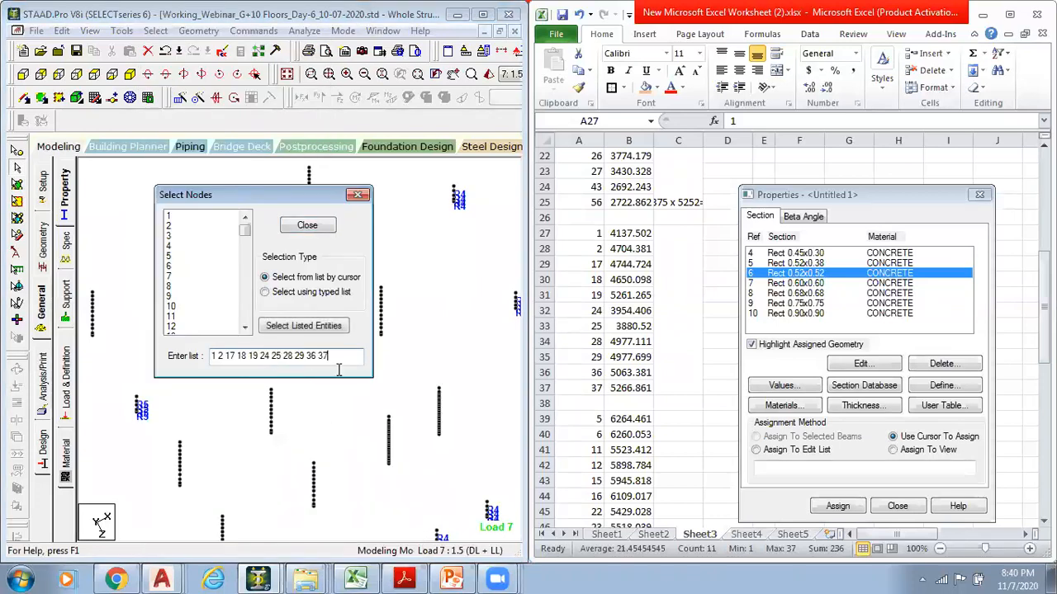
click(300, 326)
click(307, 225)
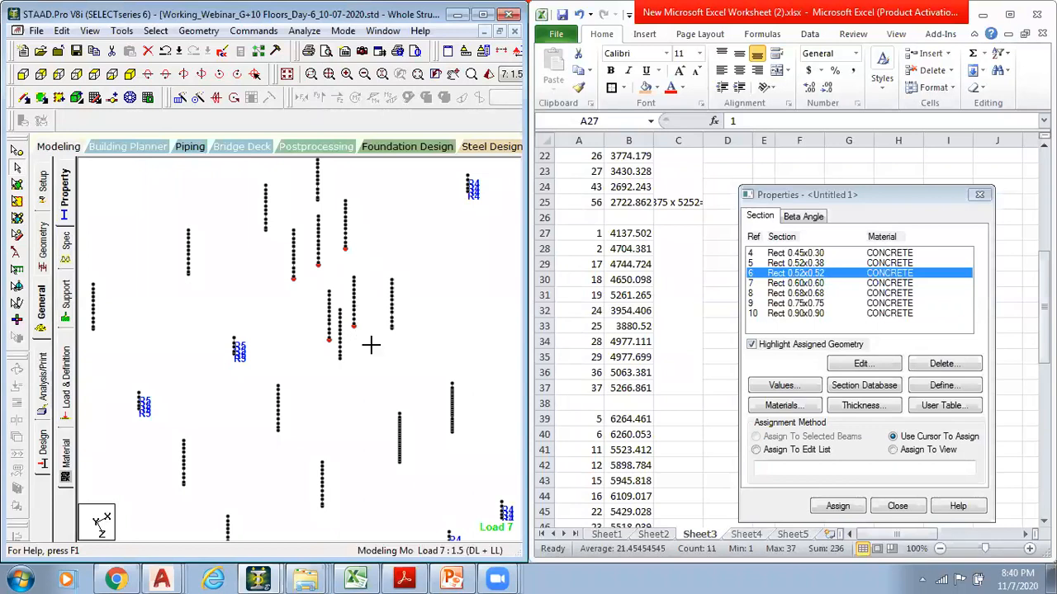
Window-select the five column lines at the highlighted nodes in the central cluster and assign them Rect 0.52x0.52
drag(342, 264, 370, 346)
ctrl+drag(307, 272, 342, 369)
ctrl+drag(278, 215, 325, 276)
ctrl+drag(336, 190, 362, 262)
click(842, 506)
click(935, 395)
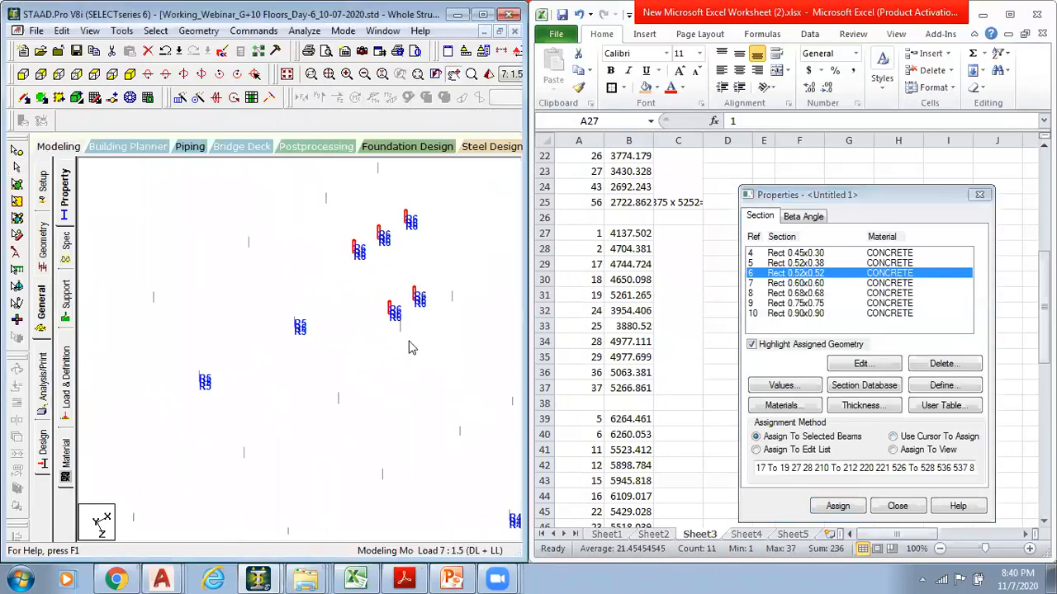
Clear the beam selection and highlight the nodes of the copied list again to find the remaining Rect 0.52x0.52 columns
scroll(422, 264, down, 1)
middle_drag(288, 353, 396, 239)
middle_drag(252, 411, 287, 387)
middle_drag(349, 372, 347, 389)
click(317, 348)
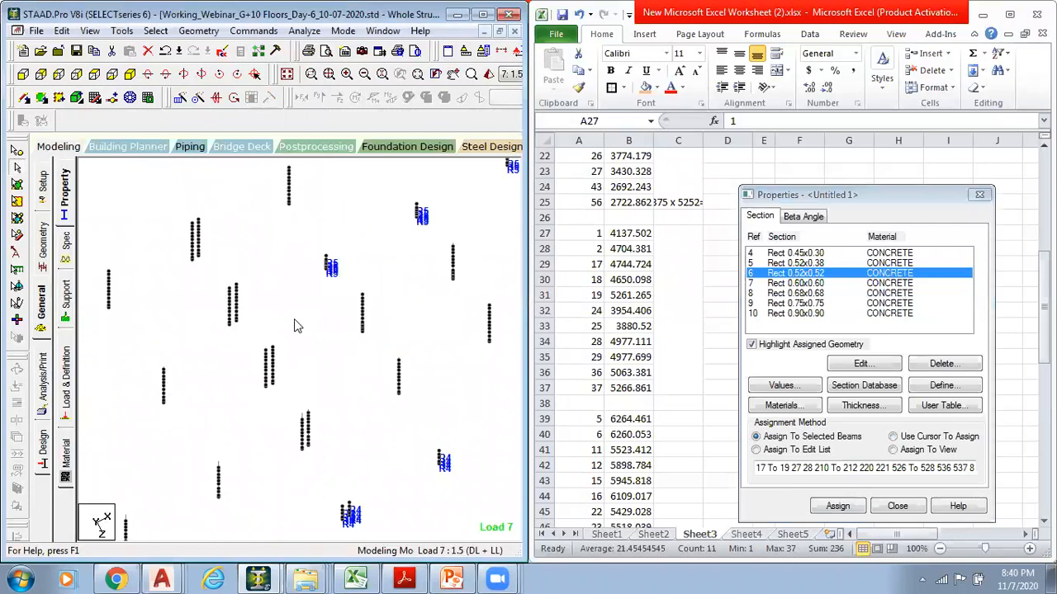
click(155, 30)
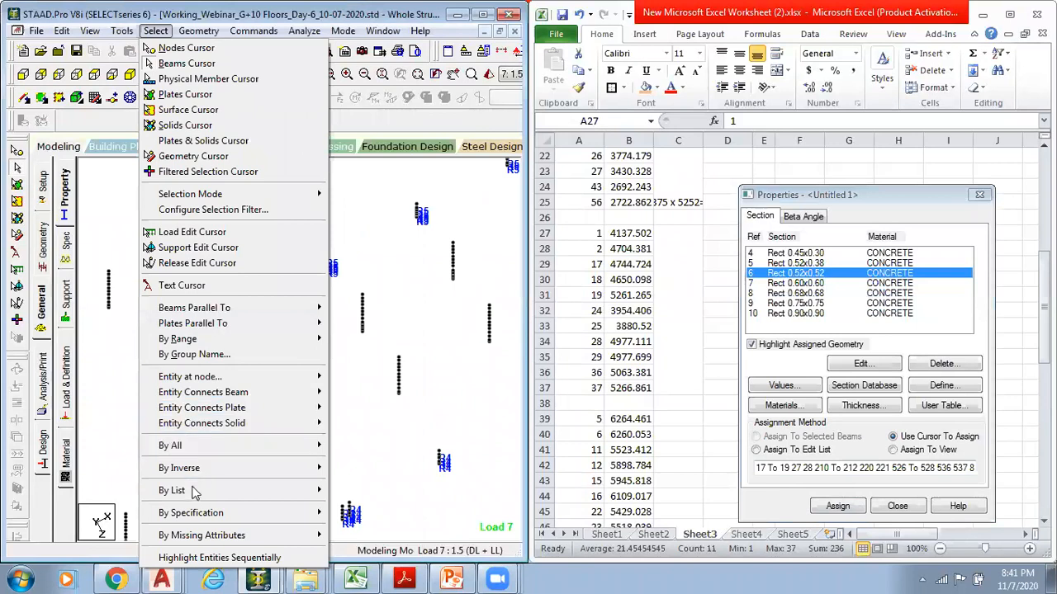
mouse_move(194, 493)
click(355, 489)
key(ctrl+v)
click(303, 327)
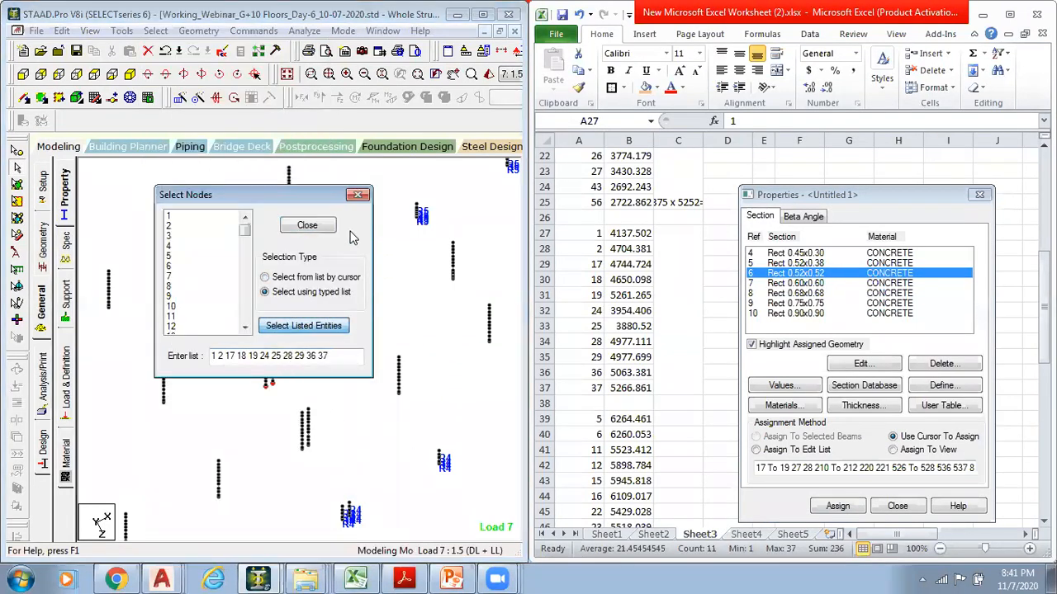
click(327, 233)
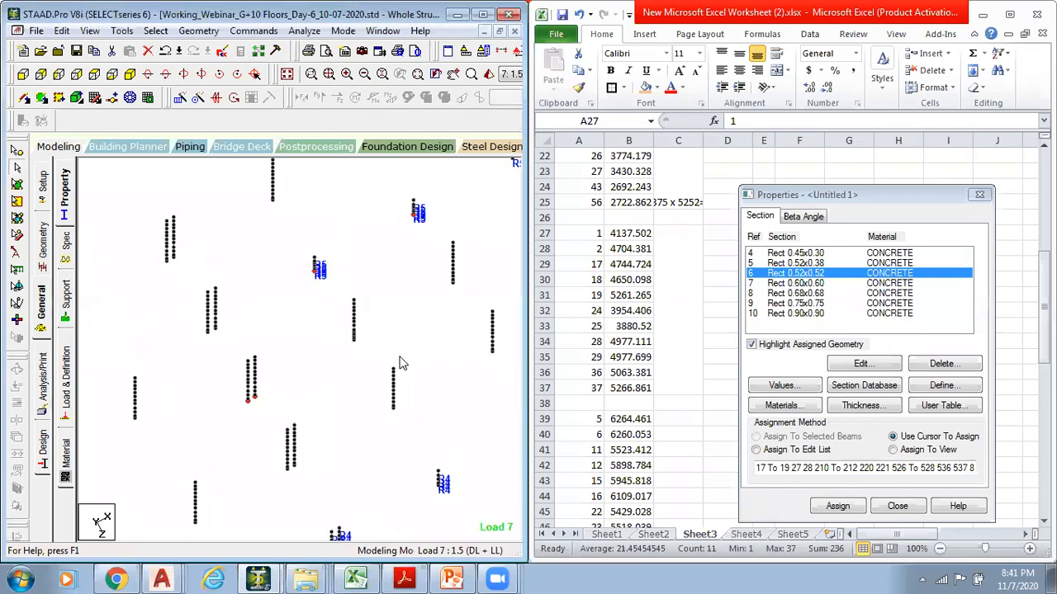
Assign Rect 0.52x0.52 to the adjacent pair of column lines at the highlighted nodes
drag(254, 406, 265, 428)
click(816, 502)
key(Return)
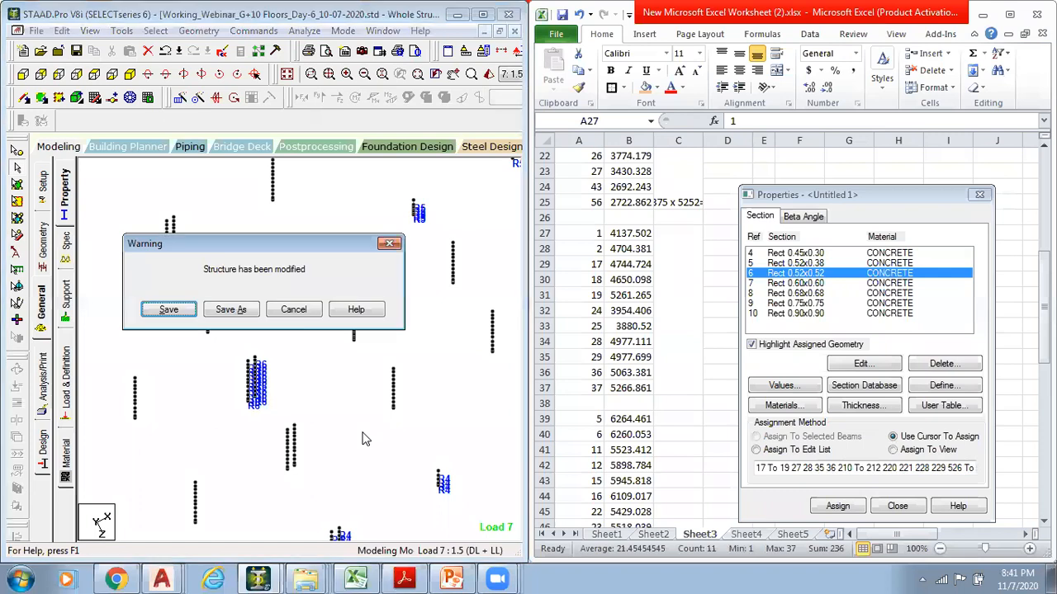
Review the next Excel node group in A39:A50 and look over the columns in the STAAD.Pro model
click(672, 354)
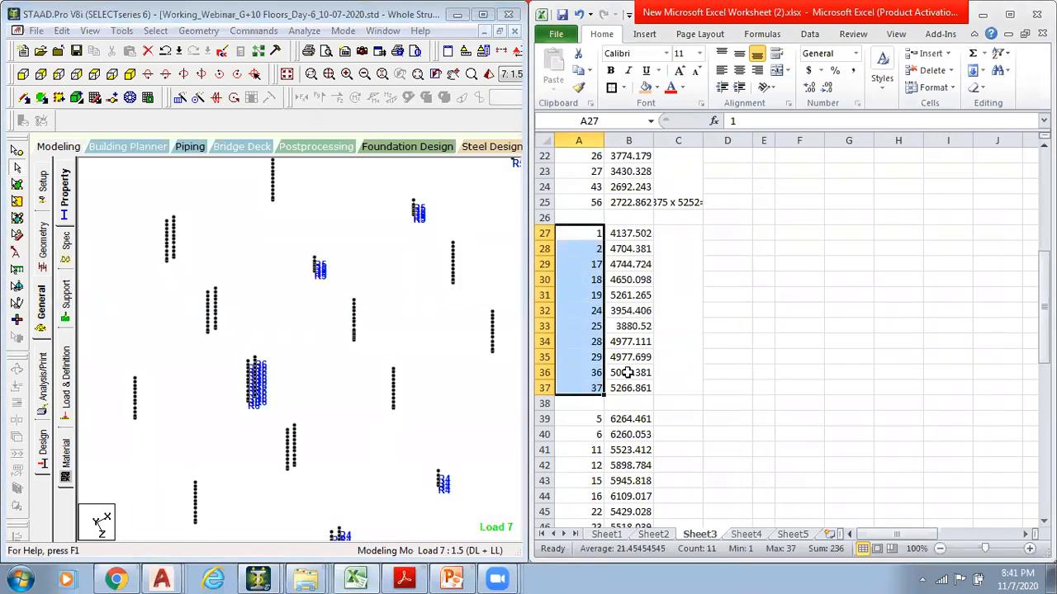
scroll(726, 393, down, 2)
click(715, 389)
scroll(699, 387, down, 1)
scroll(670, 379, down, 2)
drag(594, 187, 596, 369)
click(799, 357)
click(288, 370)
middle_drag(288, 371, 327, 370)
scroll(281, 328, down, 4)
scroll(297, 349, down, 1)
scroll(298, 347, down, 1)
scroll(303, 356, down, 1)
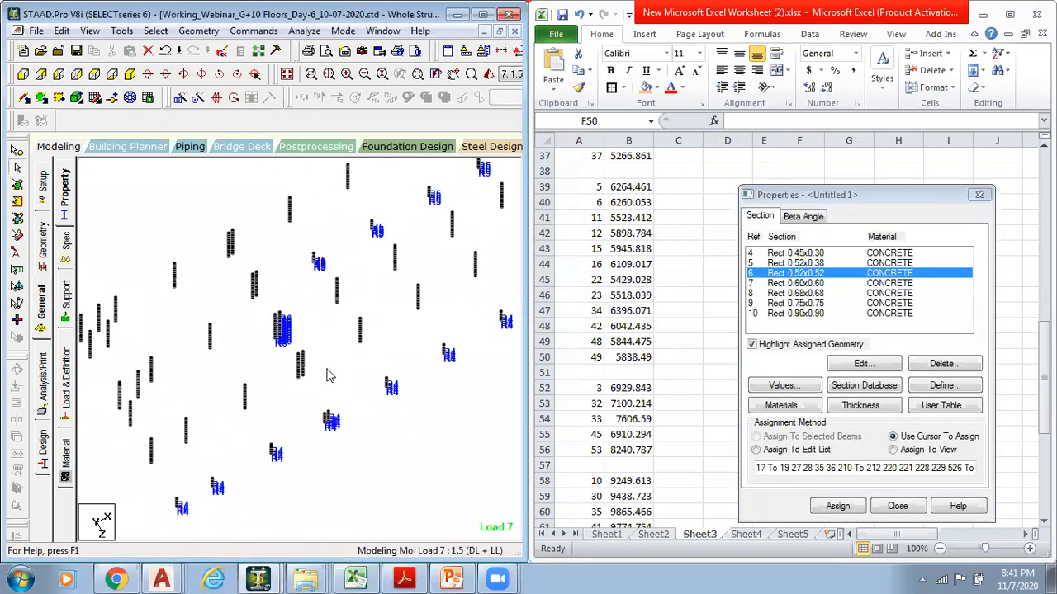
Try to select the next Excel group's nodes by typed list, entering 5, 6, 11, 12, 15, 16, 22 and 23
click(155, 31)
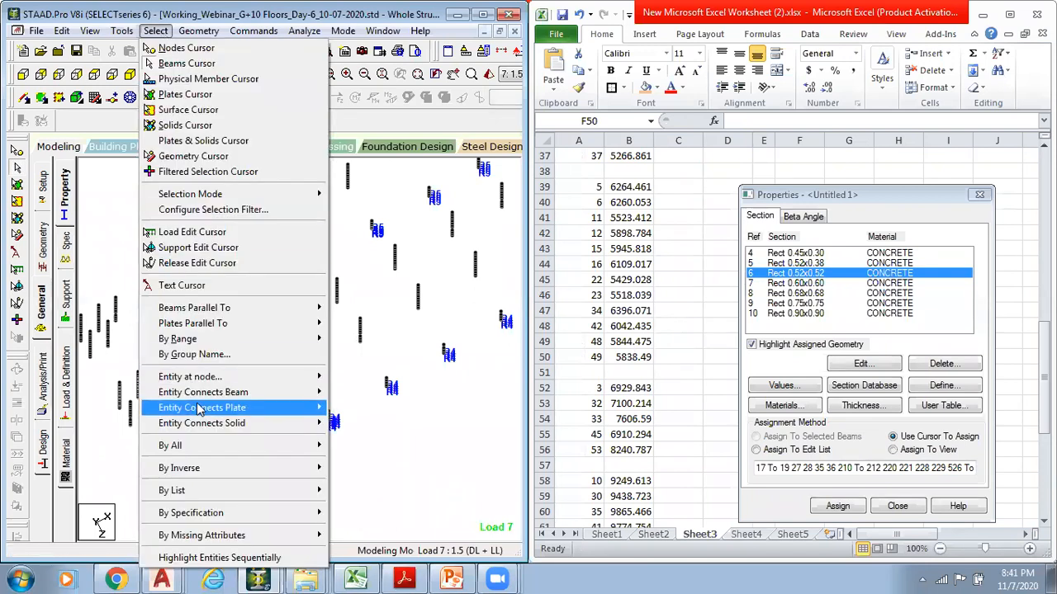
mouse_move(178, 490)
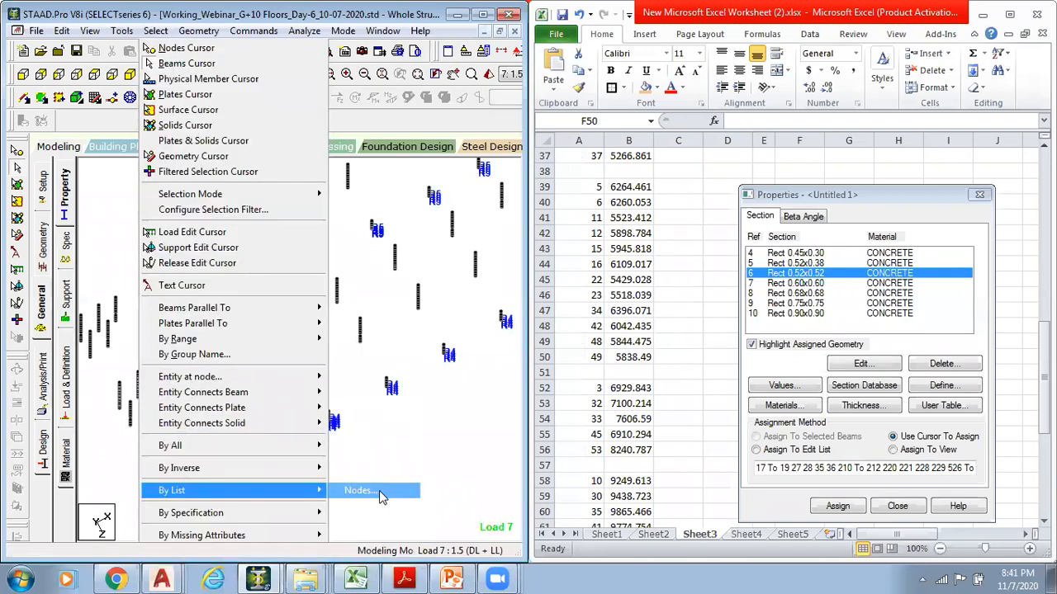
click(379, 495)
drag(262, 205, 242, 173)
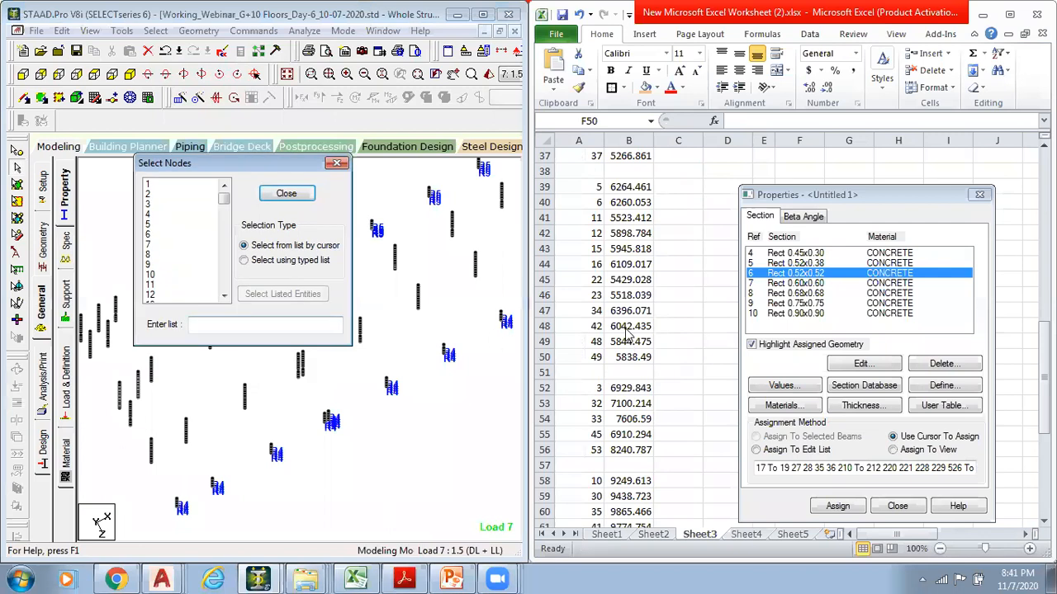
click(219, 323)
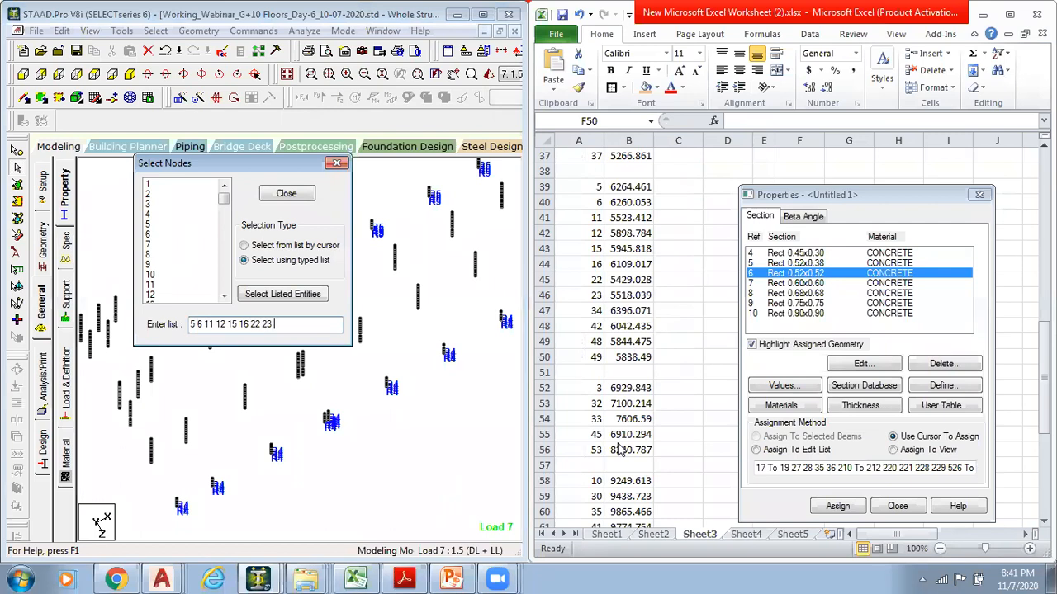
key(Return)
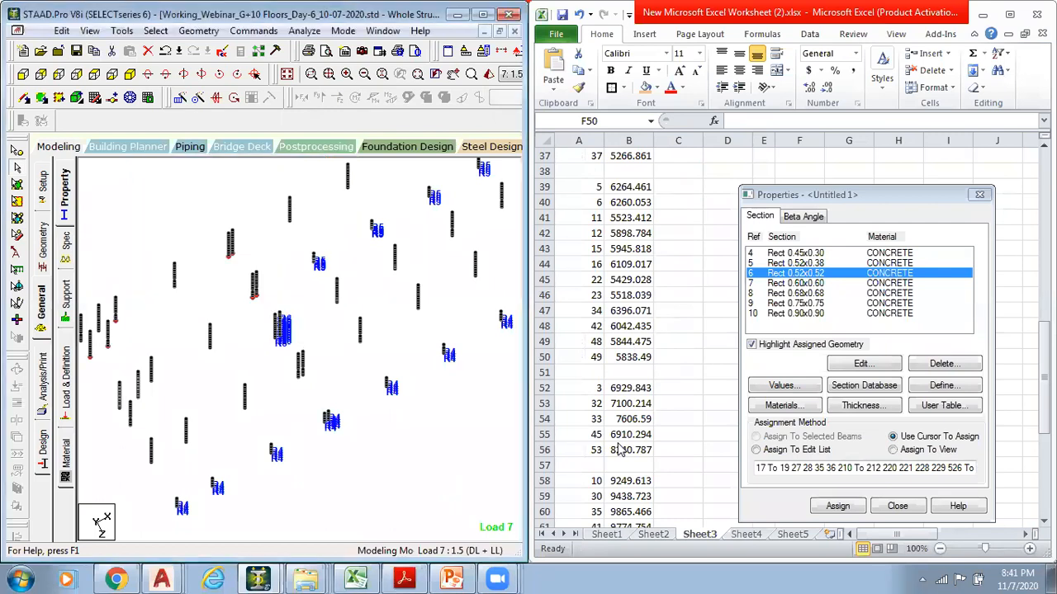
Select nodes 5, 6, 11, 12, 15, 16, 22, 23, 34, 42, 48 and 49 by typed list, and copy the list text
click(156, 30)
mouse_move(208, 492)
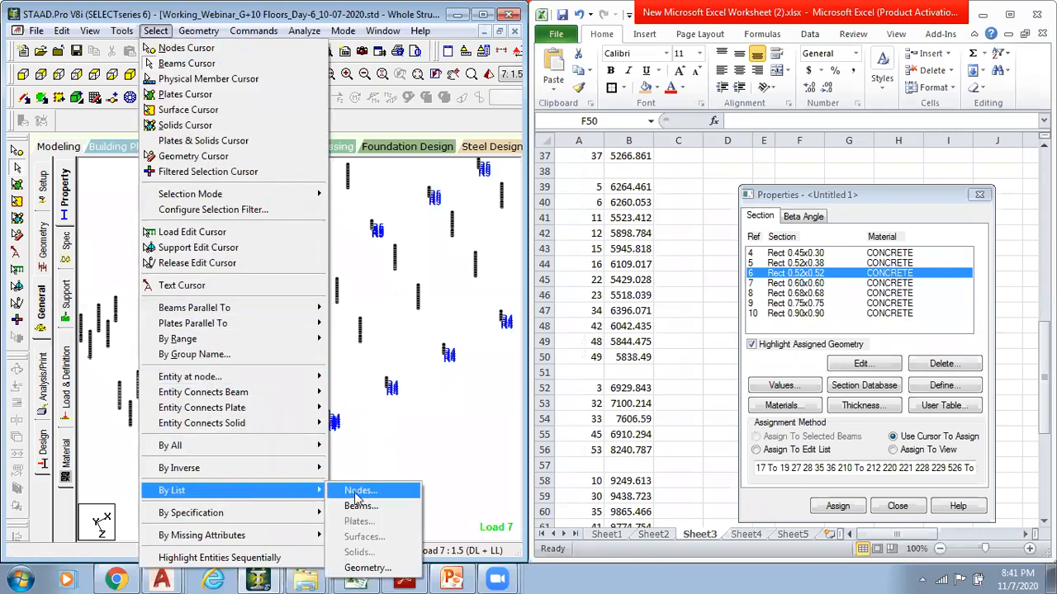
key(Return)
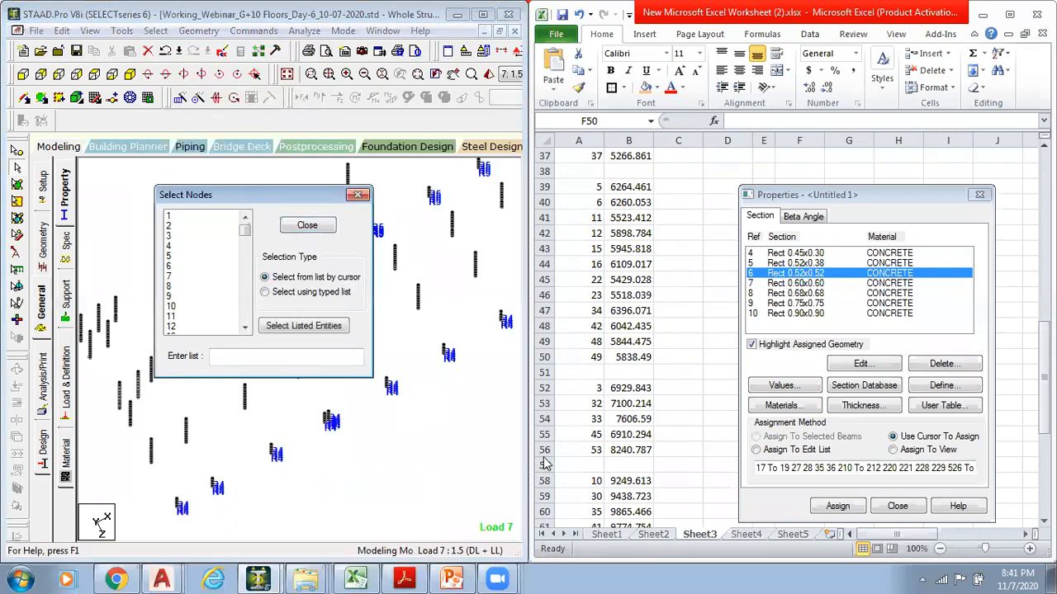
text(5)
text(6 11 12 15 16 22 23 34 42 48 49)
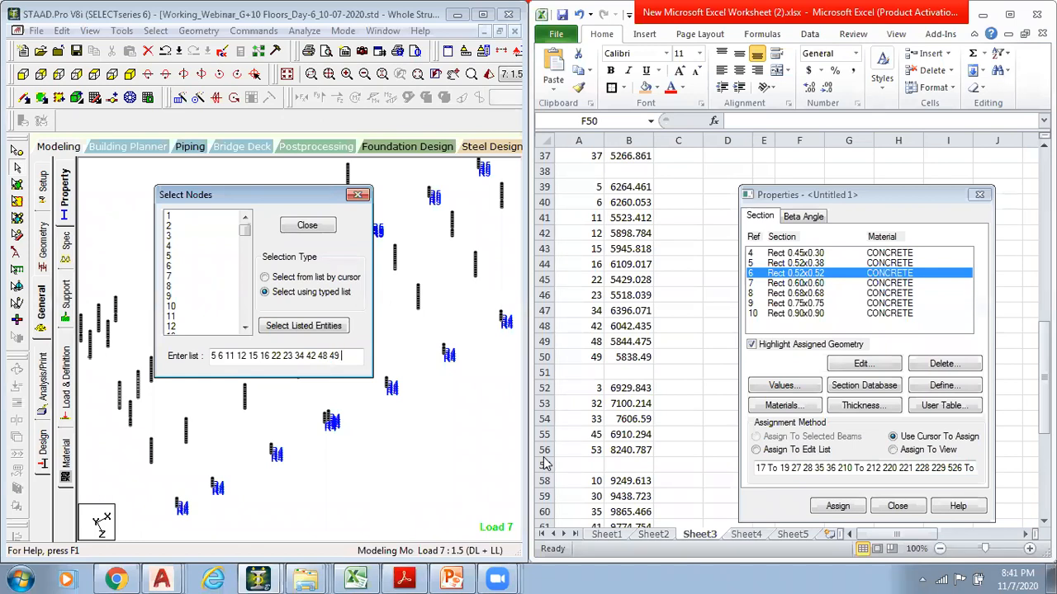
key(ctrl+a)
key(ctrl+c)
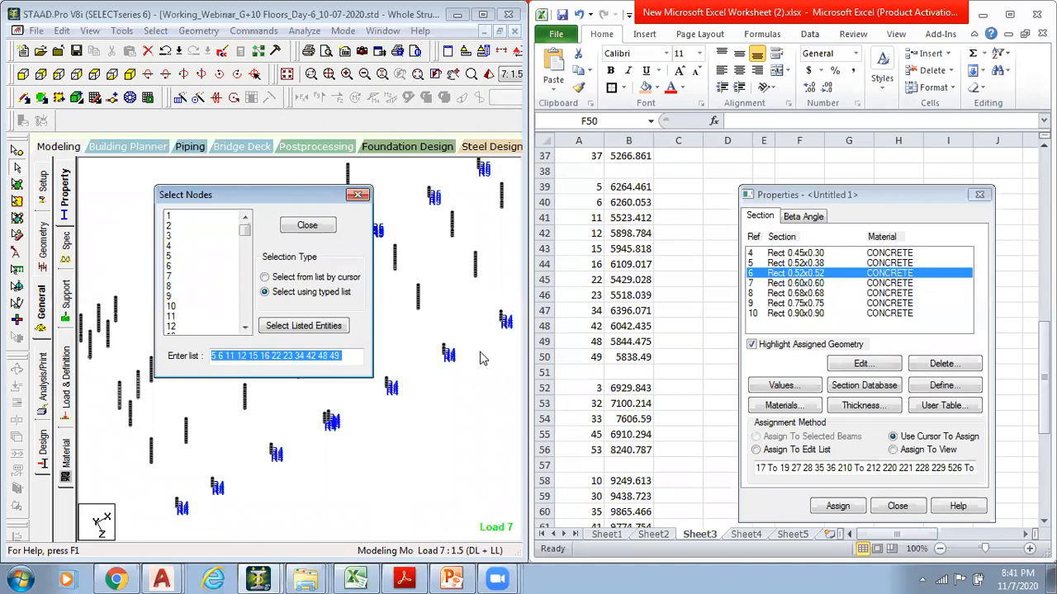
click(318, 331)
click(307, 225)
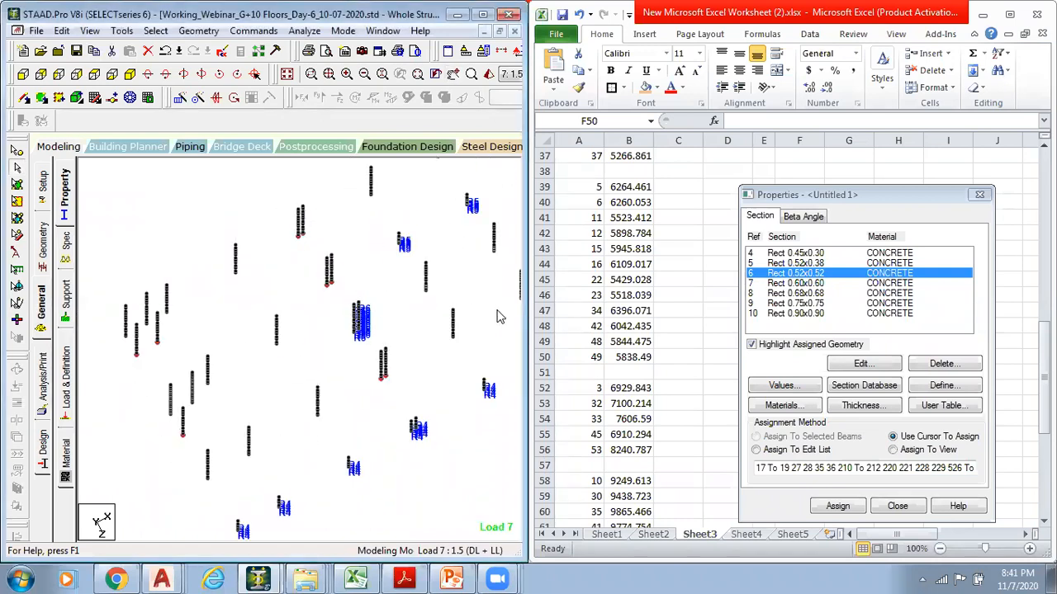
Assign Rect 0.60x0.60 to the three pairs of column lines at the highlighted nodes
click(805, 284)
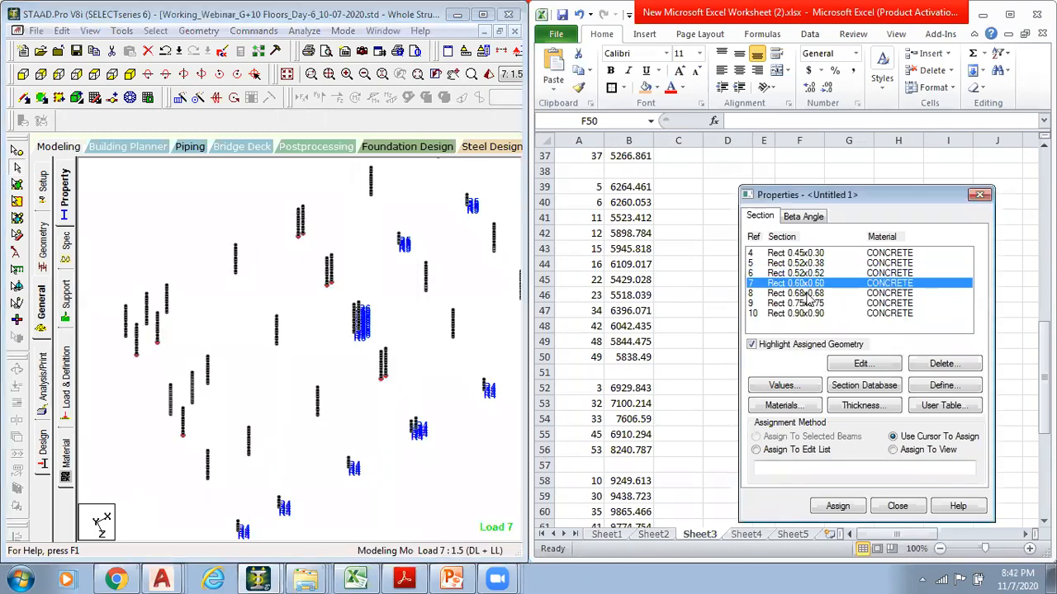
drag(286, 184, 338, 306)
drag(279, 187, 340, 287)
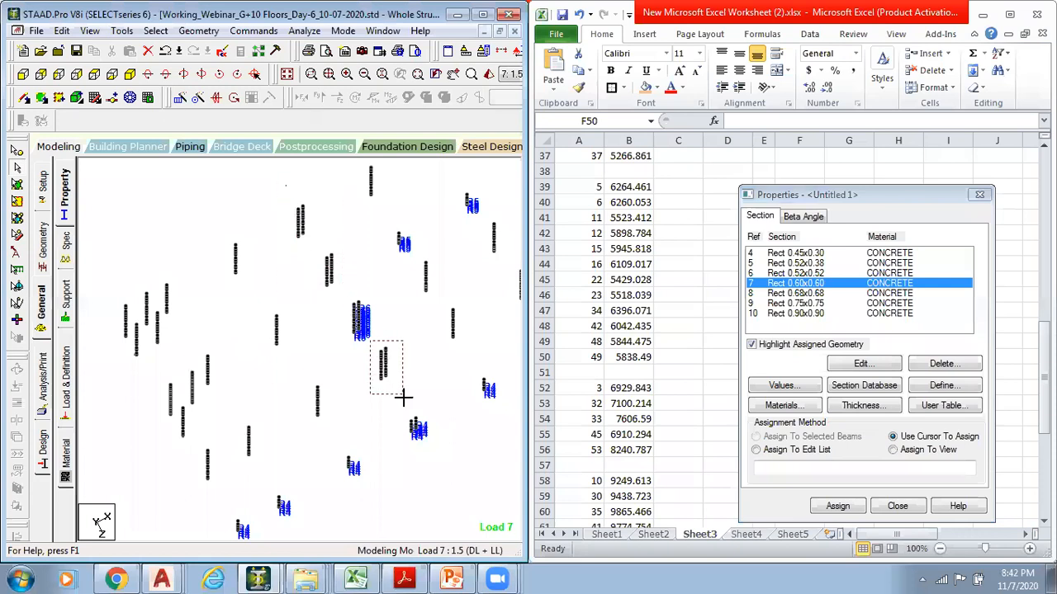
click(843, 508)
click(869, 394)
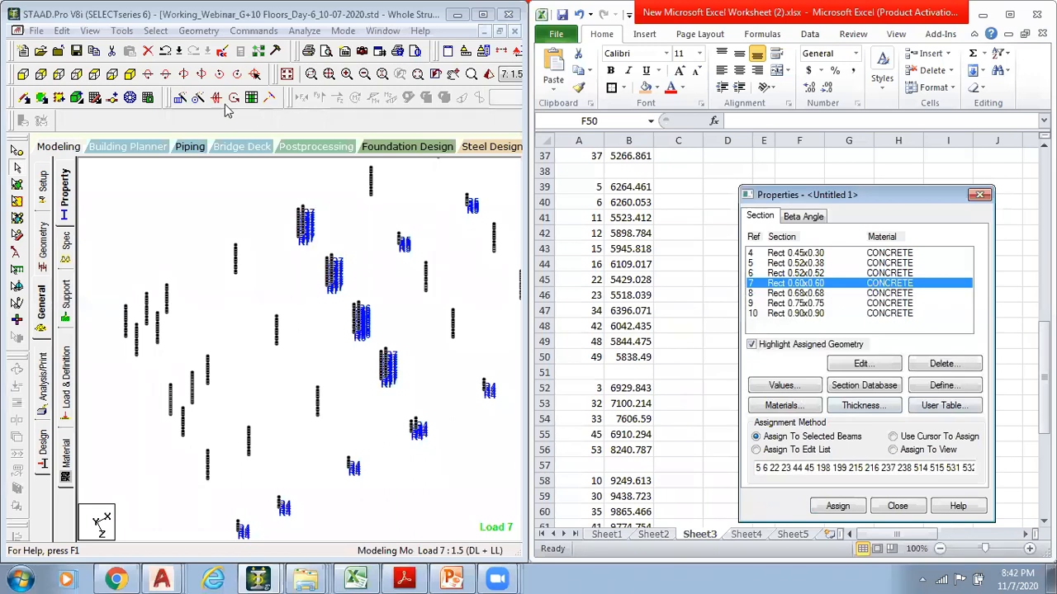
click(156, 31)
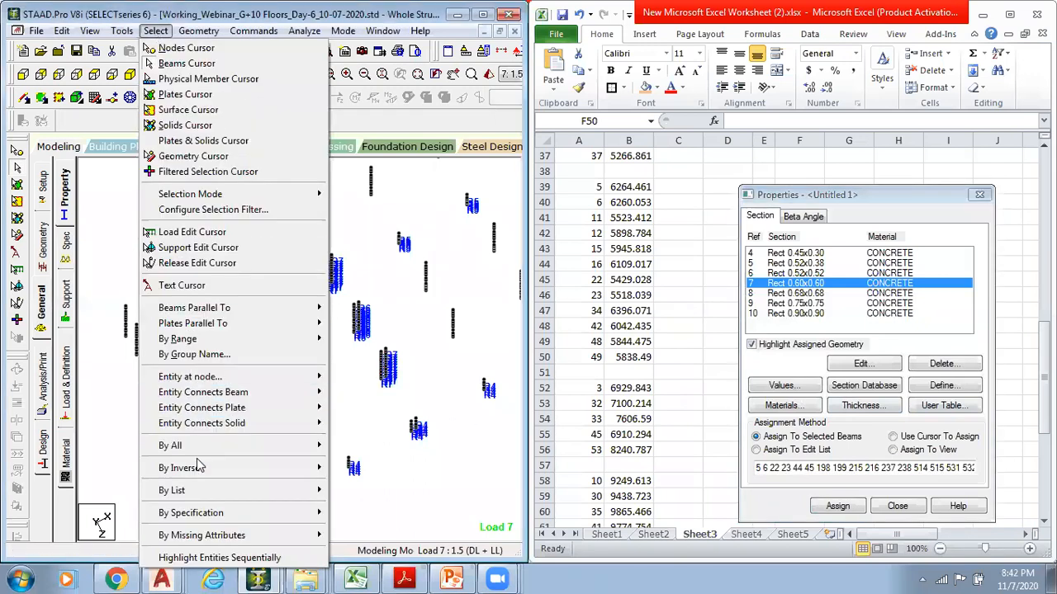
mouse_move(193, 491)
click(388, 504)
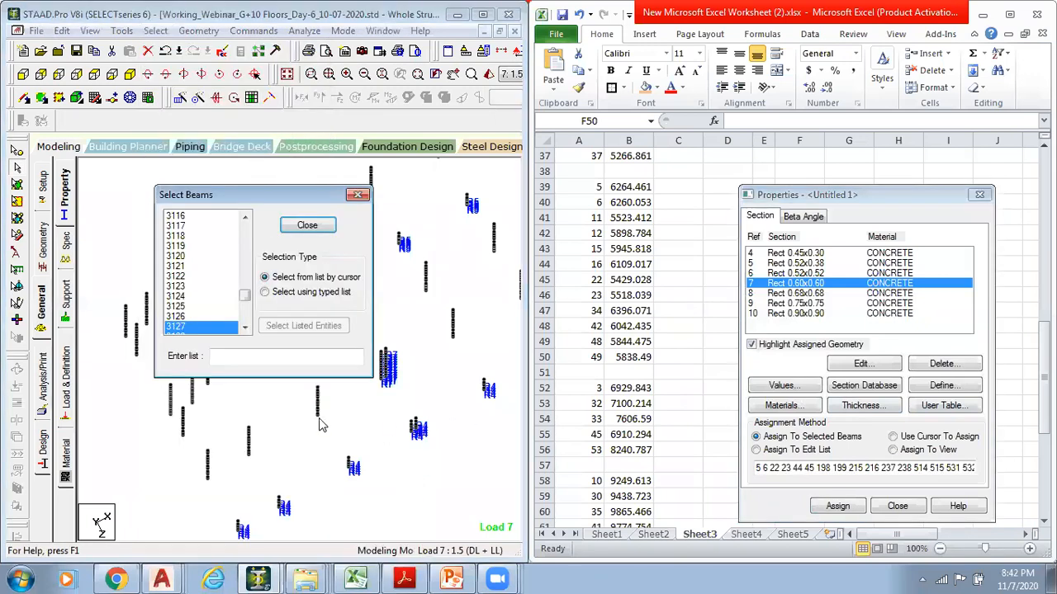
click(307, 225)
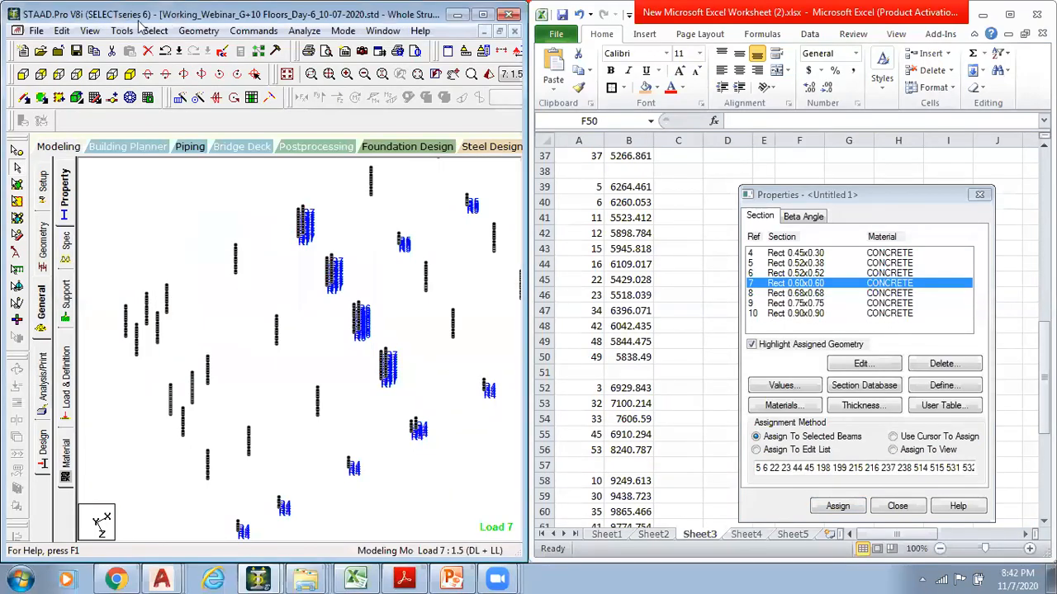
Highlight nodes 5, 6, 11, 12, 15, 16, 22, 23, 34, 42, 48 and 49 again using the copied node list
click(156, 31)
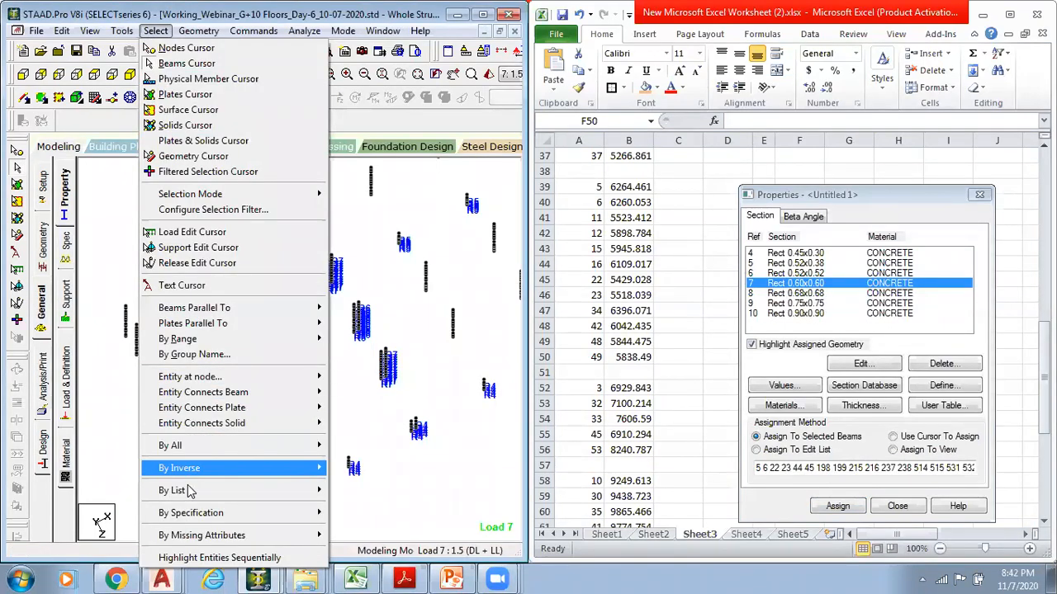
mouse_move(192, 492)
click(361, 491)
key(ctrl+v)
click(303, 325)
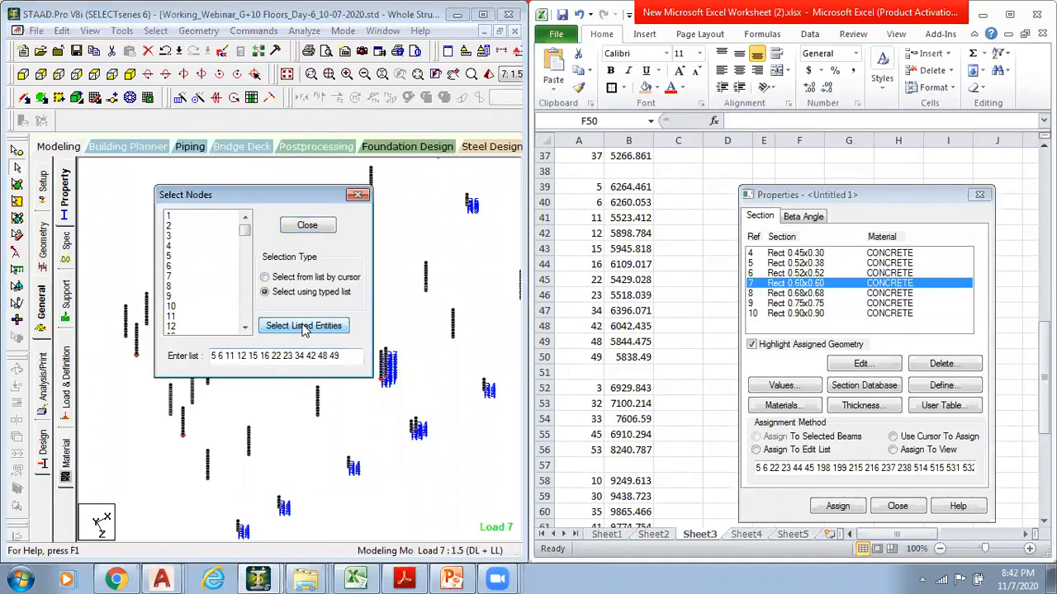
click(307, 225)
Window-select the three single column lines at the highlighted nodes in the outer cluster and assign them Rect 0.60x0.60
scroll(273, 352, up, 1)
middle_drag(203, 425, 241, 449)
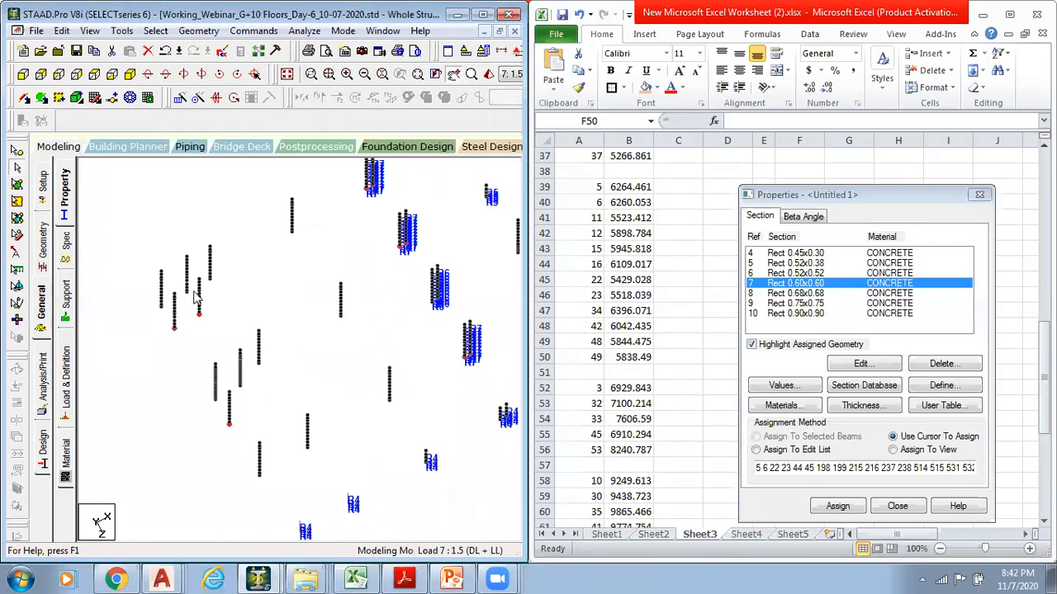
middle_drag(315, 411, 322, 410)
scroll(277, 409, up, 1)
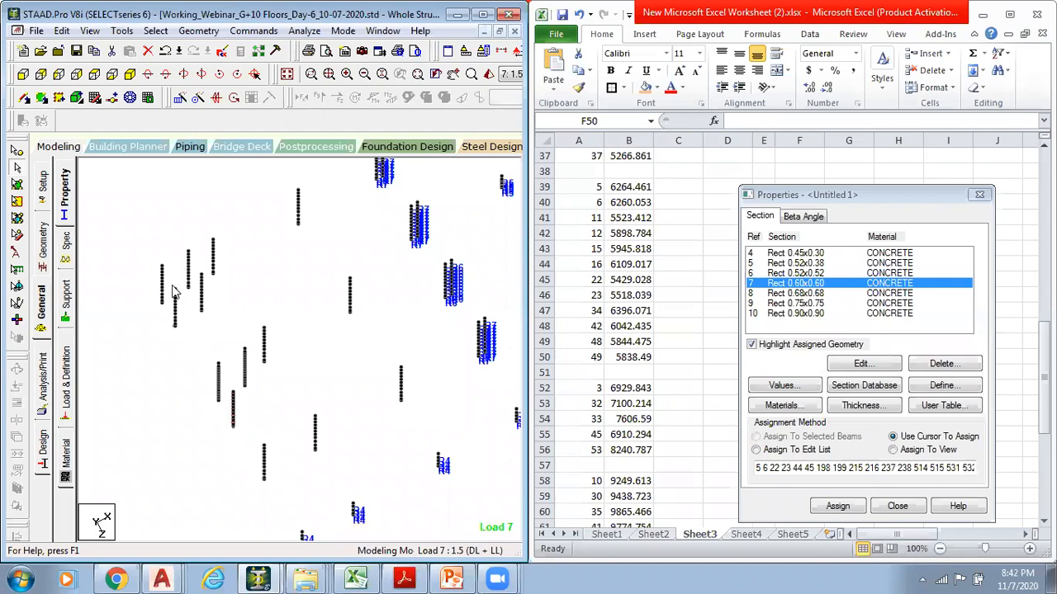
ctrl+drag(179, 313, 188, 350)
ctrl+drag(196, 263, 212, 332)
click(844, 508)
key(Return)
Clear the selection and examine the section labels across the model for columns still lacking a new section
middle_drag(337, 416, 302, 443)
scroll(261, 381, down, 1)
mouse_move(400, 349)
middle_down()
mouse_move(346, 381)
mouse_move(394, 375)
mouse_move(377, 372)
mouse_move(359, 390)
mouse_move(403, 345)
middle_up()
scroll(309, 369, down, 2)
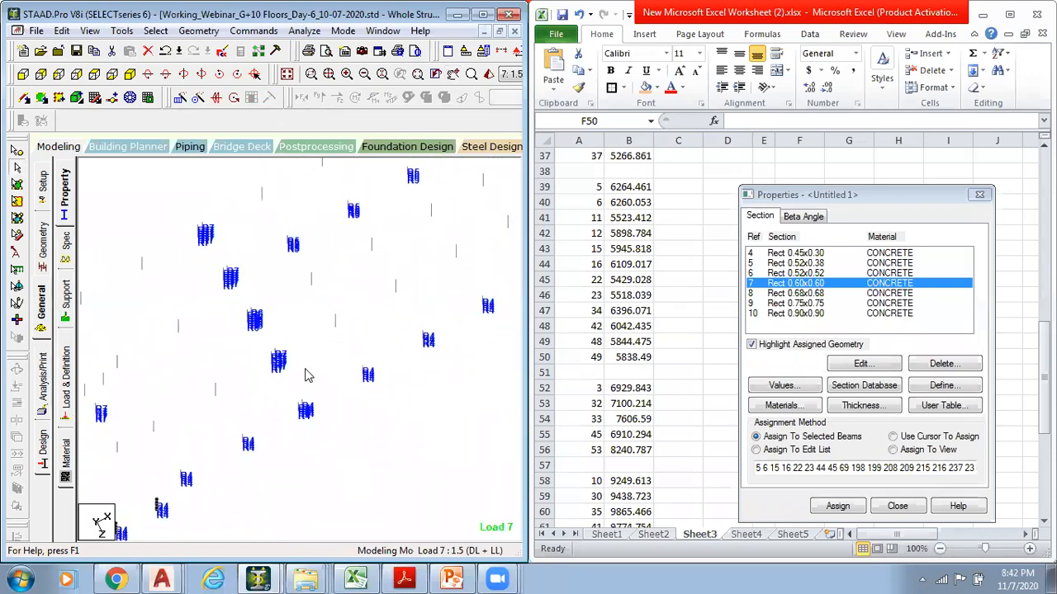
click(317, 383)
middle_drag(323, 385, 339, 403)
click(155, 30)
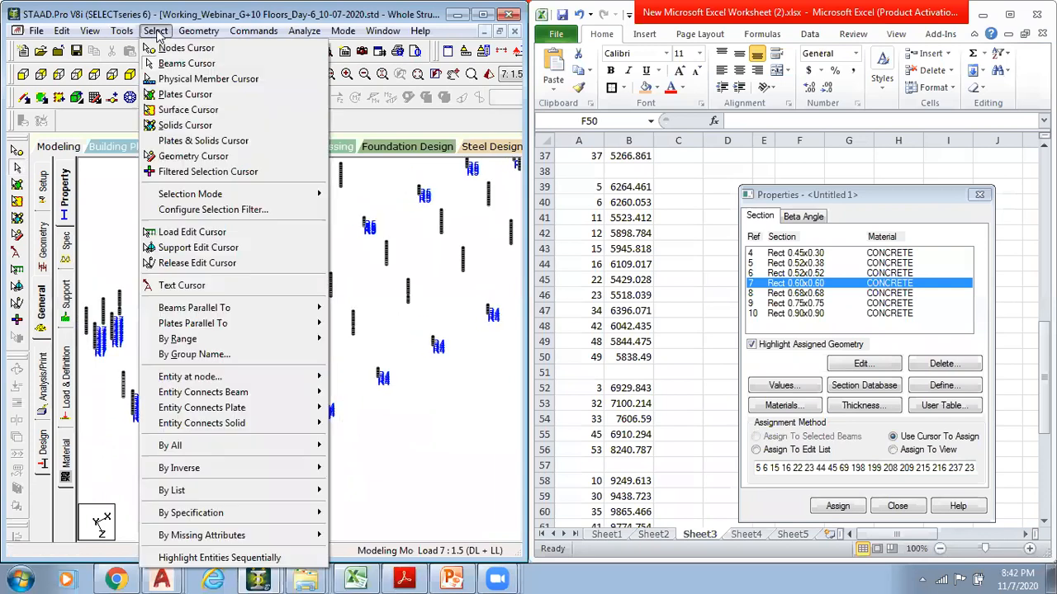
mouse_move(235, 309)
click(423, 396)
middle_drag(430, 403, 355, 443)
scroll(417, 402, down, 1)
scroll(347, 444, down, 3)
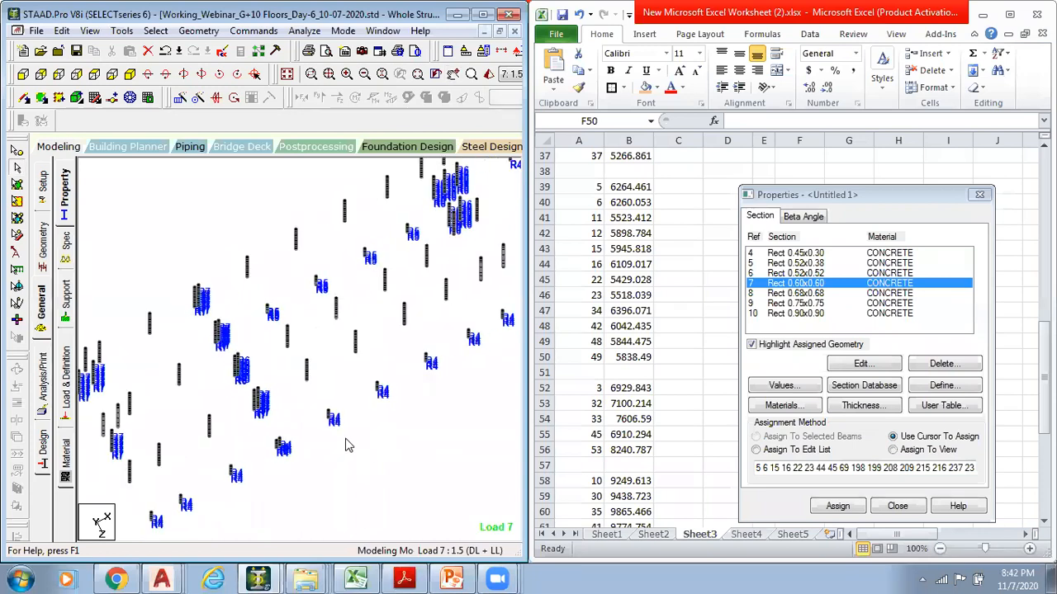
Highlight nodes 5, 6, 11, 12, 15, 16, 22, 23, 34, 42, 48 and 49 once more using the copied node list
click(155, 30)
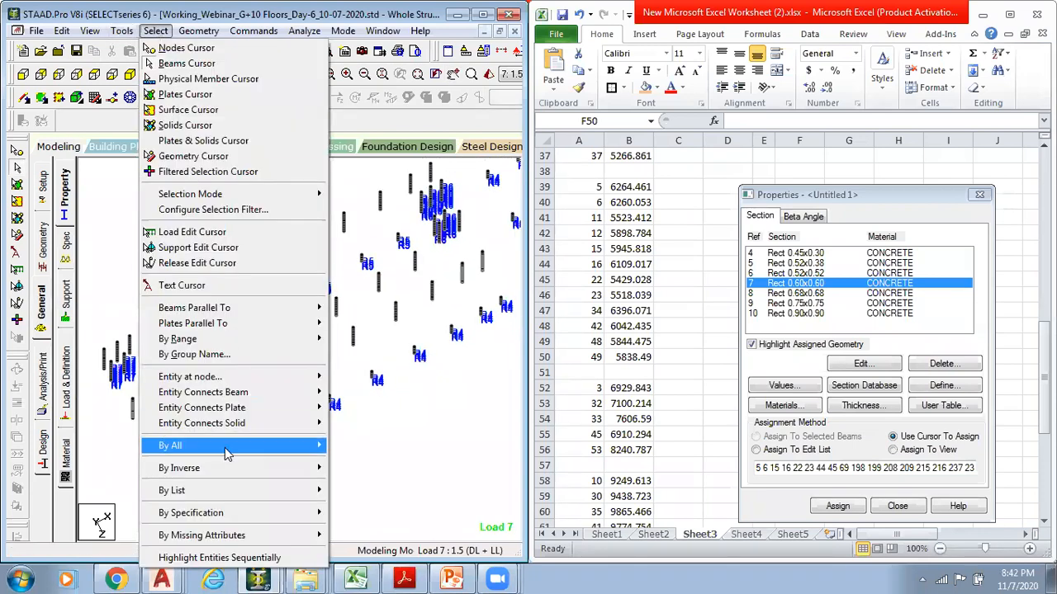
mouse_move(287, 495)
click(361, 490)
click(258, 358)
key(ctrl+v)
click(303, 326)
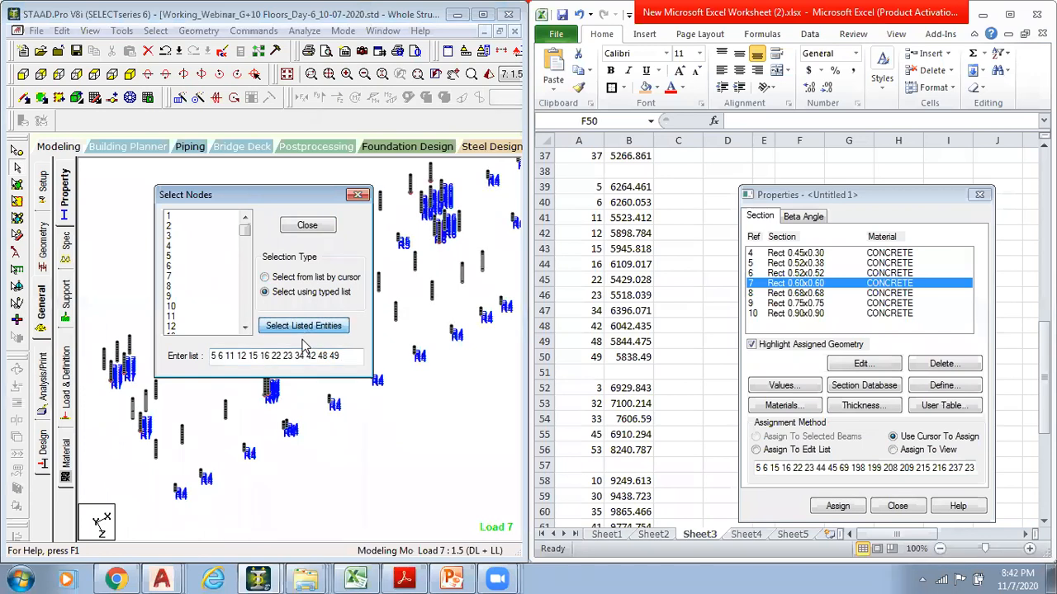
click(311, 227)
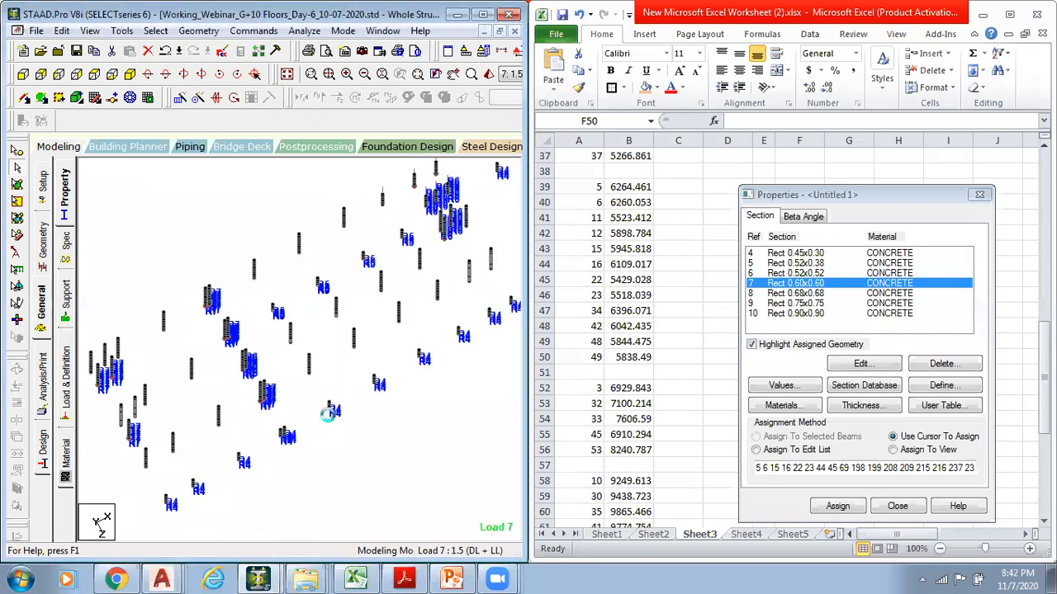
In plan view, window-select the two unassigned column lines at the highlighted nodes behind the Rect 0.52x0.52 group and assign them Rect 0.60x0.60
middle_drag(250, 449, 259, 480)
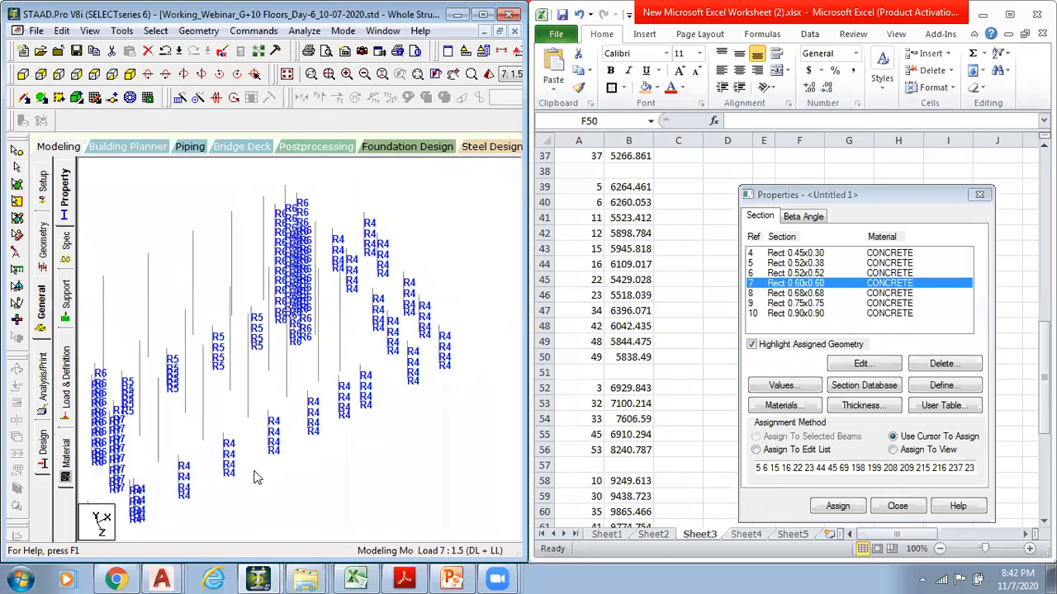
key(Down)
key(Down)
key(Down)
key(Down)
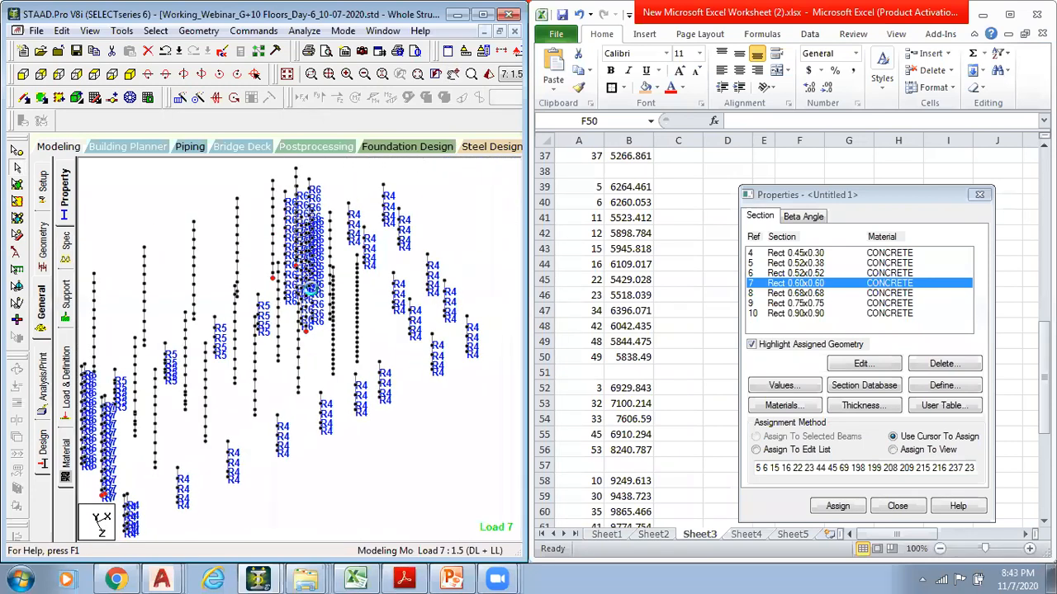
middle_drag(318, 292, 308, 263)
key(Down)
key(Down)
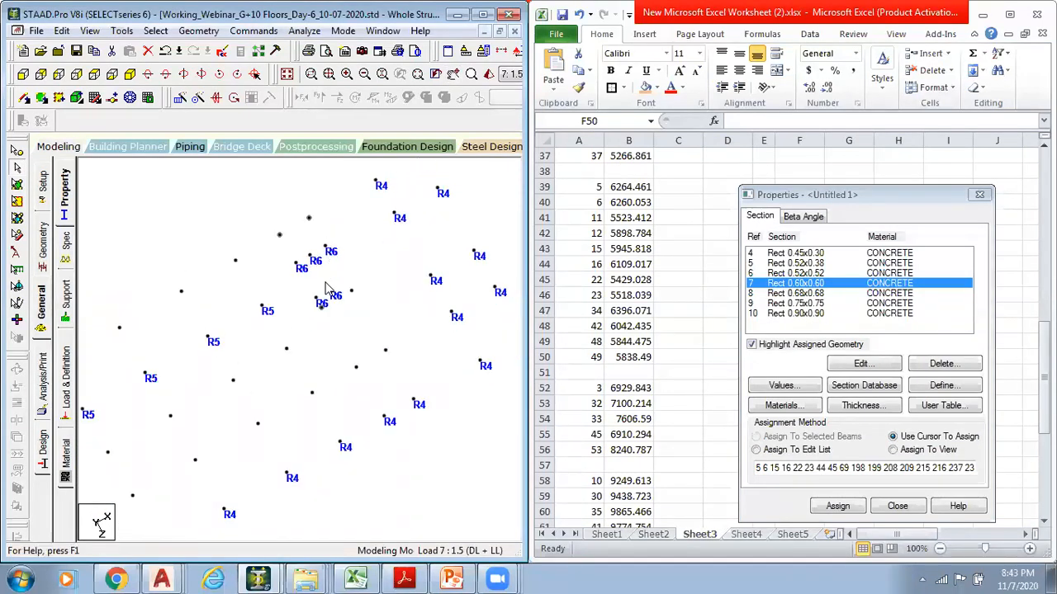
key(Up)
key(Up)
key(Up)
scroll(338, 343, up, 3)
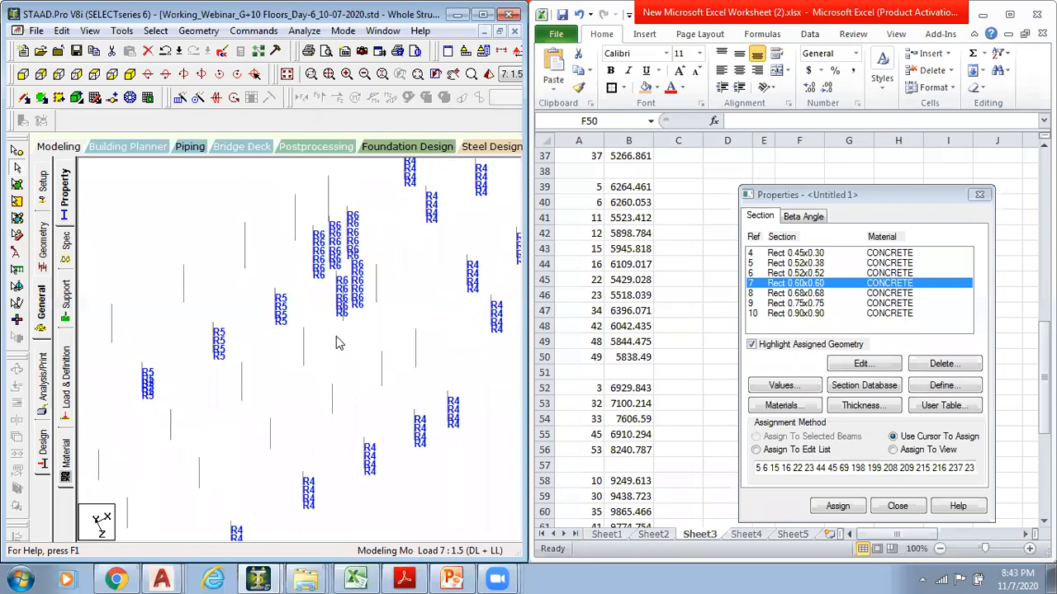
key(Up)
key(Up)
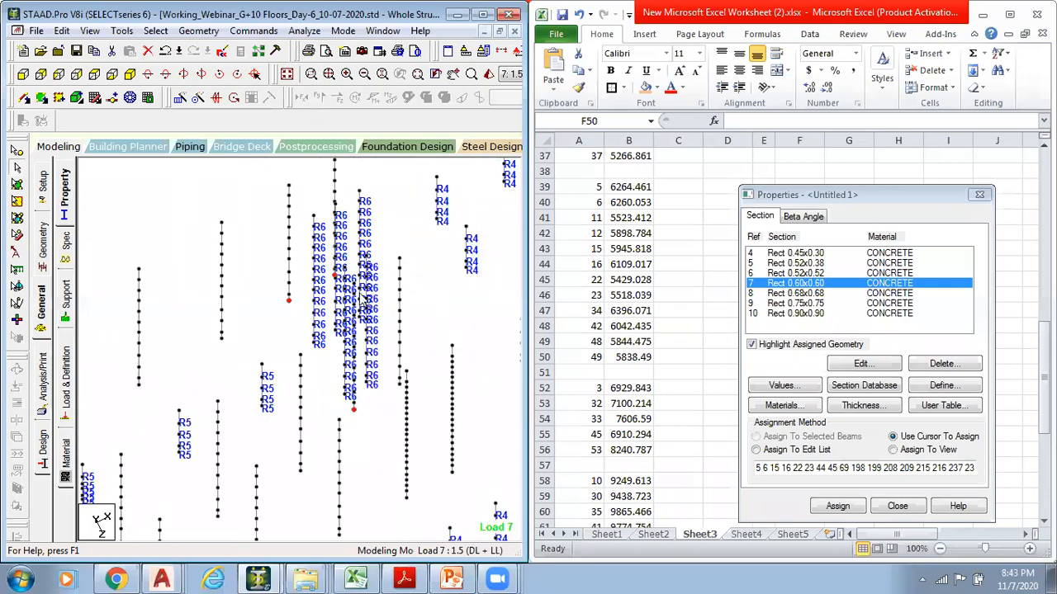
middle_drag(371, 332, 335, 478)
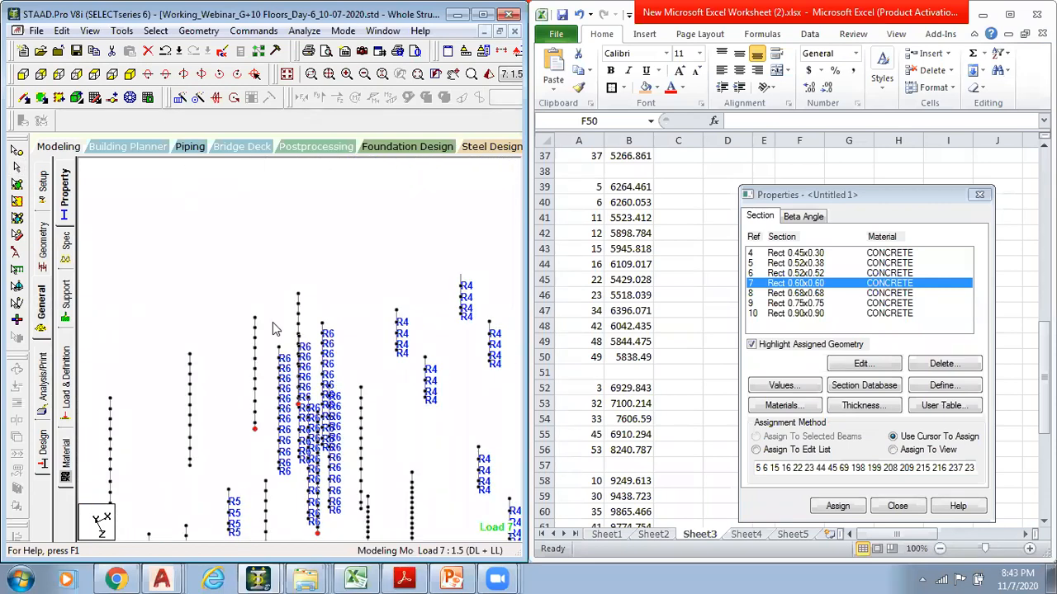
click(95, 75)
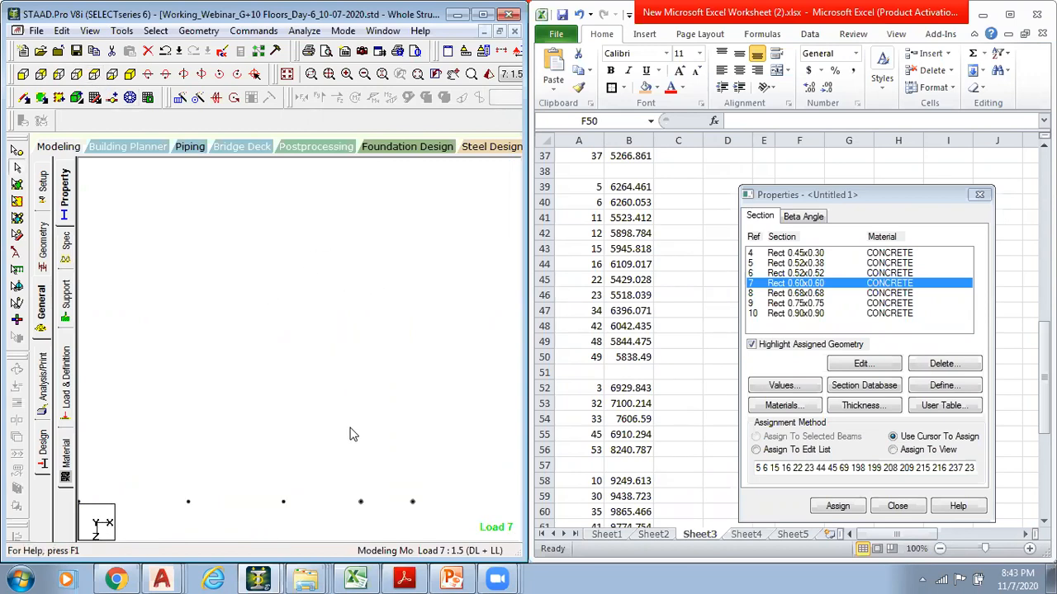
drag(248, 272, 374, 326)
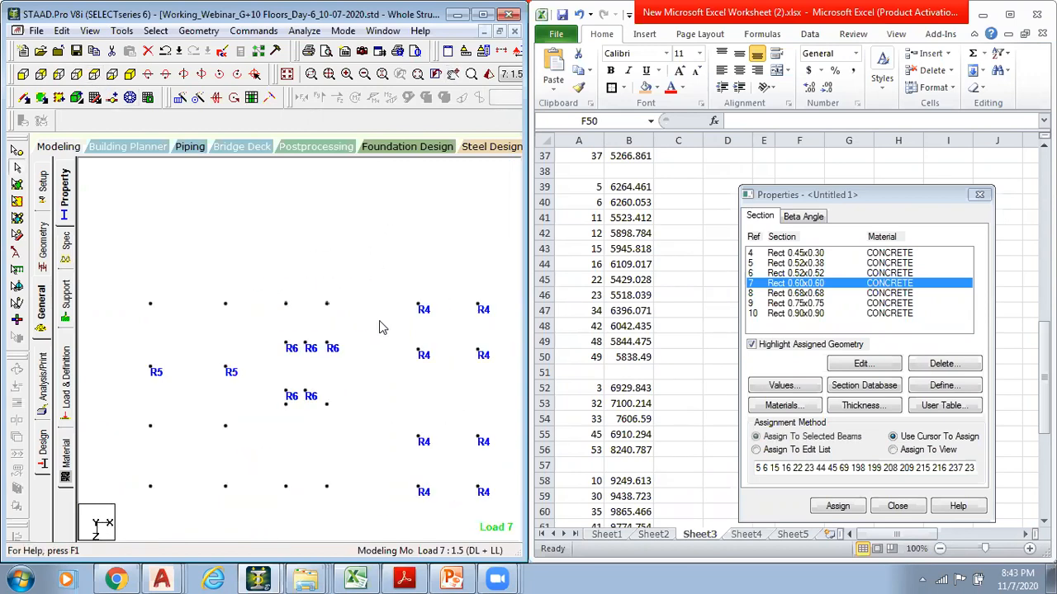
click(837, 506)
click(784, 390)
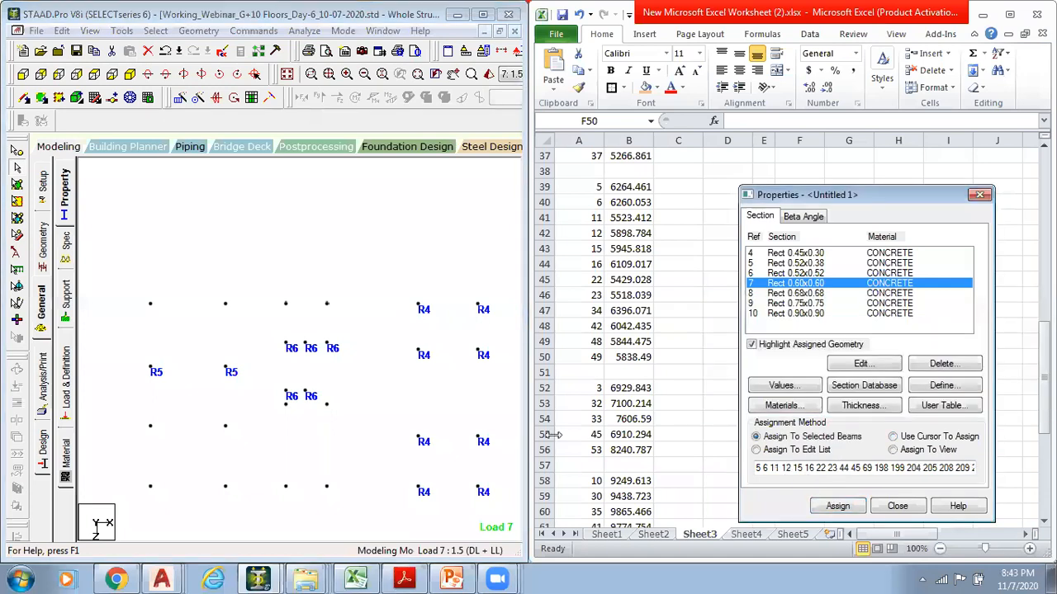
Return to the isometric view and make Rect 0.68x0.68 the section to assign
click(130, 75)
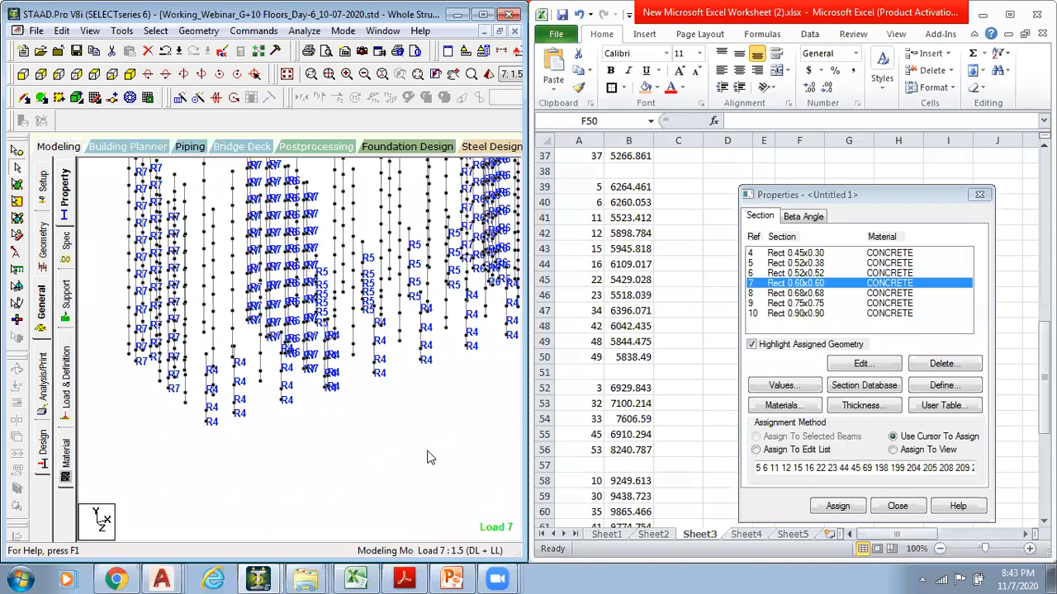
click(804, 293)
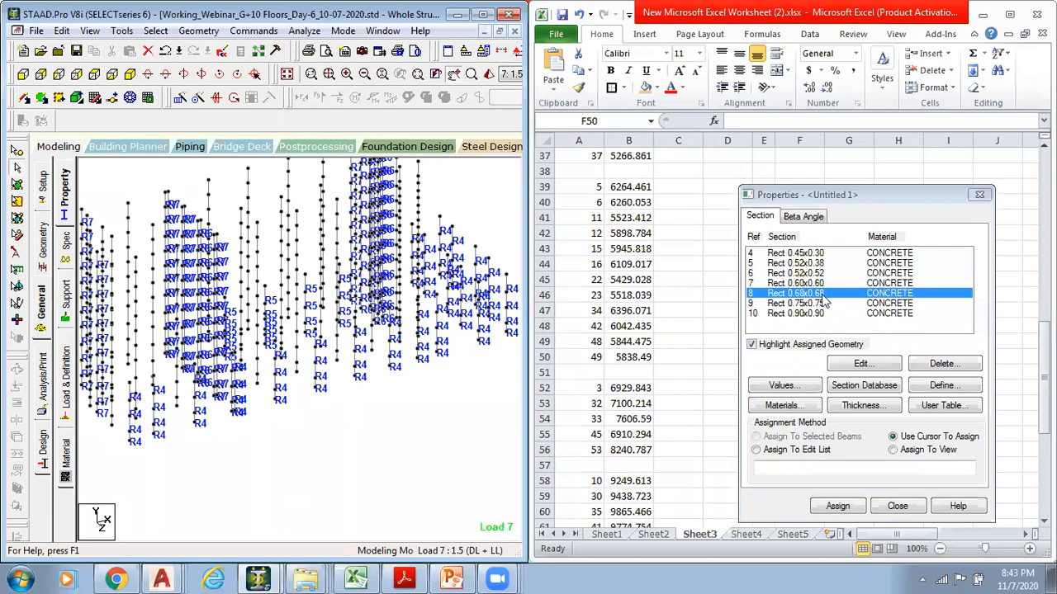
middle_drag(364, 445, 353, 448)
scroll(368, 446, down, 1)
scroll(340, 446, down, 1)
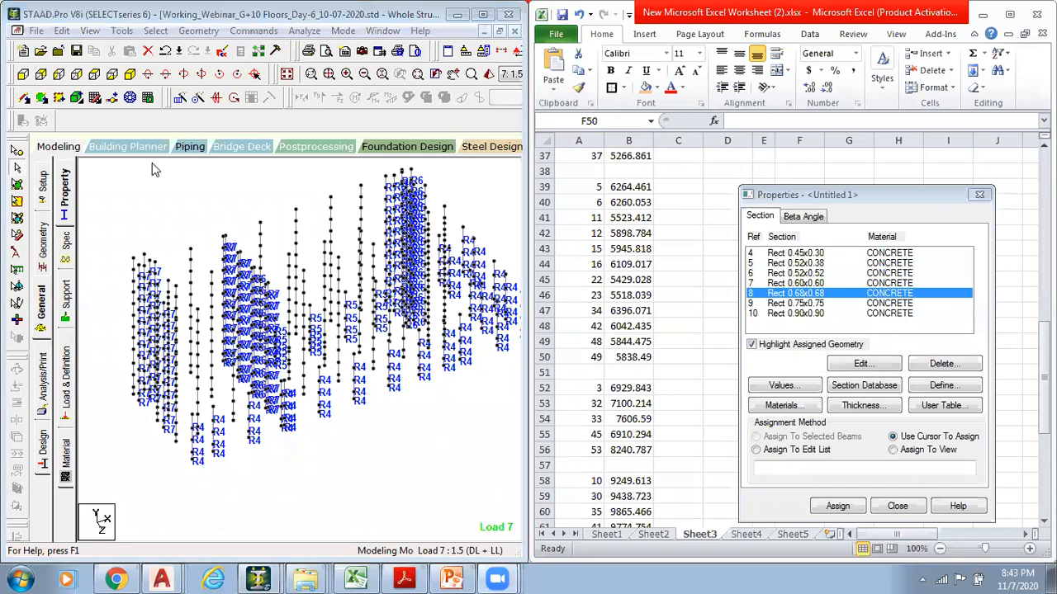
Select all members with missing attributes, show only those columns in the view, and clear the selection
click(156, 30)
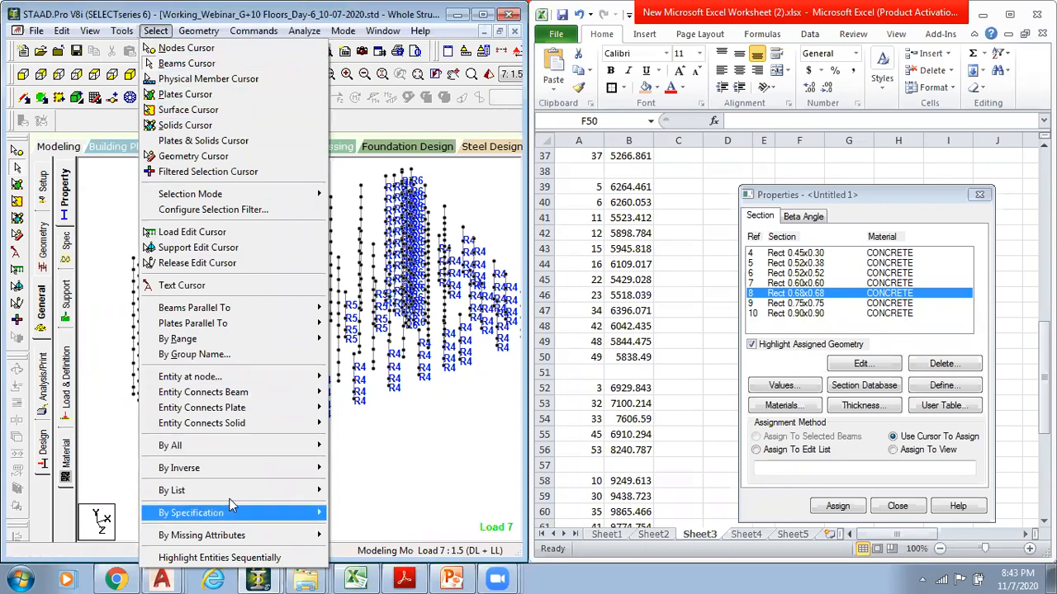
mouse_move(235, 537)
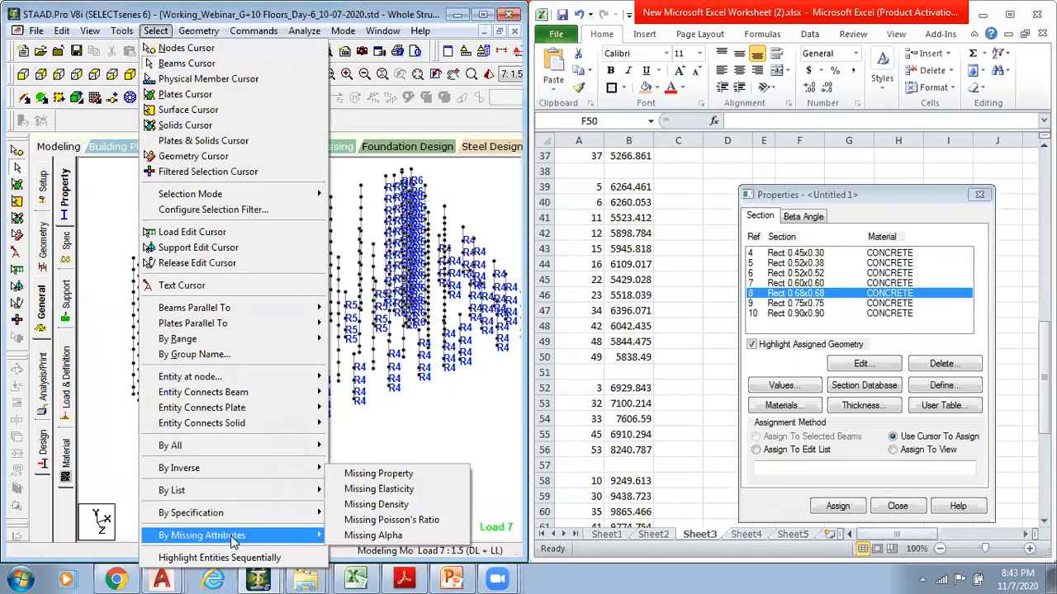
click(418, 491)
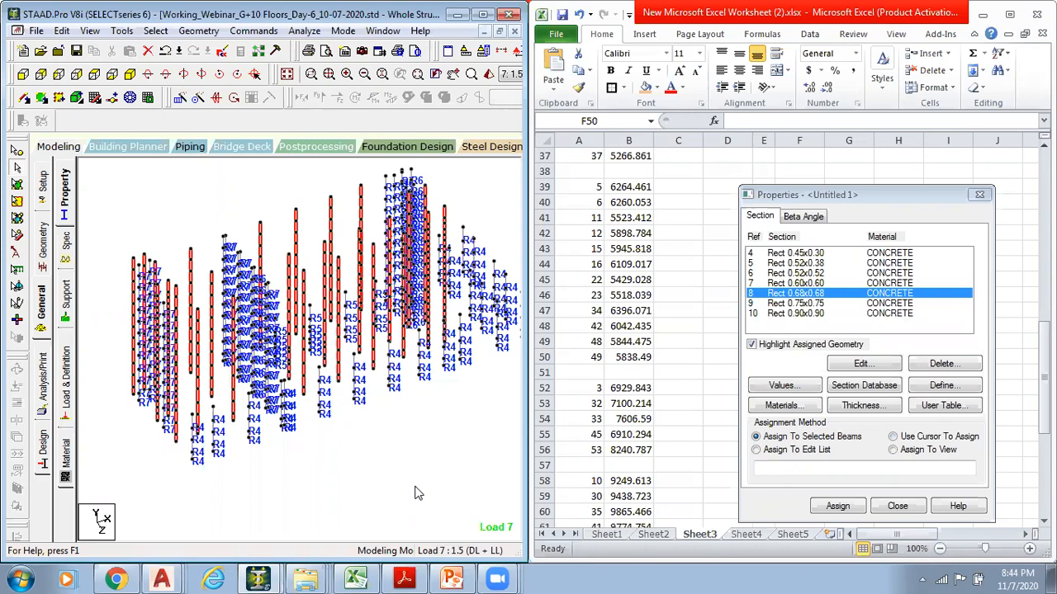
key(alt+v)
key(v)
click(360, 456)
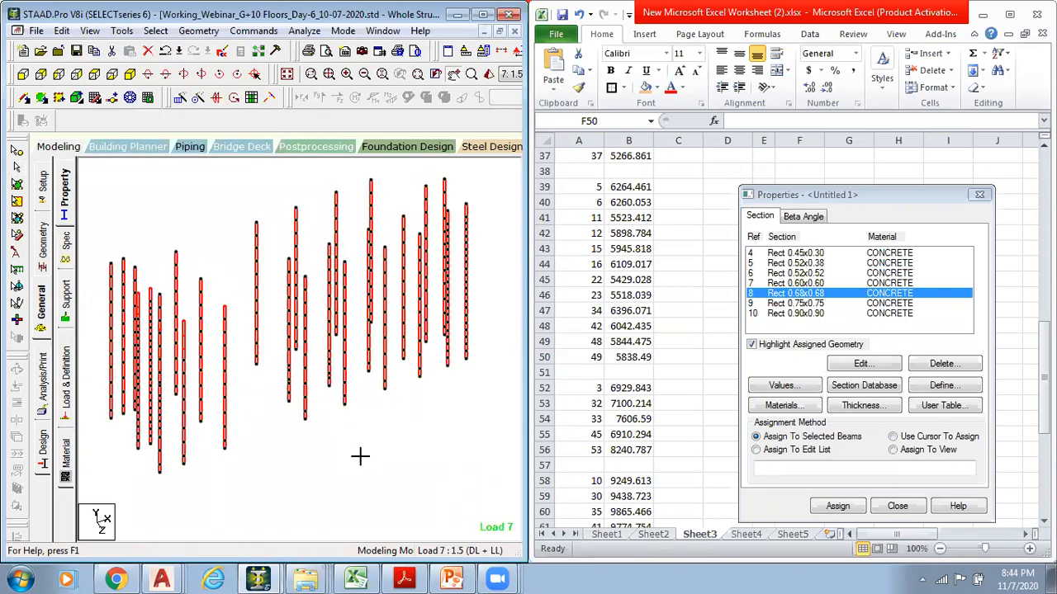
Examine the isolated unassigned columns from several angles to find a view that separates the column lines
key(Down)
key(Down)
key(Down)
key(Down)
key(Down)
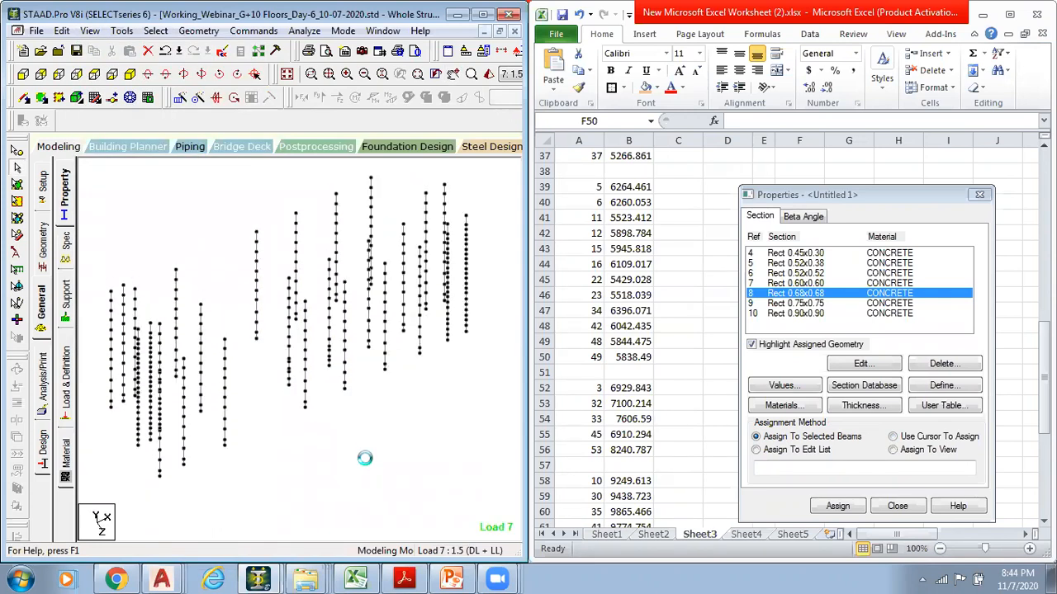
scroll(370, 459, up, 2)
key(Right)
key(Right)
key(Right)
key(Right)
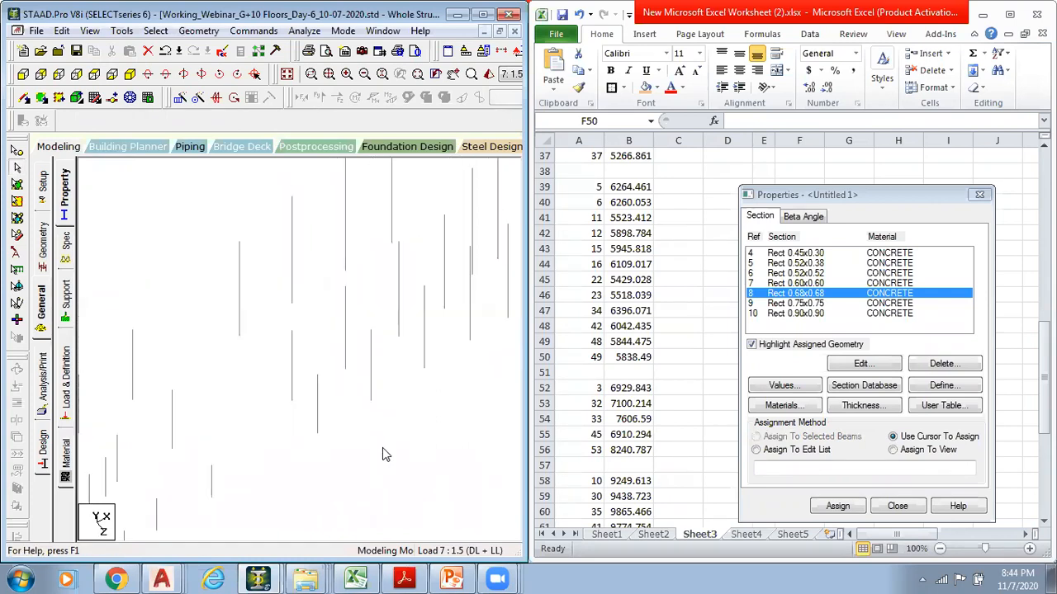
middle_drag(360, 469, 378, 453)
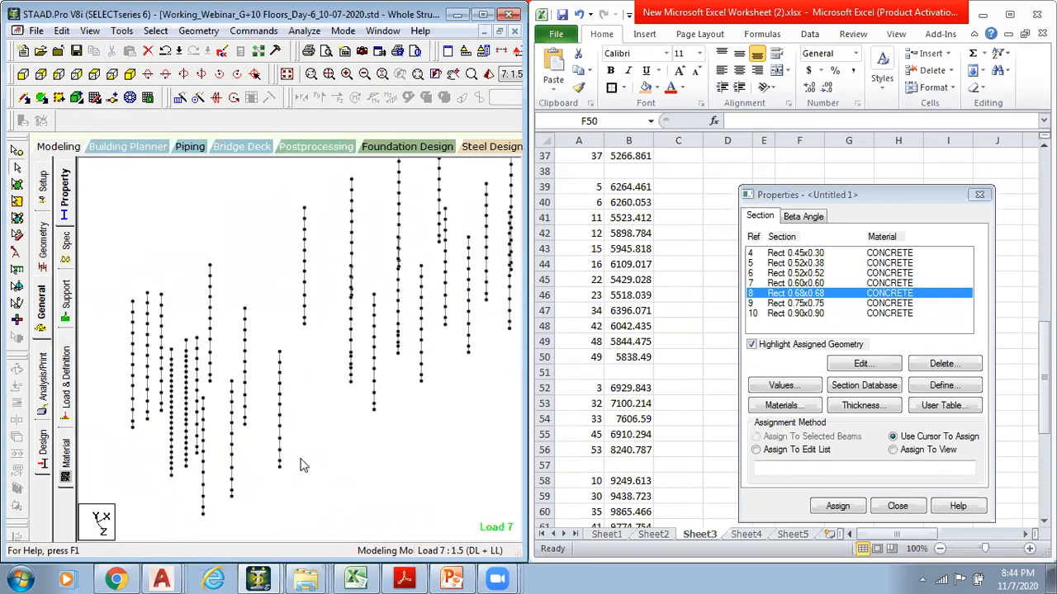
key(Right)
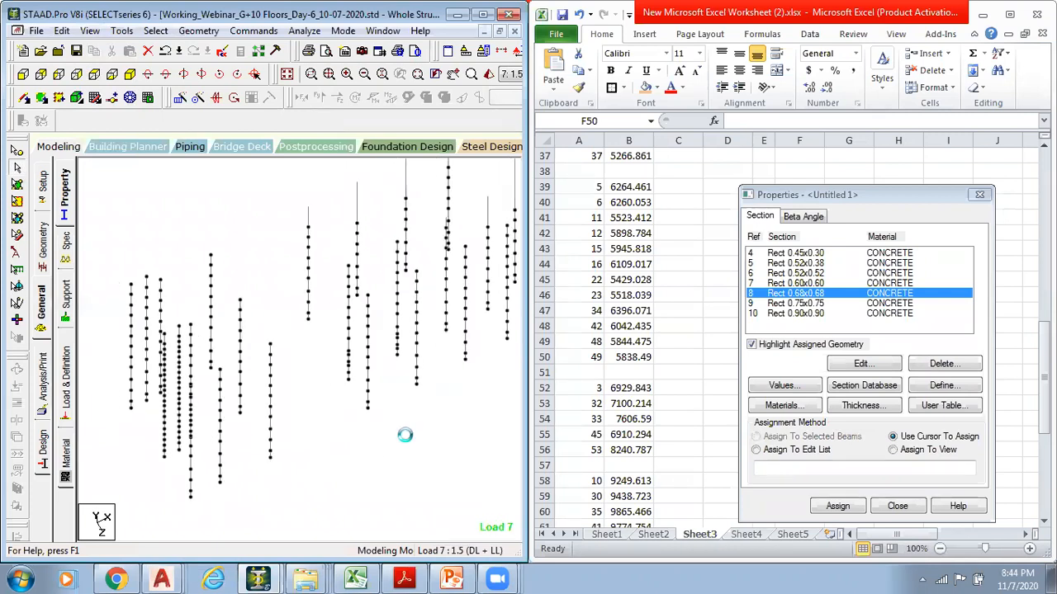
key(Right)
key(Right)
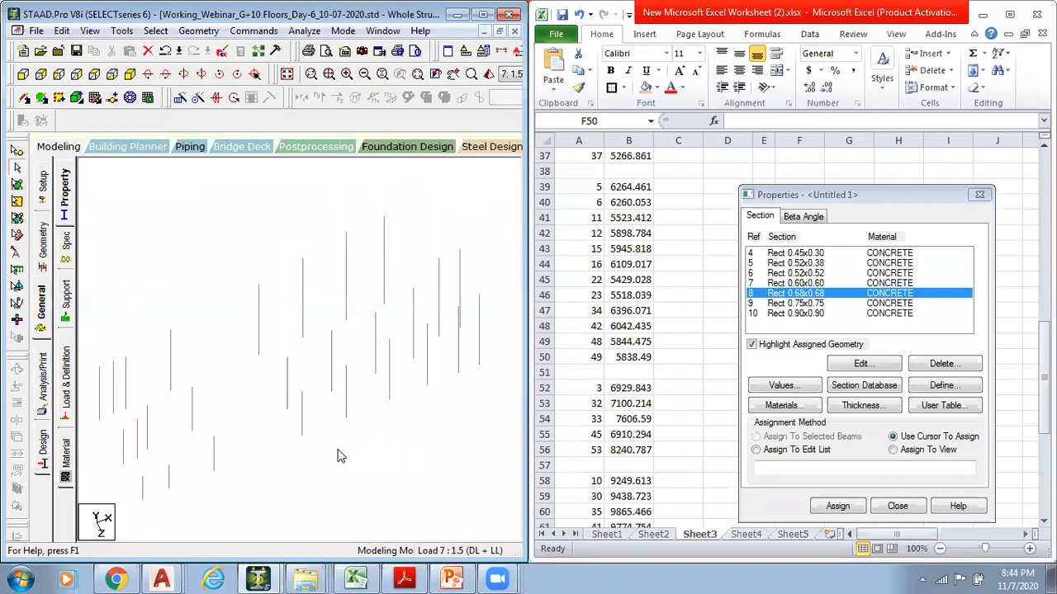
Locate the node group beginning with node 3 in the worksheet and select cell A52
click(669, 391)
scroll(712, 355, down, 2)
click(713, 356)
scroll(686, 369, down, 7)
scroll(686, 369, up, 4)
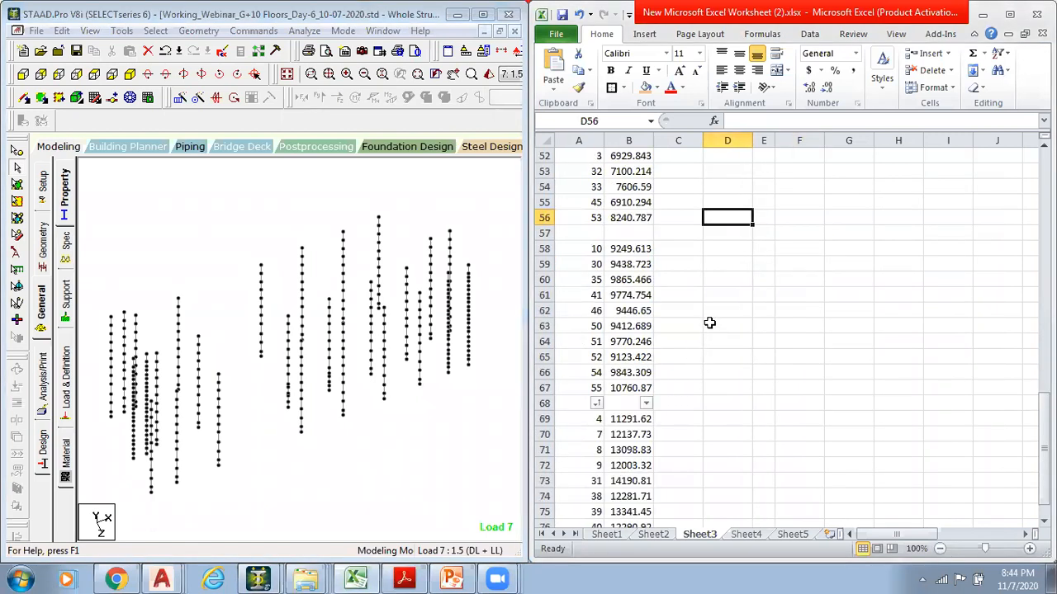
click(707, 323)
scroll(693, 314, up, 1)
click(600, 206)
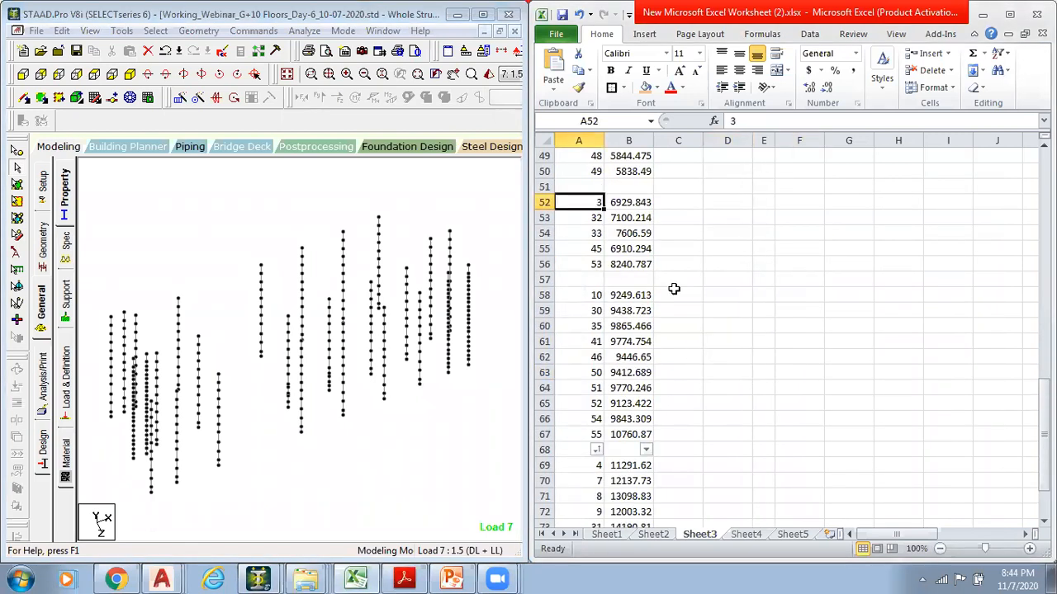
Highlight nodes 3, 32, 33, 45 and 53 by typed list in the model and copy that list for reuse
click(248, 209)
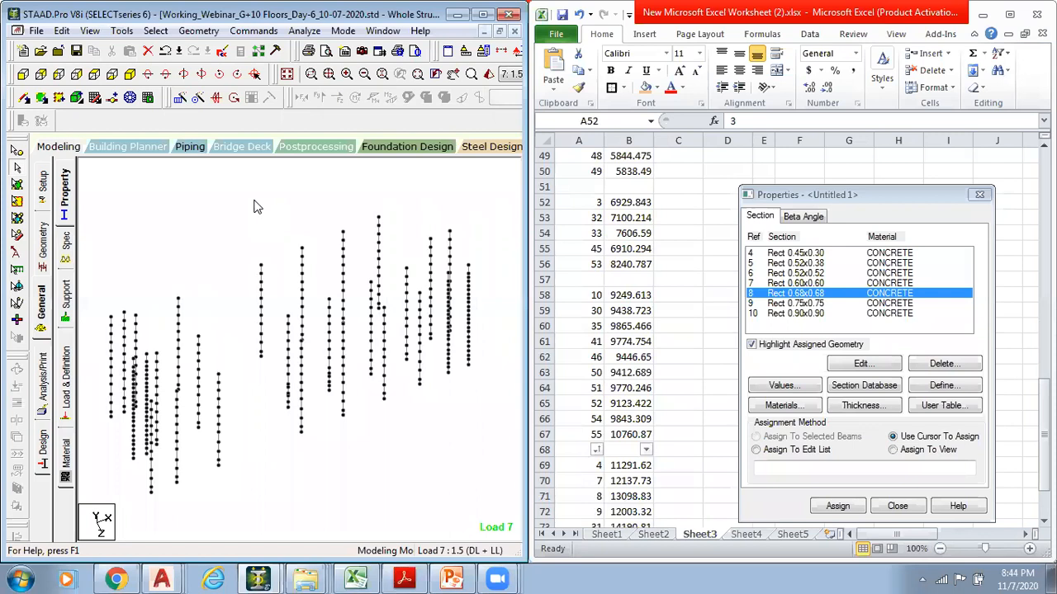
click(155, 33)
mouse_move(272, 488)
click(363, 491)
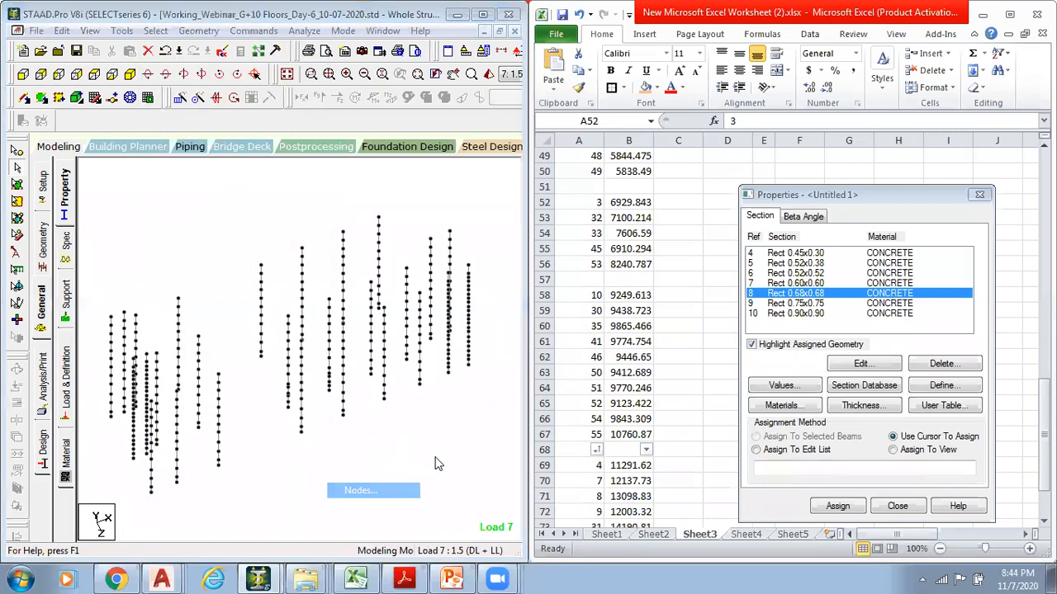
key(Tab)
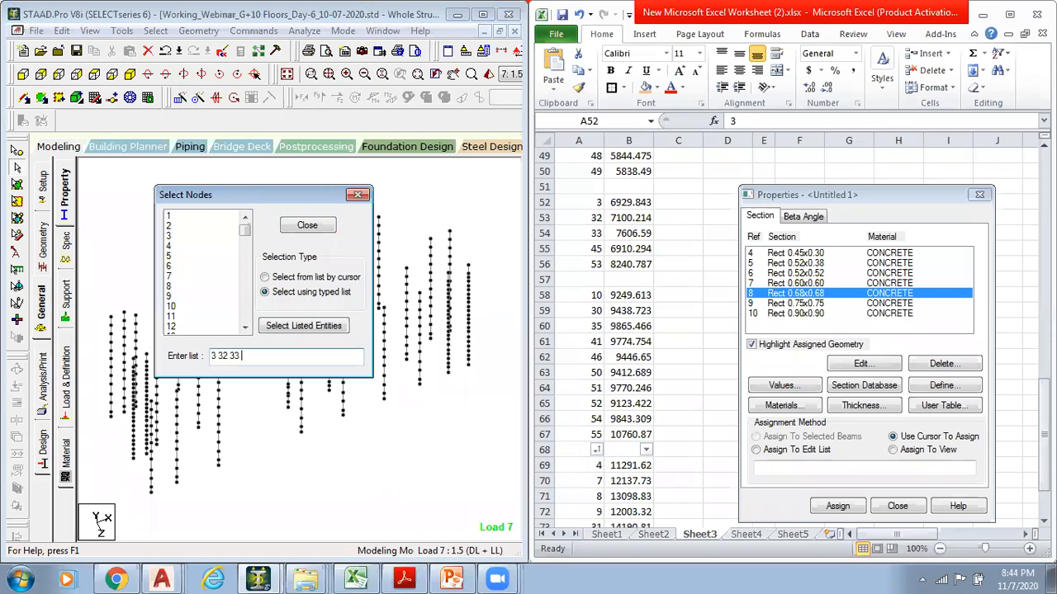
key(shift+Home)
key(ctrl+c)
click(318, 330)
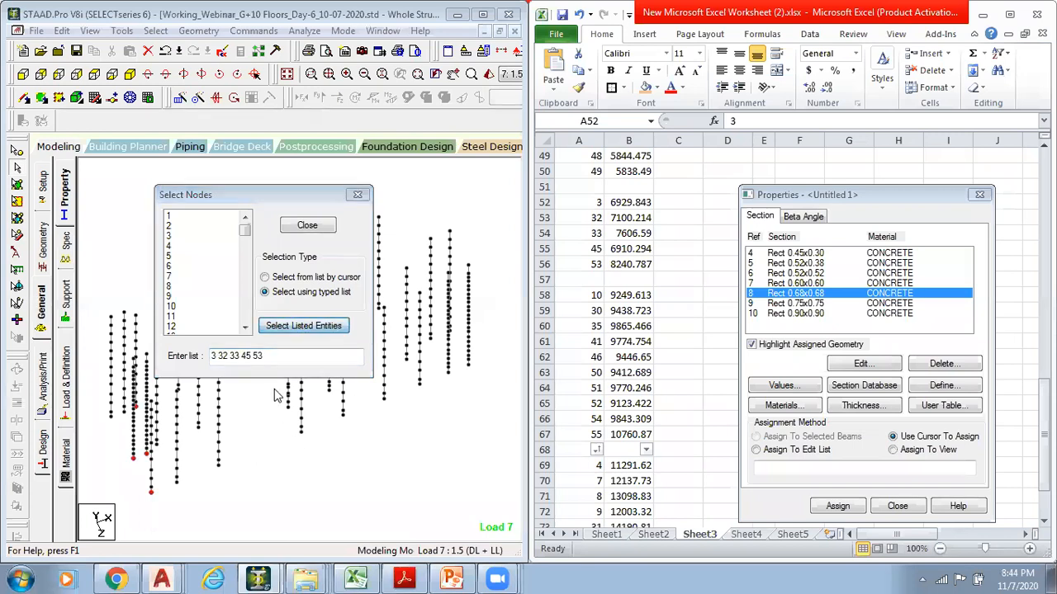
click(308, 225)
Select the column line standing on the single highlighted node apart from the outer cluster
scroll(243, 410, up, 1)
middle_drag(243, 410, 109, 419)
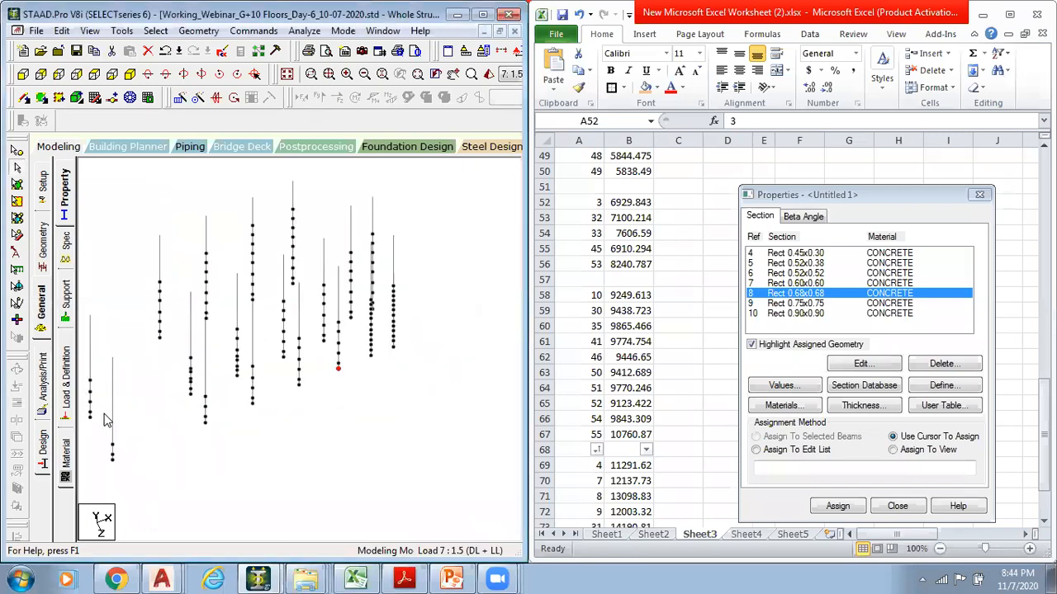
middle_drag(193, 451, 259, 405)
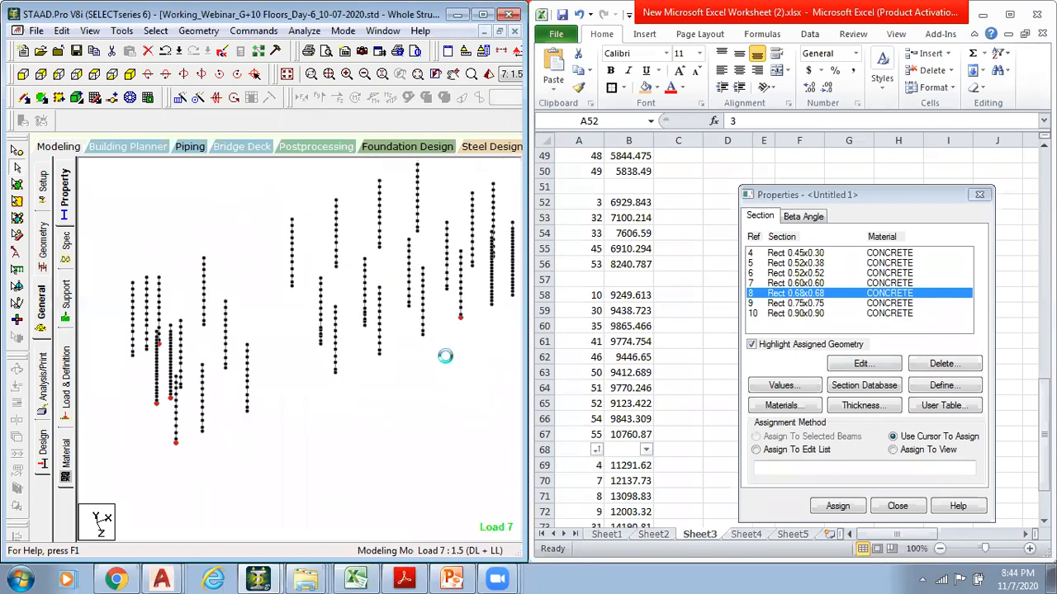
click(460, 290)
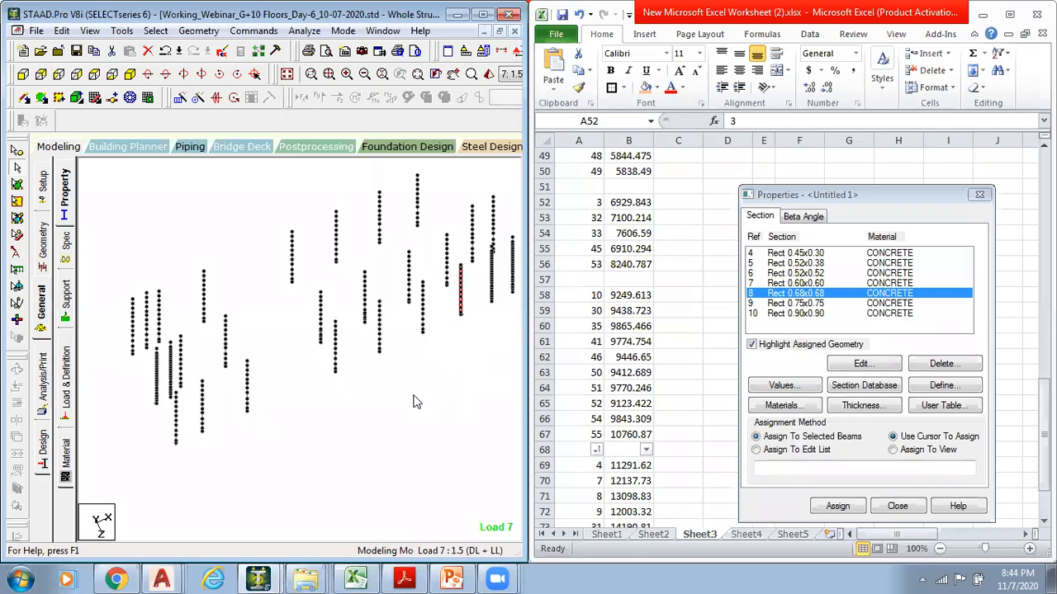
Highlight nodes 3, 32, 33, 45 and 53 again by reusing the copied list in the node selection
click(156, 30)
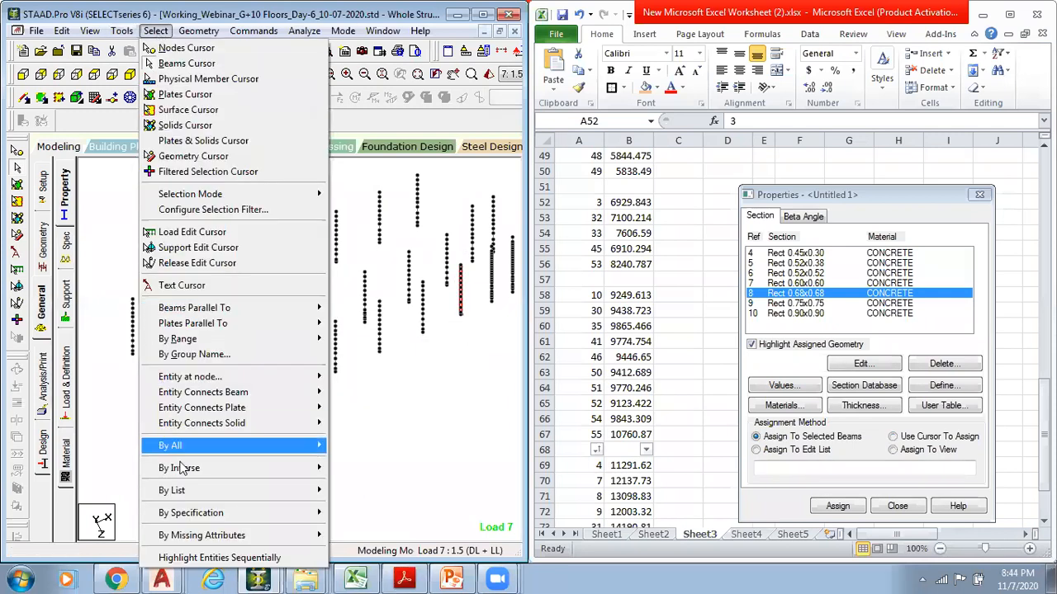
mouse_move(183, 492)
click(375, 493)
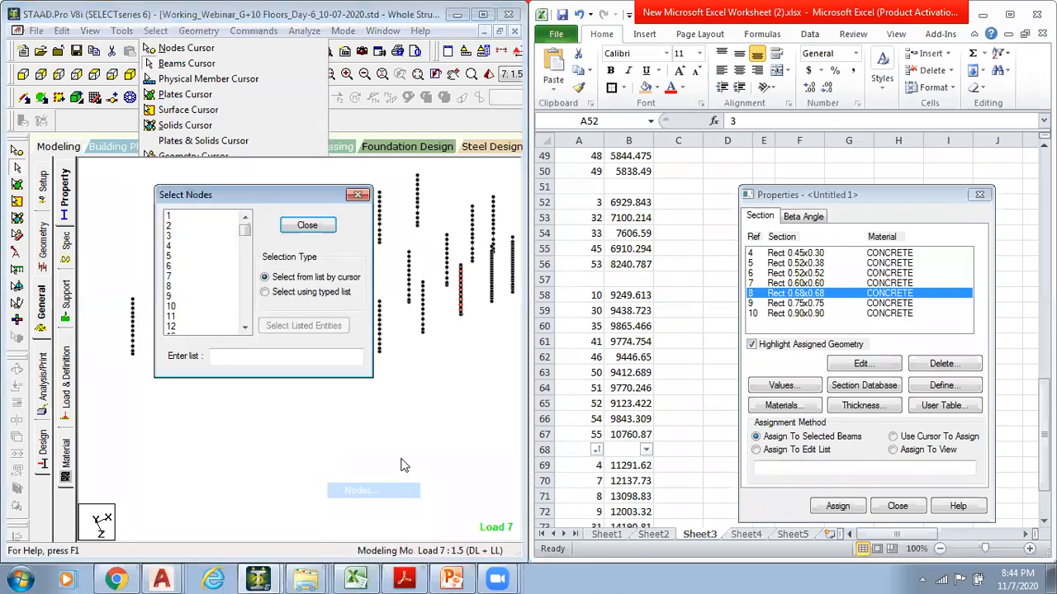
key(ctrl+v)
click(303, 325)
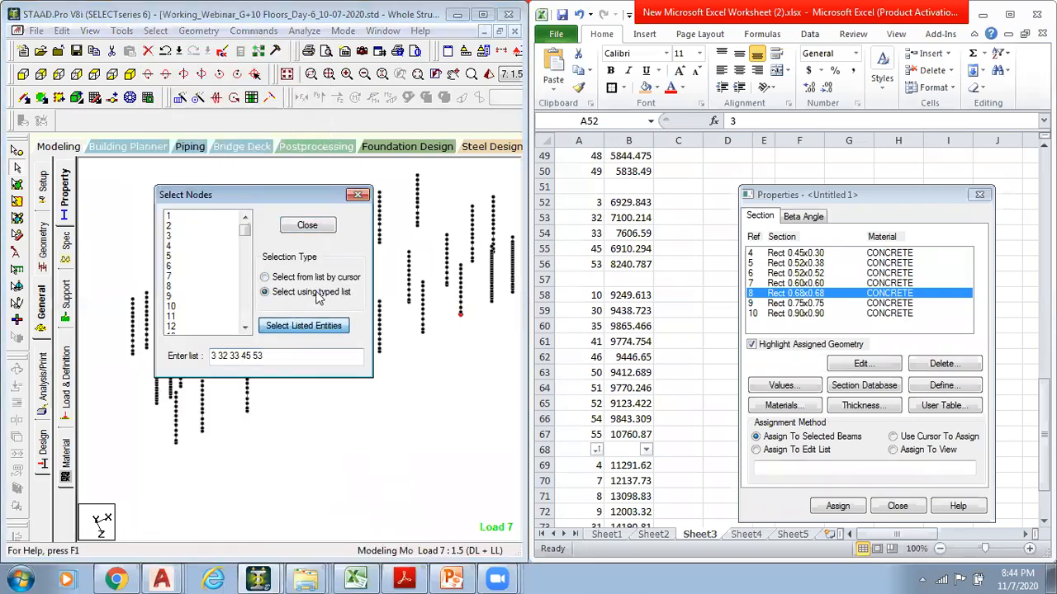
click(357, 194)
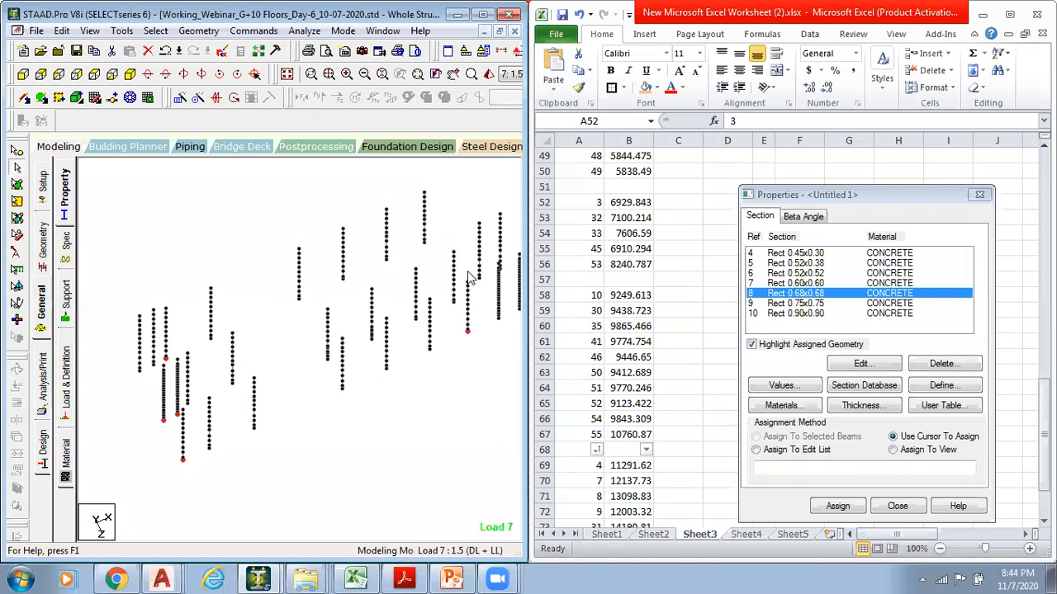
Select the column lines standing on the highlighted nodes and assign section Rect 0.68x0.68 to them
drag(459, 265, 481, 355)
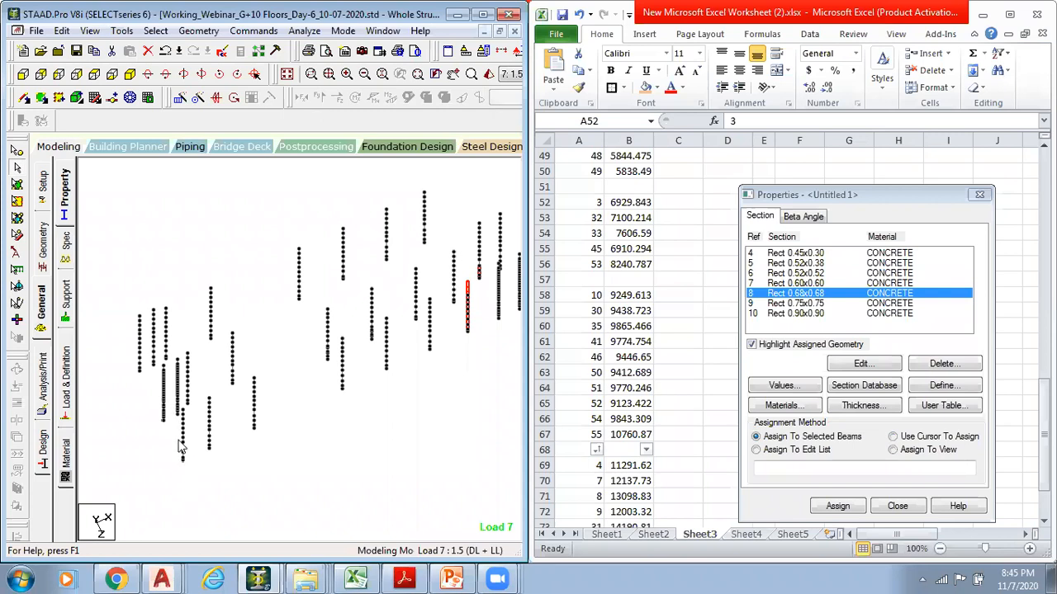
ctrl+drag(155, 386, 186, 462)
key(Up)
key(Up)
middle_drag(365, 422, 349, 417)
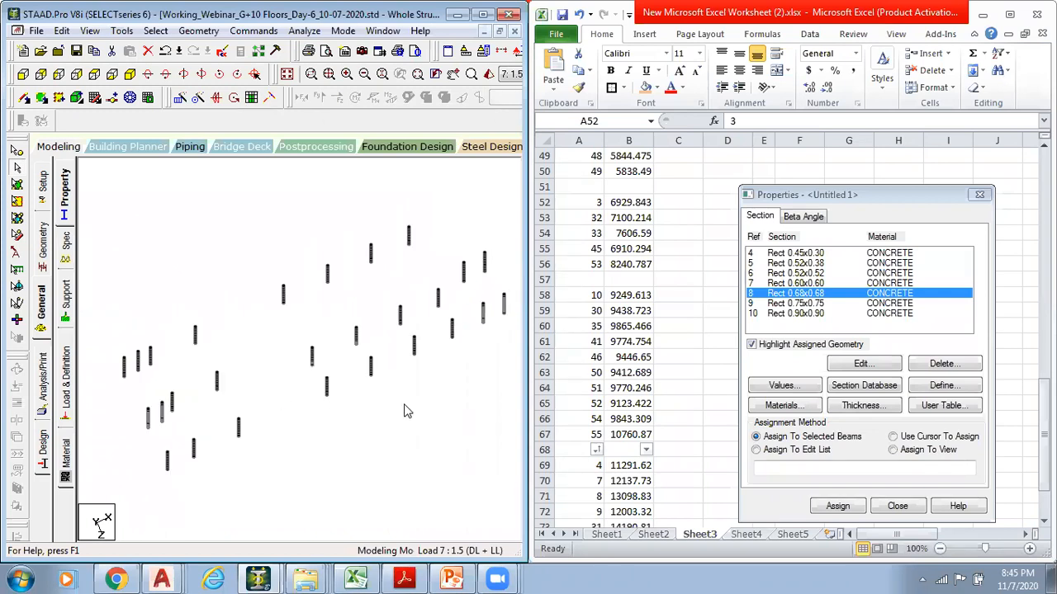
drag(151, 429, 163, 453)
drag(138, 326, 160, 373)
click(833, 506)
click(848, 393)
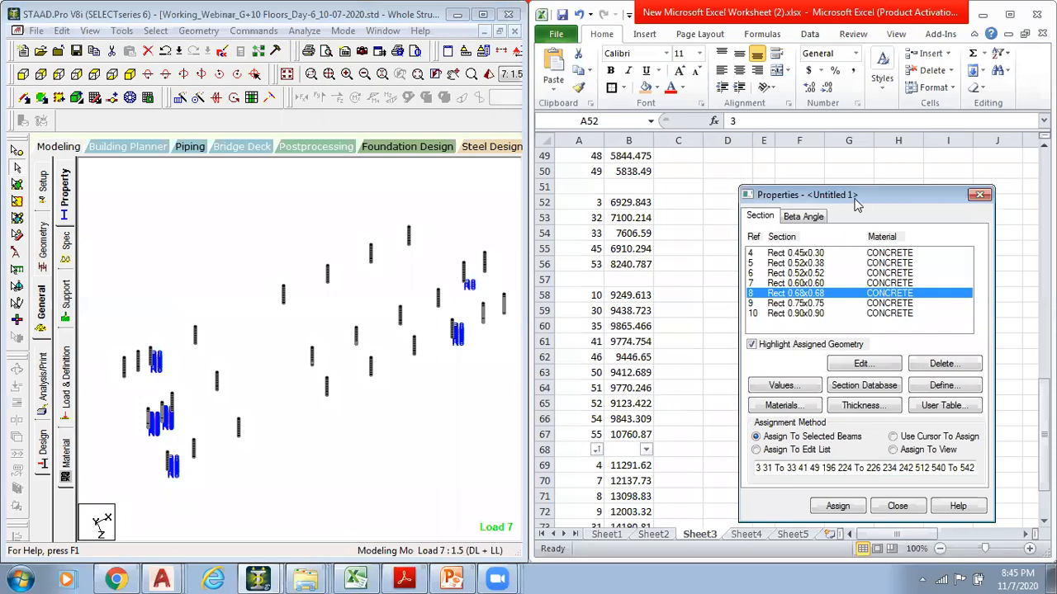
Move the Properties dialog clear of the worksheet's node list and choose section Rect 0.75x0.75
drag(856, 205, 885, 190)
click(896, 299)
click(927, 491)
click(721, 341)
Select all members with missing properties and display only them in the active window
click(205, 248)
middle_drag(289, 279, 285, 273)
scroll(236, 224, up, 1)
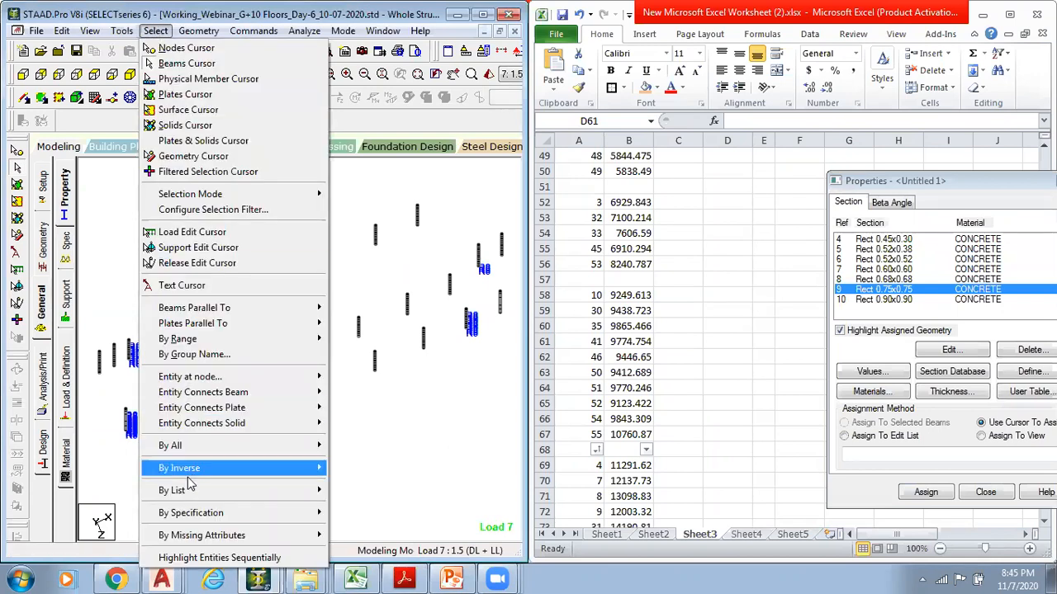
mouse_move(198, 535)
click(404, 476)
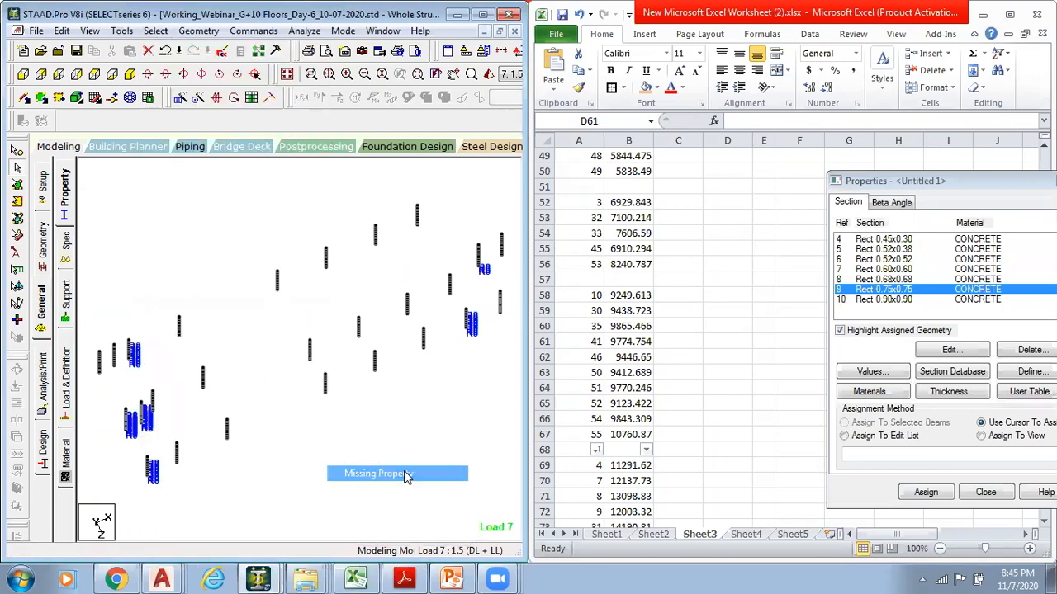
right_click(245, 320)
click(286, 402)
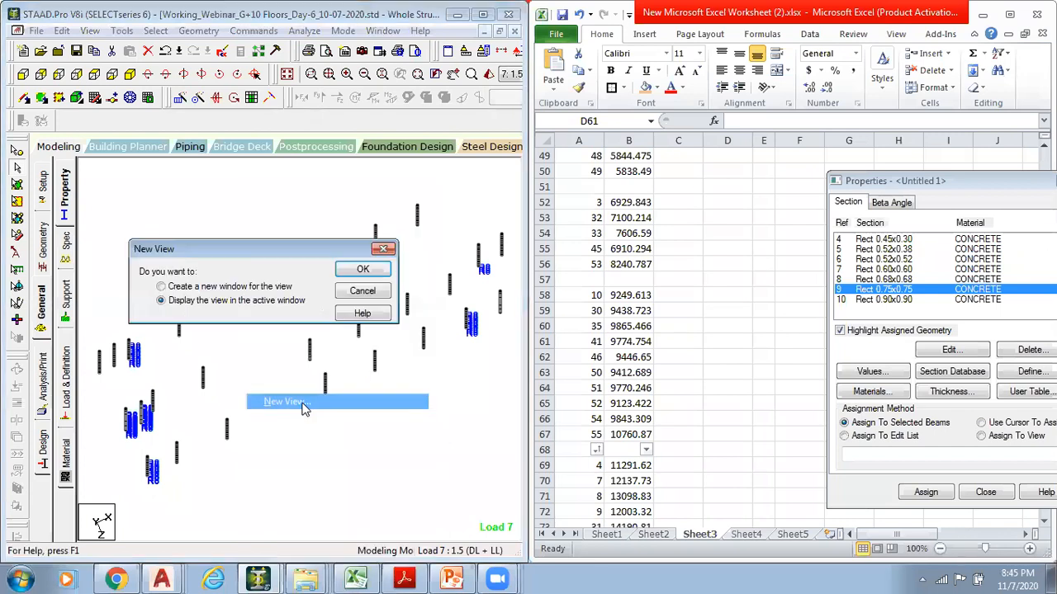
key(Return)
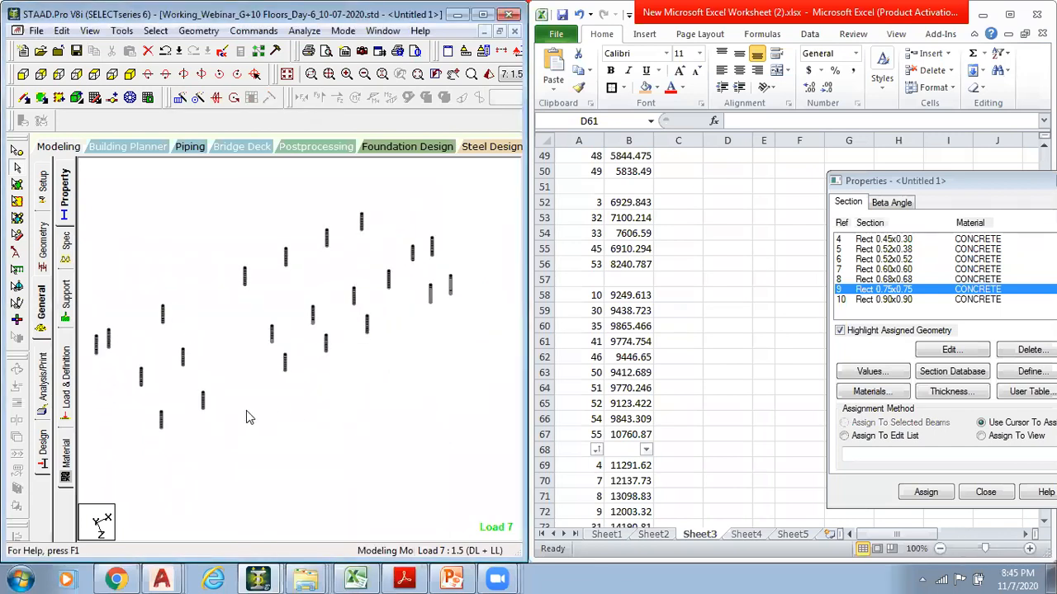
Orient the isolated columns so the lines separate, and locate the worksheet's node group running from 10 to 55
scroll(247, 411, up, 1)
middle_drag(247, 411, 327, 421)
key(Up)
key(Up)
key(Up)
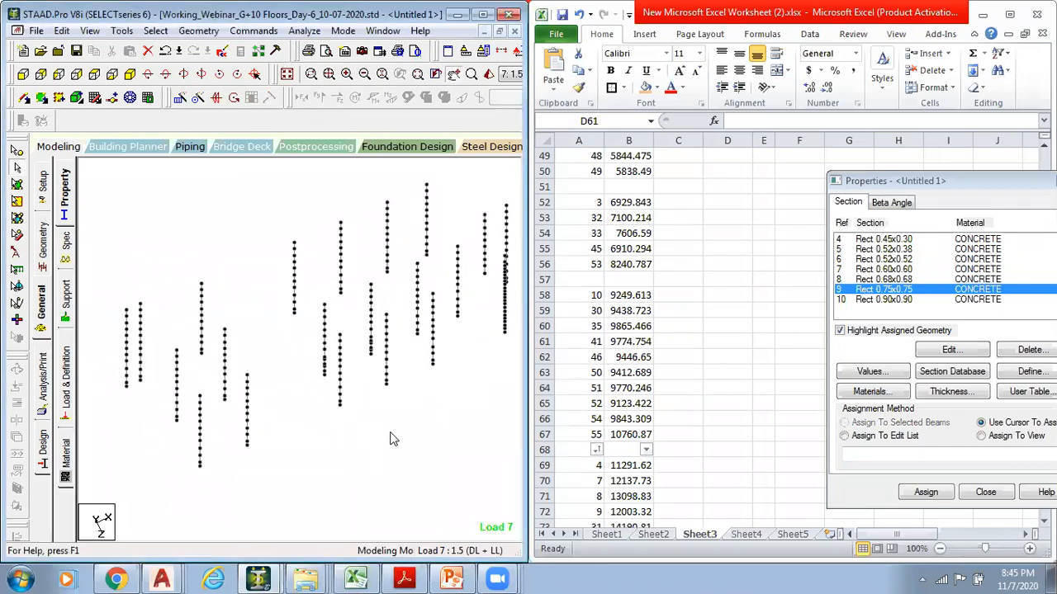
key(Right)
click(738, 329)
drag(592, 298, 593, 435)
click(763, 373)
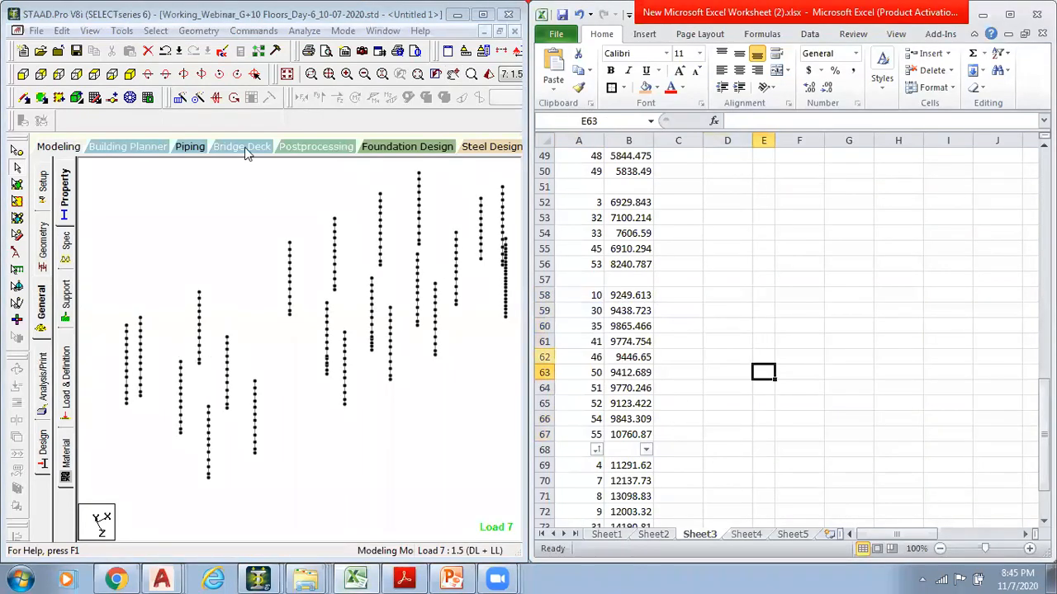
Highlight nodes 10, 30, 35, 41, 46, 50, 51, 52, 54 and 55 in the model by typed list
click(157, 32)
mouse_move(197, 493)
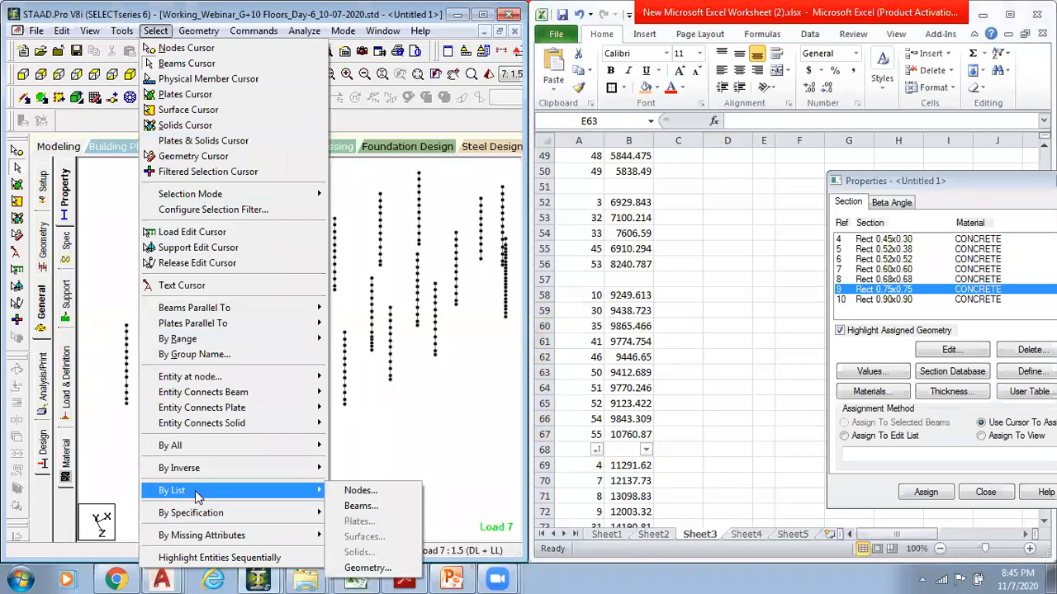
click(378, 493)
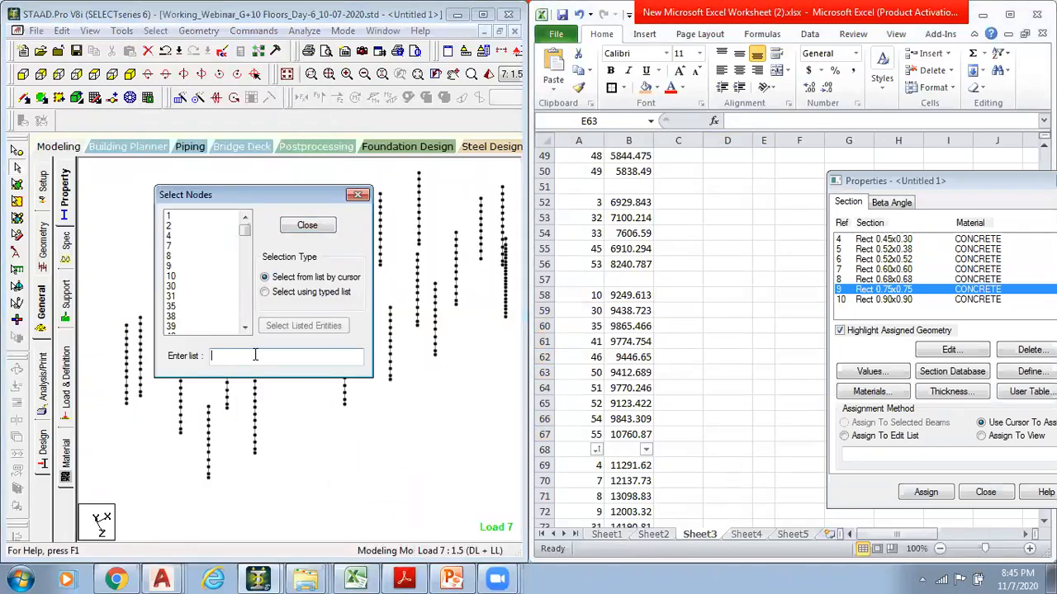
text(10 30 35)
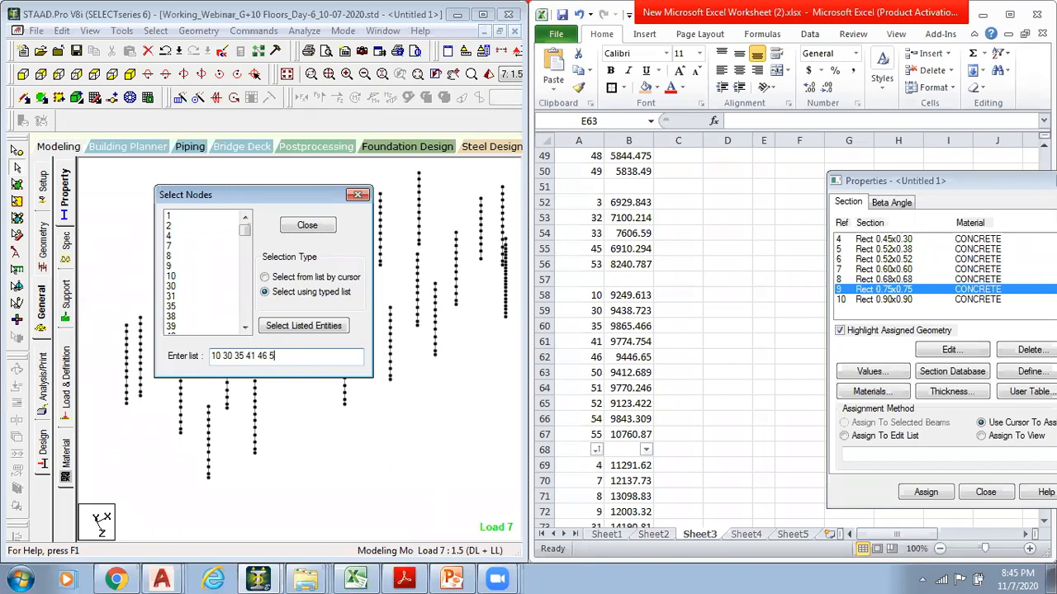
text(41 46 50 51 52 54 55)
key(ctrl+a)
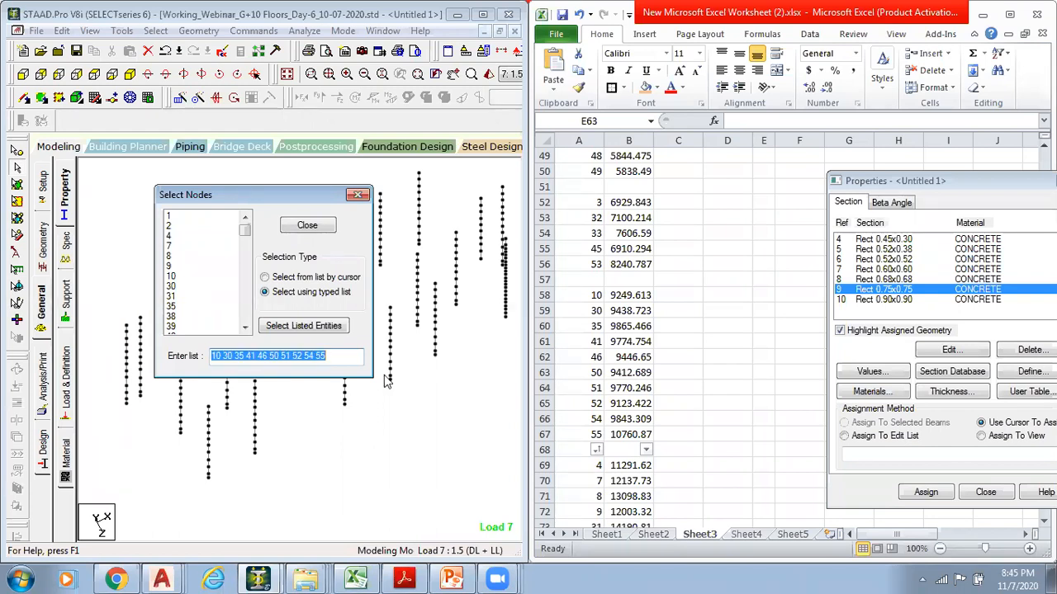
click(304, 326)
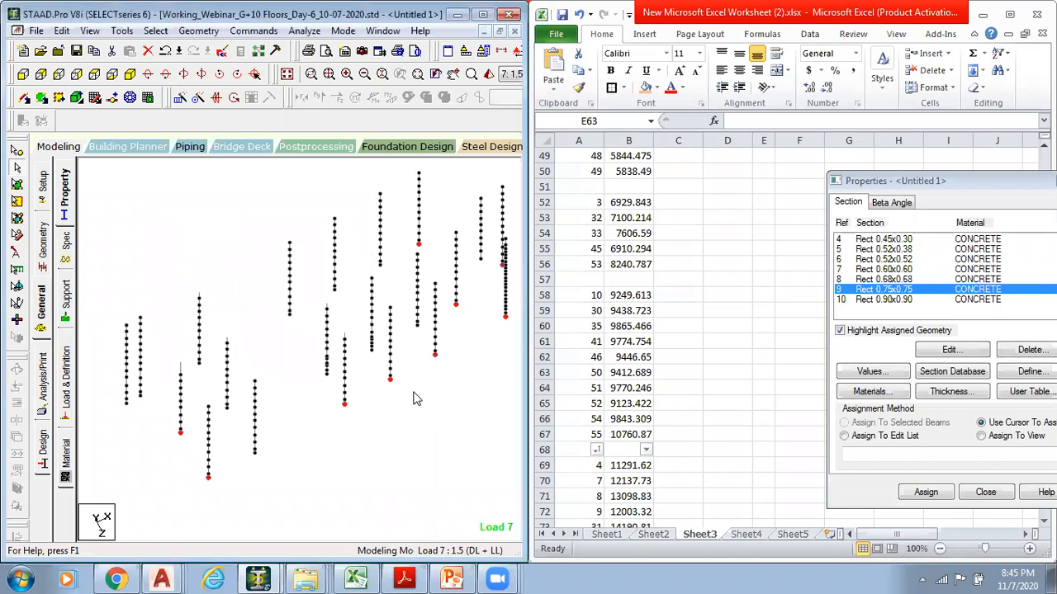
Examine the isolated columns to identify which lines stand on the highlighted nodes
middle_drag(414, 392, 410, 397)
key(Up)
key(Up)
key(Up)
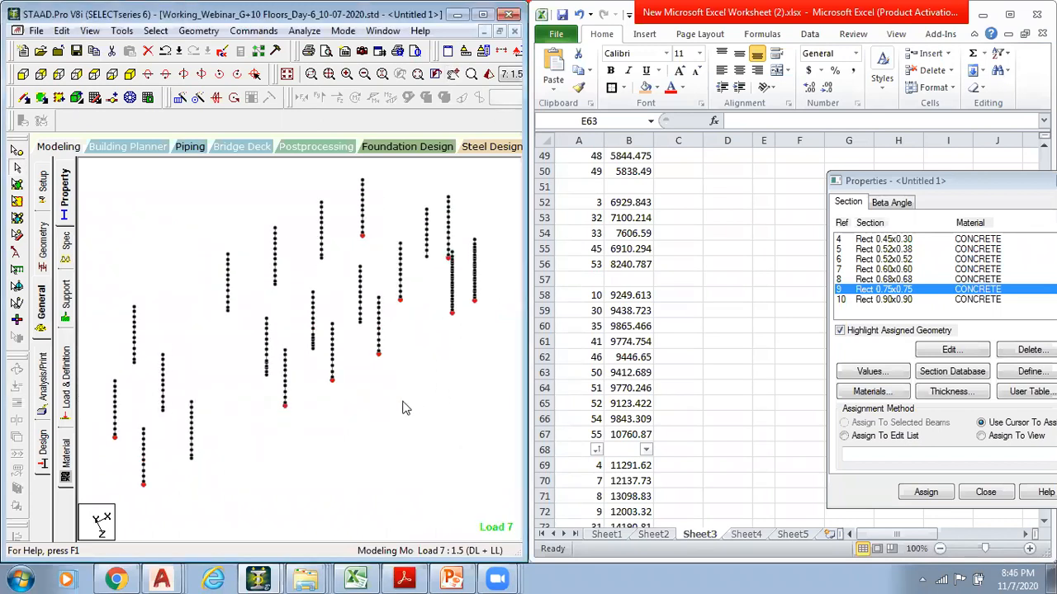
middle_drag(448, 417, 471, 389)
scroll(409, 382, down, 1)
middle_drag(392, 374, 285, 415)
scroll(391, 388, down, 1)
scroll(384, 397, down, 1)
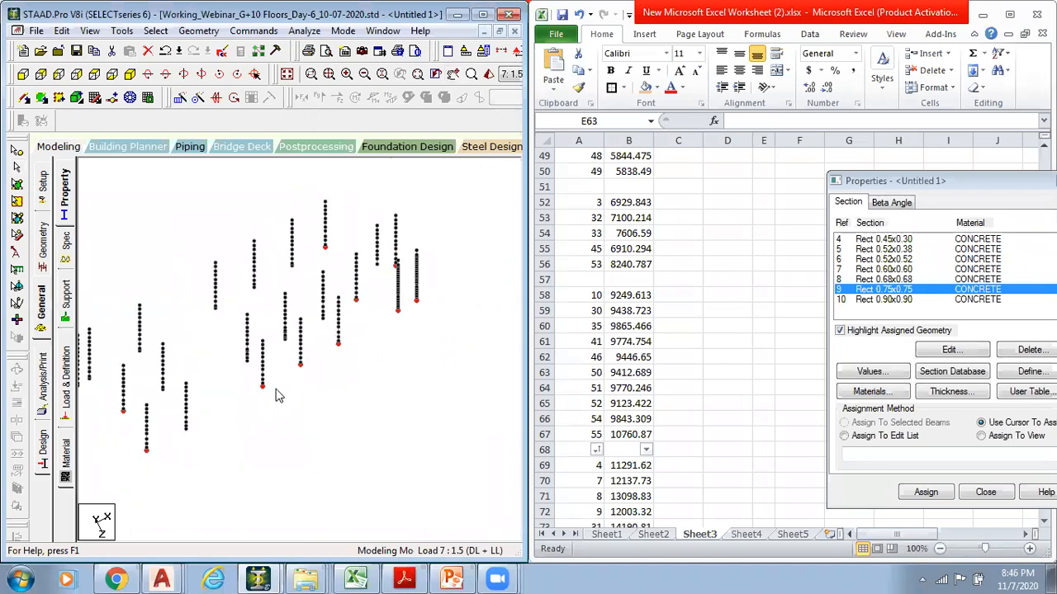
middle_drag(277, 396, 292, 394)
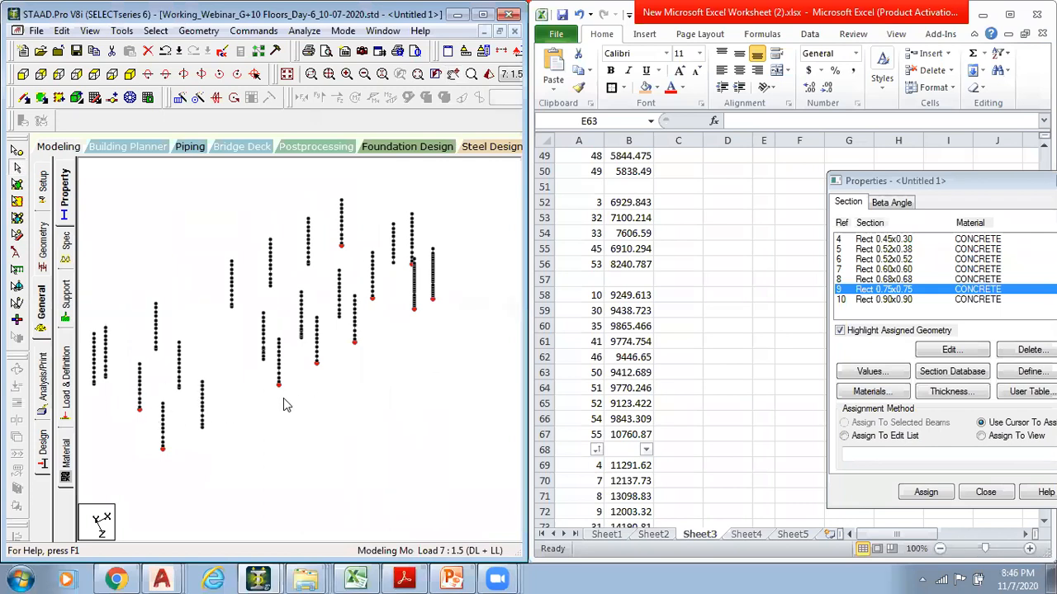
Save the modified structure
click(275, 325)
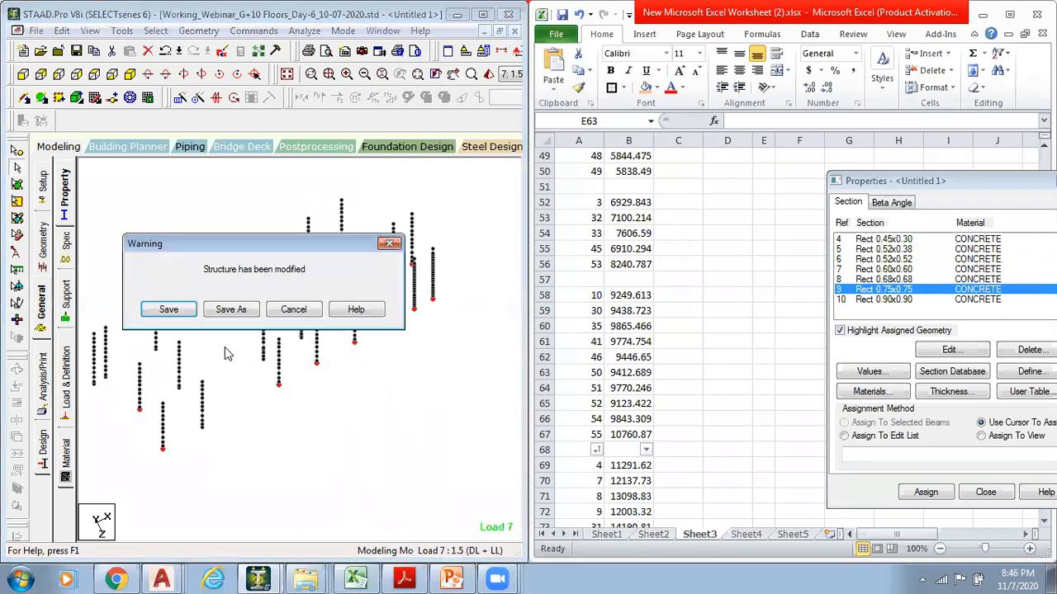
click(168, 309)
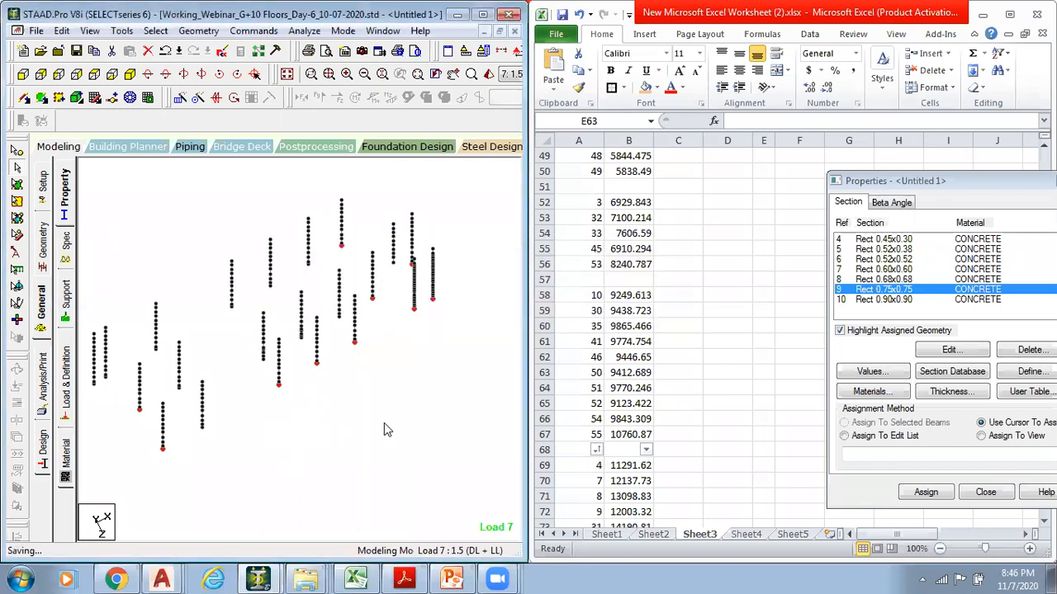
middle_drag(213, 421, 289, 423)
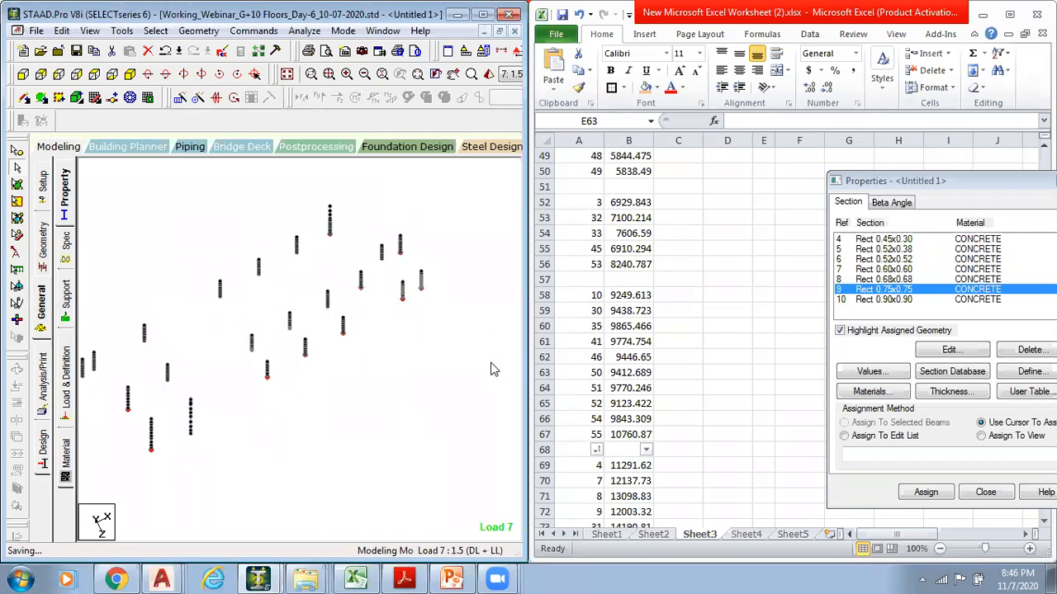
middle_drag(286, 415, 346, 414)
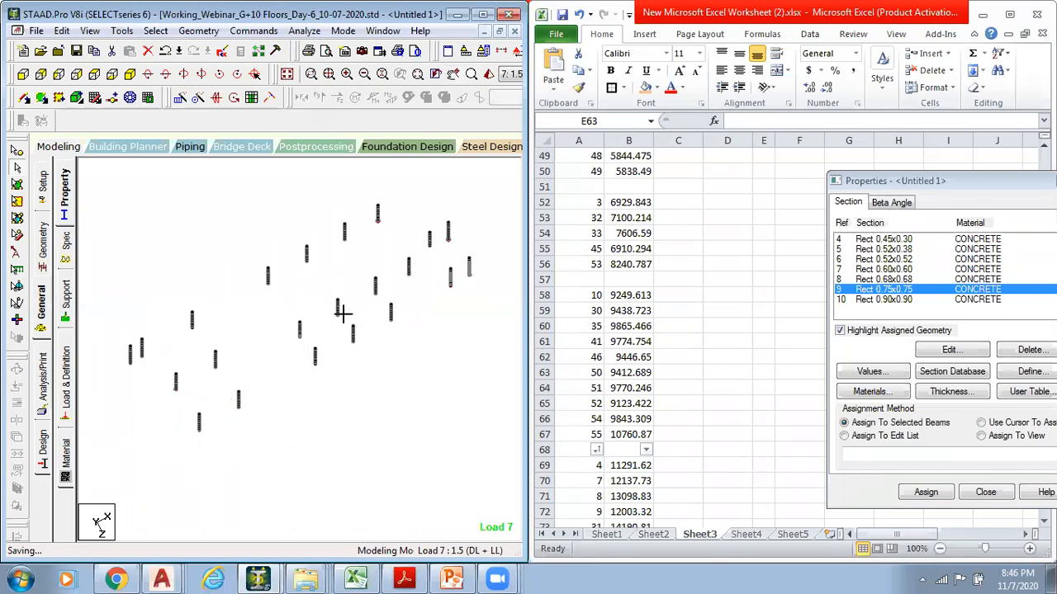
Select the column lines identified on the highlighted nodes, assign Rect 0.75x0.75 to them and clear the selection
drag(443, 251, 497, 326)
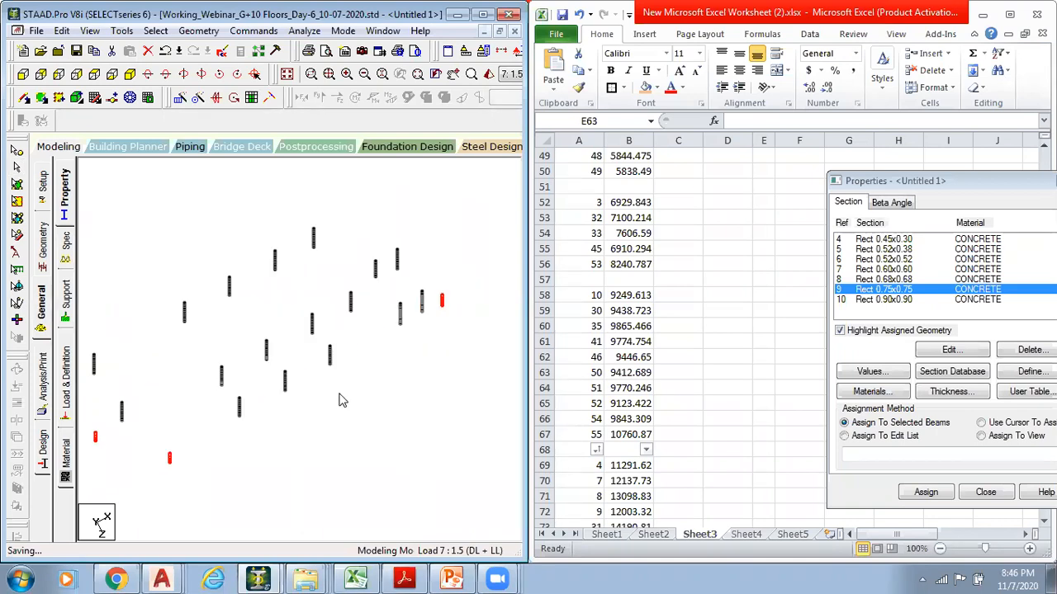
drag(390, 226, 406, 289)
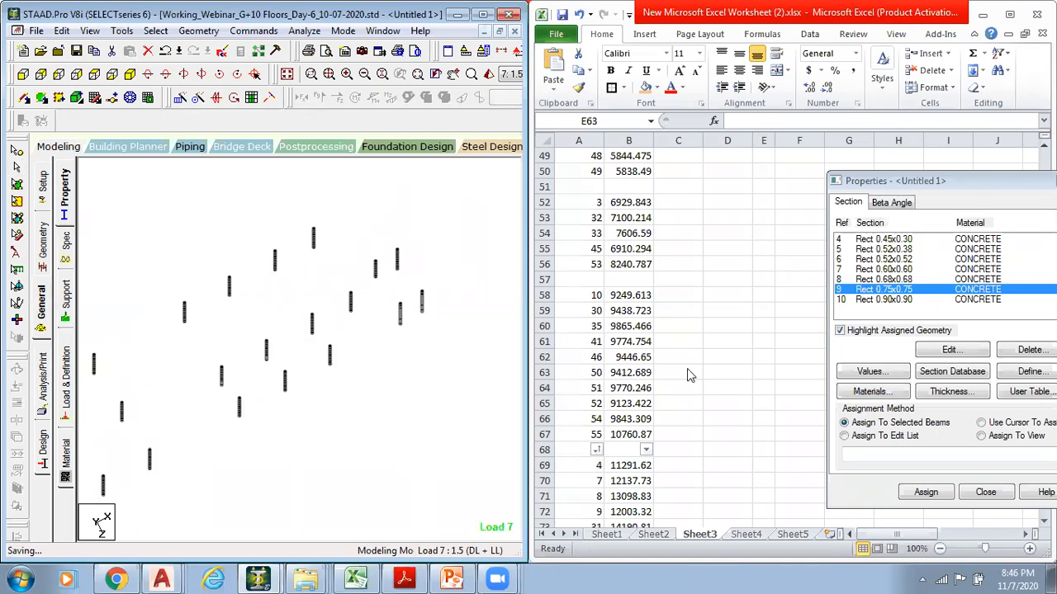
click(926, 492)
click(935, 379)
middle_drag(295, 489, 413, 462)
scroll(346, 476, up, 2)
key(Up)
key(Up)
middle_drag(307, 471, 333, 467)
scroll(345, 457, down, 1)
click(382, 424)
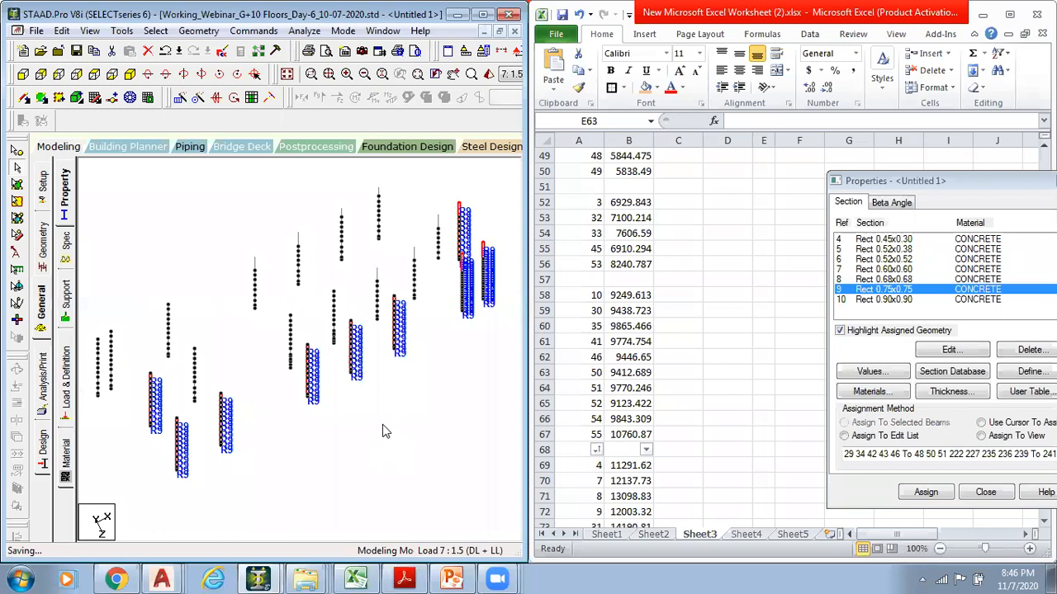
Highlight the same nodes from 10 to 55 again with the pasted list to find column lines still lacking a section
click(155, 31)
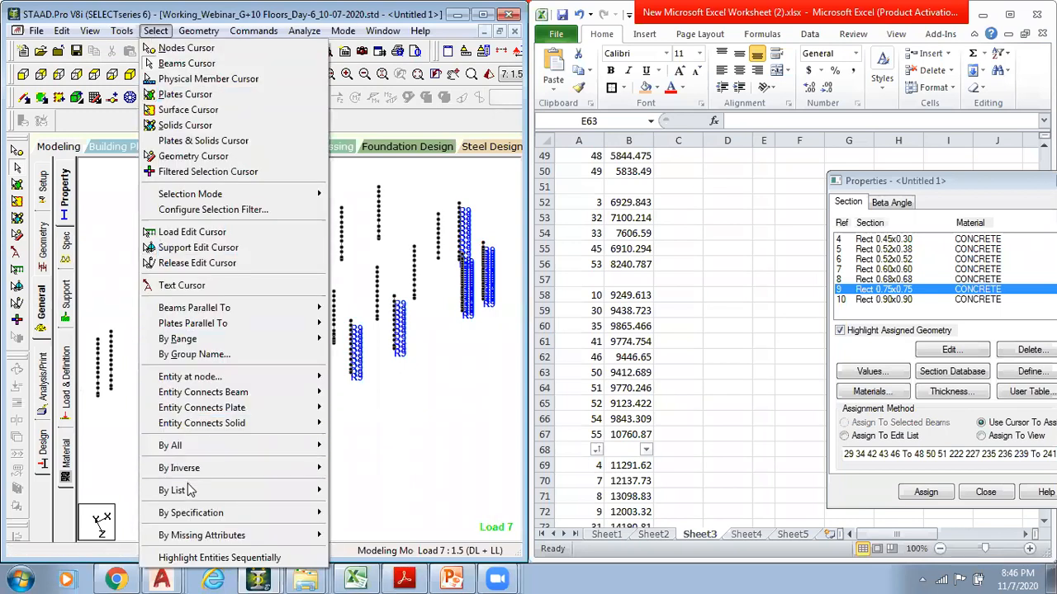
mouse_move(237, 496)
click(349, 493)
click(270, 356)
key(ctrl+v)
click(303, 326)
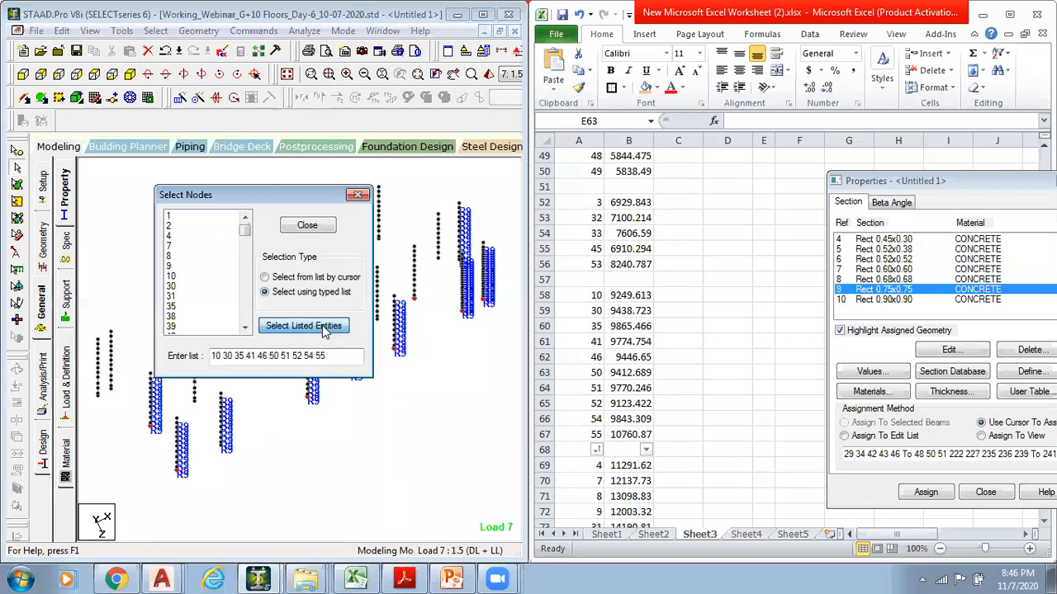
click(307, 225)
Assign Rect 0.75x0.75 to the two remaining unlabelled column lines that stand on highlighted nodes
middle_drag(417, 391, 319, 448)
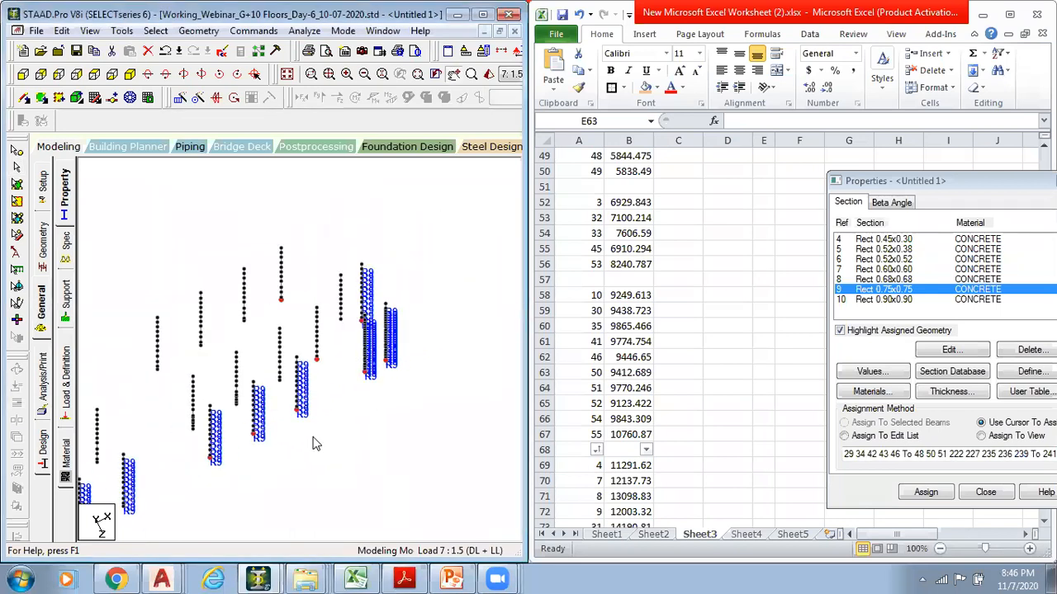
scroll(322, 372, up, 2)
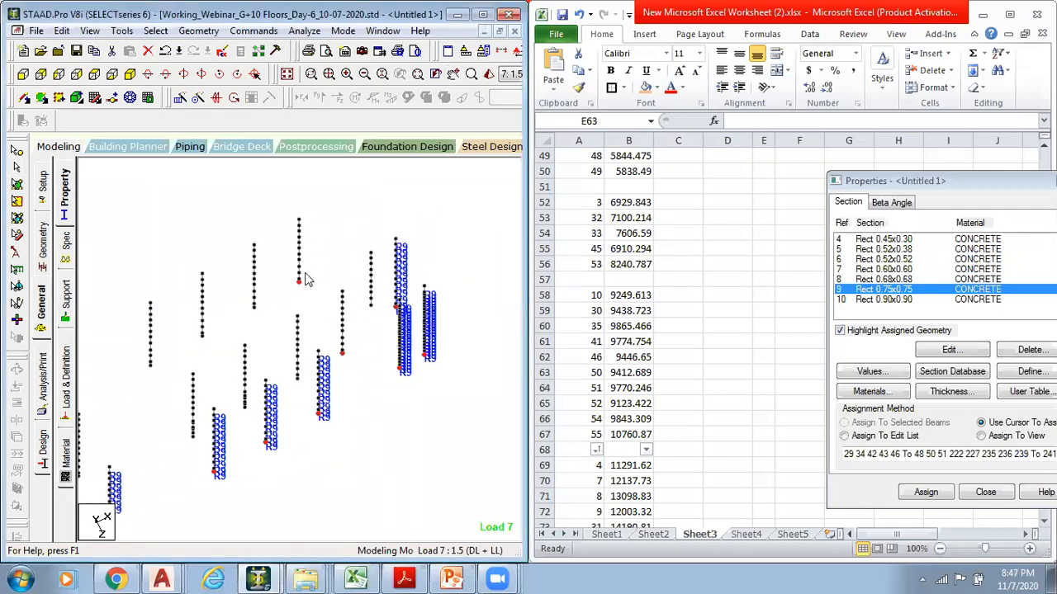
click(299, 248)
ctrl+click(343, 346)
click(920, 495)
key(Return)
Check the Rect 0.75x0.75 assignments across the isolated column lines
scroll(429, 484, down, 1)
middle_drag(390, 484, 466, 418)
scroll(463, 418, down, 1)
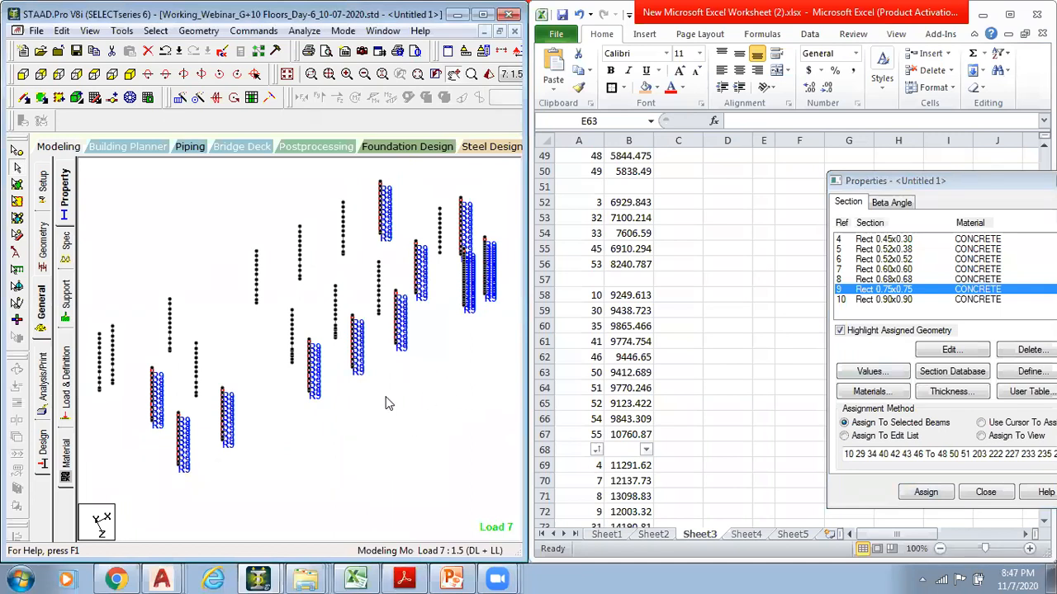
middle_drag(388, 404, 437, 385)
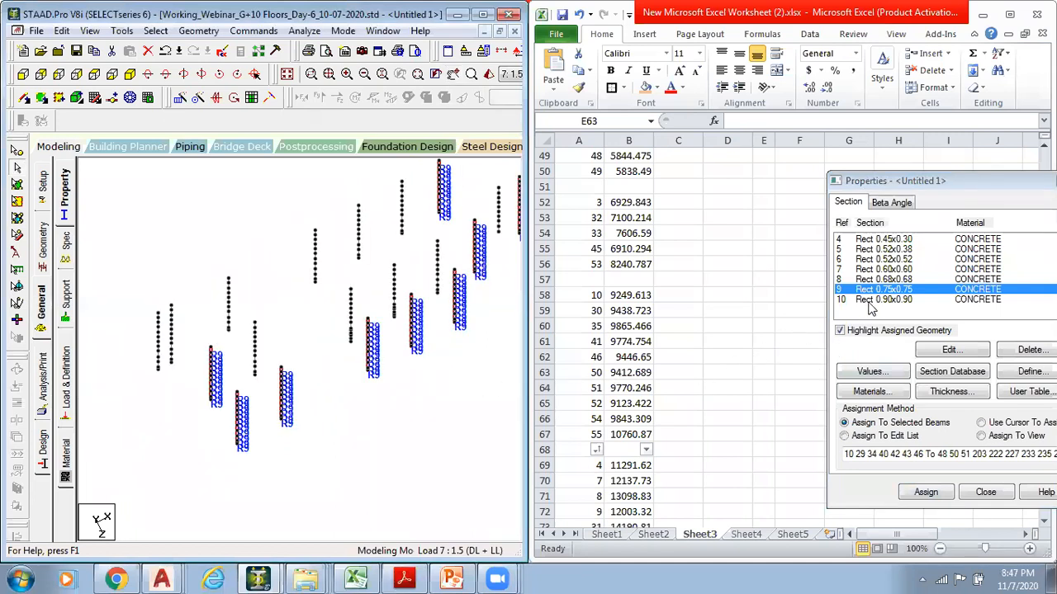
scroll(132, 398, up, 2)
middle_drag(140, 398, 205, 408)
scroll(156, 415, up, 1)
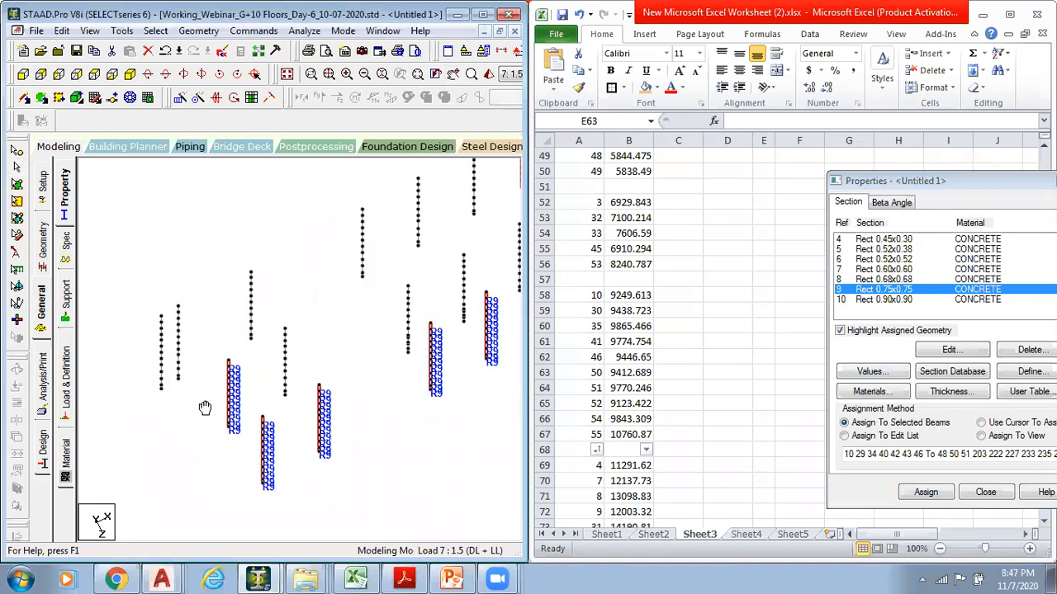
Assign Rect 0.75x0.75 to the two adjacent unlabelled column lines at the outer end of the building
scroll(154, 352, down, 1)
drag(140, 258, 207, 459)
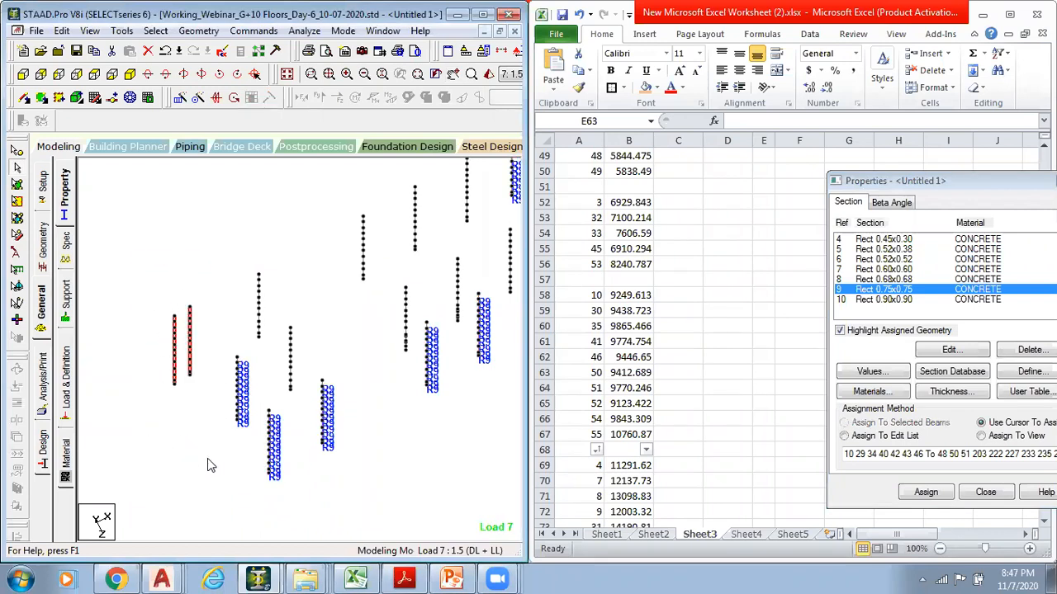
middle_drag(349, 475, 304, 477)
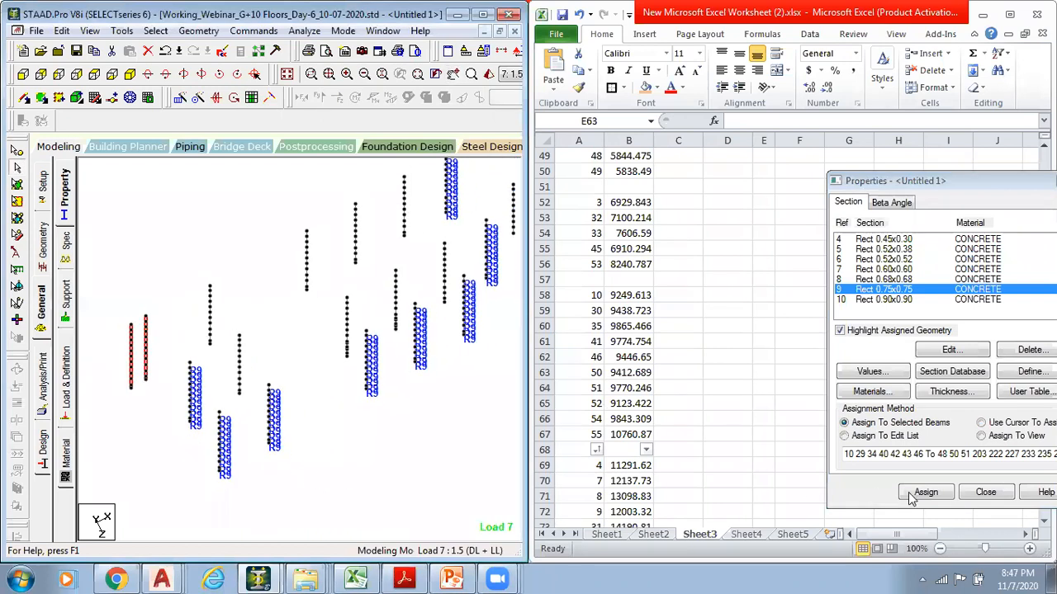
click(948, 500)
key(Return)
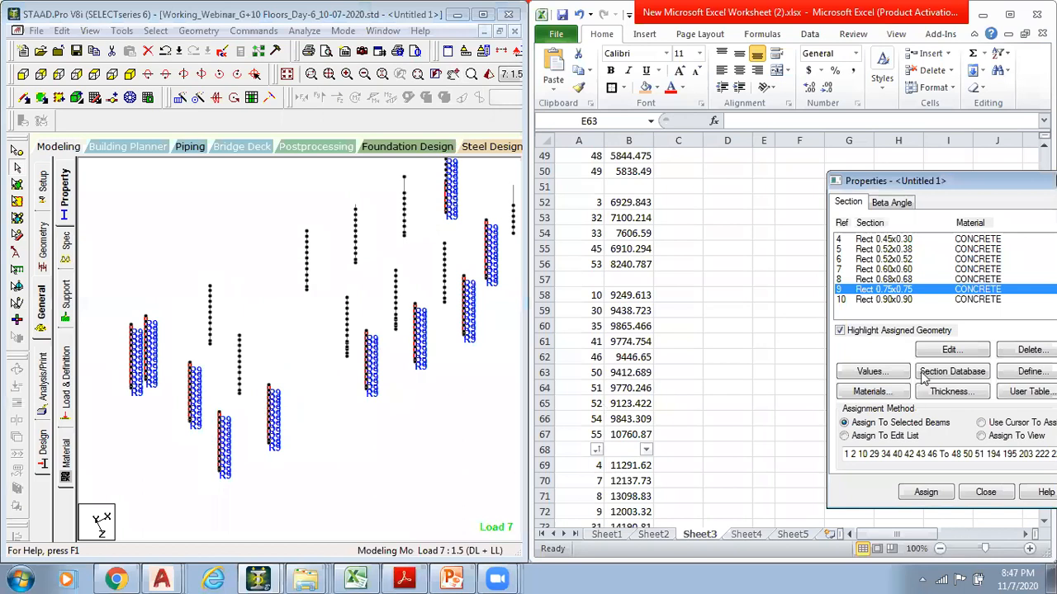
Examine the isolated column lines for any that lack a section before Rect 0.90x0.90 is assigned
click(896, 303)
middle_drag(426, 460, 334, 493)
scroll(415, 453, down, 1)
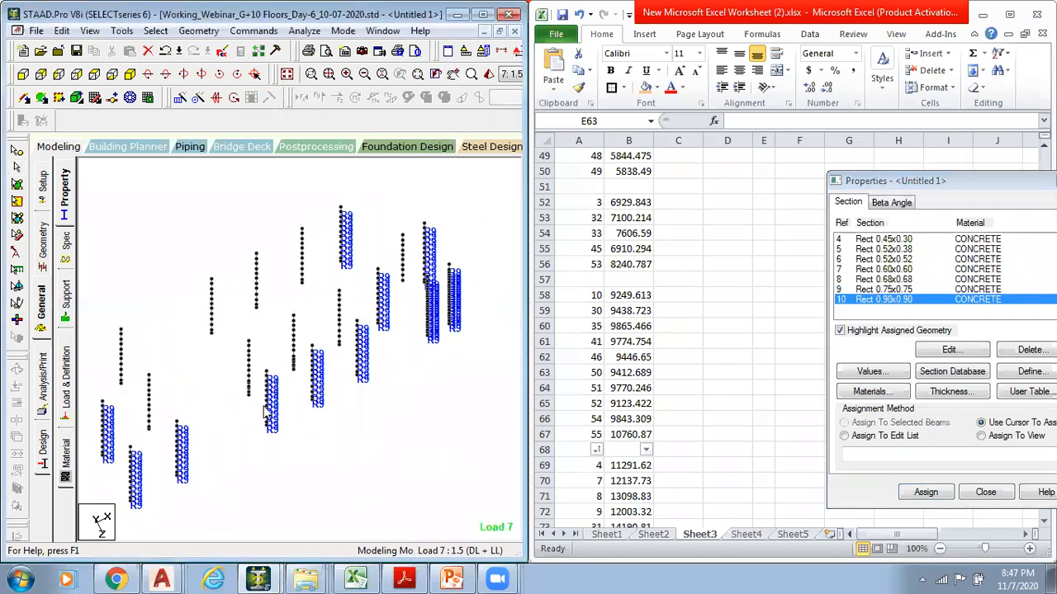
middle_drag(169, 279, 203, 281)
scroll(256, 297, up, 2)
key(Up)
key(Up)
key(Down)
key(Down)
middle_drag(457, 321, 276, 349)
scroll(258, 351, up, 1)
key(Down)
key(Down)
key(Down)
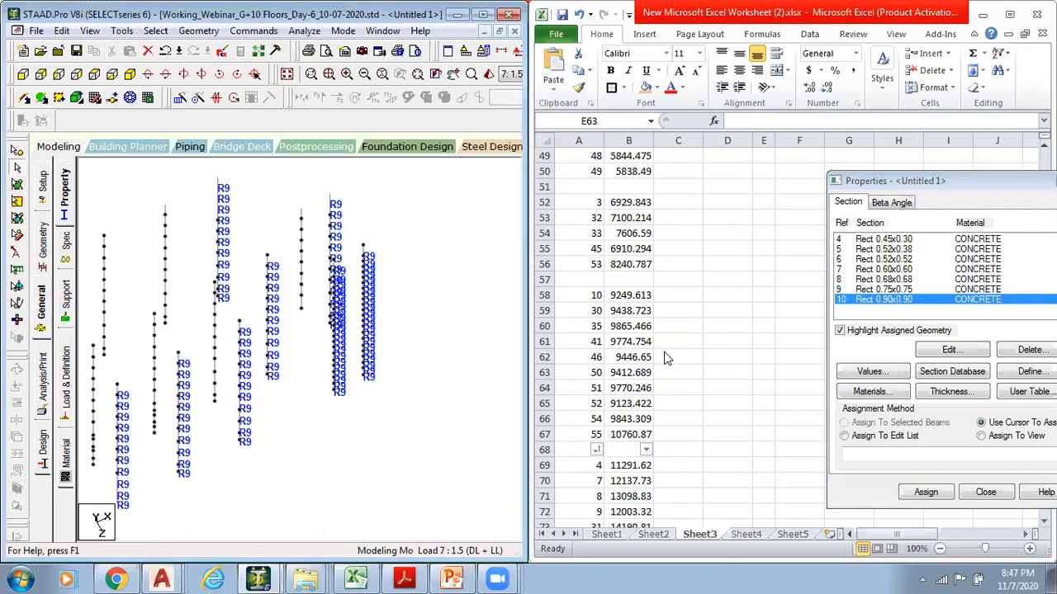
Assign Rect 0.75x0.75 to the missed unlabelled column line among the R9 columns at the far end
click(889, 290)
click(306, 322)
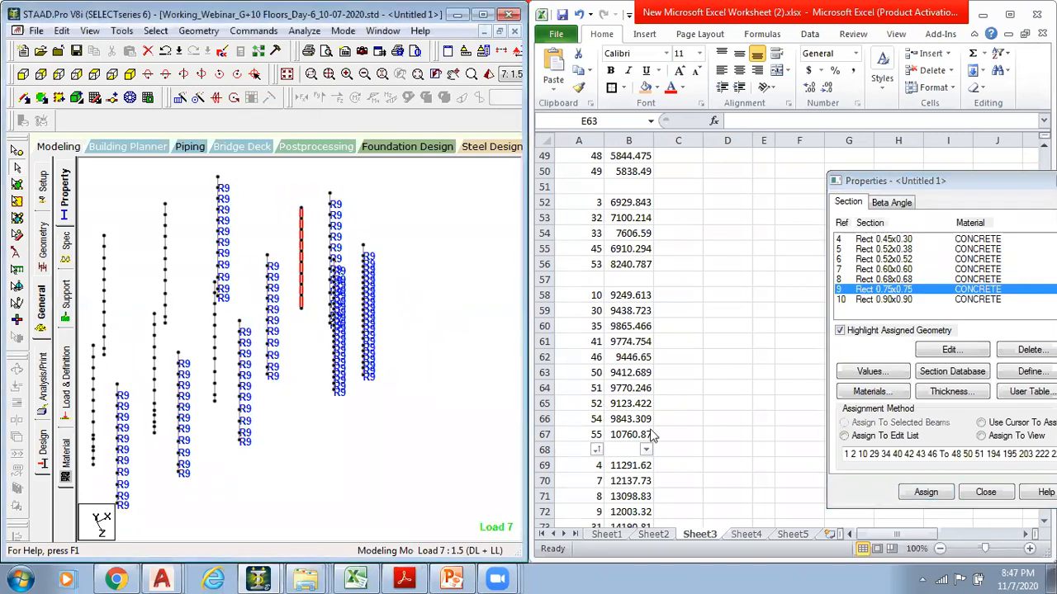
click(926, 493)
click(938, 381)
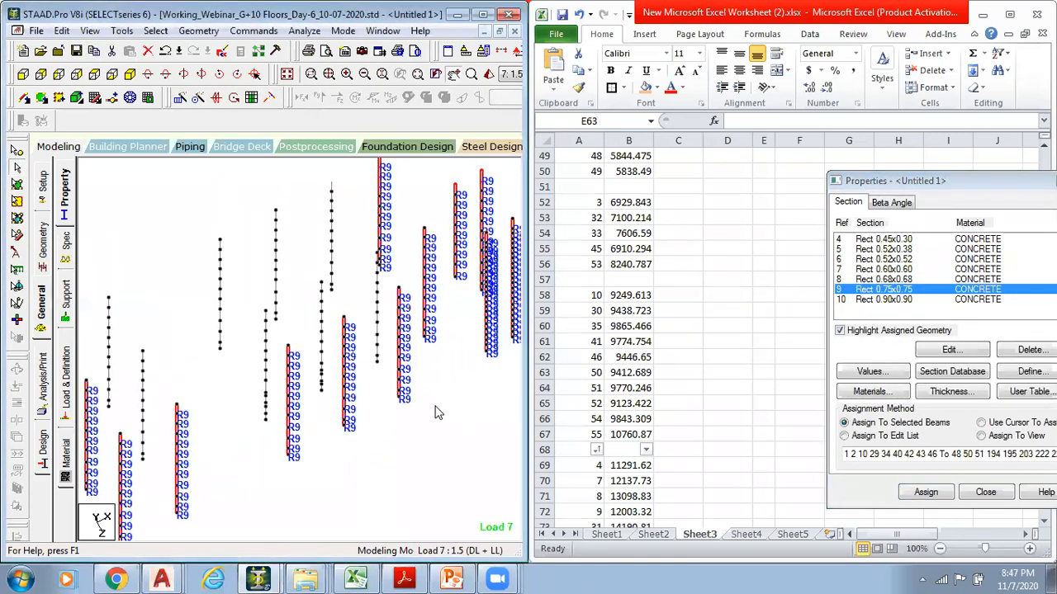
Select all isolated column members with a missing property and assign Rect 0.90x0.90 to them
click(890, 300)
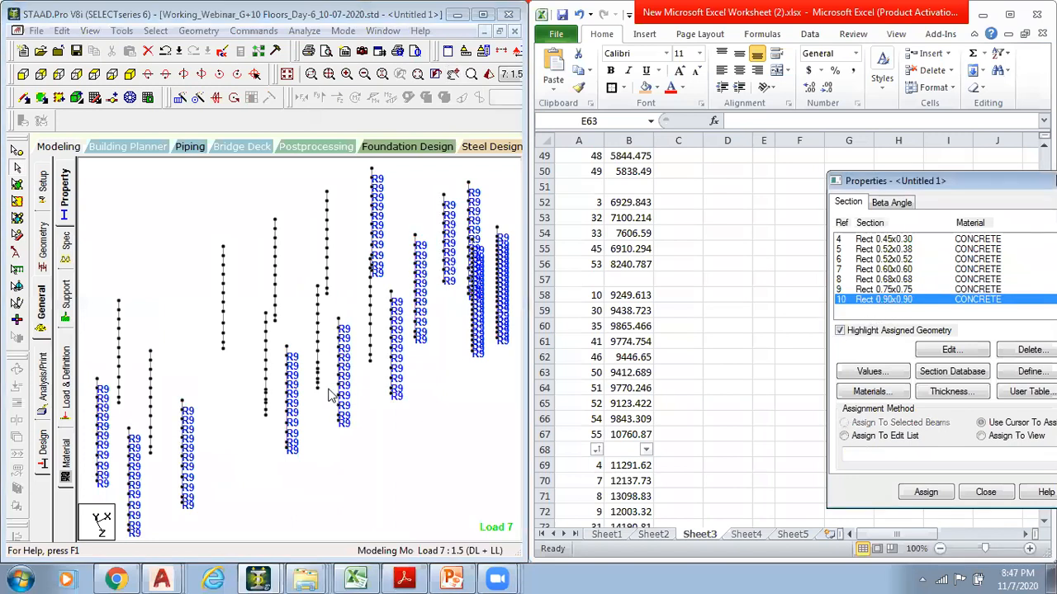
click(159, 342)
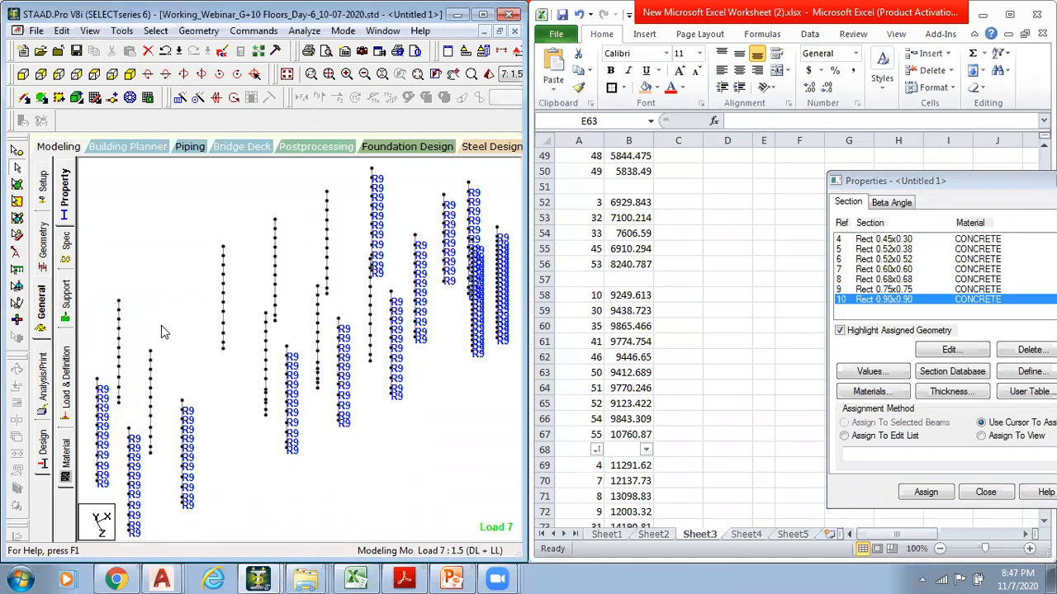
key(Down)
key(Down)
key(Down)
key(Down)
key(Up)
key(Up)
click(155, 30)
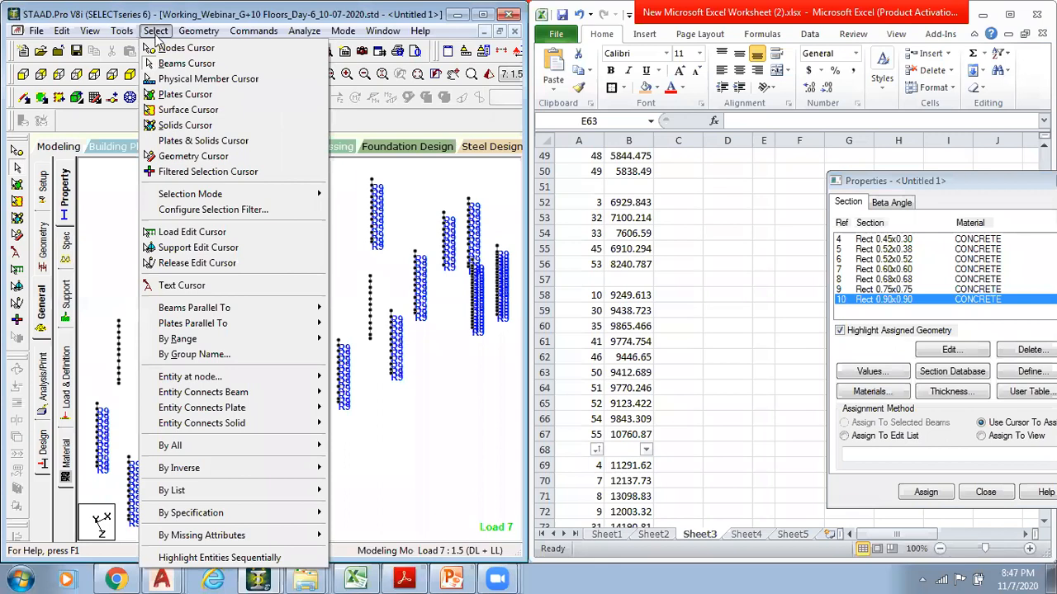
mouse_move(215, 537)
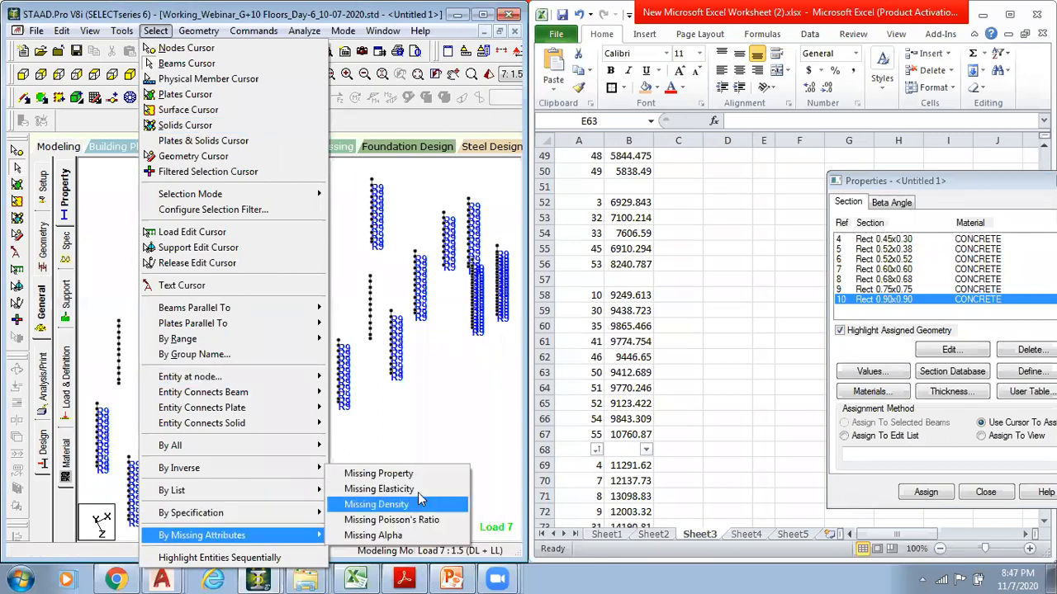
click(364, 473)
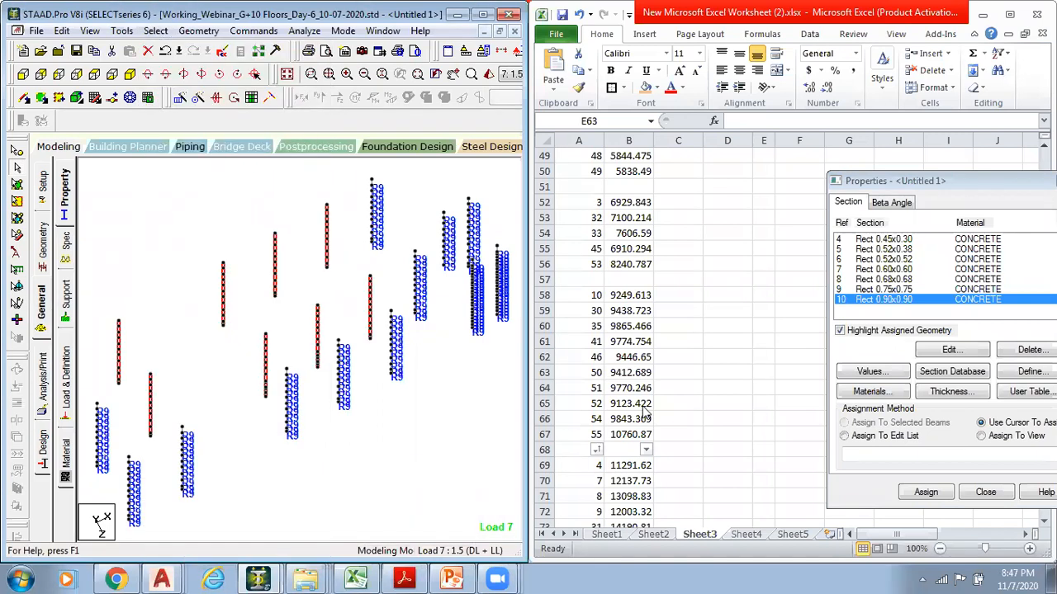
click(925, 492)
key(Return)
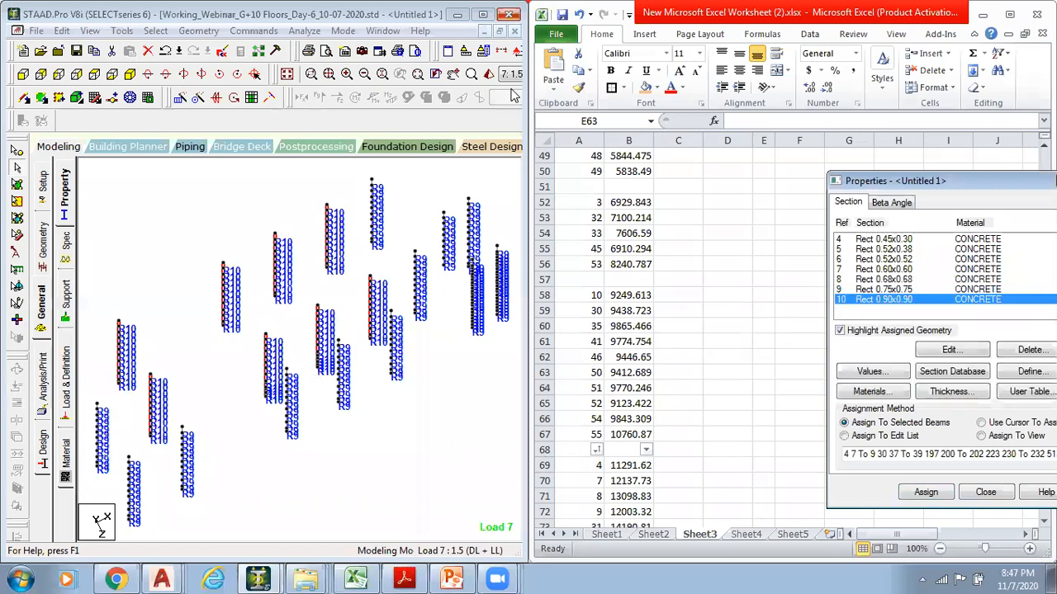
Maximize the STAAD.Pro window and show the whole structure in front view
click(483, 14)
click(281, 69)
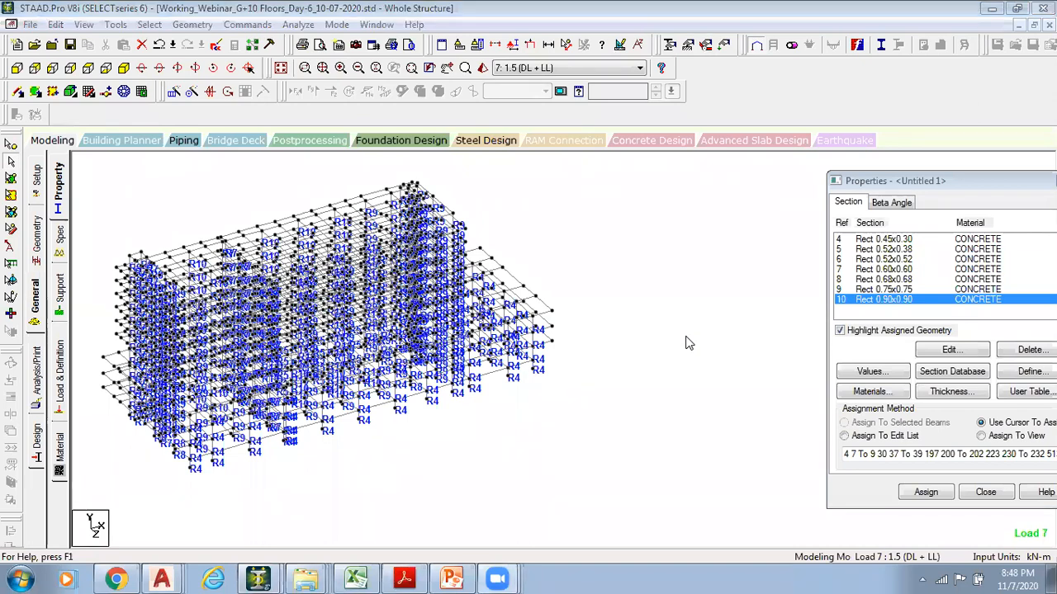
click(13, 69)
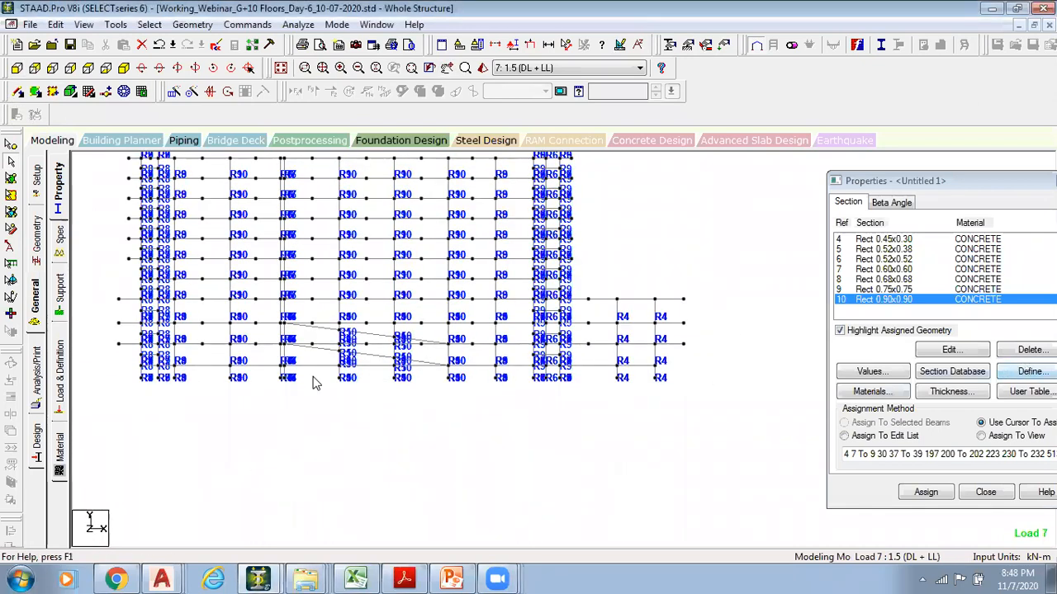
Select the lowest level of horizontal beams, show only them in plan view and clear the selection
drag(137, 350, 619, 388)
drag(118, 345, 720, 363)
click(494, 398)
scroll(238, 398, up, 3)
middle_drag(166, 403, 214, 398)
scroll(177, 374, down, 1)
drag(152, 355, 775, 361)
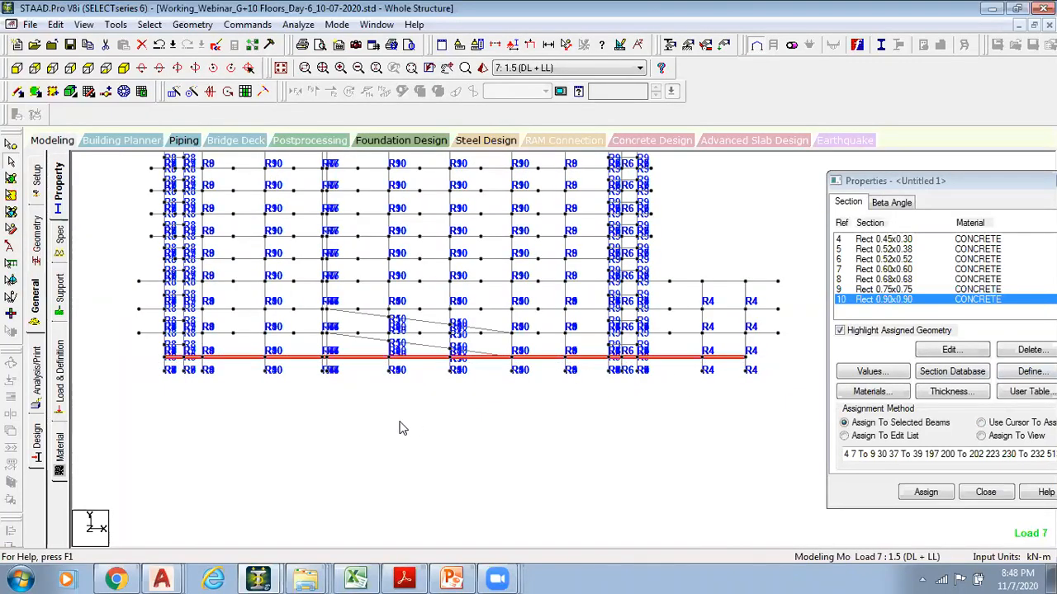
click(83, 24)
click(99, 71)
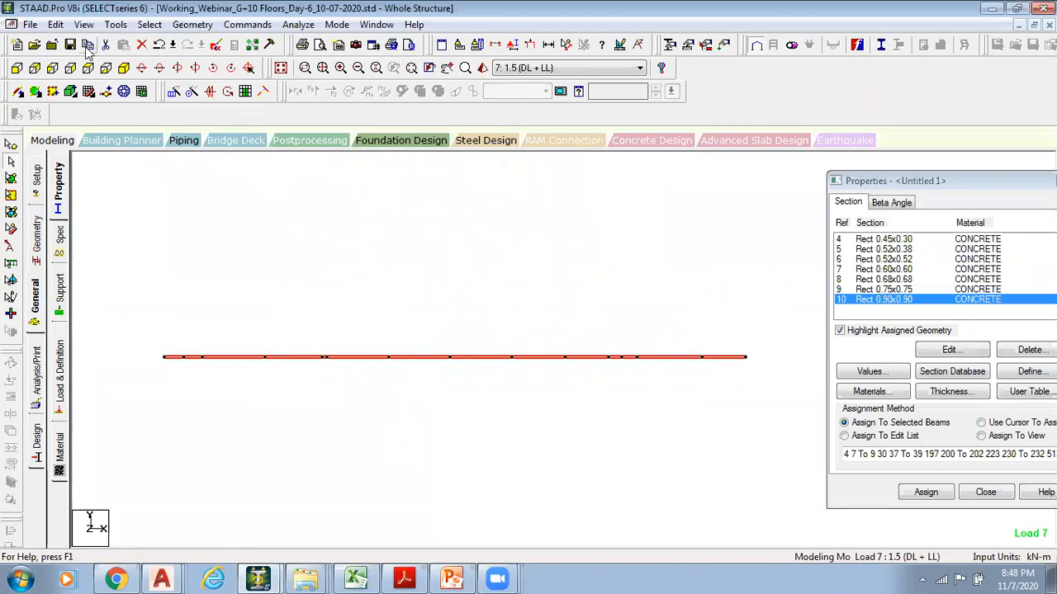
click(87, 67)
click(732, 439)
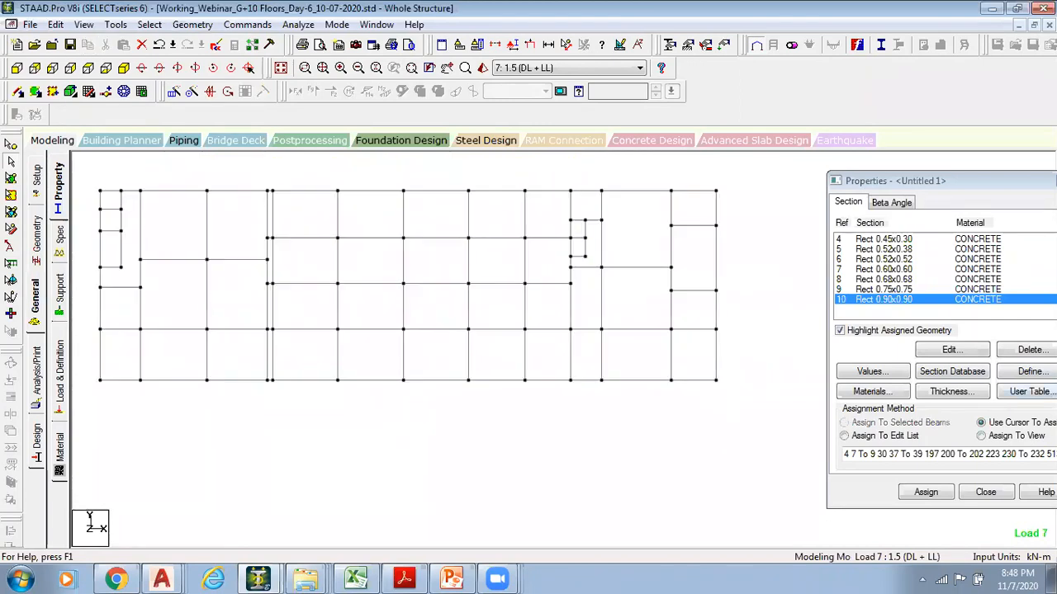
Define a rectangular concrete section with YD 0.5 m and ZD 0.23 m
click(307, 166)
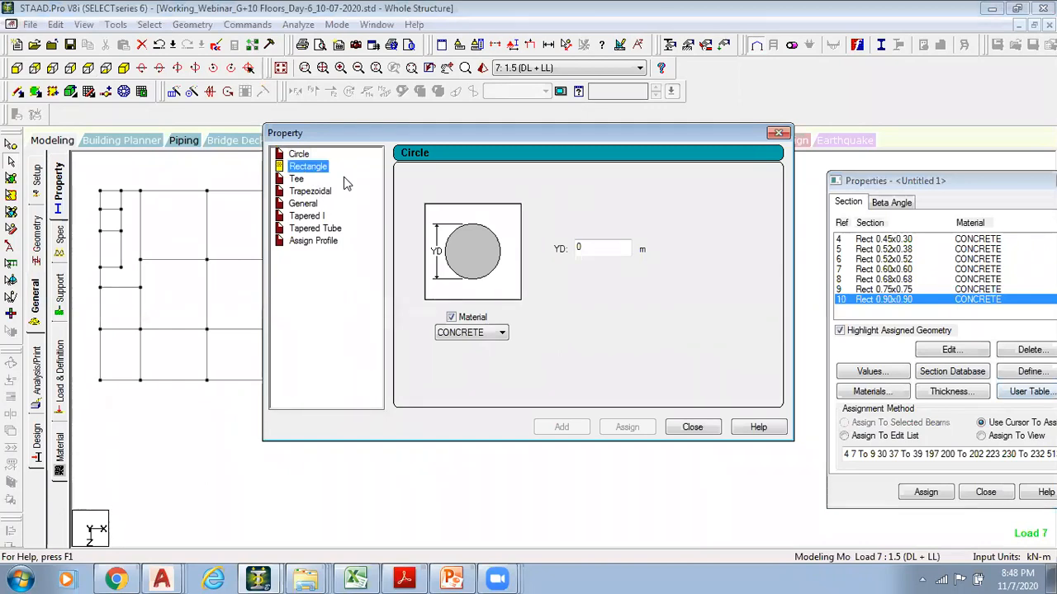
click(613, 240)
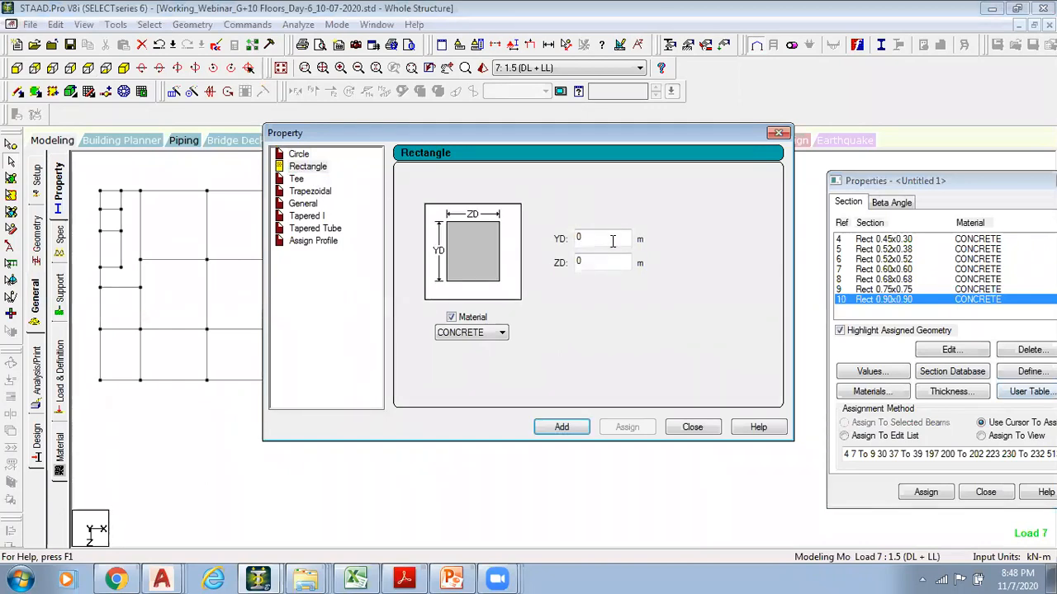
text(.5)
text(.23)
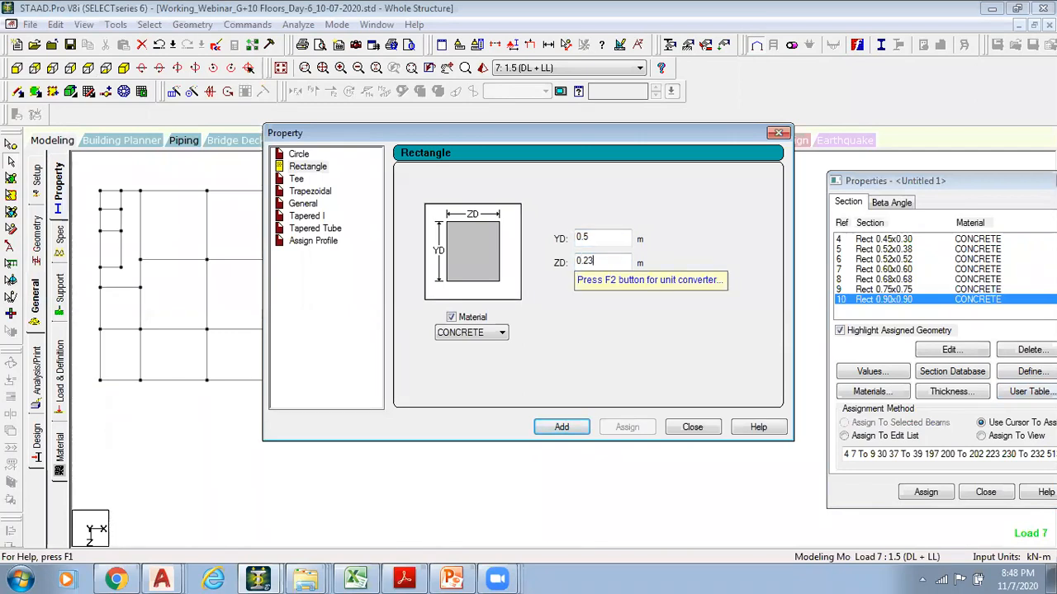
click(563, 427)
click(693, 428)
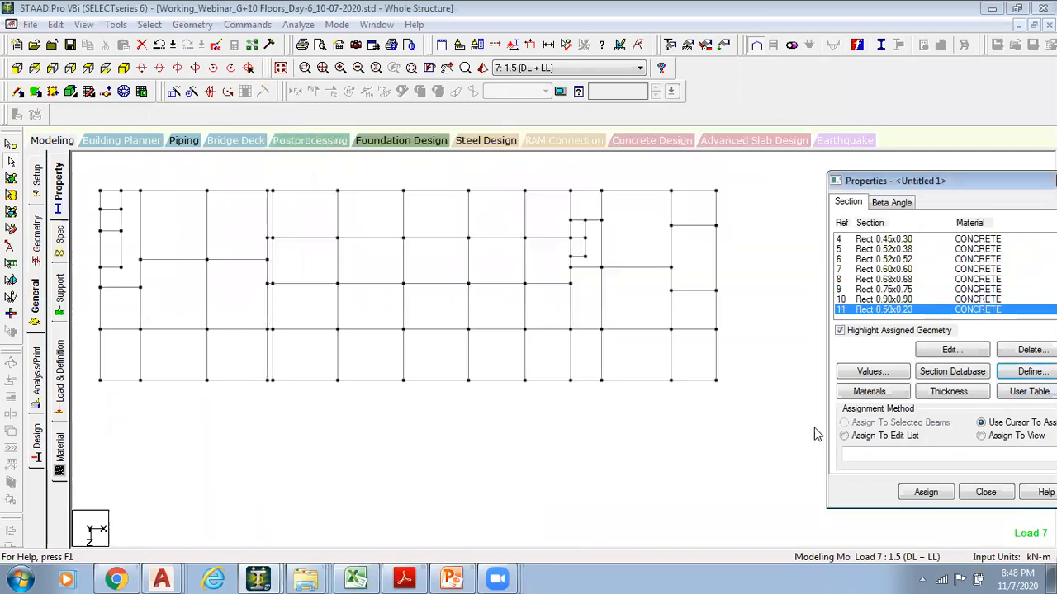
Assign Rect 0.50x0.23 to all the isolated lowest-level beams using the Assign To View method
click(997, 437)
click(926, 492)
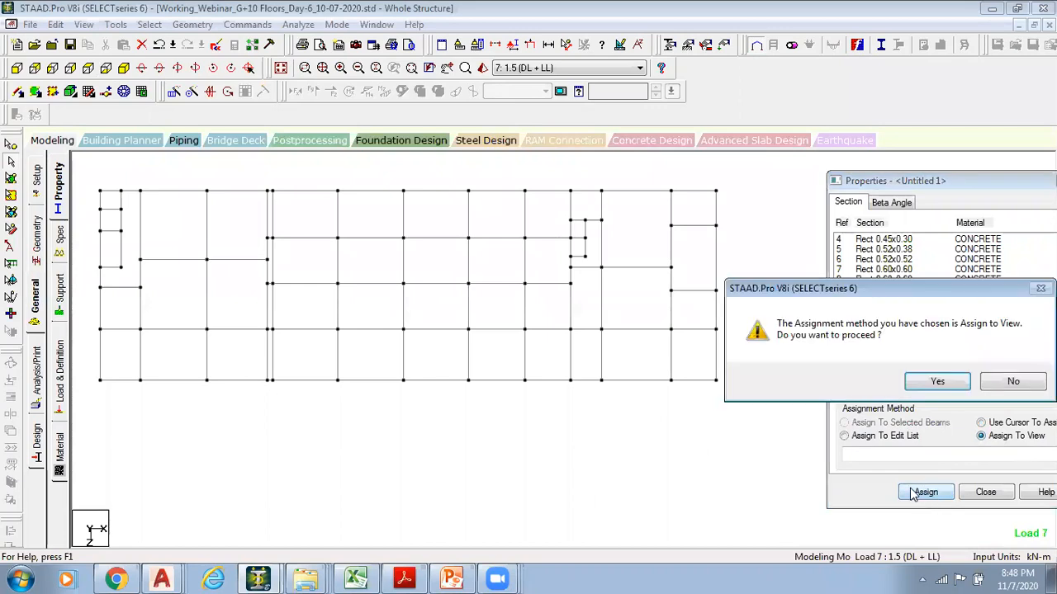
click(937, 380)
Bring back the whole structure in front view and move the Properties dialog fully onto the screen
click(19, 70)
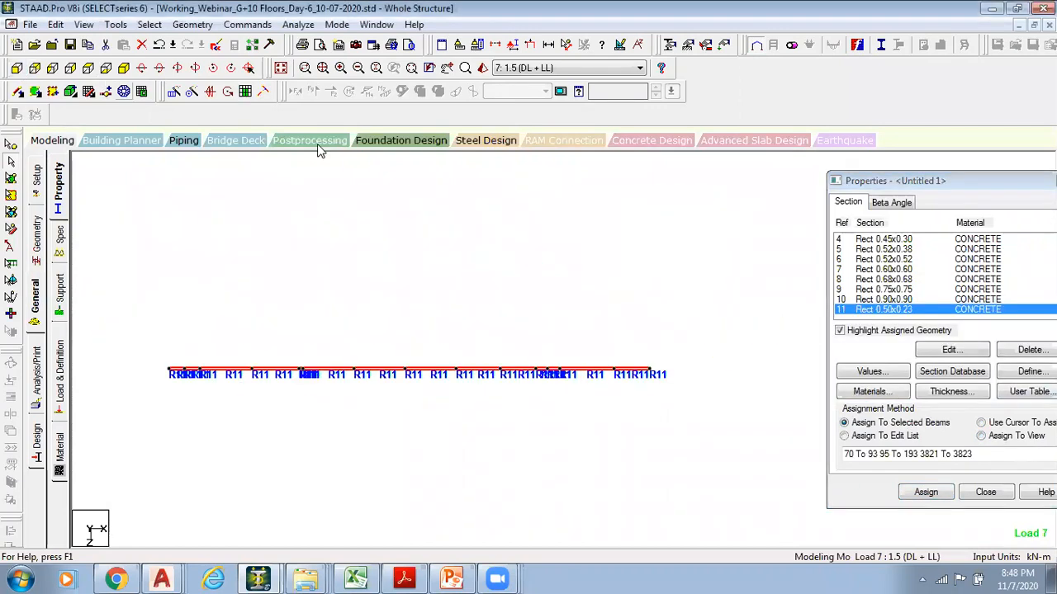
click(280, 68)
click(17, 71)
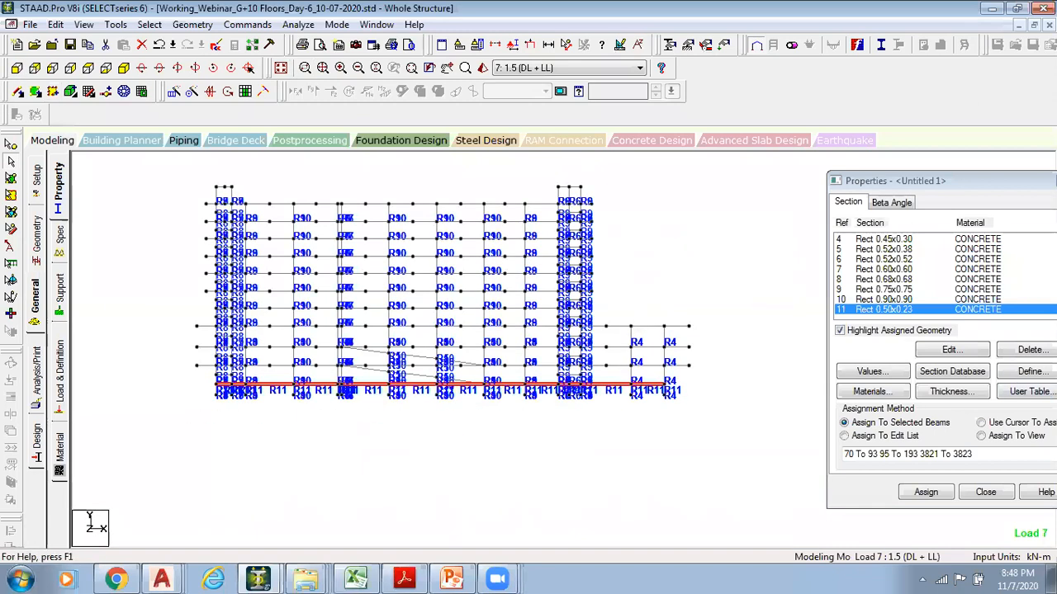
drag(960, 181, 870, 175)
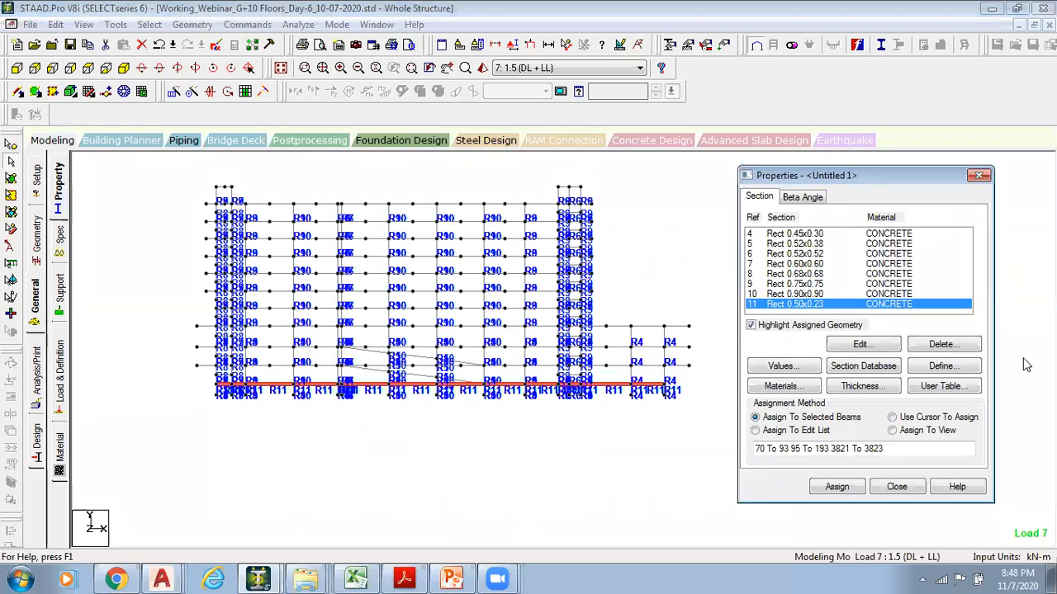
Define a rectangular concrete section with YD 0.75 m and ZD 0.3 m
click(961, 368)
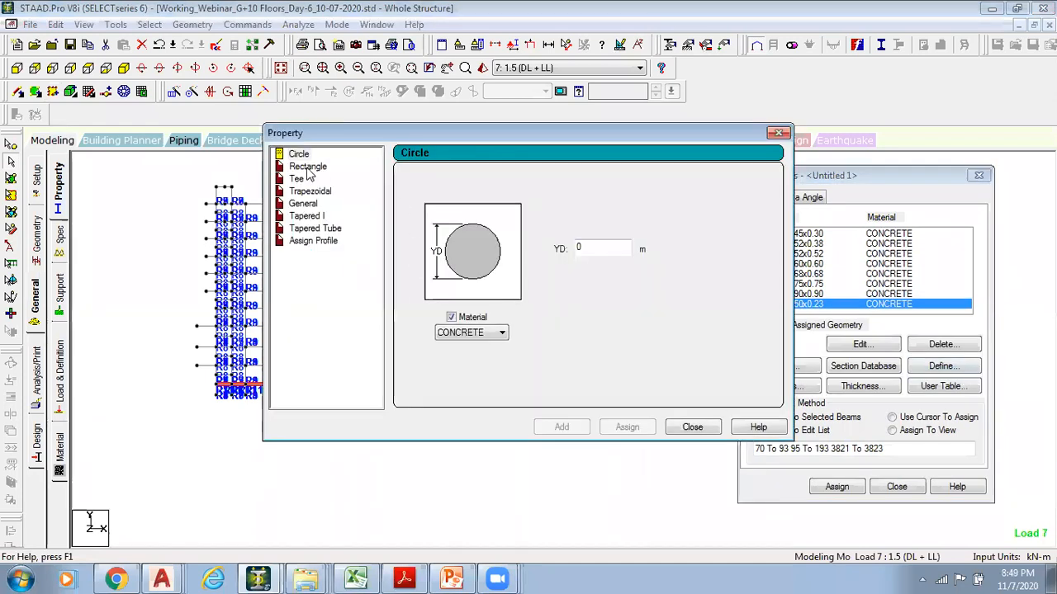
click(308, 167)
click(614, 238)
key(BackSpace)
text(0.6)
click(621, 263)
key(BackSpace)
text(0.3)
click(619, 238)
key(BackSpace)
text(75)
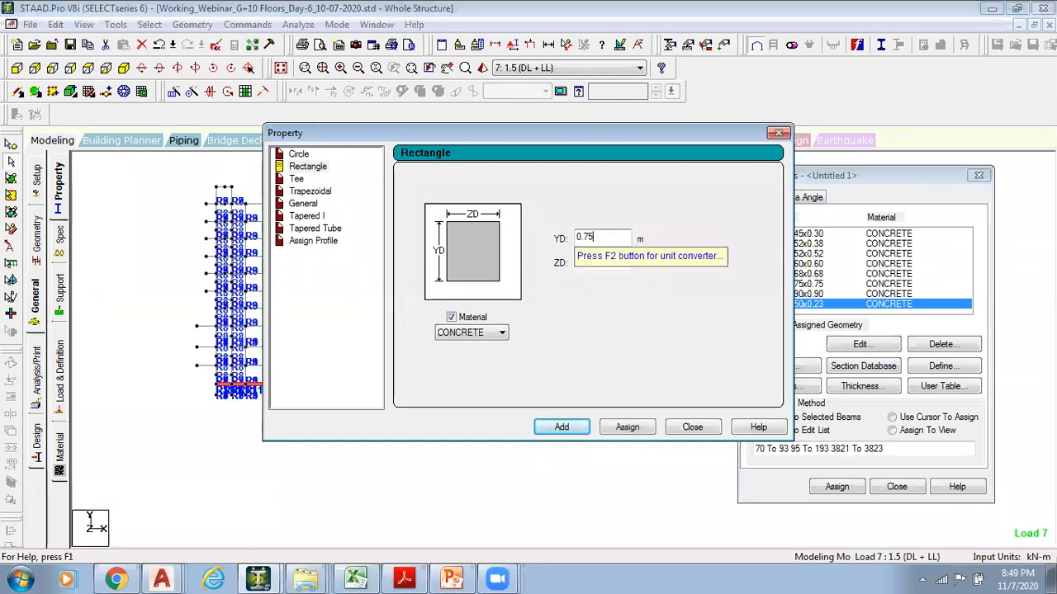
click(563, 427)
click(691, 427)
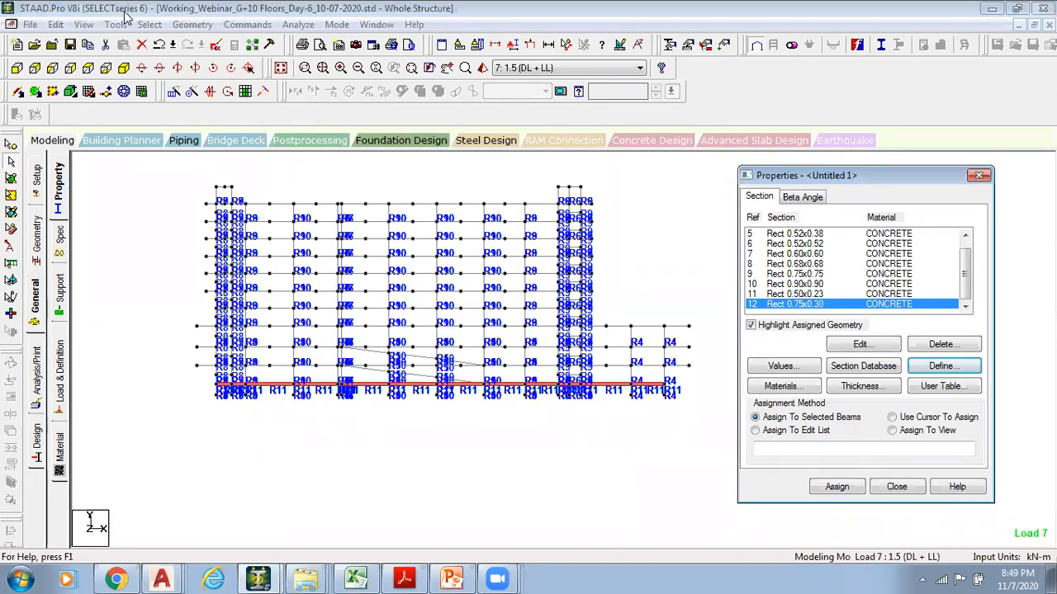
Assign Rect 0.75x0.30 to all members with a missing property, clear the selection and show the model in isometric view
click(149, 23)
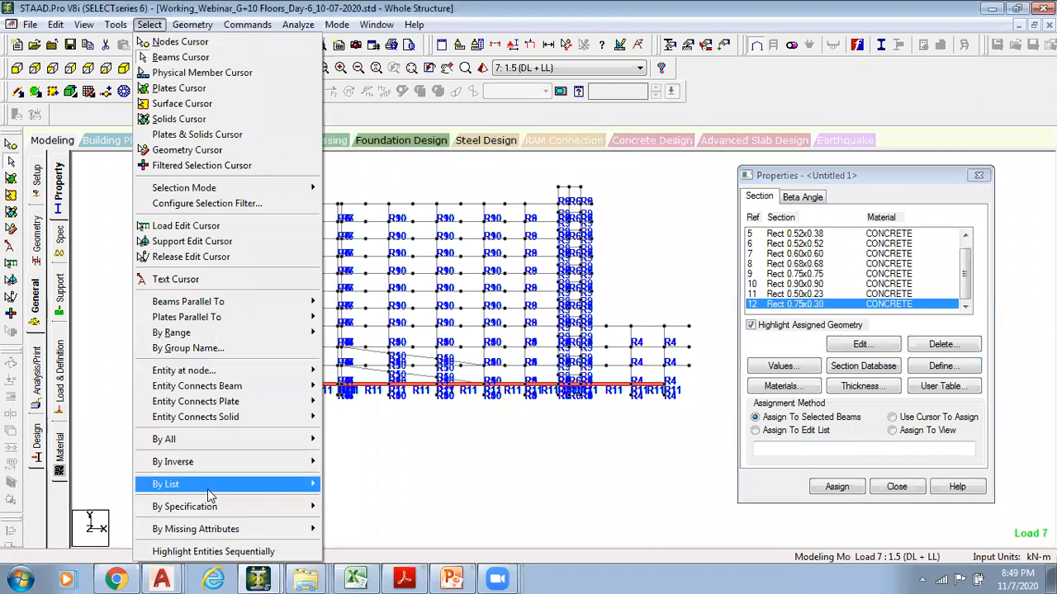
mouse_move(209, 529)
click(373, 483)
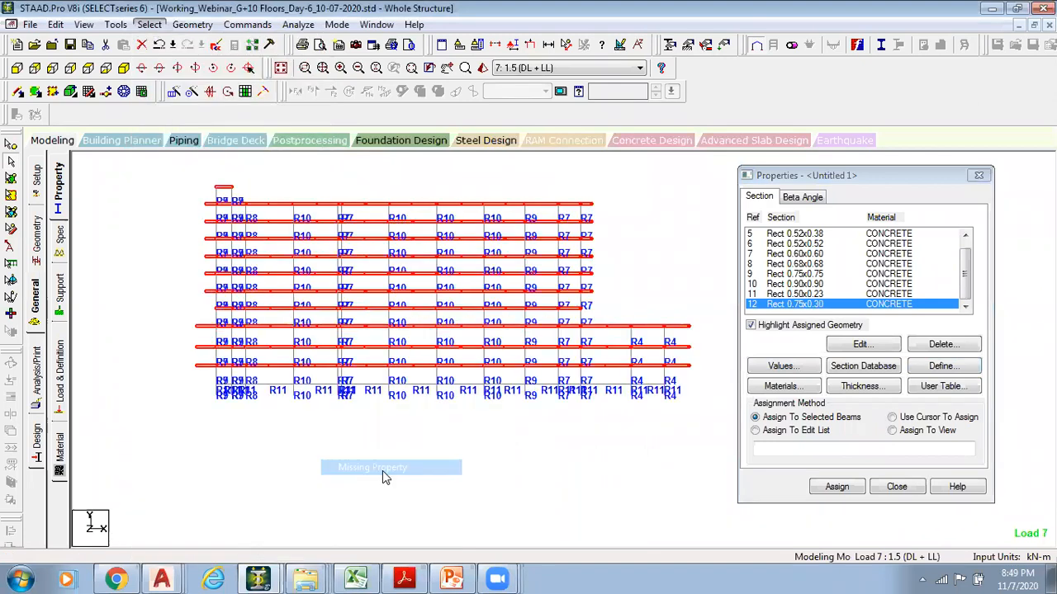
click(847, 490)
click(932, 377)
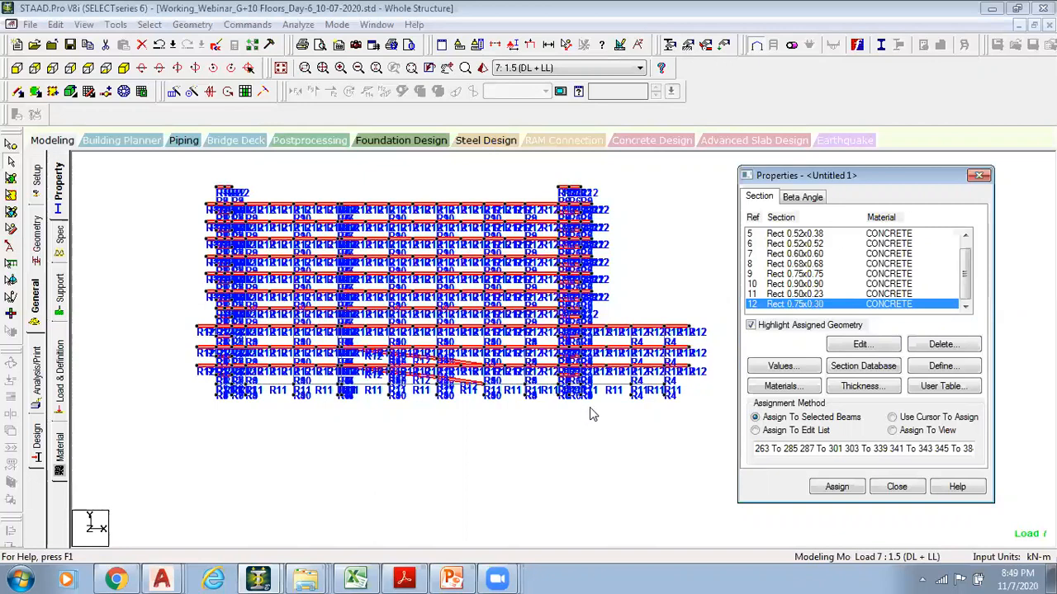
click(671, 248)
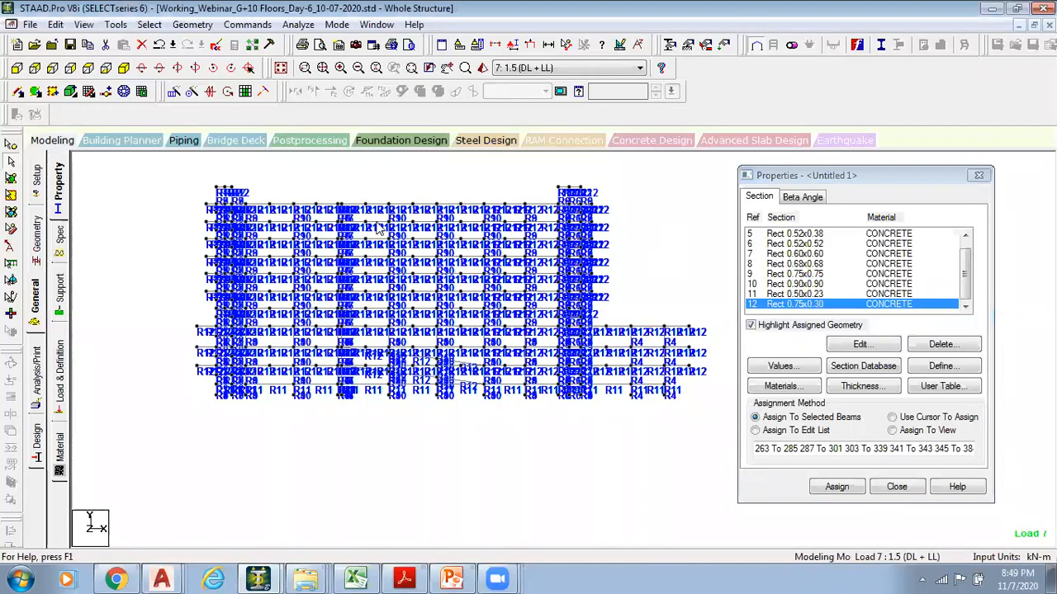
click(128, 69)
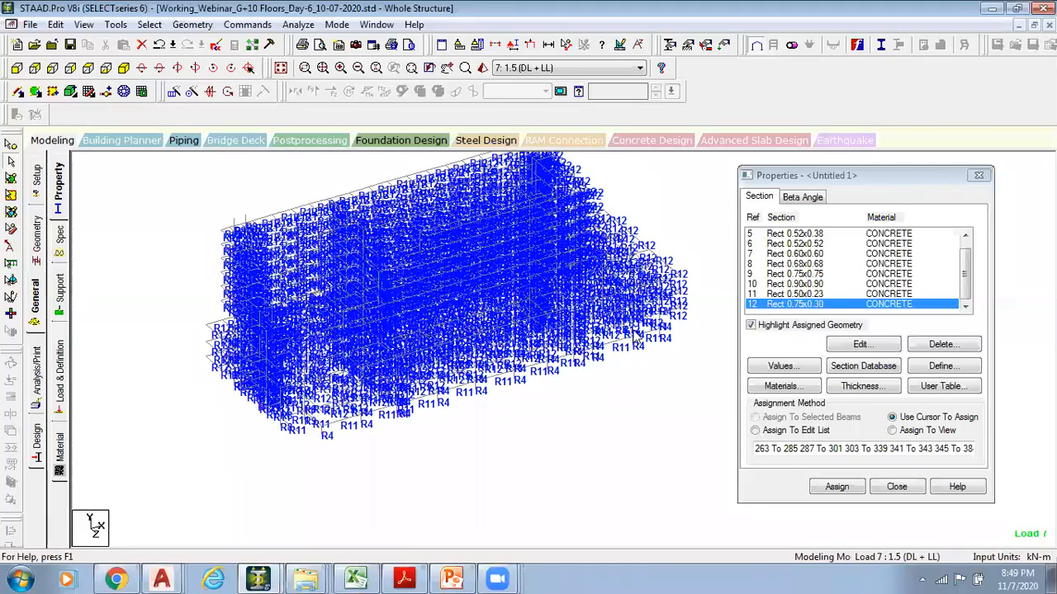
drag(900, 181, 995, 174)
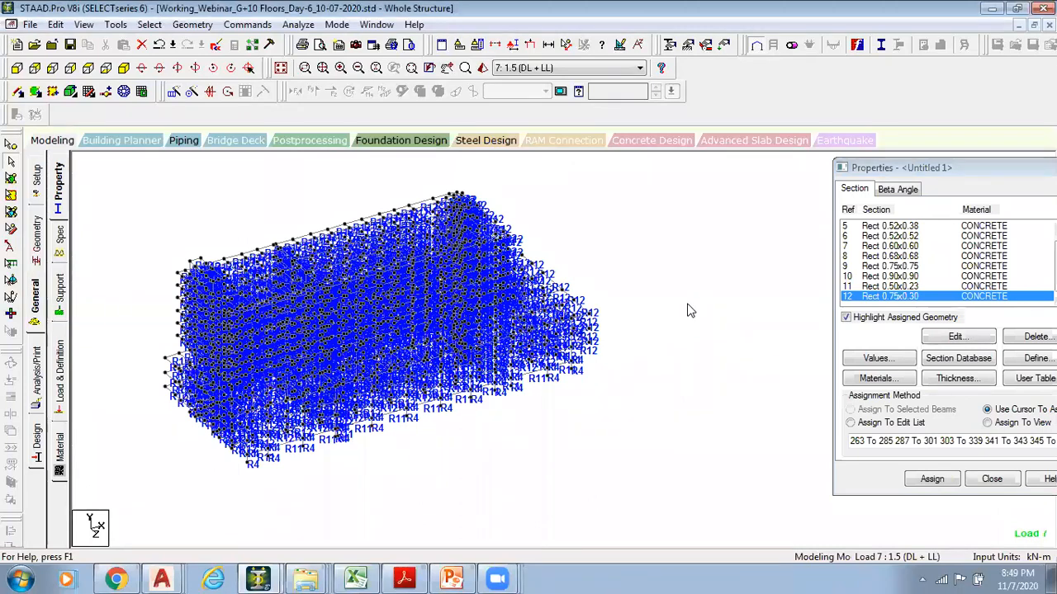
Run the analysis and close the finished run with the Stay in Modeling Mode option
key(ctrl+F5)
key(Return)
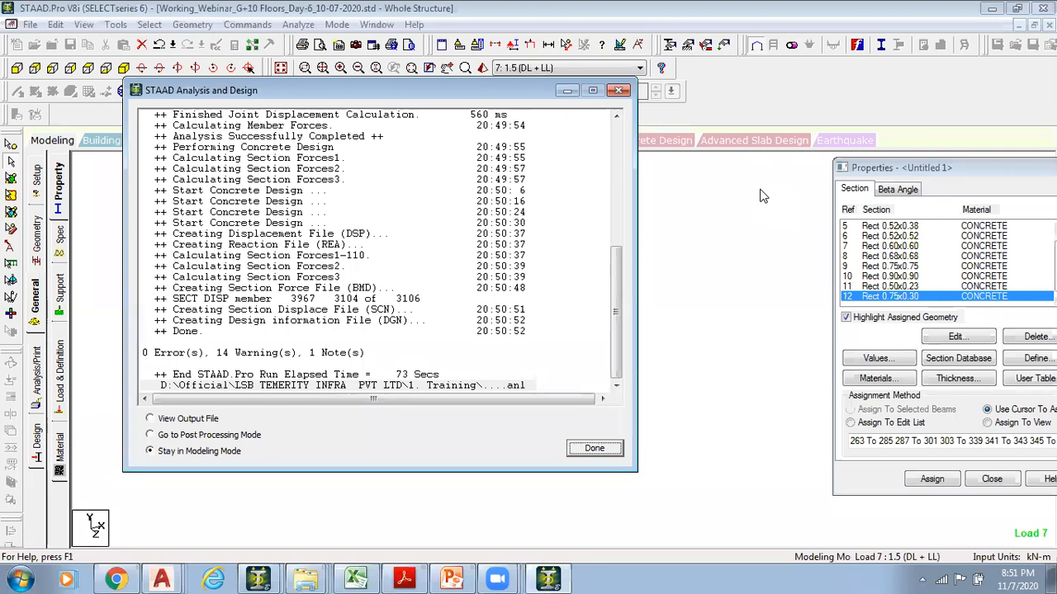
click(1005, 25)
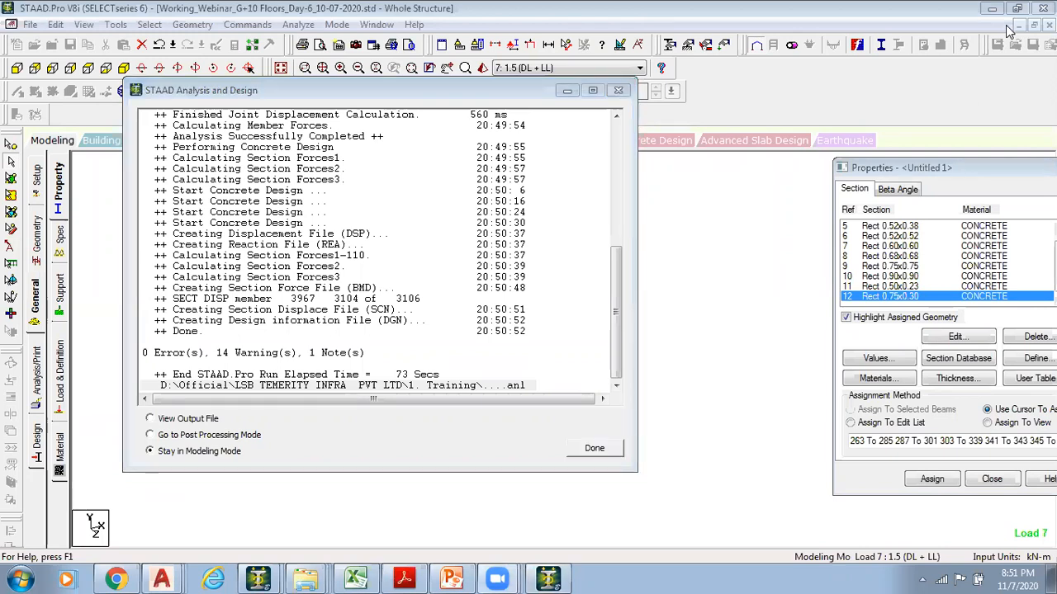
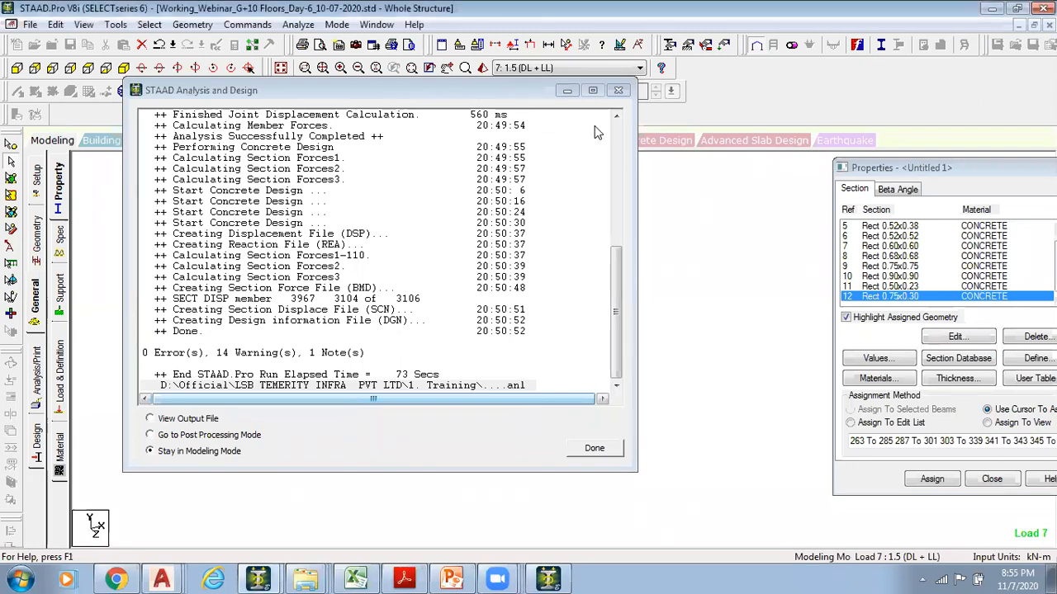
click(595, 448)
click(489, 230)
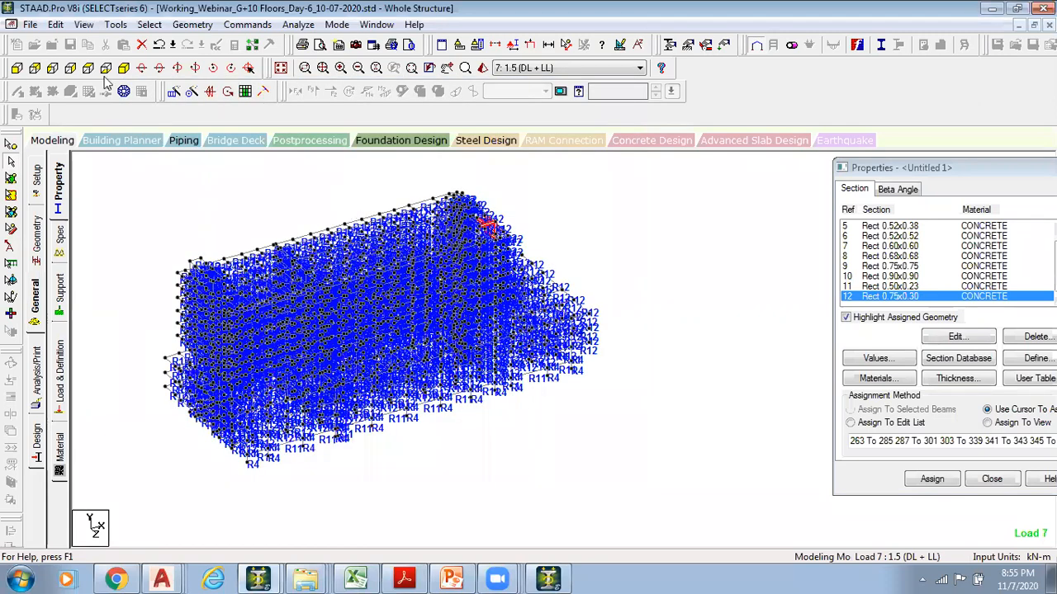
Display the whole structure in front view and clear the beam selection
click(281, 68)
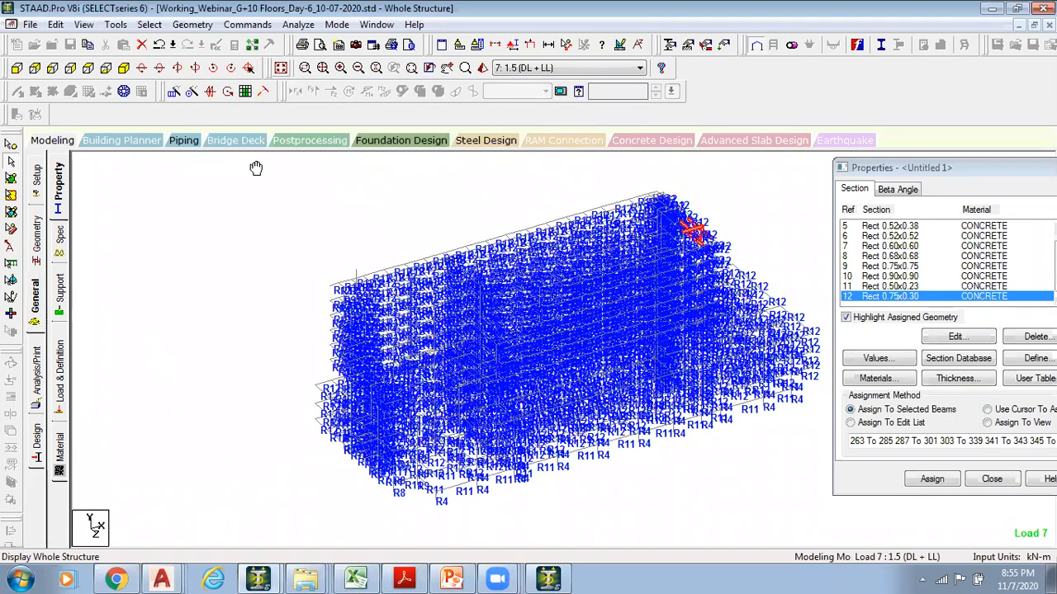
click(17, 69)
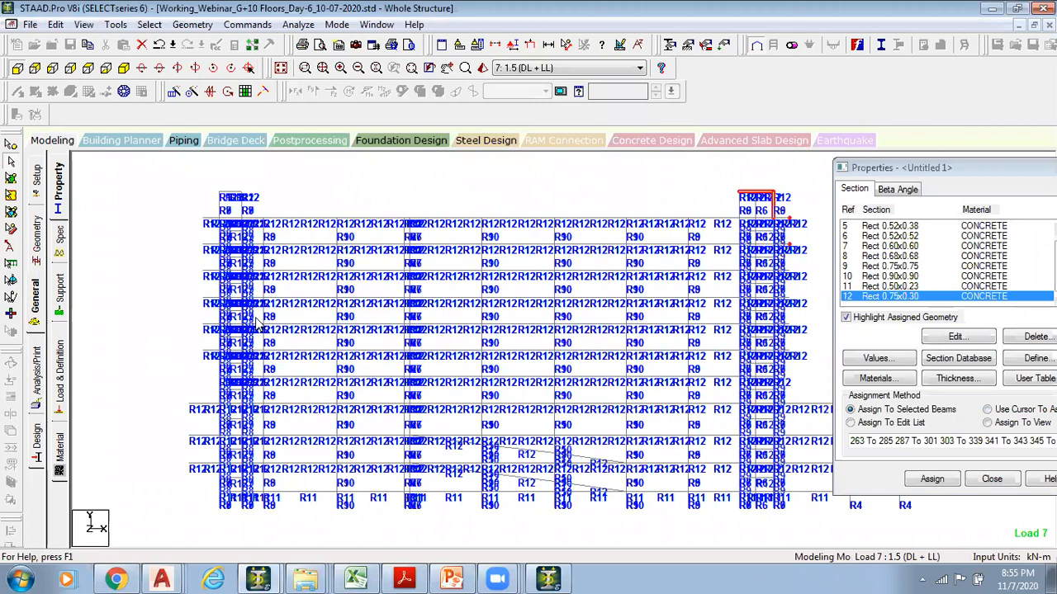
scroll(257, 323, down, 1)
scroll(743, 324, down, 1)
click(743, 330)
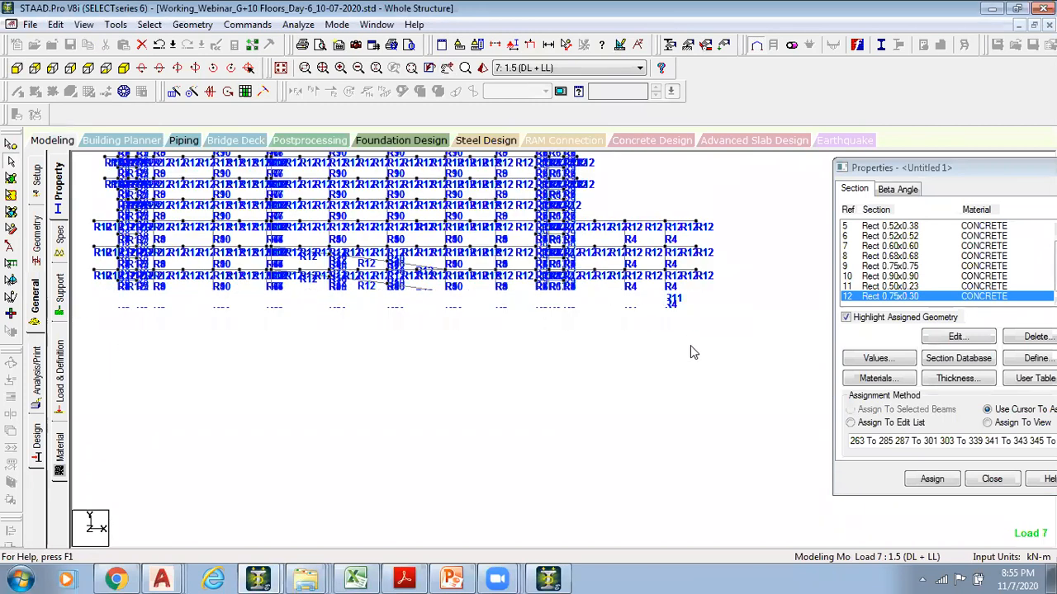
click(112, 297)
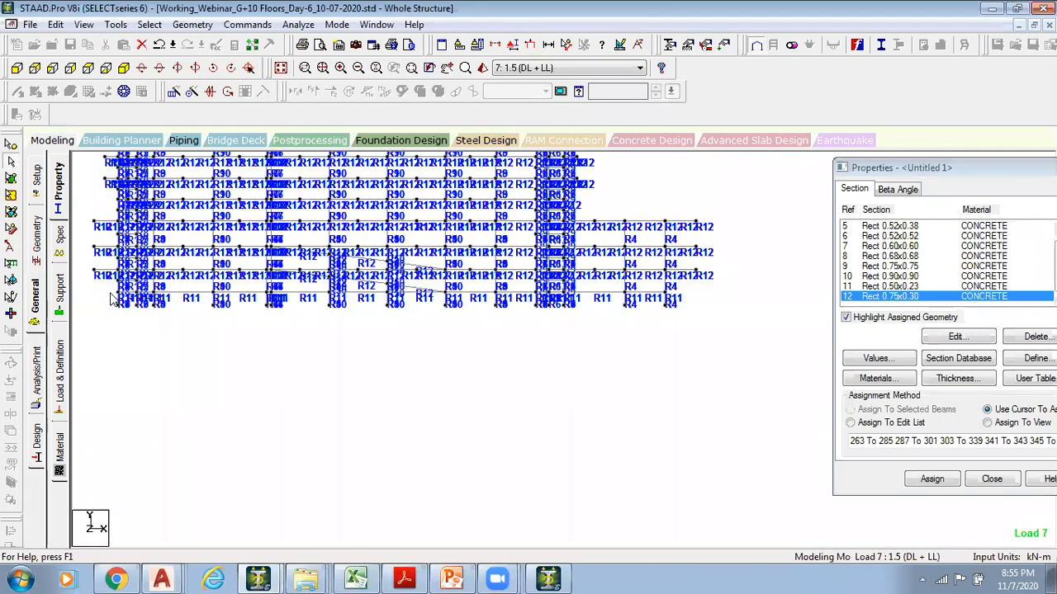
drag(105, 302, 747, 361)
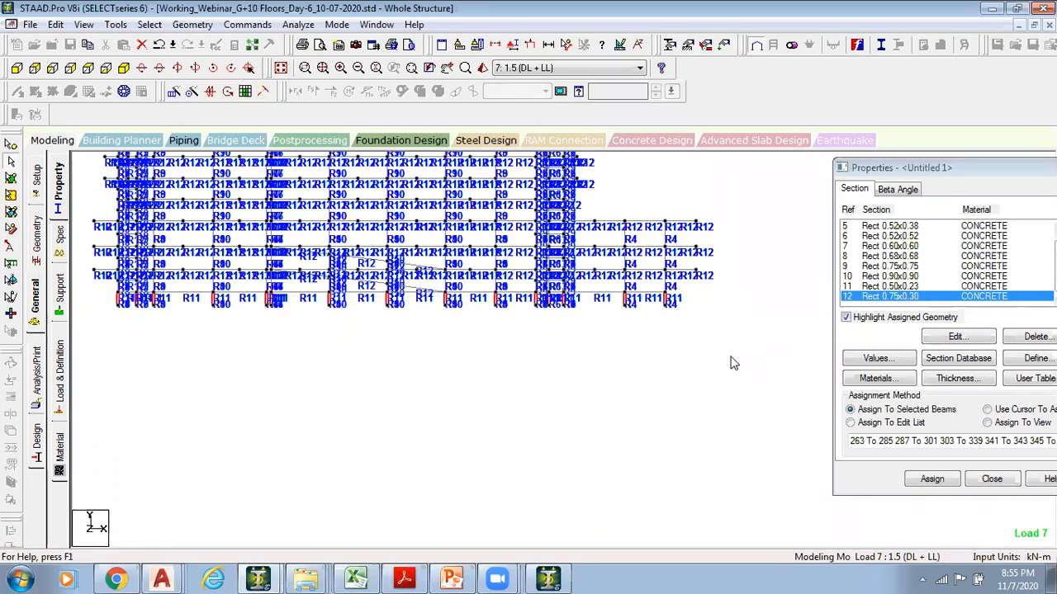
click(224, 311)
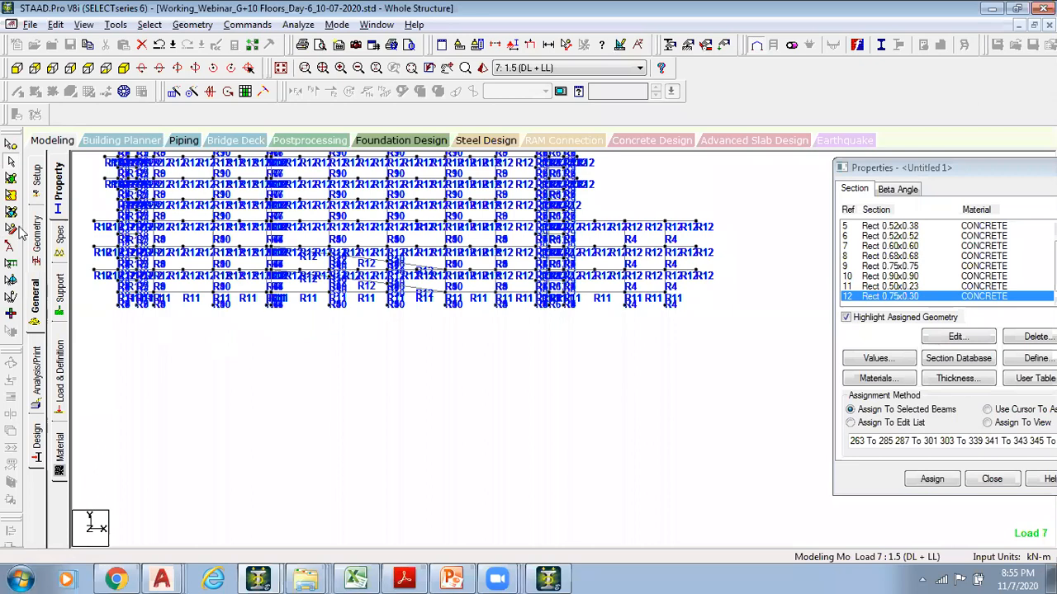
Select all base nodes of the lowest columns with the nodes cursor and view only the selected objects
click(10, 147)
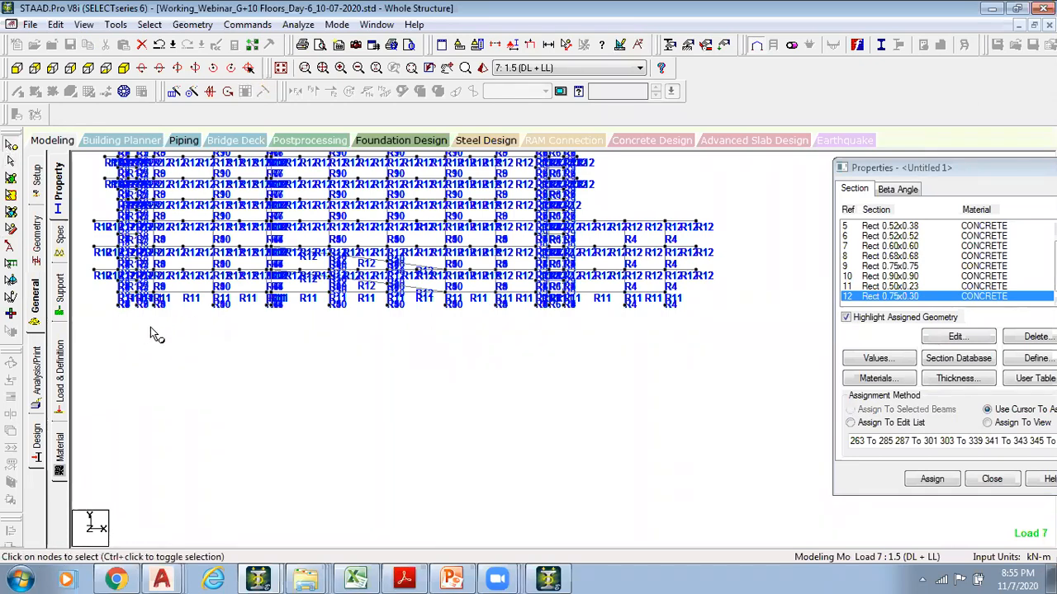
drag(101, 299, 697, 372)
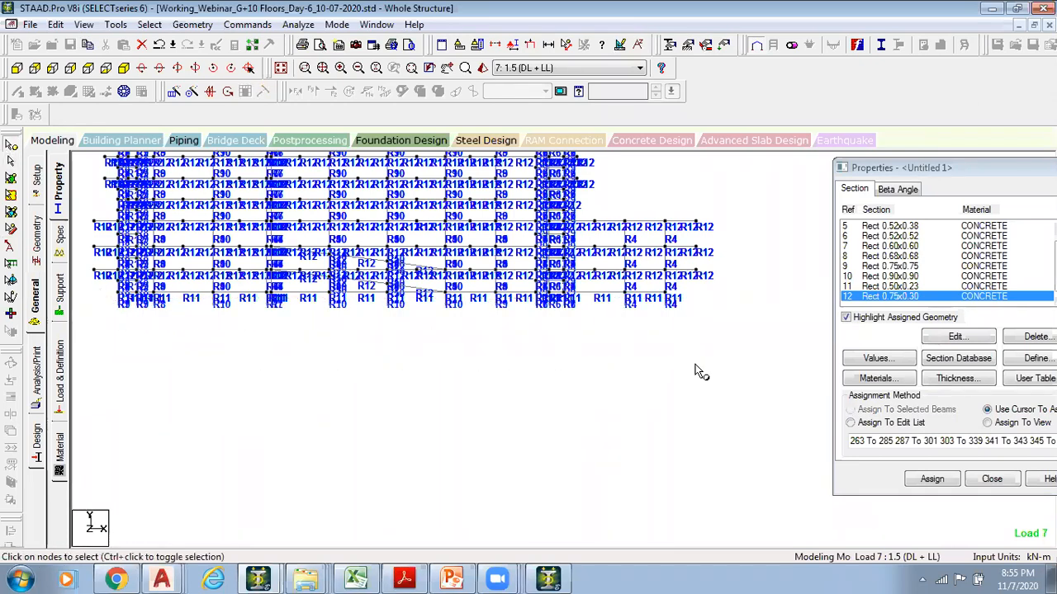
click(84, 25)
click(196, 169)
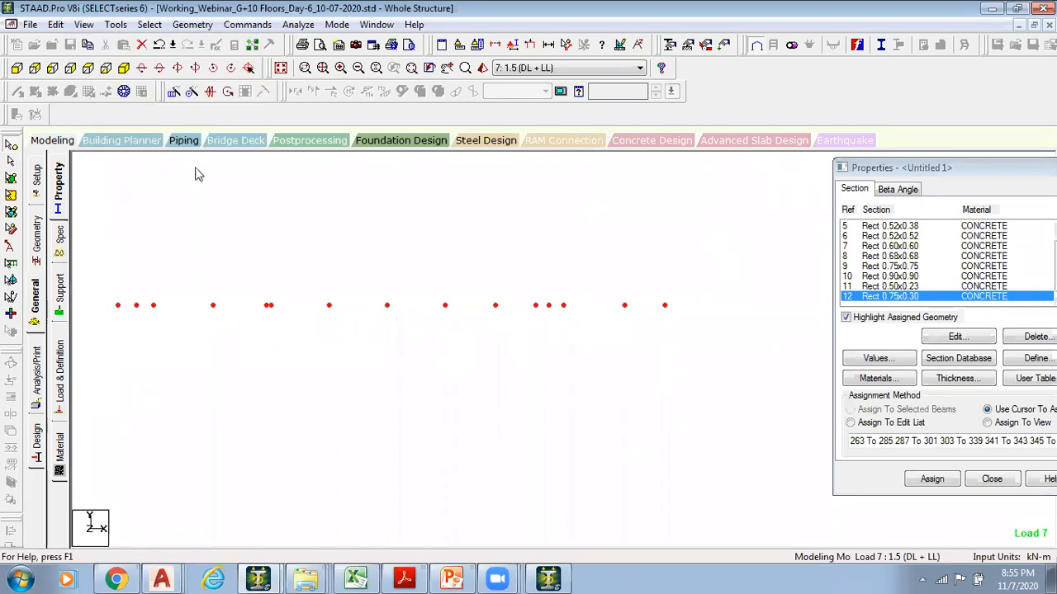
In isometric view, measure two node spacings along the back row and one from the back row to the adjacent row
click(124, 67)
click(338, 257)
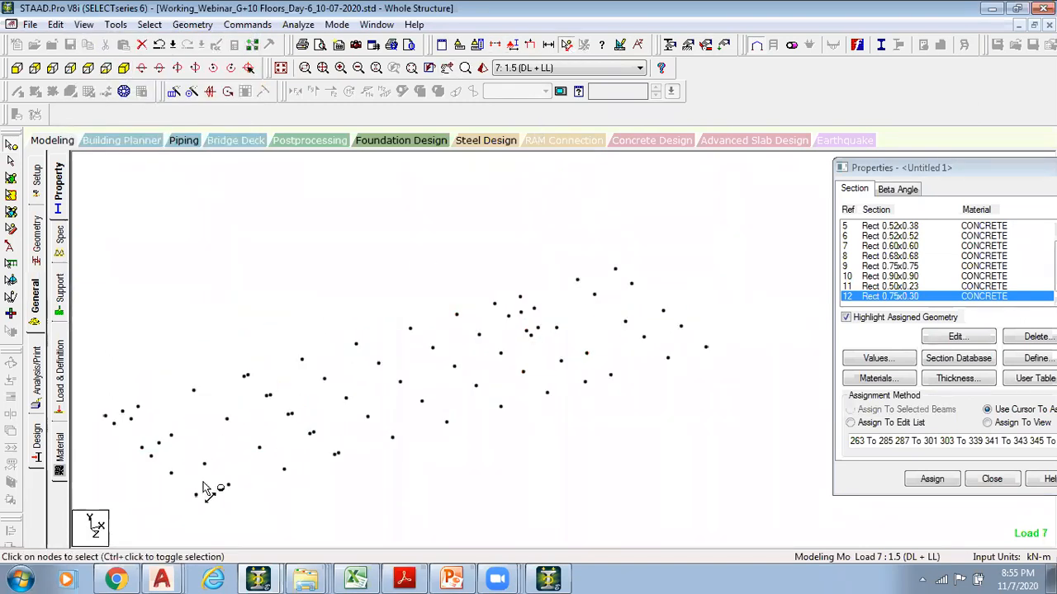
click(138, 407)
click(193, 390)
click(245, 376)
click(301, 361)
click(355, 344)
click(399, 382)
middle_drag(421, 421, 502, 381)
middle_drag(330, 403, 341, 397)
middle_drag(577, 422, 501, 418)
scroll(498, 417, down, 1)
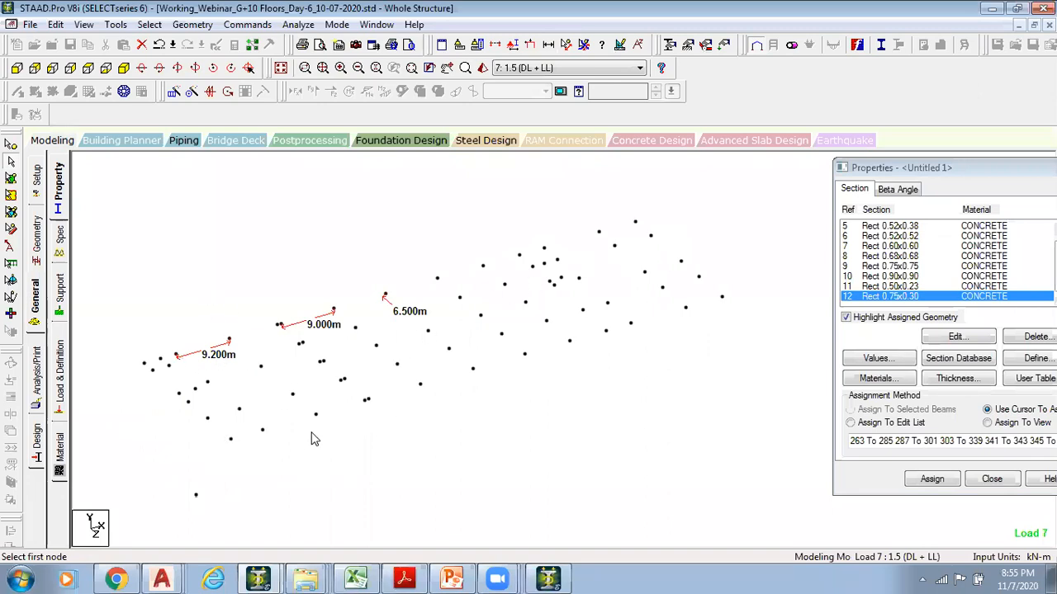
Examine the base node layout and the dimensioned column spacings in plan view
click(89, 68)
middle_drag(132, 242, 242, 256)
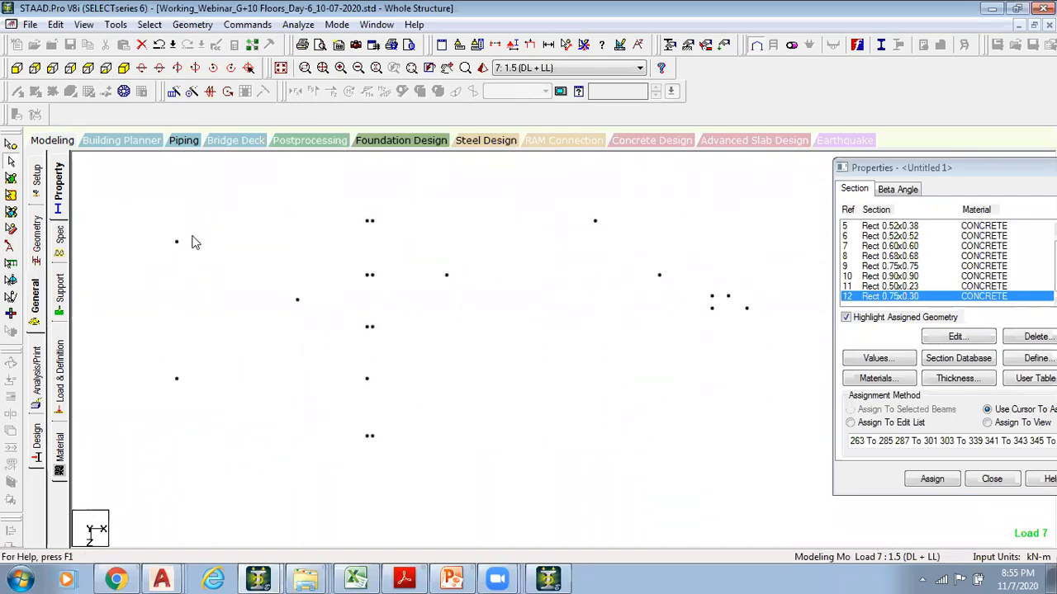
middle_drag(686, 252, 563, 251)
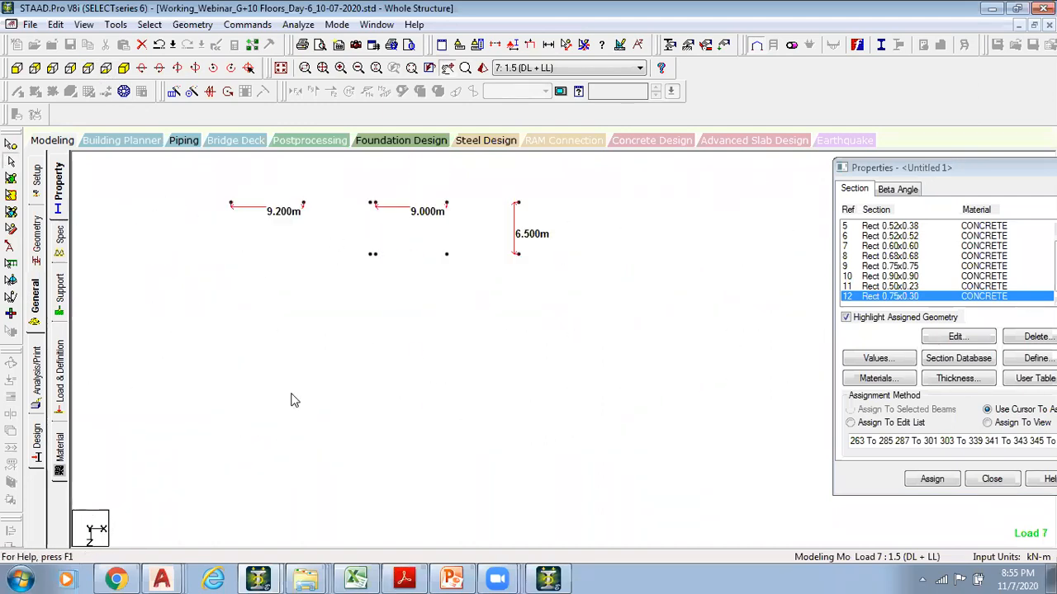
middle_drag(510, 386, 285, 375)
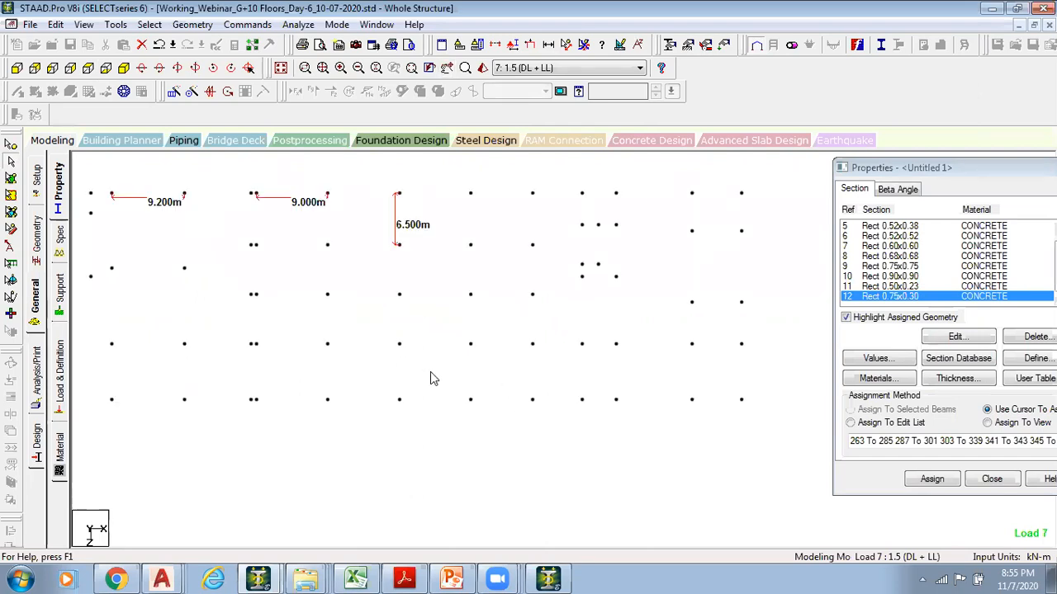
middle_drag(412, 378, 484, 383)
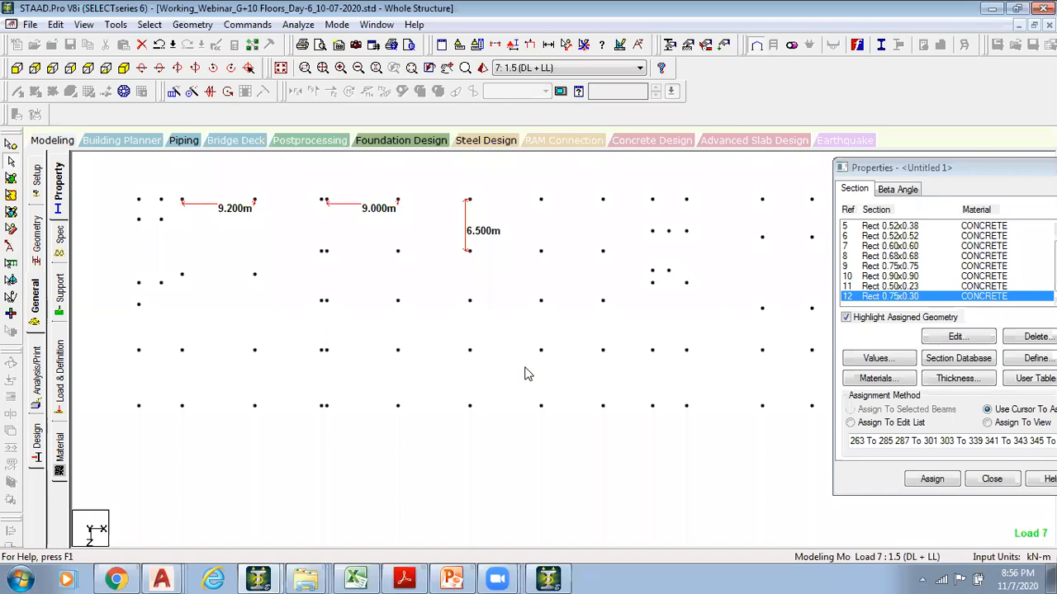
middle_drag(488, 397, 477, 403)
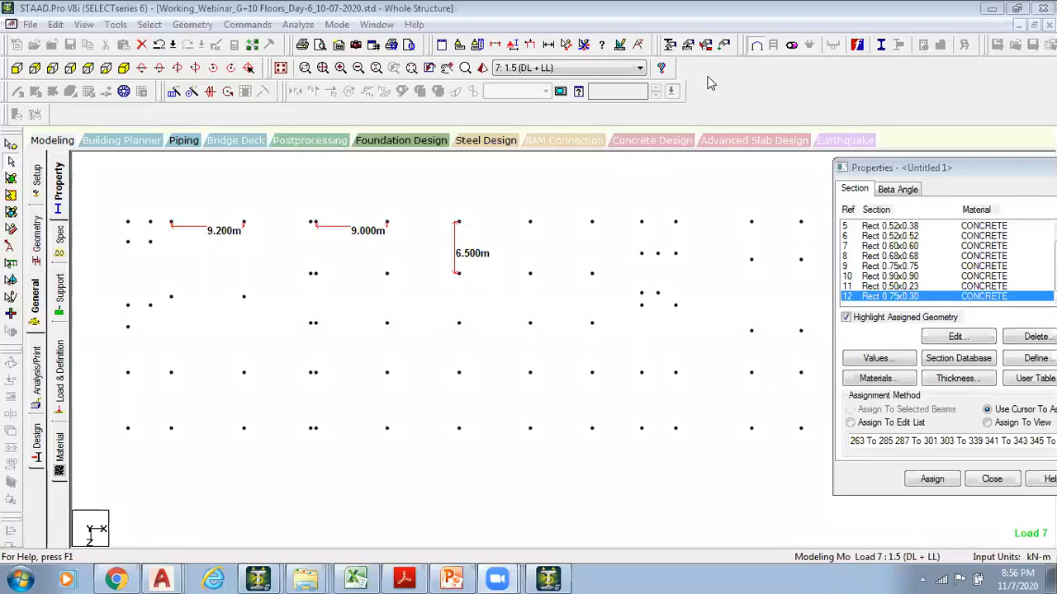
click(310, 270)
scroll(309, 270, down, 1)
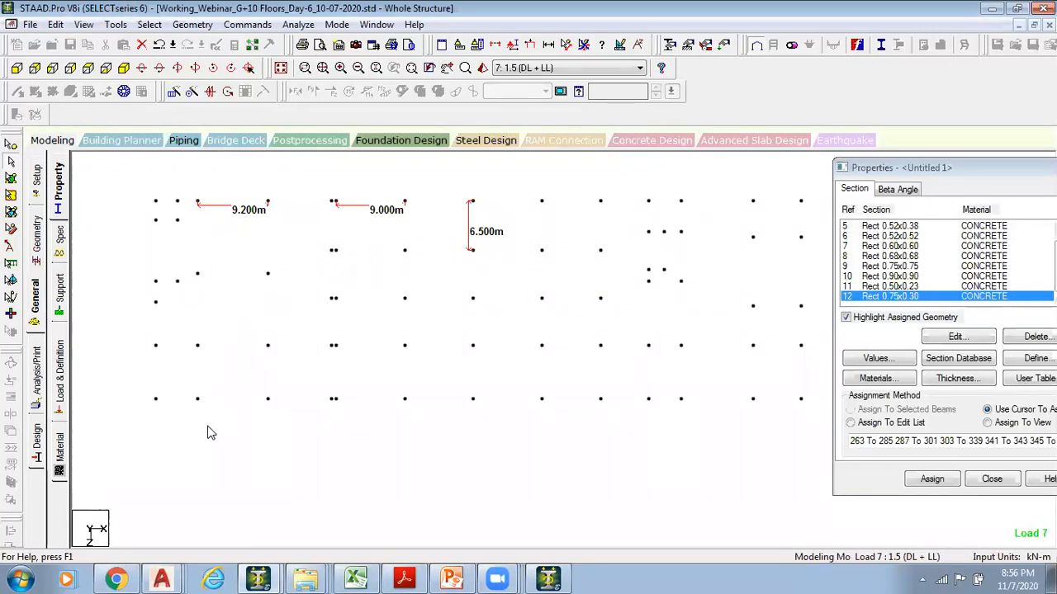
mouse_move(503, 333)
middle_down()
mouse_move(443, 351)
mouse_move(521, 341)
middle_up()
scroll(457, 347, down, 1)
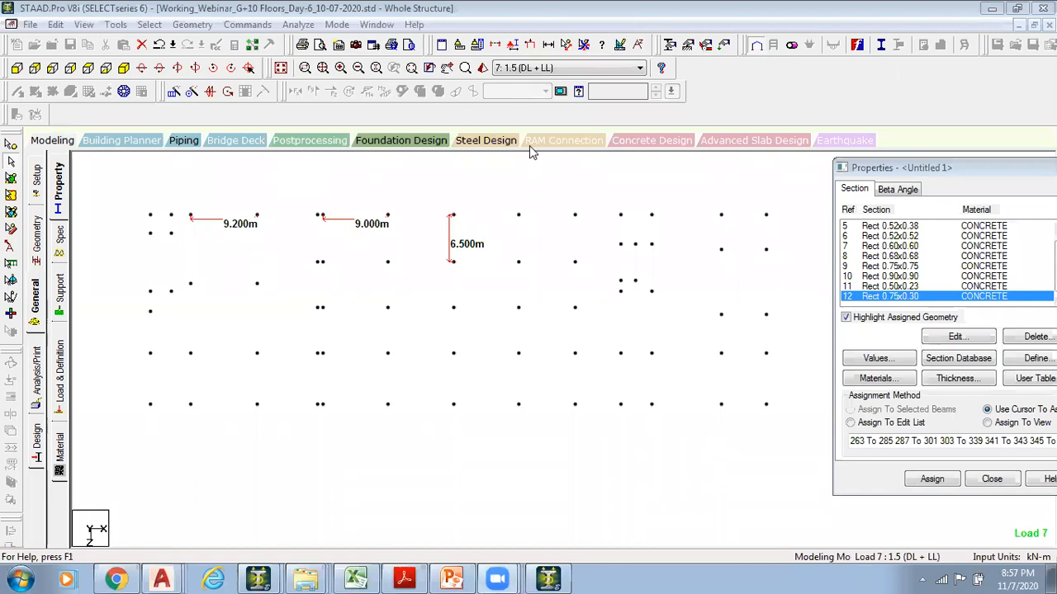
click(378, 300)
scroll(377, 299, down, 1)
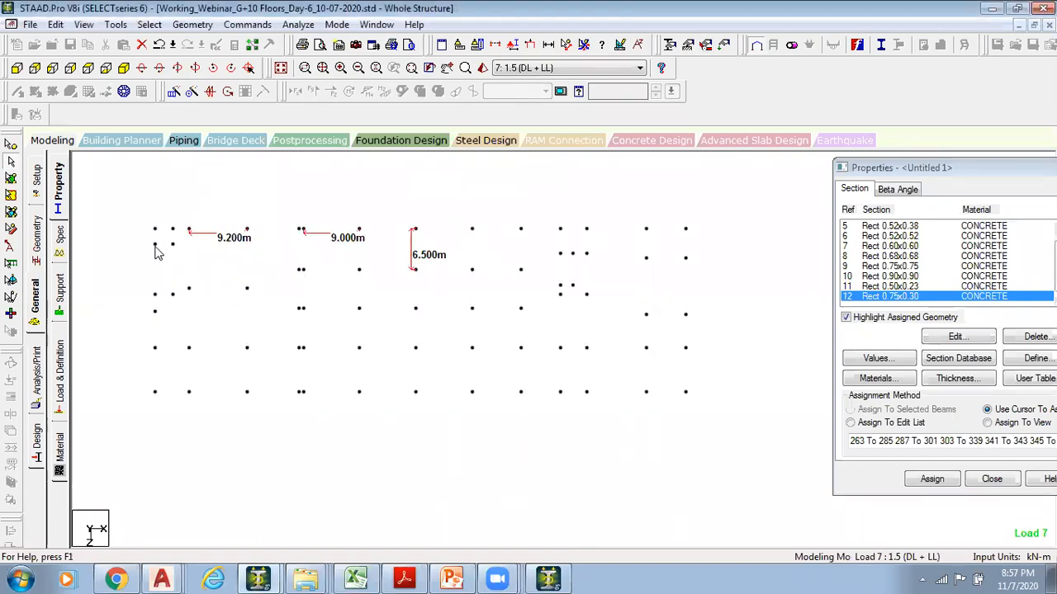
scroll(248, 258, up, 1)
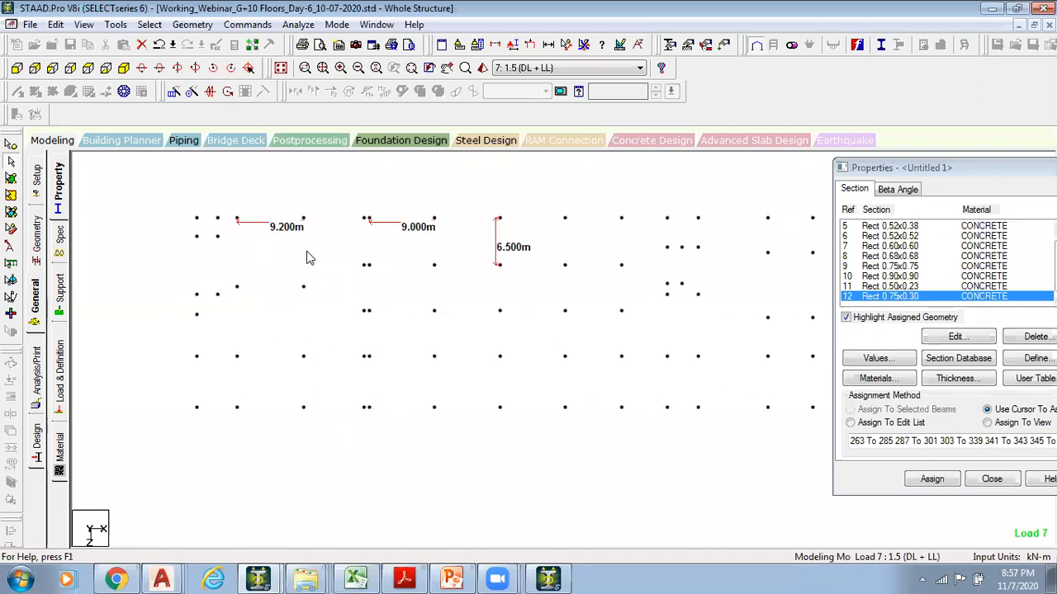
scroll(253, 260, down, 1)
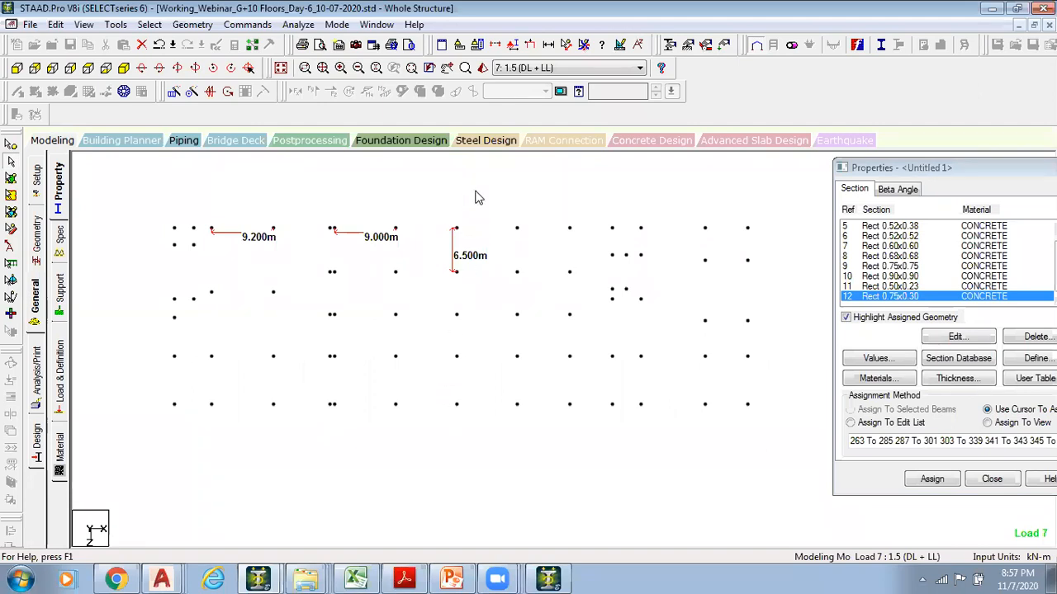
middle_drag(343, 316, 377, 309)
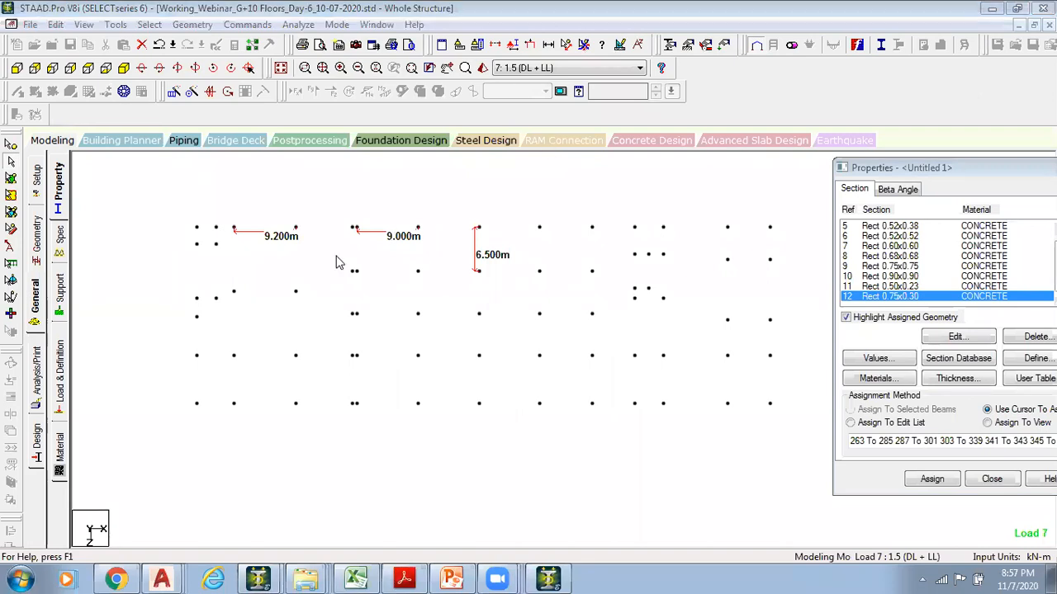
middle_drag(237, 239, 252, 243)
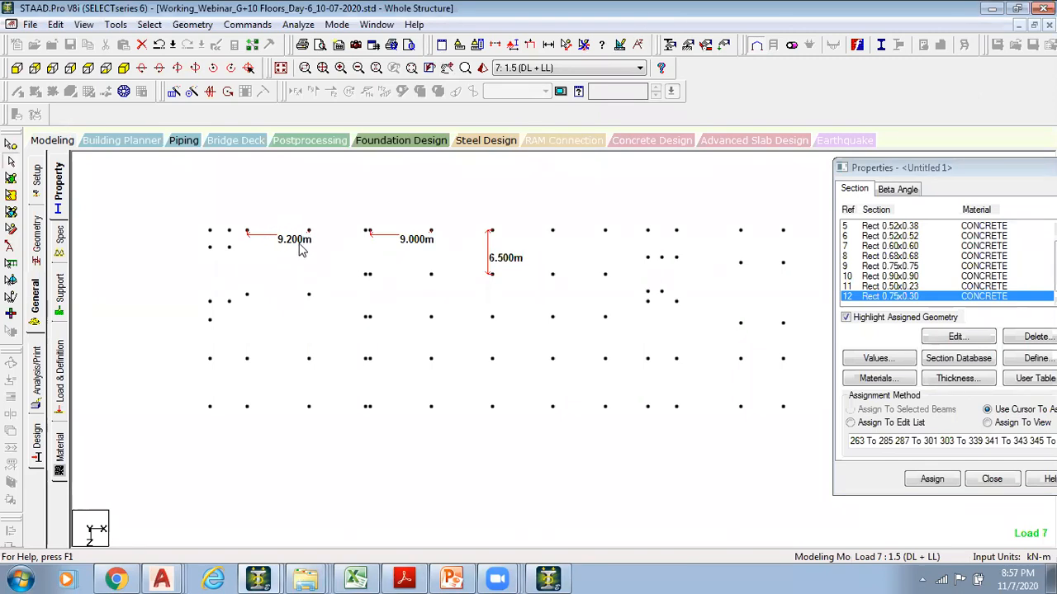
middle_drag(388, 264, 348, 281)
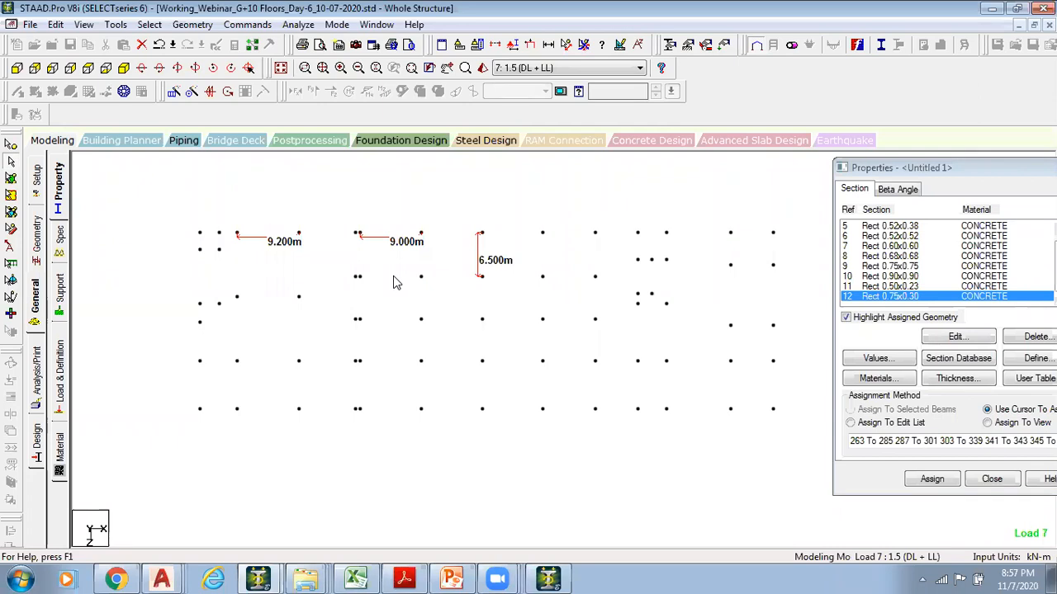
middle_drag(525, 299, 489, 317)
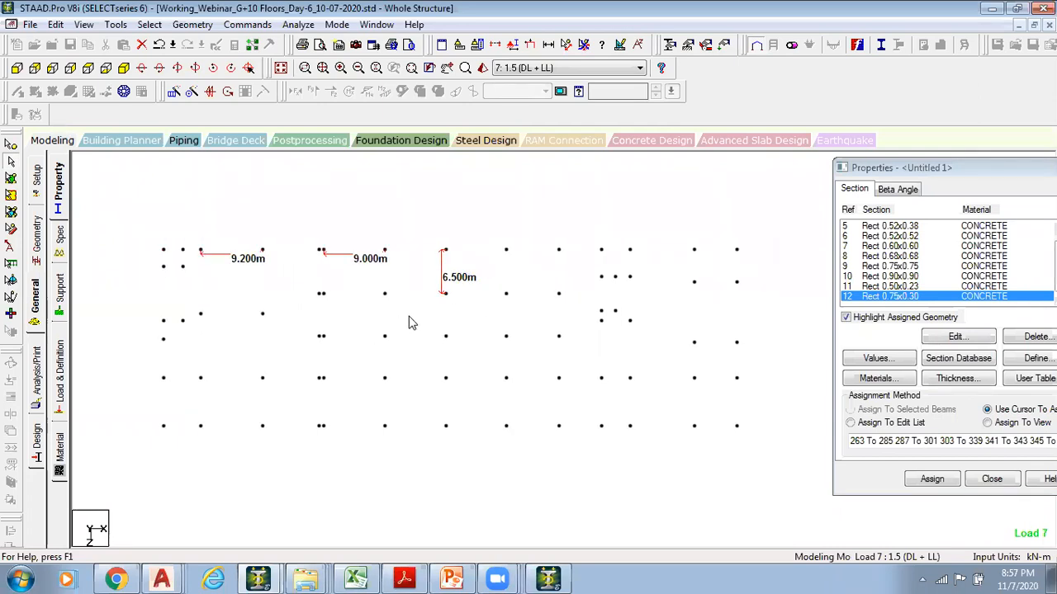
middle_drag(356, 334, 381, 330)
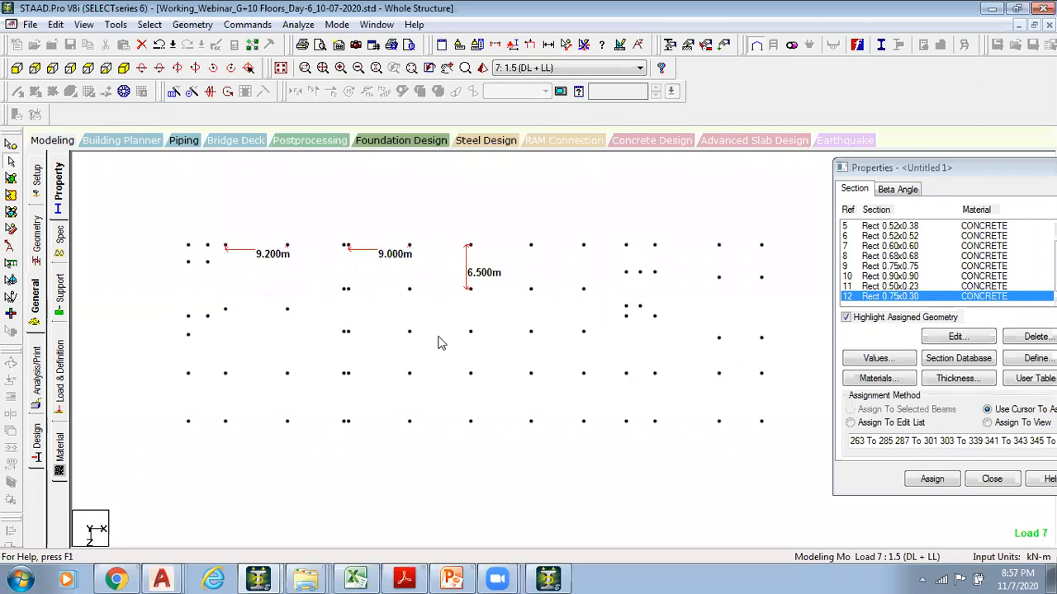
Bring back the whole structure and show it in front view with the lowest levels in sight
click(126, 69)
click(282, 70)
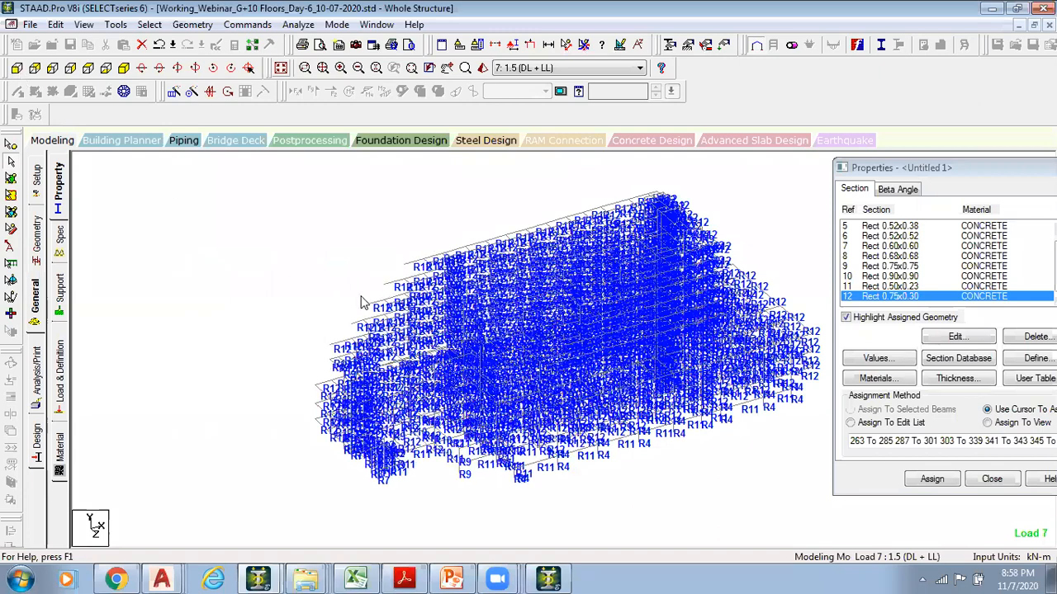
key(F5)
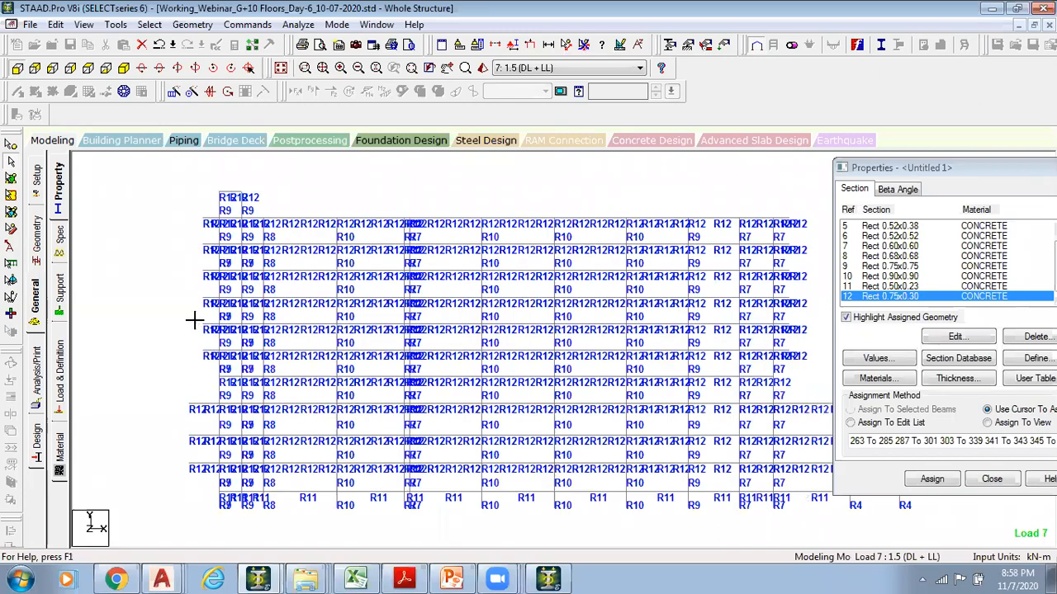
scroll(512, 400, down, 2)
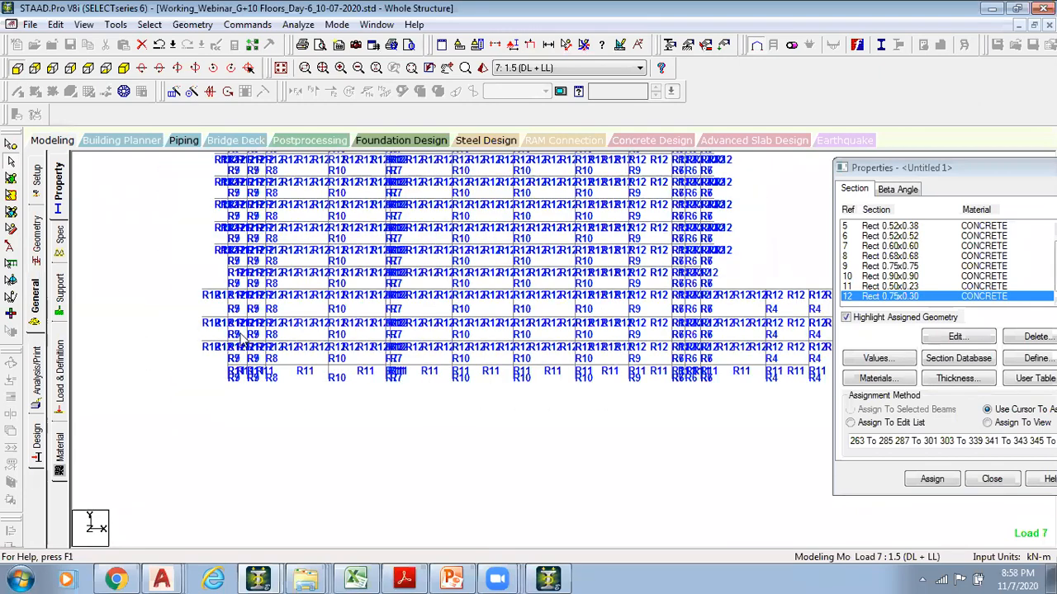
Select the members of the lowest level in the front view and isolate them in a tilted isometric view
drag(200, 324, 814, 372)
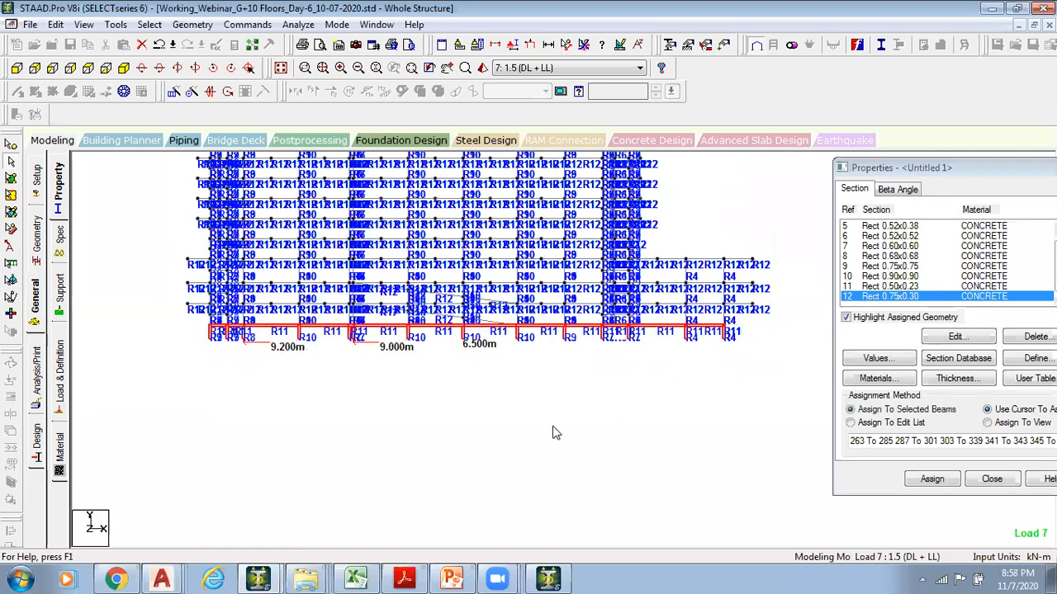
key(alt+v)
key(o)
click(124, 68)
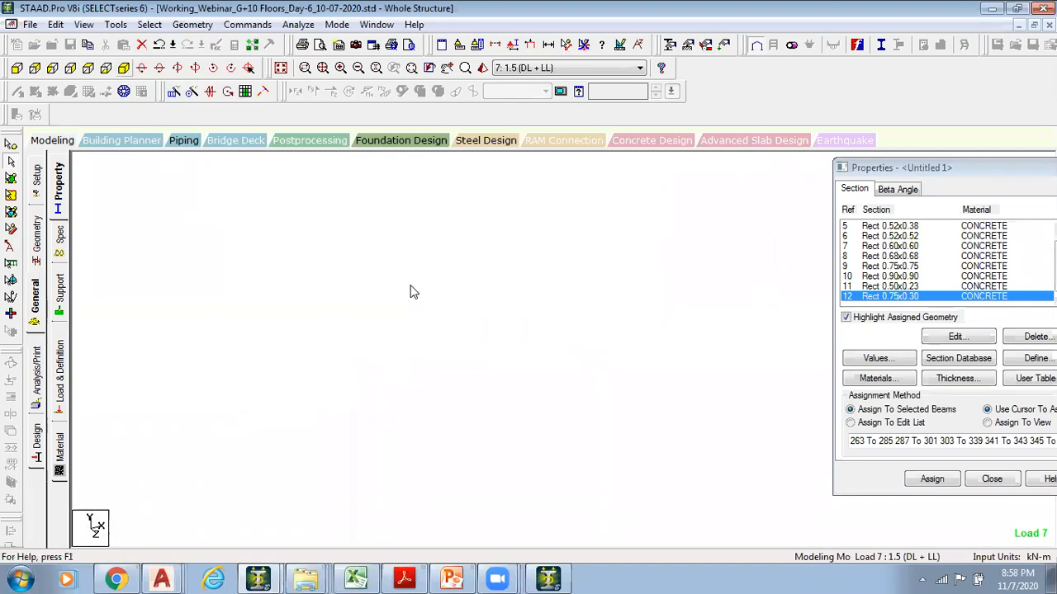
scroll(440, 375, up, 2)
click(373, 262)
scroll(400, 273, up, 2)
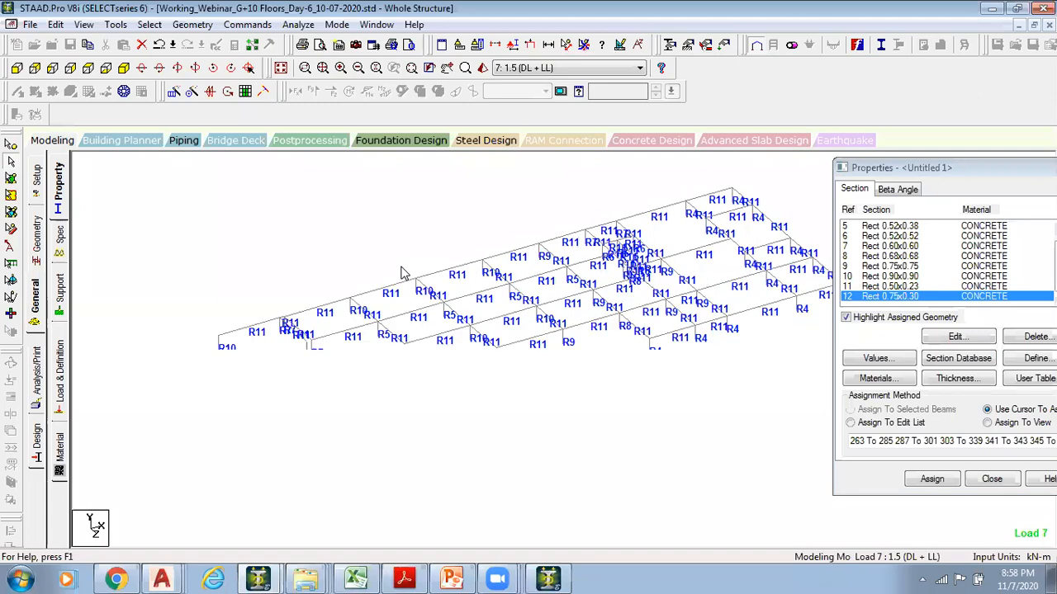
key(Up)
key(Up)
key(Up)
middle_drag(554, 334, 539, 356)
scroll(539, 356, down, 1)
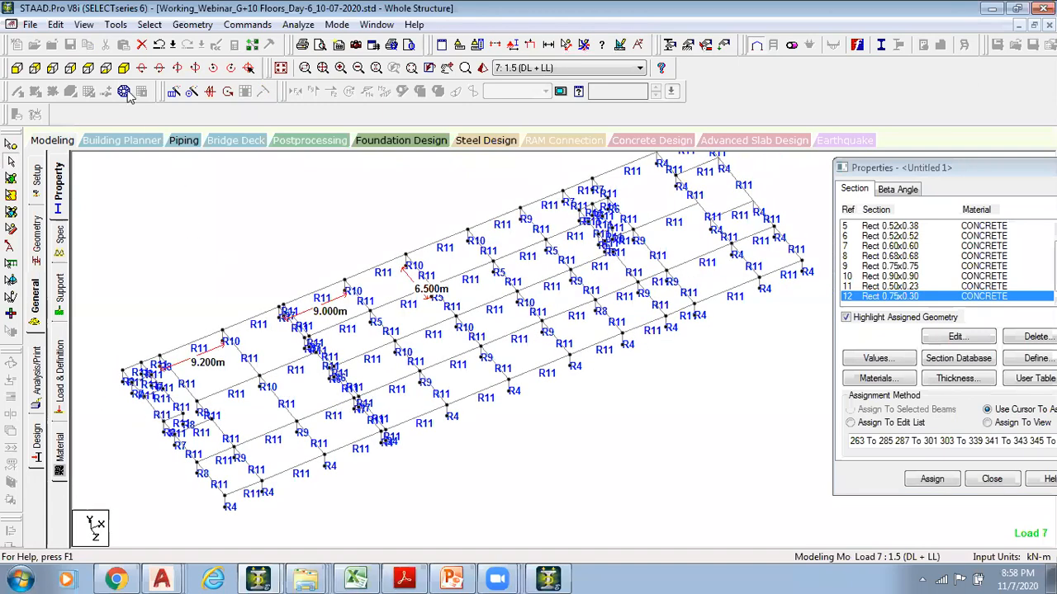
Examine which members of the isolated level use the Rect 0.50x0.23 and Rect 0.75x0.30 sections
click(901, 285)
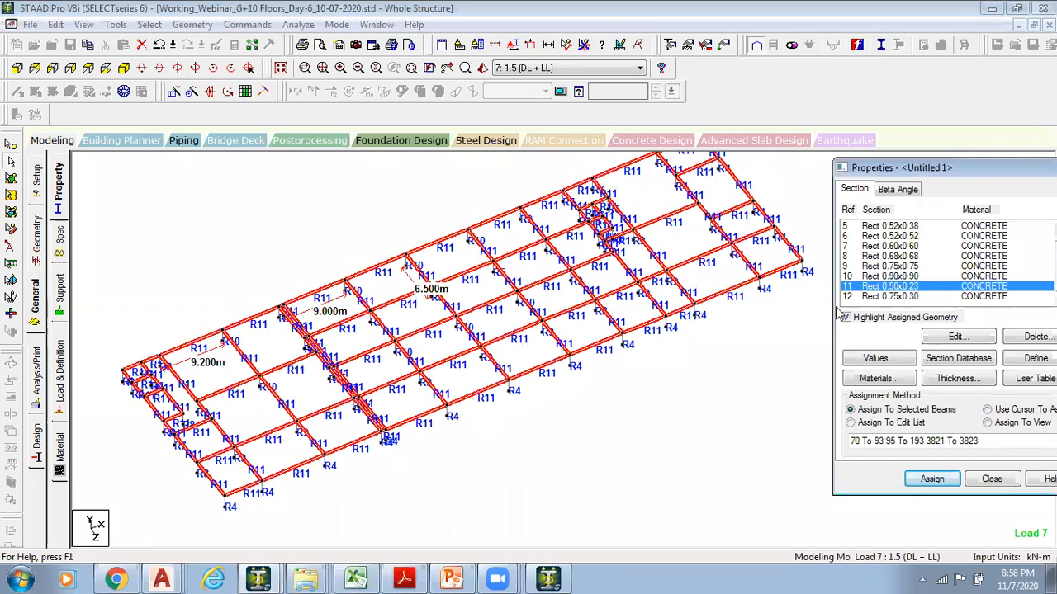
mouse_move(613, 376)
middle_down()
mouse_move(661, 378)
mouse_move(599, 361)
middle_up()
scroll(647, 378, up, 1)
scroll(690, 379, up, 1)
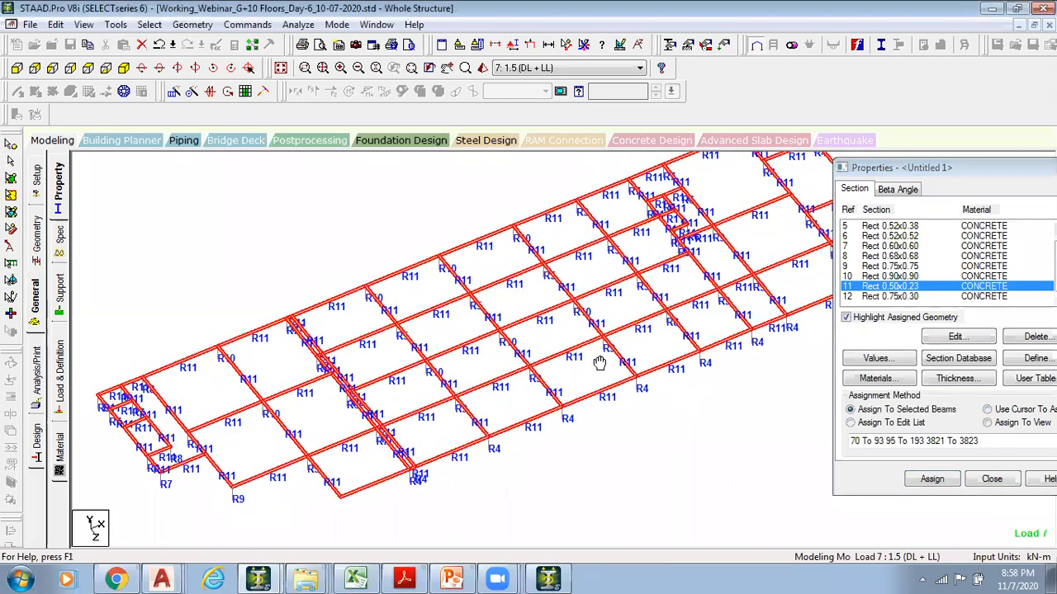
click(899, 292)
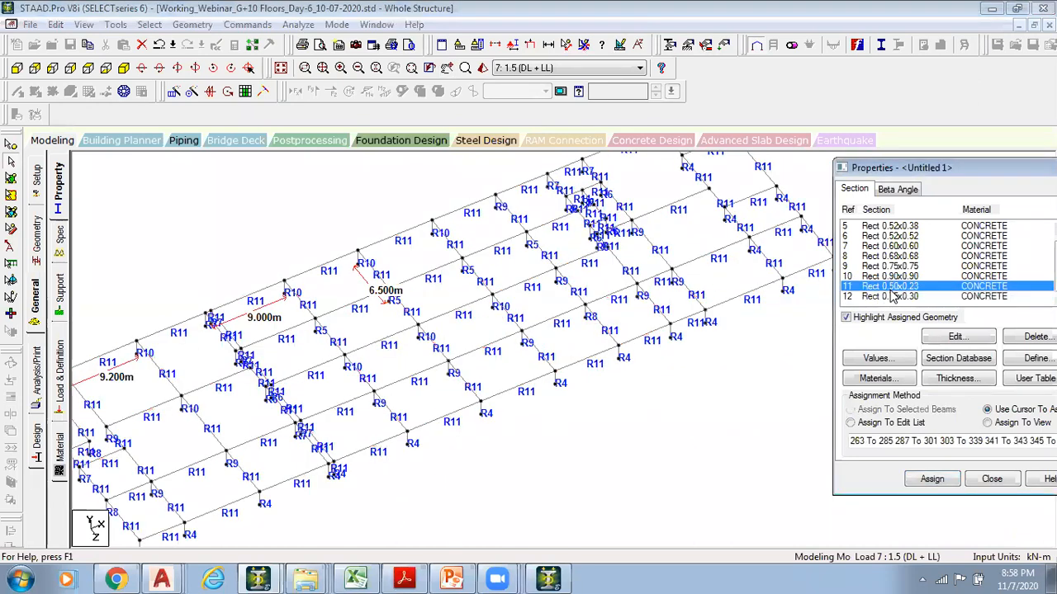
middle_drag(492, 354, 537, 338)
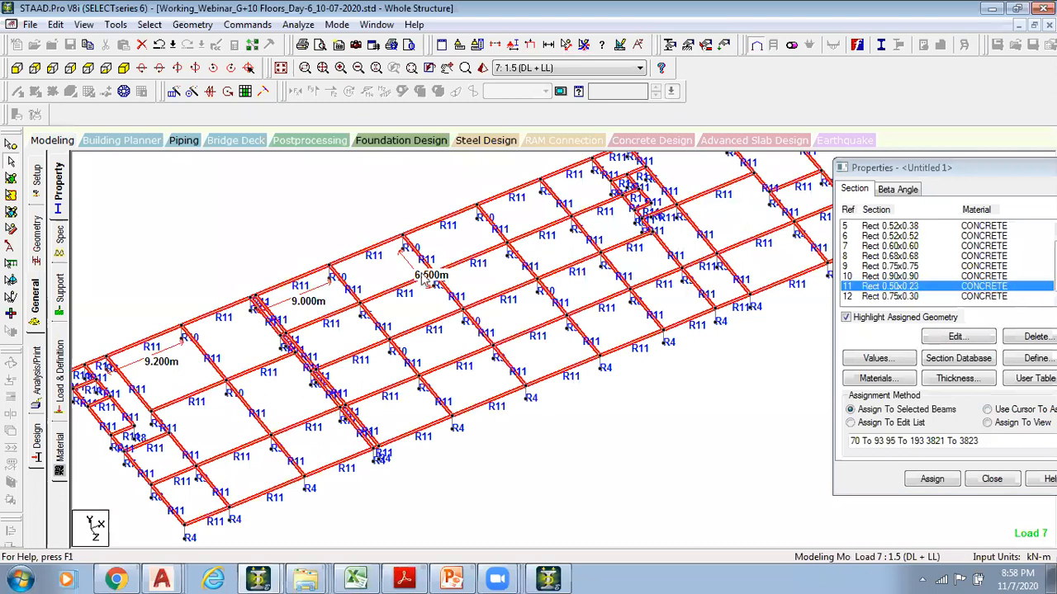
click(700, 423)
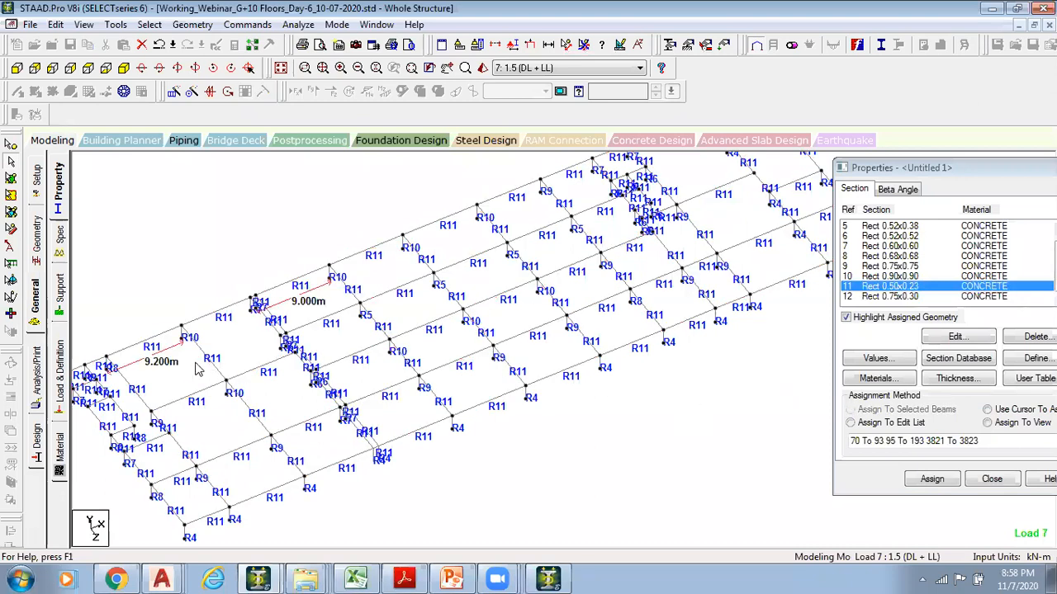
click(890, 296)
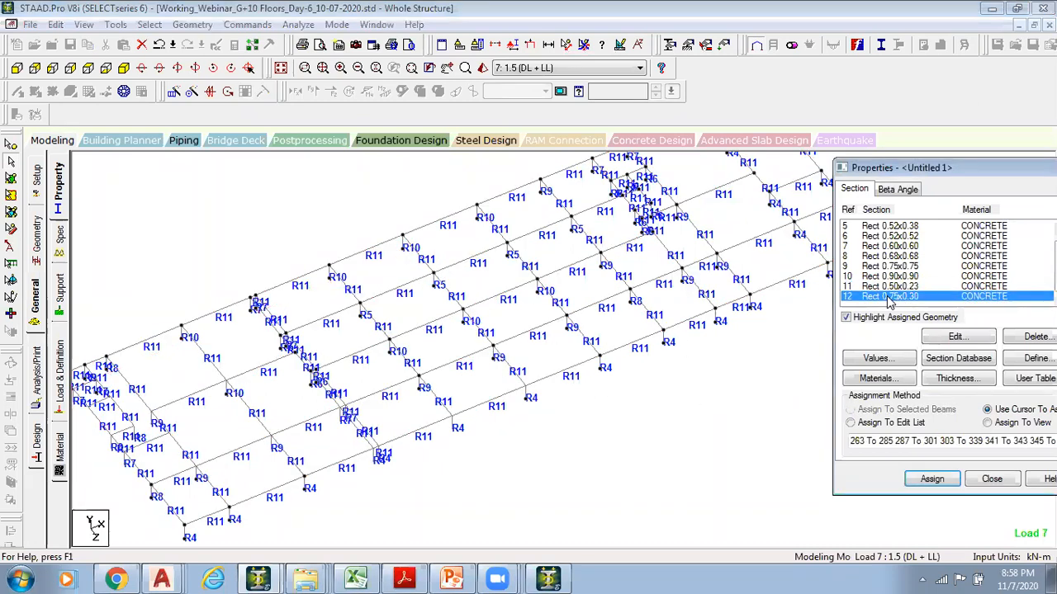
Define a rectangular concrete section with YD 0.6 m and ZD 0.3 m and add it to the section list
click(1036, 359)
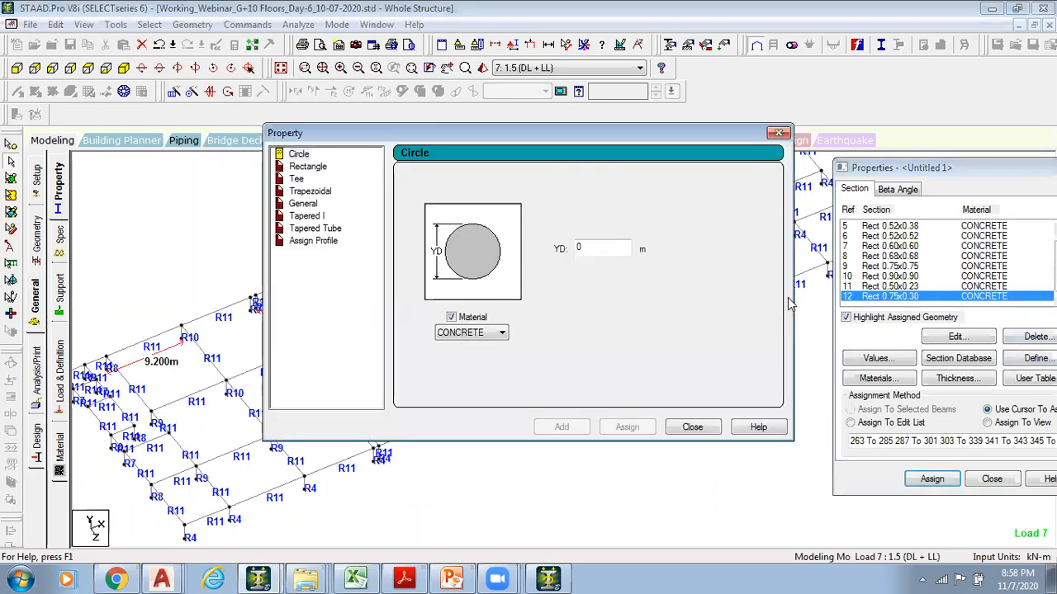
click(308, 166)
click(600, 237)
text(.6)
click(626, 260)
text(.3)
click(562, 428)
click(691, 427)
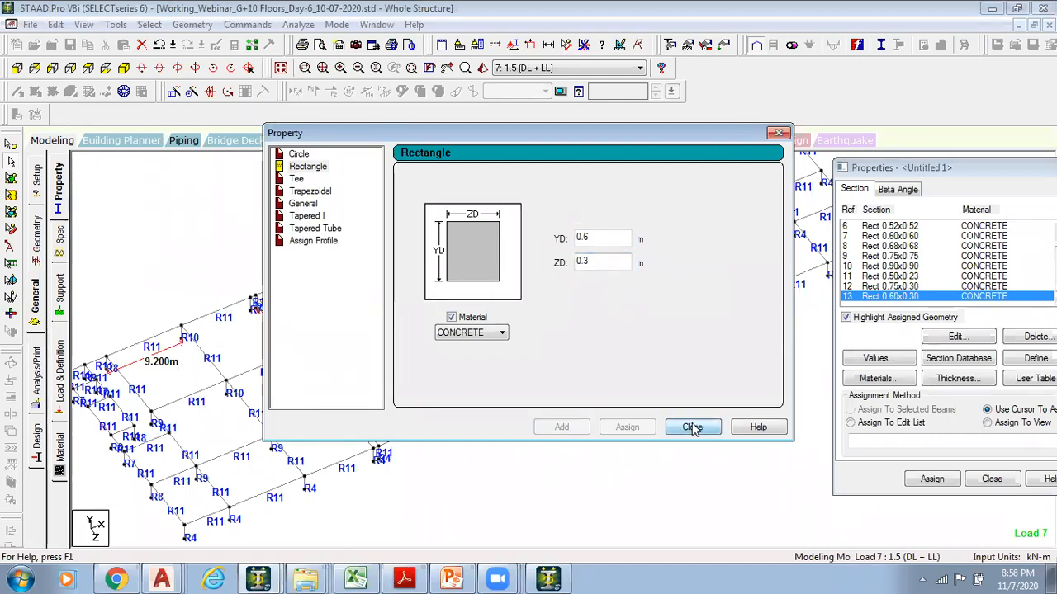
Assign the Rect 0.60x0.30 section to the X-direction beams of the six consecutive wide bays starting at the 9.200m bay in plan
click(106, 68)
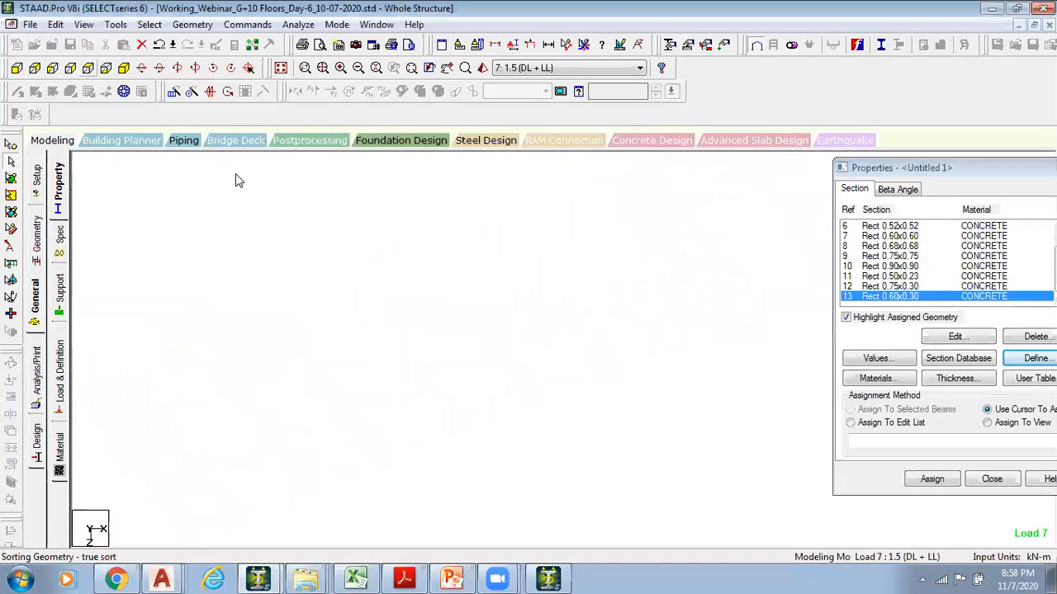
drag(254, 148, 318, 501)
ctrl+drag(360, 190, 395, 476)
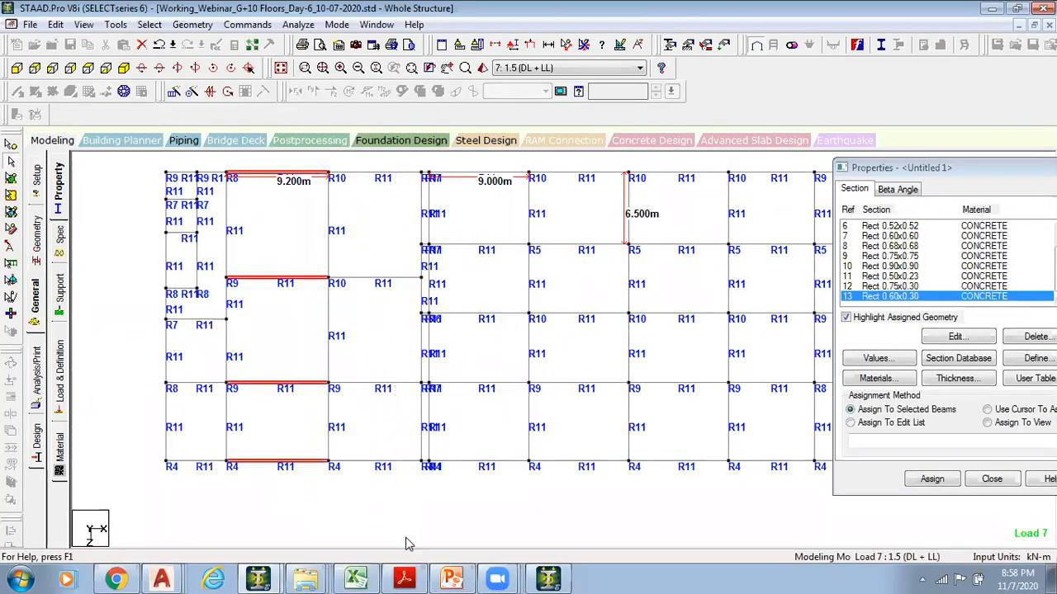
ctrl+drag(458, 156, 497, 520)
ctrl+drag(564, 157, 595, 510)
middle_drag(658, 393, 448, 386)
scroll(481, 379, down, 1)
ctrl+drag(441, 158, 483, 520)
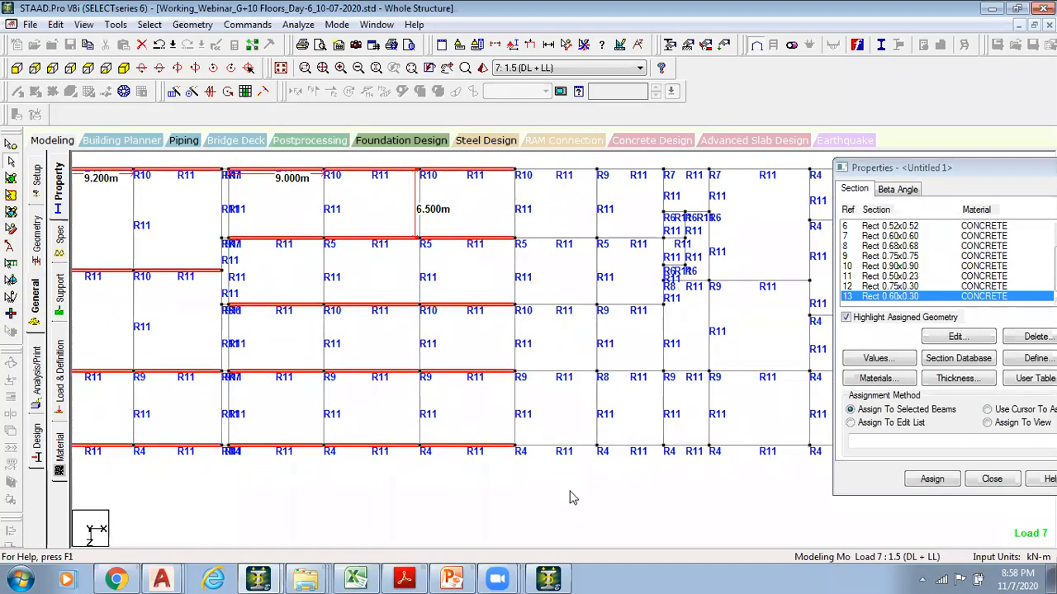
ctrl+drag(547, 162, 587, 504)
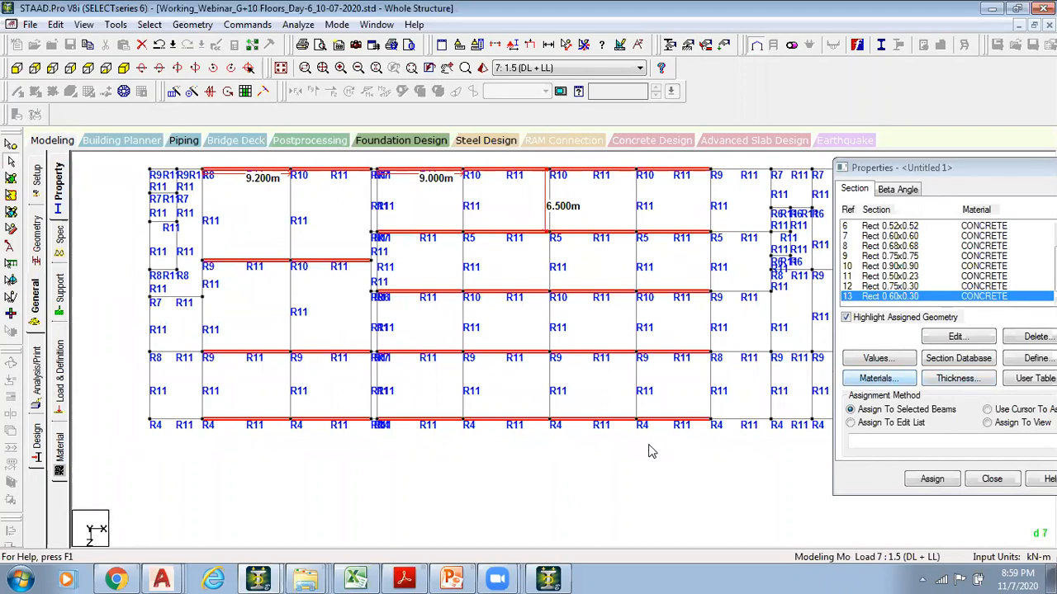
middle_drag(648, 446, 551, 449)
scroll(551, 449, down, 1)
click(948, 480)
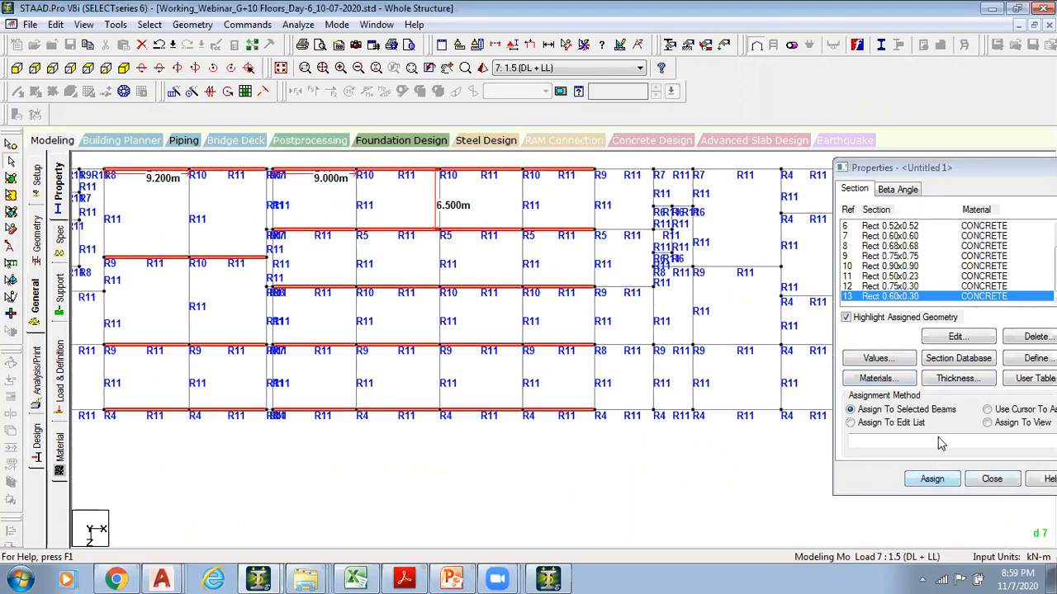
click(863, 377)
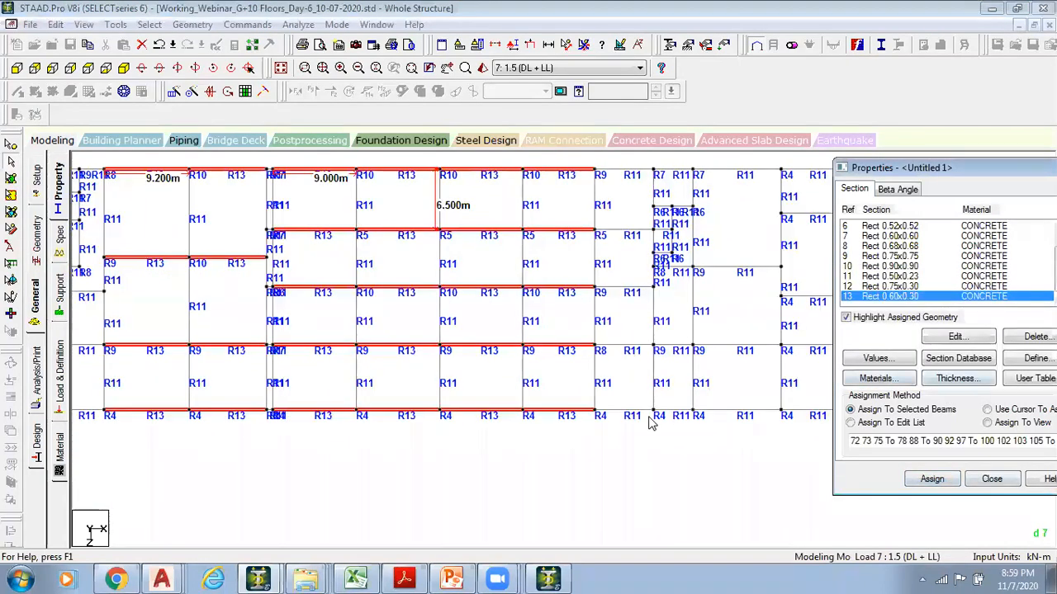
Examine in plan which beams of the lowest level are assigned the Rect 0.50x0.23 section
click(899, 277)
mouse_move(576, 426)
middle_down()
mouse_move(657, 440)
mouse_move(579, 451)
mouse_move(562, 439)
middle_up()
scroll(672, 445, down, 1)
middle_drag(678, 427, 586, 435)
middle_drag(509, 446, 612, 444)
scroll(609, 445, down, 1)
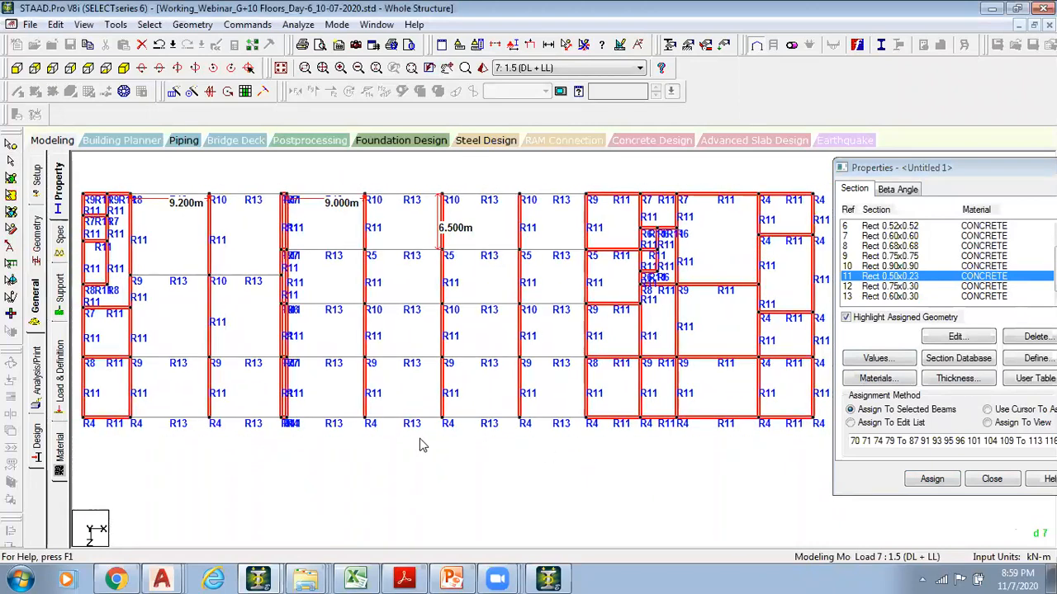
middle_drag(407, 444, 435, 443)
middle_drag(360, 459, 499, 498)
scroll(499, 498, up, 1)
middle_drag(279, 303, 421, 392)
scroll(422, 392, up, 1)
mouse_move(320, 270)
mouse_down()
mouse_move(370, 377)
mouse_move(394, 392)
mouse_move(303, 273)
mouse_up()
middle_drag(524, 420, 458, 392)
scroll(349, 333, down, 3)
scroll(476, 390, down, 1)
scroll(458, 393, down, 1)
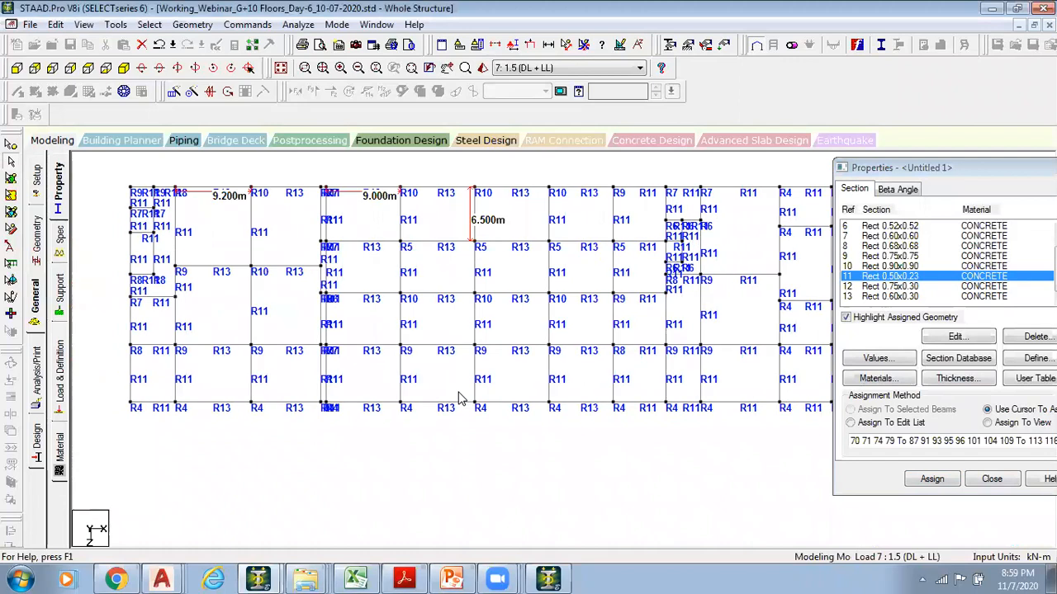
middle_drag(382, 401, 445, 425)
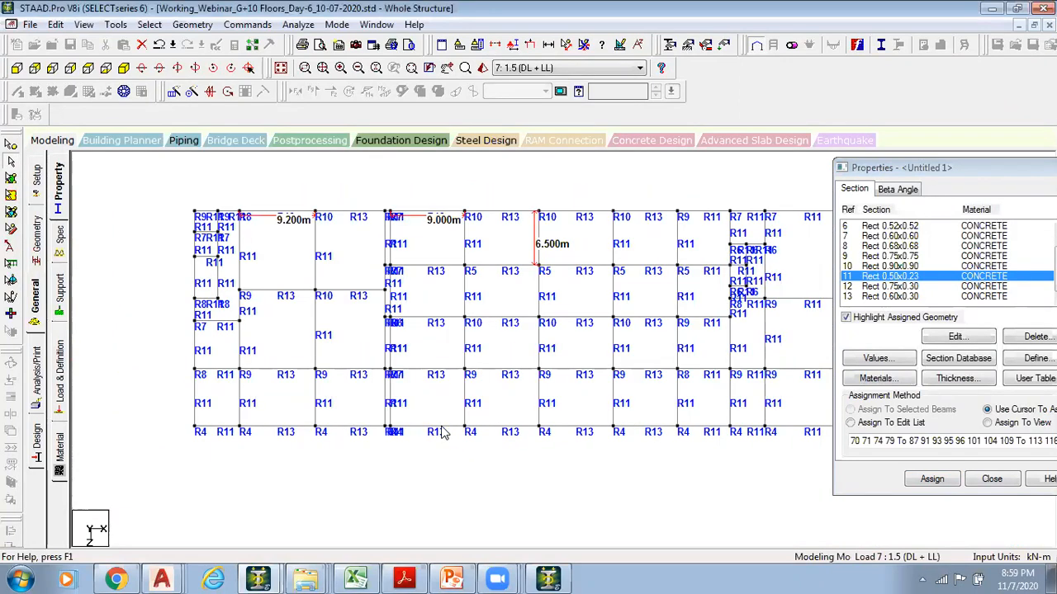
middle_drag(574, 419, 556, 432)
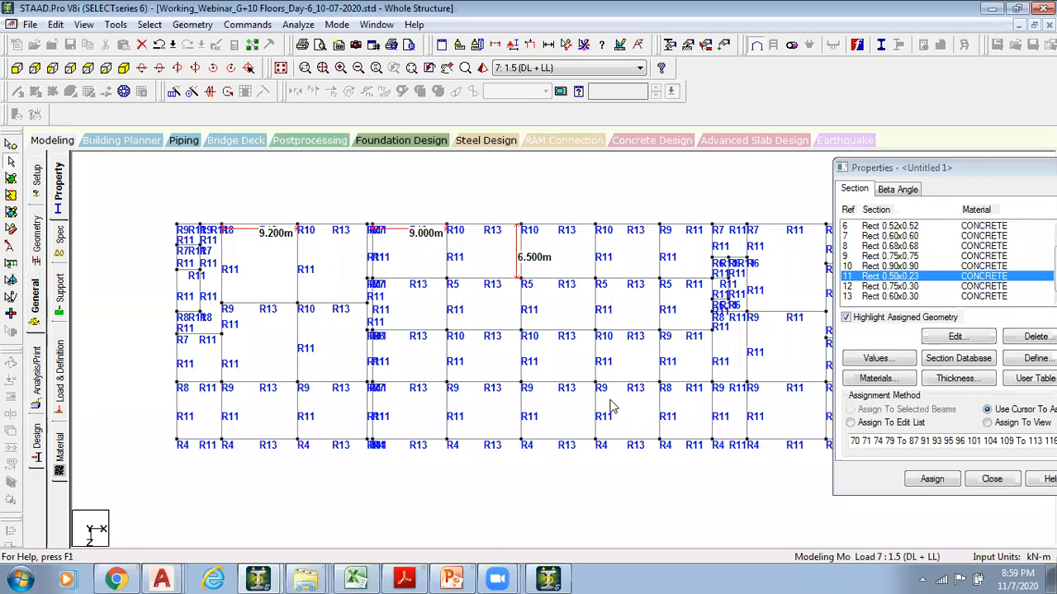
Delete the Rect 0.75x0.30 section from the section list
click(509, 324)
click(900, 285)
key(Delete)
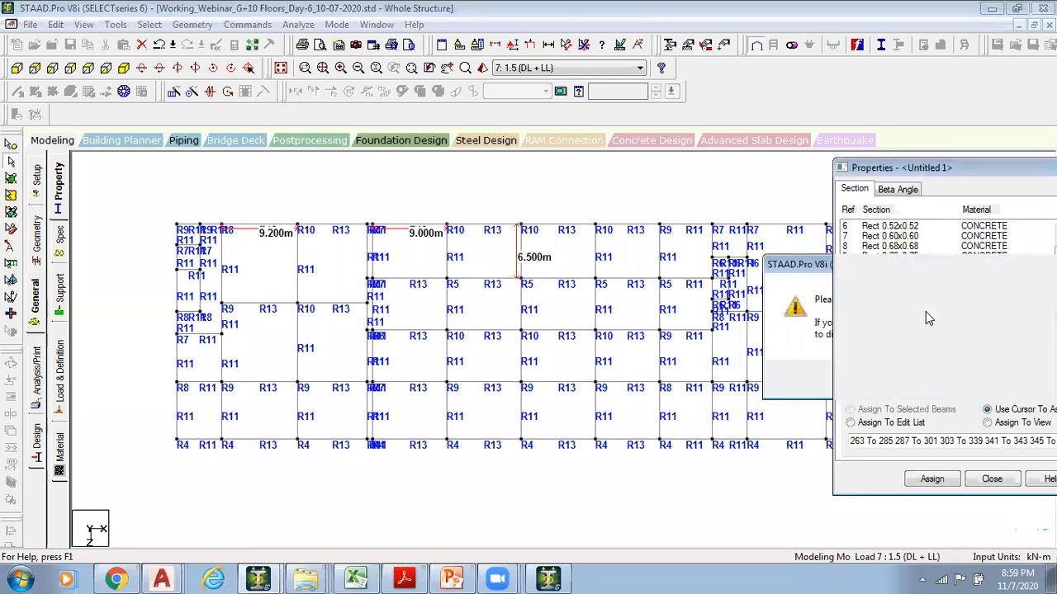
click(324, 189)
Display the whole structure again and show it in front view
click(251, 69)
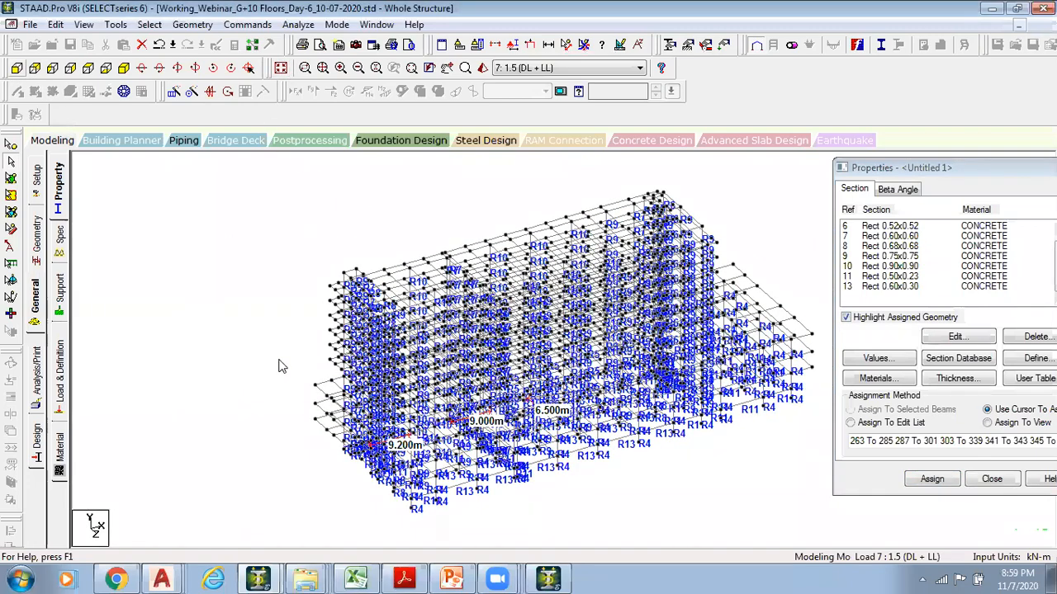
scroll(217, 351, down, 3)
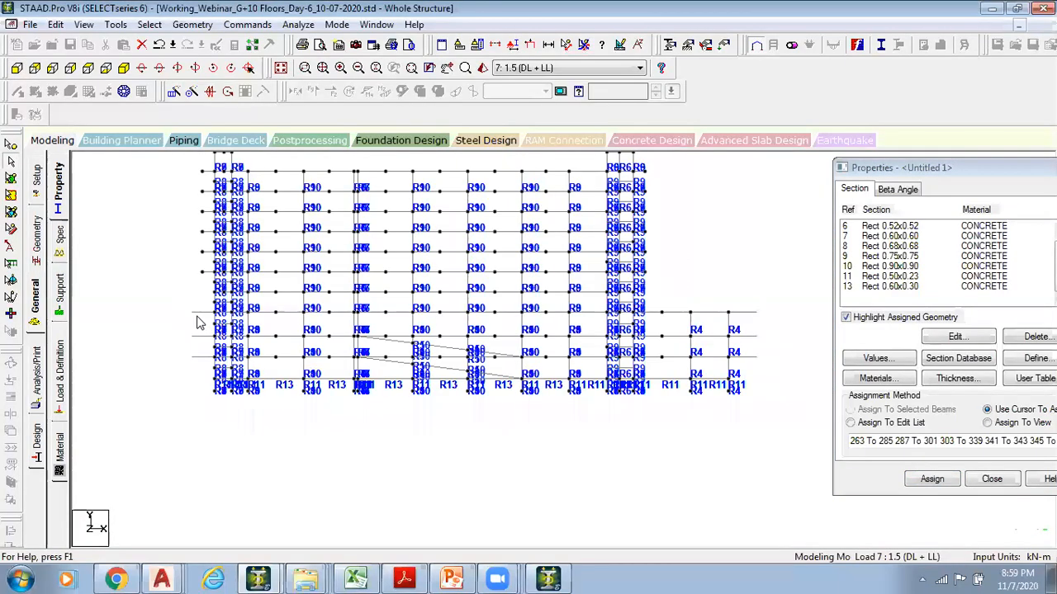
scroll(199, 322, down, 2)
drag(189, 339, 715, 357)
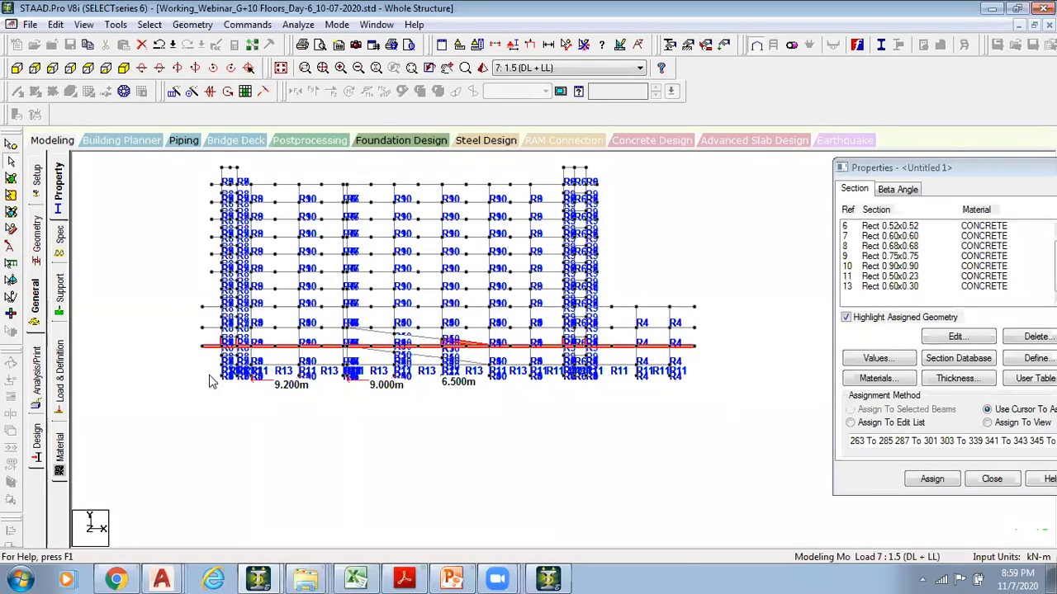
scroll(210, 382, up, 2)
click(142, 380)
drag(125, 365, 776, 372)
click(437, 438)
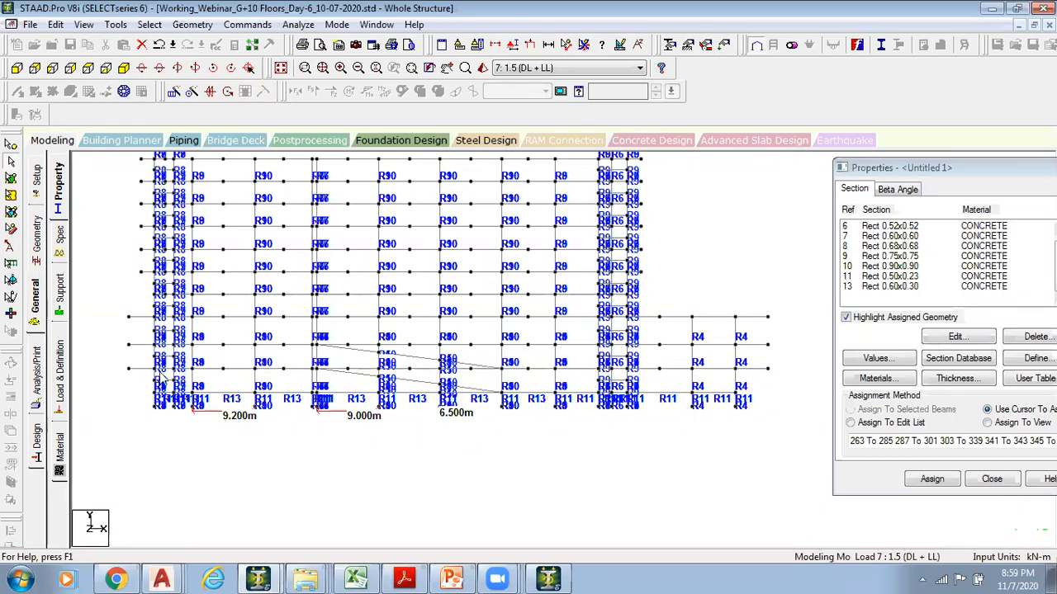
Isolate the beams of the floor level just above the lowest level and display them in plan view
drag(120, 364, 779, 372)
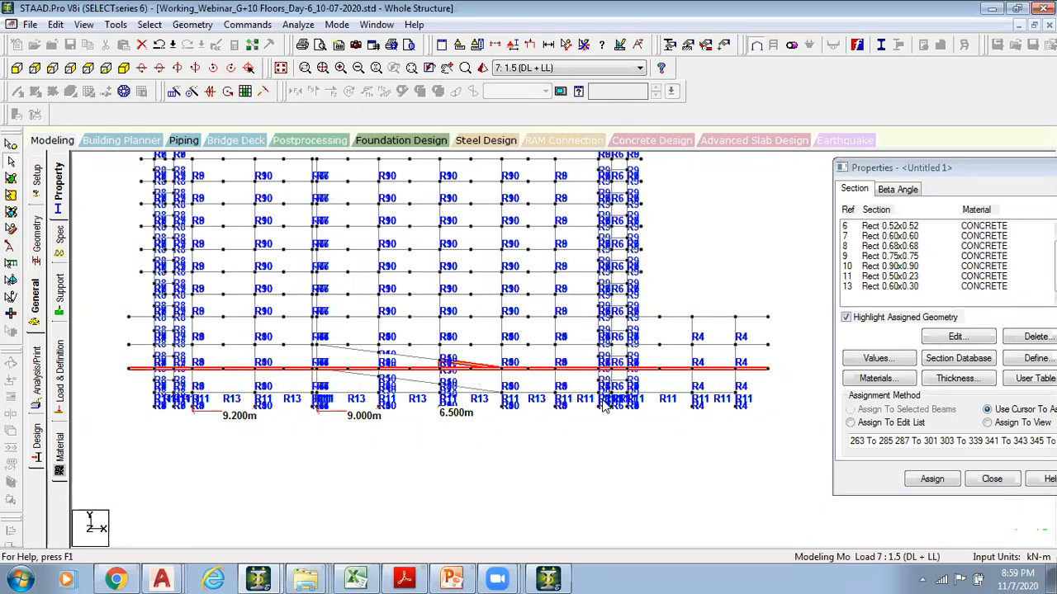
scroll(215, 408, up, 2)
scroll(231, 414, down, 1)
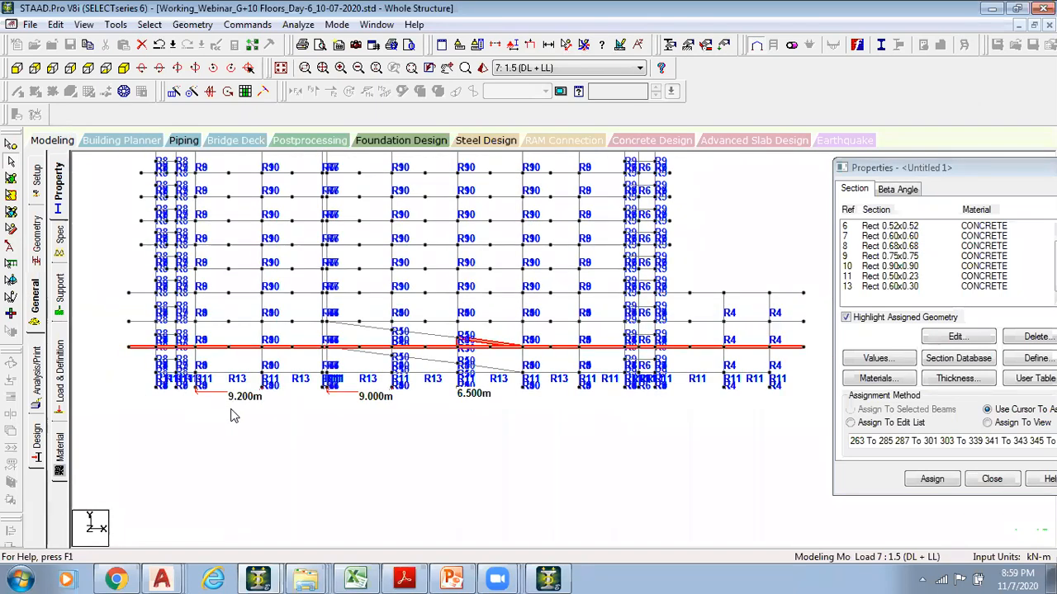
key(alt+v)
key(b)
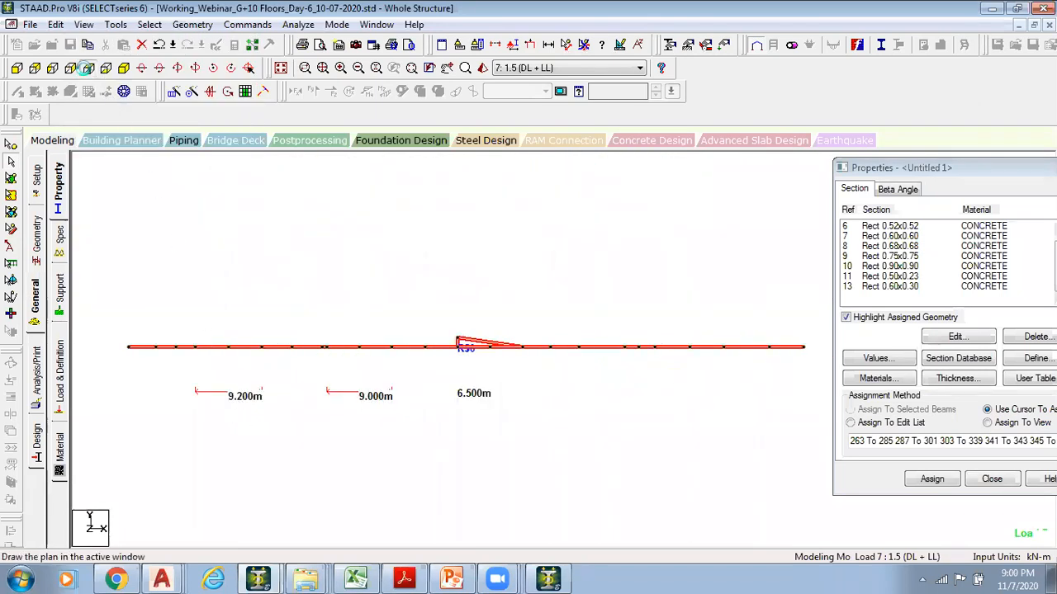
click(88, 67)
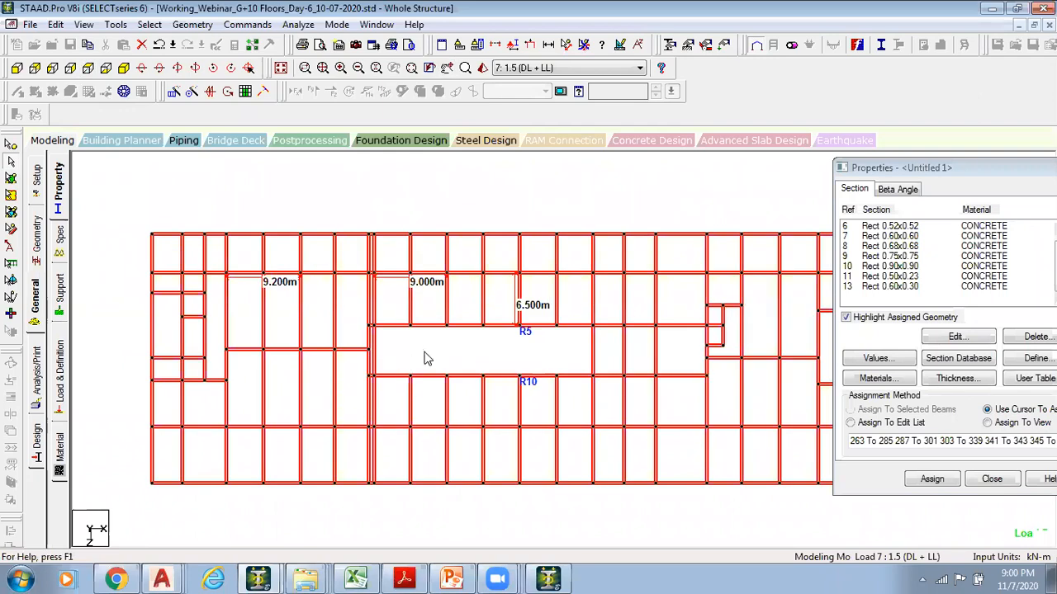
middle_drag(446, 355, 369, 335)
scroll(371, 334, down, 1)
middle_drag(346, 374, 383, 371)
click(383, 378)
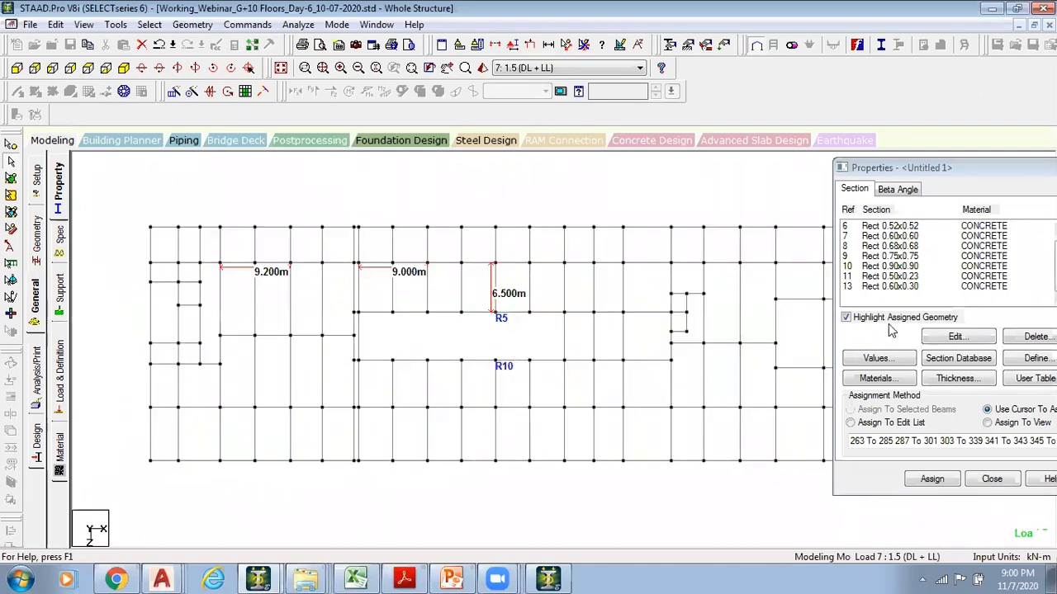
Define a rectangular concrete section with YD 0.75 m and ZD 0.375 m and choose it in the section list
drag(949, 168, 836, 145)
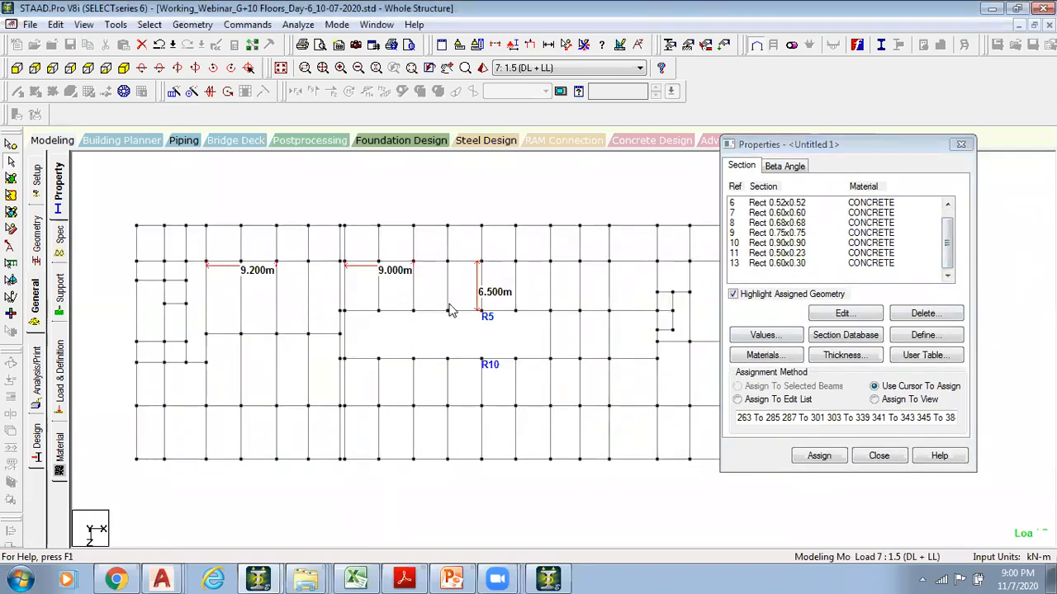
click(925, 335)
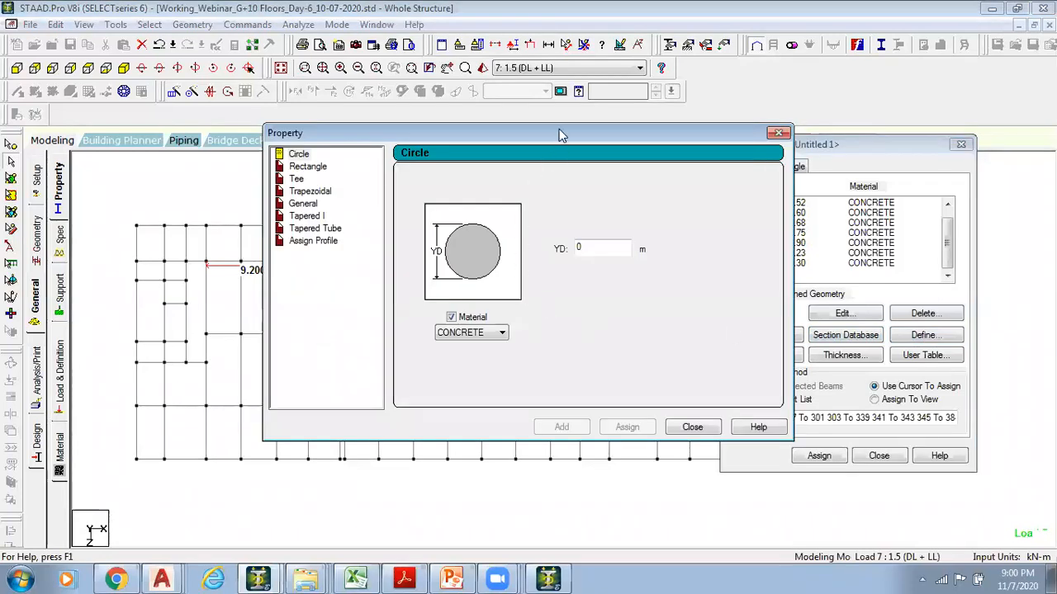
drag(559, 135, 876, 163)
click(626, 195)
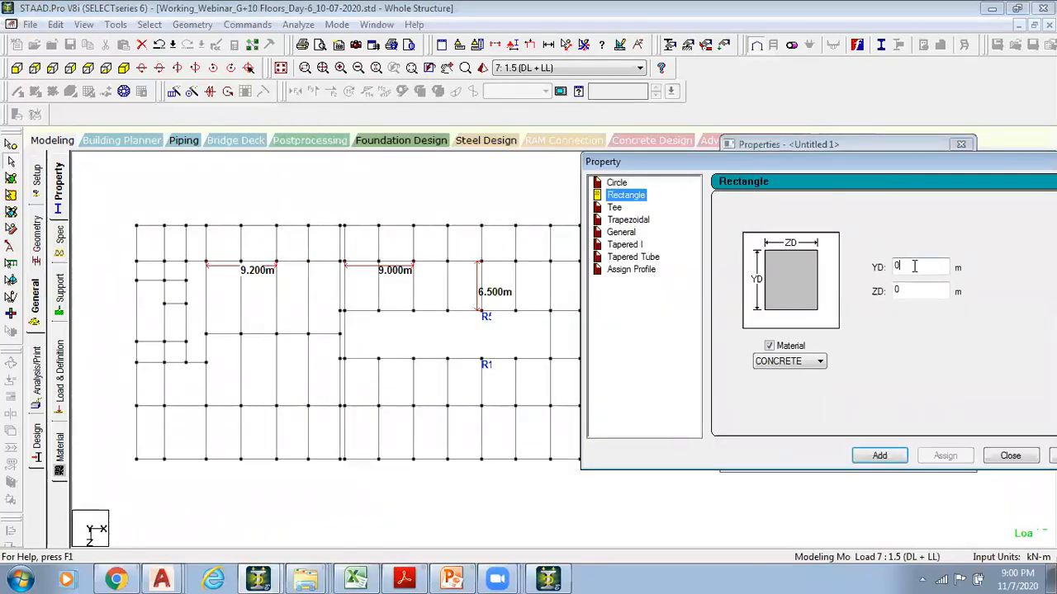
click(924, 268)
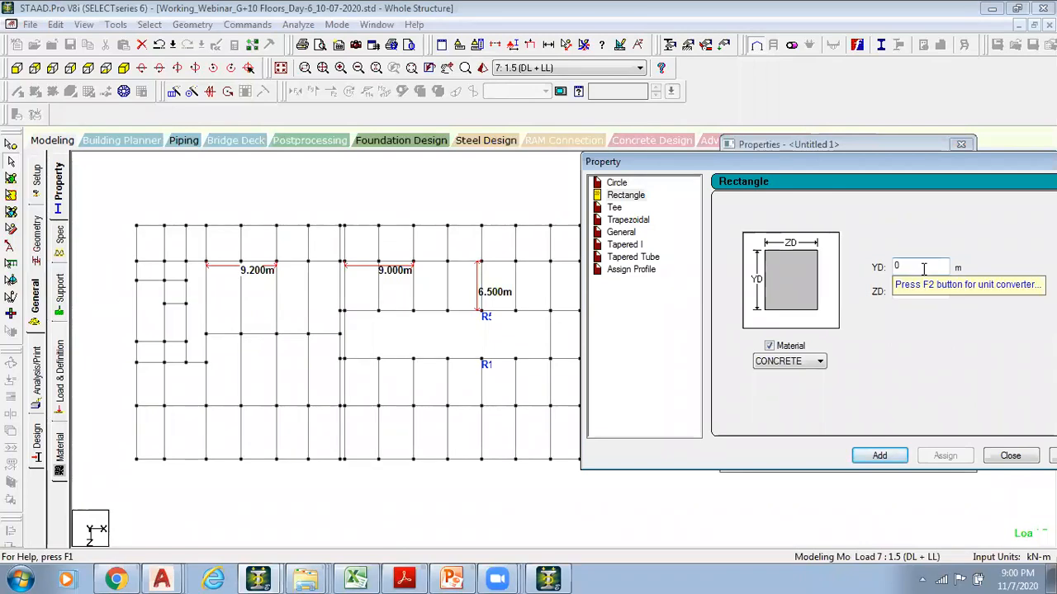
click(931, 292)
text(0)
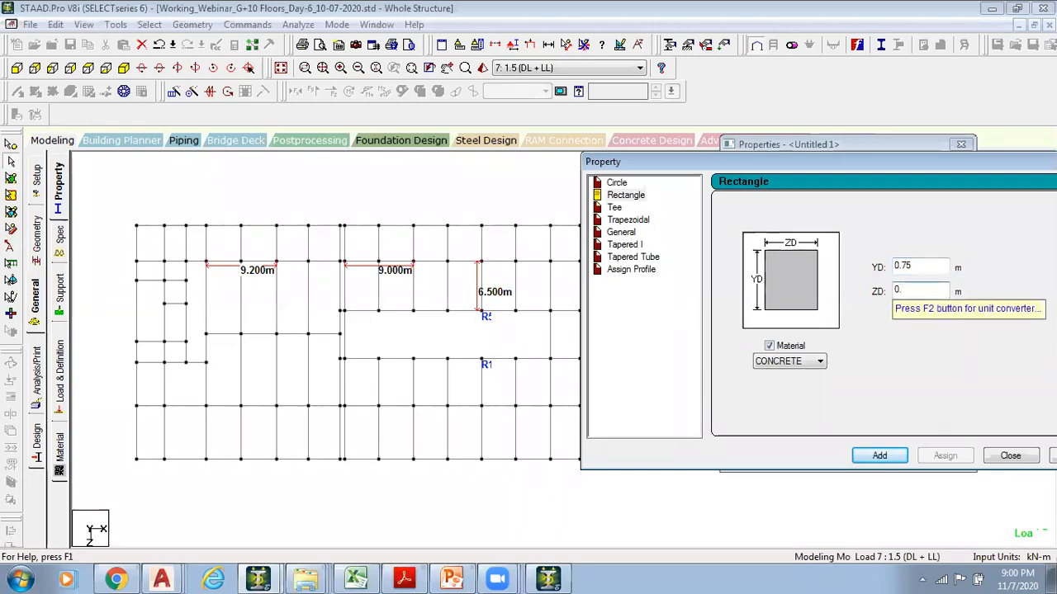
text(.375)
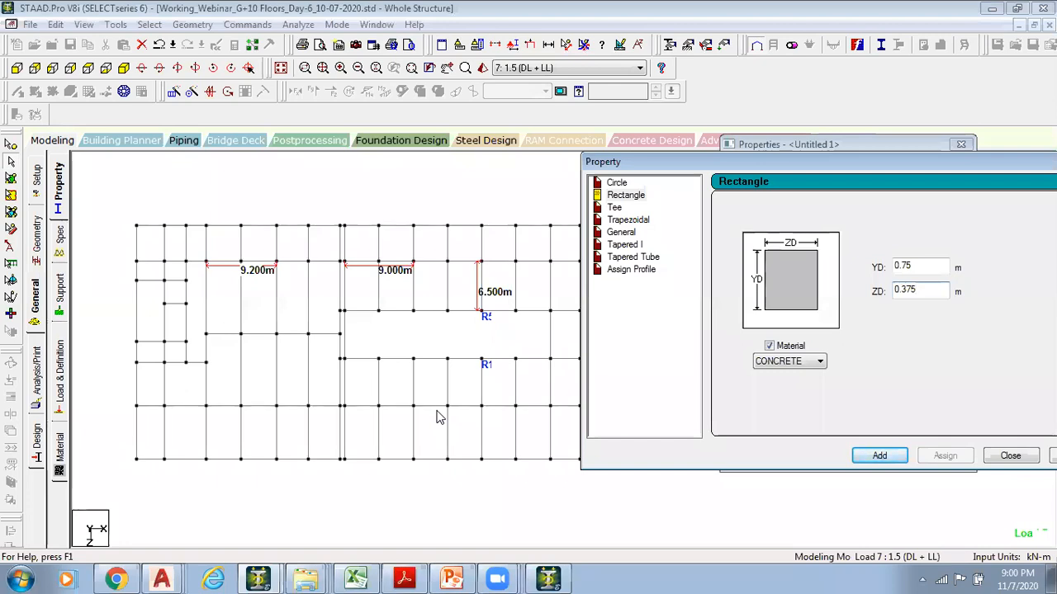
click(878, 457)
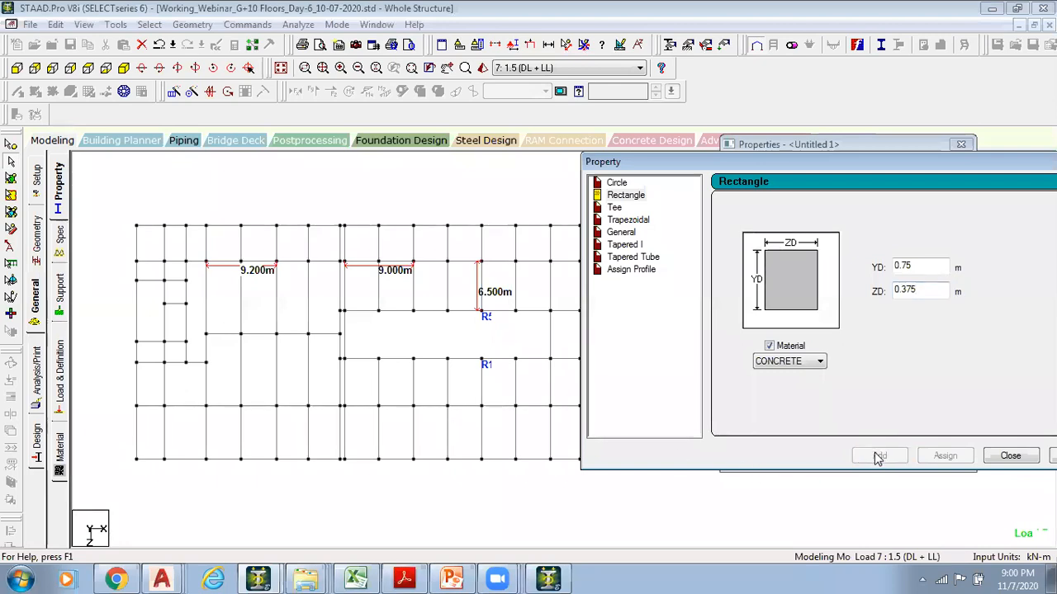
click(1009, 457)
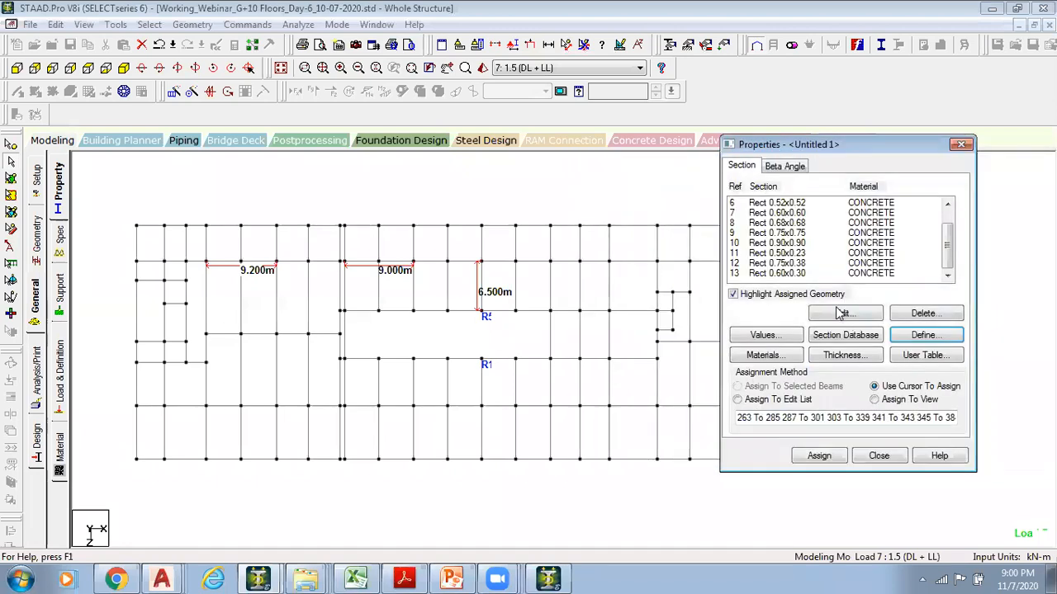
click(795, 264)
middle_drag(290, 355, 379, 358)
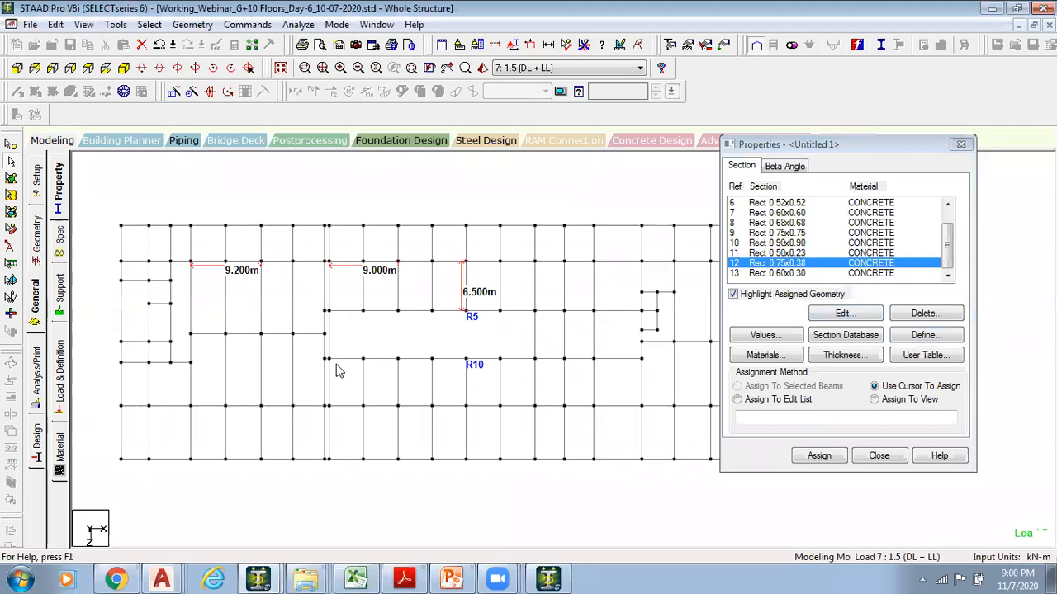
scroll(234, 294, up, 1)
scroll(223, 266, down, 1)
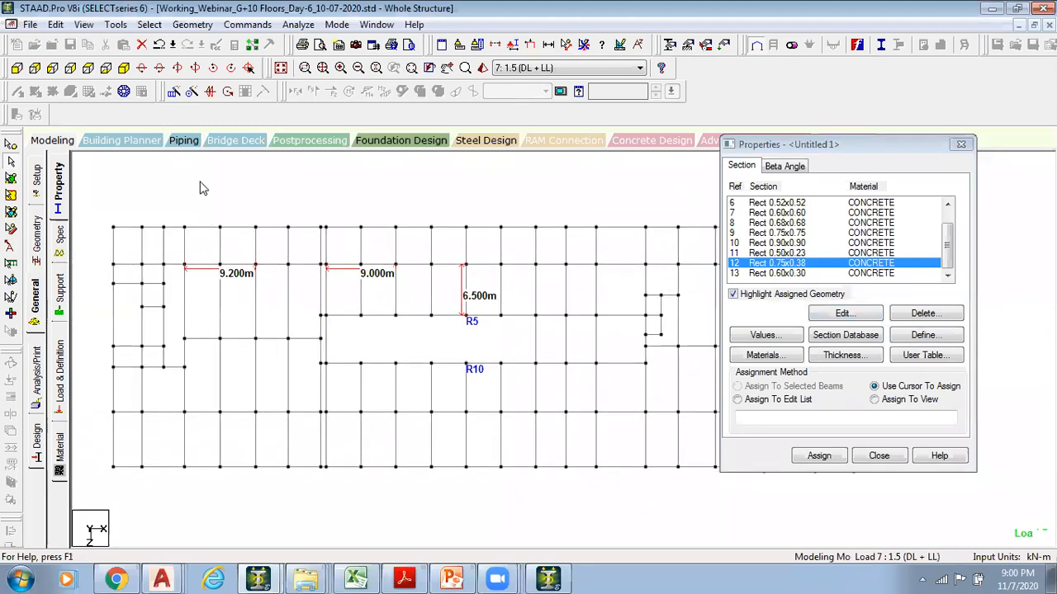
drag(189, 175, 248, 496)
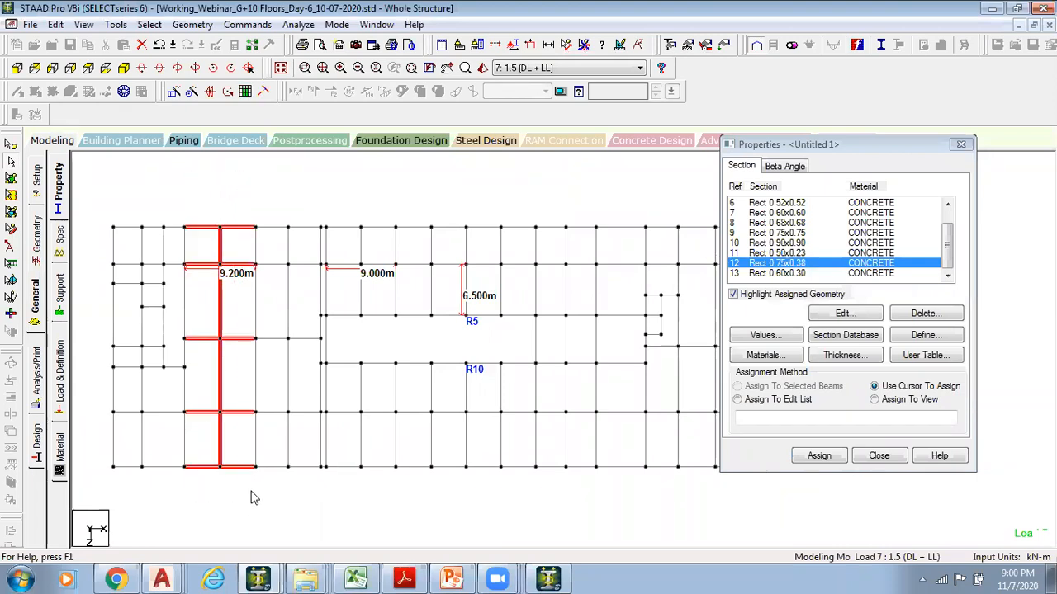
click(295, 490)
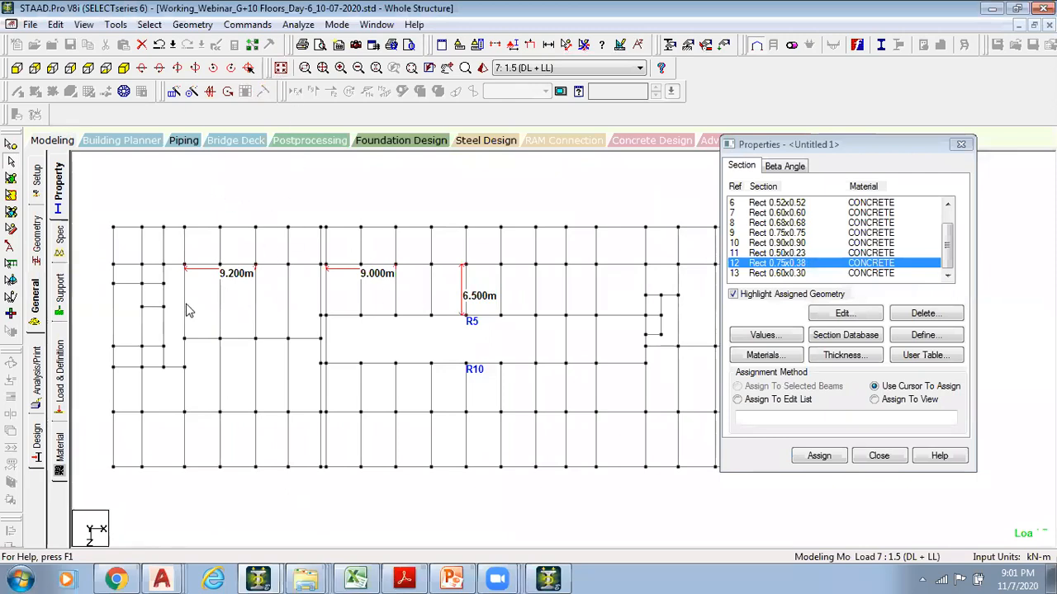
scroll(213, 302, down, 1)
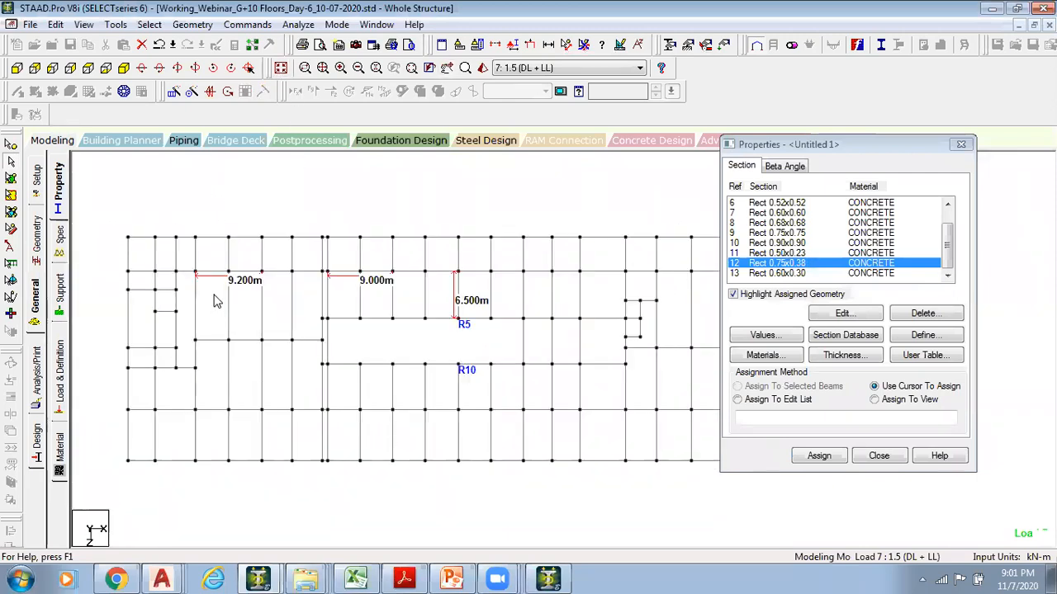
Display the whole structure again and show it in front view
click(280, 70)
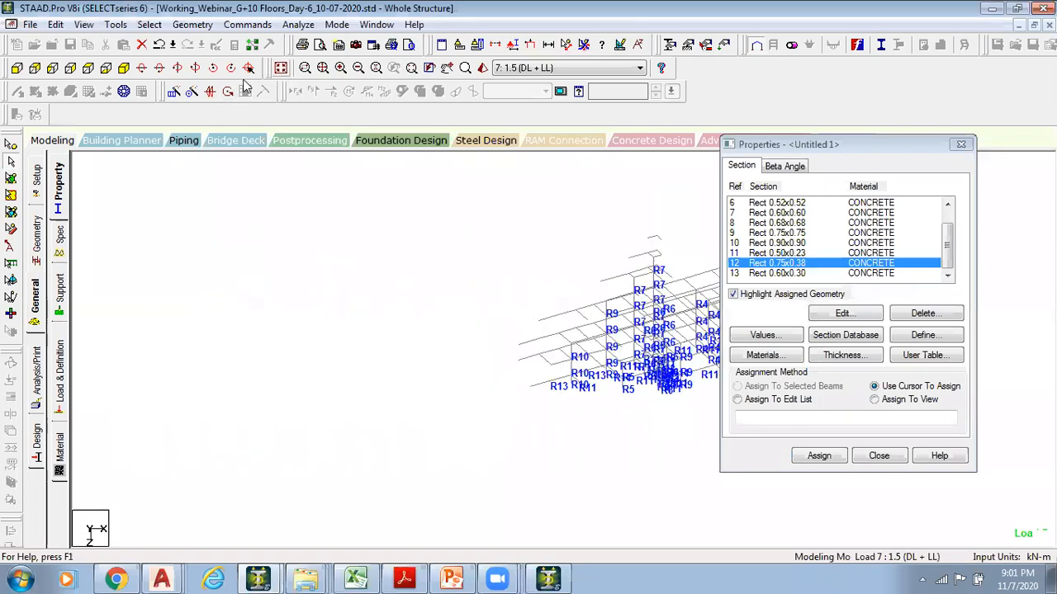
click(17, 69)
scroll(471, 427, down, 3)
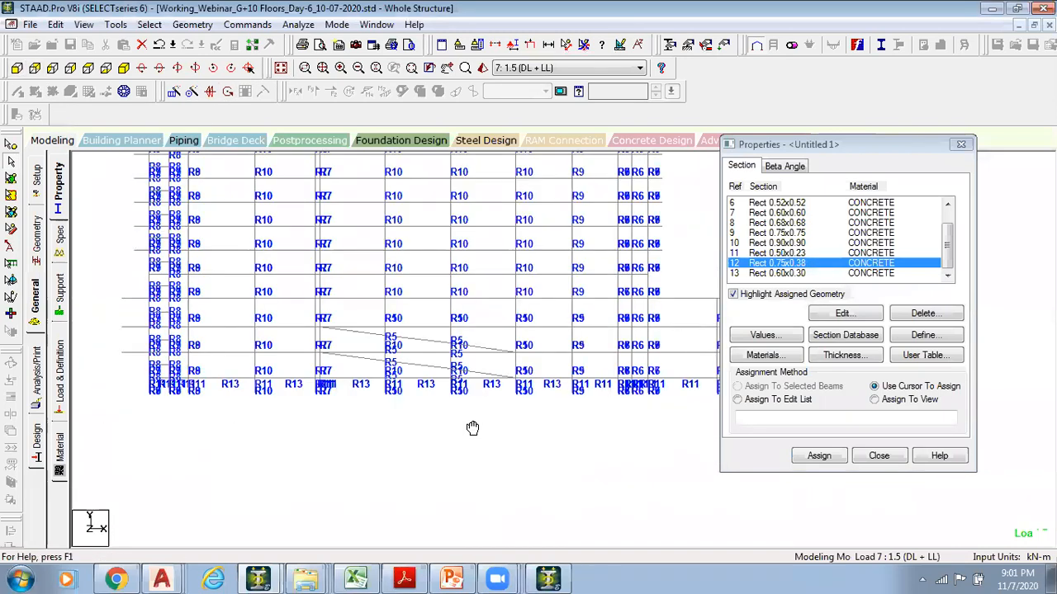
middle_drag(267, 367, 172, 347)
Isolate the members of the floor level just above the lowest level in a new view and show them in plan
drag(123, 294, 642, 306)
click(157, 330)
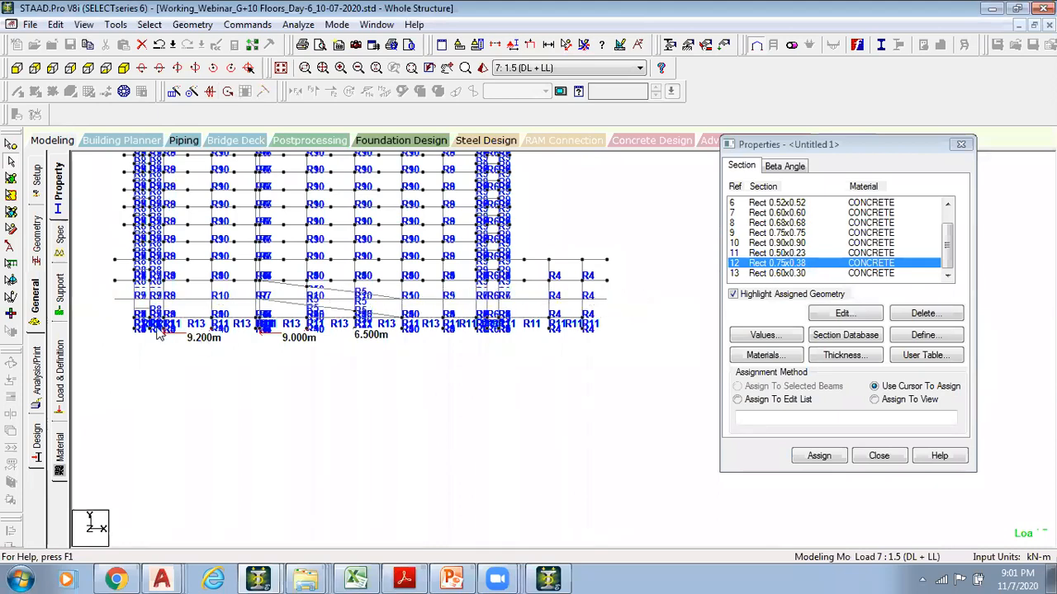
drag(427, 393, 673, 409)
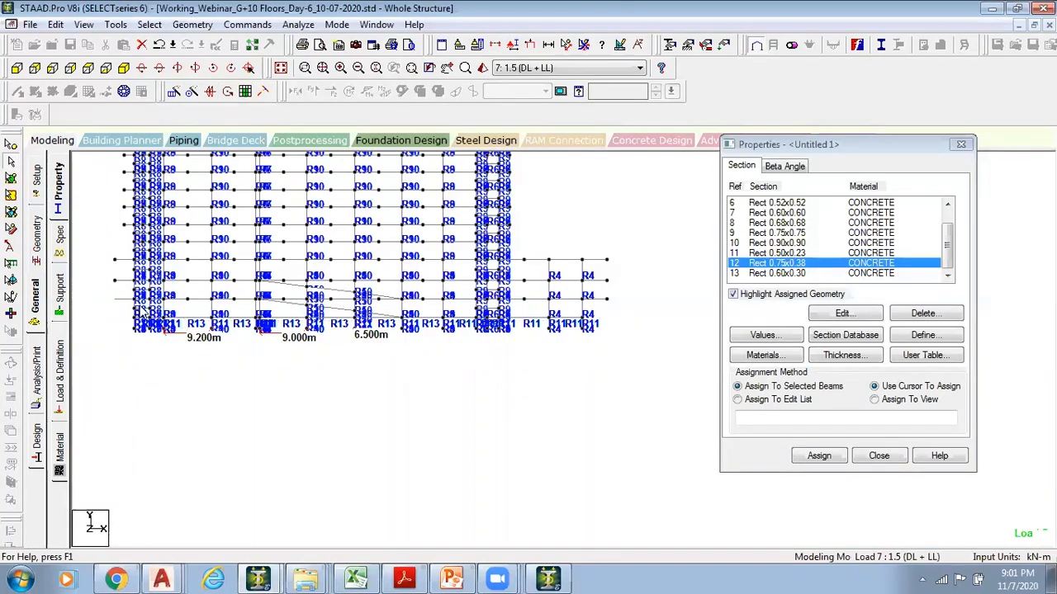
drag(92, 293, 642, 299)
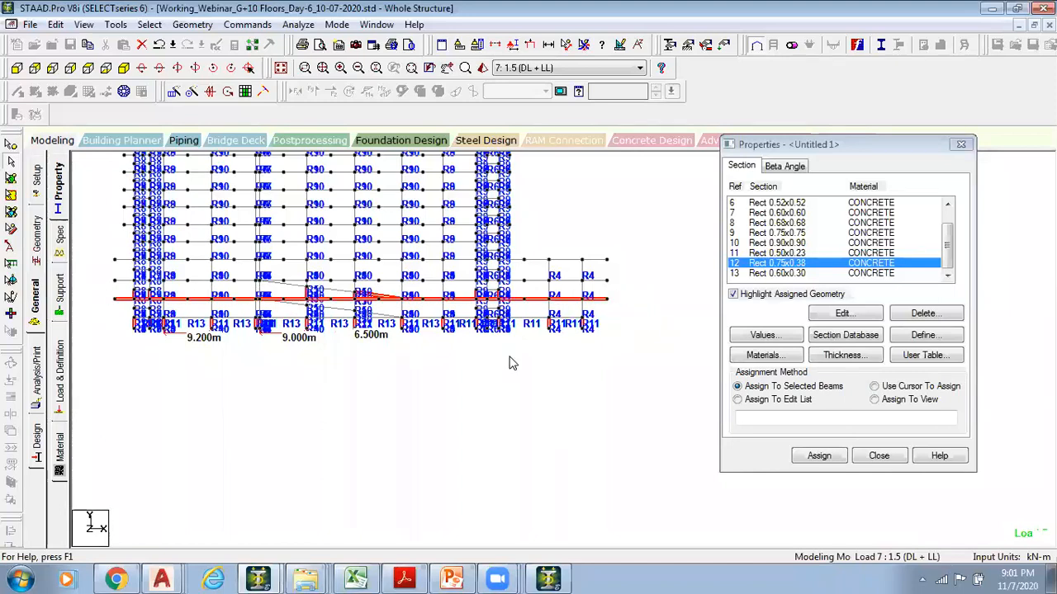
right_click(220, 369)
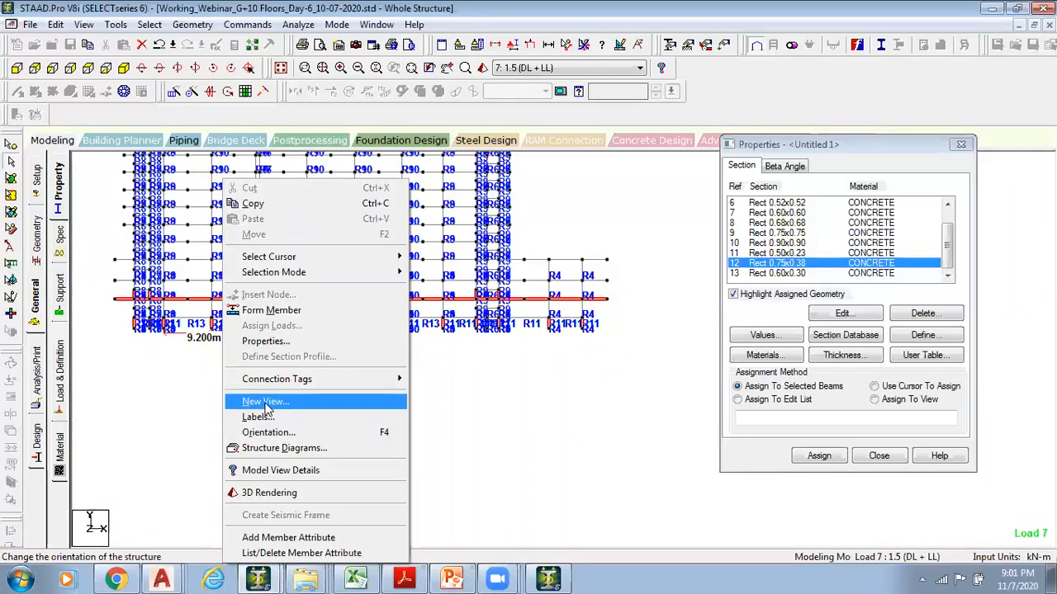
click(252, 401)
click(122, 65)
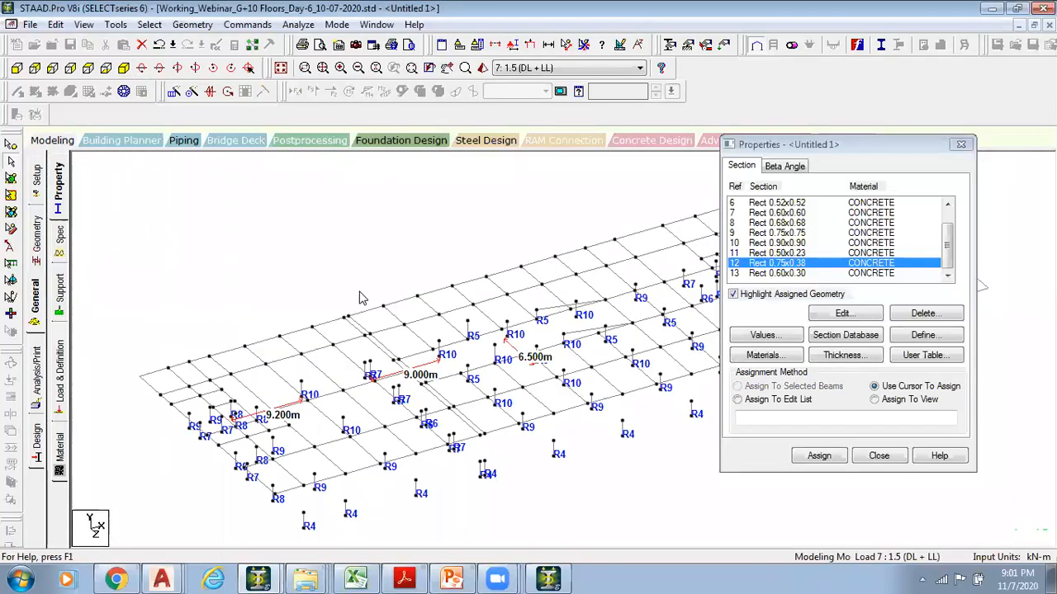
click(106, 67)
scroll(395, 314, down, 1)
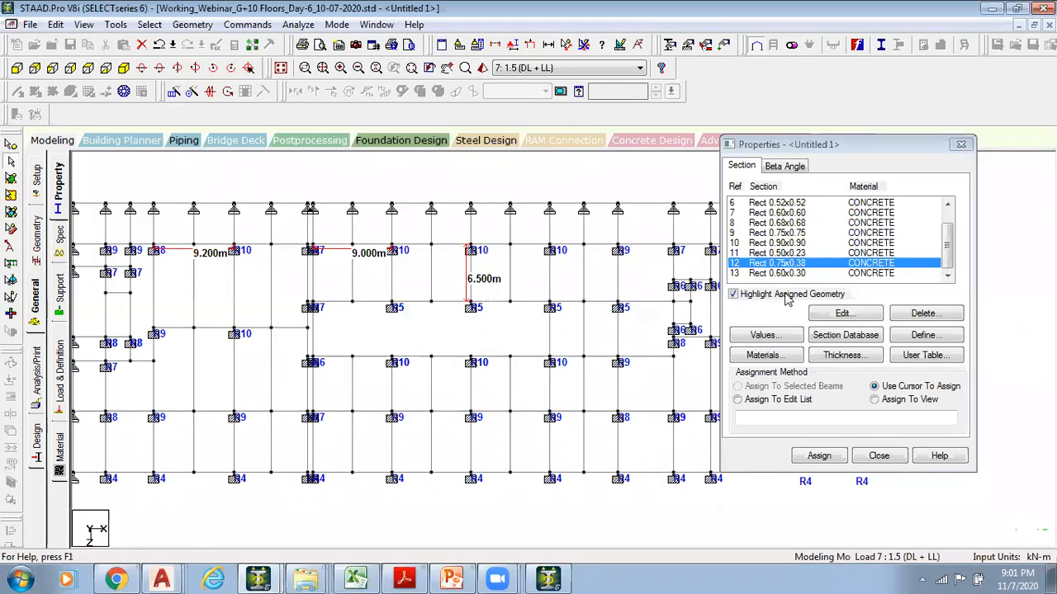
Select the beams along the longitudinal grid line carrying the 9.200 m and 9.000 m dimensions, through both building blocks
middle_drag(336, 292, 329, 299)
click(173, 250)
ctrl+click(211, 250)
ctrl+click(253, 251)
ctrl+click(289, 250)
ctrl+click(328, 250)
ctrl+click(361, 250)
ctrl+click(400, 251)
ctrl+click(446, 250)
ctrl+click(483, 250)
ctrl+click(522, 250)
ctrl+click(575, 250)
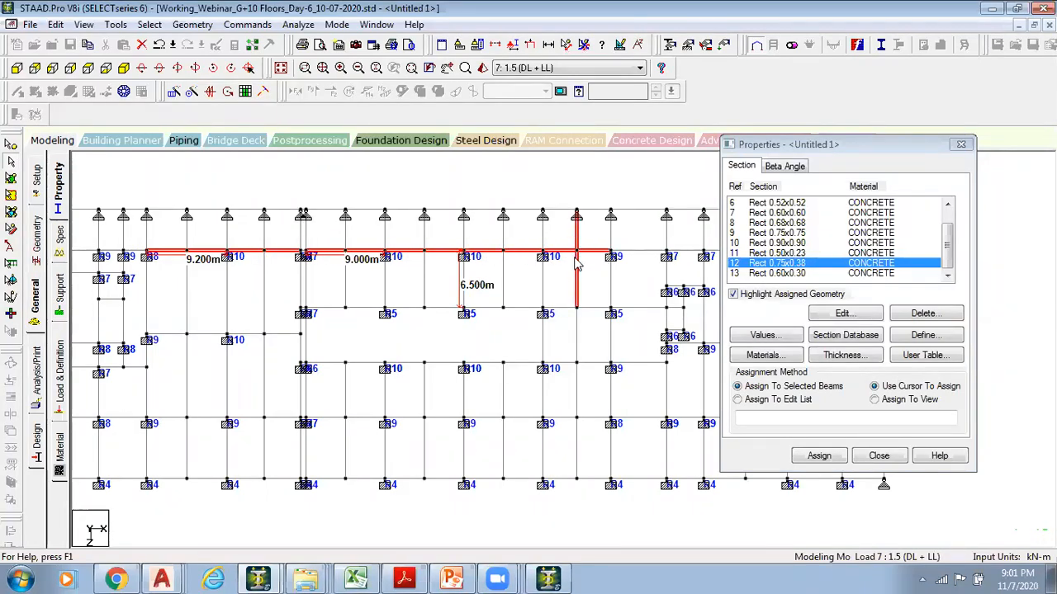
ctrl+click(576, 259)
ctrl+click(578, 242)
ctrl+click(639, 252)
Add the mid-plan longitudinal line of beams in the 9.200 m block to the selection
middle_drag(648, 279, 543, 278)
scroll(537, 280, down, 1)
middle_drag(248, 303, 368, 286)
scroll(363, 287, down, 1)
ctrl+click(215, 314)
ctrl+click(251, 314)
ctrl+click(286, 315)
ctrl+click(320, 314)
Add the beams along the longitudinal line at the lower end of the 6.500 m dimension to the selection
middle_drag(410, 333, 376, 317)
ctrl+click(345, 288)
ctrl+click(380, 289)
ctrl+click(417, 288)
ctrl+click(453, 288)
ctrl+click(490, 288)
ctrl+click(520, 287)
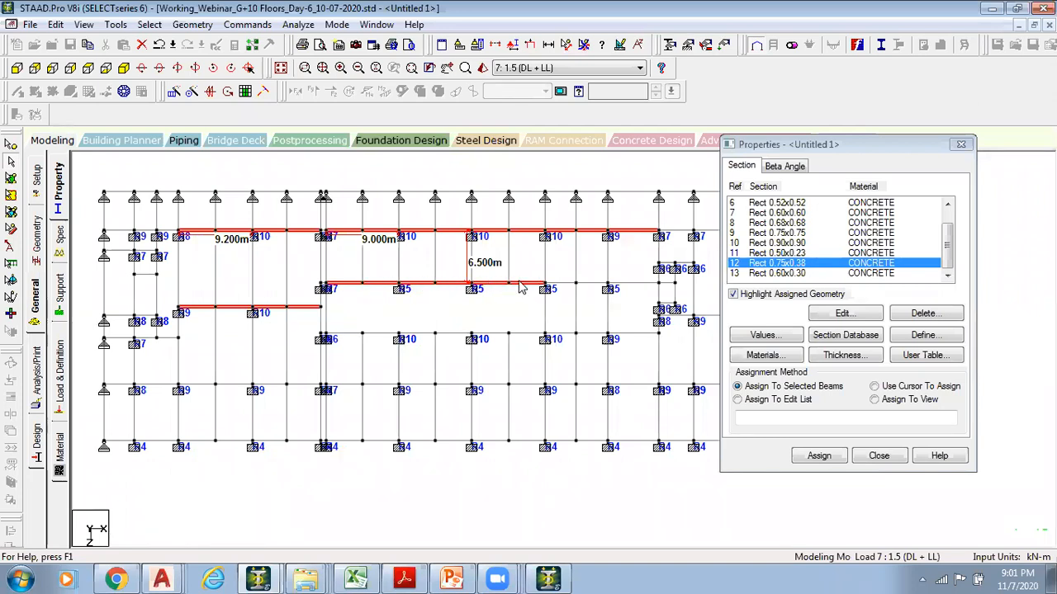
ctrl+click(560, 287)
ctrl+click(592, 287)
ctrl+click(634, 287)
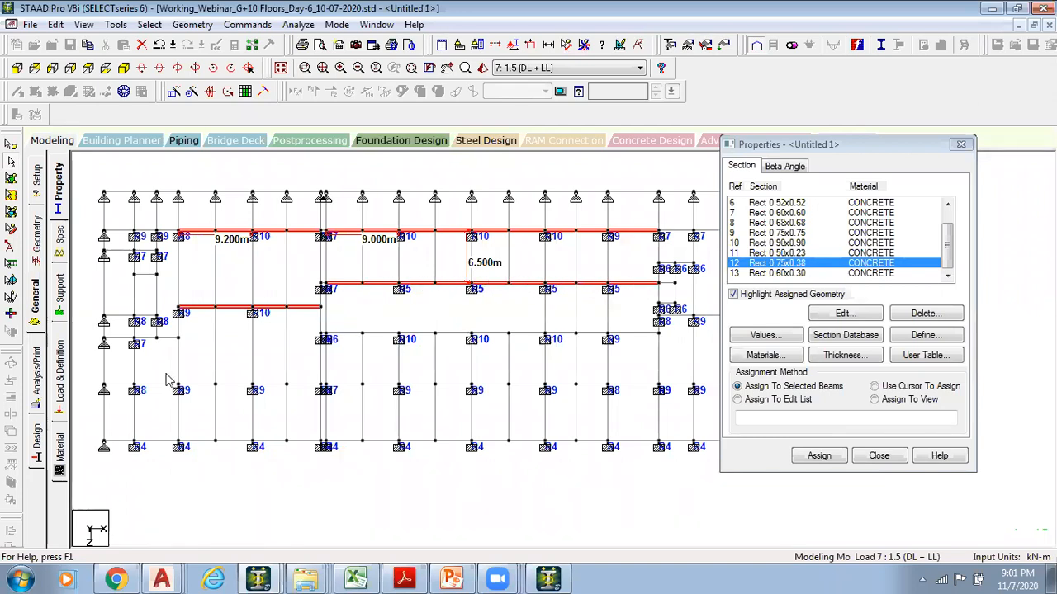
Add the longitudinal line of beams bordering the lower side of the ramp strip in the 9.000 m block to the selection
ctrl+click(345, 338)
ctrl+click(380, 339)
ctrl+click(417, 339)
ctrl+click(454, 339)
ctrl+click(491, 339)
ctrl+click(527, 339)
ctrl+click(561, 338)
ctrl+click(592, 339)
ctrl+click(634, 339)
Add the beams along the longitudinal line just inside the plan's lower edge, through both blocks, to the selection
ctrl+click(198, 385)
ctrl+click(236, 384)
ctrl+click(270, 385)
ctrl+click(310, 384)
ctrl+click(355, 384)
ctrl+click(386, 385)
ctrl+click(424, 385)
ctrl+click(461, 385)
ctrl+click(490, 385)
ctrl+click(527, 385)
ctrl+click(561, 384)
ctrl+click(591, 386)
middle_drag(591, 385, 528, 384)
ctrl+click(460, 365)
middle_drag(632, 384, 482, 365)
Assign the Rect 0.75x0.38 section to the selected longitudinal beams, replacing any existing assignment
scroll(481, 364, down, 2)
middle_drag(421, 353, 532, 379)
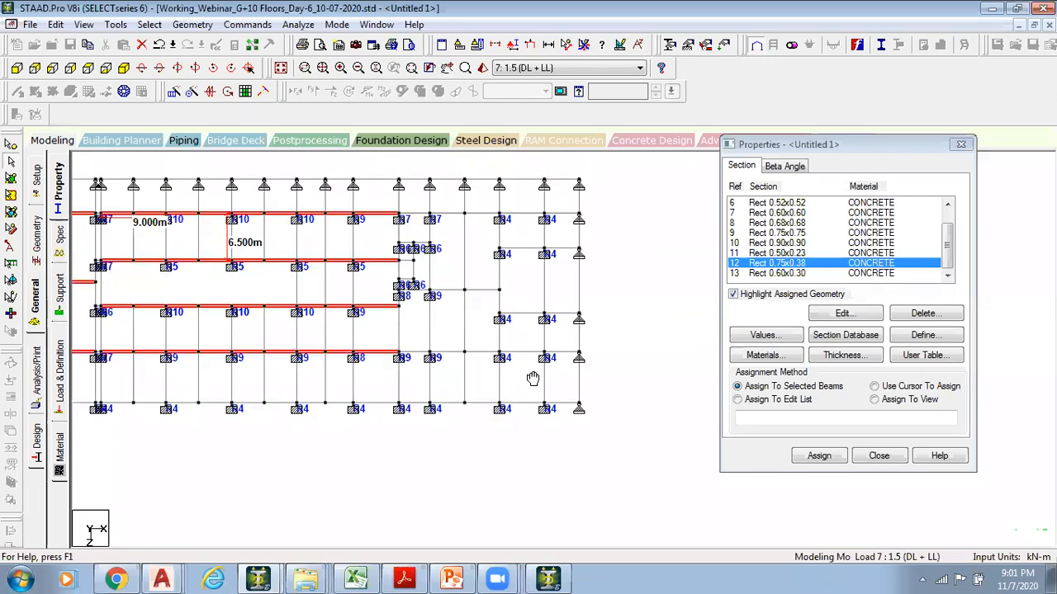
middle_drag(363, 363, 524, 391)
scroll(525, 392, down, 2)
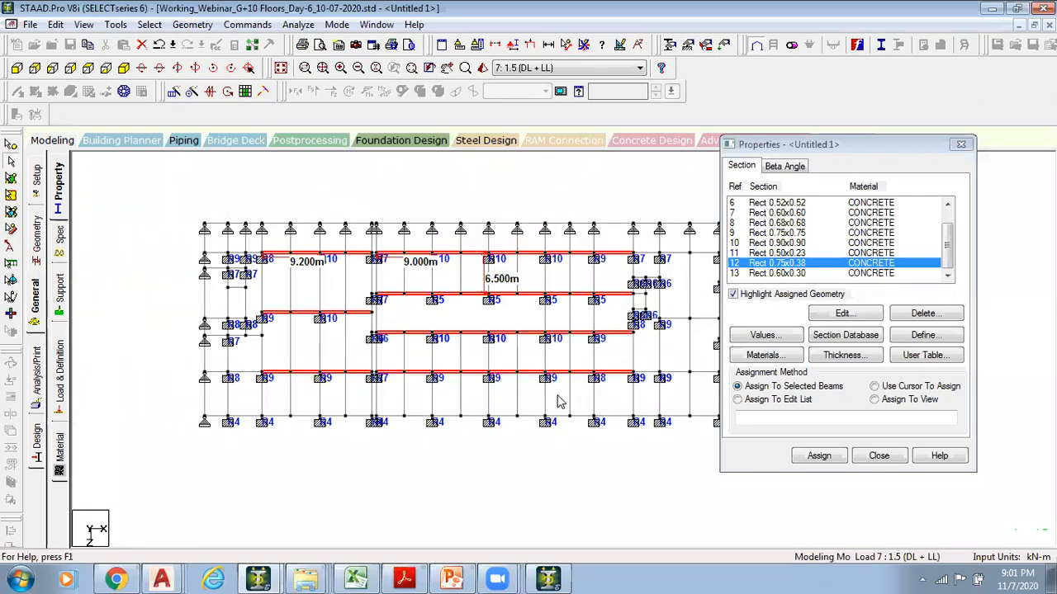
scroll(442, 388, up, 1)
click(819, 456)
click(851, 346)
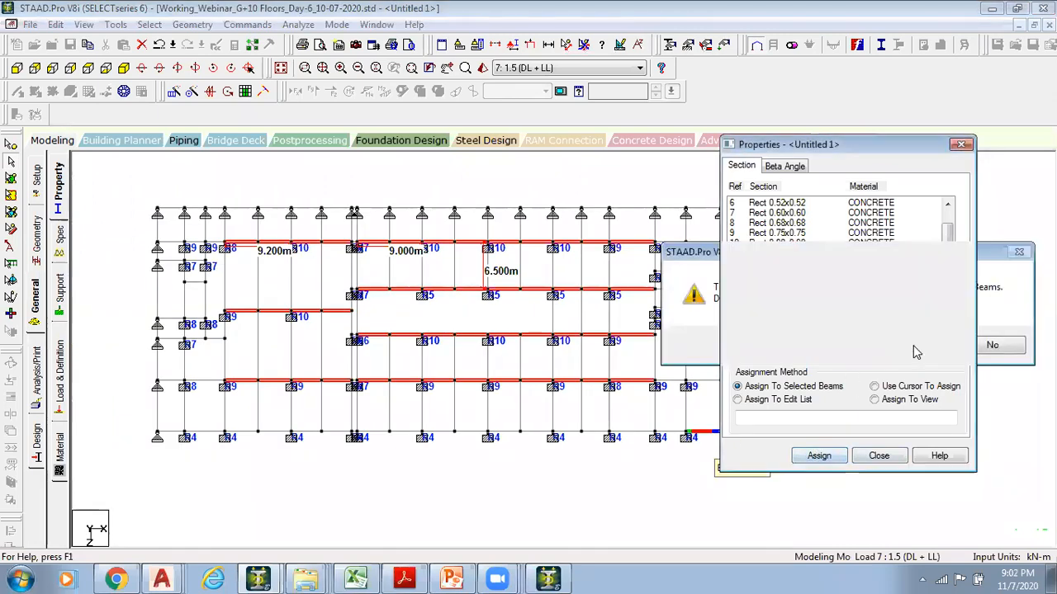
Define another rectangular concrete section with YD 0.65 m and ZD 0.3 m
click(924, 334)
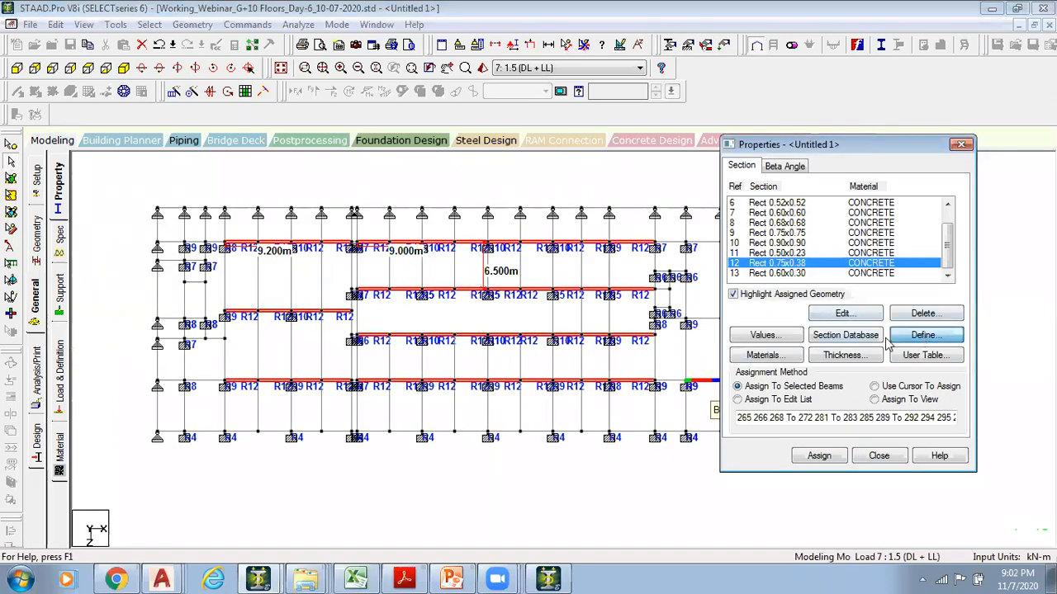
click(310, 166)
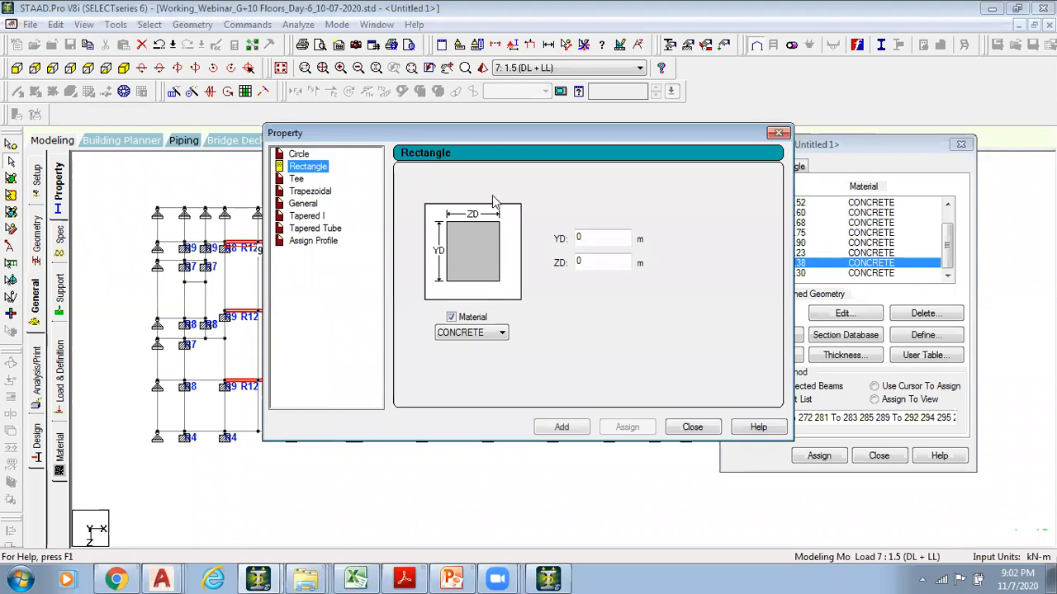
click(627, 240)
text(.65)
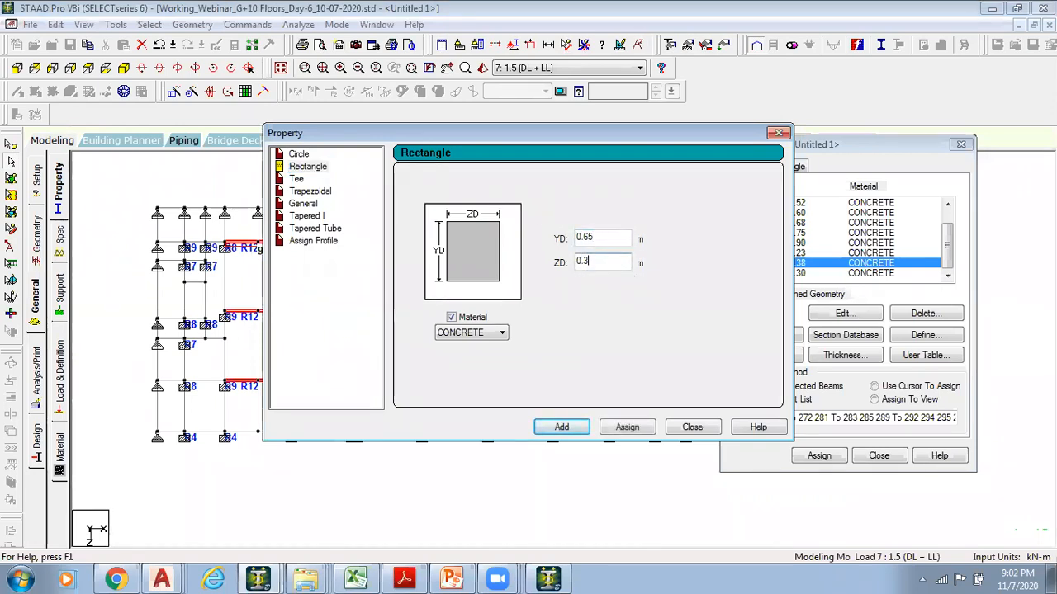
drag(623, 138, 986, 131)
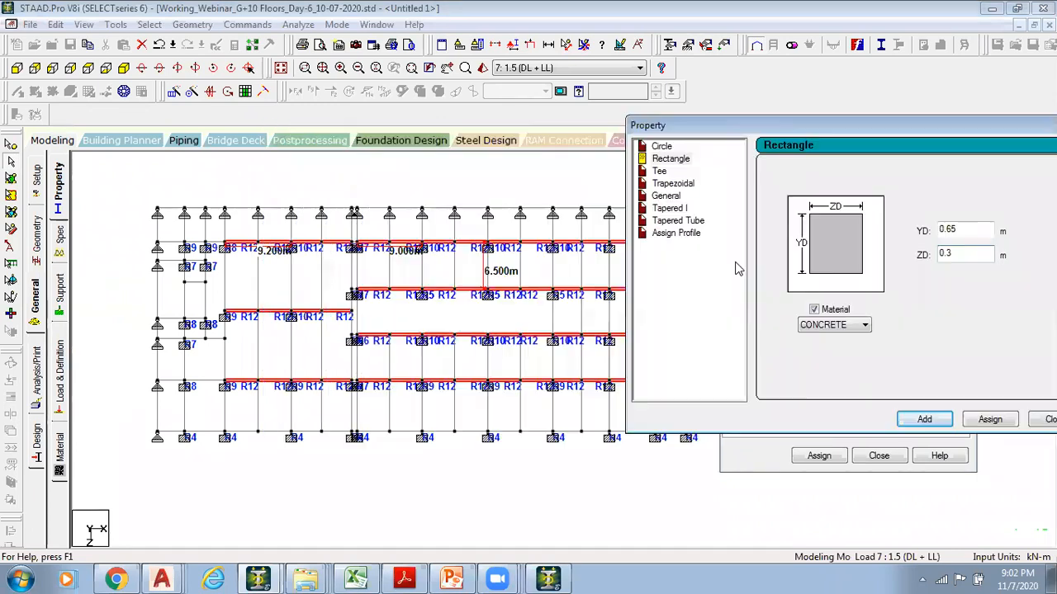
click(924, 420)
click(1047, 420)
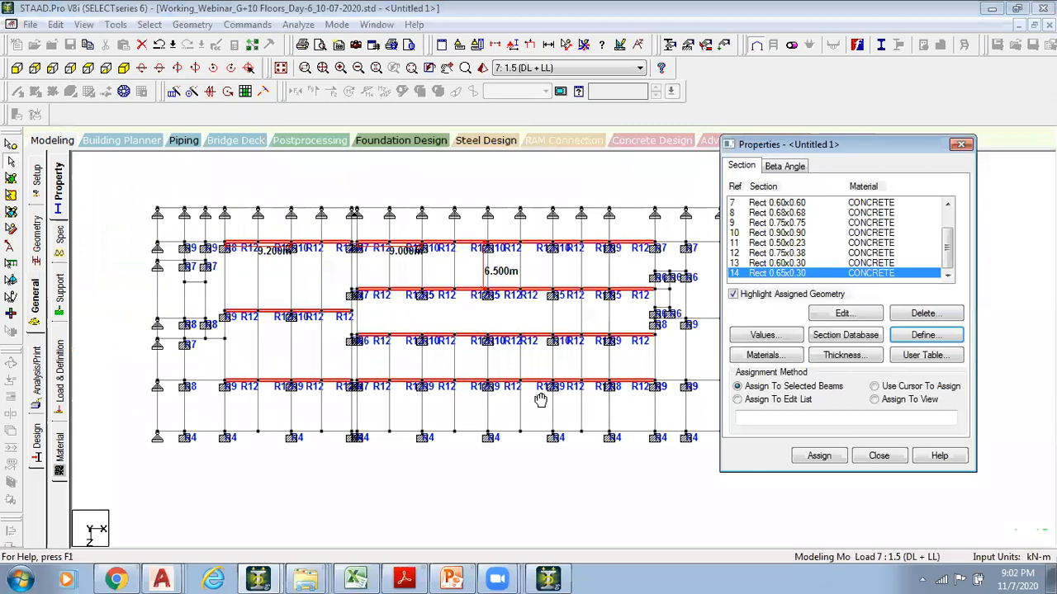
Inspect the Rect 0.75x0.38 beams on the isolated floor in plan and show the floor in isometric view
middle_drag(540, 397, 415, 382)
scroll(359, 254, up, 1)
scroll(358, 253, up, 2)
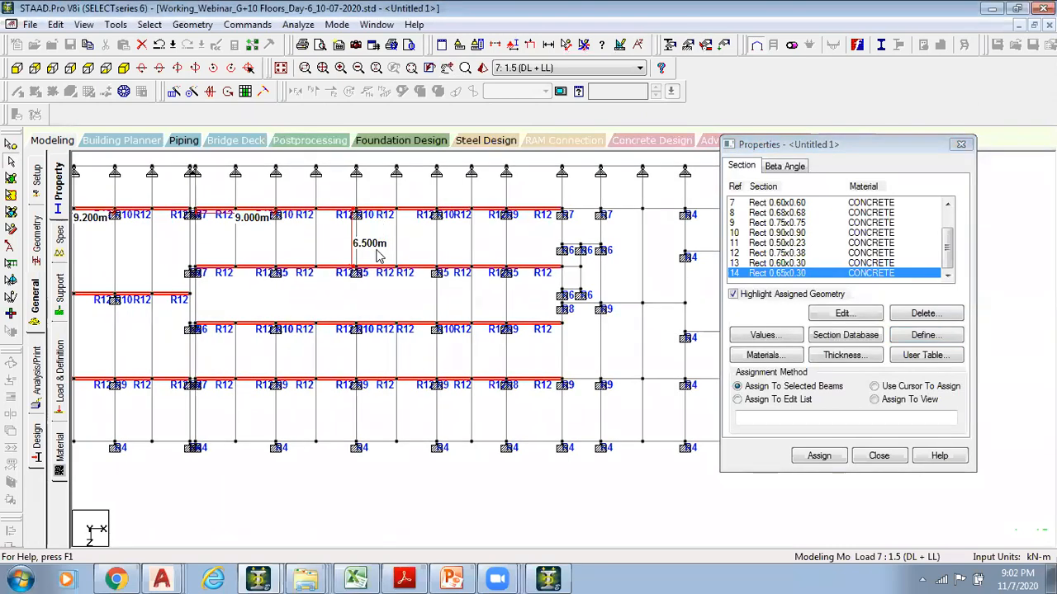
middle_drag(579, 339, 650, 341)
scroll(593, 331, down, 1)
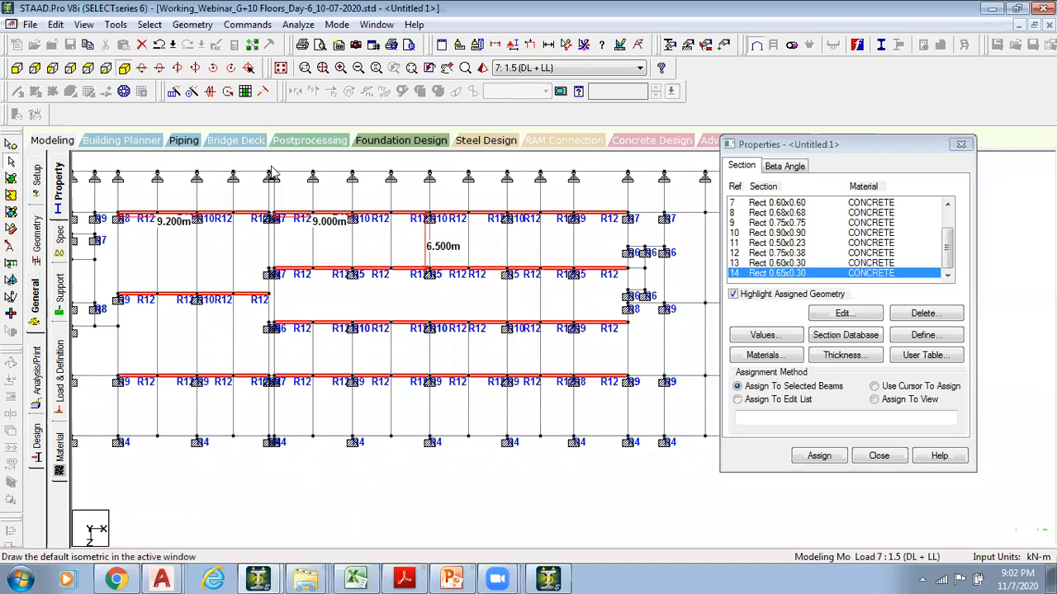
click(124, 67)
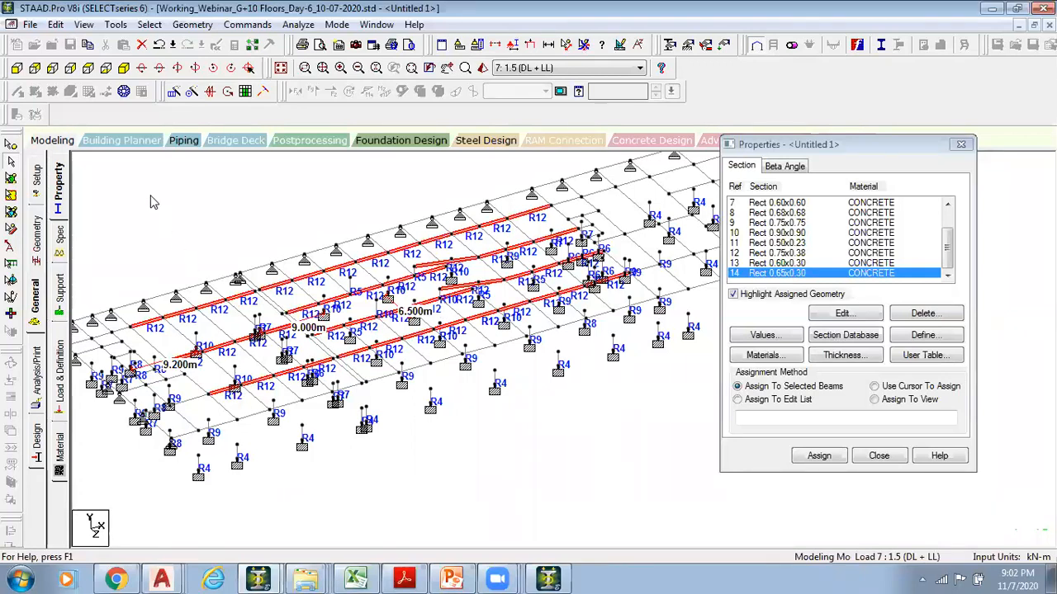
Select all beams missing a property on the isolated floor and assign them the Rect 0.65x0.30 section
click(186, 213)
click(145, 25)
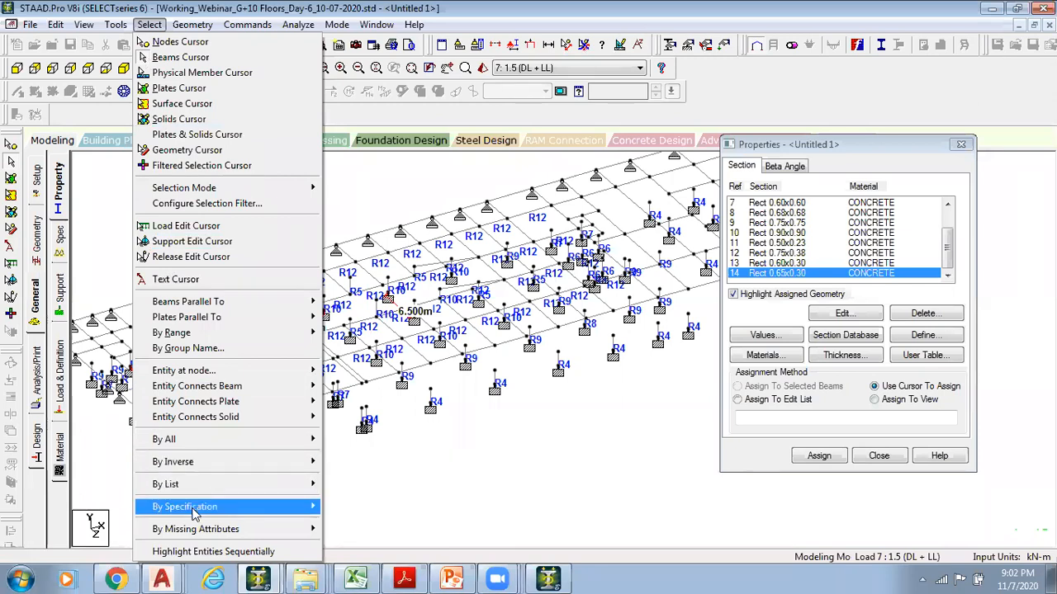
mouse_move(205, 530)
click(372, 467)
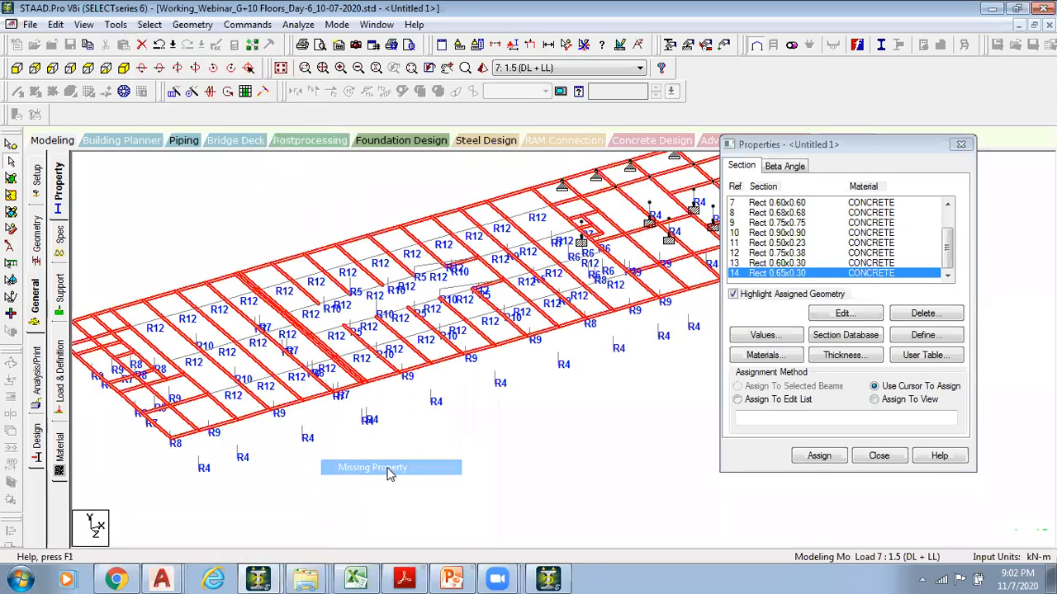
click(819, 456)
click(913, 345)
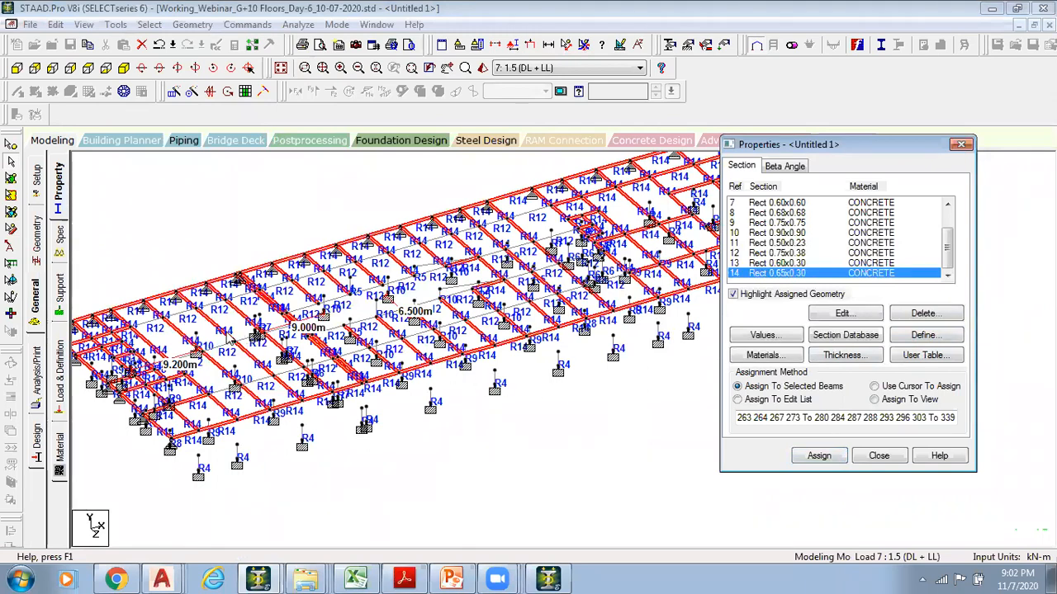
Inspect the assigned section labels on the isolated floor in front view and in isometric view
middle_drag(228, 337, 344, 345)
click(16, 69)
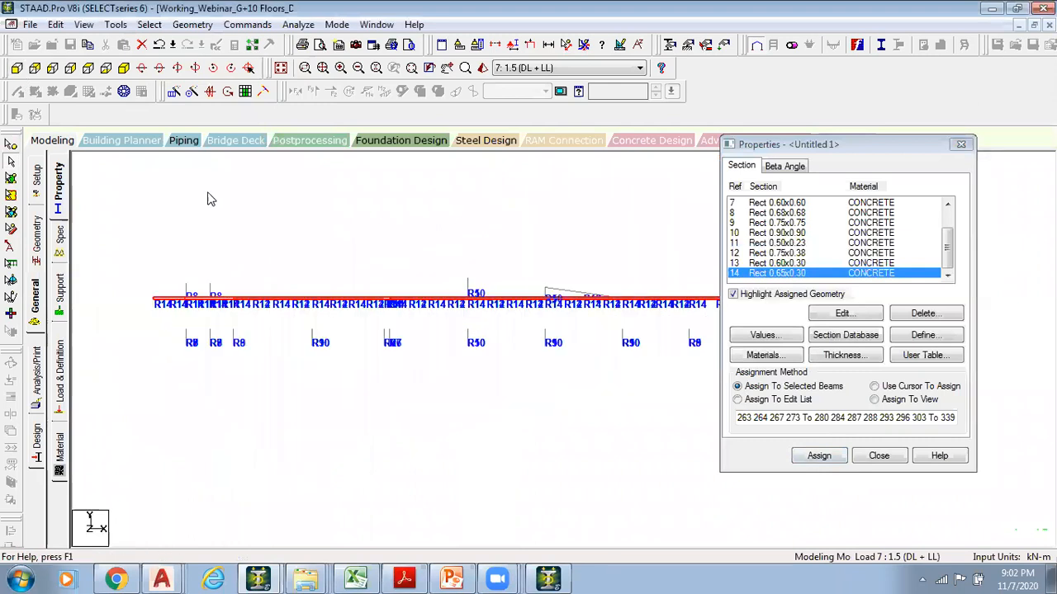
drag(207, 328, 328, 355)
middle_drag(359, 372, 179, 325)
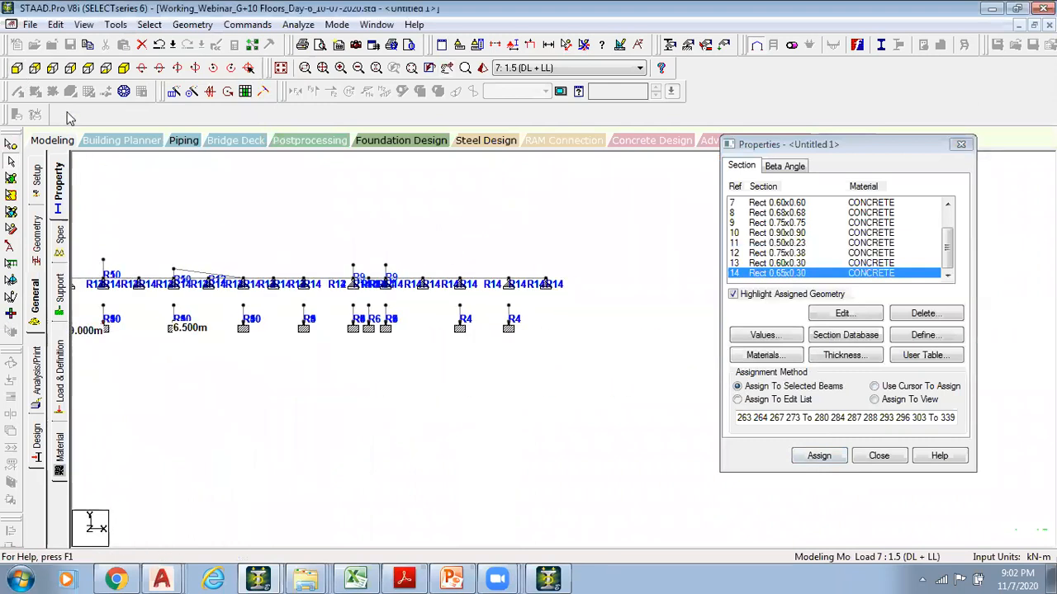
click(124, 69)
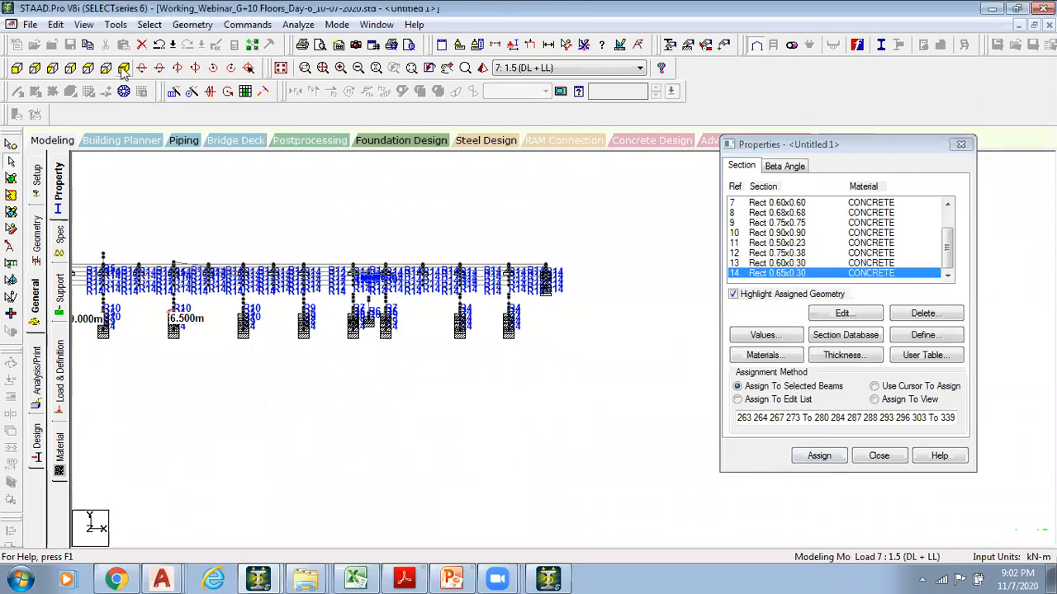
middle_drag(333, 391, 487, 438)
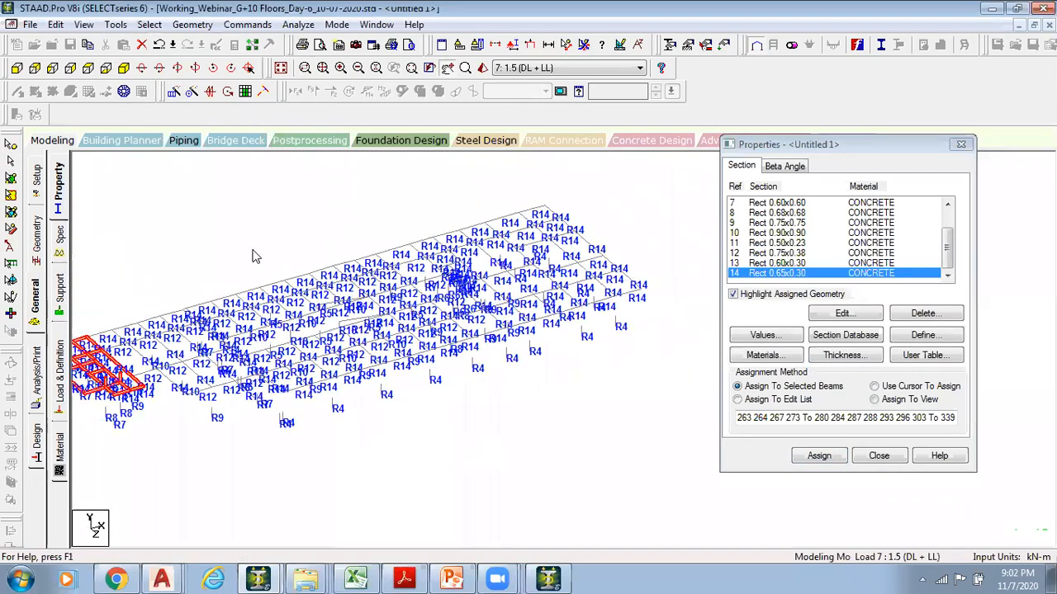
scroll(255, 253, up, 1)
From the whole structure, isolate the beams of the next two floor levels above and show them in plan
click(281, 70)
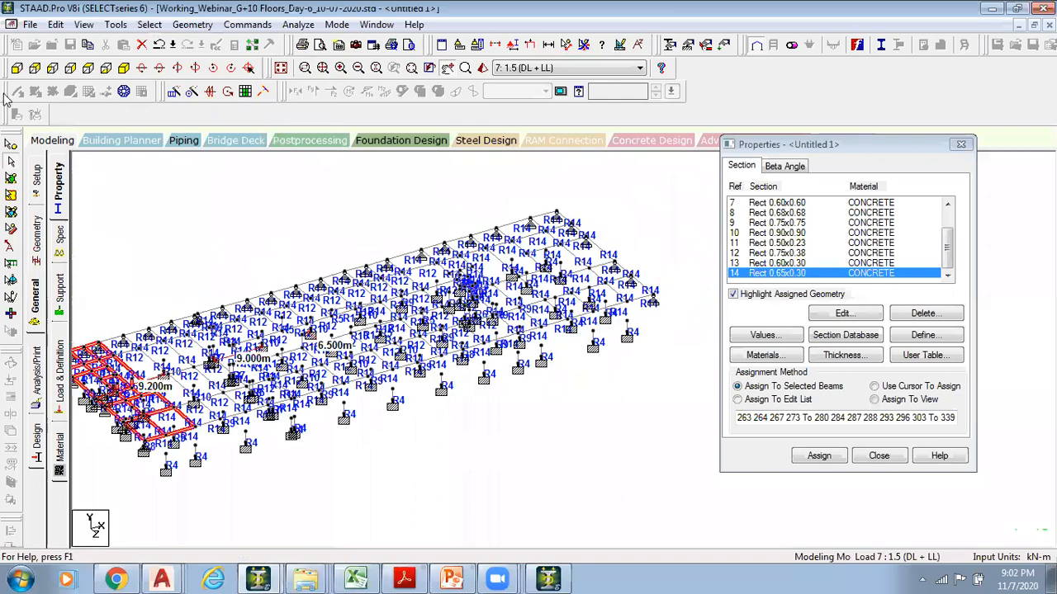
click(17, 69)
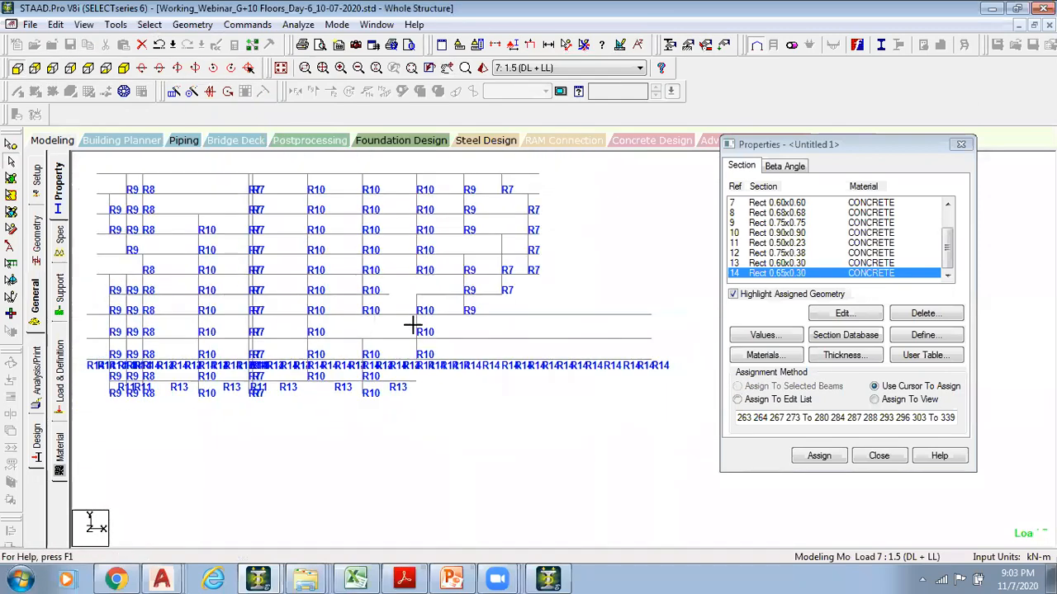
scroll(632, 323, down, 1)
mouse_move(653, 323)
mouse_down()
mouse_move(122, 317)
mouse_move(356, 299)
mouse_move(702, 301)
mouse_up()
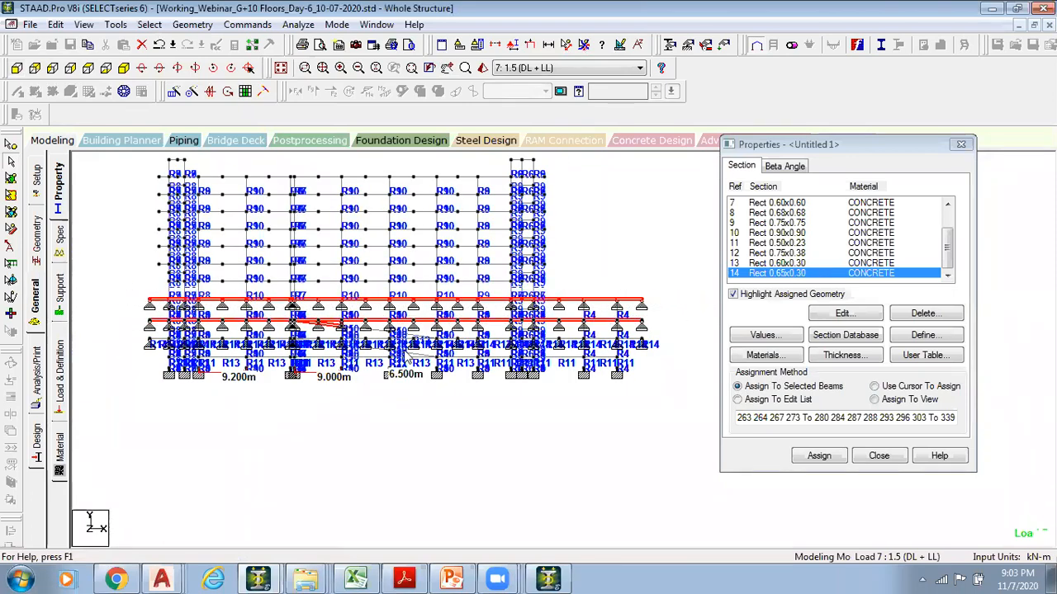
drag(153, 364, 670, 437)
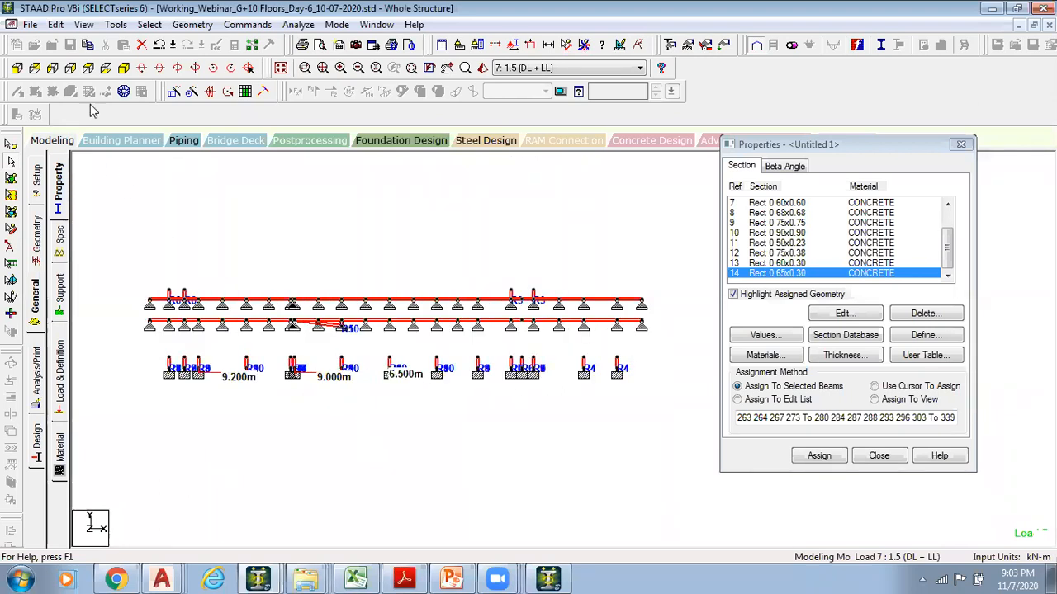
click(88, 70)
middle_drag(400, 391, 455, 493)
scroll(446, 372, up, 1)
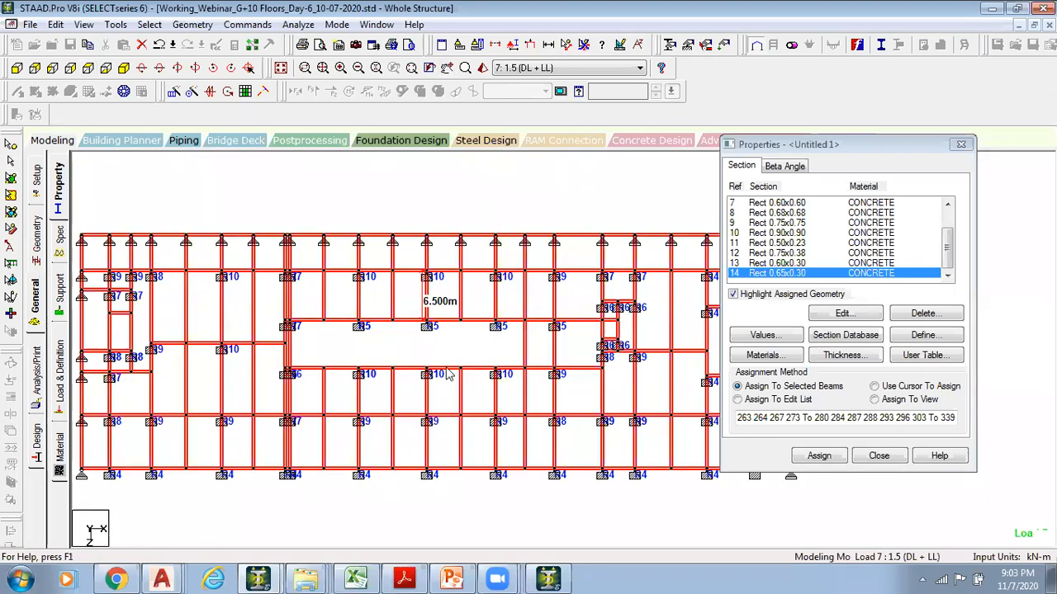
With the Rect 0.75x0.38 section chosen, select the long-span beams along the longitudinal line just inside the plan's upper edge
click(392, 214)
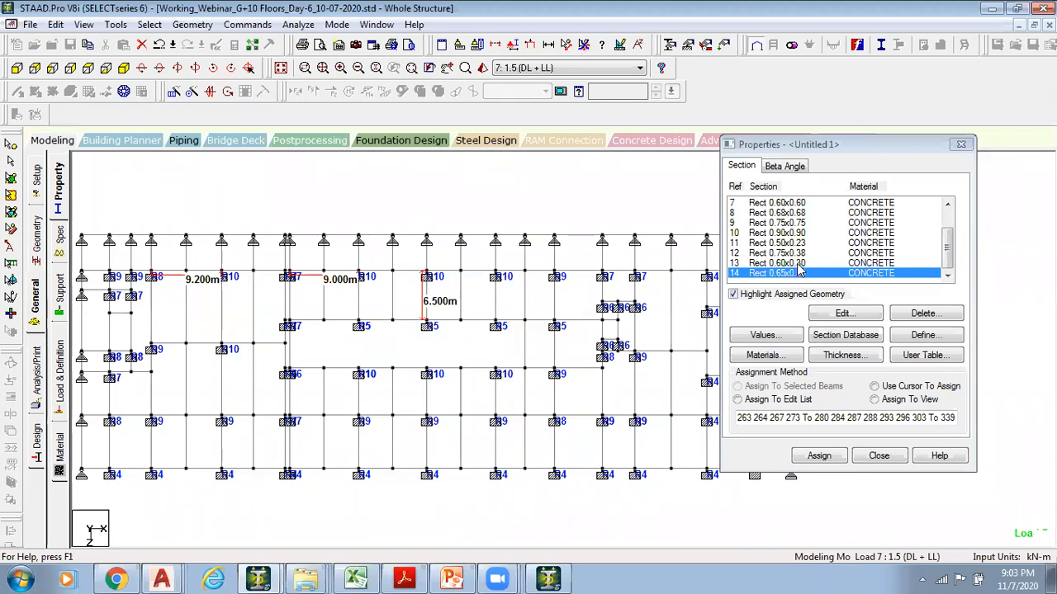
click(799, 253)
click(173, 271)
ctrl+click(209, 271)
ctrl+click(235, 271)
ctrl+click(307, 273)
ctrl+click(341, 271)
ctrl+click(375, 272)
ctrl+click(409, 272)
ctrl+click(444, 272)
ctrl+click(477, 273)
ctrl+click(512, 273)
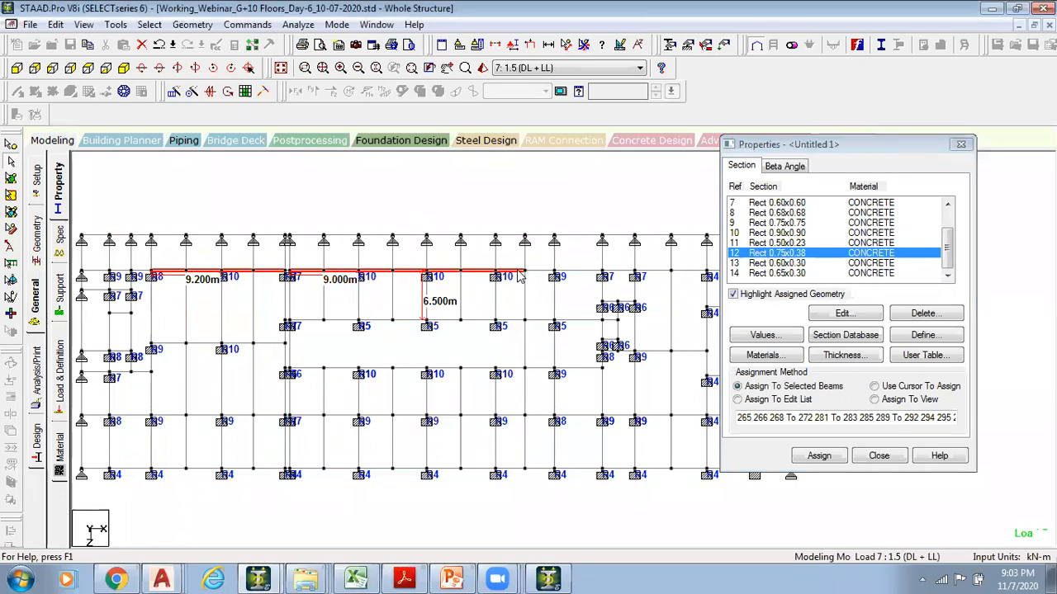
ctrl+click(578, 272)
ctrl+click(613, 273)
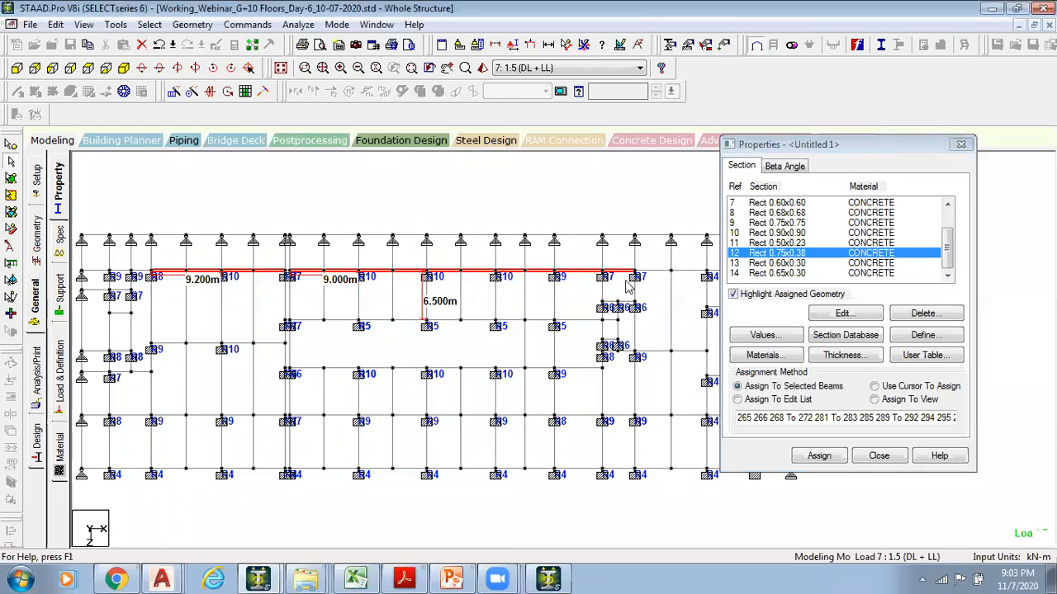
Add the beams on the smaller block's middle line and the longitudinal line just inside the plan's lower edge to the selection
middle_drag(315, 356, 318, 339)
ctrl+click(260, 345)
ctrl+click(345, 345)
ctrl+click(261, 420)
ctrl+click(332, 421)
ctrl+click(391, 420)
ctrl+click(426, 421)
ctrl+click(528, 421)
ctrl+click(562, 421)
middle_drag(573, 405, 386, 361)
ctrl+click(419, 379)
ctrl+click(439, 379)
ctrl+click(495, 379)
Add the beams along the two middle longitudinal lines of the larger block to the selection
ctrl+click(487, 329)
ctrl+click(487, 282)
ctrl+click(522, 237)
ctrl+click(239, 282)
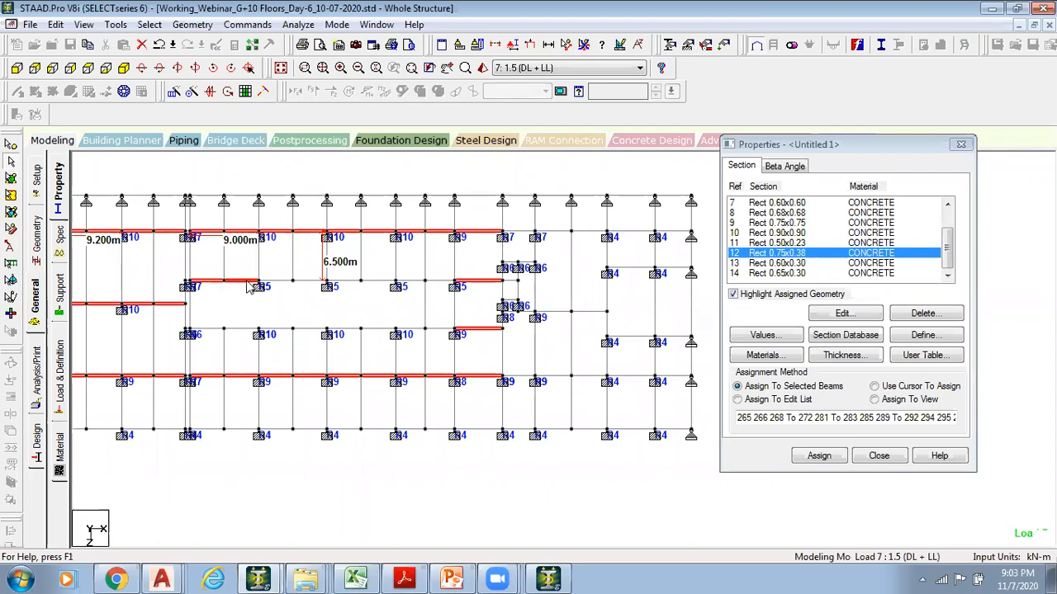
ctrl+click(221, 331)
ctrl+click(277, 330)
ctrl+click(284, 283)
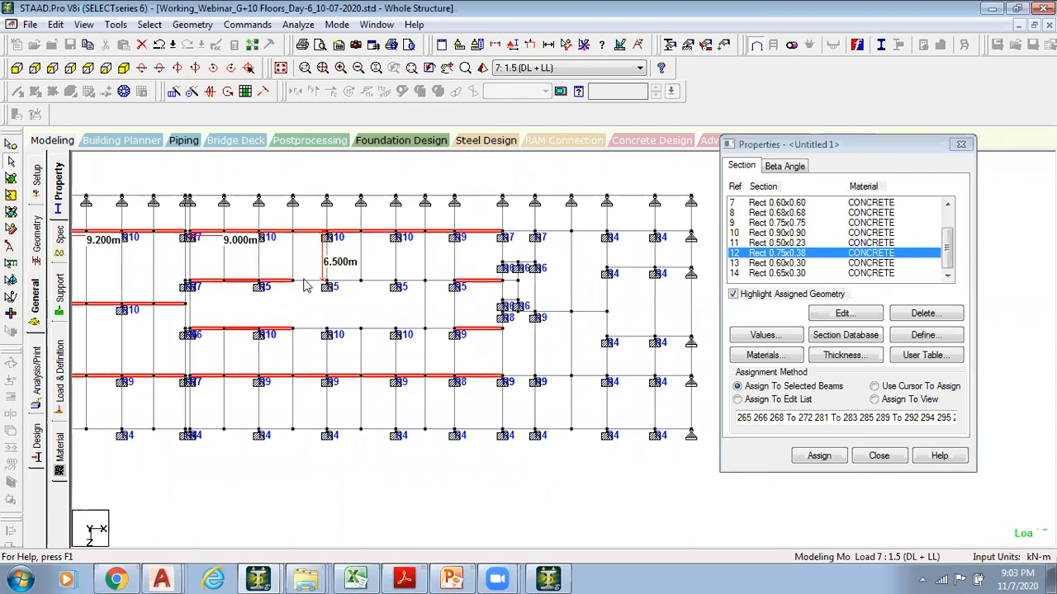
ctrl+click(314, 331)
ctrl+click(347, 331)
ctrl+click(349, 284)
ctrl+click(384, 281)
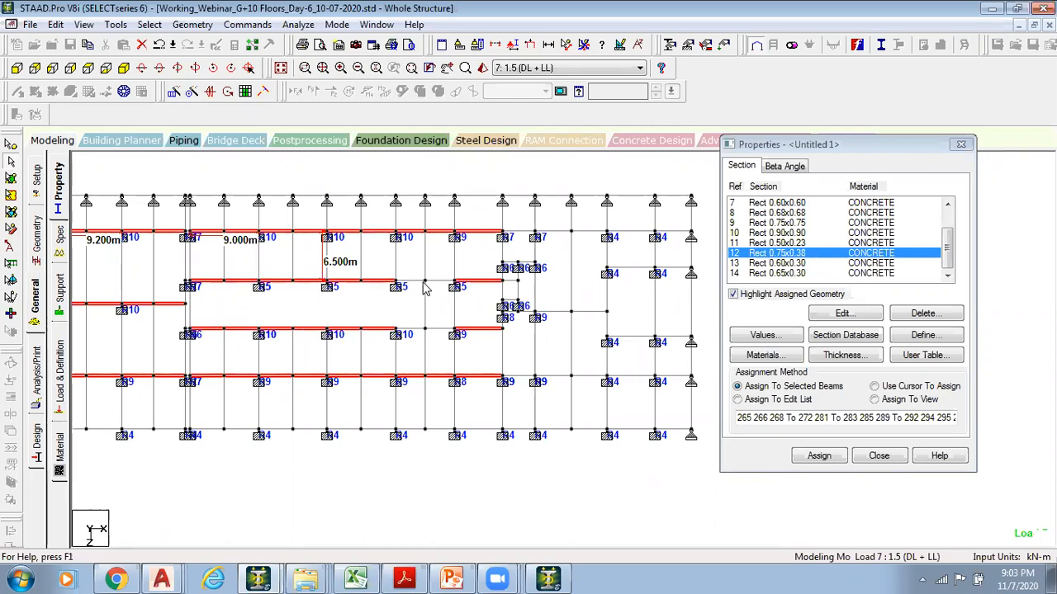
ctrl+click(422, 282)
ctrl+click(414, 329)
ctrl+click(439, 328)
ctrl+click(424, 306)
ctrl+click(423, 262)
Assign the Rect 0.75x0.38 section to the selected longitudinal beams of the two isolated levels
middle_drag(351, 374, 461, 387)
scroll(401, 385, down, 5)
scroll(479, 401, up, 3)
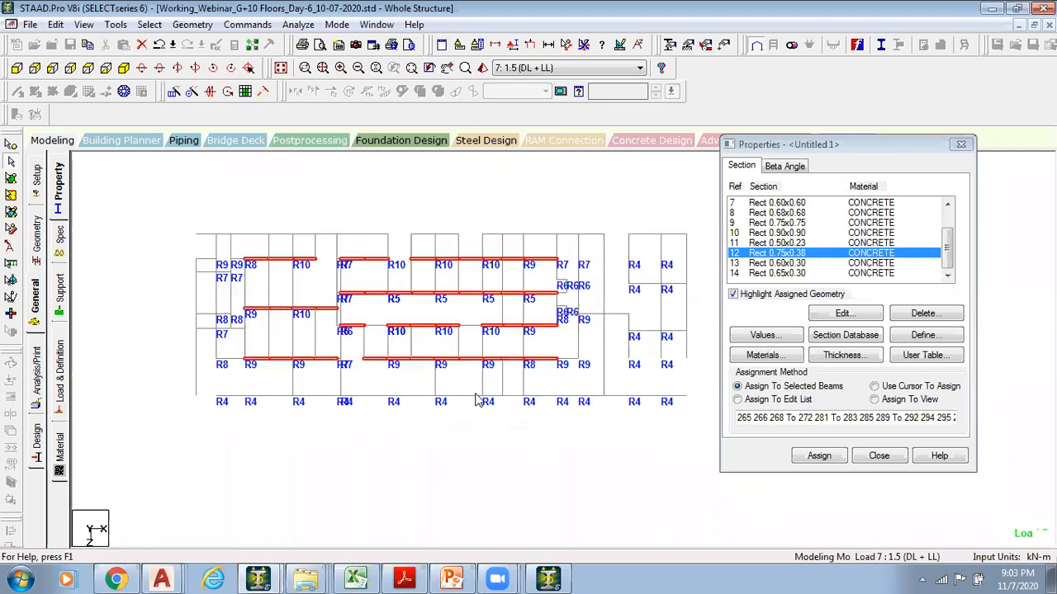
click(819, 455)
key(Return)
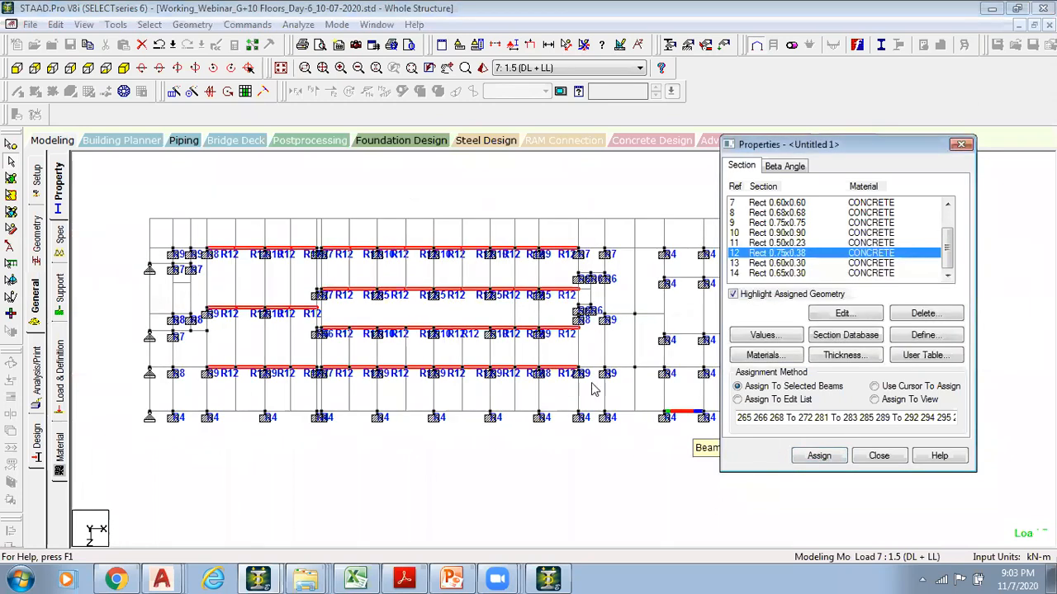
Select the remaining beams without a property on the two isolated levels and assign them Rect 0.65x0.30
click(34, 70)
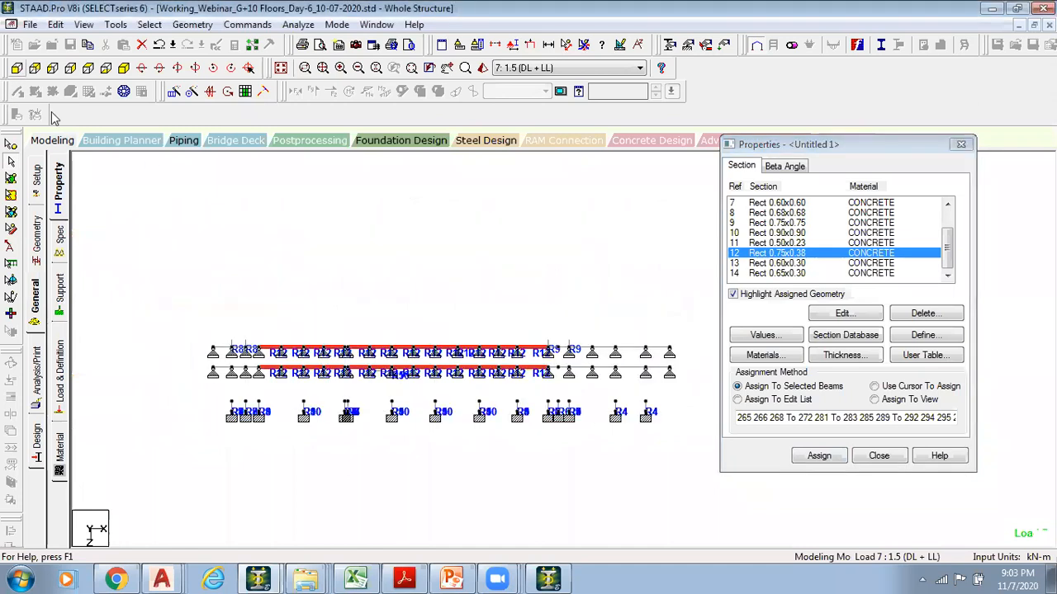
click(776, 272)
click(149, 25)
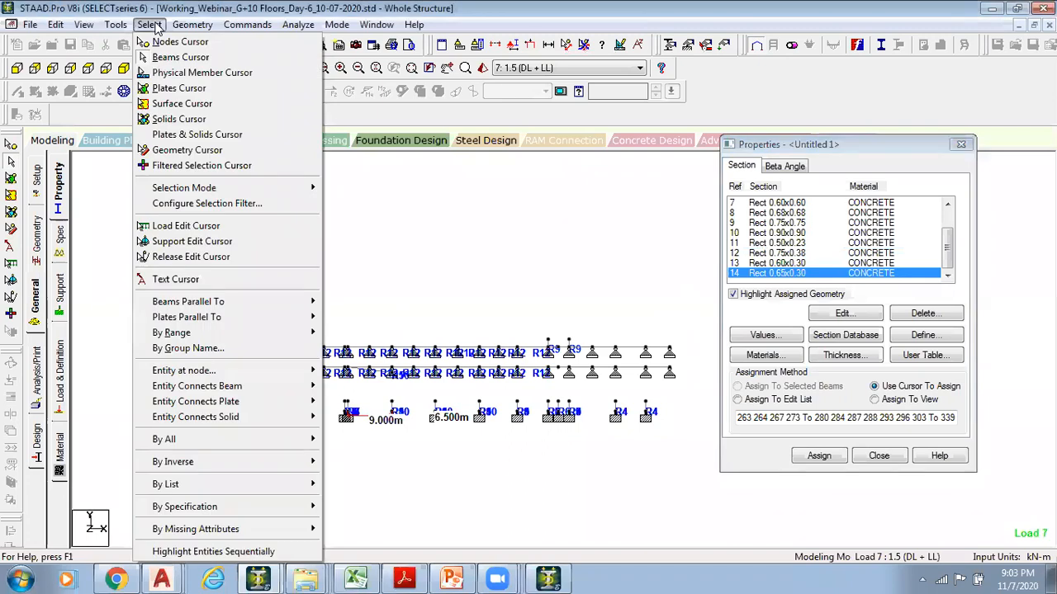
mouse_move(240, 529)
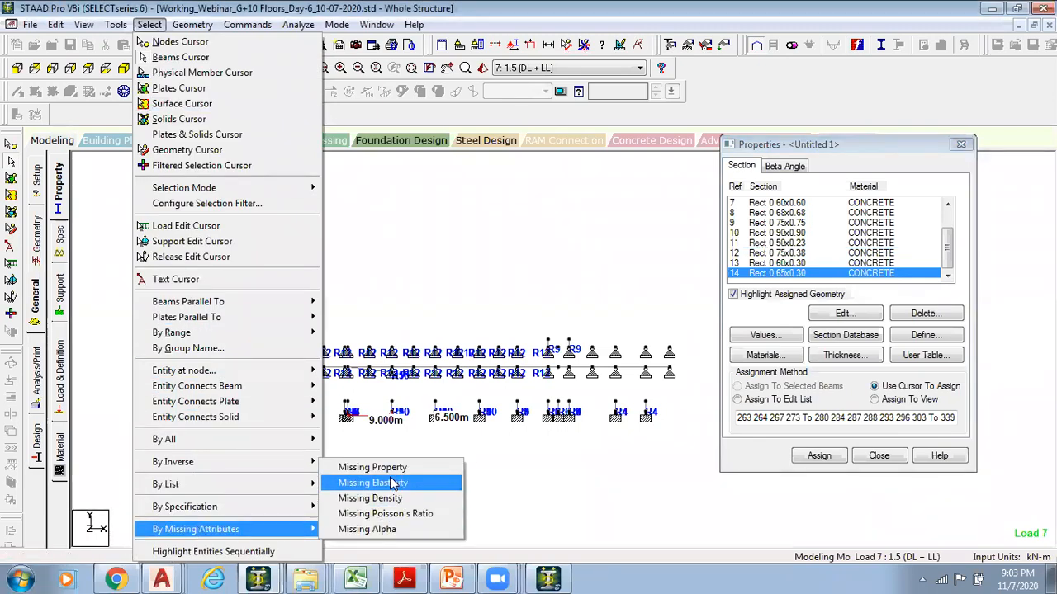
click(372, 467)
click(818, 456)
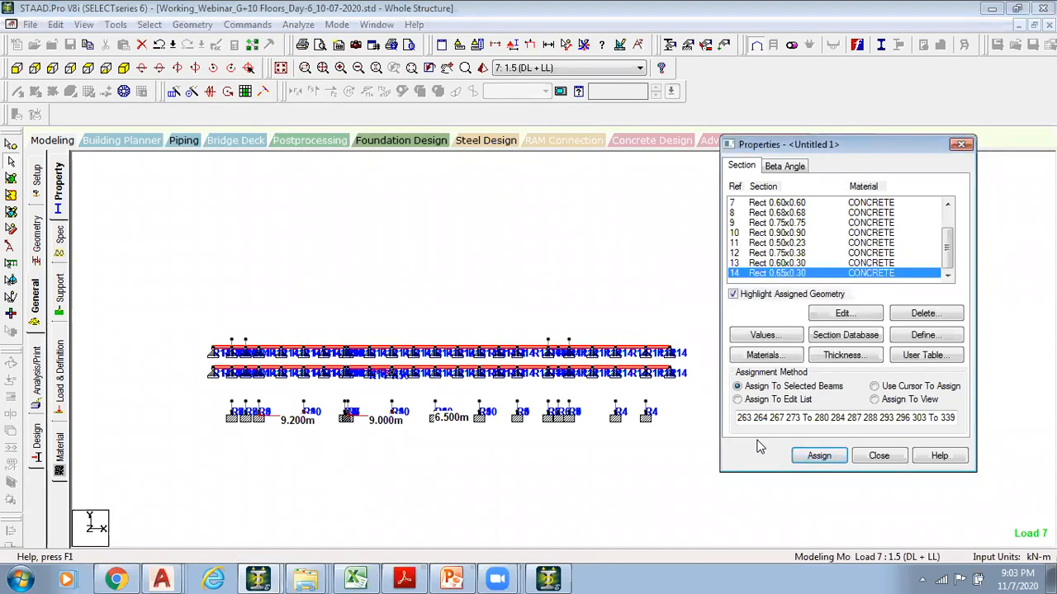
Isolate the next floor level above the two assigned levels and show its beams in plan
click(124, 68)
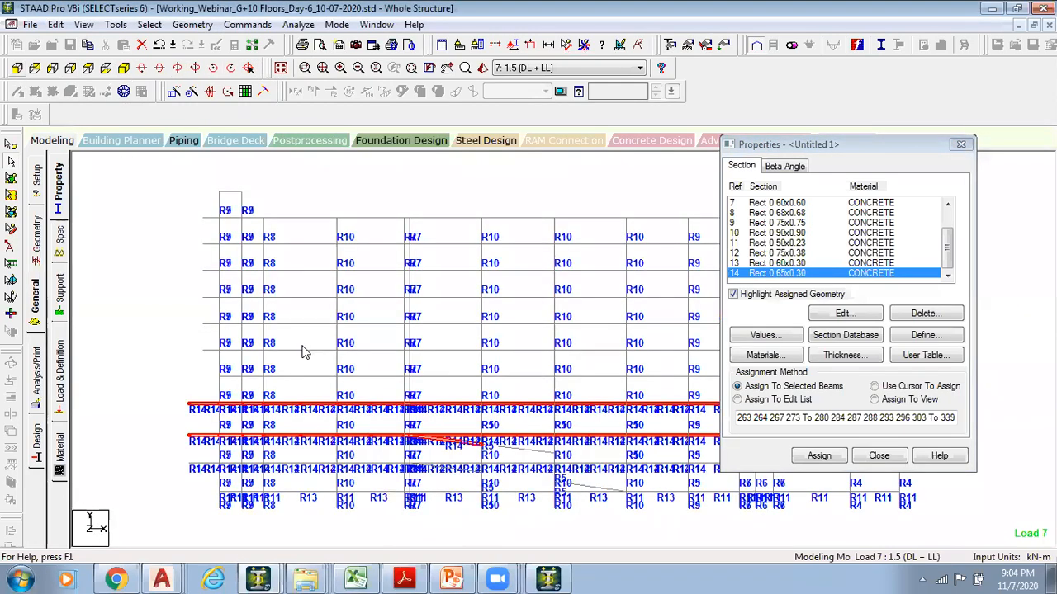
scroll(111, 274, down, 3)
middle_drag(101, 276, 606, 281)
scroll(606, 281, up, 3)
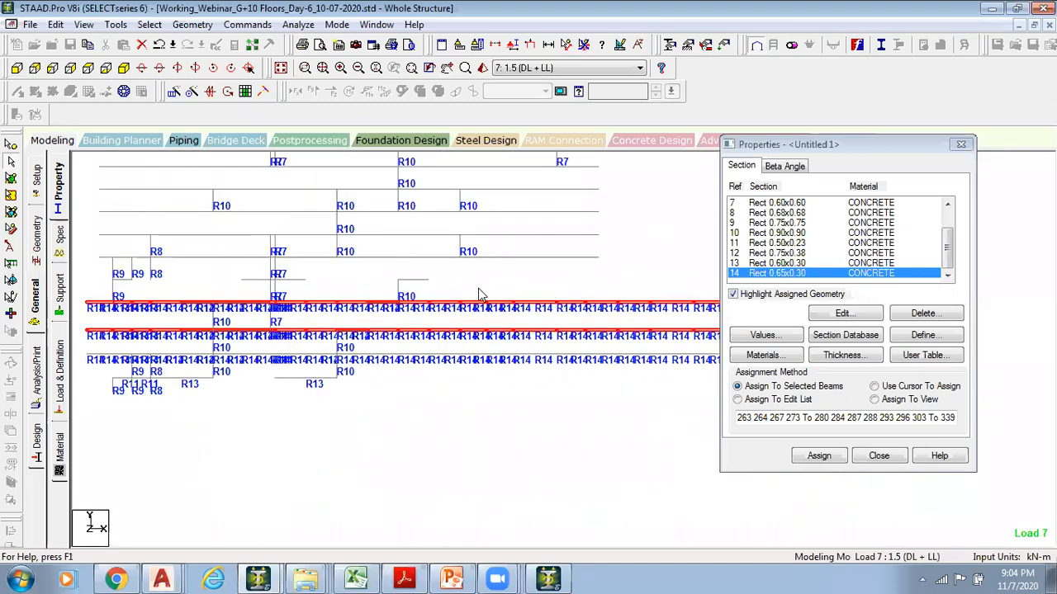
click(479, 291)
click(88, 68)
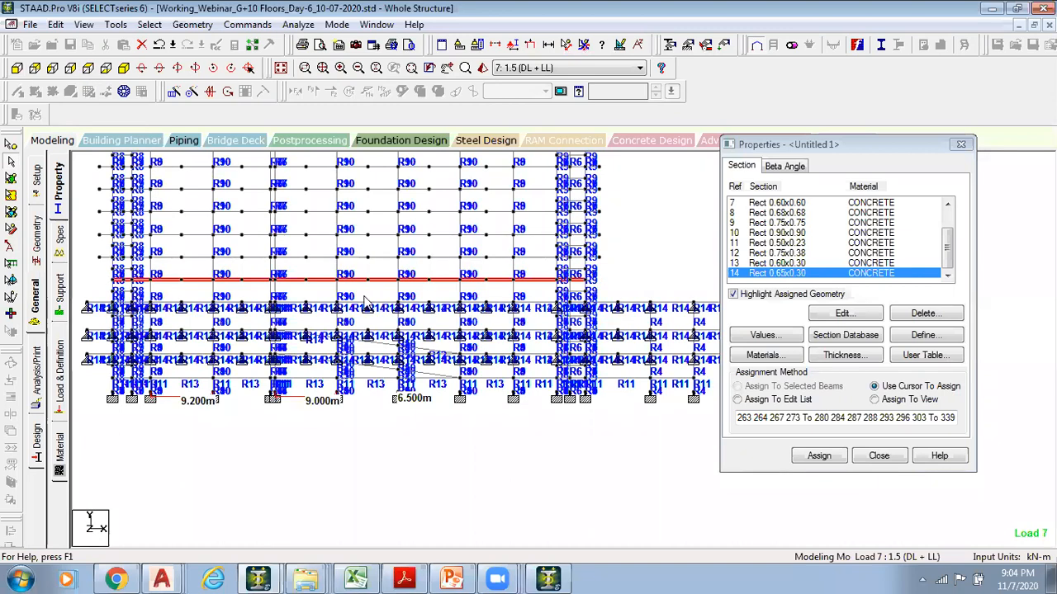
click(435, 415)
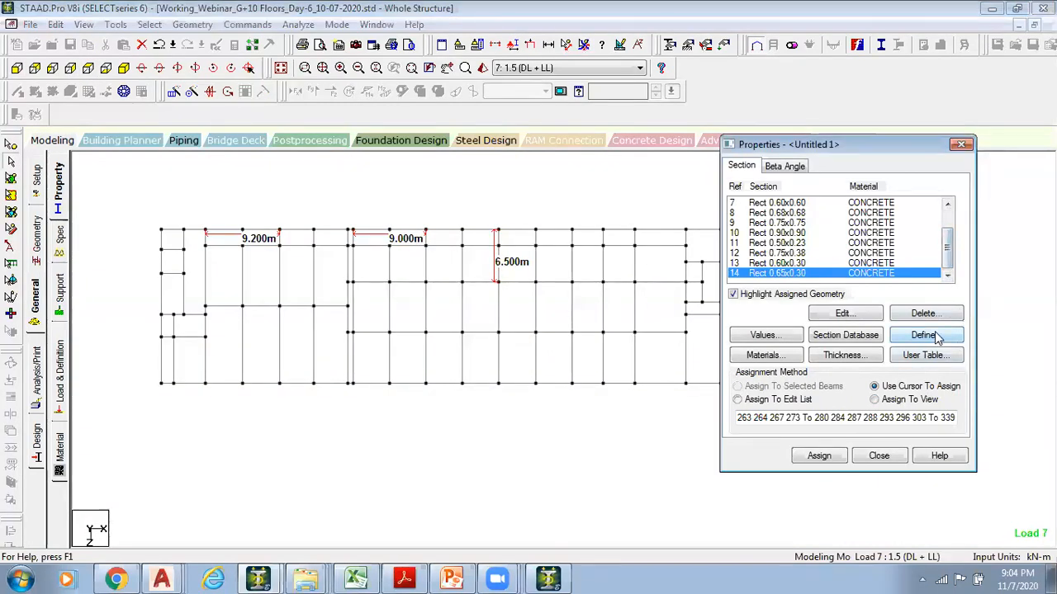
Define a new rectangular concrete section with YD 0.75 m and ZD 0.375 m
click(925, 336)
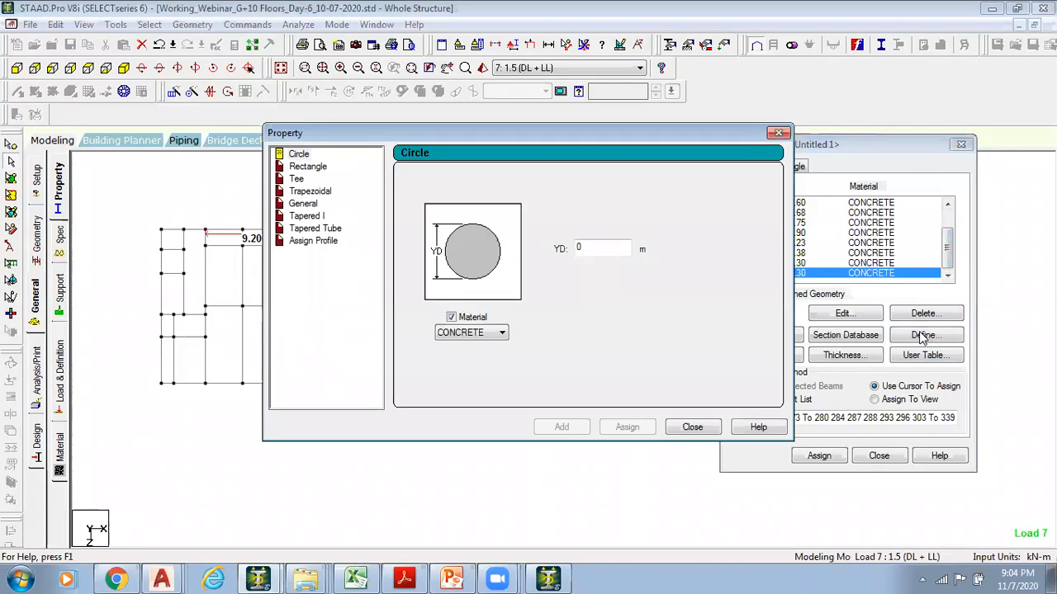
click(307, 167)
click(594, 239)
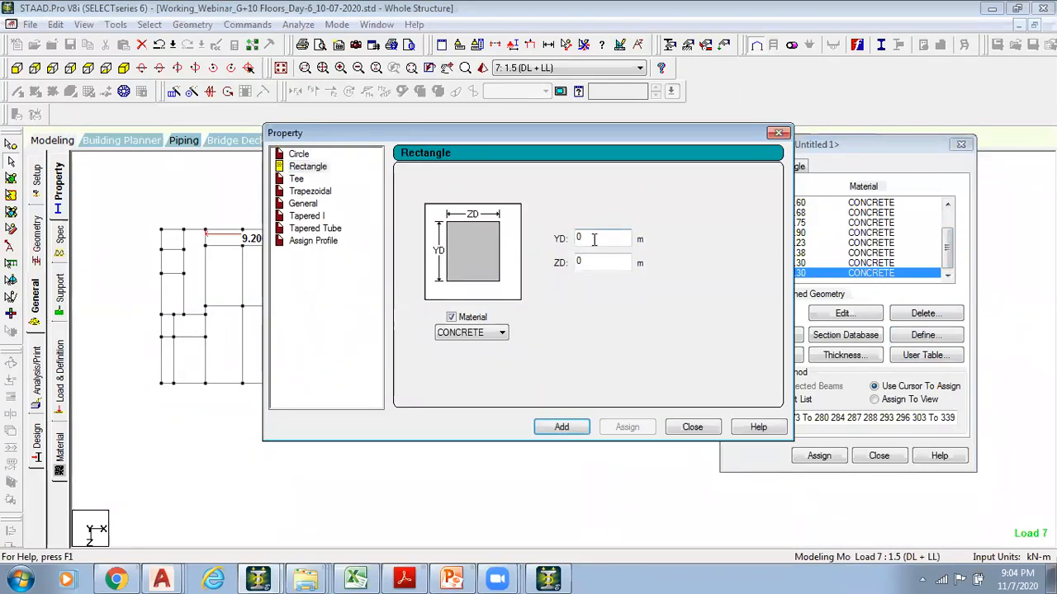
text(0.375)
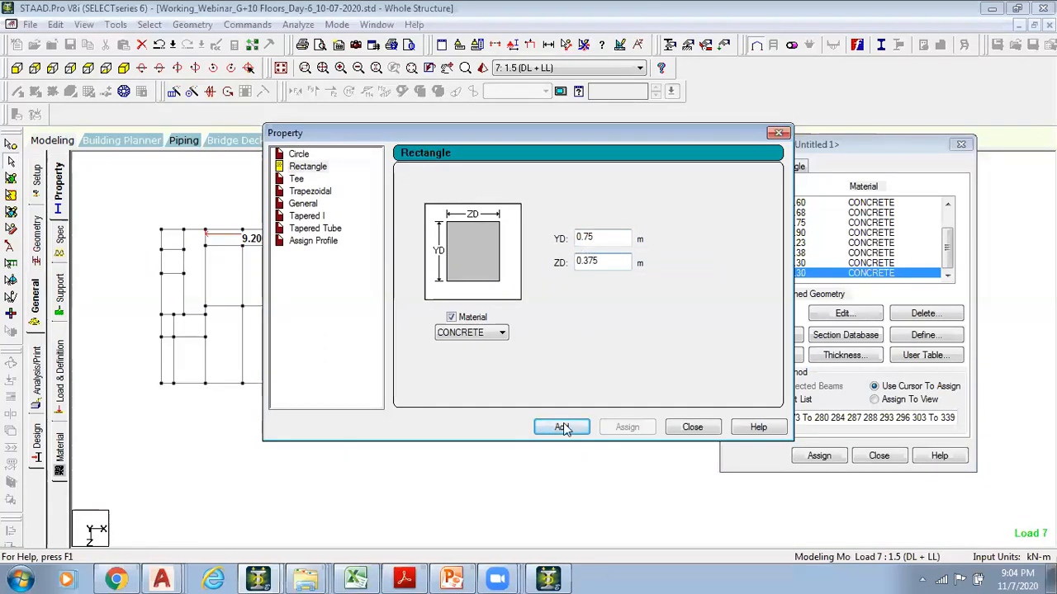
click(561, 427)
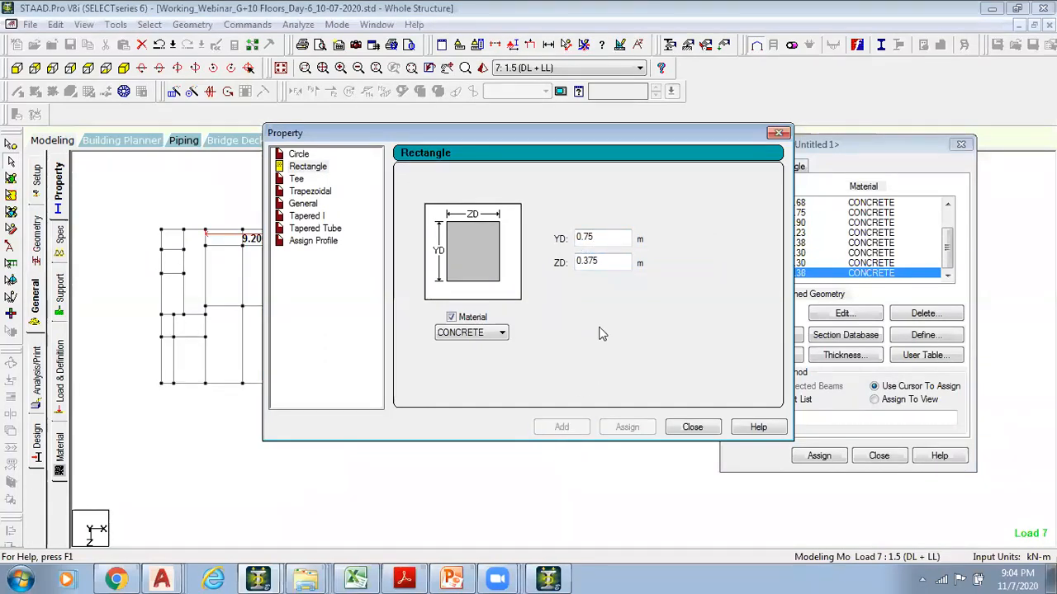
Define a second rectangular concrete section with YD 0.65 m and ZD 0.3 m, and choose the newly added Rect 0.75x0.38 section
click(609, 239)
key(BackSpace)
key(BackSpace)
text(6)
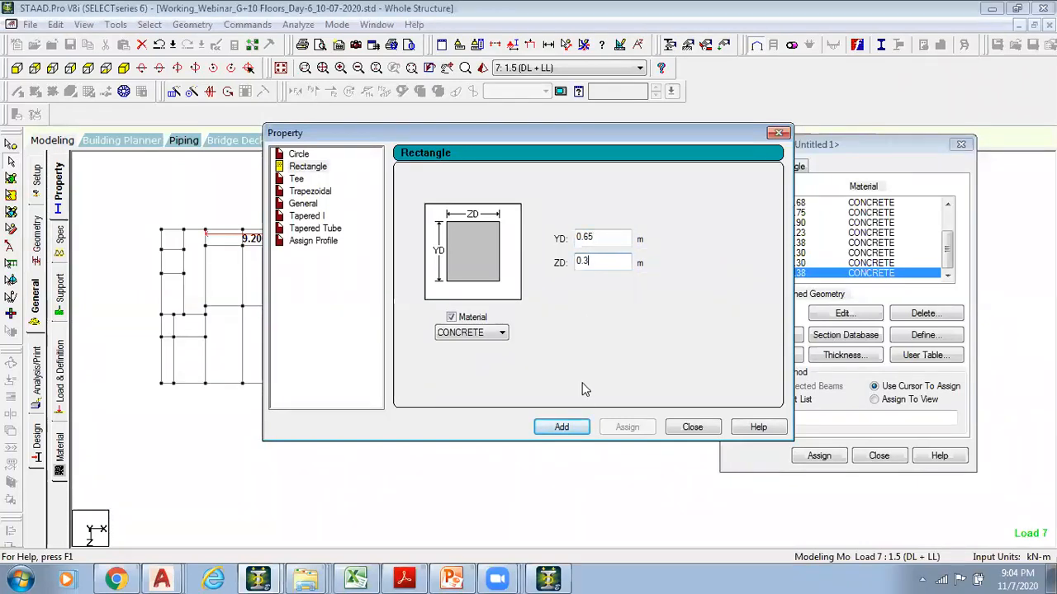
click(572, 427)
click(691, 427)
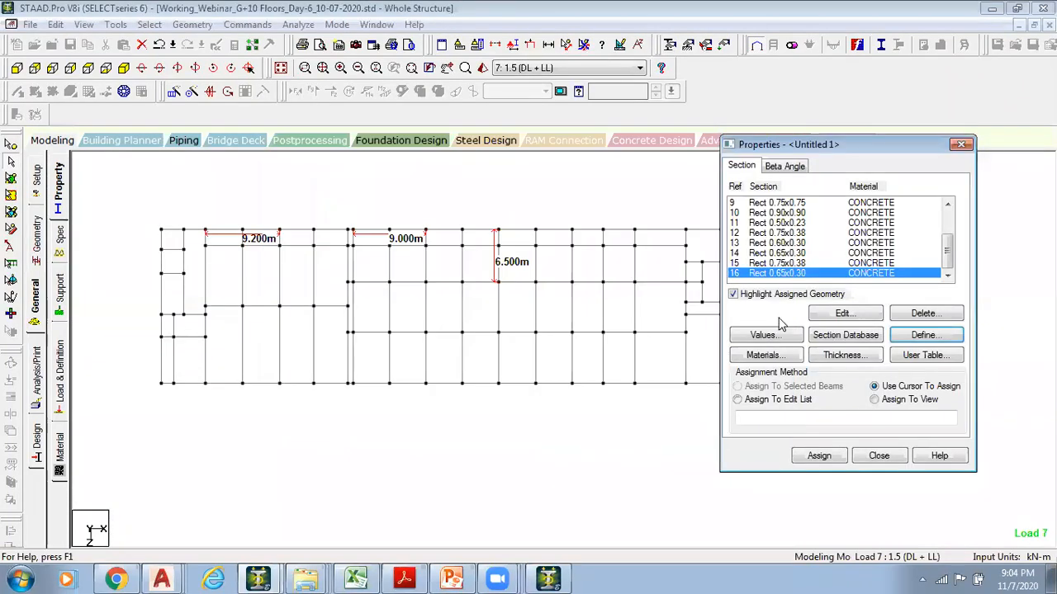
click(789, 263)
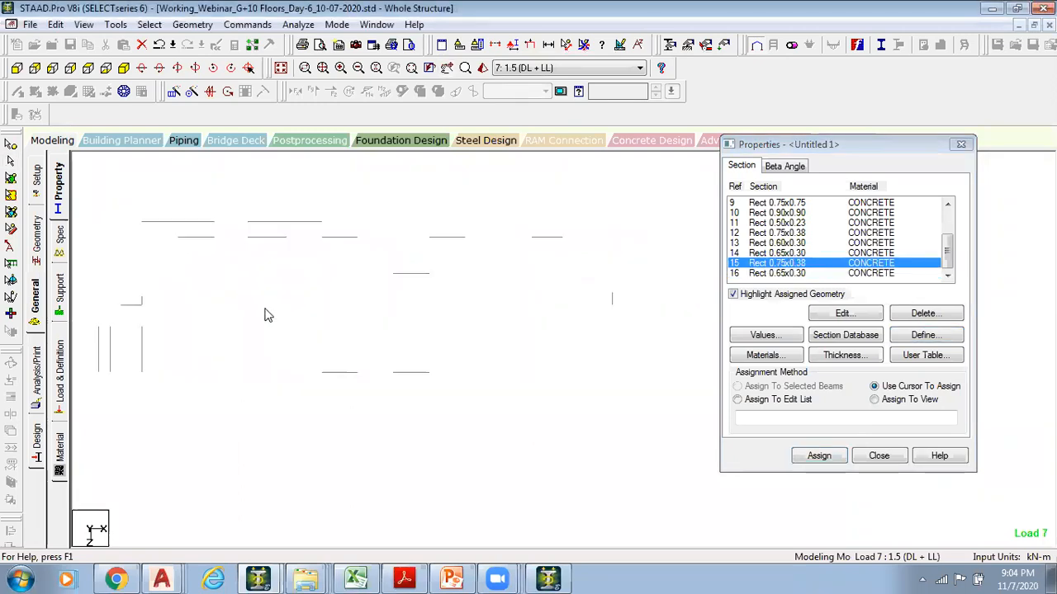
Select the interior lengthwise beams across the main bays of the isolated level and assign them Rect 0.75x0.38
scroll(137, 230, up, 1)
click(136, 233)
ctrl+click(181, 233)
ctrl+click(215, 234)
ctrl+click(262, 232)
ctrl+click(289, 233)
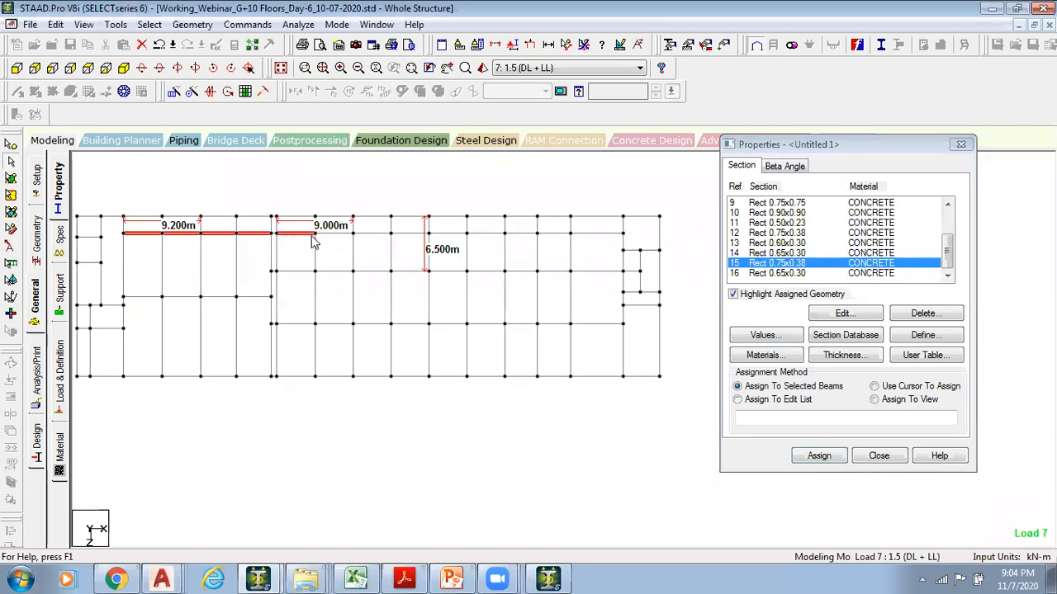
ctrl+click(334, 235)
ctrl+click(371, 236)
ctrl+click(410, 235)
ctrl+click(447, 236)
ctrl+click(486, 236)
ctrl+click(143, 297)
ctrl+click(182, 297)
ctrl+click(219, 297)
ctrl+click(255, 297)
ctrl+click(294, 324)
ctrl+click(334, 324)
ctrl+click(371, 324)
ctrl+click(411, 324)
ctrl+click(448, 324)
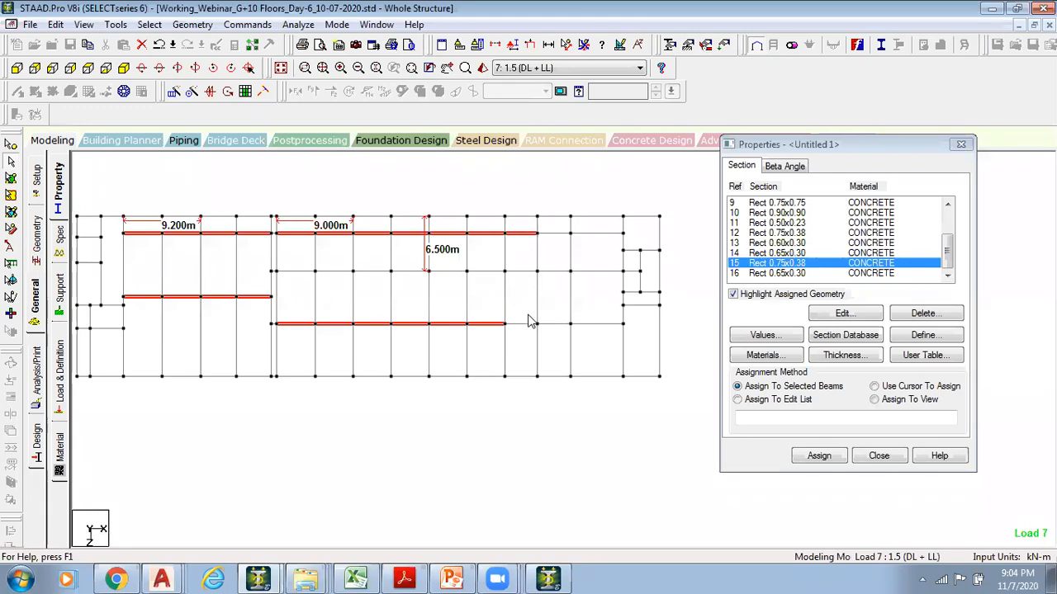
middle_drag(230, 397, 289, 403)
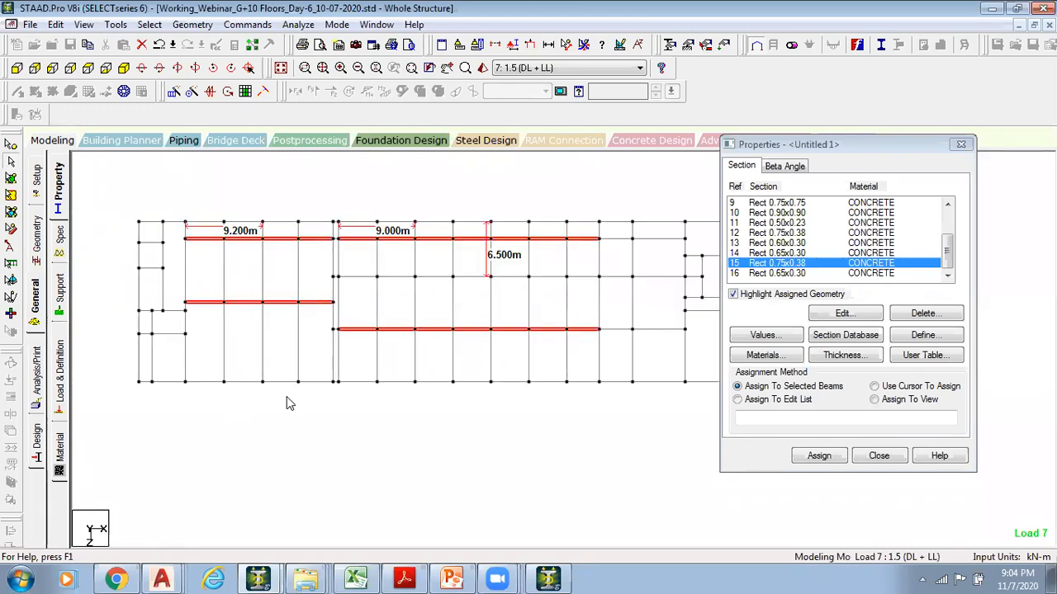
ctrl+click(397, 278)
ctrl+click(433, 277)
ctrl+click(472, 277)
ctrl+click(509, 277)
ctrl+click(548, 277)
click(819, 456)
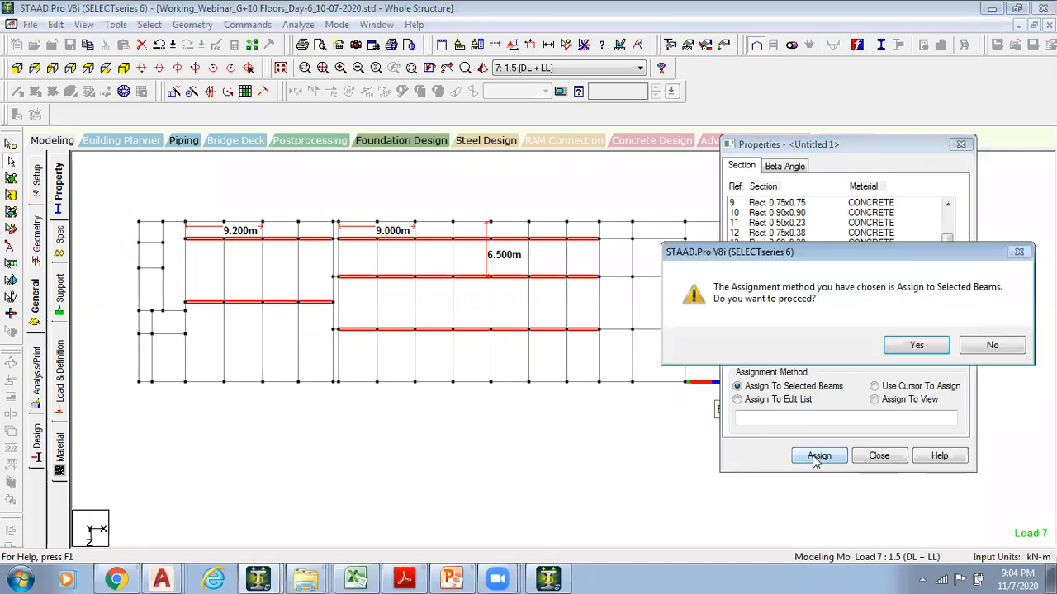
key(Return)
Select the level's remaining beams with missing property and assign them Rect 0.65x0.30
click(776, 273)
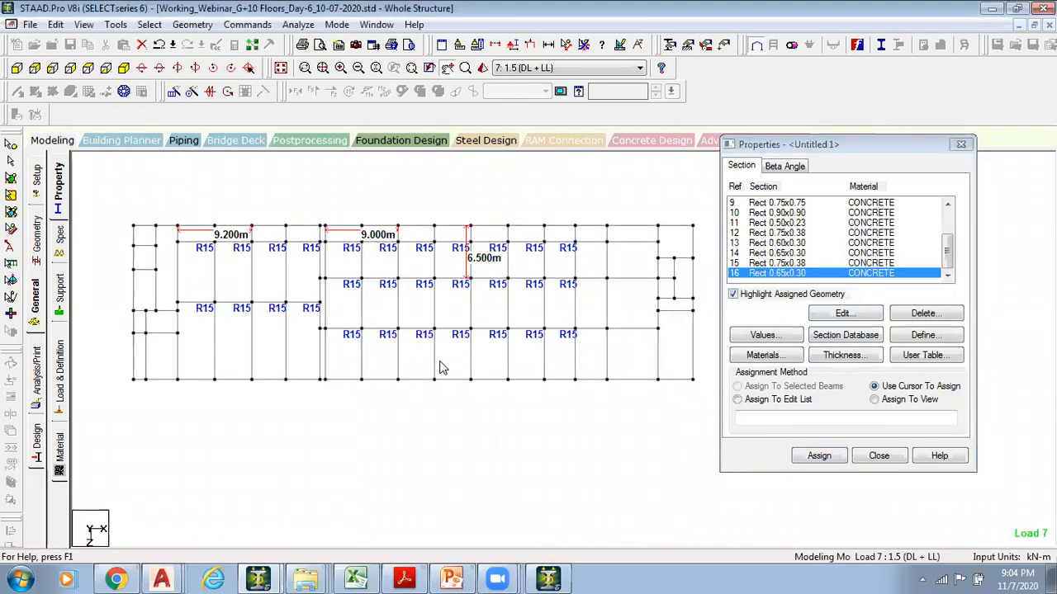
click(149, 24)
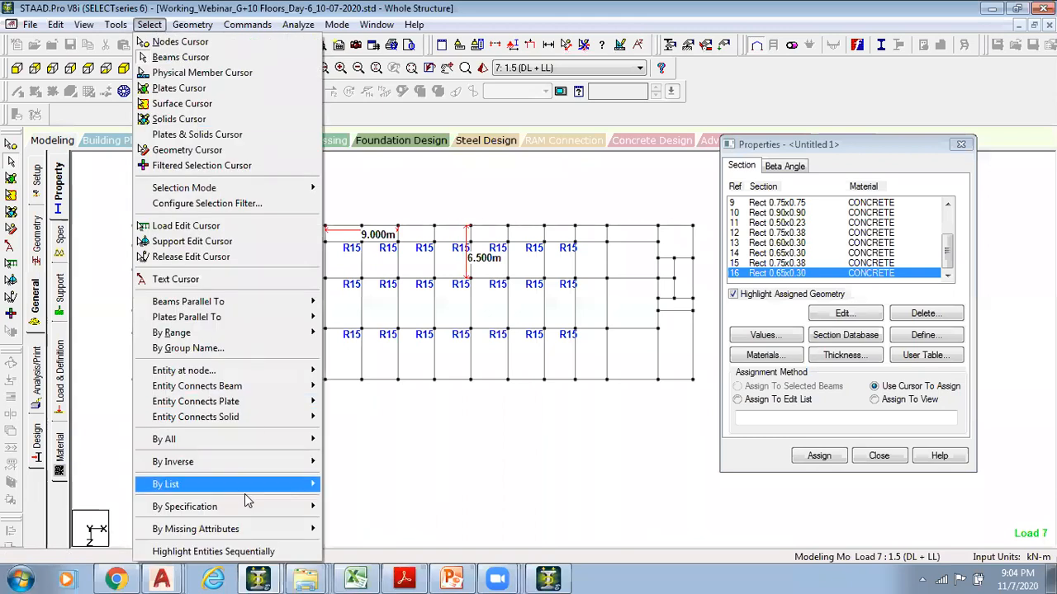
mouse_move(293, 537)
click(373, 467)
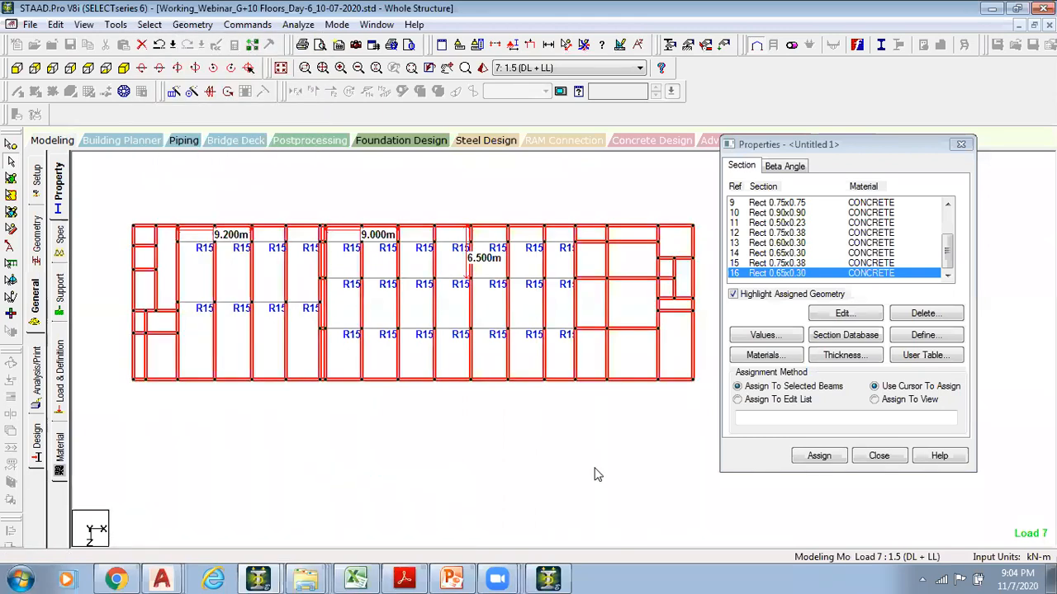
click(819, 456)
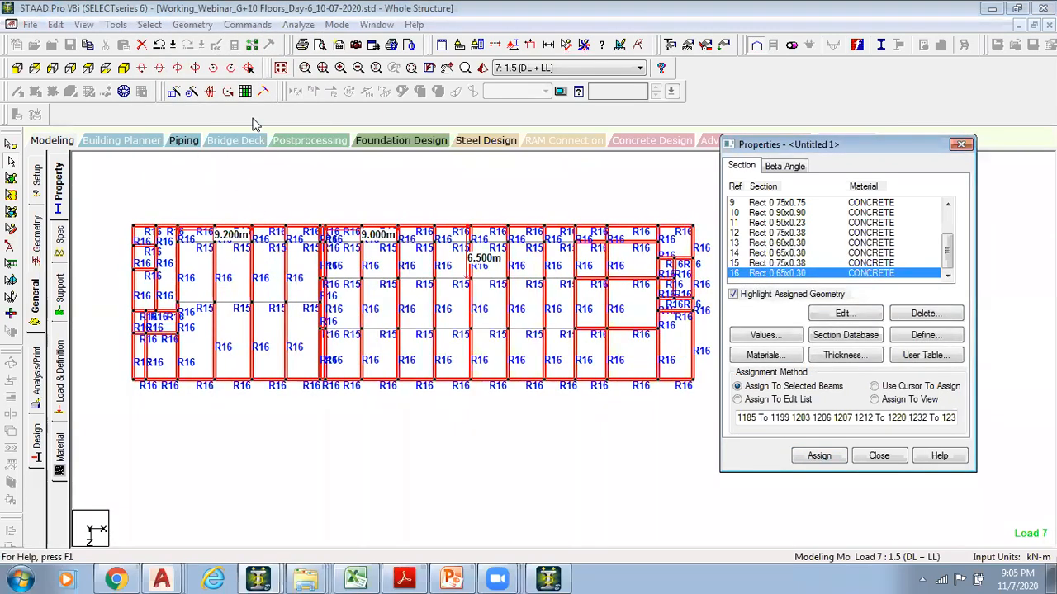
Display the whole structure in front elevation
click(281, 67)
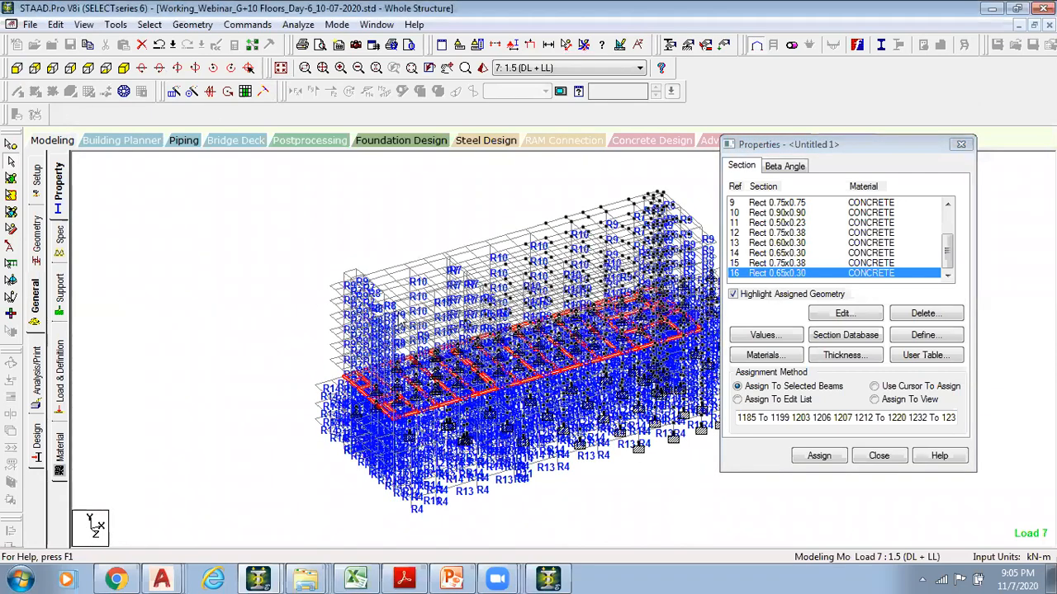
key(shift+z)
scroll(389, 319, down, 2)
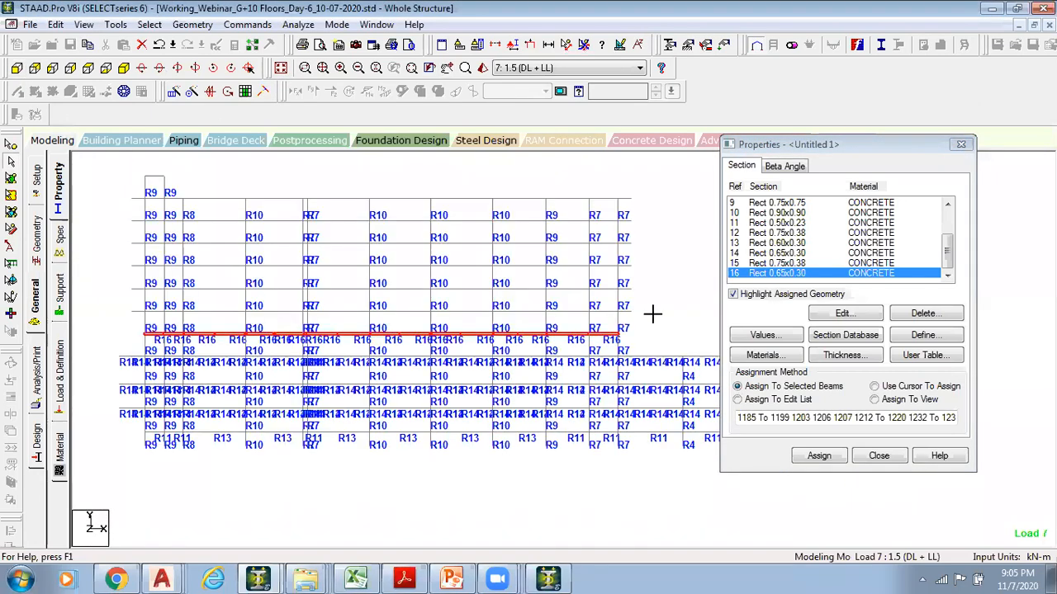
Try to select the upper floor beams level by level in the elevation, and try an inverse beam selection
click(194, 311)
click(112, 311)
drag(113, 308, 658, 318)
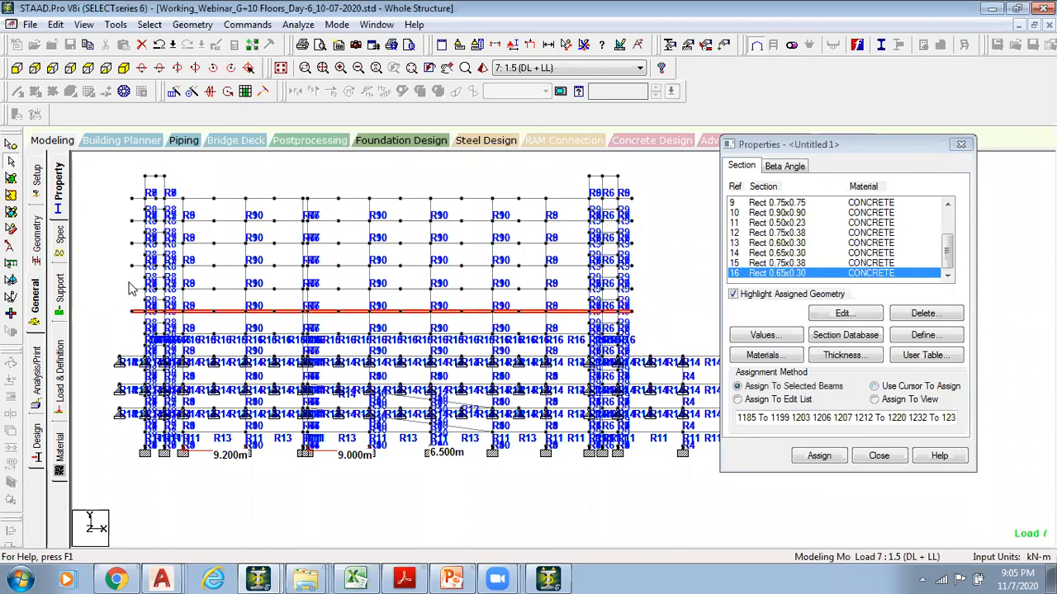
ctrl+drag(132, 287, 656, 275)
ctrl+drag(117, 237, 648, 247)
ctrl+drag(118, 219, 625, 233)
ctrl+drag(108, 194, 423, 216)
click(338, 212)
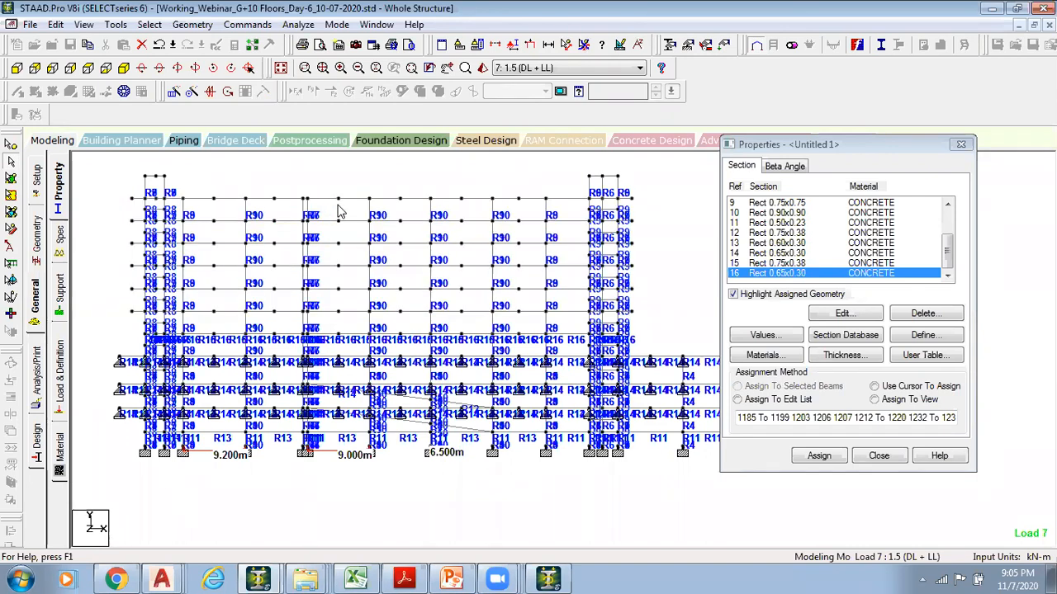
click(149, 24)
mouse_move(226, 463)
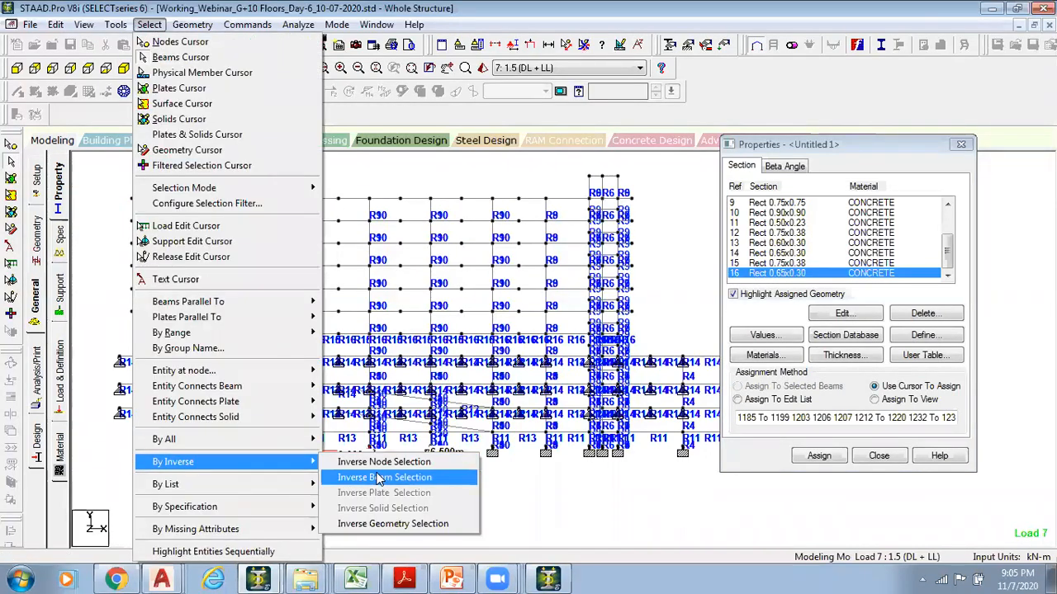
click(379, 478)
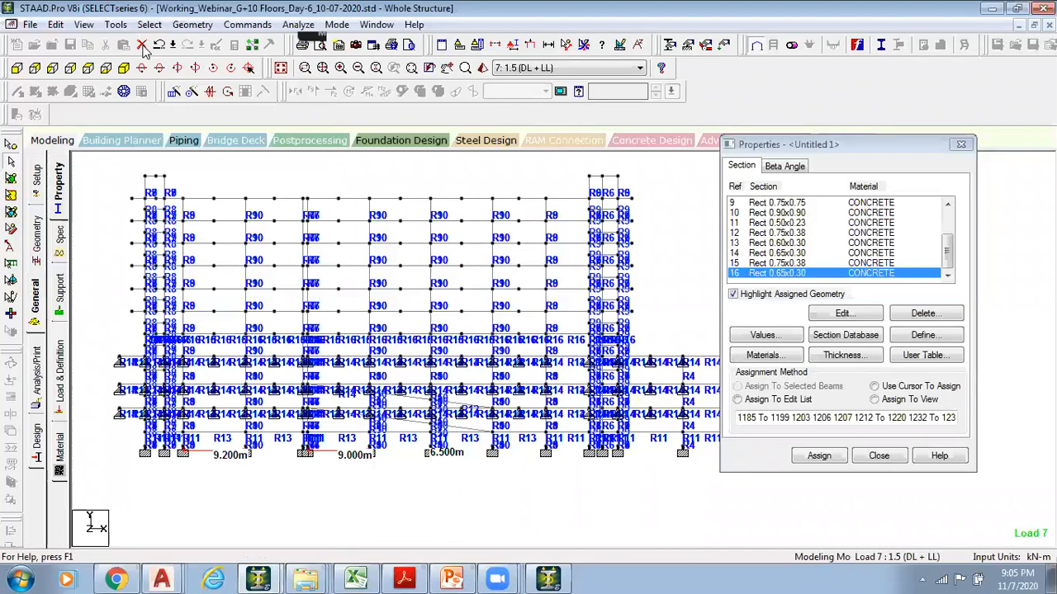
Select all beams of the structure that still have missing attributes and isolate them in a new view
click(149, 24)
mouse_move(217, 536)
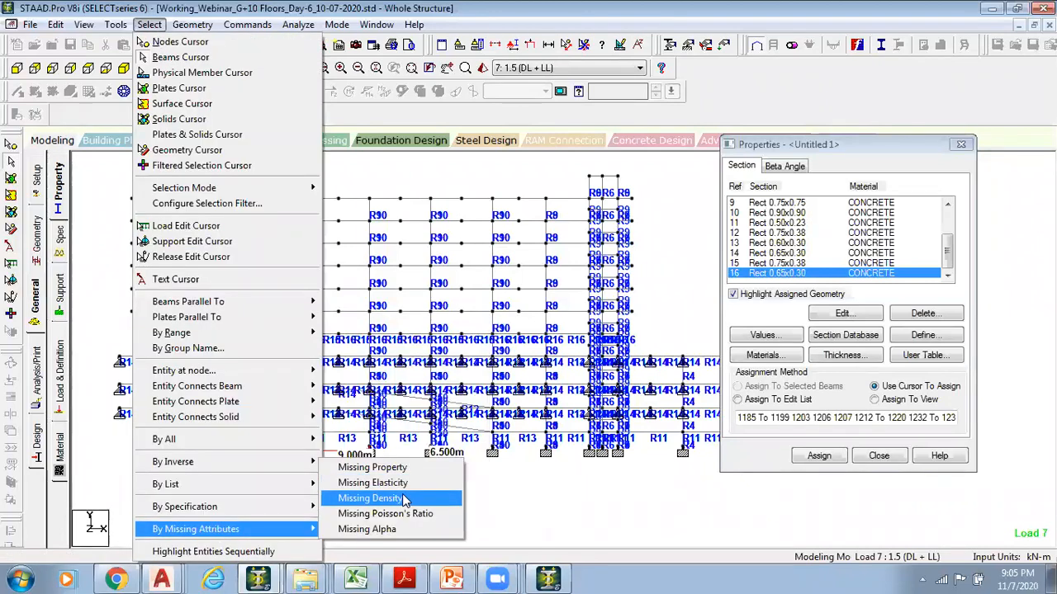
click(404, 498)
right_click(186, 368)
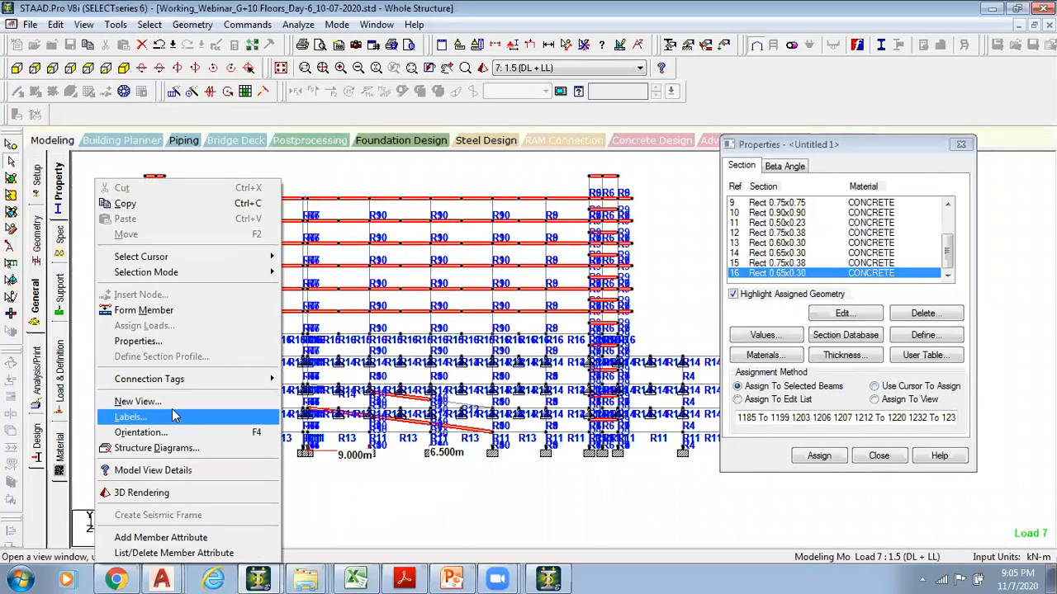
click(149, 402)
key(Return)
scroll(150, 398, down, 2)
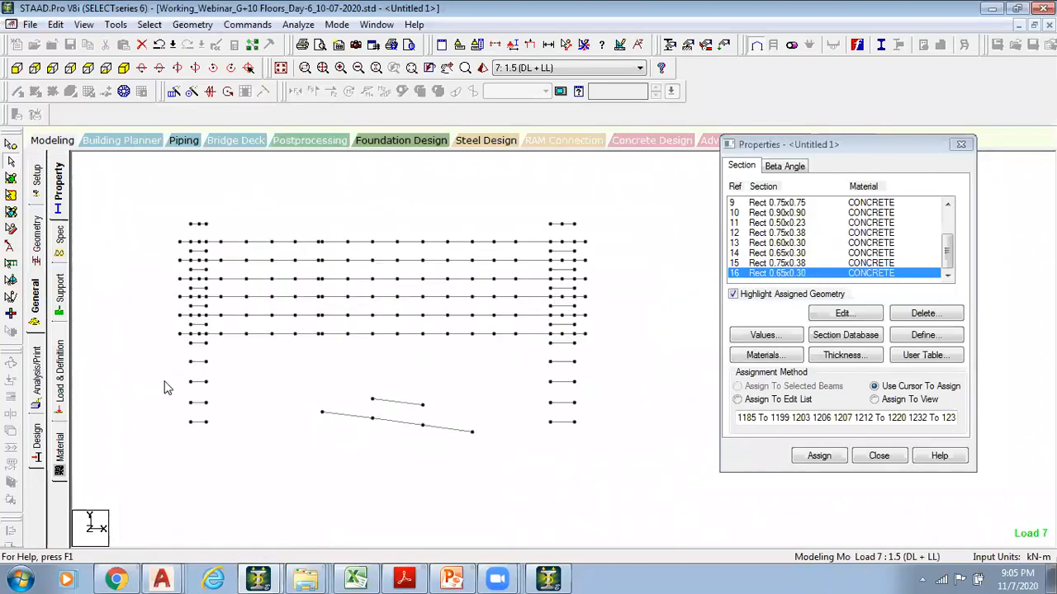
Select the beams of the six full-length upper floor levels, display only these, and show them in plan
scroll(276, 250, up, 1)
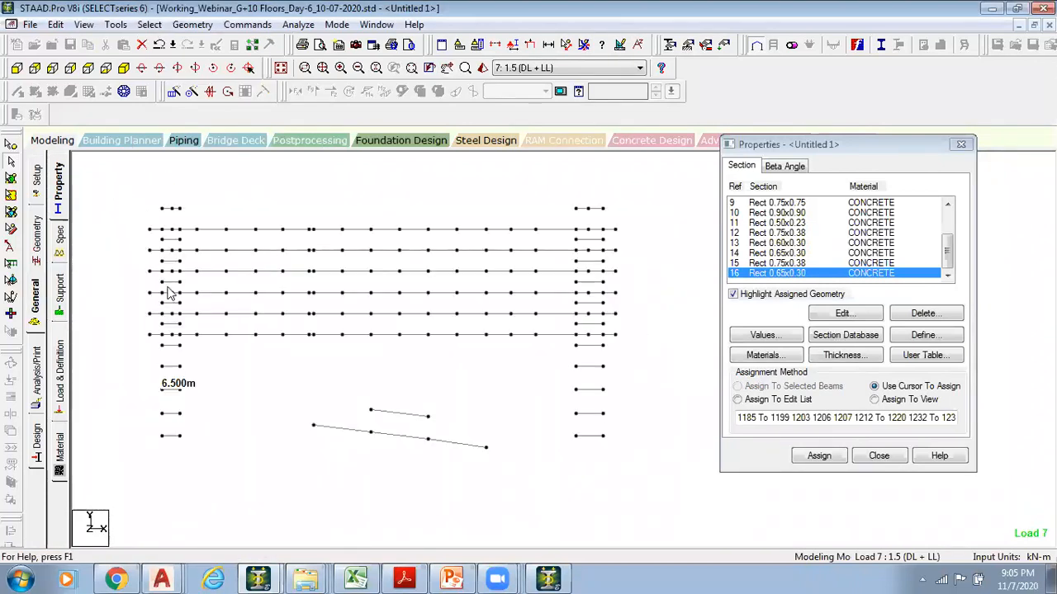
drag(118, 224, 658, 232)
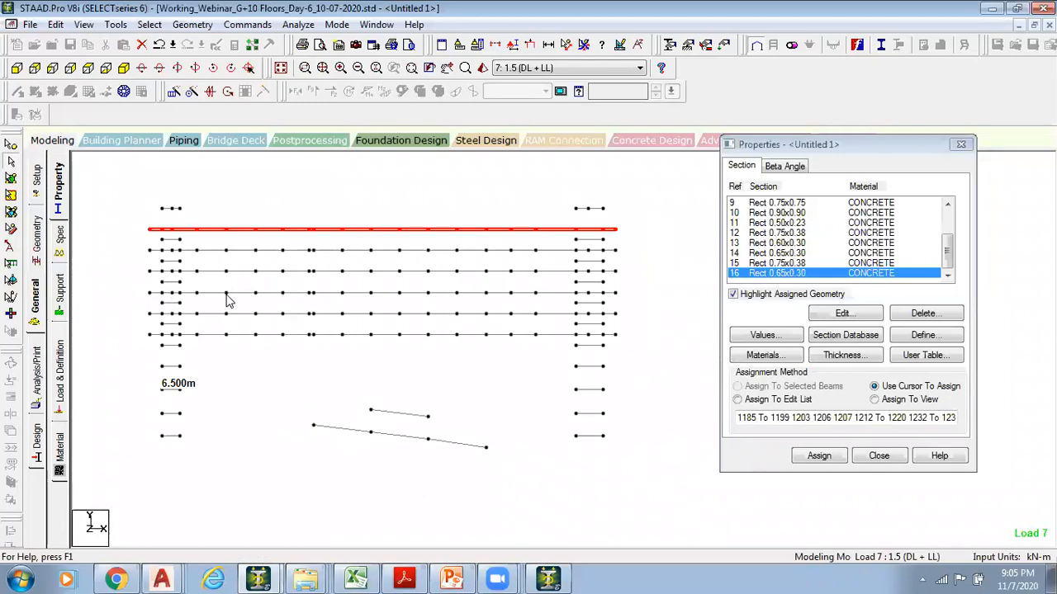
drag(137, 249, 636, 259)
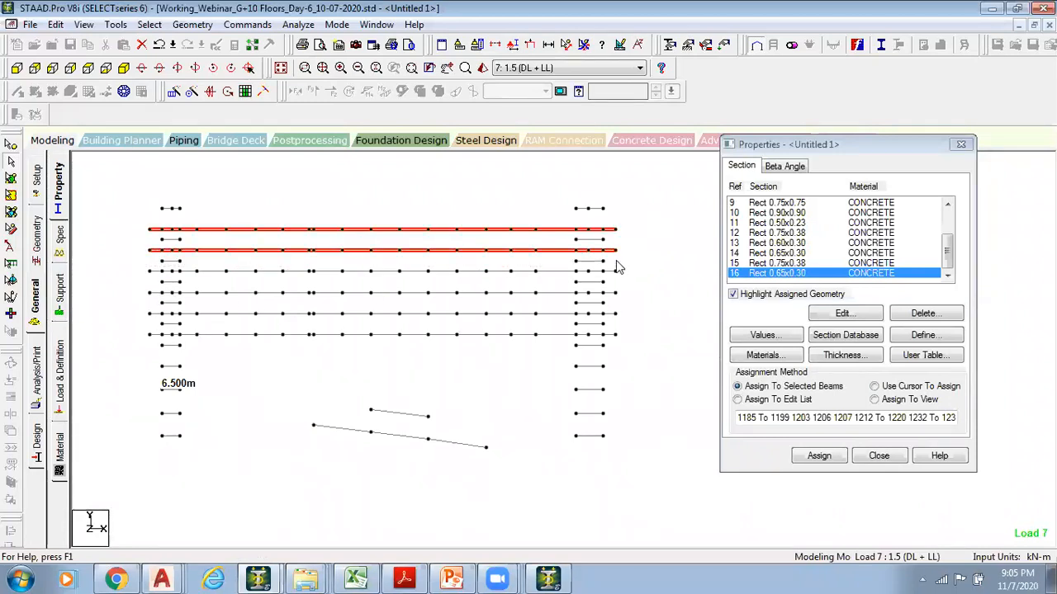
drag(134, 268, 637, 274)
drag(140, 290, 654, 293)
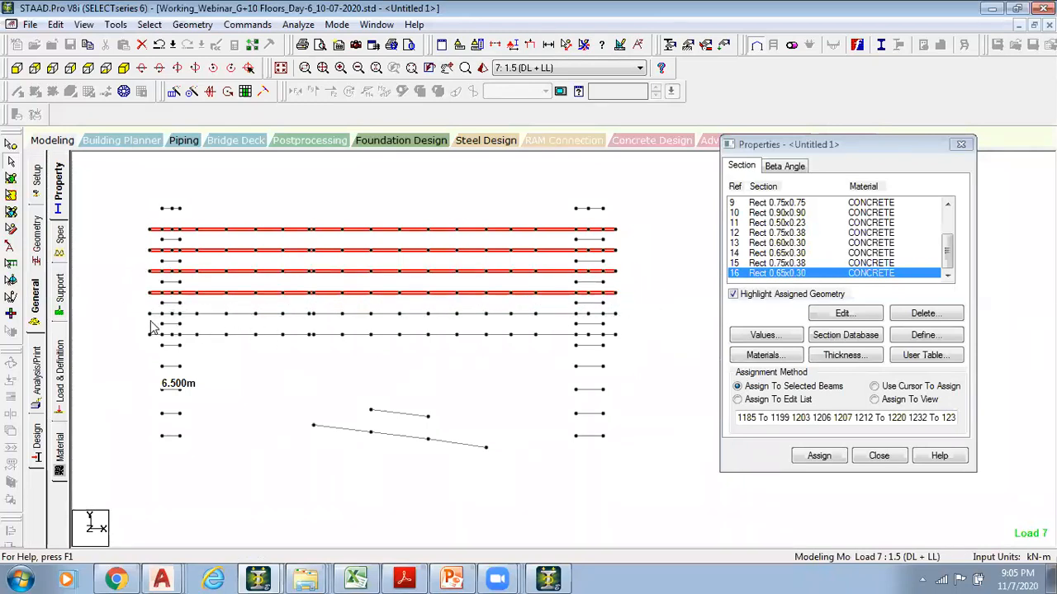
drag(134, 312, 646, 315)
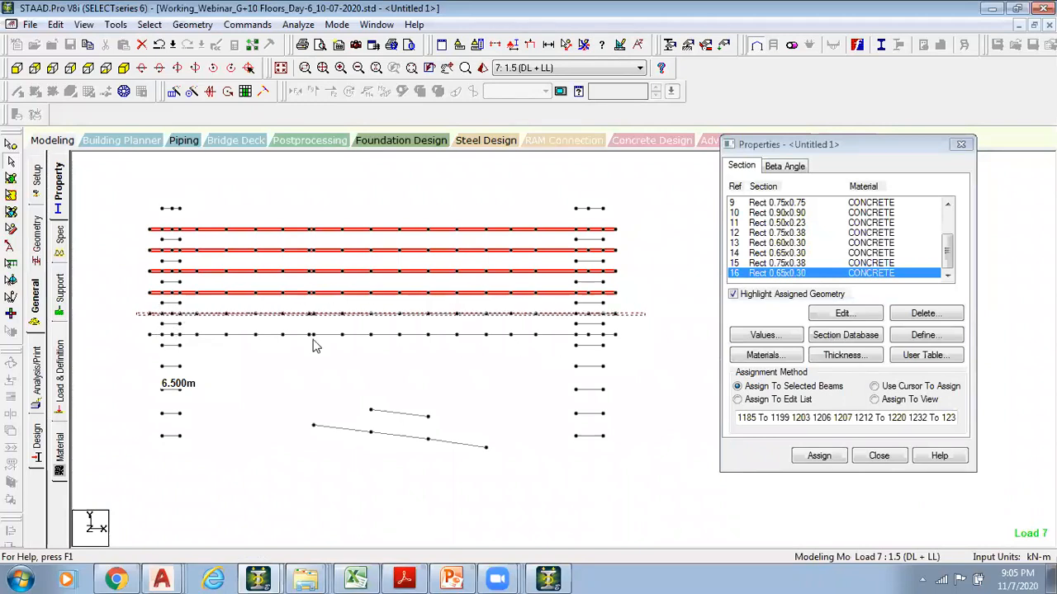
drag(141, 331, 641, 337)
click(83, 24)
click(90, 73)
click(90, 70)
middle_drag(335, 394, 392, 353)
scroll(381, 388, down, 1)
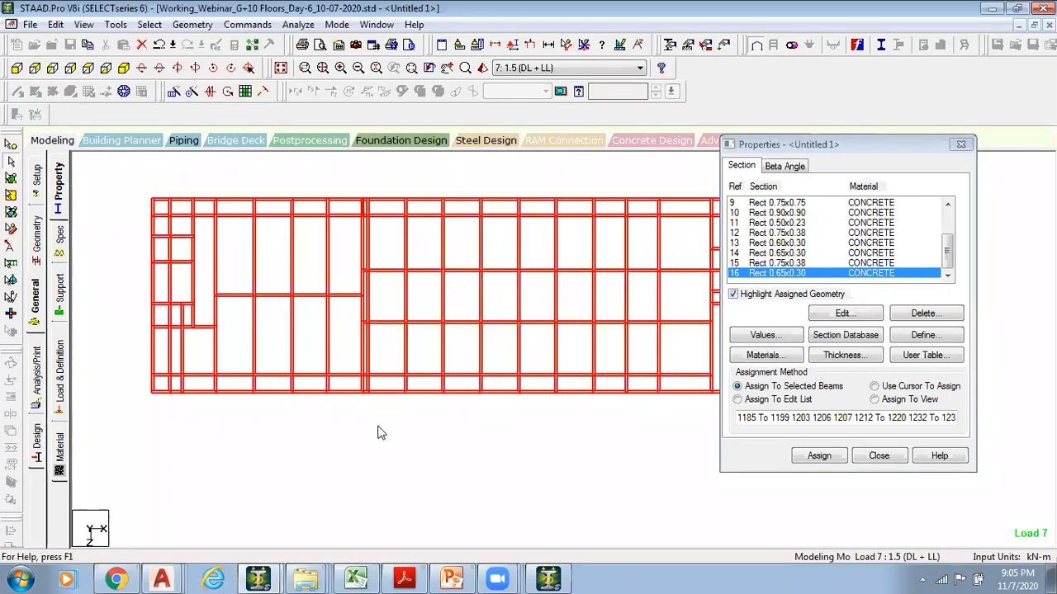
click(381, 430)
click(925, 335)
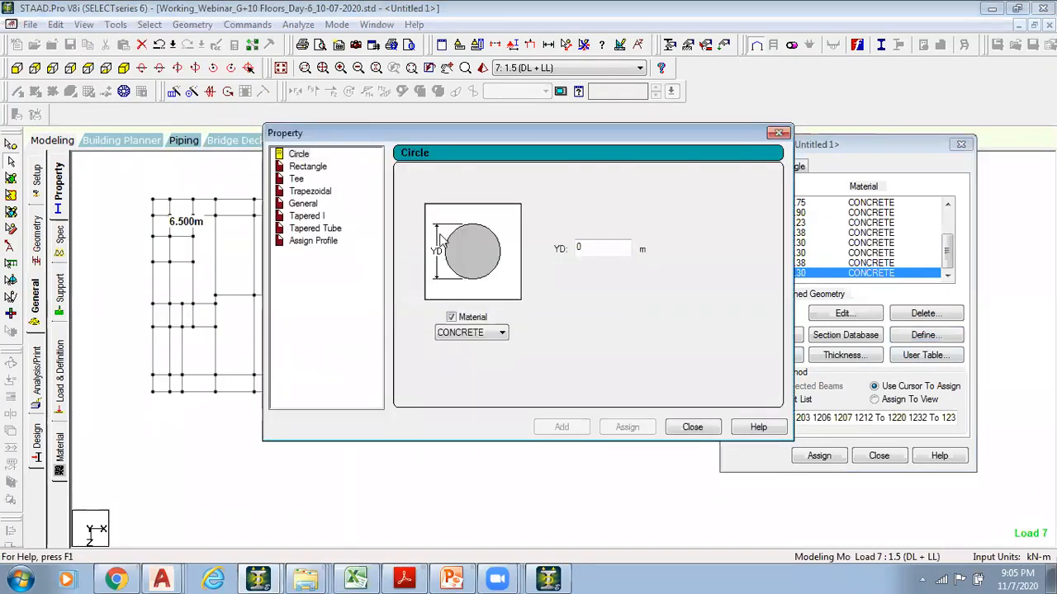
click(693, 427)
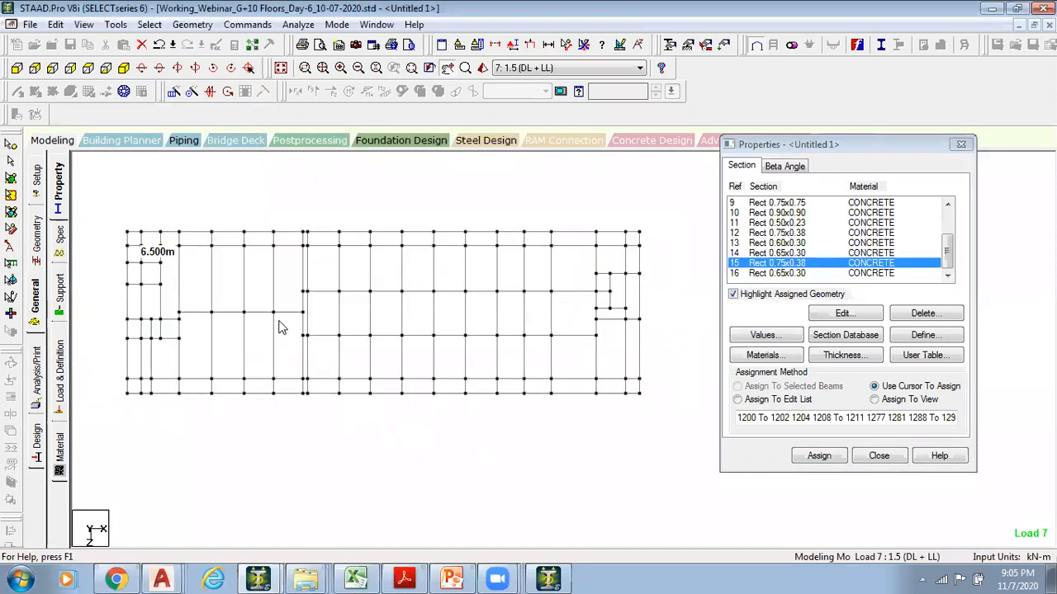
Select the interior lengthwise beams across the main bays of the isolated upper floors and assign them Rect 0.75x0.38
click(198, 247)
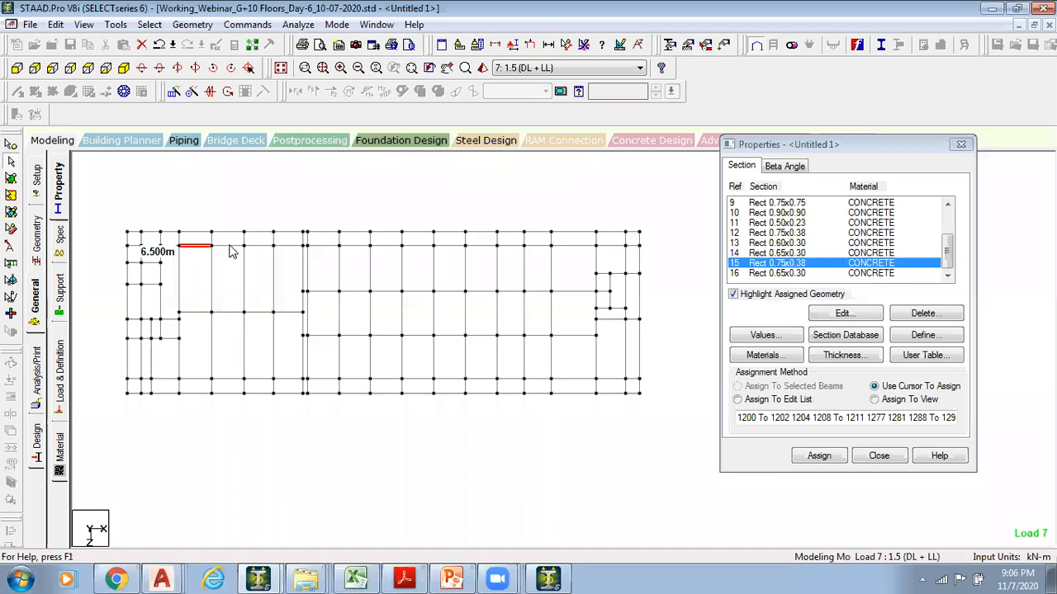
ctrl+click(229, 247)
ctrl+click(260, 247)
ctrl+click(283, 248)
ctrl+click(320, 248)
ctrl+click(354, 247)
ctrl+click(385, 247)
ctrl+click(417, 247)
ctrl+click(450, 247)
ctrl+click(481, 247)
ctrl+click(512, 247)
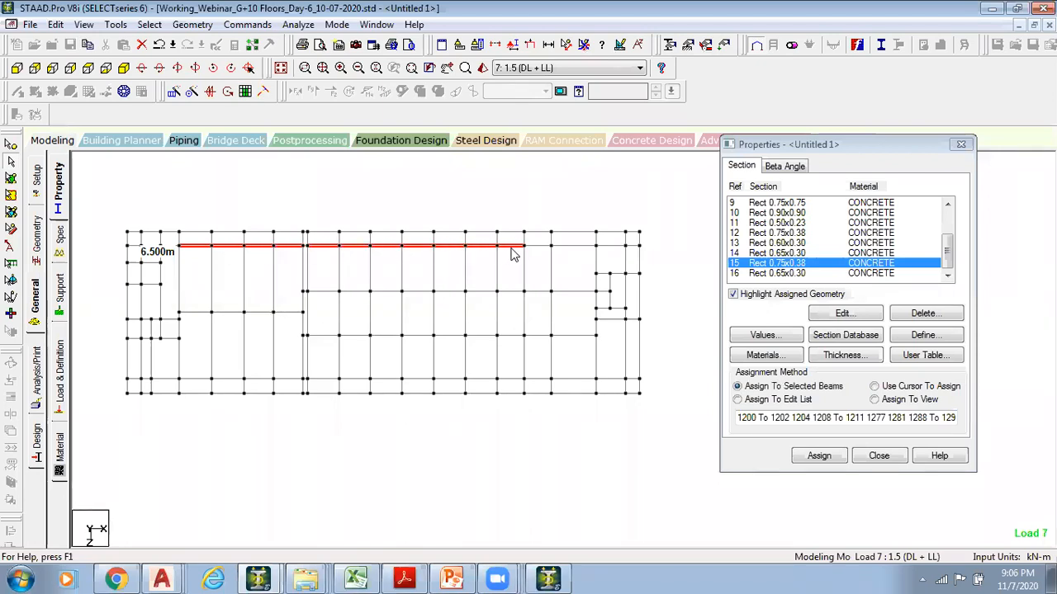
ctrl+click(537, 247)
ctrl+click(201, 312)
ctrl+click(232, 313)
ctrl+click(258, 313)
ctrl+click(289, 313)
ctrl+click(322, 291)
ctrl+click(354, 291)
ctrl+click(386, 292)
ctrl+click(425, 291)
ctrl+click(450, 291)
ctrl+click(481, 291)
ctrl+click(510, 291)
ctrl+click(549, 292)
ctrl+click(551, 304)
ctrl+click(551, 280)
ctrl+click(579, 293)
ctrl+click(321, 337)
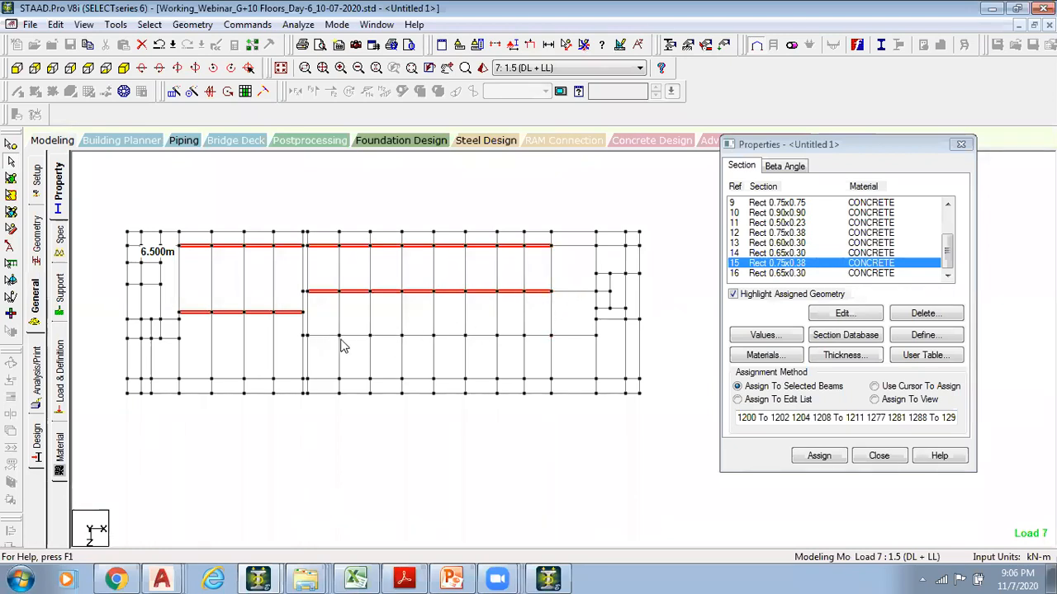
ctrl+click(369, 338)
ctrl+click(372, 322)
ctrl+click(368, 352)
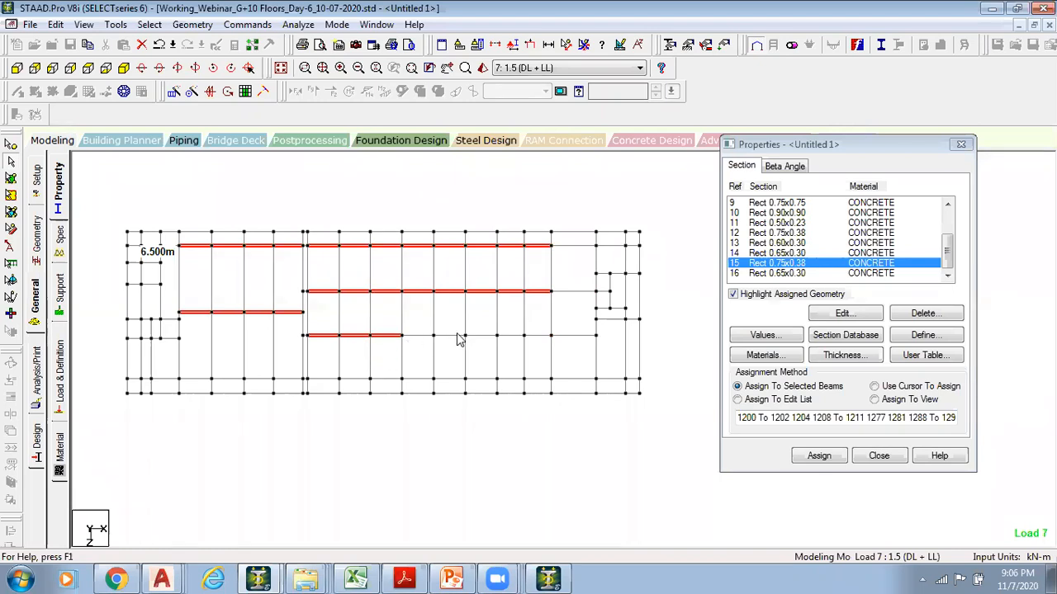
ctrl+click(418, 336)
ctrl+click(450, 336)
ctrl+click(481, 336)
ctrl+click(511, 336)
ctrl+click(538, 336)
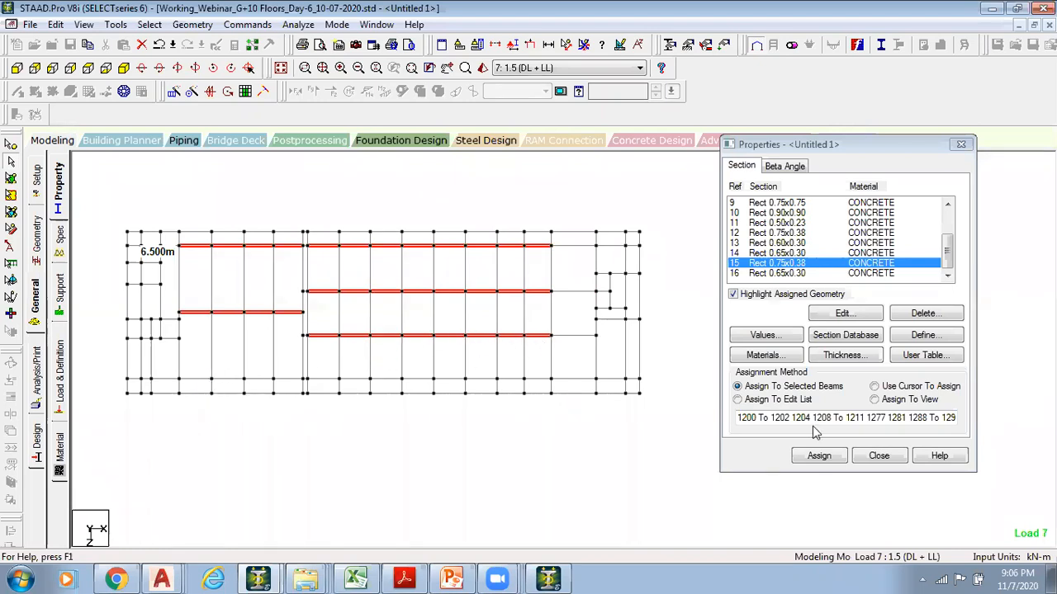
click(814, 458)
key(Return)
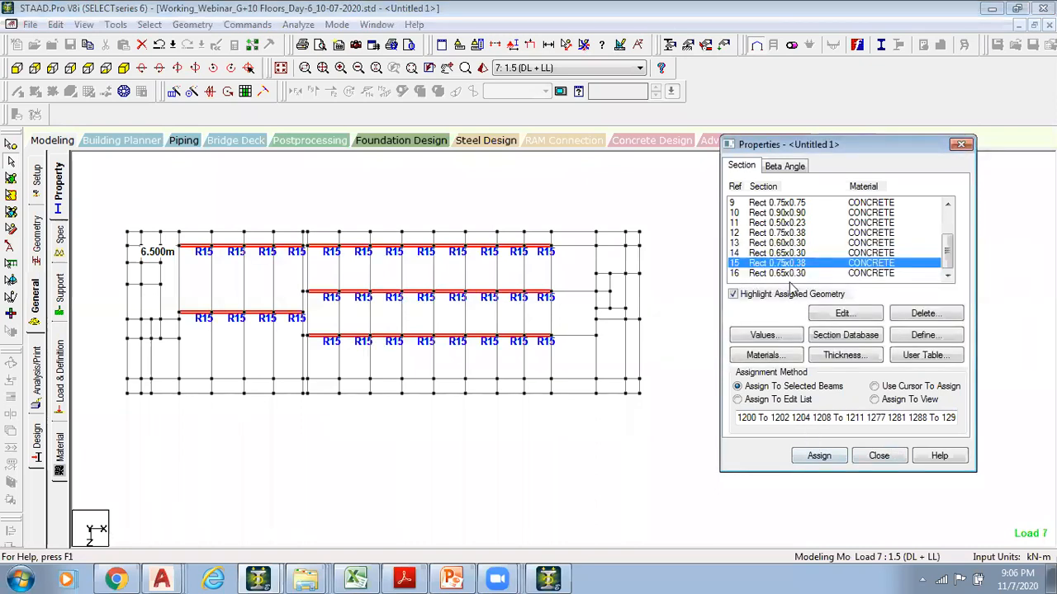
Select the upper floors' remaining beams by missing attributes, assign them Rect 0.65x0.30, and redisplay the whole structure
click(149, 24)
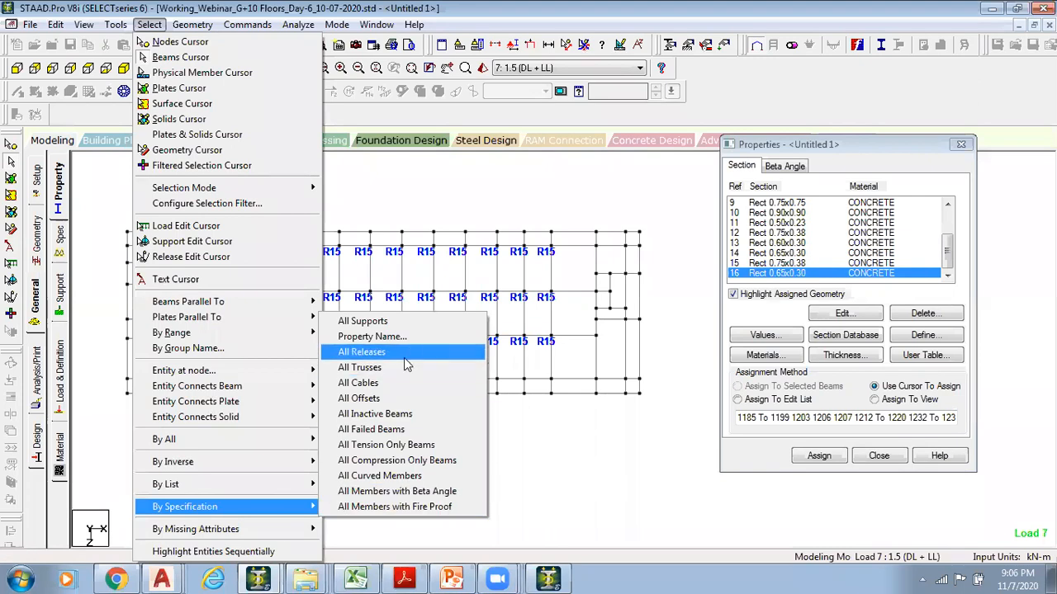
mouse_move(240, 529)
click(363, 483)
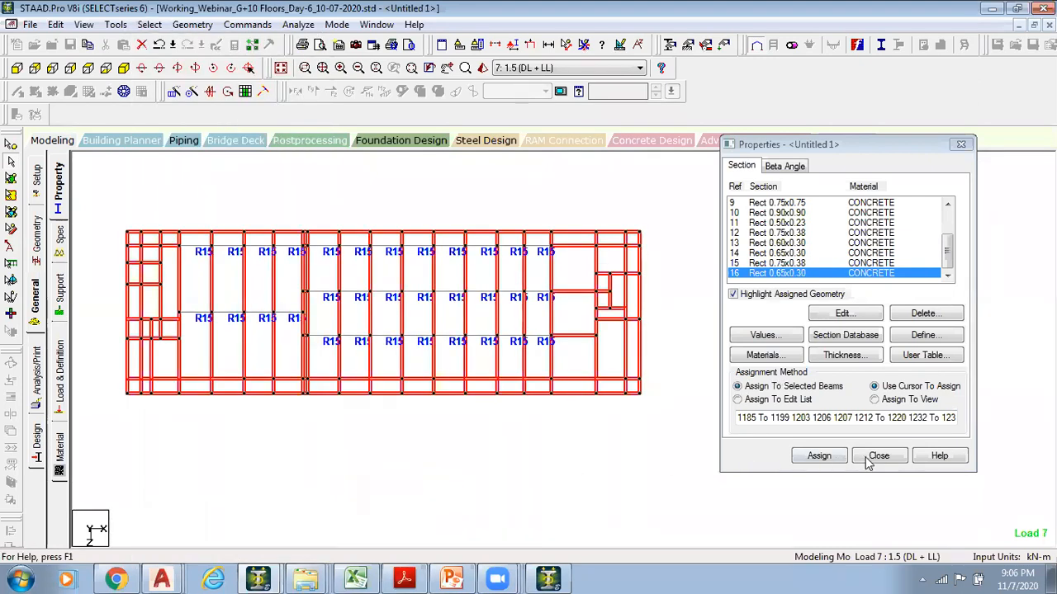
click(813, 456)
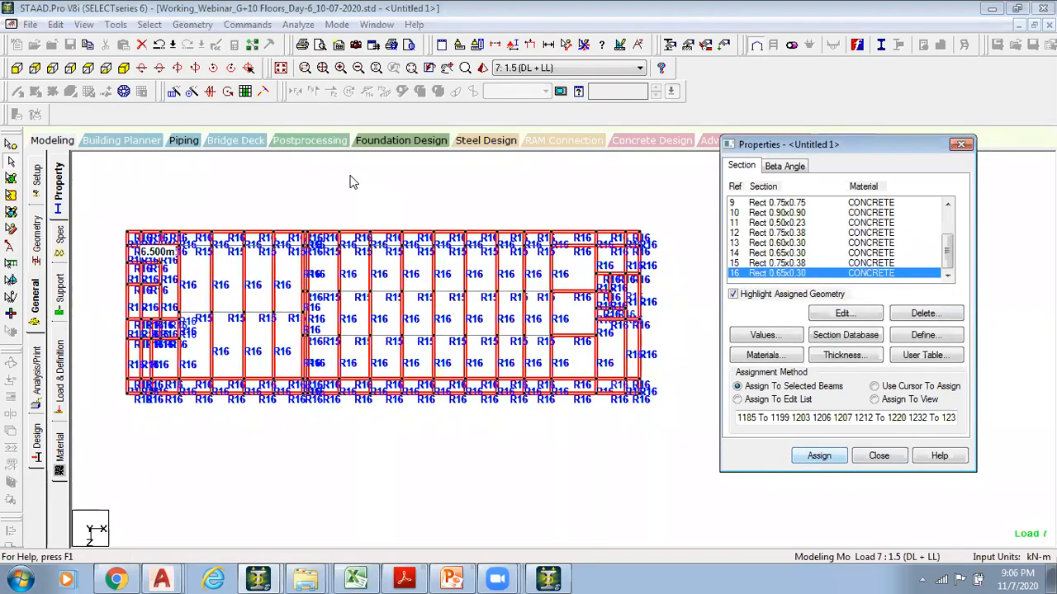
click(281, 68)
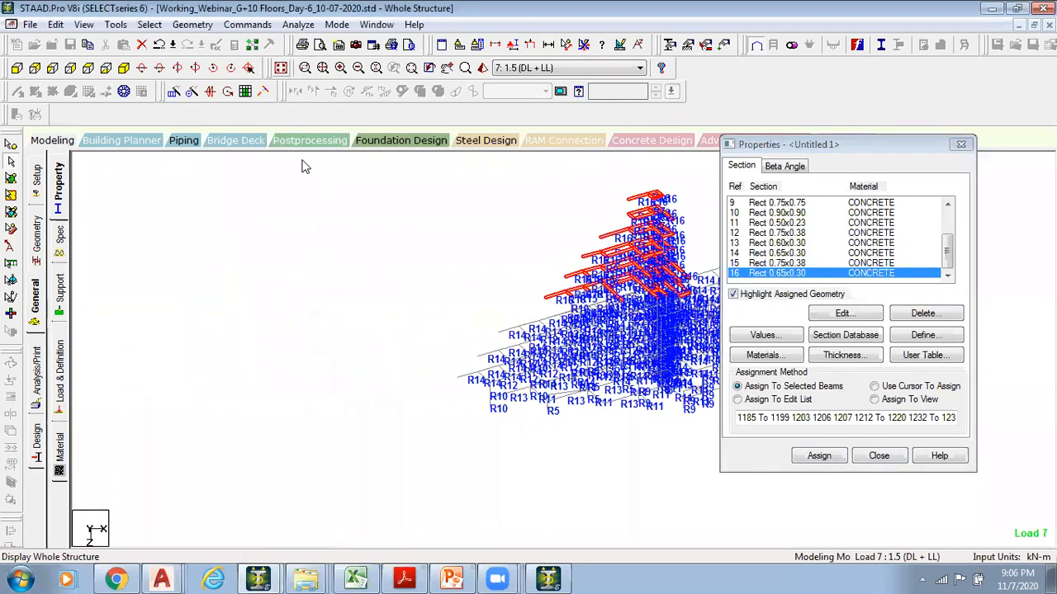
Define a 0.45 x 0.30 m rectangular concrete section, with the whole structure shown from the front
click(224, 226)
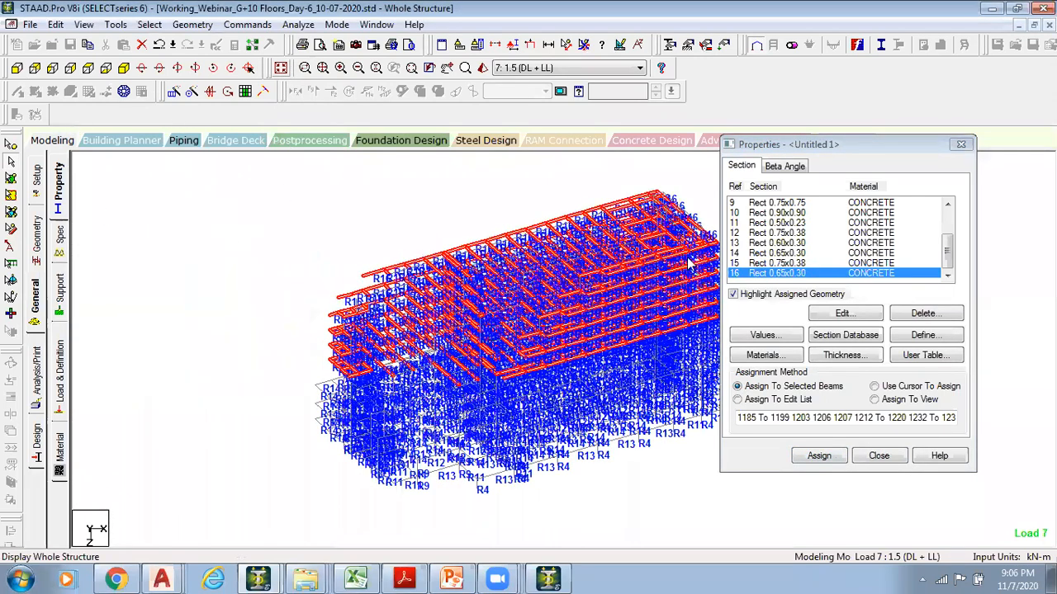
click(17, 67)
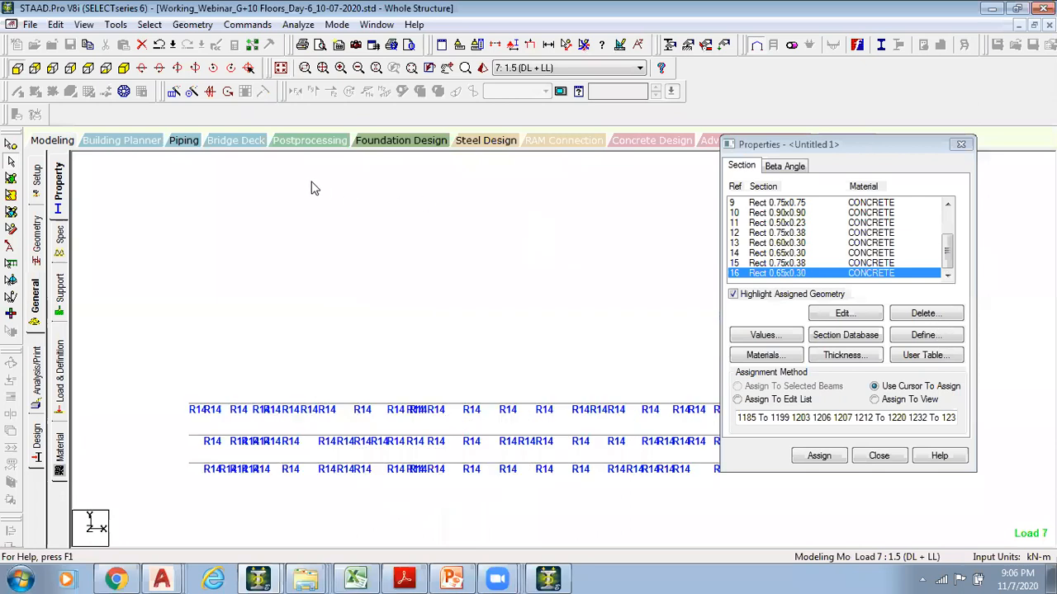
scroll(590, 239, down, 1)
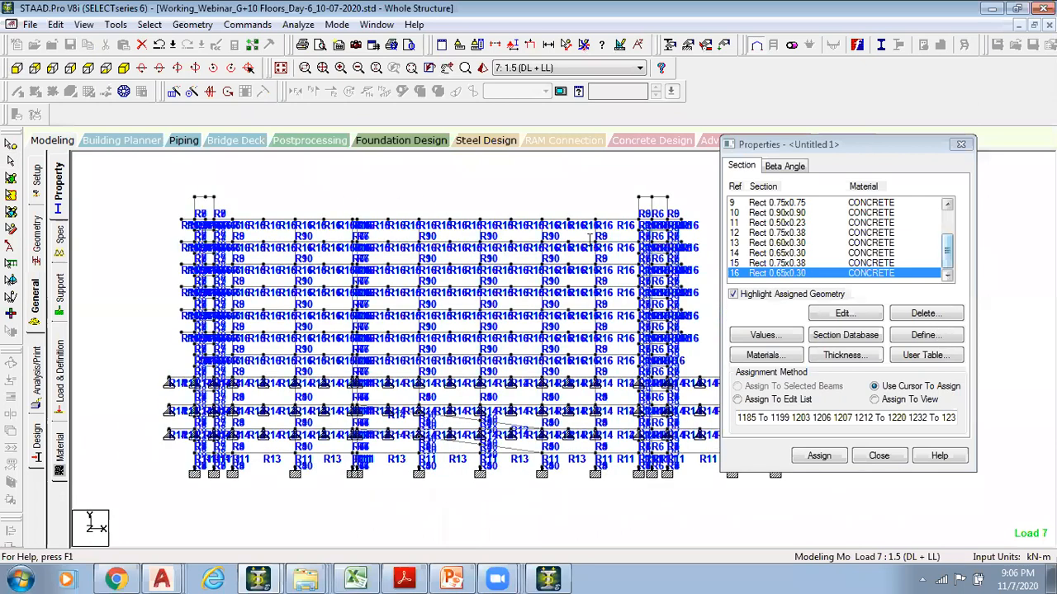
double_click(602, 241)
text(0.45)
click(609, 263)
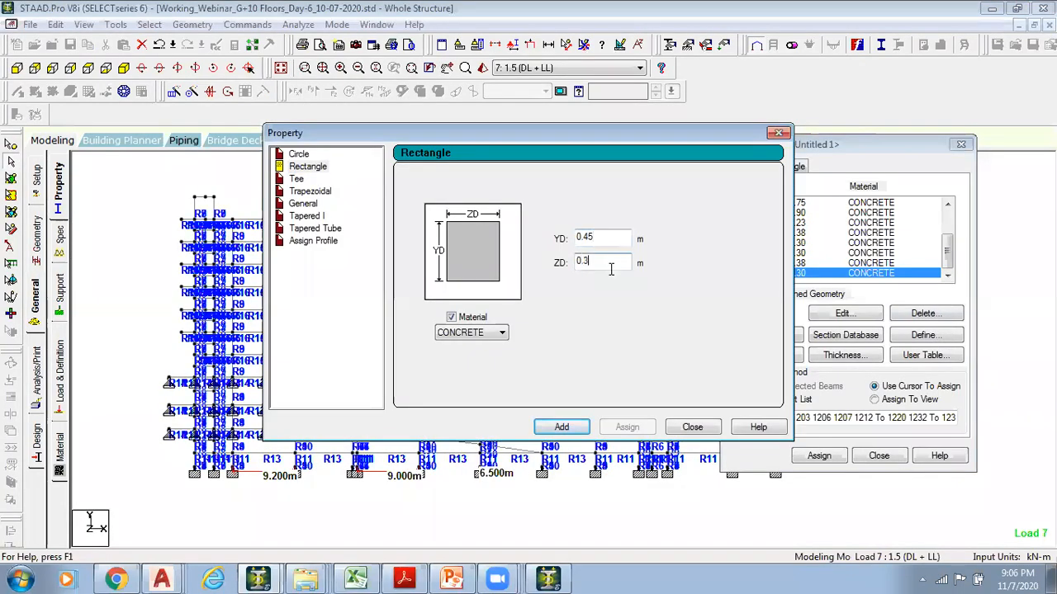
click(561, 426)
click(692, 427)
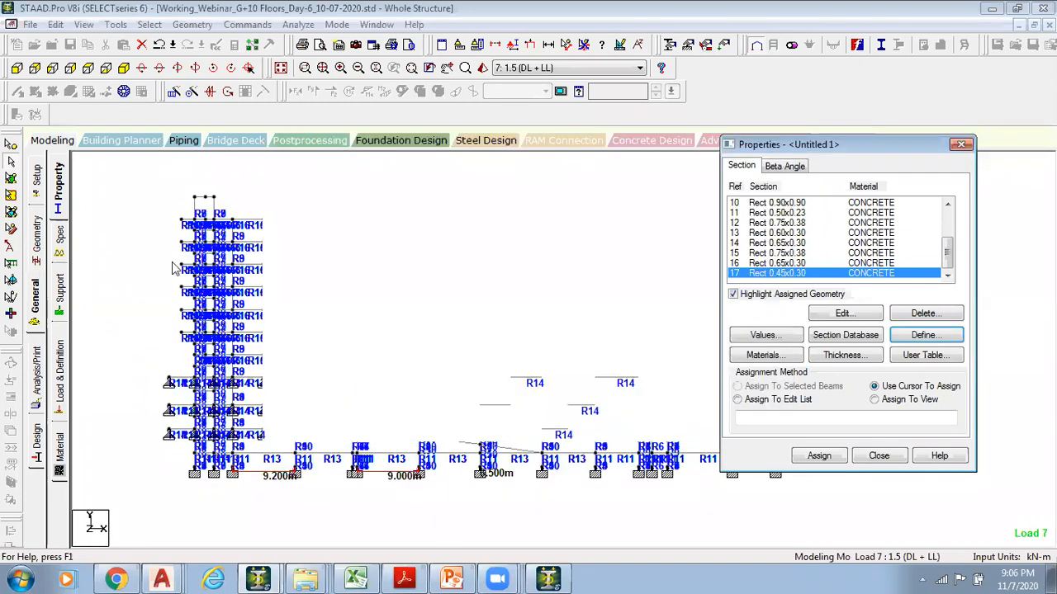
Select all beams with missing property and assign them Rect 0.45x0.30, finishing the section assignment
click(149, 24)
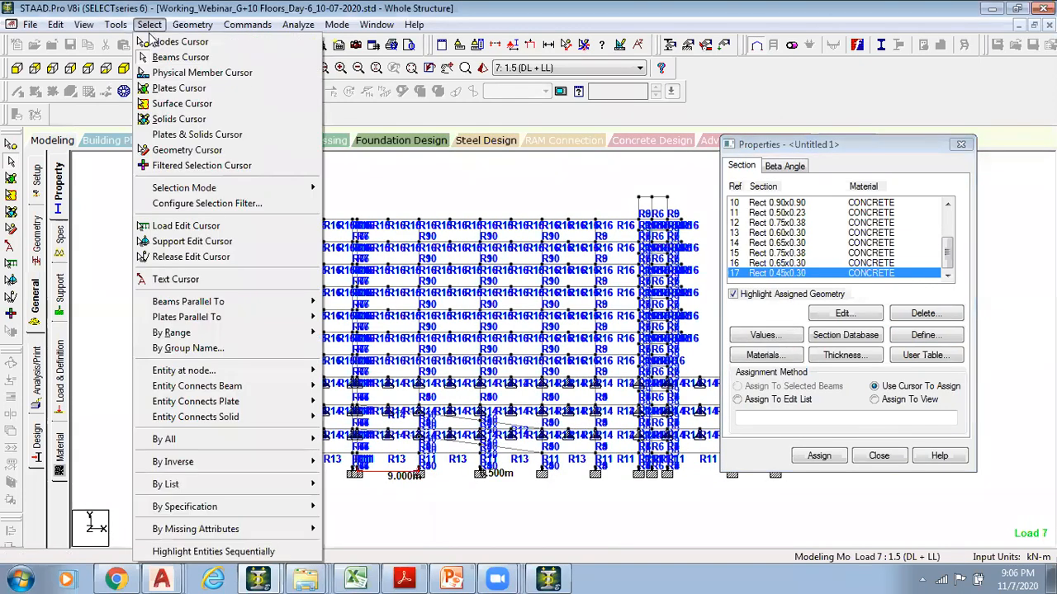
mouse_move(248, 529)
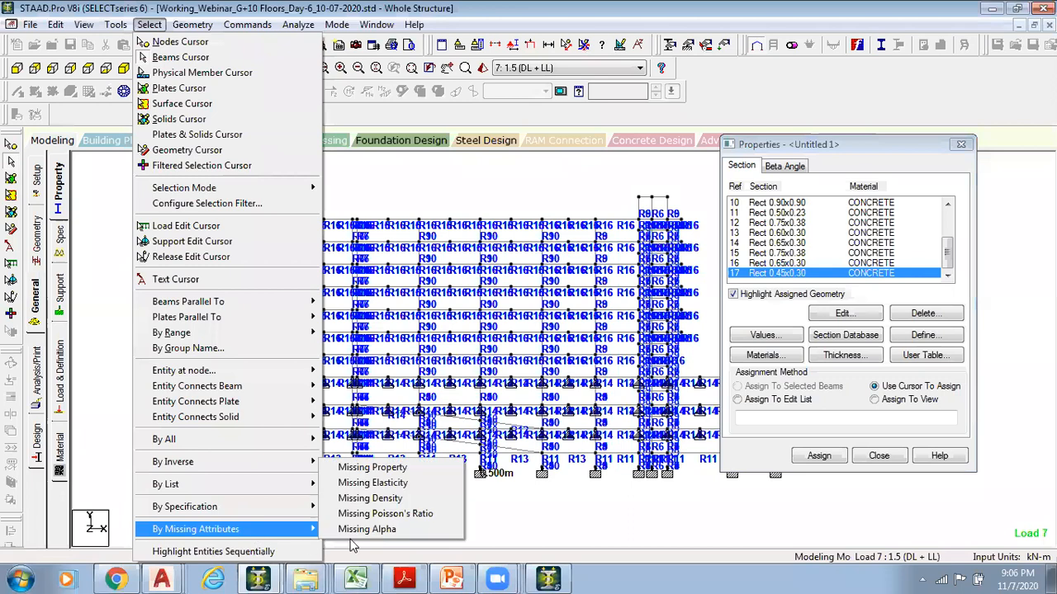
click(404, 475)
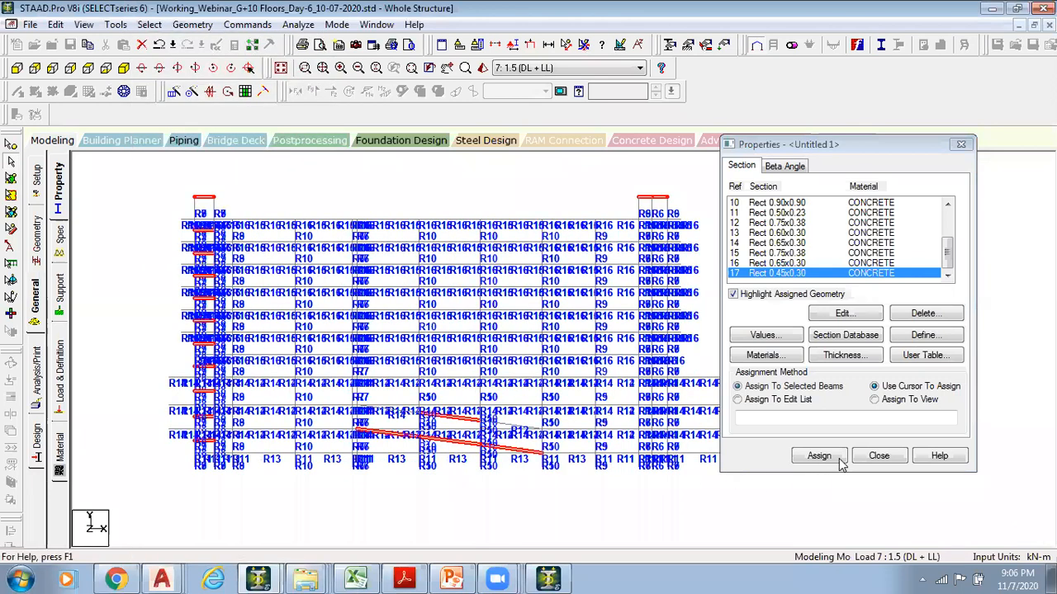
click(832, 459)
click(916, 345)
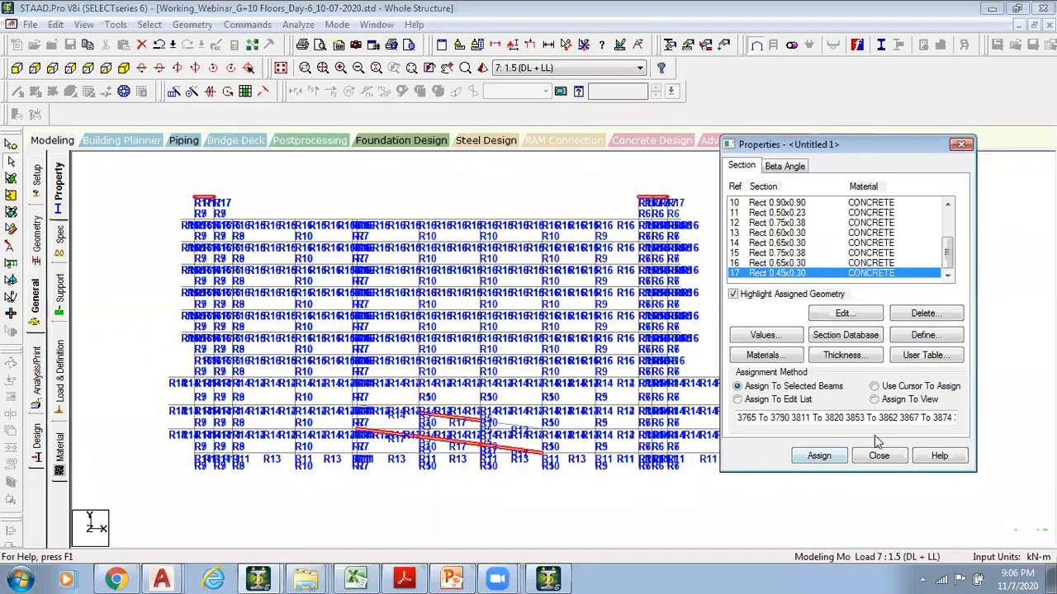
click(878, 455)
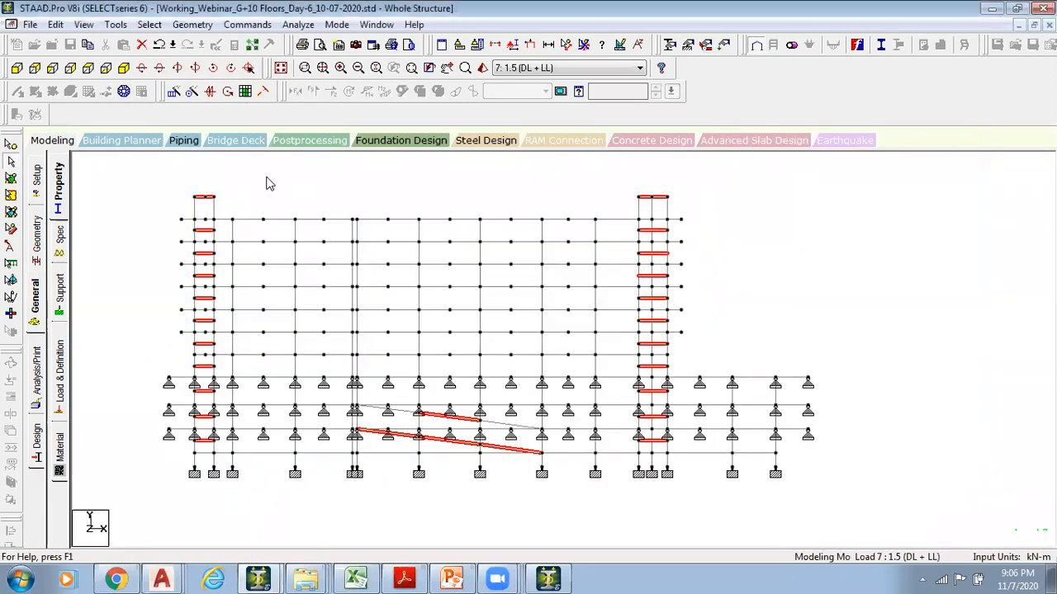
Show the structure in isometric view, close the previous analysis window, and run the analysis and design again
click(124, 68)
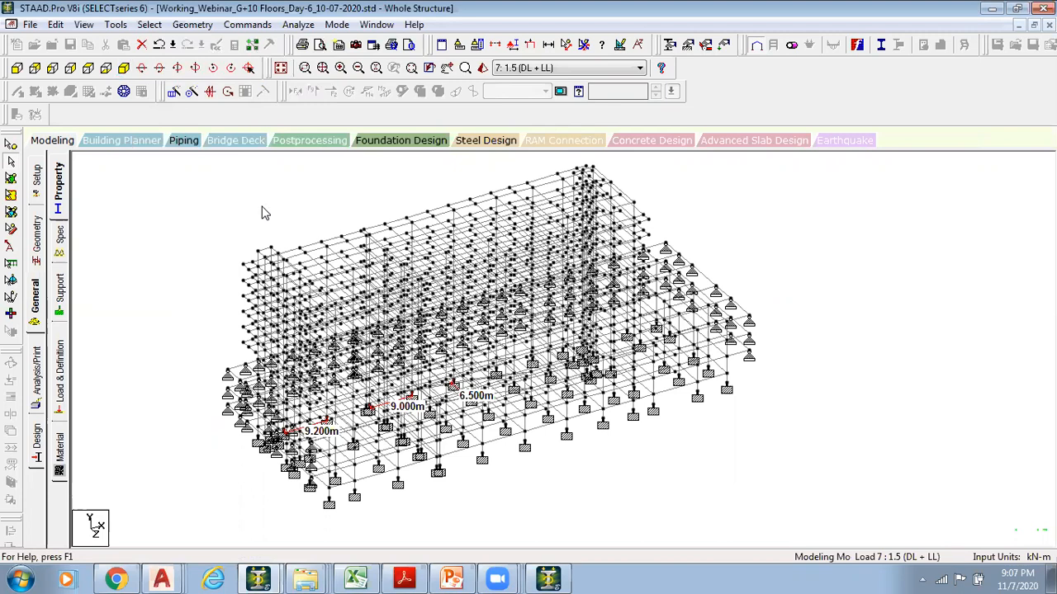
click(293, 24)
click(234, 169)
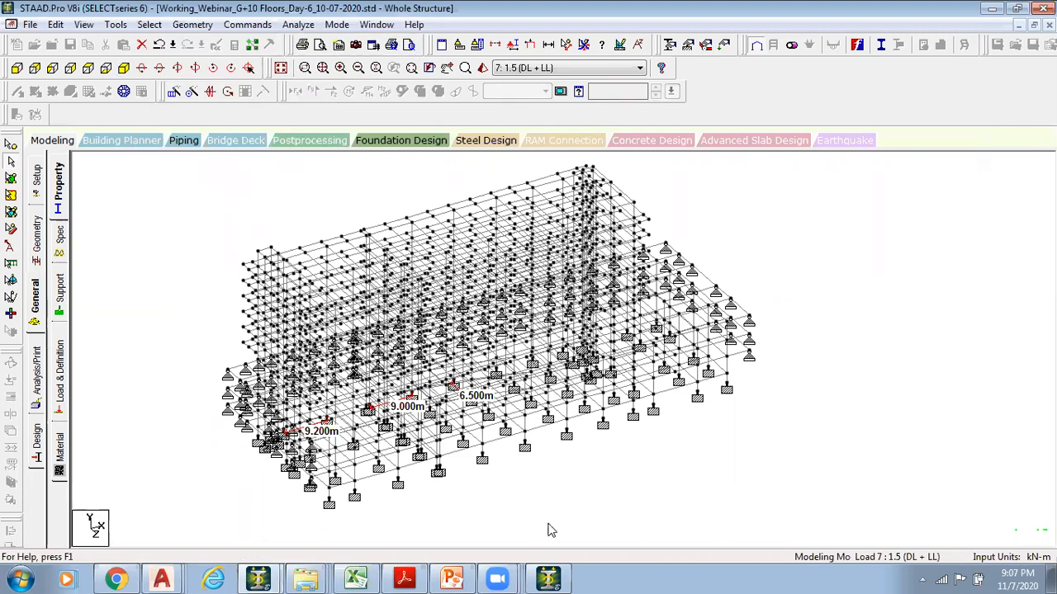
click(557, 577)
click(557, 577)
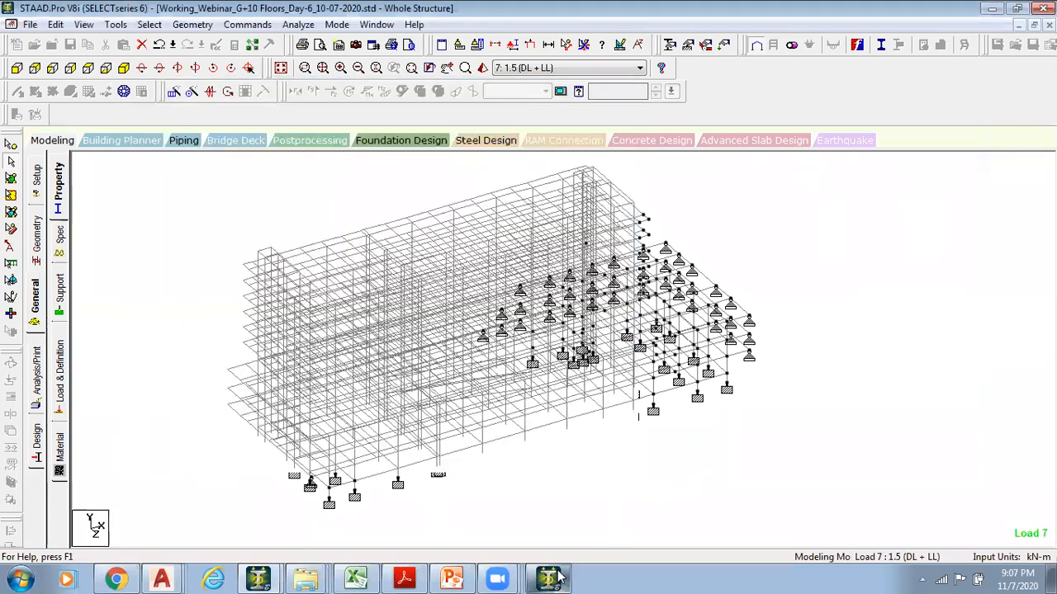
click(558, 577)
click(609, 454)
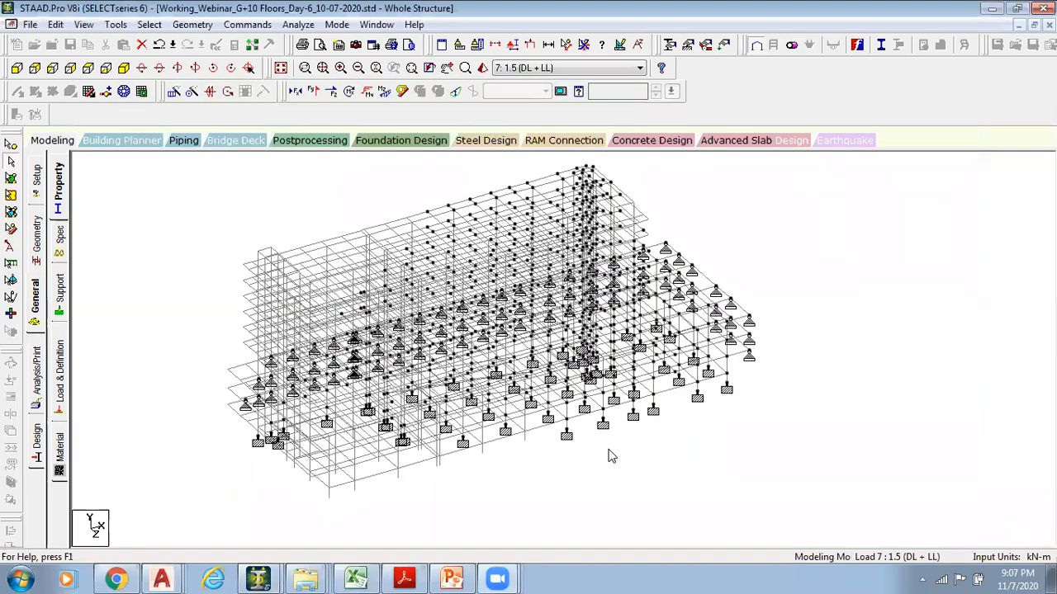
click(298, 26)
click(312, 42)
click(435, 327)
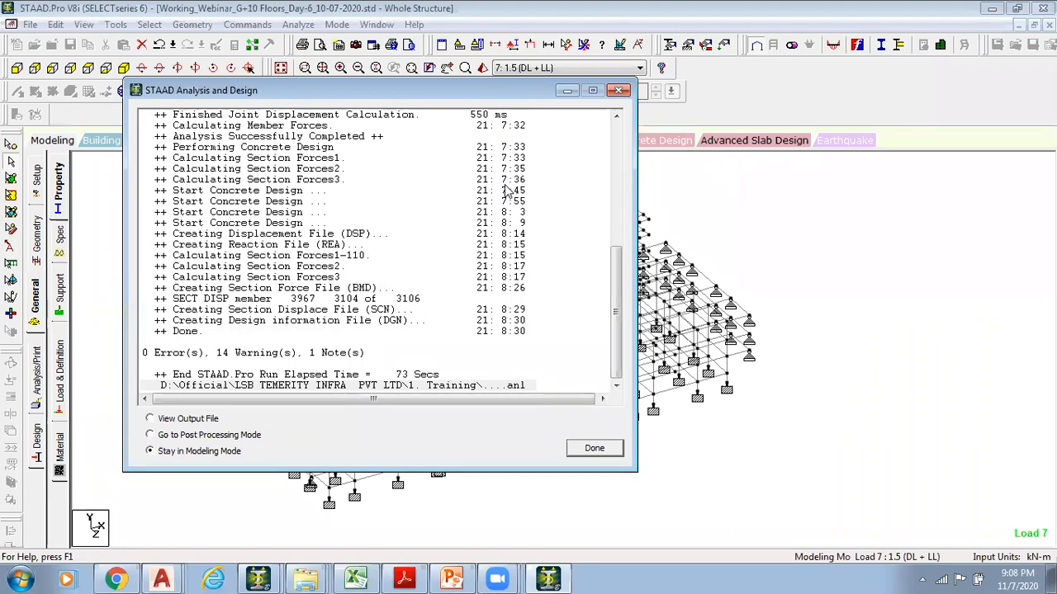
Open the analysis output file and list its warnings in a widened pane
click(150, 418)
click(589, 448)
click(651, 42)
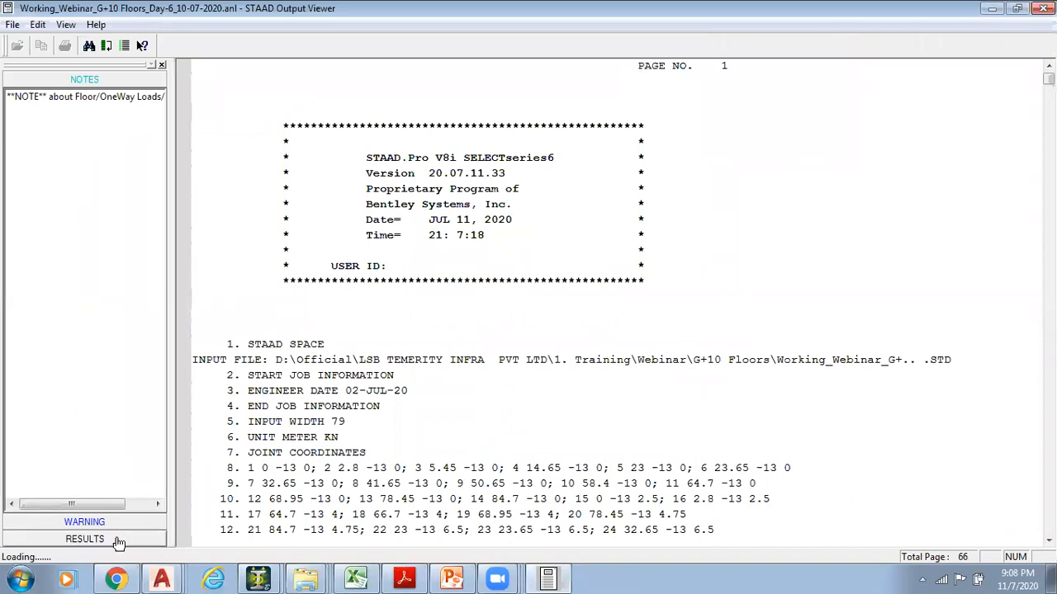
click(84, 522)
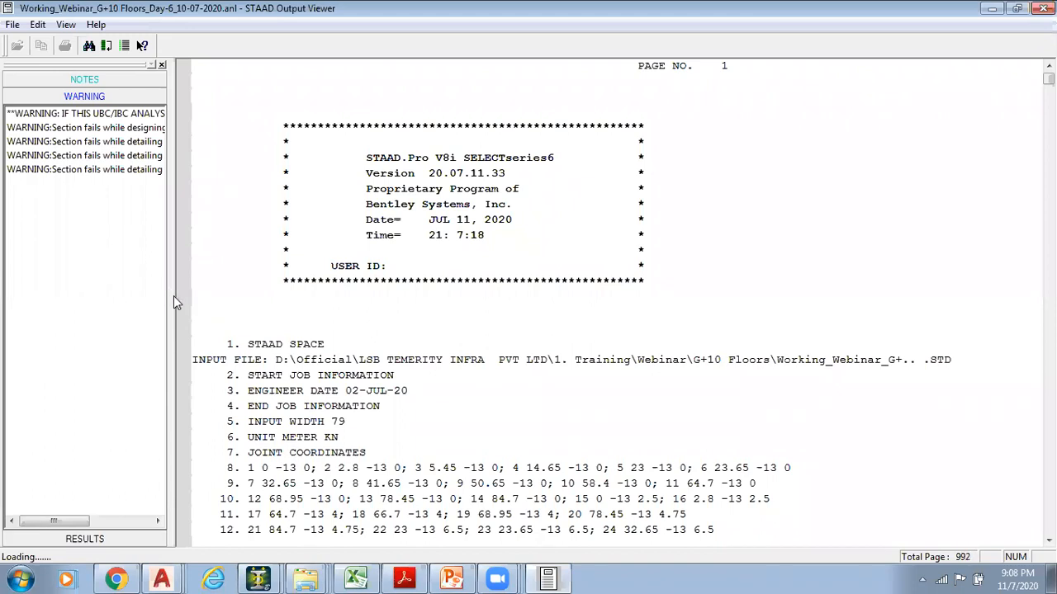
drag(174, 302, 309, 307)
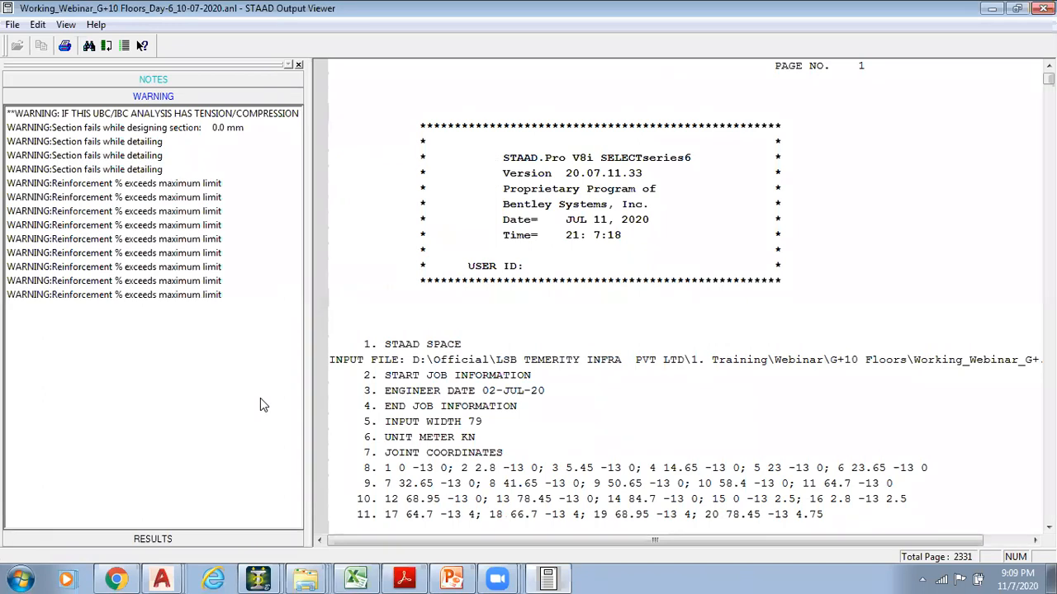
Examine the first two reinforcement-limit warnings and the column design results they belong to
click(186, 185)
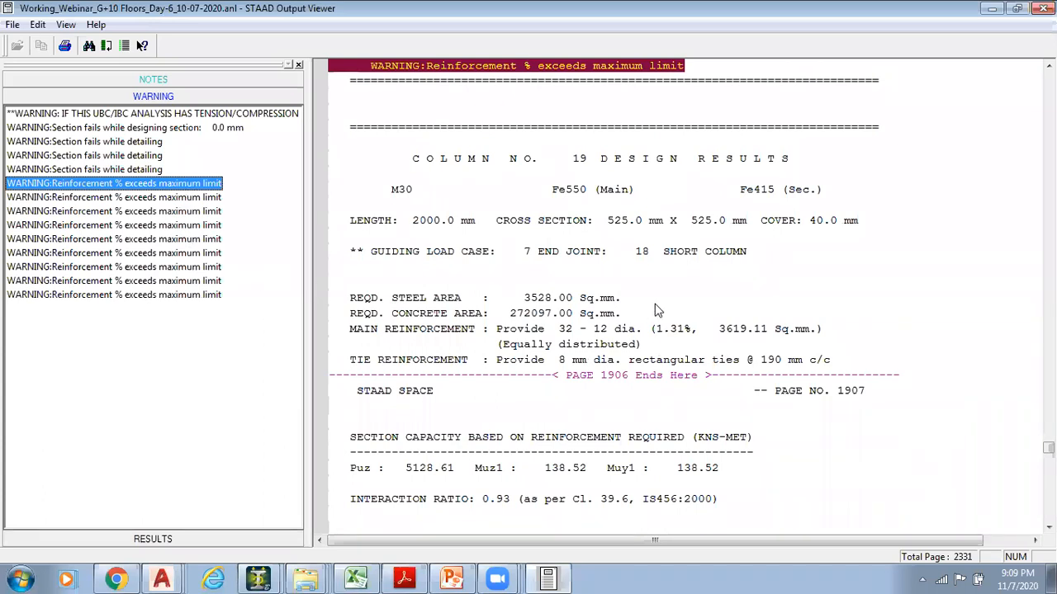
click(147, 199)
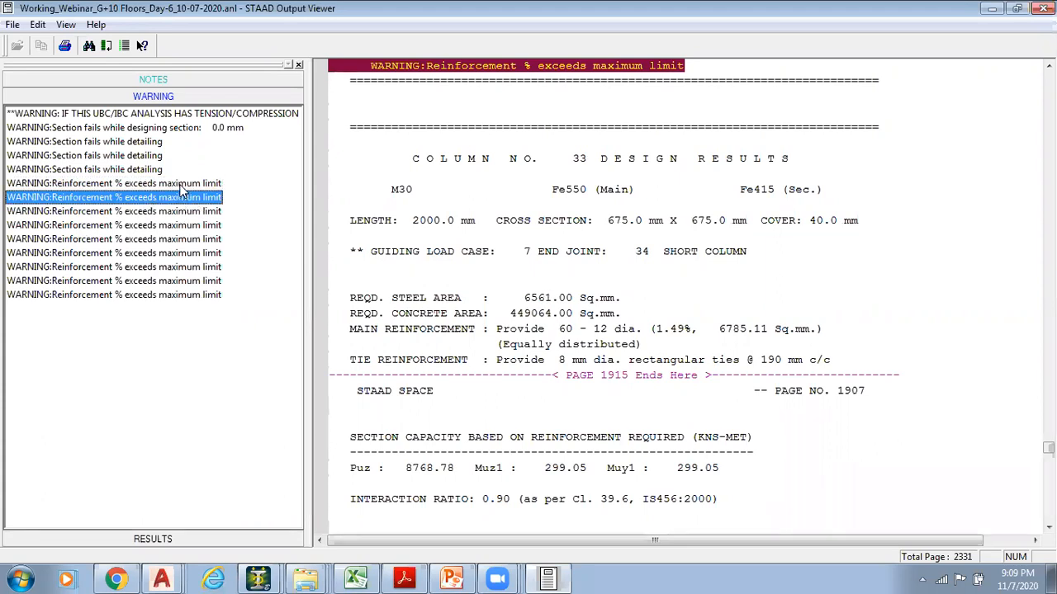
click(181, 185)
click(653, 299)
scroll(577, 409, up, 4)
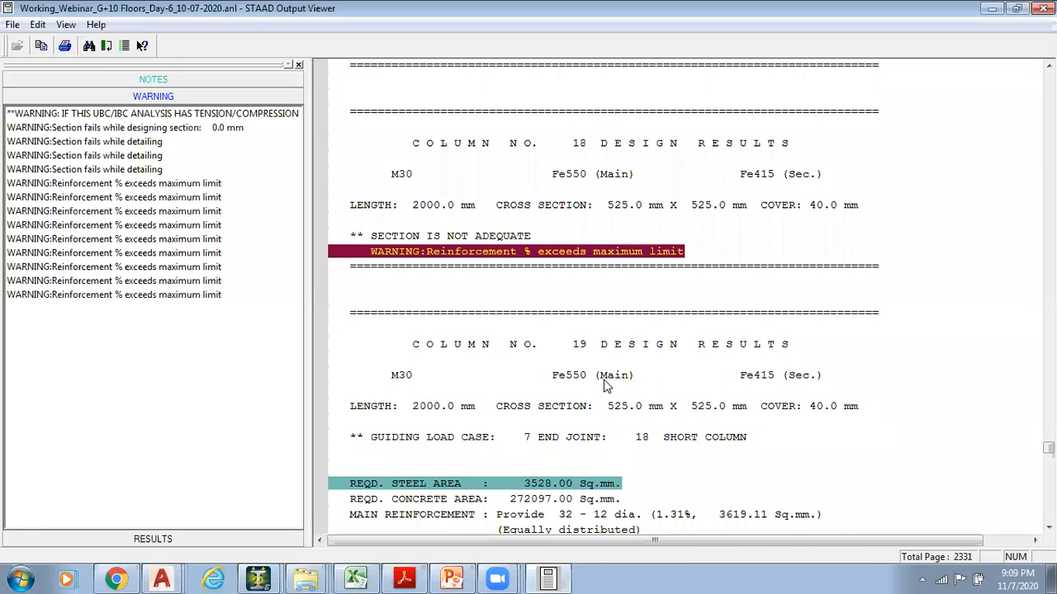
click(186, 197)
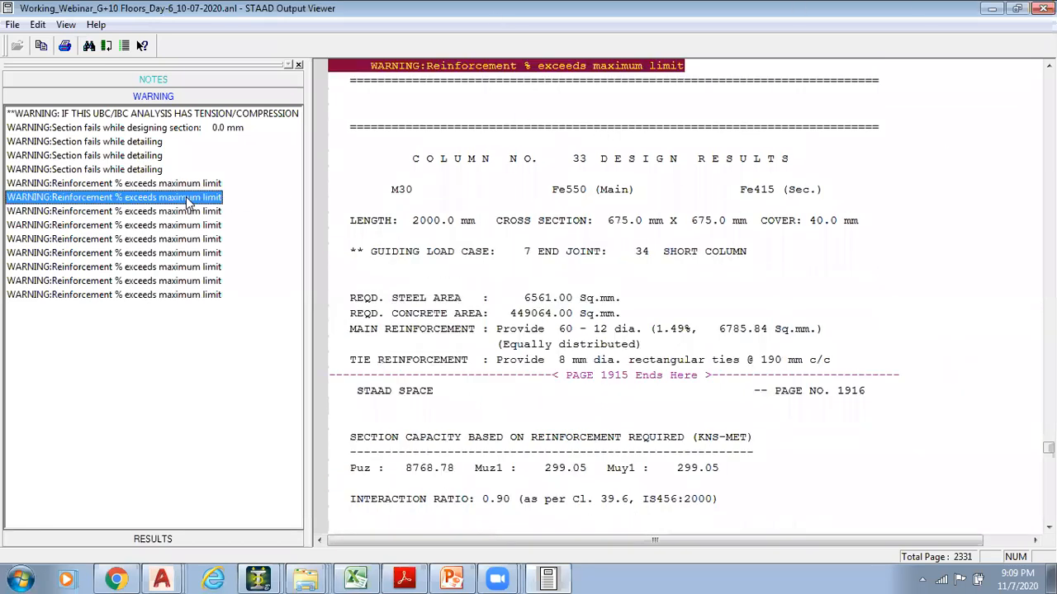
scroll(628, 301, up, 3)
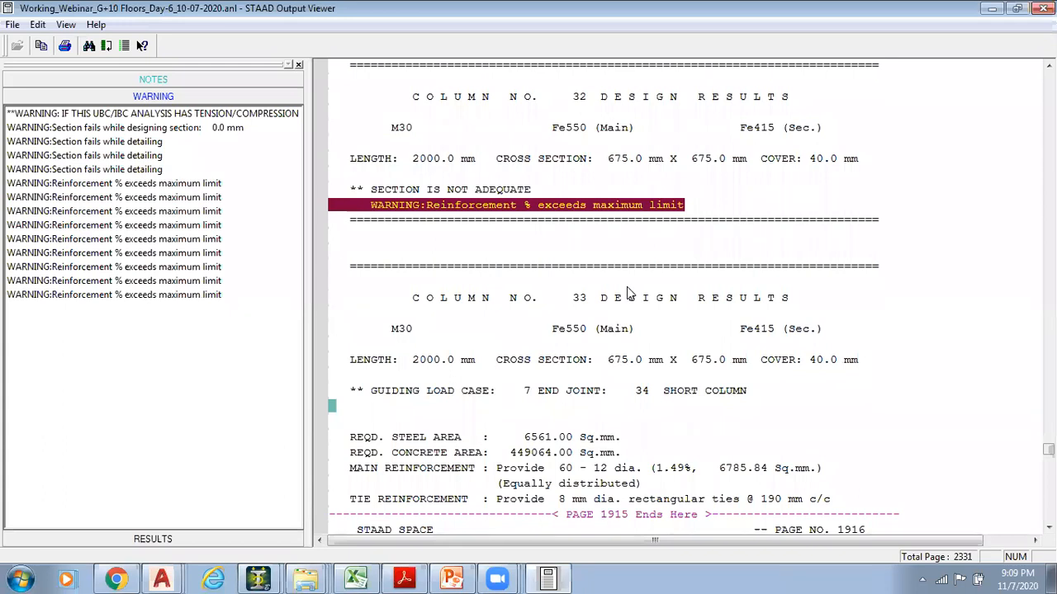
Snap the output viewer to one half of the screen and show the desktop
drag(658, 4, 2, 157)
key(super+d)
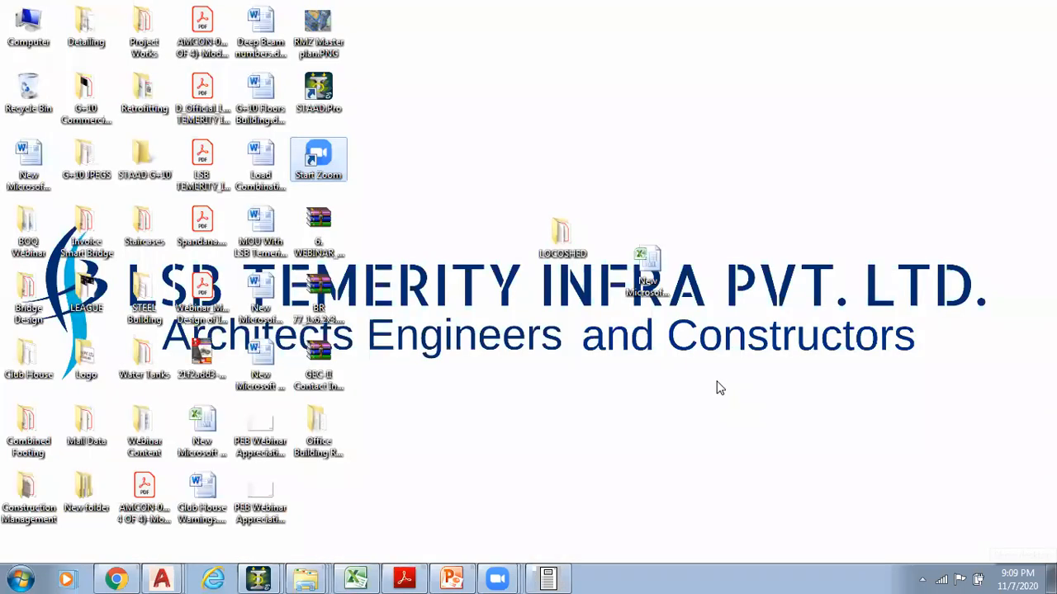
right_click(719, 385)
click(715, 413)
right_click(710, 409)
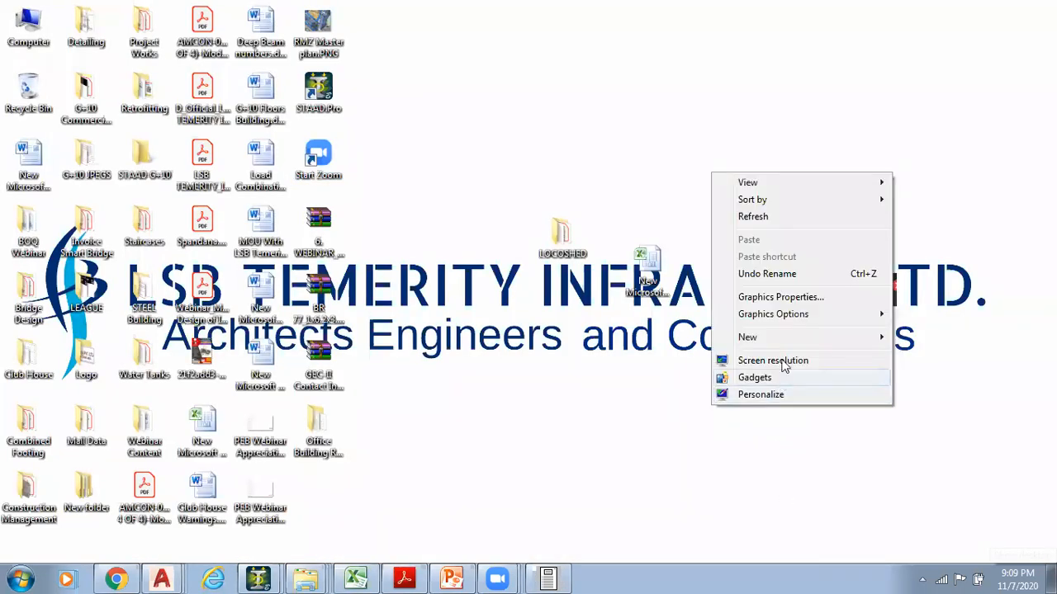
mouse_move(782, 343)
click(555, 377)
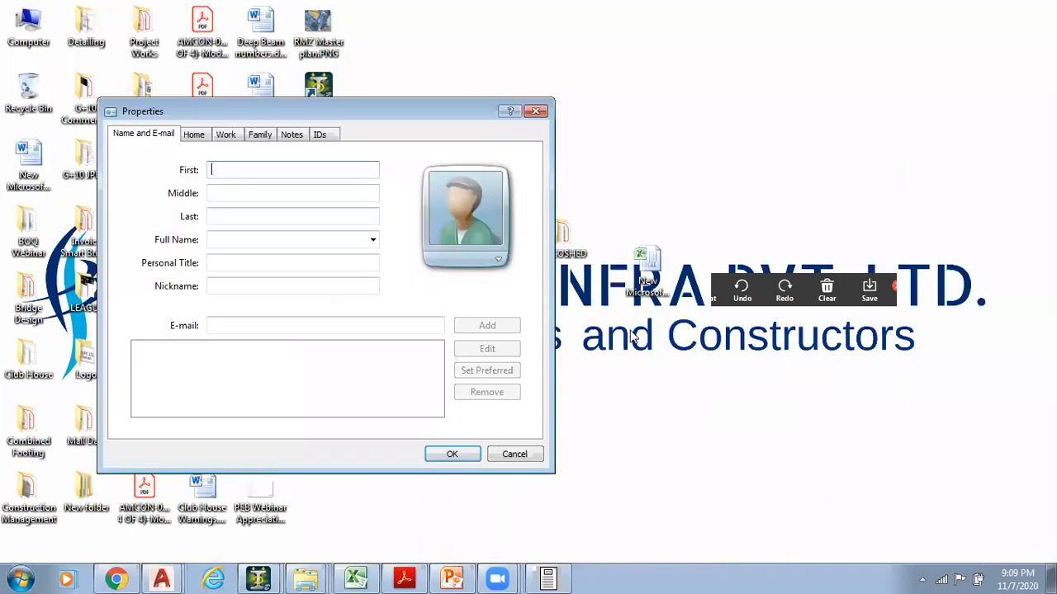
click(536, 111)
Create a new Microsoft Word document on the desktop and open it
right_click(754, 418)
mouse_move(793, 348)
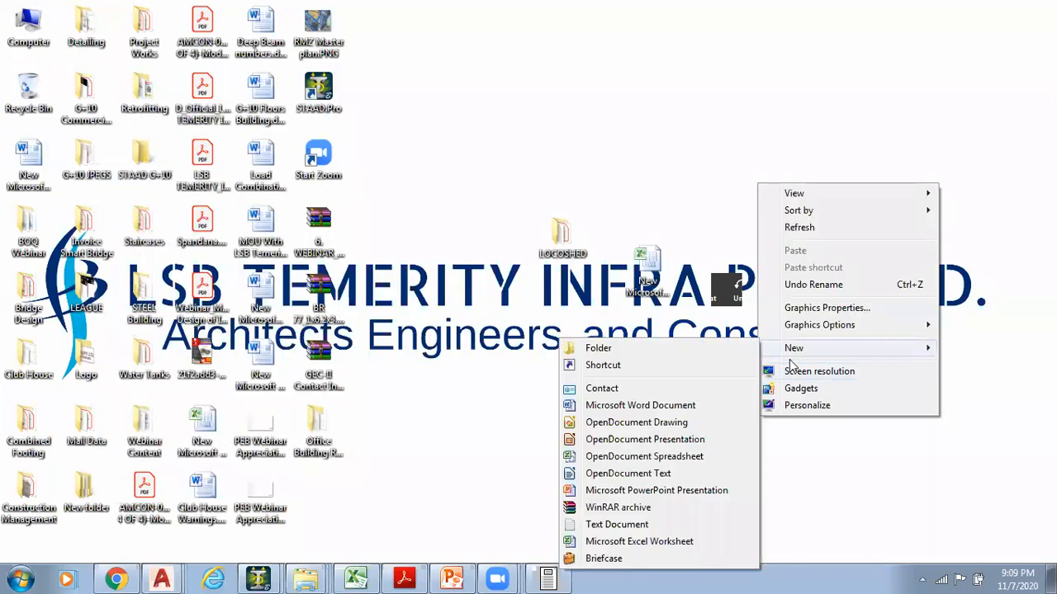
click(632, 407)
click(764, 426)
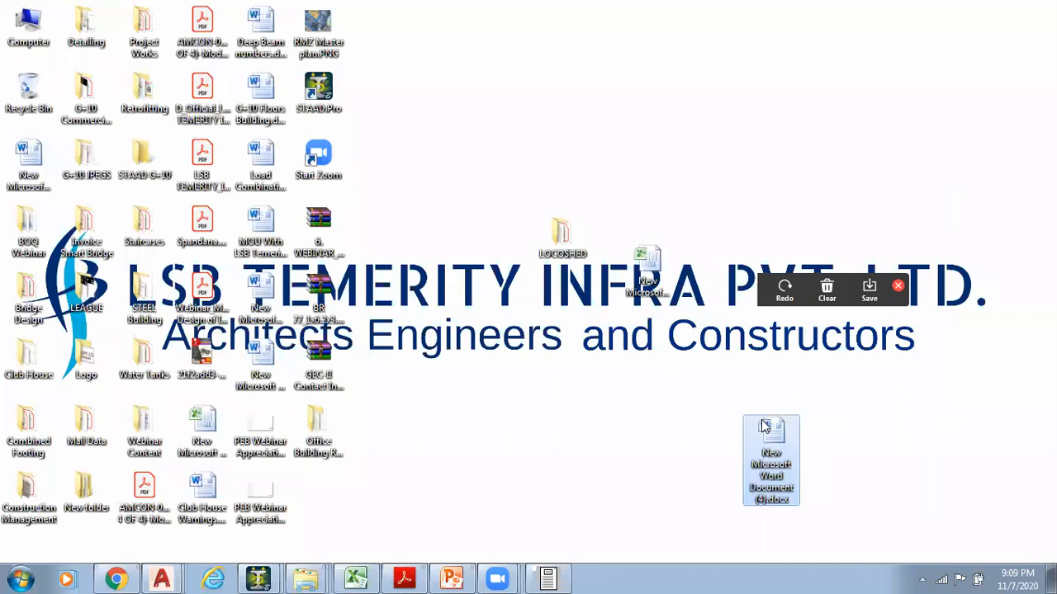
double_click(765, 433)
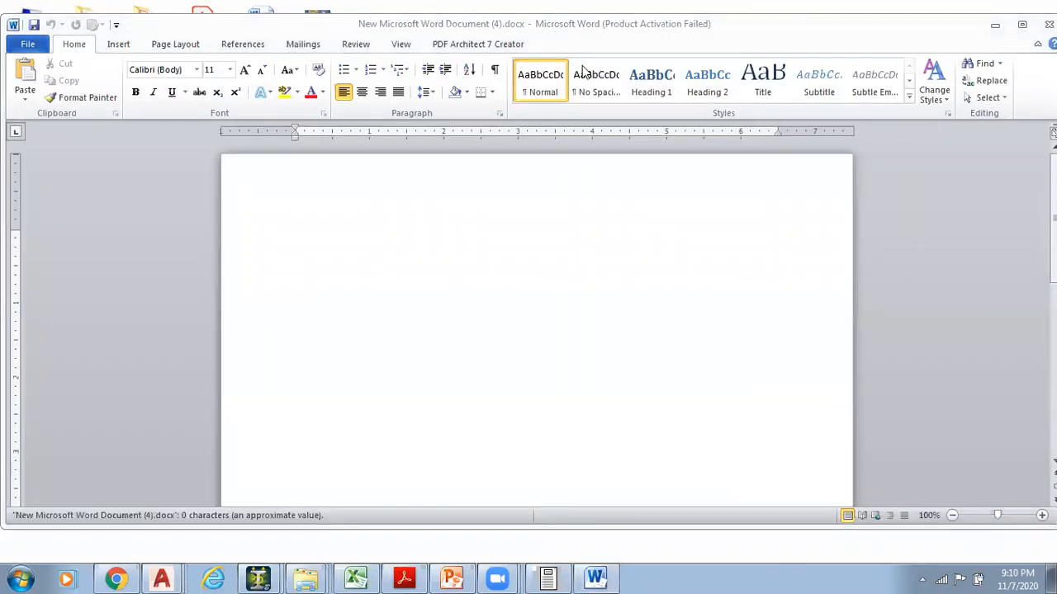
Arrange the blank Word document side by side with the analysis output and dismiss the Office activation notice
key(super+Right)
click(549, 578)
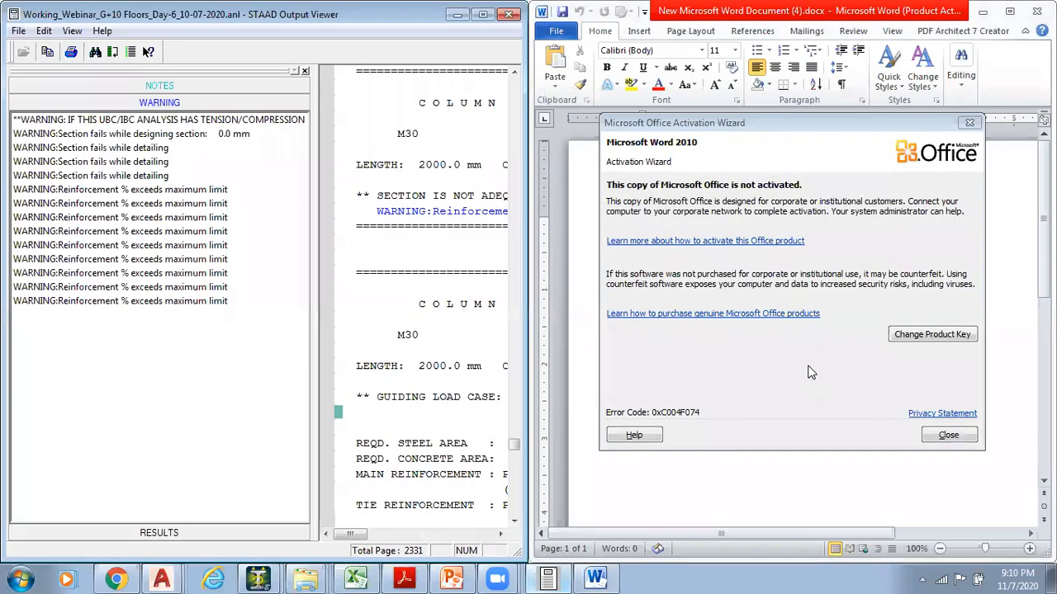
click(949, 435)
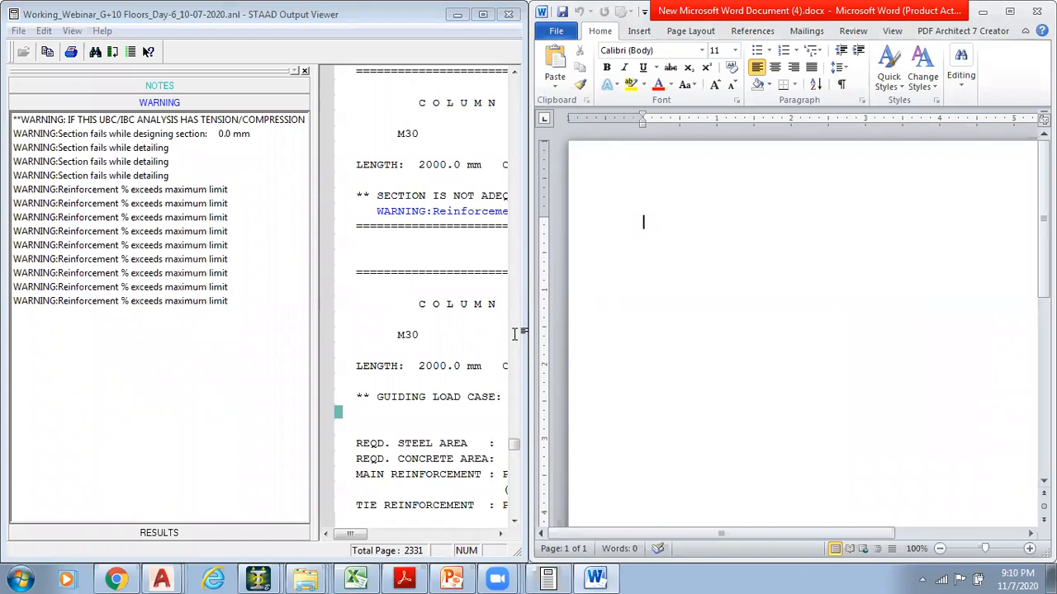
Narrow the warnings pane and bring the column heading above the first reinforcement-limit warning into view
click(165, 177)
click(164, 190)
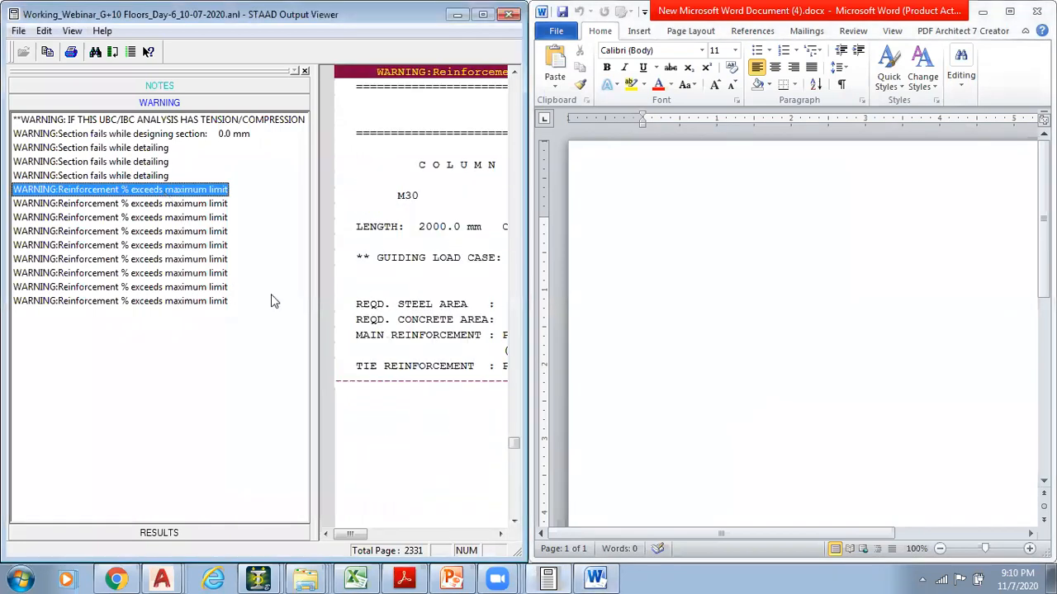
drag(315, 395, 247, 396)
click(417, 320)
drag(308, 532, 339, 535)
scroll(372, 402, up, 5)
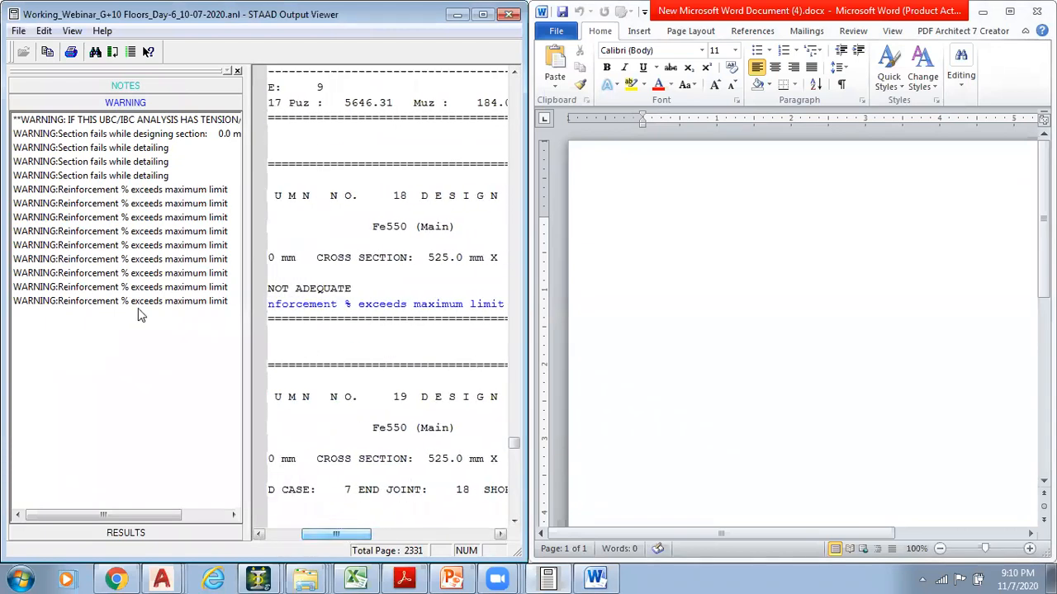
Open the first two reinforcement-limit warnings in the output and note their column numbers, 18 and 32, in the Word document
click(153, 191)
click(403, 282)
scroll(403, 282, up, 3)
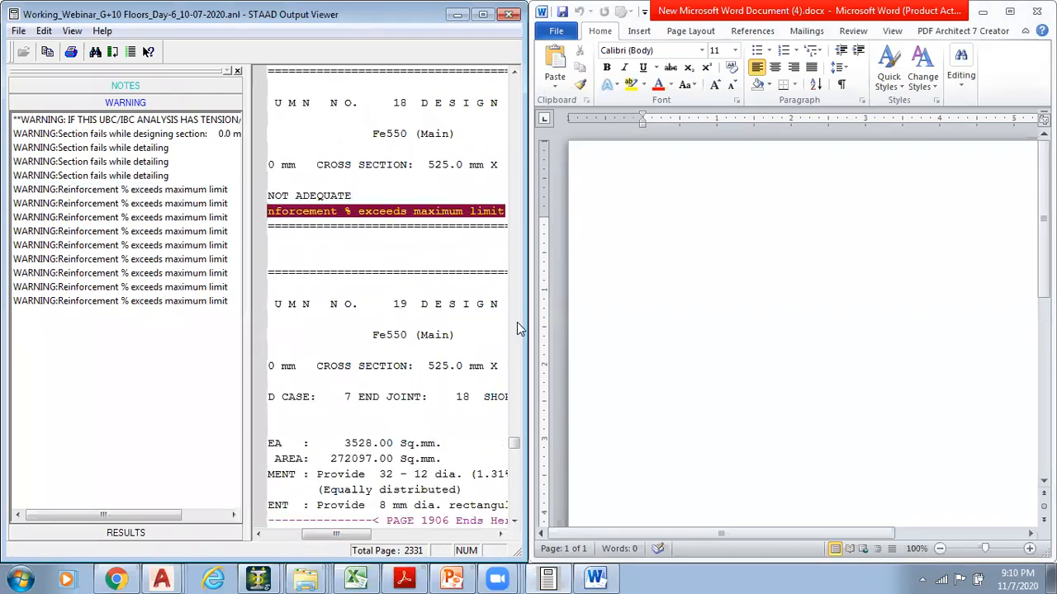
click(693, 232)
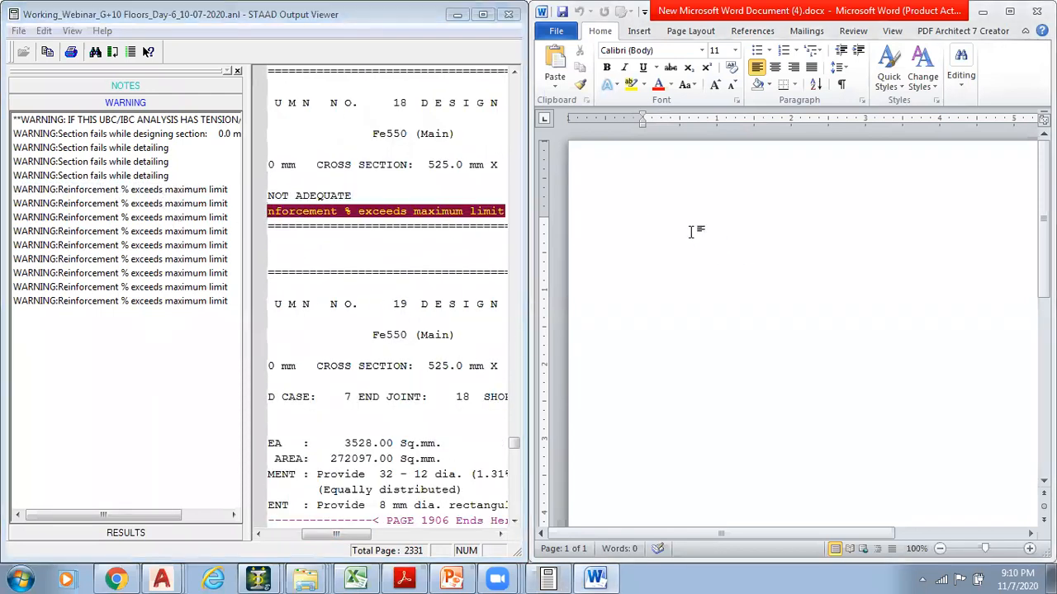
text(18)
click(186, 207)
click(396, 262)
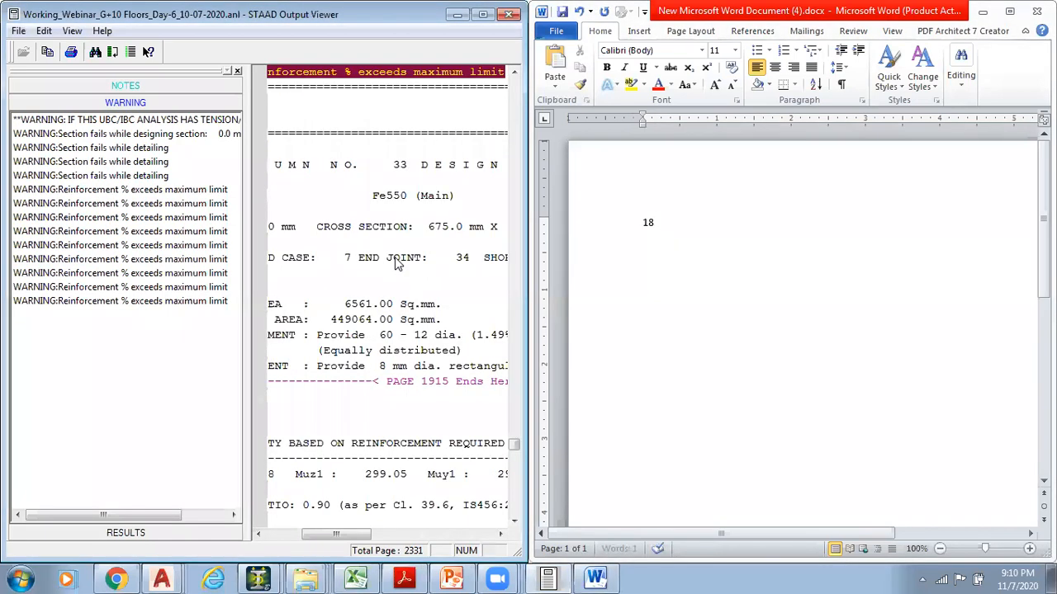
click(674, 221)
text(32)
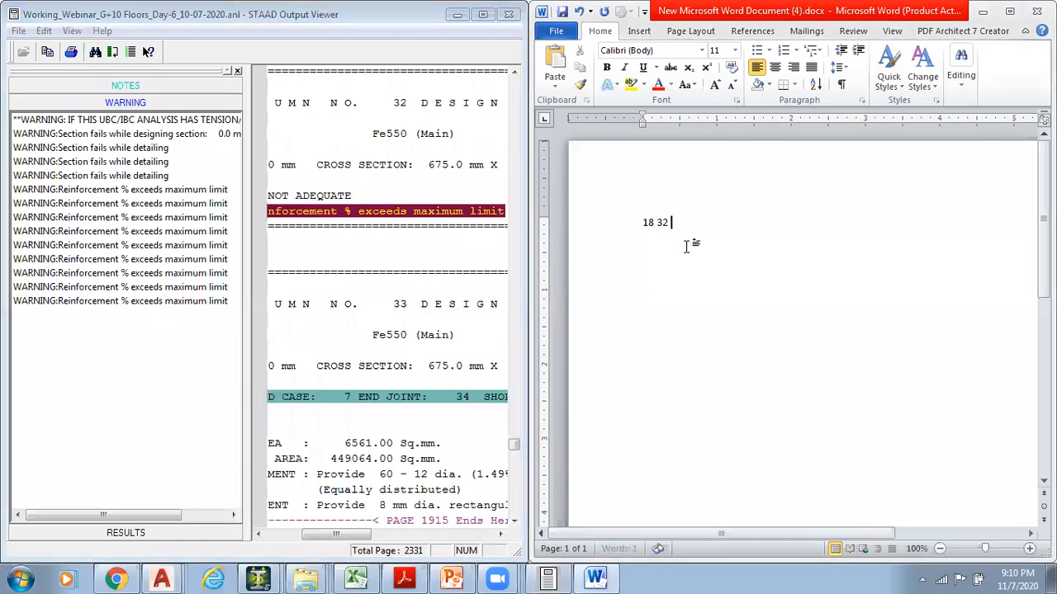
Check the third and fourth reinforcement-limit warnings and add column numbers 34 and 36 to the Word list
click(167, 221)
click(380, 310)
scroll(378, 327, up, 4)
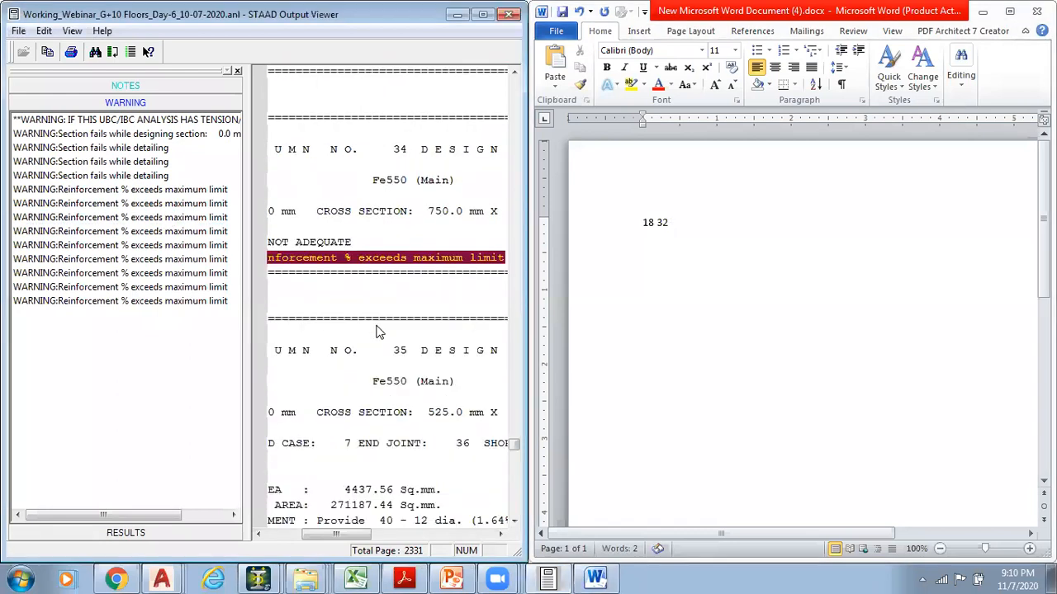
click(698, 234)
text(34)
click(151, 231)
click(380, 299)
scroll(380, 299, up, 2)
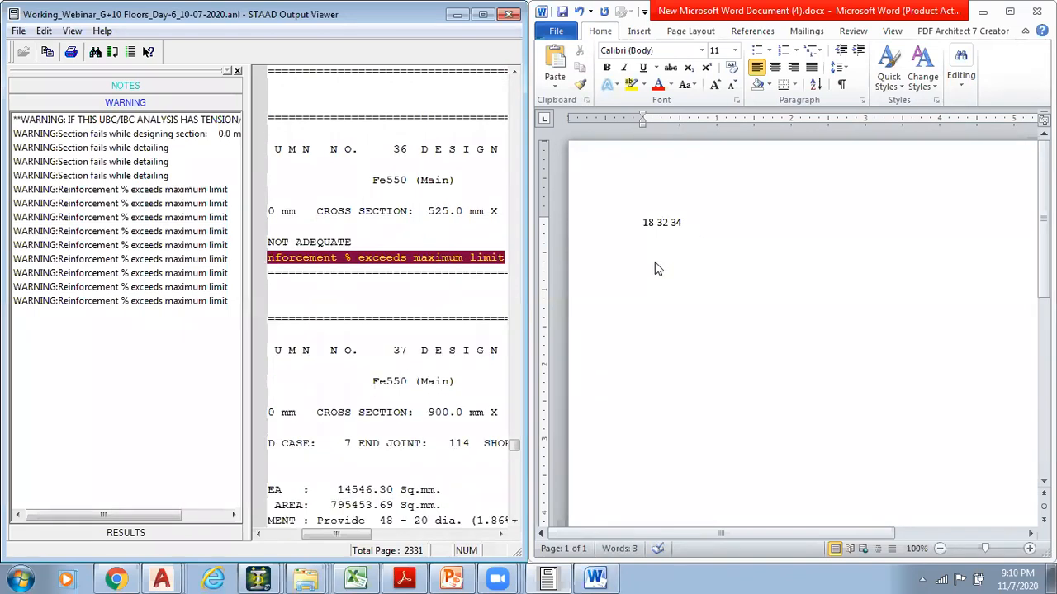
click(696, 224)
text(36)
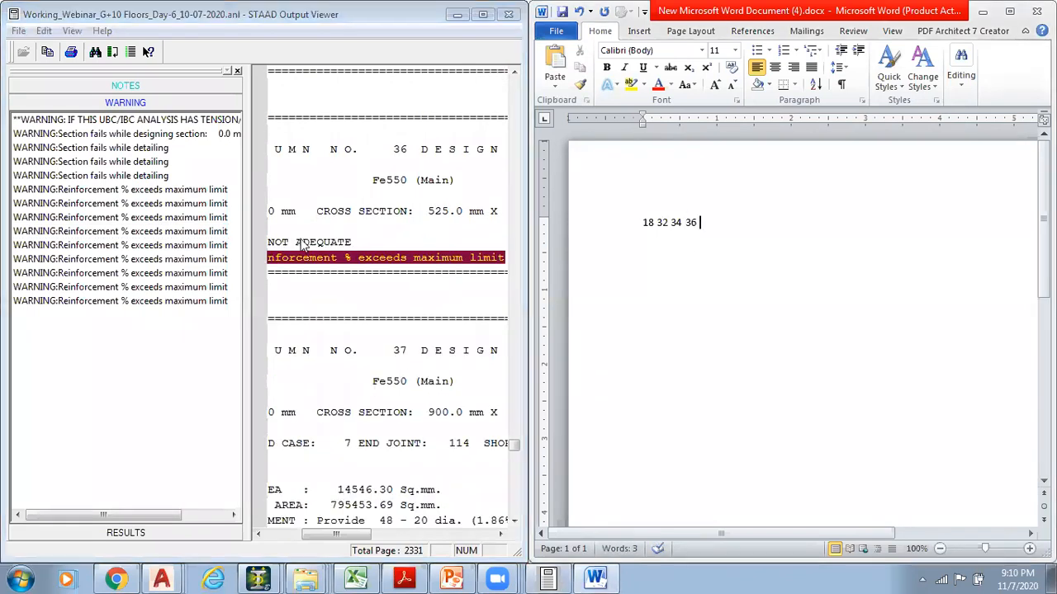
Check the fifth and sixth reinforcement-limit warnings and add column numbers 43 and 211 to the Word list
click(166, 235)
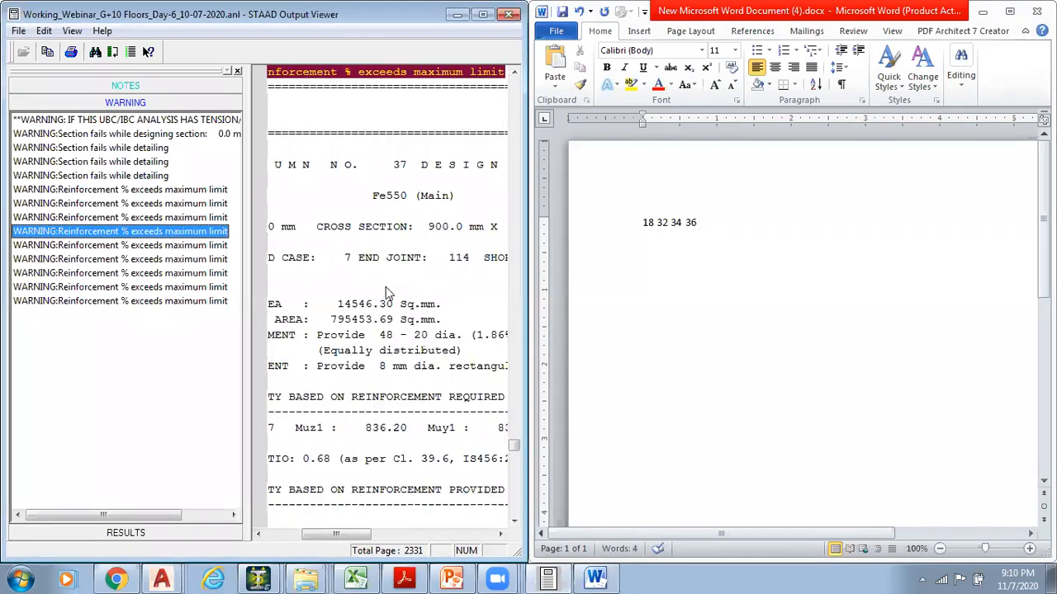
click(180, 250)
scroll(404, 335, up, 4)
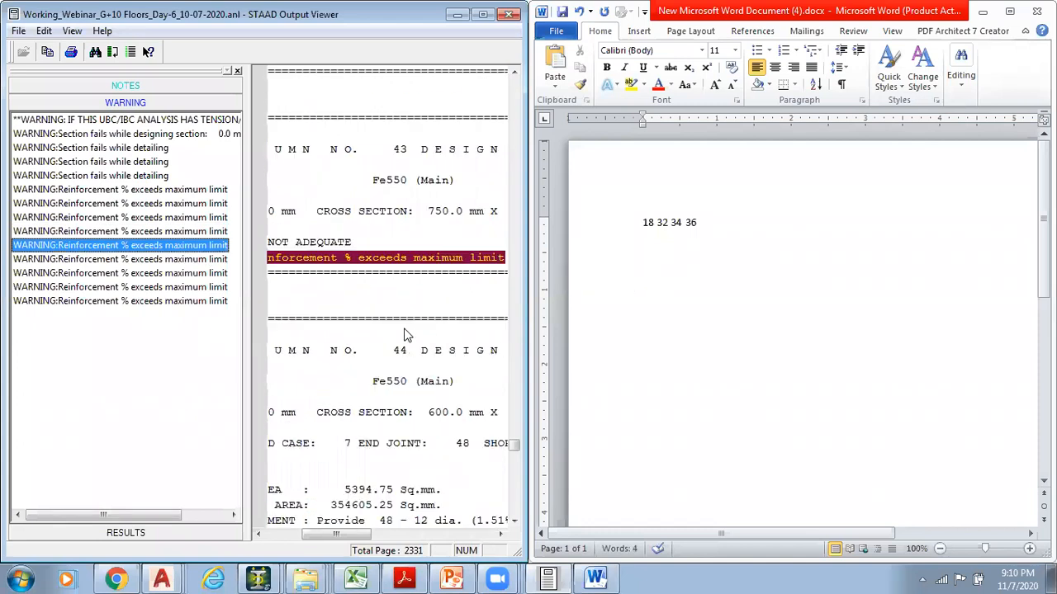
click(717, 238)
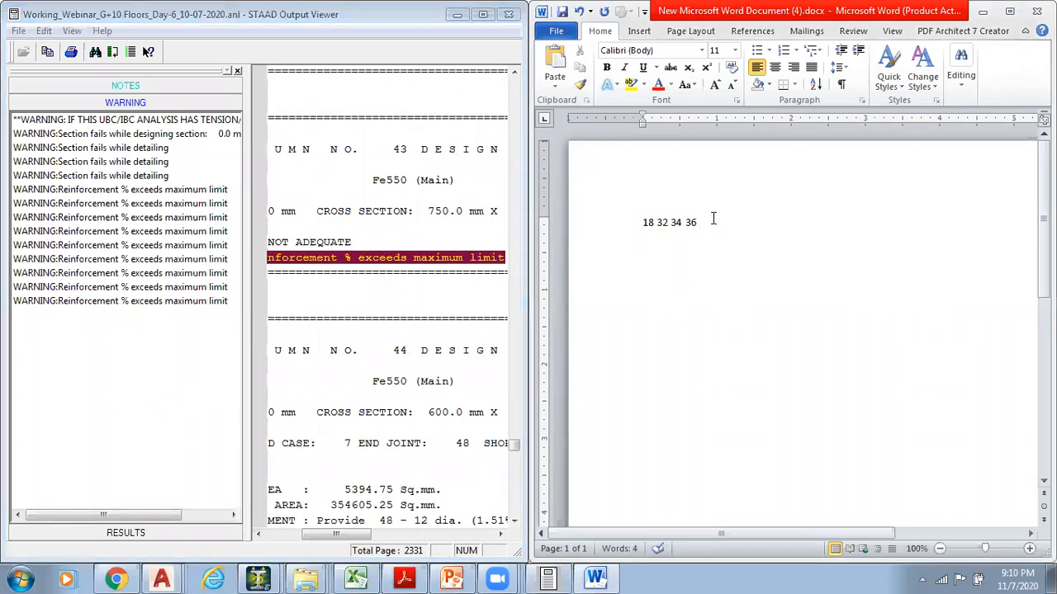
click(208, 268)
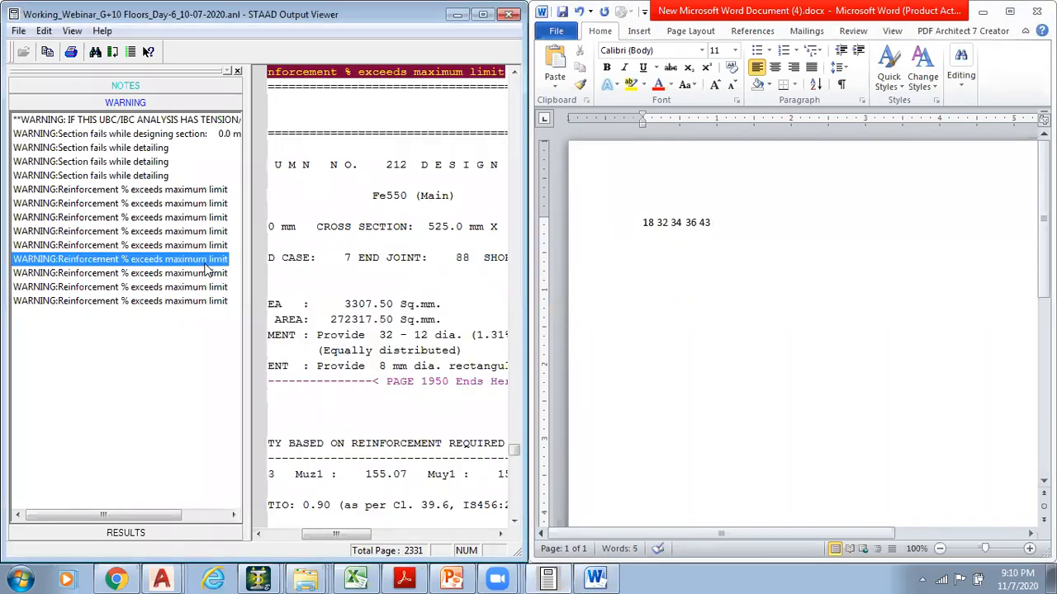
scroll(376, 293, up, 4)
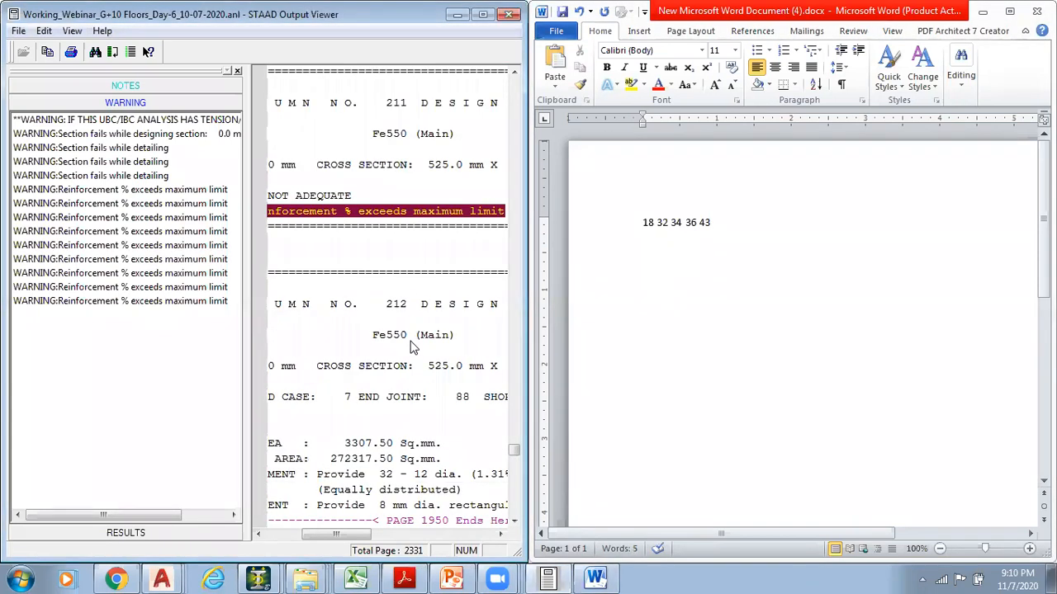
click(726, 219)
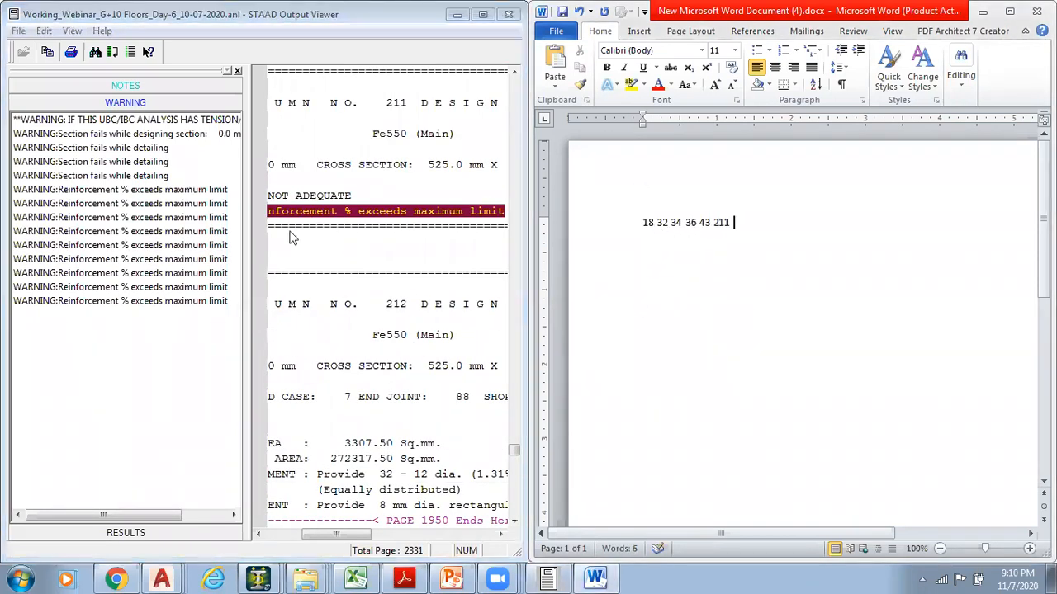
Look up the column behind the seventh reinforcement-limit warning and add 217 to the Word list
click(197, 265)
click(374, 266)
scroll(393, 342, up, 4)
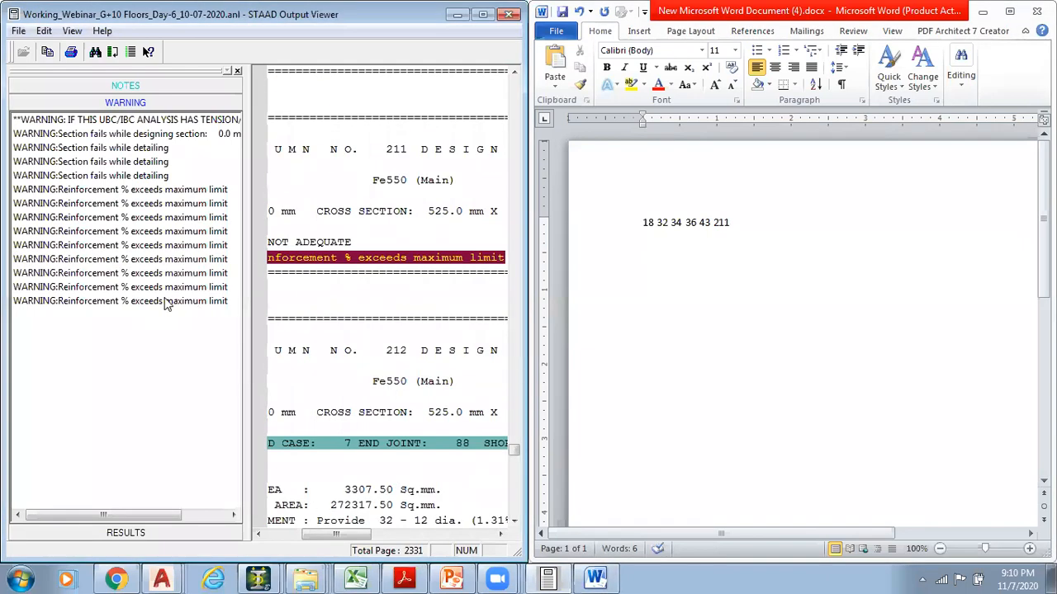
click(186, 286)
click(374, 304)
scroll(378, 326, up, 3)
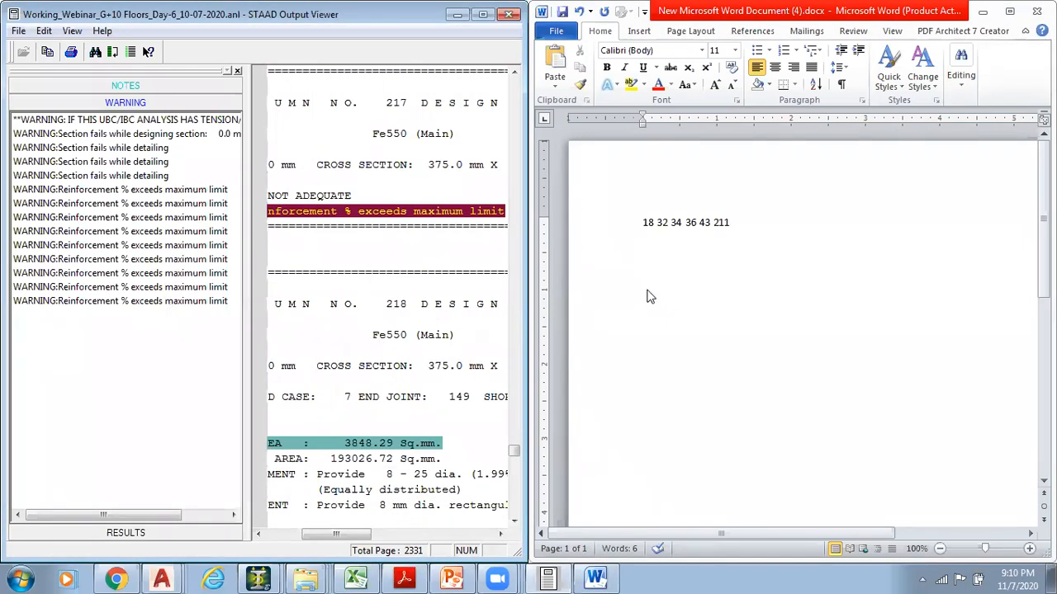
click(757, 226)
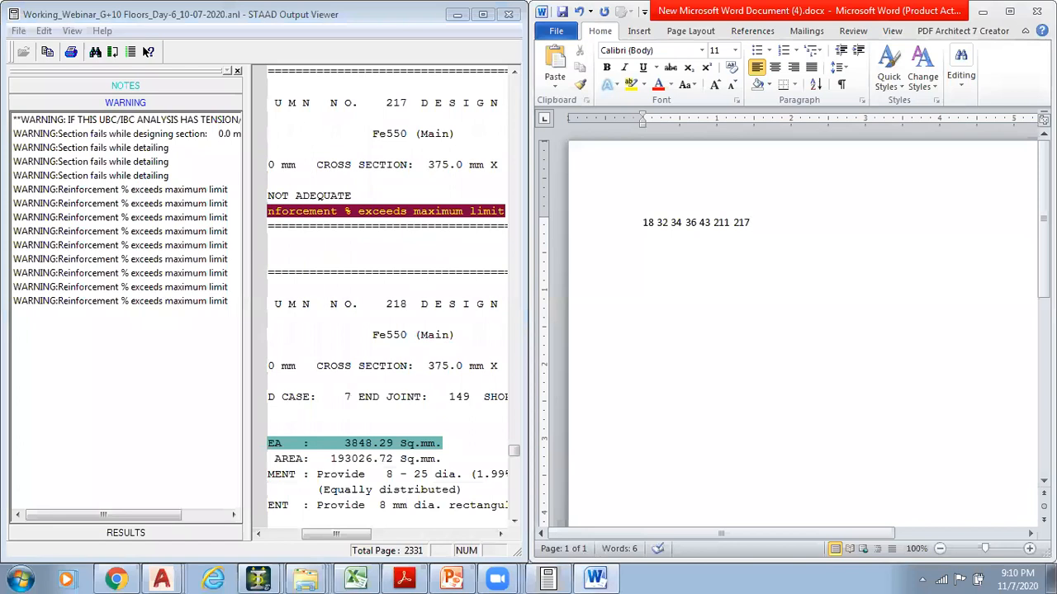
Look up the column behind the eighth reinforcement-limit warning and add 230 to the Word list
click(190, 273)
click(362, 264)
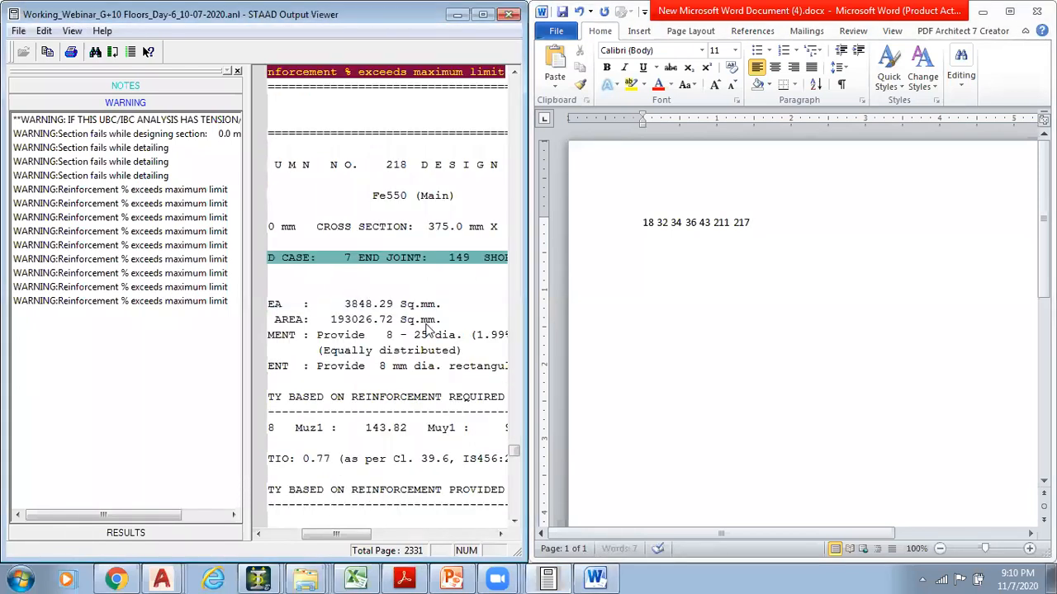
scroll(428, 328, up, 3)
click(829, 248)
click(175, 288)
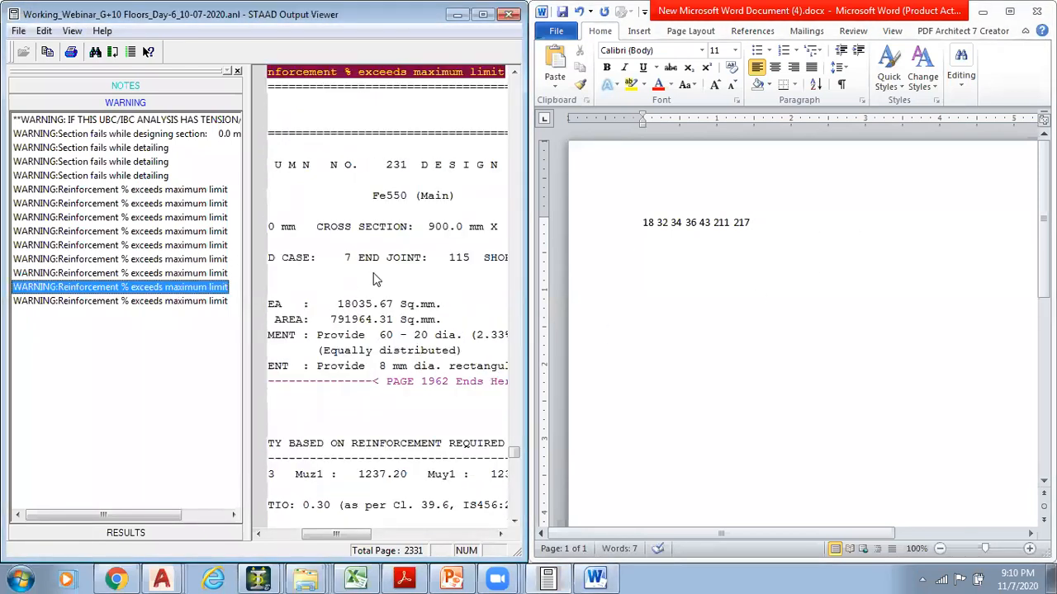
scroll(437, 350, up, 4)
click(767, 231)
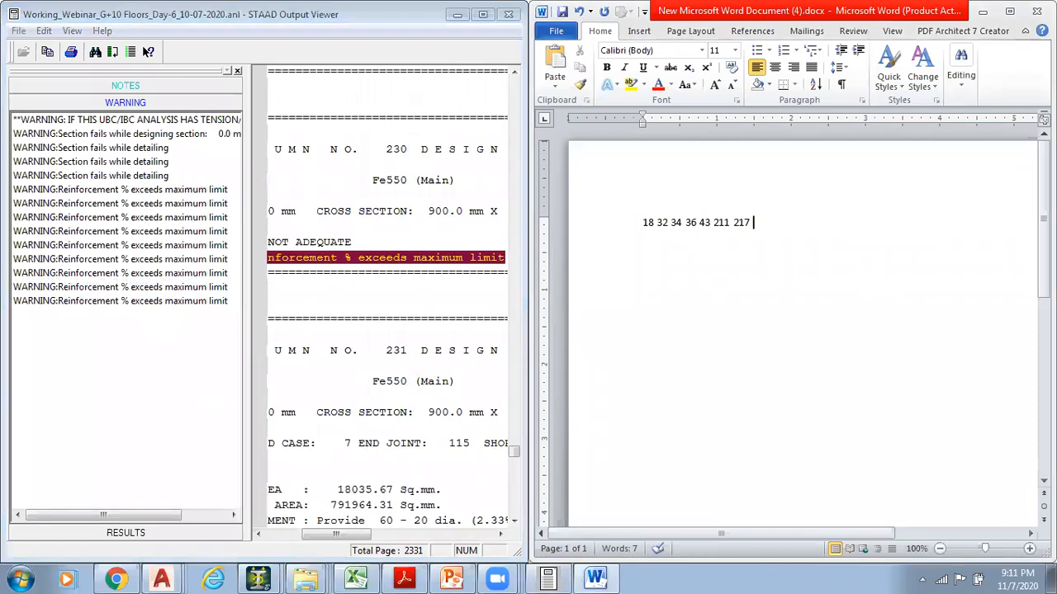
text(230)
Look up the column behind the last reinforcement-limit warning and add 3834 to the end of the Word list
click(189, 301)
click(376, 314)
scroll(376, 315, up, 3)
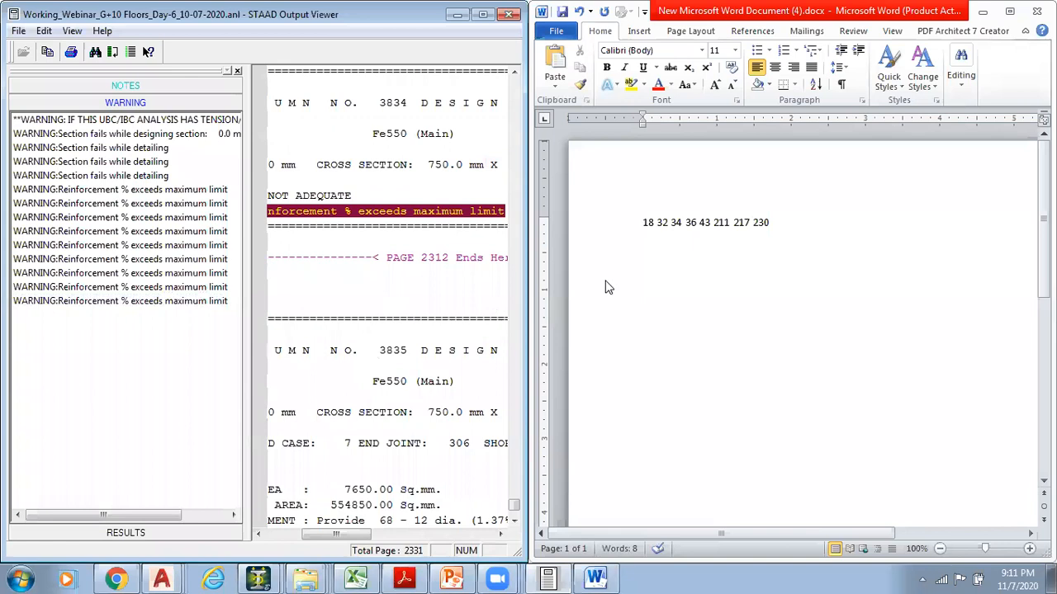
click(790, 232)
click(360, 266)
scroll(465, 291, up, 1)
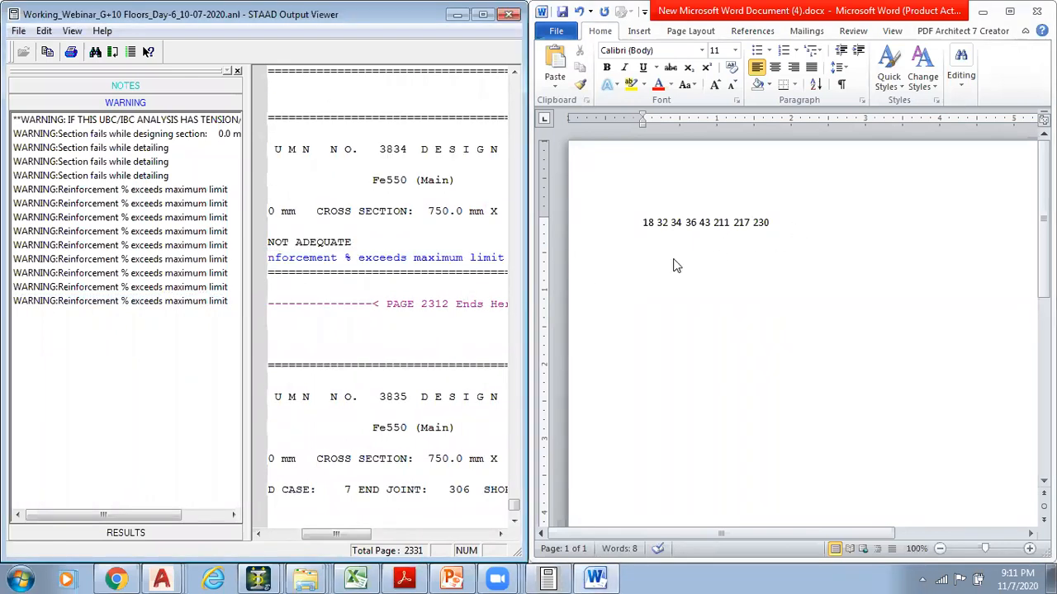
click(423, 246)
click(805, 231)
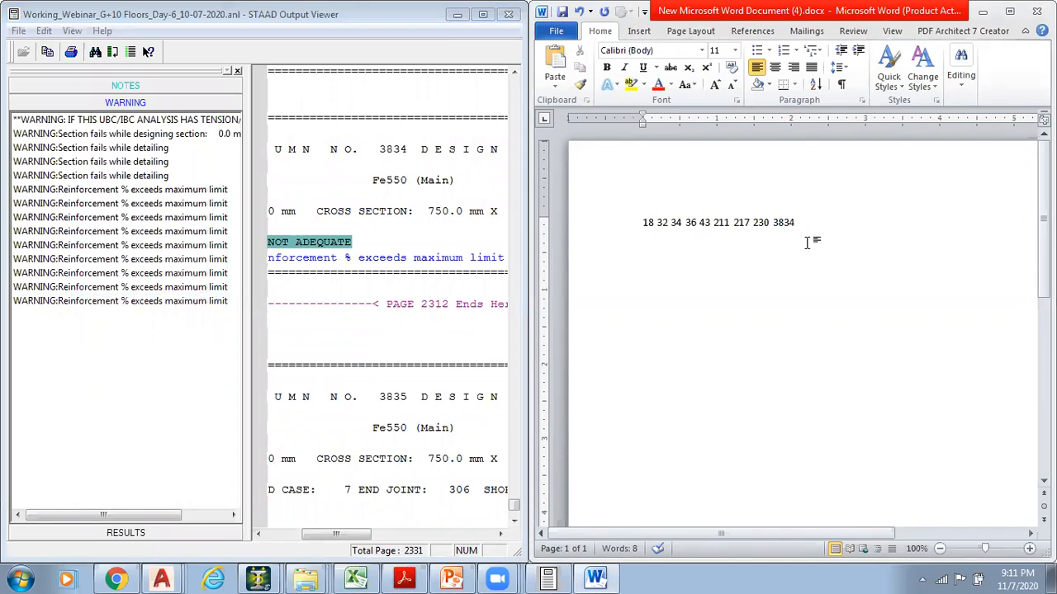
key(ctrl+a)
key(alt+Tab)
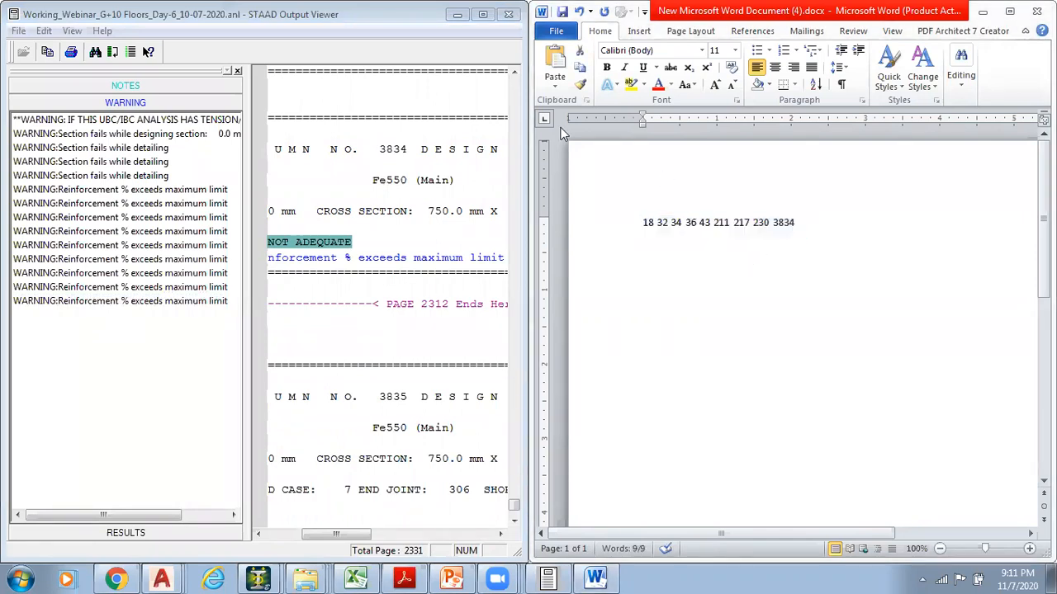
drag(258, 28, 172, 172)
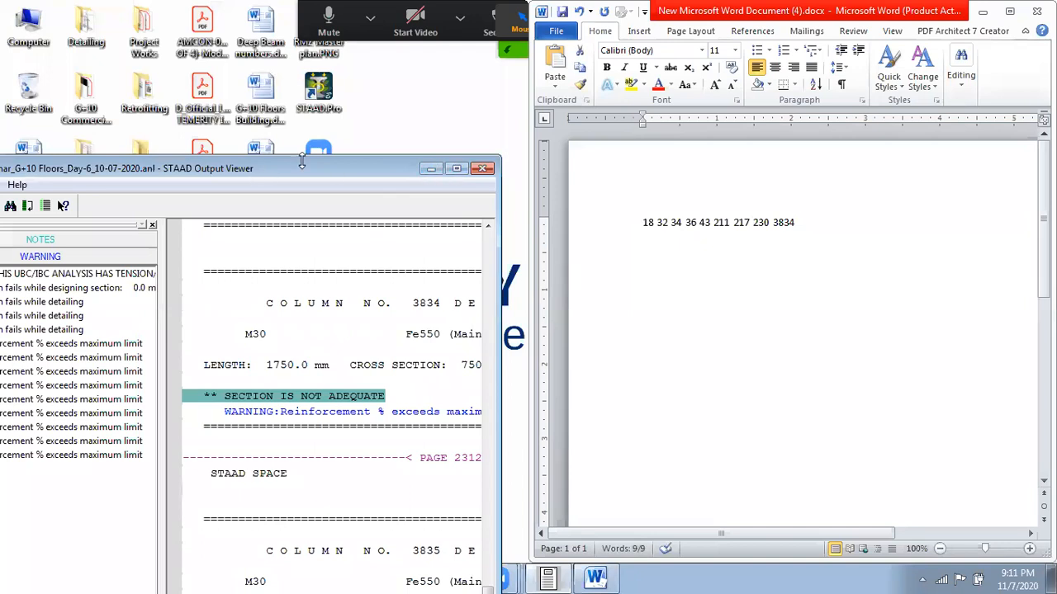
drag(299, 167, 0, 167)
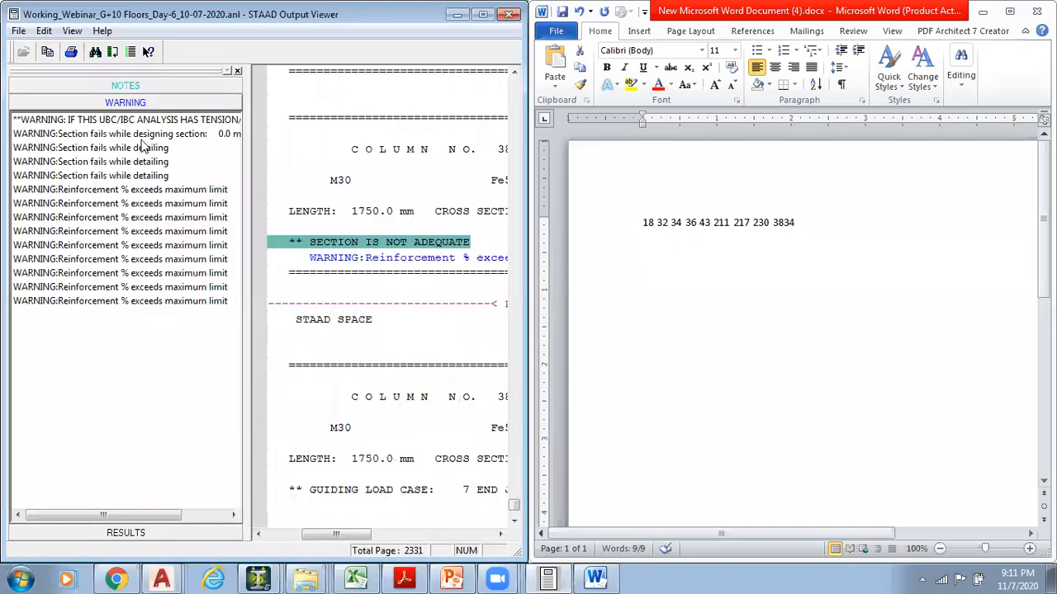
Widen the output viewer, find the beam in the section-fails-while-designing warning, and note 381 on a separate line below the column list
click(142, 136)
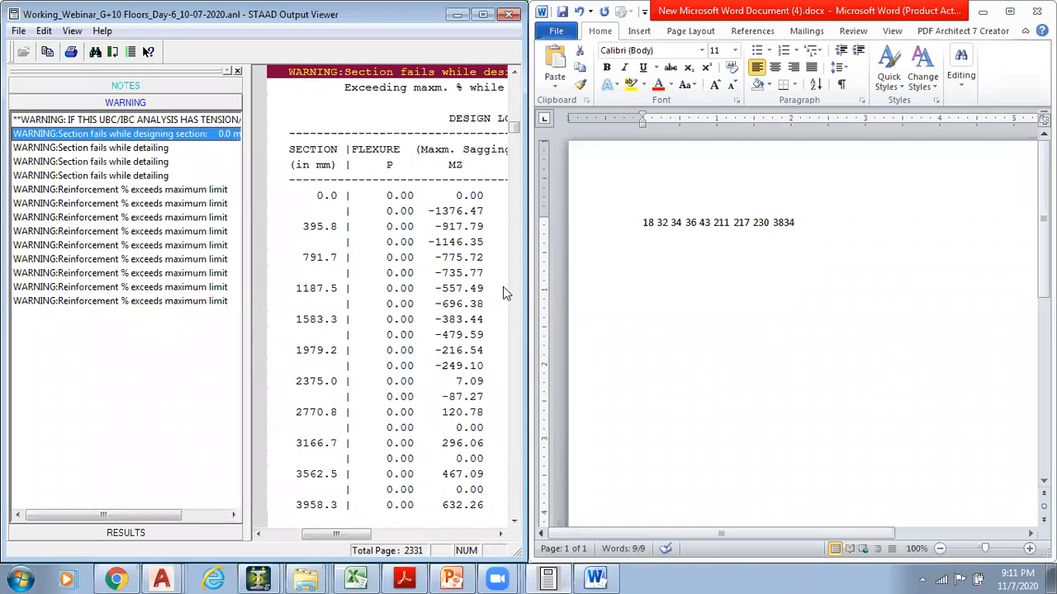
drag(525, 295, 557, 296)
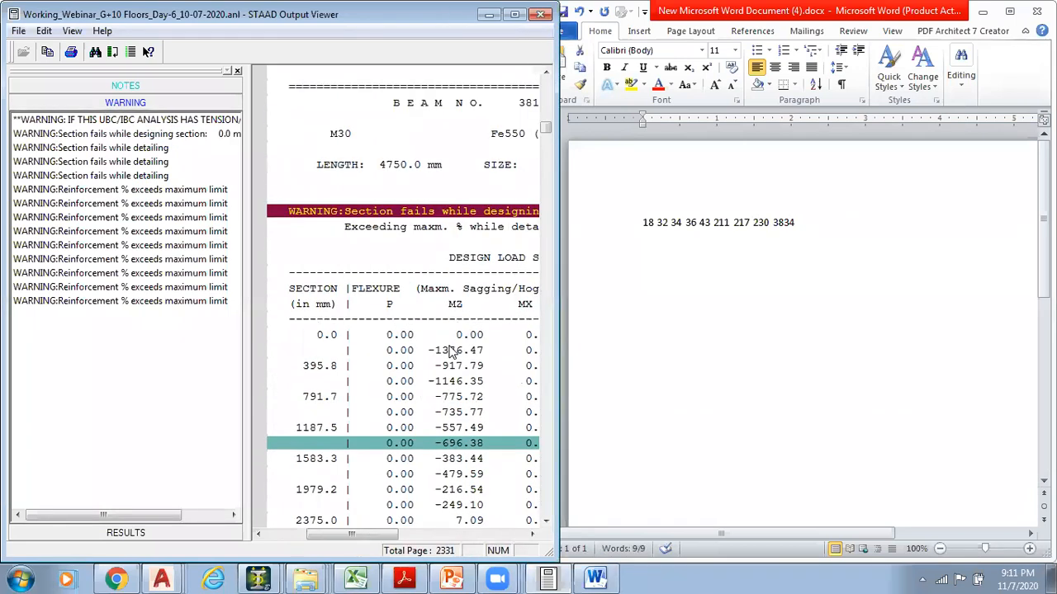
click(660, 271)
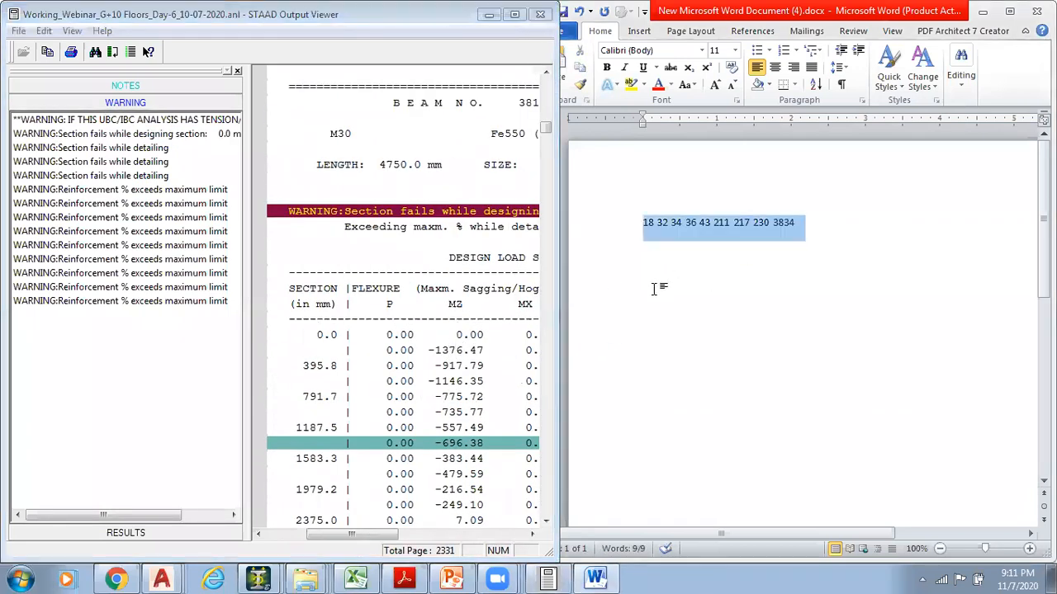
click(824, 227)
key(Return)
key(Return)
drag(379, 535, 386, 535)
click(703, 328)
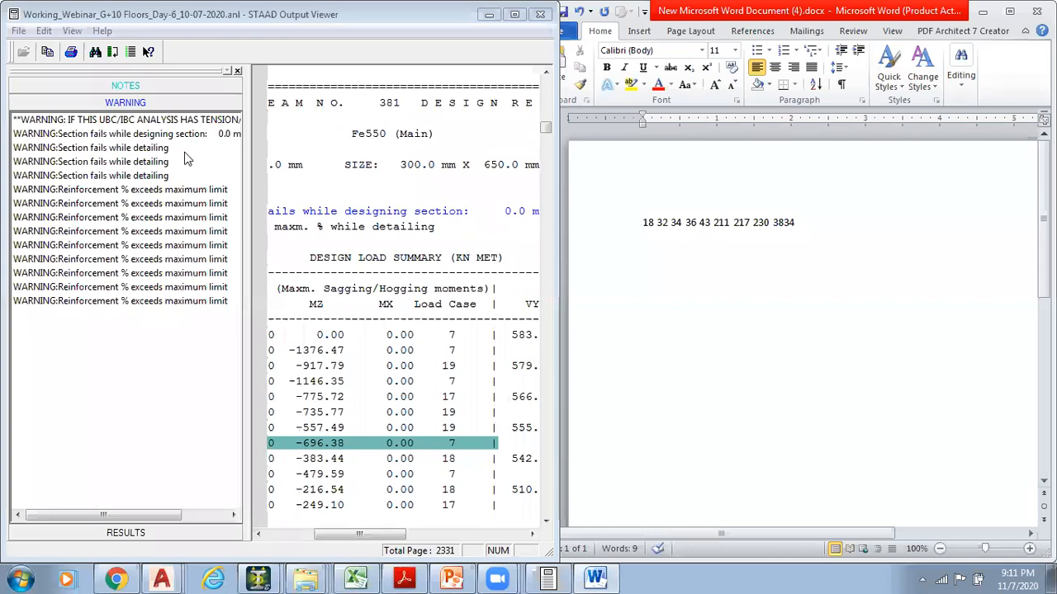
text(381)
Look up the beam behind the first section-fails-while-detailing warning and add 1253 after 381 in the Word document
click(148, 151)
scroll(458, 335, up, 6)
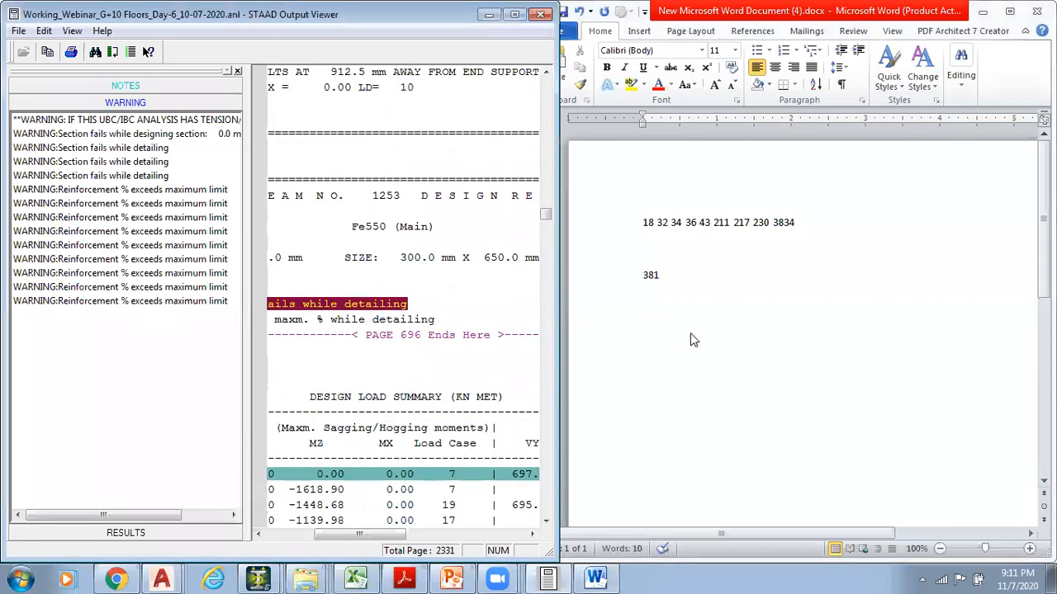
click(700, 284)
text(1253)
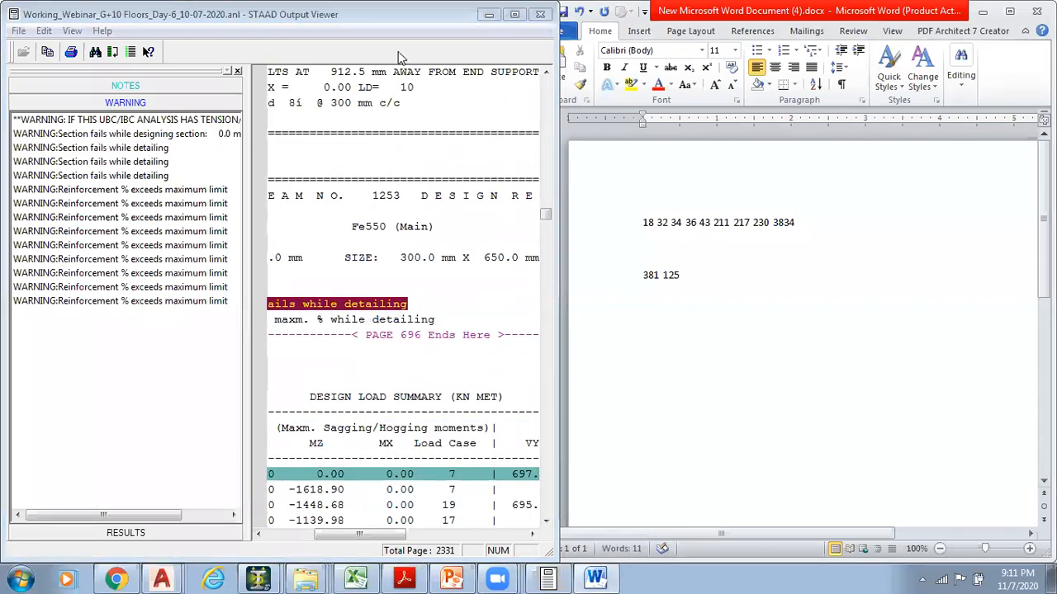
Check the remaining two section-fails-while-detailing warnings and add beam numbers 1256 and 1259 to the beam list
click(152, 162)
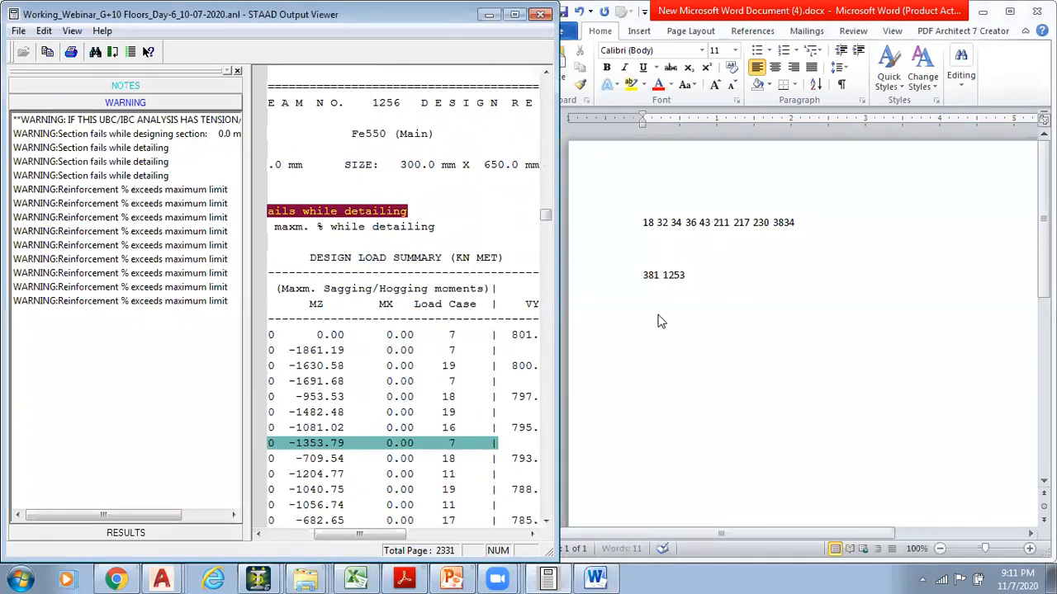
click(703, 275)
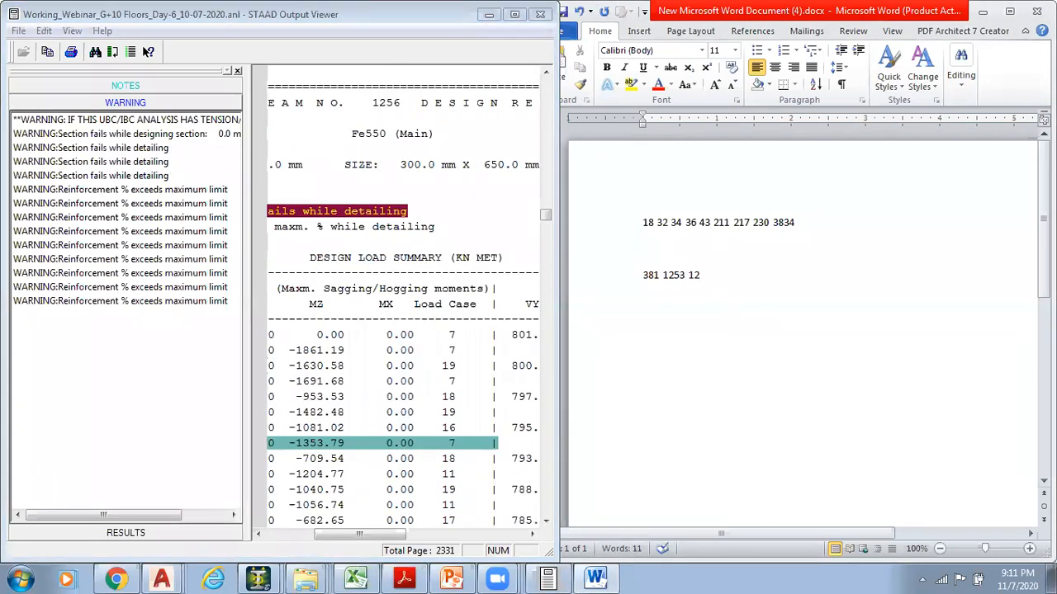
click(153, 175)
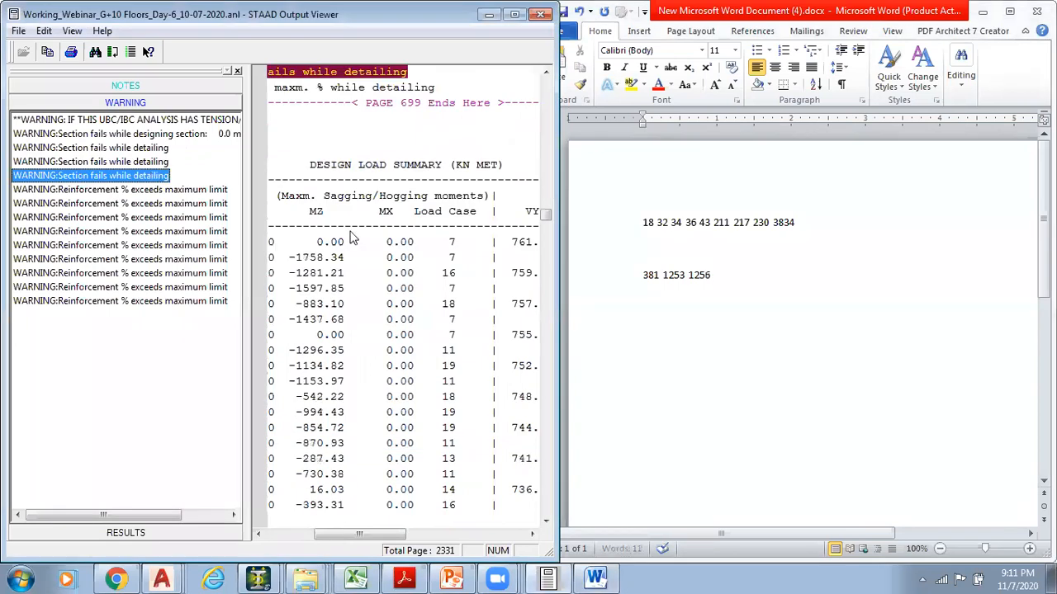
click(739, 277)
text(1259)
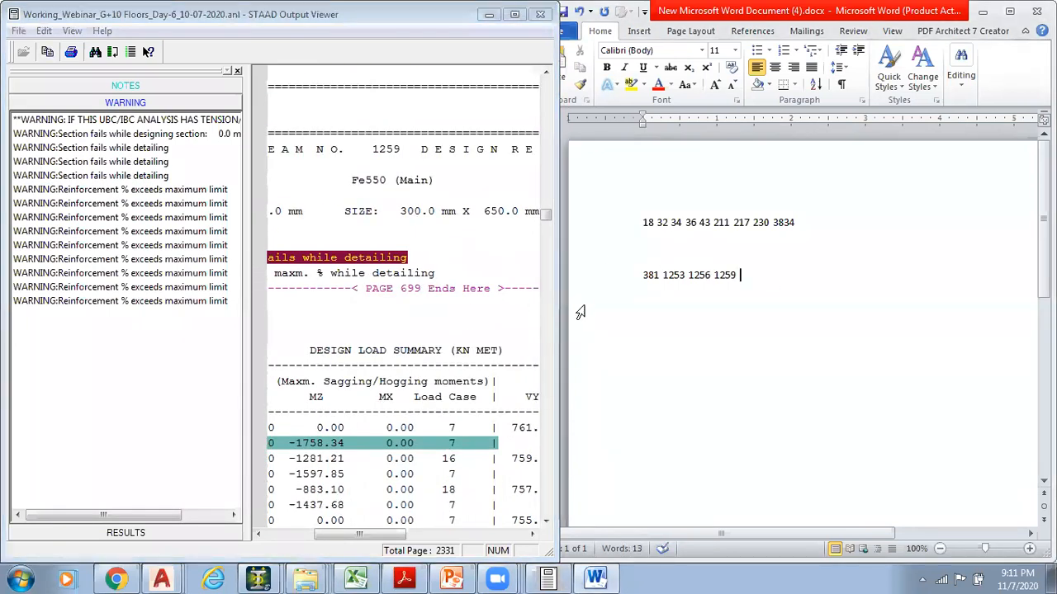
Close the analysis output and open only the members parallel to the Y axis in a new view
click(540, 15)
click(277, 577)
click(289, 542)
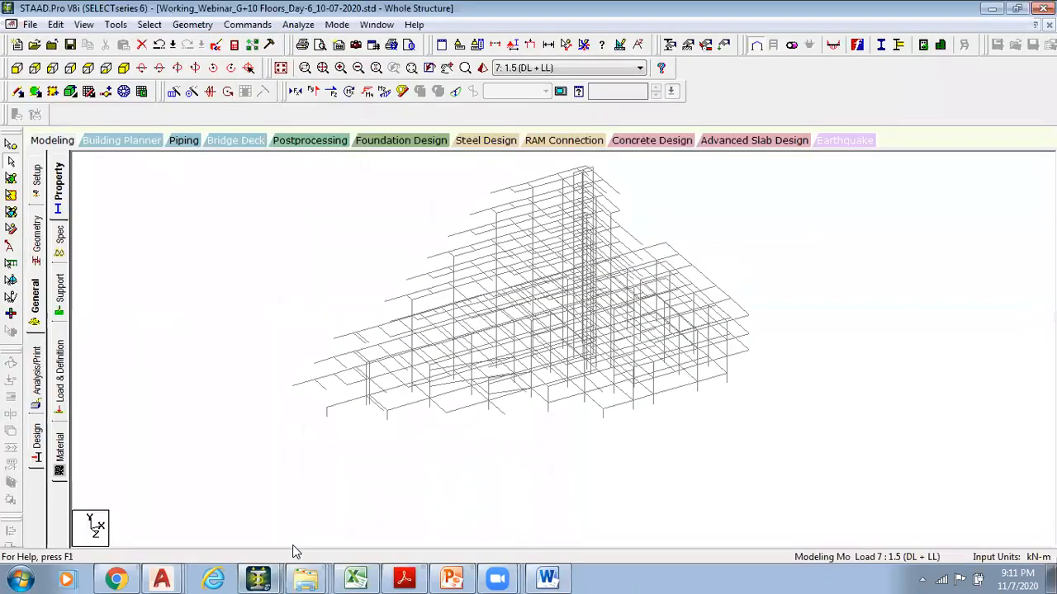
click(150, 24)
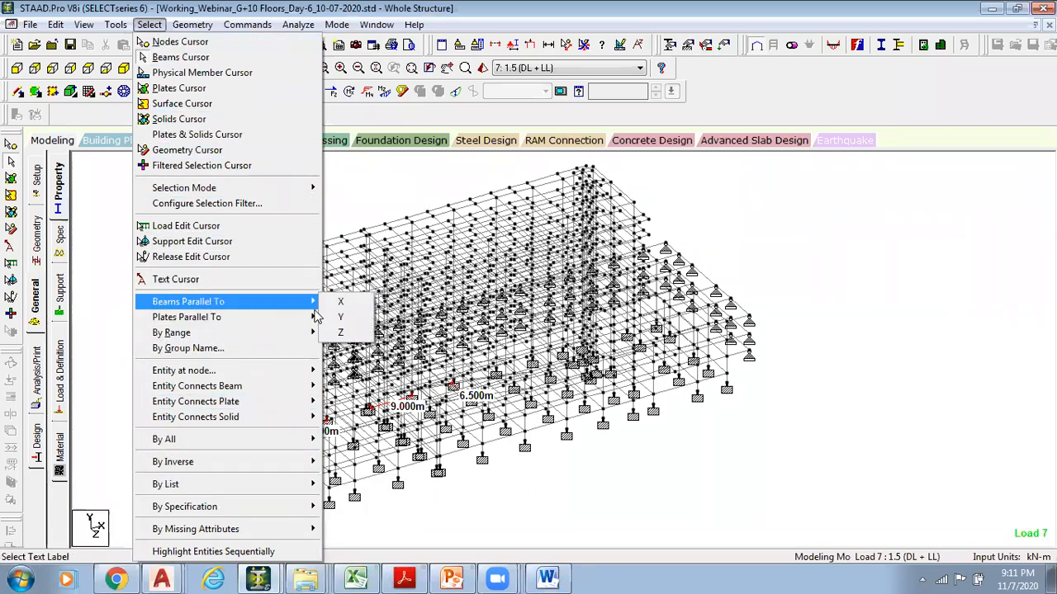
click(340, 317)
right_click(149, 198)
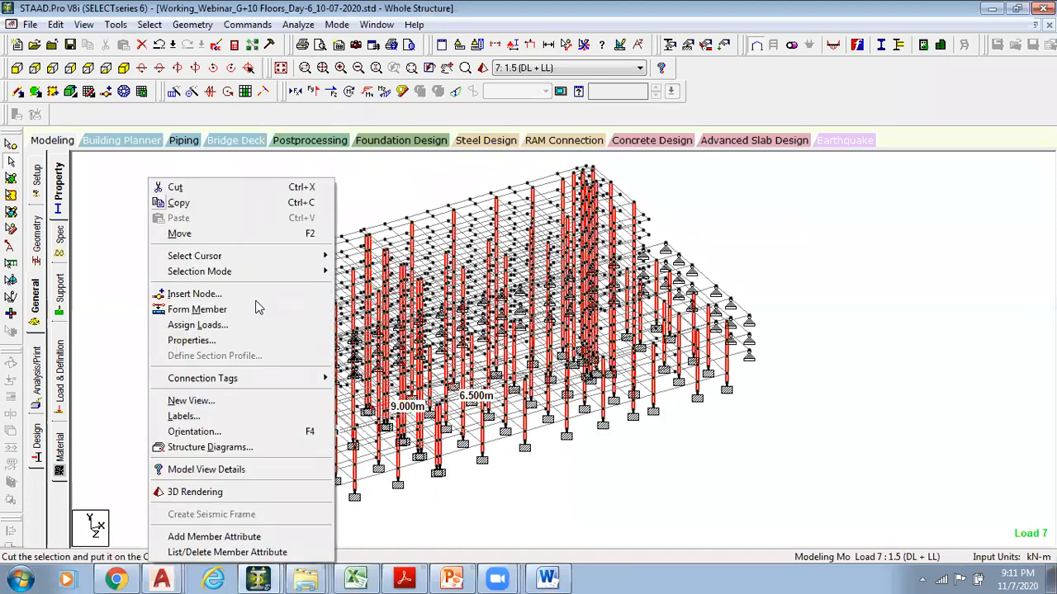
key(Return)
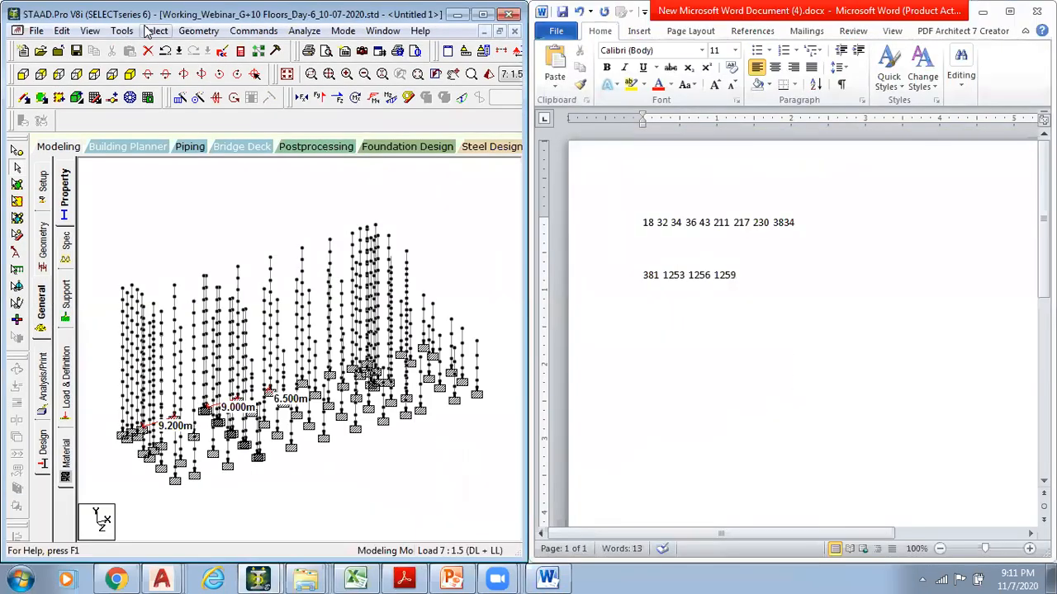
Select the columns 18, 32, 34, 36, 43, 211, 217, 230 and 3834 by list, copying the numbers from the Word document
click(155, 30)
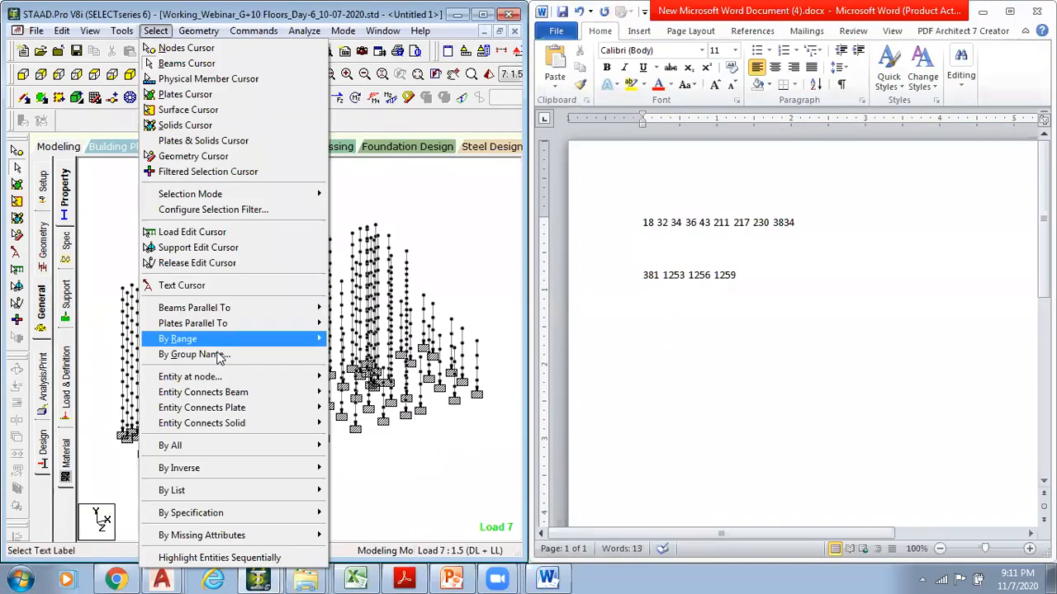
mouse_move(227, 493)
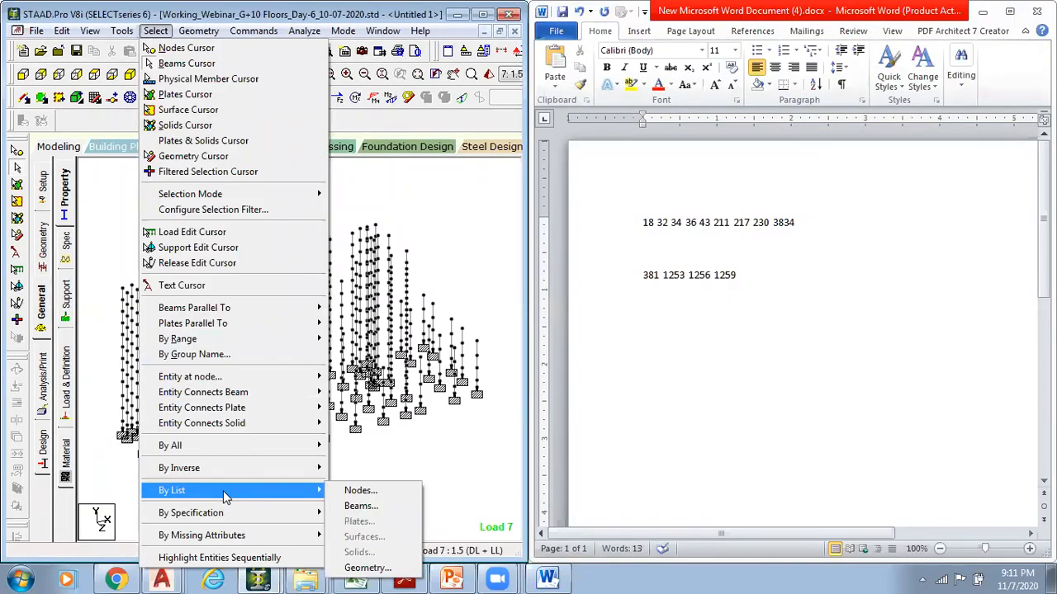
click(363, 506)
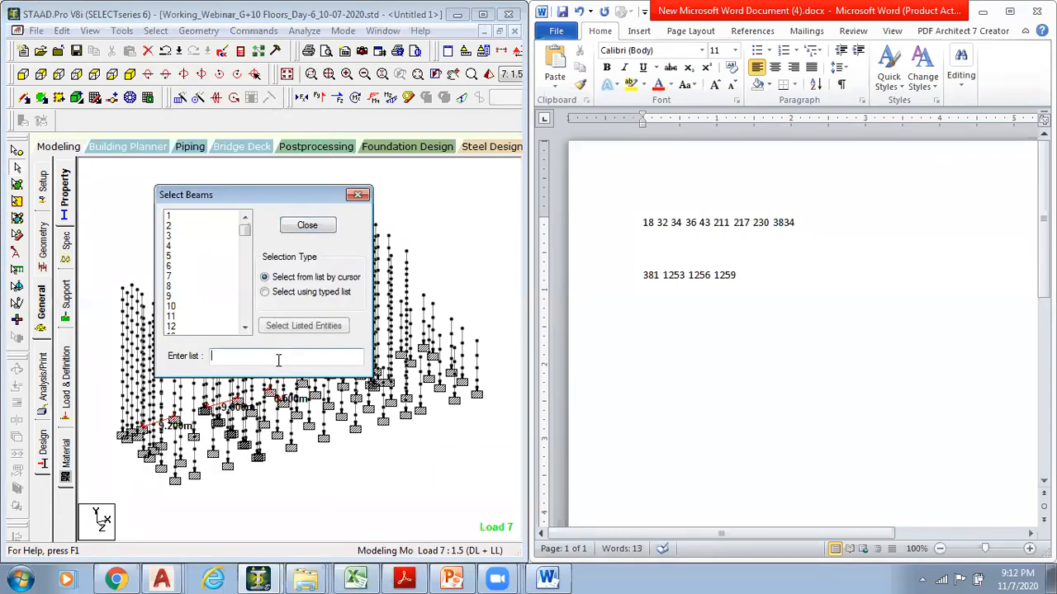
text(18 32)
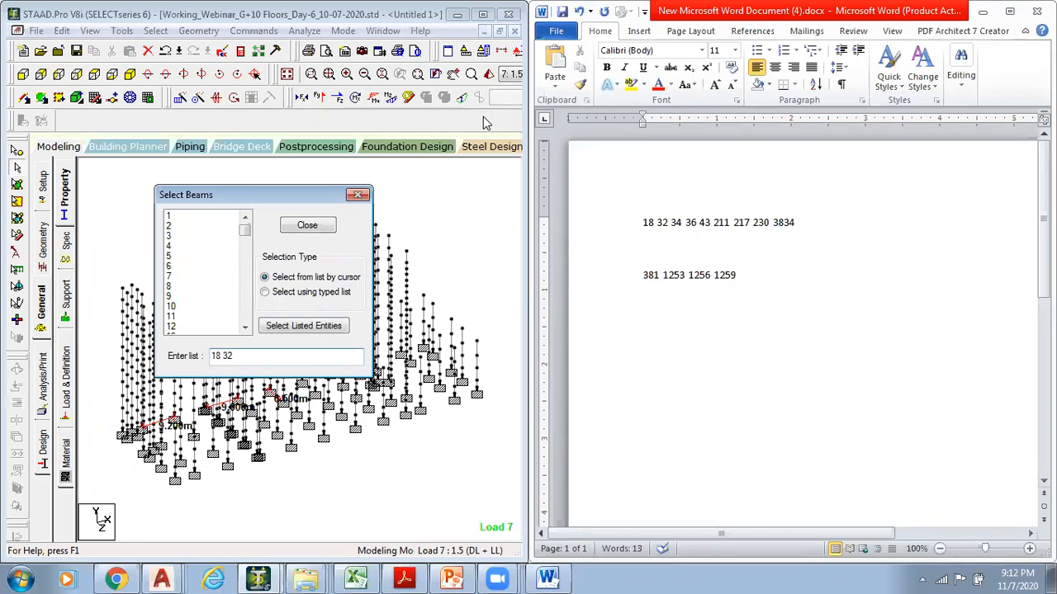
drag(643, 223, 820, 222)
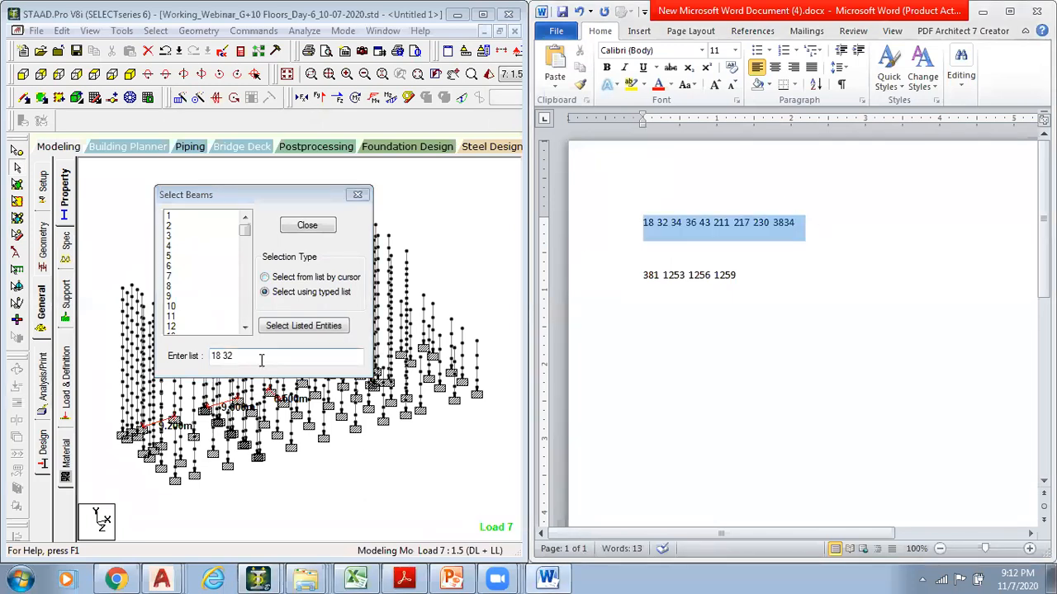
drag(265, 362, 168, 365)
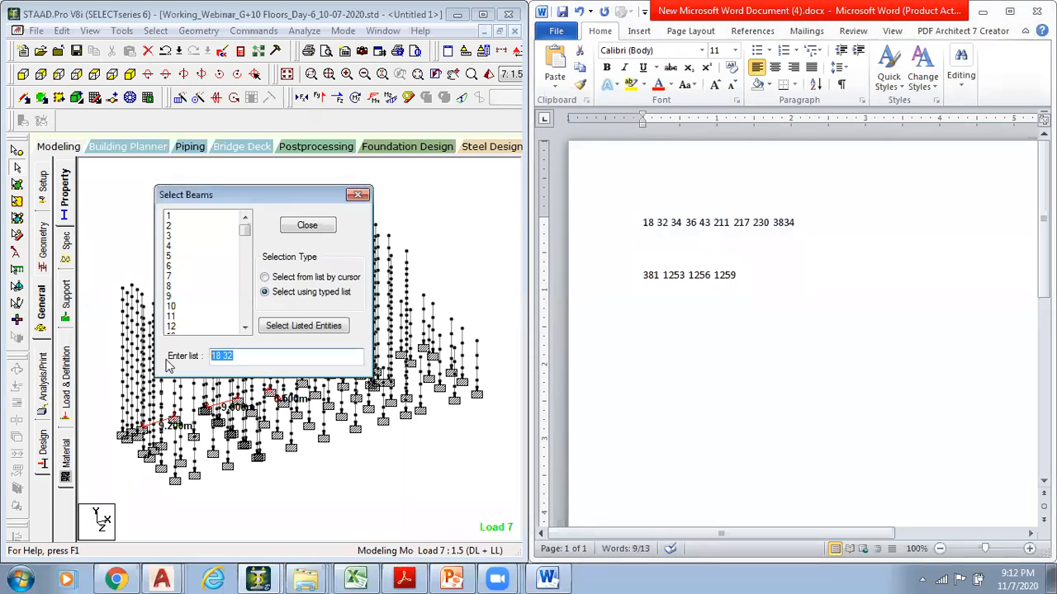
click(357, 196)
Examine where the selected columns stand in the columns-only view, checking from different rotation angles
scroll(398, 437, up, 5)
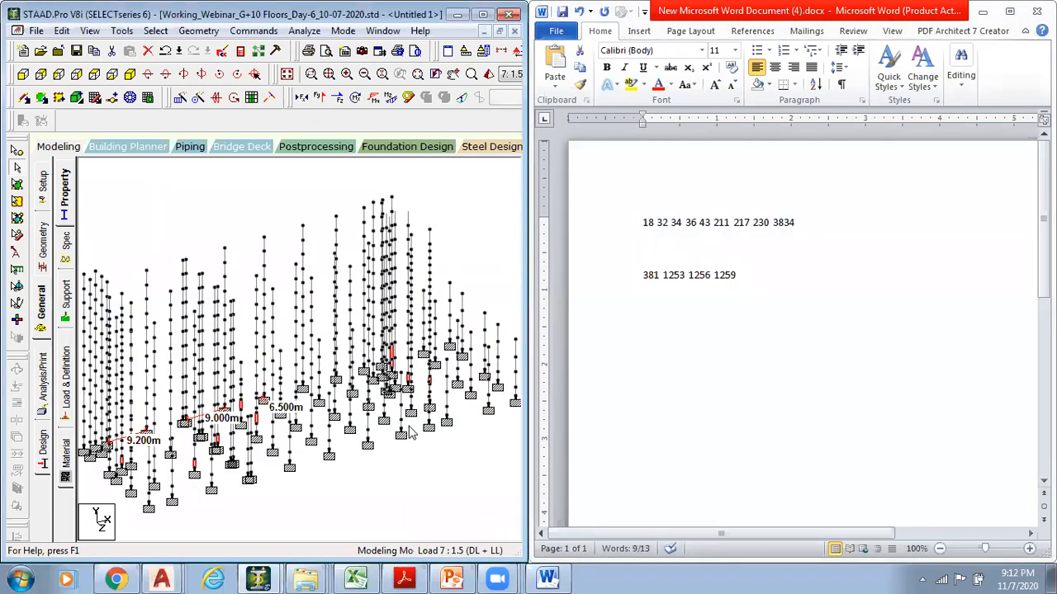
scroll(398, 433, up, 2)
key(Up)
key(Up)
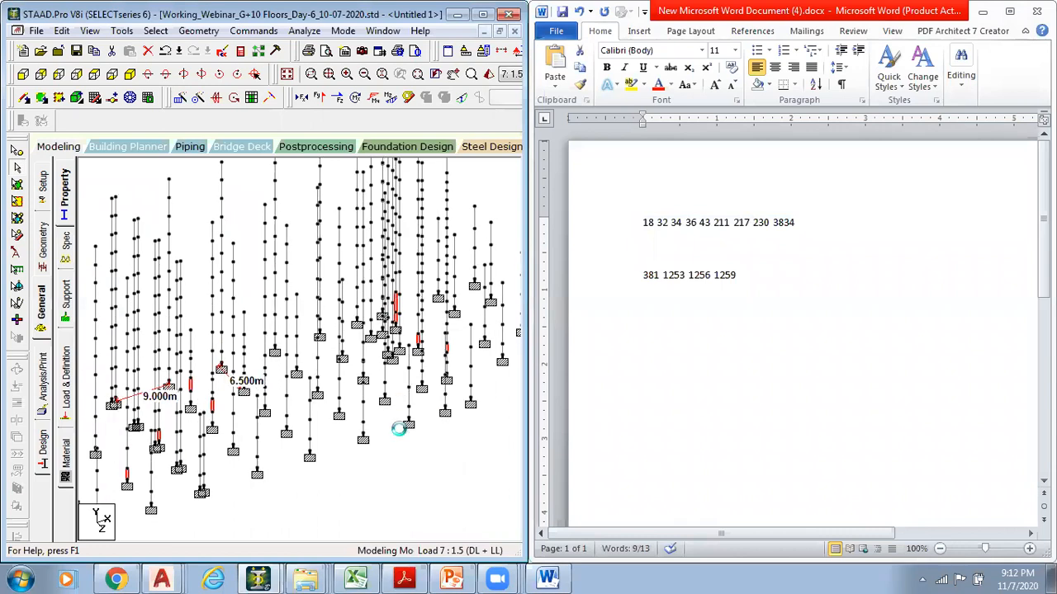
scroll(232, 404, up, 1)
middle_drag(150, 464, 278, 405)
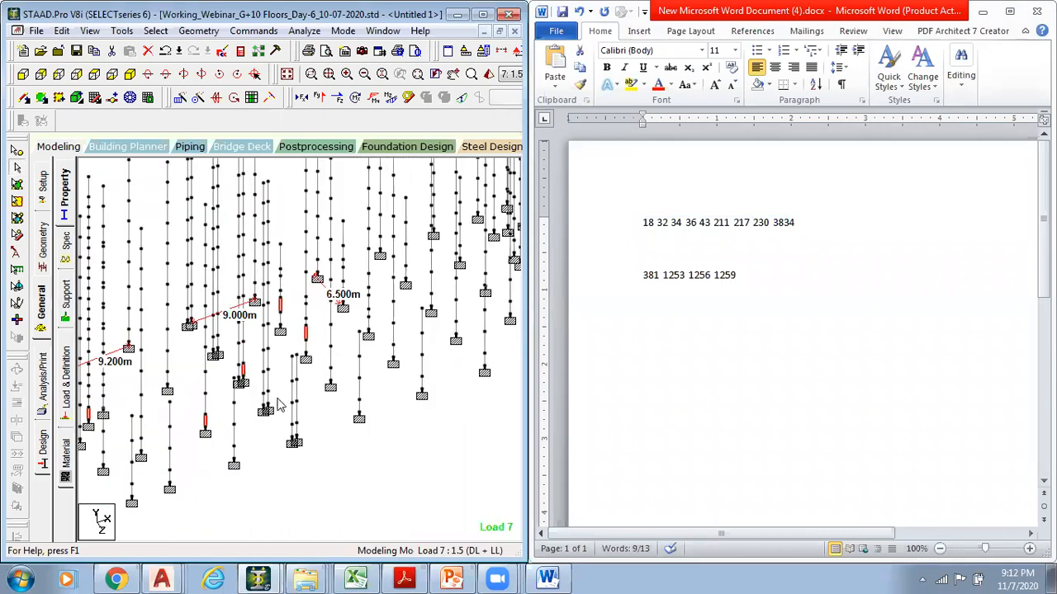
middle_drag(212, 443, 251, 433)
middle_drag(265, 391, 256, 446)
key(Up)
scroll(272, 424, up, 1)
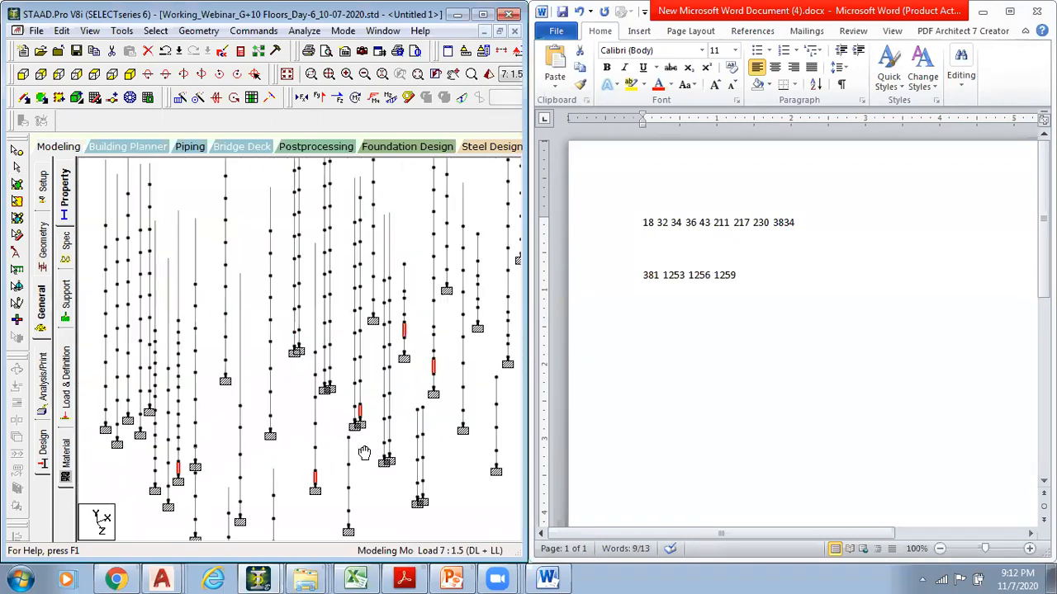
middle_drag(345, 412, 102, 482)
scroll(258, 393, up, 1)
scroll(256, 393, up, 1)
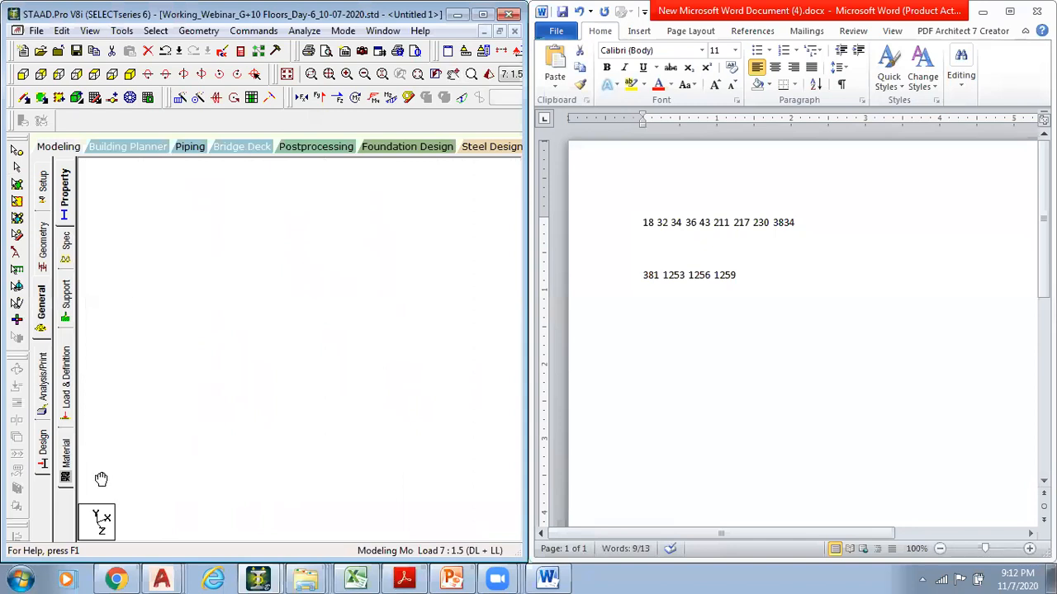
middle_drag(348, 350, 294, 421)
key(Down)
key(Down)
key(Down)
key(Down)
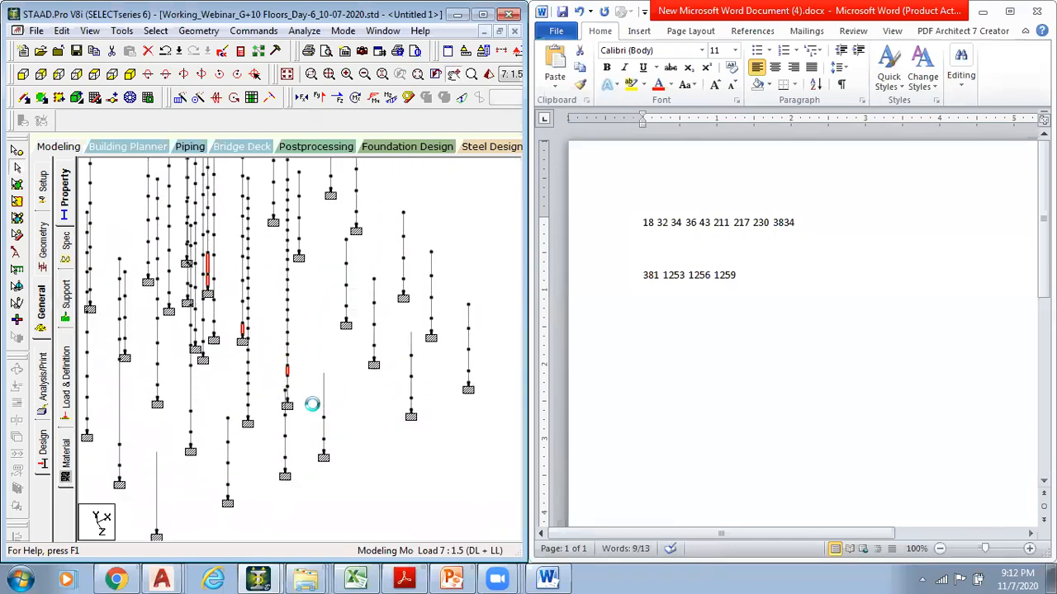
key(Down)
scroll(326, 339, up, 1)
middle_drag(346, 320, 364, 460)
middle_drag(355, 418, 335, 371)
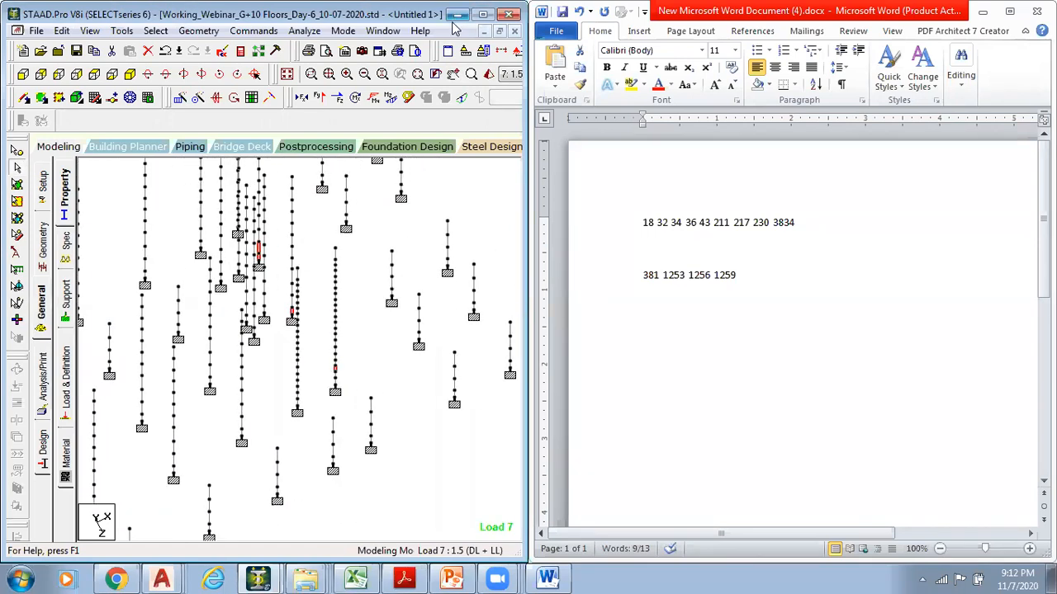
Enlarge the model window and inspect the highlighted column segments close up
click(483, 14)
middle_drag(514, 418, 444, 375)
scroll(410, 383, up, 6)
scroll(367, 406, up, 3)
scroll(350, 427, up, 2)
middle_drag(349, 387, 366, 363)
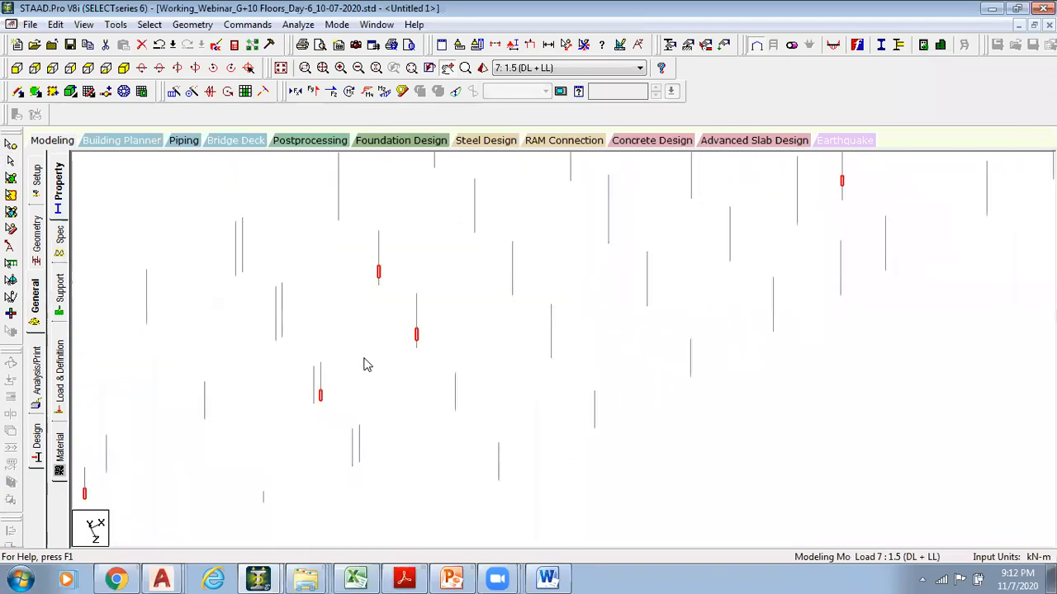
scroll(390, 303, up, 3)
middle_drag(355, 317, 396, 350)
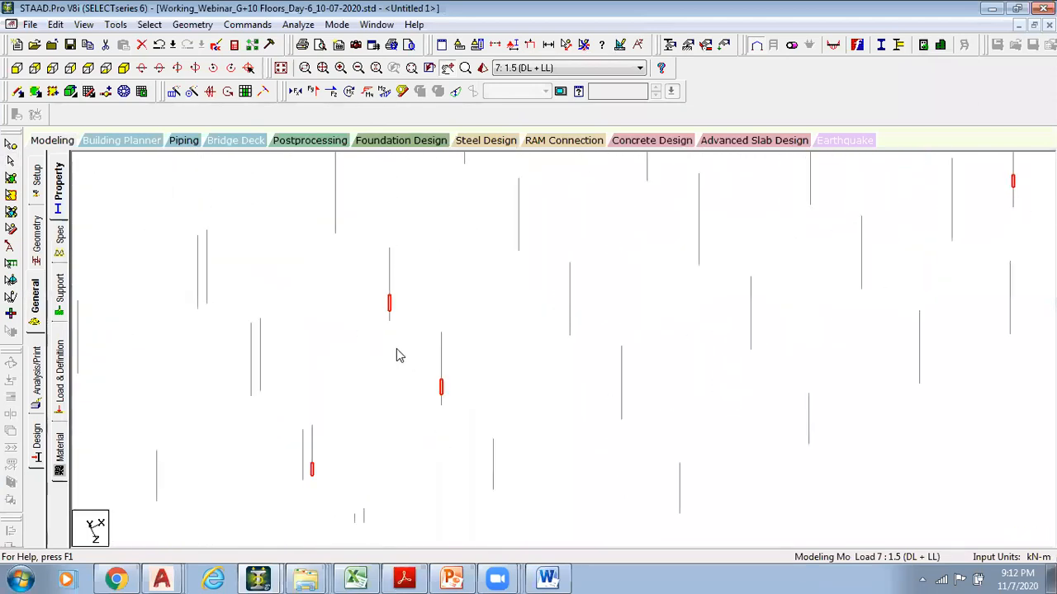
middle_drag(482, 407, 542, 271)
scroll(453, 390, down, 2)
scroll(540, 271, down, 1)
middle_drag(510, 318, 644, 158)
scroll(474, 349, down, 1)
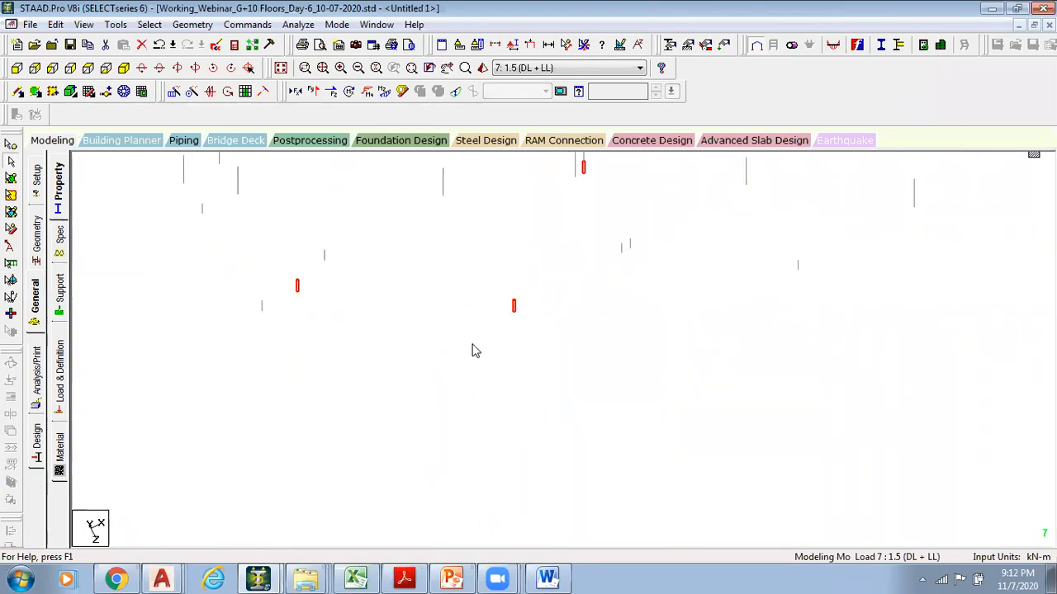
Trace the highlighted columns across the building, from the 9.200 m bay past the 9.000 m and 6.500 m bays, checking their storey levels
middle_drag(434, 320, 345, 400)
middle_drag(336, 360, 305, 430)
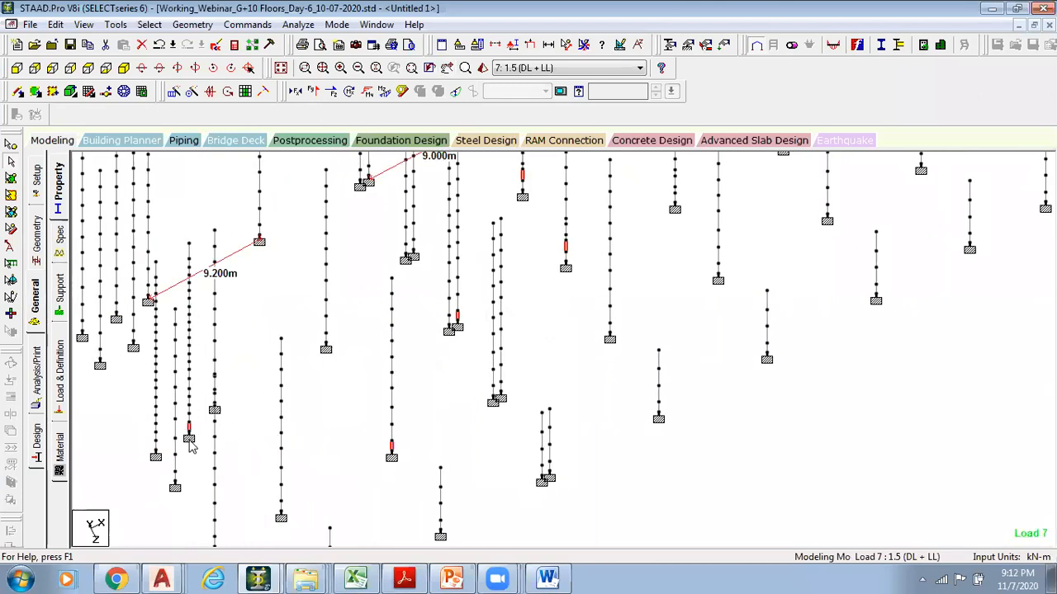
middle_drag(459, 372, 375, 450)
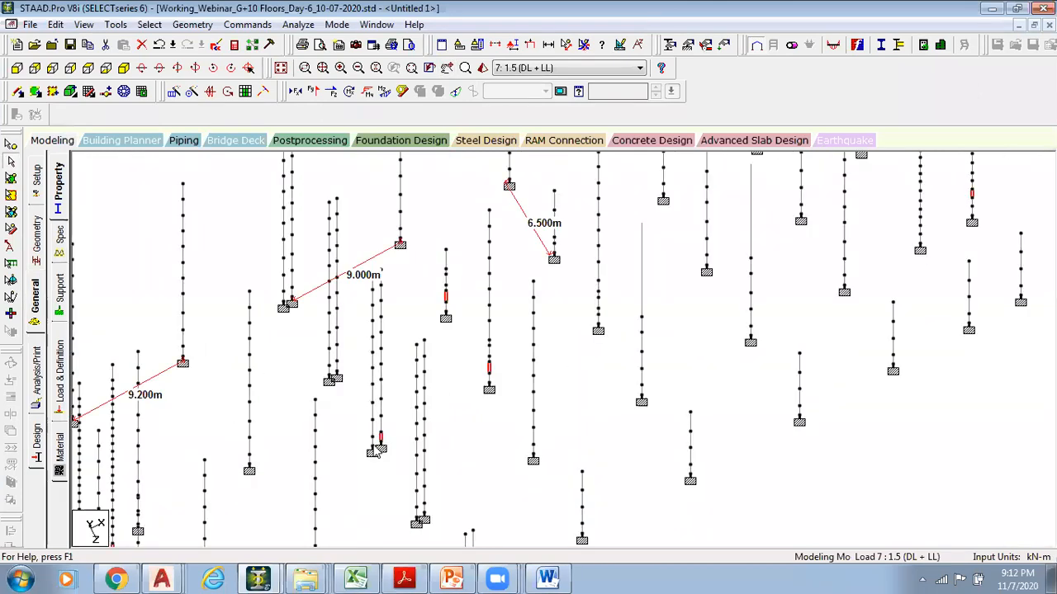
middle_drag(479, 417, 418, 483)
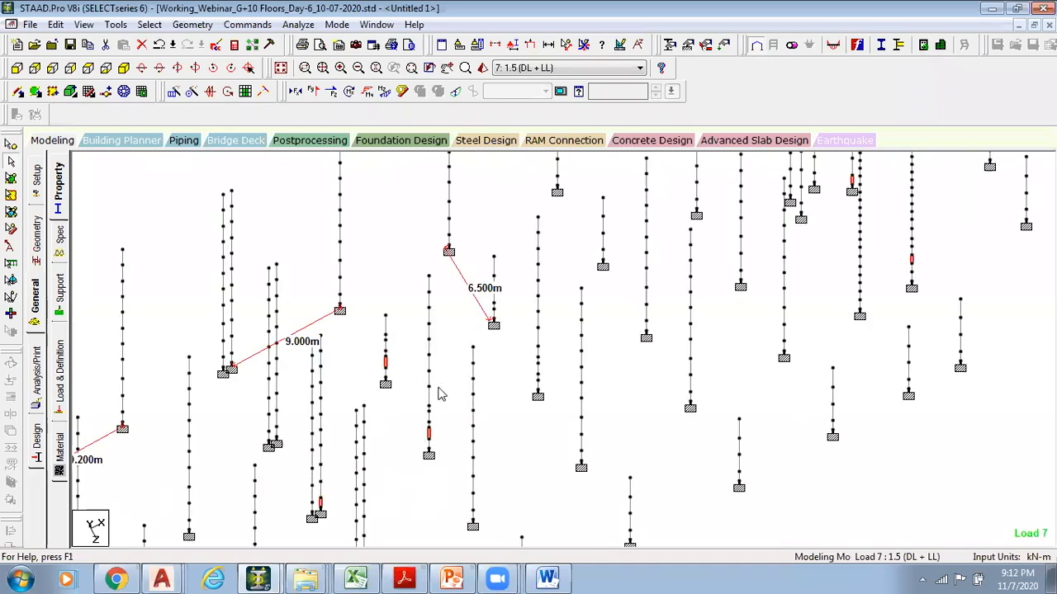
middle_drag(653, 360, 323, 457)
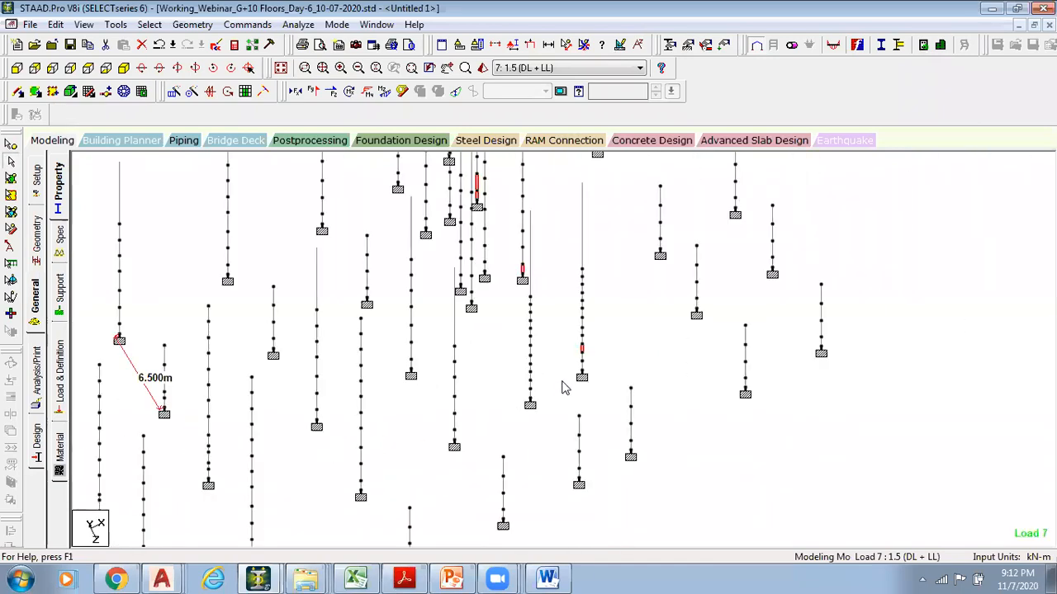
middle_drag(602, 338, 573, 420)
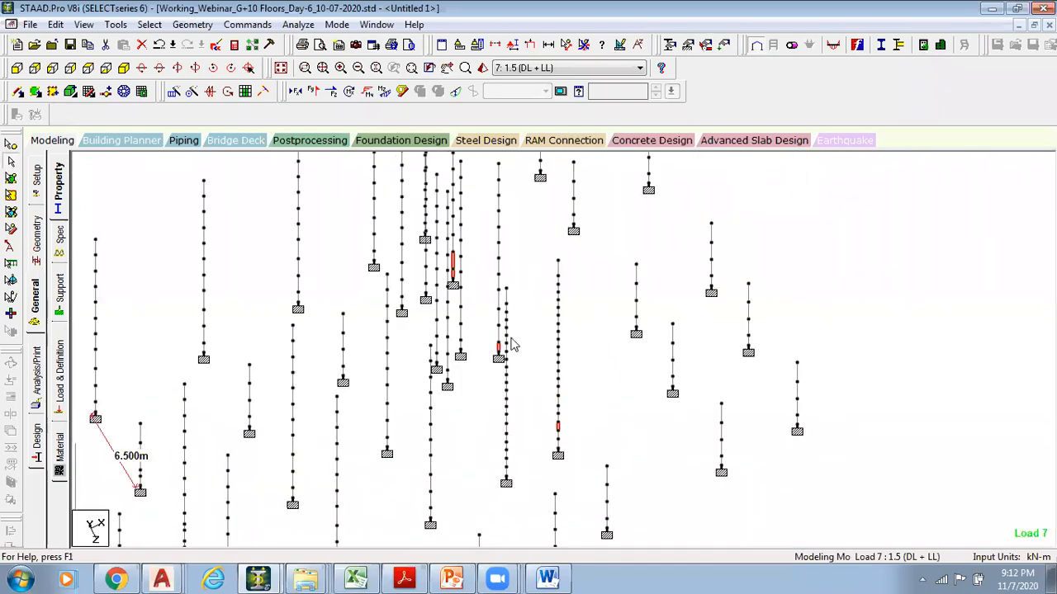
middle_drag(529, 262, 527, 370)
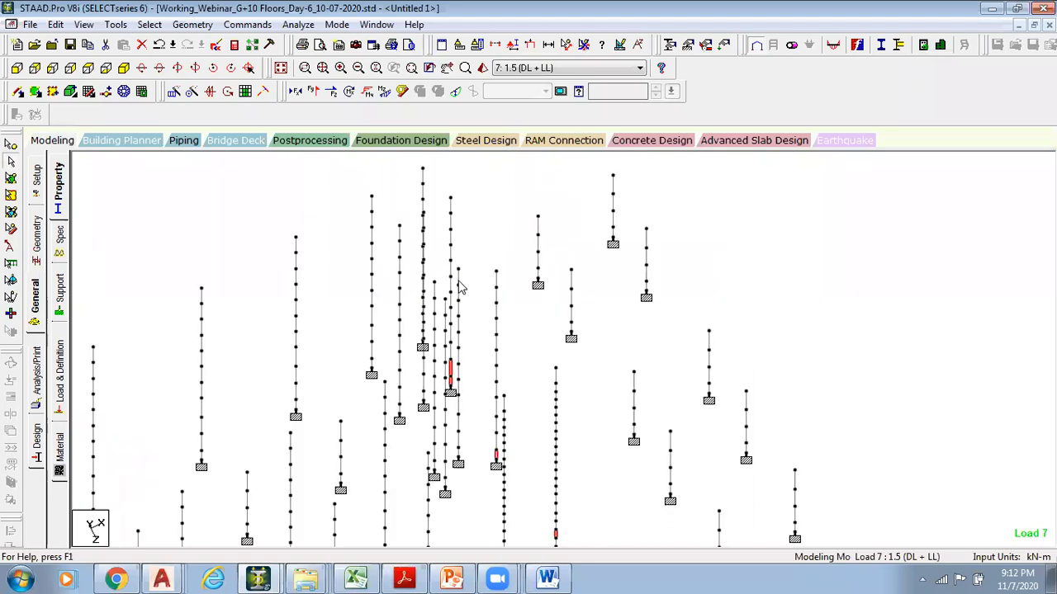
middle_drag(516, 428, 632, 292)
scroll(355, 428, down, 1)
middle_drag(402, 339, 592, 225)
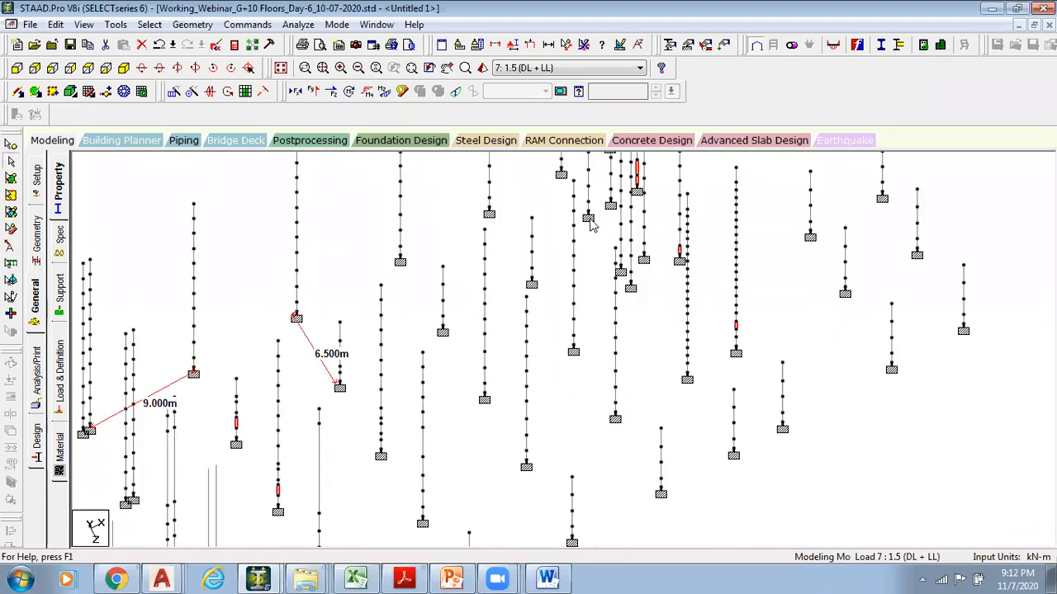
middle_drag(225, 408, 338, 377)
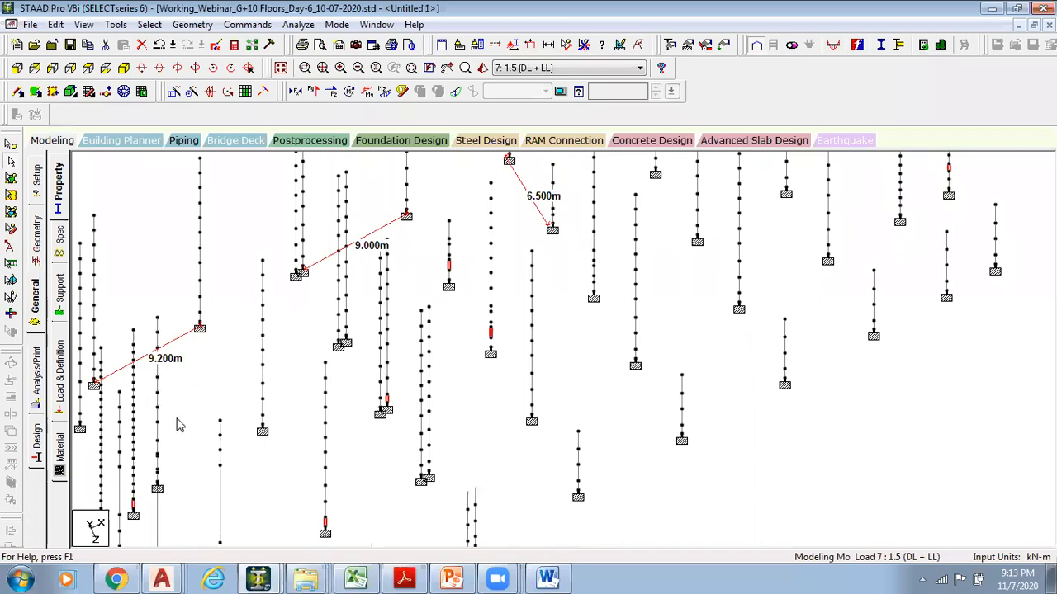
middle_drag(176, 425, 278, 416)
middle_drag(429, 480, 344, 391)
middle_drag(449, 382, 339, 436)
middle_drag(472, 350, 381, 410)
middle_drag(447, 388, 442, 451)
middle_drag(360, 376, 362, 459)
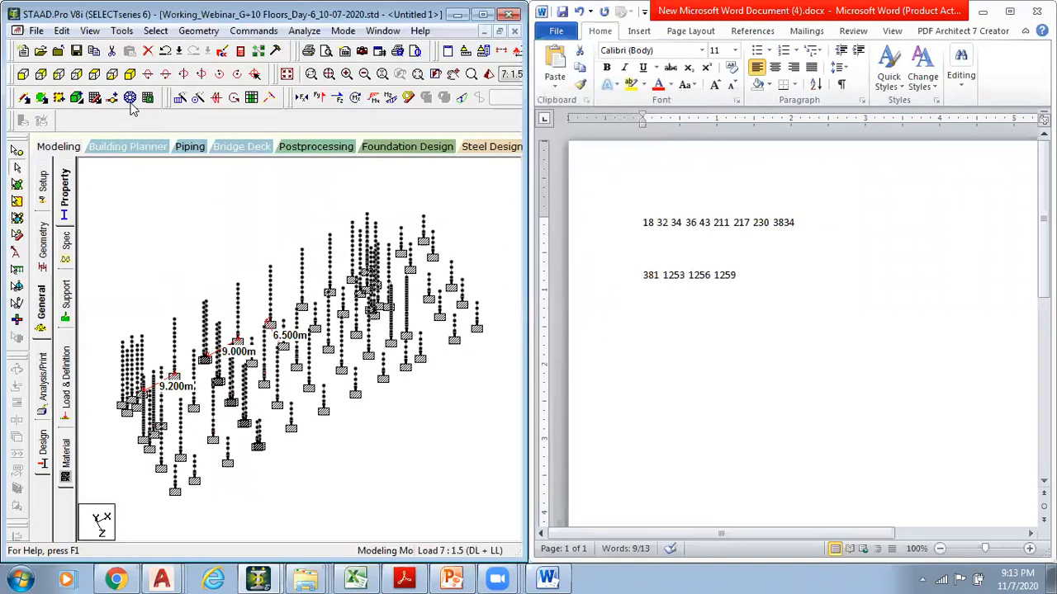
Open the section properties alongside the maximized column view and check the section references on the selected columns
click(66, 196)
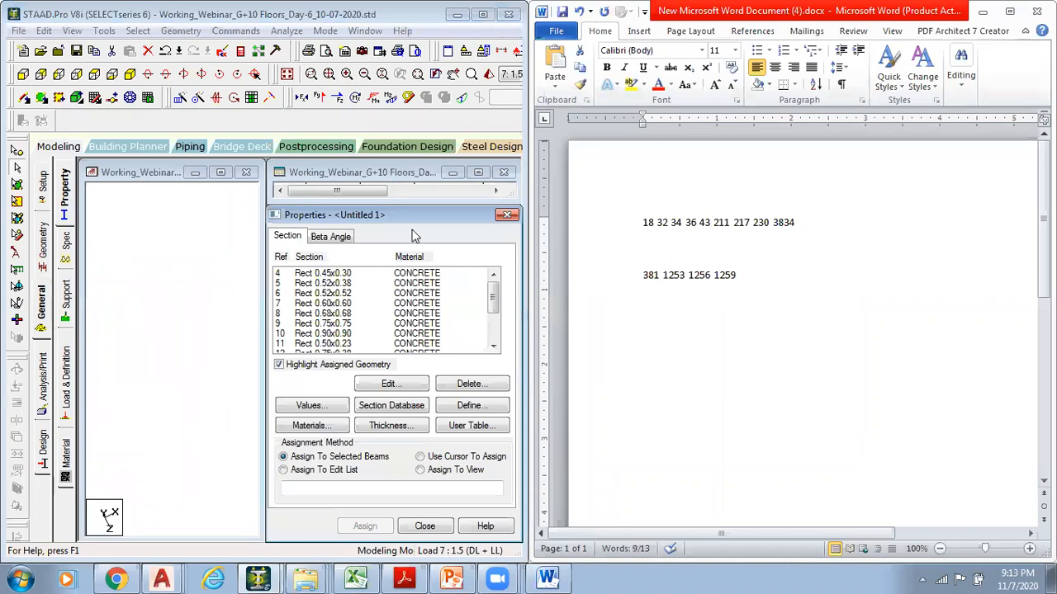
click(221, 172)
scroll(242, 334, up, 5)
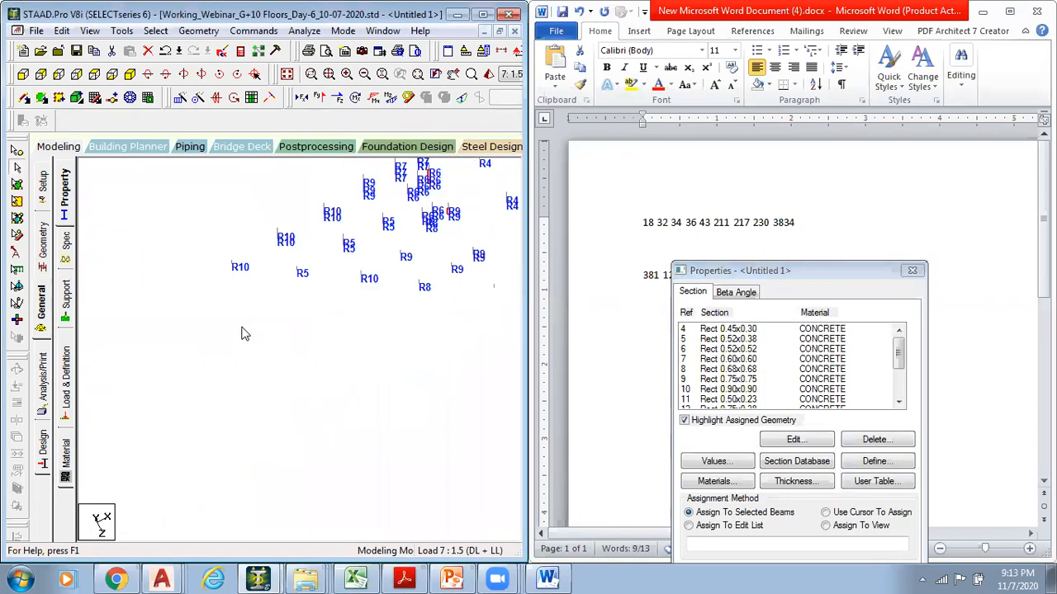
scroll(302, 360, up, 3)
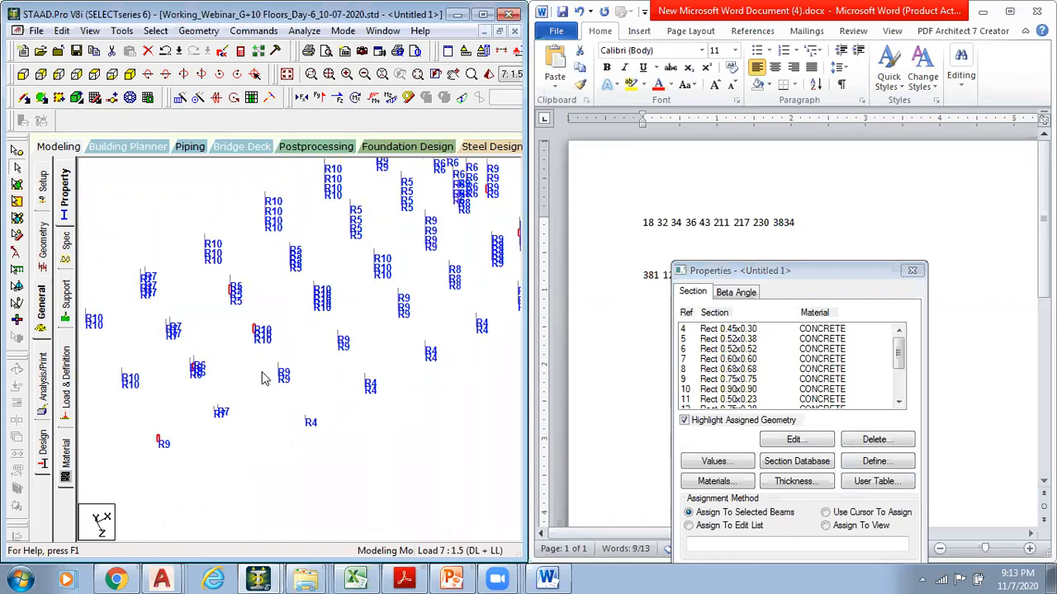
scroll(248, 331, up, 2)
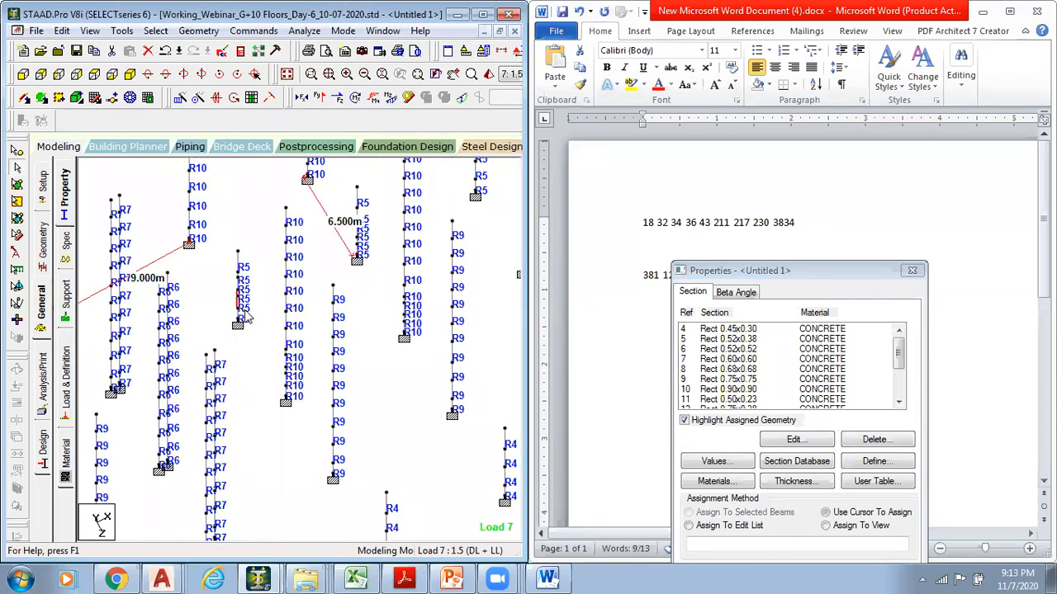
Highlight the columns assigned the Rect 0.52x0.38 section and examine where they stand
click(718, 339)
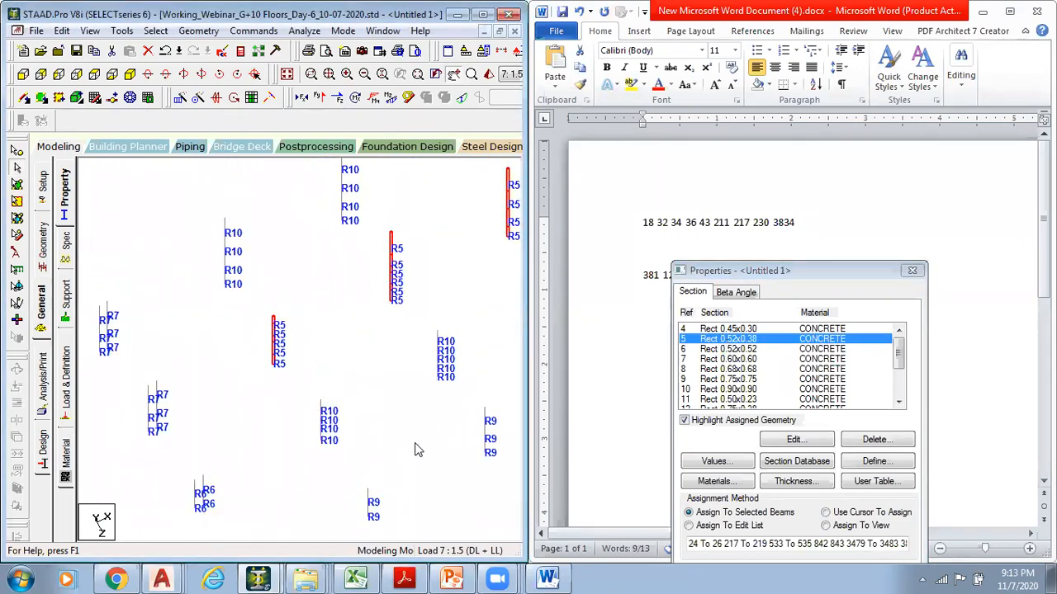
middle_drag(346, 414, 269, 438)
scroll(333, 408, down, 1)
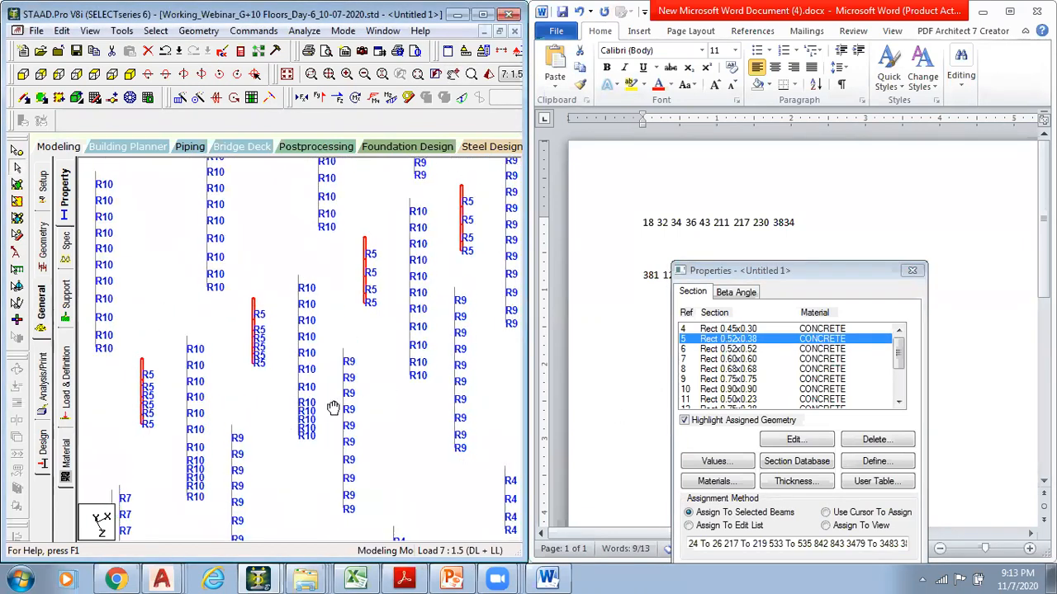
Trace the highlighted Rect 0.52x0.38 columns from the 9.000 m and 6.500 m bays and compare them with the neighbouring columns' section references
middle_drag(331, 392, 389, 361)
scroll(389, 361, down, 1)
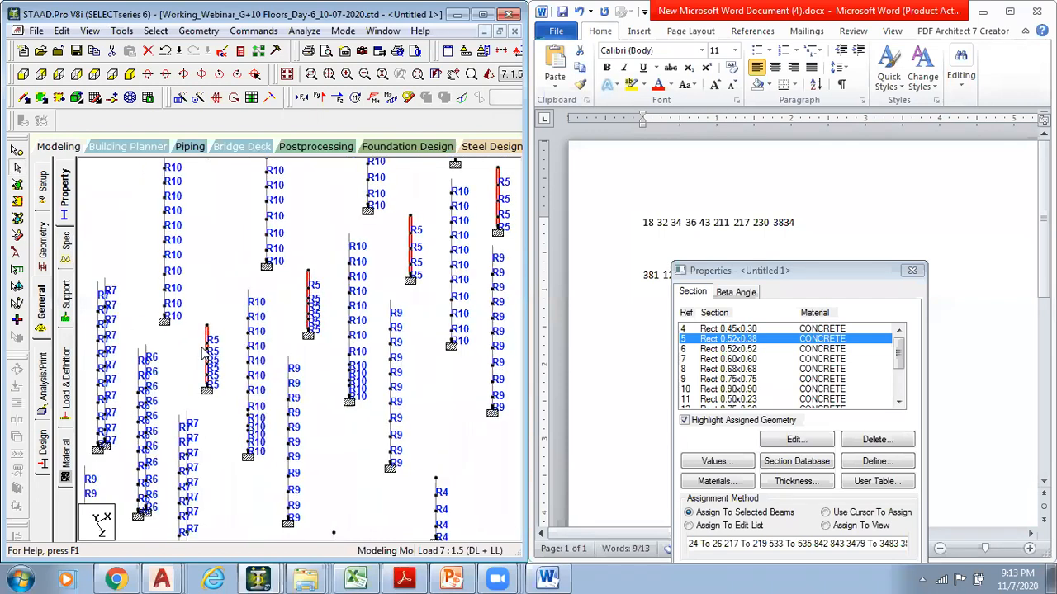
scroll(229, 429, up, 1)
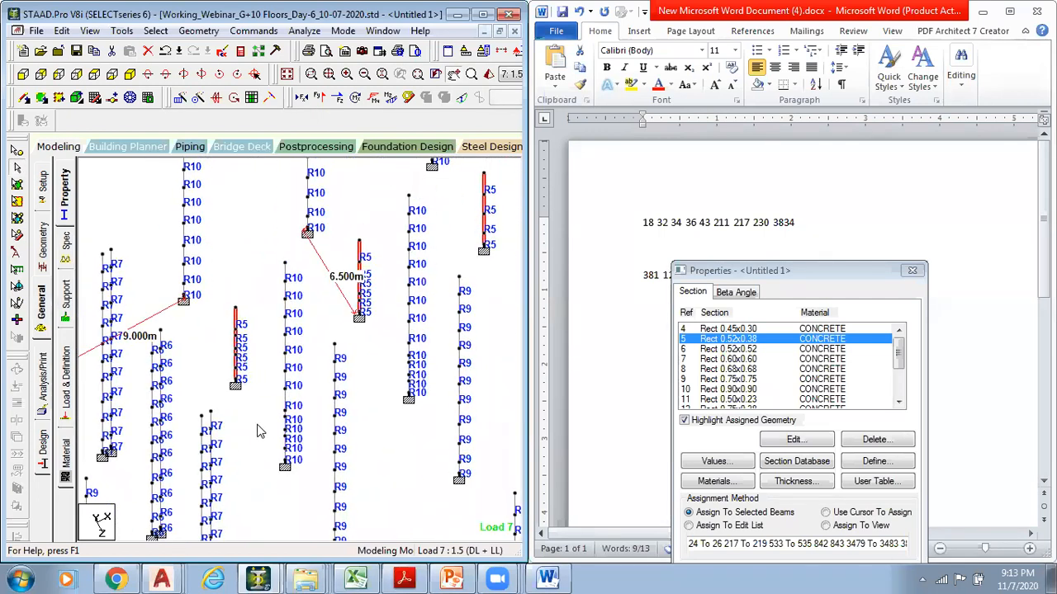
middle_drag(259, 427, 219, 453)
middle_drag(279, 408, 164, 453)
scroll(335, 352, down, 1)
middle_drag(362, 364, 283, 401)
middle_drag(424, 347, 184, 458)
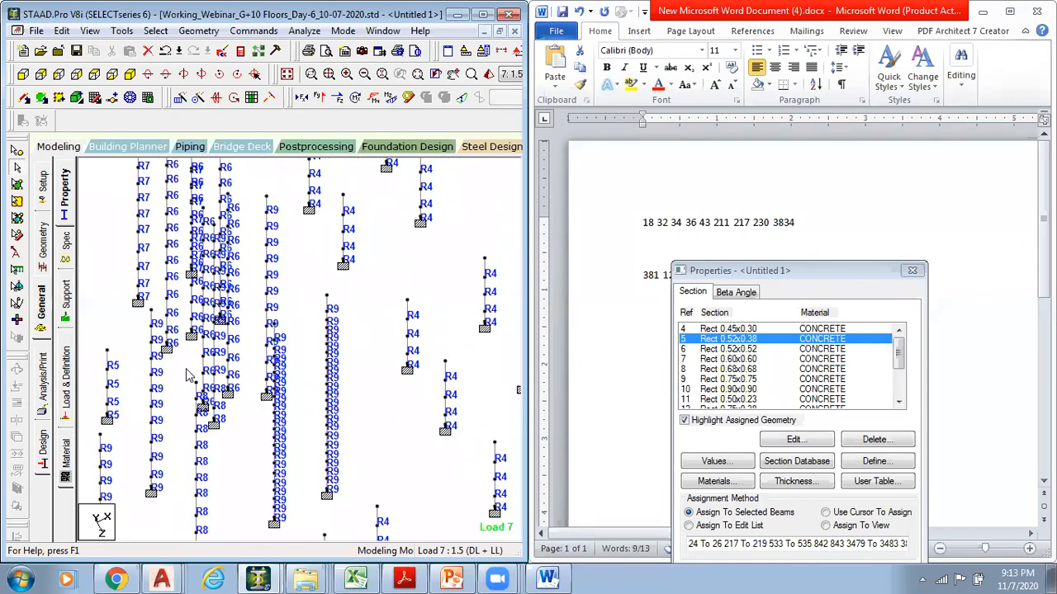
Clear the section highlighting and return to the short R5 columns beside the 9.000 m and 6.500 m bays
click(412, 385)
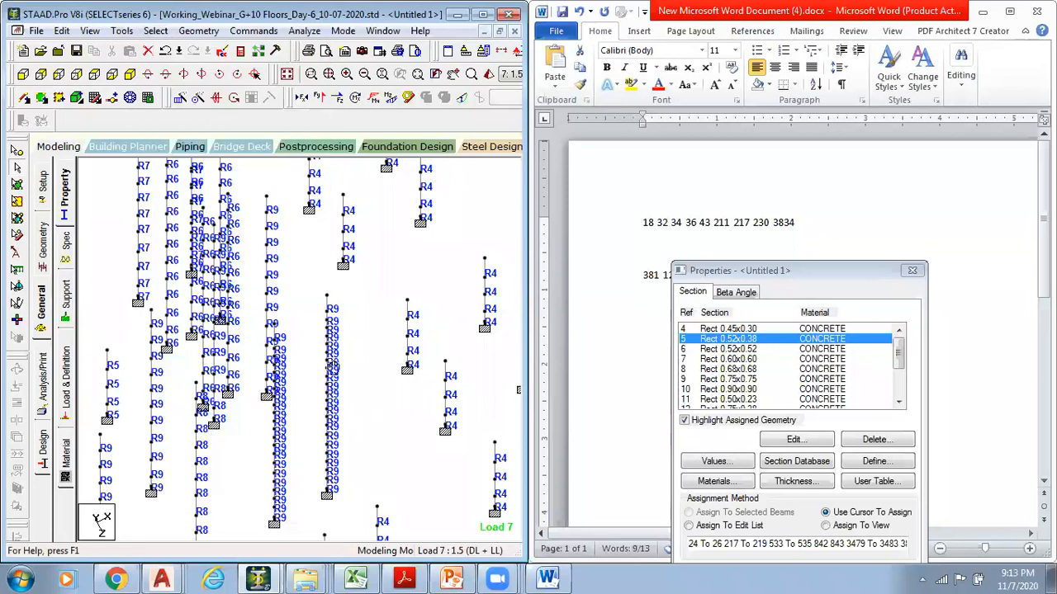
middle_drag(468, 287, 199, 377)
middle_drag(453, 335, 358, 354)
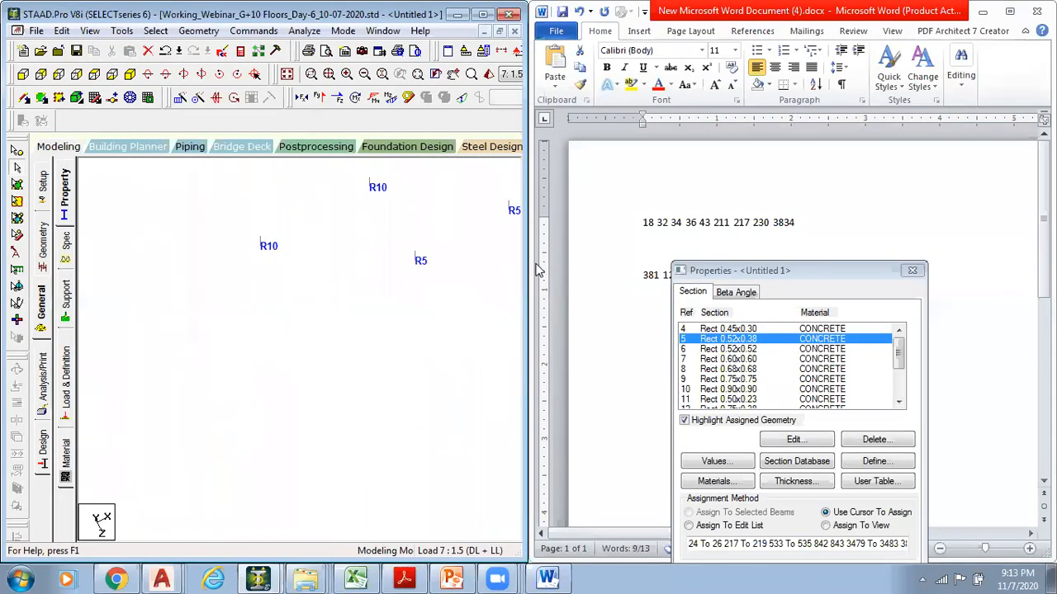
middle_drag(266, 377, 279, 399)
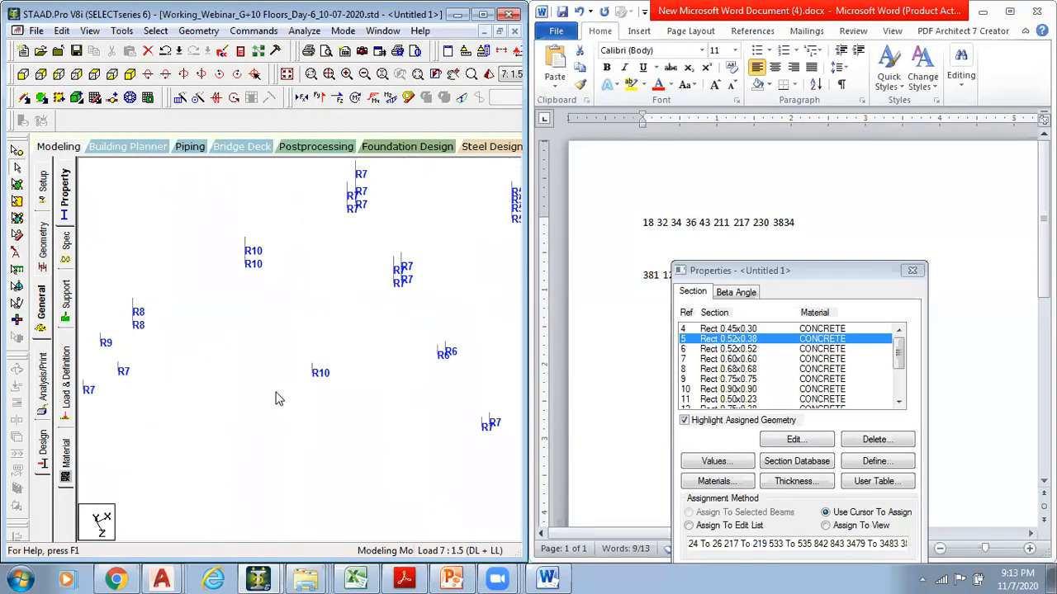
mouse_move(411, 313)
middle_down()
mouse_move(368, 355)
mouse_move(307, 376)
mouse_move(339, 358)
middle_up()
scroll(307, 376, down, 1)
scroll(728, 370, down, 1)
scroll(739, 356, down, 1)
middle_drag(430, 260, 247, 322)
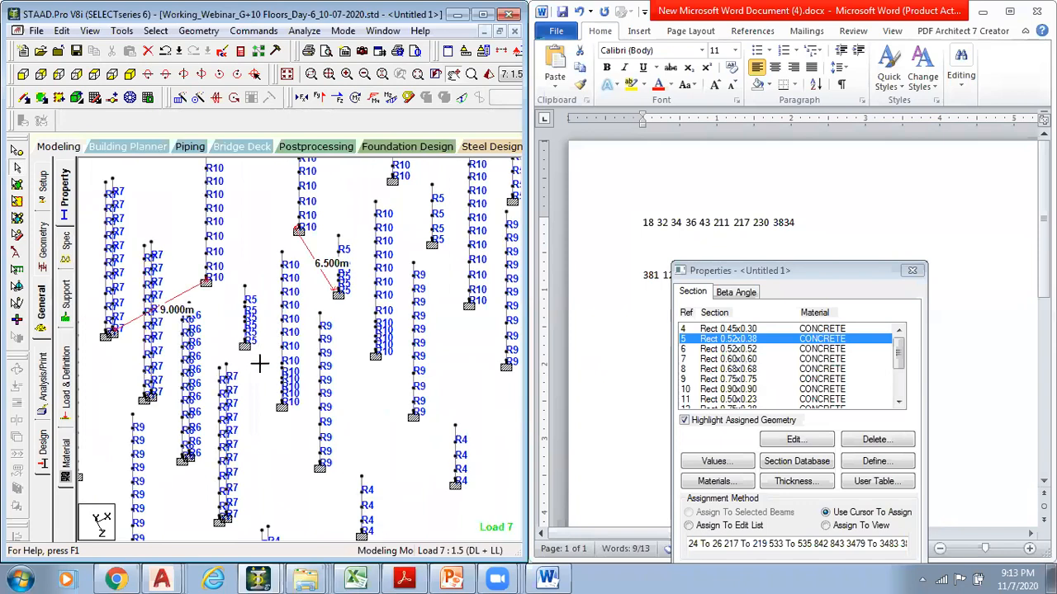
Assign the Rect 0.52x0.52 section to the short R5 column standing between the 9.000 m and 6.500 m bays
click(743, 349)
drag(235, 279, 260, 354)
drag(785, 271, 828, 210)
click(815, 521)
click(911, 410)
click(888, 415)
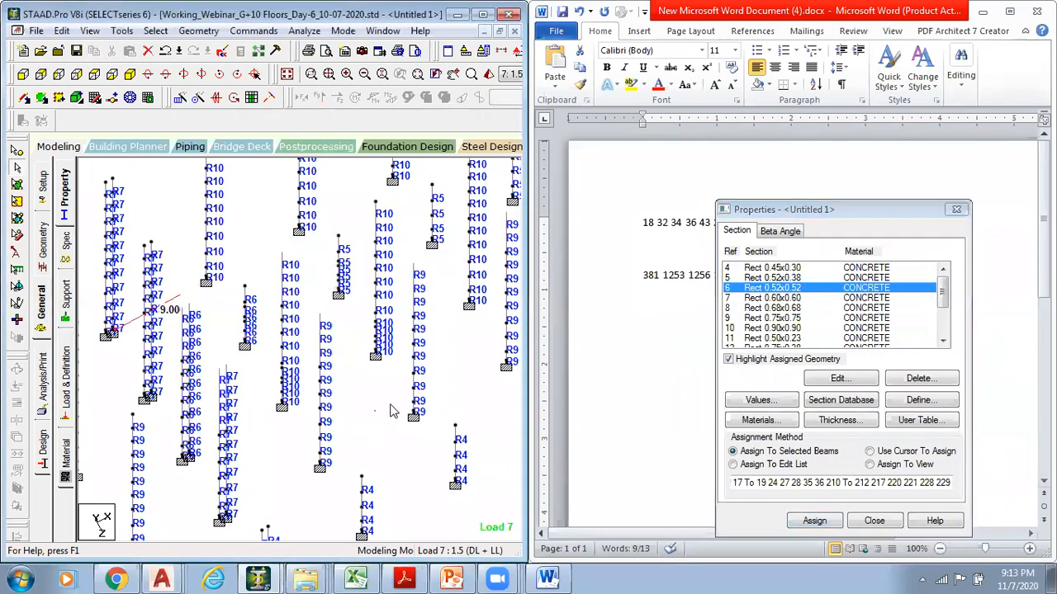
middle_drag(422, 407, 274, 465)
scroll(280, 433, down, 2)
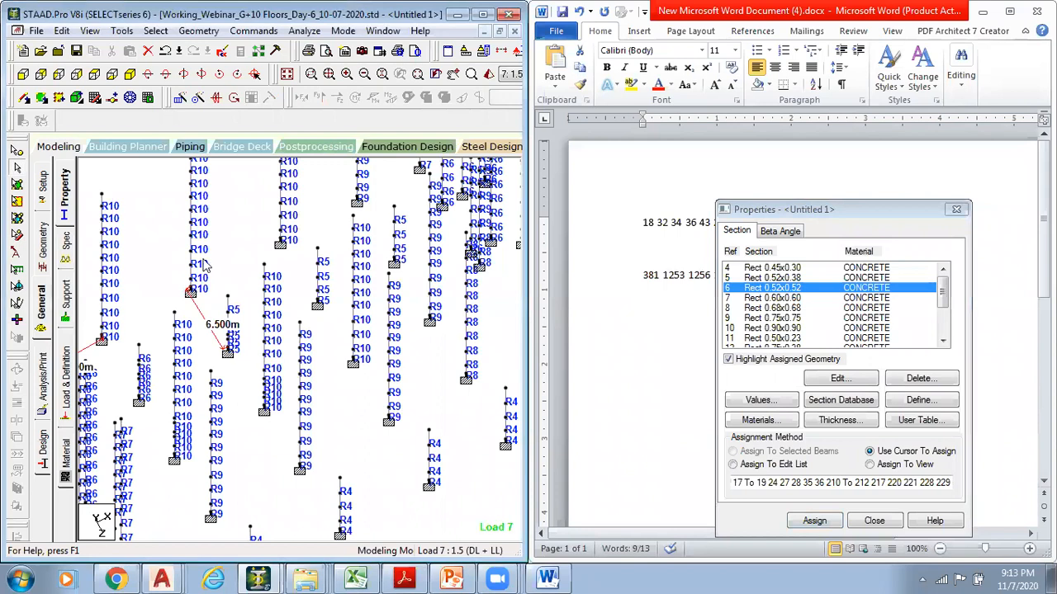
click(156, 30)
mouse_move(281, 487)
click(355, 507)
click(288, 354)
key(ctrl+v)
click(304, 325)
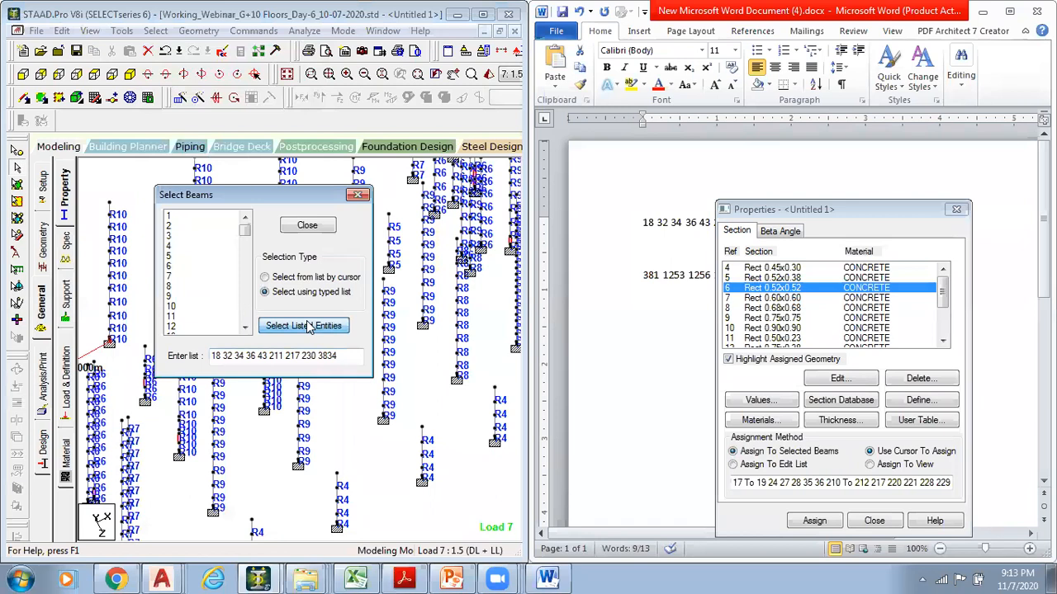
click(307, 226)
Check the section references of the selected flagged members around the 9.000 m bay, and highlight the Rect 0.90x0.90 columns for comparison
scroll(250, 371, up, 2)
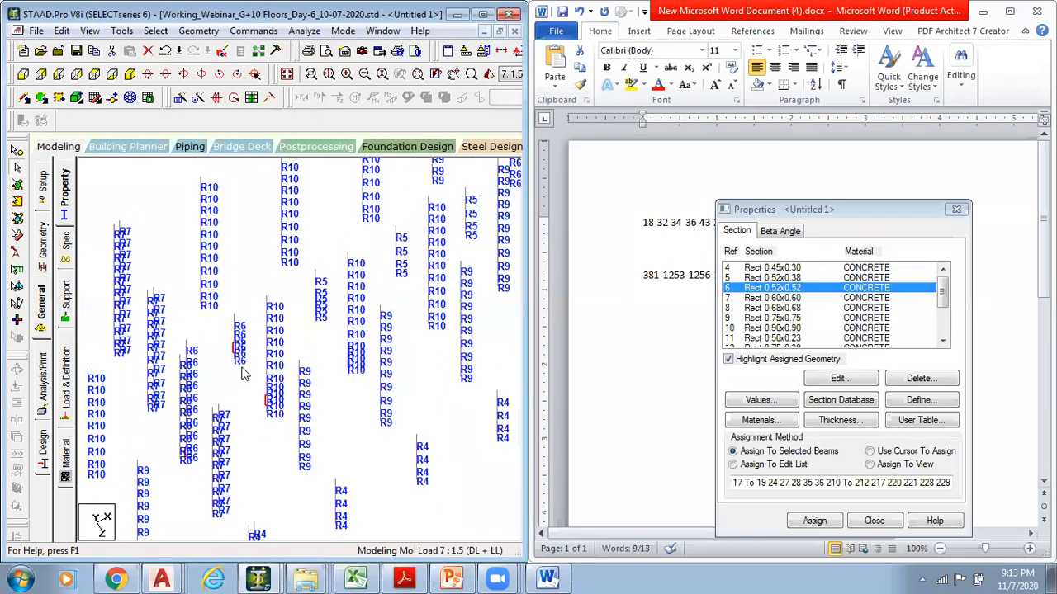
middle_drag(251, 371, 284, 350)
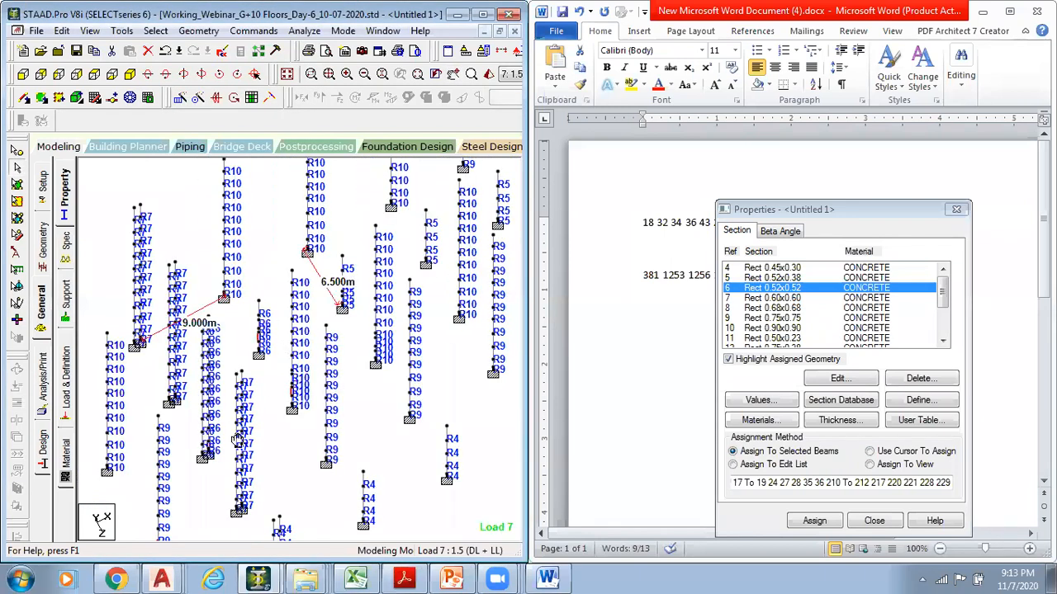
middle_drag(161, 490, 214, 428)
middle_drag(335, 389, 267, 426)
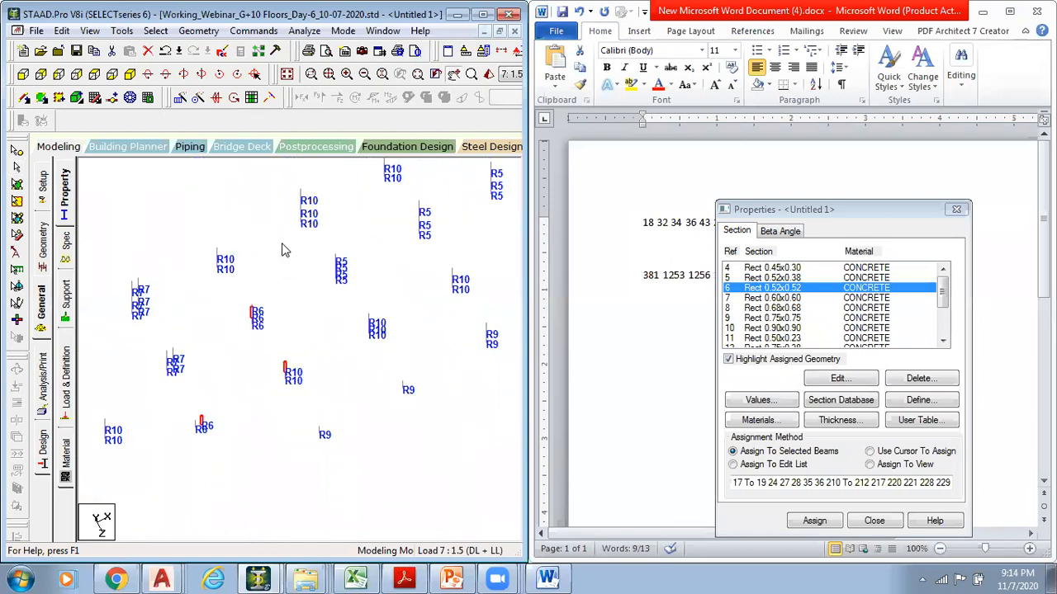
scroll(273, 425, up, 2)
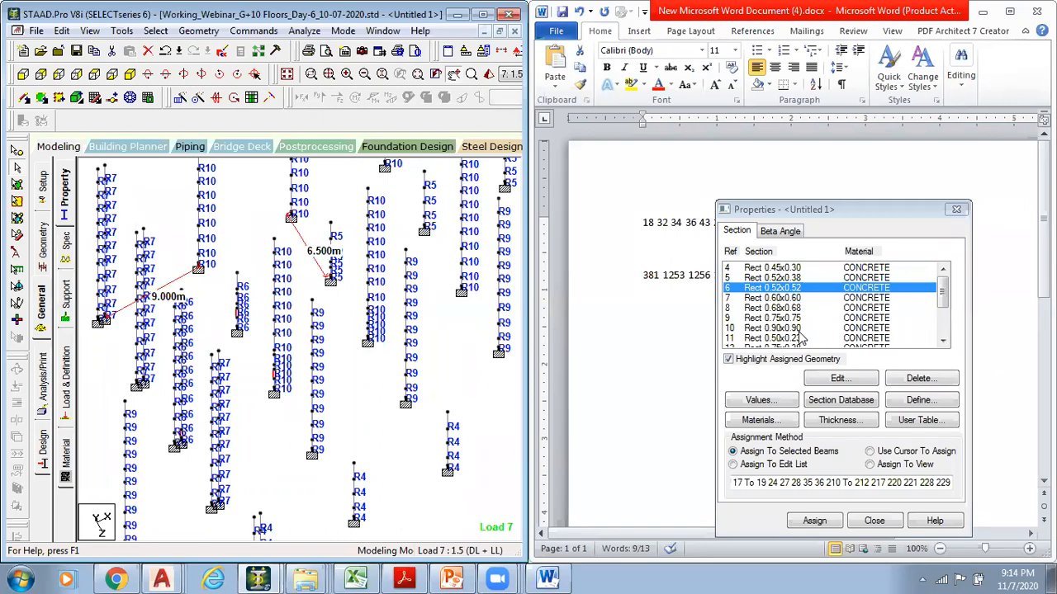
click(777, 328)
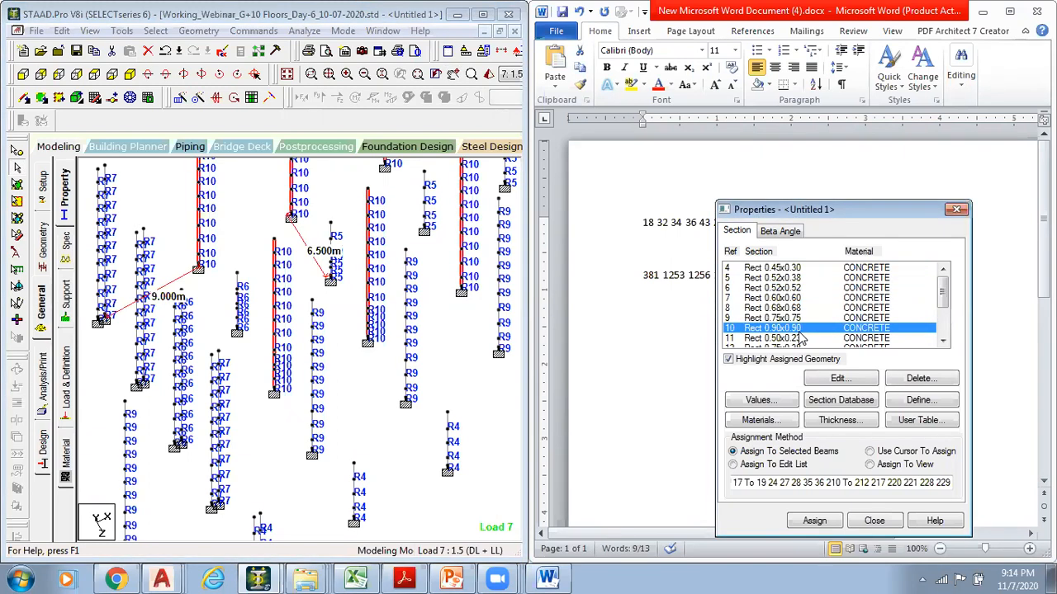
click(326, 369)
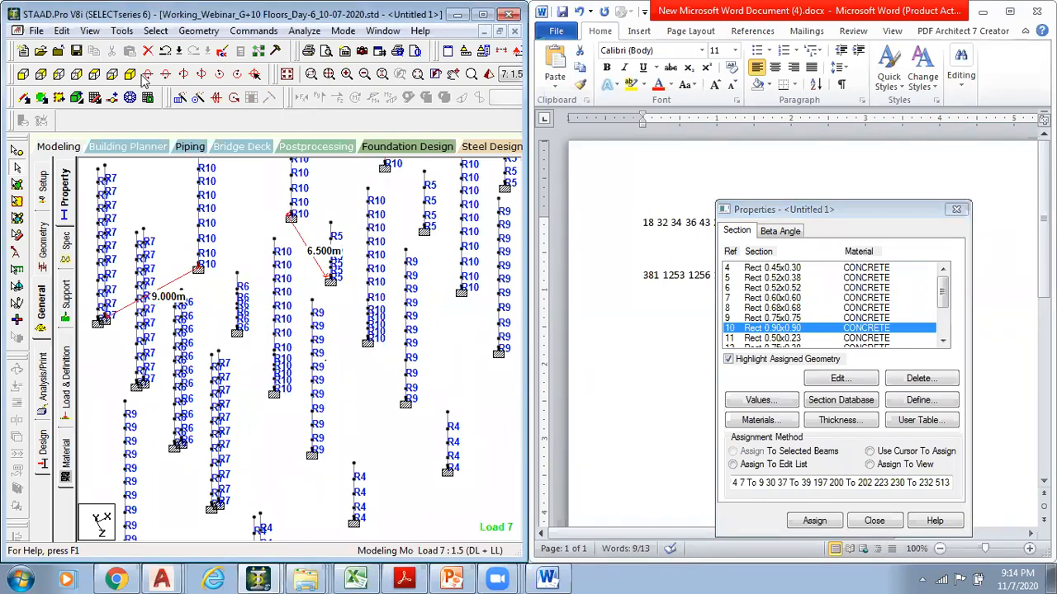
Reselect the flagged members from the copied number list and inspect those in the R6 and R9 columns near the R4 columns
click(155, 31)
mouse_move(306, 513)
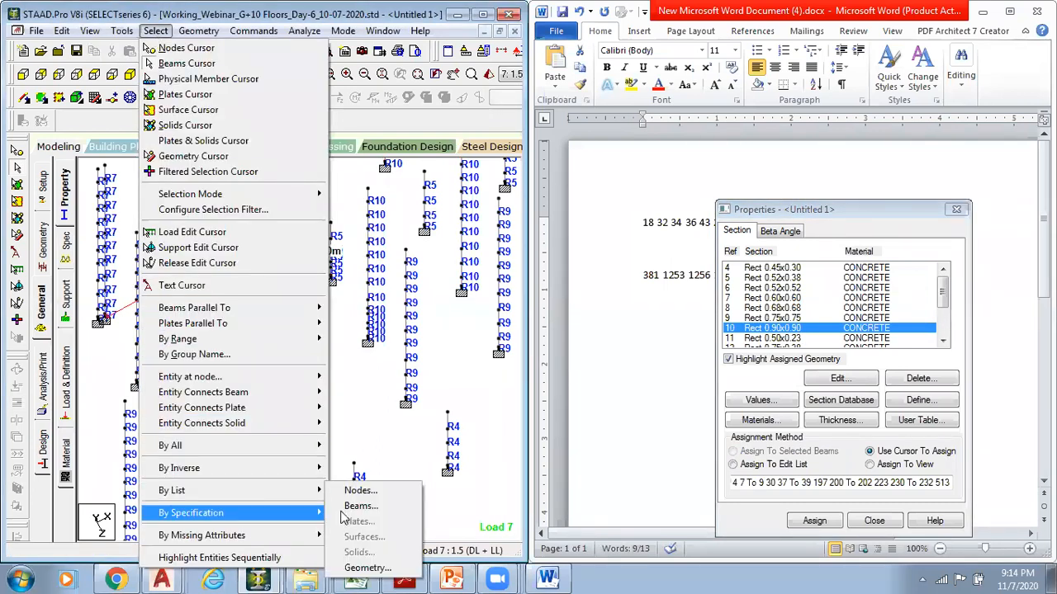
click(348, 506)
click(282, 357)
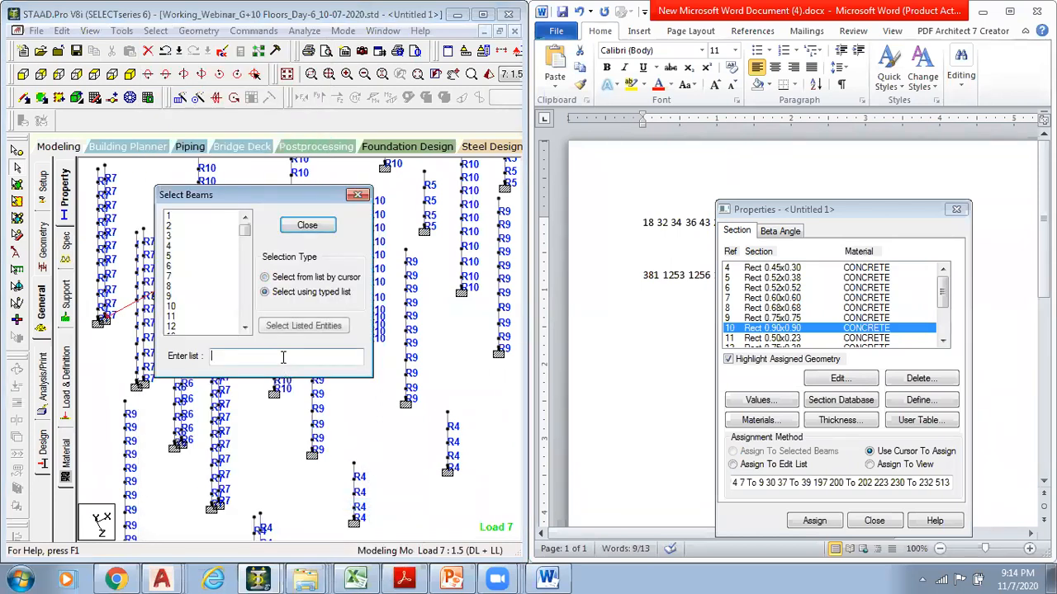
key(ctrl+v)
click(311, 226)
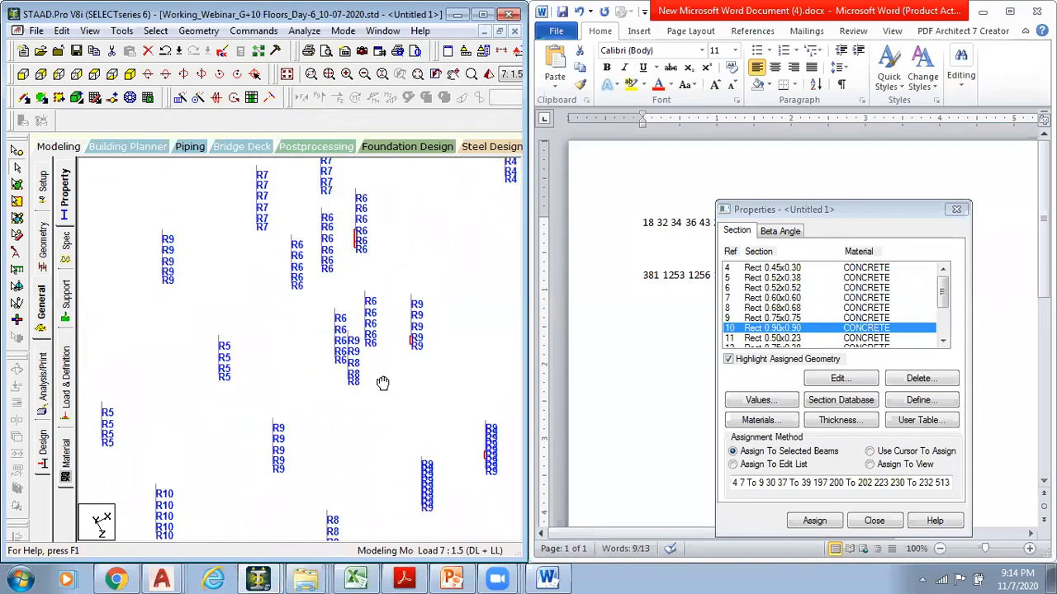
scroll(334, 299, up, 1)
middle_drag(335, 298, 353, 283)
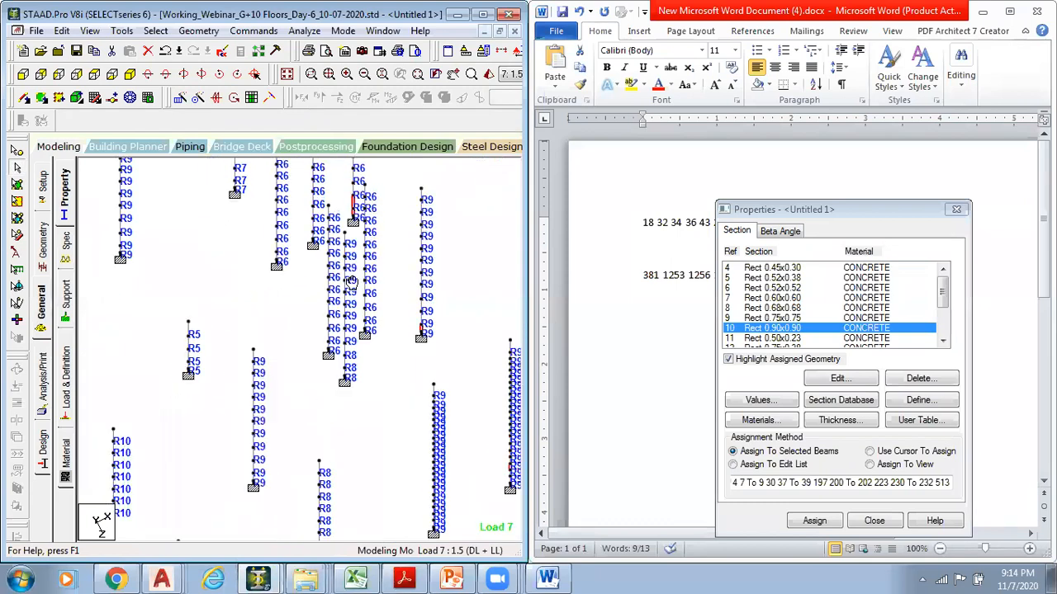
middle_drag(378, 379, 286, 423)
middle_drag(335, 272, 273, 307)
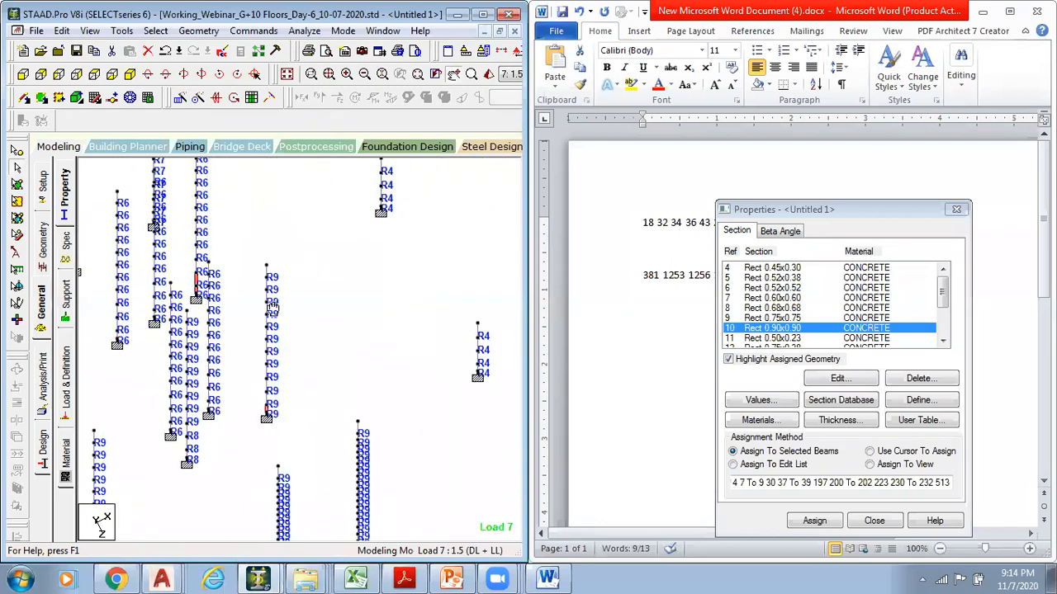
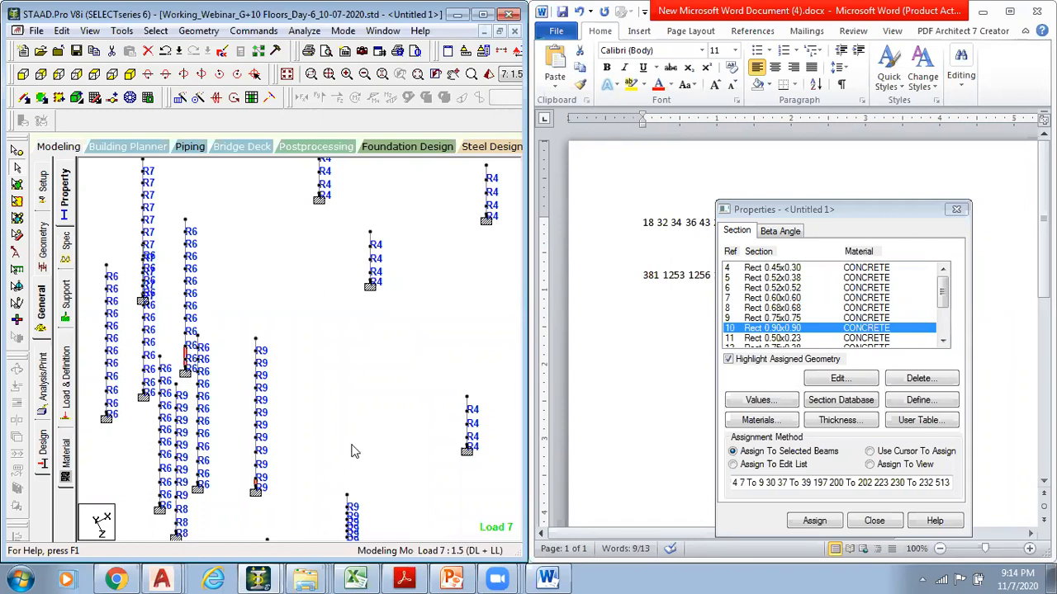
middle_drag(366, 468, 361, 429)
middle_drag(378, 371, 334, 424)
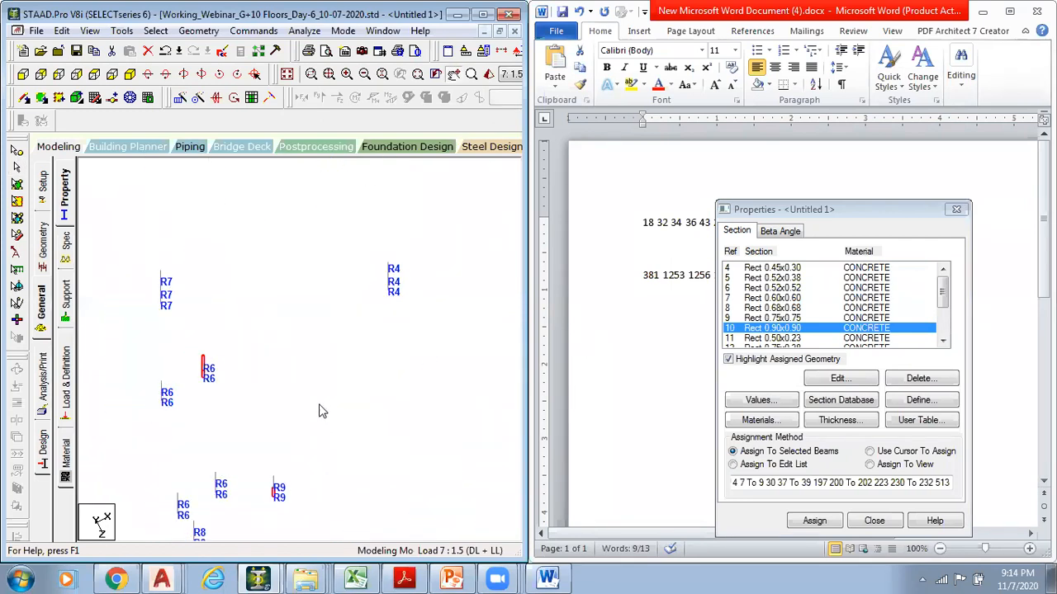
Assign the Rect 0.60x0.60 section to the full height of the R6 column containing the flagged lower segment
click(776, 298)
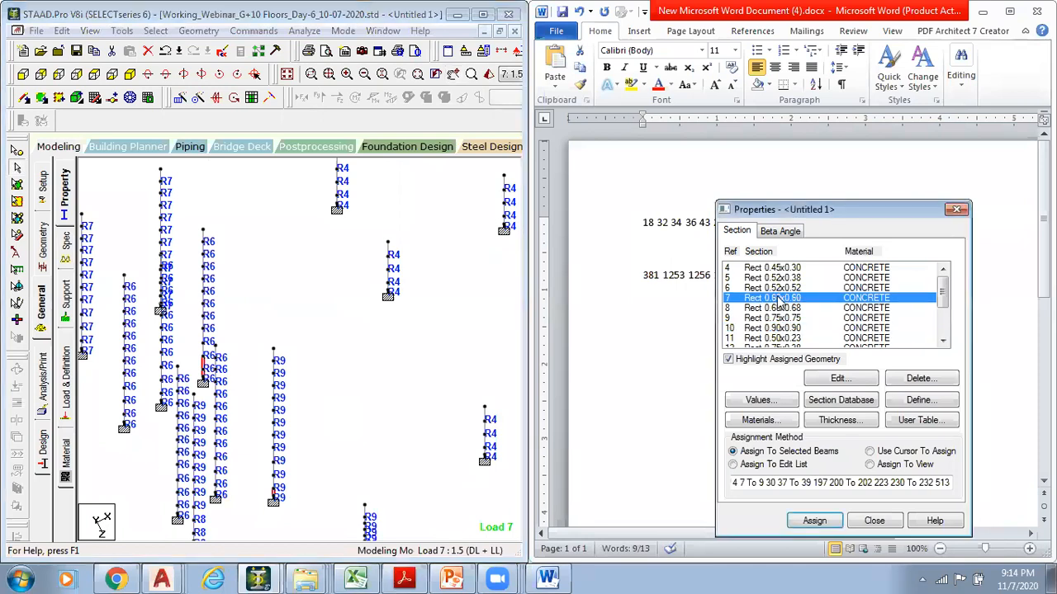
click(202, 256)
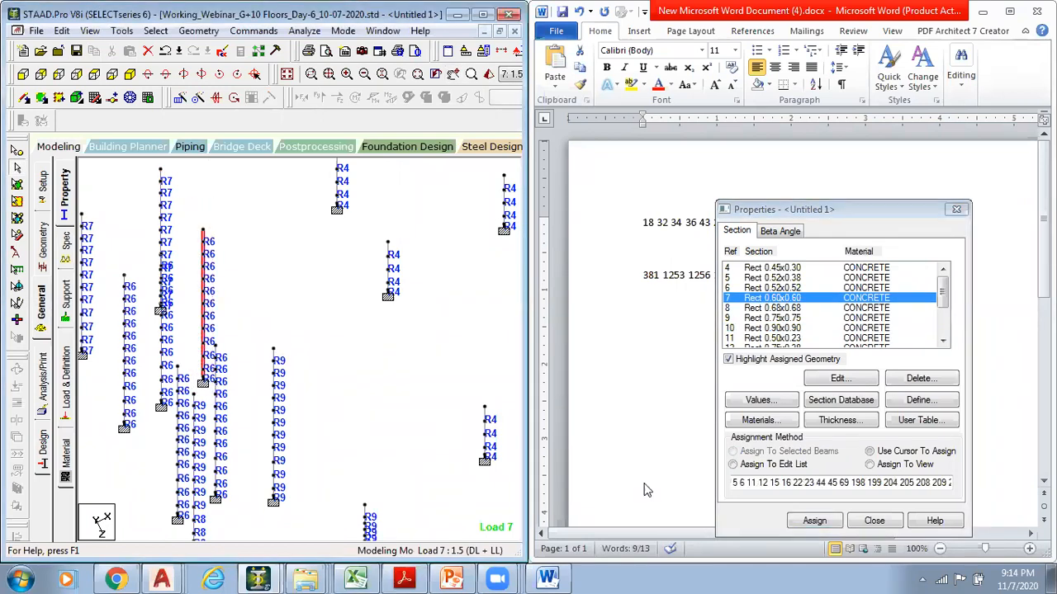
click(794, 520)
key(Return)
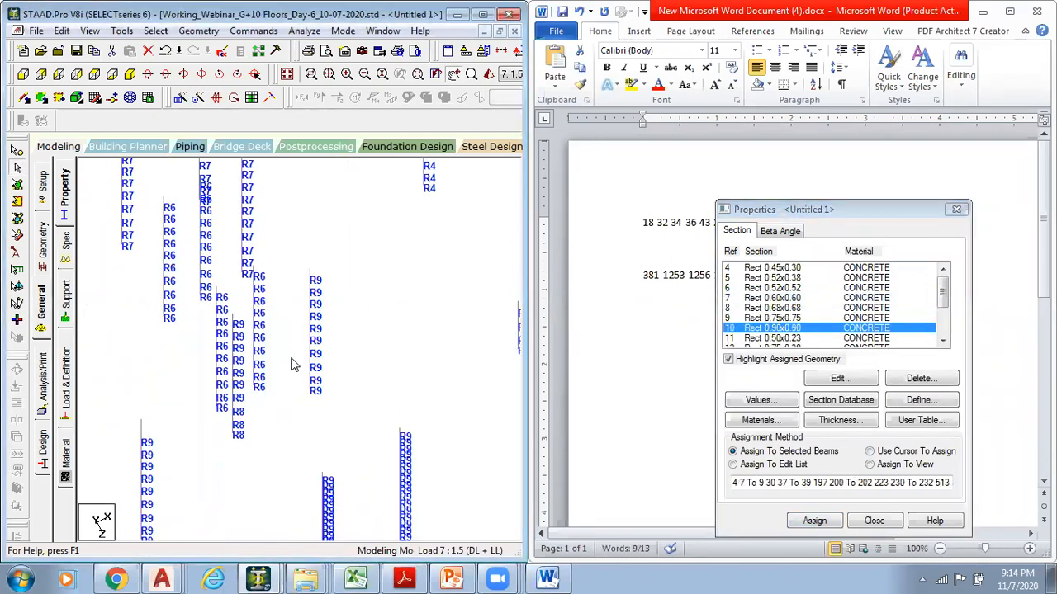
Assign the Rect 0.90x0.90 section to the flagged R9 column standing beside the R6 column group
middle_drag(293, 344, 295, 296)
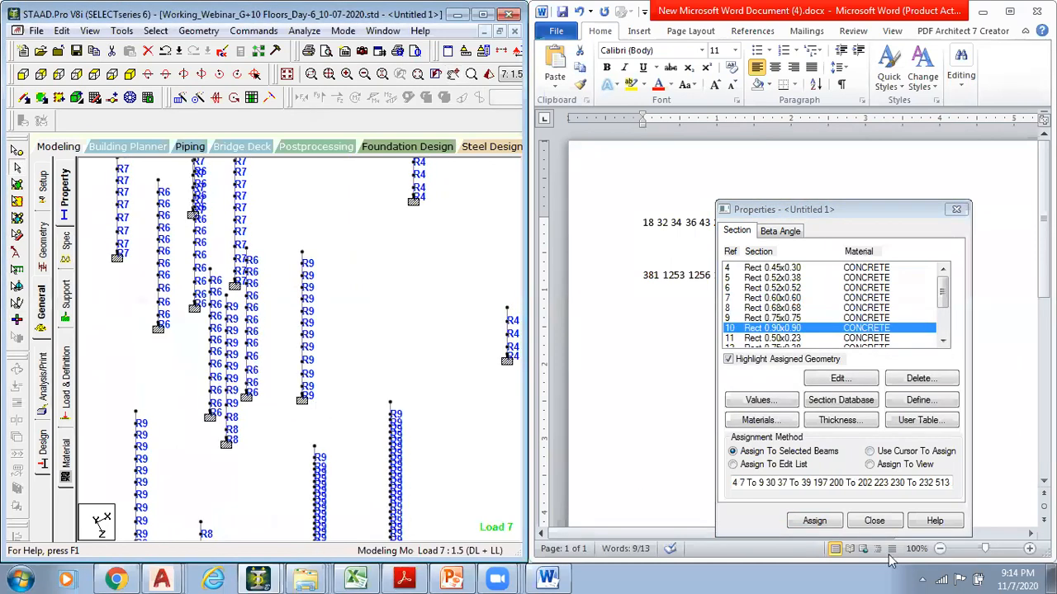
drag(315, 416, 295, 238)
middle_drag(328, 427, 353, 408)
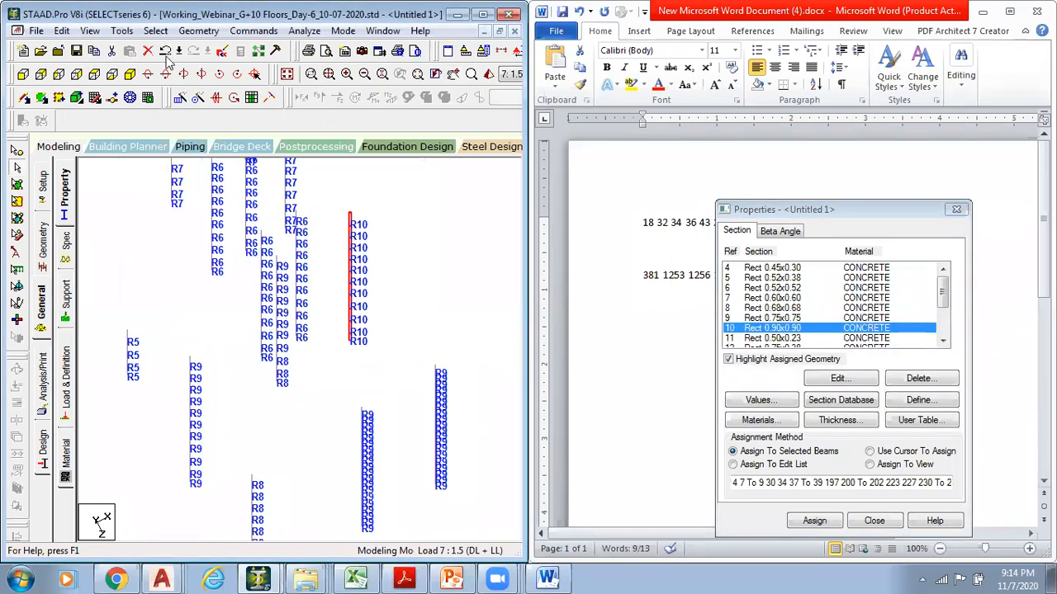
Select the flagged members by their copied number list again after the column section changes
click(155, 31)
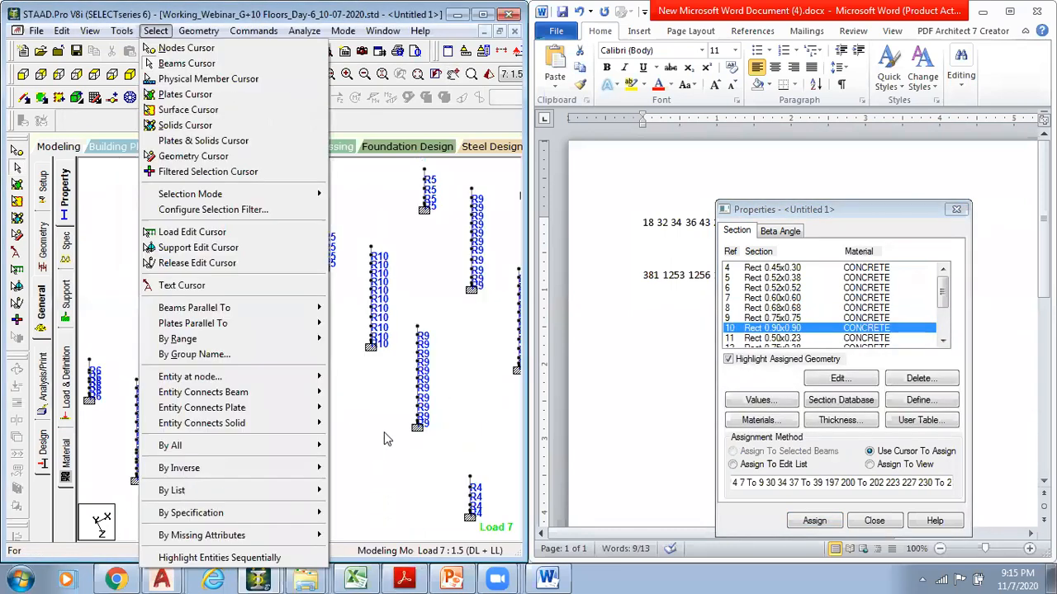
click(365, 503)
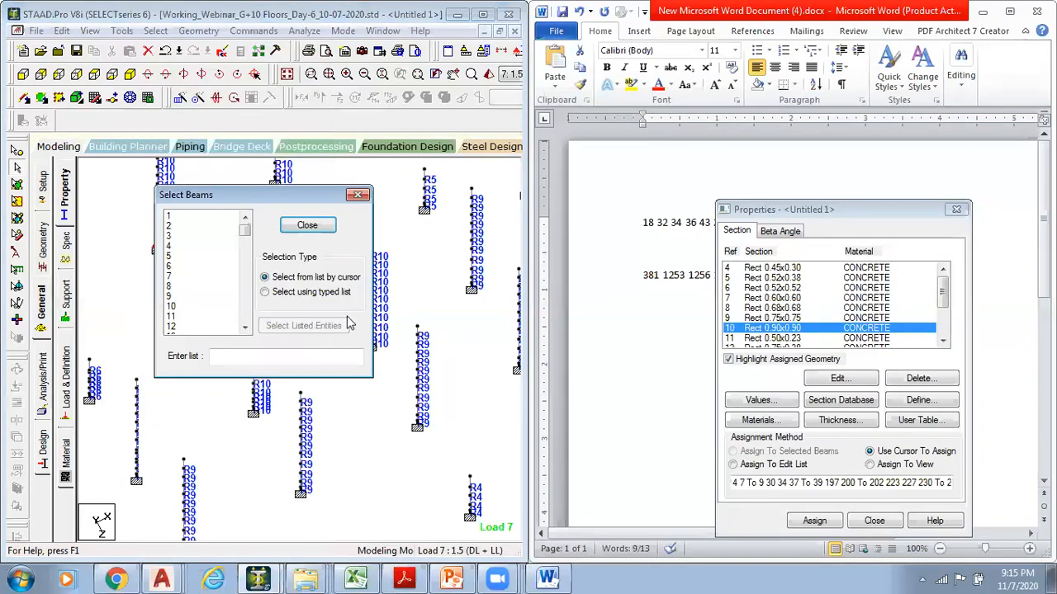
key(ctrl+v)
click(326, 325)
click(307, 225)
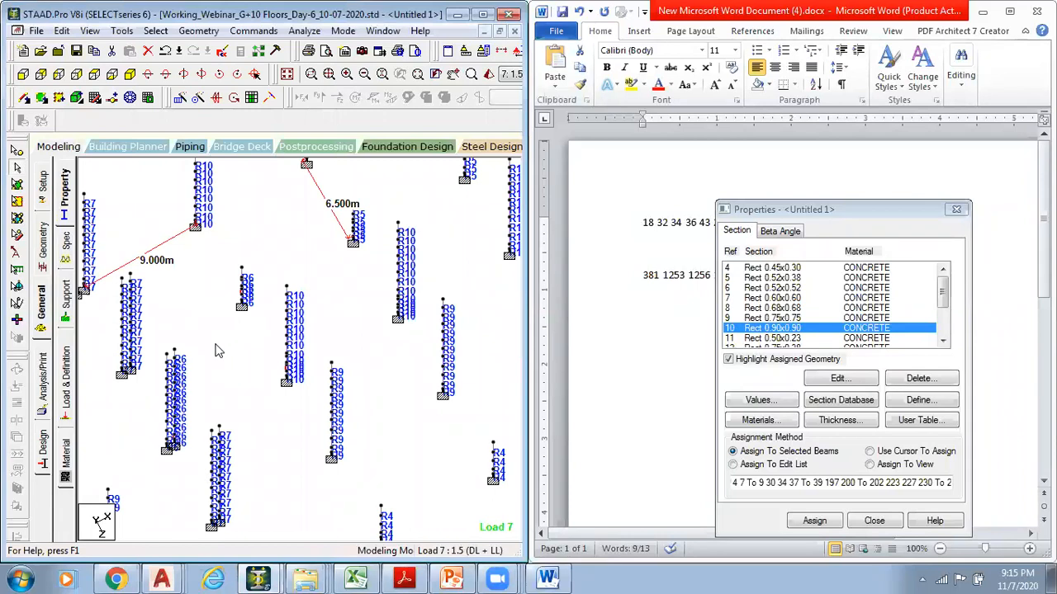
Examine the remaining flagged members across the building and check the section references of their columns
middle_drag(277, 366, 409, 311)
middle_drag(235, 392, 302, 372)
scroll(335, 351, up, 2)
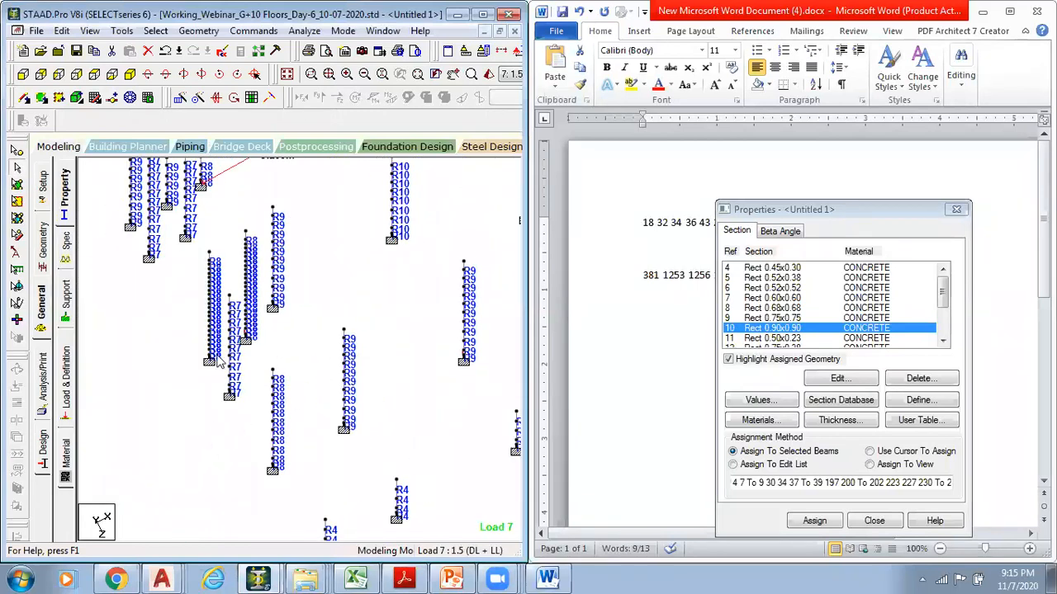
scroll(282, 366, up, 3)
middle_drag(282, 365, 201, 444)
scroll(278, 365, down, 2)
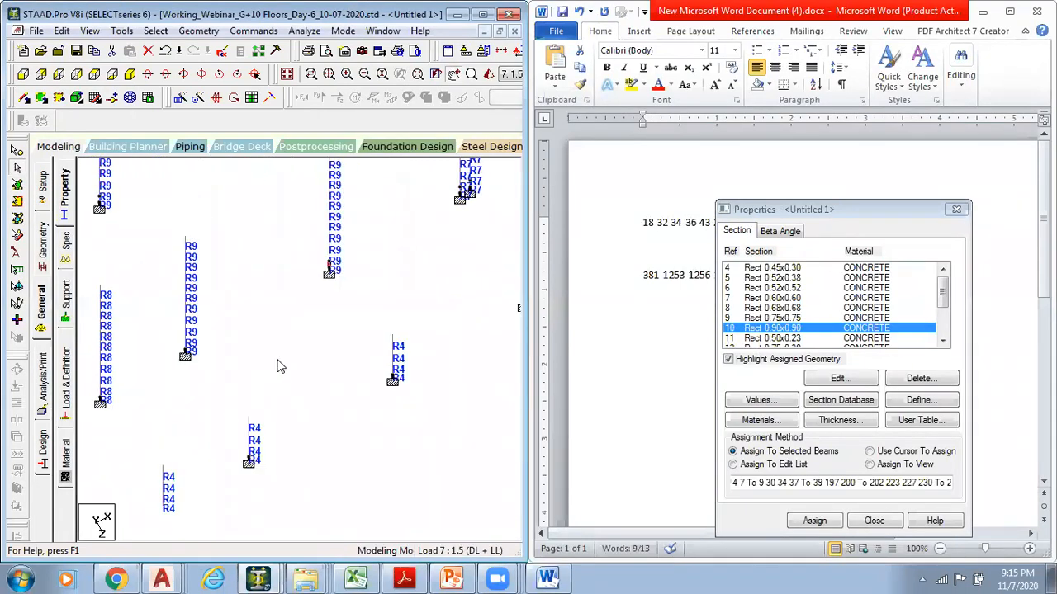
middle_drag(362, 298, 238, 418)
middle_drag(311, 229, 191, 330)
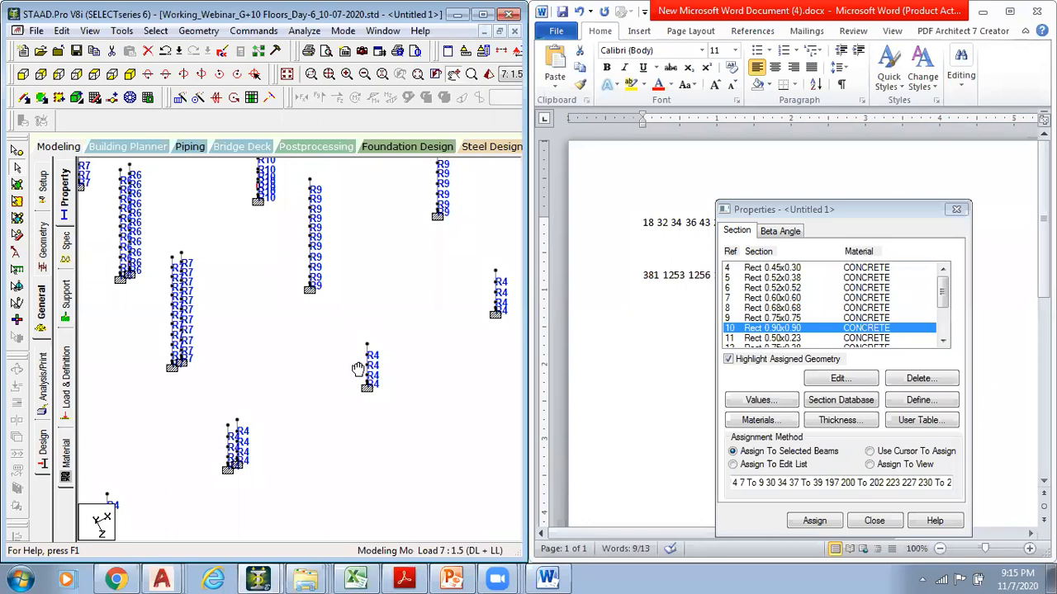
middle_drag(358, 369, 197, 345)
scroll(322, 318, down, 3)
scroll(318, 335, up, 3)
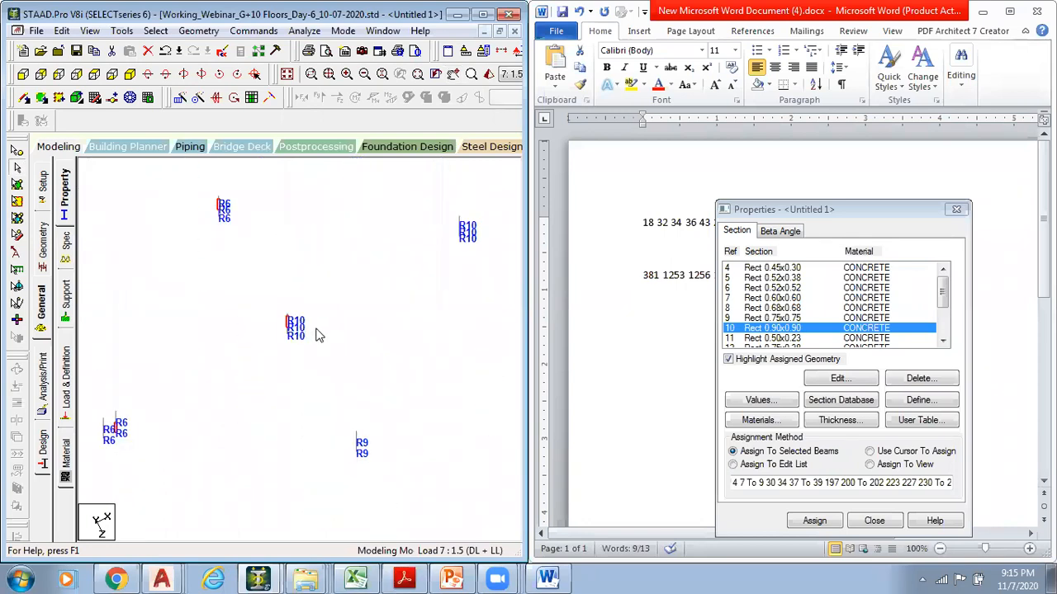
Inspect the remaining R4 to R10 column groups across the isolated column view for flagged segments and their section references
middle_drag(312, 305, 343, 427)
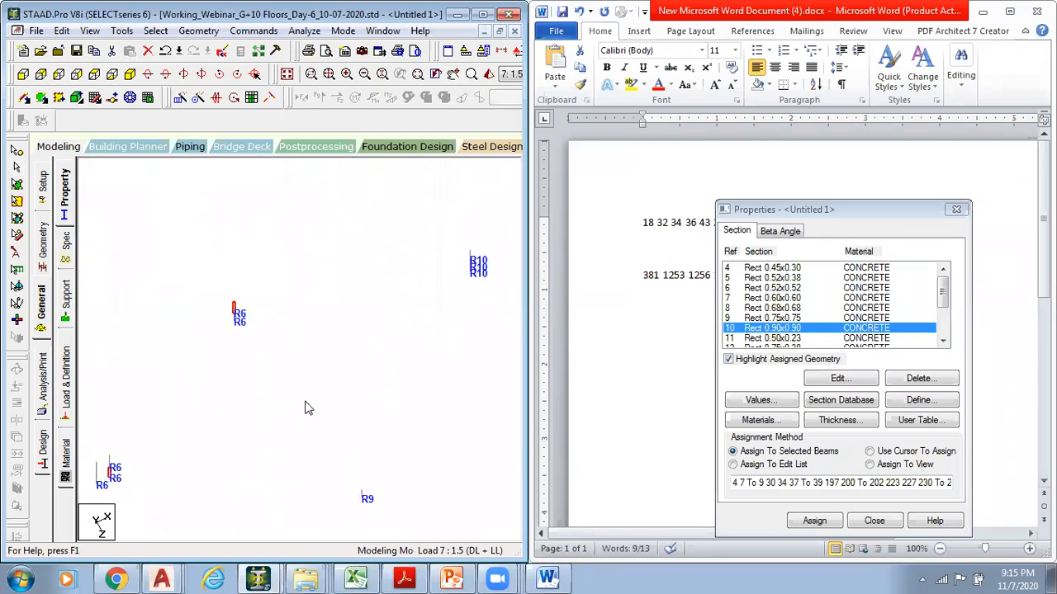
middle_drag(215, 404, 246, 330)
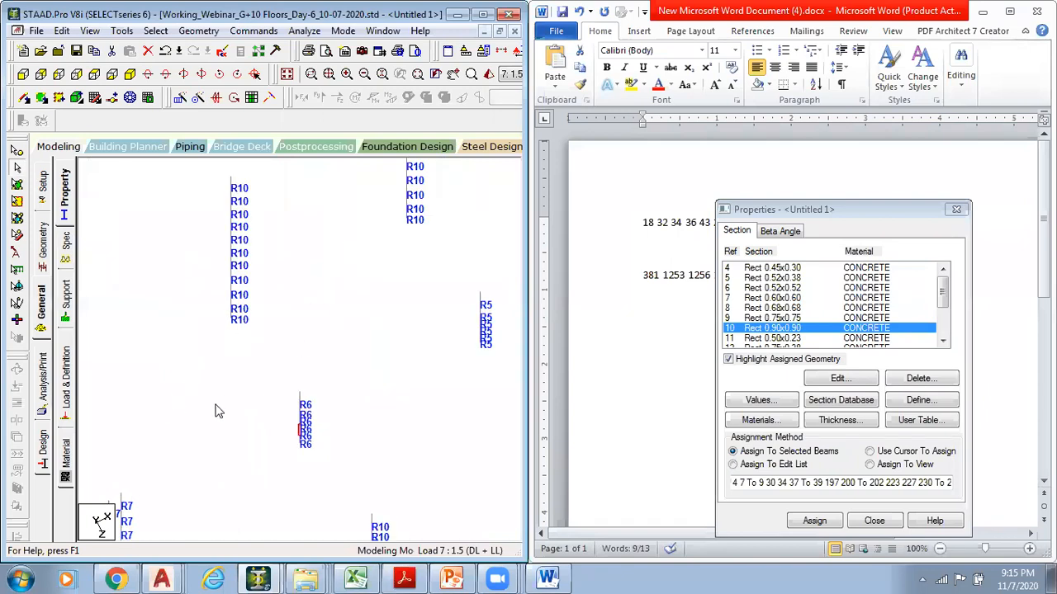
middle_drag(215, 457, 227, 415)
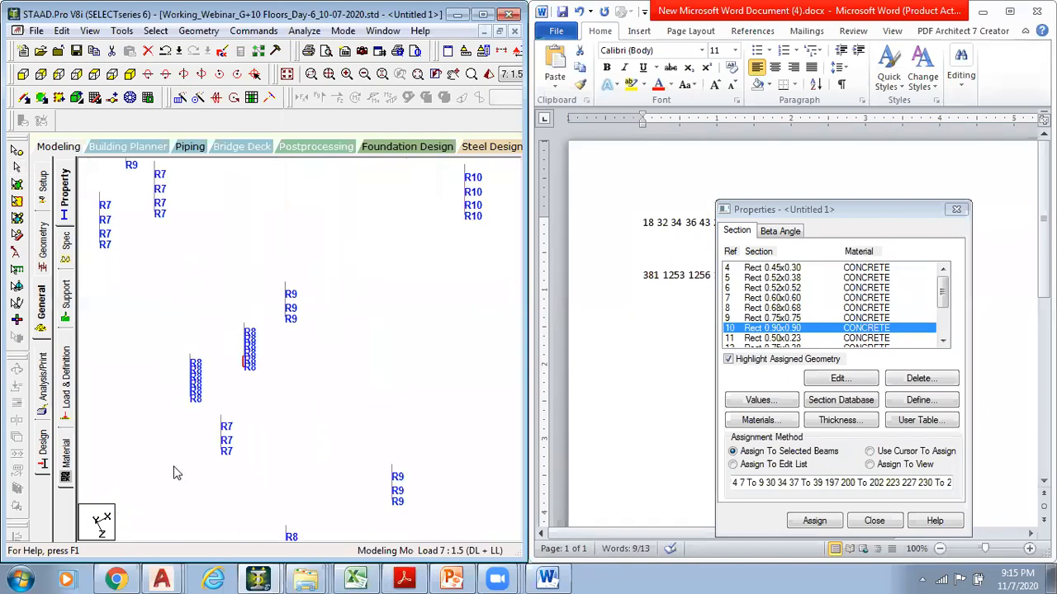
middle_drag(174, 474, 342, 450)
middle_drag(435, 440, 241, 392)
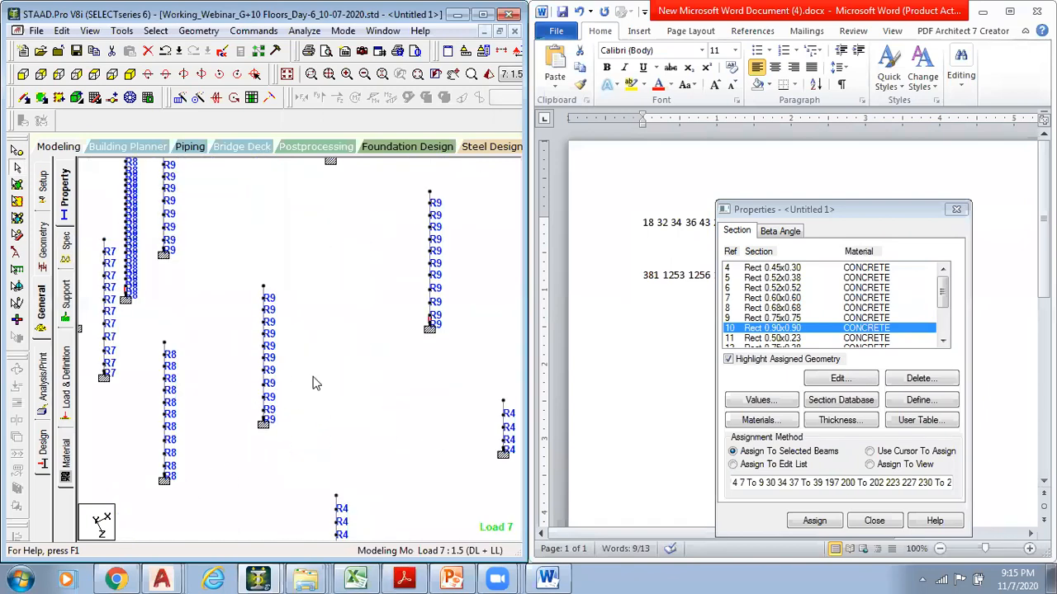
middle_drag(351, 350, 330, 442)
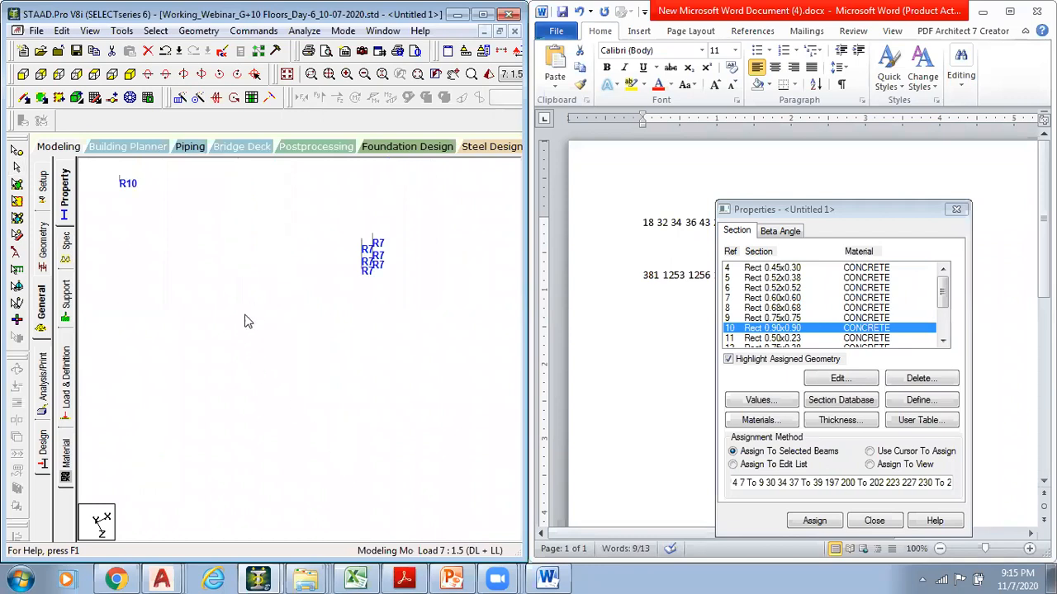
middle_drag(318, 340, 303, 355)
middle_drag(350, 392, 281, 483)
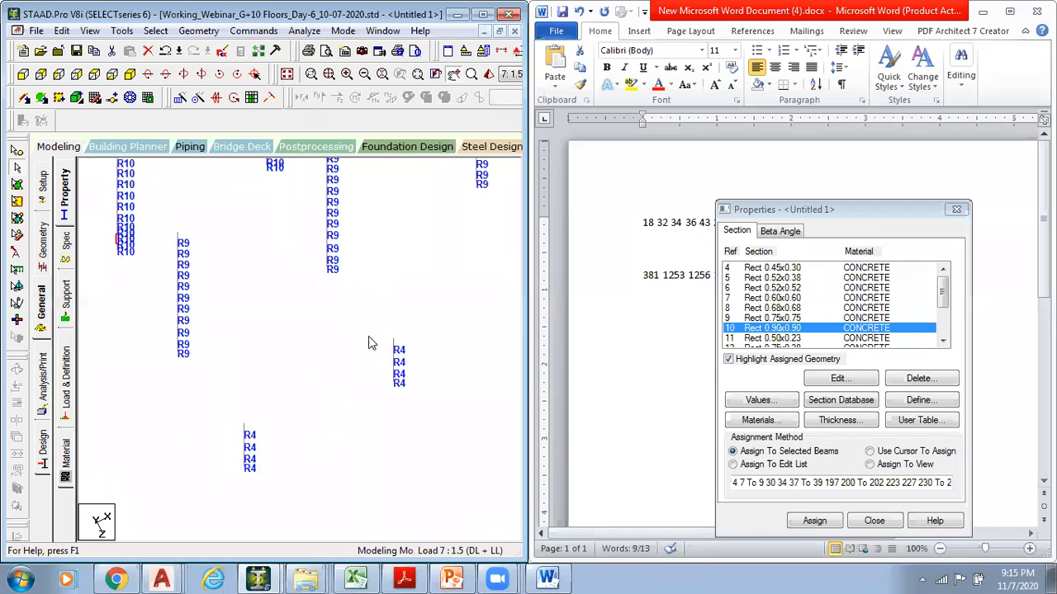
middle_drag(370, 337, 286, 466)
middle_drag(337, 394, 284, 459)
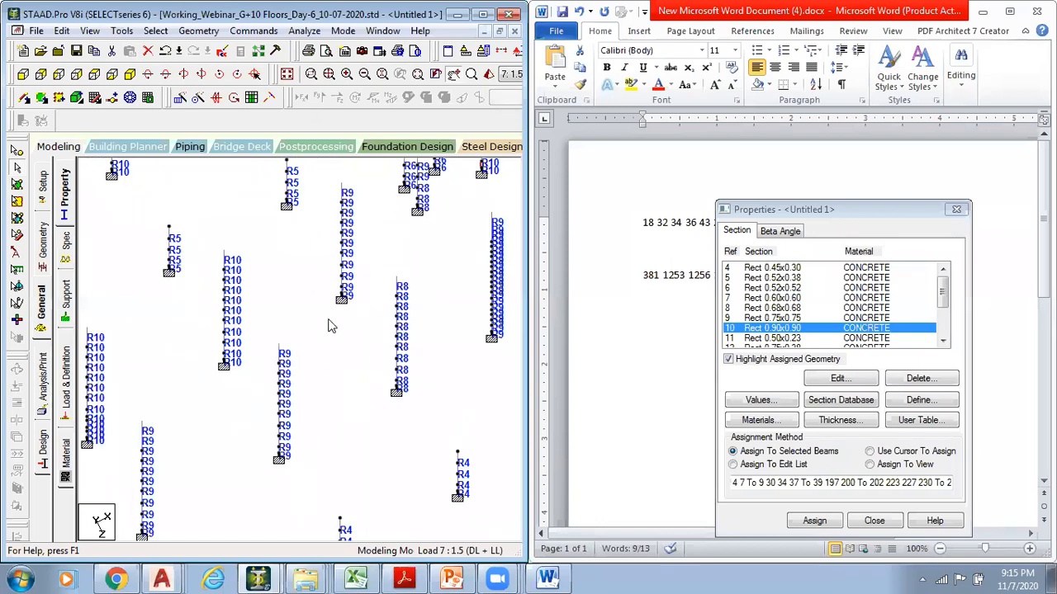
middle_drag(328, 325, 281, 428)
middle_drag(295, 313, 240, 410)
middle_drag(323, 398, 176, 447)
scroll(321, 314, down, 1)
mouse_move(298, 312)
middle_down()
mouse_move(321, 314)
mouse_move(273, 322)
mouse_move(309, 311)
middle_up()
scroll(309, 311, down, 1)
click(286, 75)
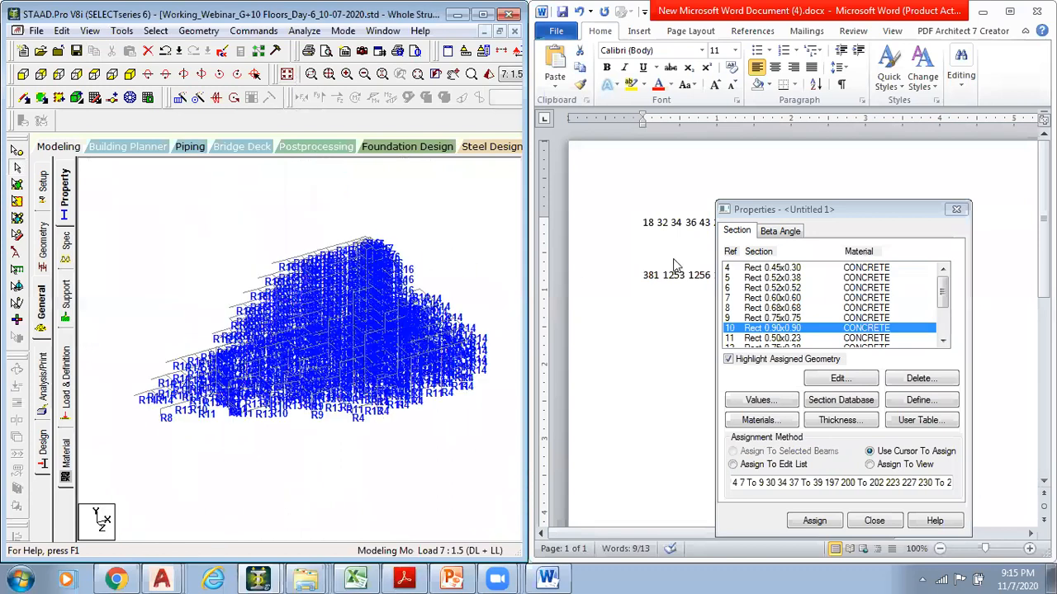
drag(642, 274, 774, 282)
key(ctrl+c)
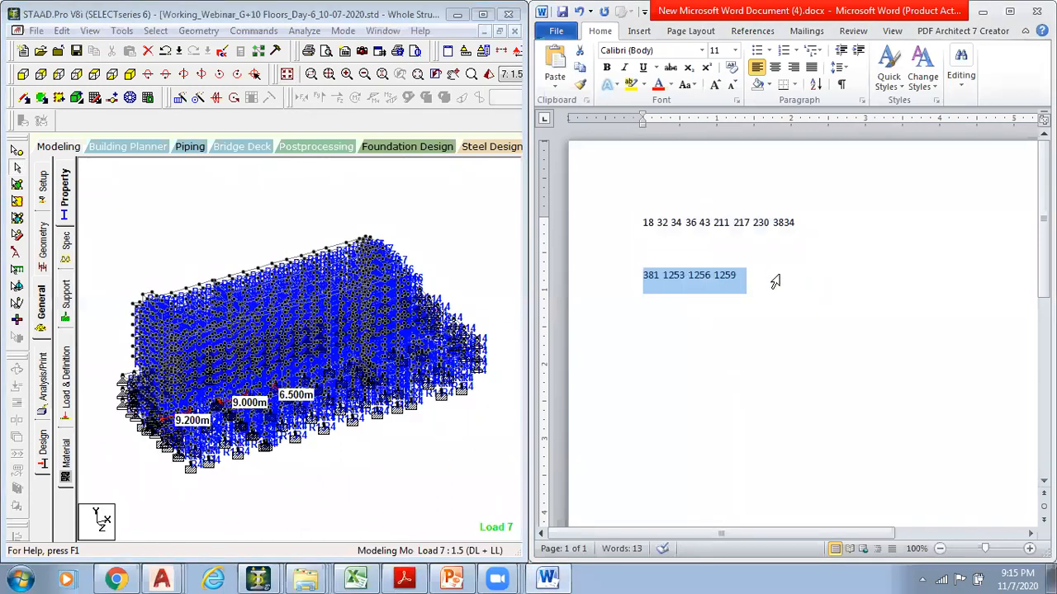
Select beams 381, 1253, 1256 and 1259 in STAAD.Pro using the copied number list and close the section properties
click(194, 241)
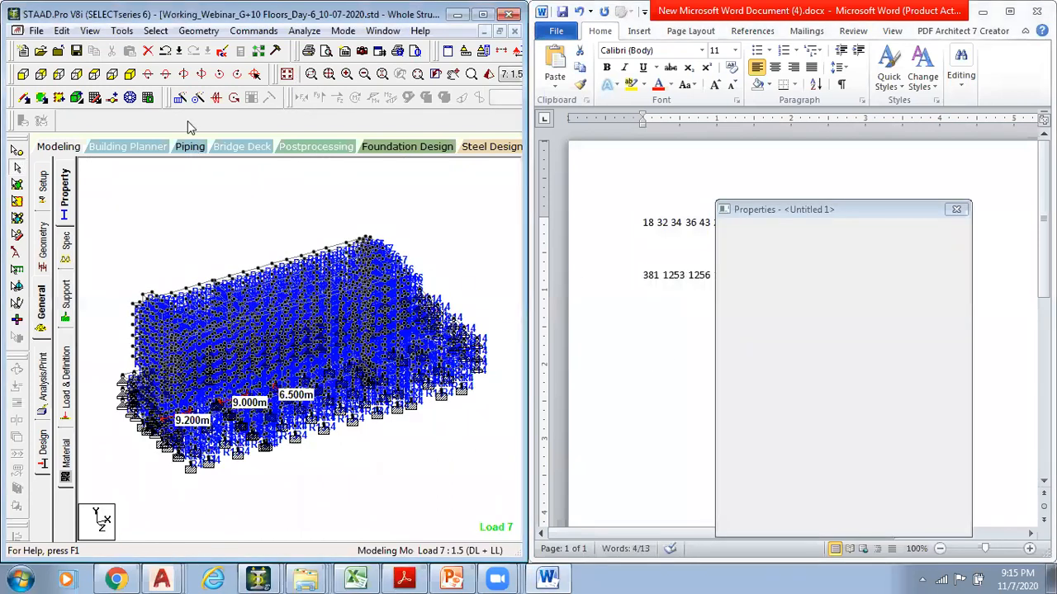
click(155, 31)
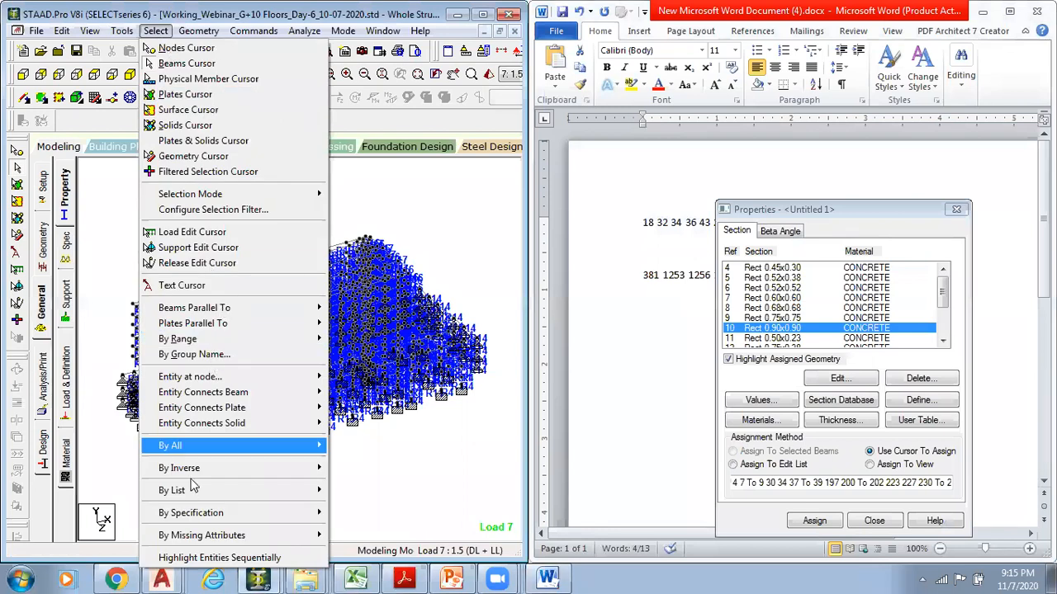
mouse_move(191, 492)
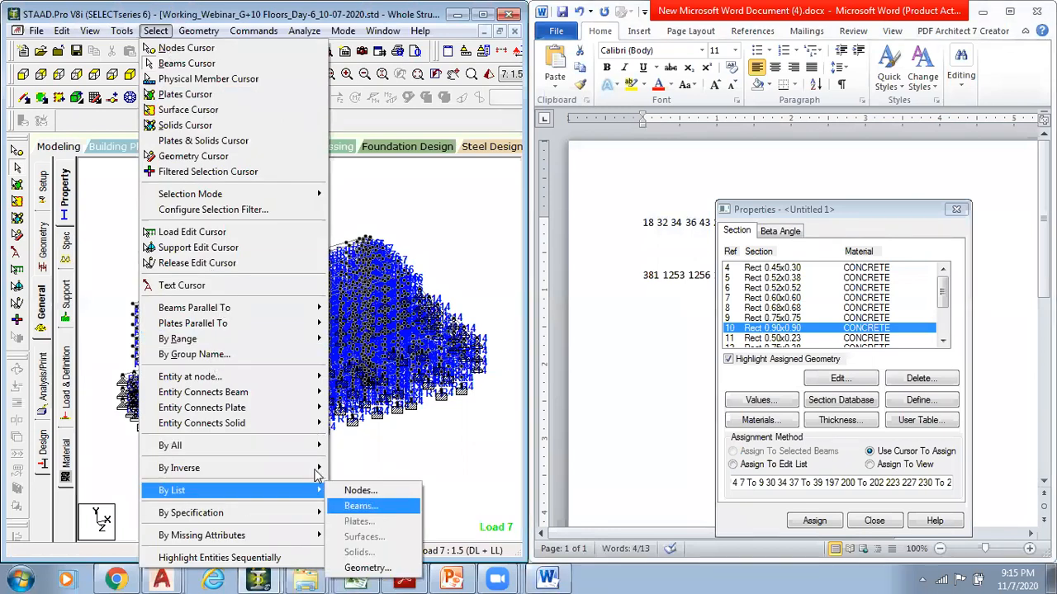
click(282, 355)
key(ctrl+v)
click(305, 327)
click(357, 194)
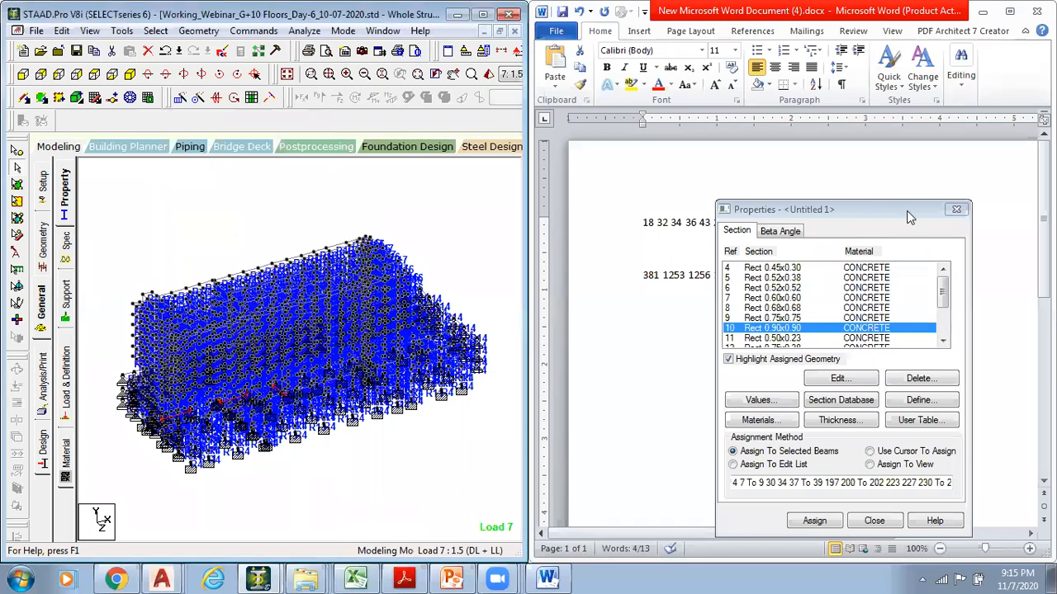
click(956, 209)
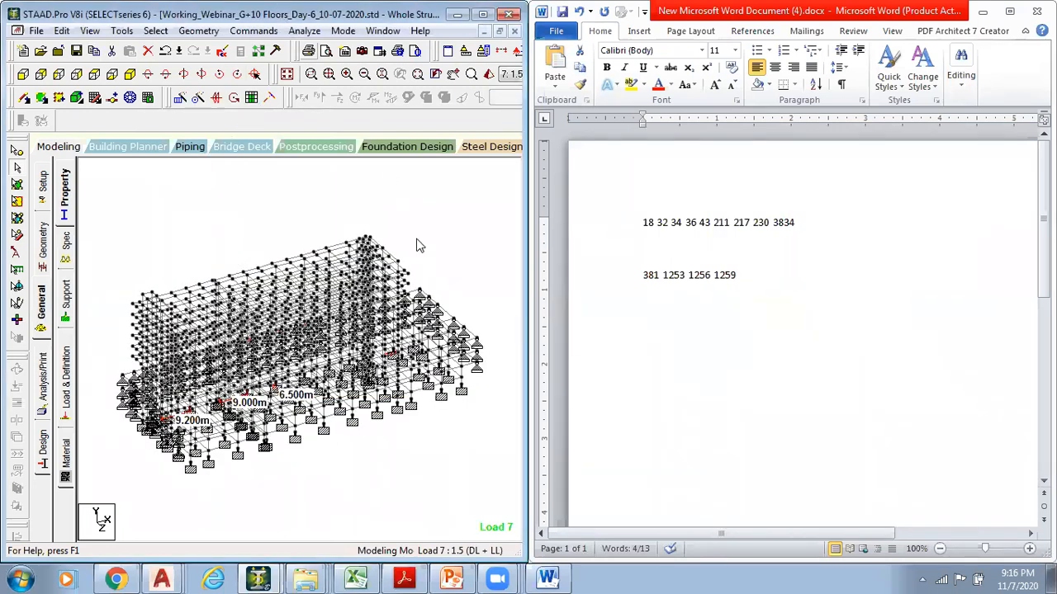
Examine where the four selected beams sit in the building frame from several viewing directions
key(Up)
scroll(356, 354, up, 5)
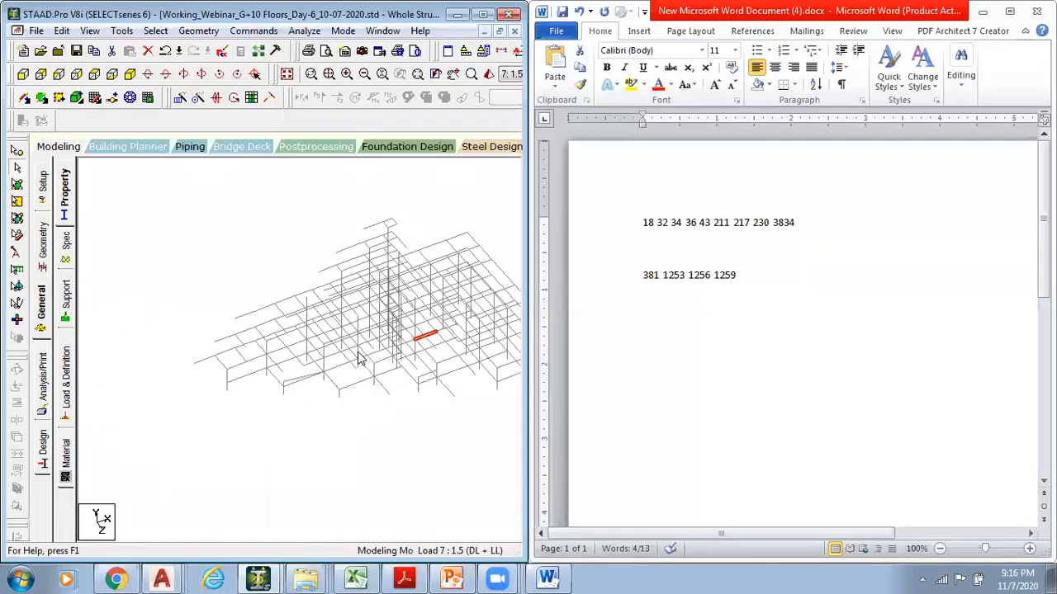
scroll(322, 369, up, 3)
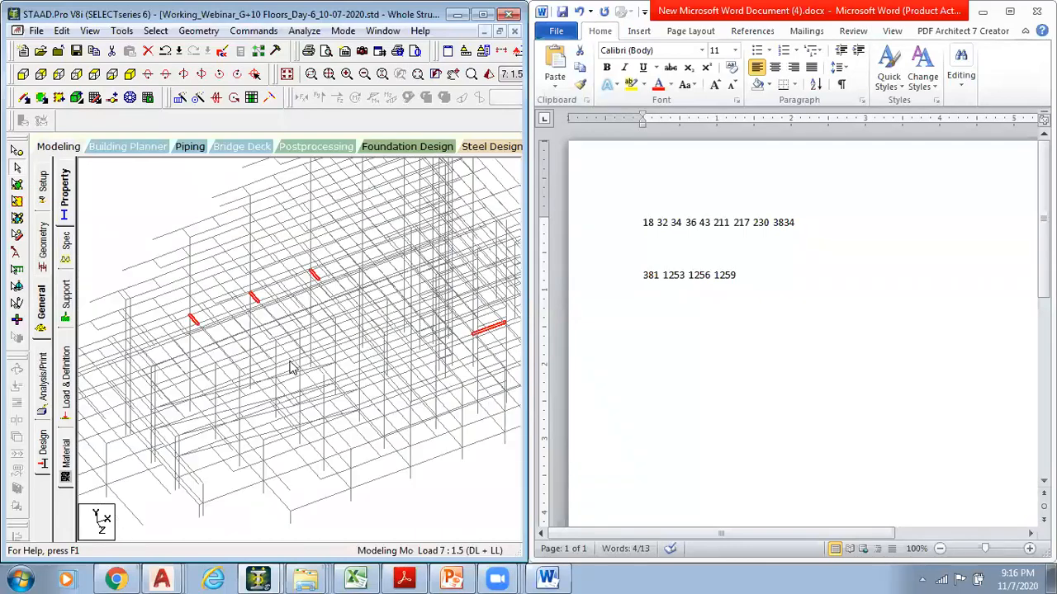
scroll(368, 346, up, 5)
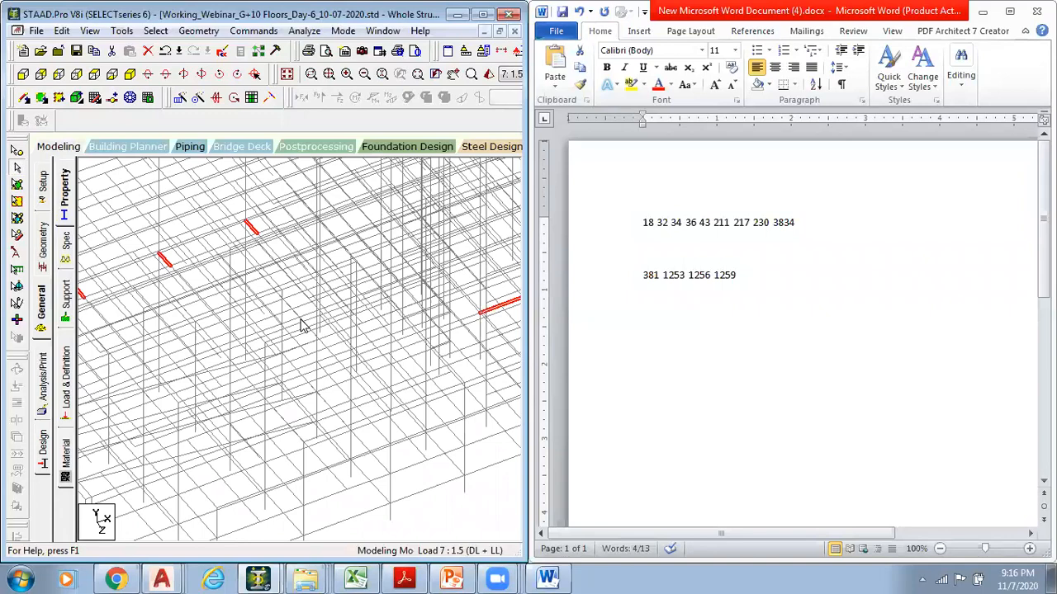
key(Up)
key(Up)
middle_drag(319, 356, 446, 456)
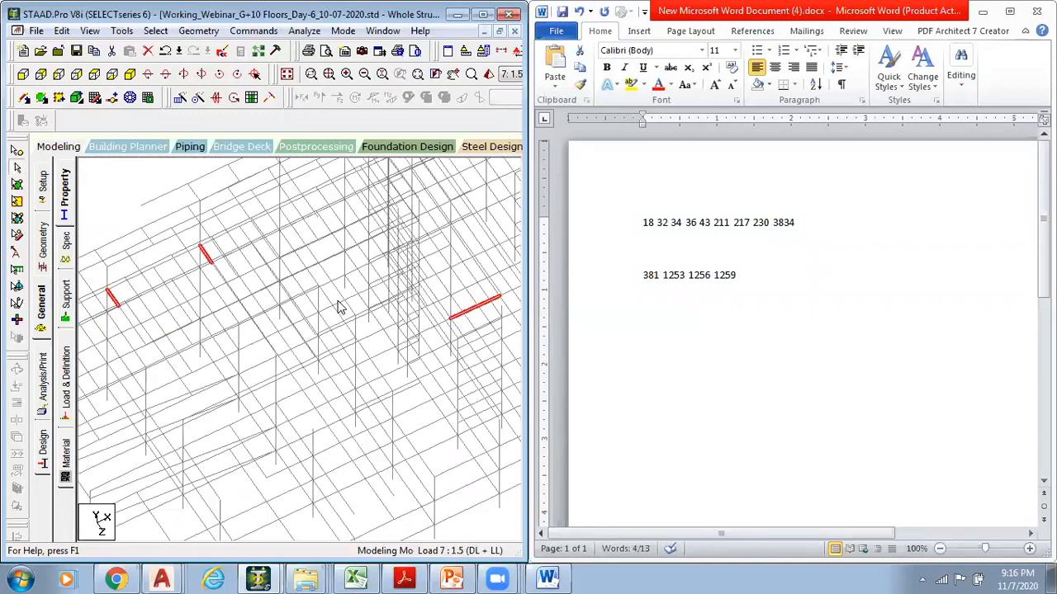
middle_drag(270, 234, 436, 250)
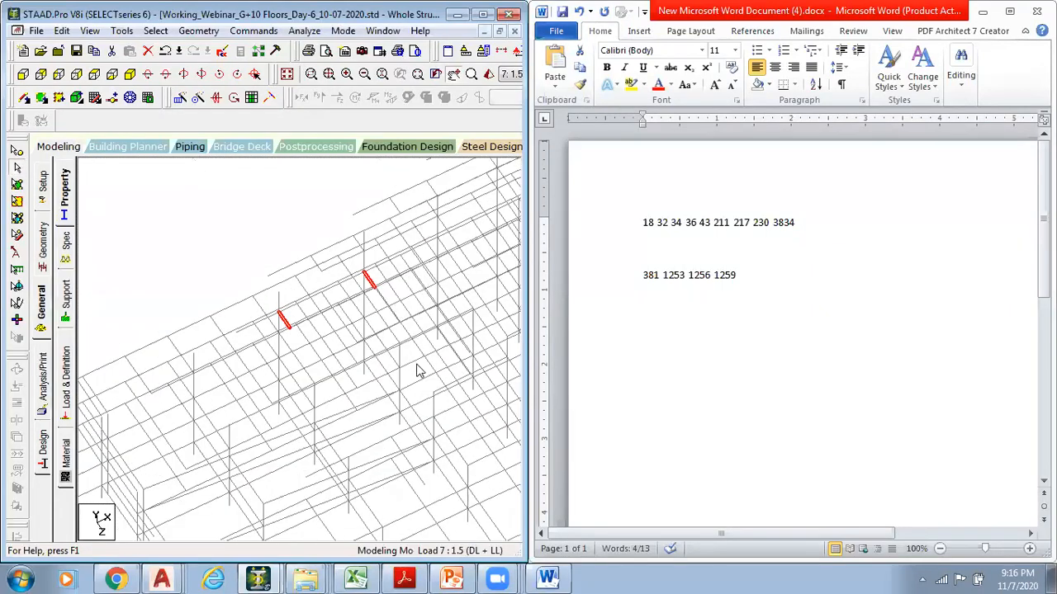
key(Up)
key(Up)
key(Up)
key(Right)
key(Right)
key(Right)
middle_drag(333, 418, 388, 280)
key(Right)
key(Right)
key(Right)
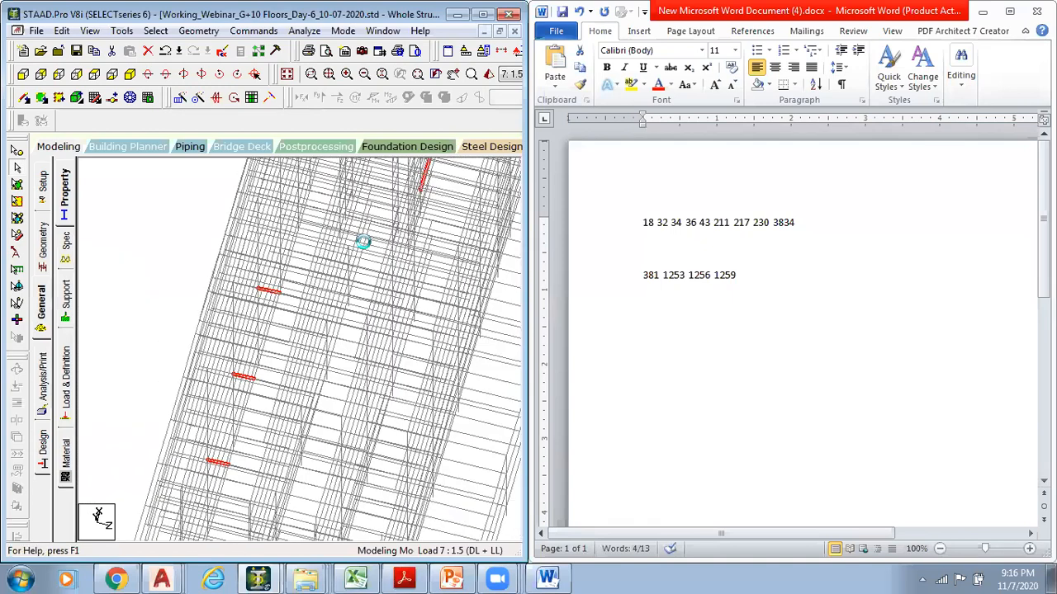
key(Right)
key(Right)
key(Right)
key(Right)
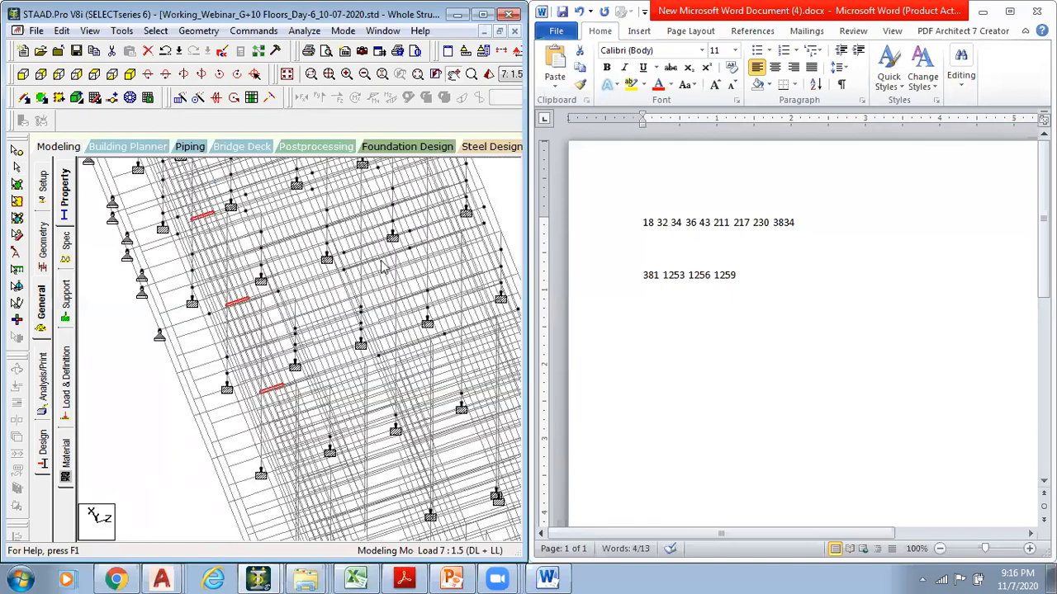
key(Down)
key(Down)
key(Down)
middle_drag(320, 294, 354, 283)
key(Down)
key(Down)
key(Down)
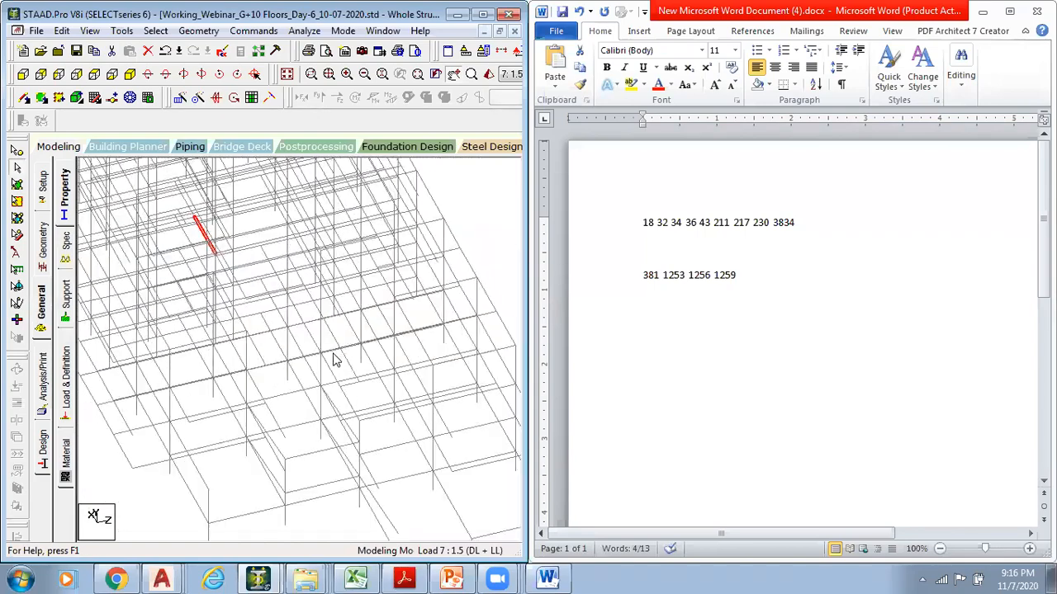
key(Down)
key(Down)
key(Down)
key(Down)
key(Down)
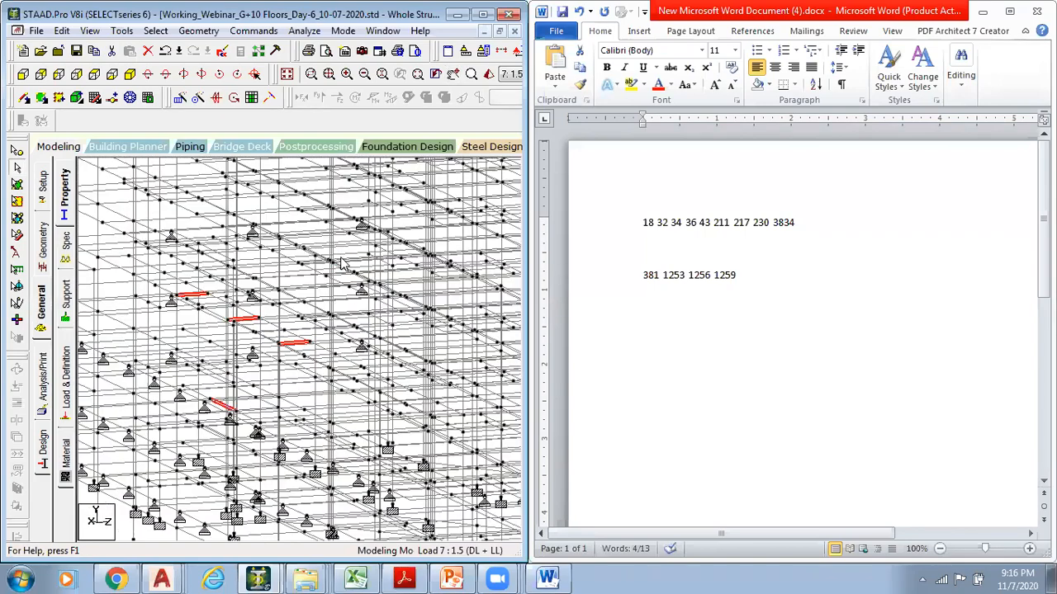
middle_drag(314, 247, 316, 278)
key(Up)
key(Up)
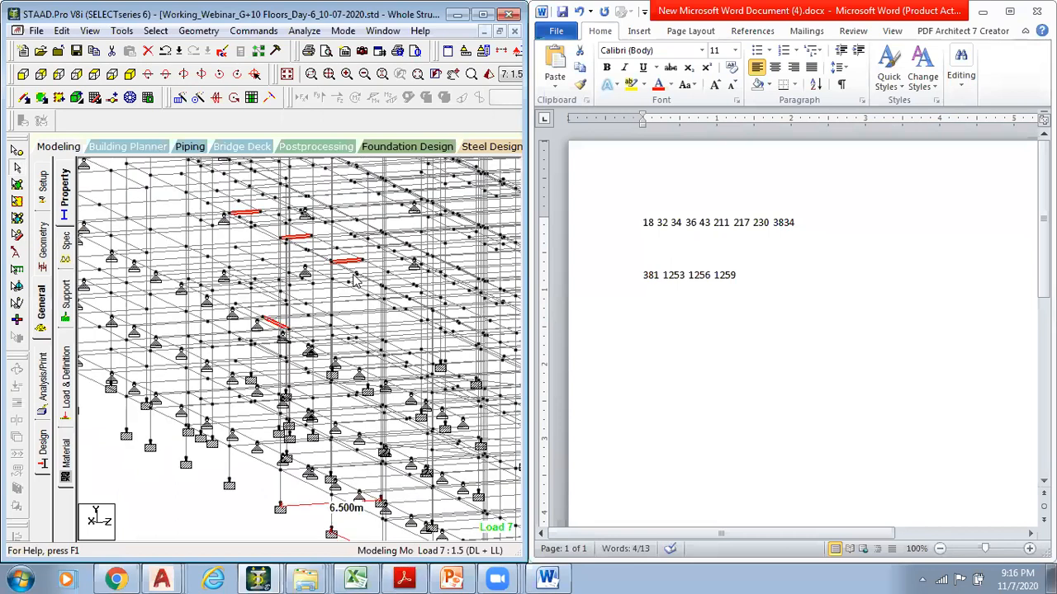
click(129, 74)
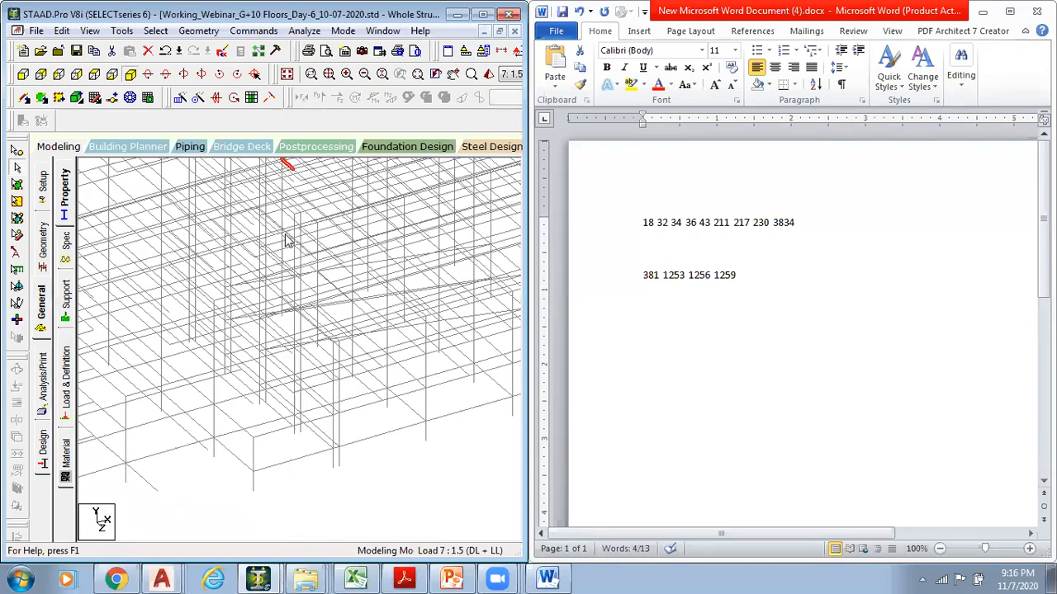
Isolate the floor level just above the three rows of supports, show it in plan and clear the selection
click(26, 75)
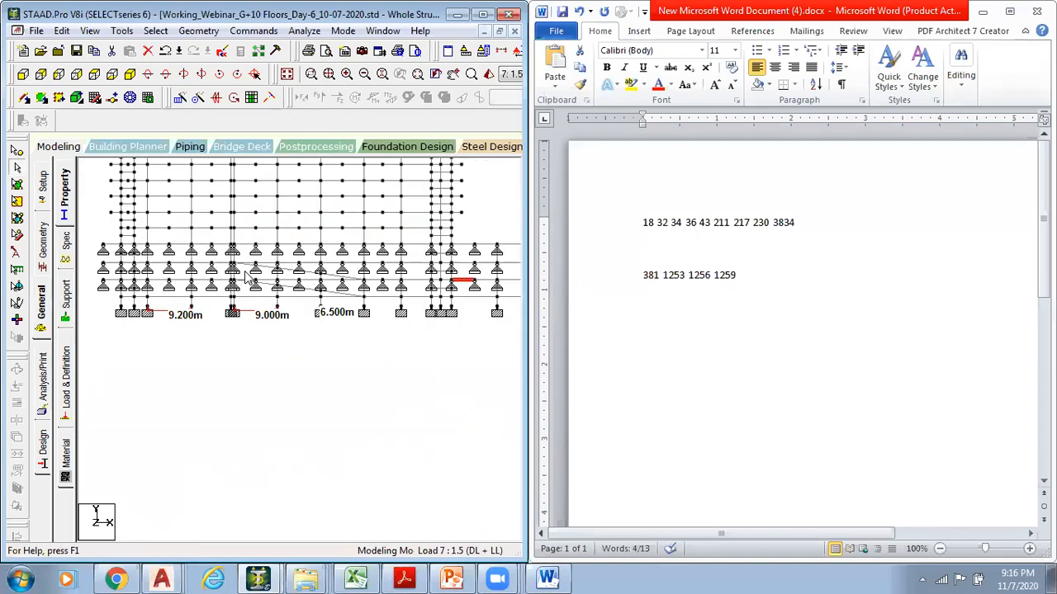
drag(128, 221, 451, 231)
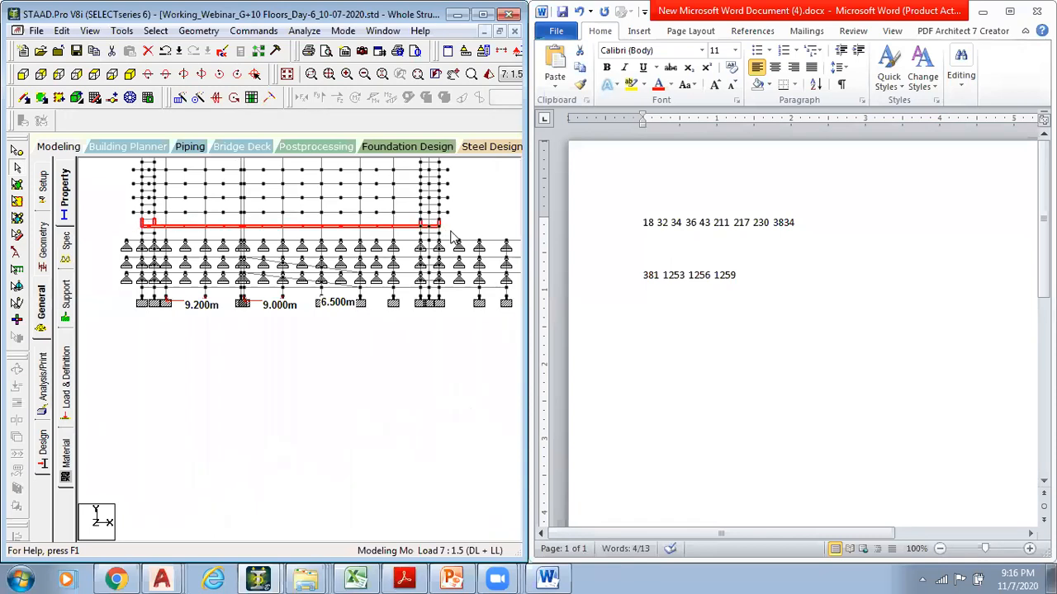
key(alt+v)
key(v)
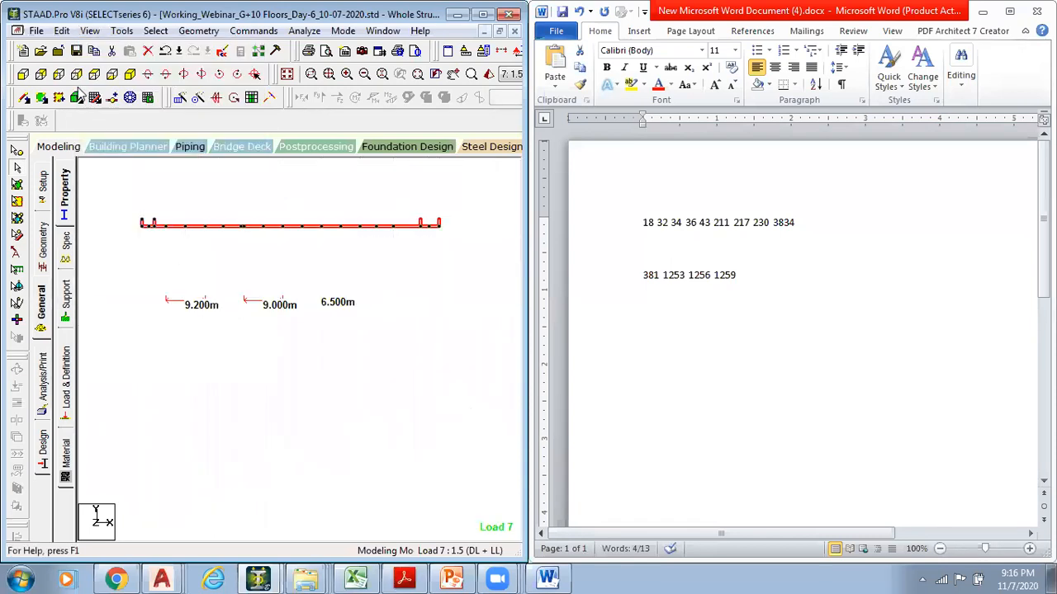
click(96, 74)
scroll(277, 241, up, 1)
middle_drag(288, 240, 283, 400)
click(195, 180)
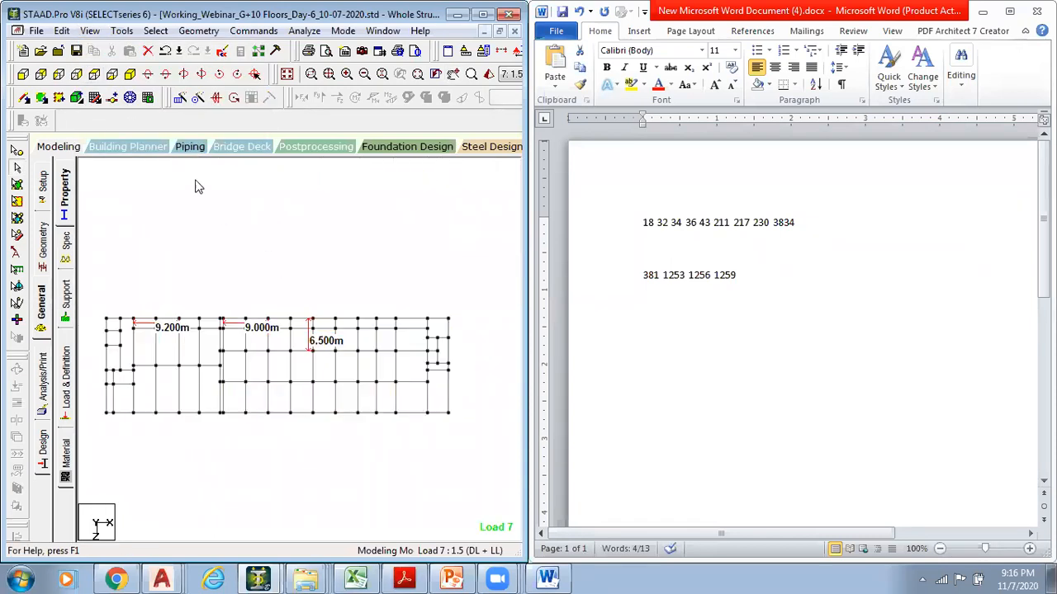
Select beams 381, 1253, 1256 and 1259 by number list to locate them on the isolated floor plan
click(155, 31)
mouse_move(281, 490)
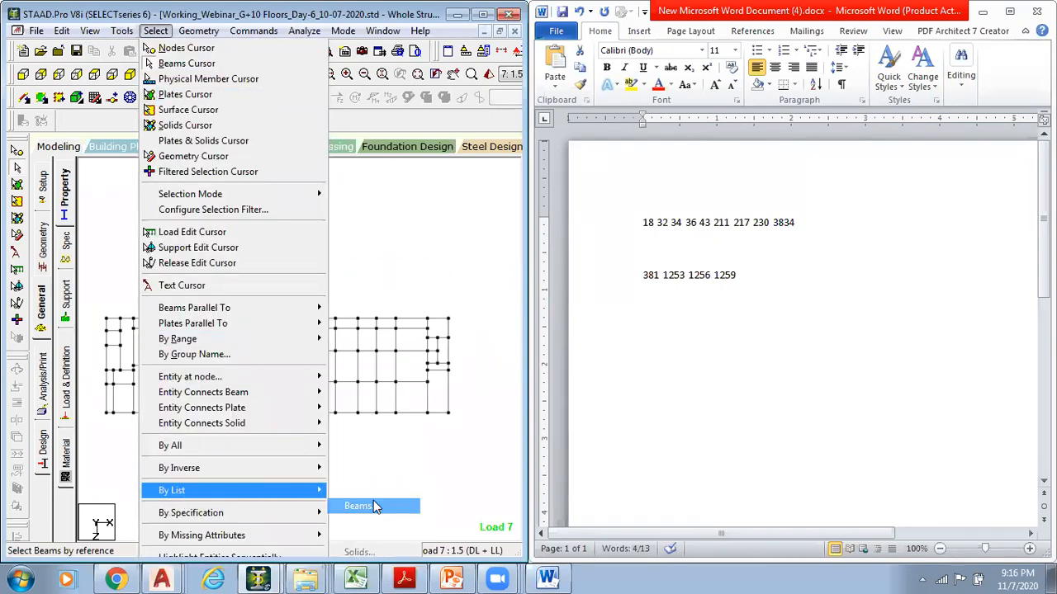
click(363, 505)
click(289, 359)
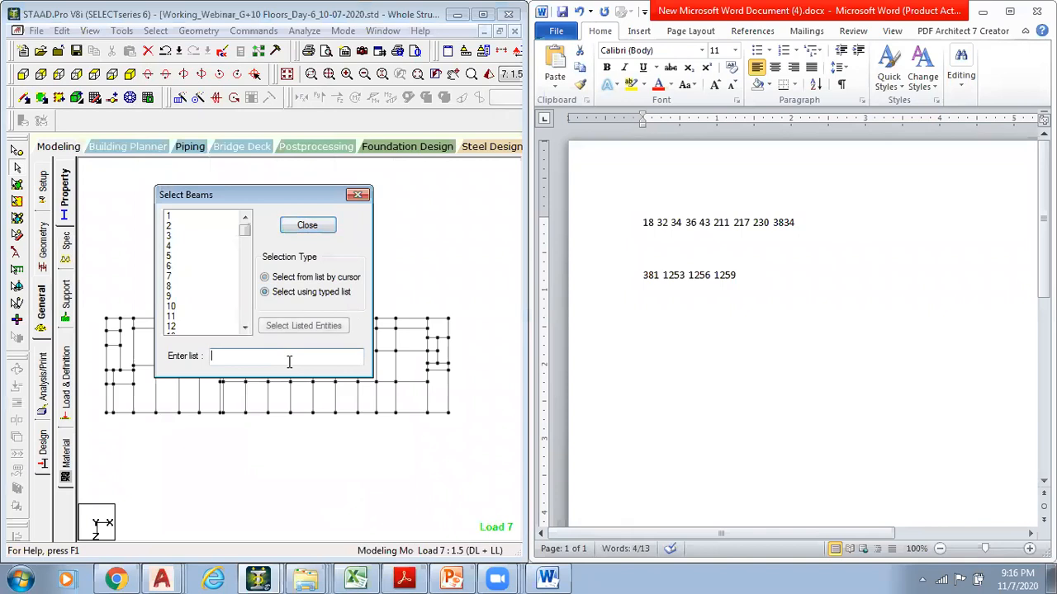
key(ctrl+v)
click(302, 326)
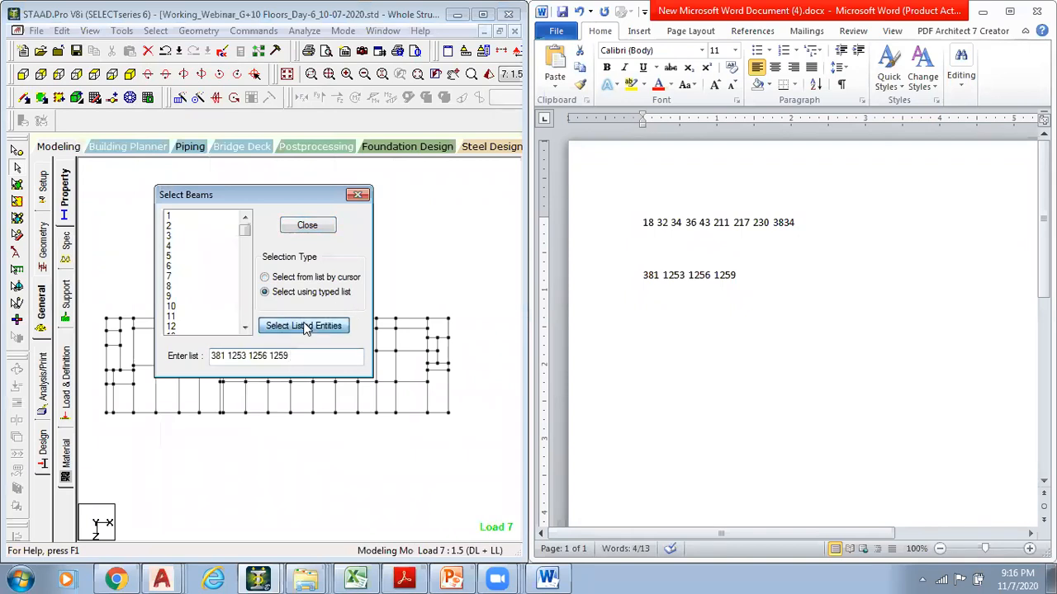
click(309, 225)
scroll(296, 384, up, 1)
scroll(299, 374, up, 2)
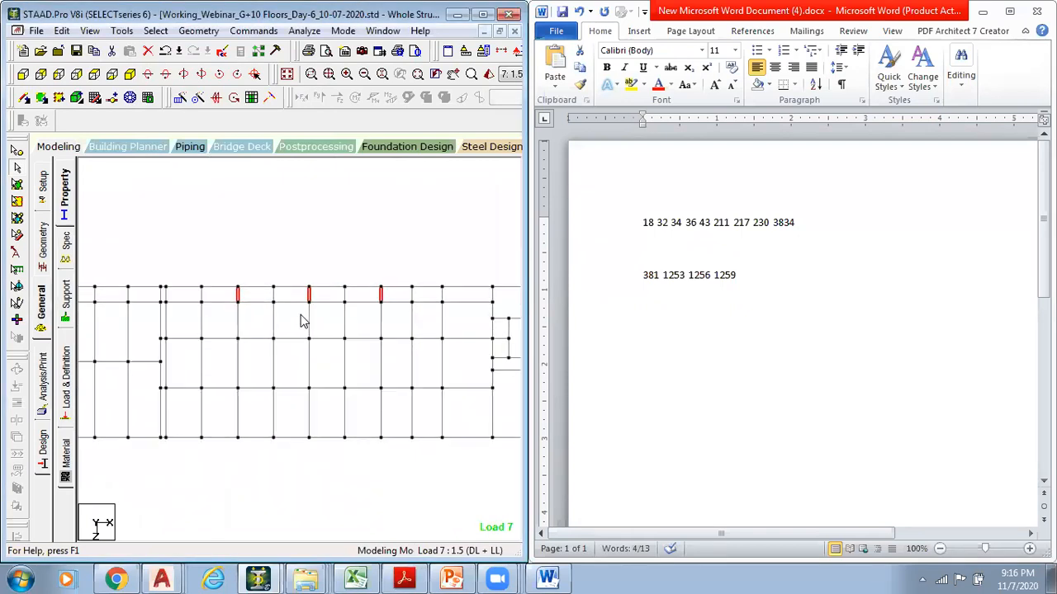
Clear the beam selection, open the section properties for the isolated floor plan and place their dialog beside the plan
click(284, 234)
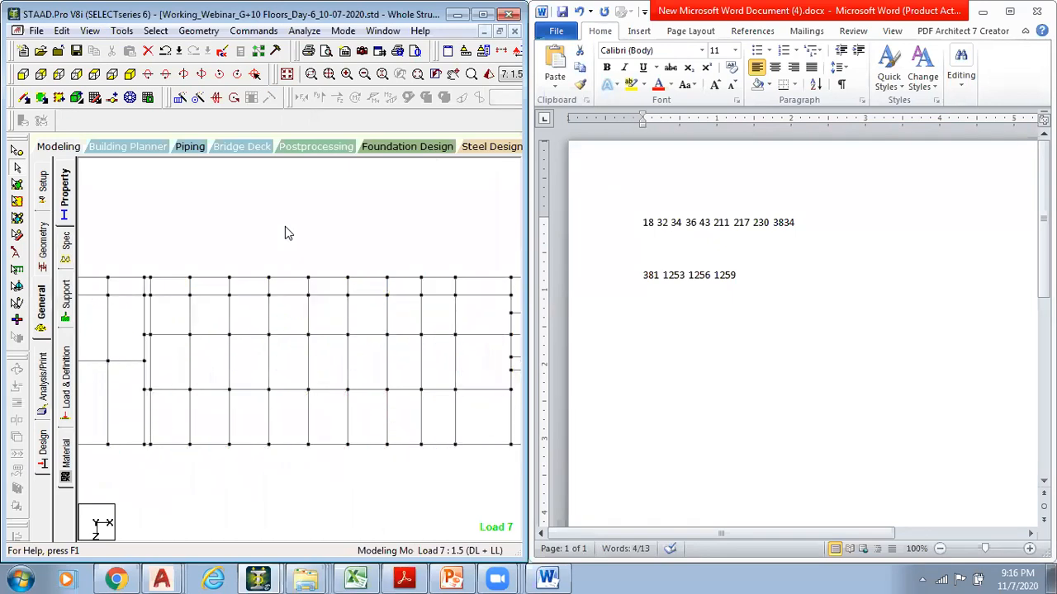
click(47, 301)
click(227, 176)
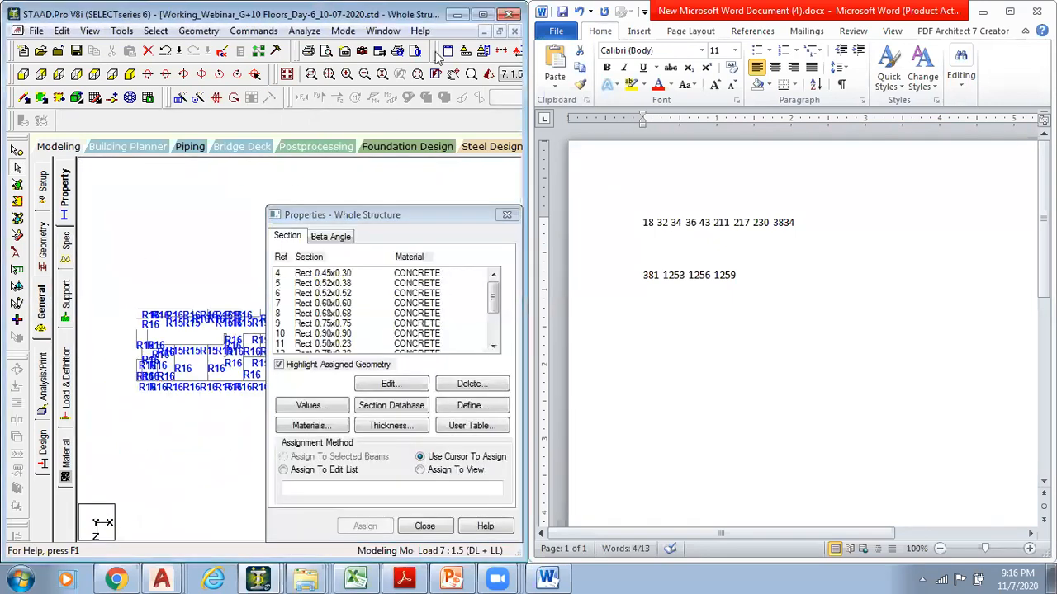
click(483, 14)
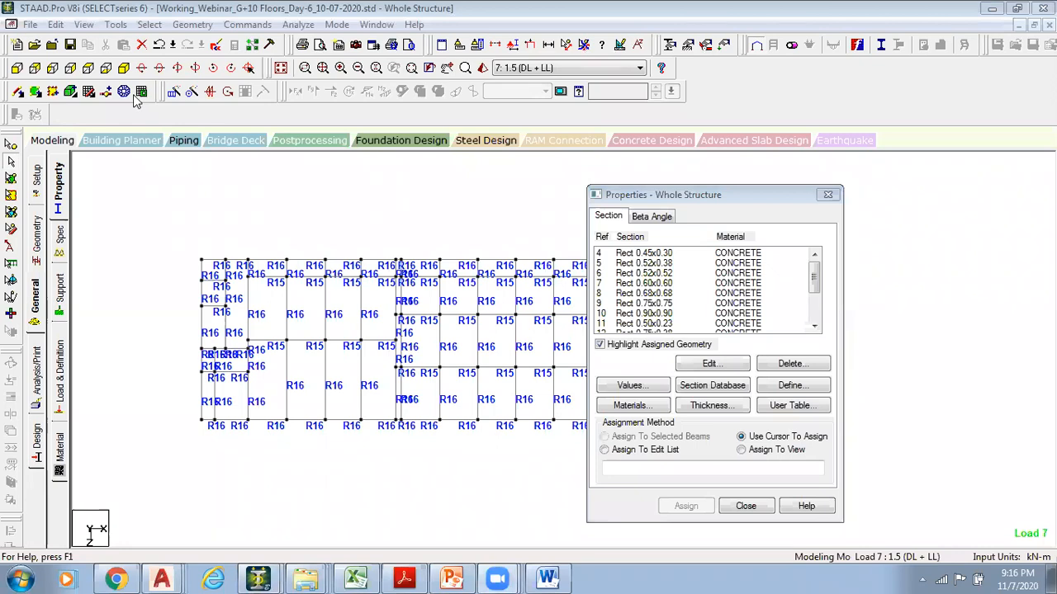
drag(47, 53, 1, 28)
scroll(247, 275, up, 5)
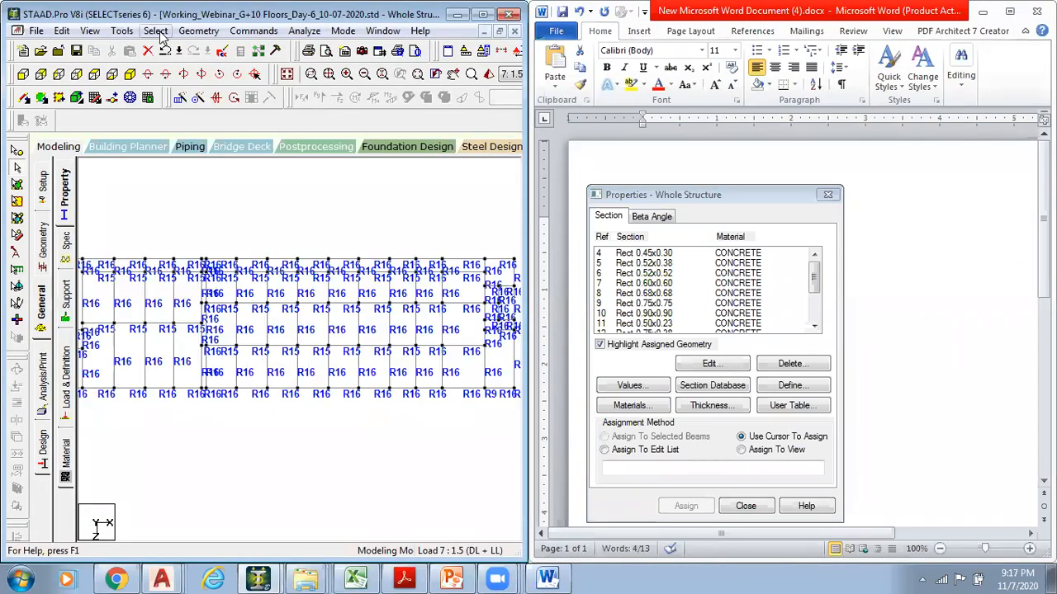
Select beams 381, 1253, 1256 and 1259 by number list and check their section labels on the floor plan
click(157, 31)
mouse_move(266, 490)
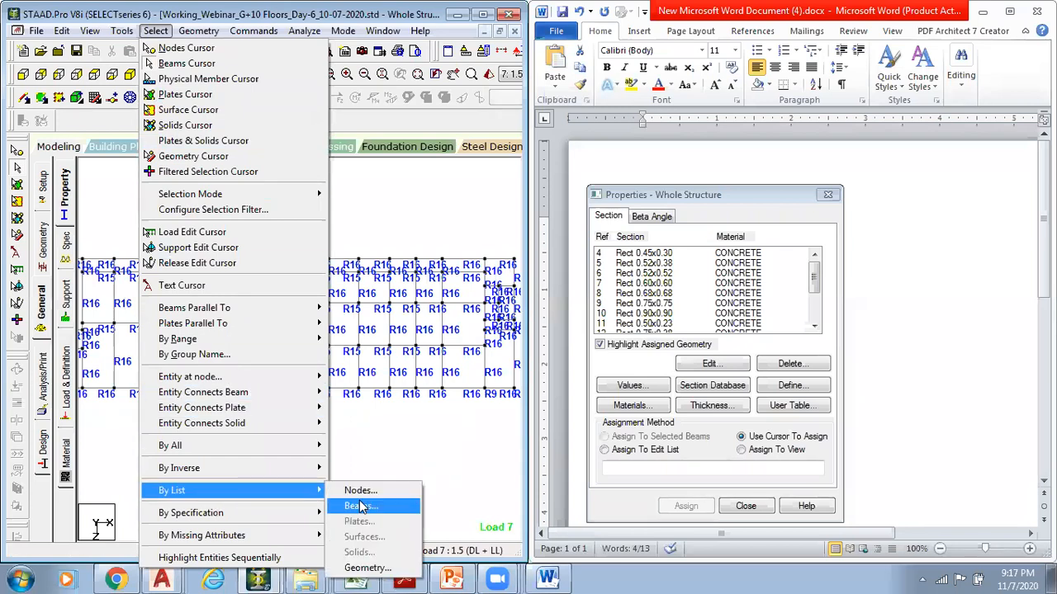
click(361, 506)
click(305, 361)
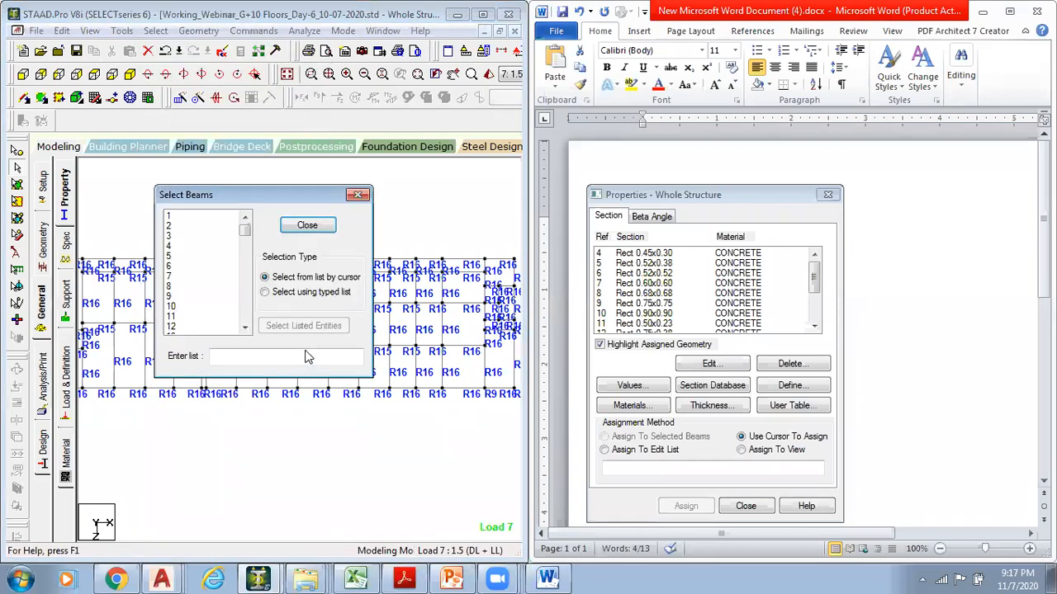
key(ctrl+v)
click(304, 325)
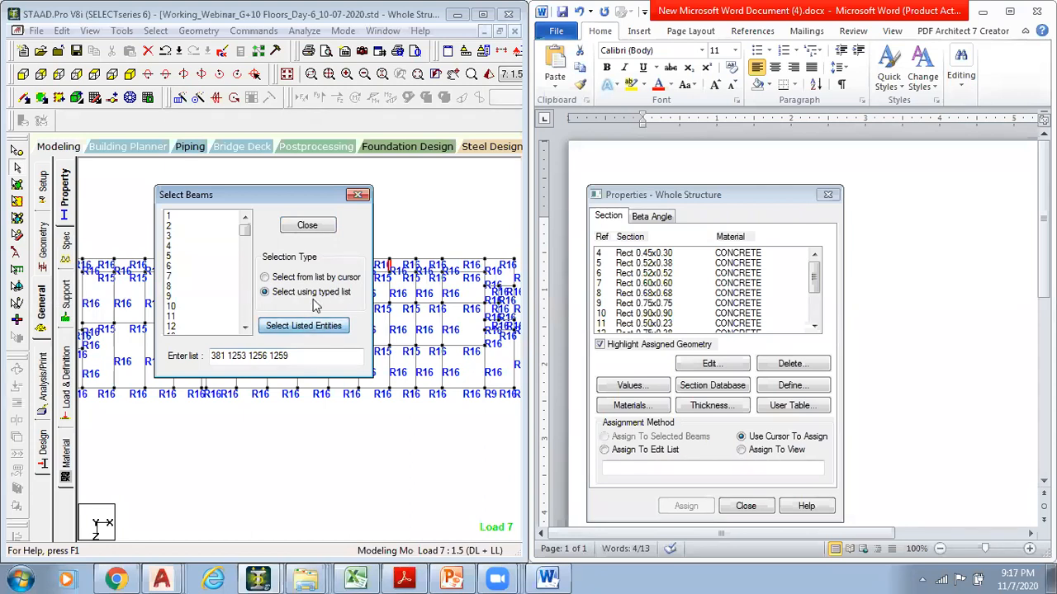
click(307, 225)
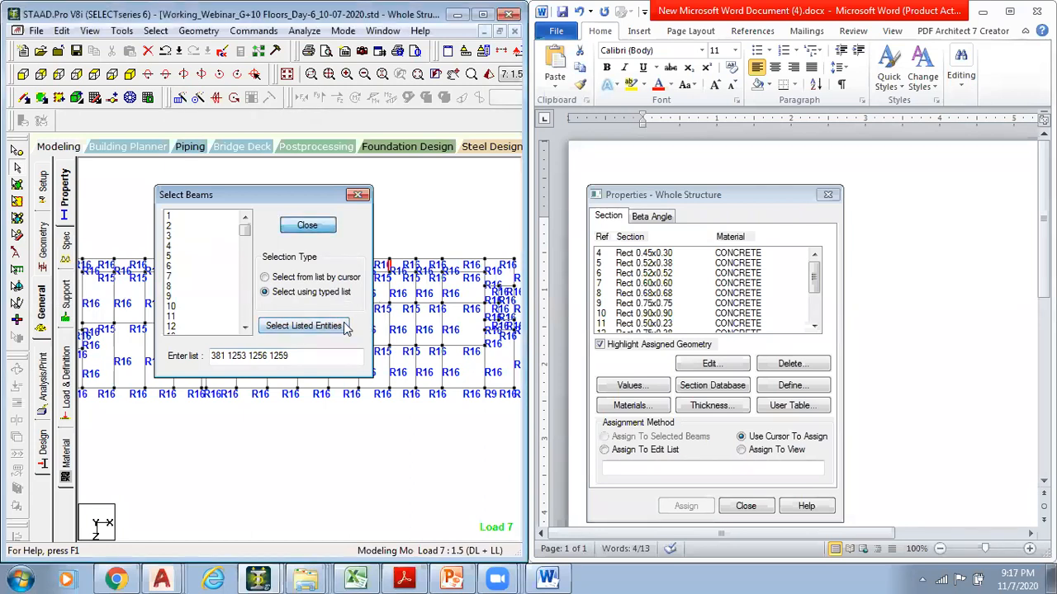
scroll(293, 302, up, 5)
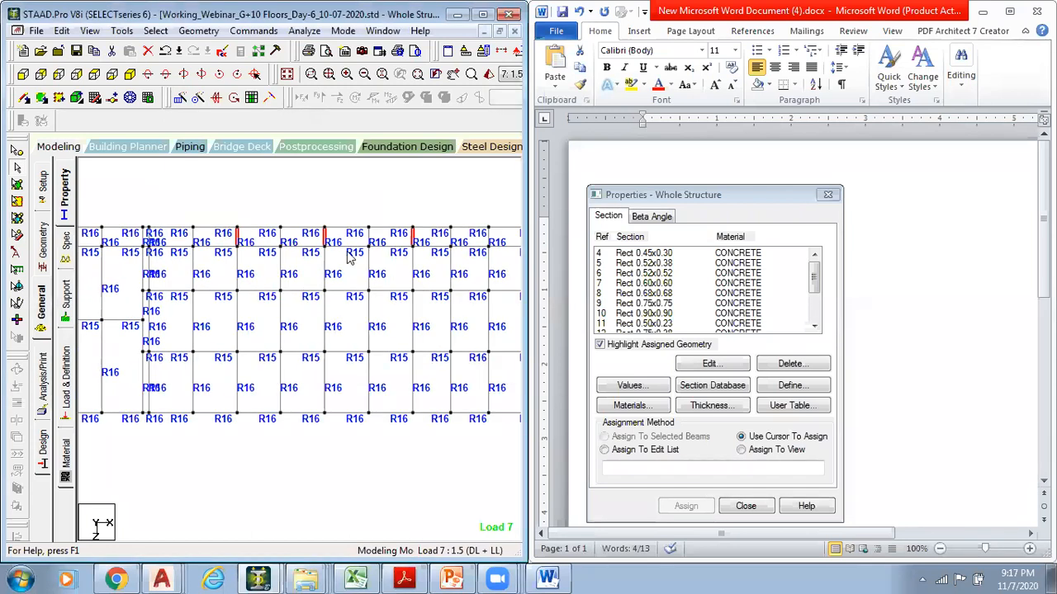
scroll(350, 260, up, 3)
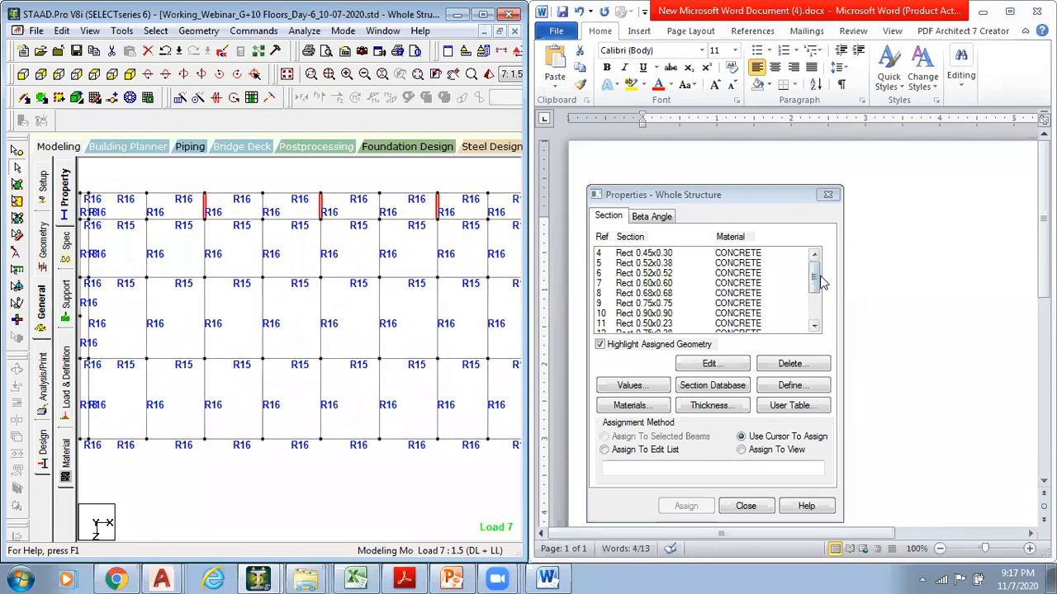
Highlight the members using section 16, Rect 0.65x0.30, accept the auto save and clear the selection
scroll(816, 285, down, 2)
click(660, 314)
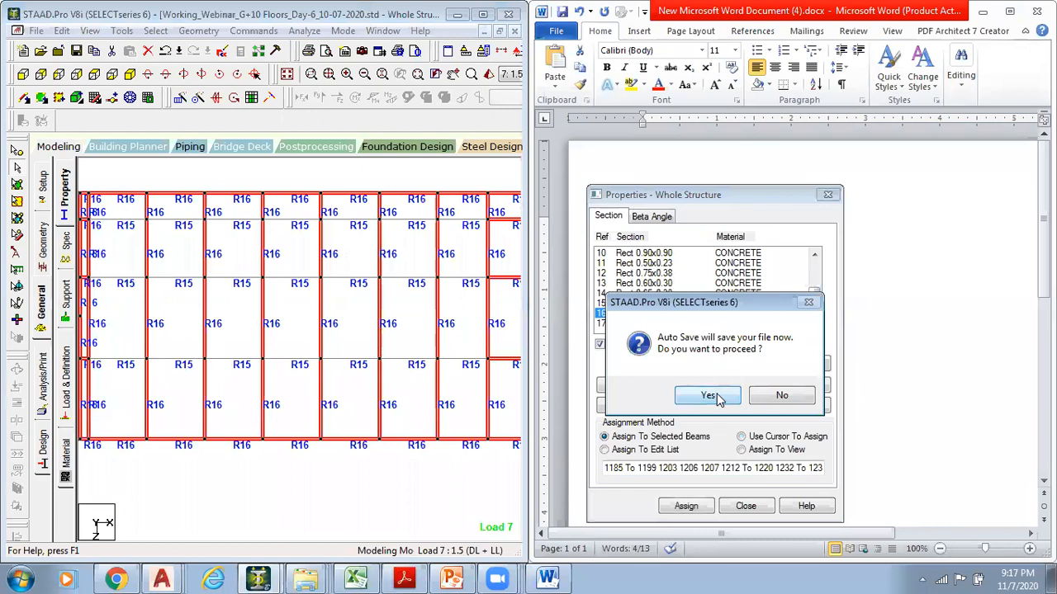
click(709, 395)
click(164, 309)
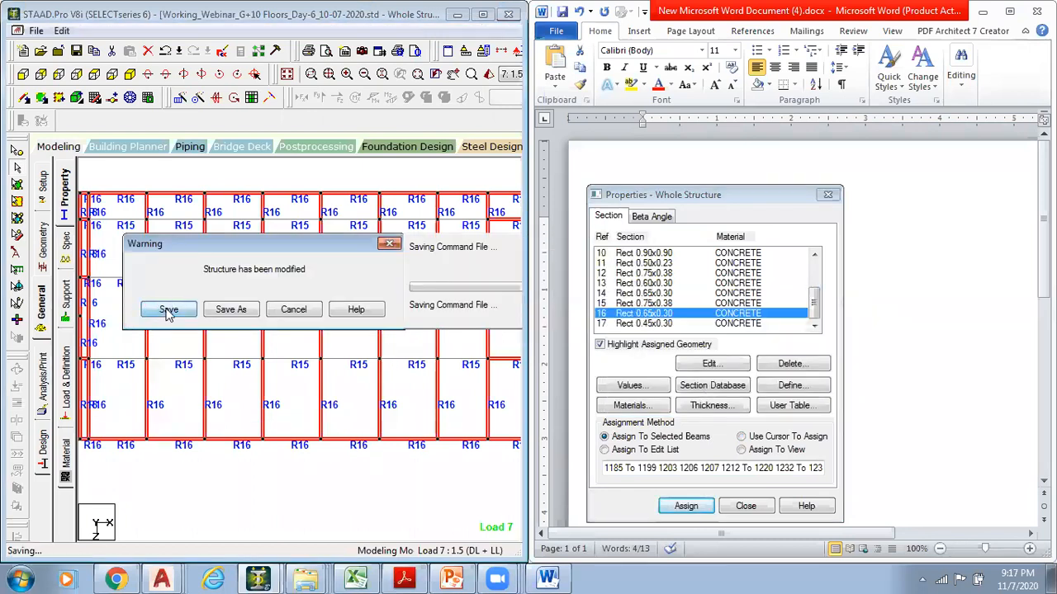
middle_drag(447, 324, 391, 354)
scroll(385, 344, down, 1)
middle_drag(276, 323, 298, 350)
click(300, 205)
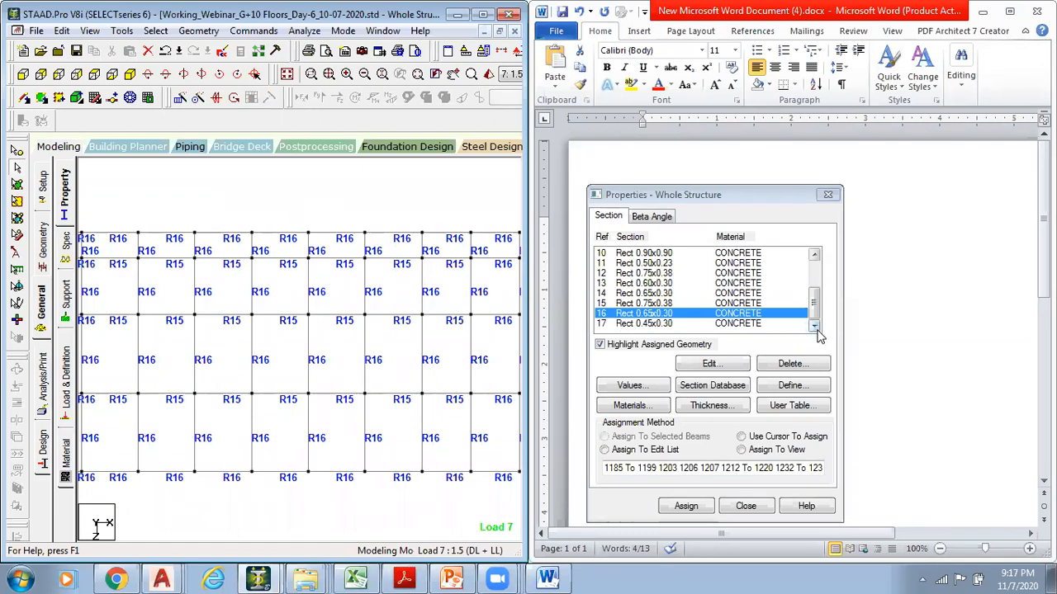
Define a new concrete rectangular section with YD 0.725 m and ZD 0.3 m and add it to the section list
click(813, 384)
drag(161, 130, 375, 127)
click(263, 162)
click(562, 240)
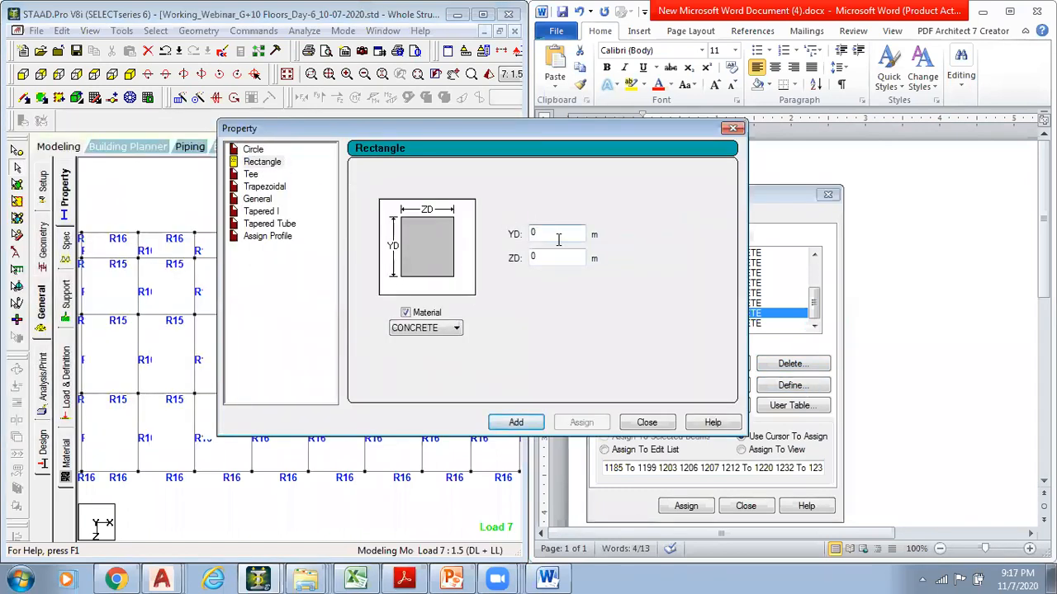
click(574, 259)
drag(596, 134, 438, 131)
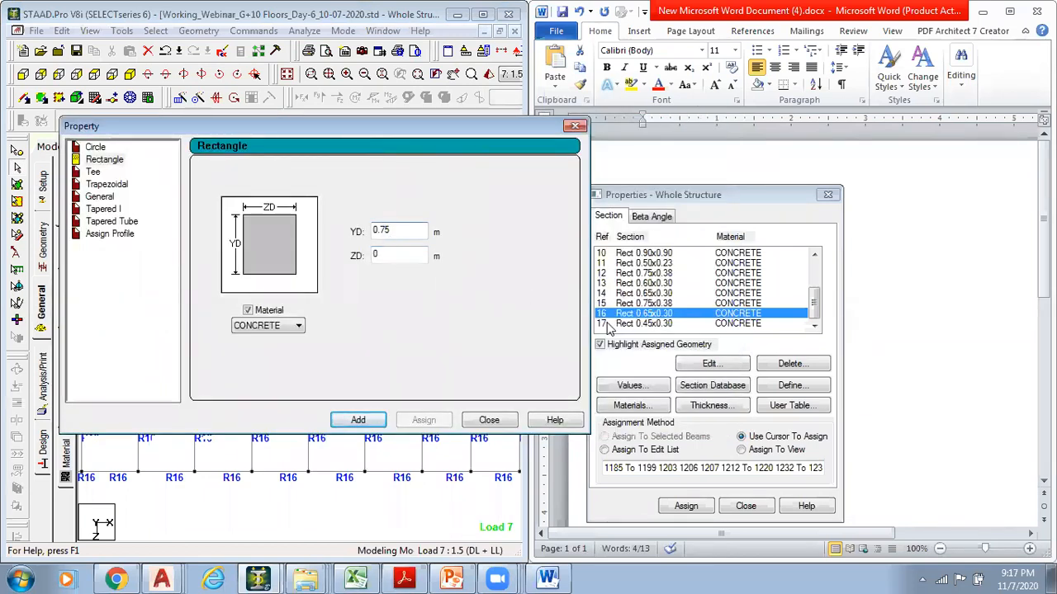
text(2)
click(402, 256)
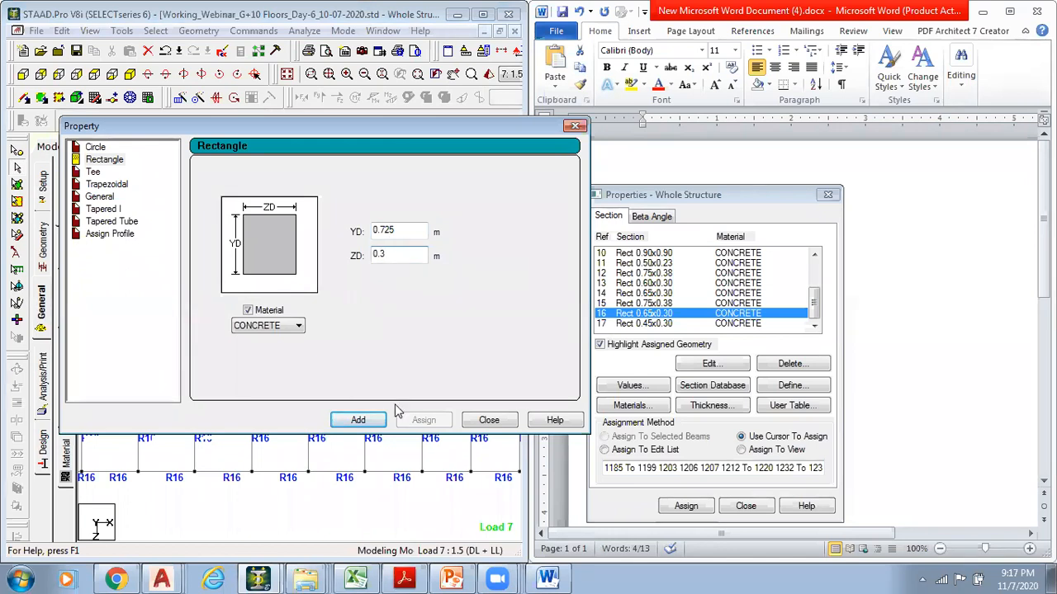
click(358, 420)
click(489, 420)
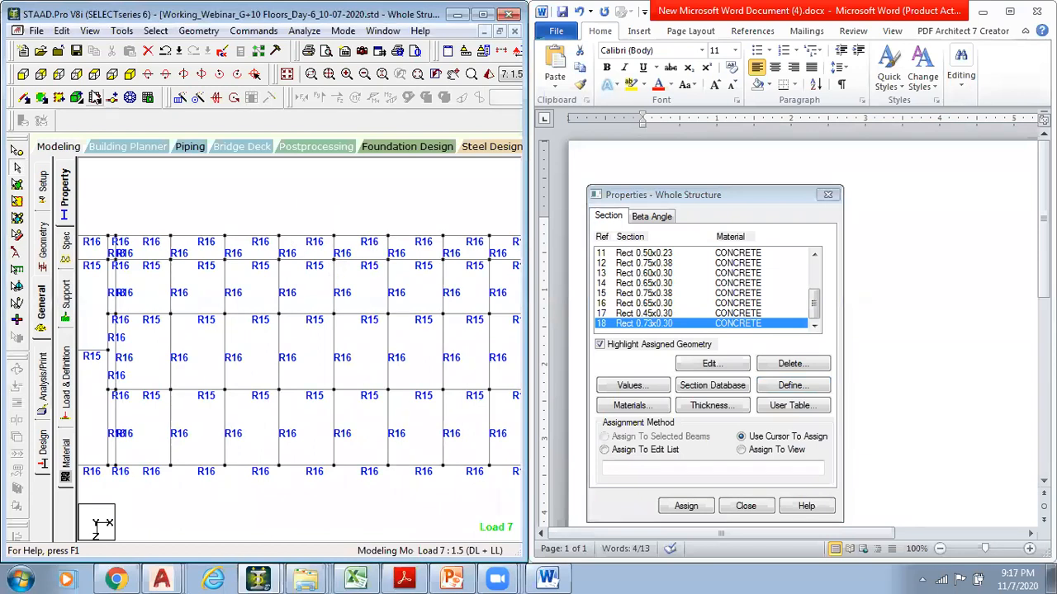
Select beams by the number list 381, 1253, 1256 and 1259 and assign them the new 0.725 x 0.3 m section
click(155, 31)
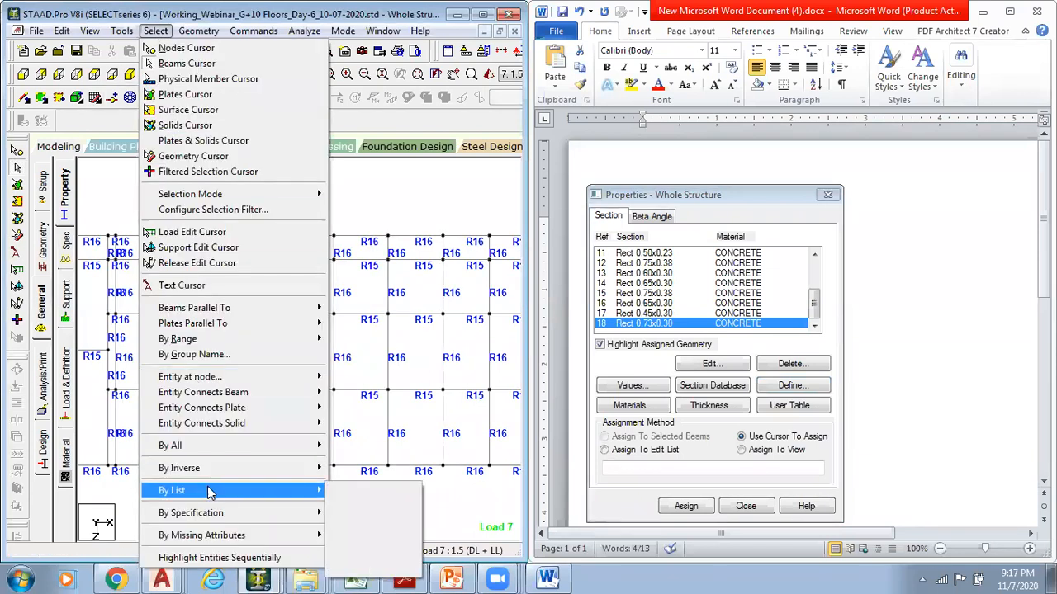
click(359, 505)
click(281, 355)
key(ctrl+v)
click(320, 331)
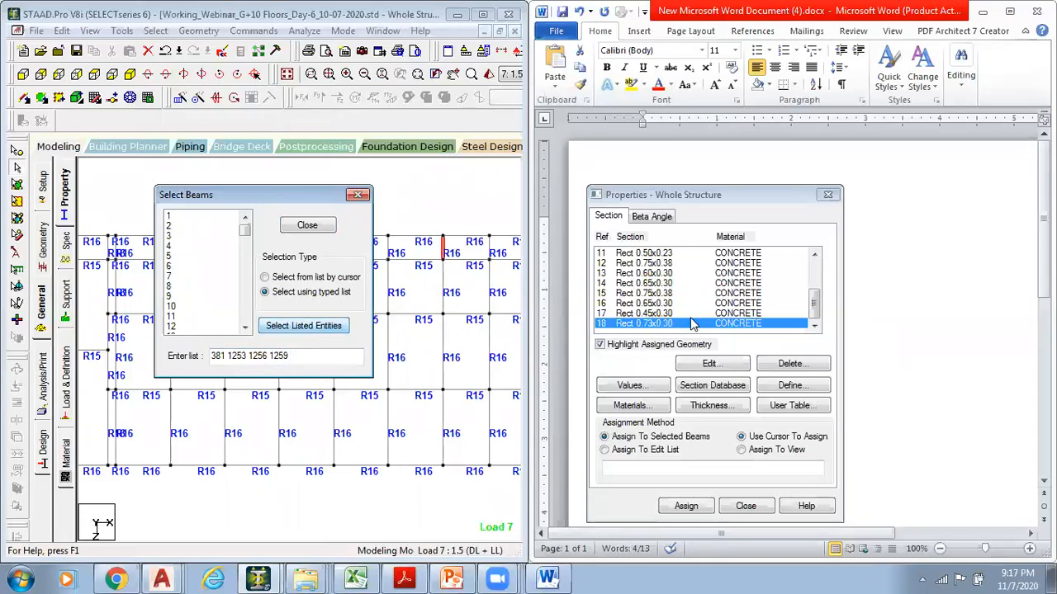
click(328, 226)
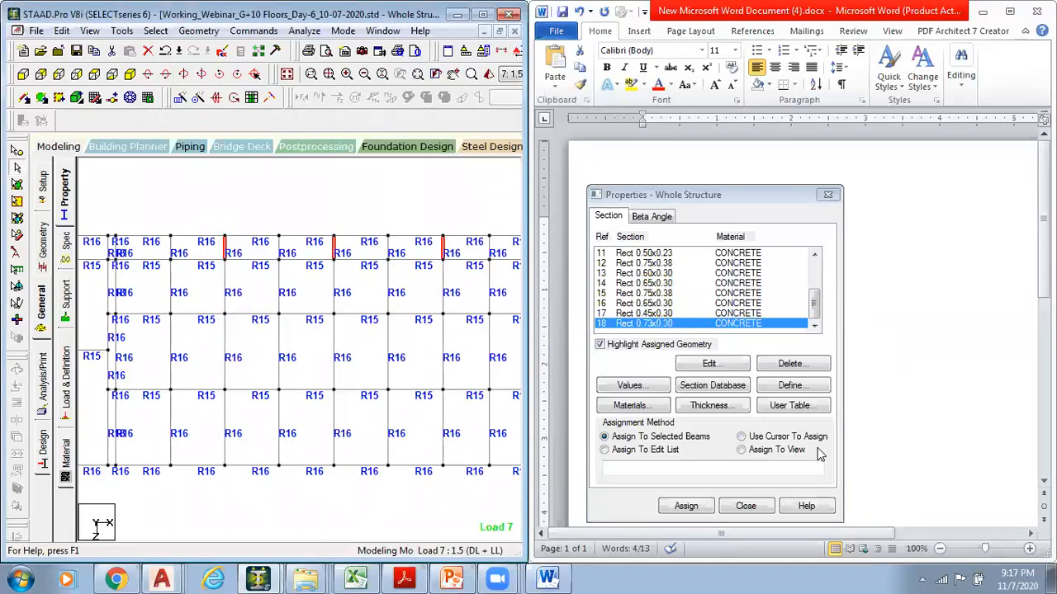
click(686, 506)
click(760, 398)
click(369, 235)
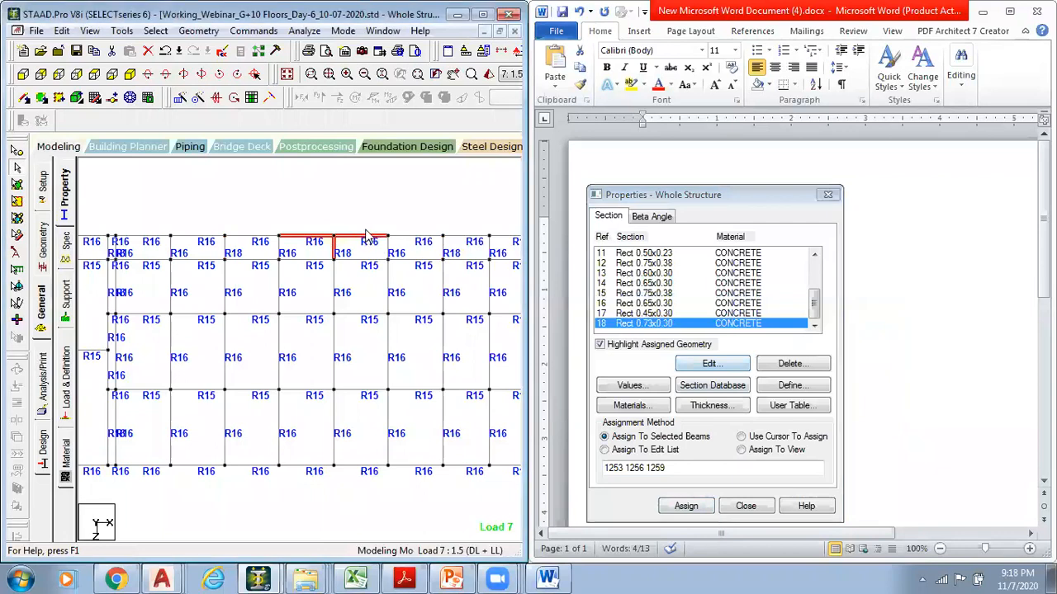
click(307, 202)
Show the whole structure, rerun the analysis and design and open the output file
click(483, 14)
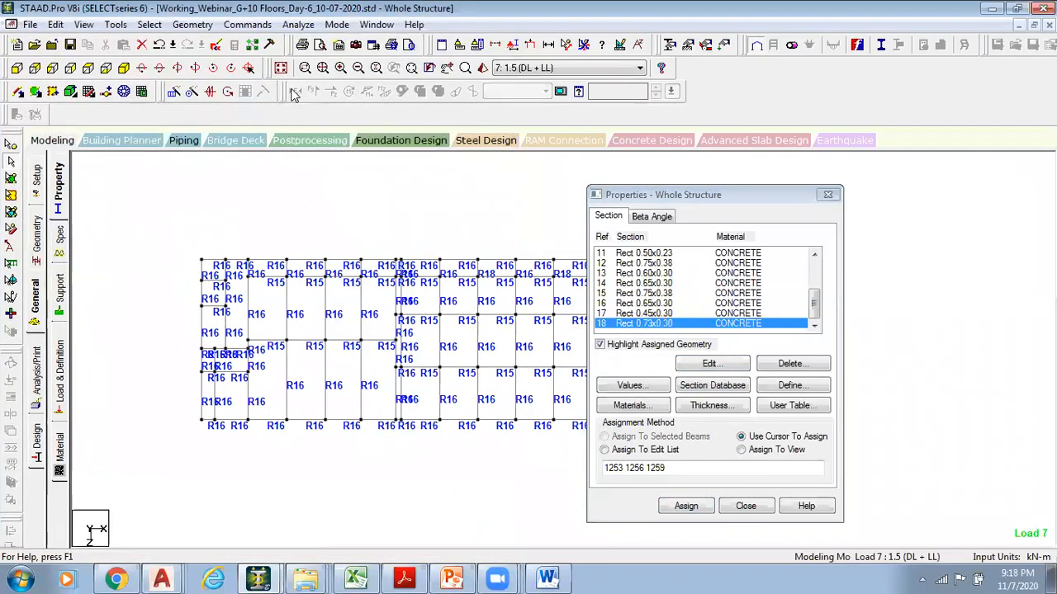
middle_drag(434, 236, 254, 237)
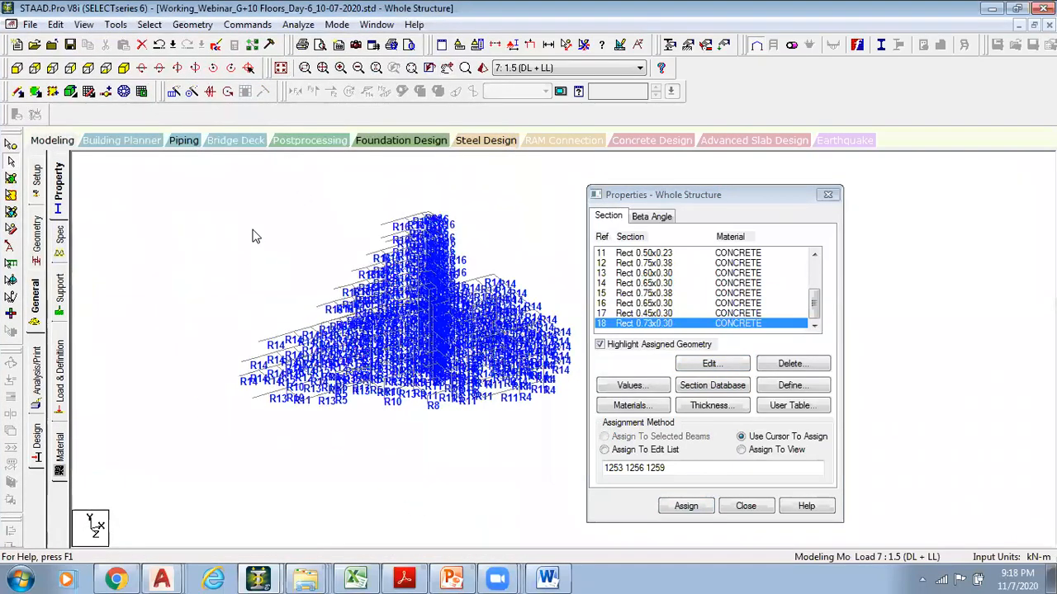
key(ctrl+F5)
key(Return)
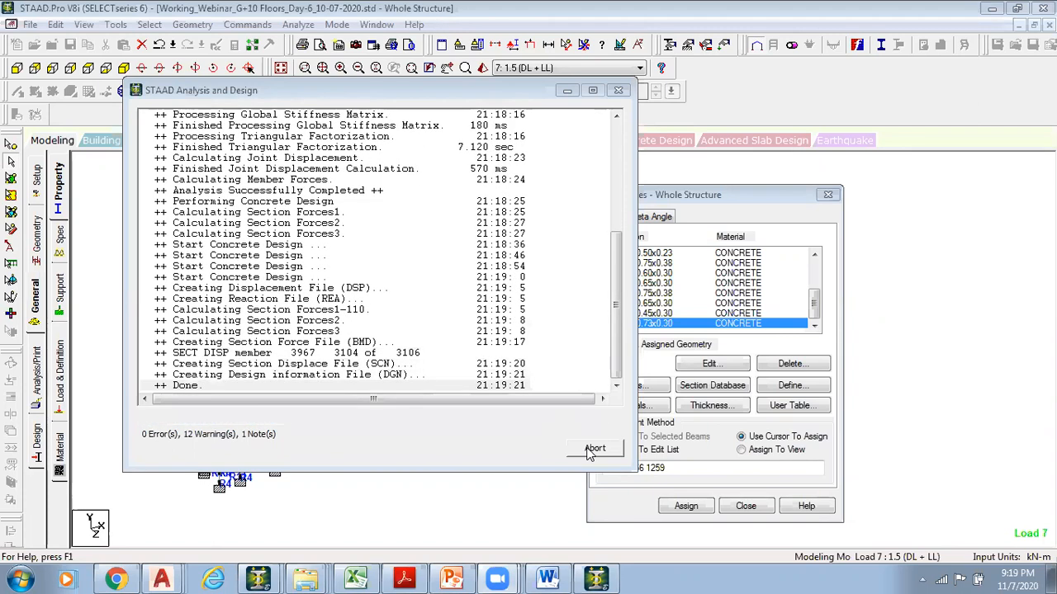
click(150, 435)
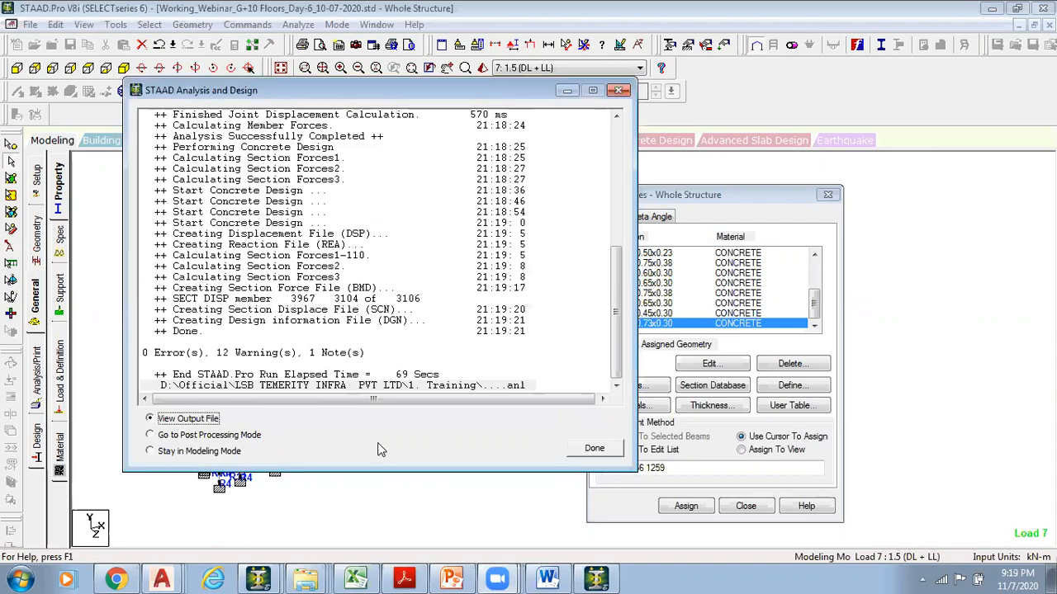
click(593, 449)
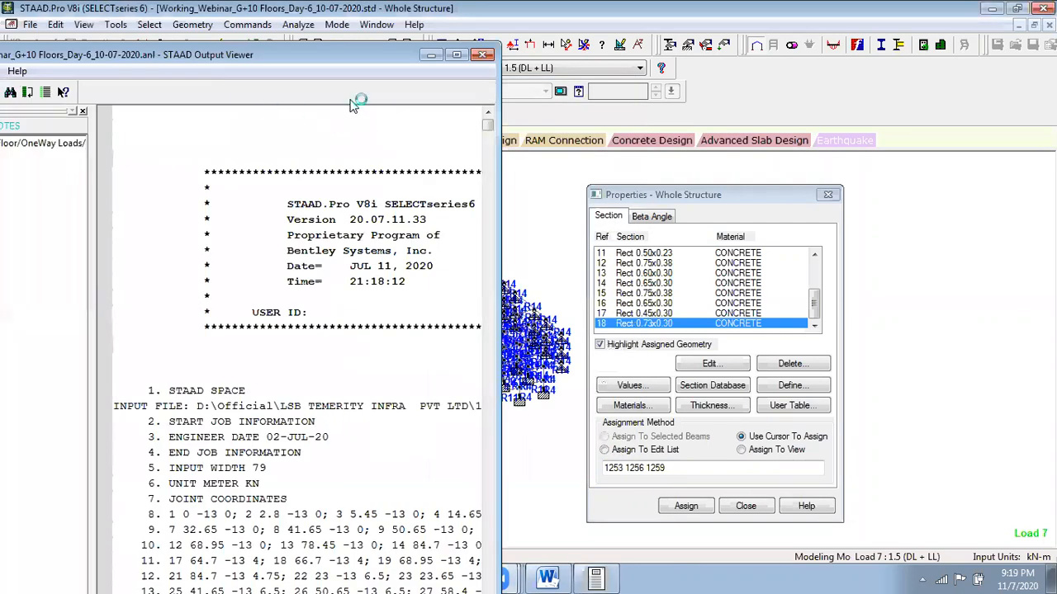
Fit the output viewer to half the screen, list the warnings and widen the list to show their full text
drag(364, 55, 1, 3)
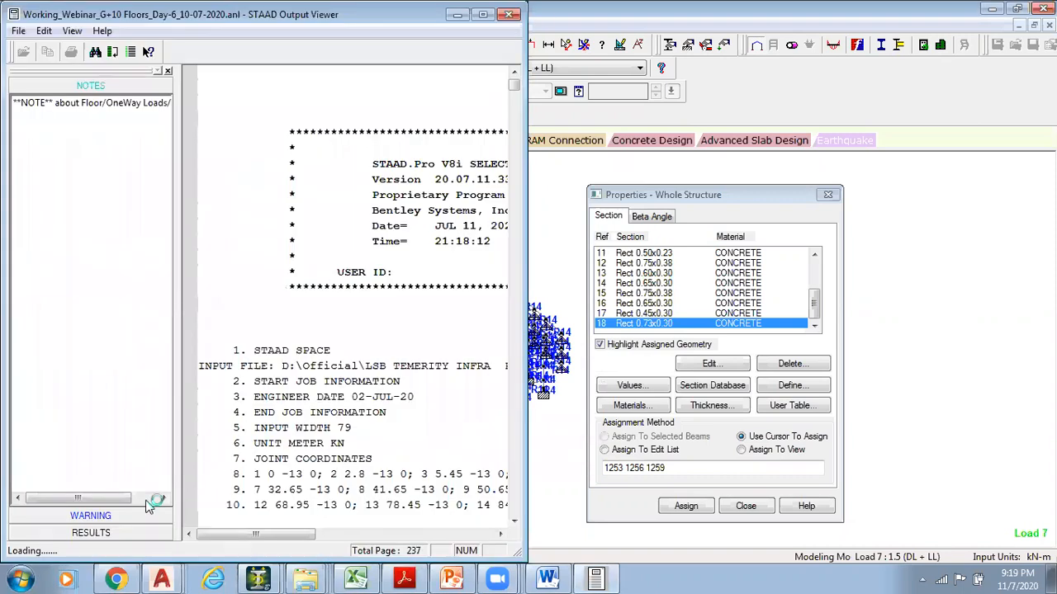
click(92, 517)
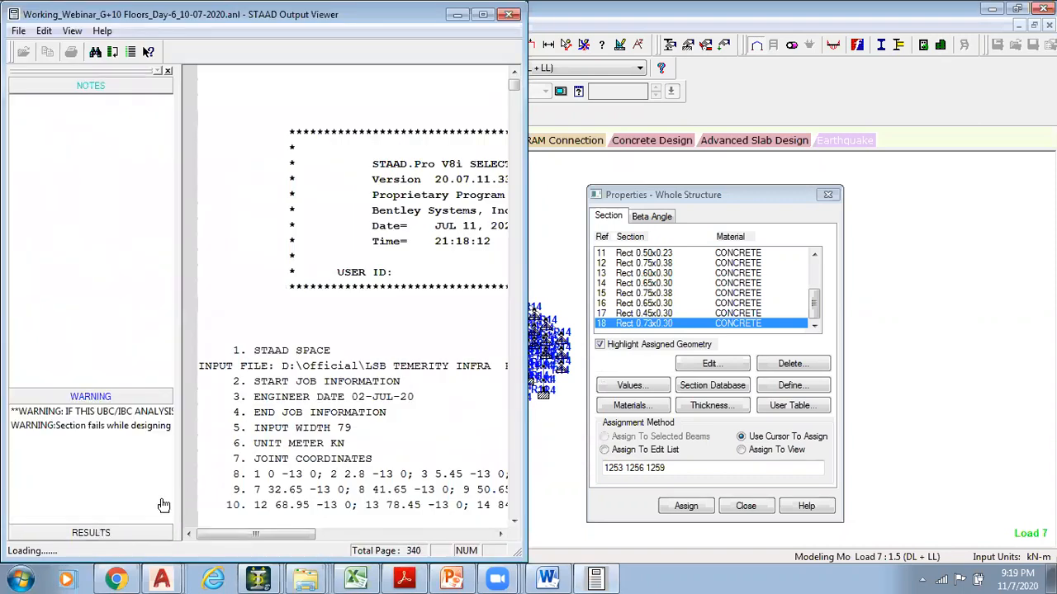
drag(181, 238, 358, 237)
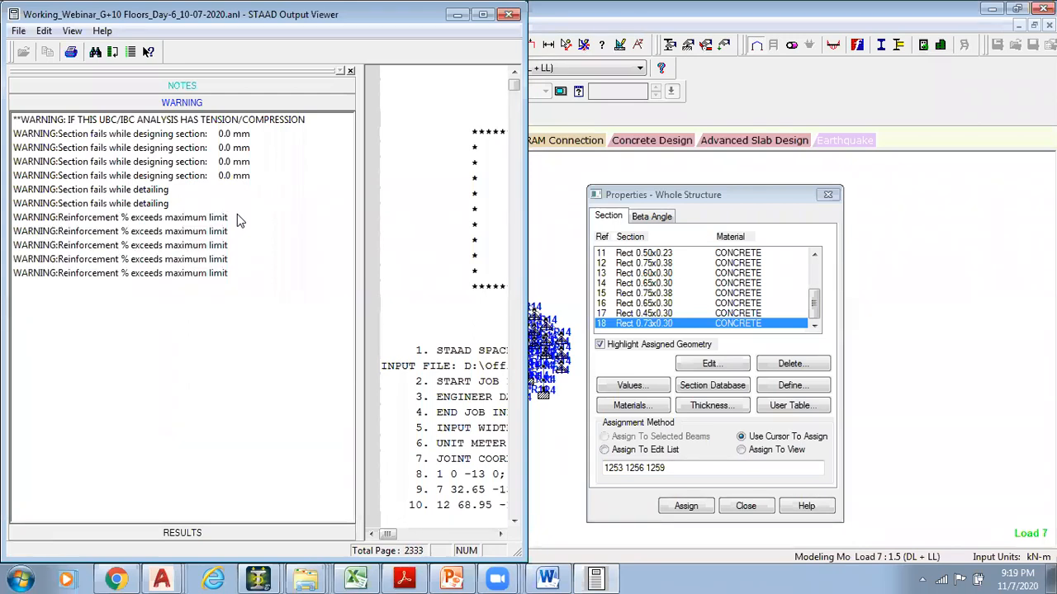
Examine the reinforcement limit and detailing failure warnings in the output to identify the members they concern
click(171, 218)
click(170, 232)
click(164, 246)
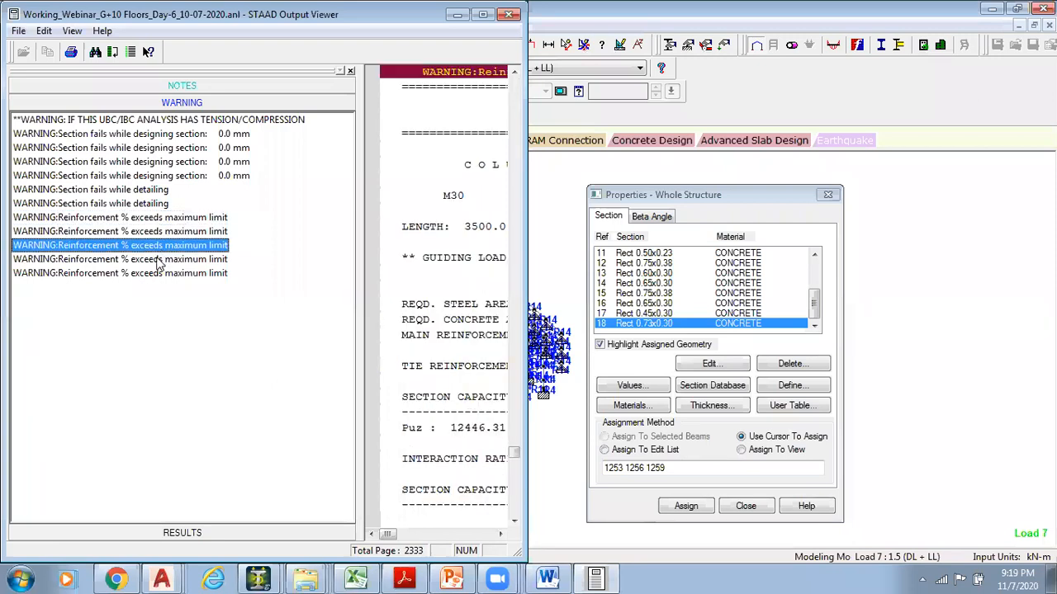
click(166, 260)
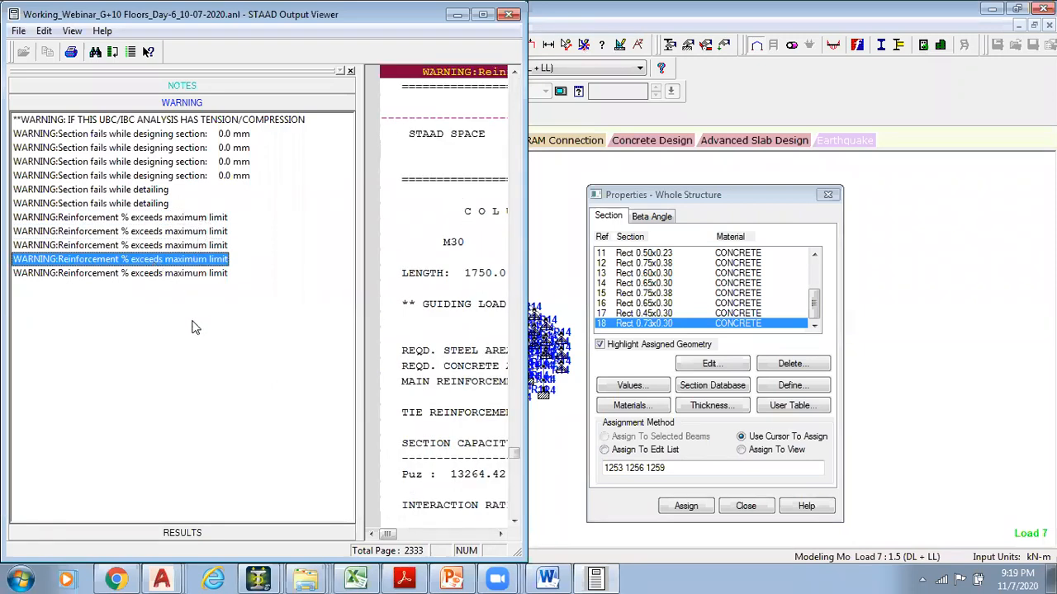
click(155, 191)
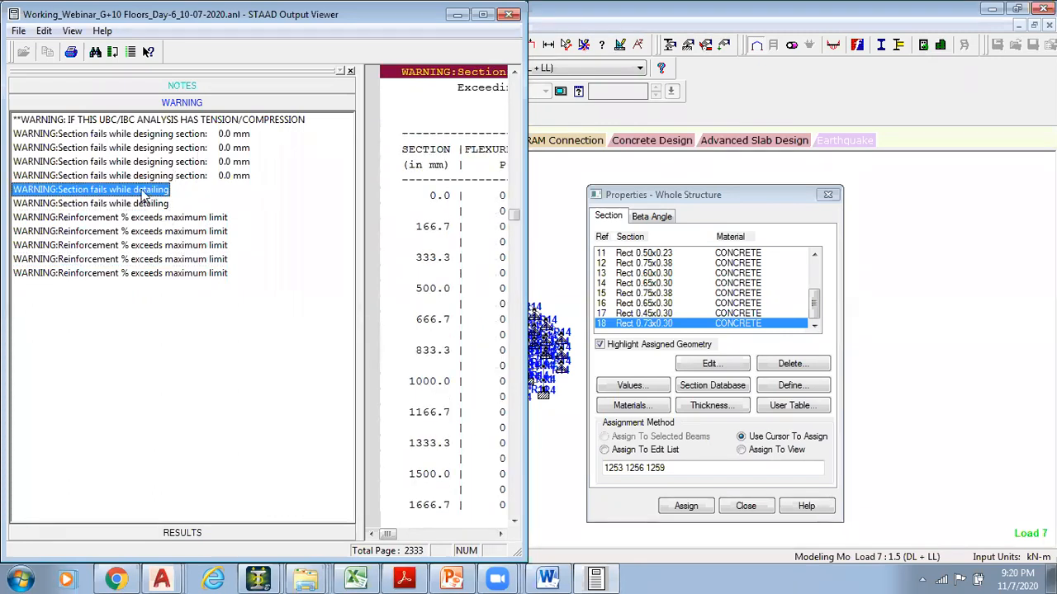
drag(525, 277, 716, 279)
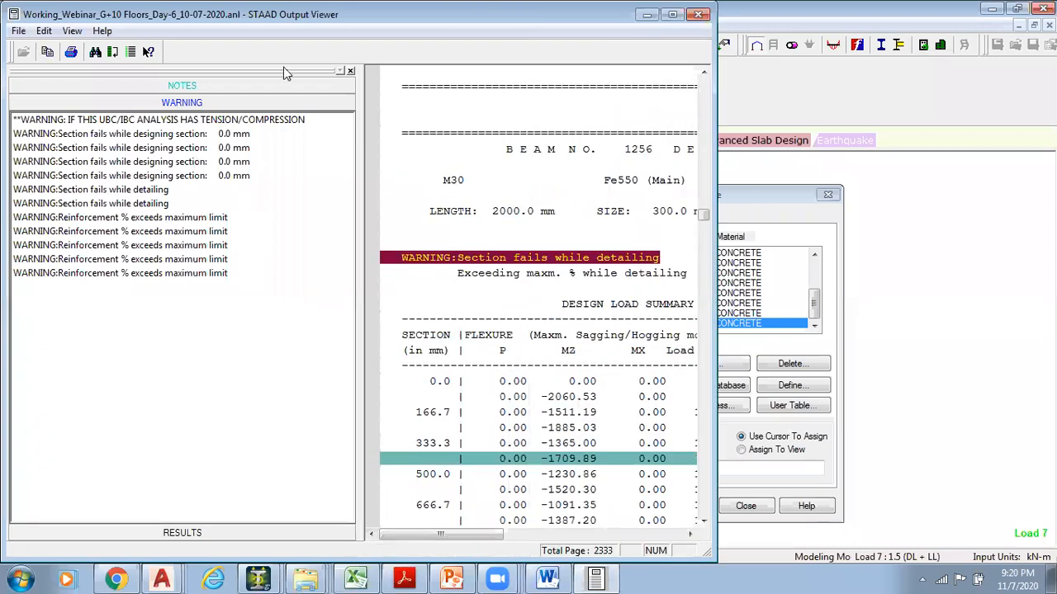
Bring up the Word document of member numbers beside the output viewer and deselect the beam number line
drag(415, 19, 1, 20)
click(561, 568)
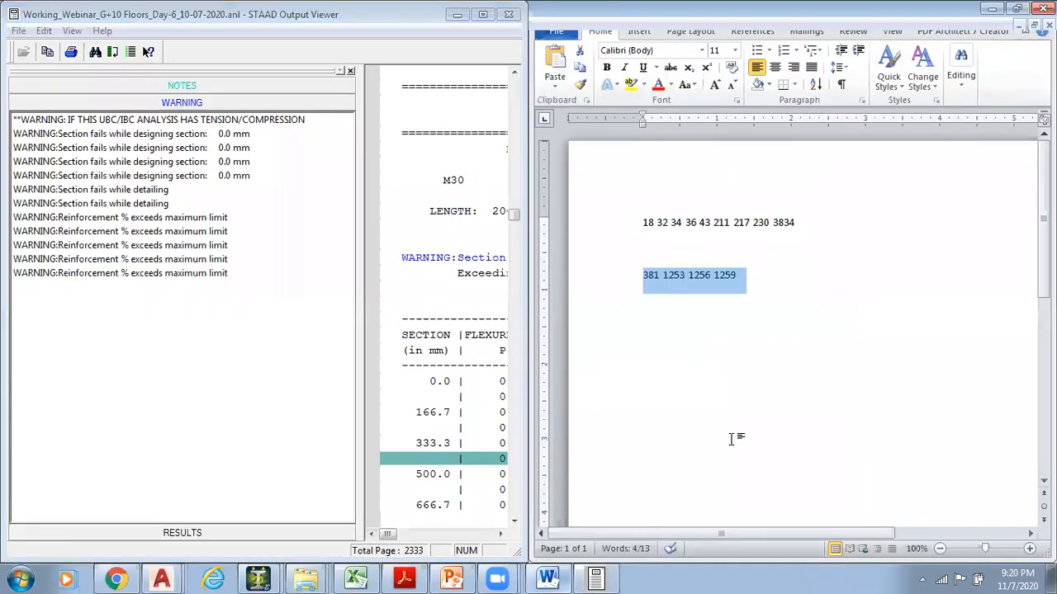
click(734, 298)
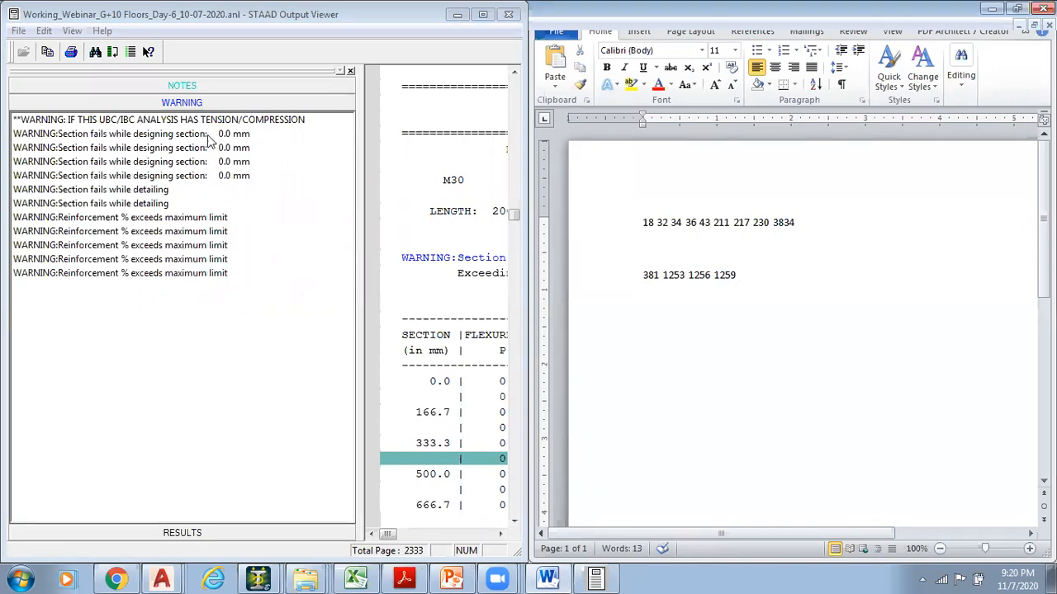
Examine the first section design failure warning in the output, resizing the viewer to read which beam it concerns
click(643, 275)
click(224, 136)
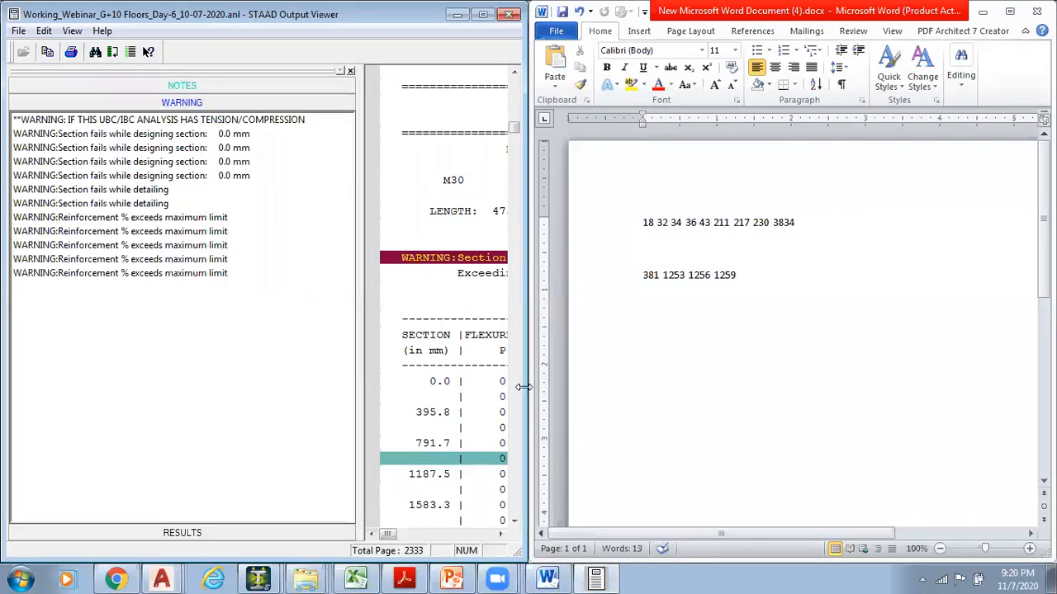
drag(524, 388, 772, 388)
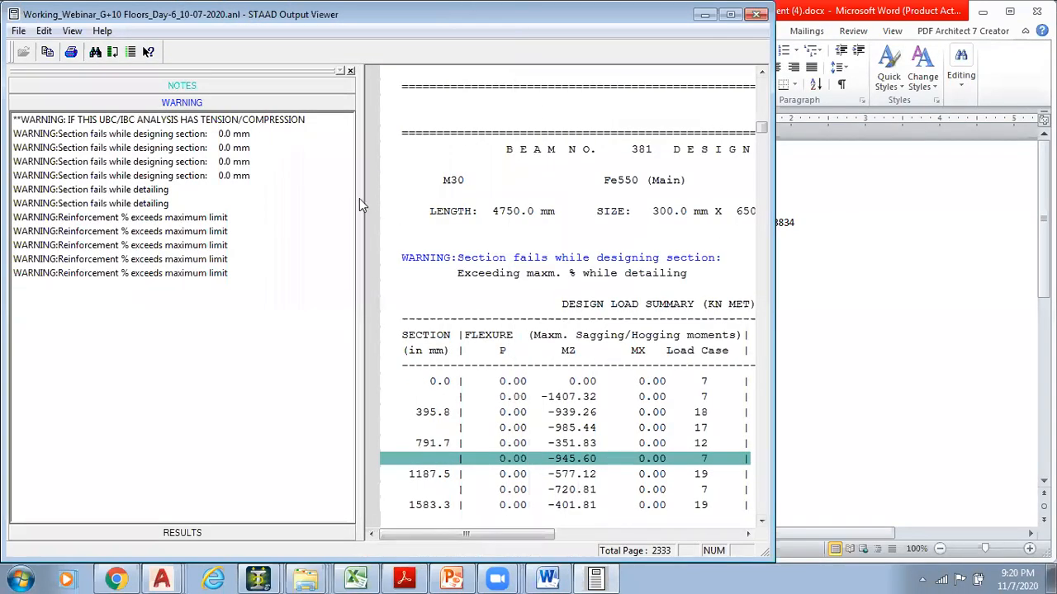
drag(360, 199, 294, 201)
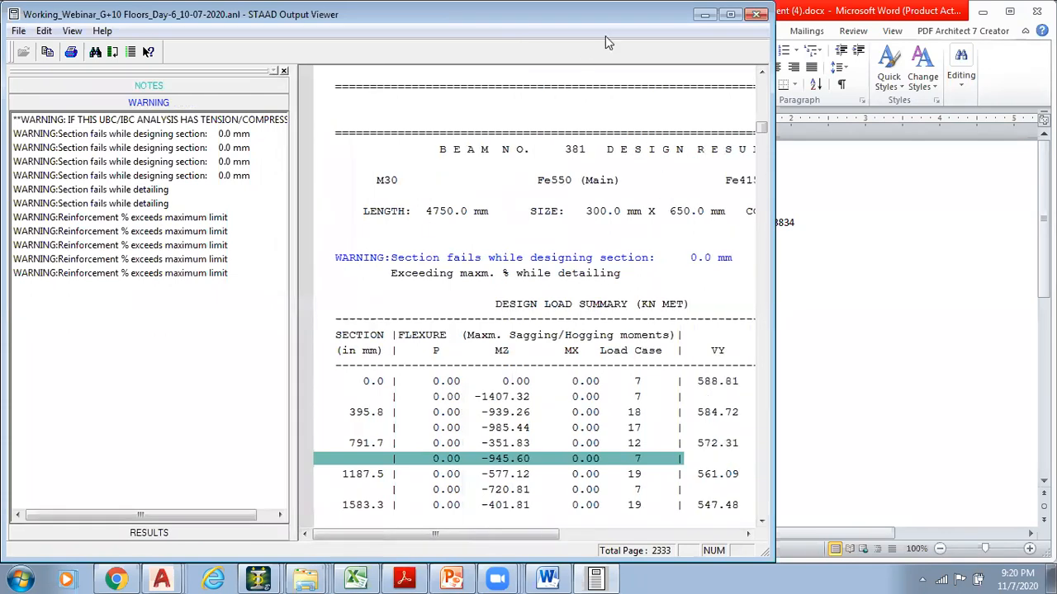
drag(613, 27, 195, 27)
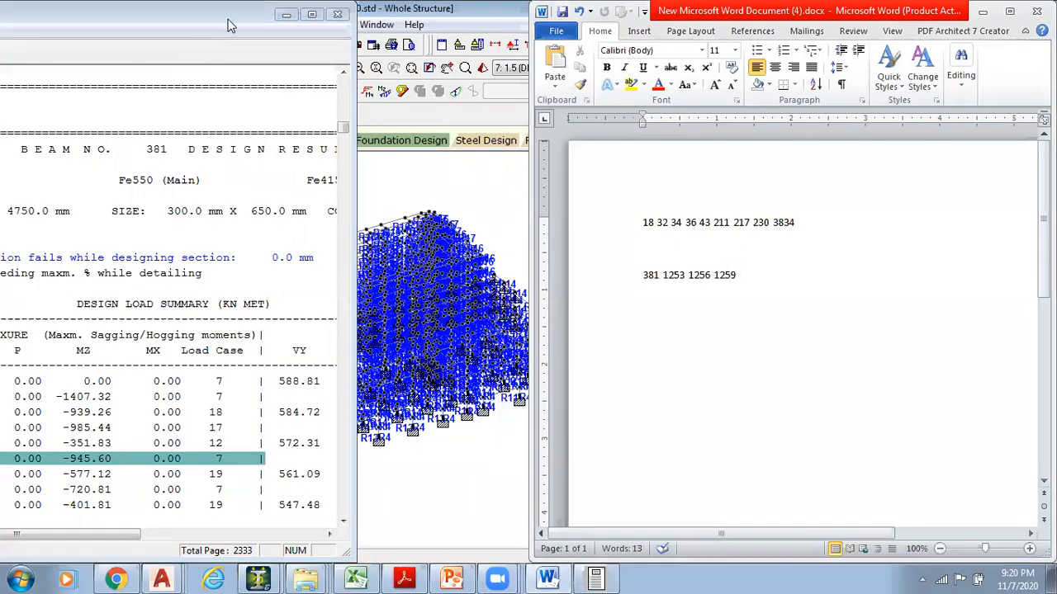
Locate the beam of the second section failure warning and add 695 after 381 in the Word beam list
click(207, 147)
click(503, 290)
scroll(444, 362, up, 4)
scroll(444, 362, up, 1)
drag(349, 535, 381, 535)
scroll(425, 405, up, 3)
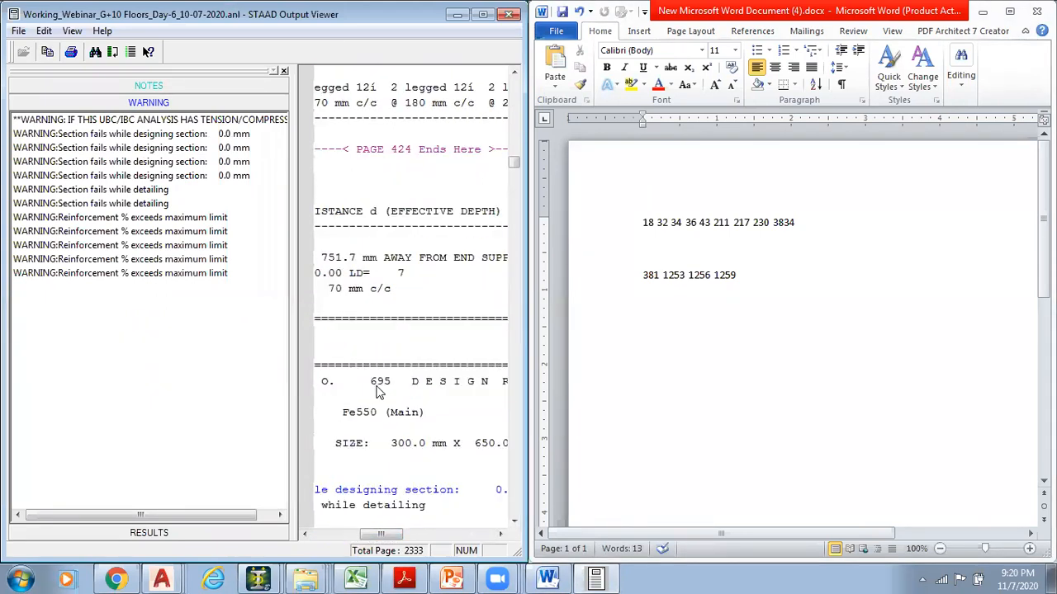
drag(292, 366, 252, 371)
click(178, 151)
scroll(330, 396, up, 5)
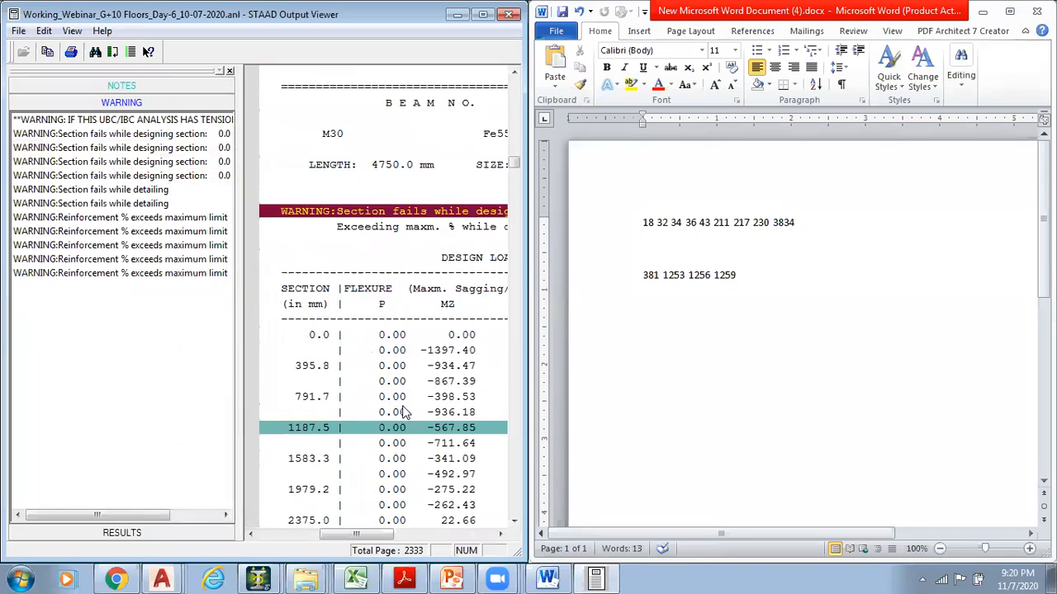
mouse_move(369, 539)
mouse_down()
mouse_move(421, 541)
mouse_move(353, 541)
mouse_up()
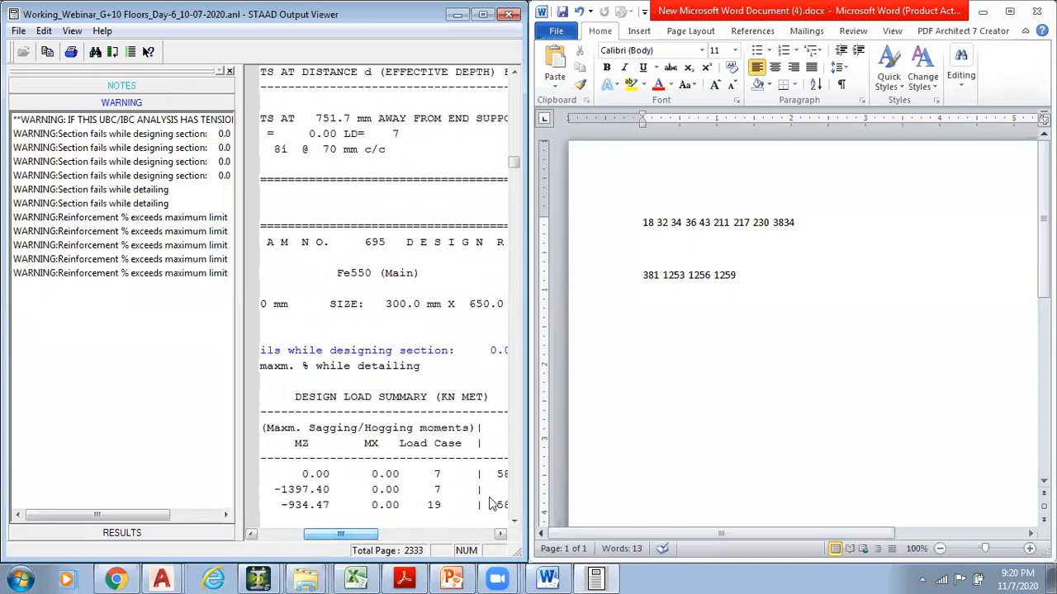
click(655, 300)
text(695)
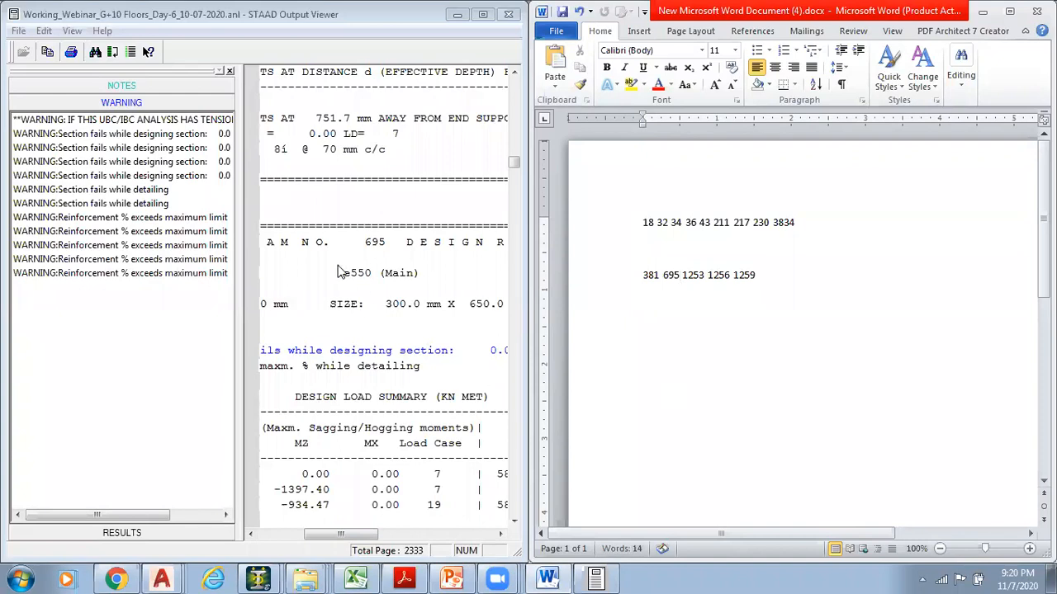
Locate the beam of the third section failure warning and add 1003 after 695 in the Word beam list
click(200, 165)
click(394, 264)
scroll(392, 339, up, 5)
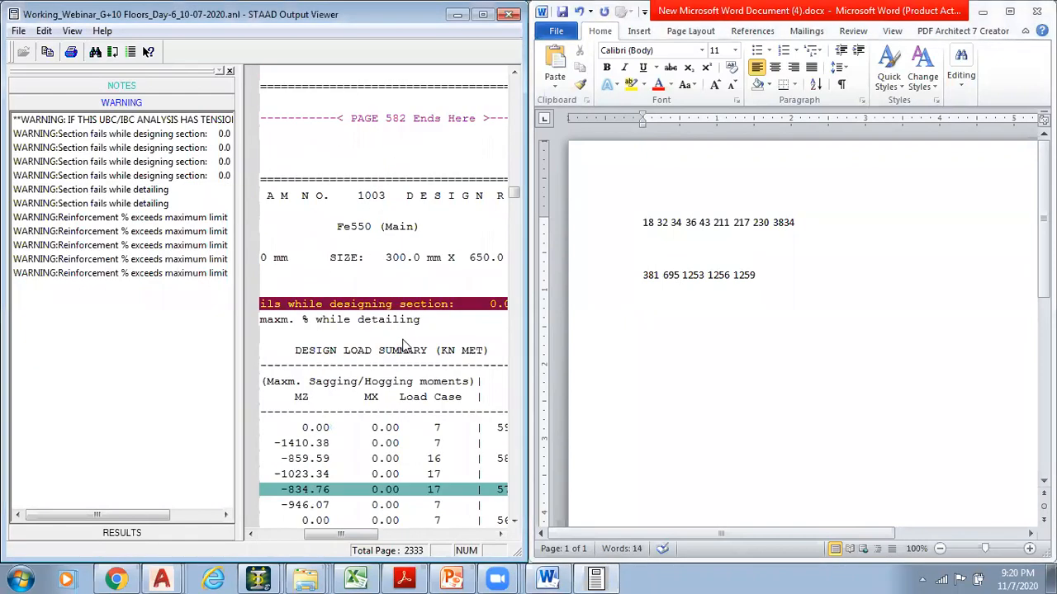
click(706, 309)
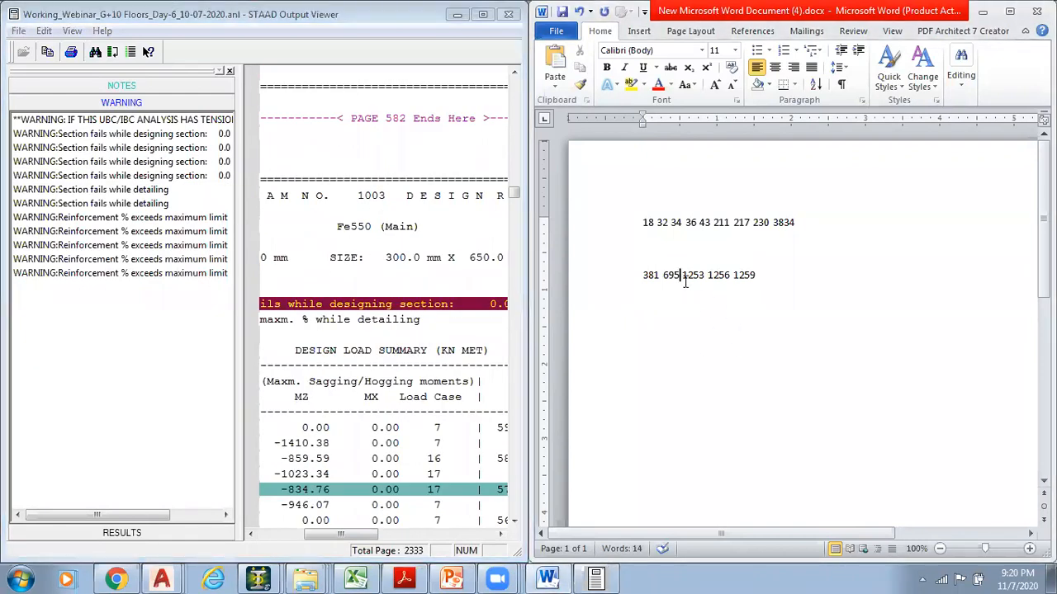
text(1003)
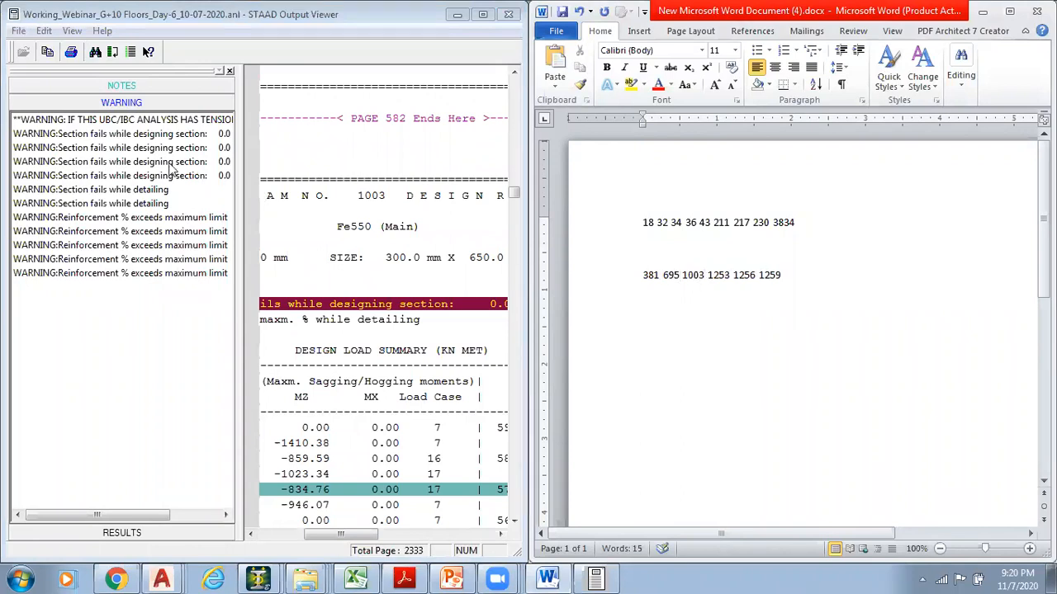
Examine the fourth section failure warning and both detailing failure warnings to check their beams against the Word list
click(161, 175)
click(368, 276)
scroll(406, 385, up, 4)
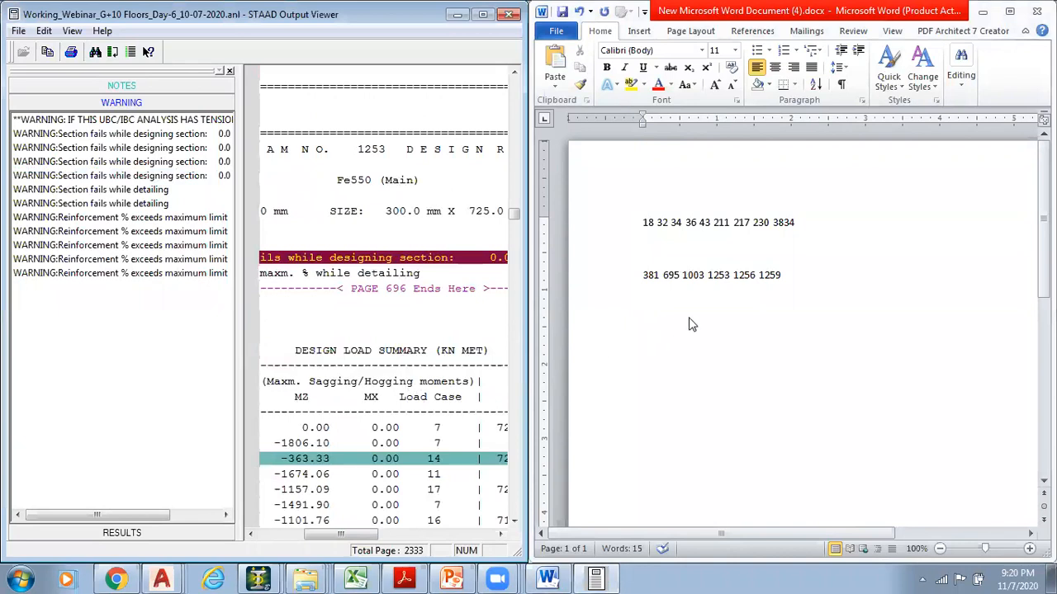
click(706, 277)
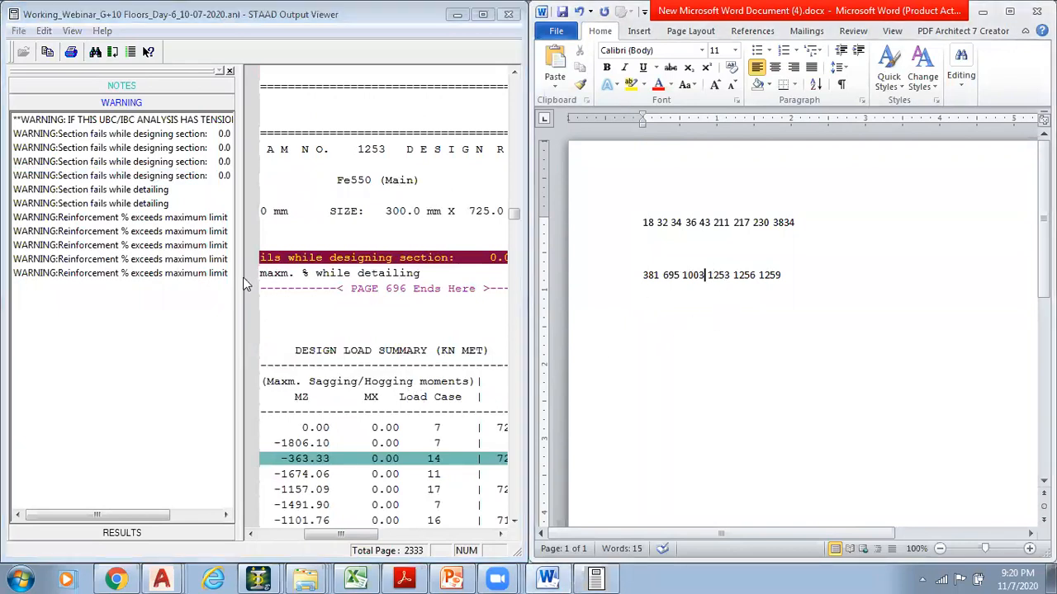
click(165, 190)
click(357, 278)
scroll(372, 363, up, 4)
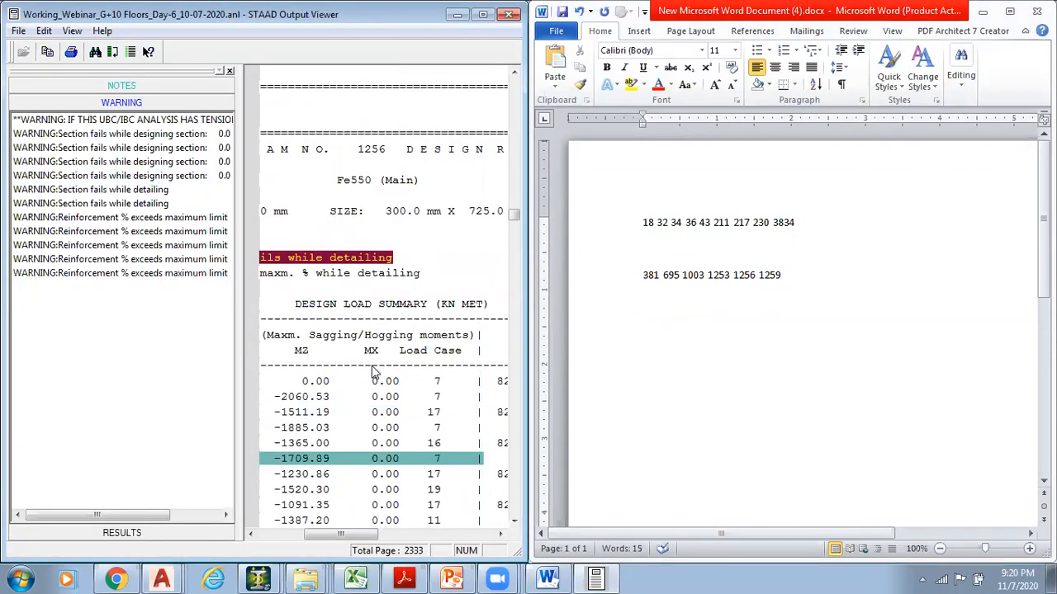
click(129, 204)
click(384, 335)
scroll(415, 367, up, 3)
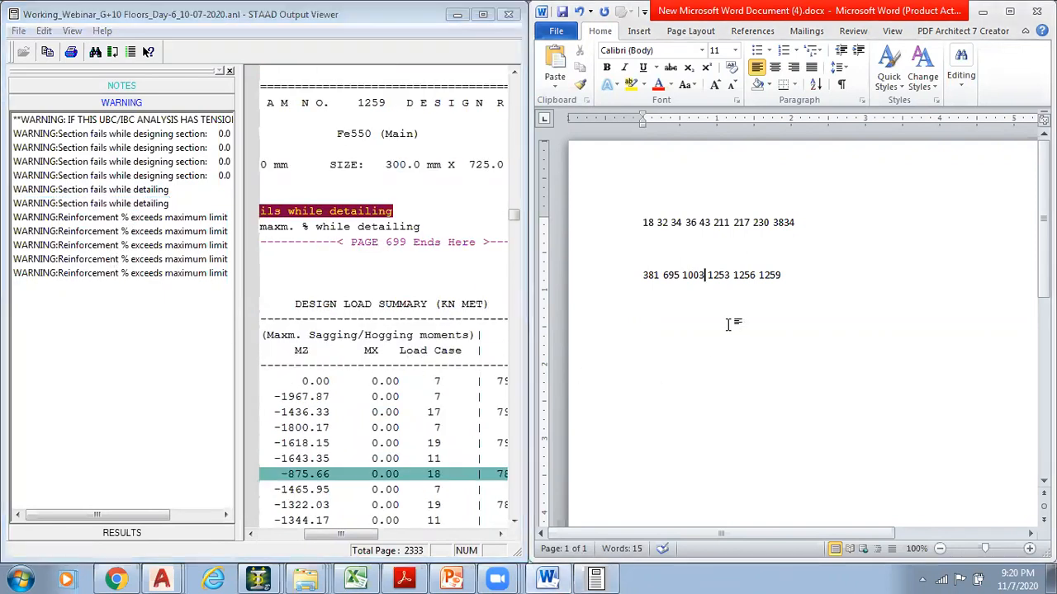
Copy the beam number line from the Word document and minimize the output viewer to return to the STAAD model
click(626, 281)
key(ctrl+c)
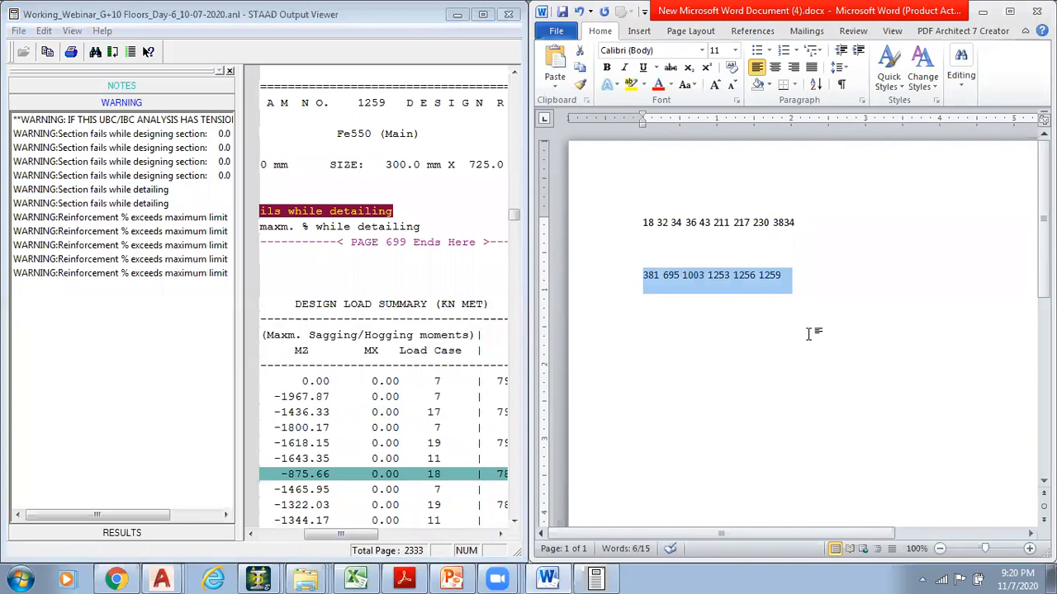
click(457, 14)
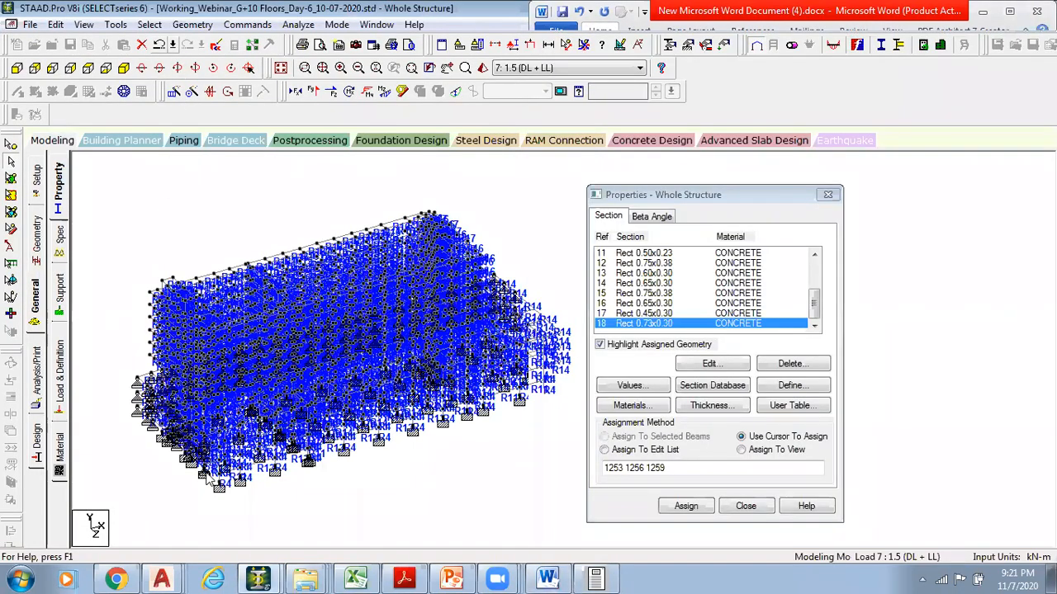
Select beams 381, 695, 1003, 1253, 1256 and 1259 in the model using the copied list
key(alt+s)
mouse_move(297, 481)
click(361, 498)
click(490, 355)
key(ctrl+v)
click(578, 325)
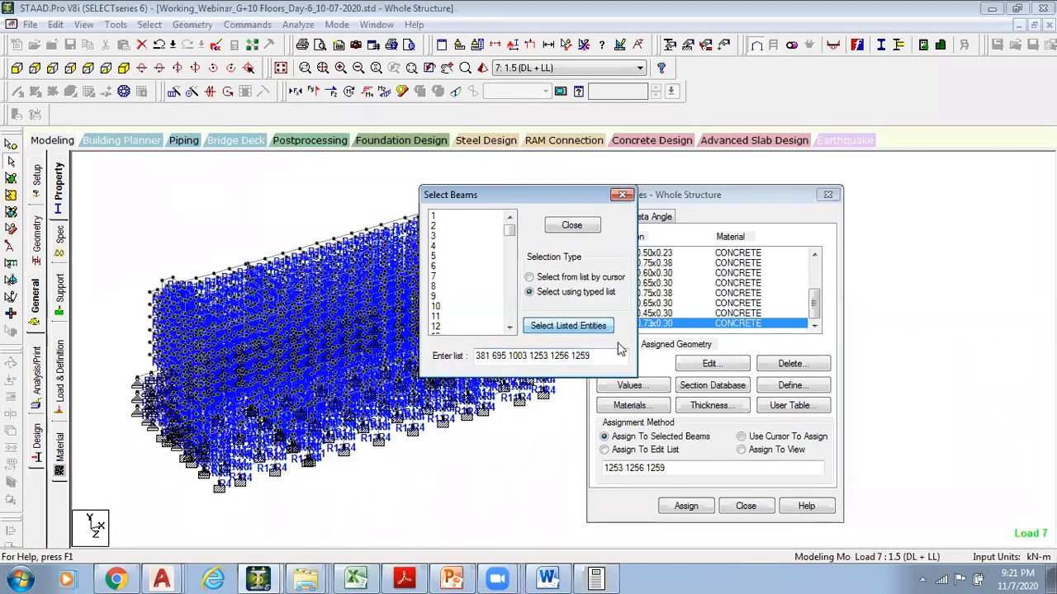
click(571, 225)
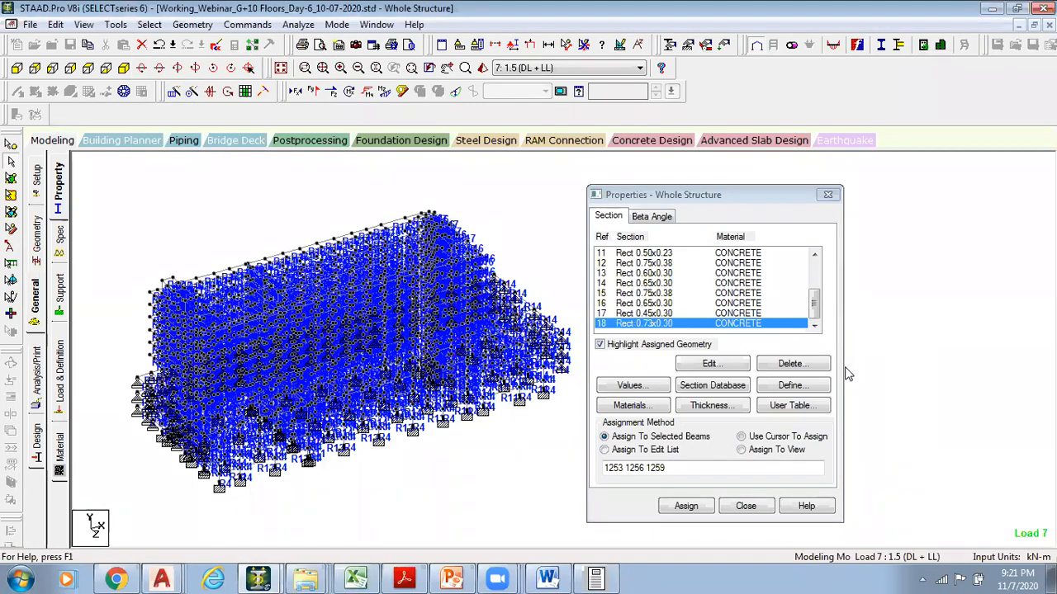
Try a ZD of 0.375 m for the Rect 0.73x0.30 section, and highlight the Rect 0.75x0.38 section with reference 15 instead
double_click(684, 324)
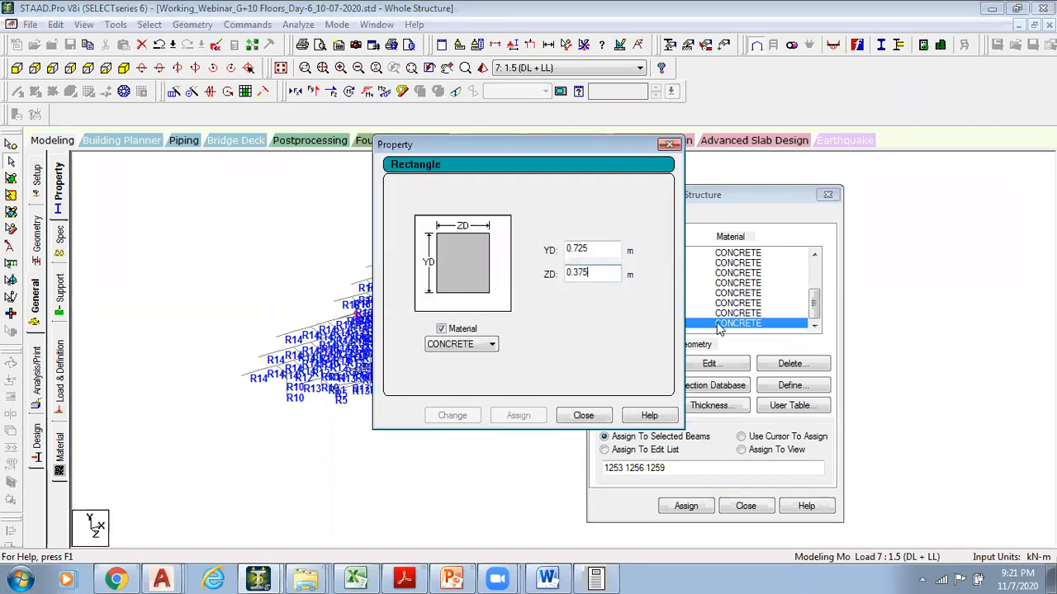
click(583, 416)
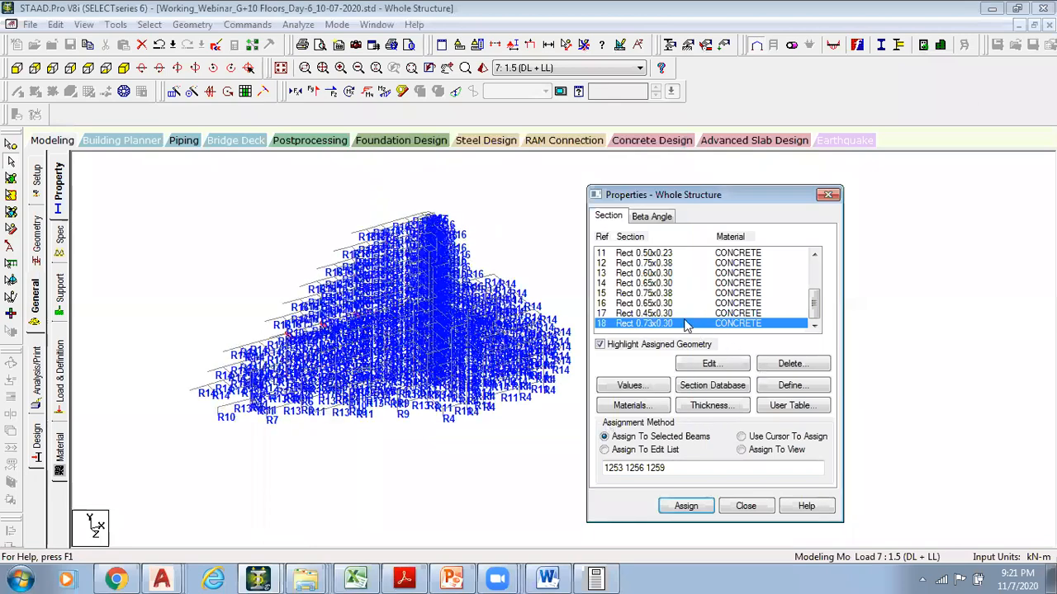
click(669, 295)
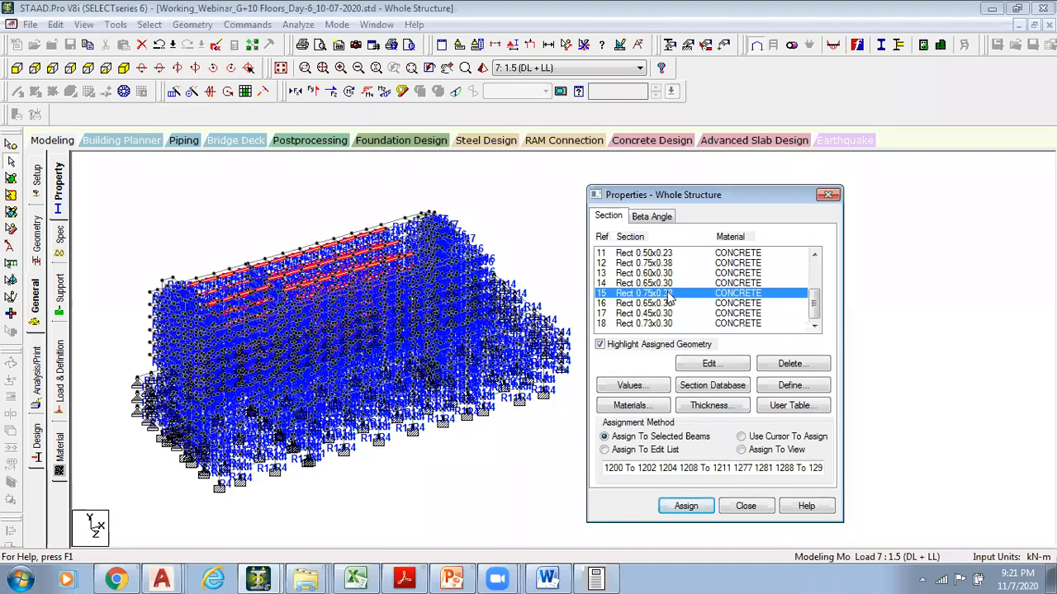
click(211, 5)
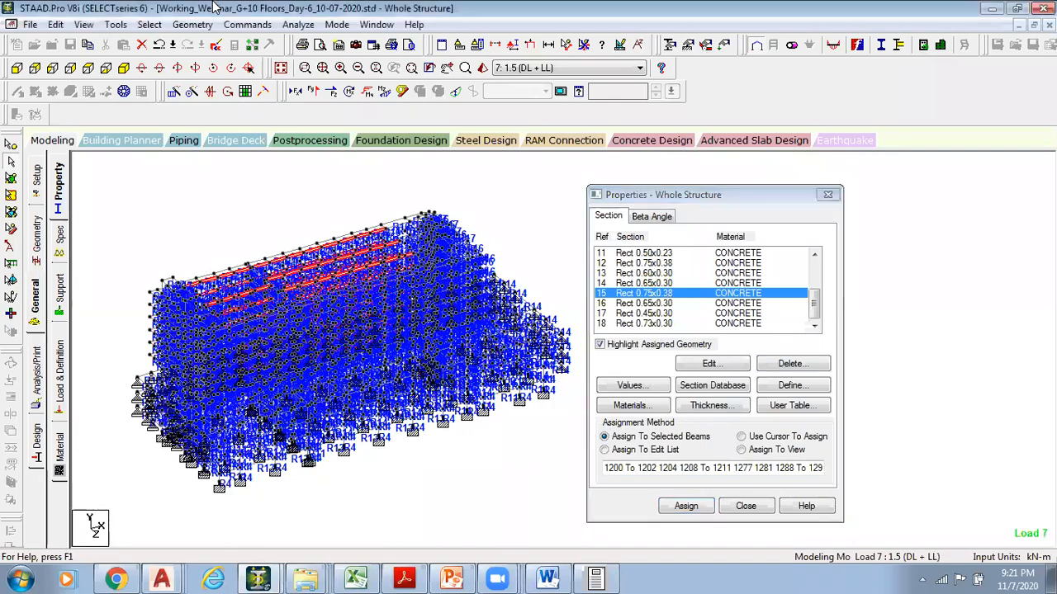
click(149, 24)
mouse_move(318, 486)
click(355, 499)
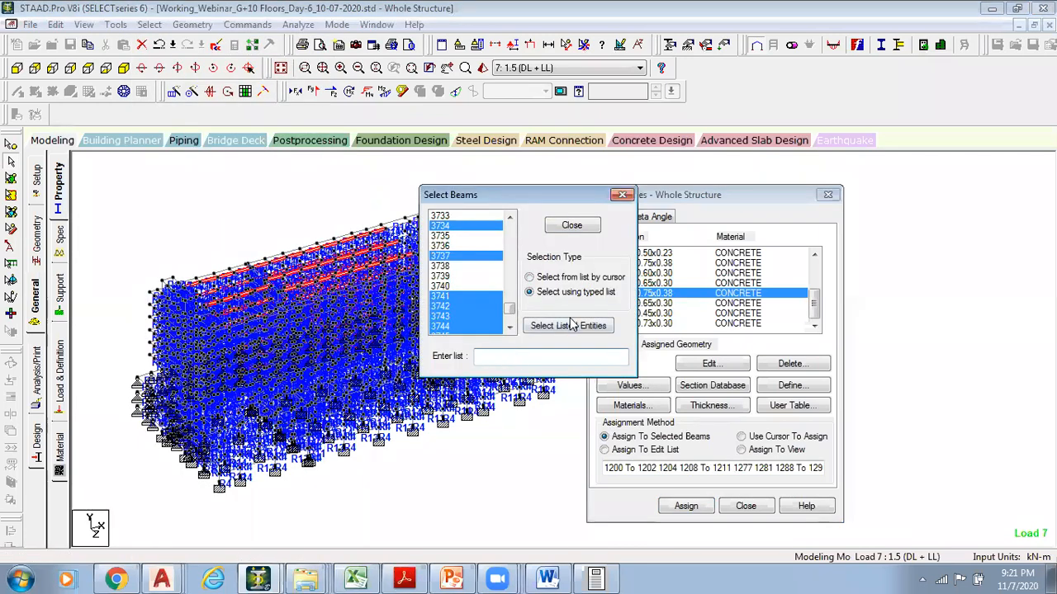
click(590, 230)
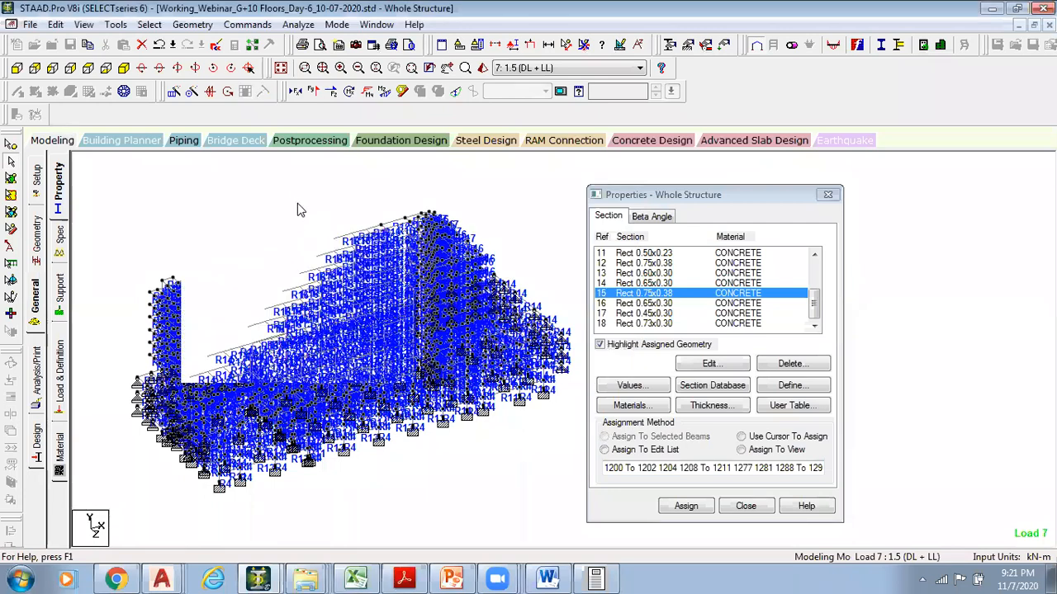
Select beams 381, 695, 1003, 1253, 1256 and 1259 by list, assign them section 15 (Rect 0.75x0.38), and close the properties
click(150, 25)
mouse_move(216, 493)
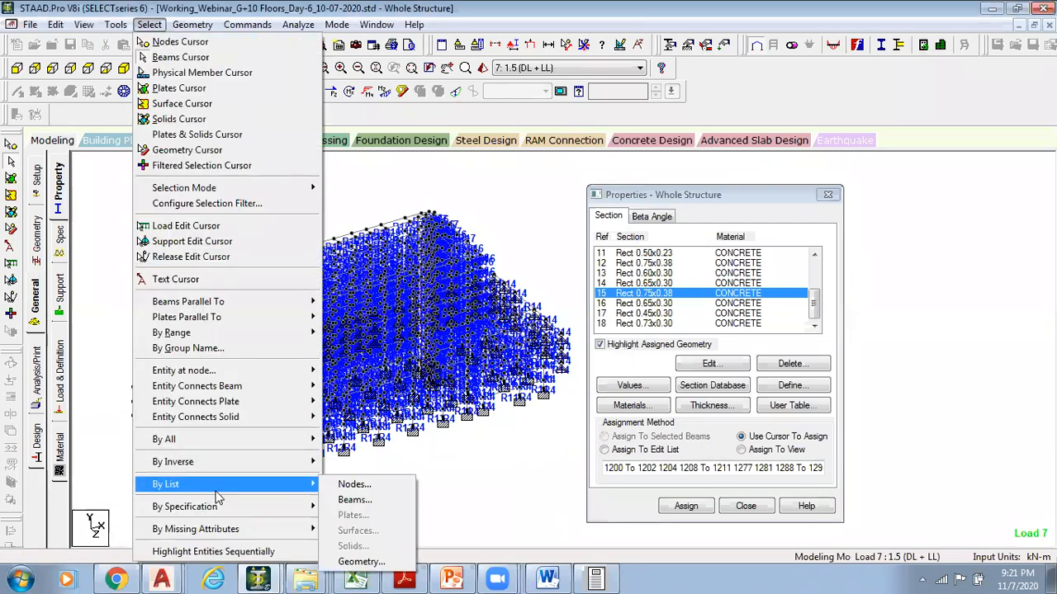
click(355, 500)
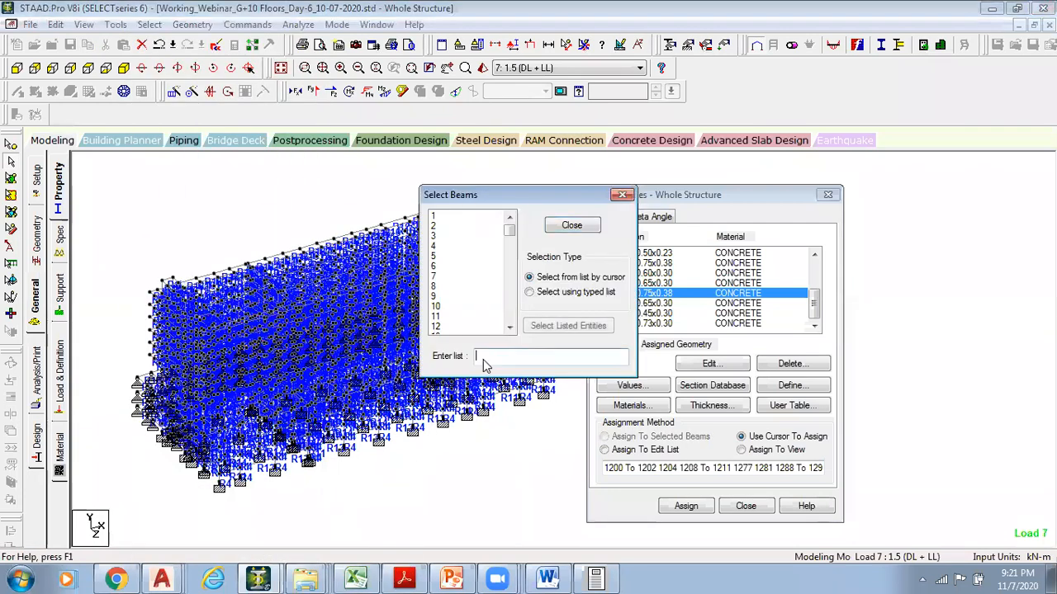
key(ctrl+v)
click(585, 330)
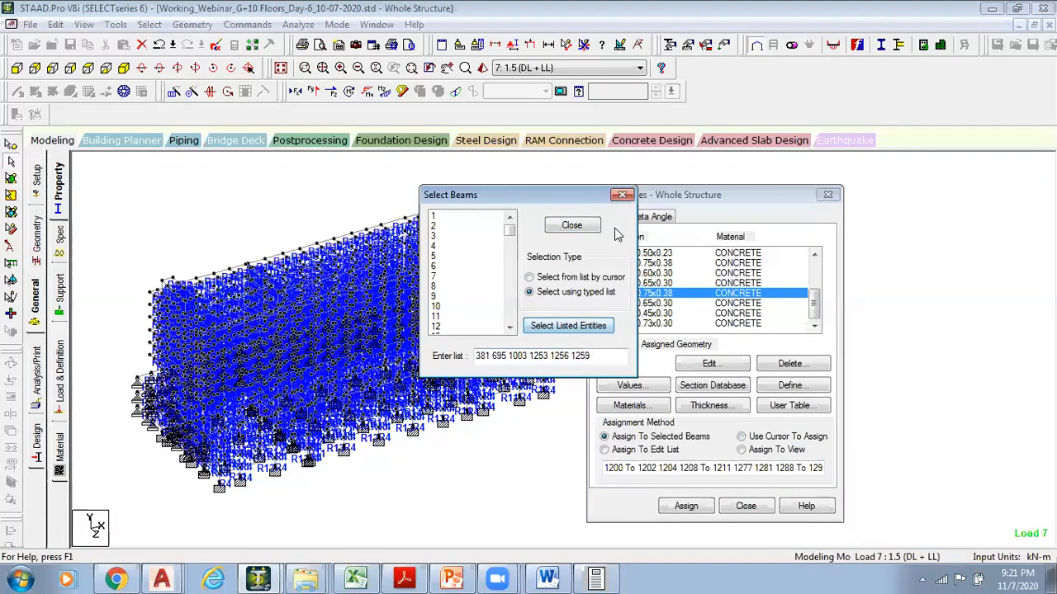
click(623, 195)
click(685, 507)
click(772, 397)
click(771, 399)
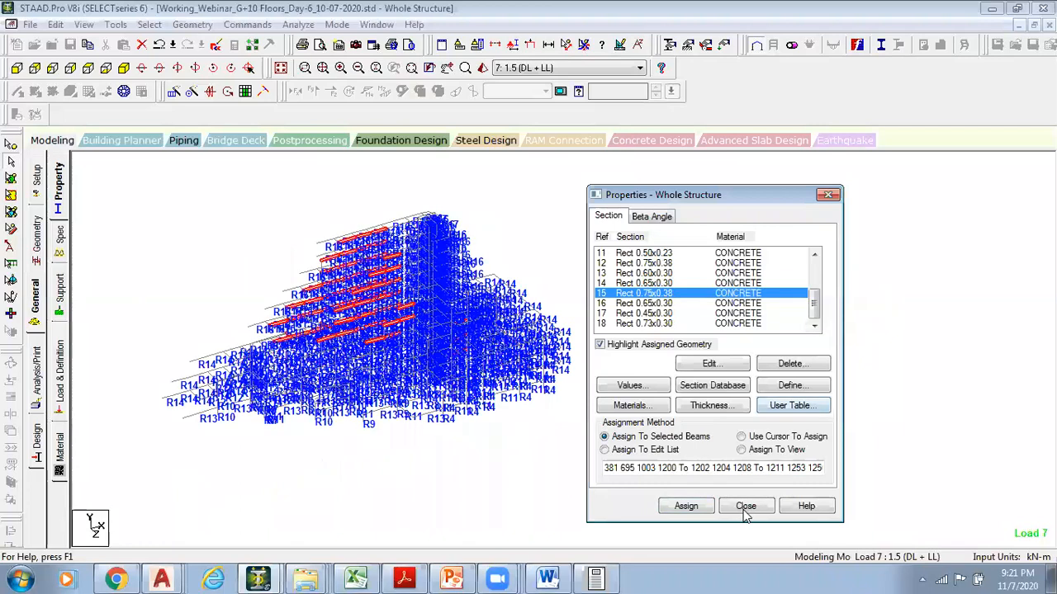
click(746, 508)
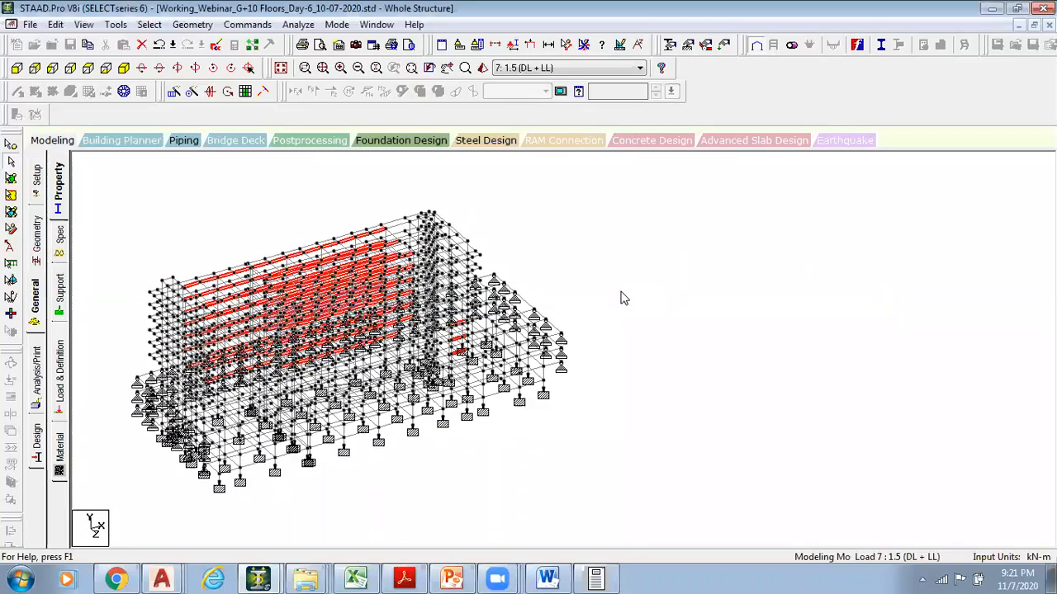
click(623, 298)
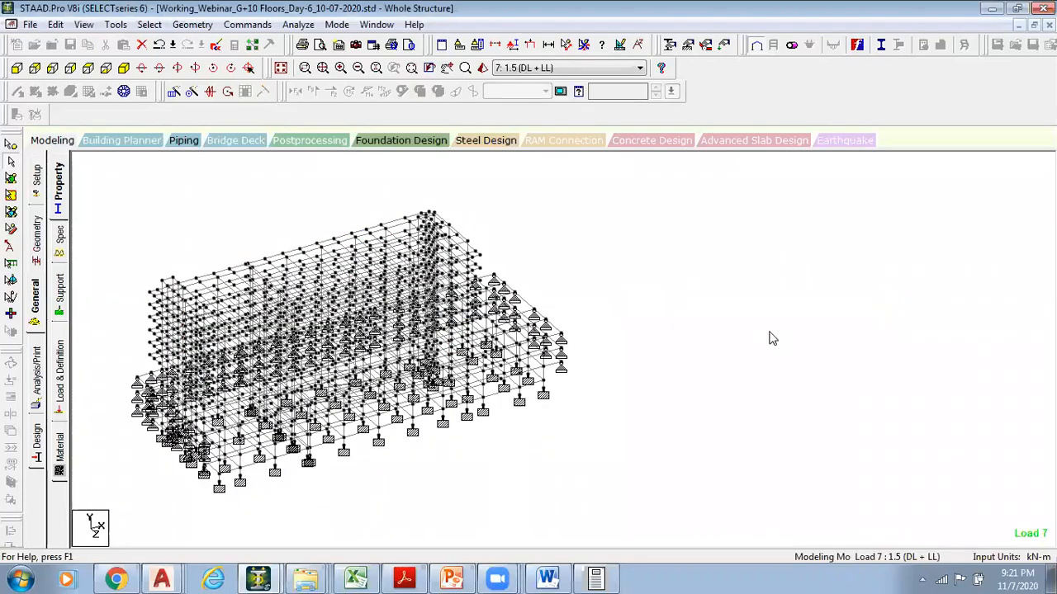
Close the old output viewer, rerun the analysis and design, and stay in modeling mode
click(596, 578)
right_click(596, 577)
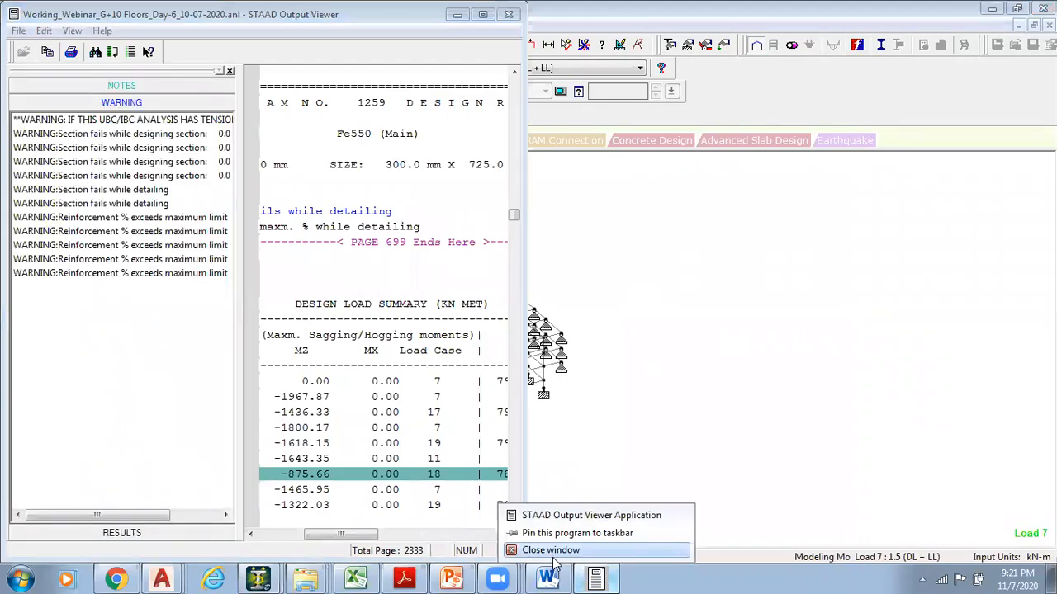
click(551, 551)
key(ctrl+F5)
key(Return)
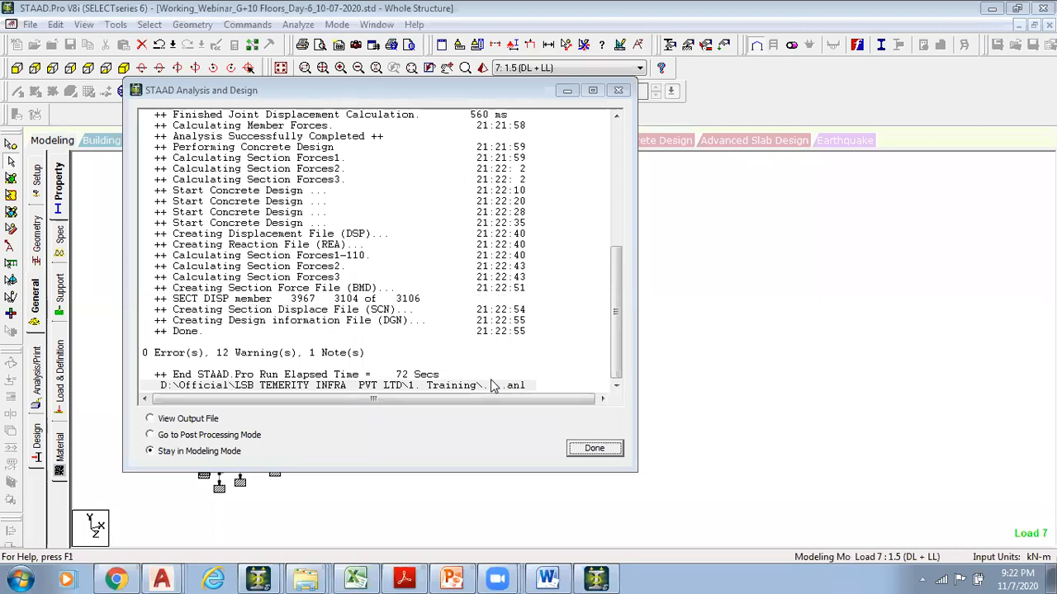
click(262, 354)
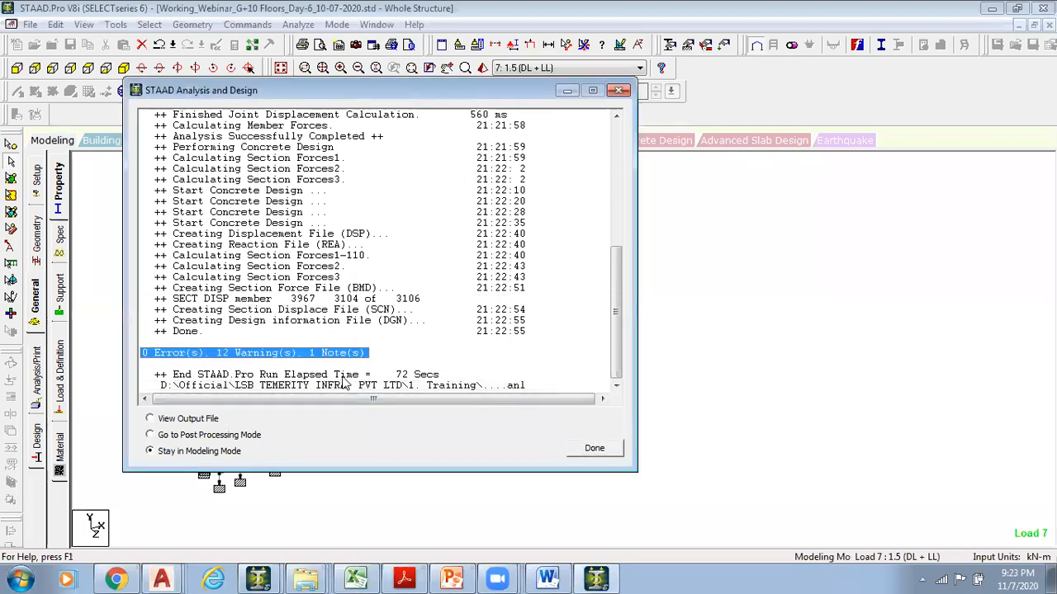
click(595, 448)
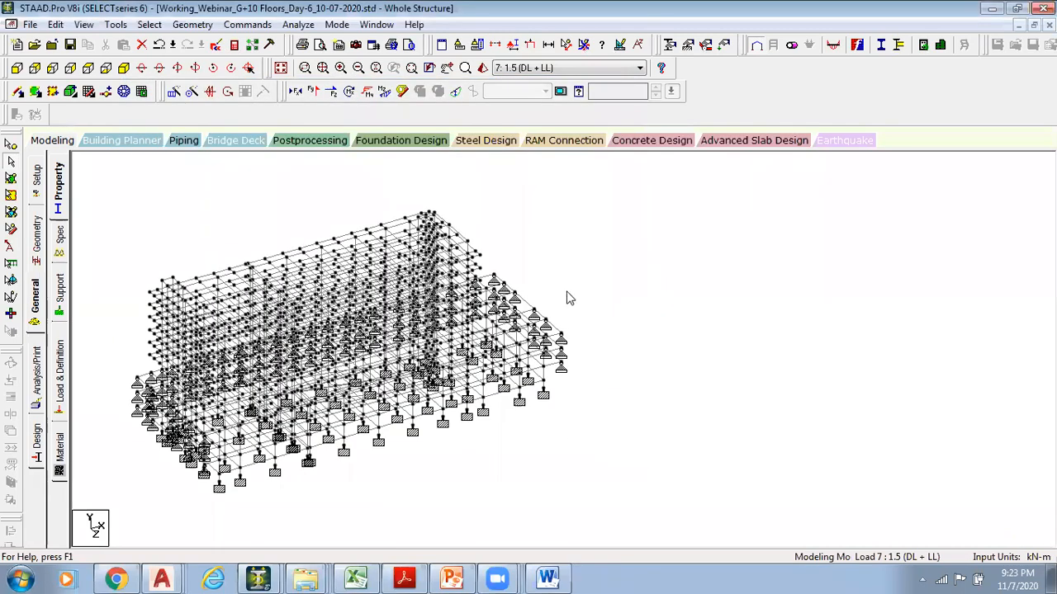